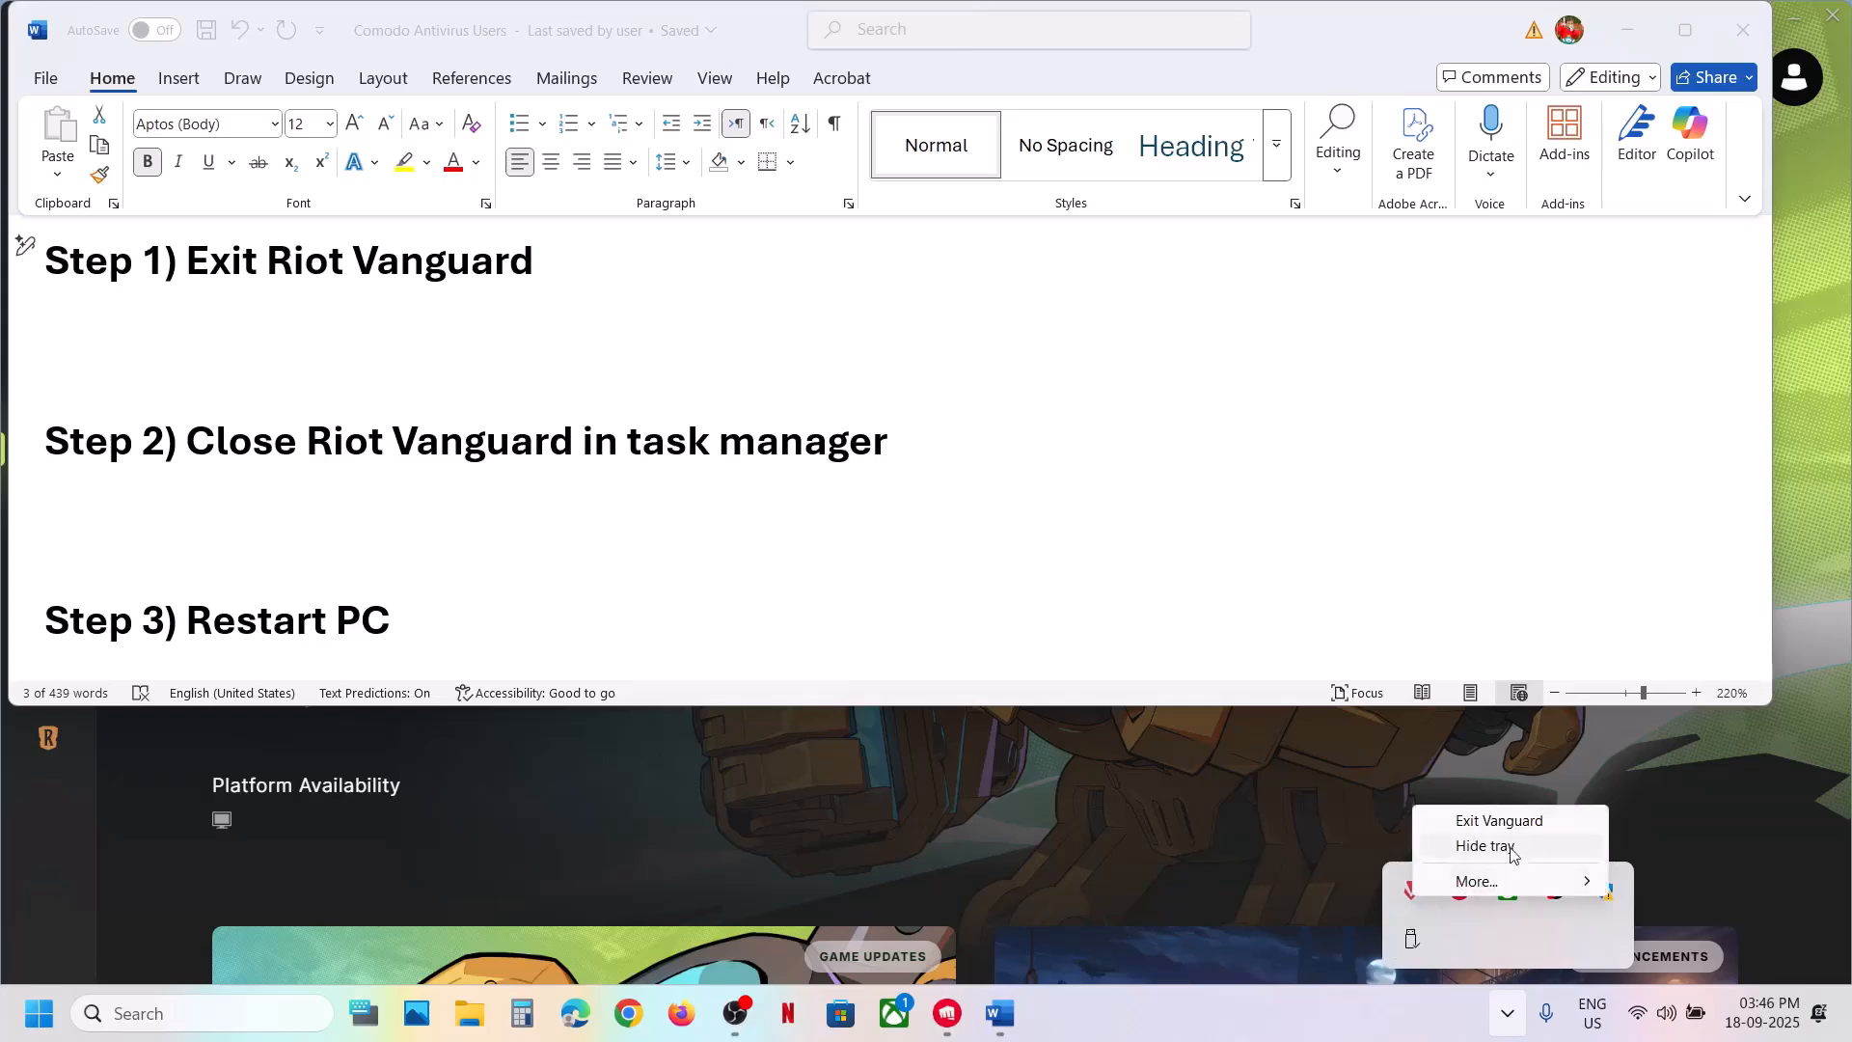
# Exit Riot Vanguard from the system tray and confirm turning it off
pyautogui.click(1501, 822)
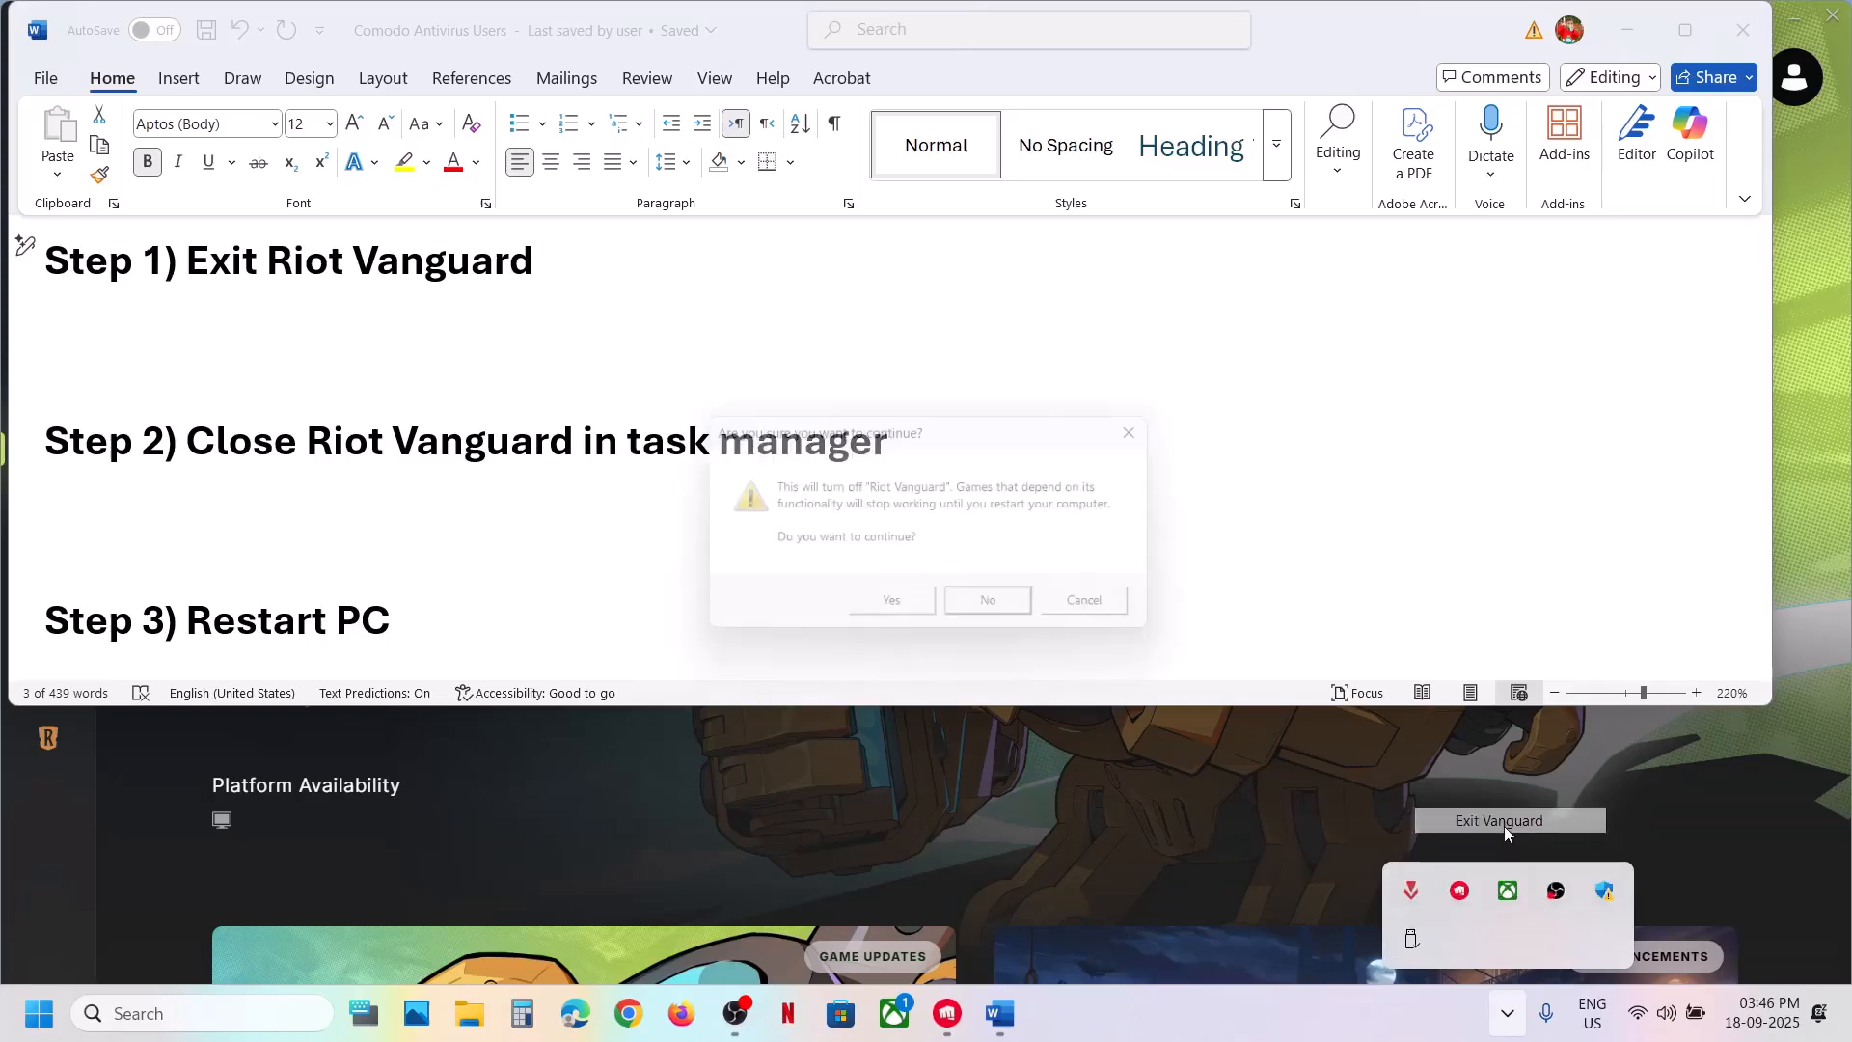
pyautogui.click(895, 612)
# Check the background processes in Task Manager for Riot Vanguard and close Task Manager without ending any task
pyautogui.rightClick(38, 1013)
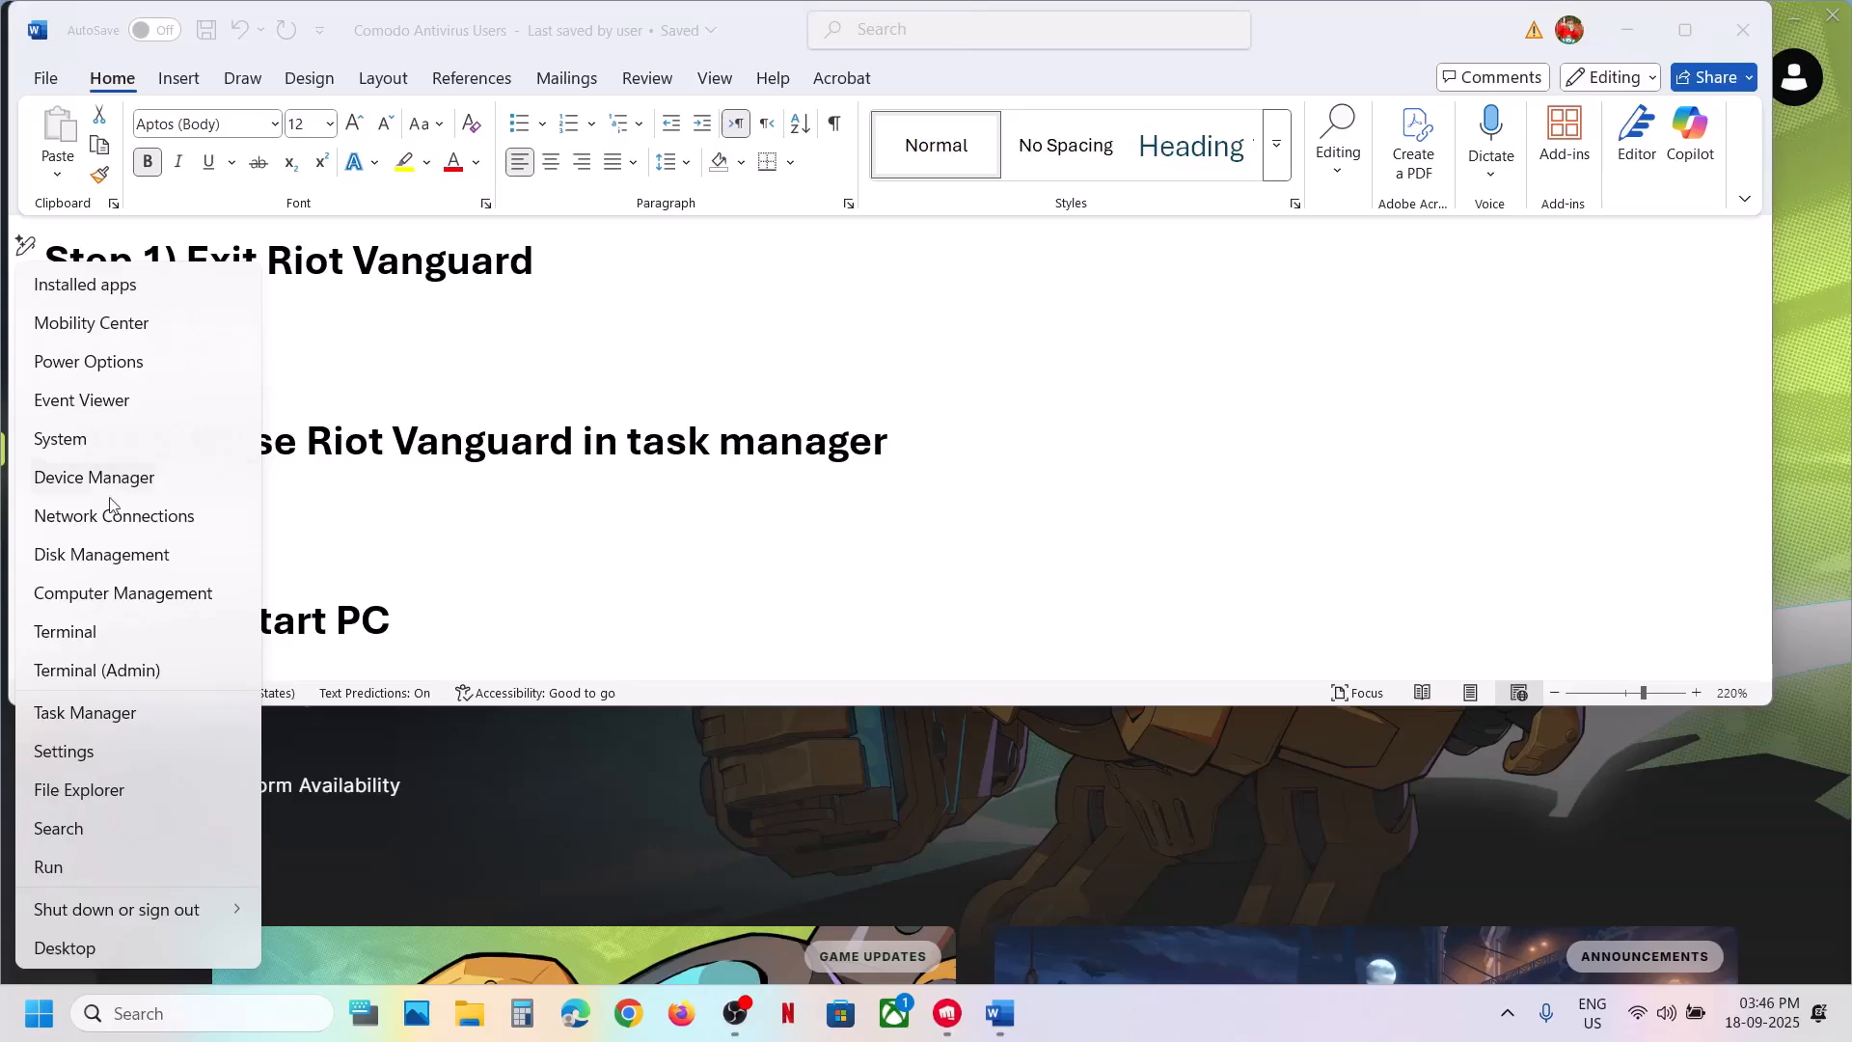
pyautogui.click(94, 721)
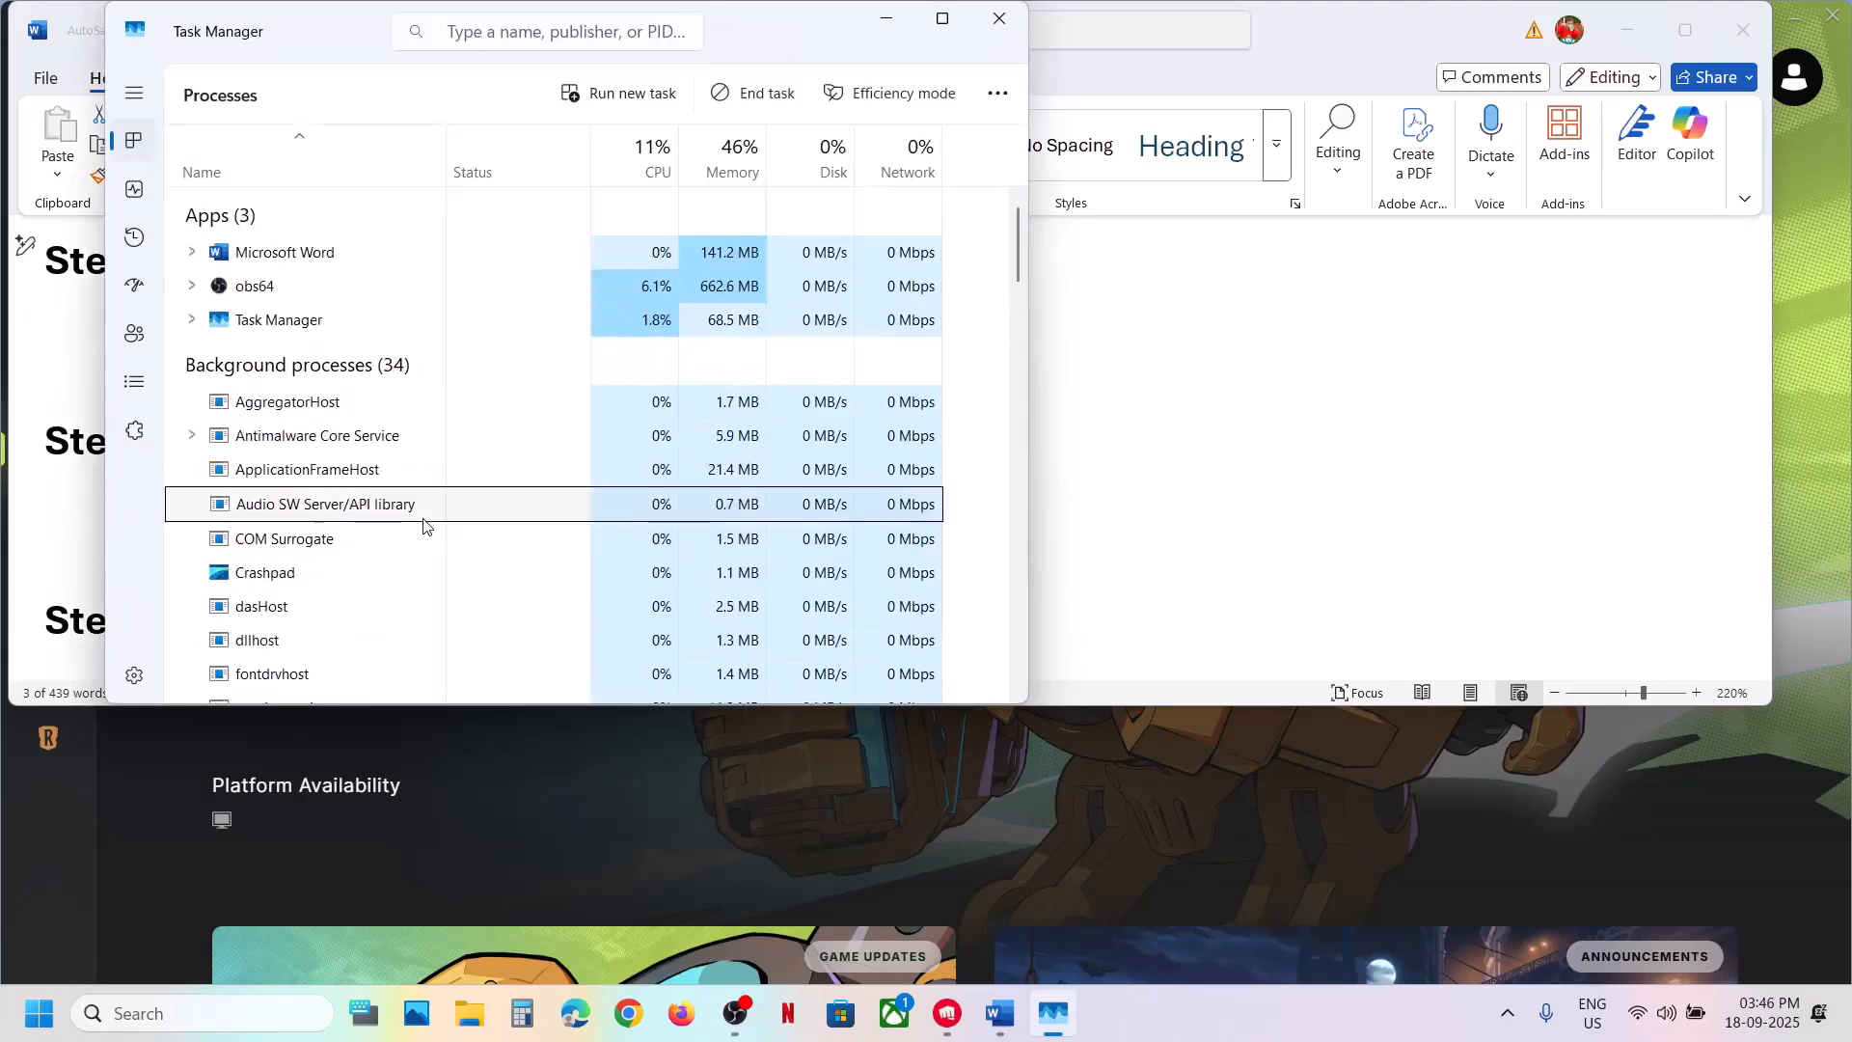
pyautogui.press('r')
pyautogui.scroll(-1, 423, 525)
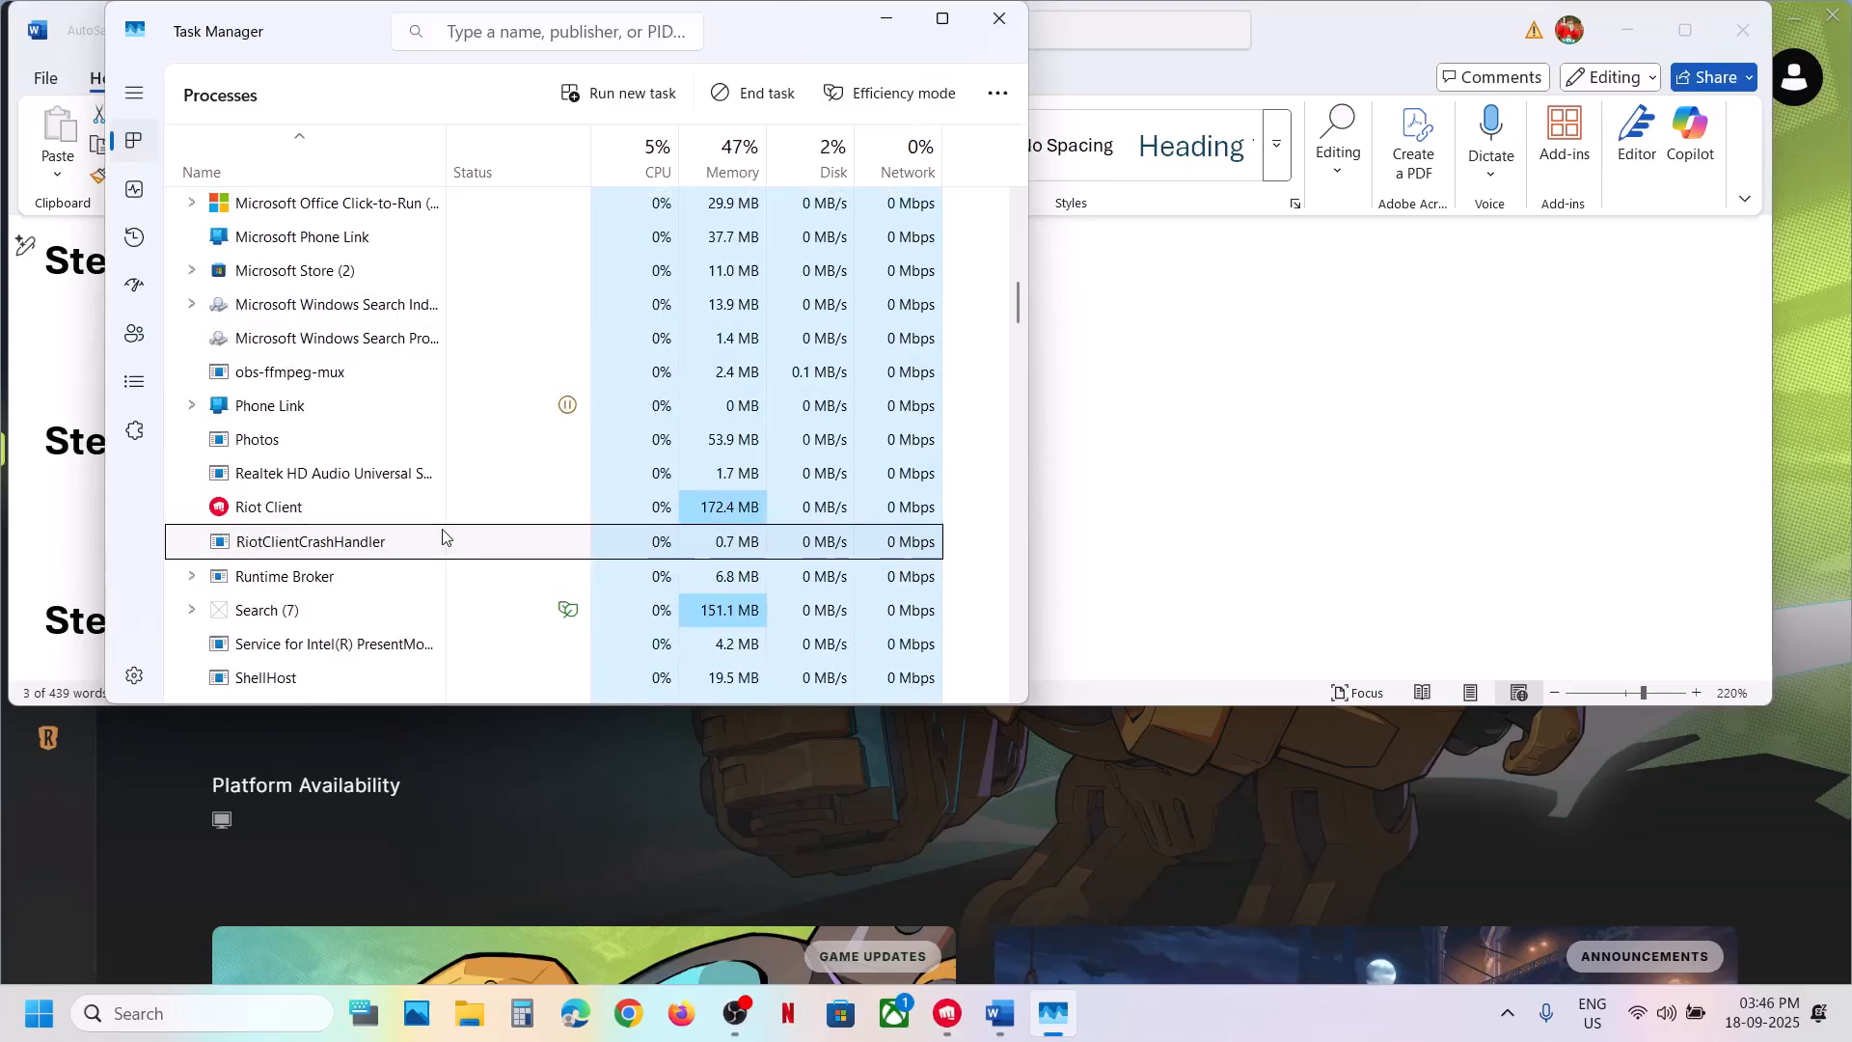
pyautogui.rightClick(389, 576)
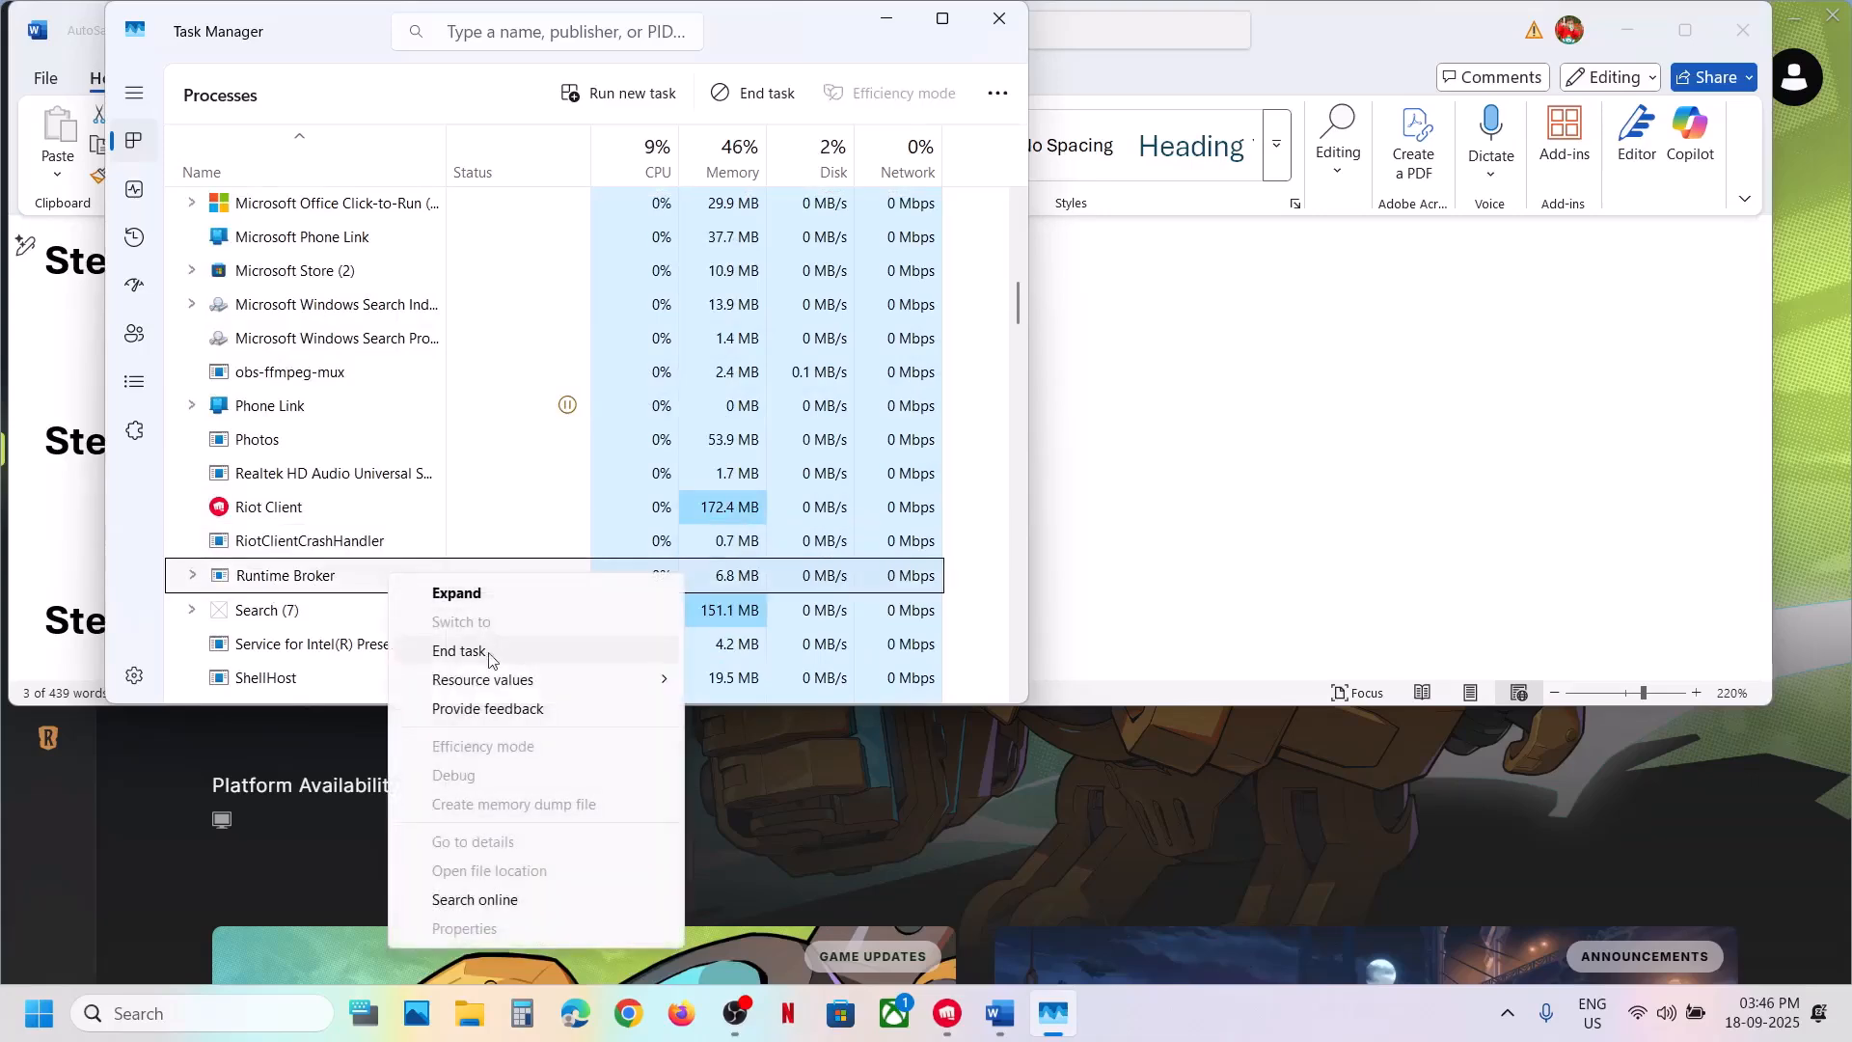
pyautogui.click(1013, 31)
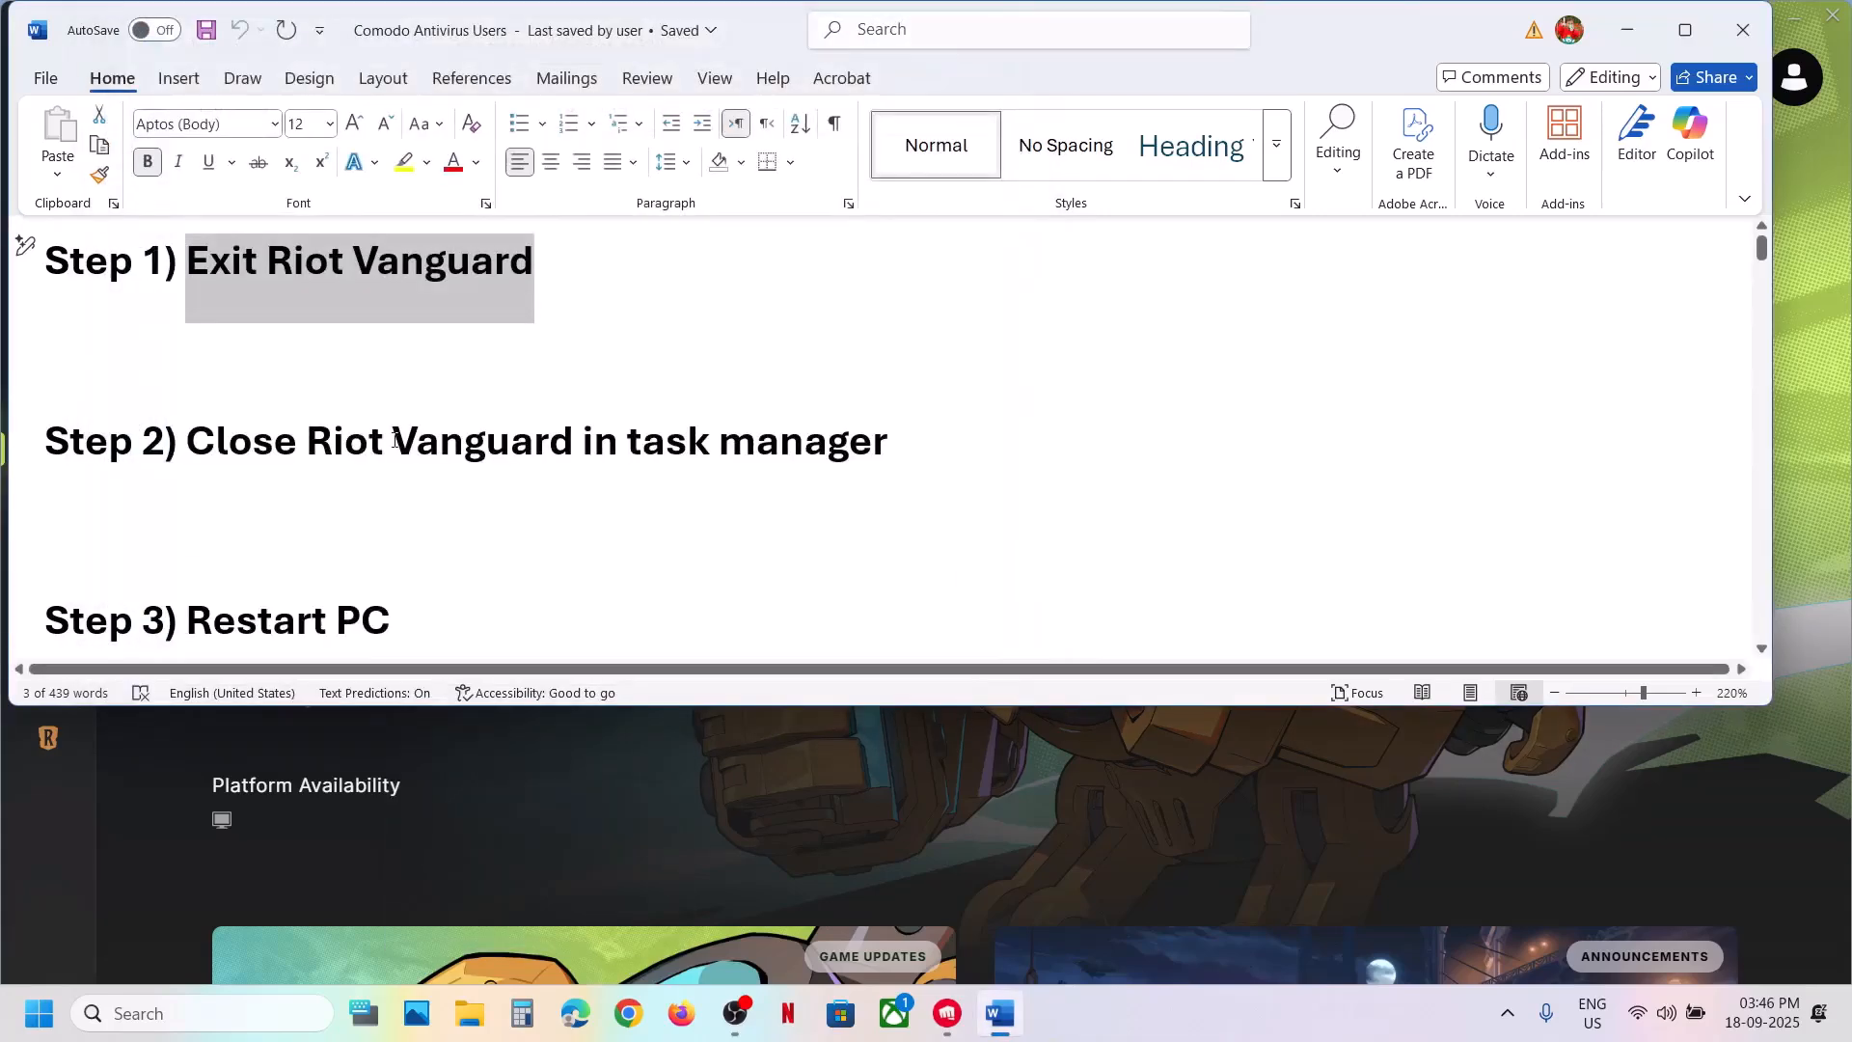
# Highlight "Restart PC" in Step 3 of the guide and view the PC's power options without restarting
pyautogui.scroll(-1, 275, 529)
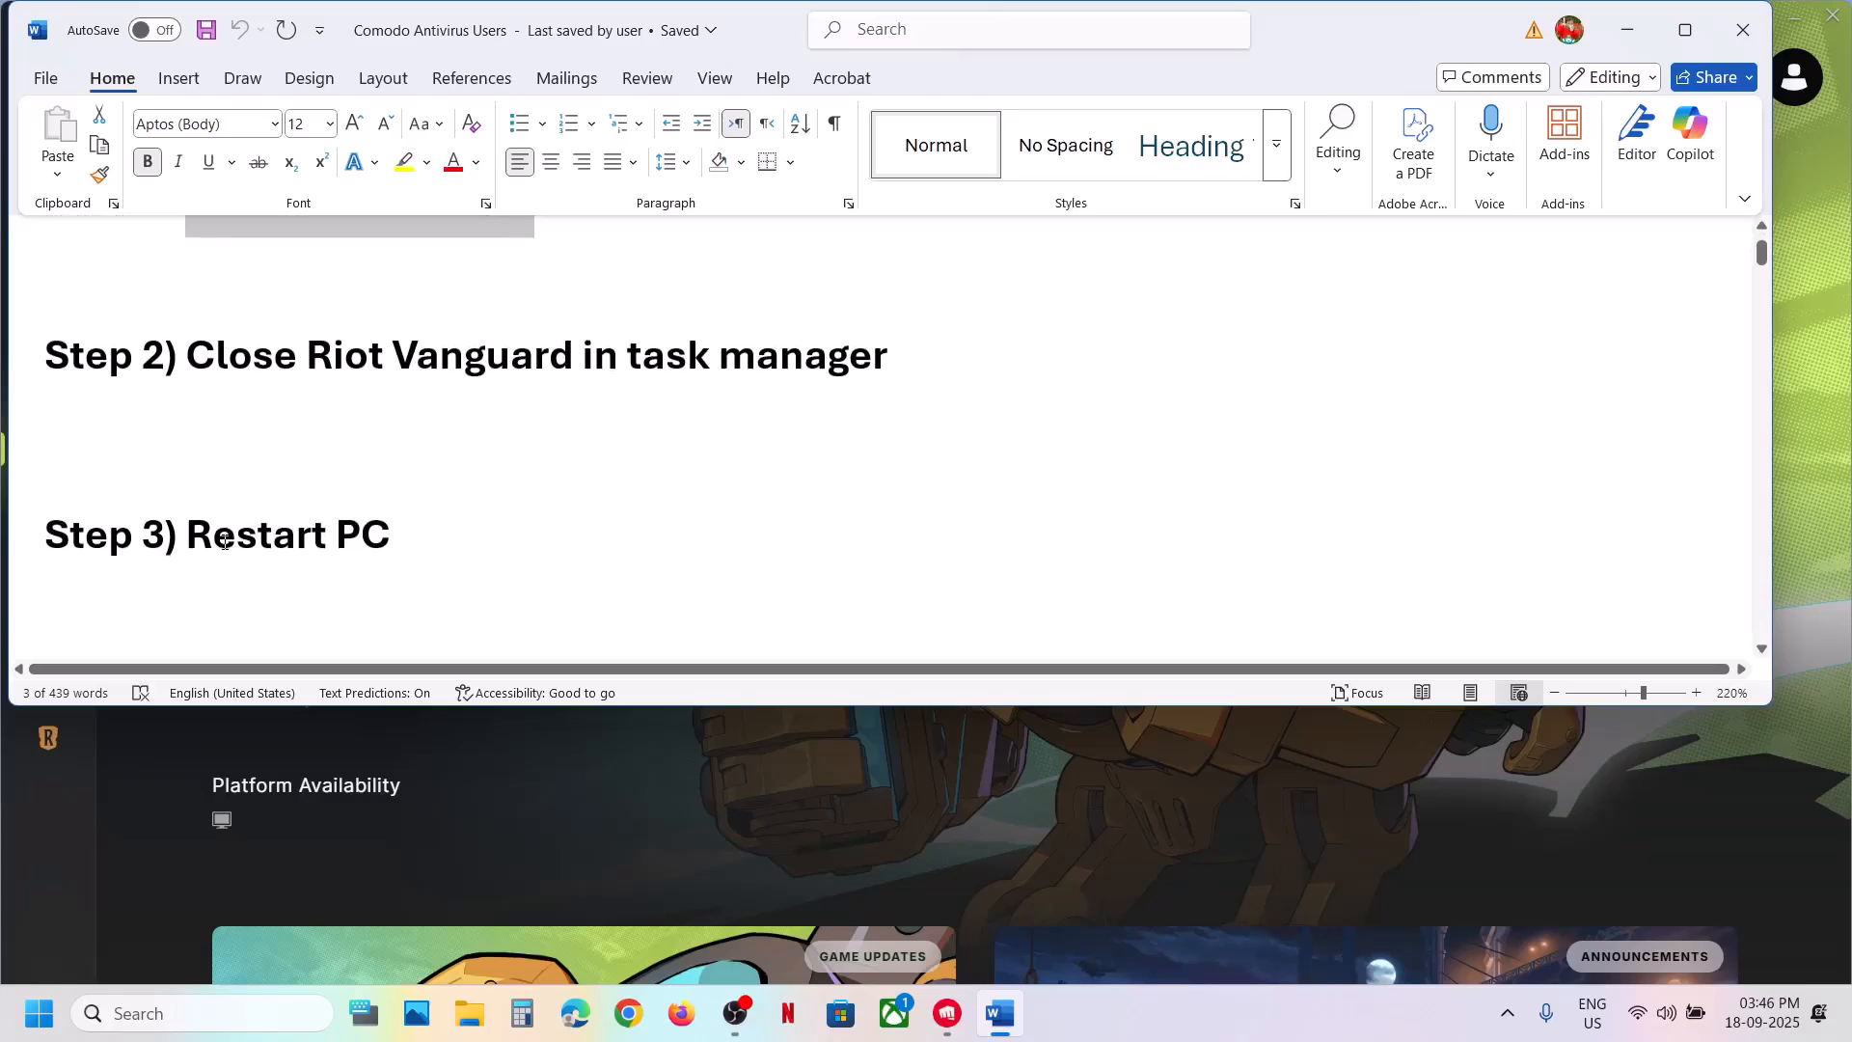
pyautogui.moveTo(187, 537); pyautogui.dragTo(454, 537)
pyautogui.press('super')
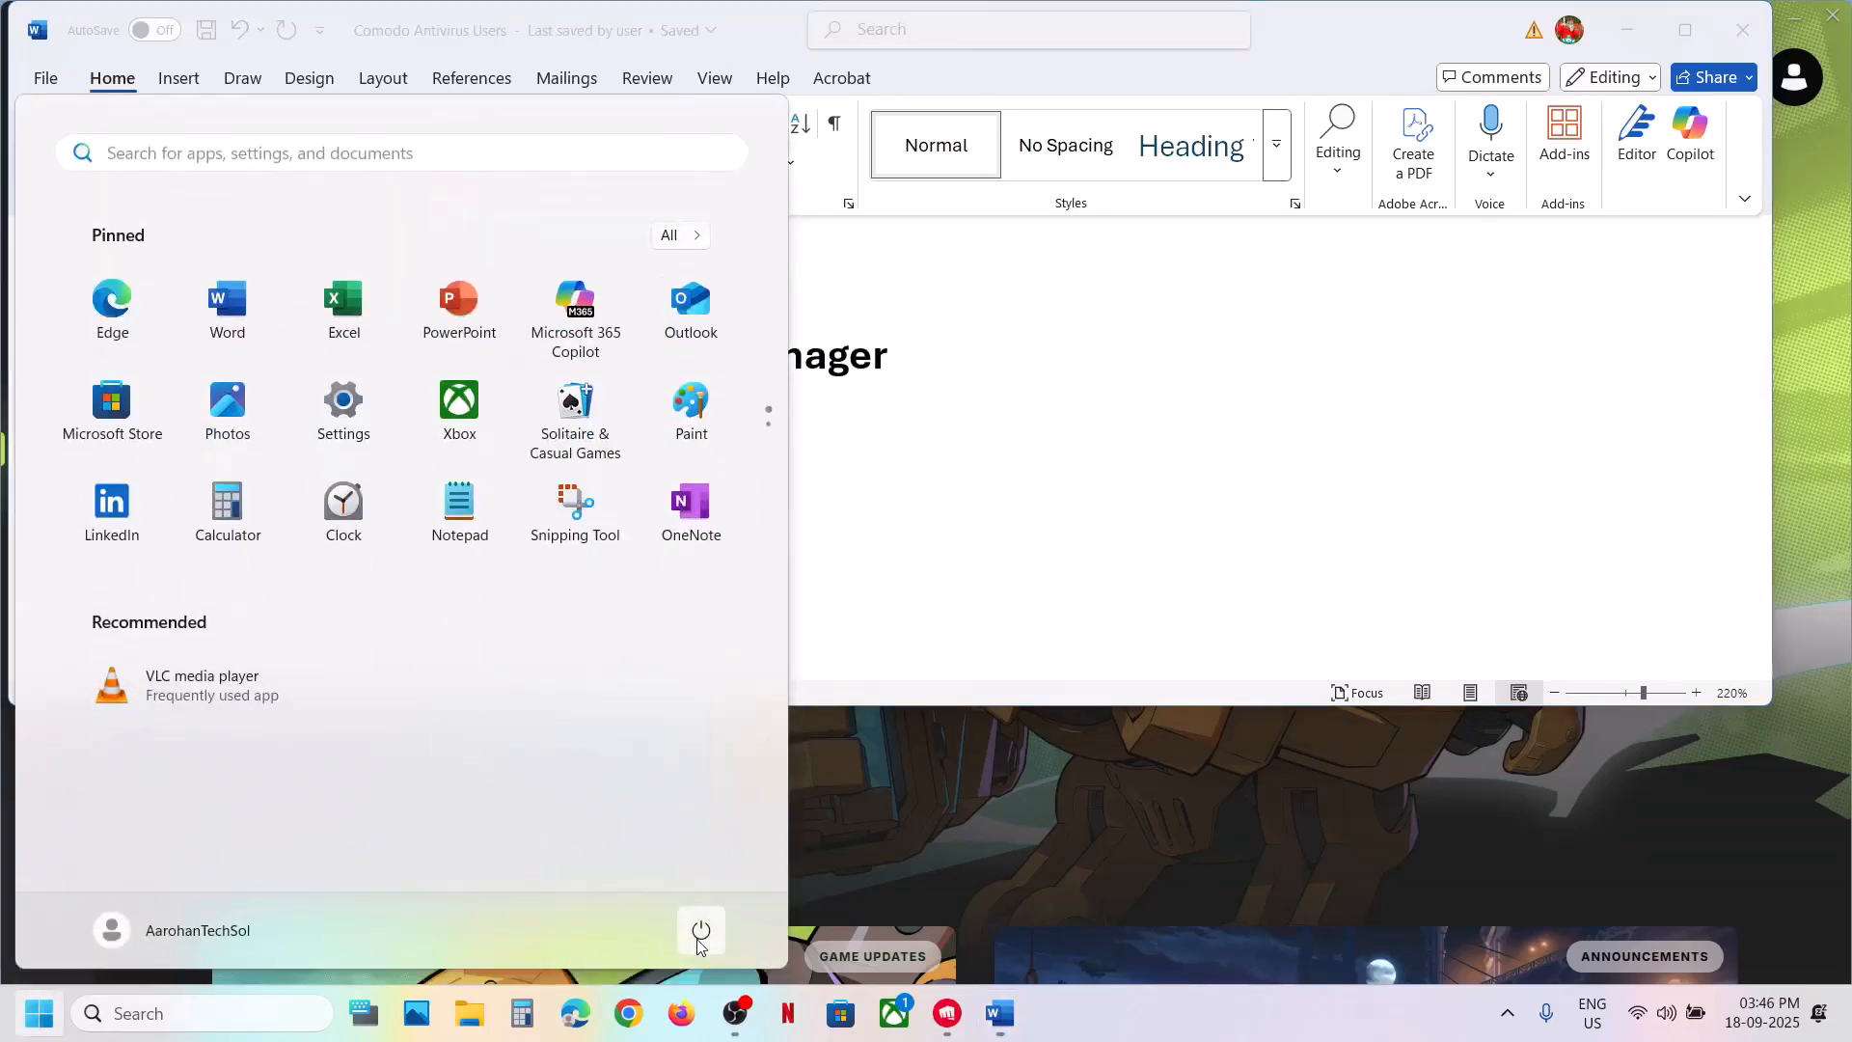
pyautogui.click(701, 931)
pyautogui.press('Escape')
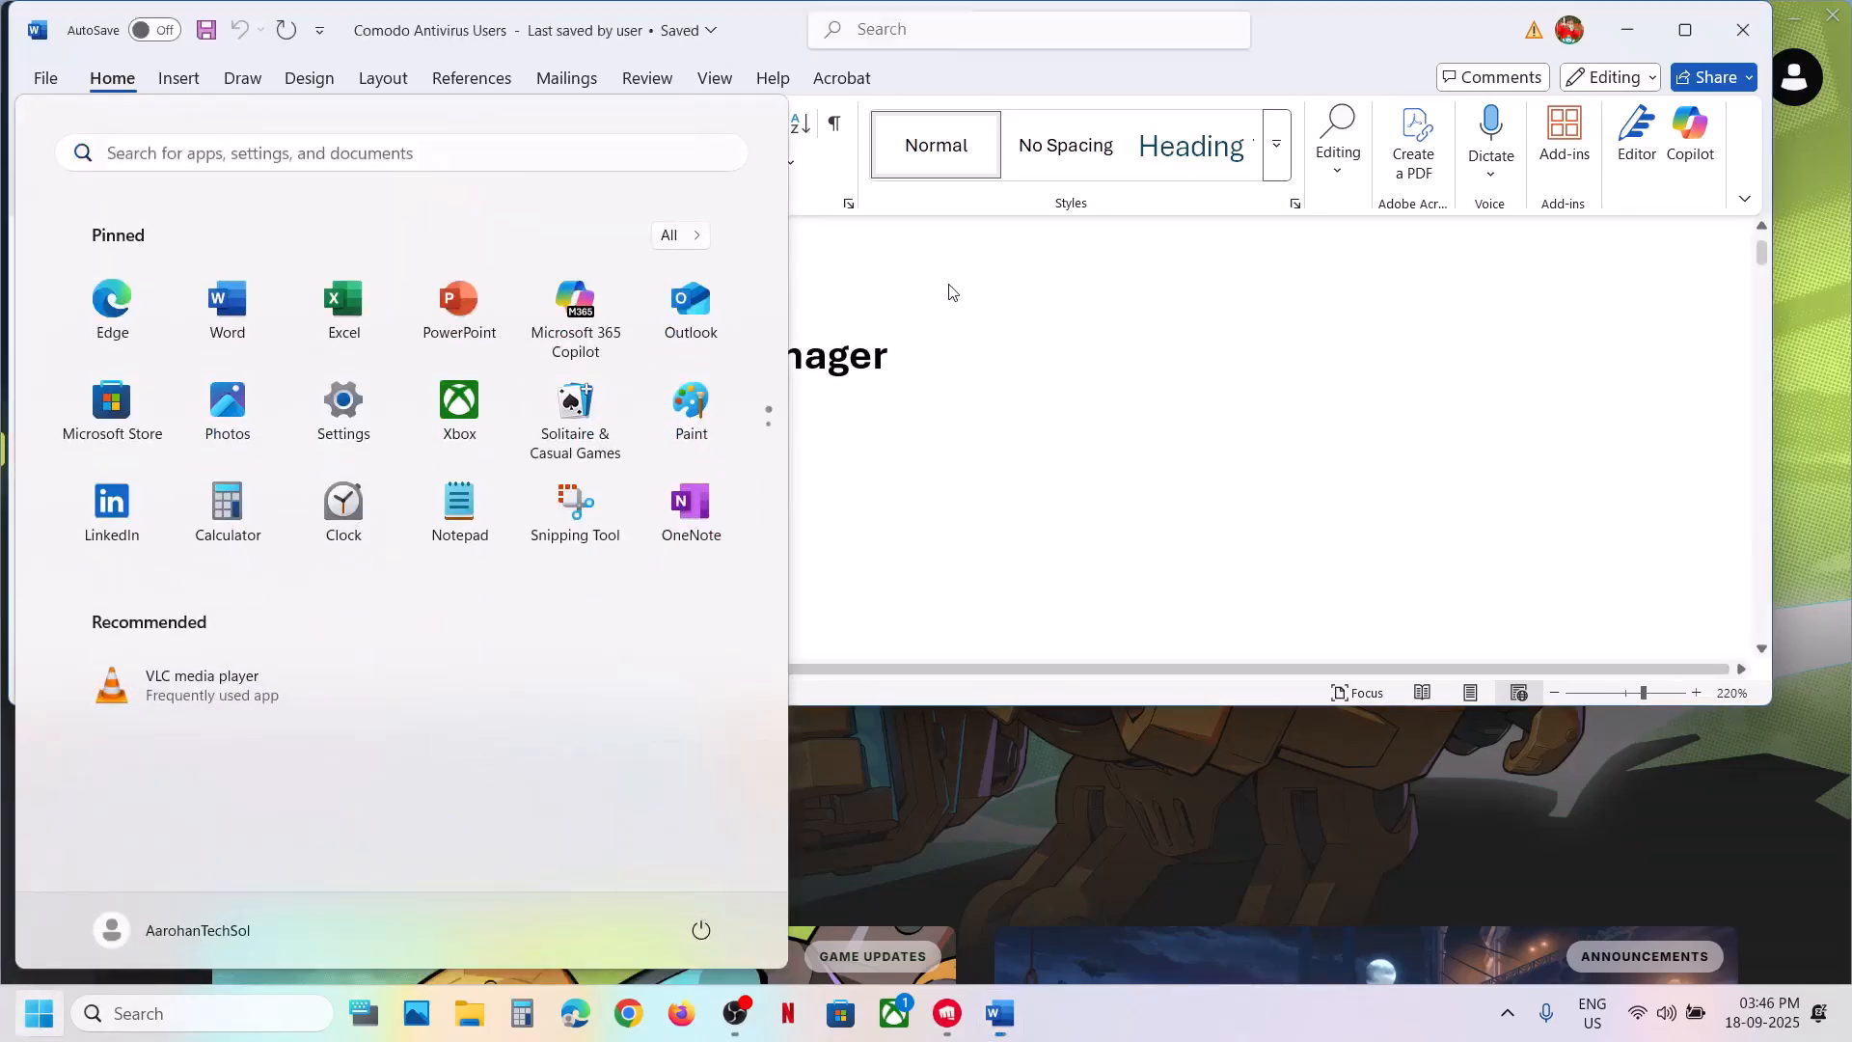
pyautogui.press('Escape')
# Highlight "vgc service" in Step 4 of the guide and open the Windows Services console
pyautogui.scroll(-2, 695, 502)
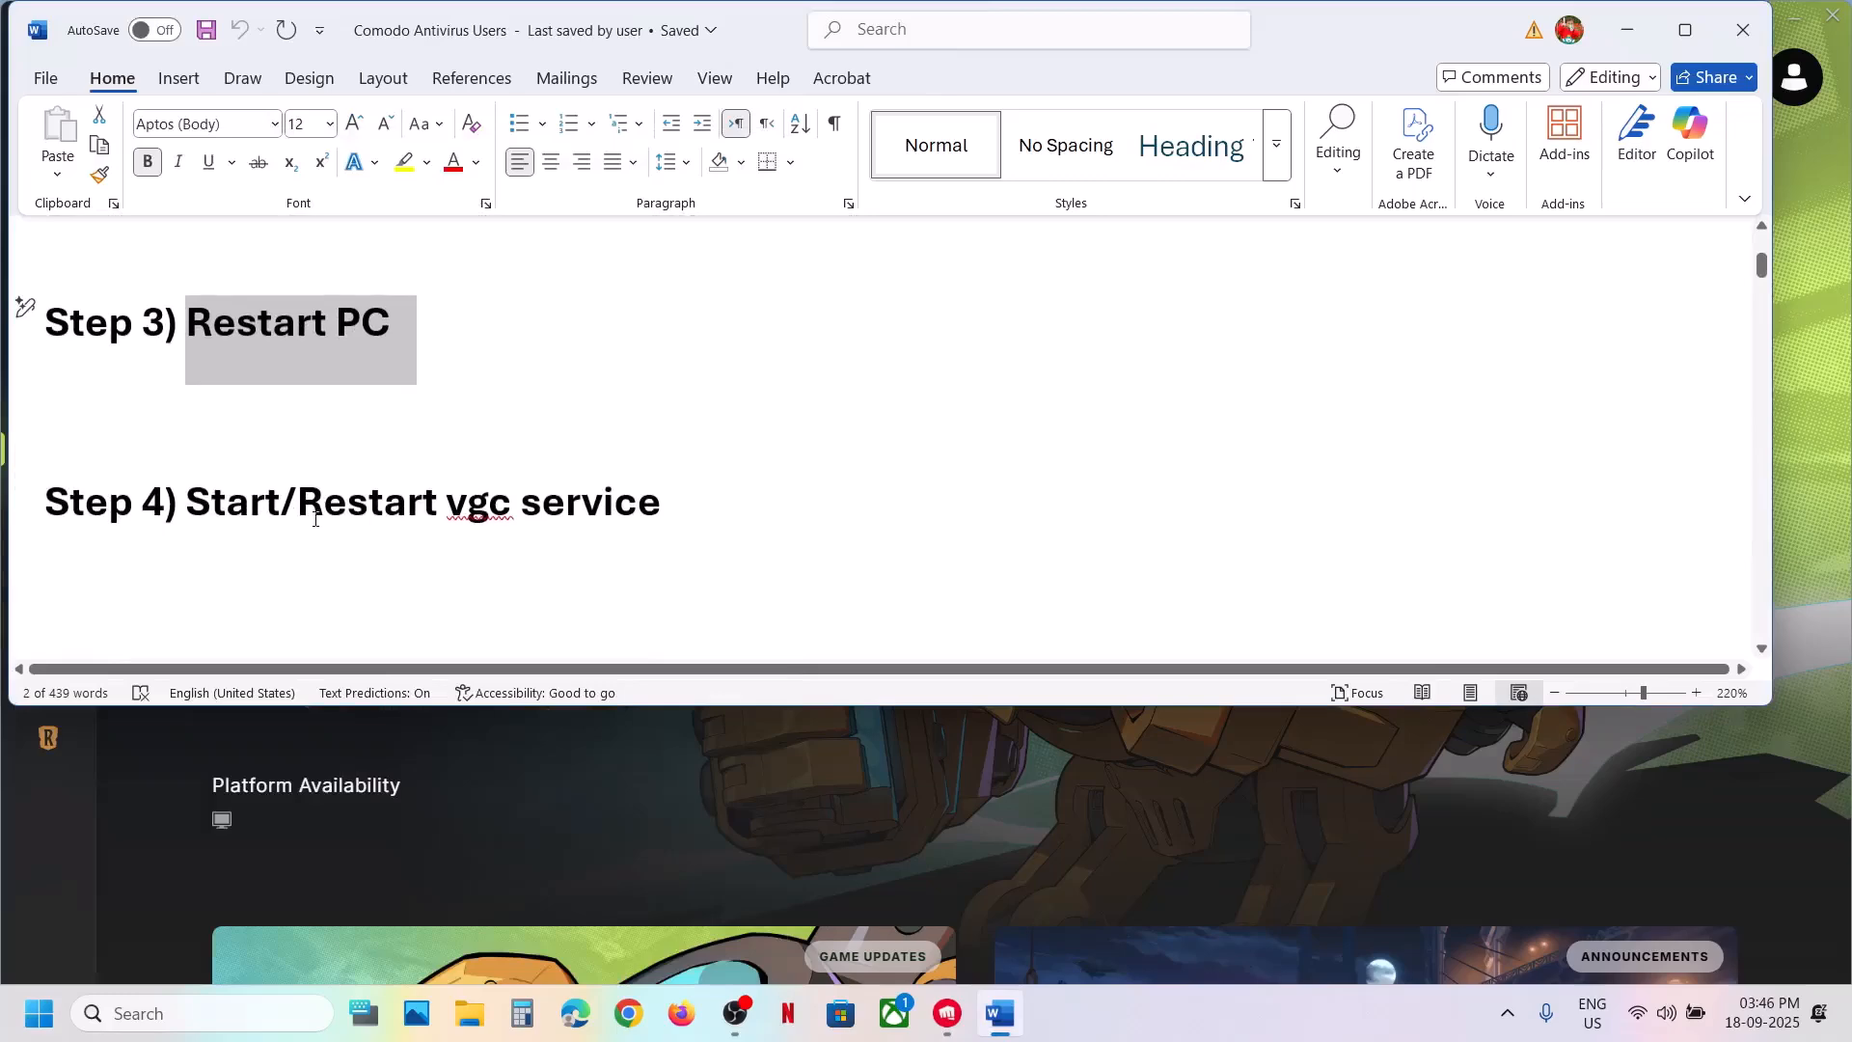
pyautogui.moveTo(467, 514); pyautogui.dragTo(629, 513)
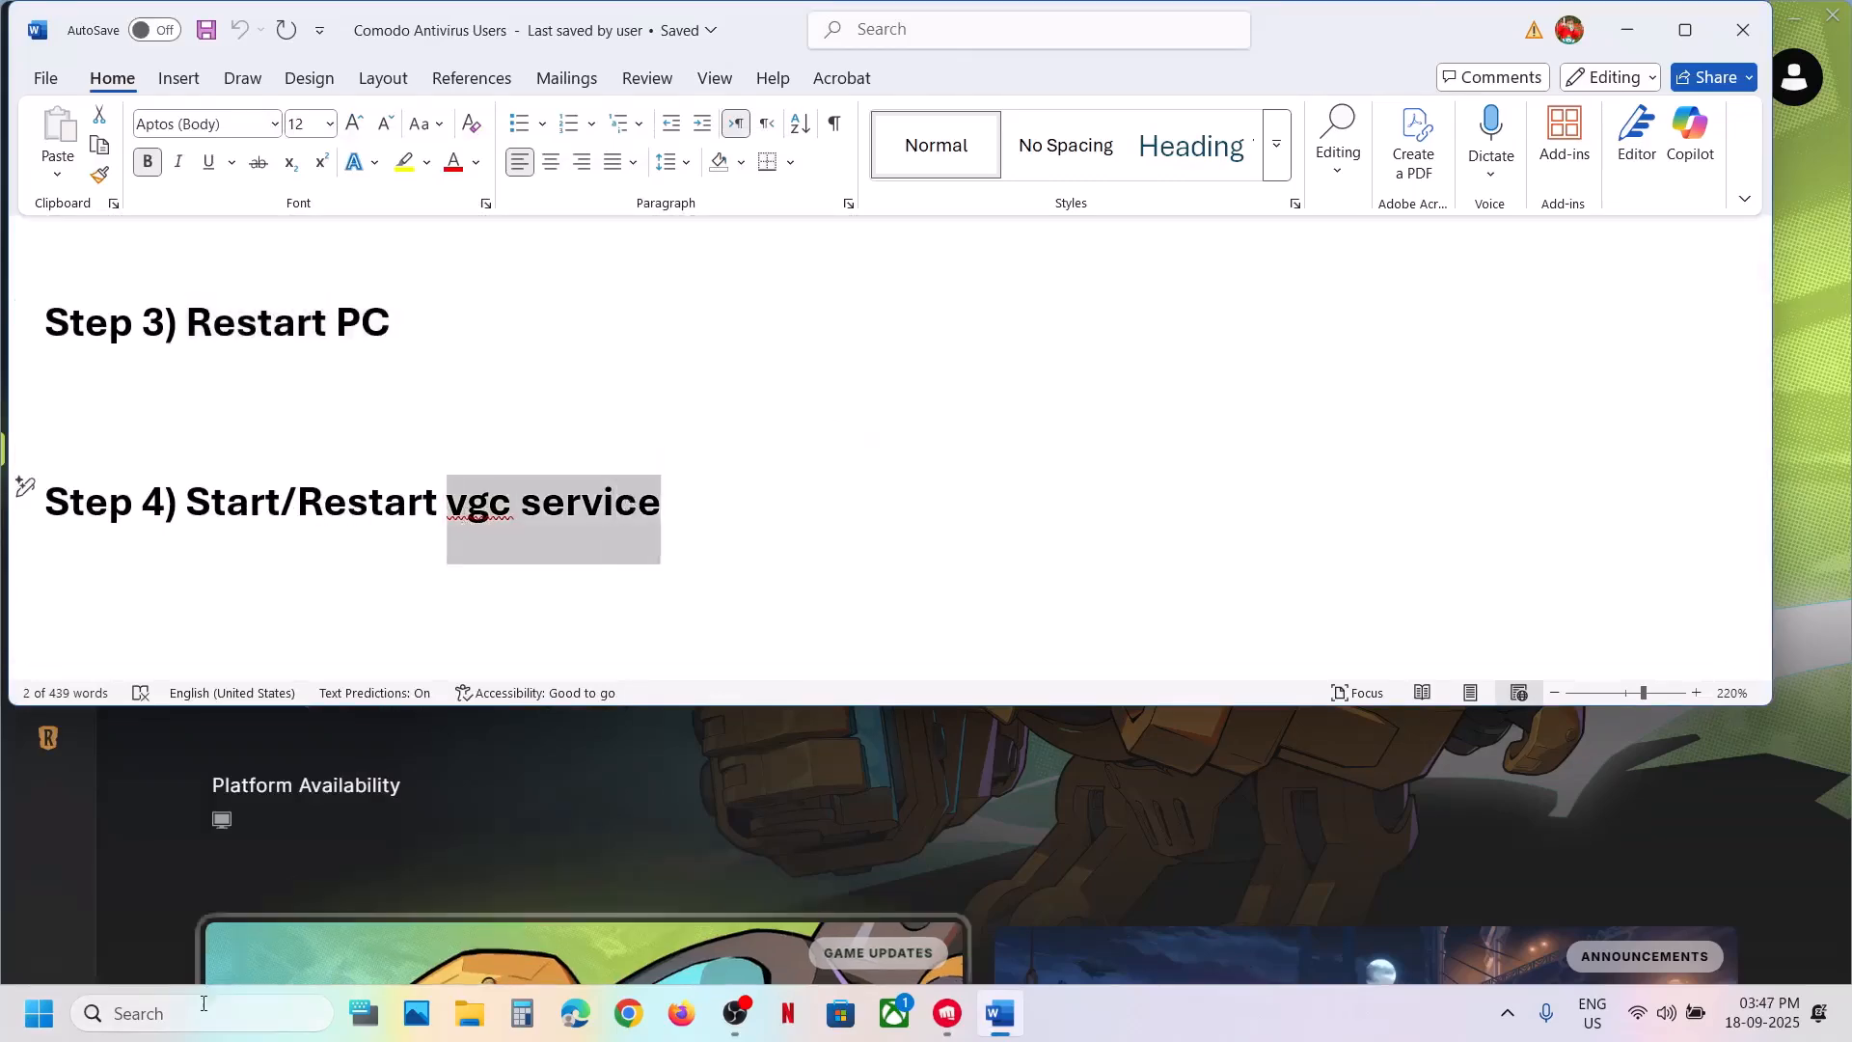
pyautogui.click(197, 1013)
pyautogui.write('services')
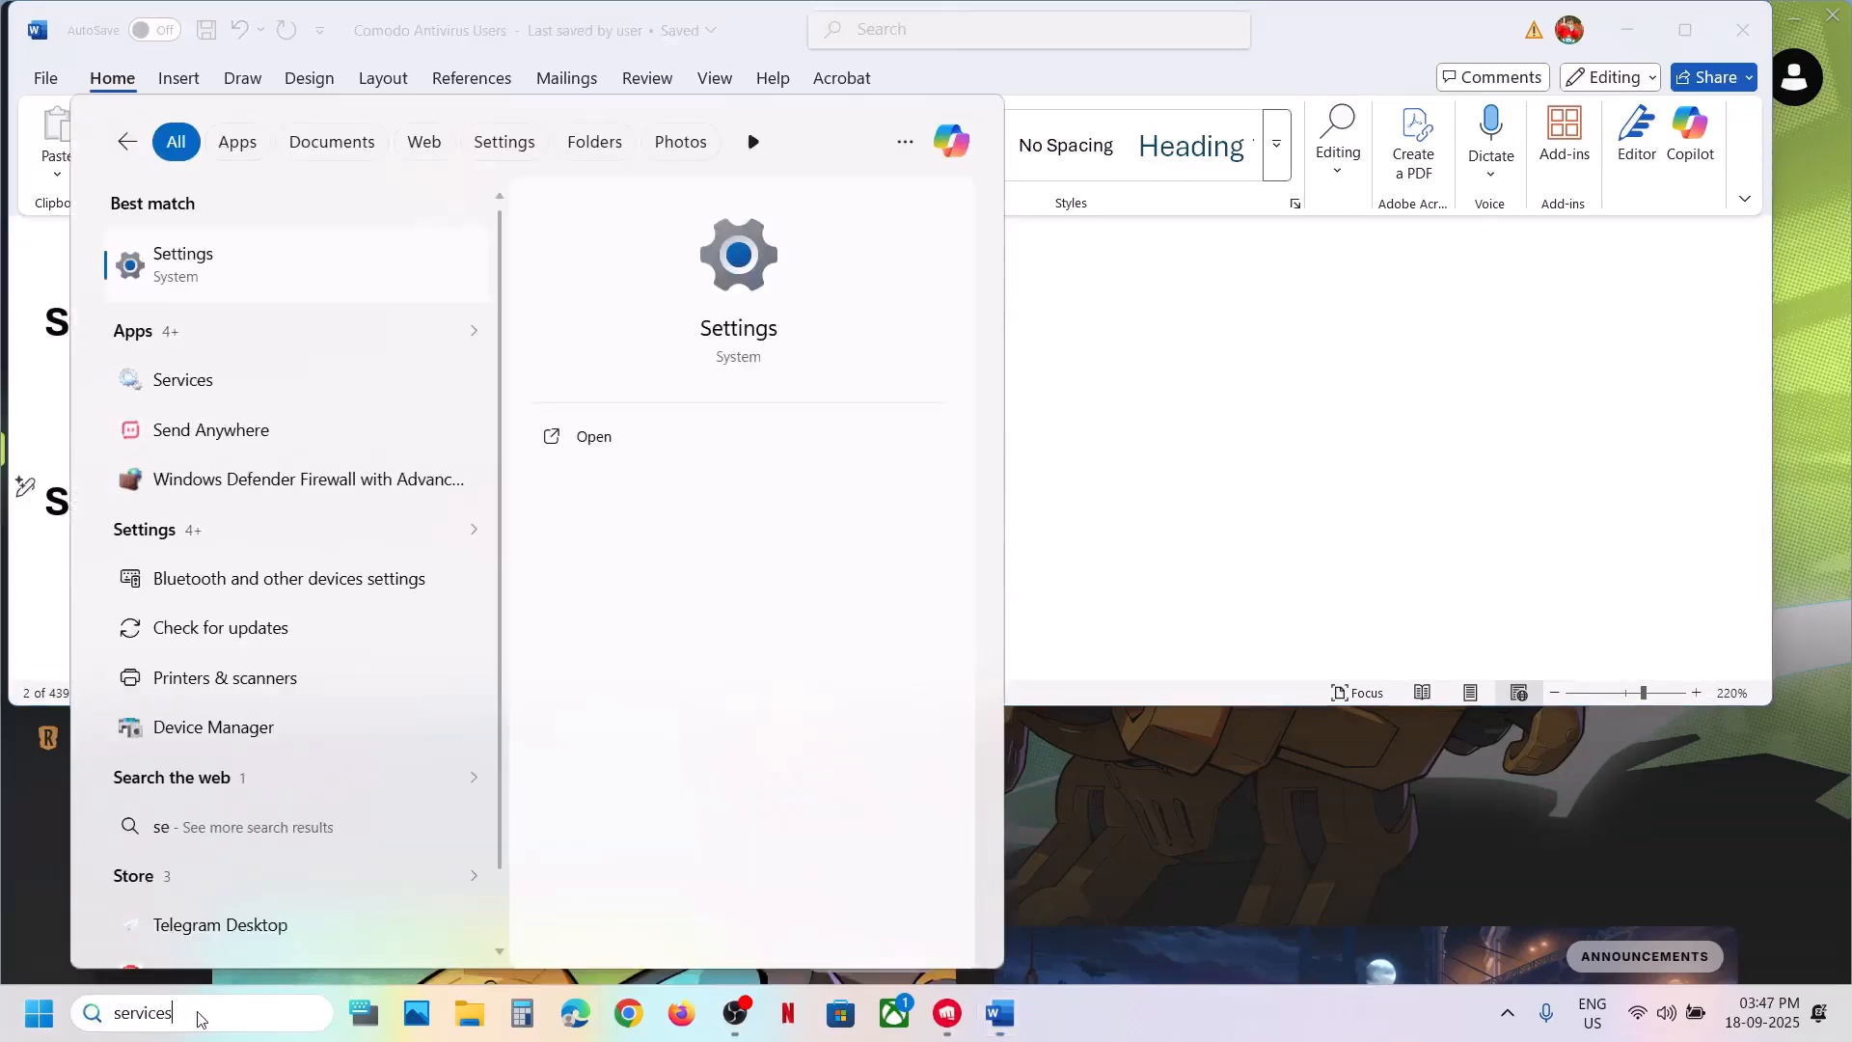
pyautogui.press('Return')
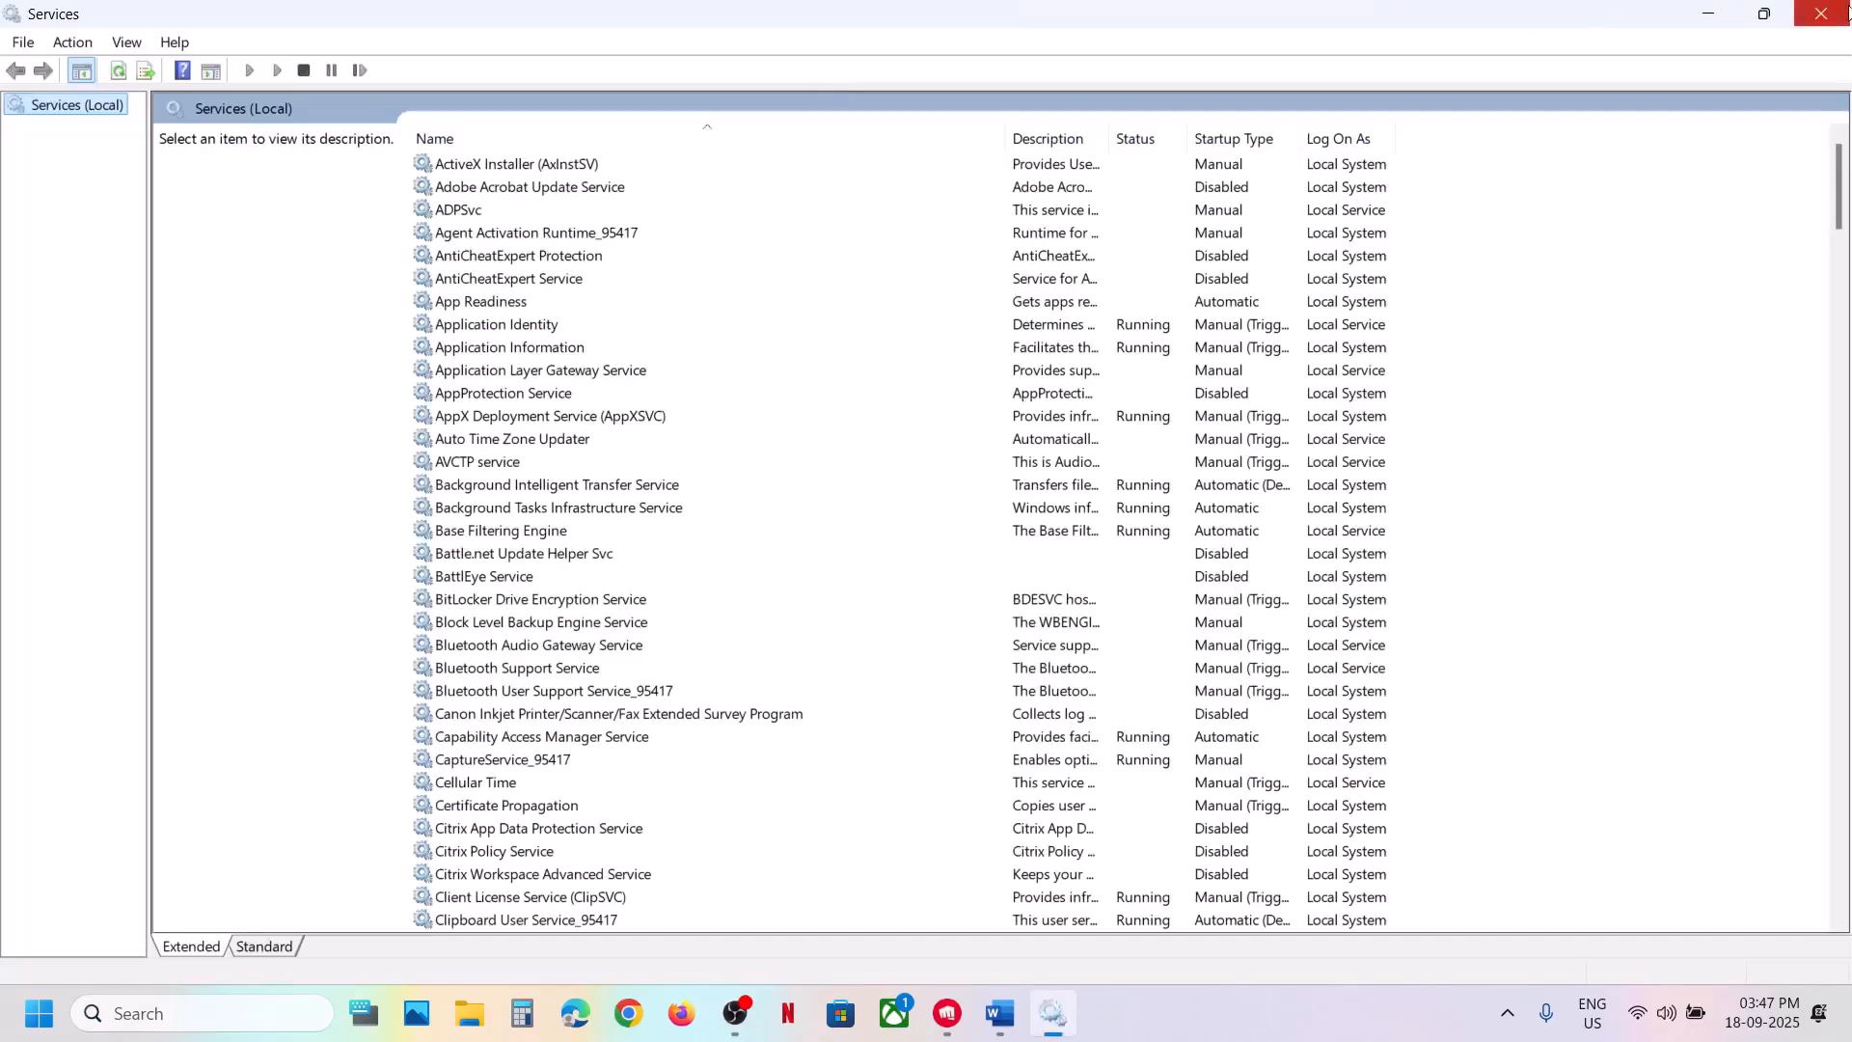
# Find the vgc service and set its startup type to Automatic, applying the change
pyautogui.click(585, 414)
pyautogui.press('v')
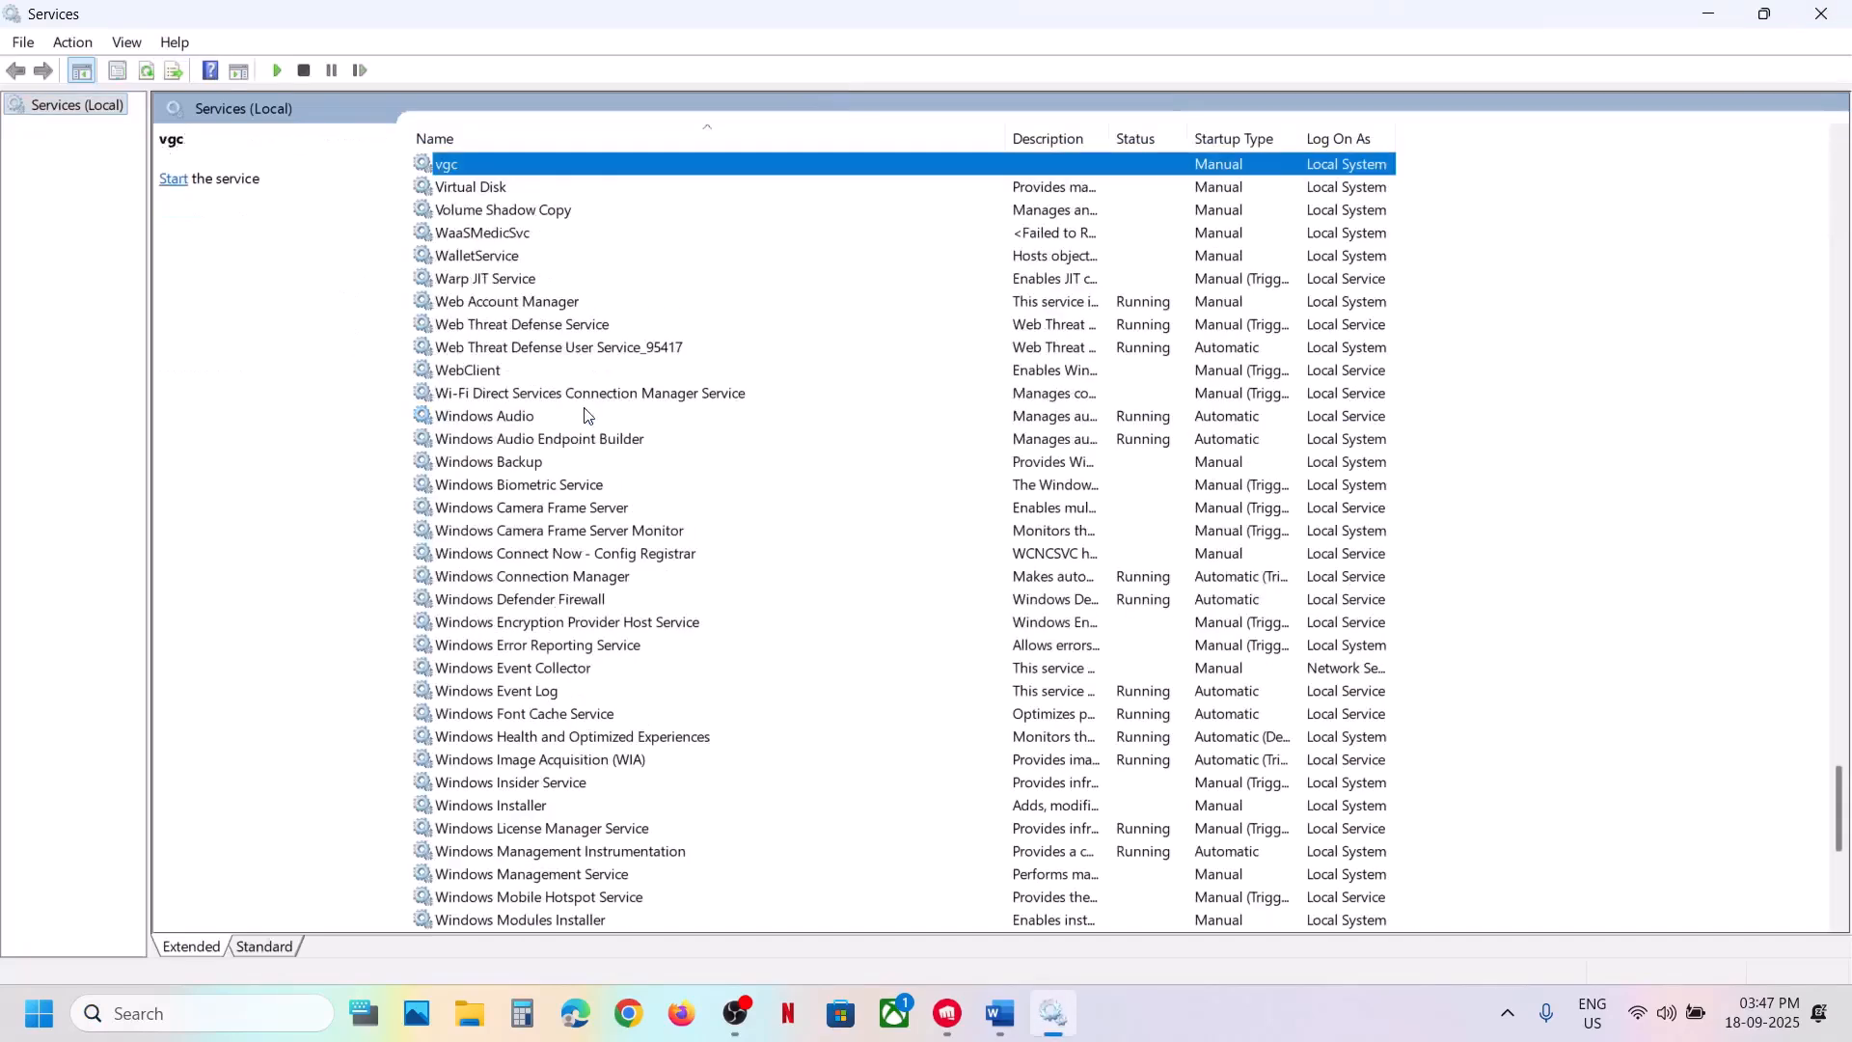
pyautogui.scroll(2, 592, 415)
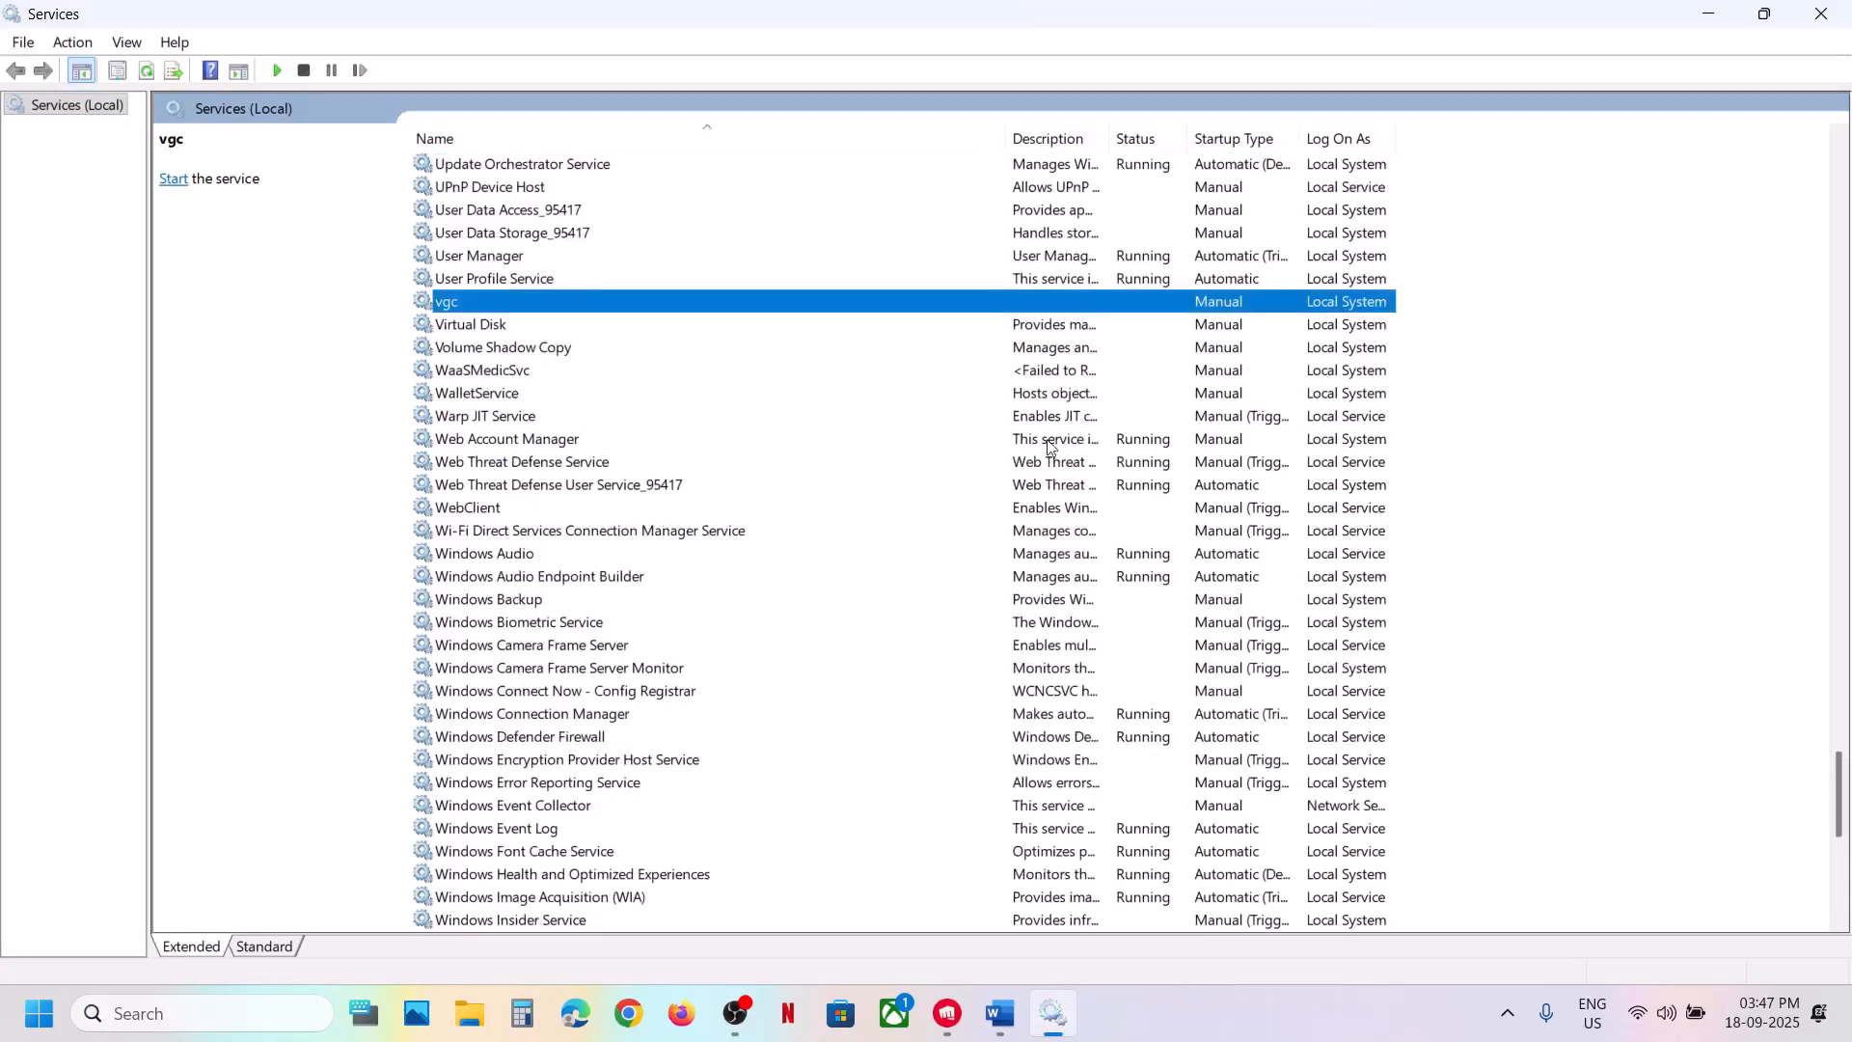
pyautogui.doubleClick(975, 307)
pyautogui.click(867, 476)
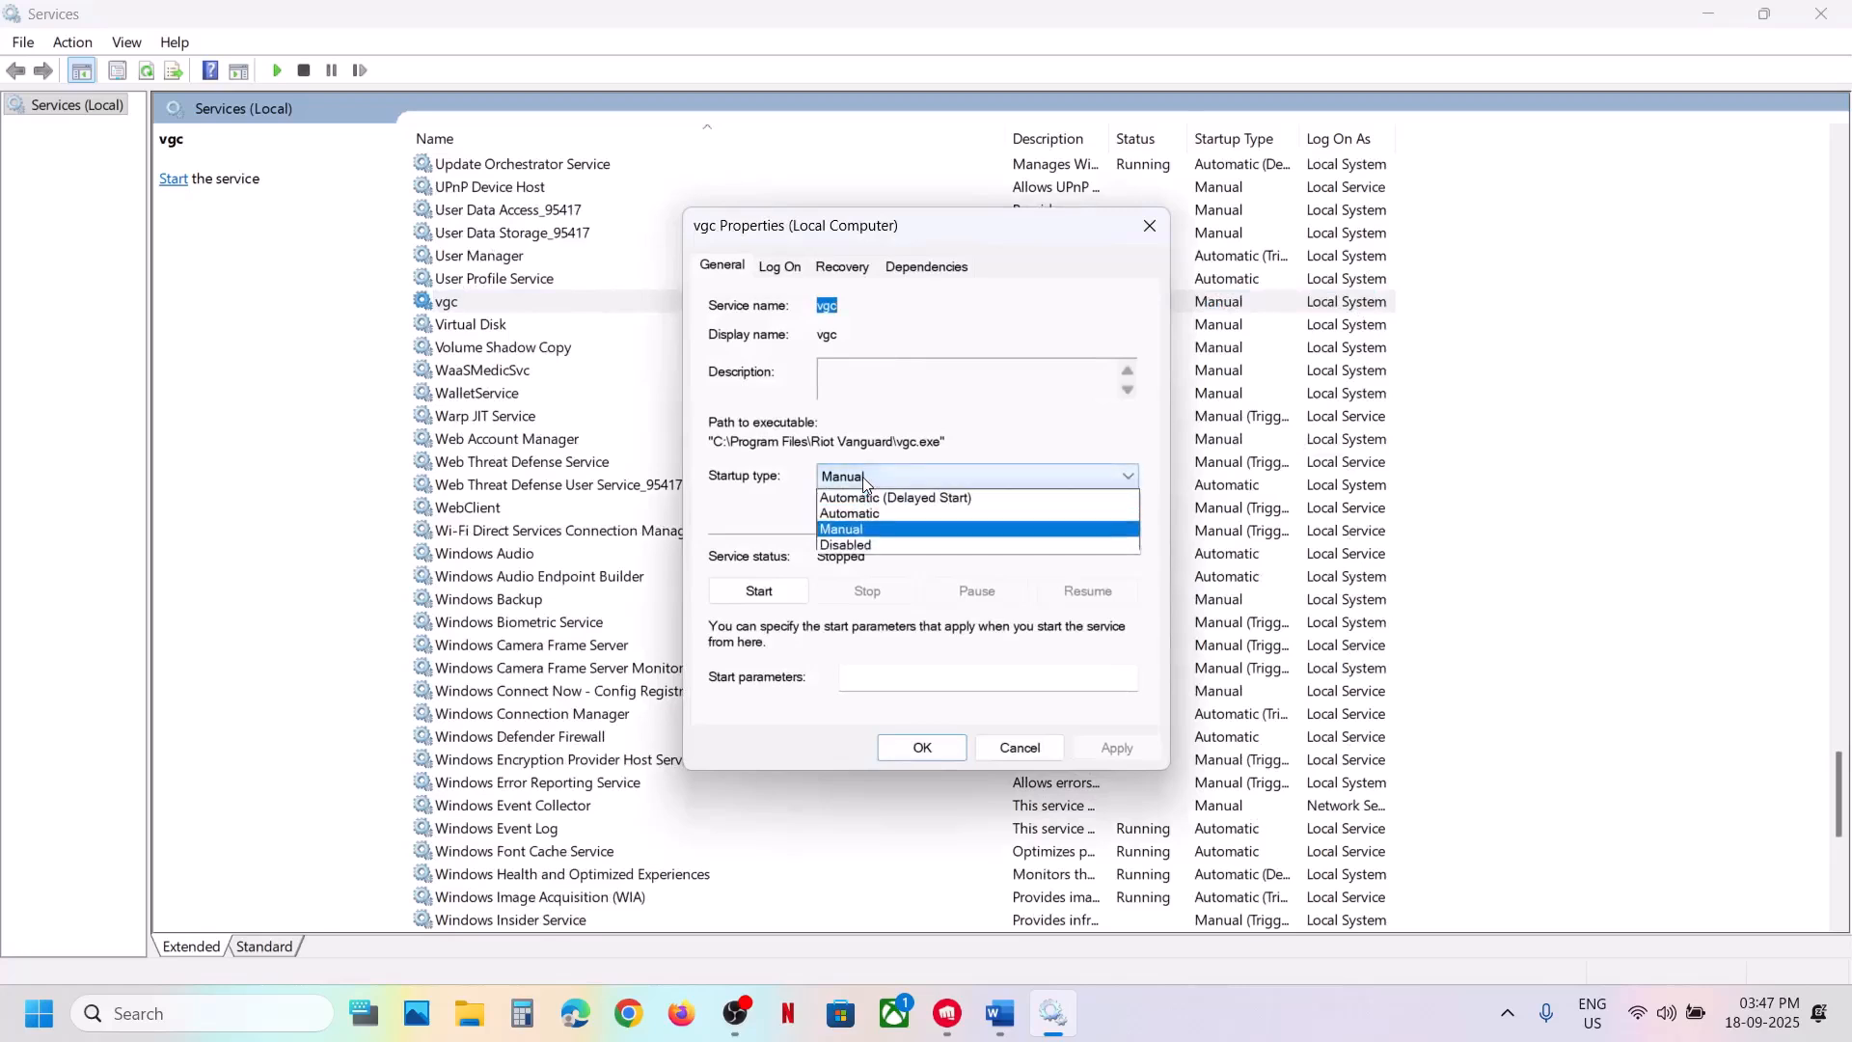
pyautogui.click(864, 518)
pyautogui.click(1109, 748)
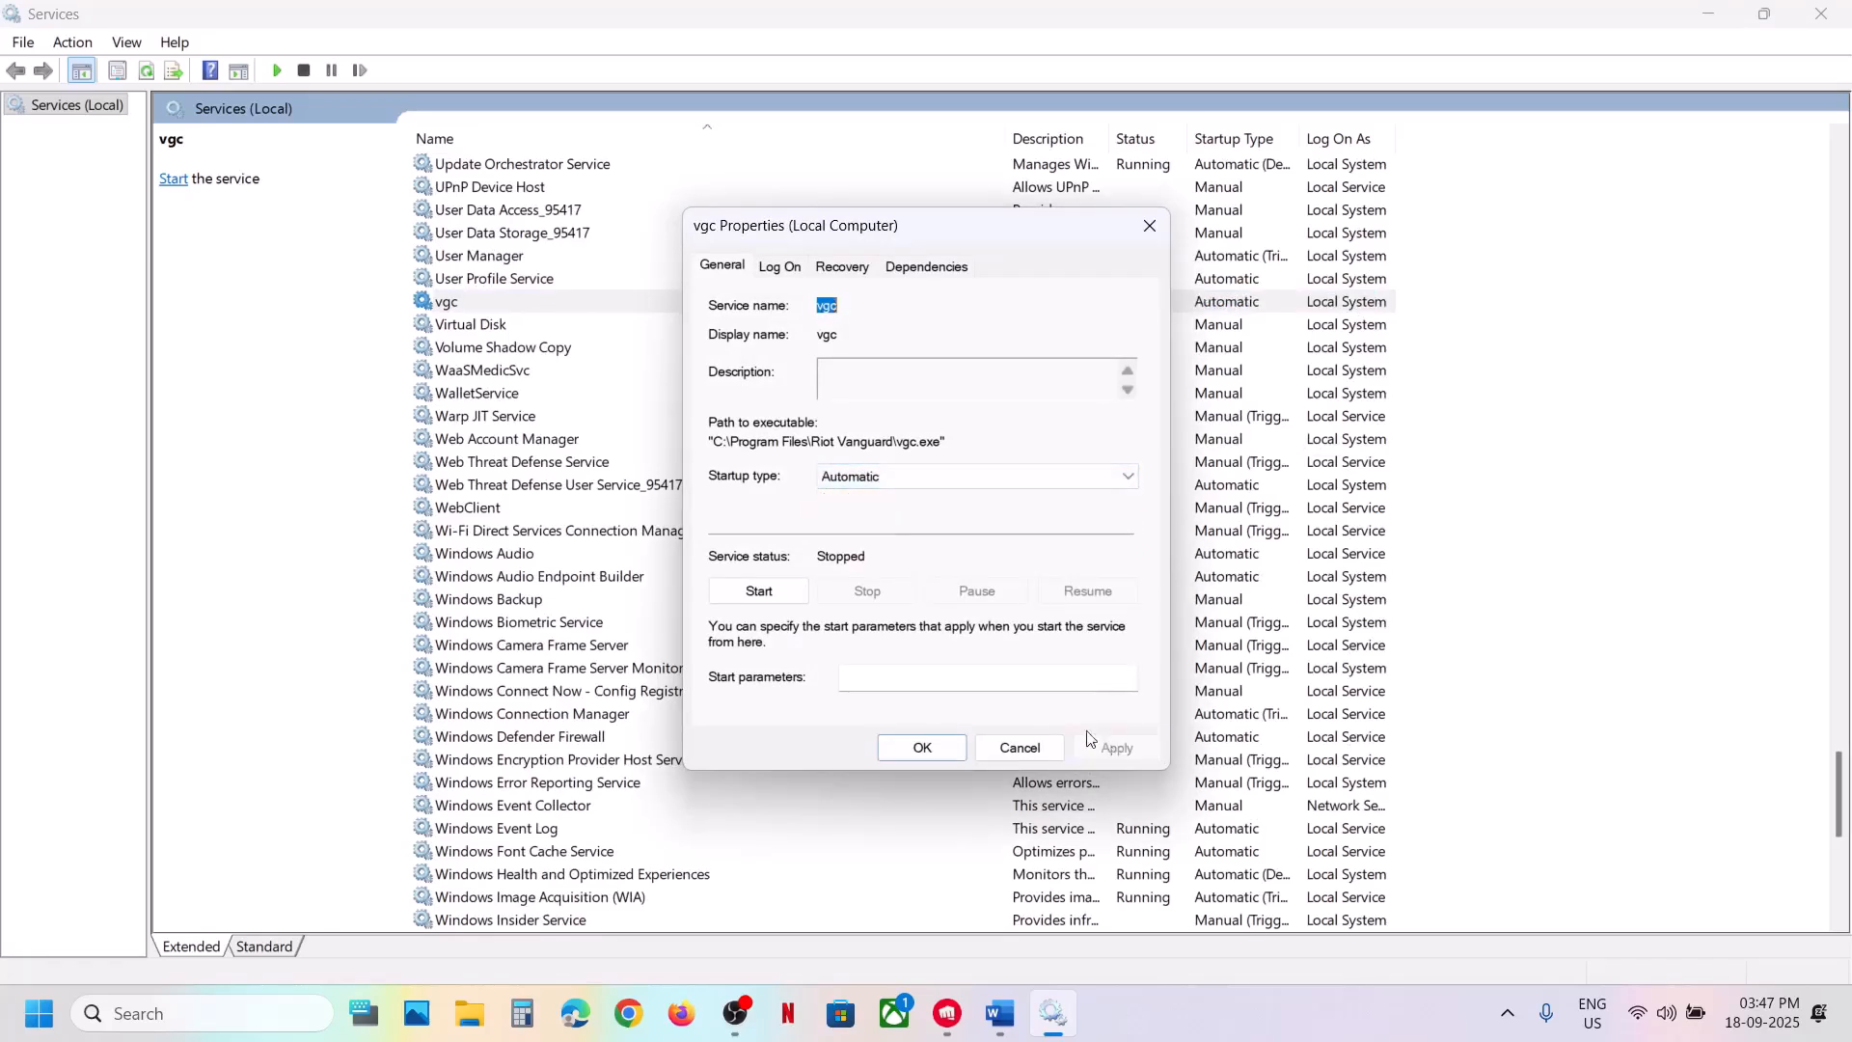
# Start the vgc service, accept its properties and close the Services console
pyautogui.click(759, 591)
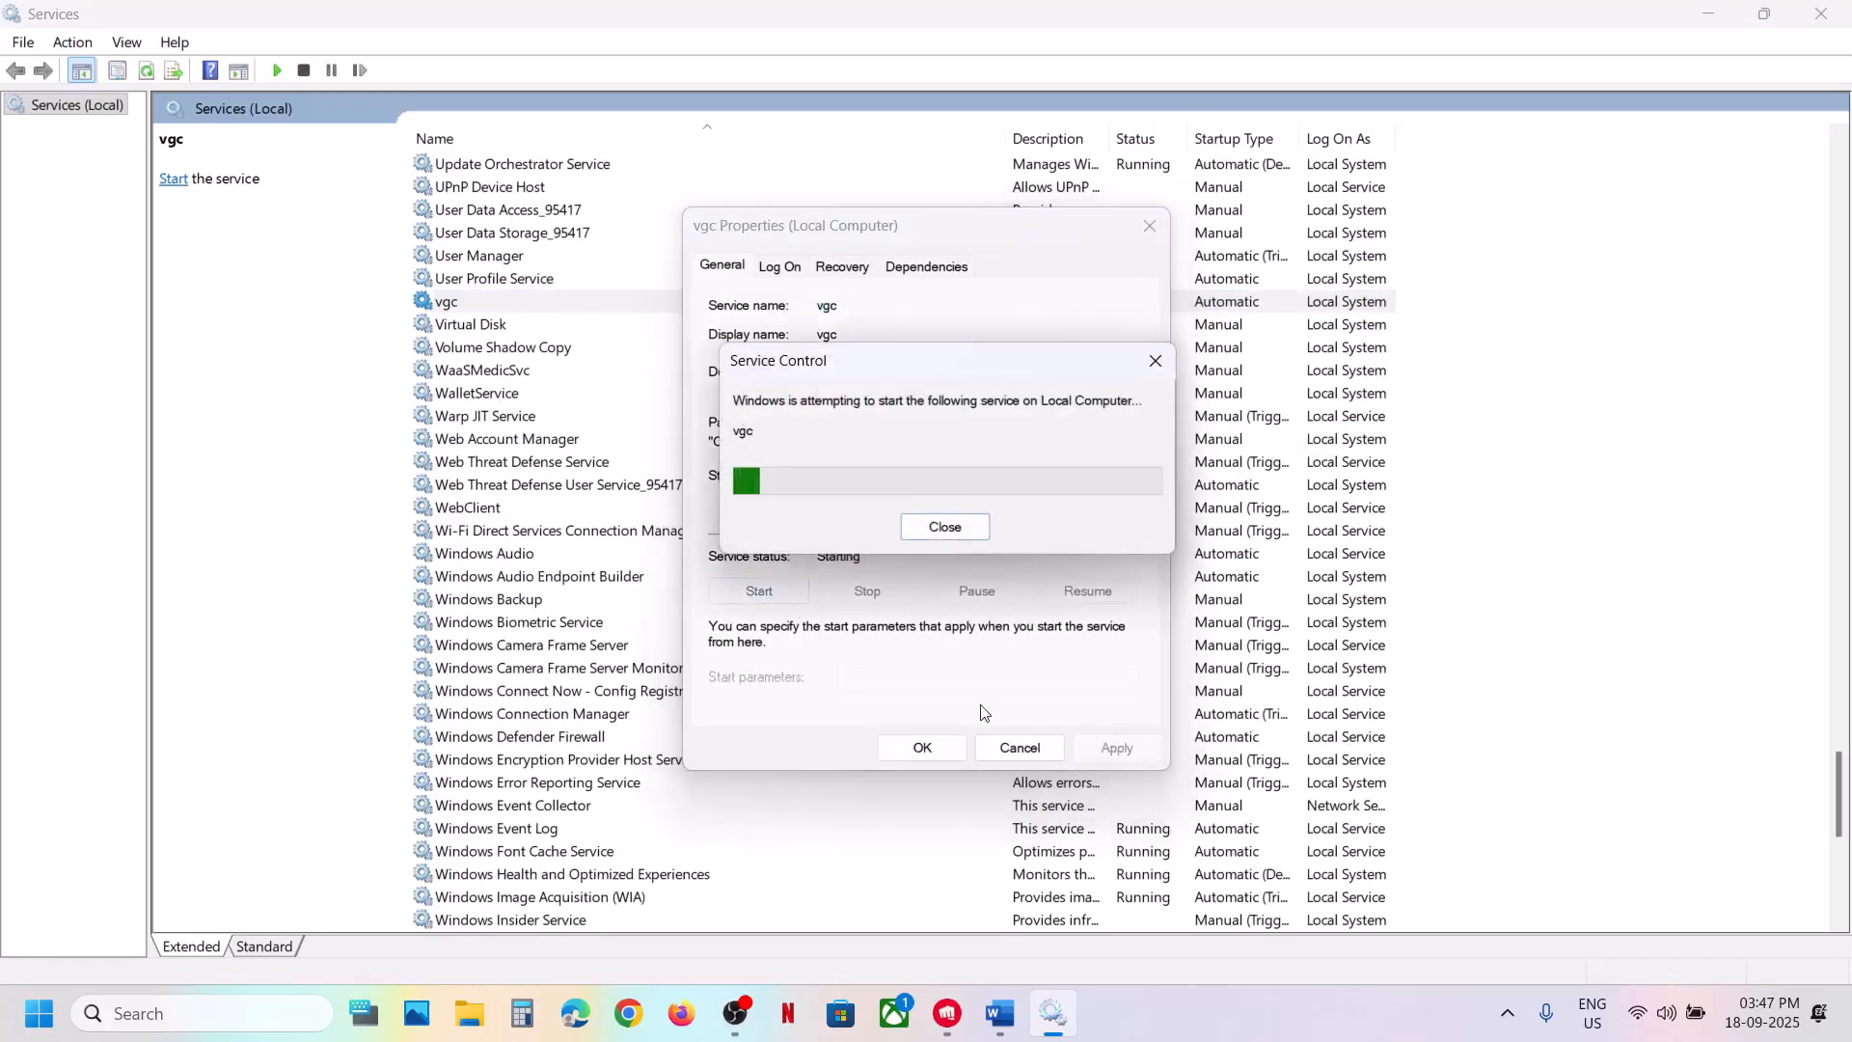
pyautogui.click(943, 751)
pyautogui.click(1842, 19)
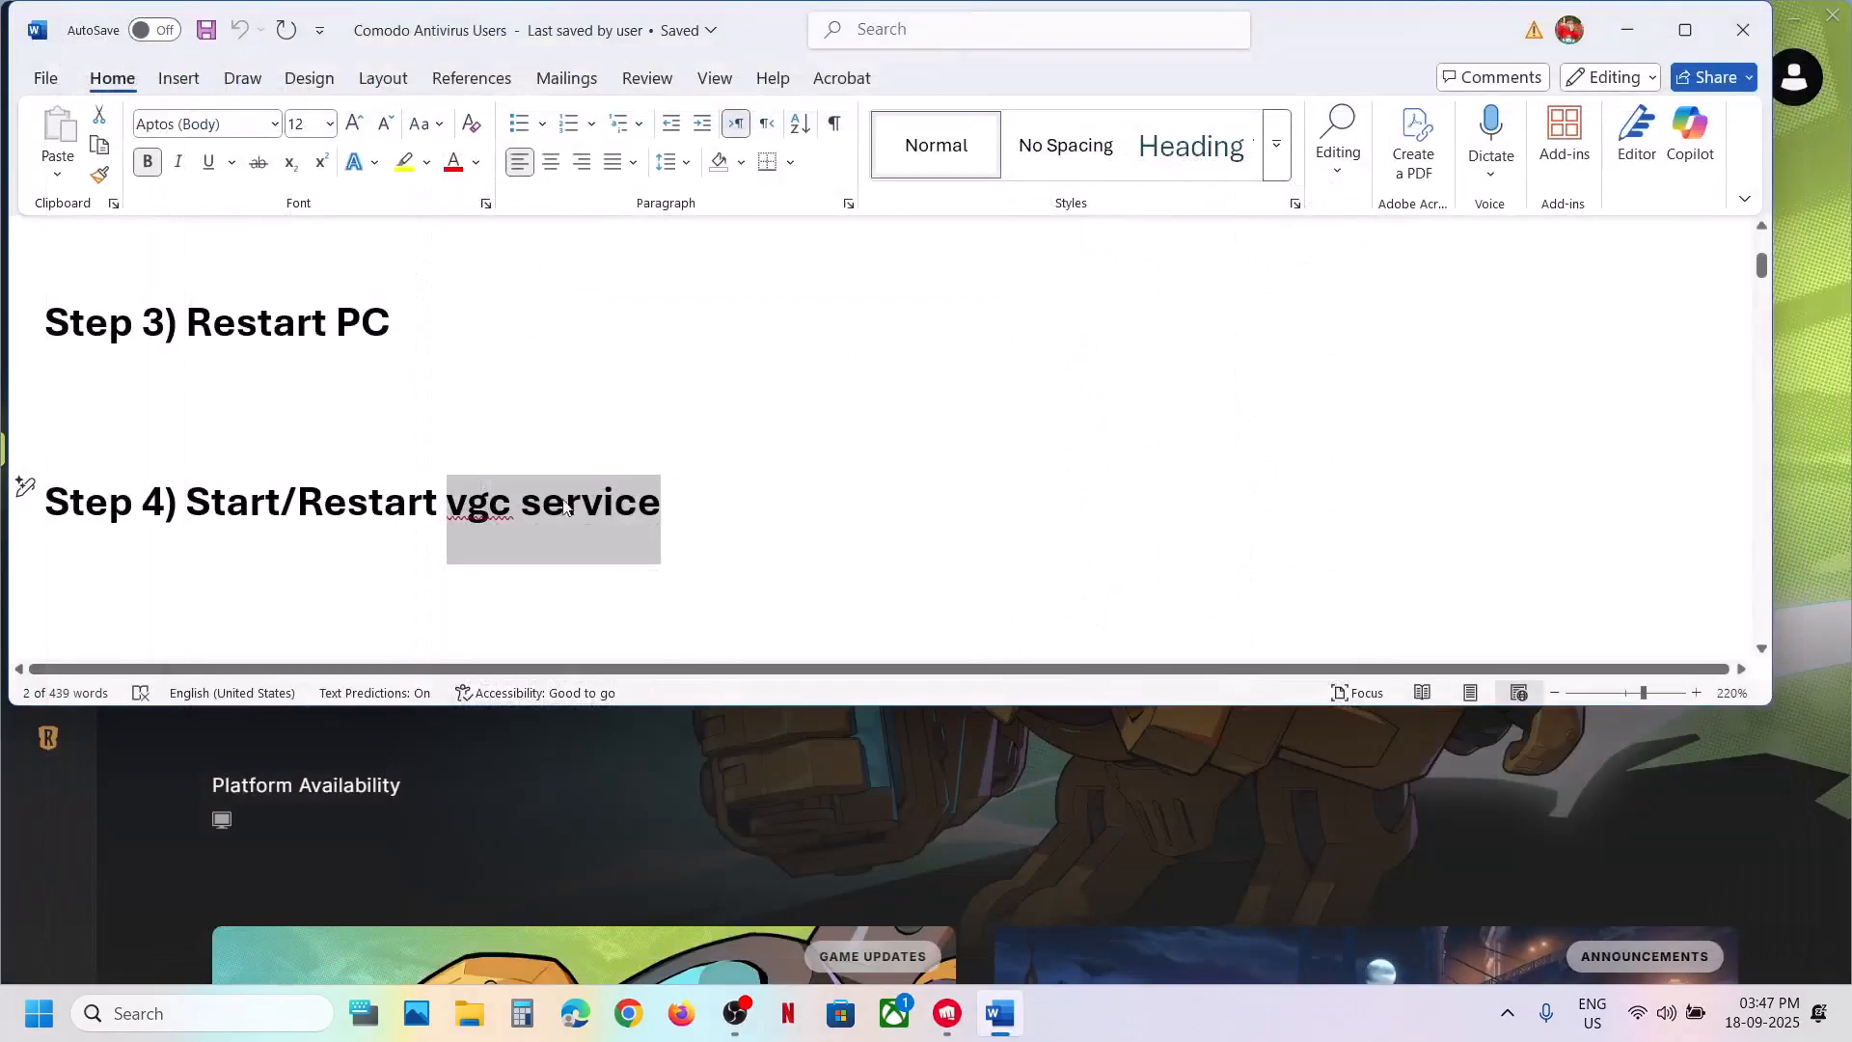
# Highlight "Close Citrix Workspace" in Step 5 of the guide and launch Citrix Workspace
pyautogui.scroll(-3, 558, 506)
pyautogui.moveTo(278, 406); pyautogui.dragTo(635, 413)
pyautogui.click(227, 1013)
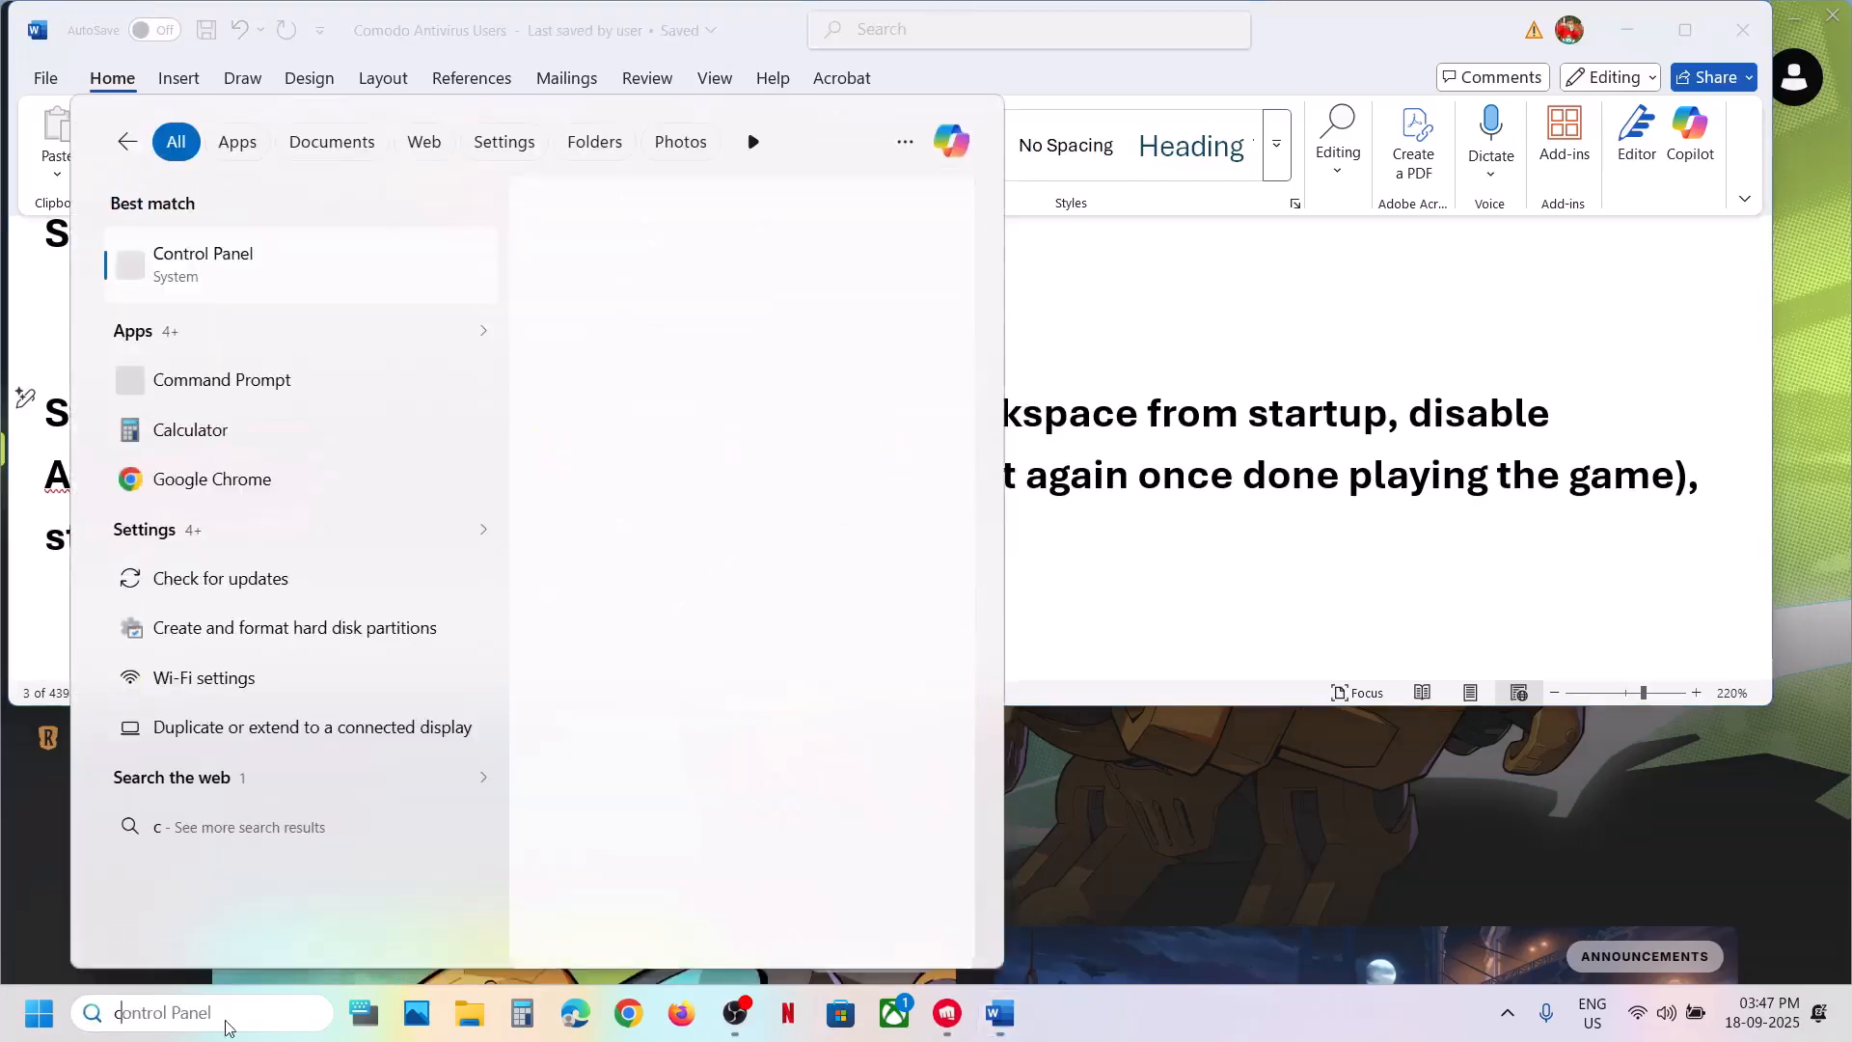
pyautogui.write('citrix')
pyautogui.press('Return')
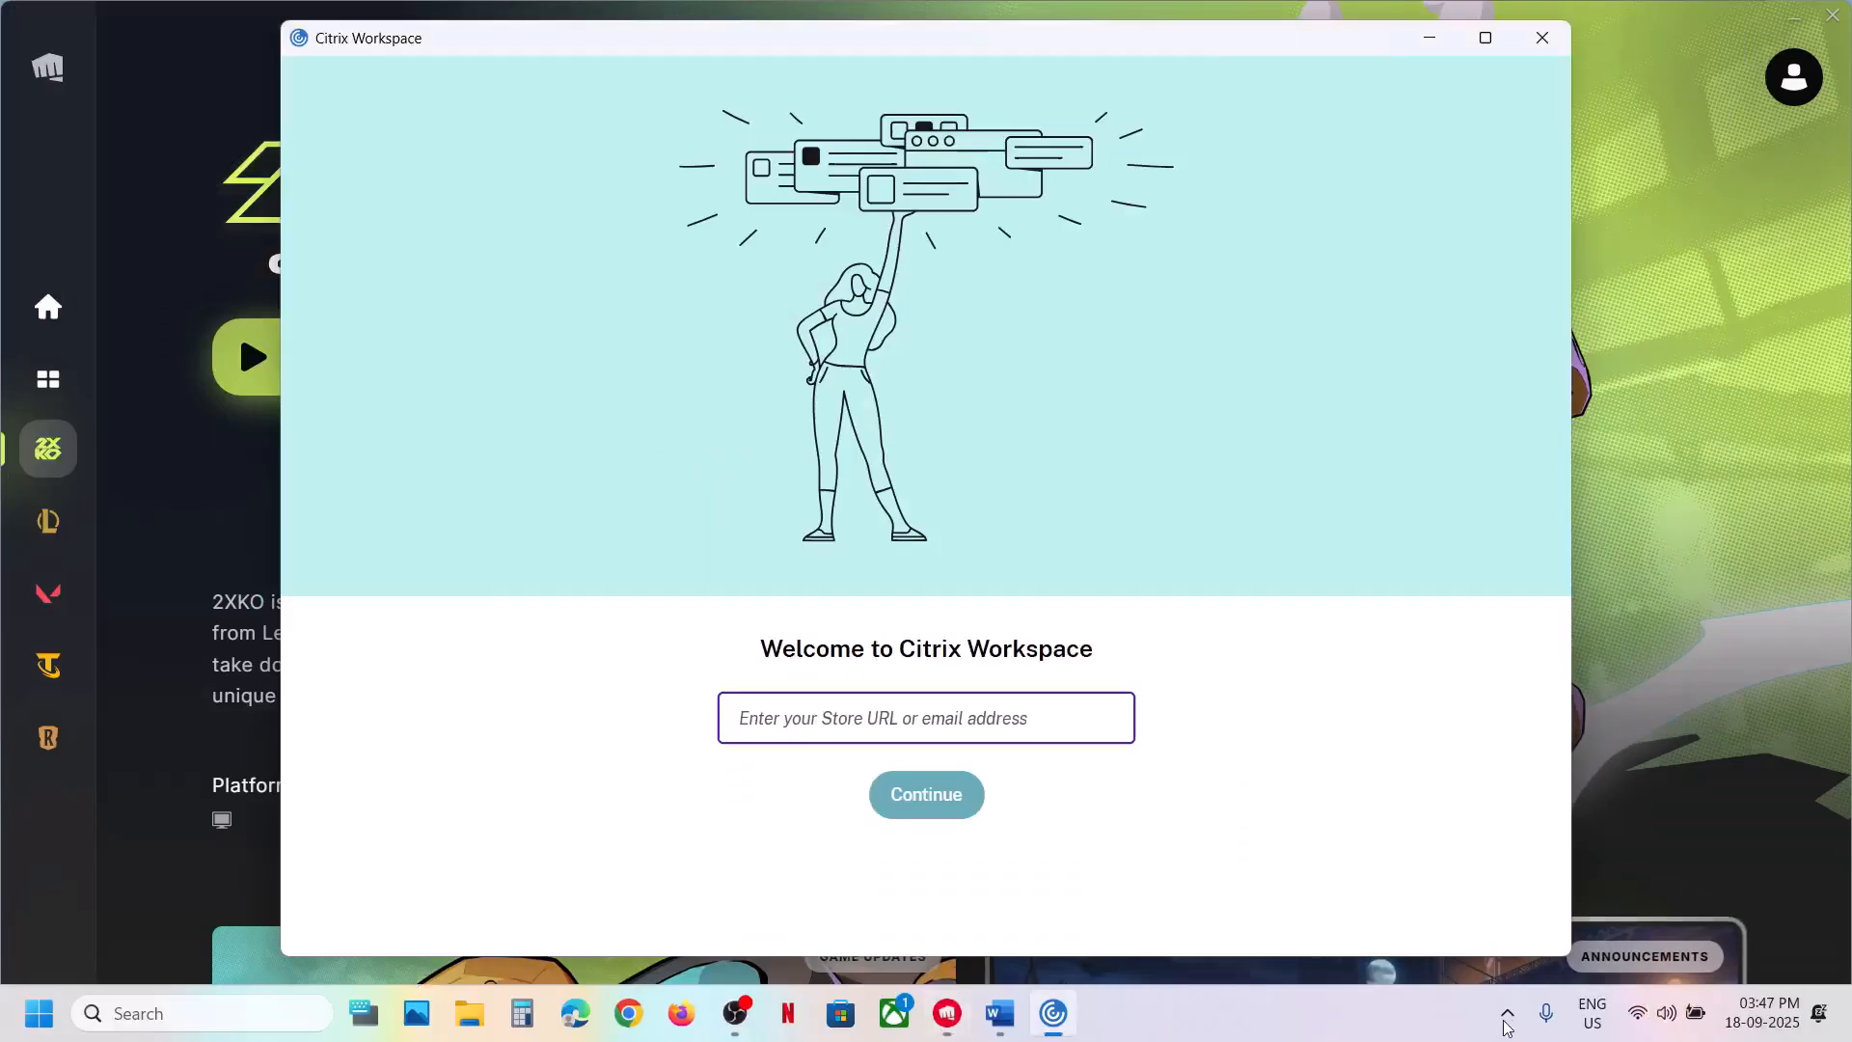
# Exit Citrix Workspace from its system tray icon and check the tray again
pyautogui.click(1507, 1021)
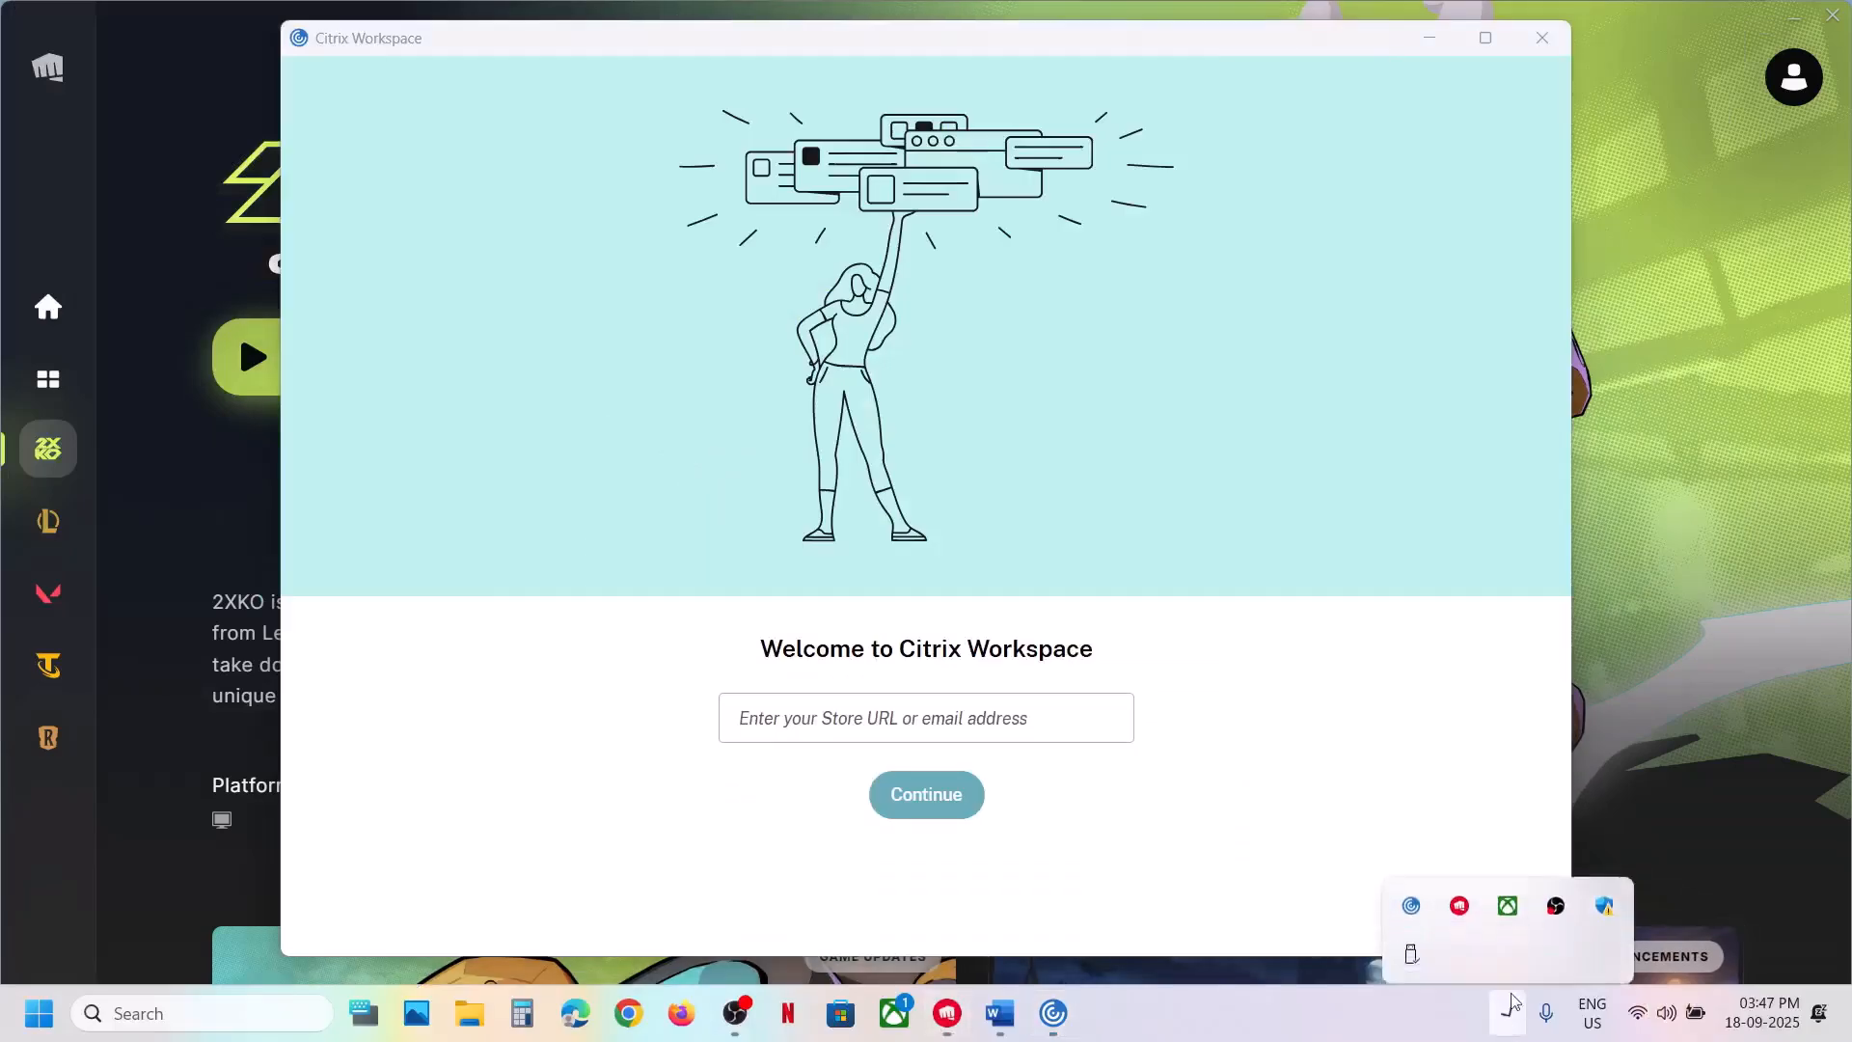
pyautogui.rightClick(1427, 901)
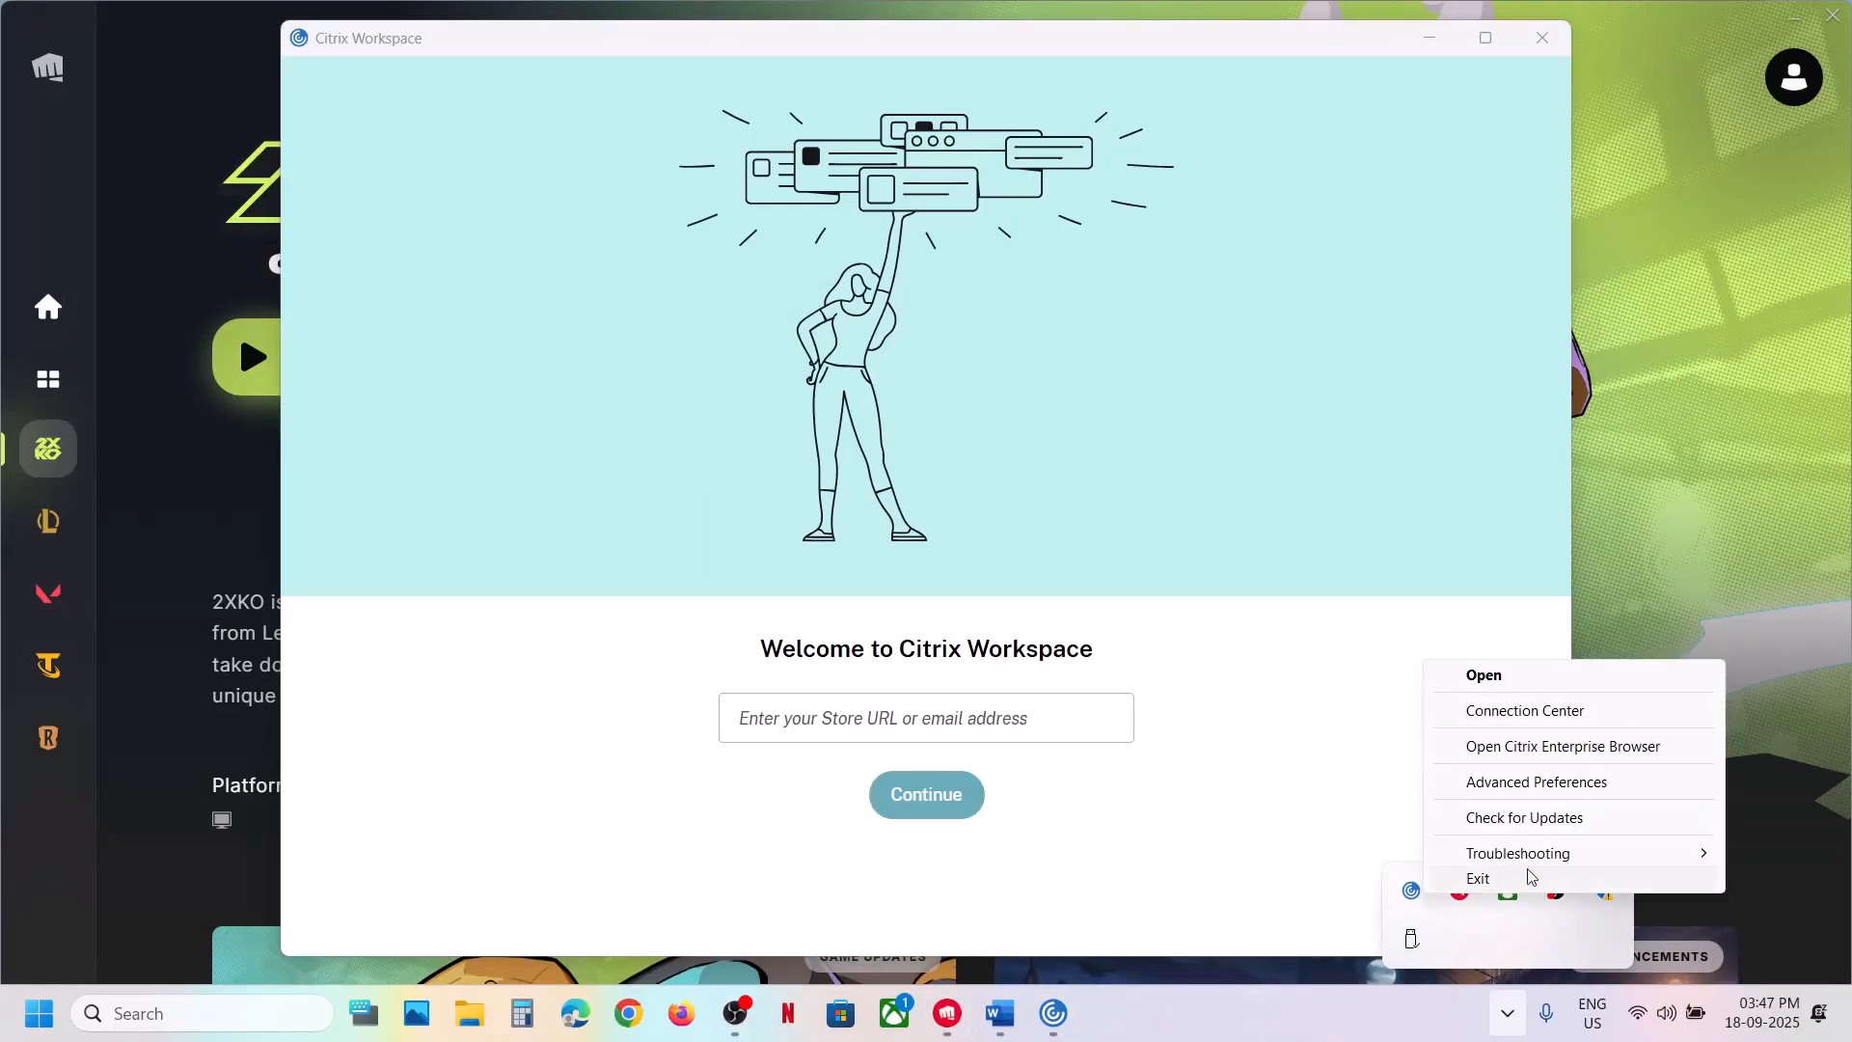
pyautogui.click(1478, 878)
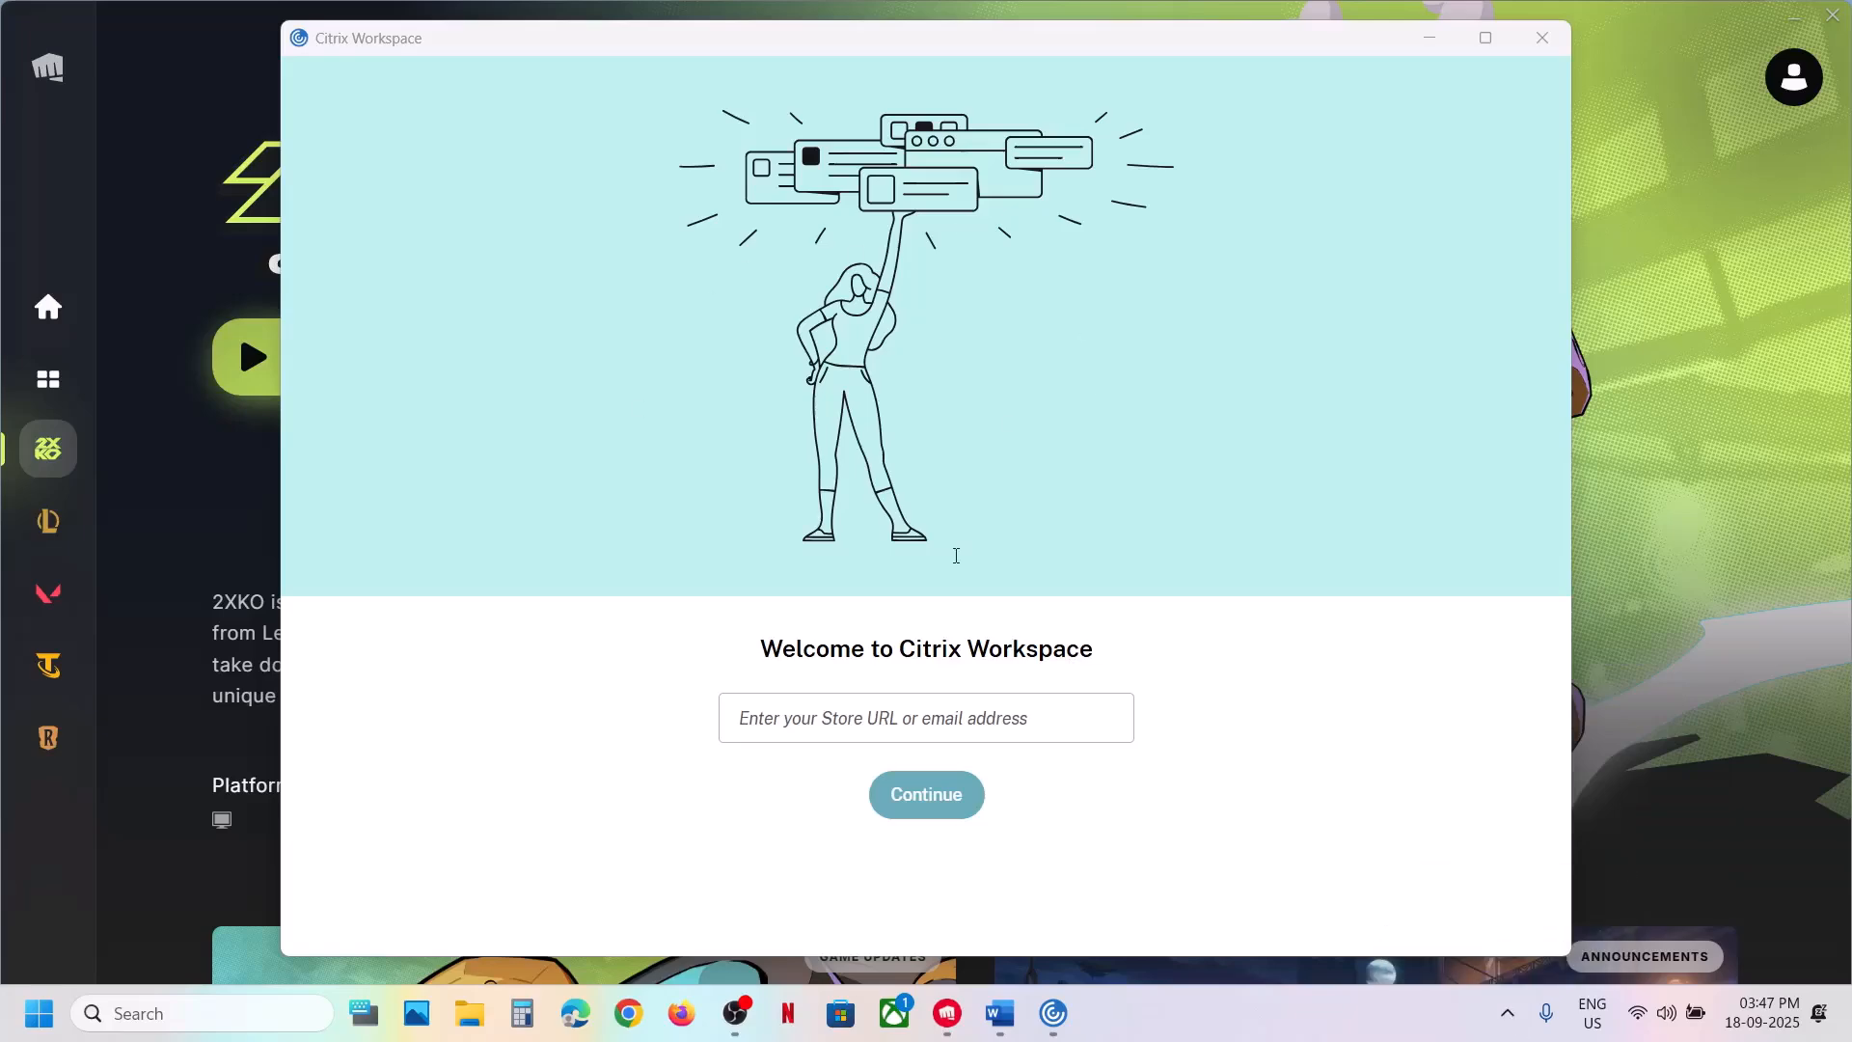
pyautogui.click(1508, 1013)
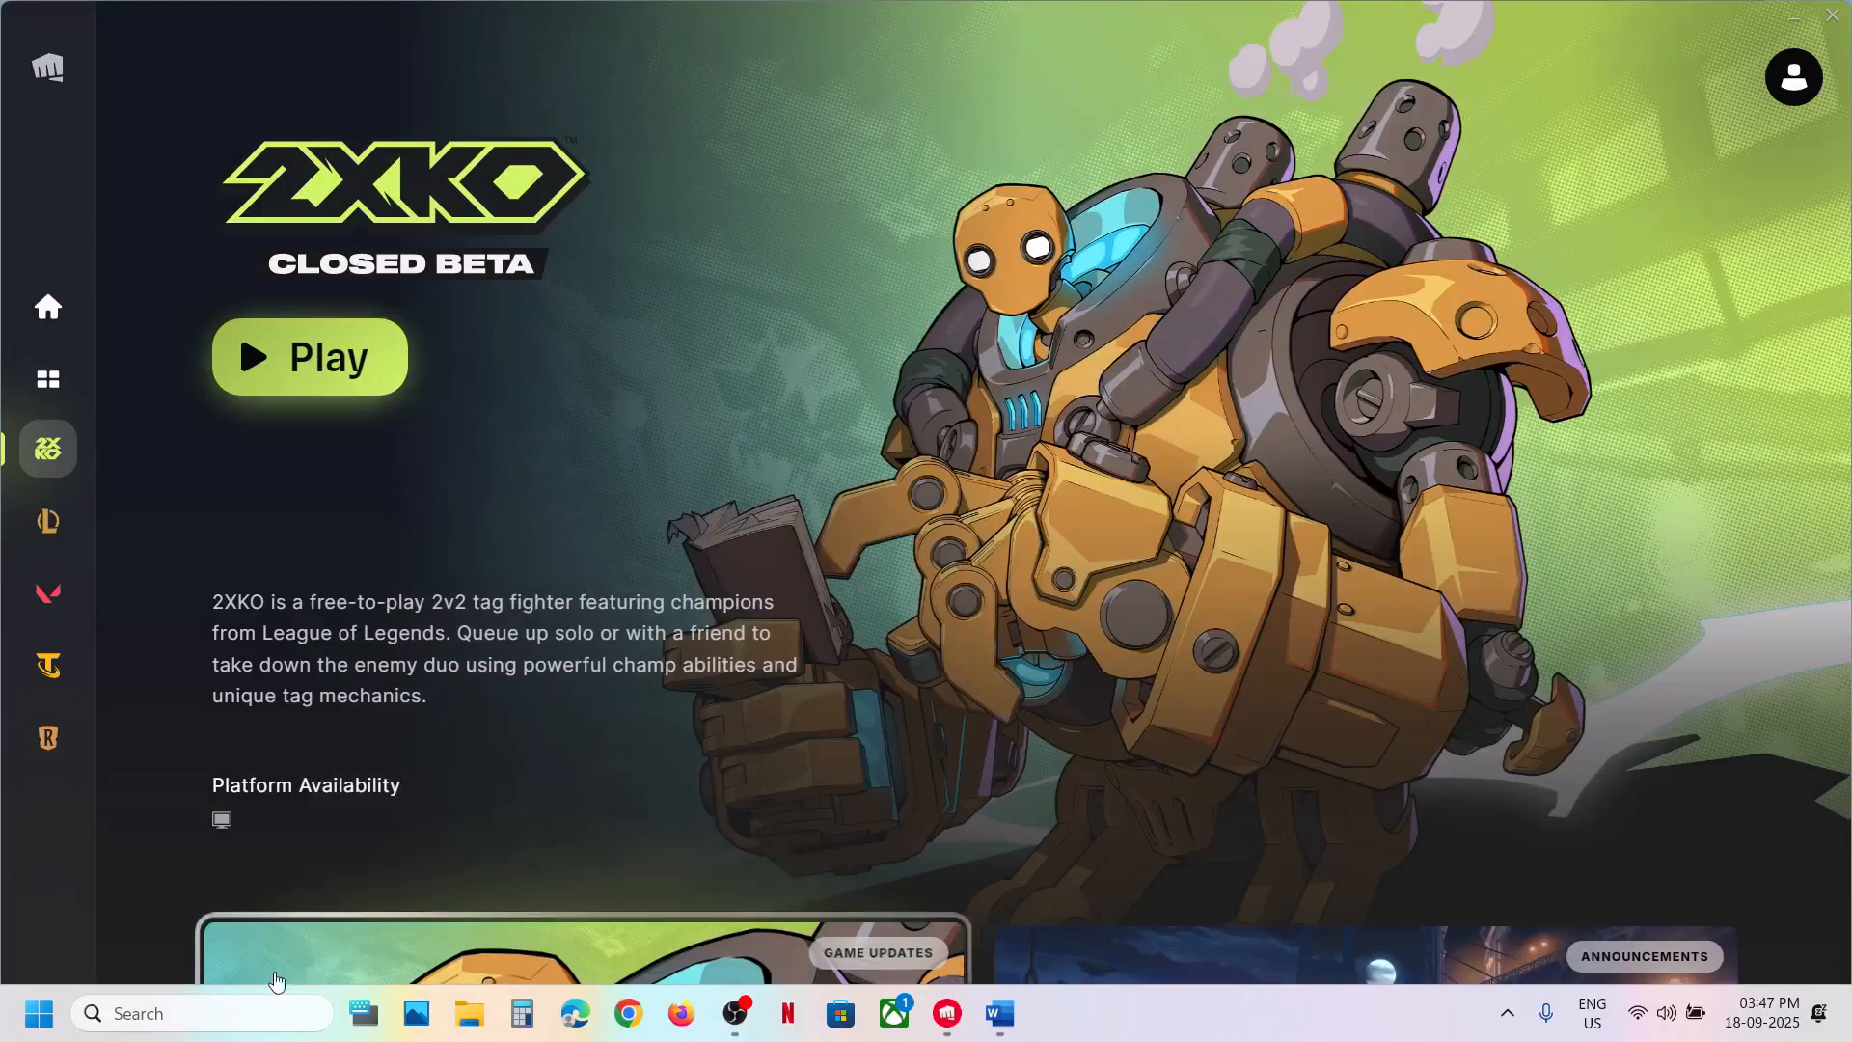
# Examine the Task Manager process list for running Citrix processes, close Task Manager and return to the Word guide
pyautogui.rightClick(38, 1013)
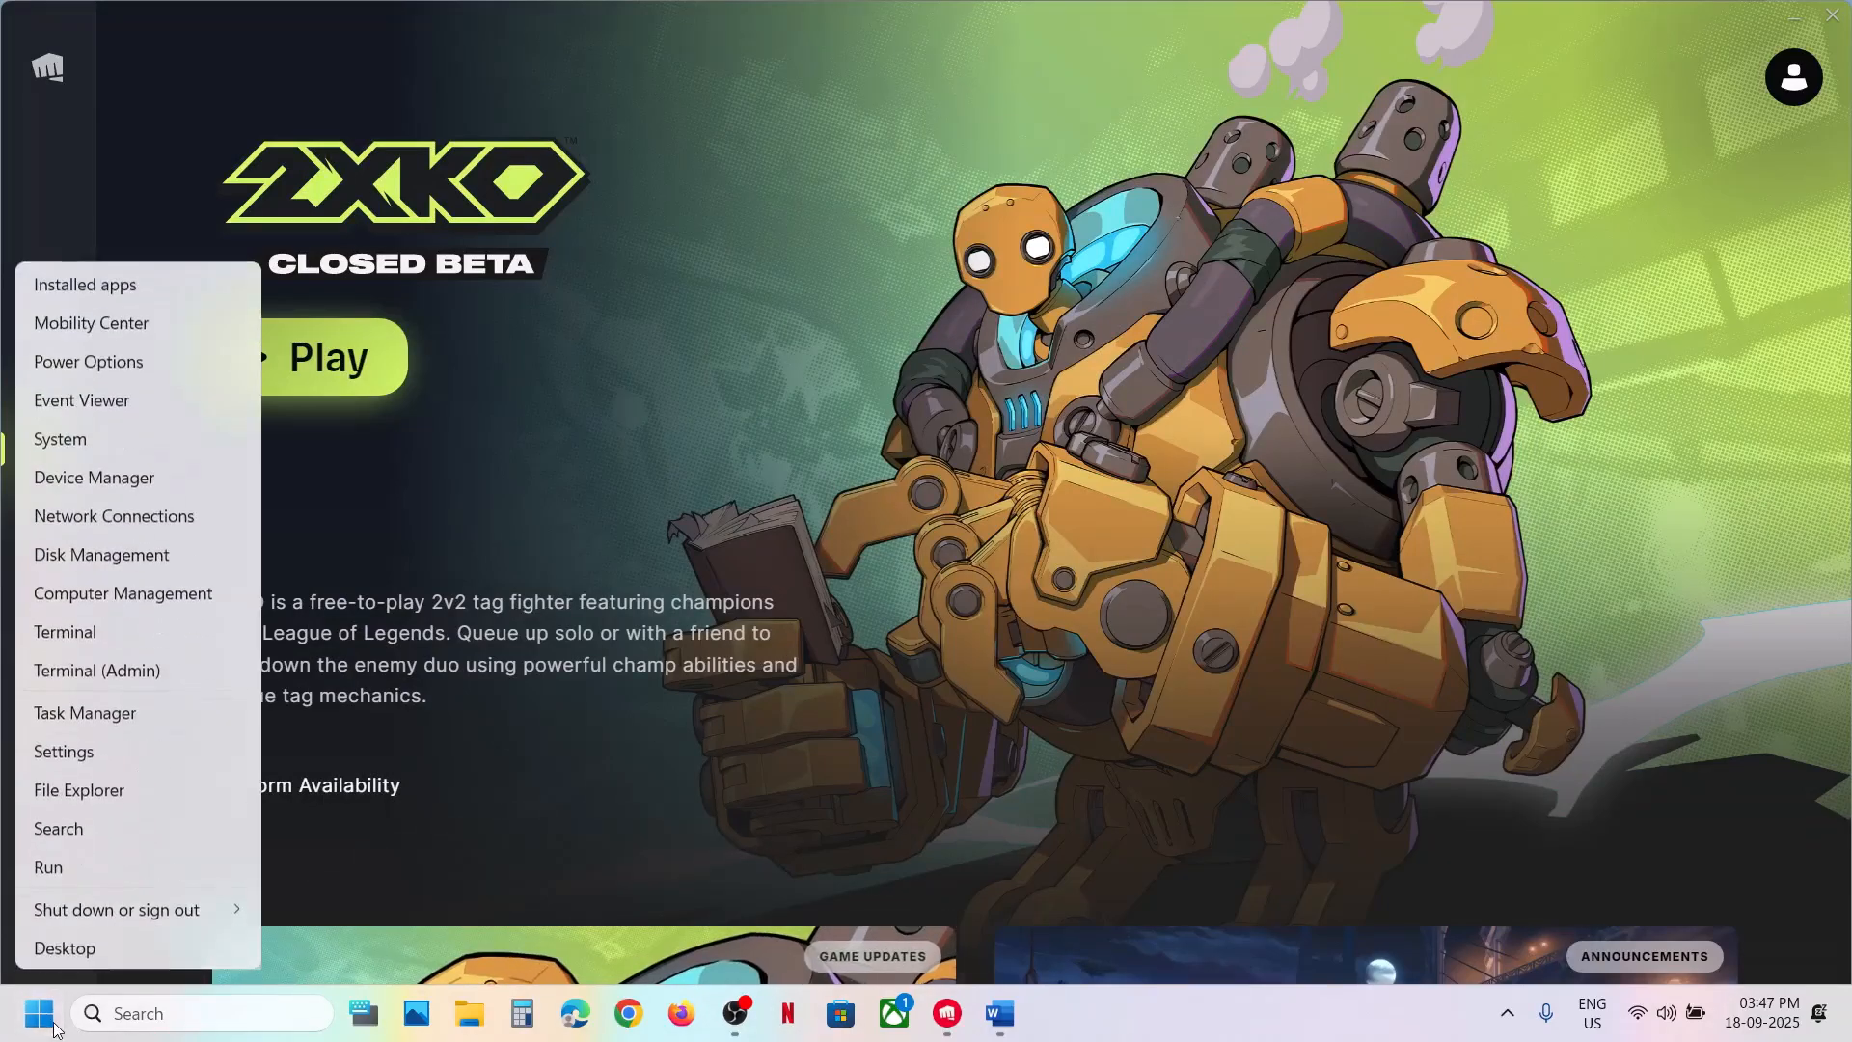
pyautogui.click(99, 710)
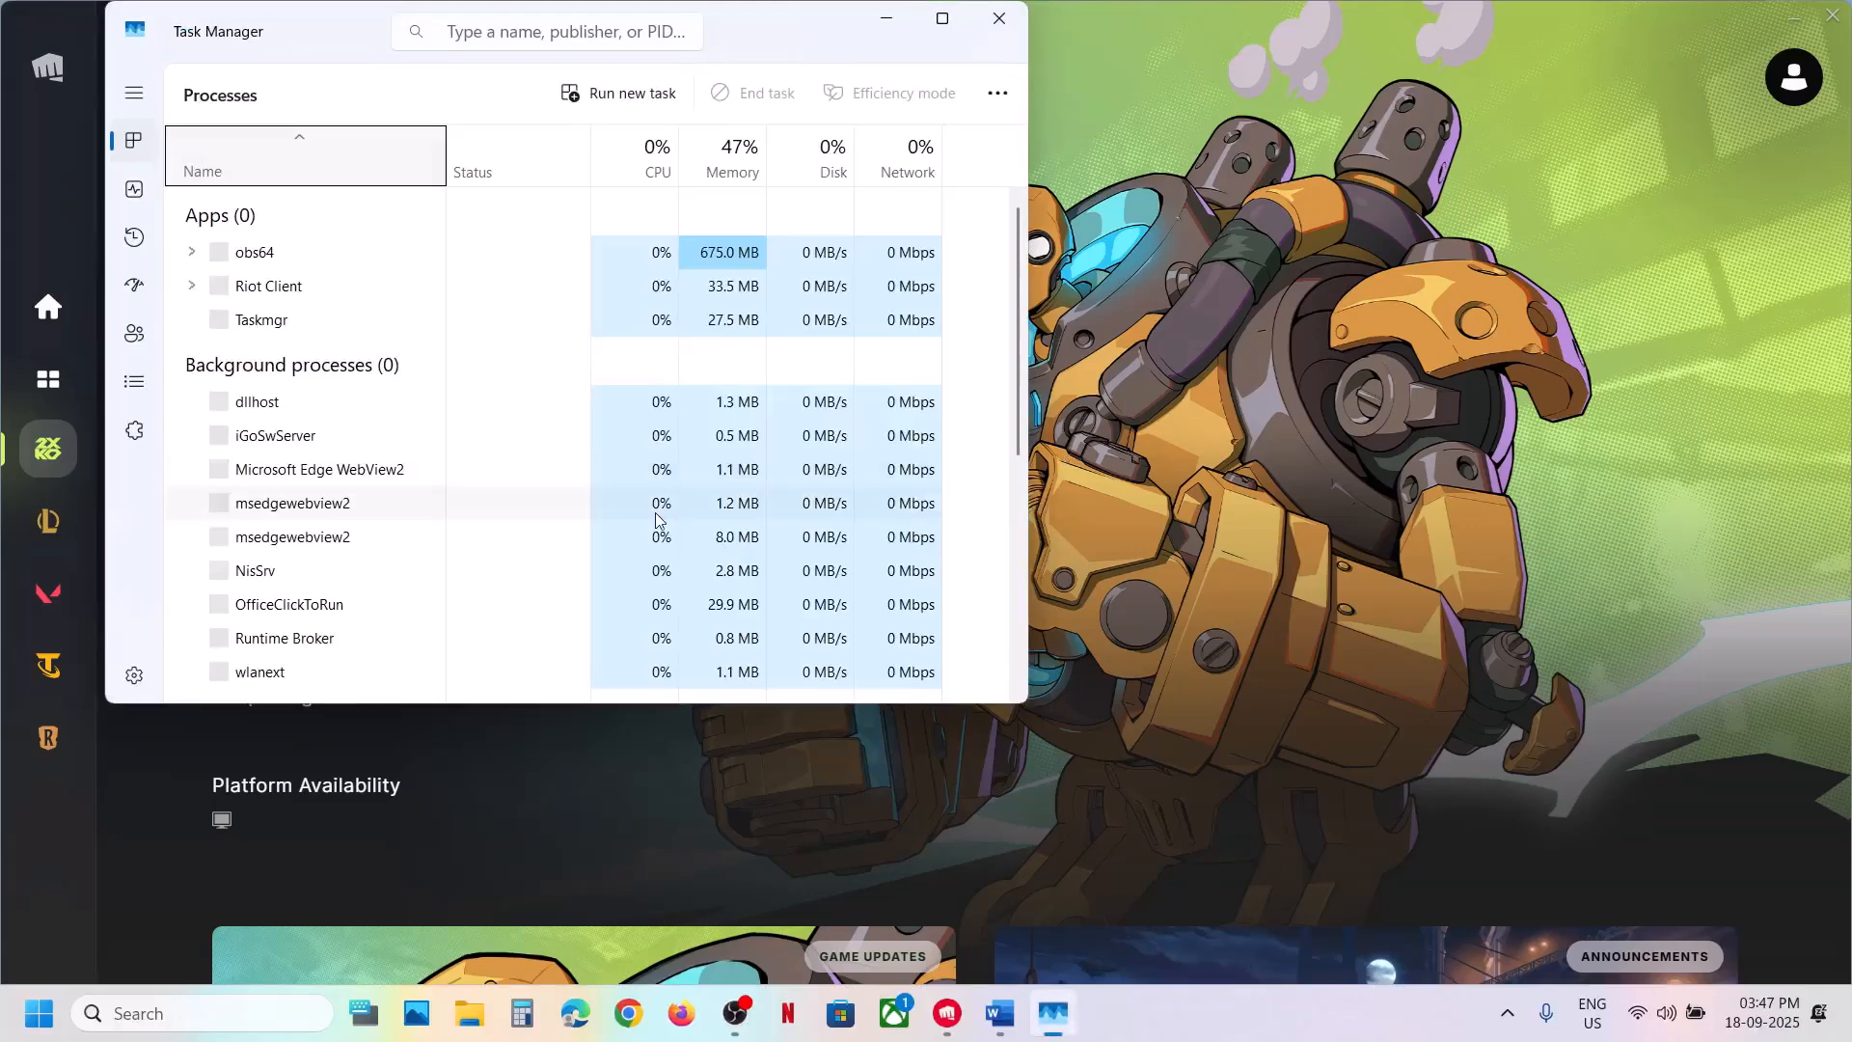
pyautogui.click(422, 546)
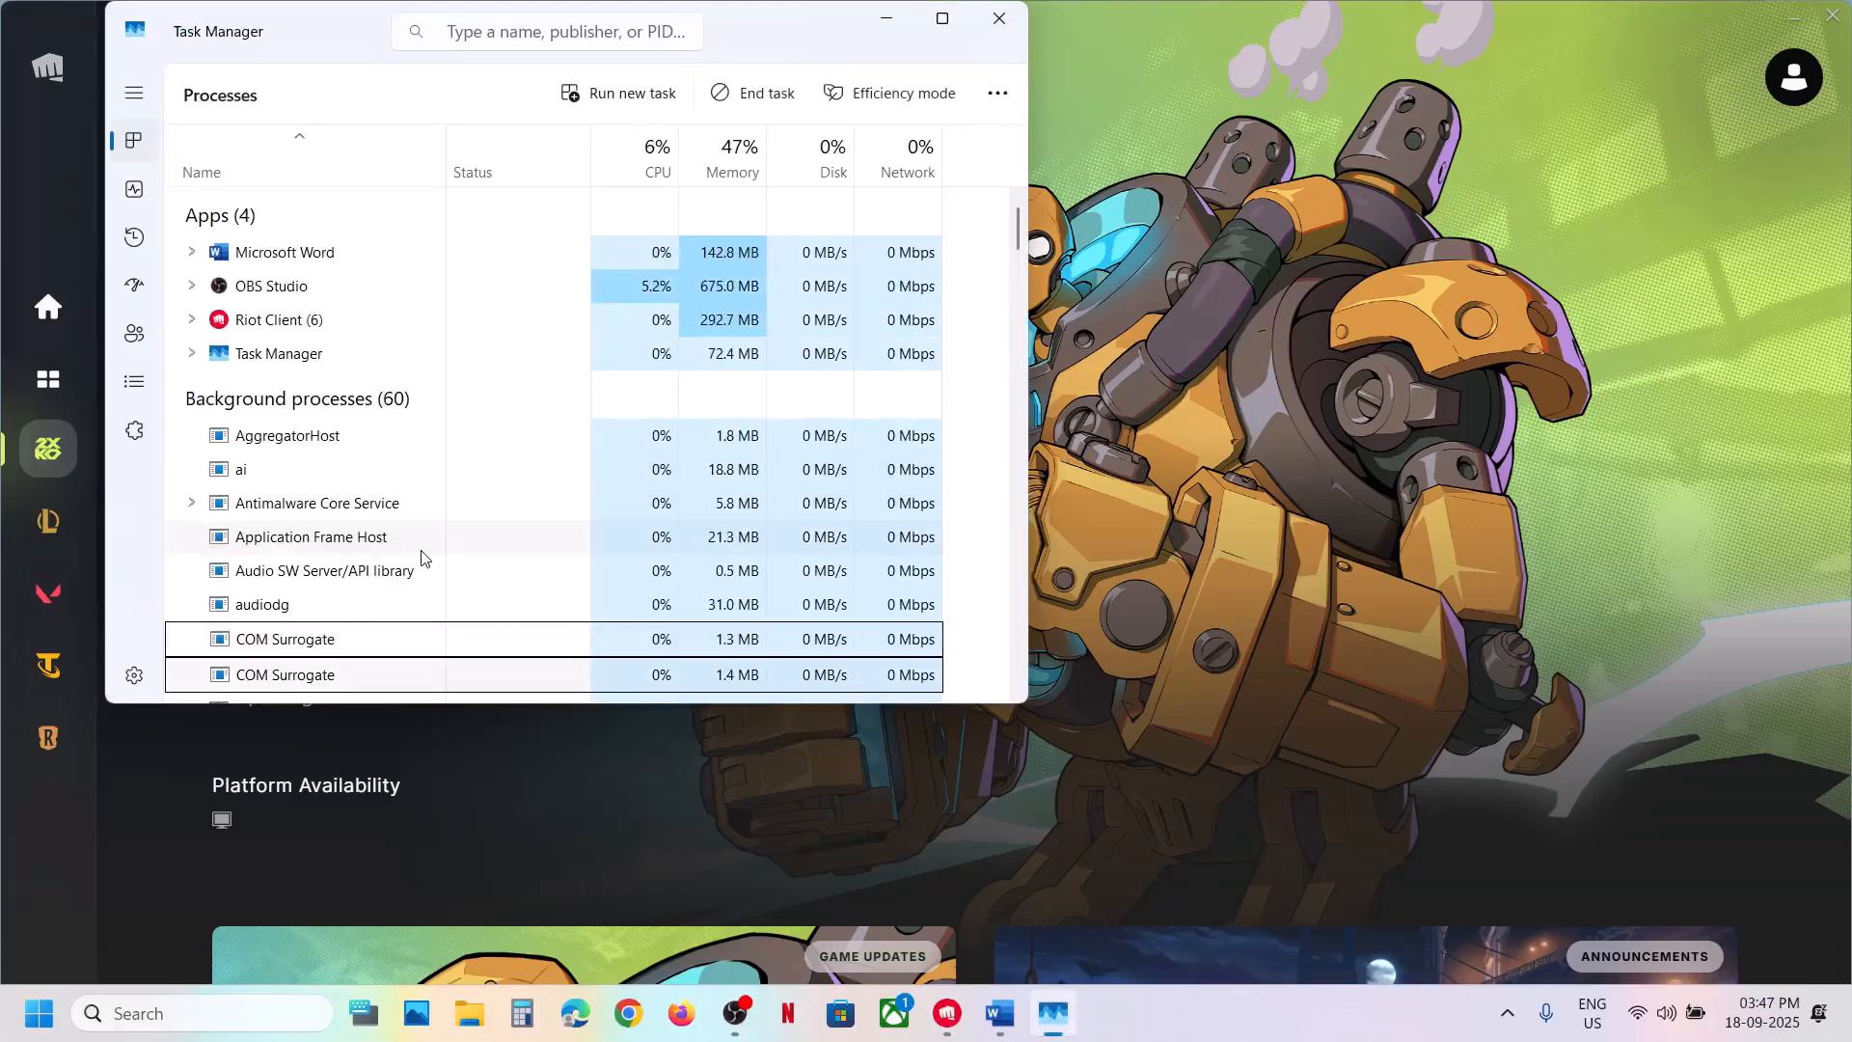
pyautogui.scroll(-15, 422, 556)
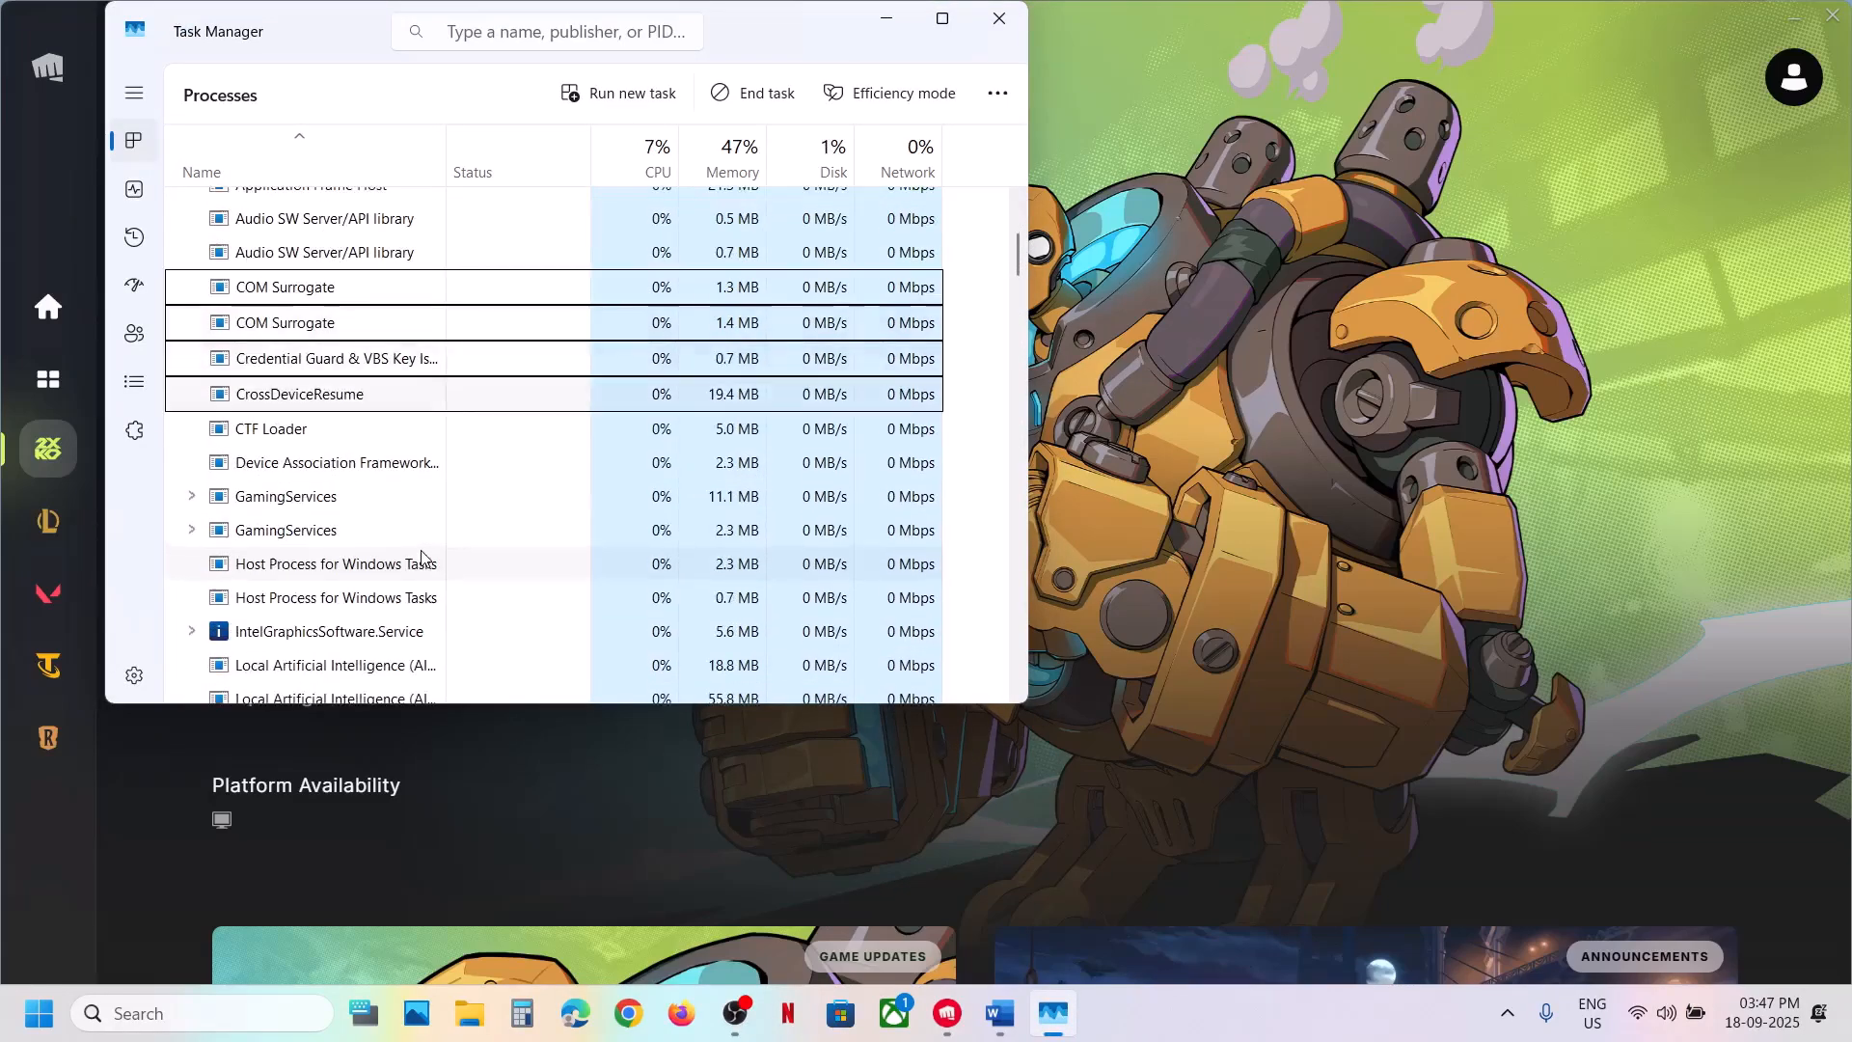
pyautogui.scroll(-6, 421, 557)
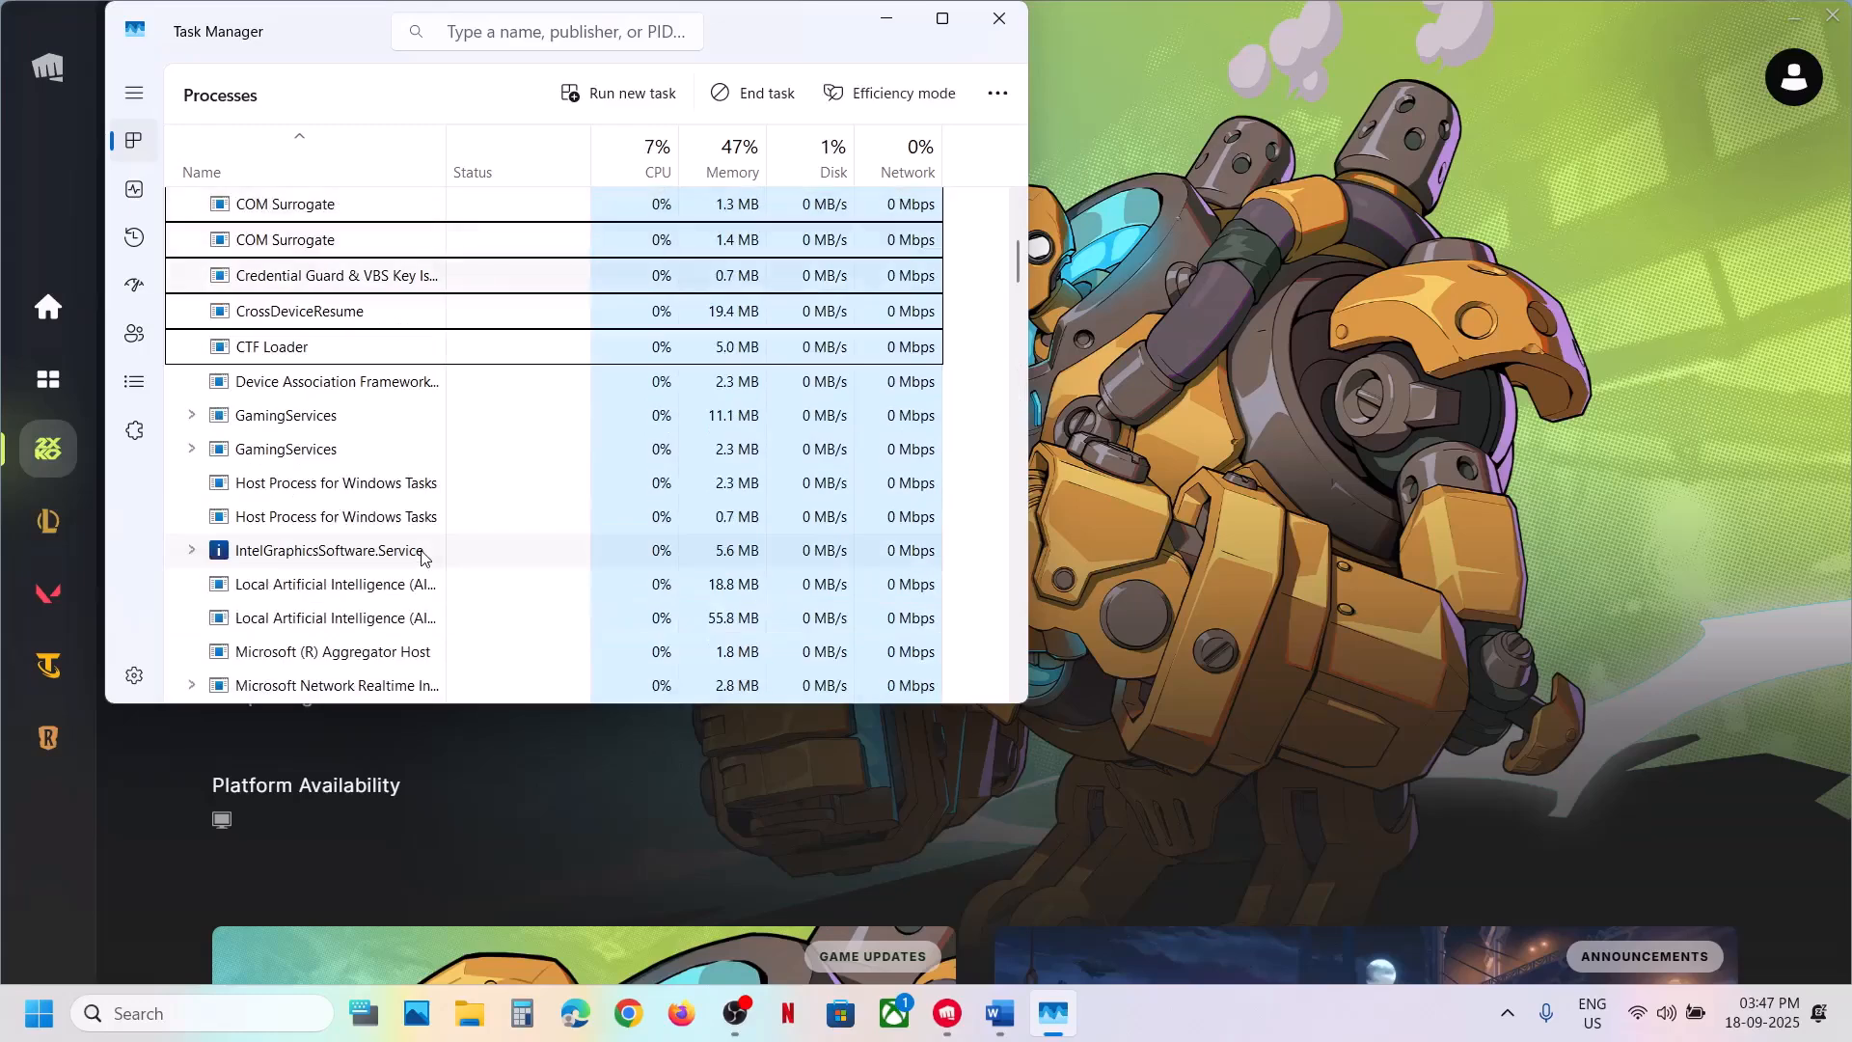
pyautogui.scroll(-15, 422, 557)
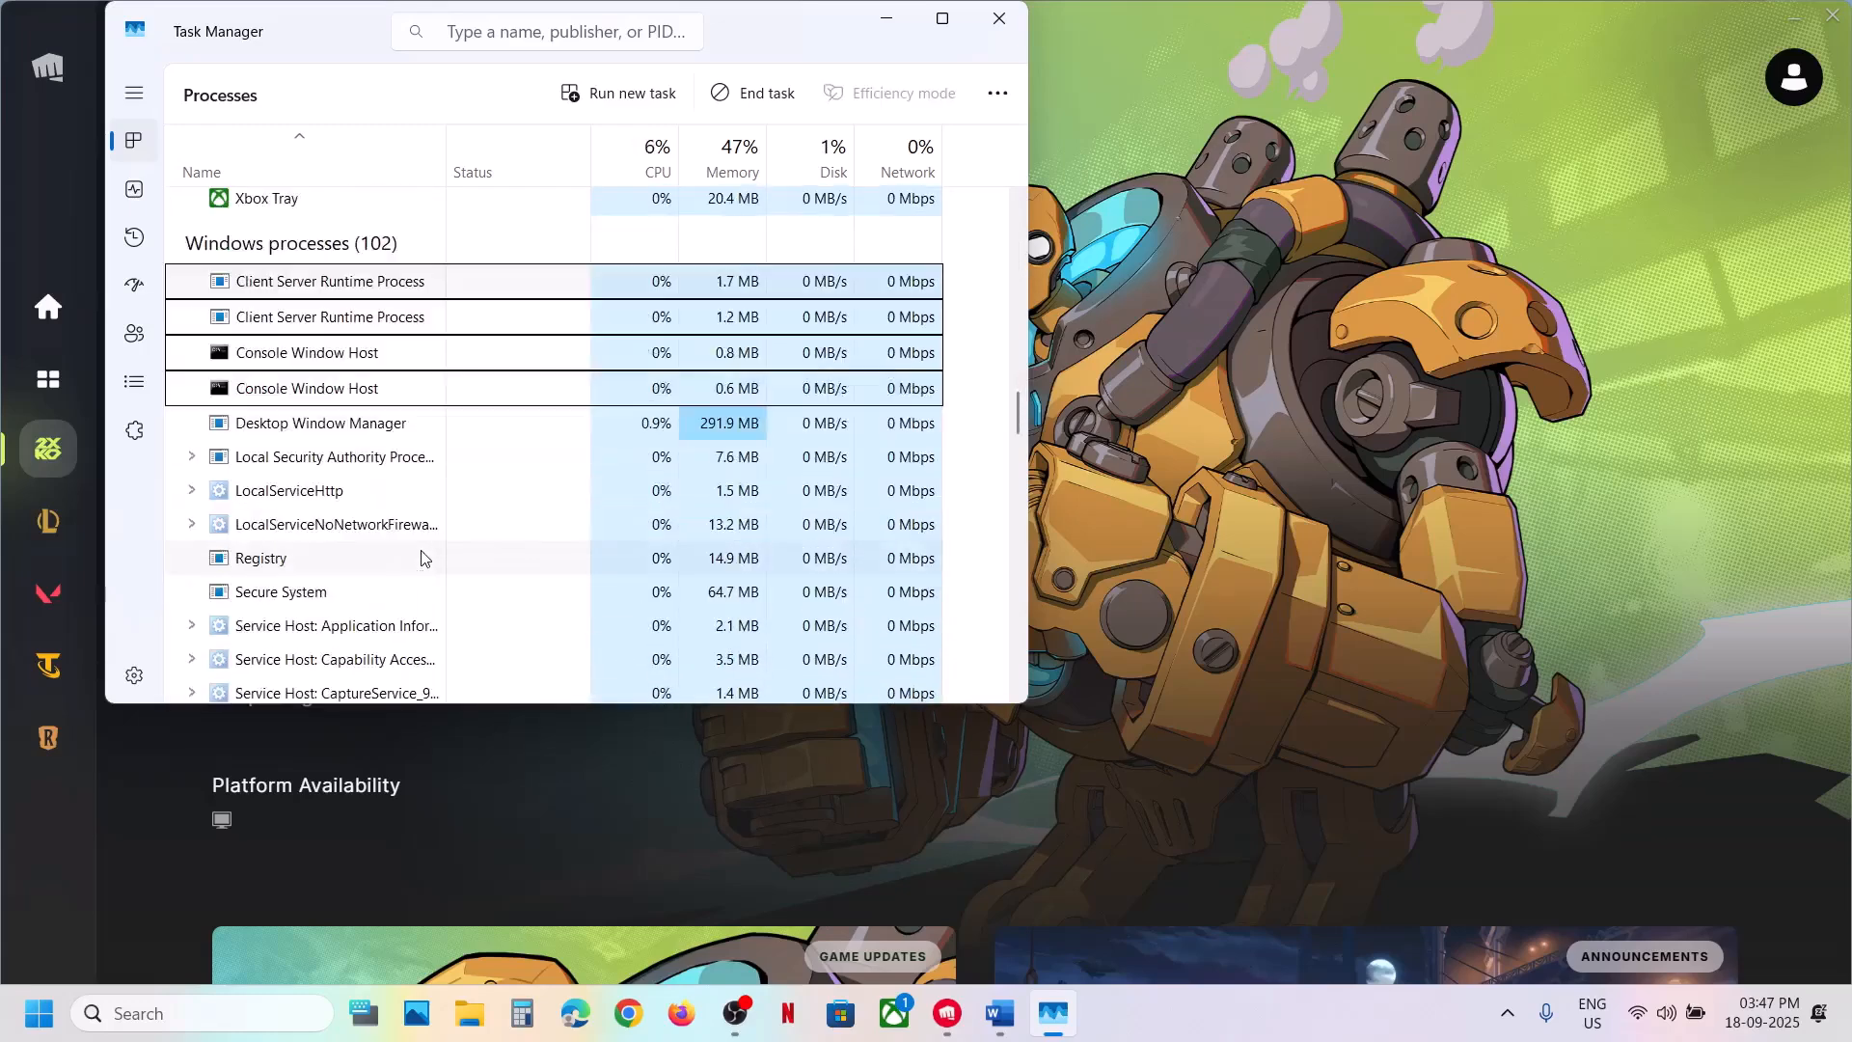
pyautogui.scroll(1, 290, 322)
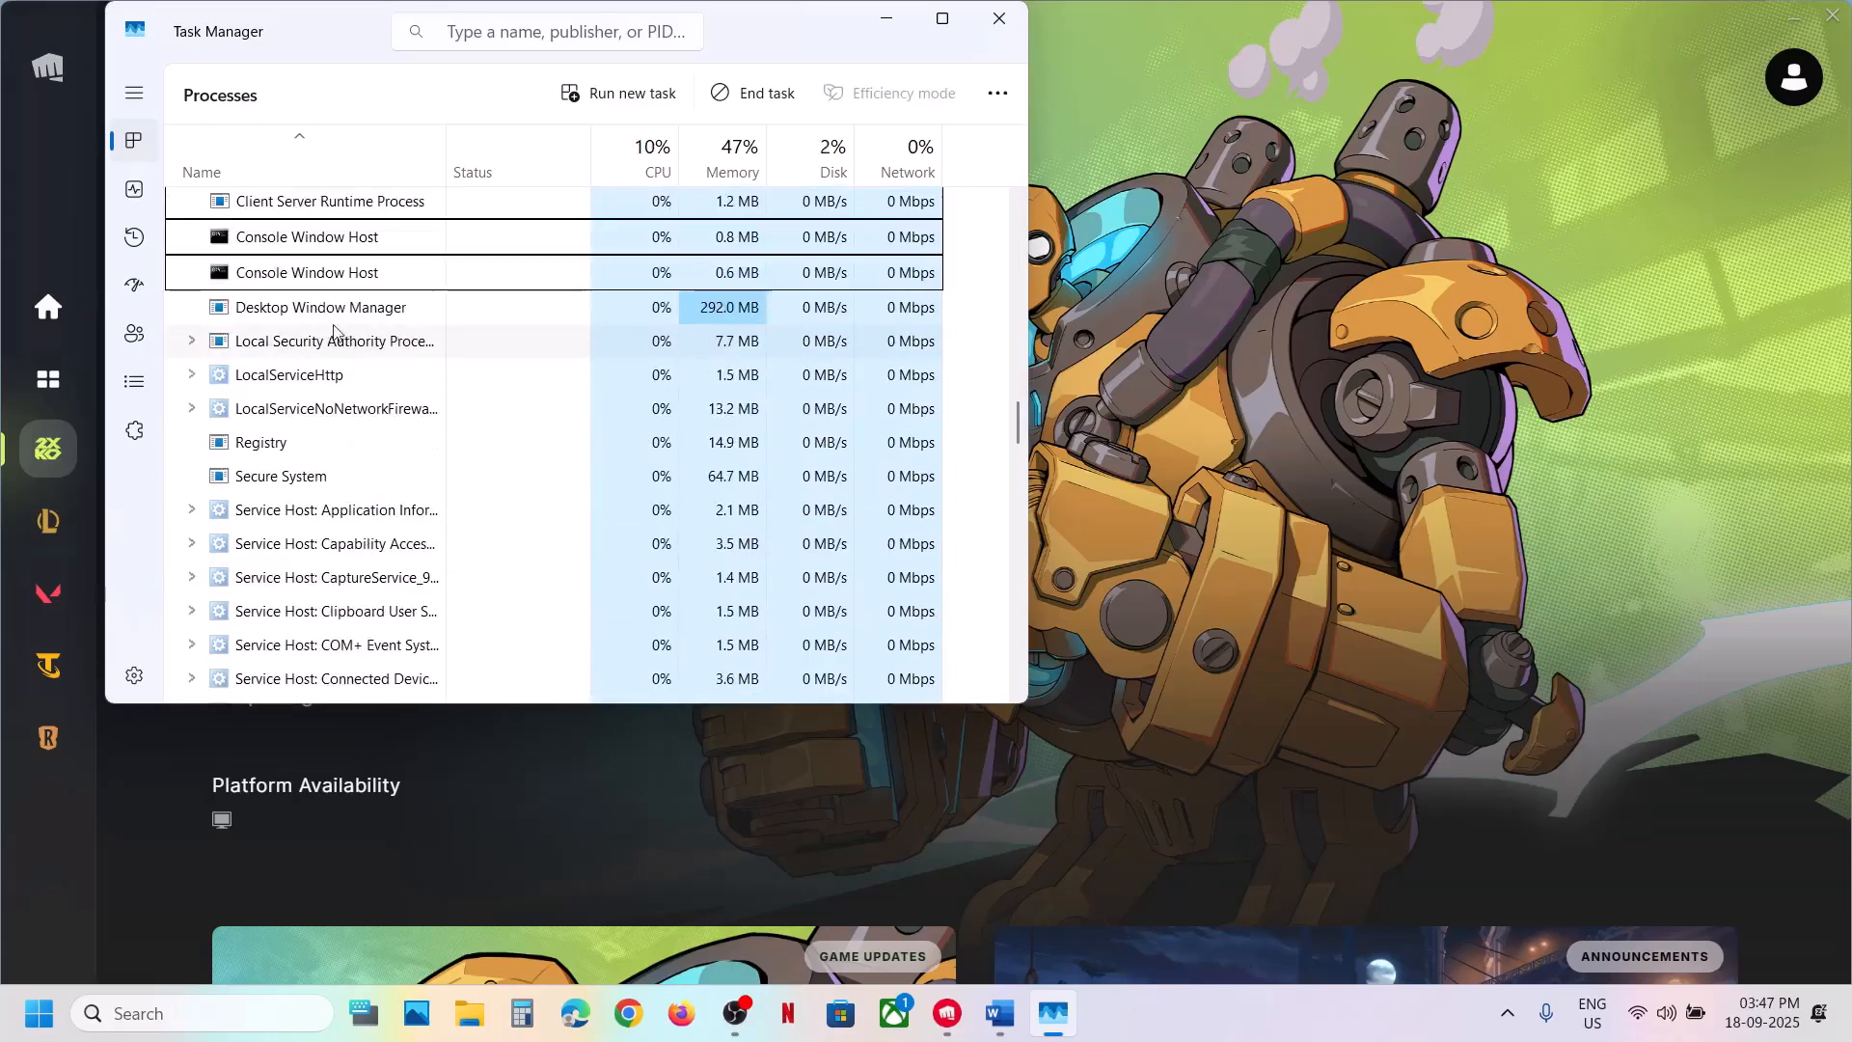
pyautogui.rightClick(318, 331)
pyautogui.click(321, 304)
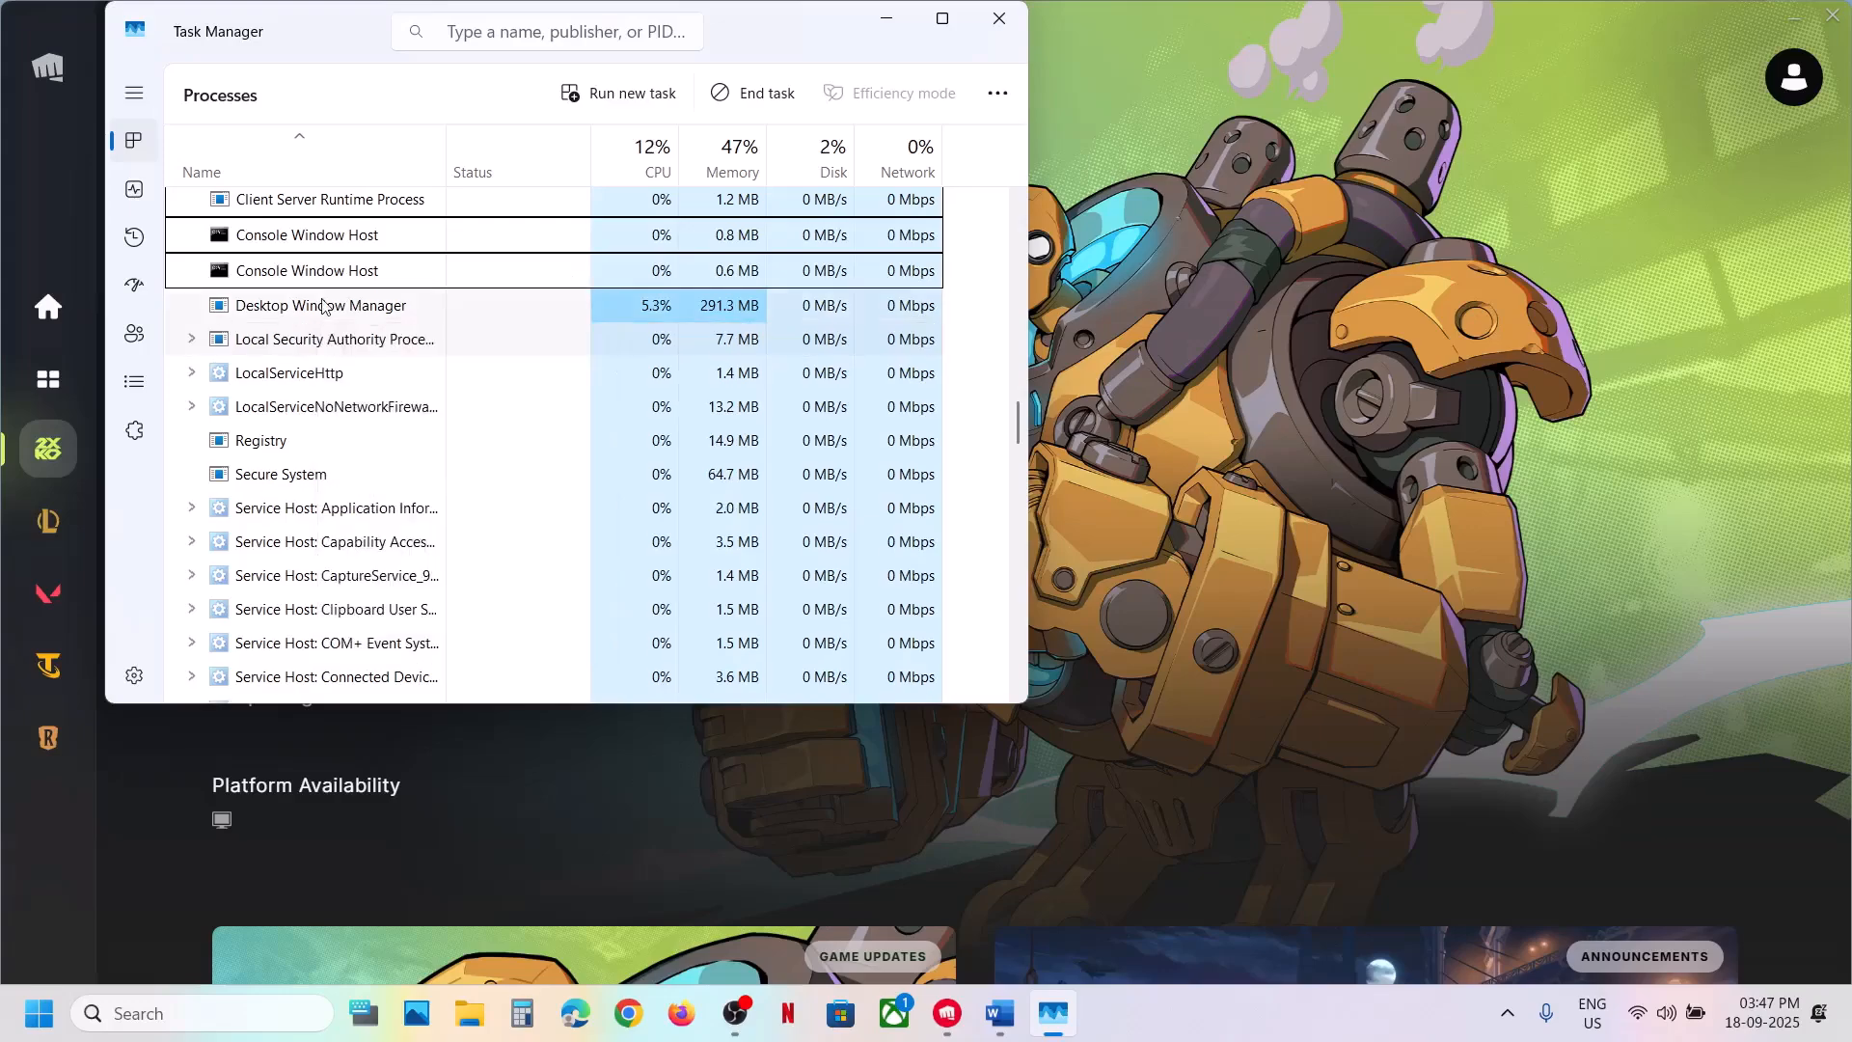
pyautogui.scroll(-2, 322, 307)
pyautogui.scroll(5, 323, 305)
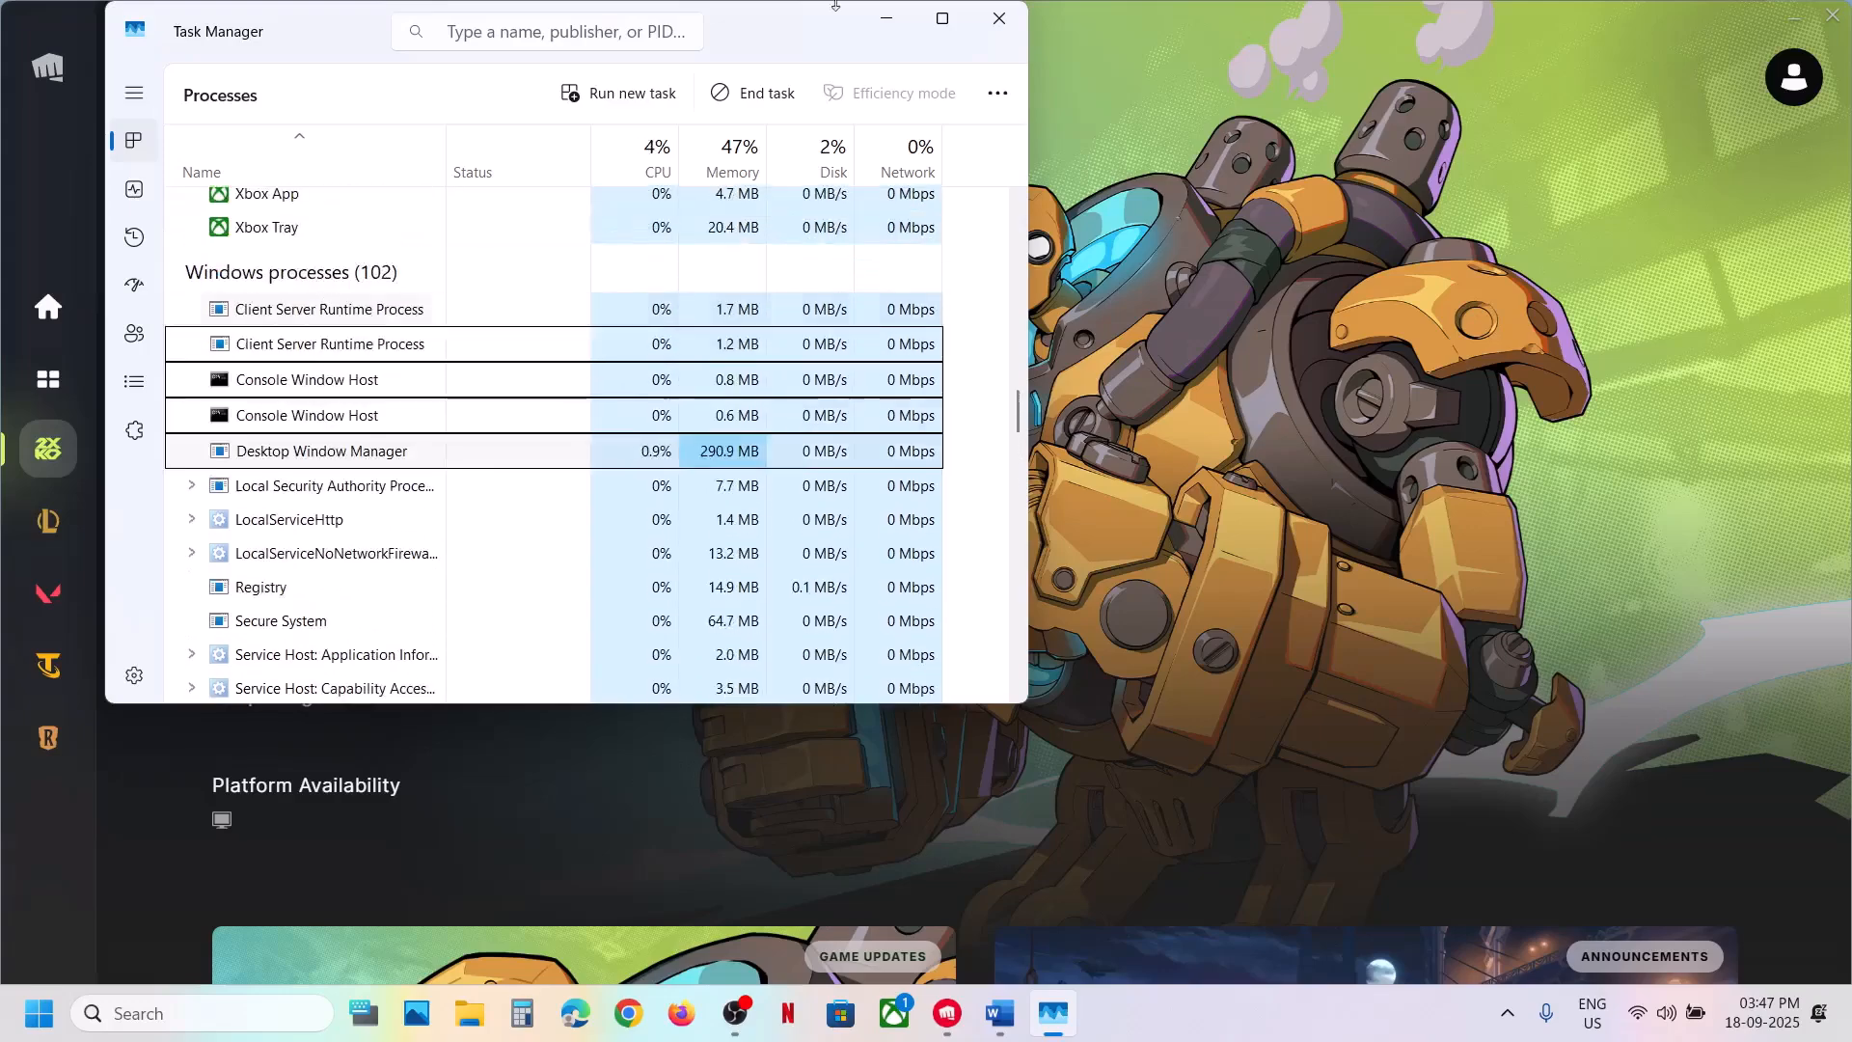
pyautogui.click(999, 19)
pyautogui.hotkey('alt', 'Tab')
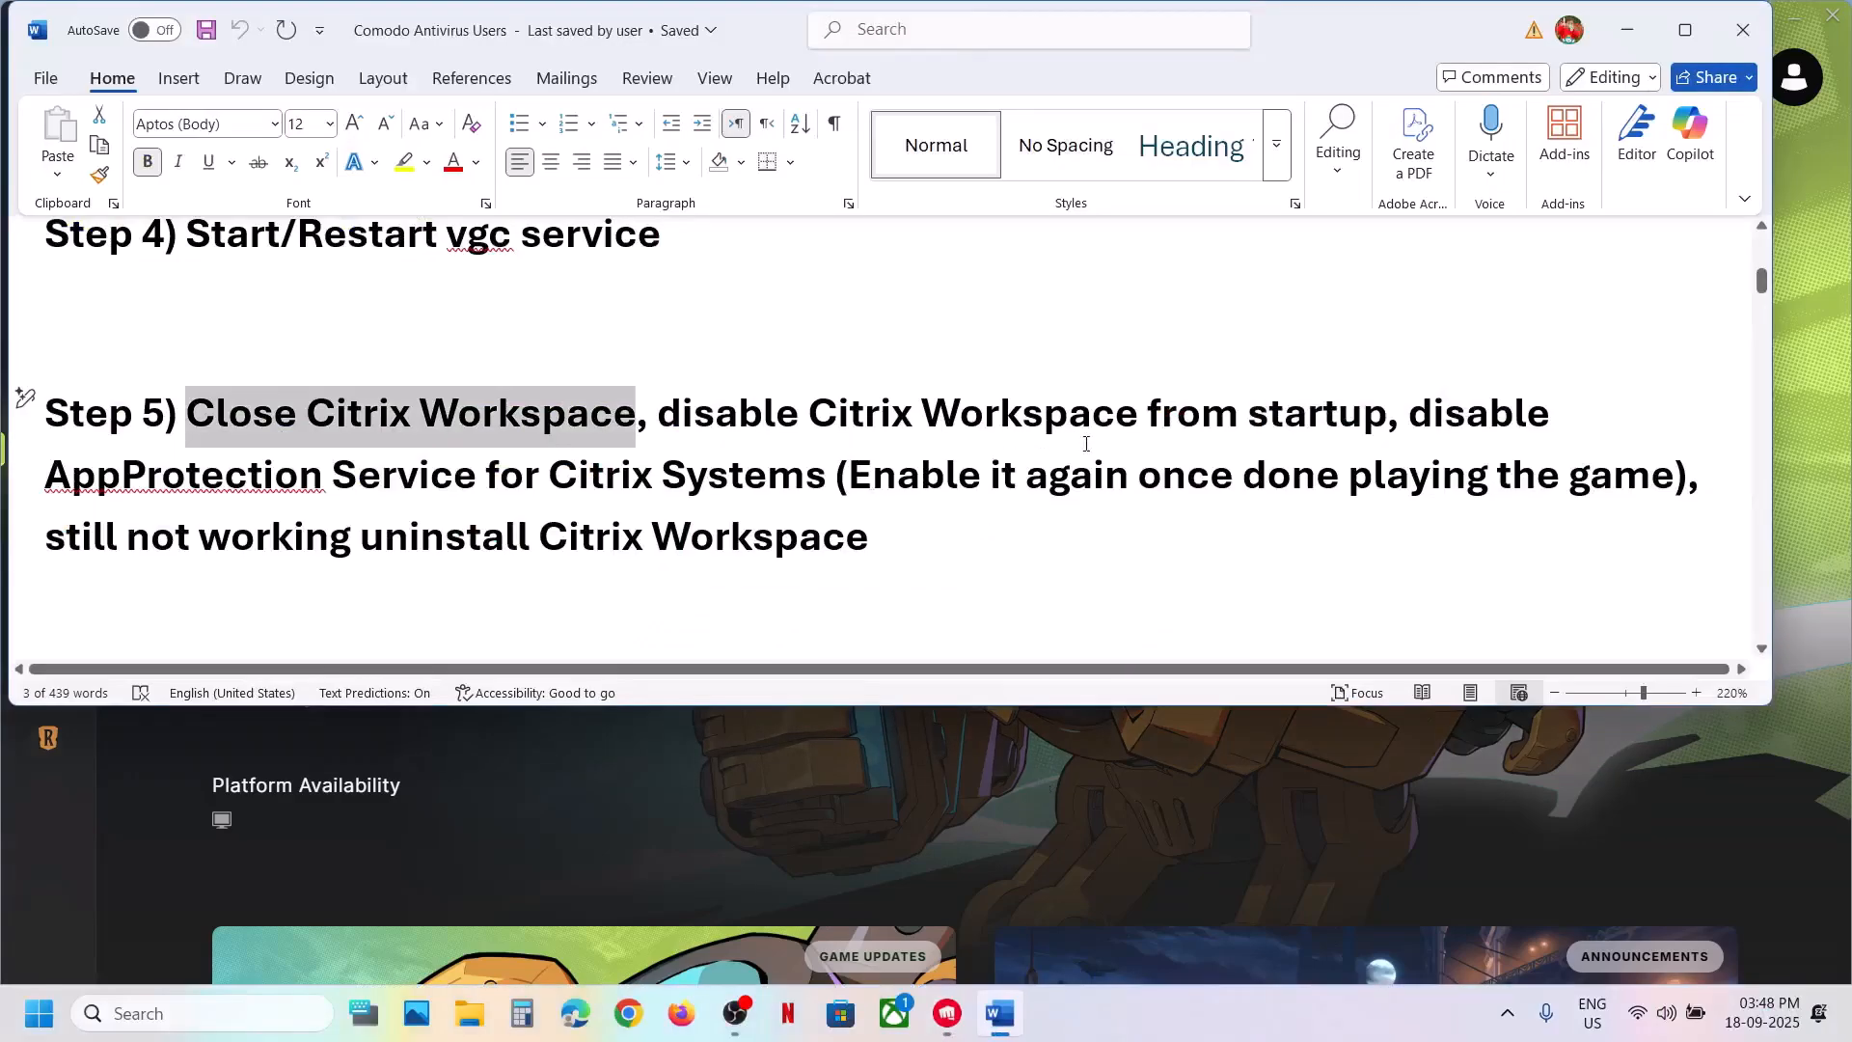
# Highlight "AppProtection Service for Citrix Systems" in Step 5 of the guide and open the AppProtection Service properties in the Services console
pyautogui.moveTo(91, 483); pyautogui.dragTo(820, 478)
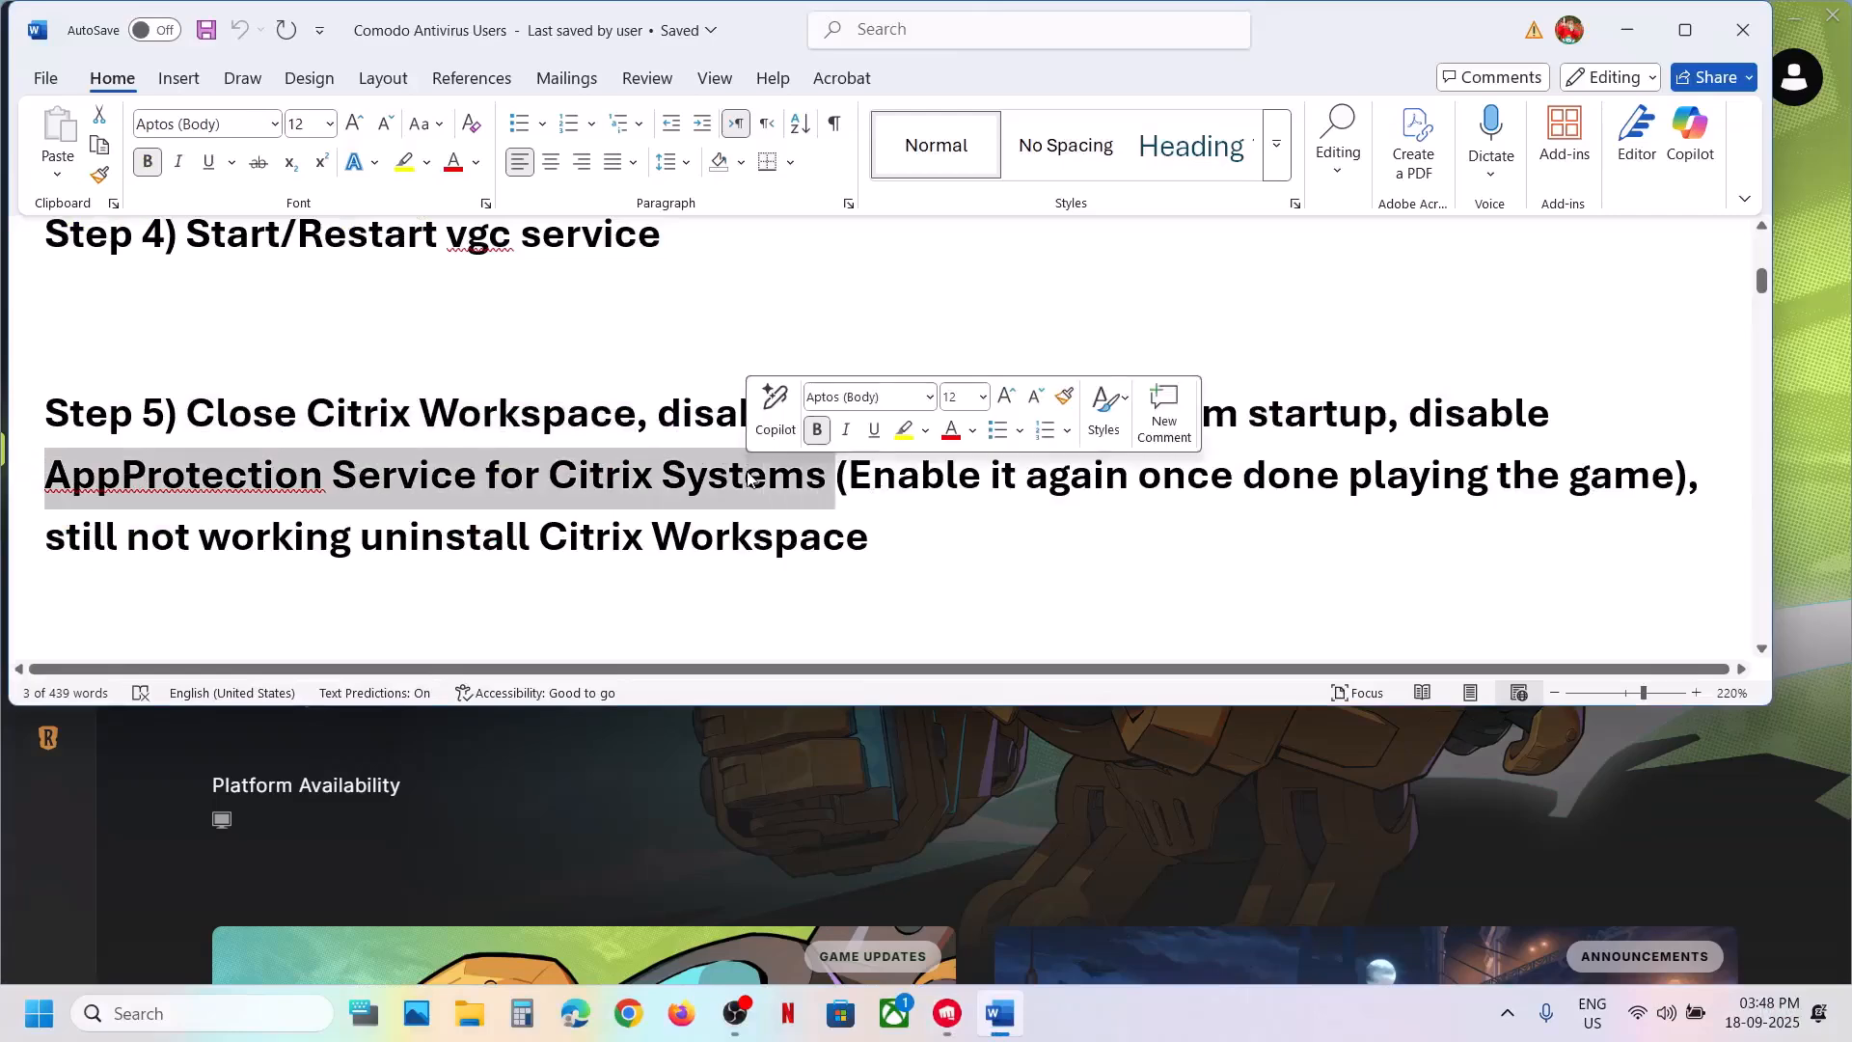
pyautogui.click(160, 1008)
pyautogui.write('services')
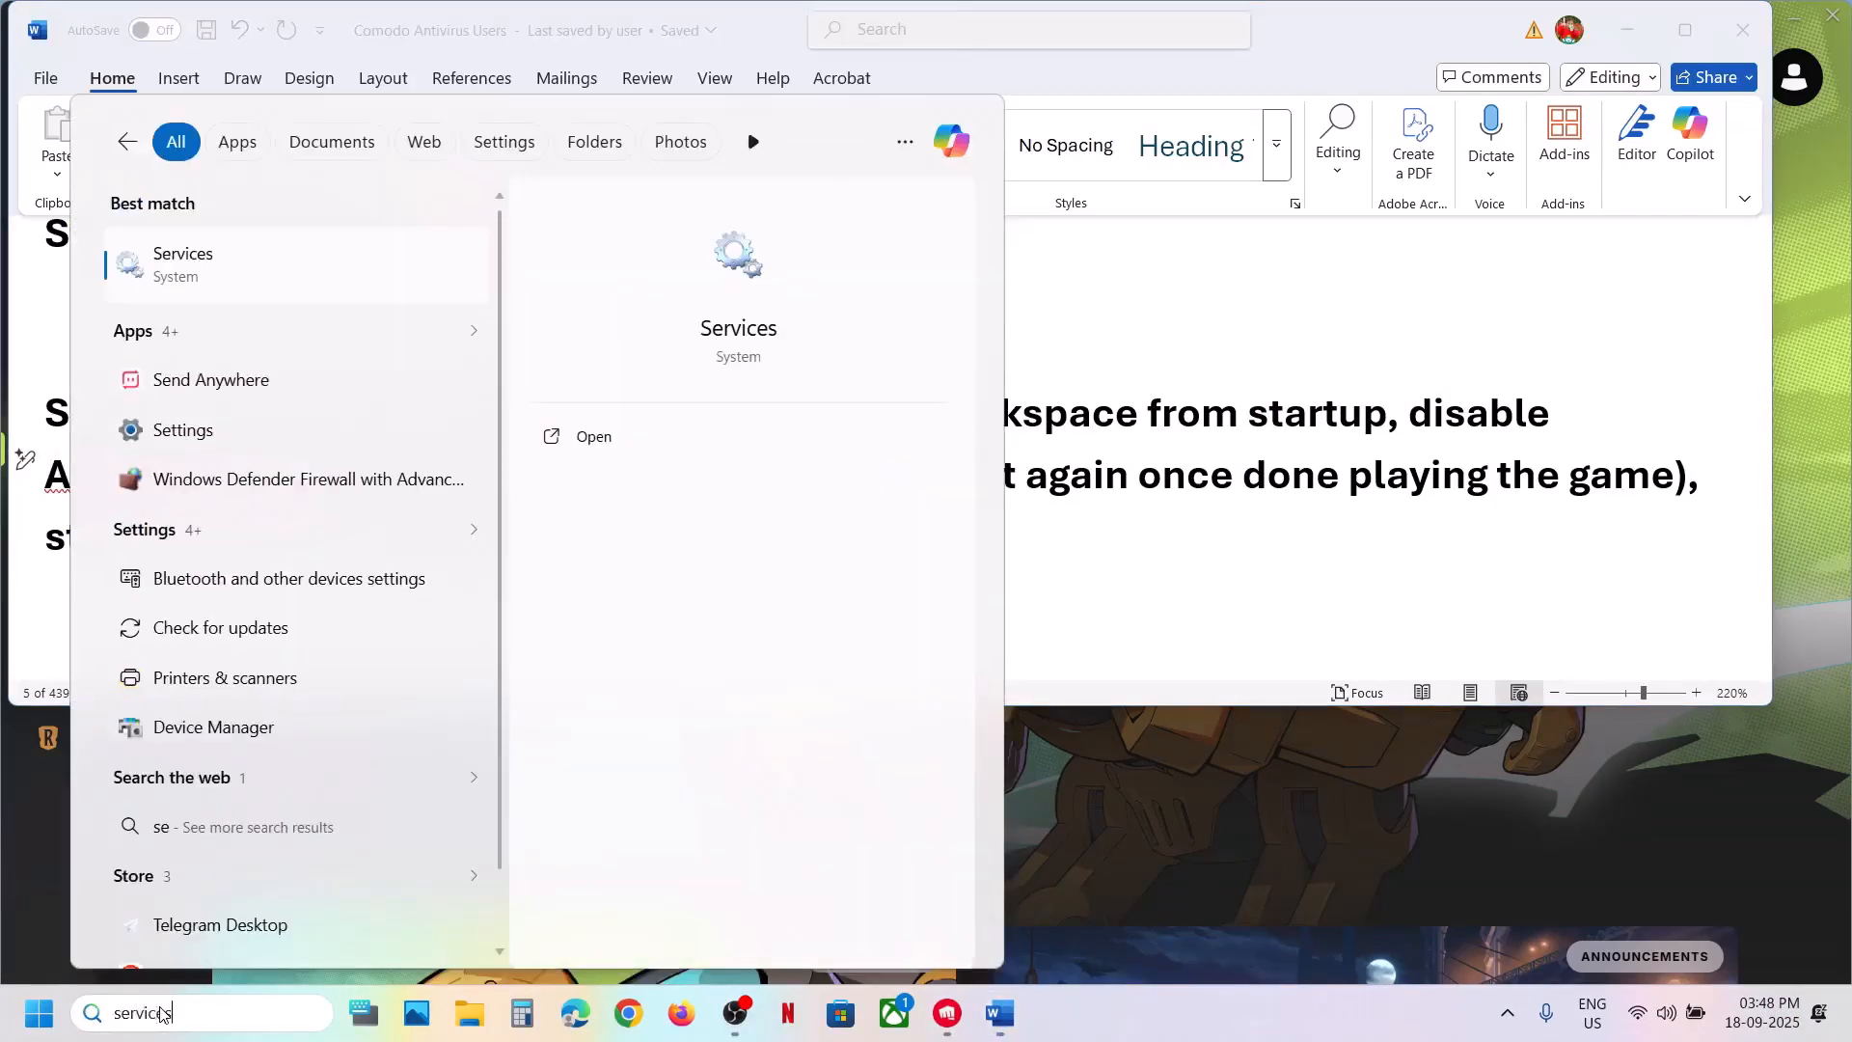
pyautogui.press('Return')
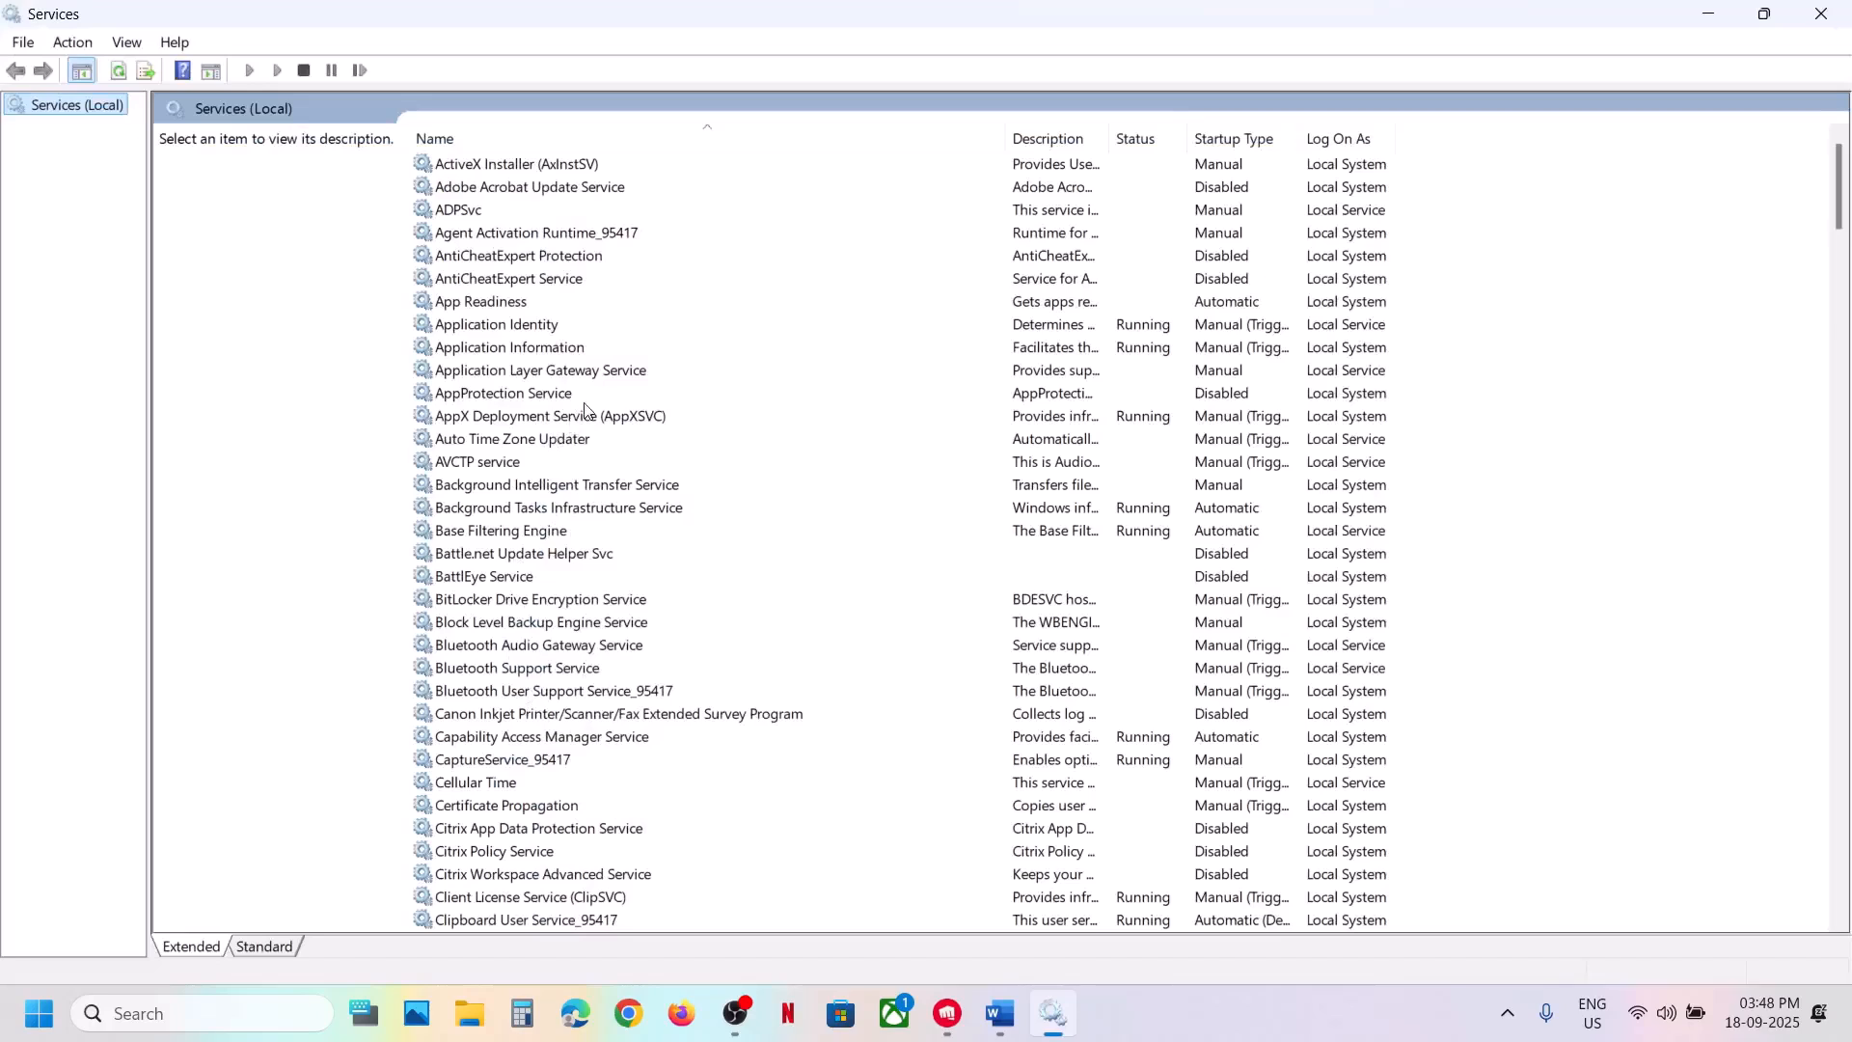
pyautogui.doubleClick(577, 394)
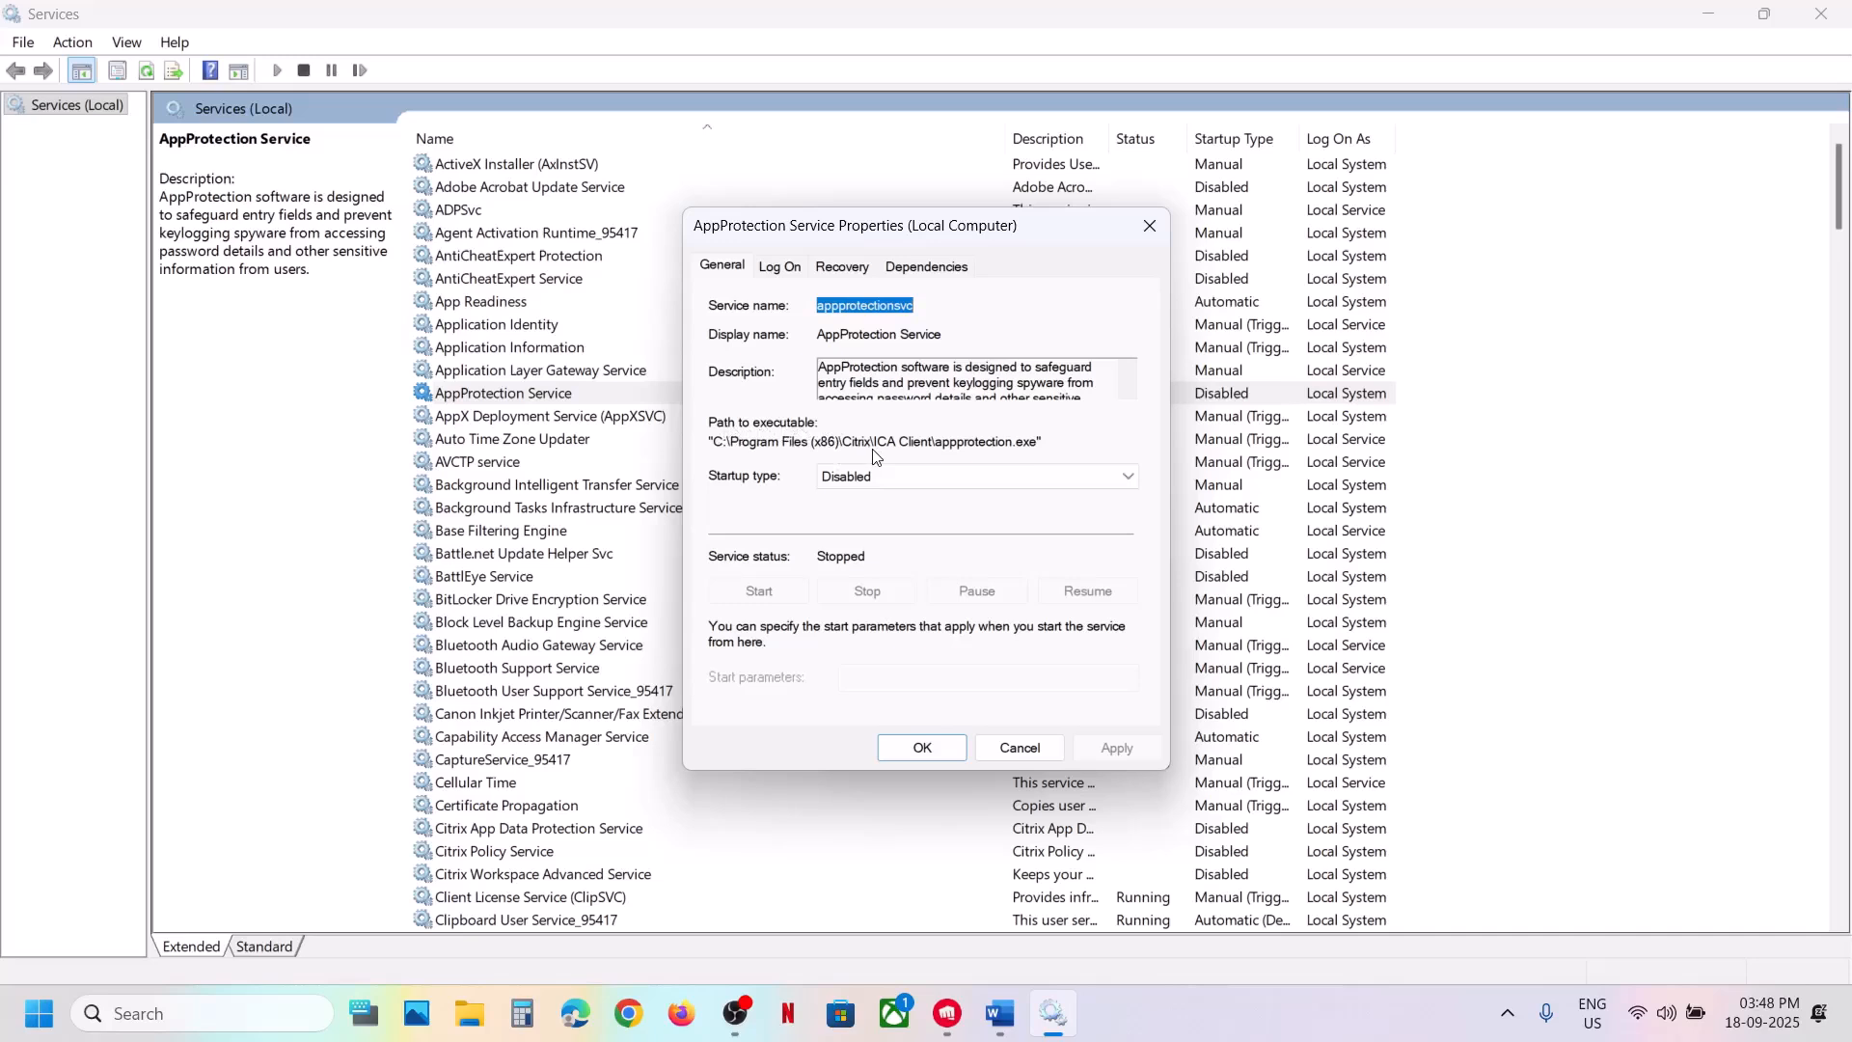
# Highlight the service's Citrix executable path, set its startup type to Disabled, and close the Services console
pyautogui.moveTo(849, 444); pyautogui.dragTo(916, 441)
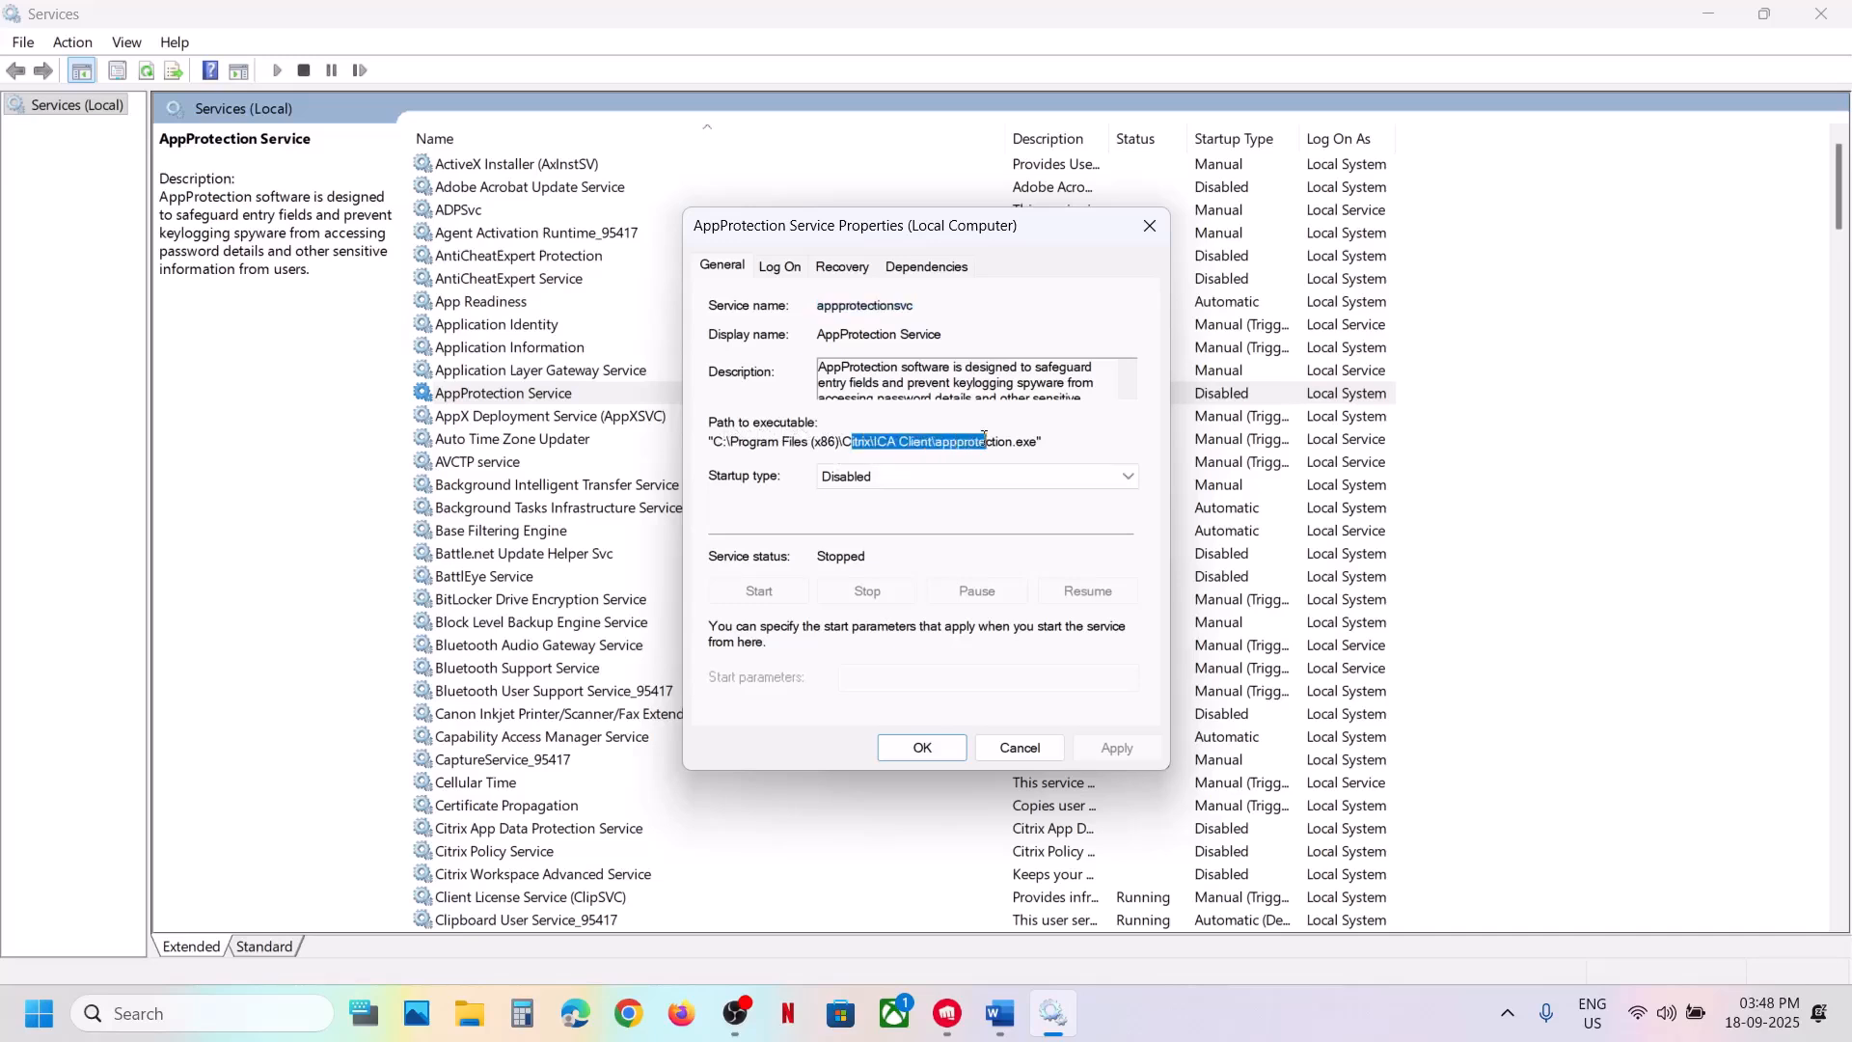
pyautogui.click(874, 477)
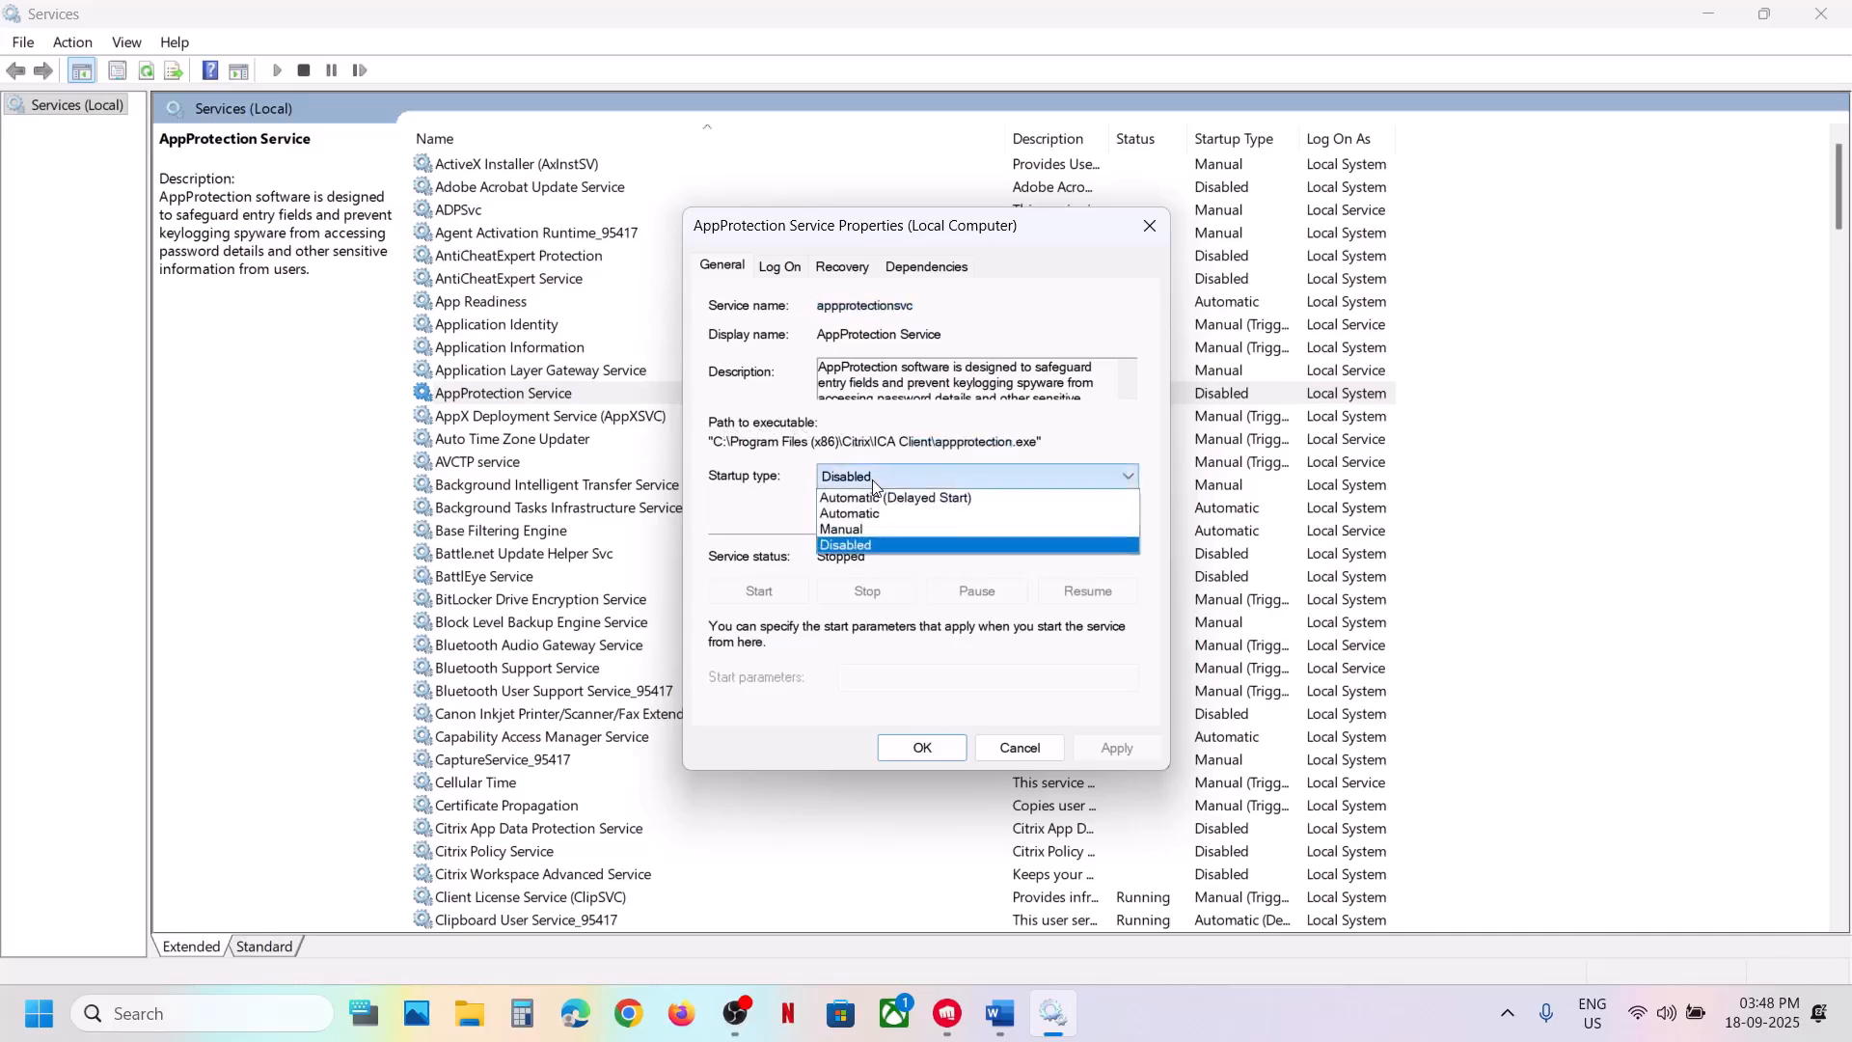
pyautogui.click(872, 546)
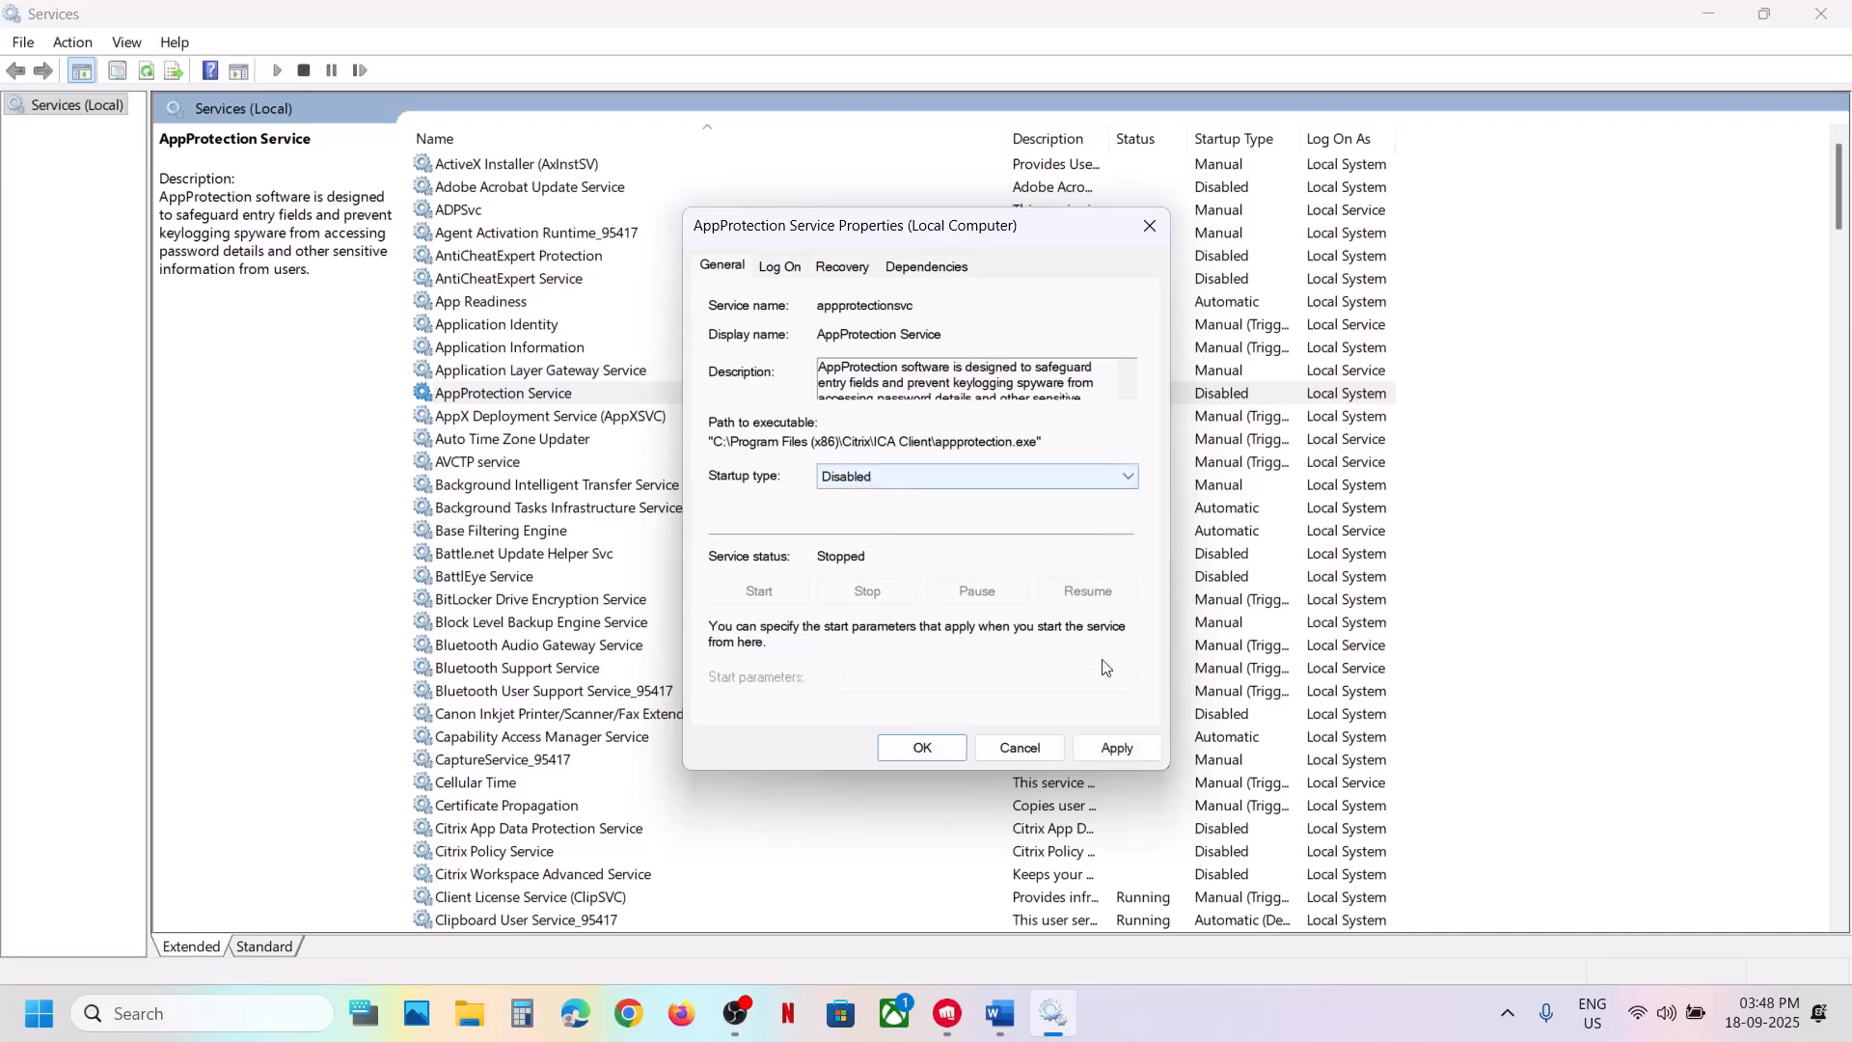
pyautogui.click(1119, 750)
pyautogui.click(922, 748)
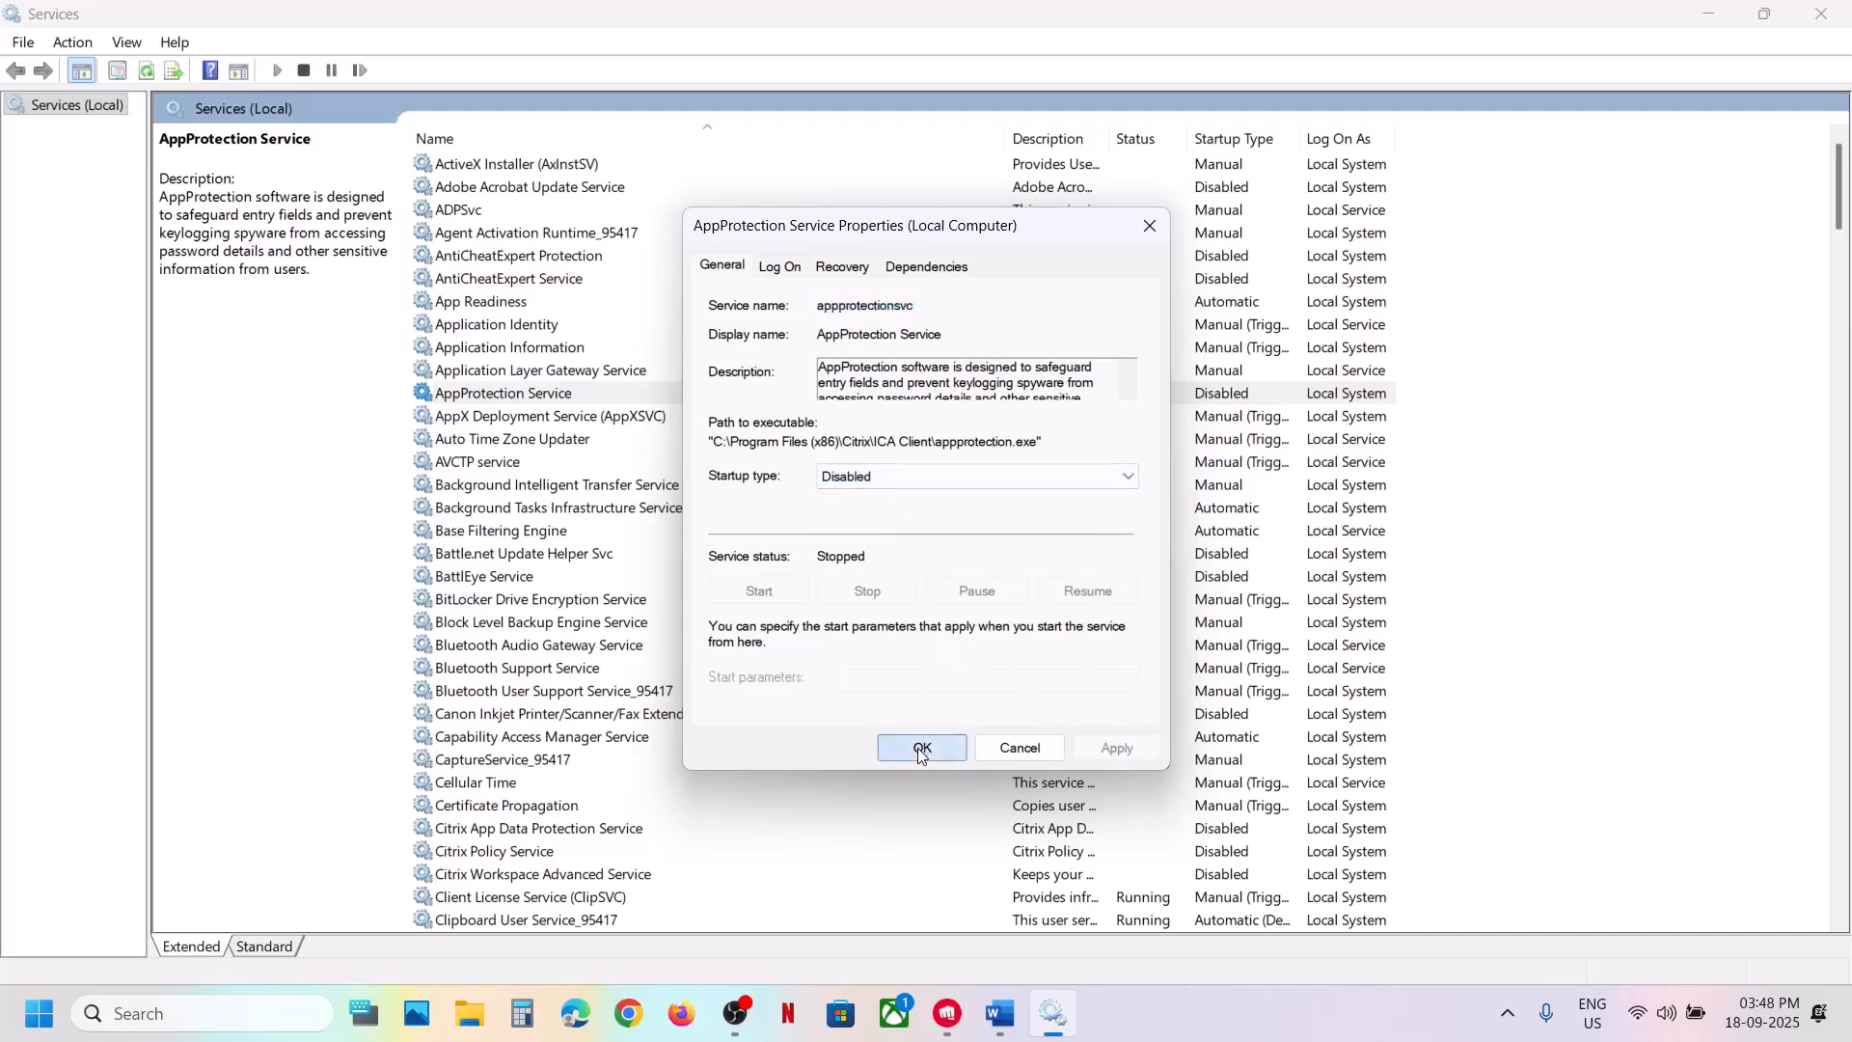
pyautogui.click(1029, 388)
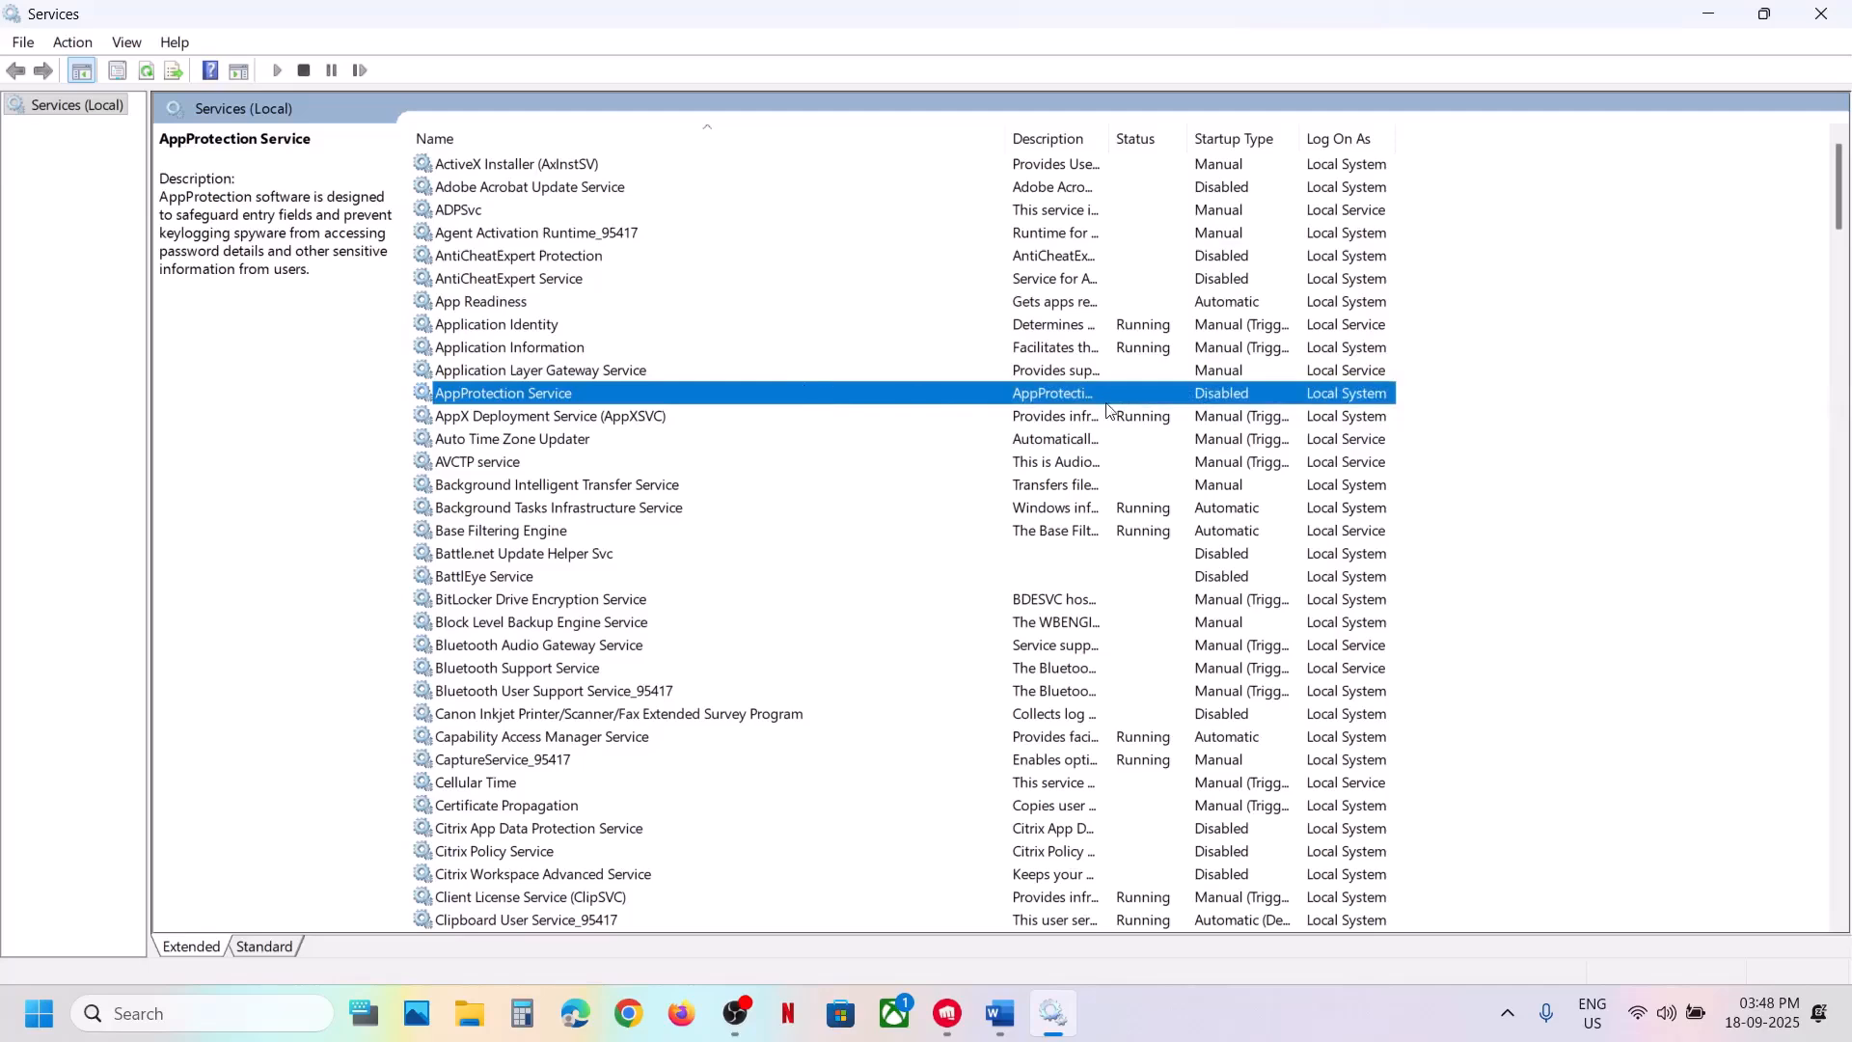
pyautogui.click(1821, 19)
# Highlight Step 5's note about enabling the service again and view the uninstall option for Citrix Workspace without running it
pyautogui.moveTo(897, 487); pyautogui.dragTo(1490, 487)
pyautogui.moveTo(56, 533); pyautogui.dragTo(796, 506)
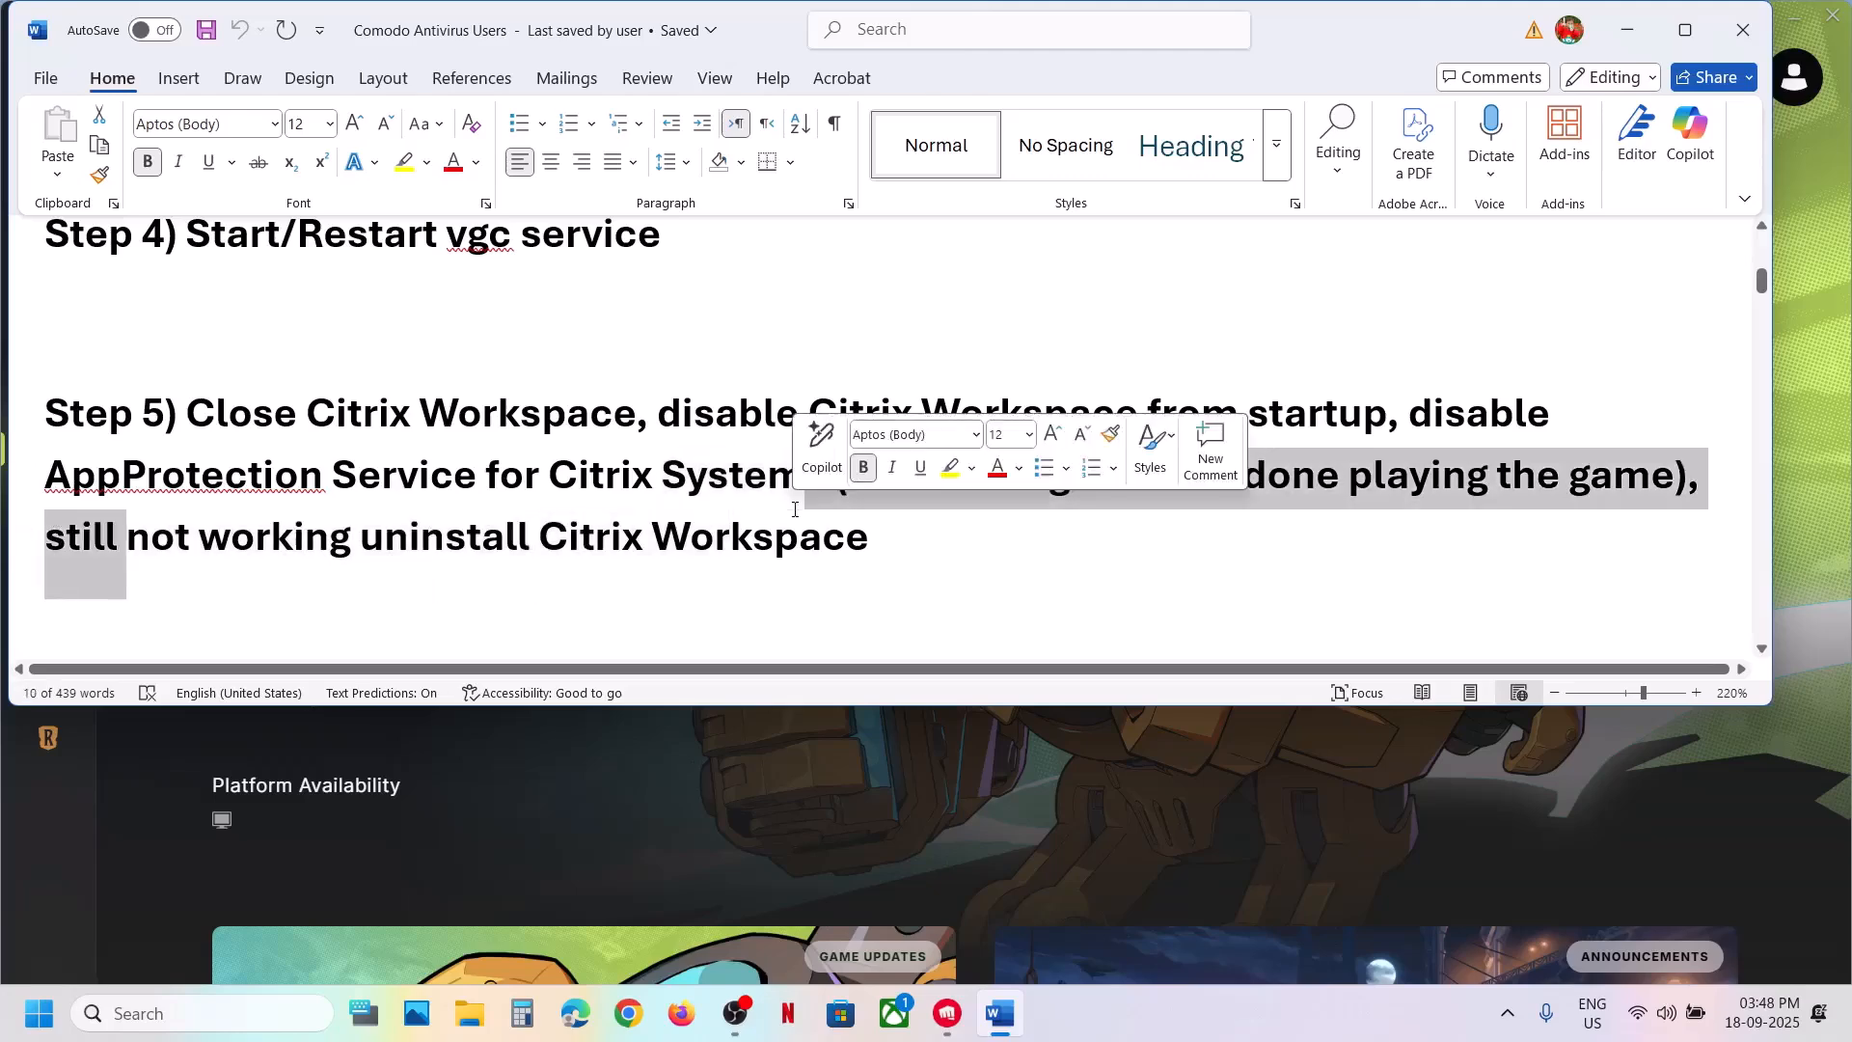
pyautogui.click(227, 1007)
pyautogui.write('cir')
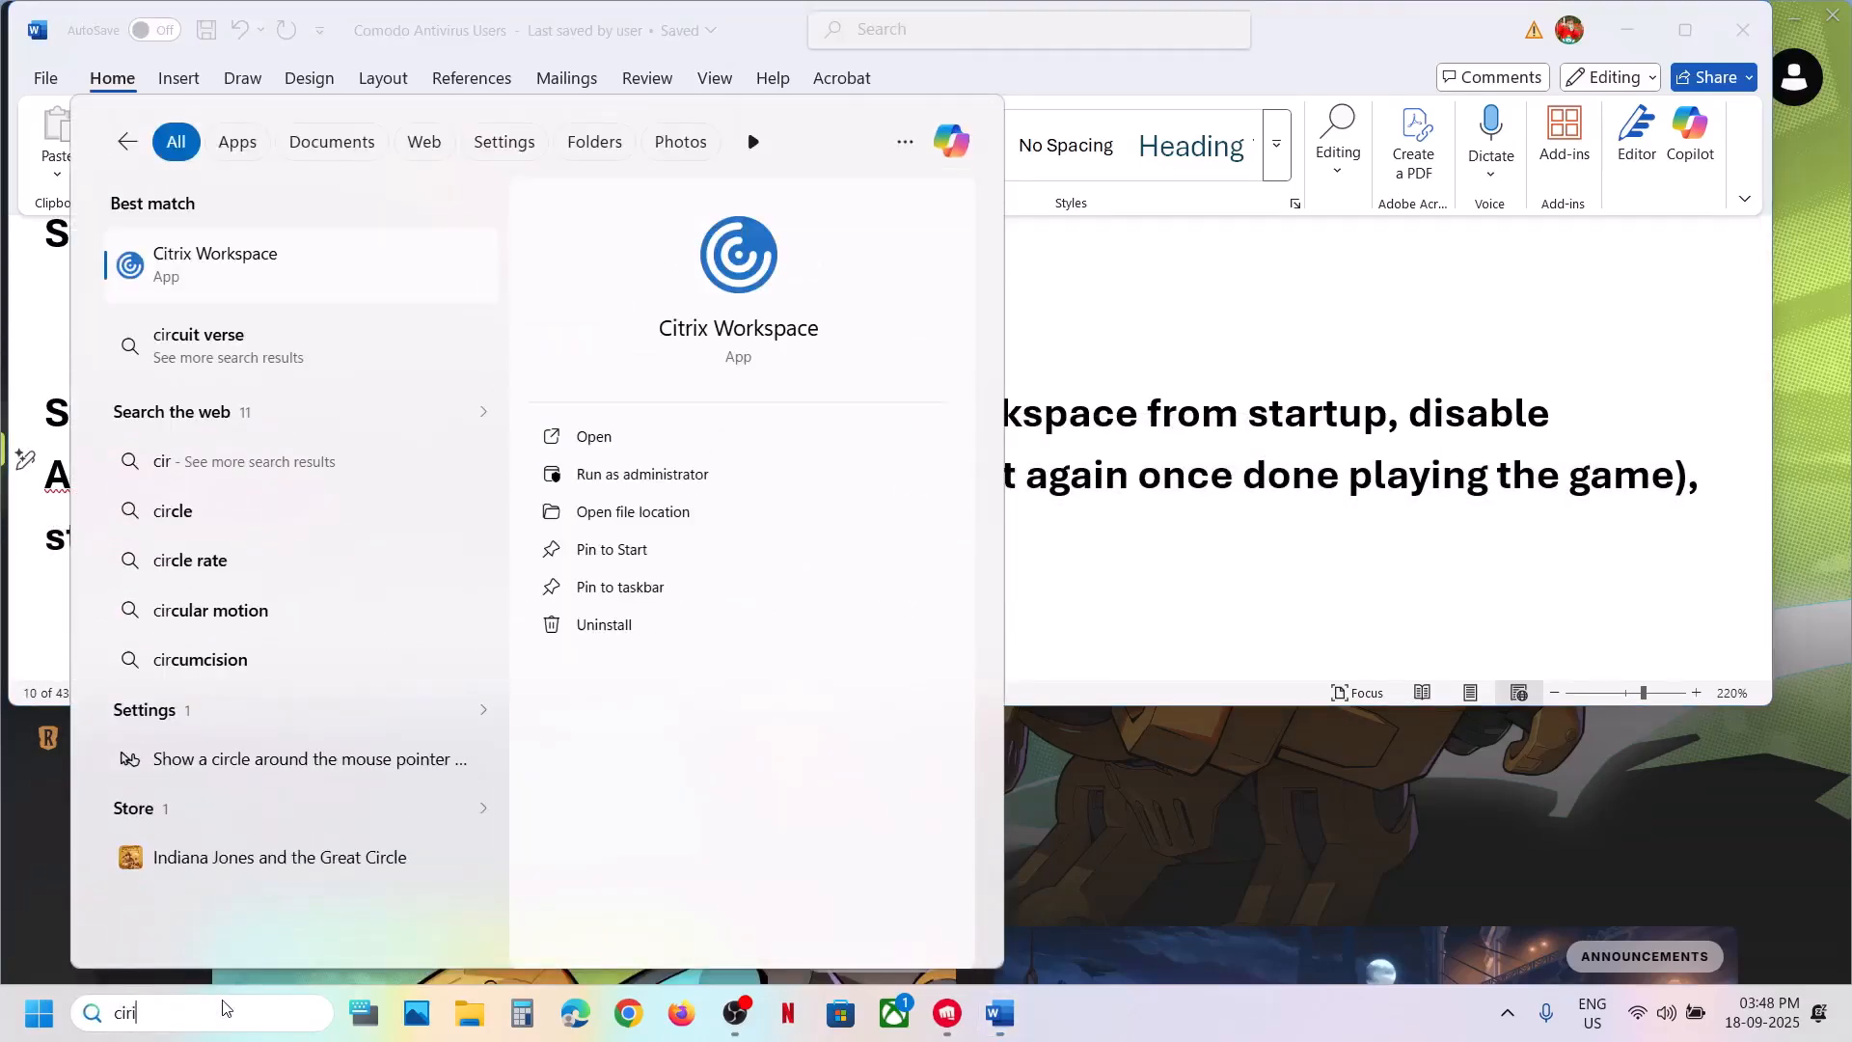
pyautogui.write('i')
pyautogui.rightClick(281, 277)
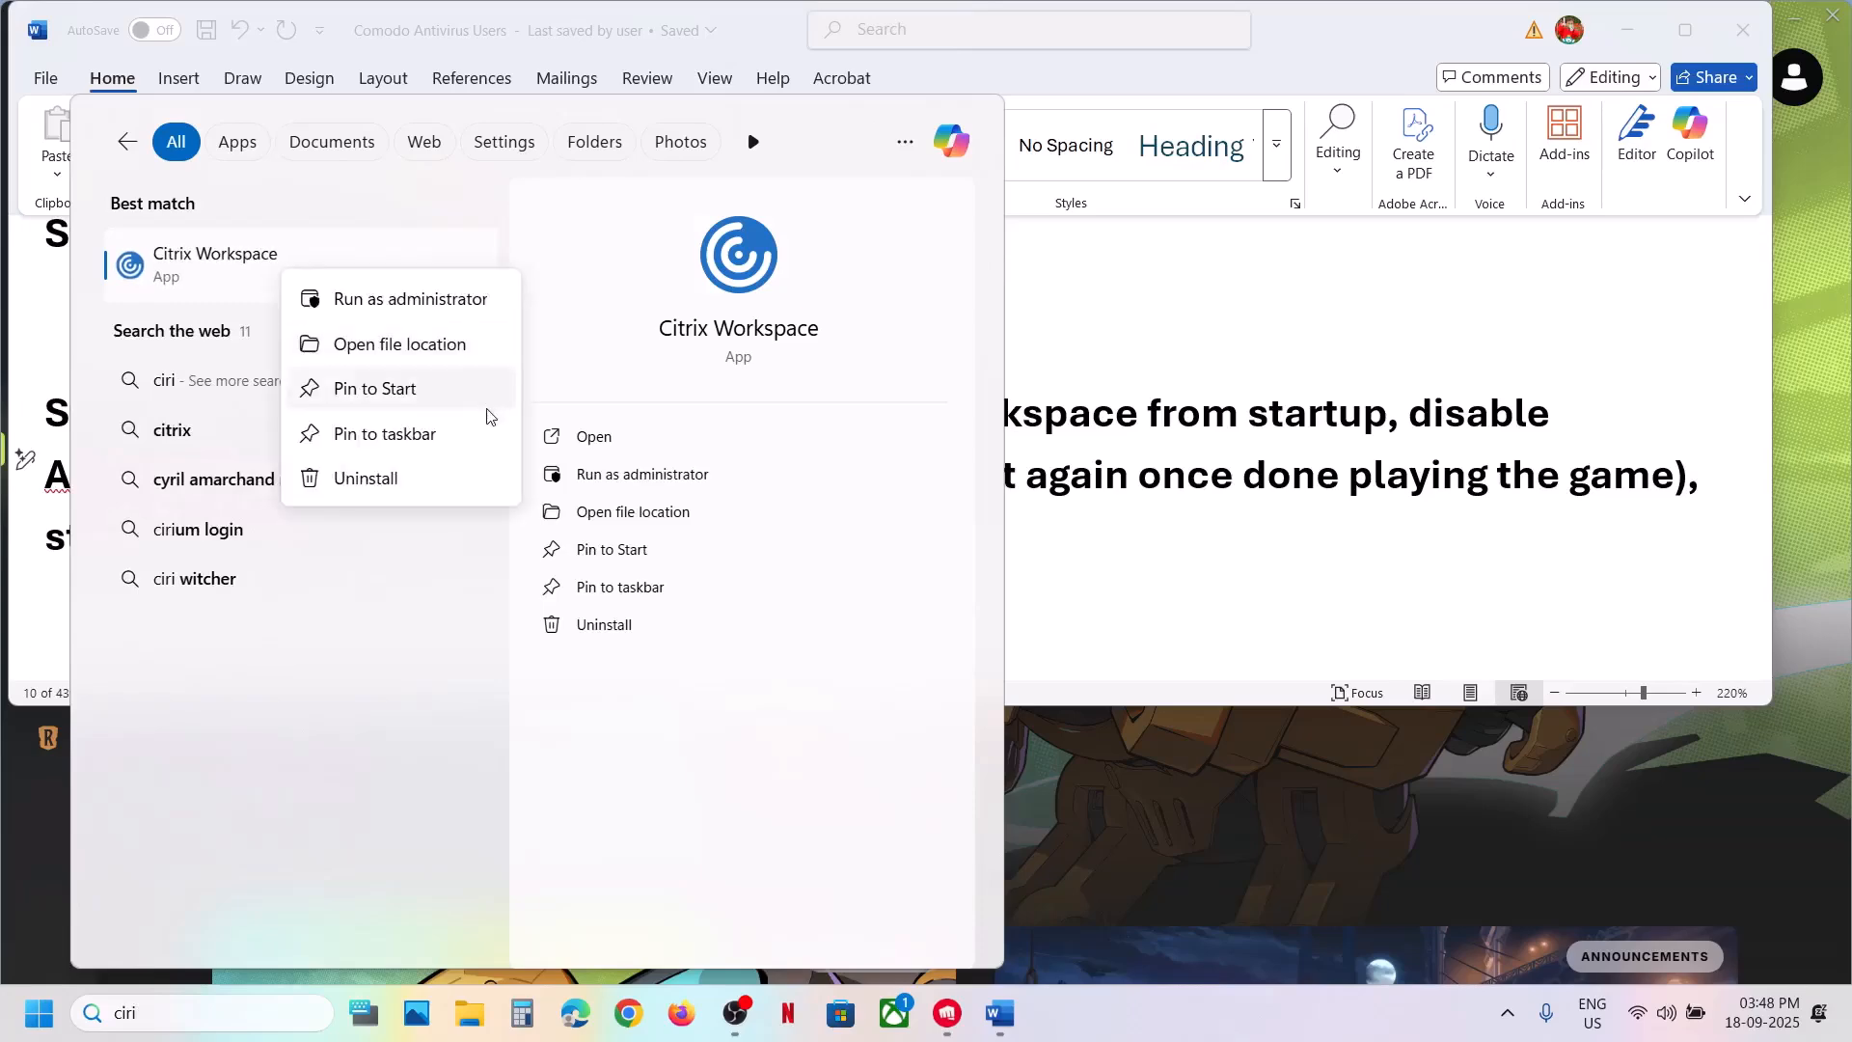
pyautogui.click(1193, 577)
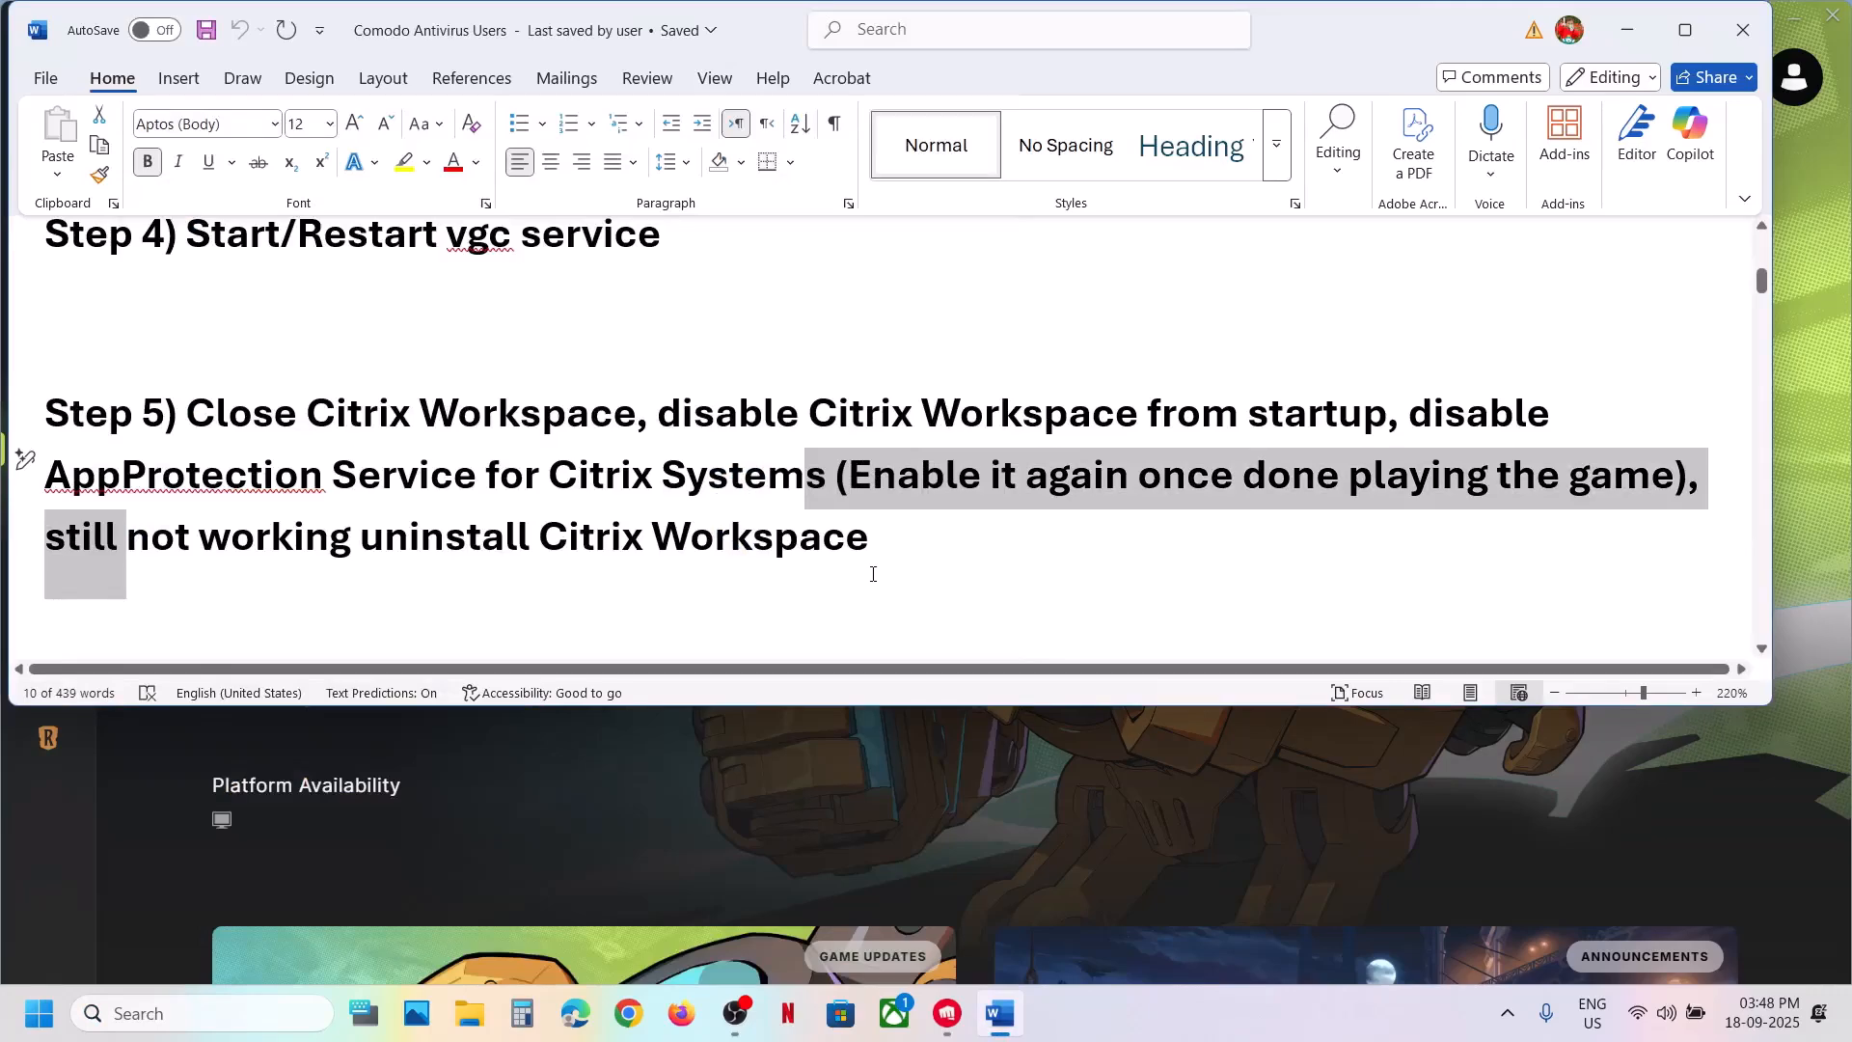
# Highlight "Launch Offline launcher" in Step 6 of the guide and open C:\Riot Games\2XKO\Live in File Explorer
pyautogui.scroll(-3, 873, 574)
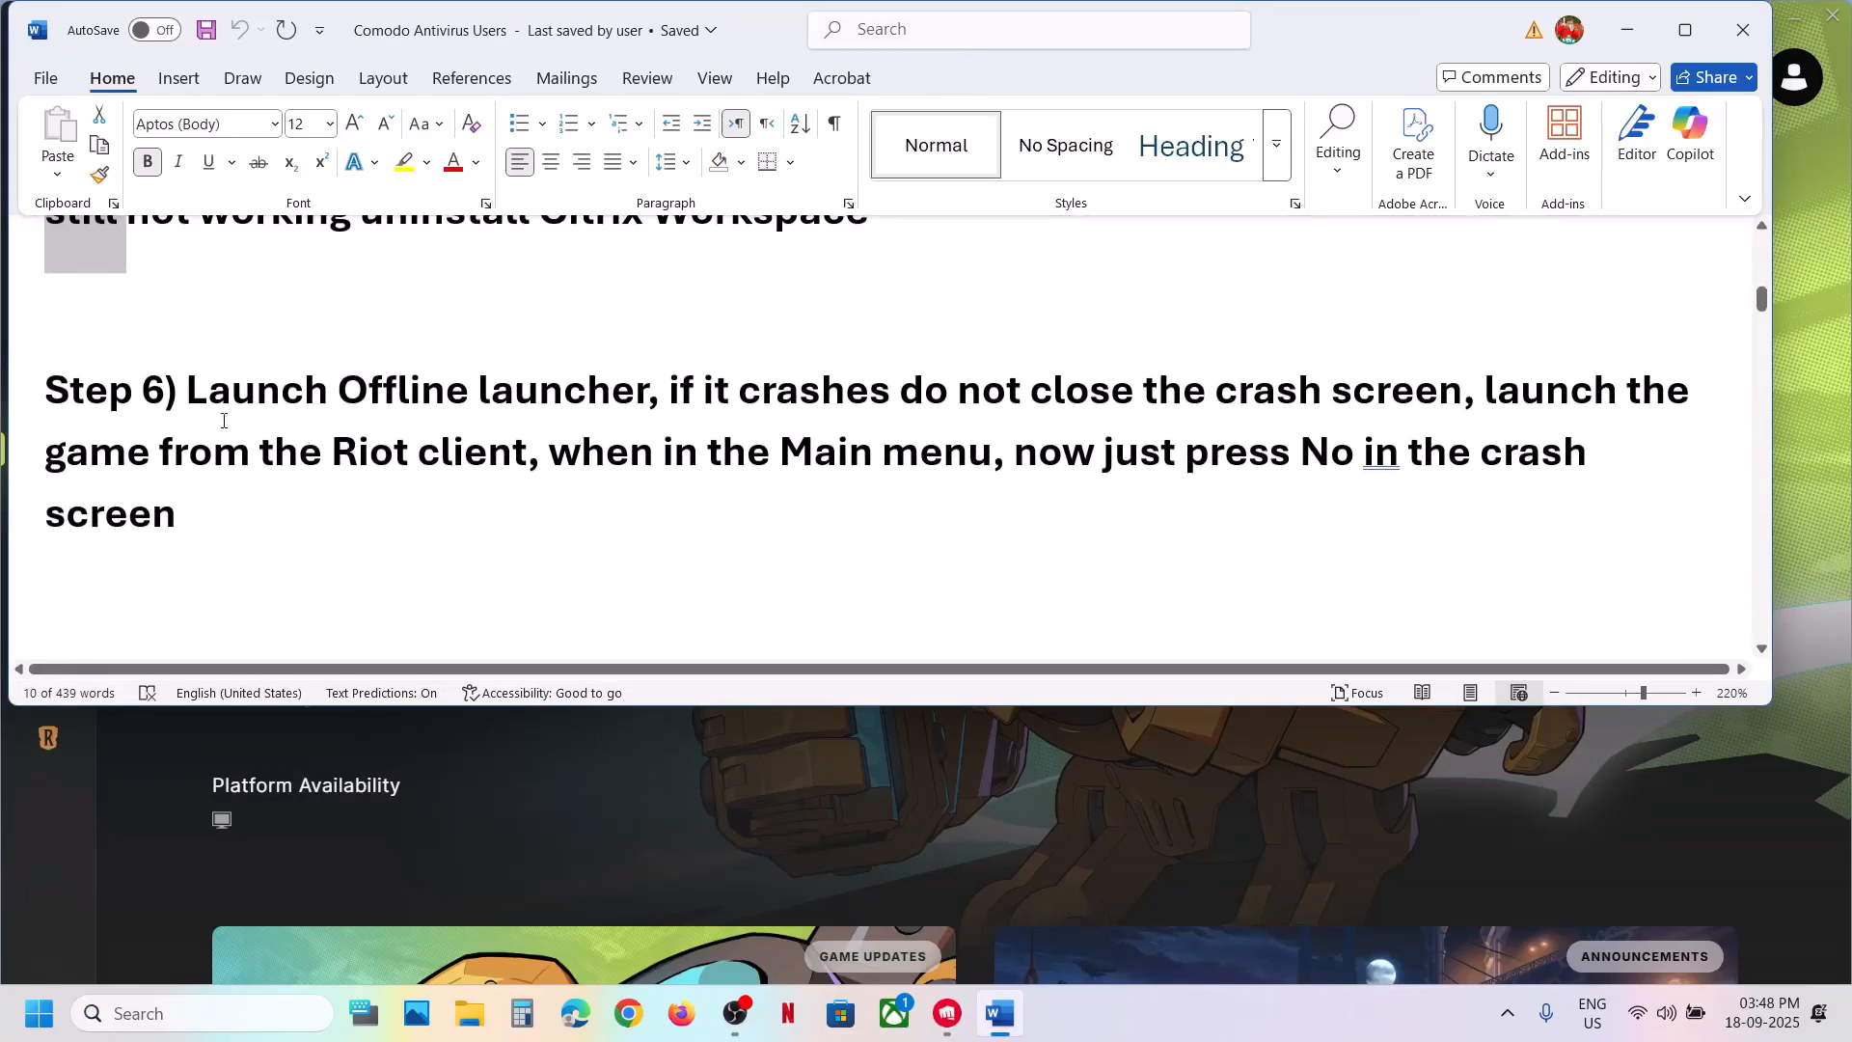
pyautogui.moveTo(200, 393); pyautogui.dragTo(647, 396)
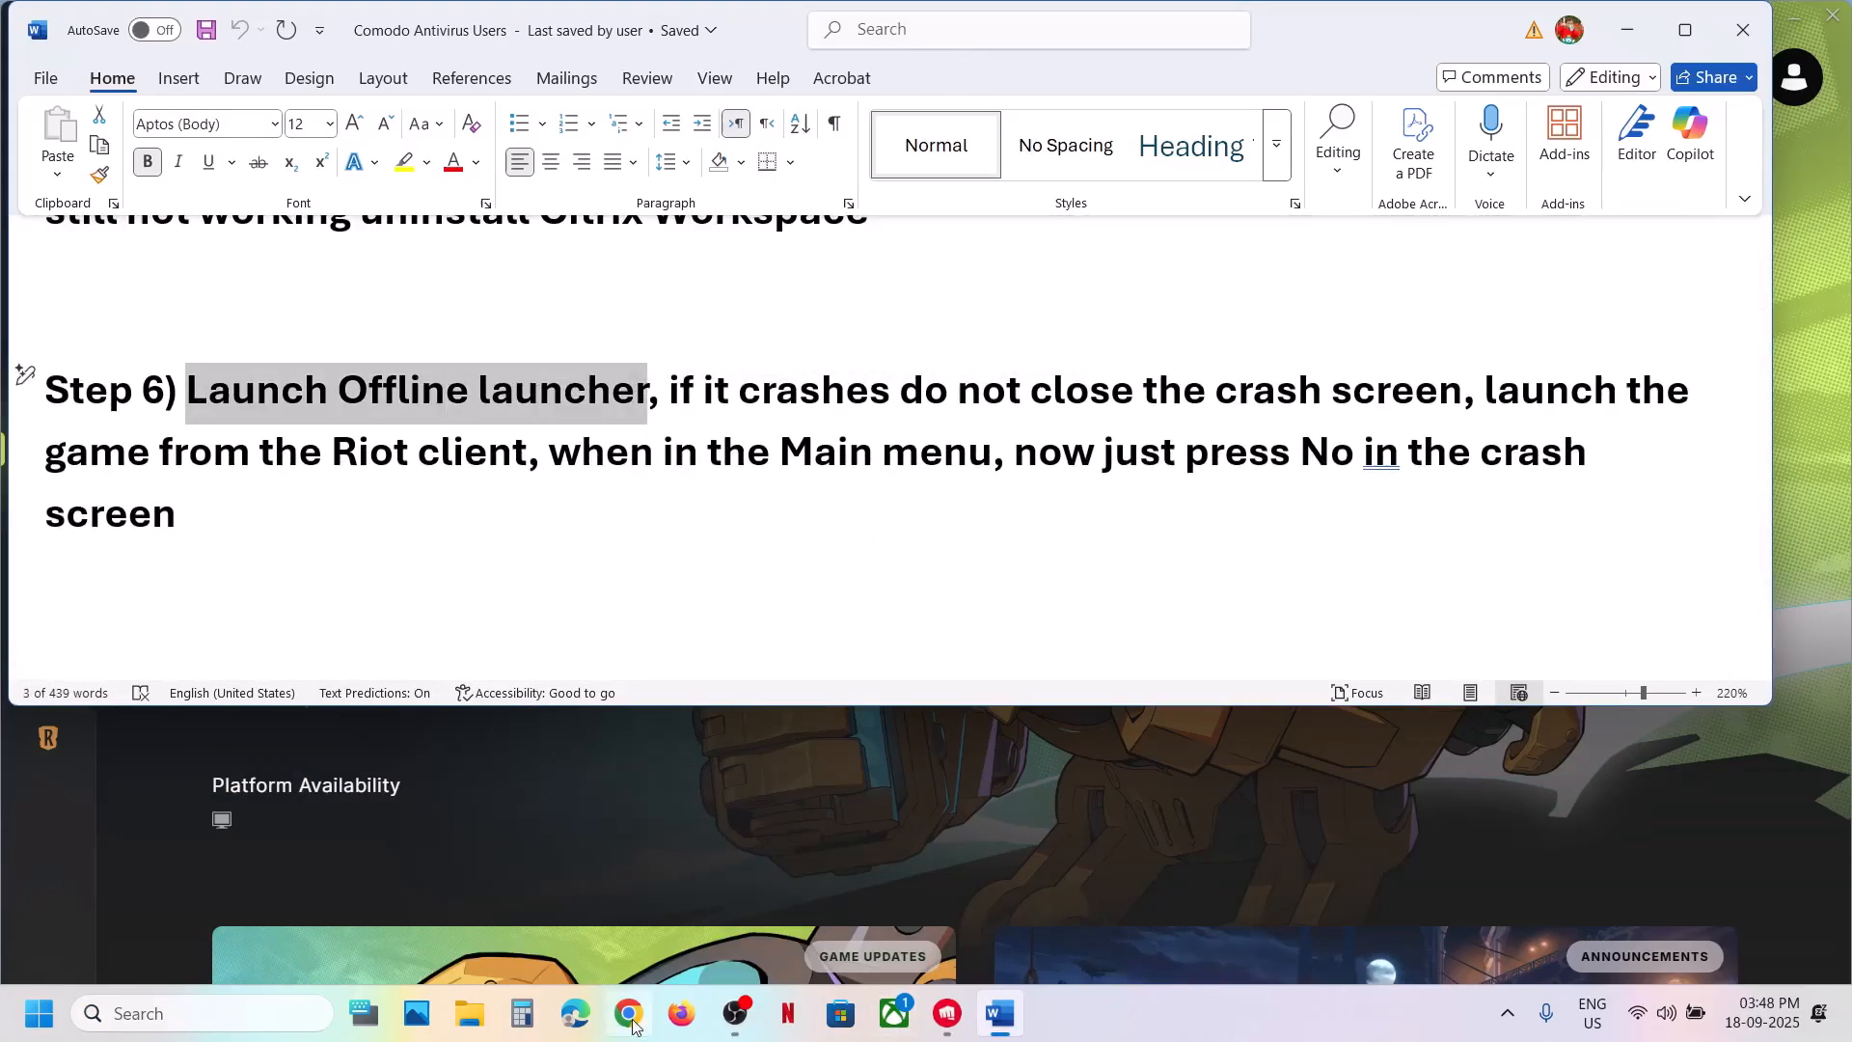
pyautogui.click(482, 1021)
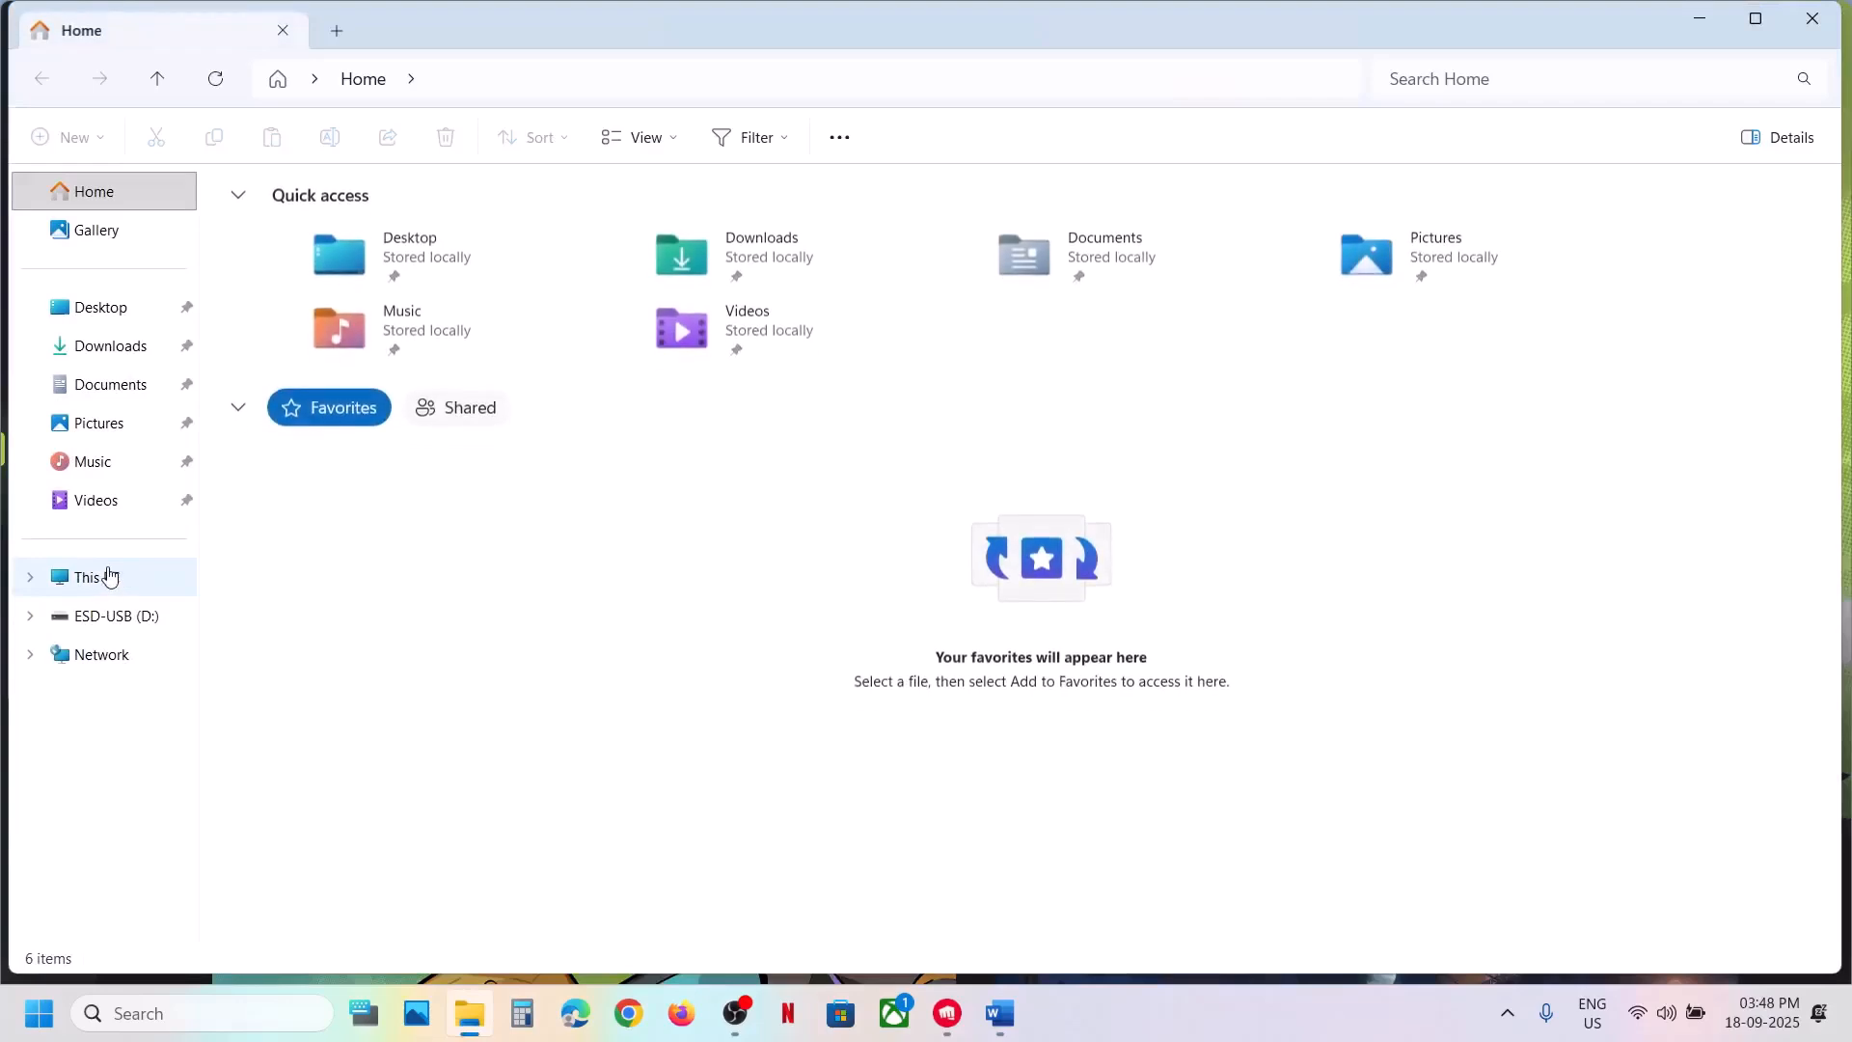
pyautogui.click(108, 579)
pyautogui.doubleClick(396, 234)
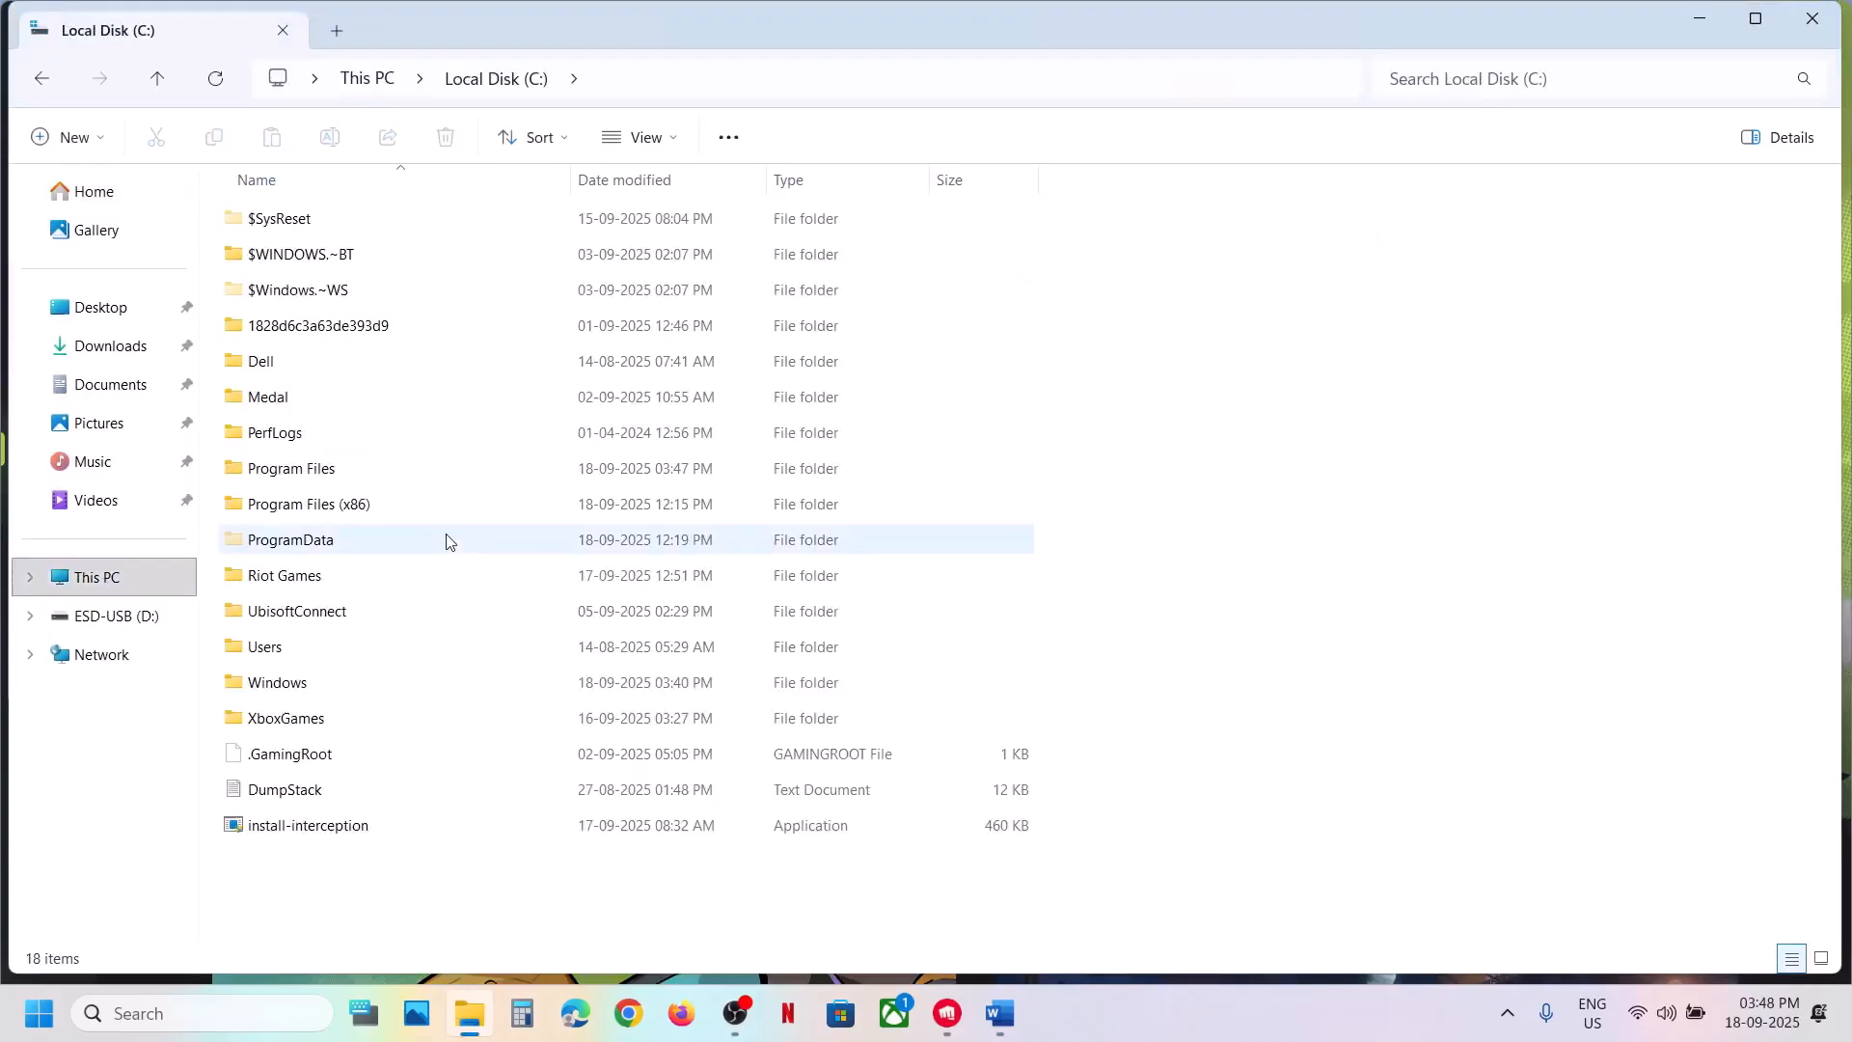
pyautogui.doubleClick(322, 583)
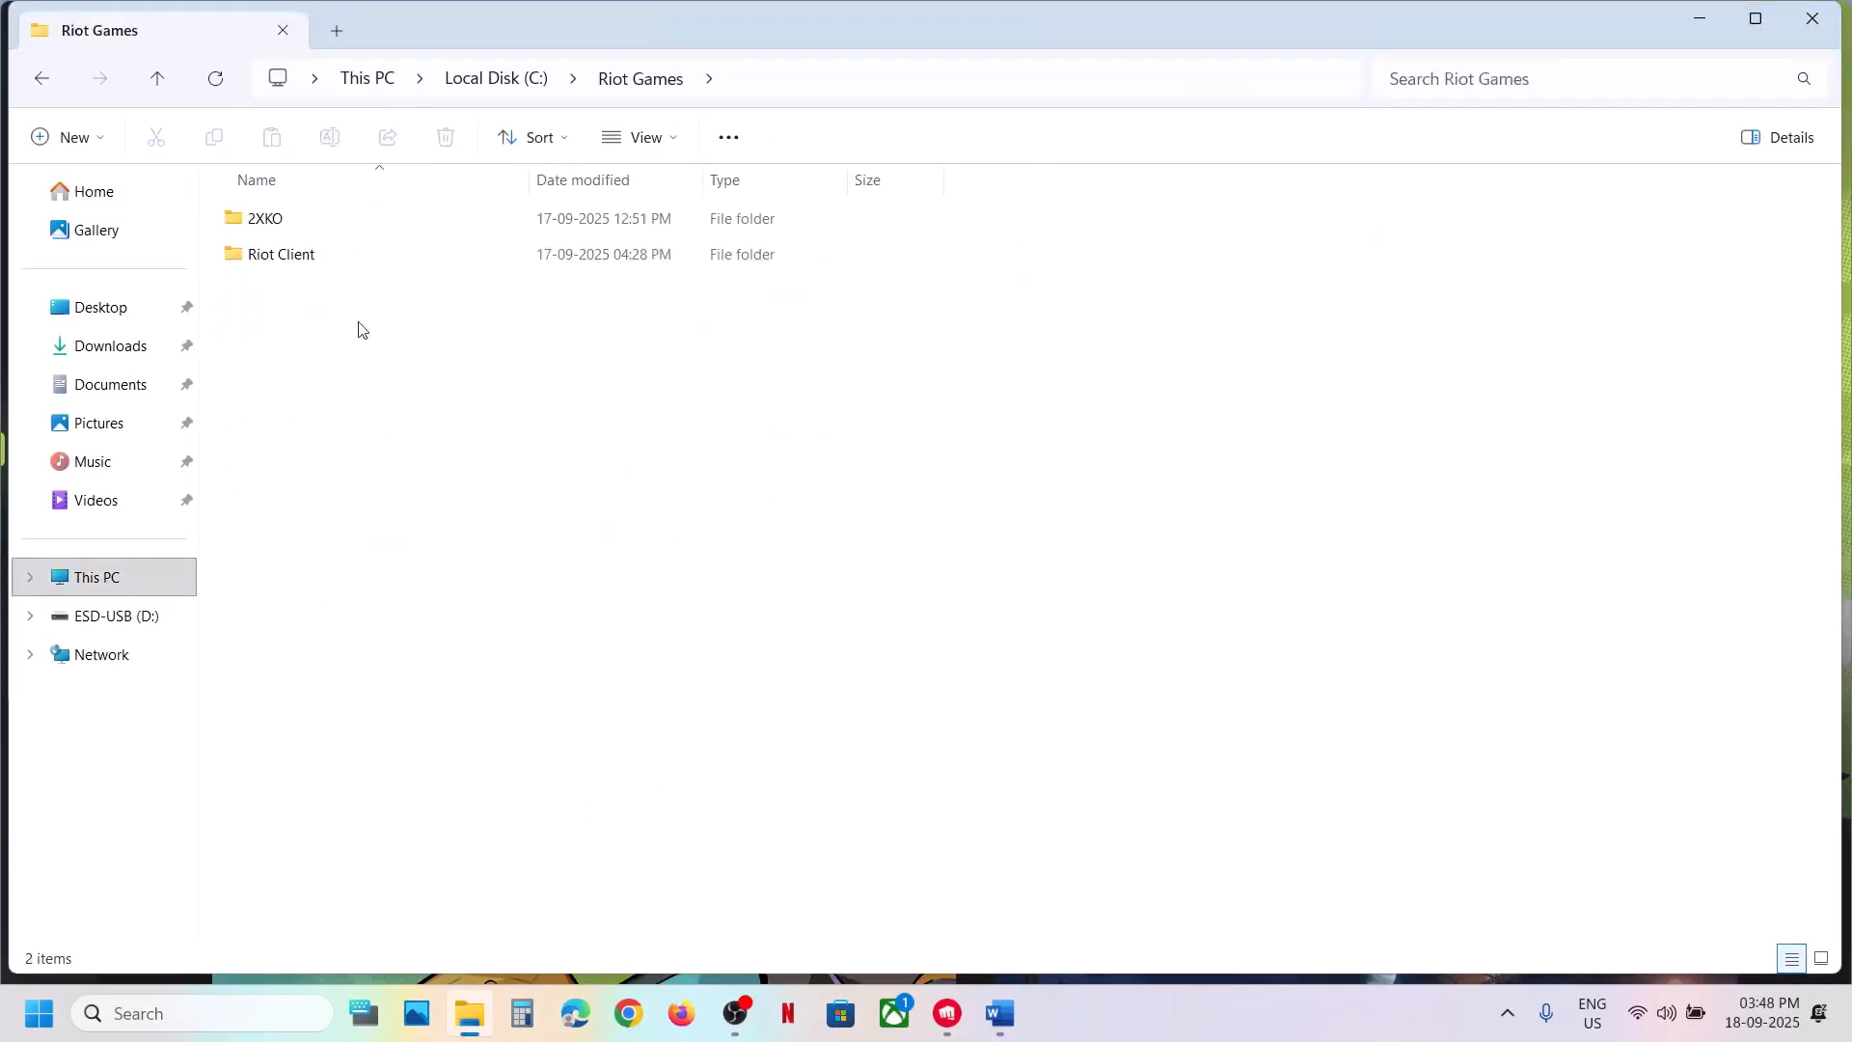
pyautogui.doubleClick(273, 230)
pyautogui.doubleClick(279, 222)
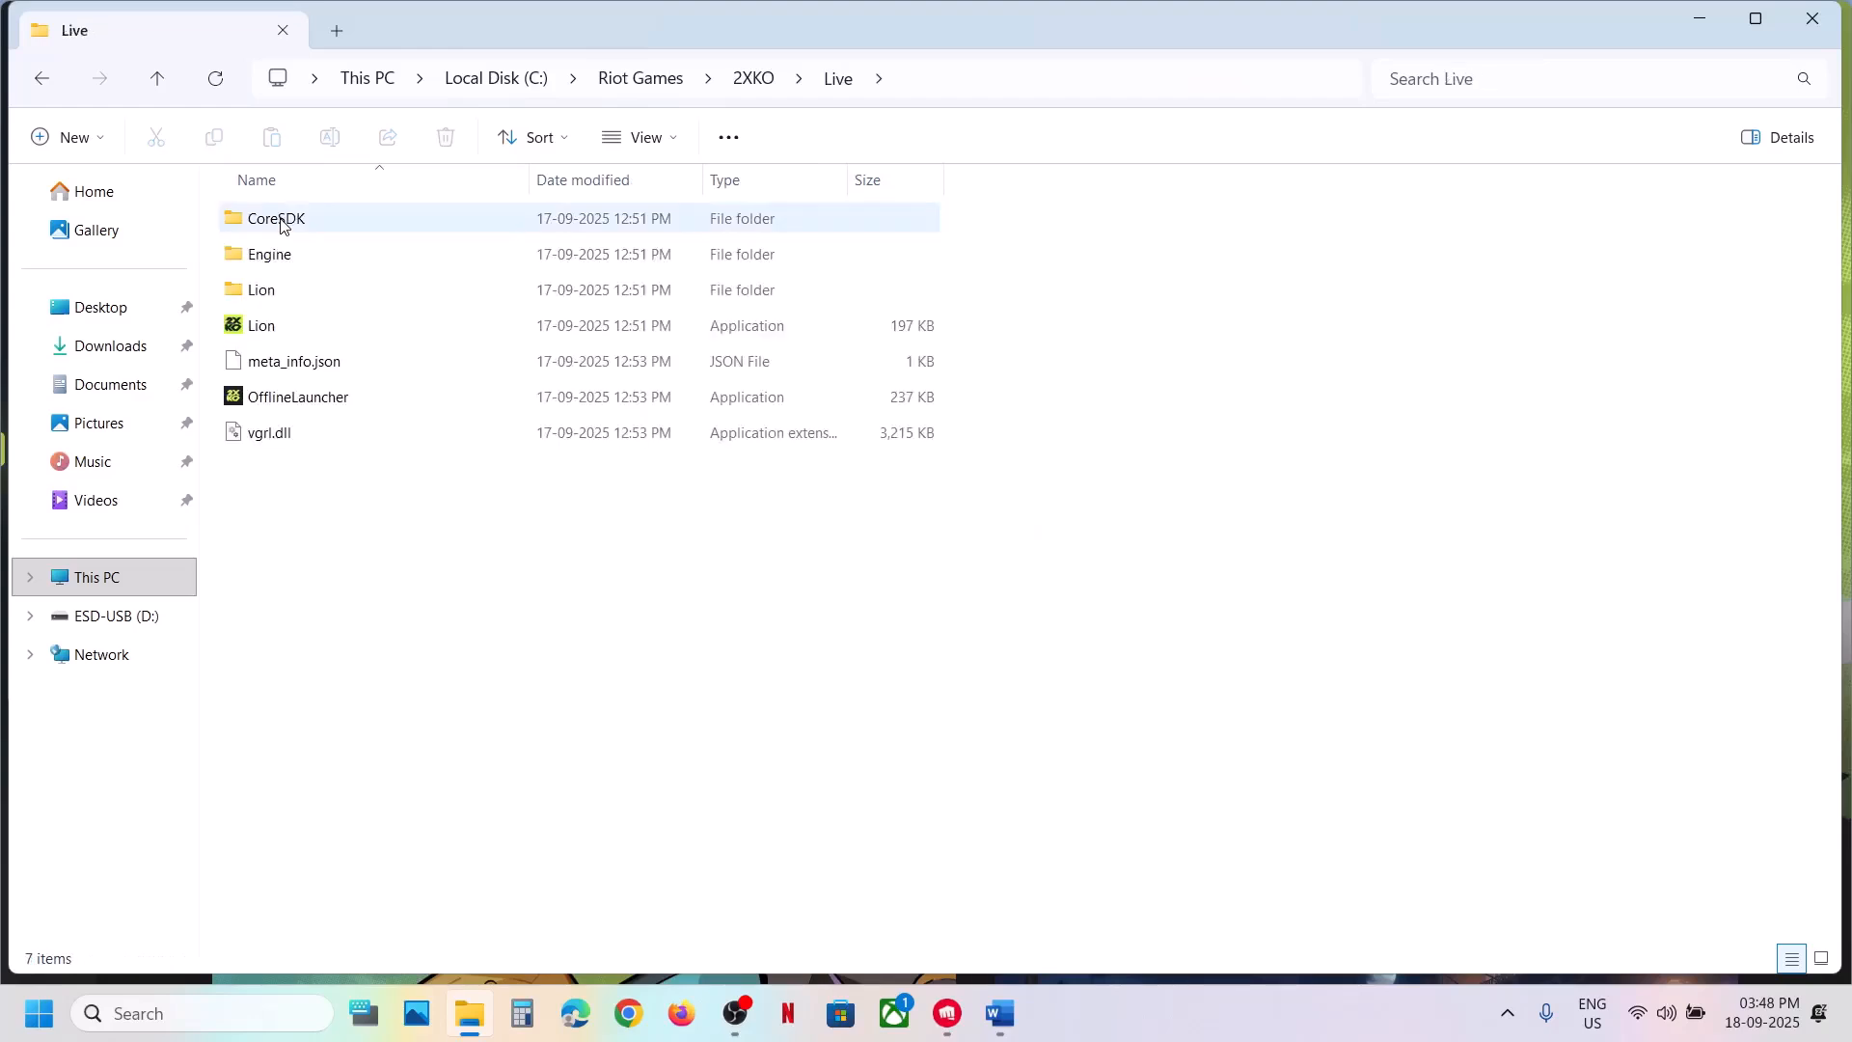
# Run OfflineLauncher, accept proceeding in offline mode, and retry at the login prompt
pyautogui.click(328, 400)
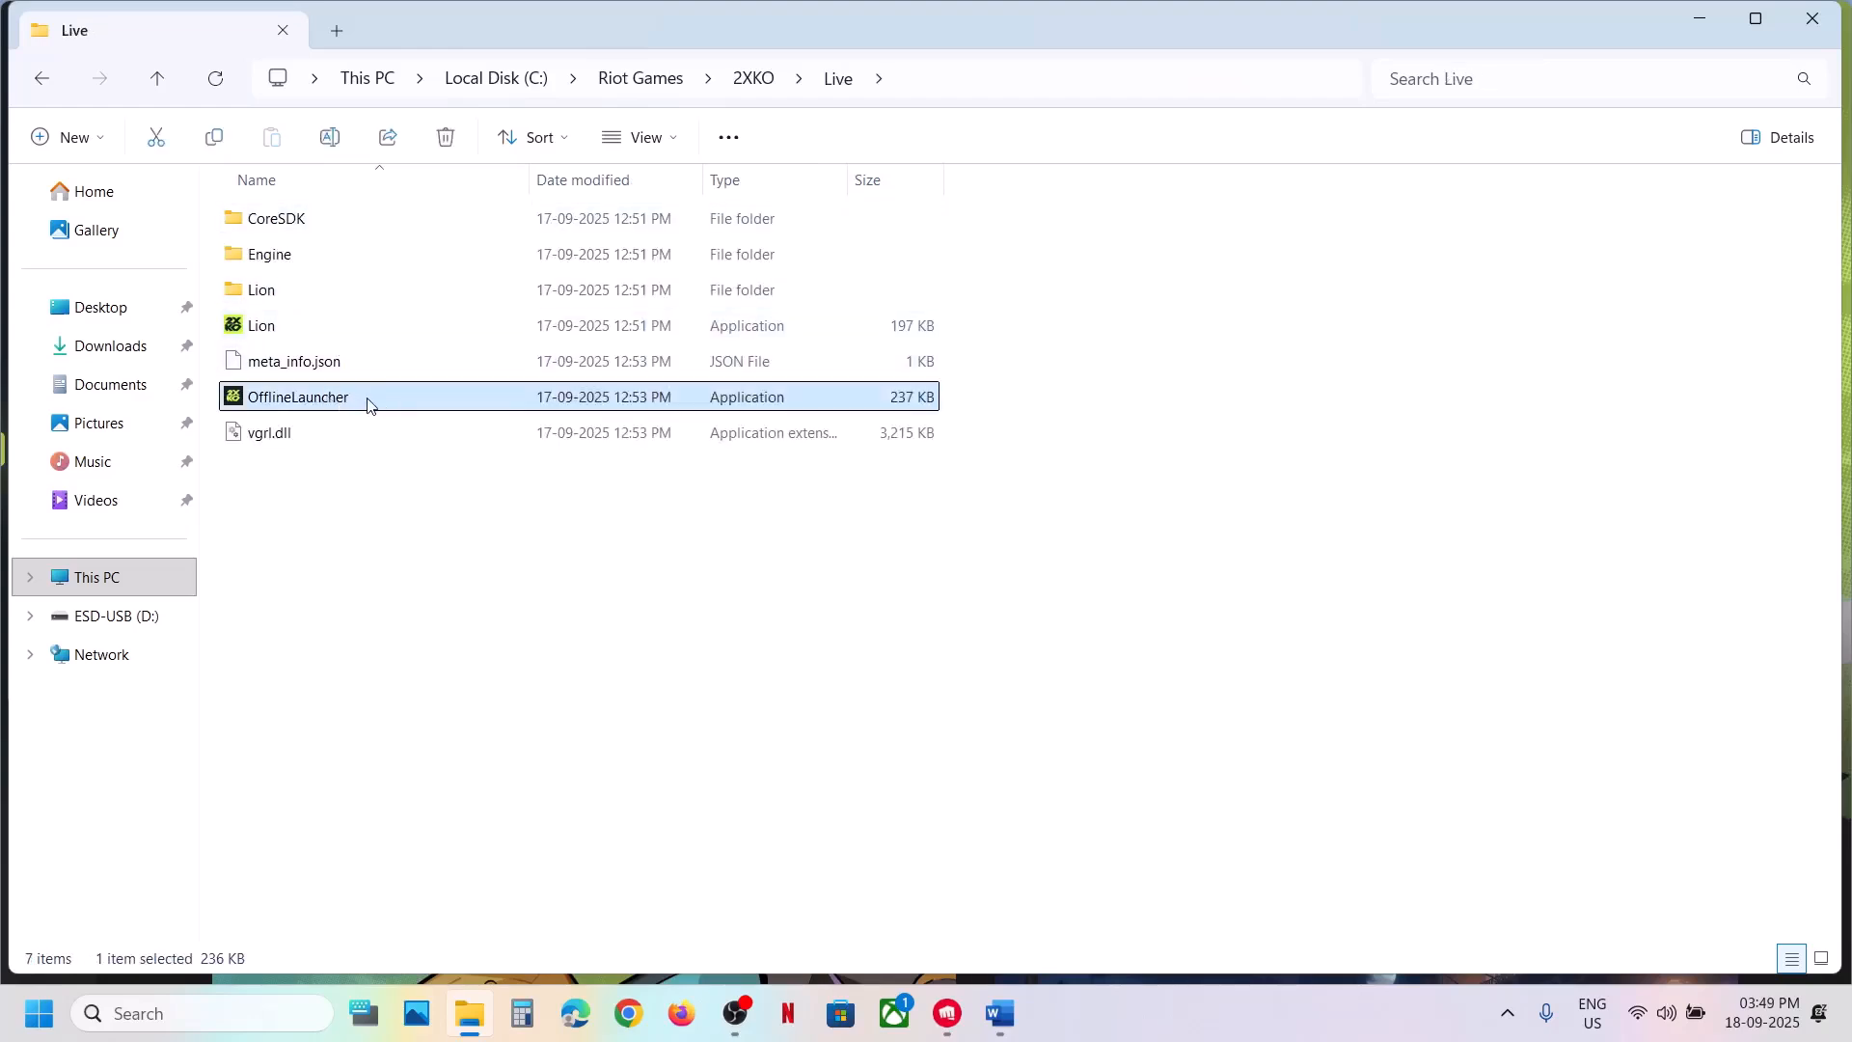
pyautogui.doubleClick(366, 405)
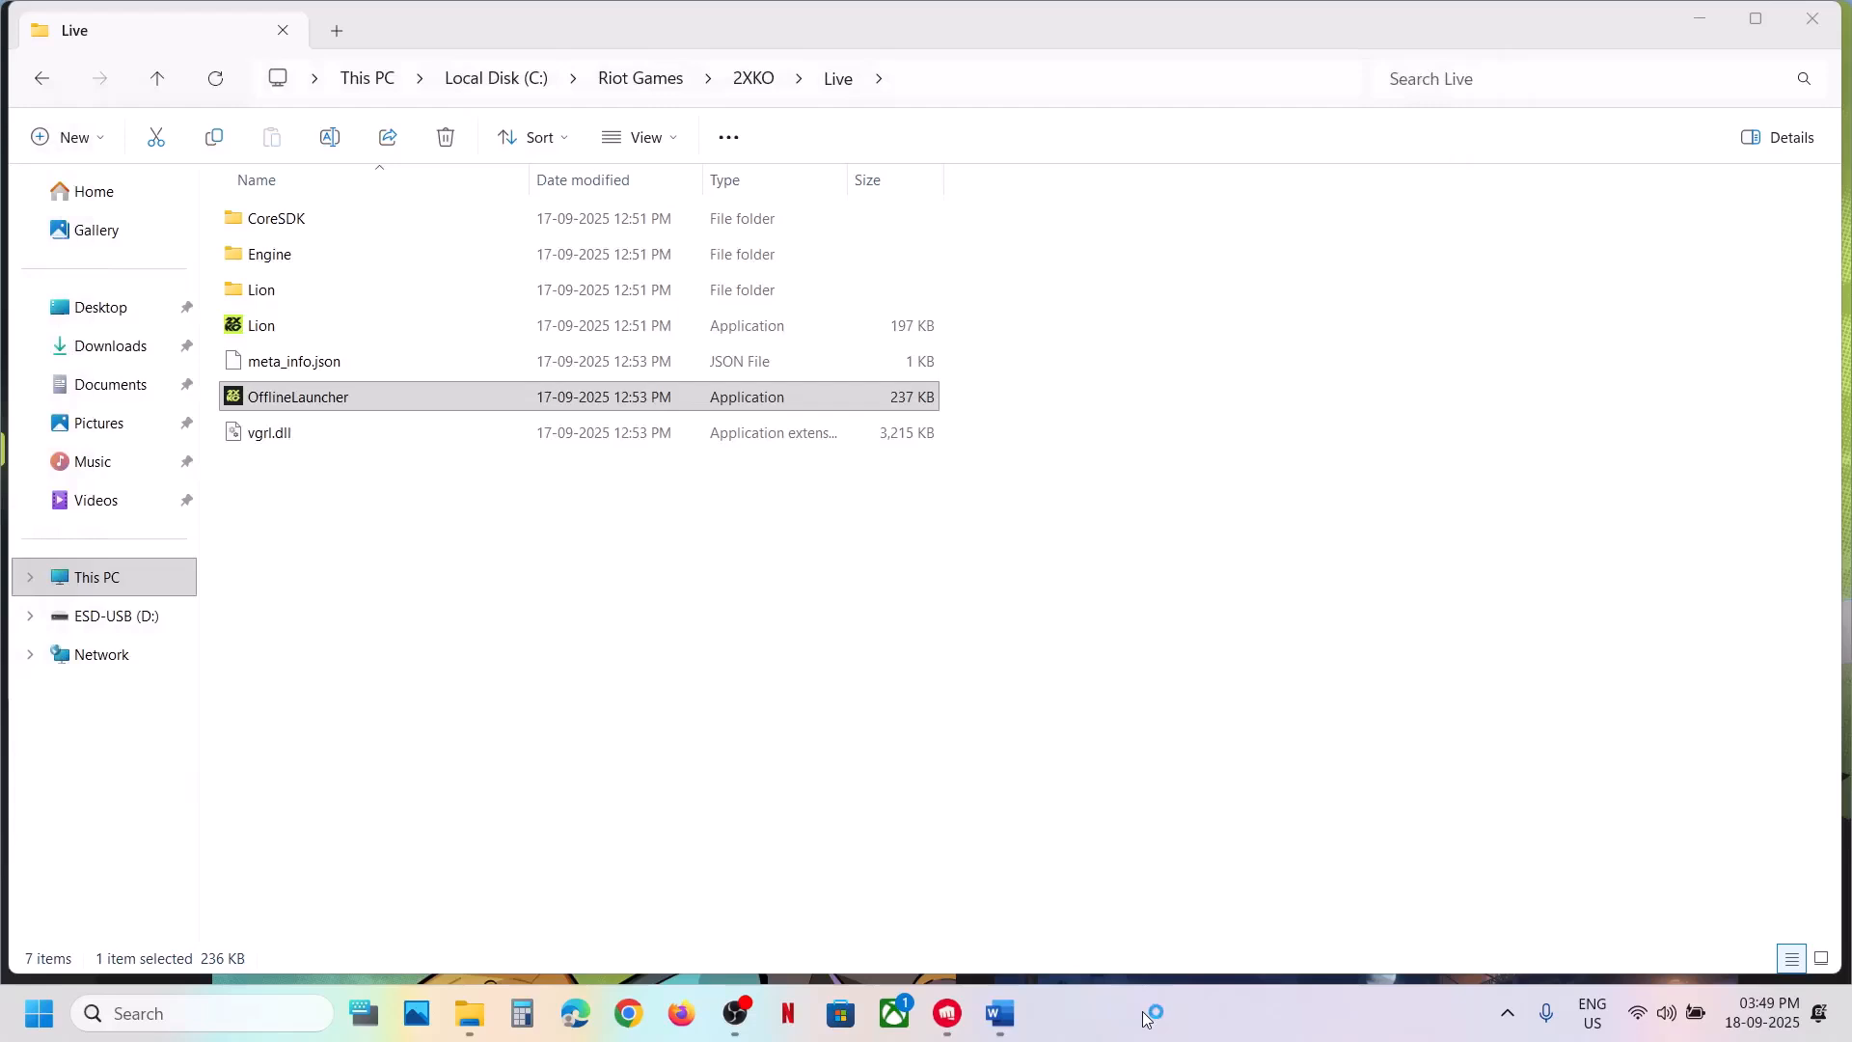
pyautogui.click(1004, 1011)
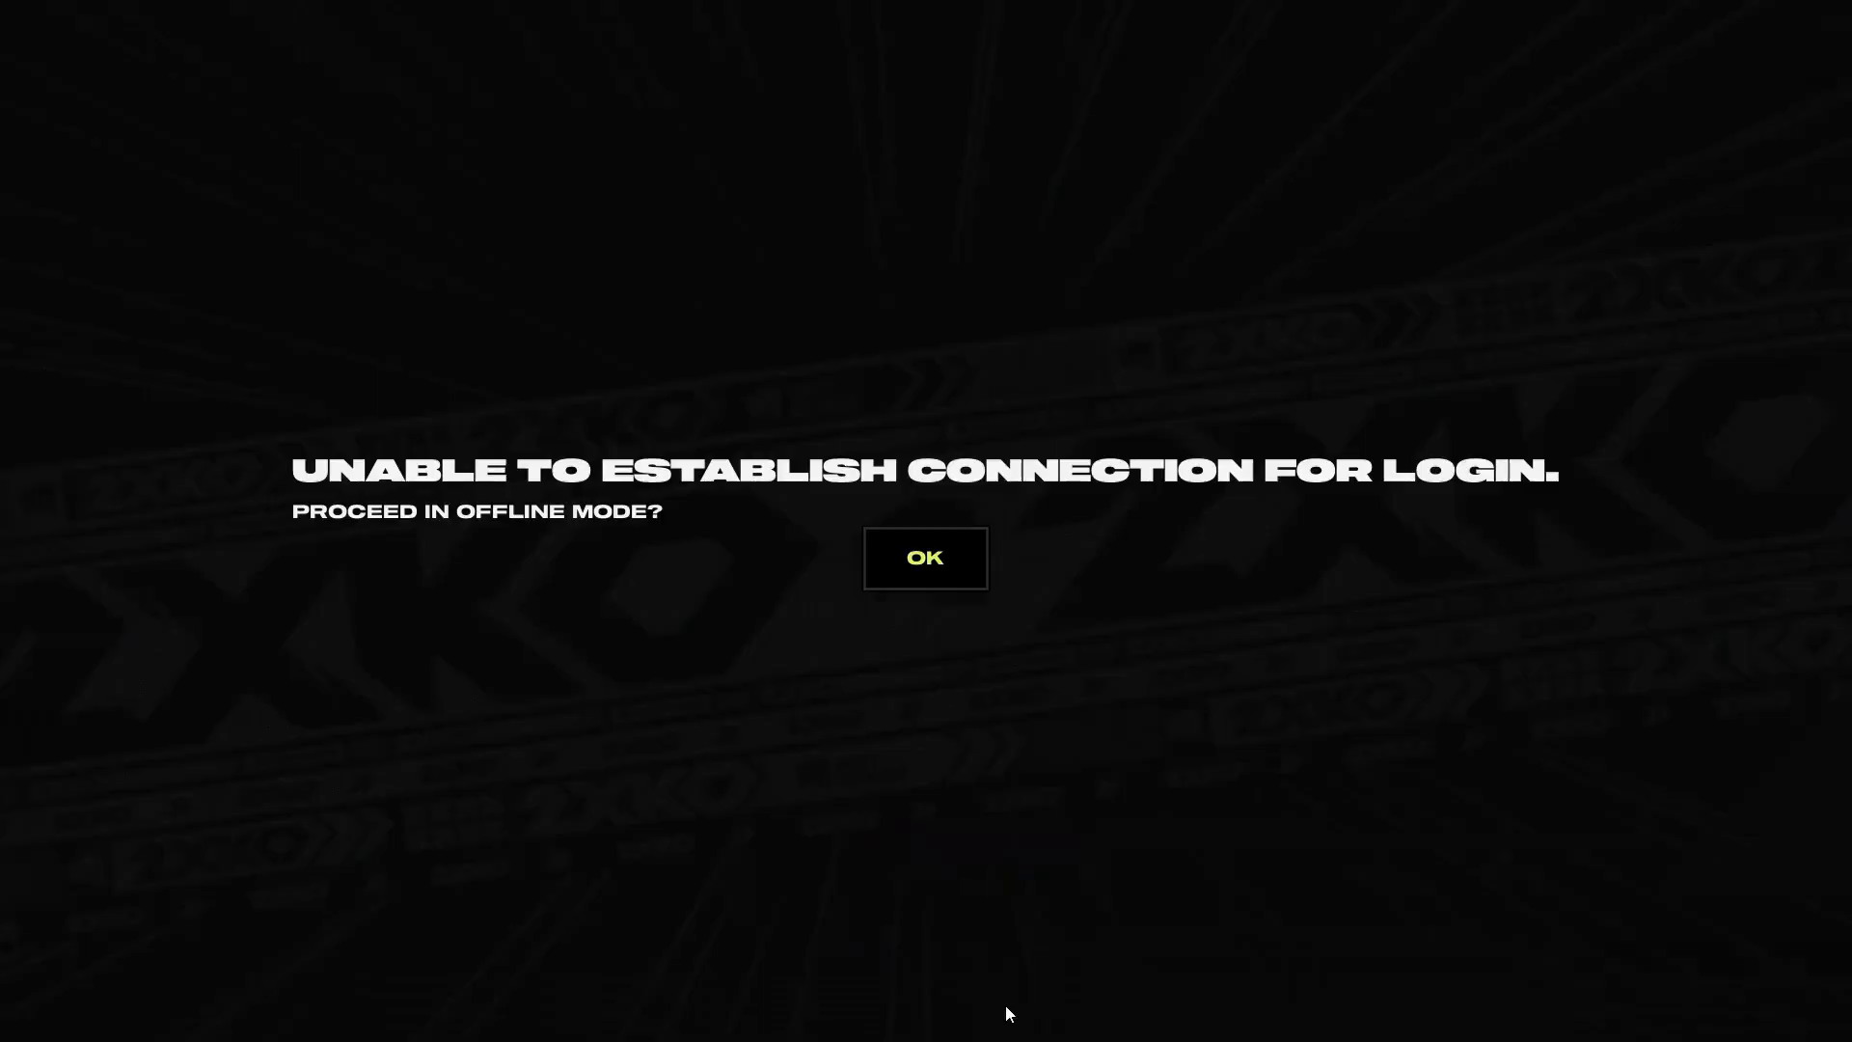
pyautogui.click(932, 569)
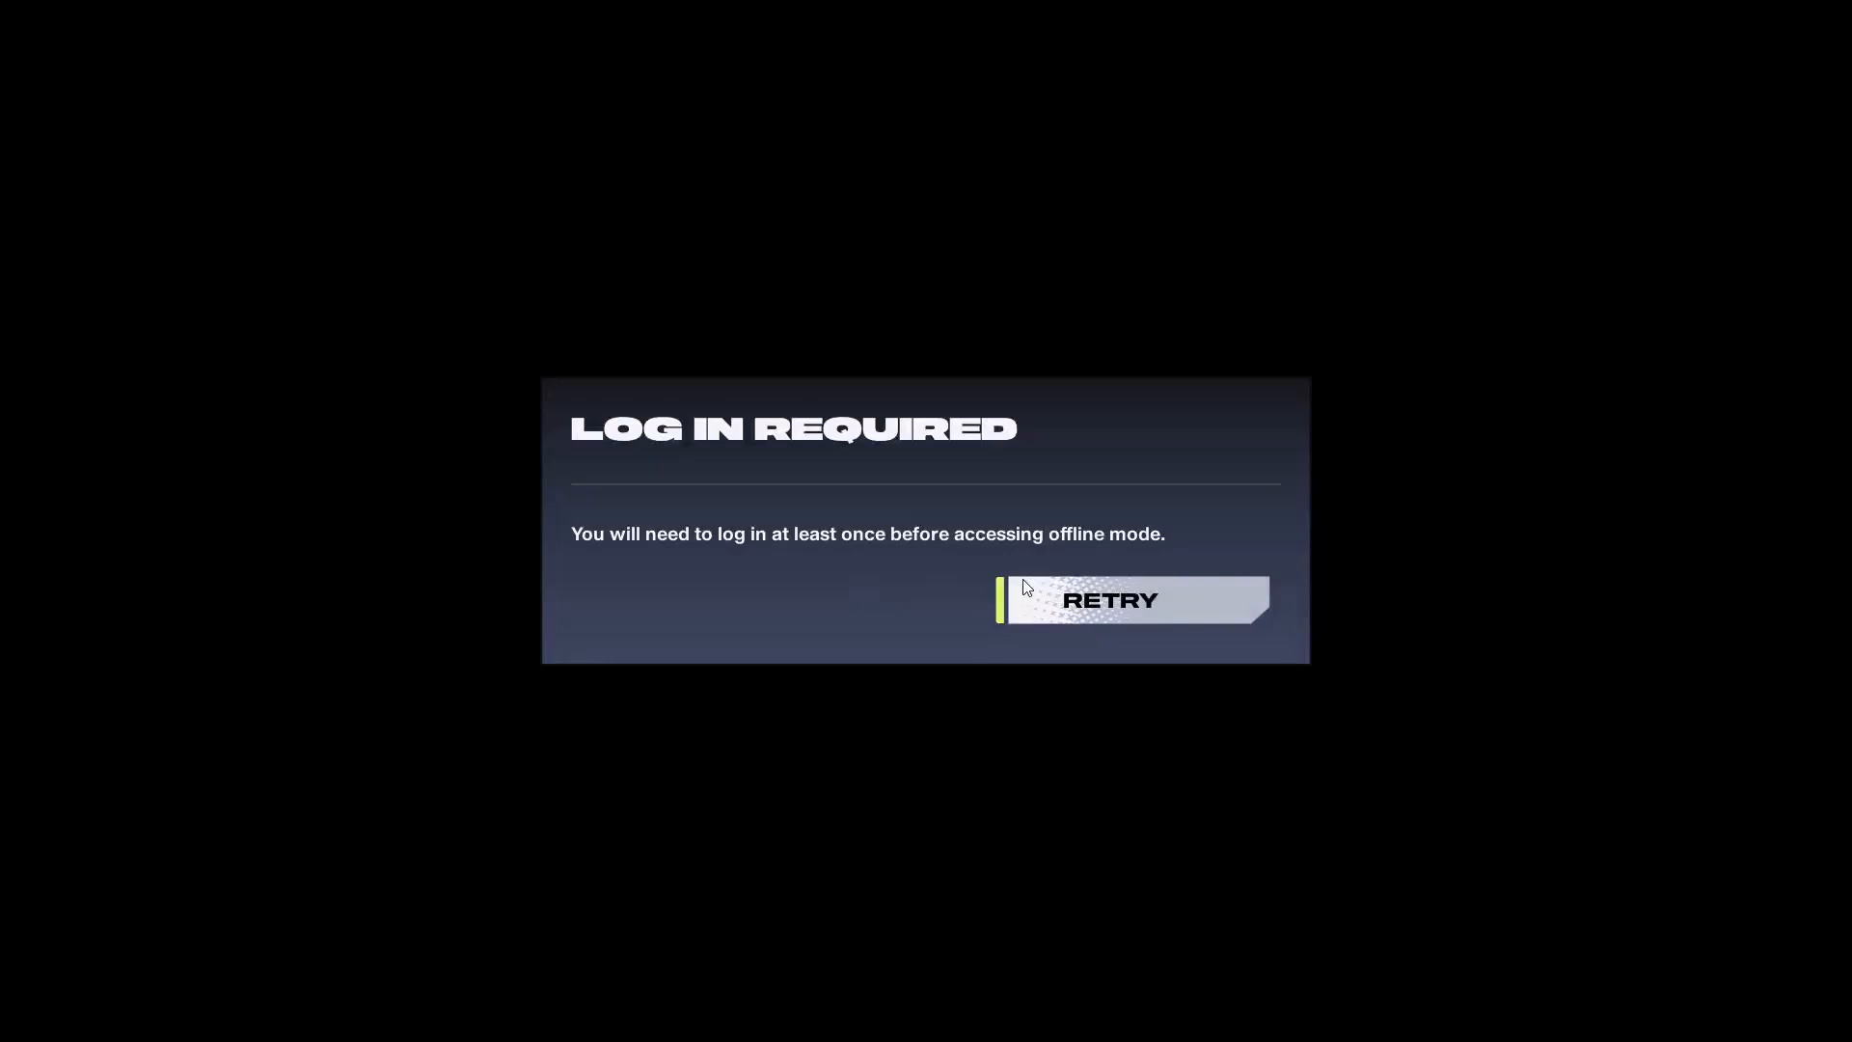
pyautogui.click(1061, 605)
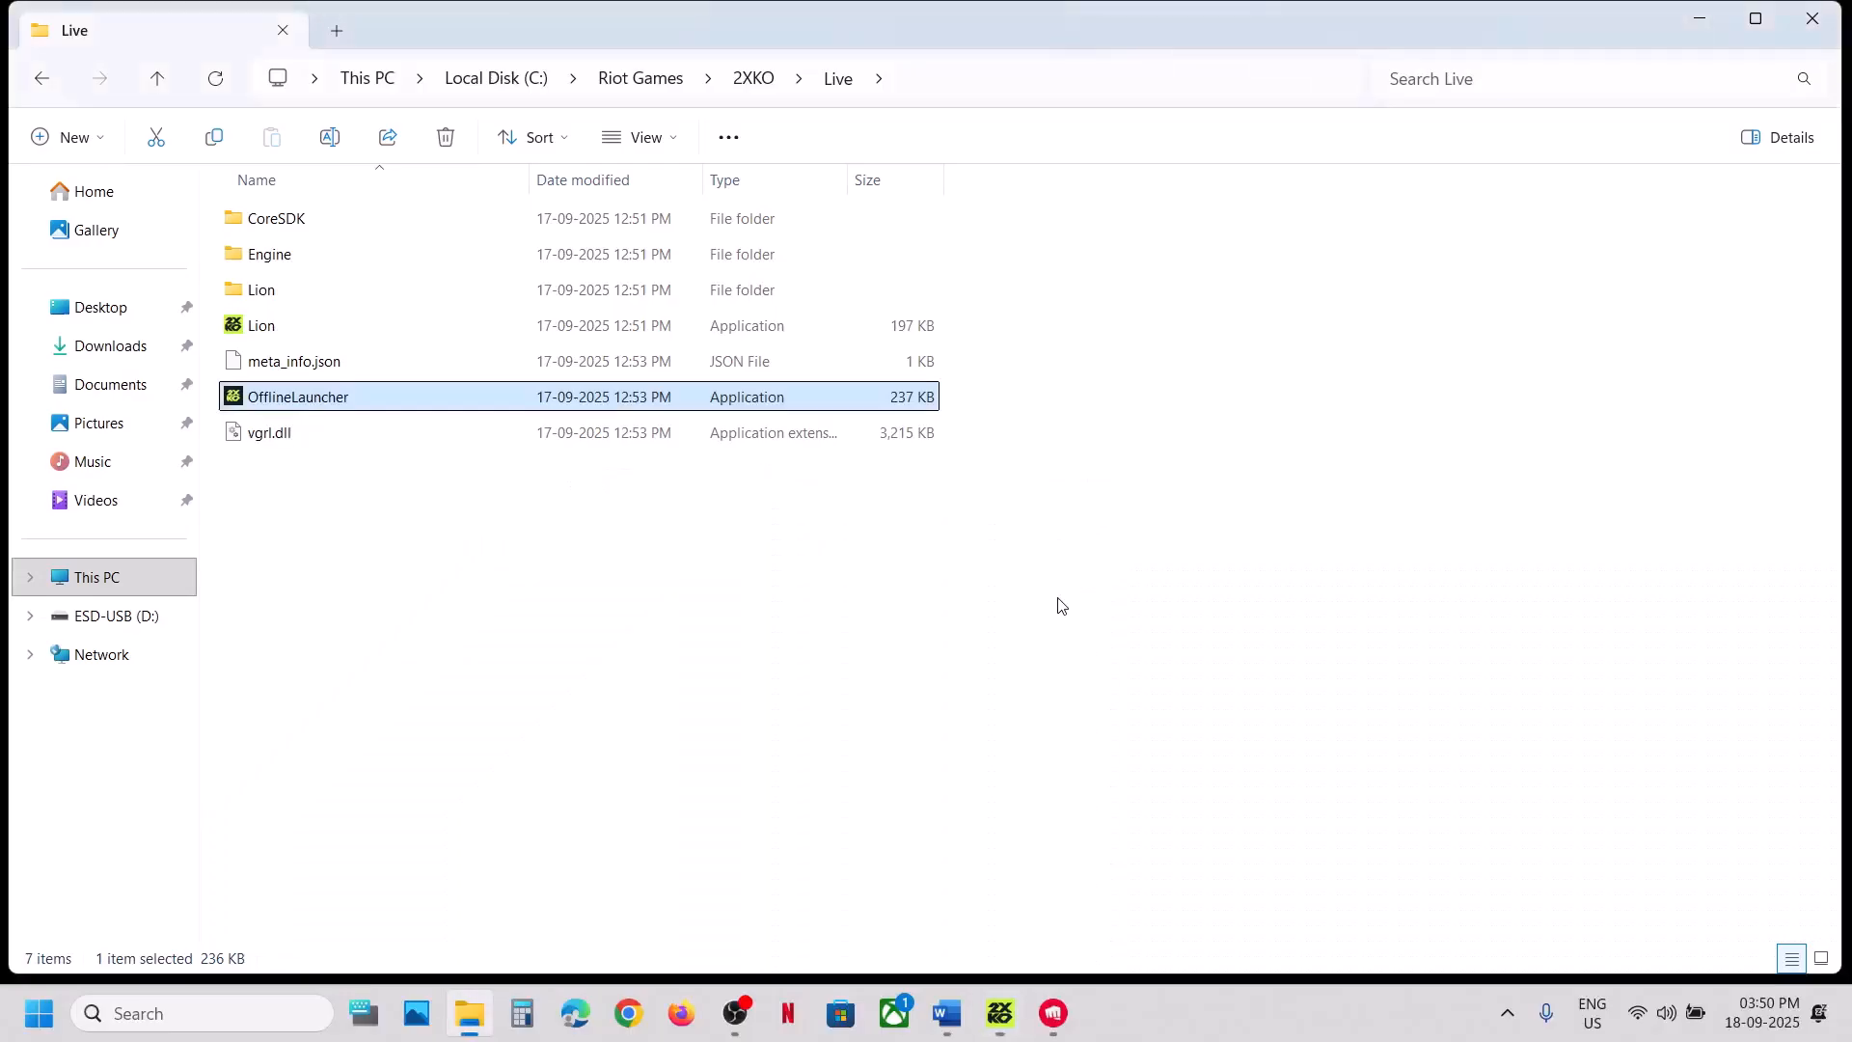
# Launch 2XKO from the Riot Client and switch between its game window and the offline launcher's window
pyautogui.click(1054, 1013)
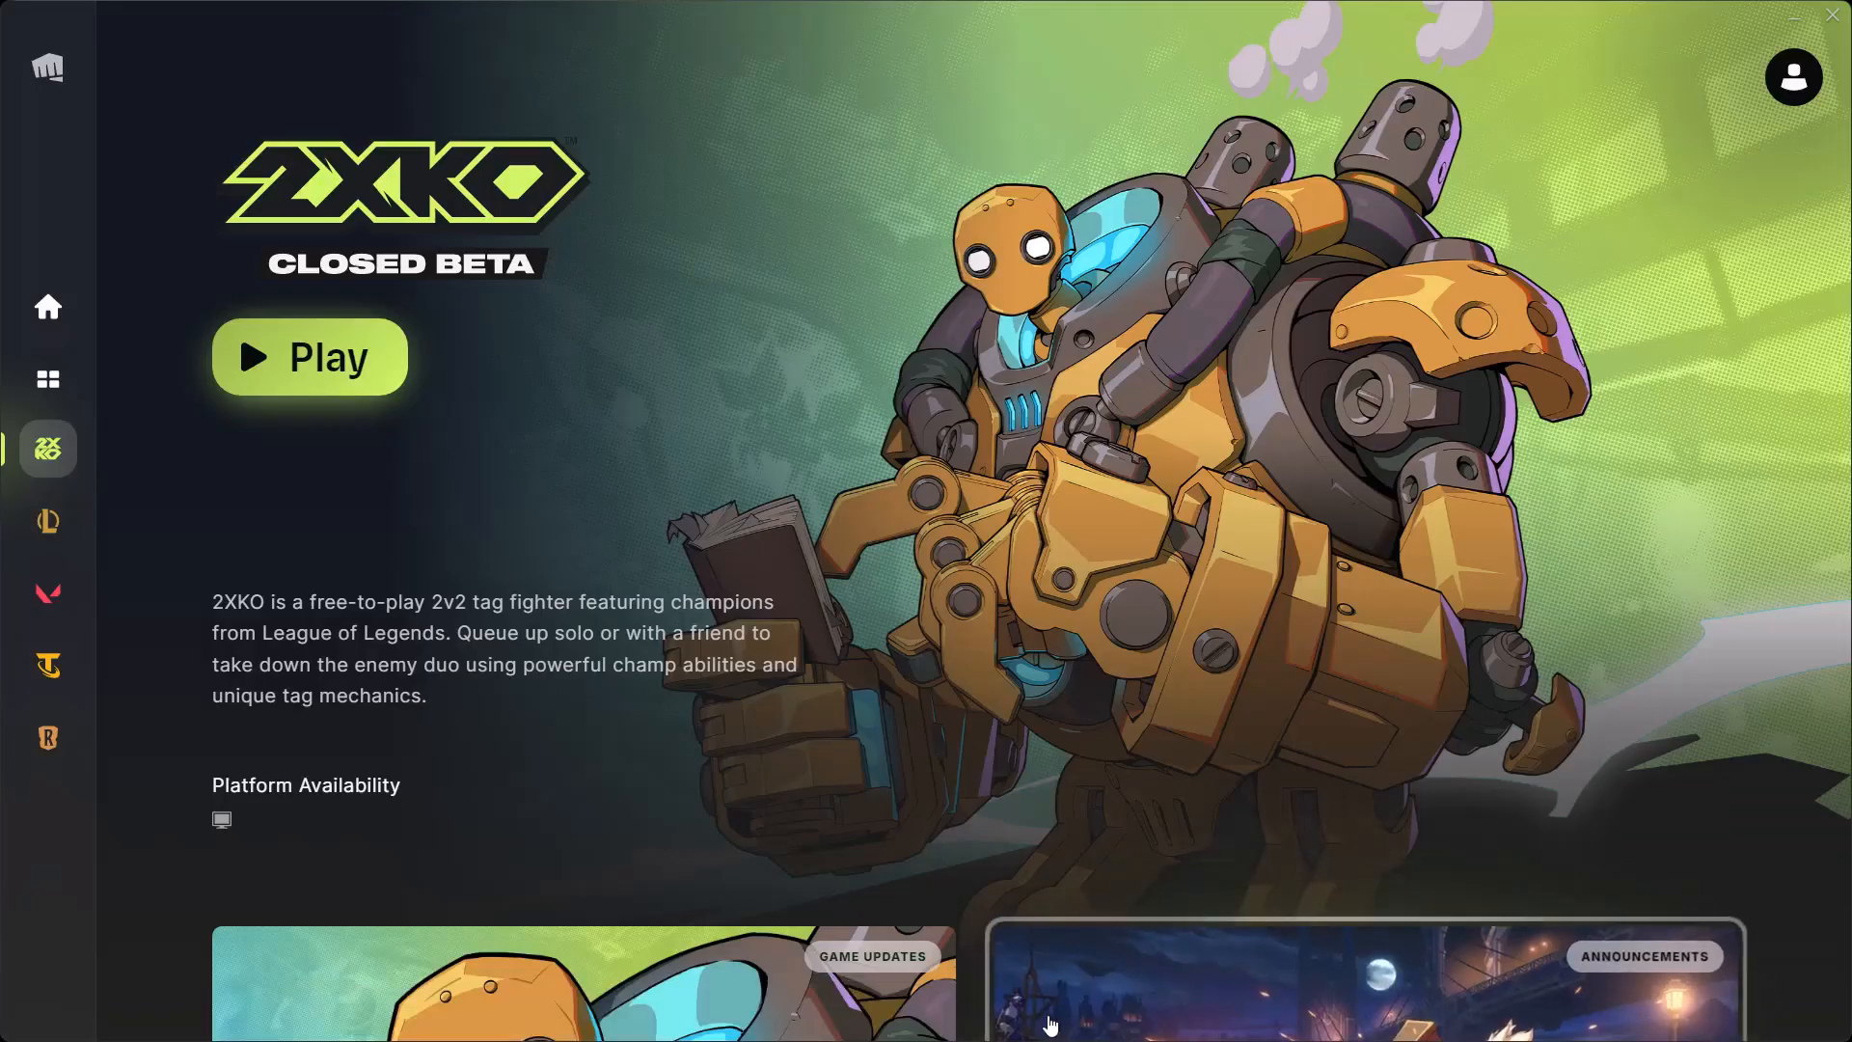
pyautogui.click(333, 358)
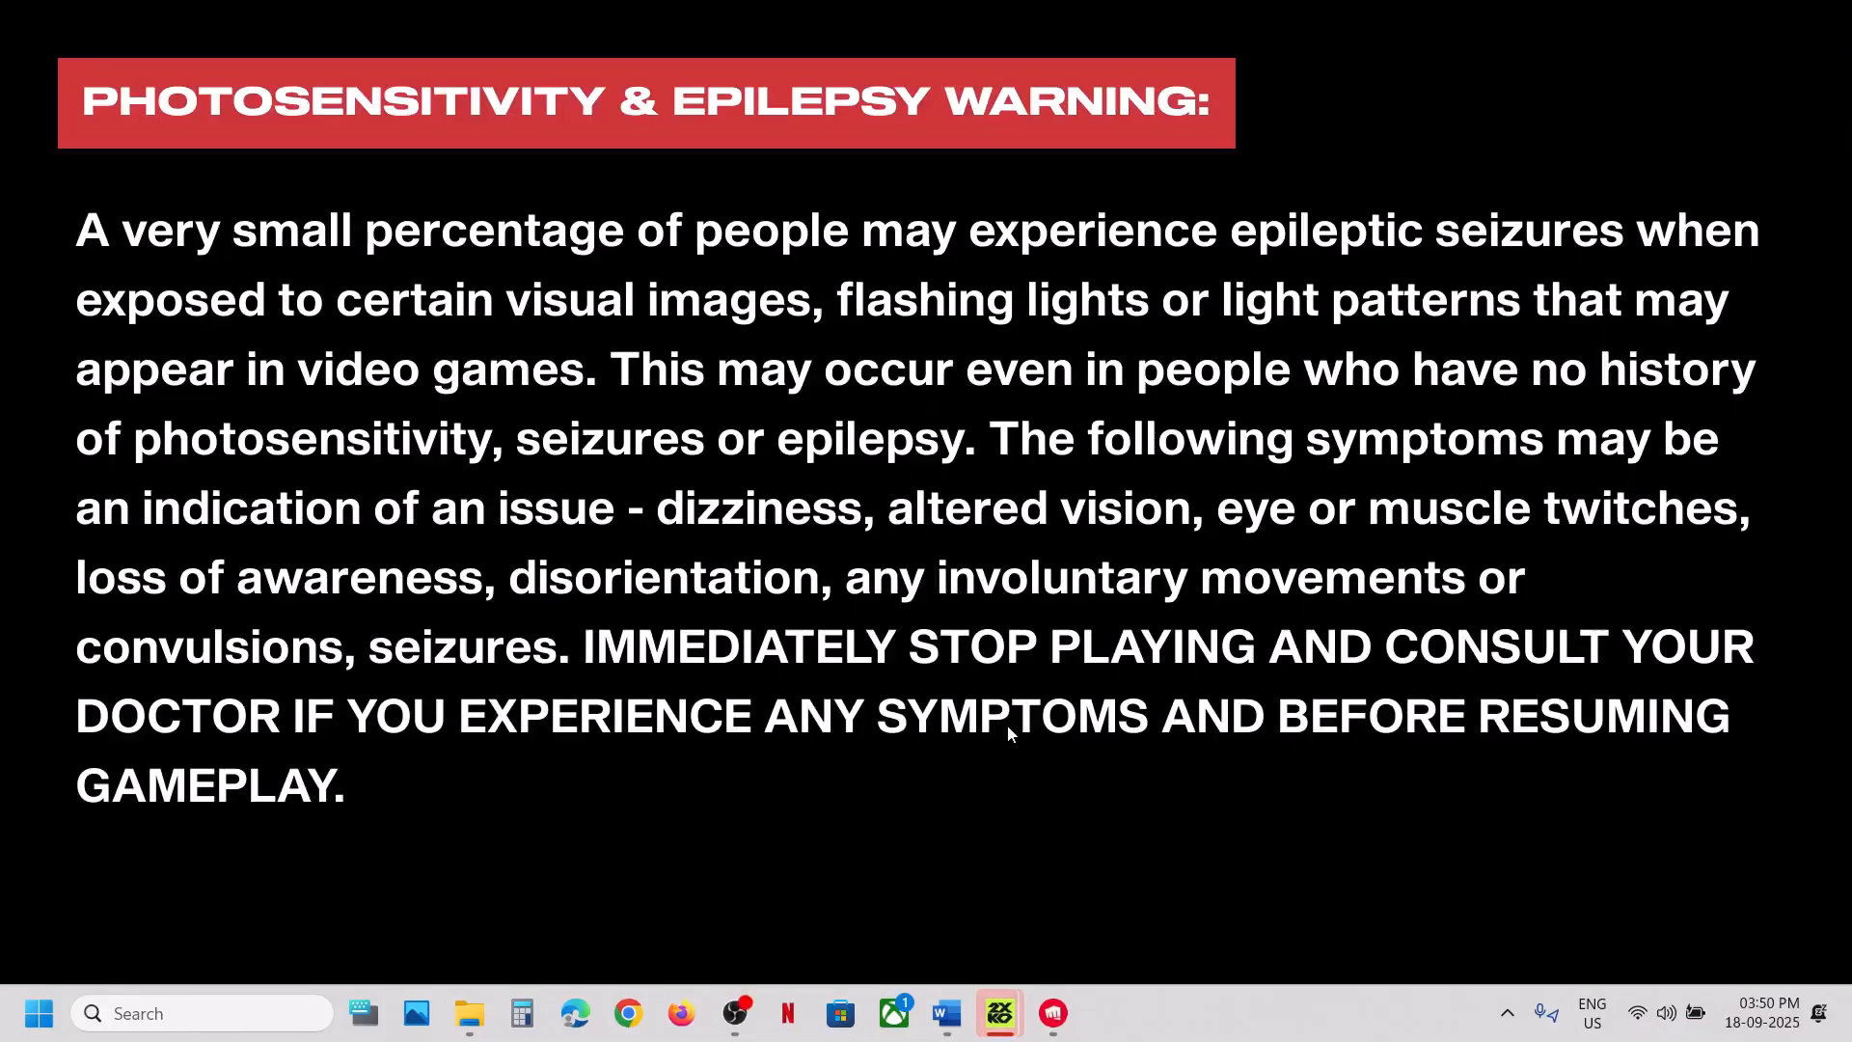
pyautogui.moveTo(1001, 1013)
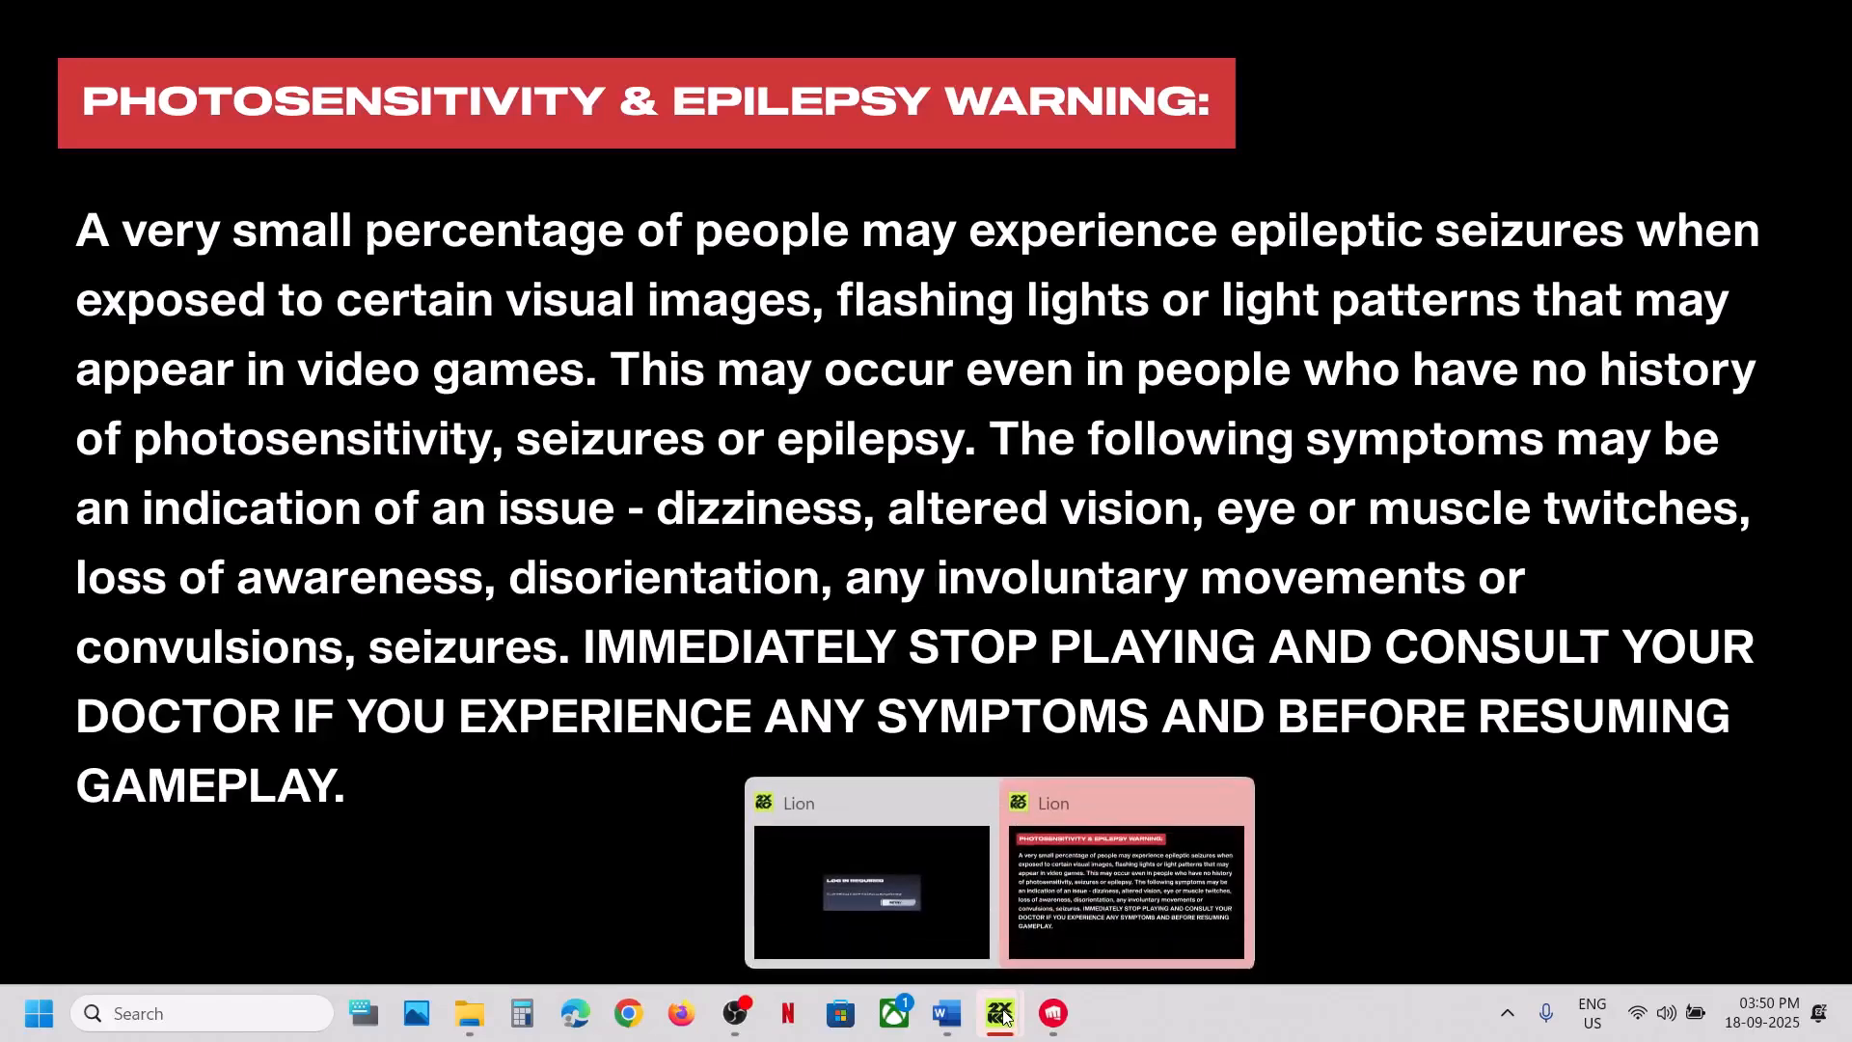
pyautogui.click(925, 911)
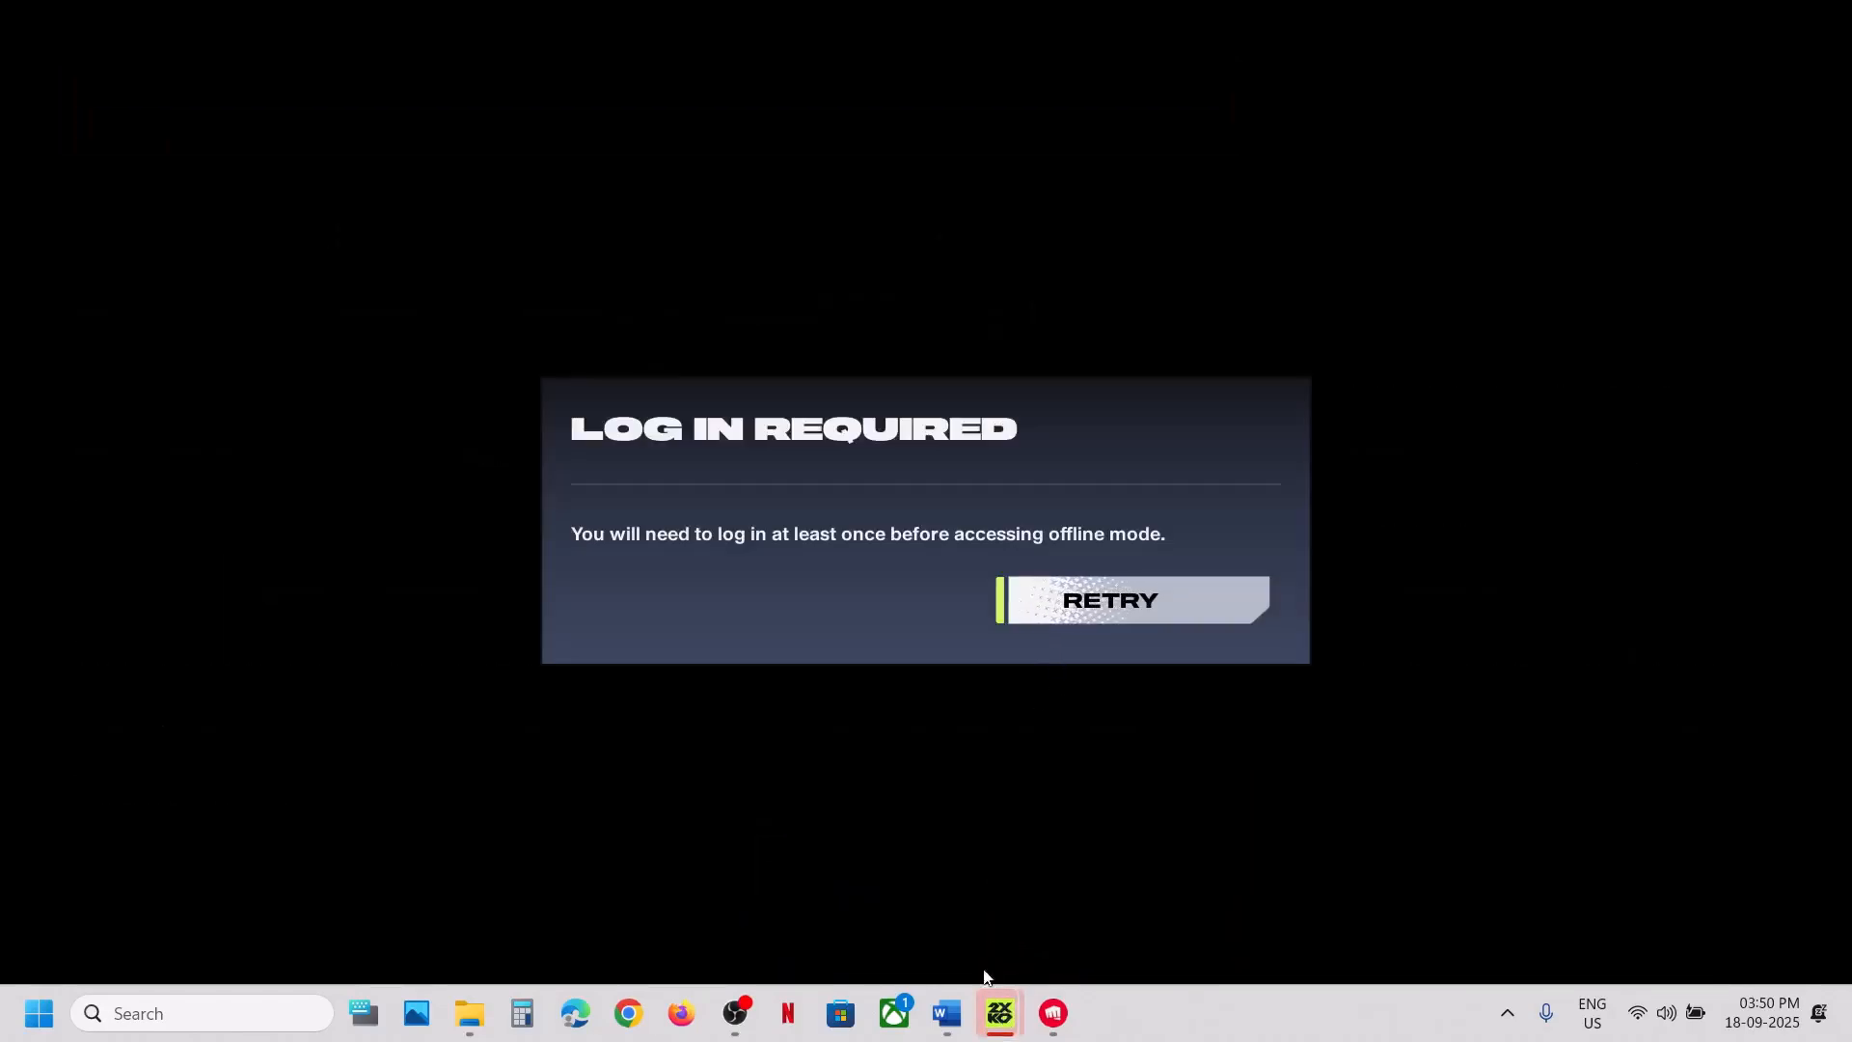
pyautogui.moveTo(994, 1006)
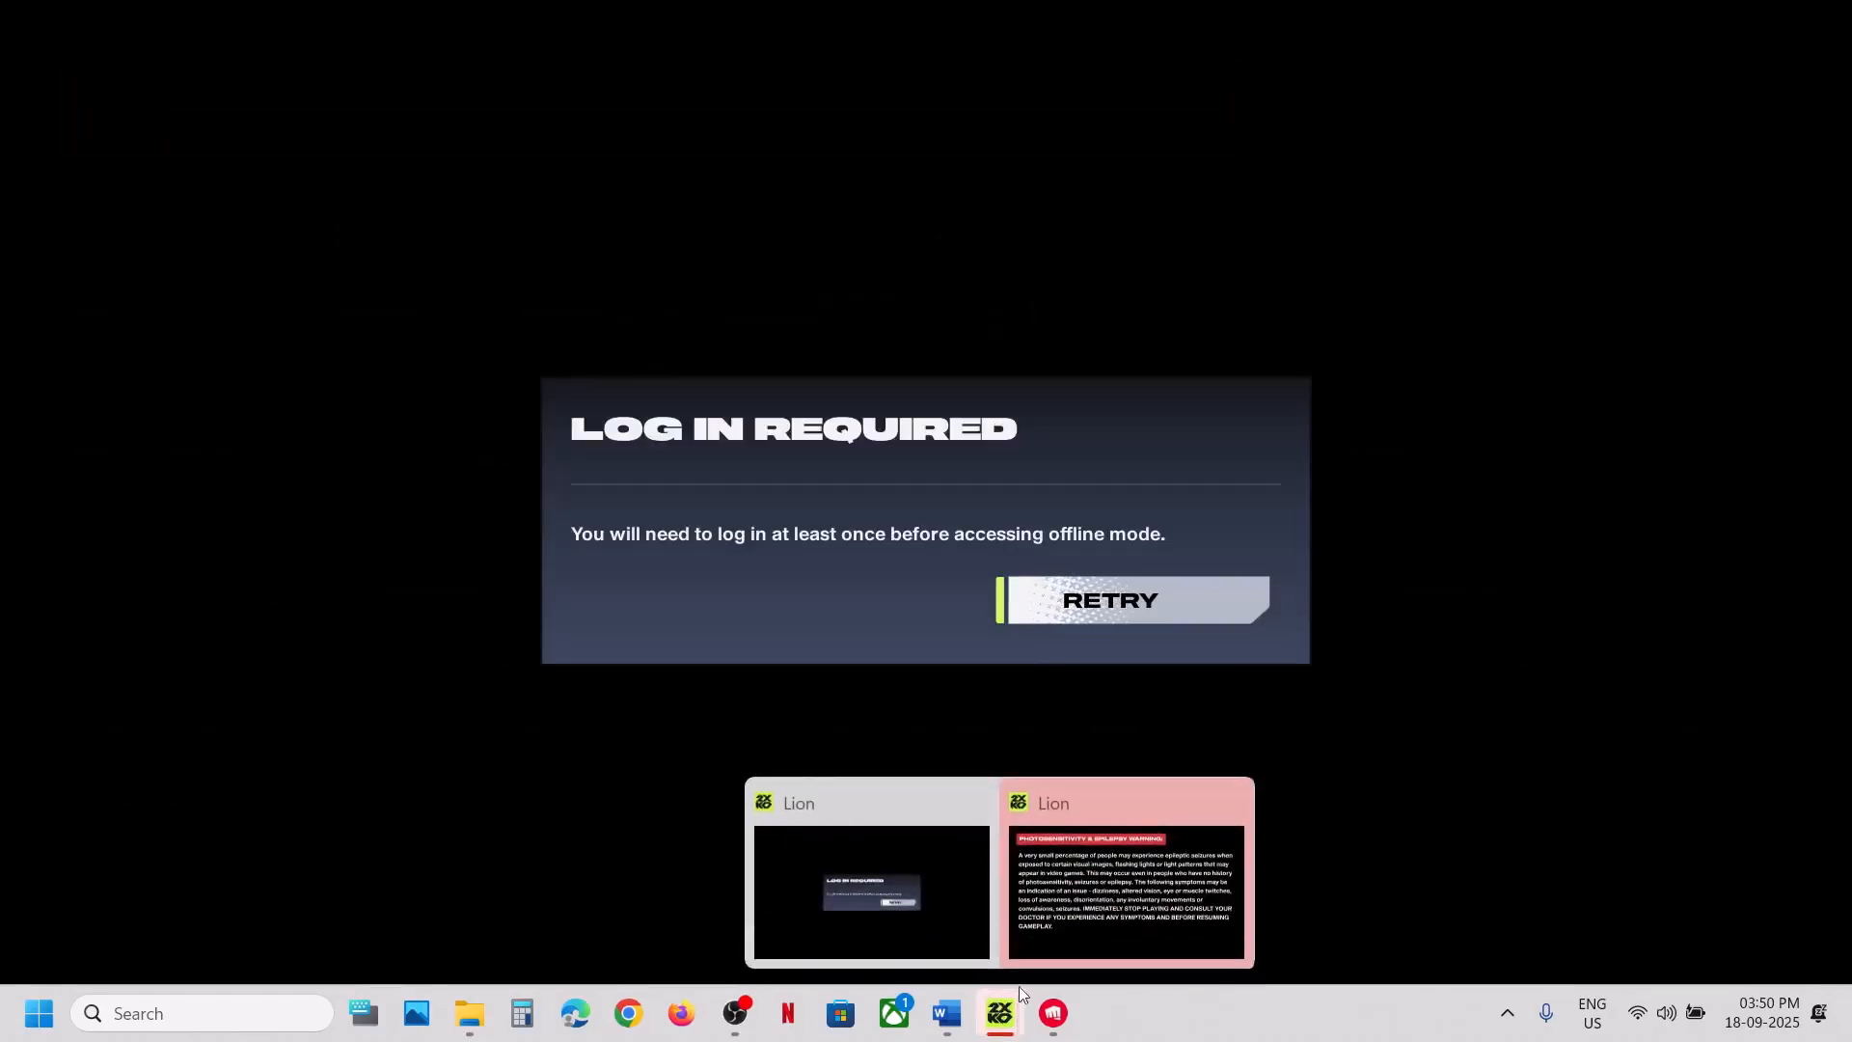
pyautogui.click(1091, 895)
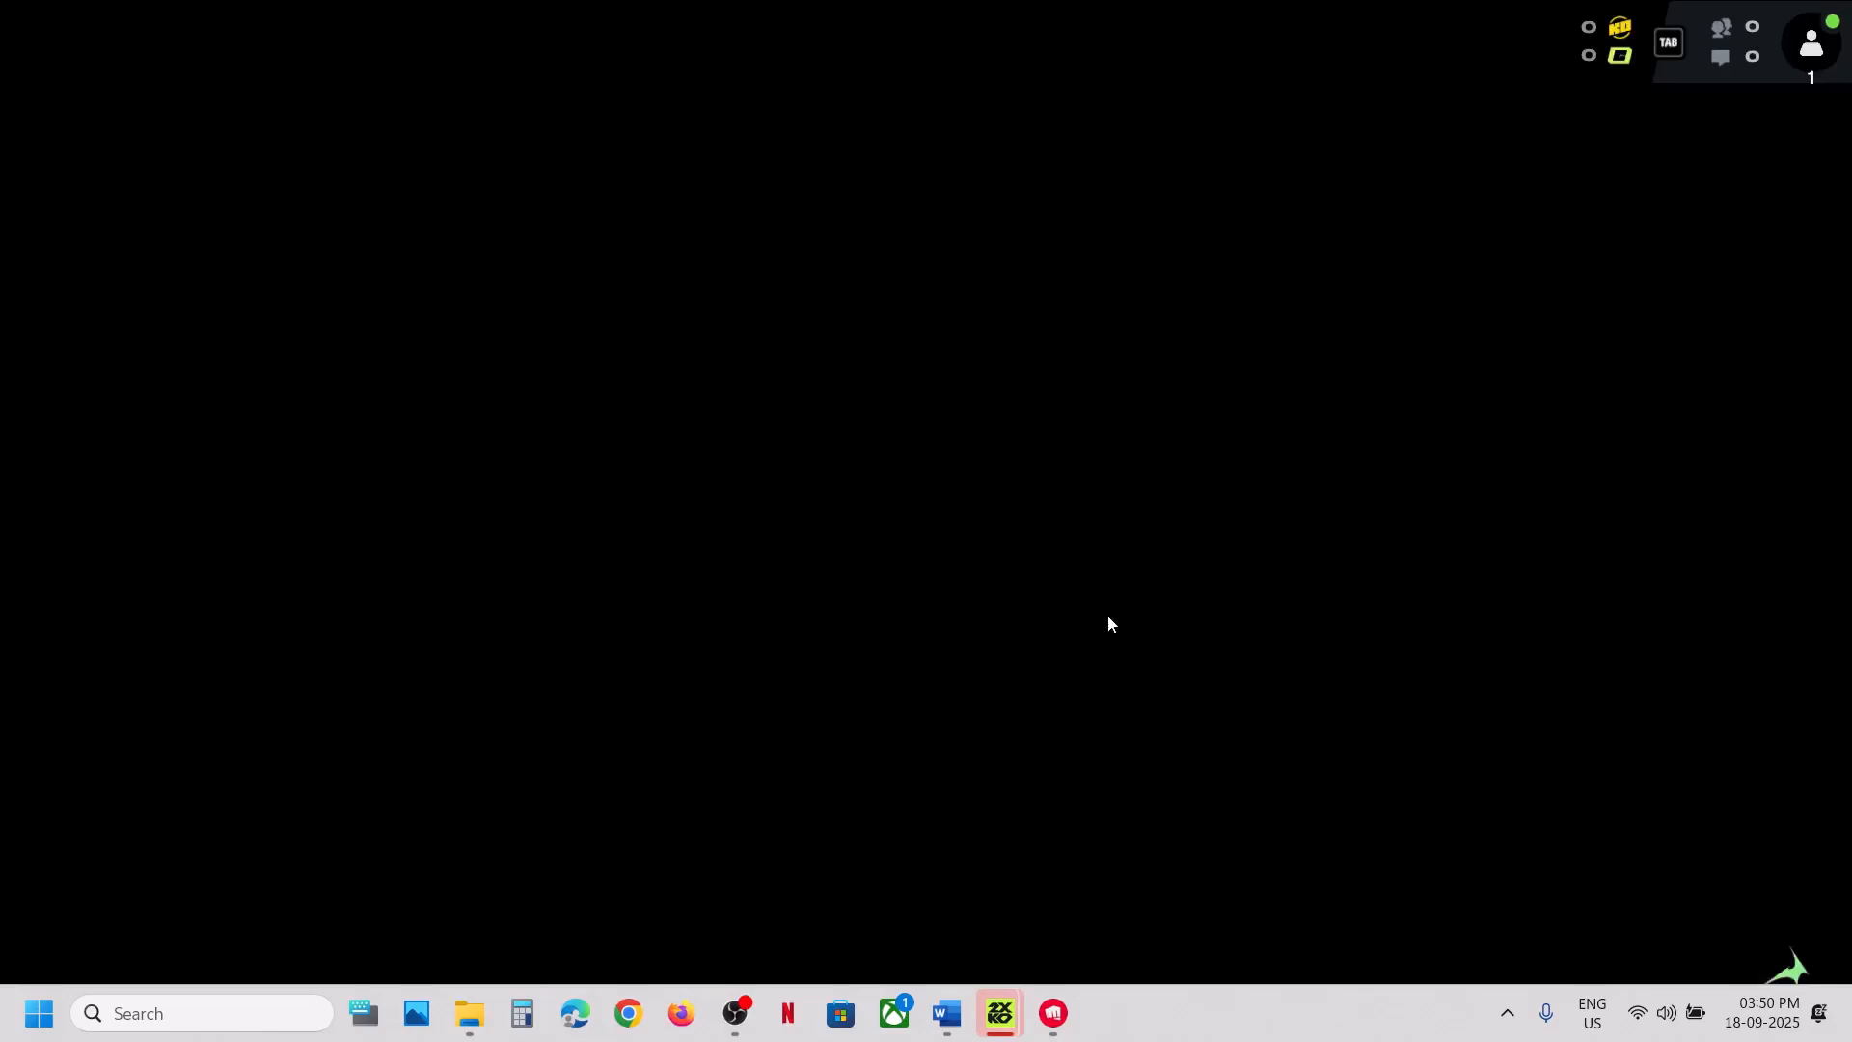
pyautogui.moveTo(1000, 1011)
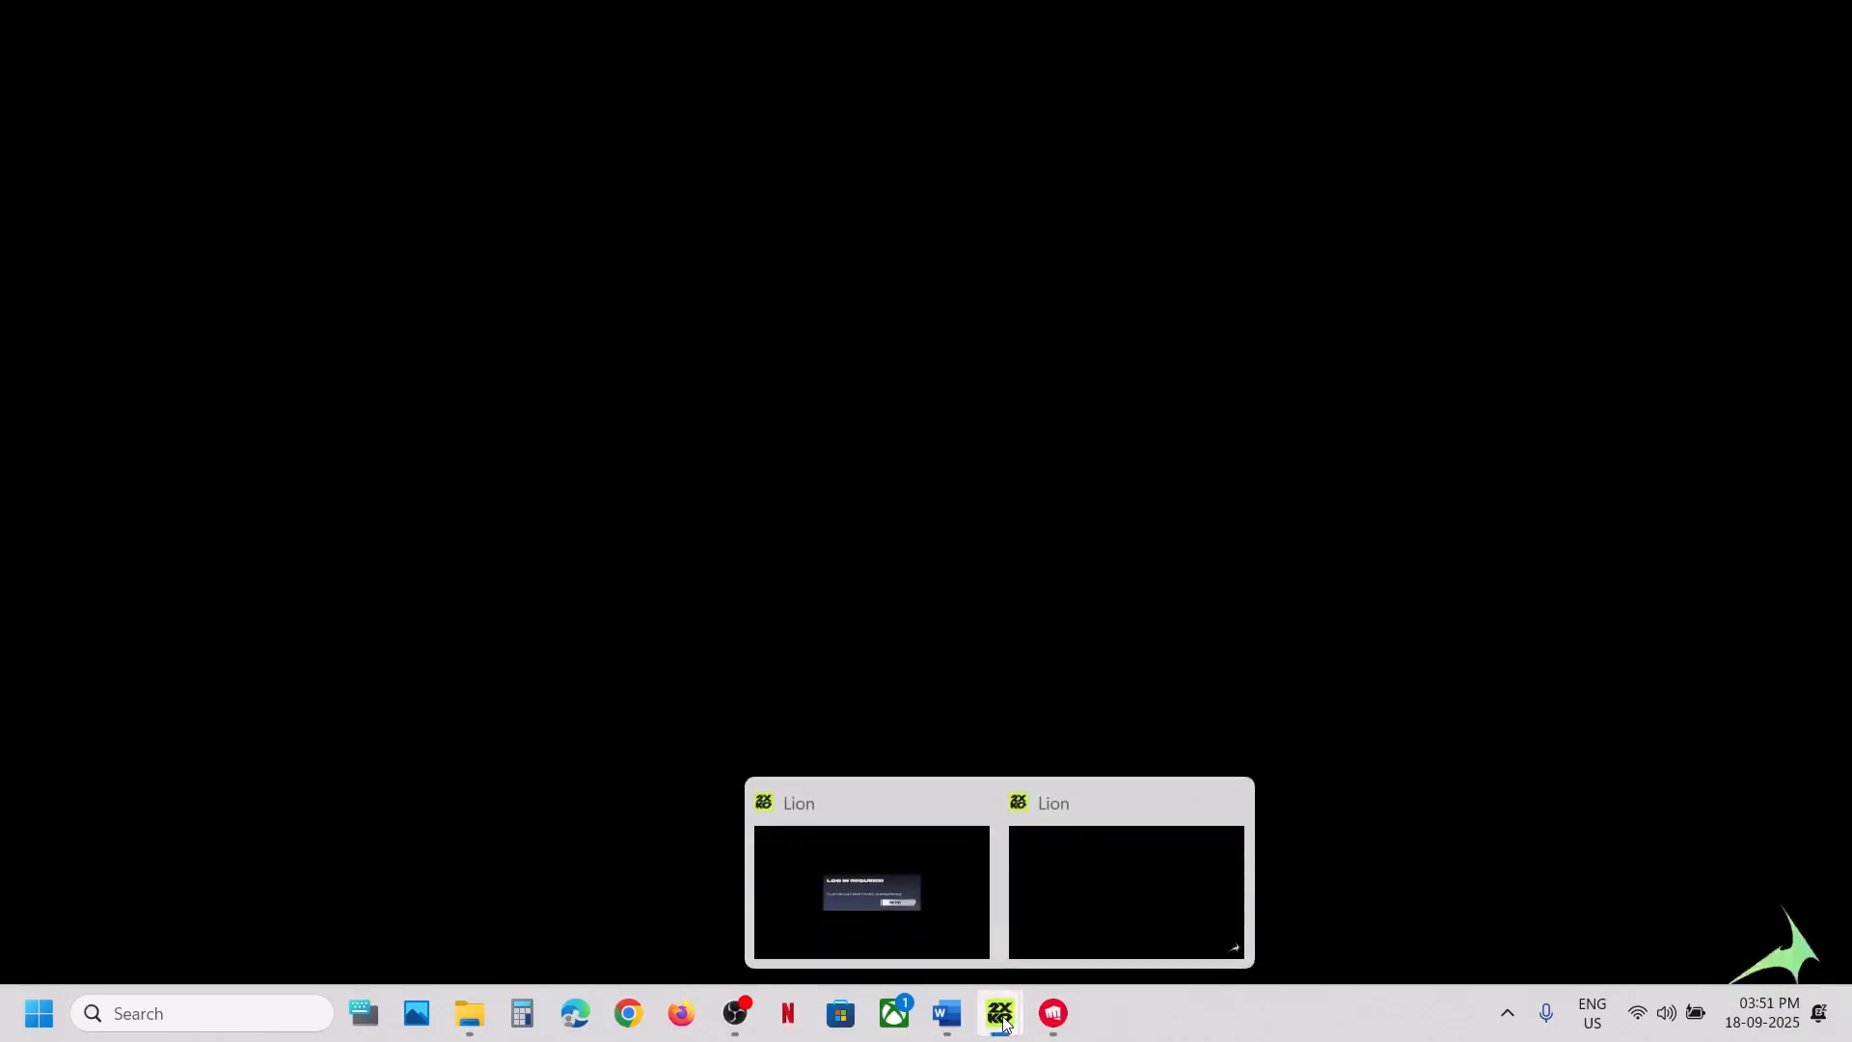
pyautogui.click(929, 918)
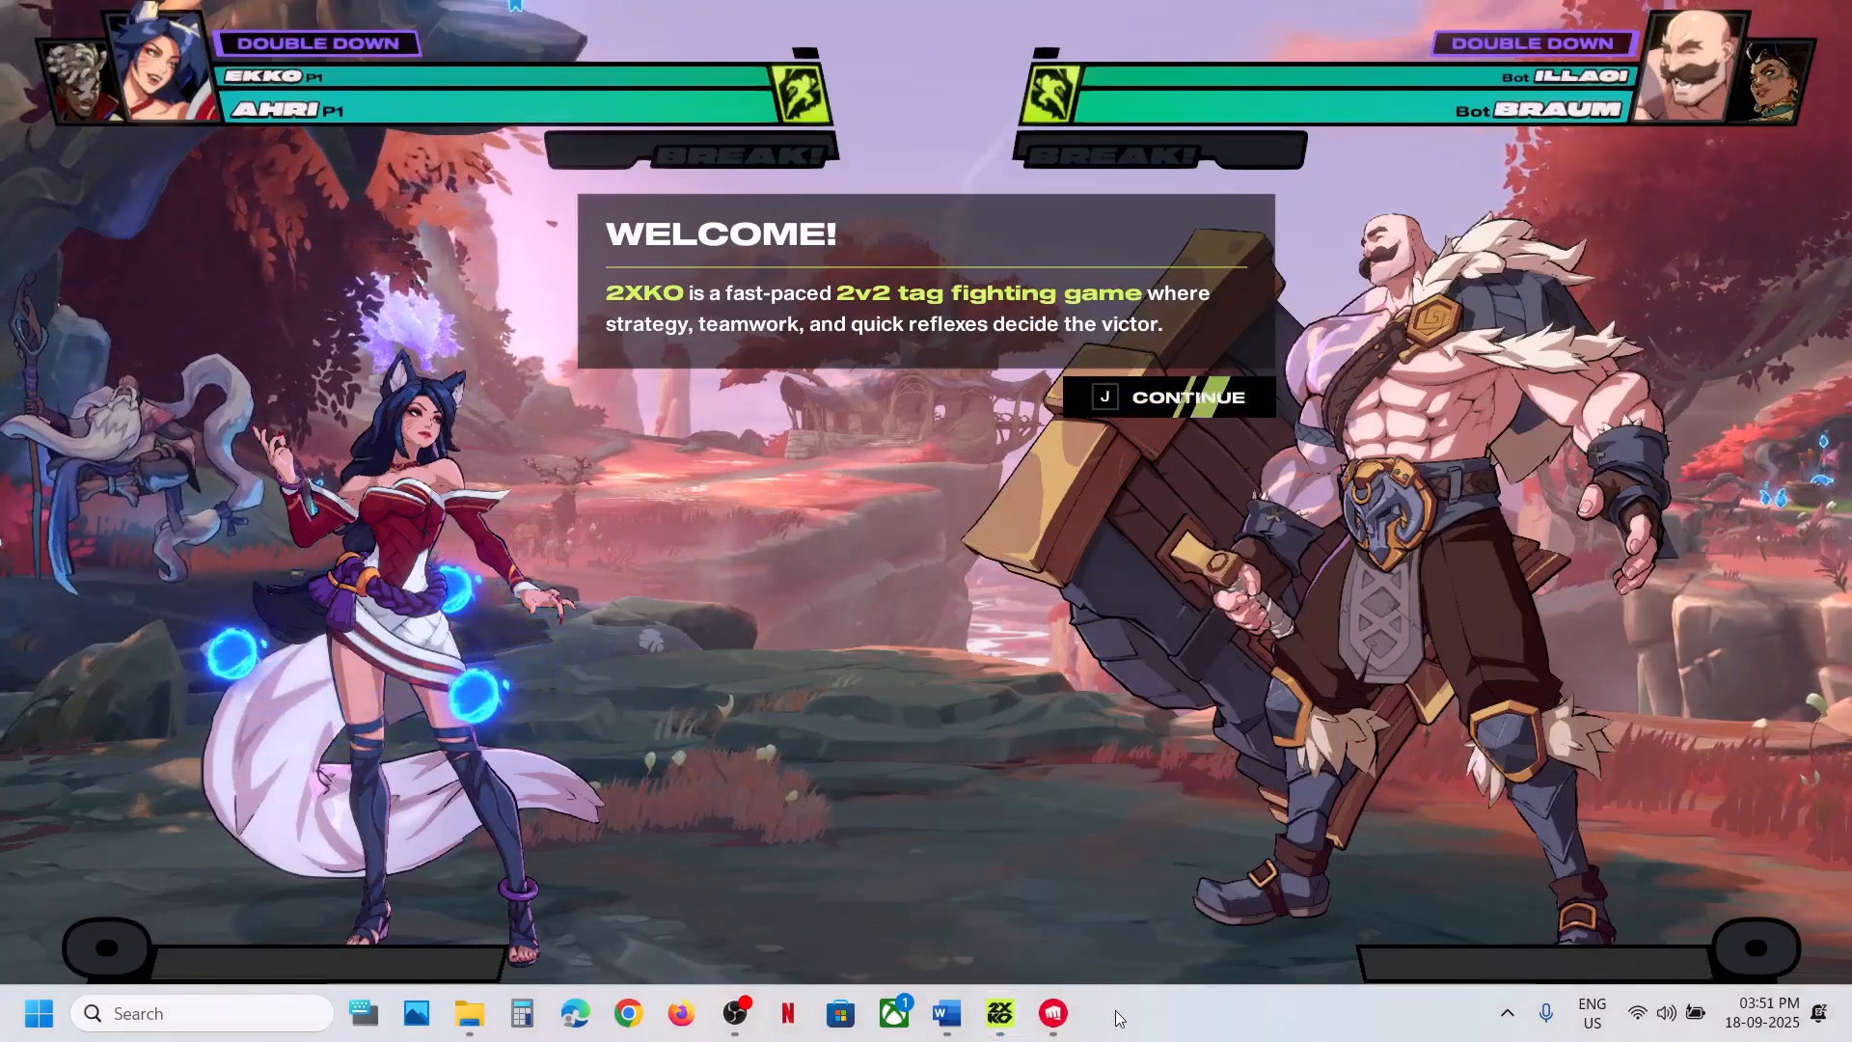
# Cancel the Windows shutdown dialog, close the 2XKO game, and return to the Word guide
pyautogui.hotkey('alt', 'F4')
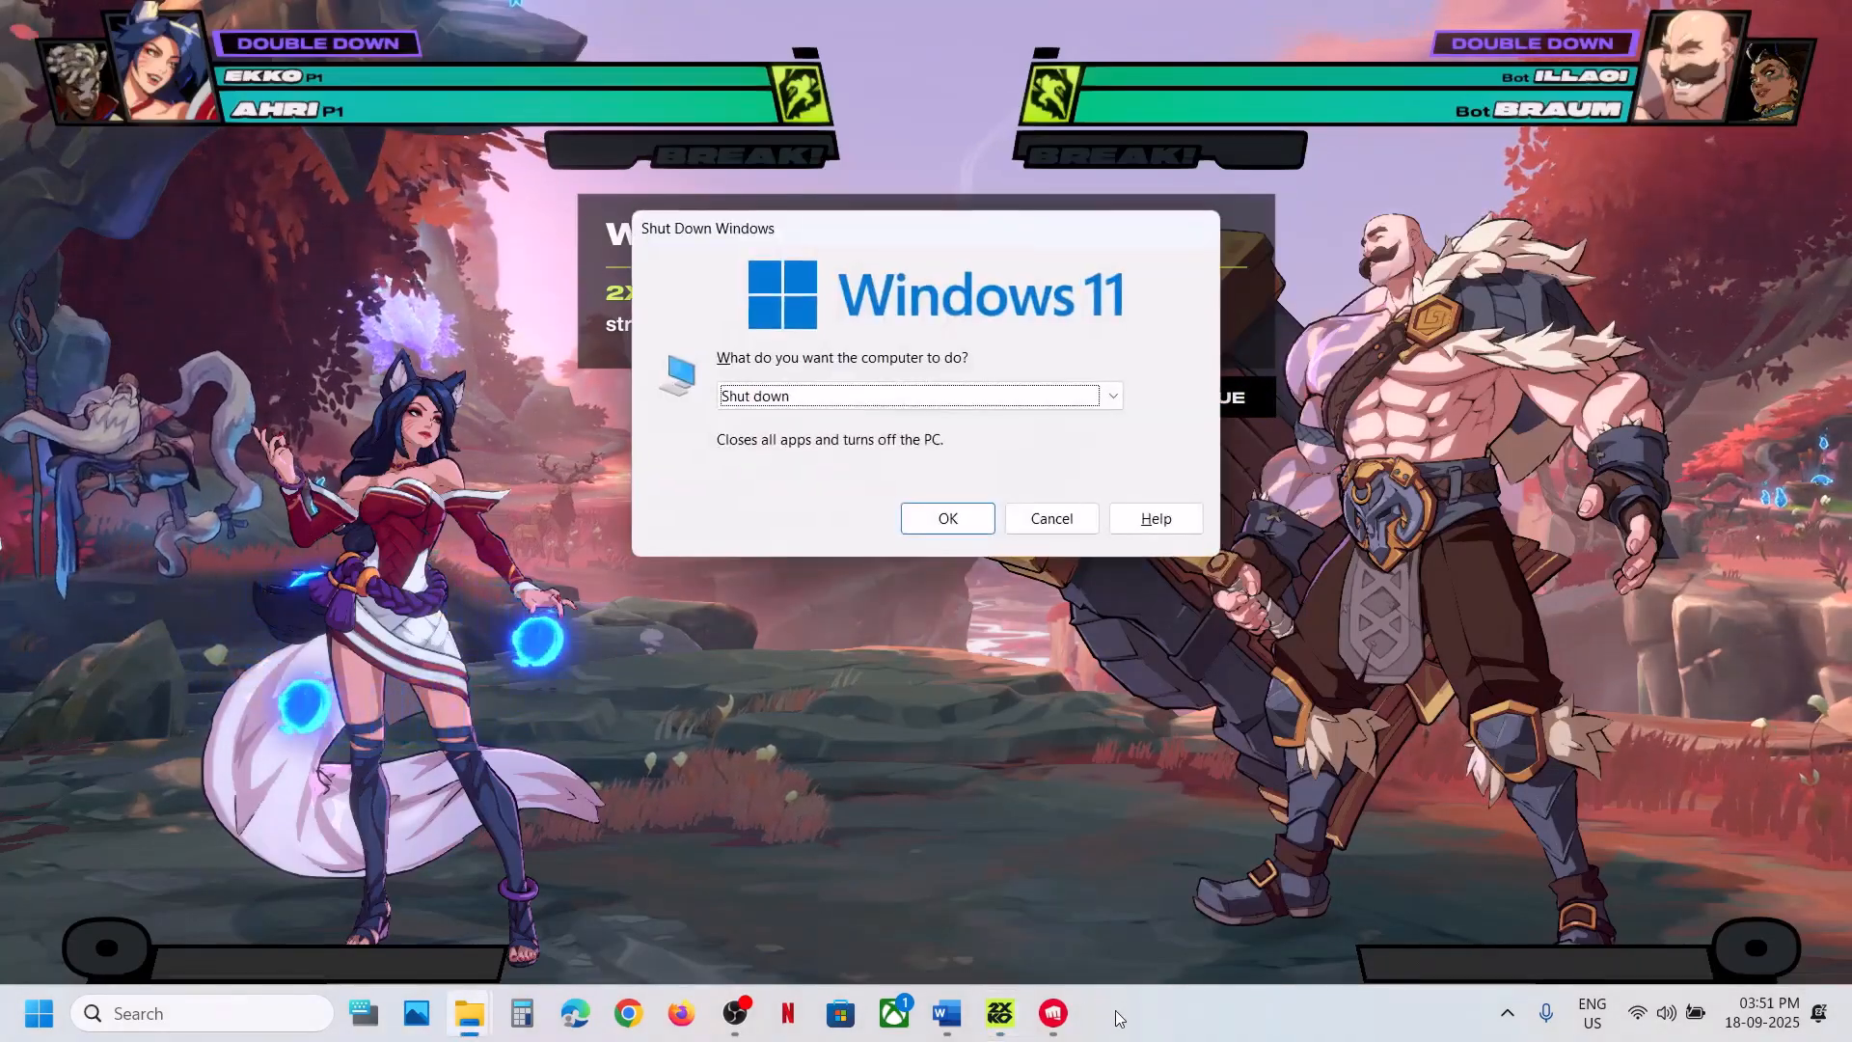
pyautogui.click(1049, 518)
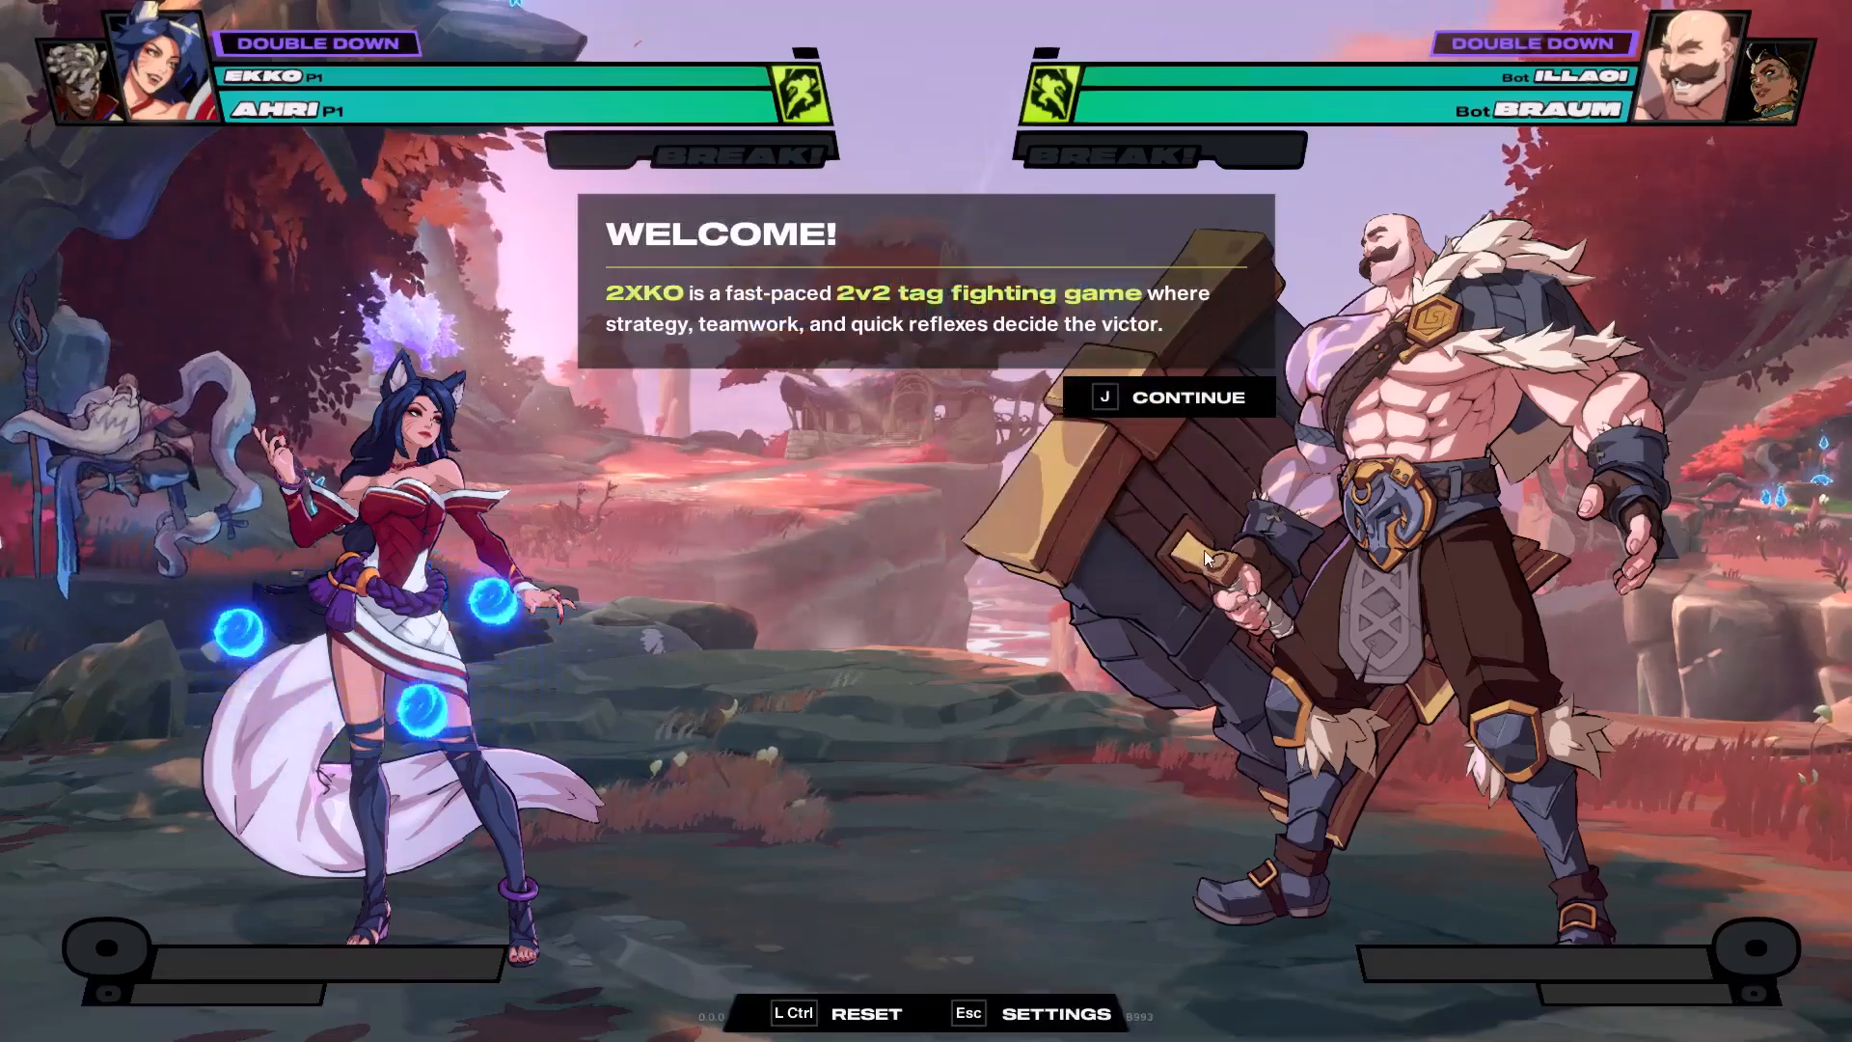
pyautogui.hotkey('alt', 'F4')
pyautogui.click(947, 1013)
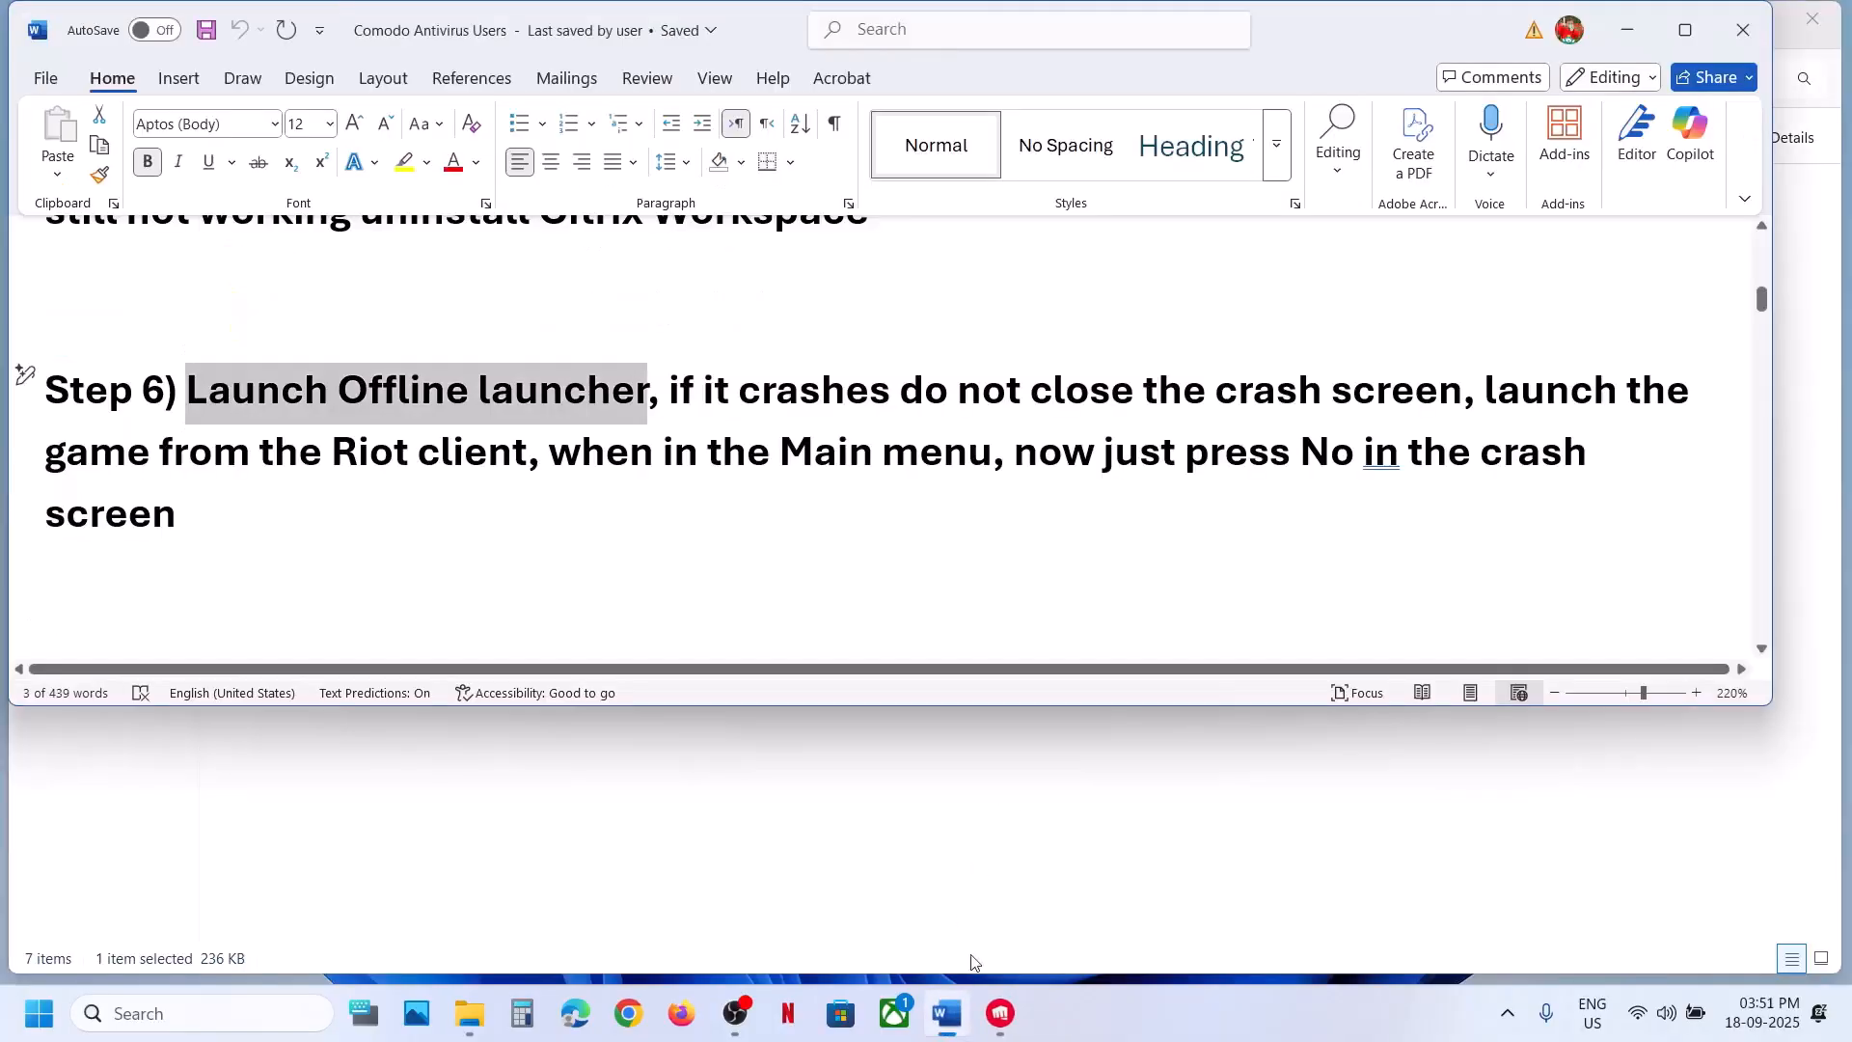
# Highlight "Disable Windows real time protection" and the instruction to re-enable it in Step 7 of the guide
pyautogui.scroll(-3, 649, 575)
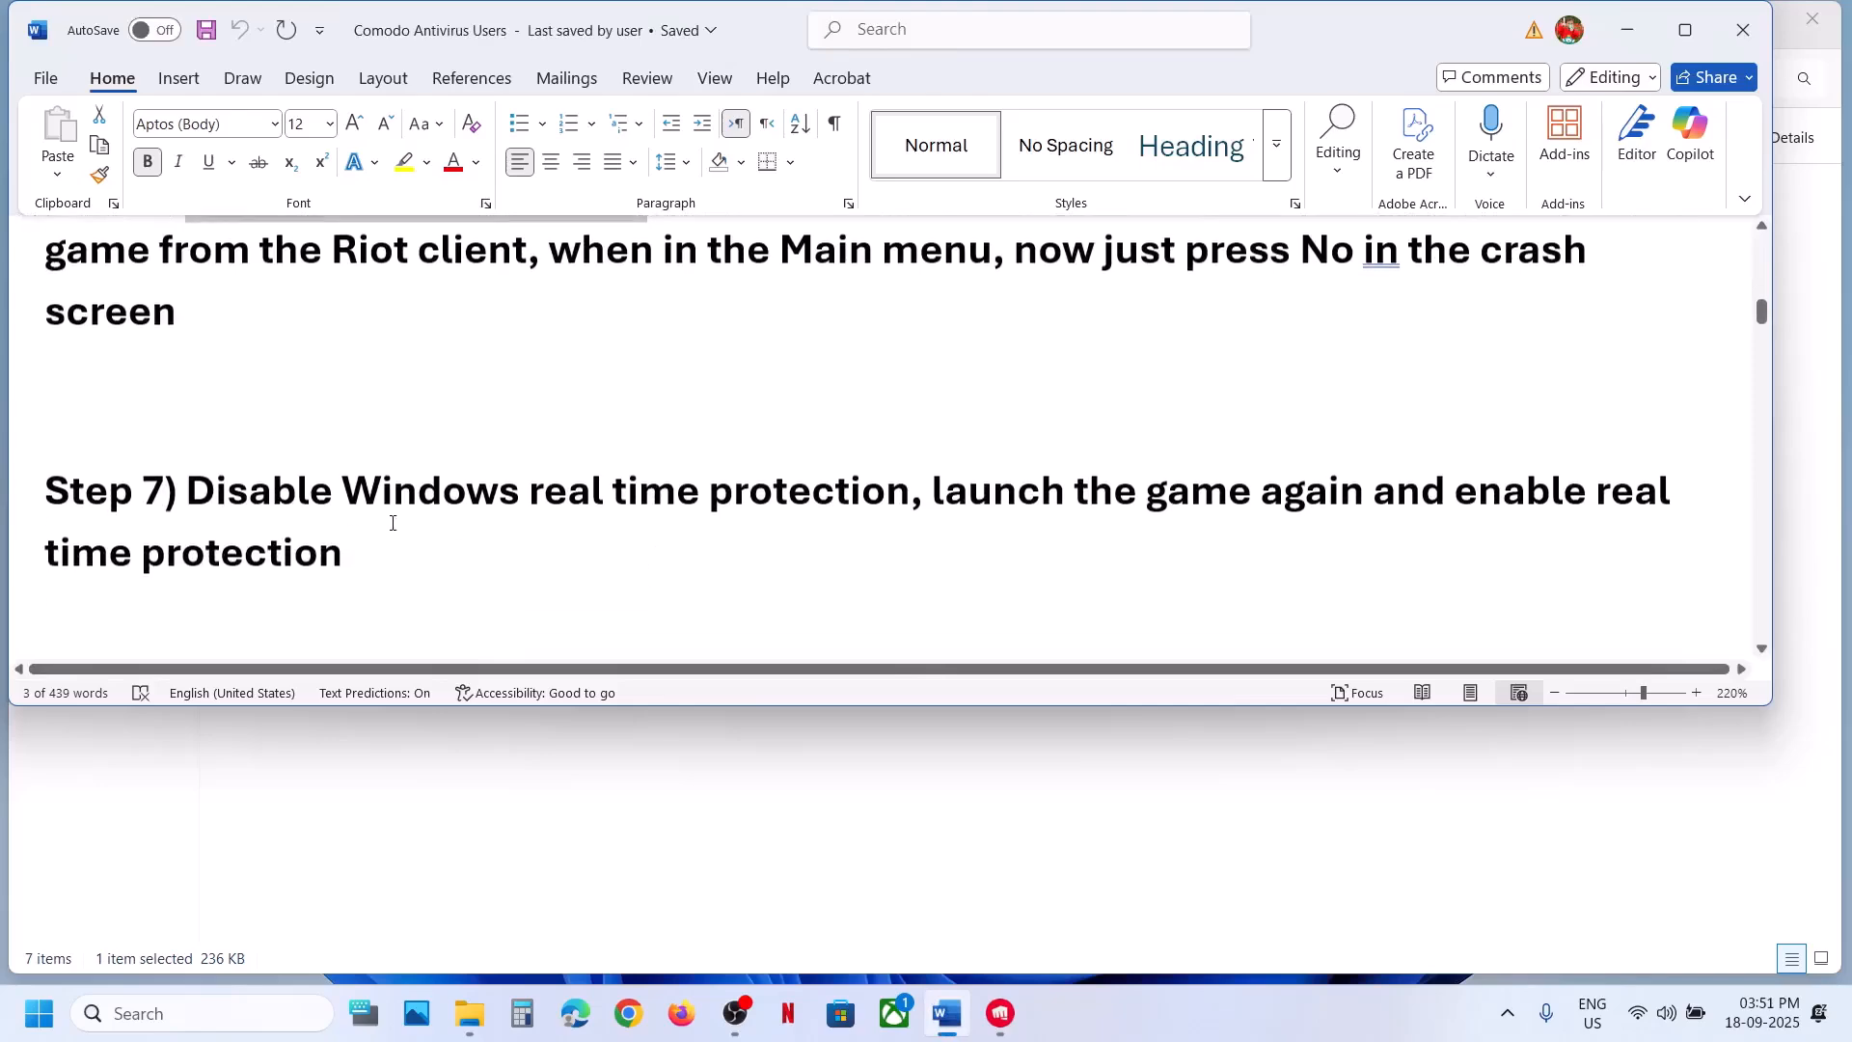
pyautogui.moveTo(187, 487); pyautogui.dragTo(734, 481)
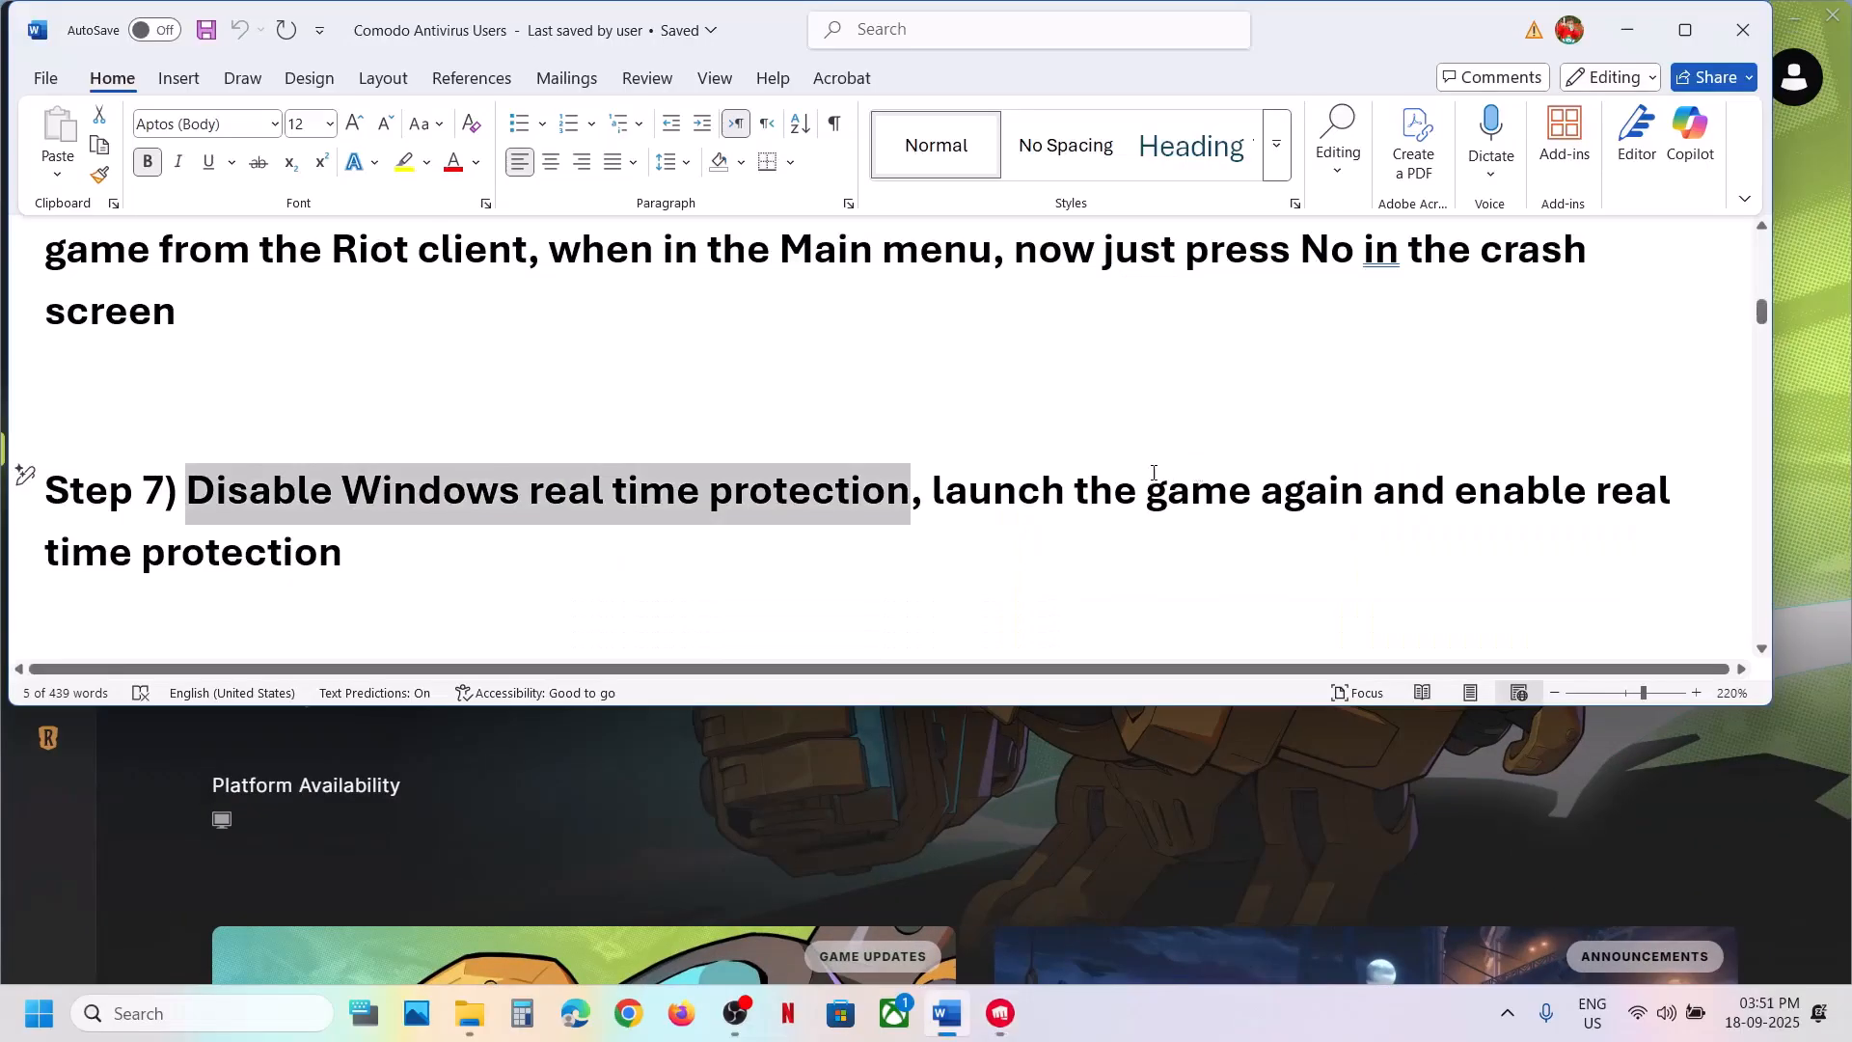
pyautogui.moveTo(1077, 497); pyautogui.dragTo(501, 567)
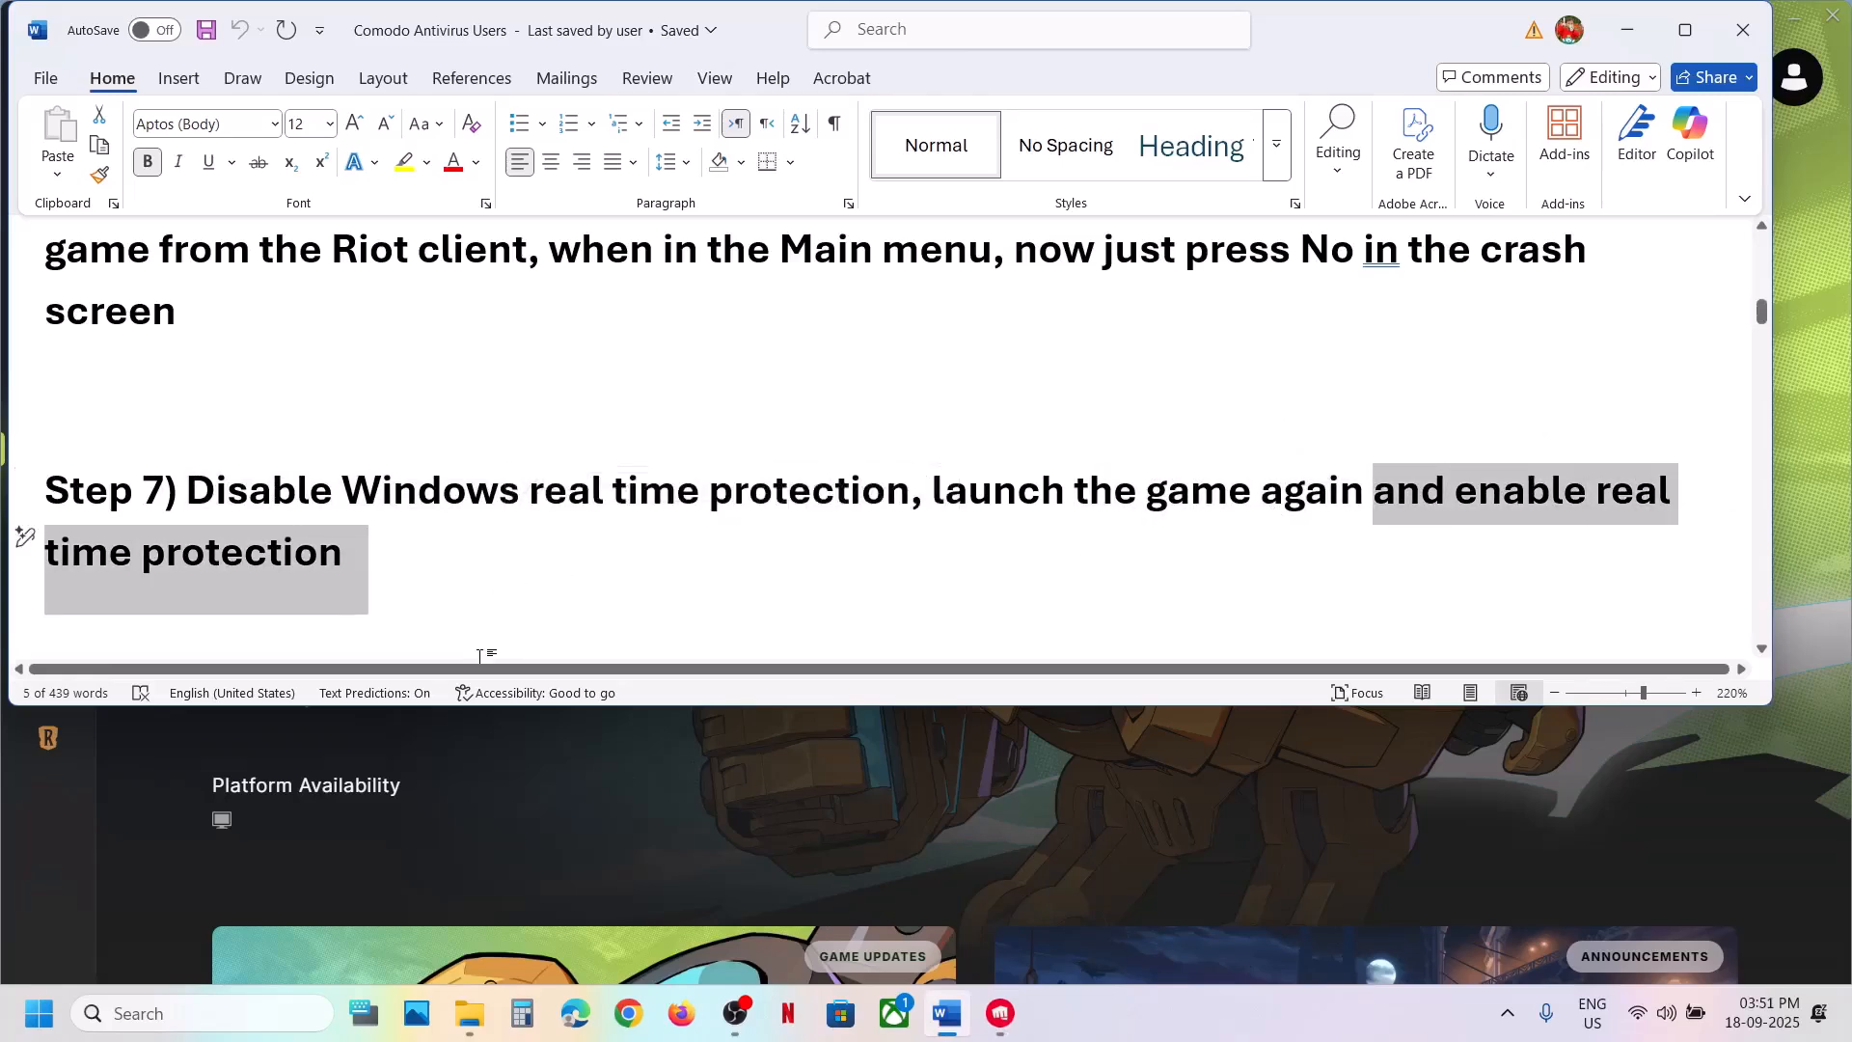
# Turn off Real-time protection in the Virus & threat protection settings of Windows Security and approve the change
pyautogui.press('super+i')
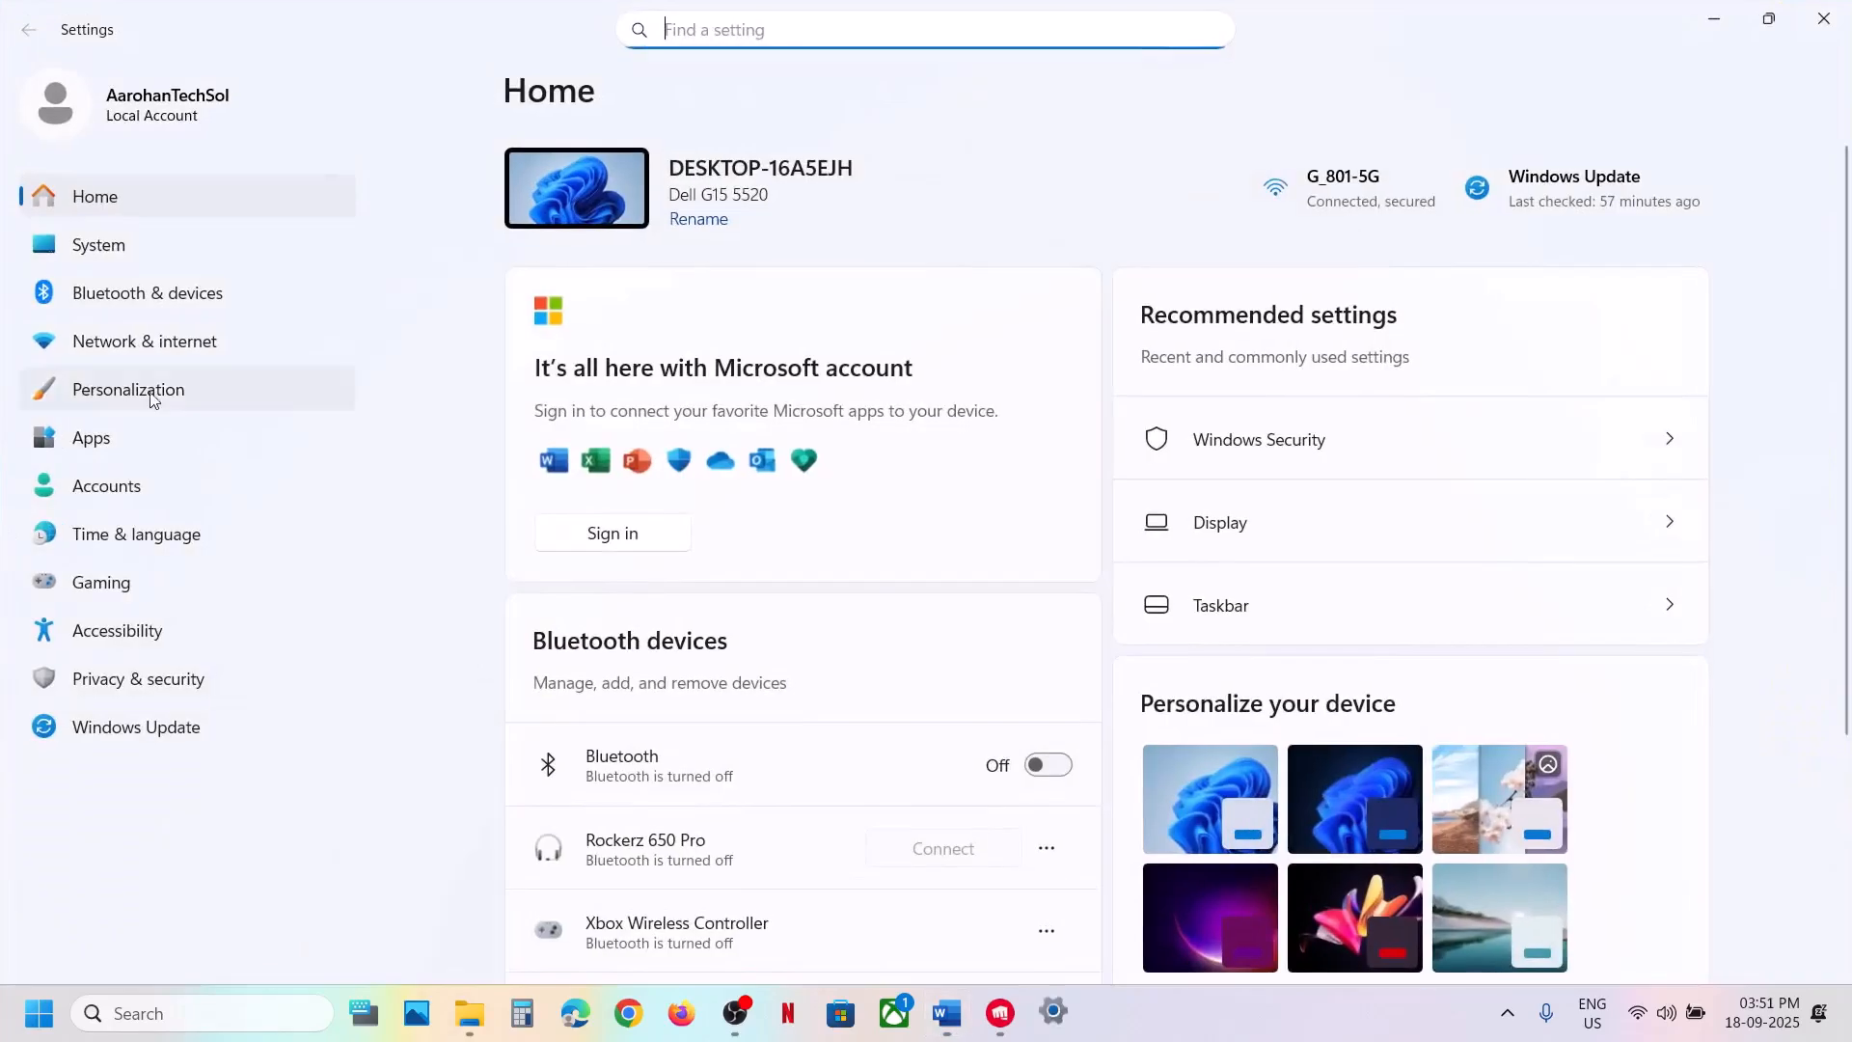
pyautogui.click(121, 676)
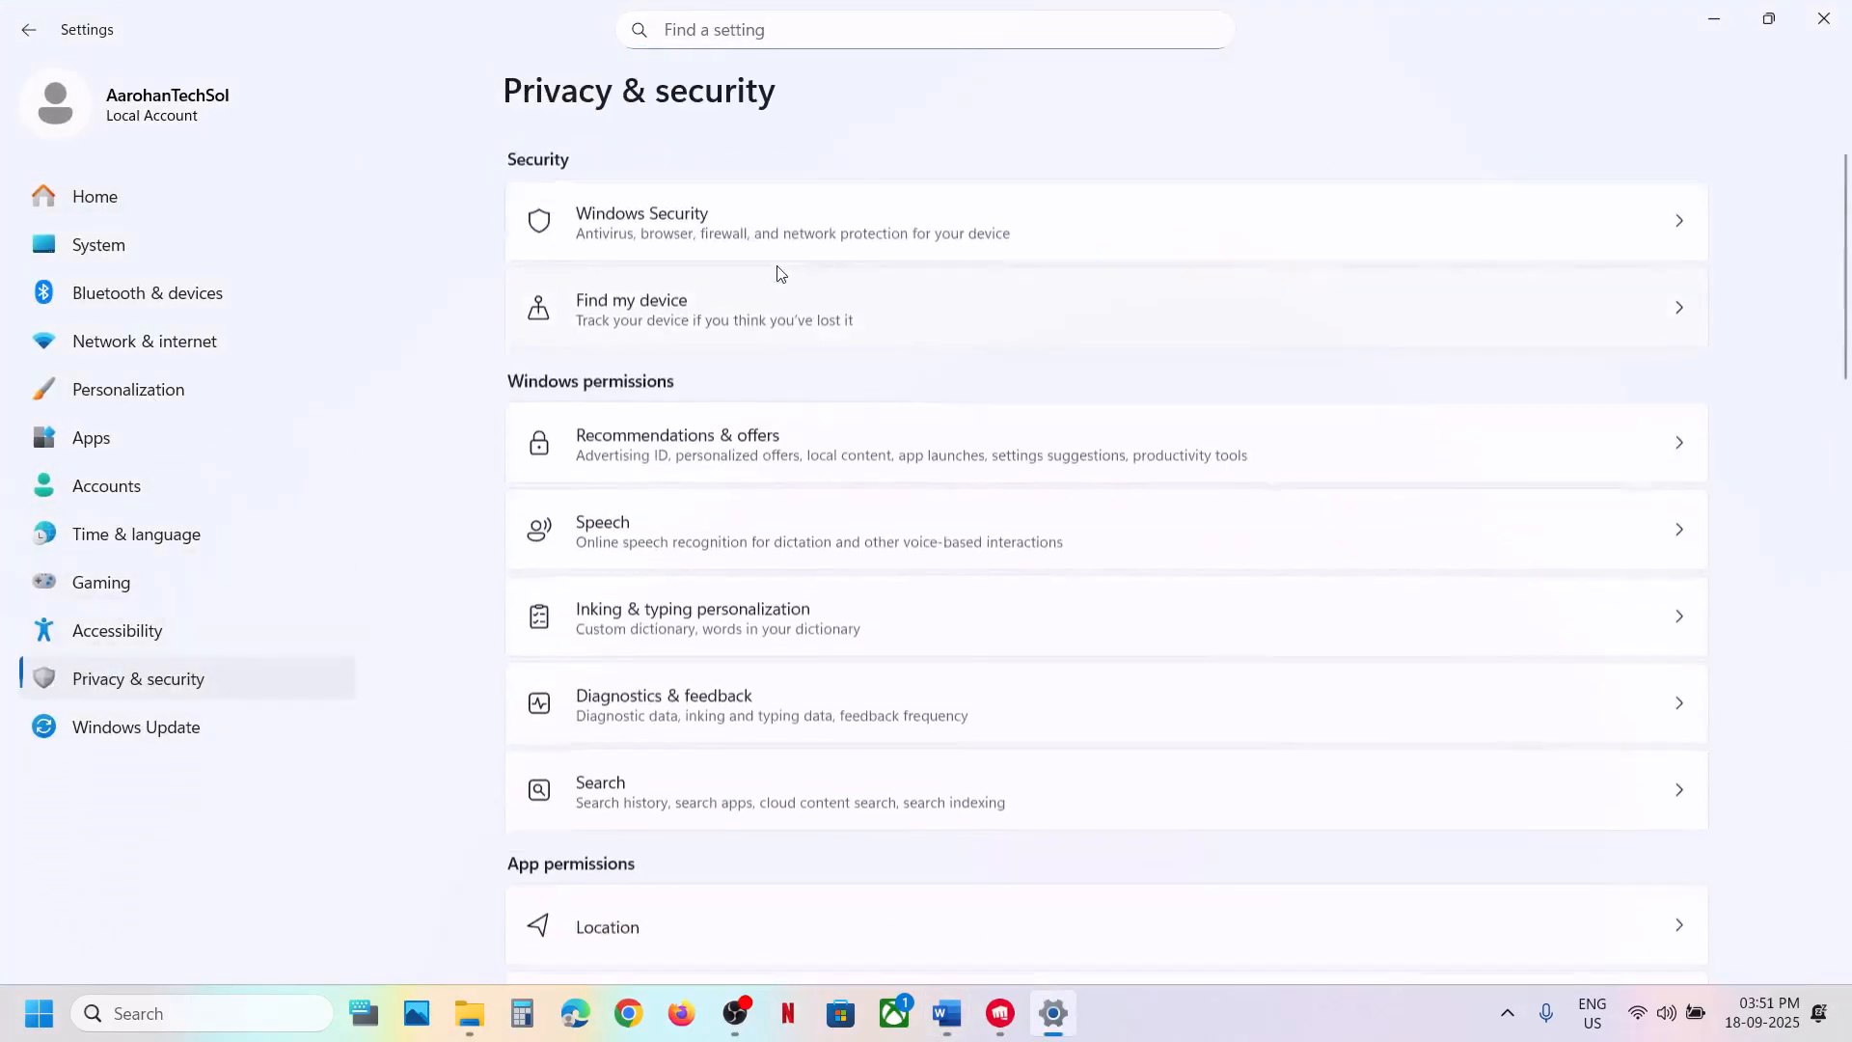
pyautogui.click(695, 249)
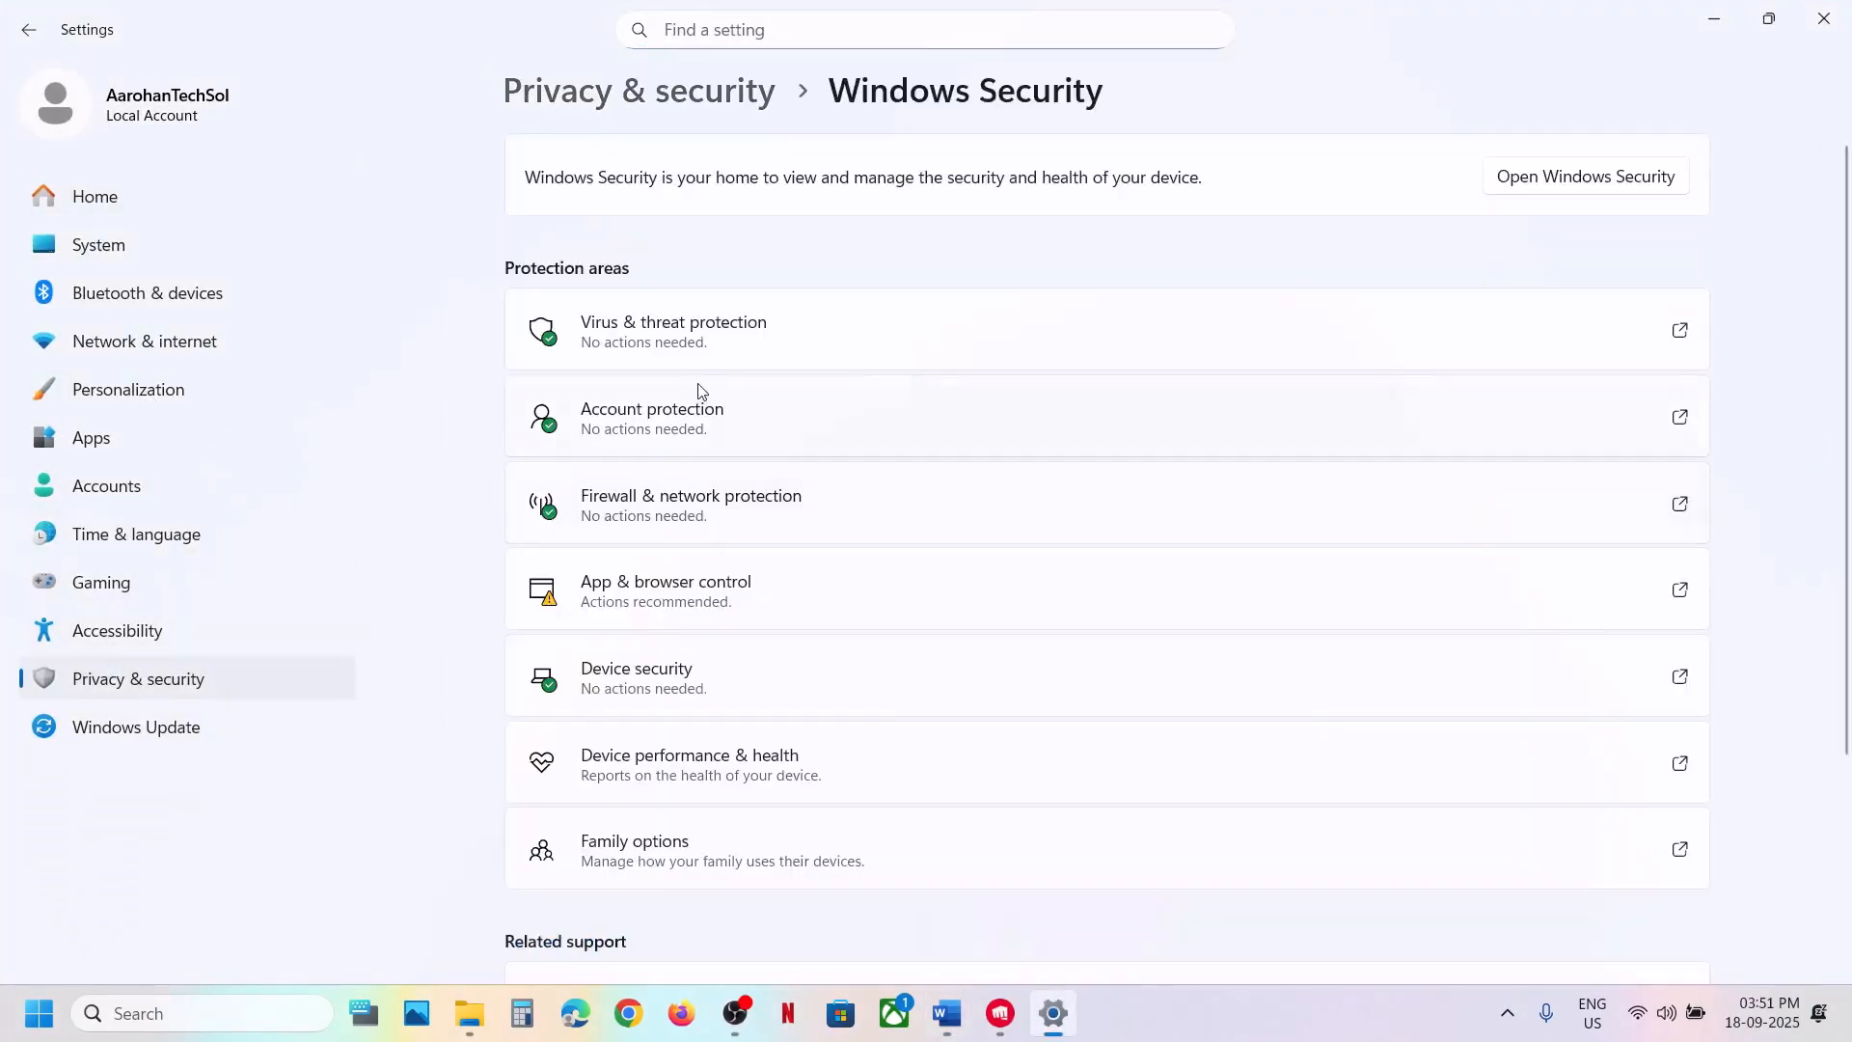
pyautogui.click(682, 351)
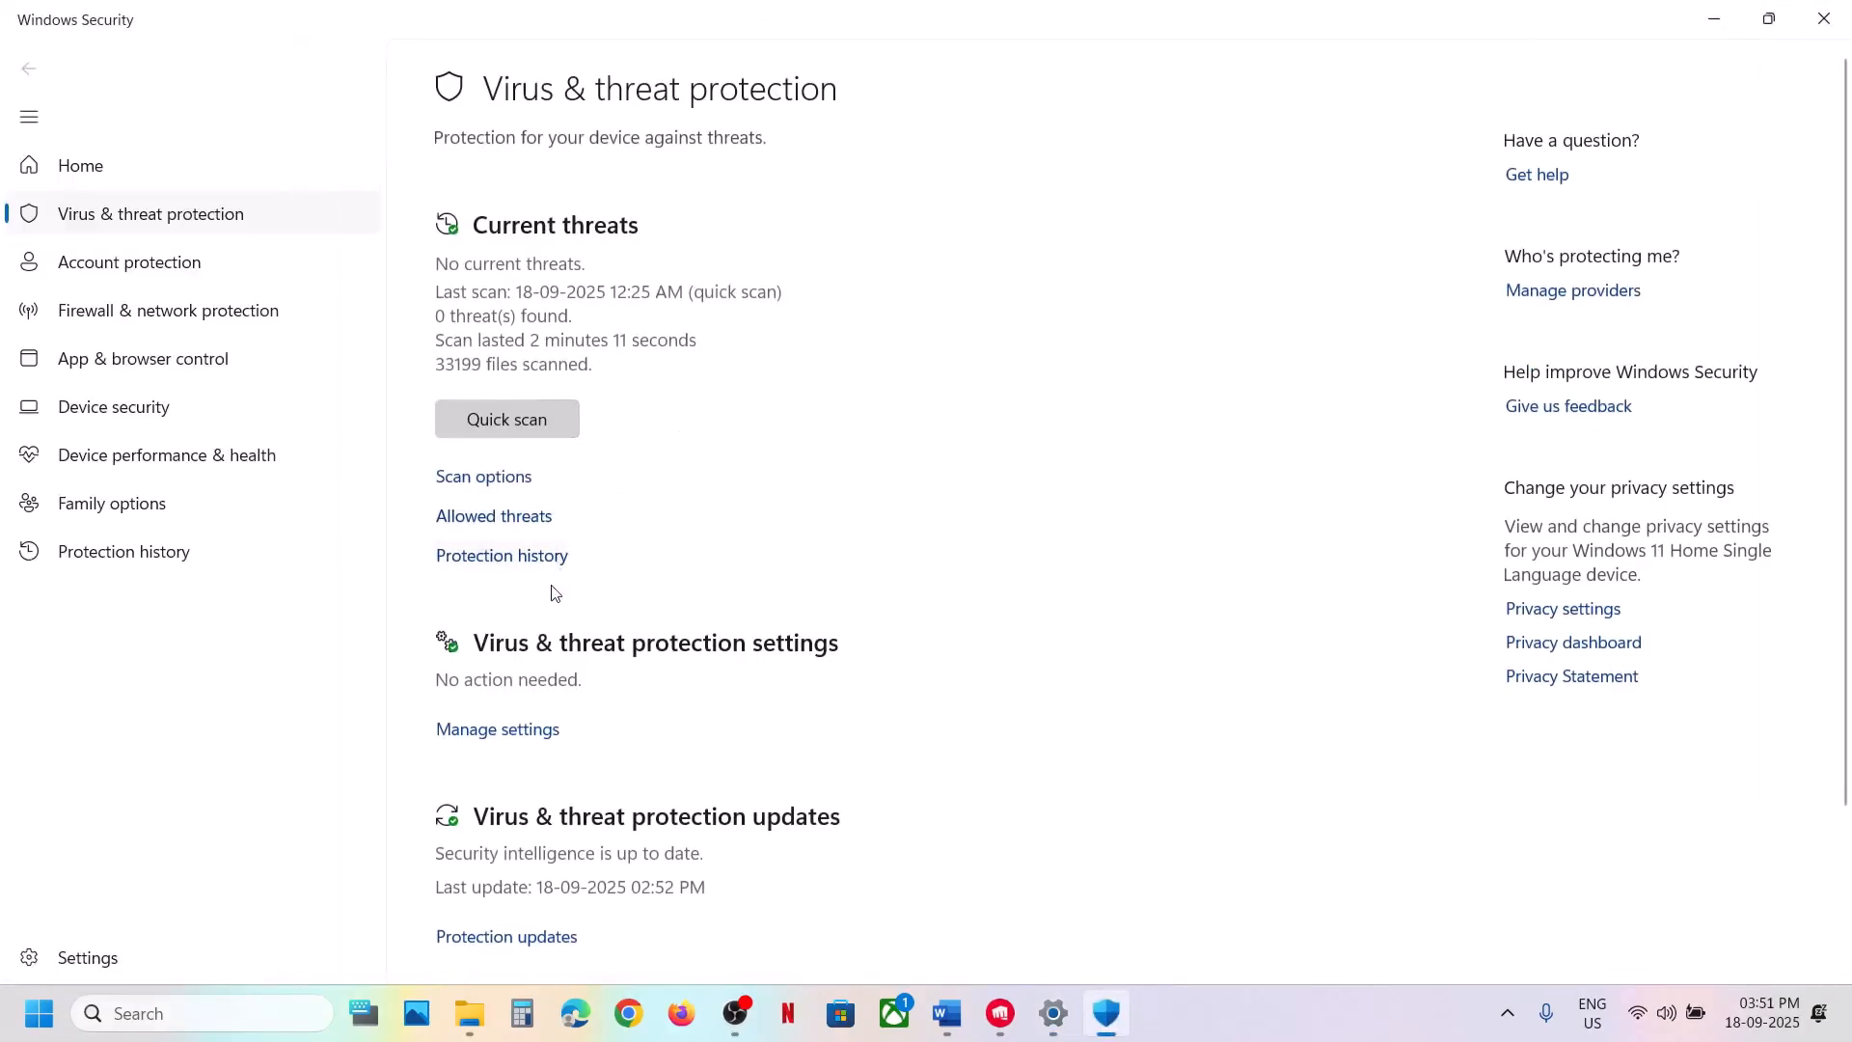
pyautogui.scroll(-2, 556, 593)
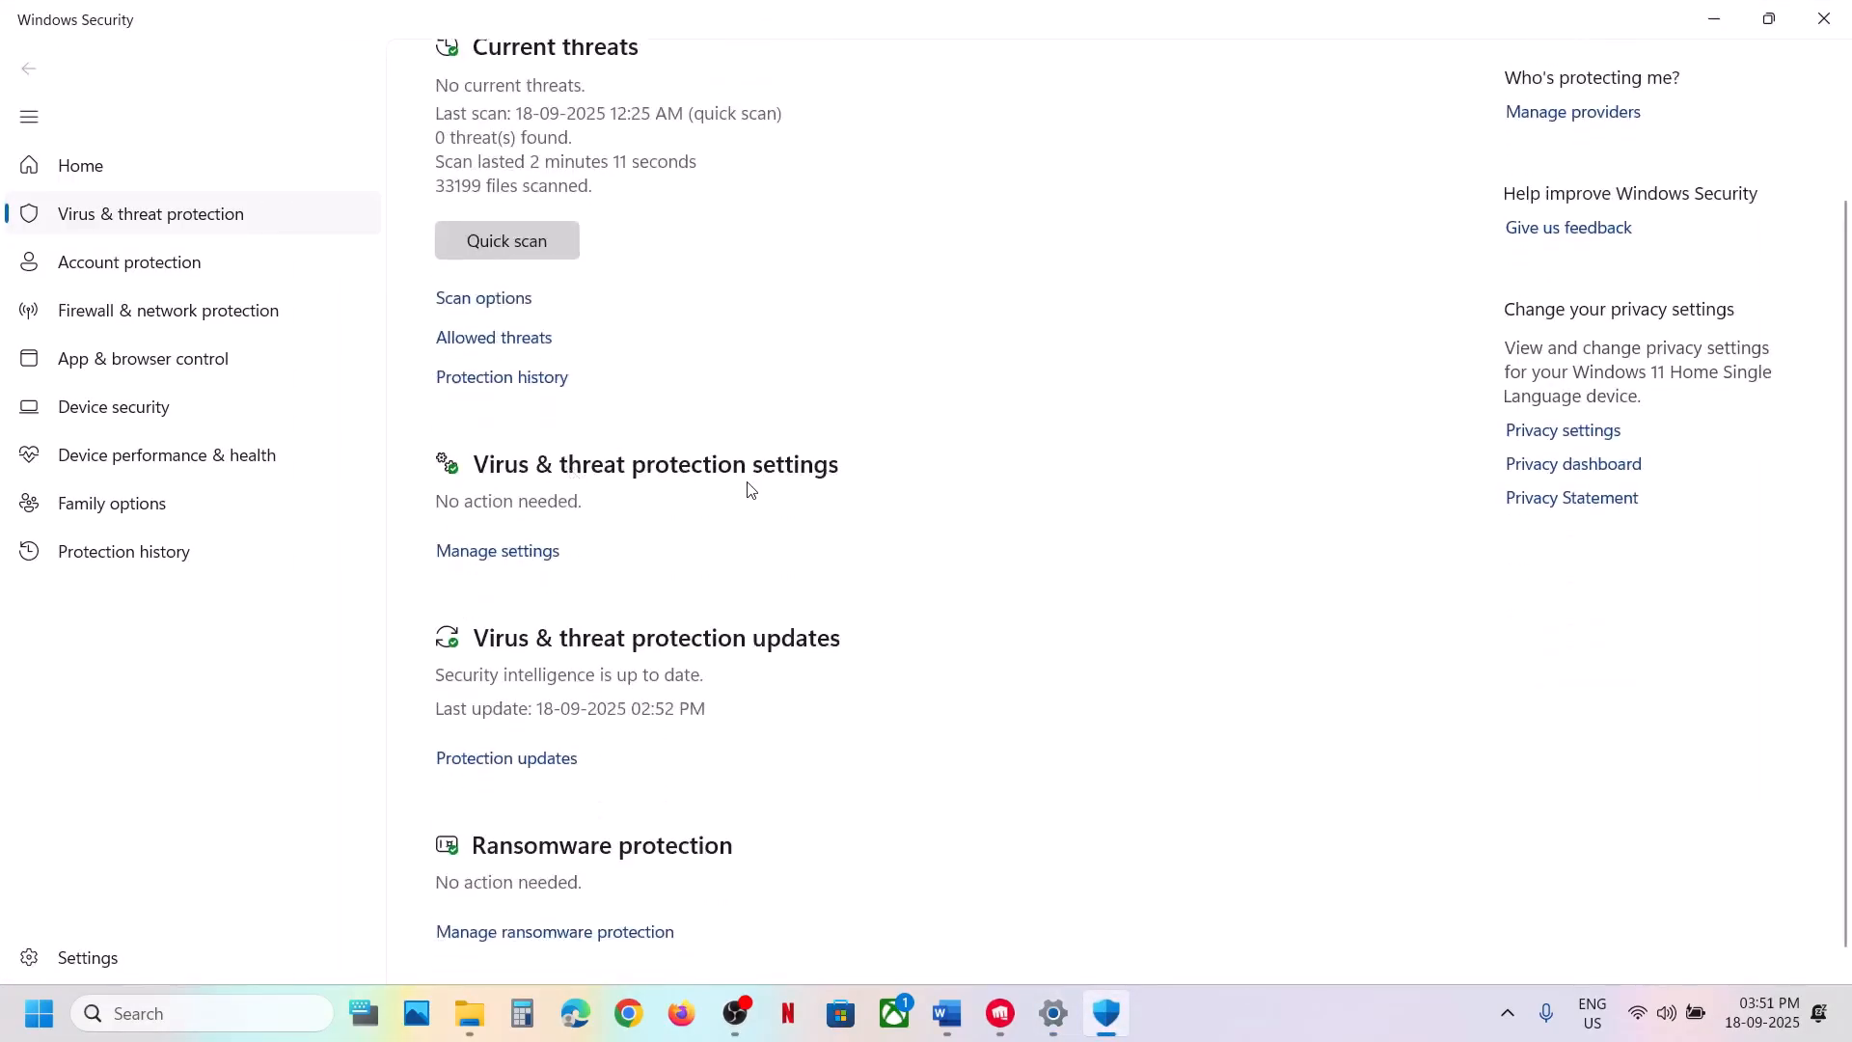
pyautogui.click(517, 548)
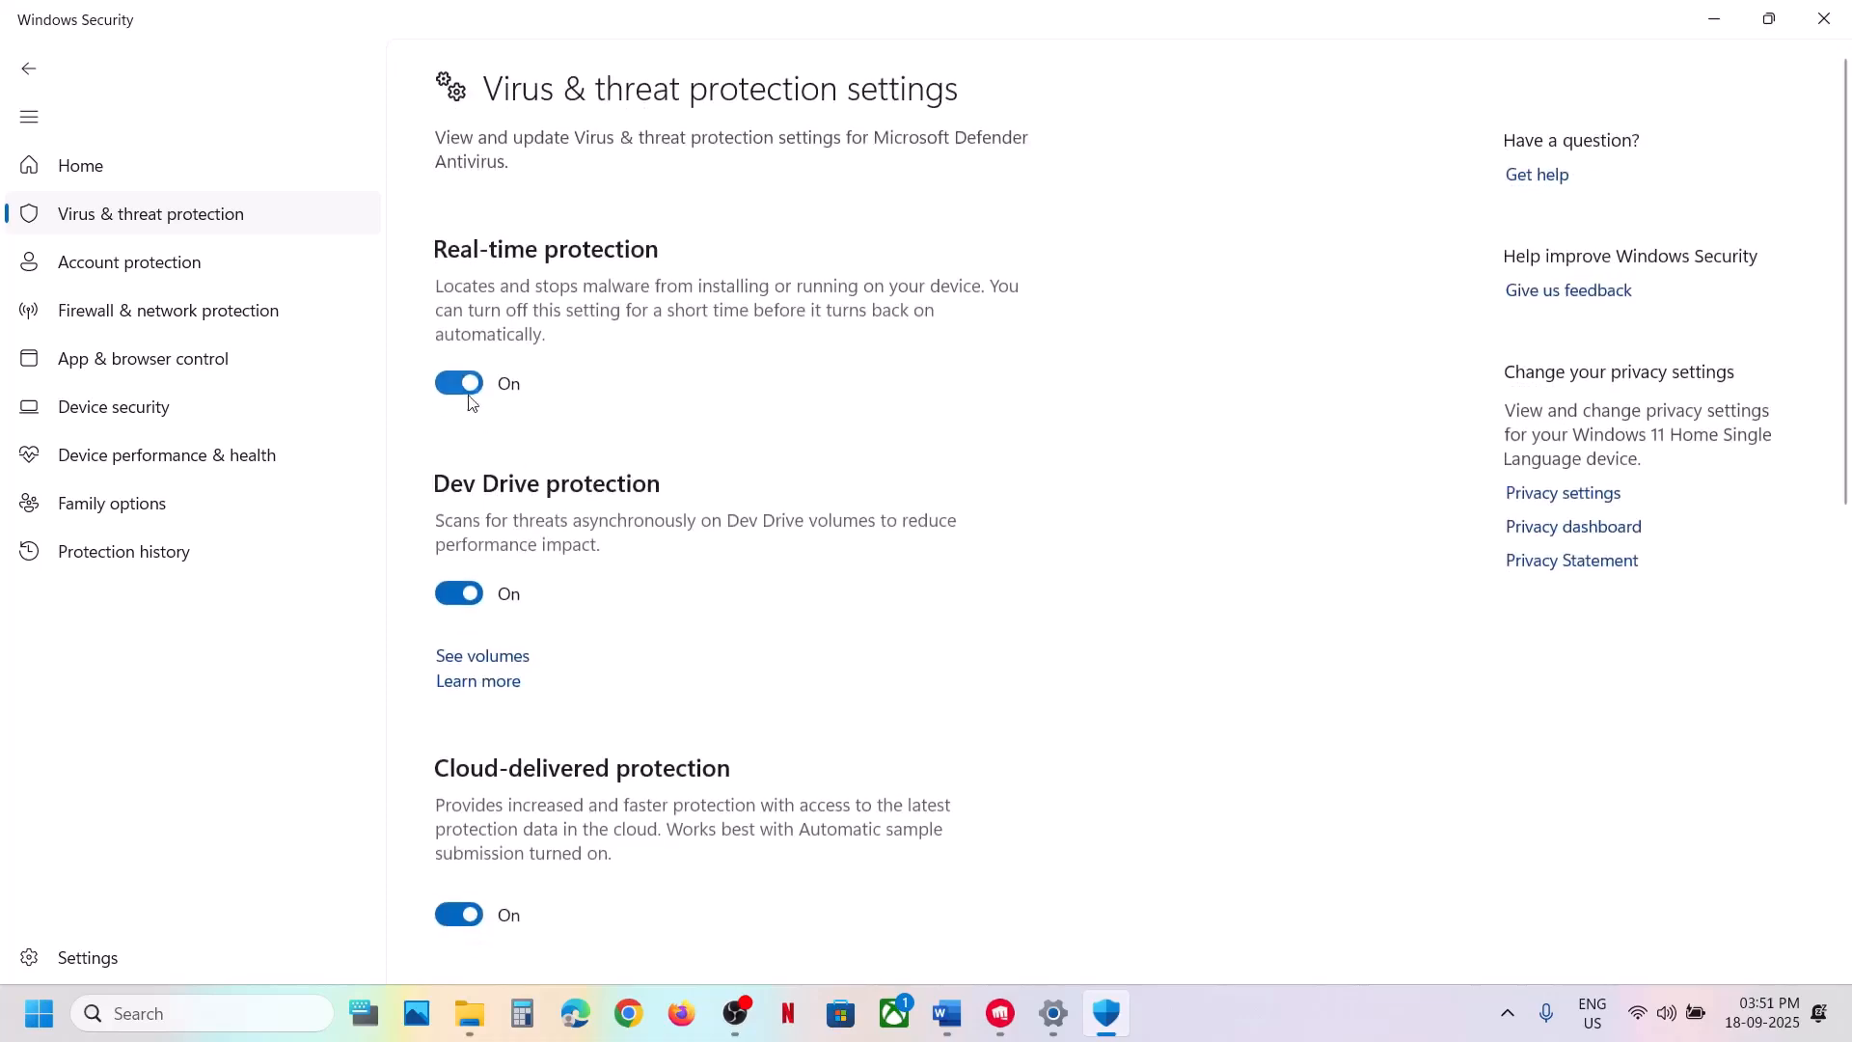
pyautogui.click(459, 384)
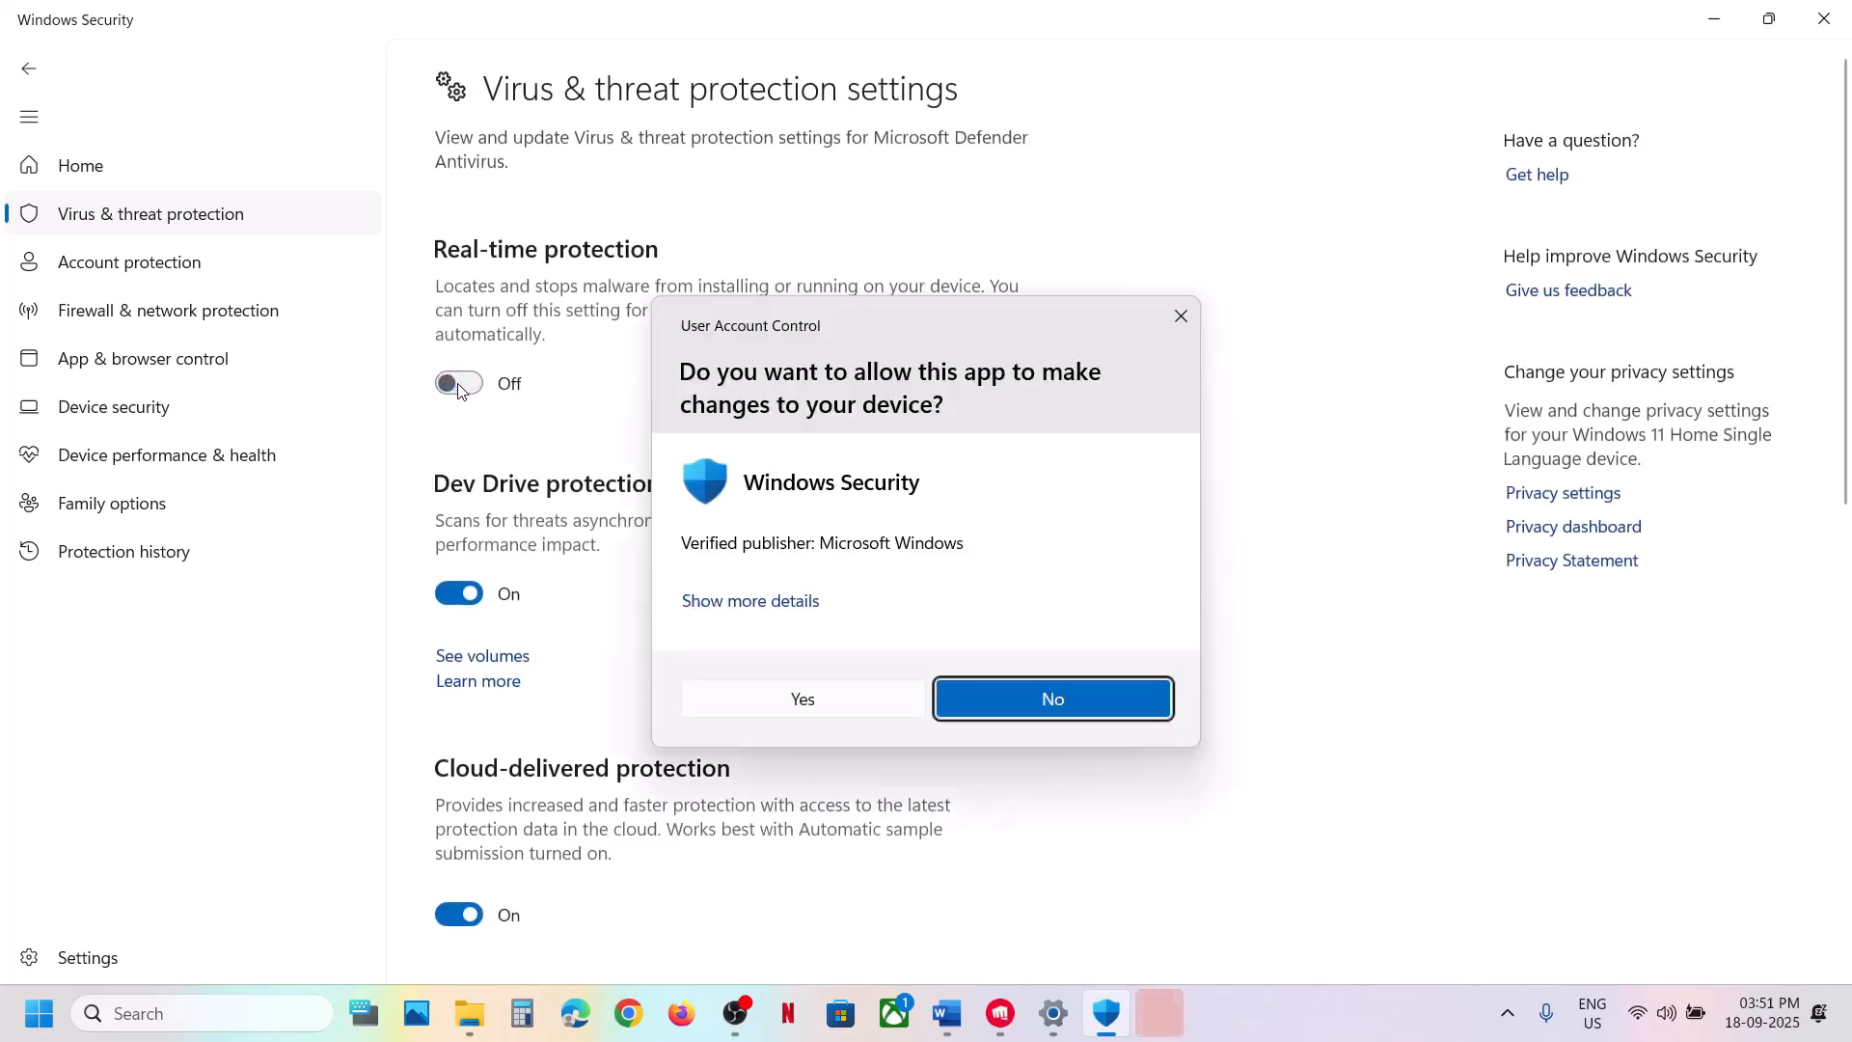
pyautogui.click(831, 701)
# Bring up the 2XKO page in the Riot Client, return to Windows Security and turn Real-time protection back on
pyautogui.click(1001, 1013)
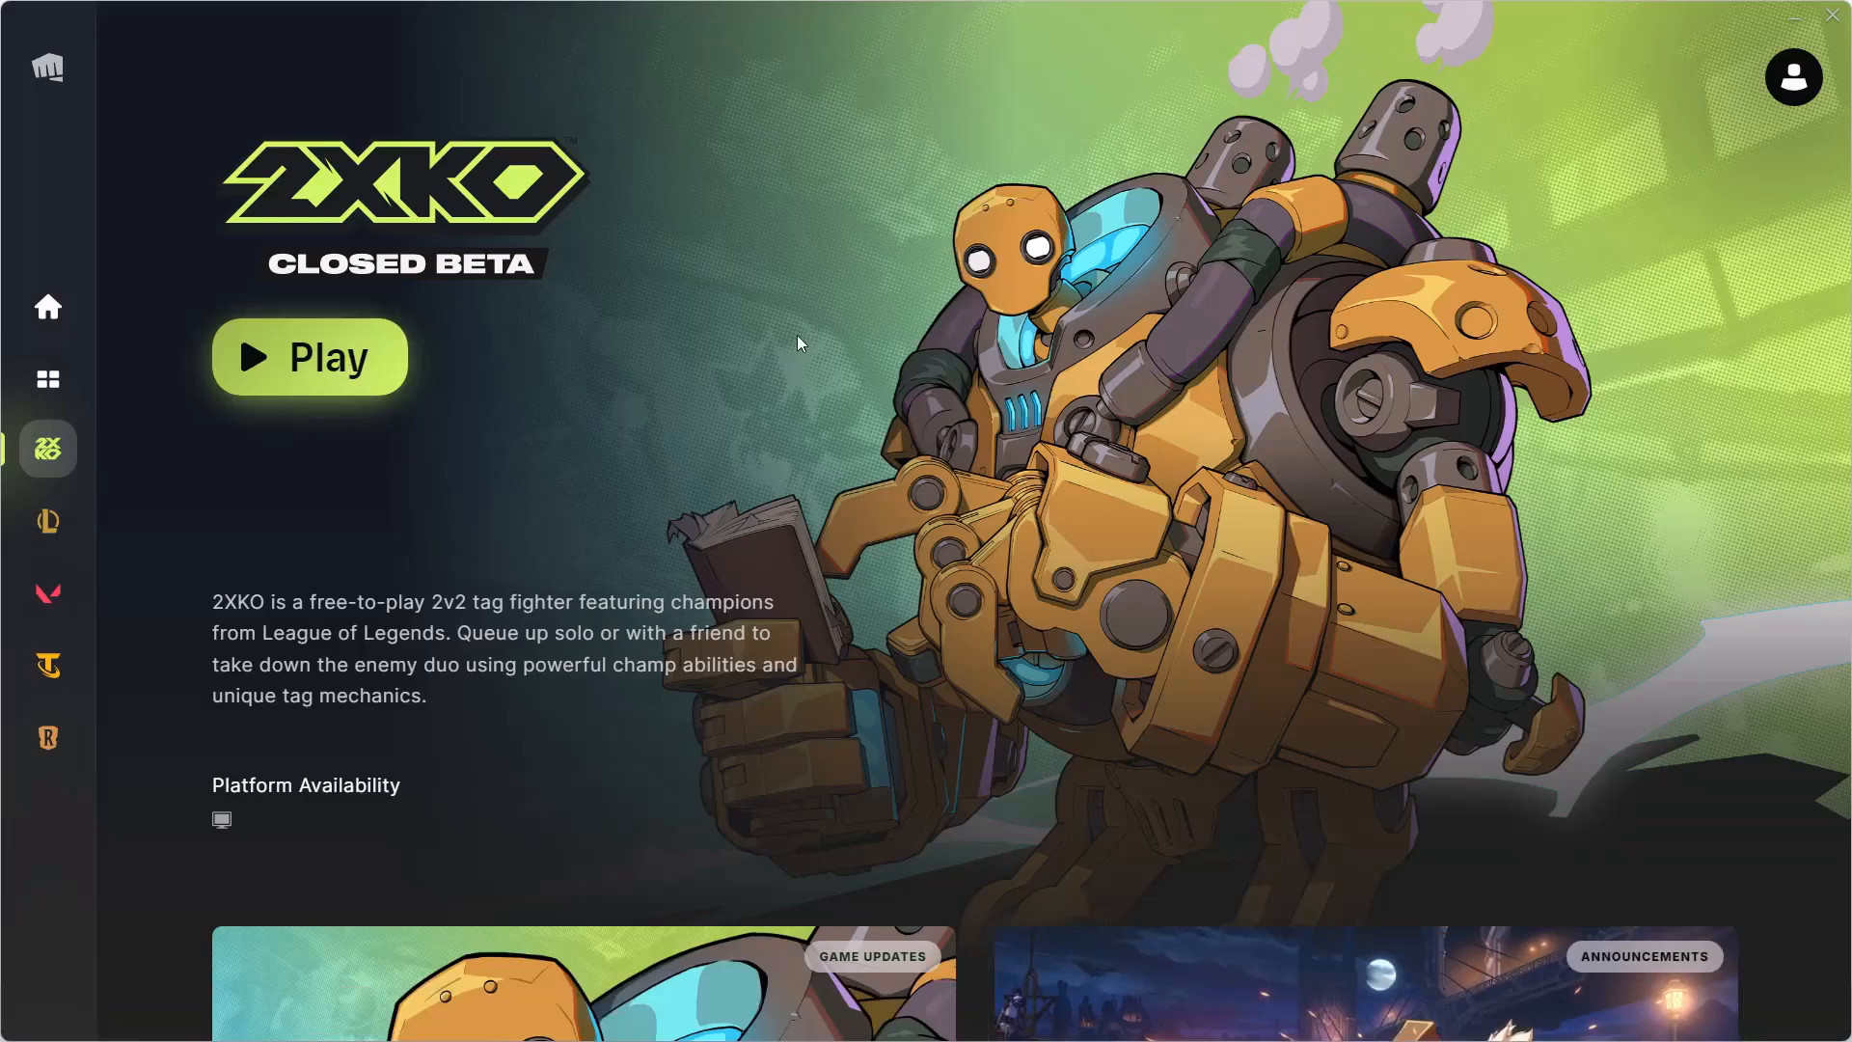
pyautogui.hotkey('alt', 'Tab')
pyautogui.click(463, 420)
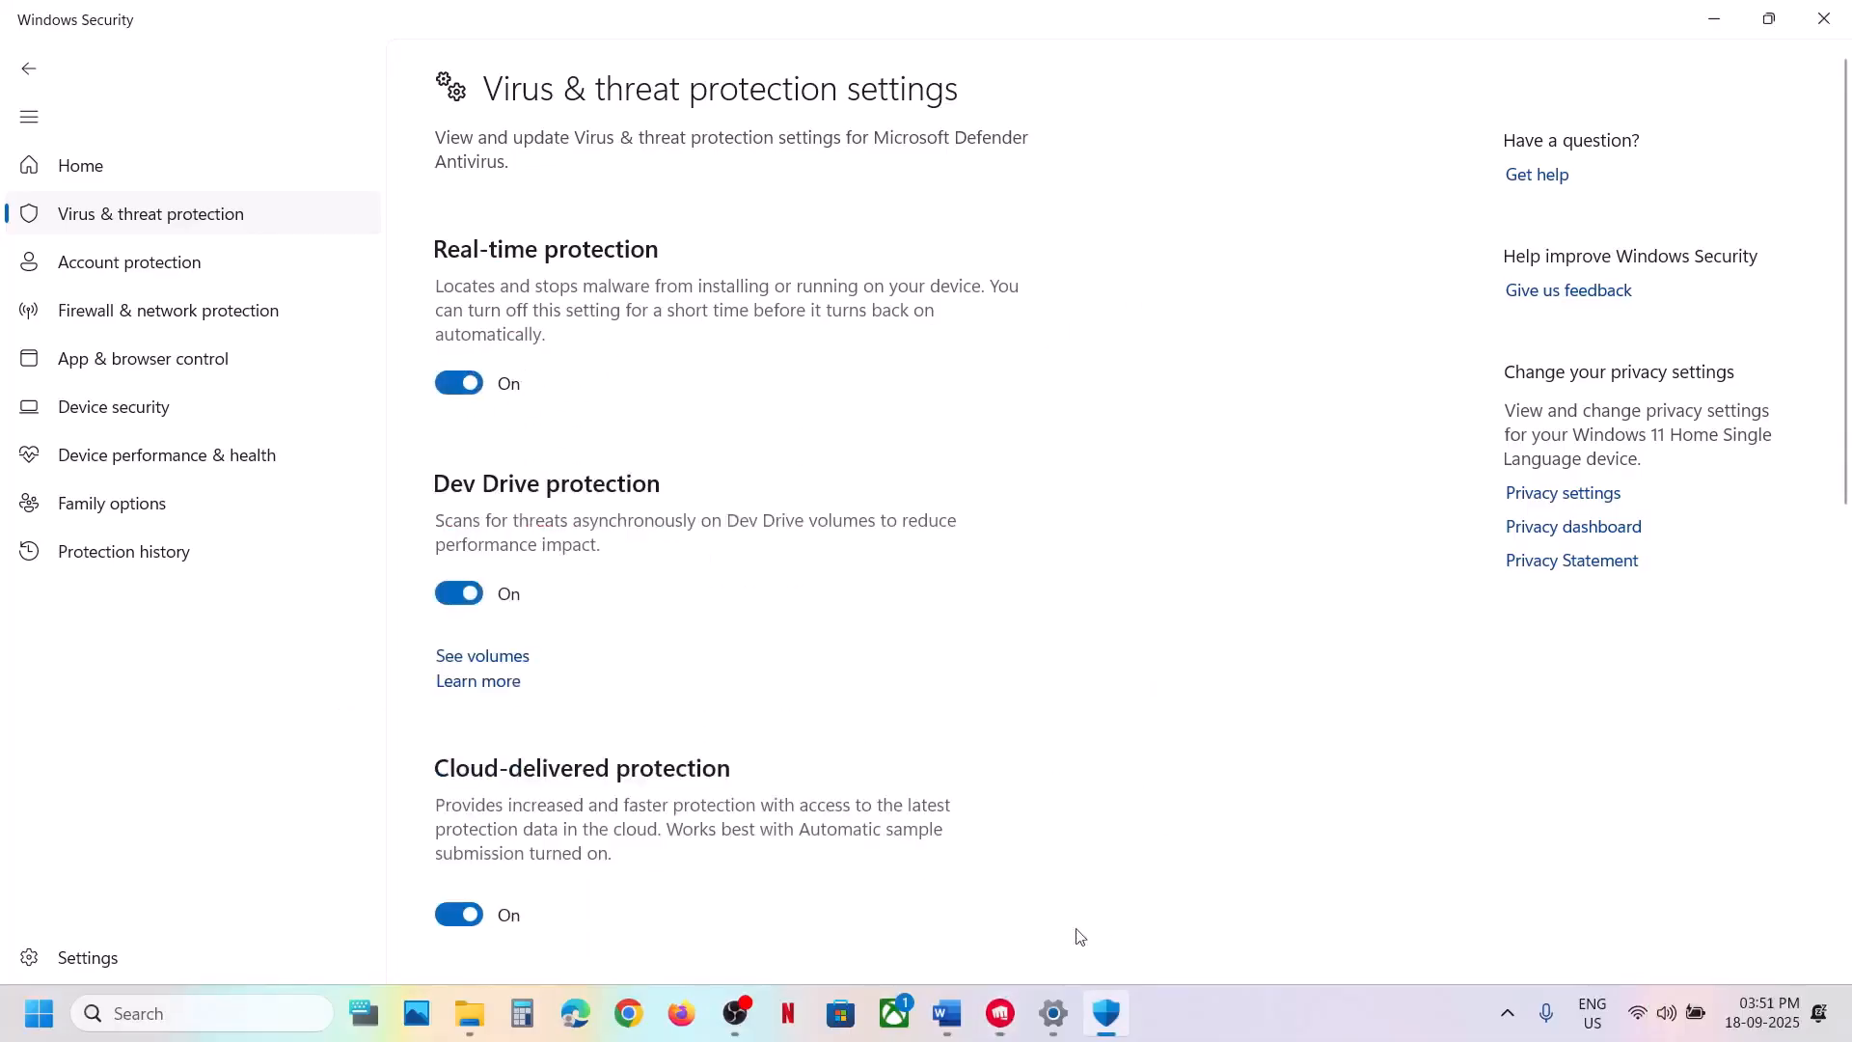
# Review Step 7 in the Word guide and highlight "Rename/Delete the Lion folder" in Step 8
pyautogui.click(949, 1011)
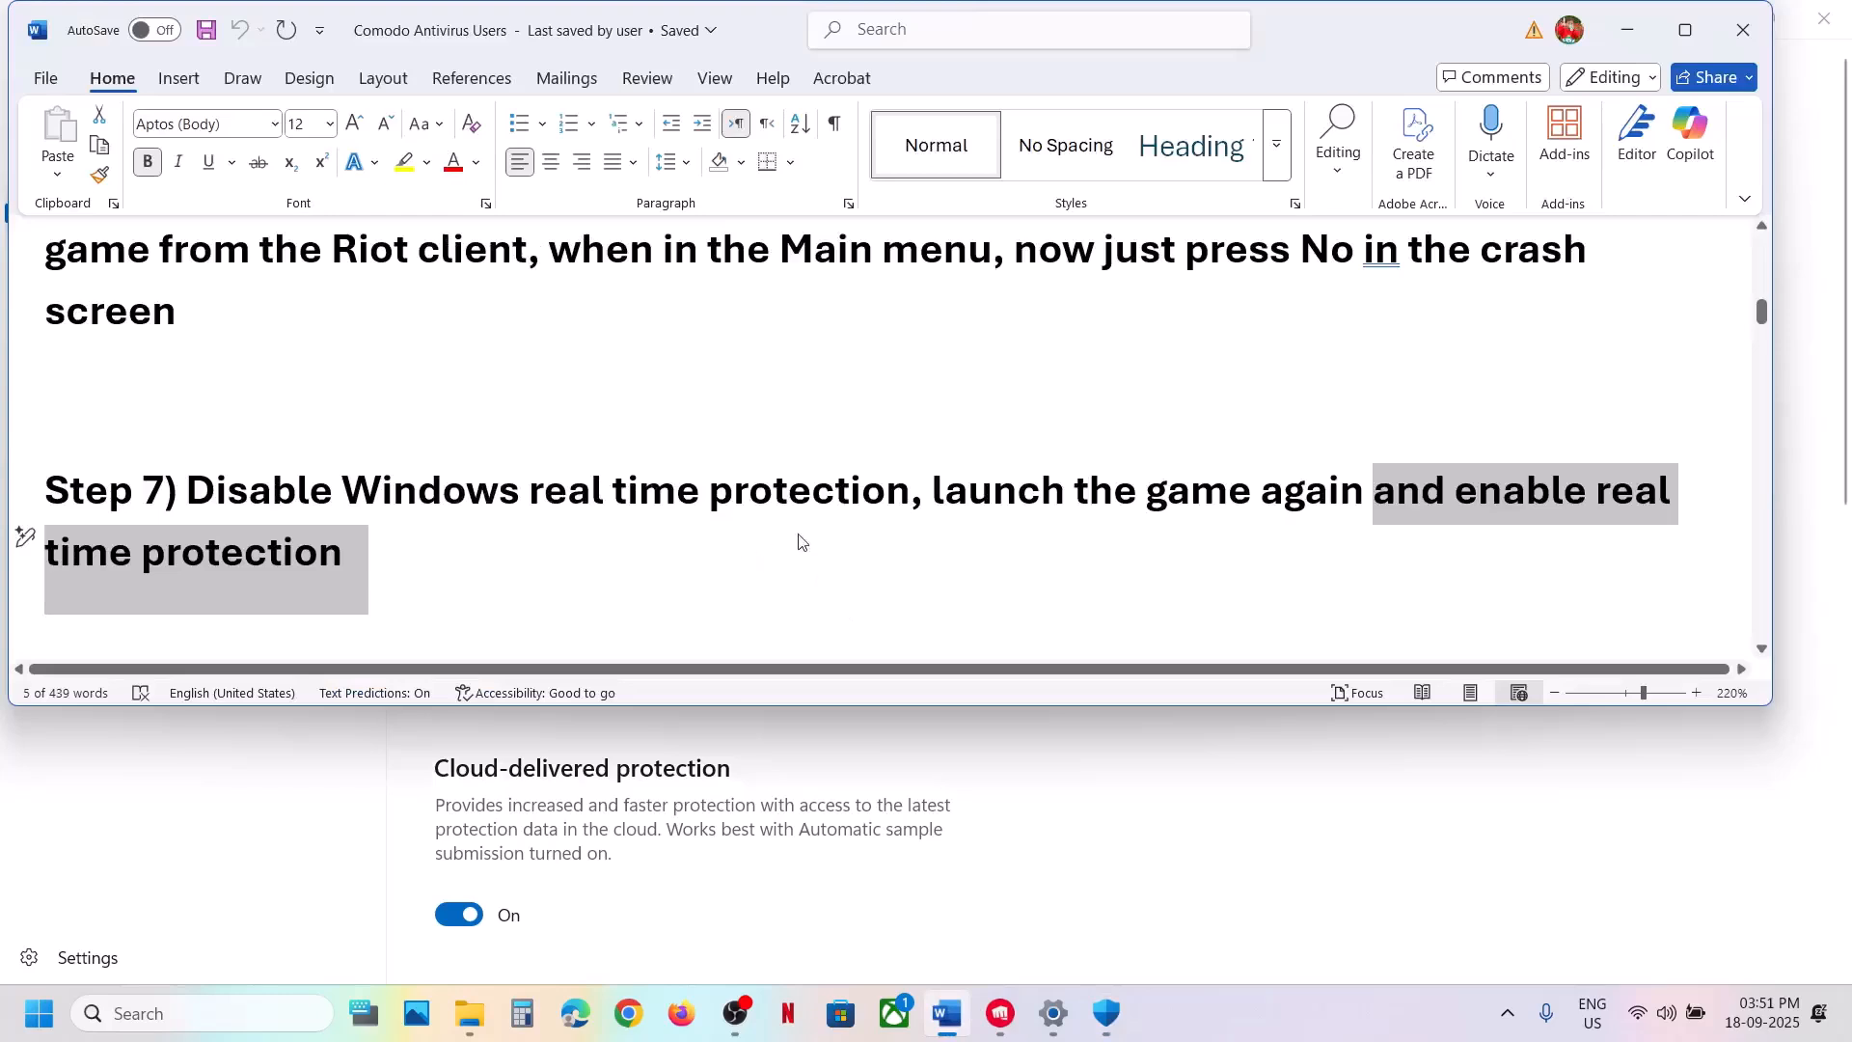
pyautogui.moveTo(1008, 512); pyautogui.dragTo(1249, 494)
pyautogui.hotkey('ctrl', 'z')
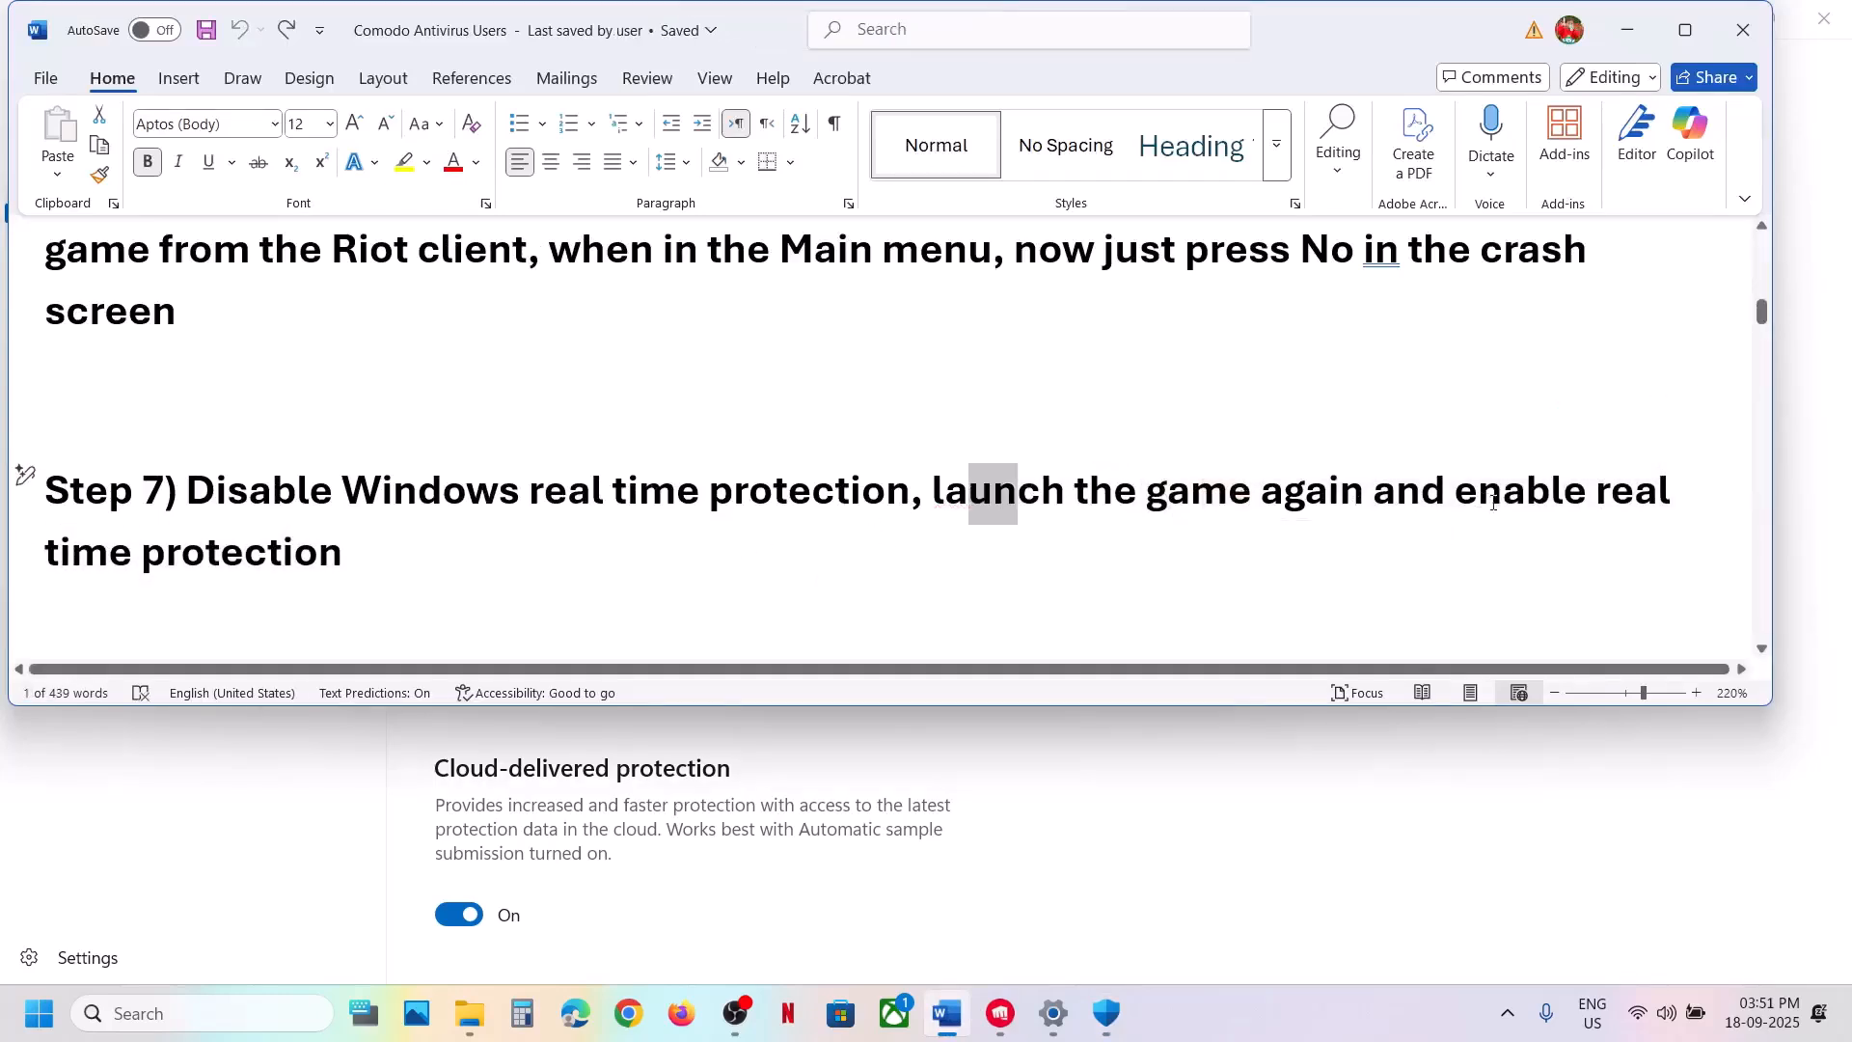
pyautogui.click(455, 546)
pyautogui.scroll(-3, 454, 542)
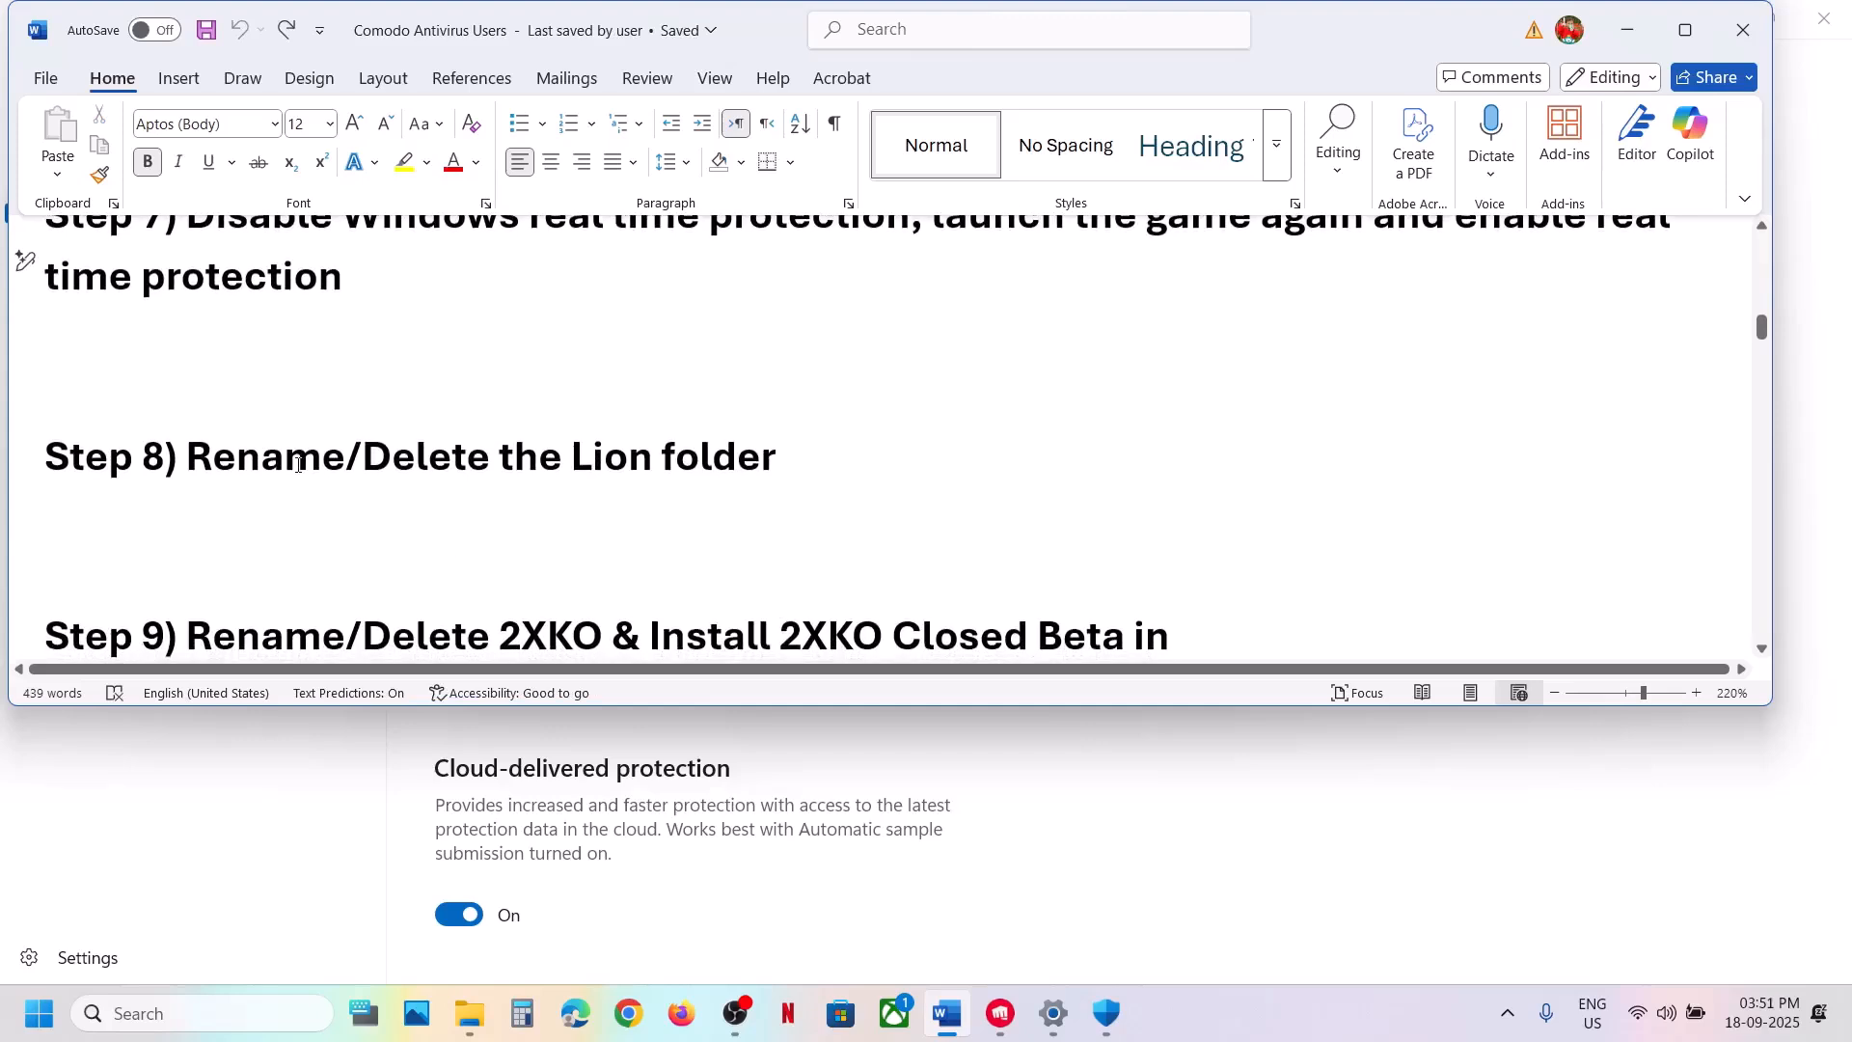
pyautogui.moveTo(700, 461); pyautogui.dragTo(187, 461)
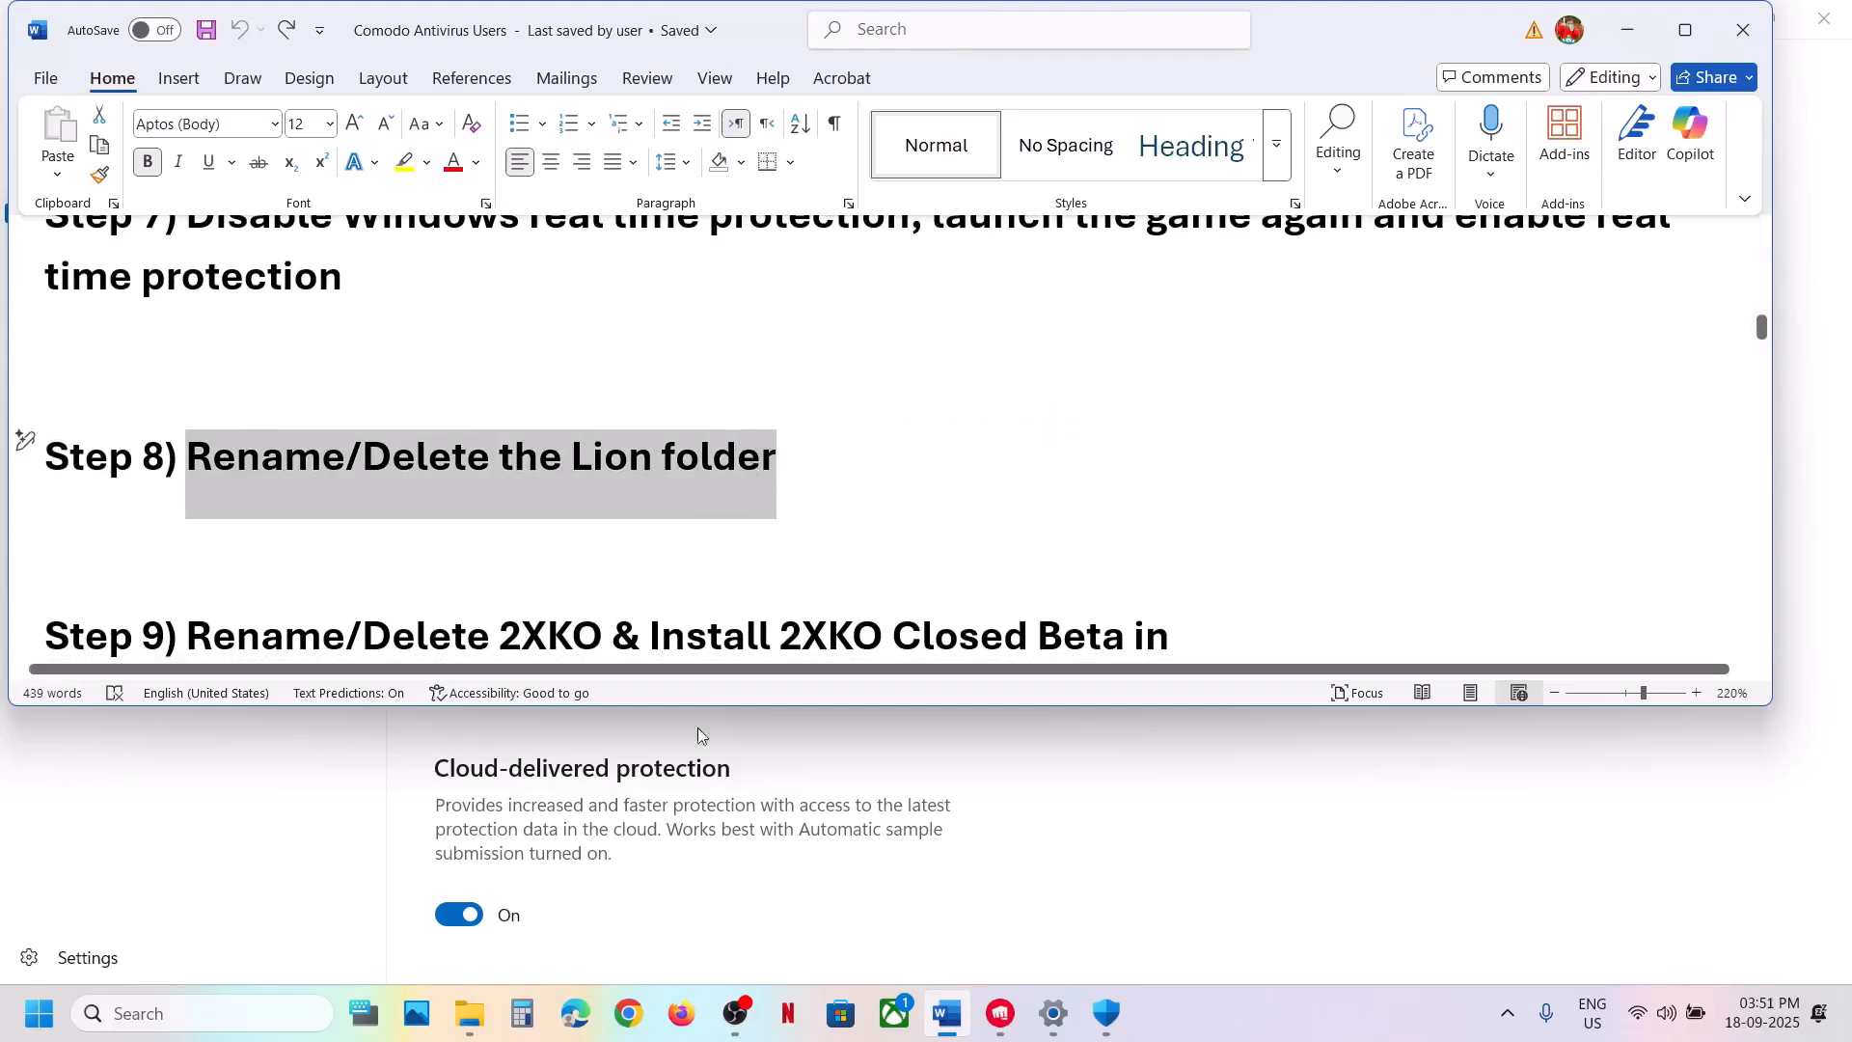
# Switch to File Explorer and open the AppData folder of the user profile under C:\Users
pyautogui.click(474, 1029)
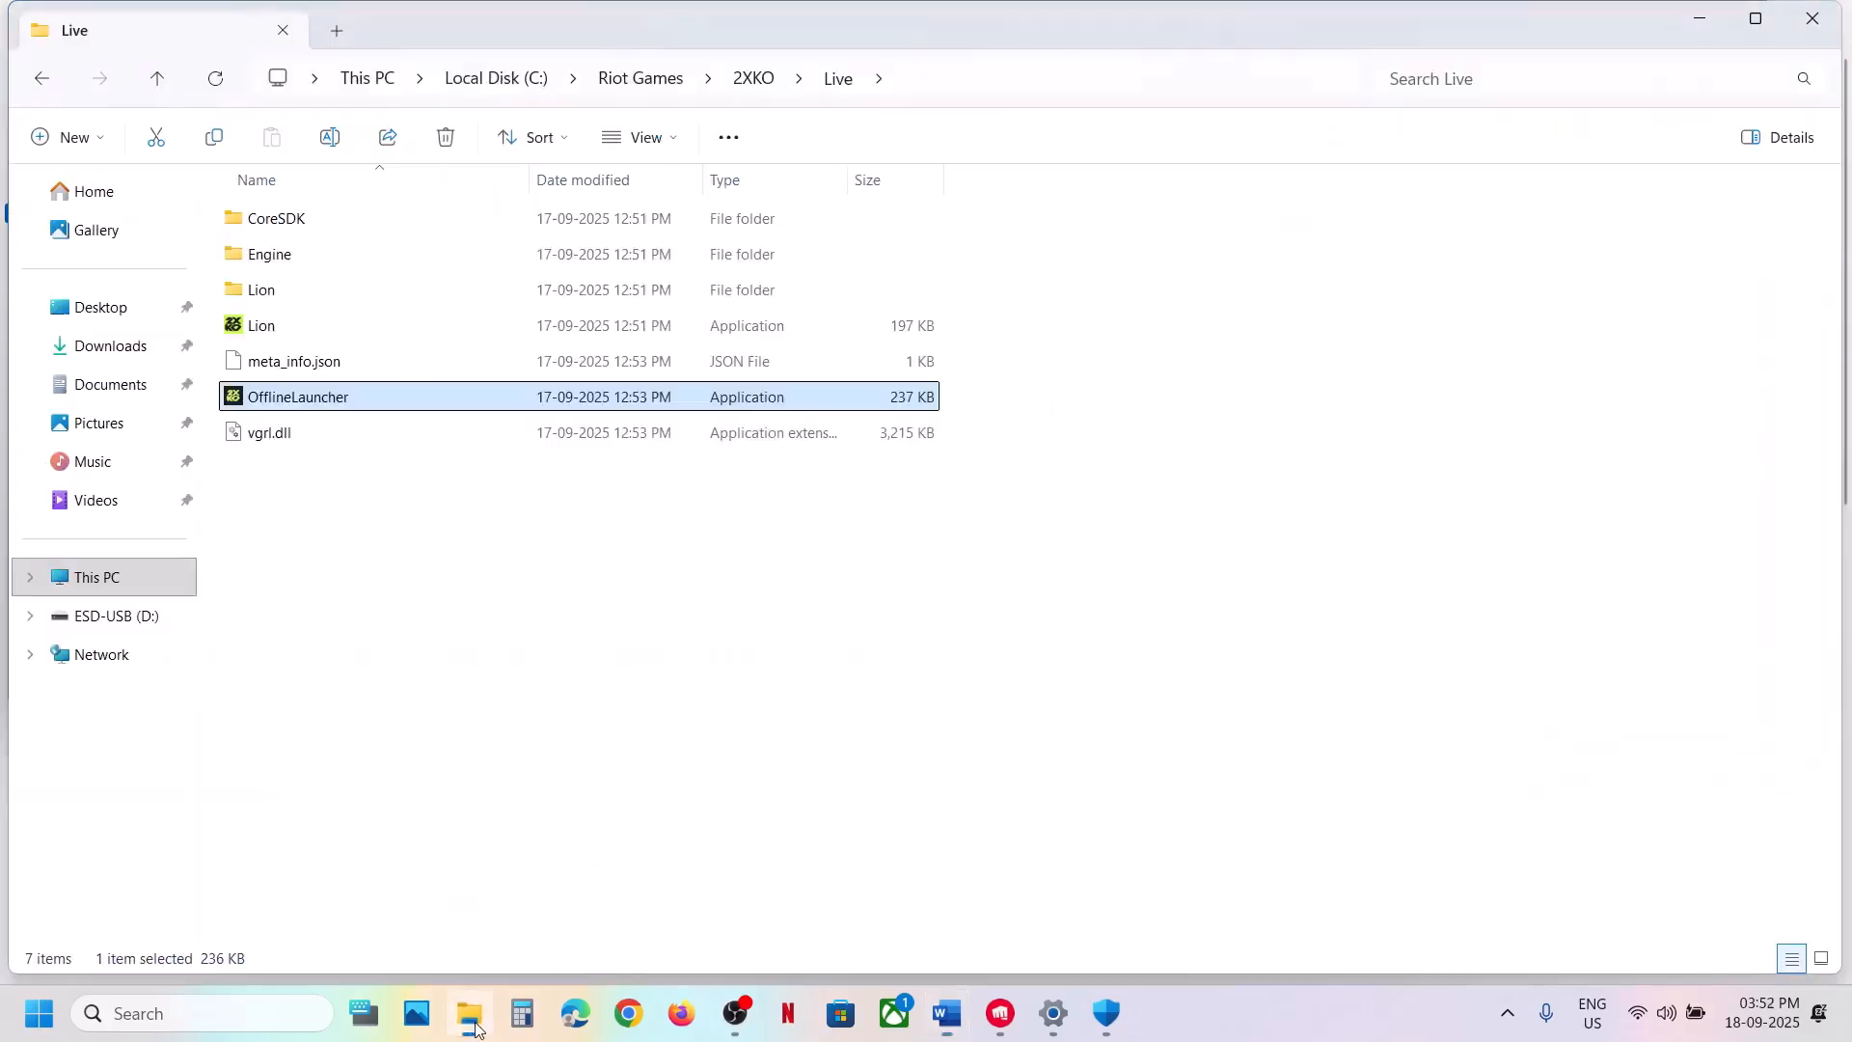
pyautogui.click(107, 576)
pyautogui.click(345, 212)
pyautogui.doubleClick(335, 207)
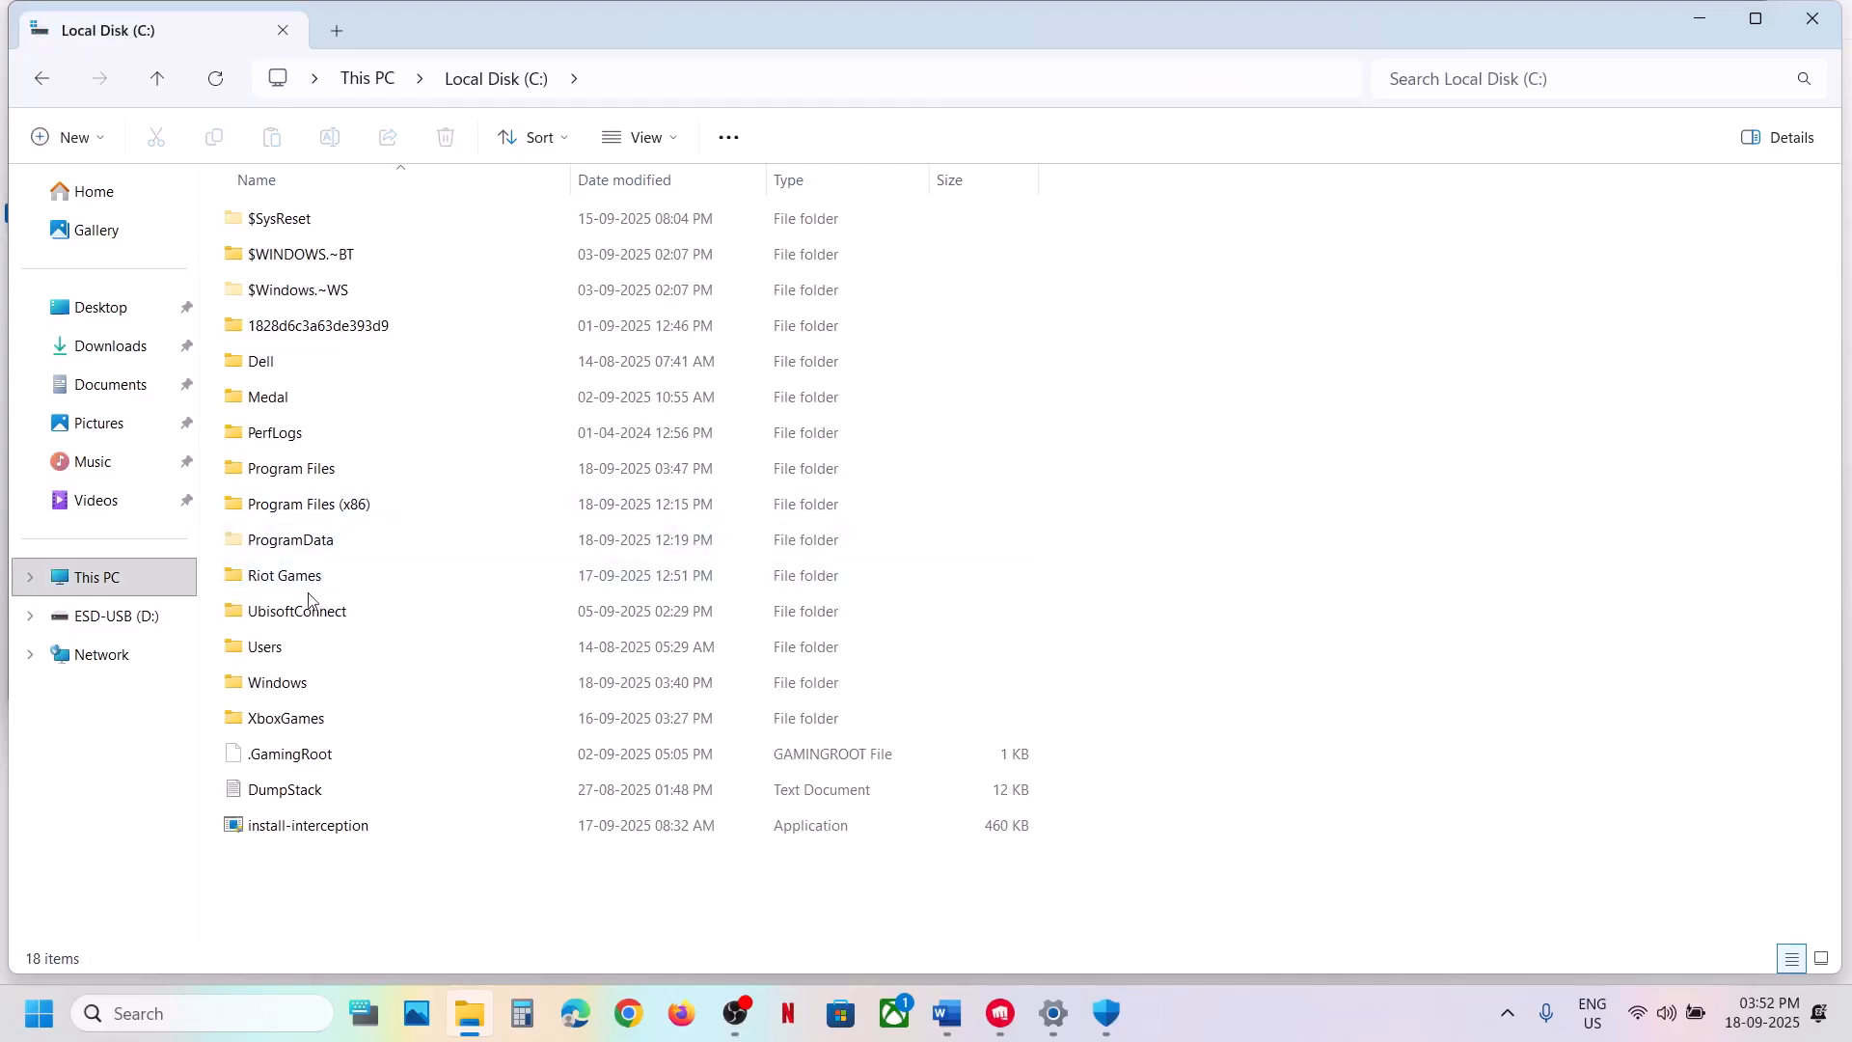
pyautogui.doubleClick(285, 647)
pyautogui.click(281, 224)
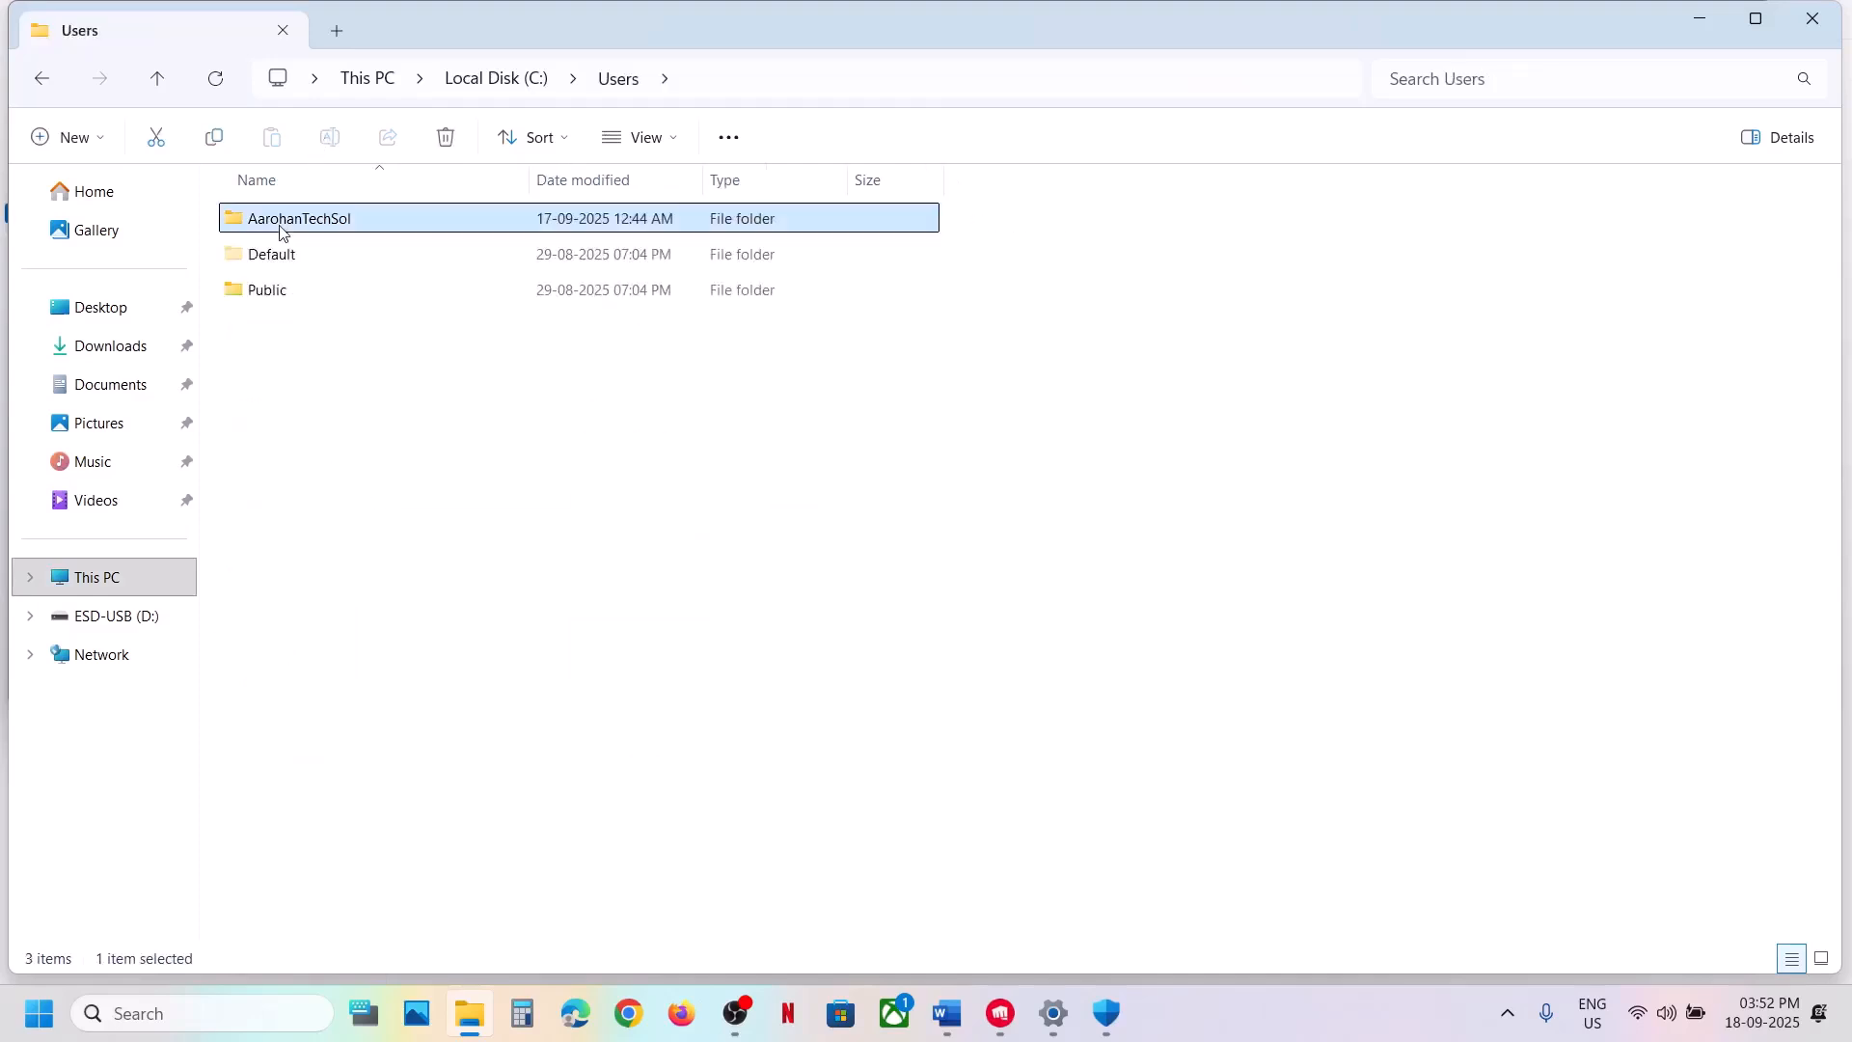
pyautogui.doubleClick(281, 230)
pyautogui.click(273, 328)
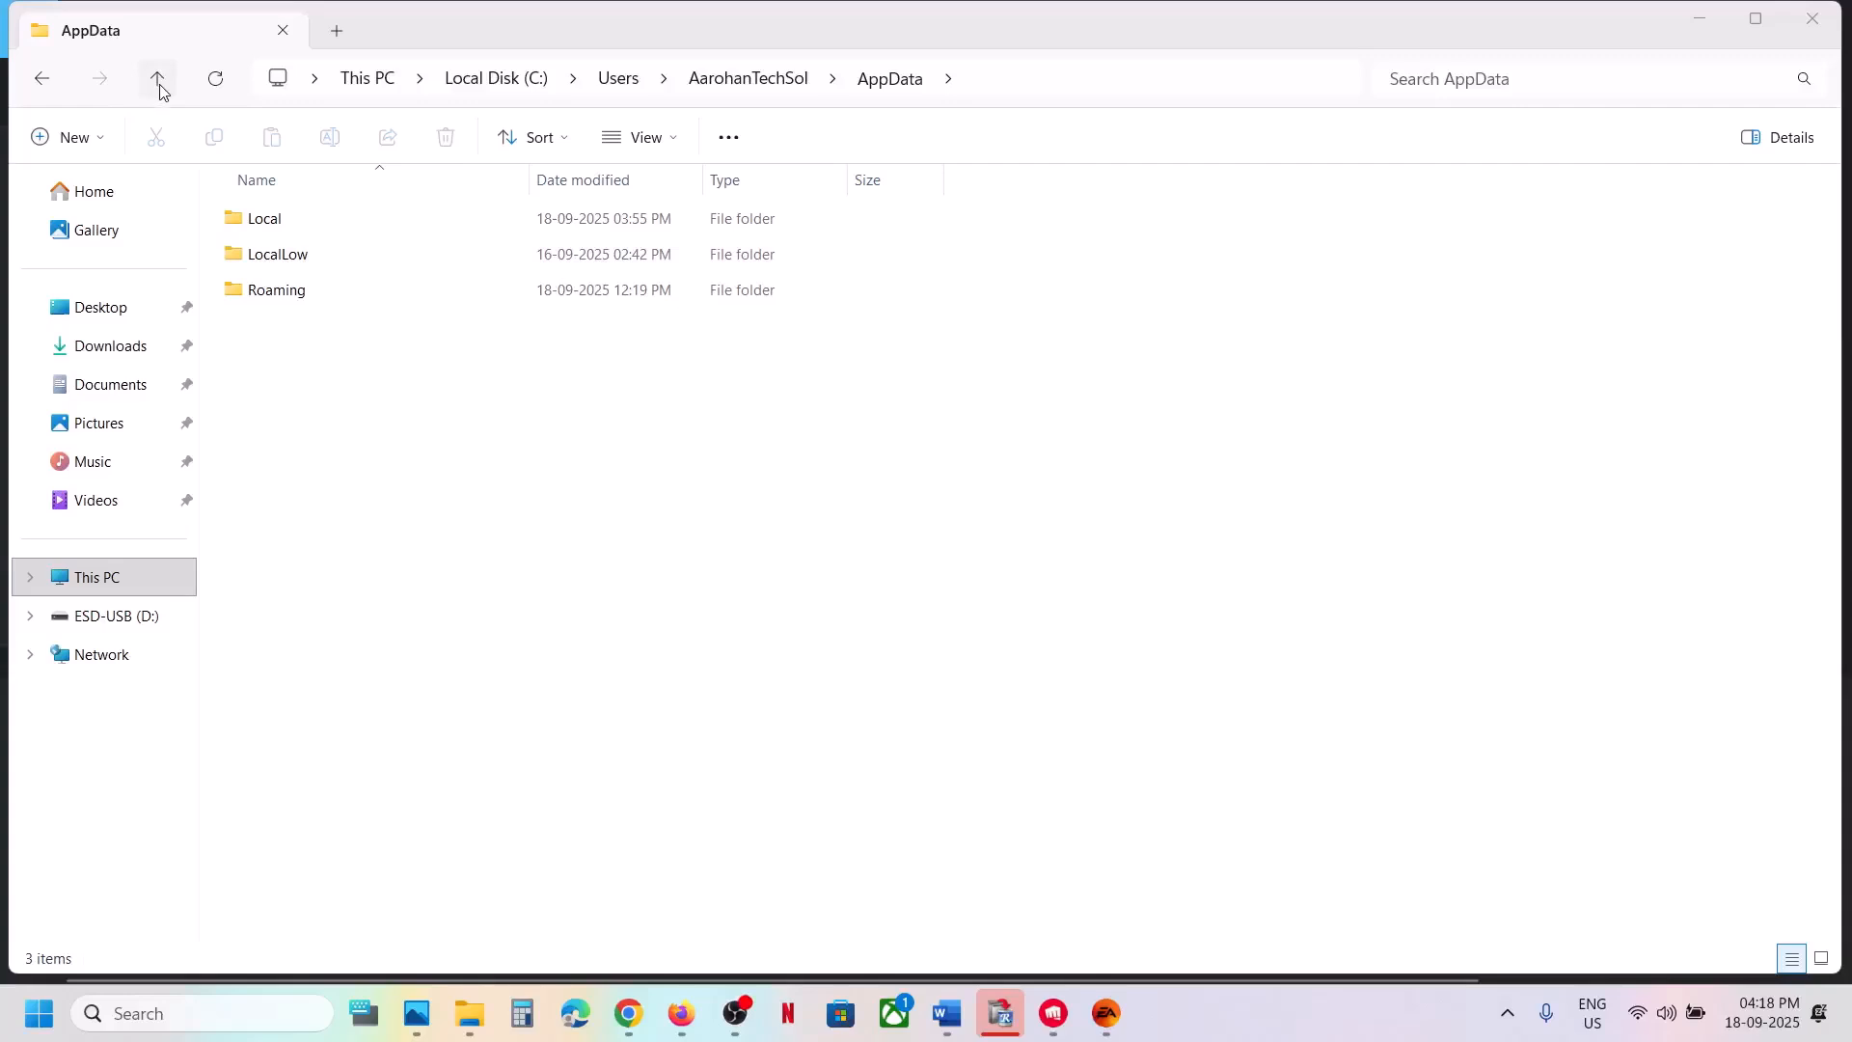
# Go back to the user profile folder, toggle the Hidden items display and open AppData\Local
pyautogui.click(159, 82)
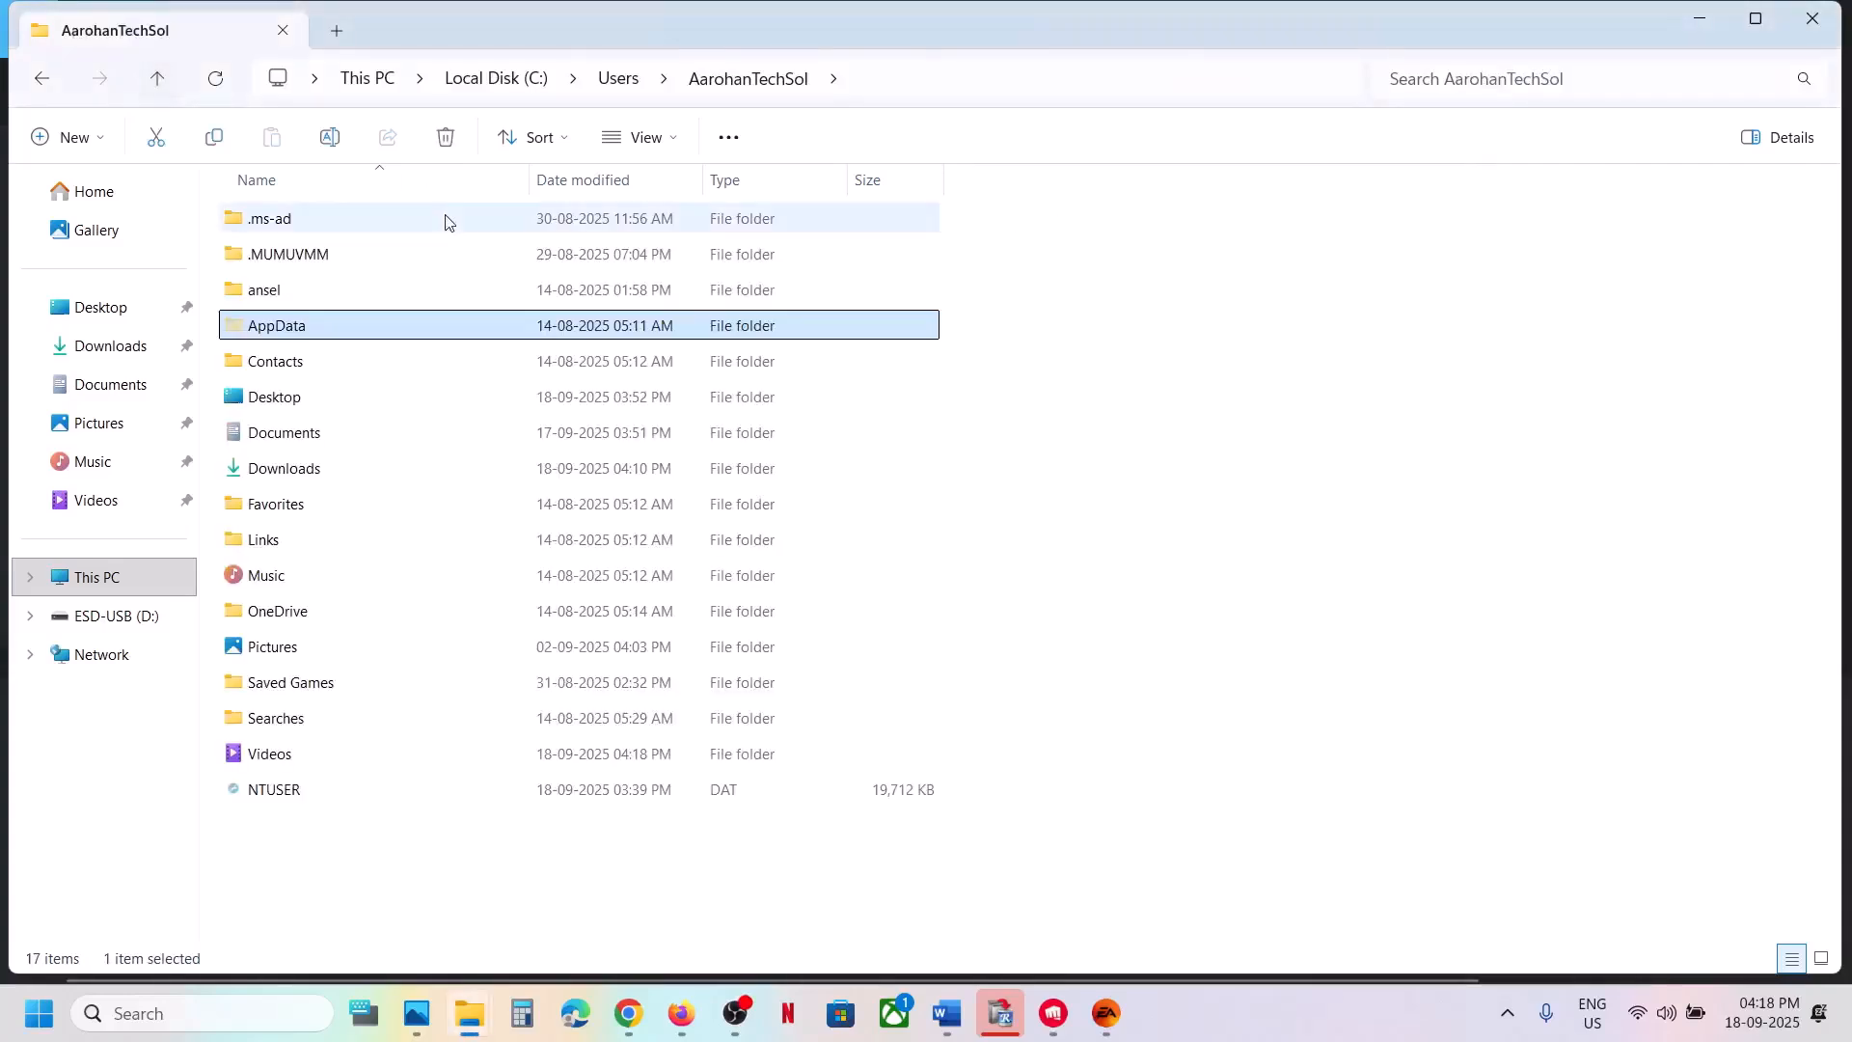
pyautogui.click(679, 142)
pyautogui.moveTo(674, 585)
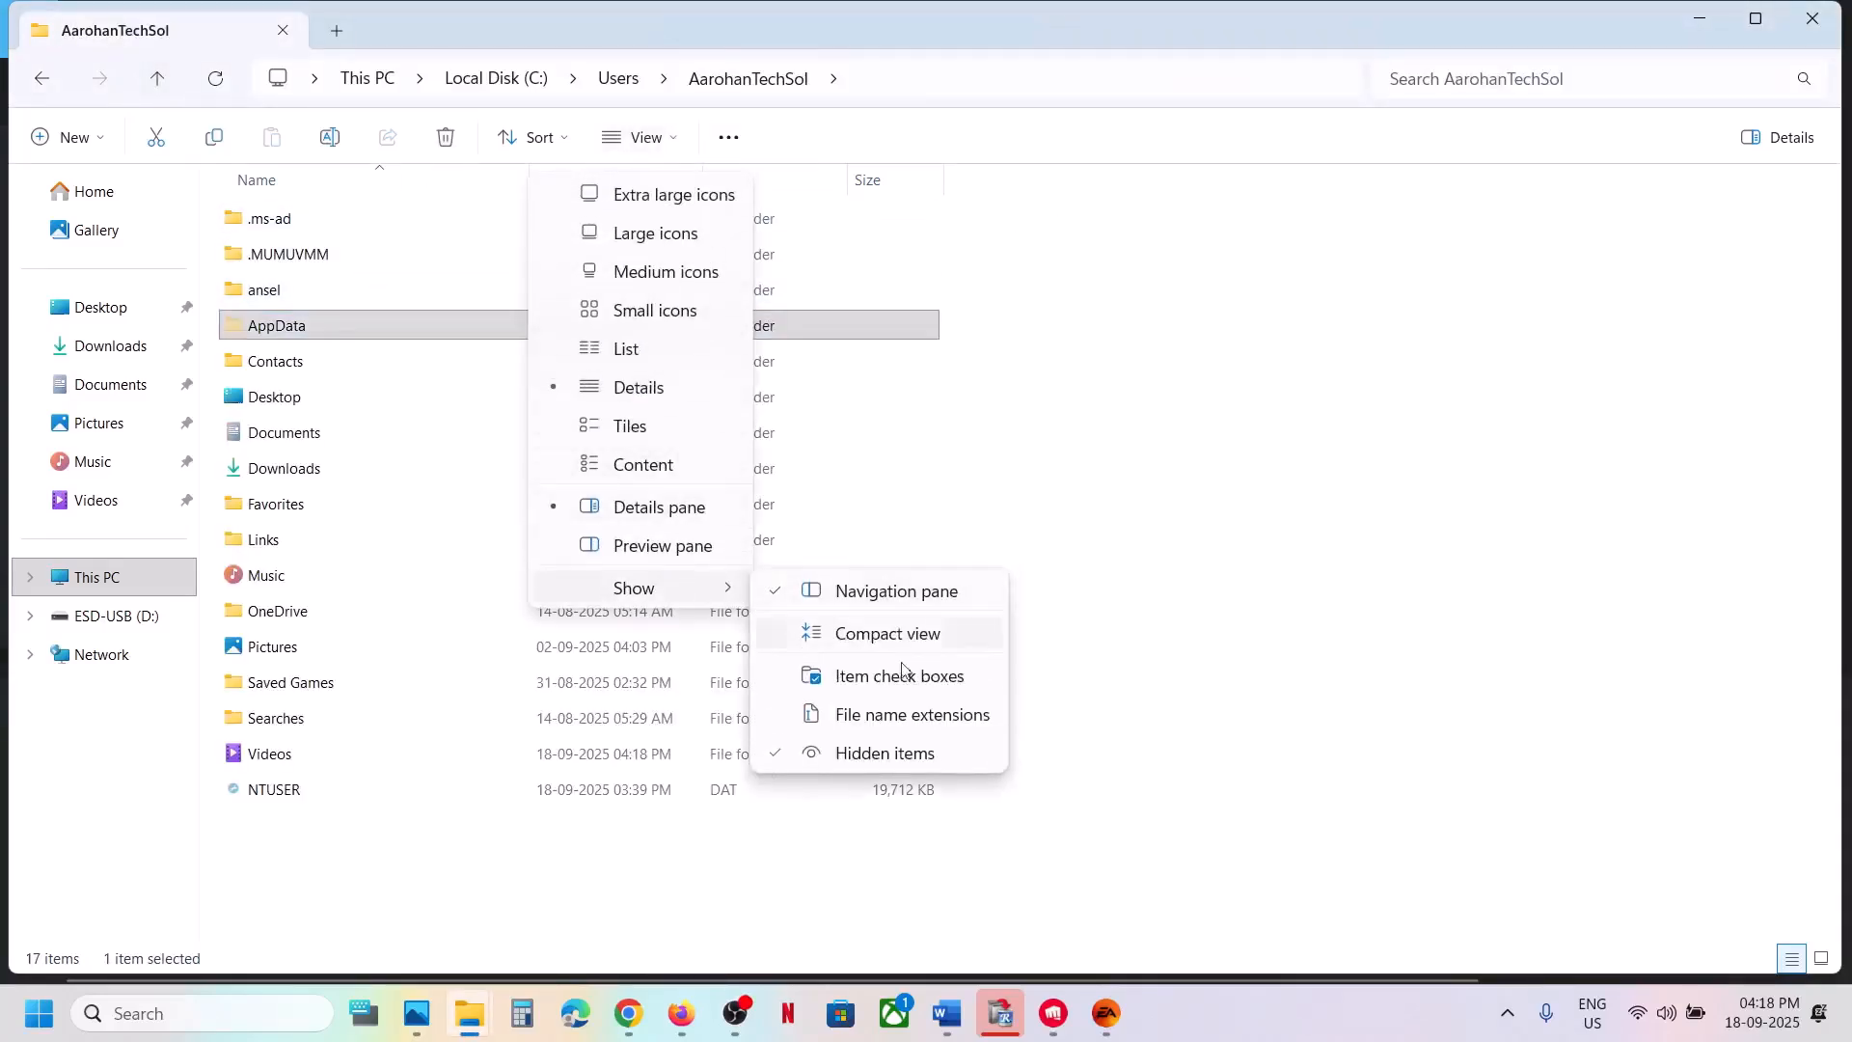
pyautogui.click(880, 754)
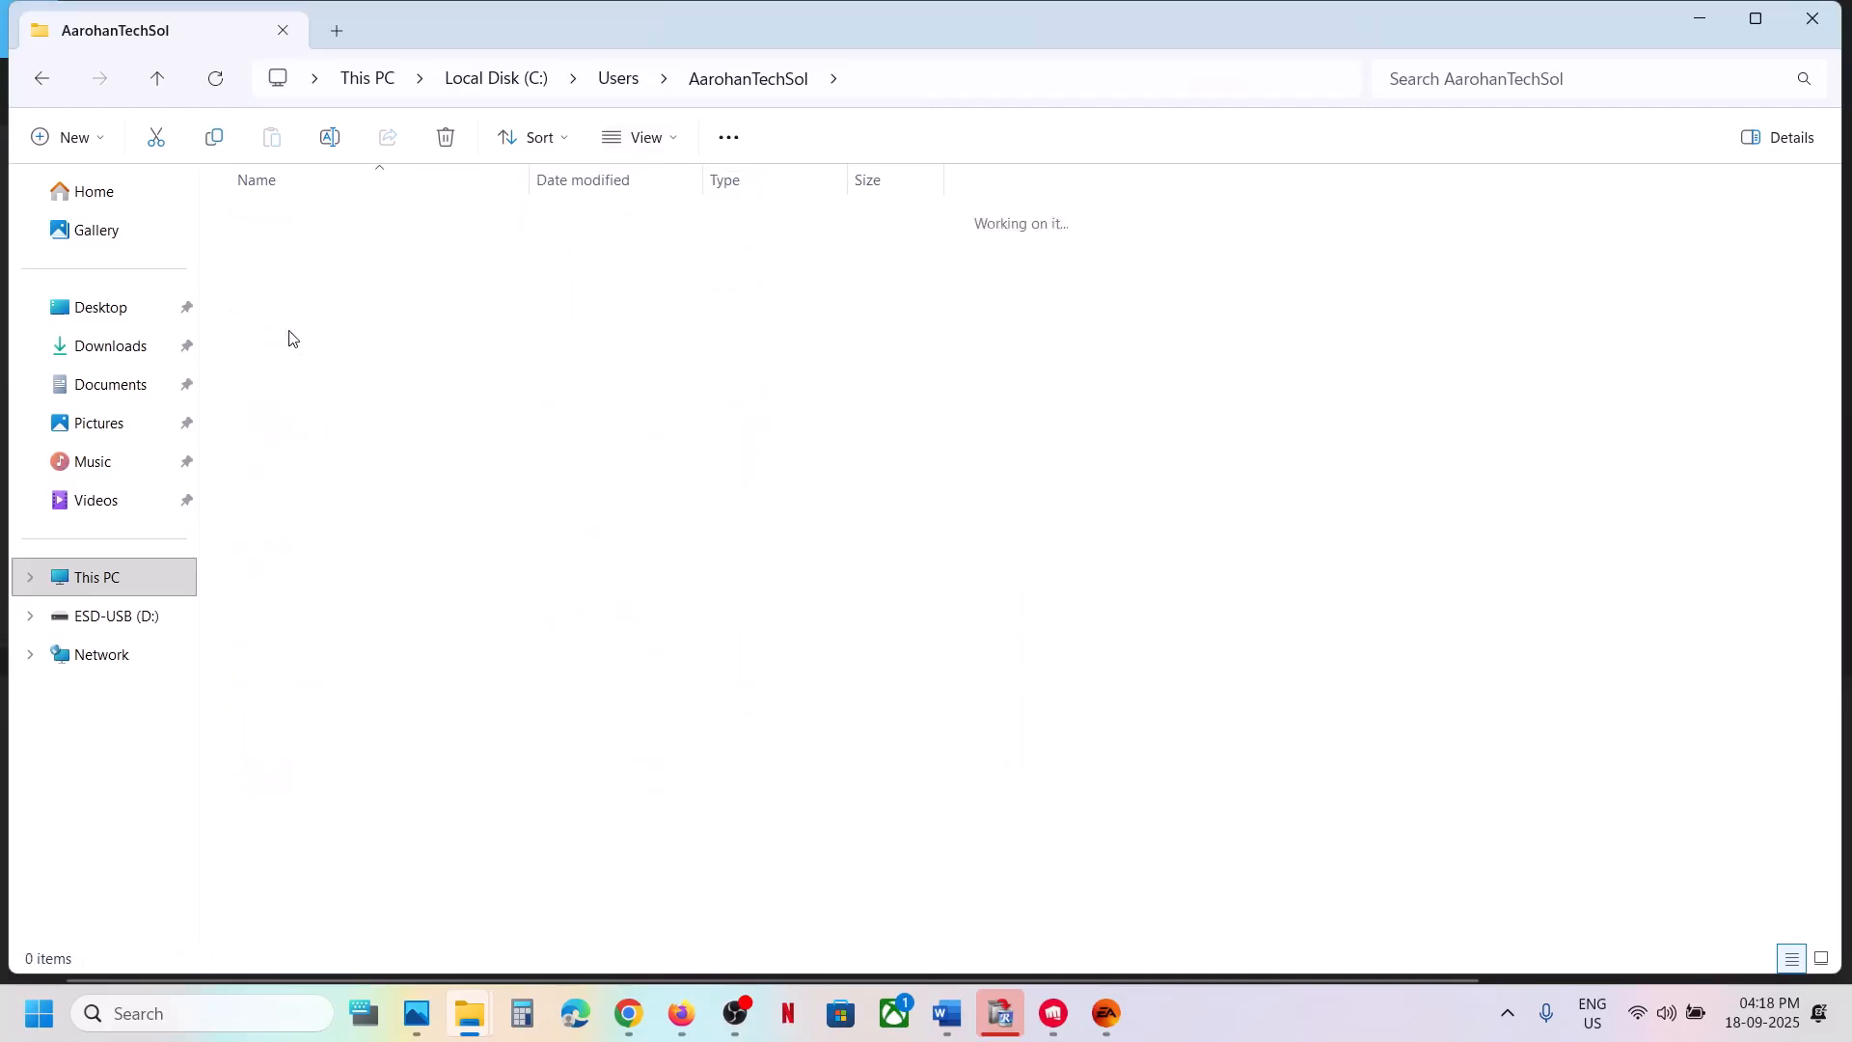
pyautogui.doubleClick(290, 338)
pyautogui.doubleClick(299, 224)
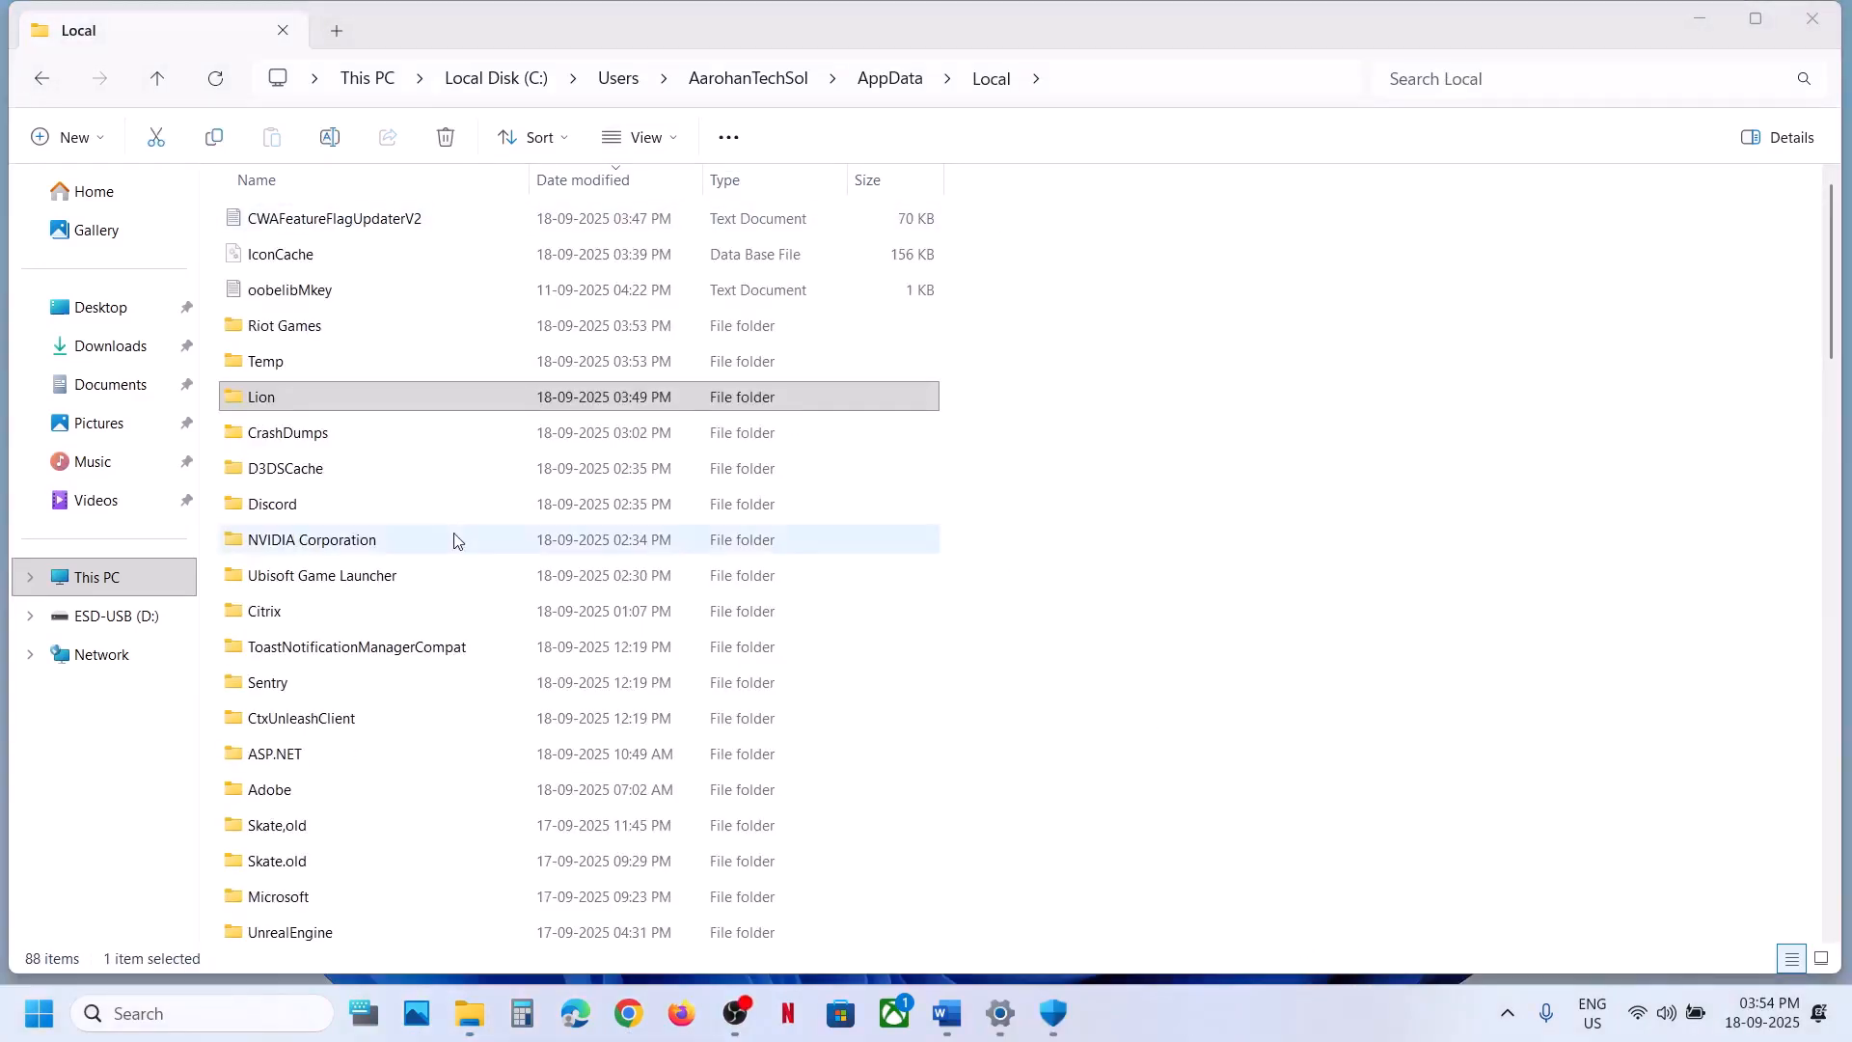
# Rename the Lion folder in AppData\Local to Lion.old
pyautogui.click(286, 404)
pyautogui.rightClick(286, 403)
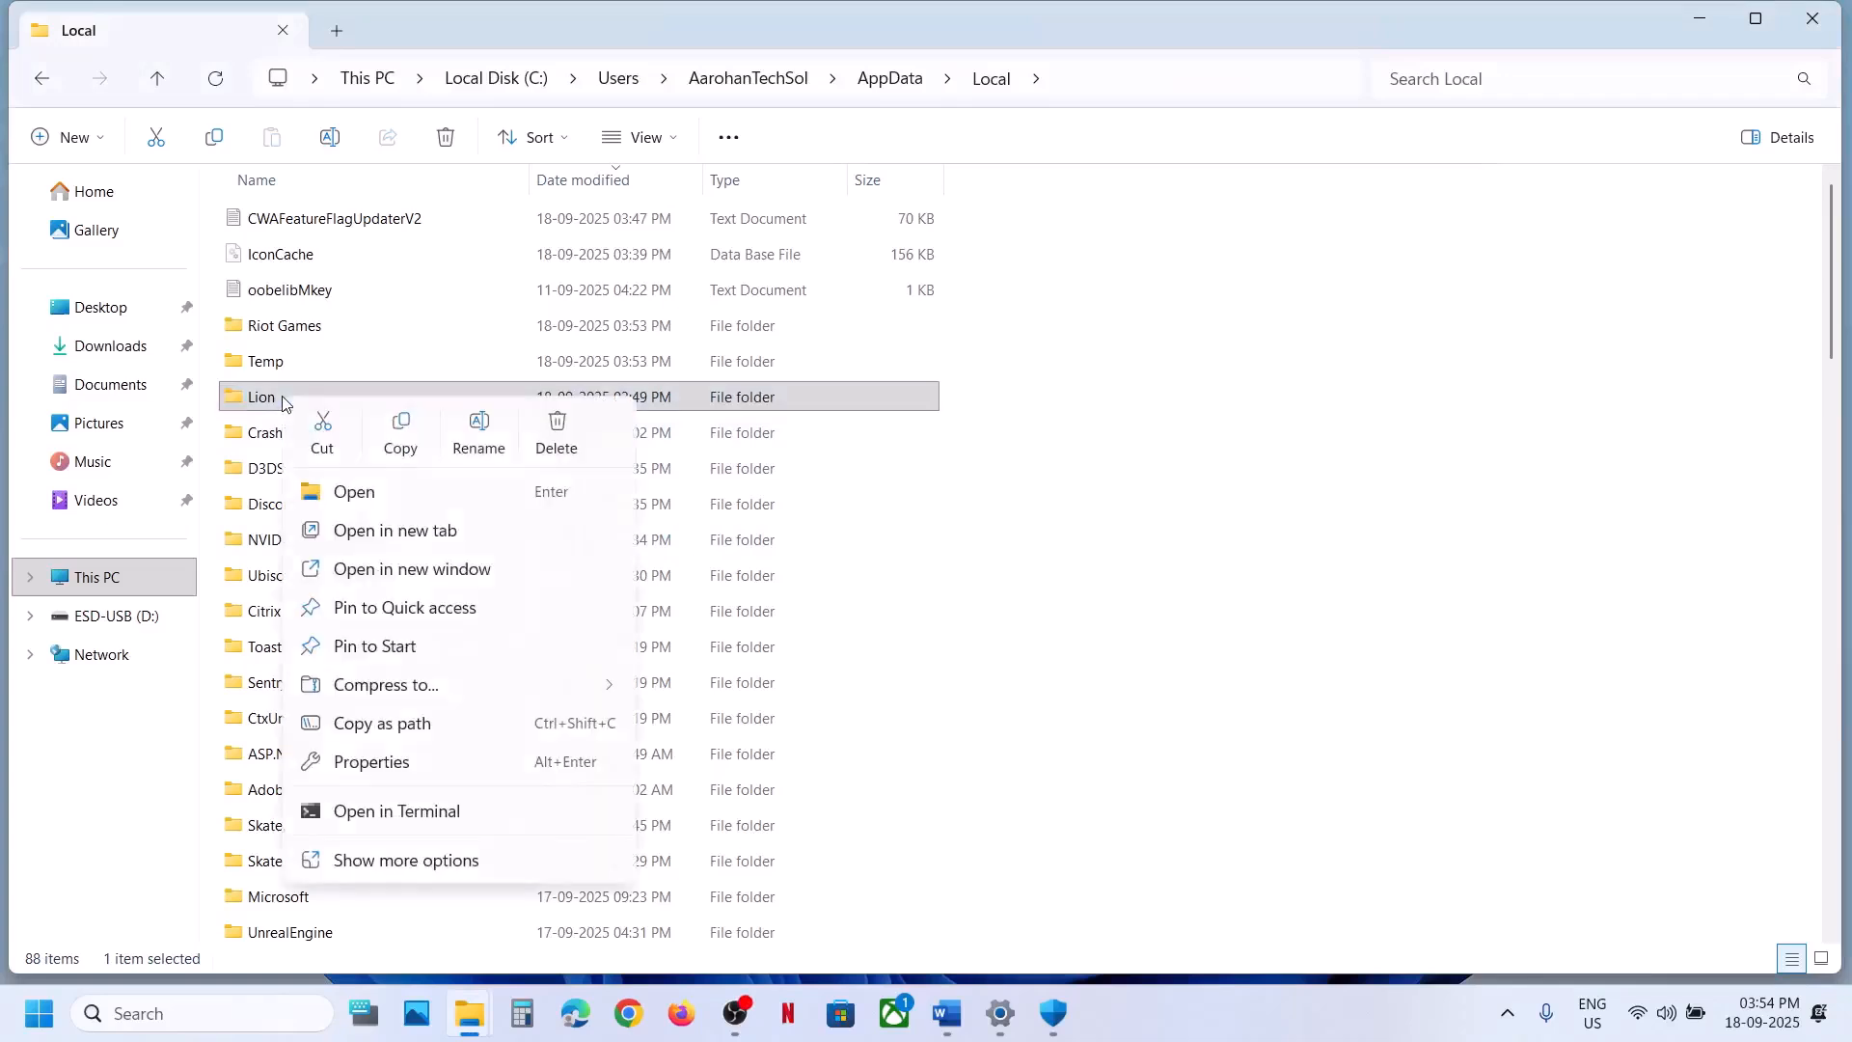
pyautogui.click(479, 423)
pyautogui.click(285, 392)
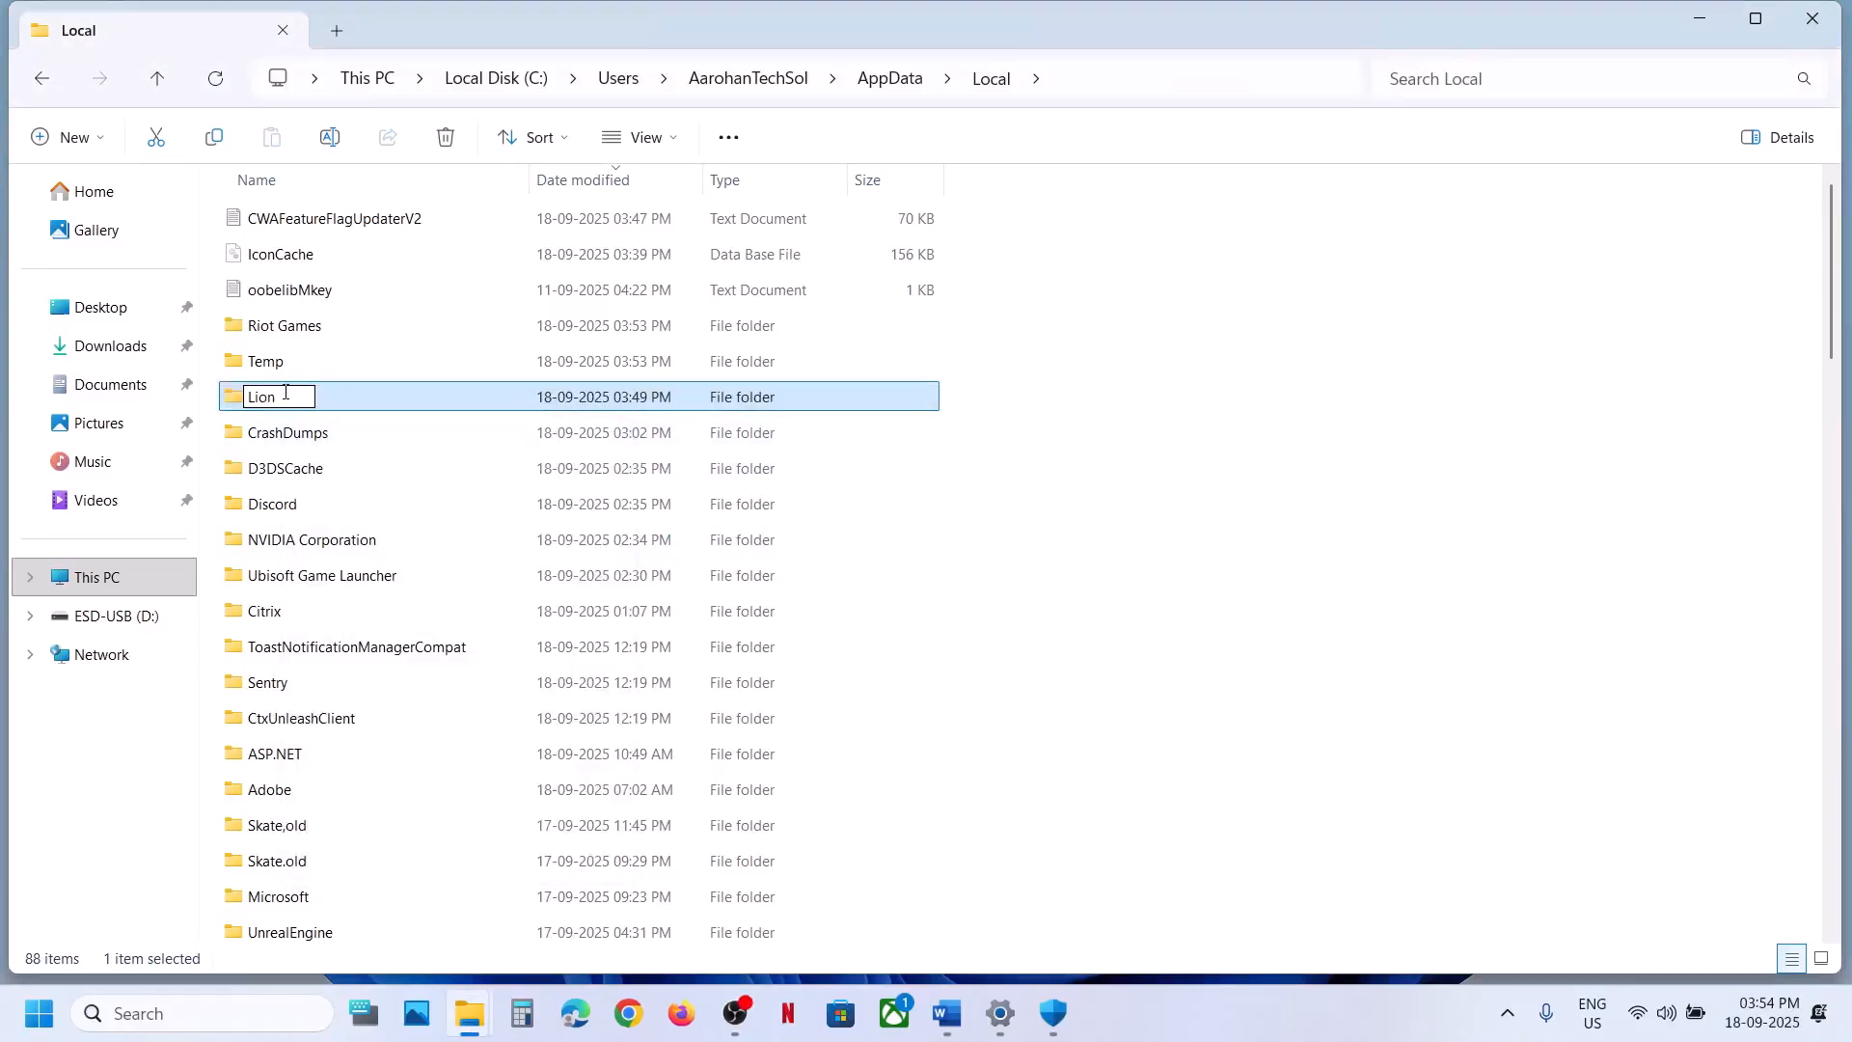
pyautogui.click(1182, 532)
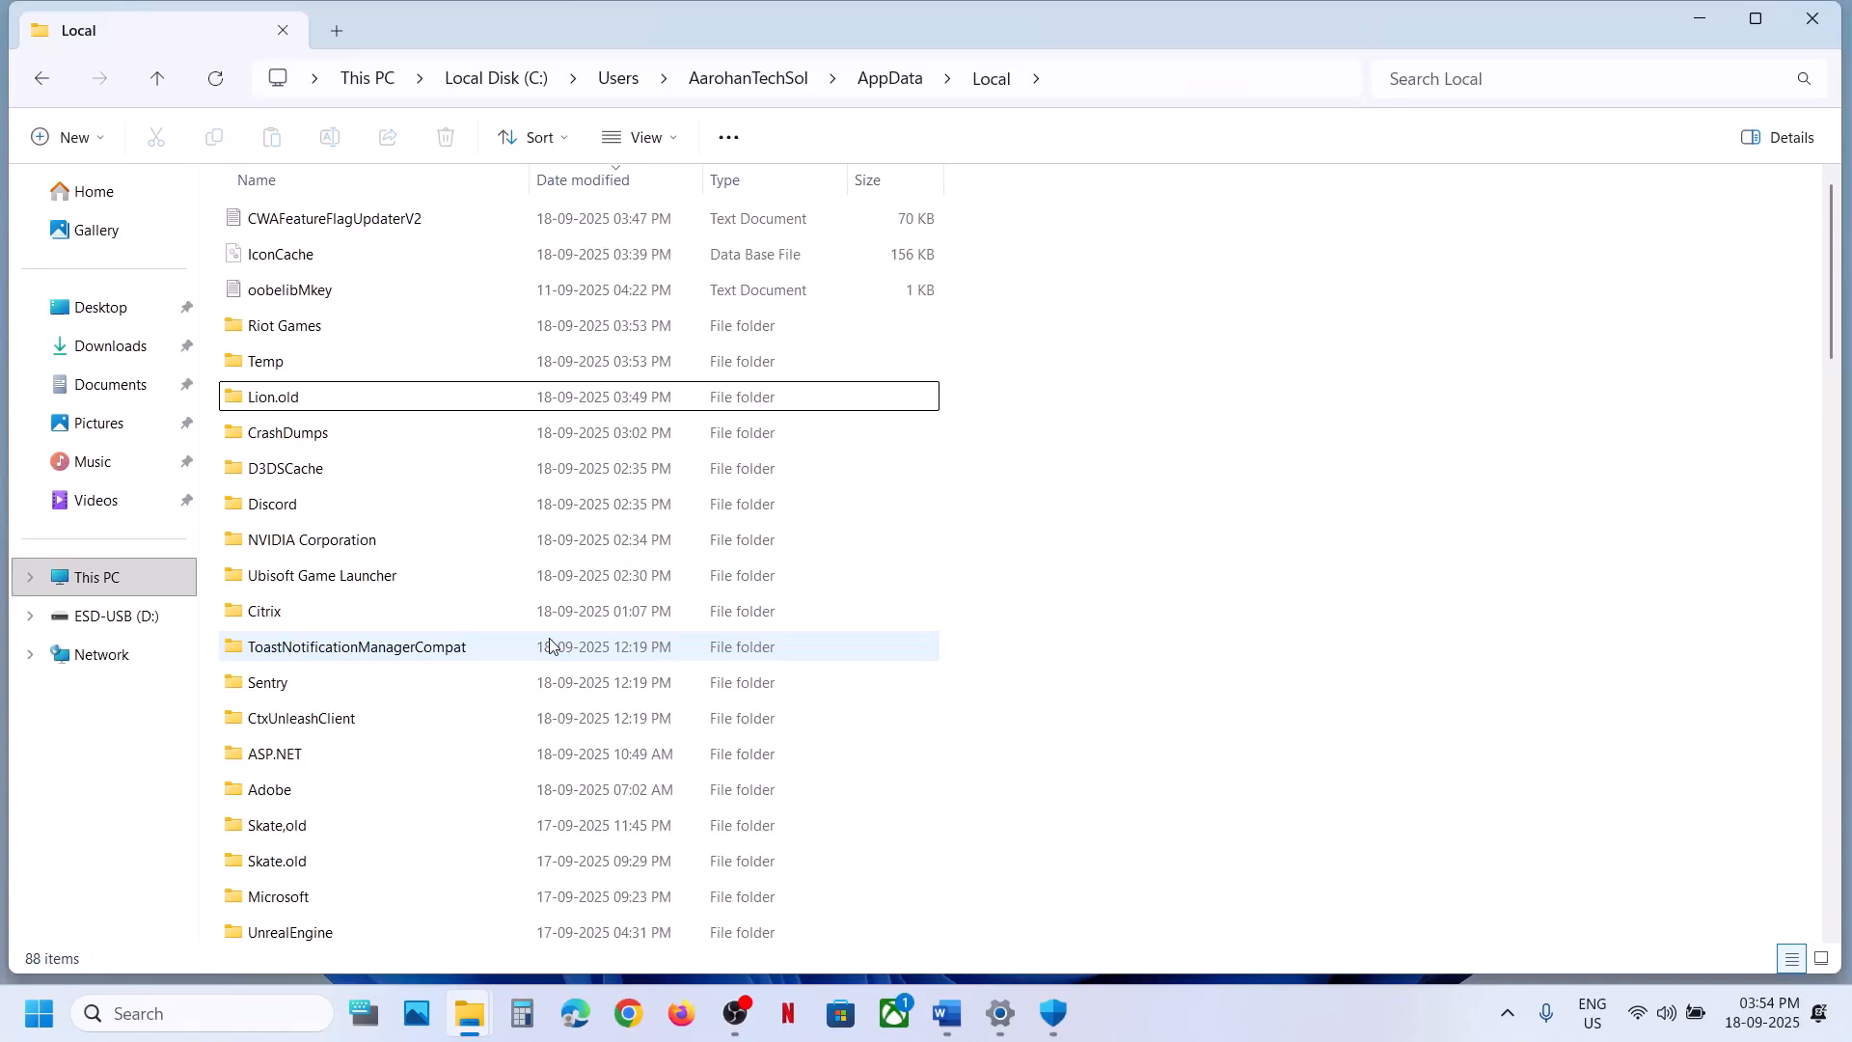
# Open the Riot Games folder in AppData\Local and point out the 2XKO and Install 2XKO Closed Beta folders
pyautogui.click(398, 537)
pyautogui.press('r')
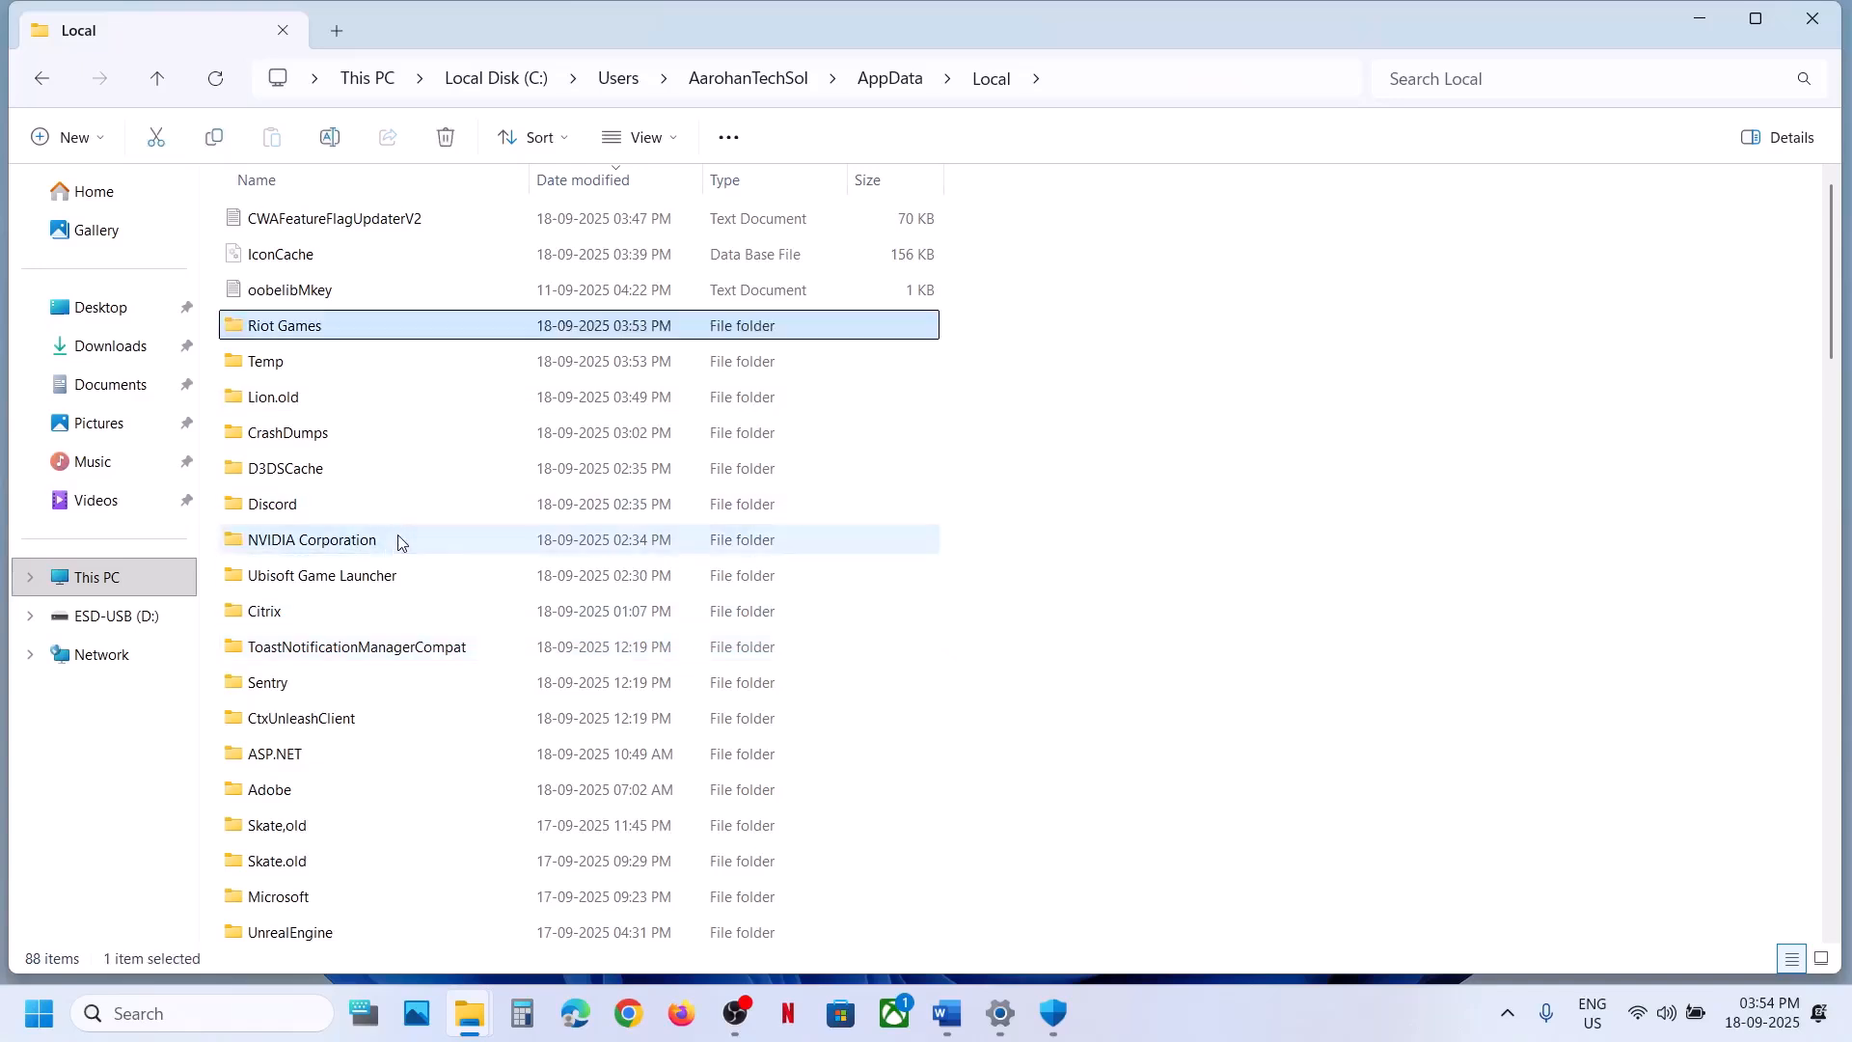
pyautogui.doubleClick(297, 333)
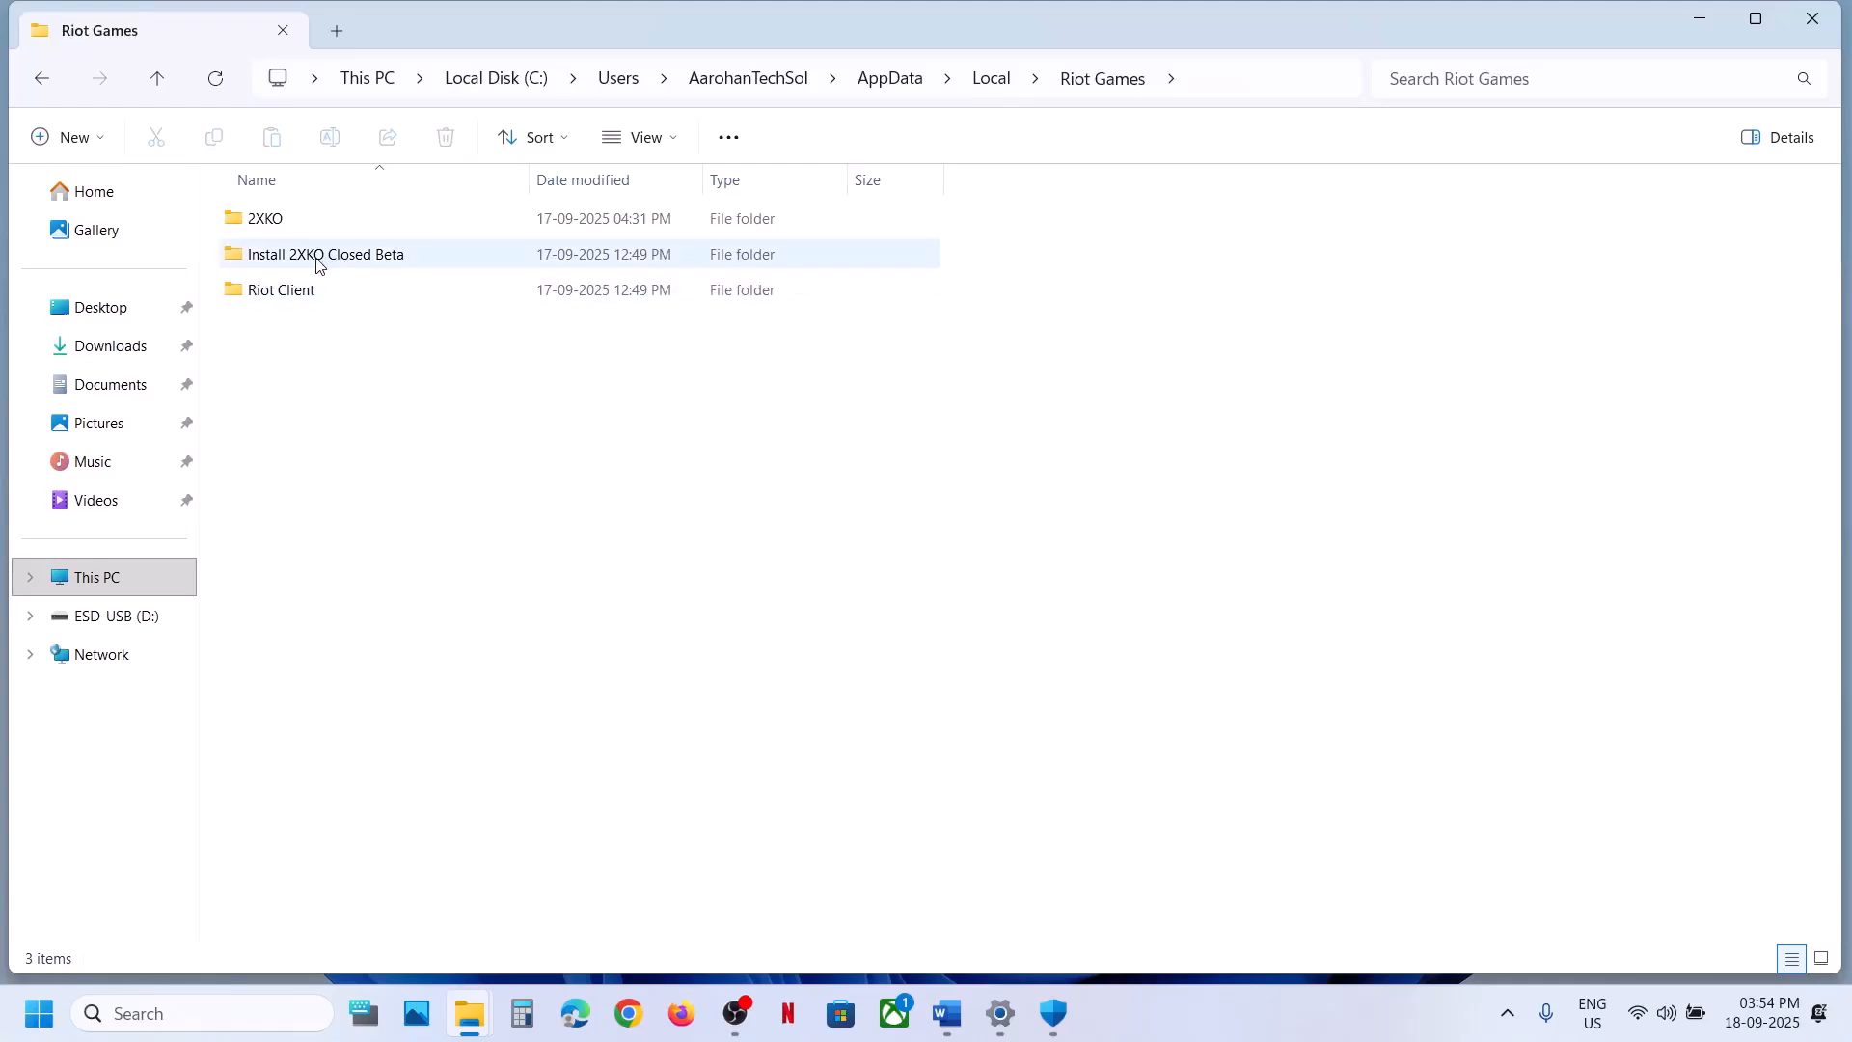
pyautogui.click(317, 260)
pyautogui.click(298, 226)
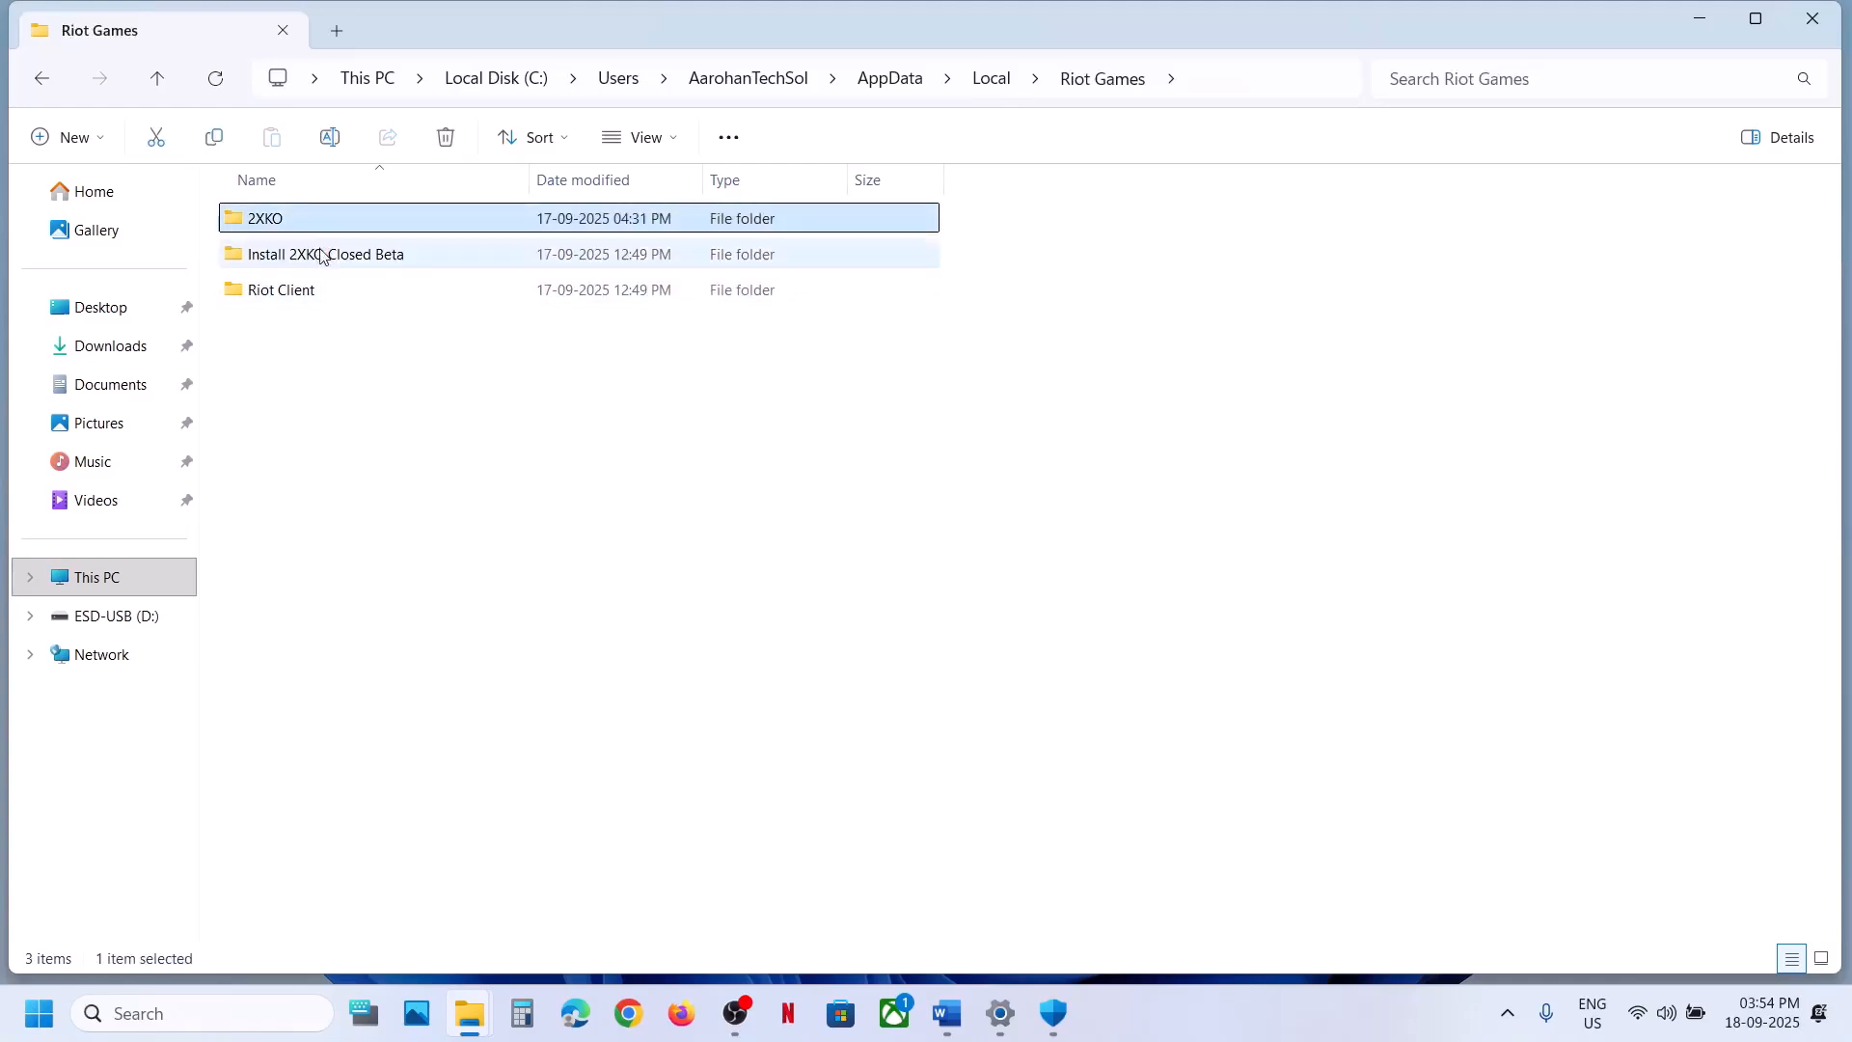
pyautogui.click(318, 254)
pyautogui.click(323, 229)
pyautogui.press('super')
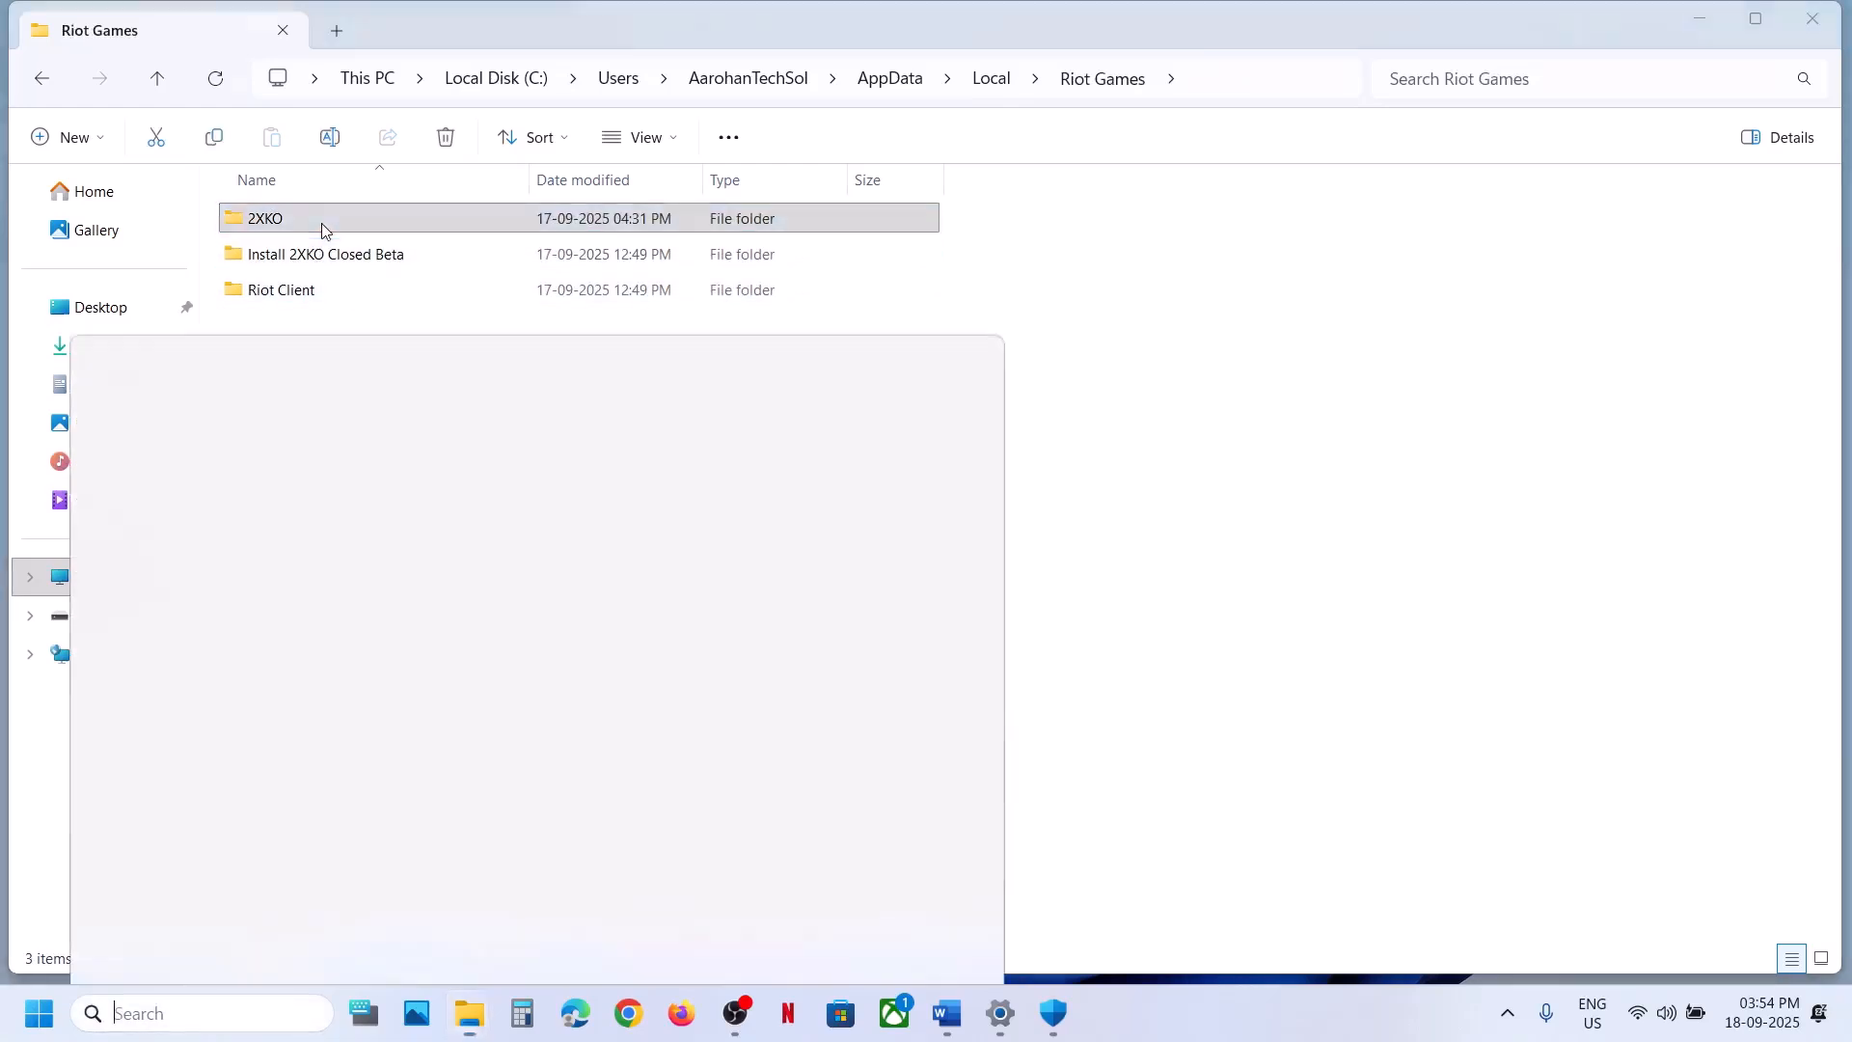
pyautogui.click(1264, 398)
# Rename the 2XKO folder inside Riot Games to "2XKO,old"
pyautogui.click(347, 232)
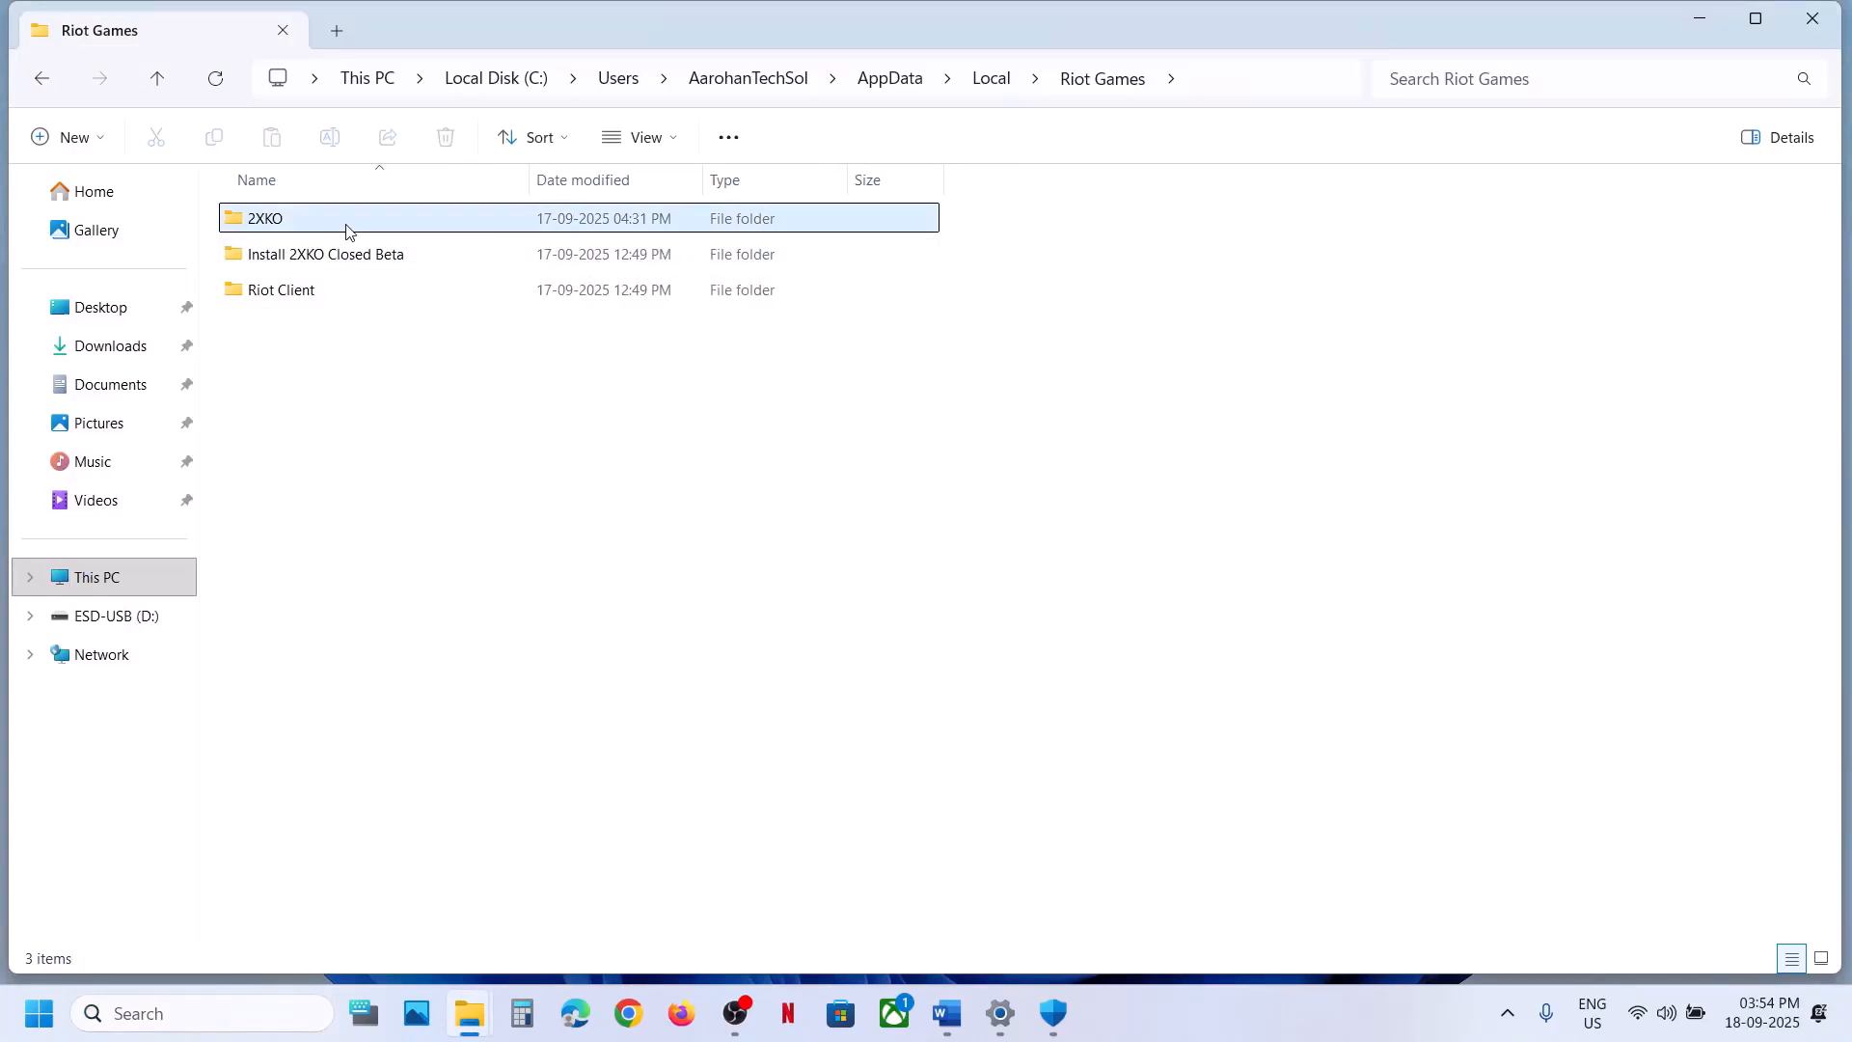
pyautogui.rightClick(347, 234)
pyautogui.click(307, 227)
pyautogui.rightClick(307, 227)
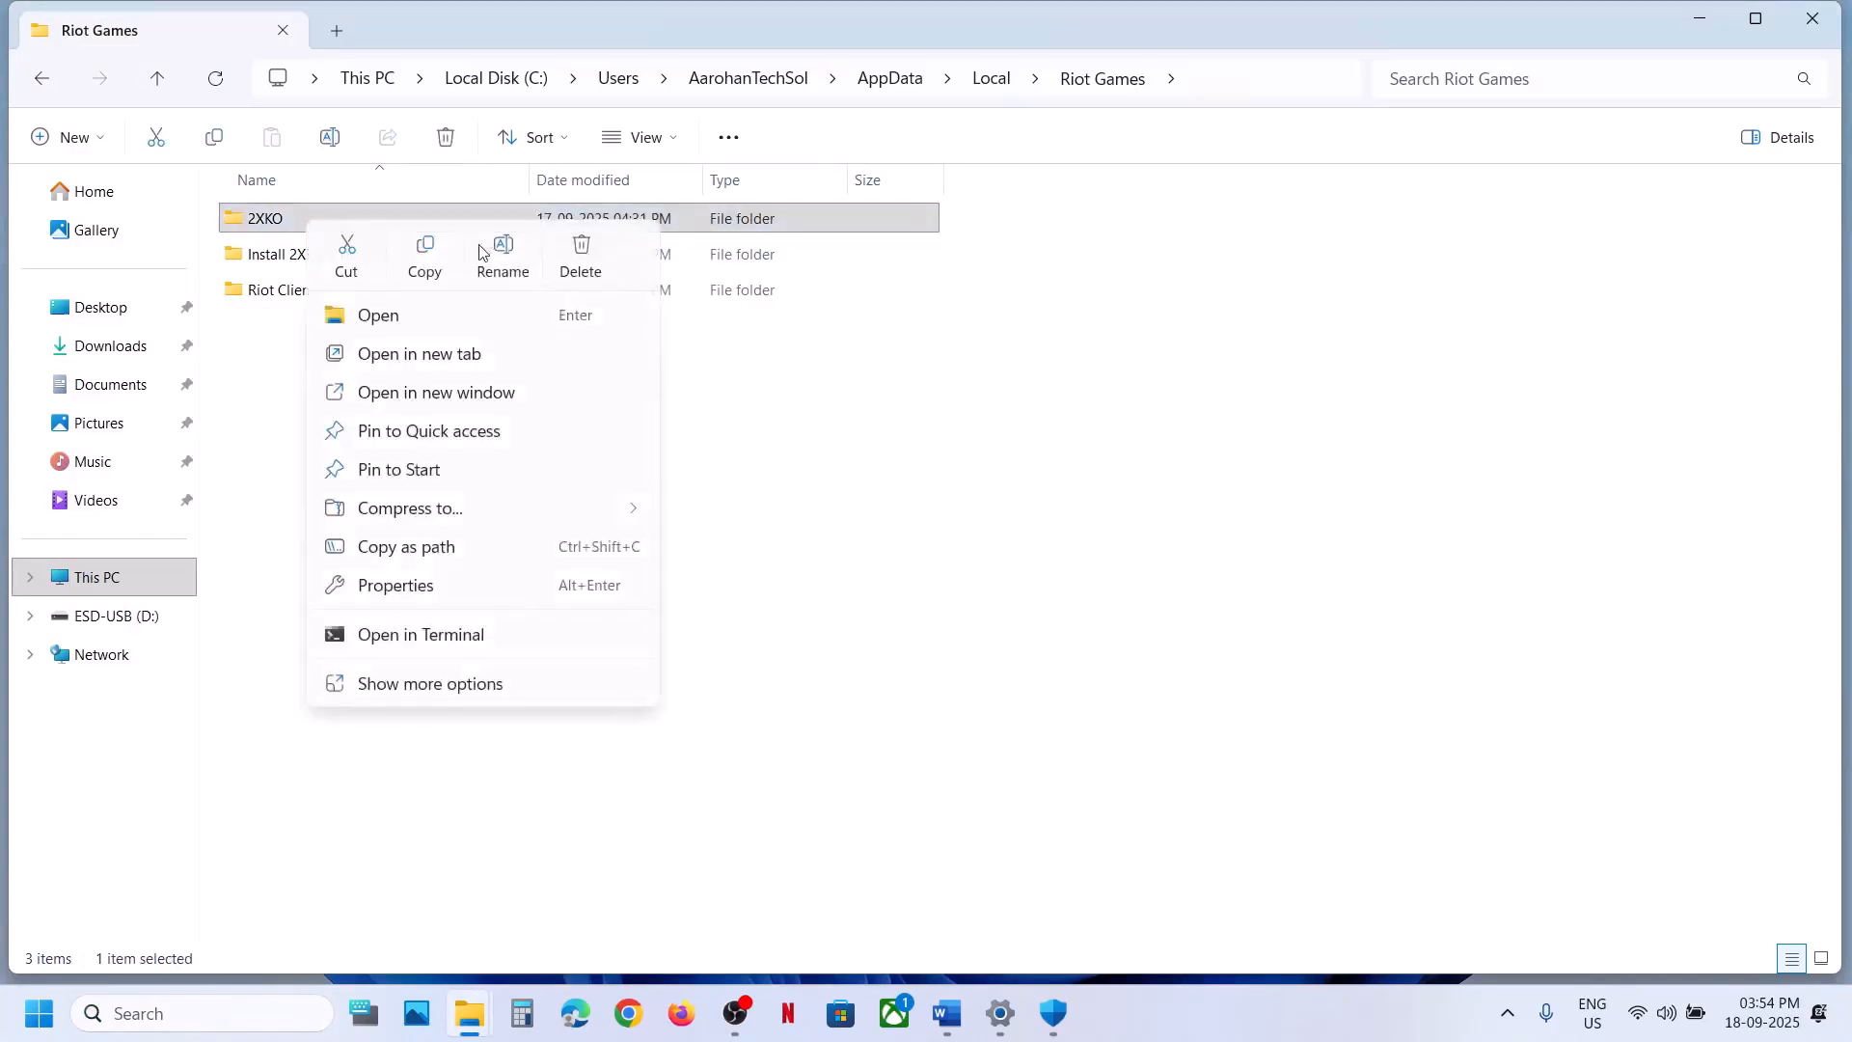
pyautogui.click(500, 256)
pyautogui.click(302, 223)
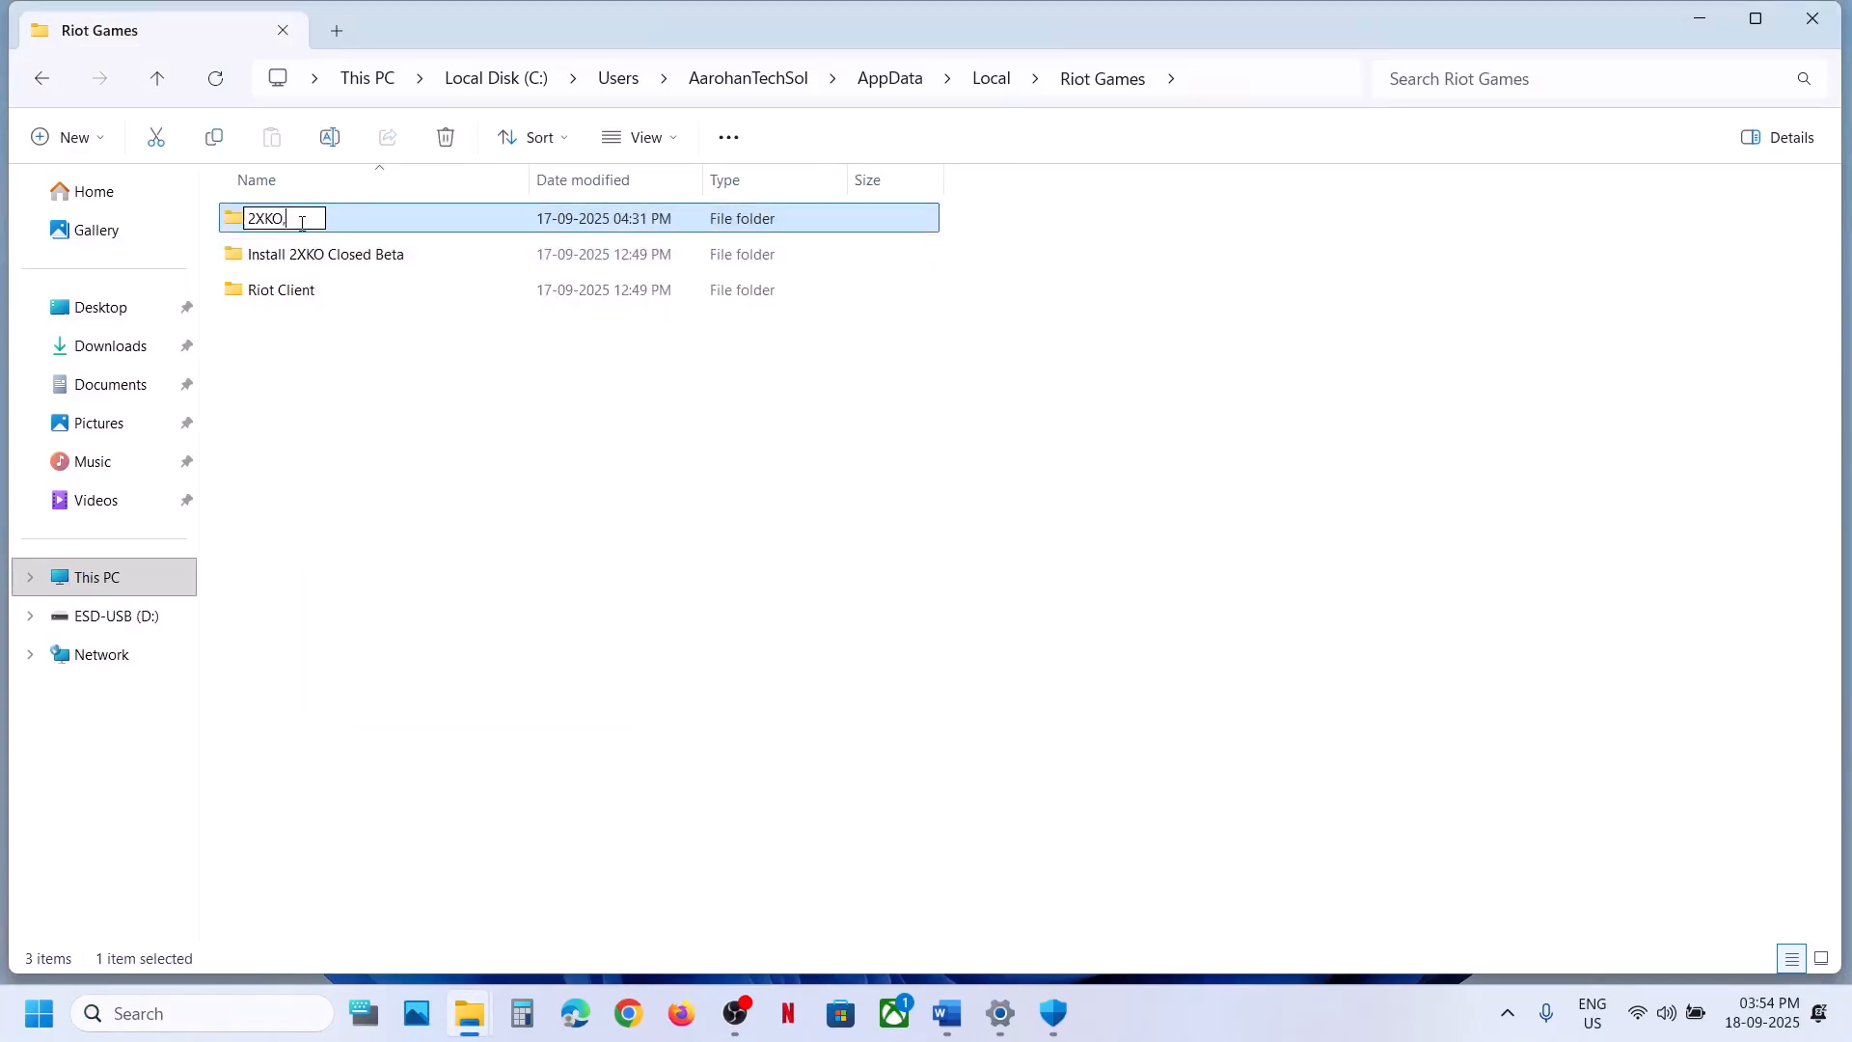
pyautogui.click(335, 410)
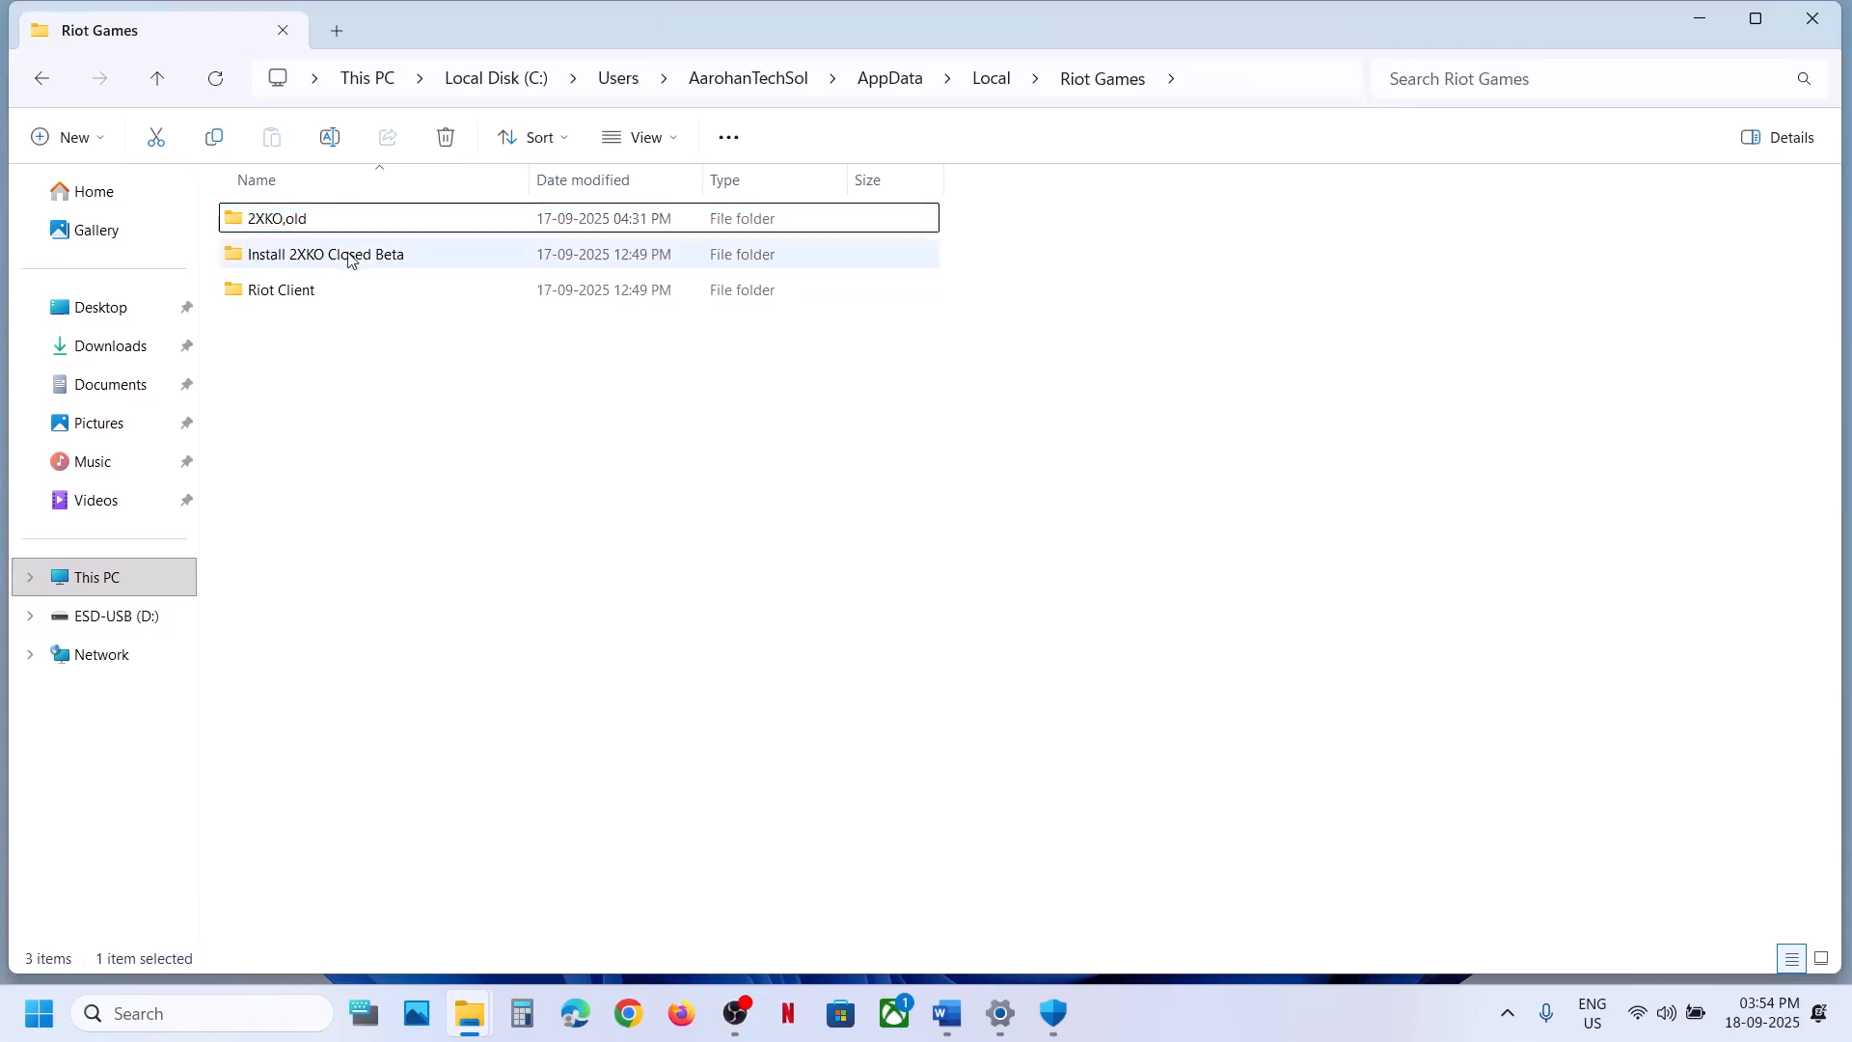
# Rename the Install 2XKO Closed Beta folder inside Riot Games to "Install 2XKO Closed Beta.old"
pyautogui.click(340, 255)
pyautogui.rightClick(344, 257)
pyautogui.click(537, 289)
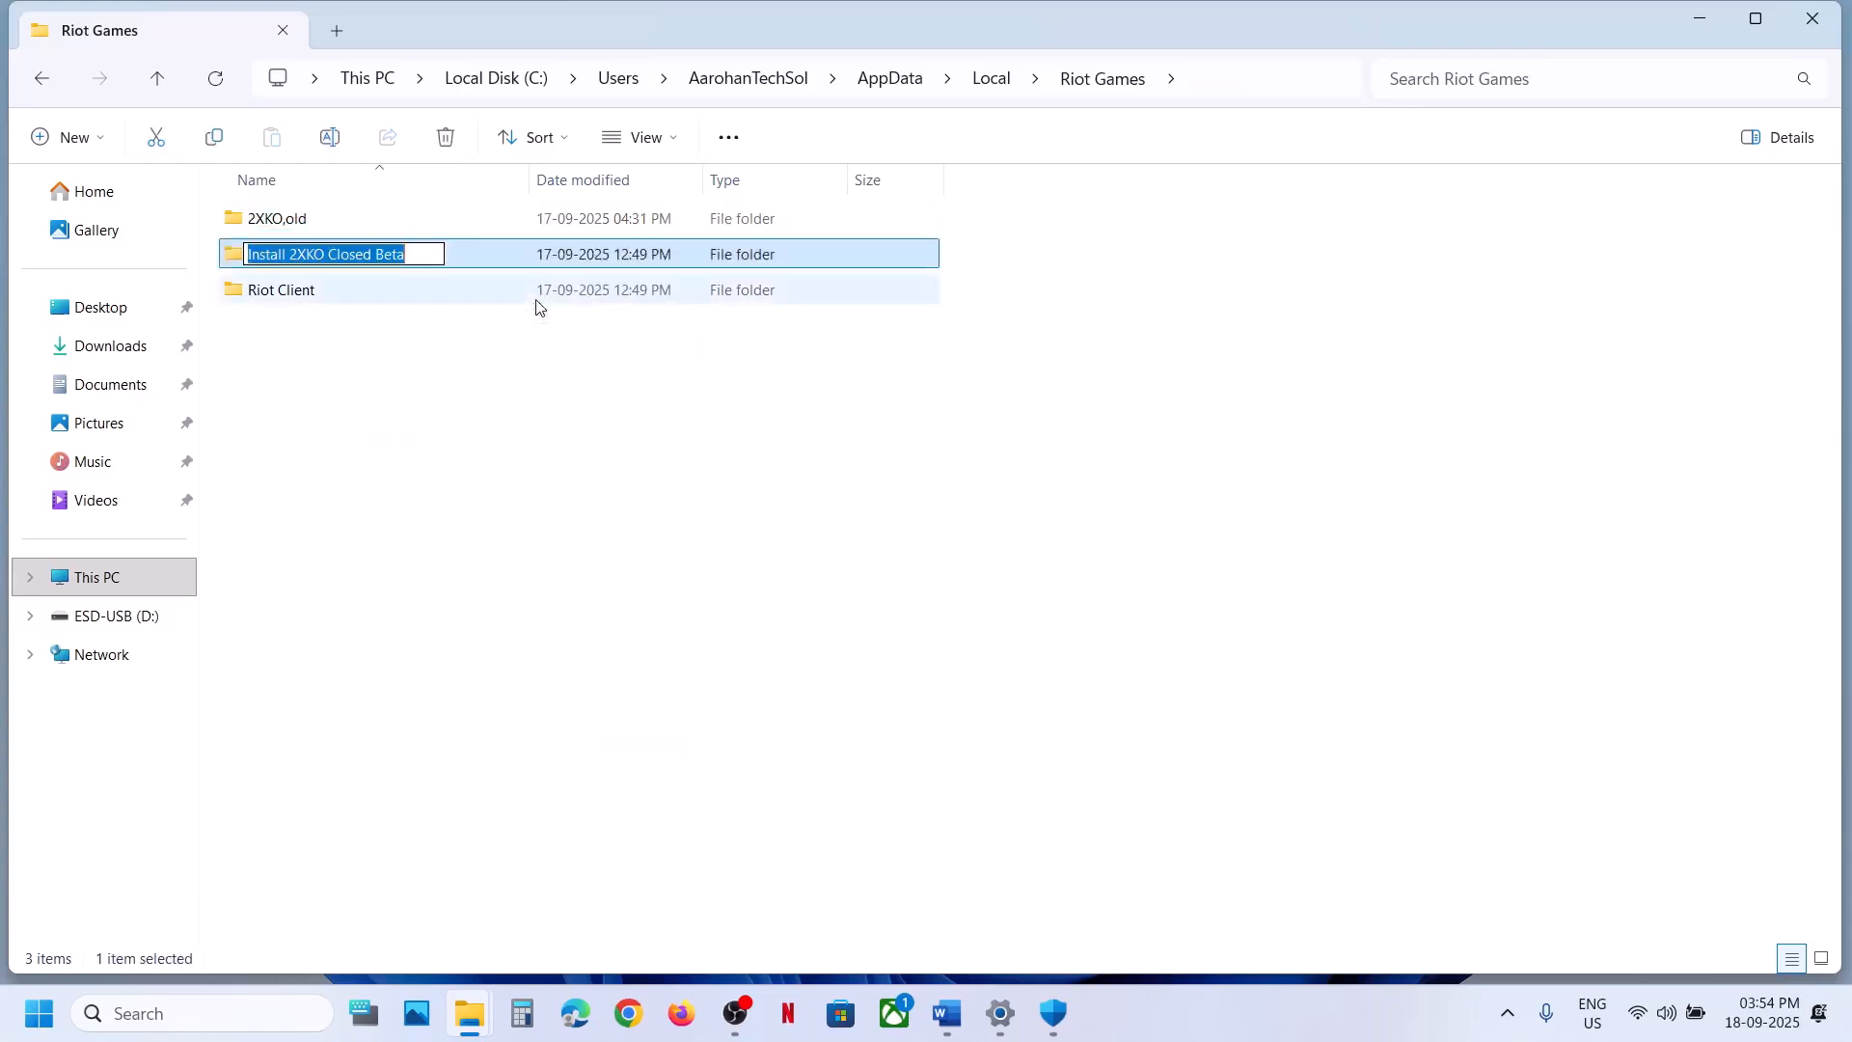
pyautogui.click(422, 256)
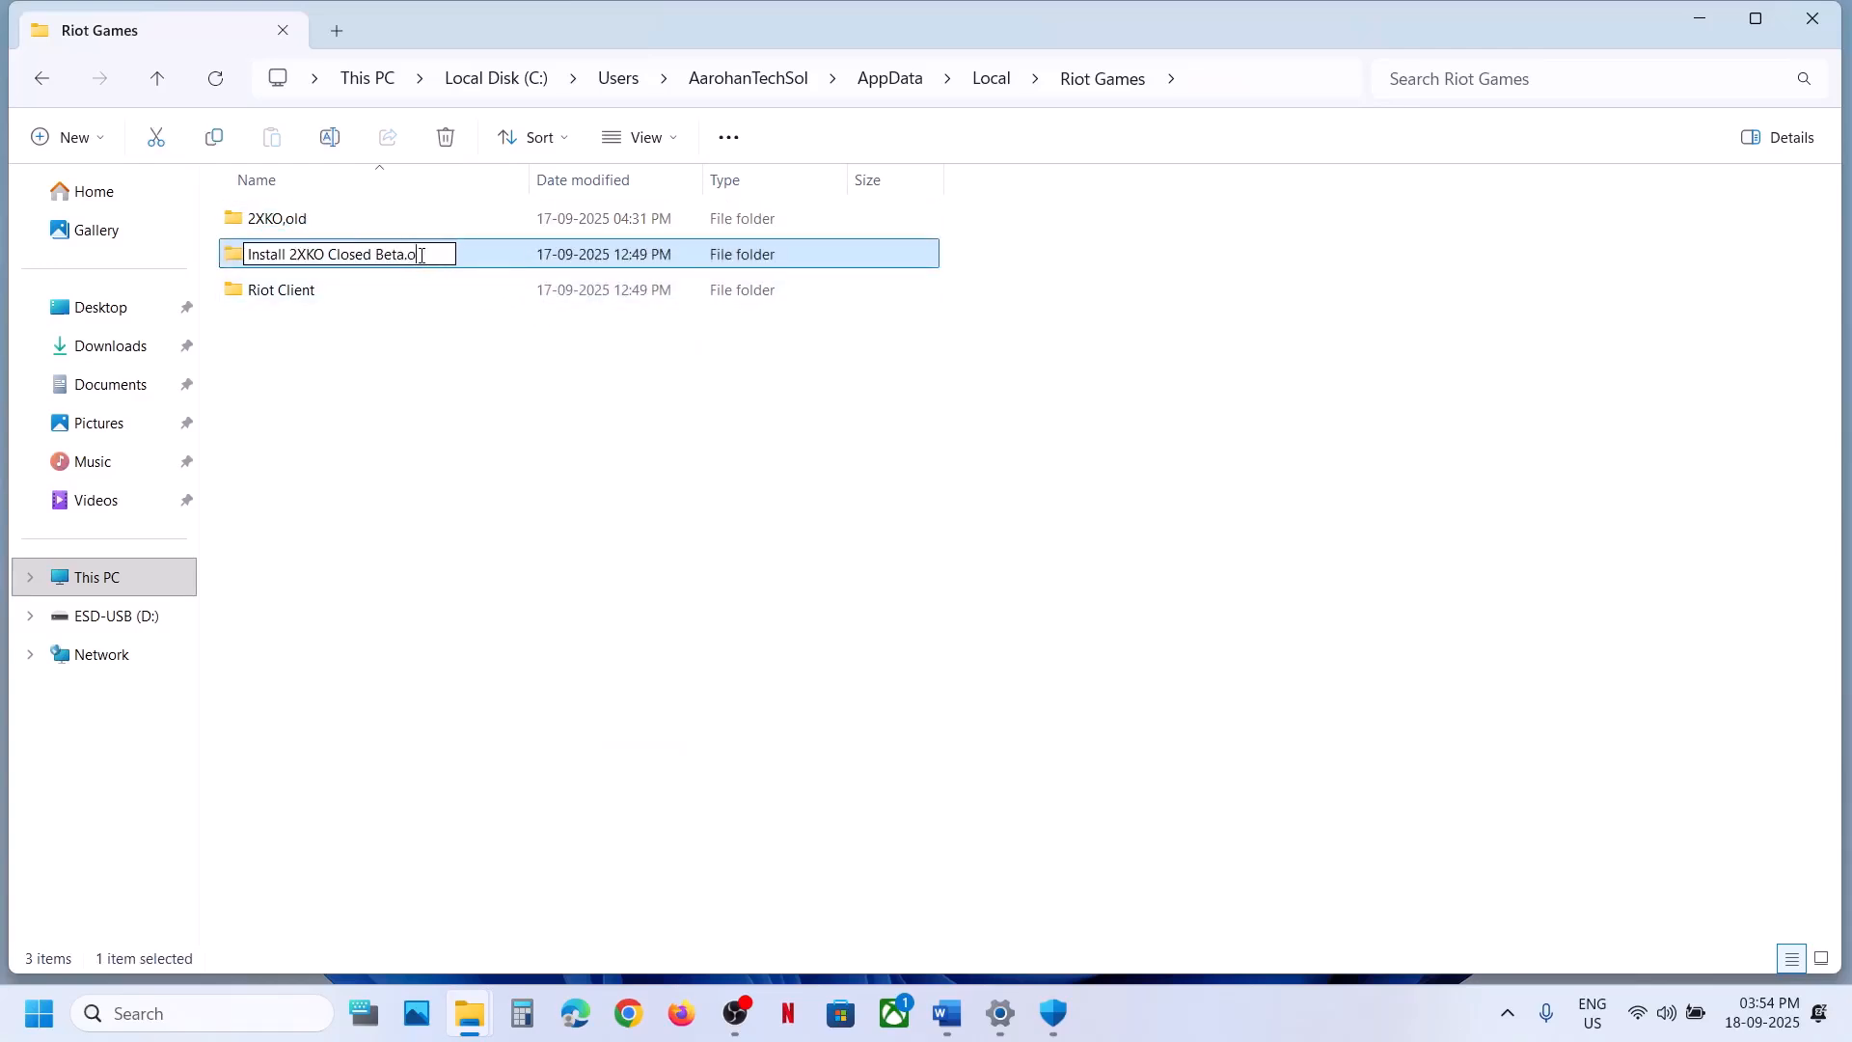
pyautogui.click(489, 499)
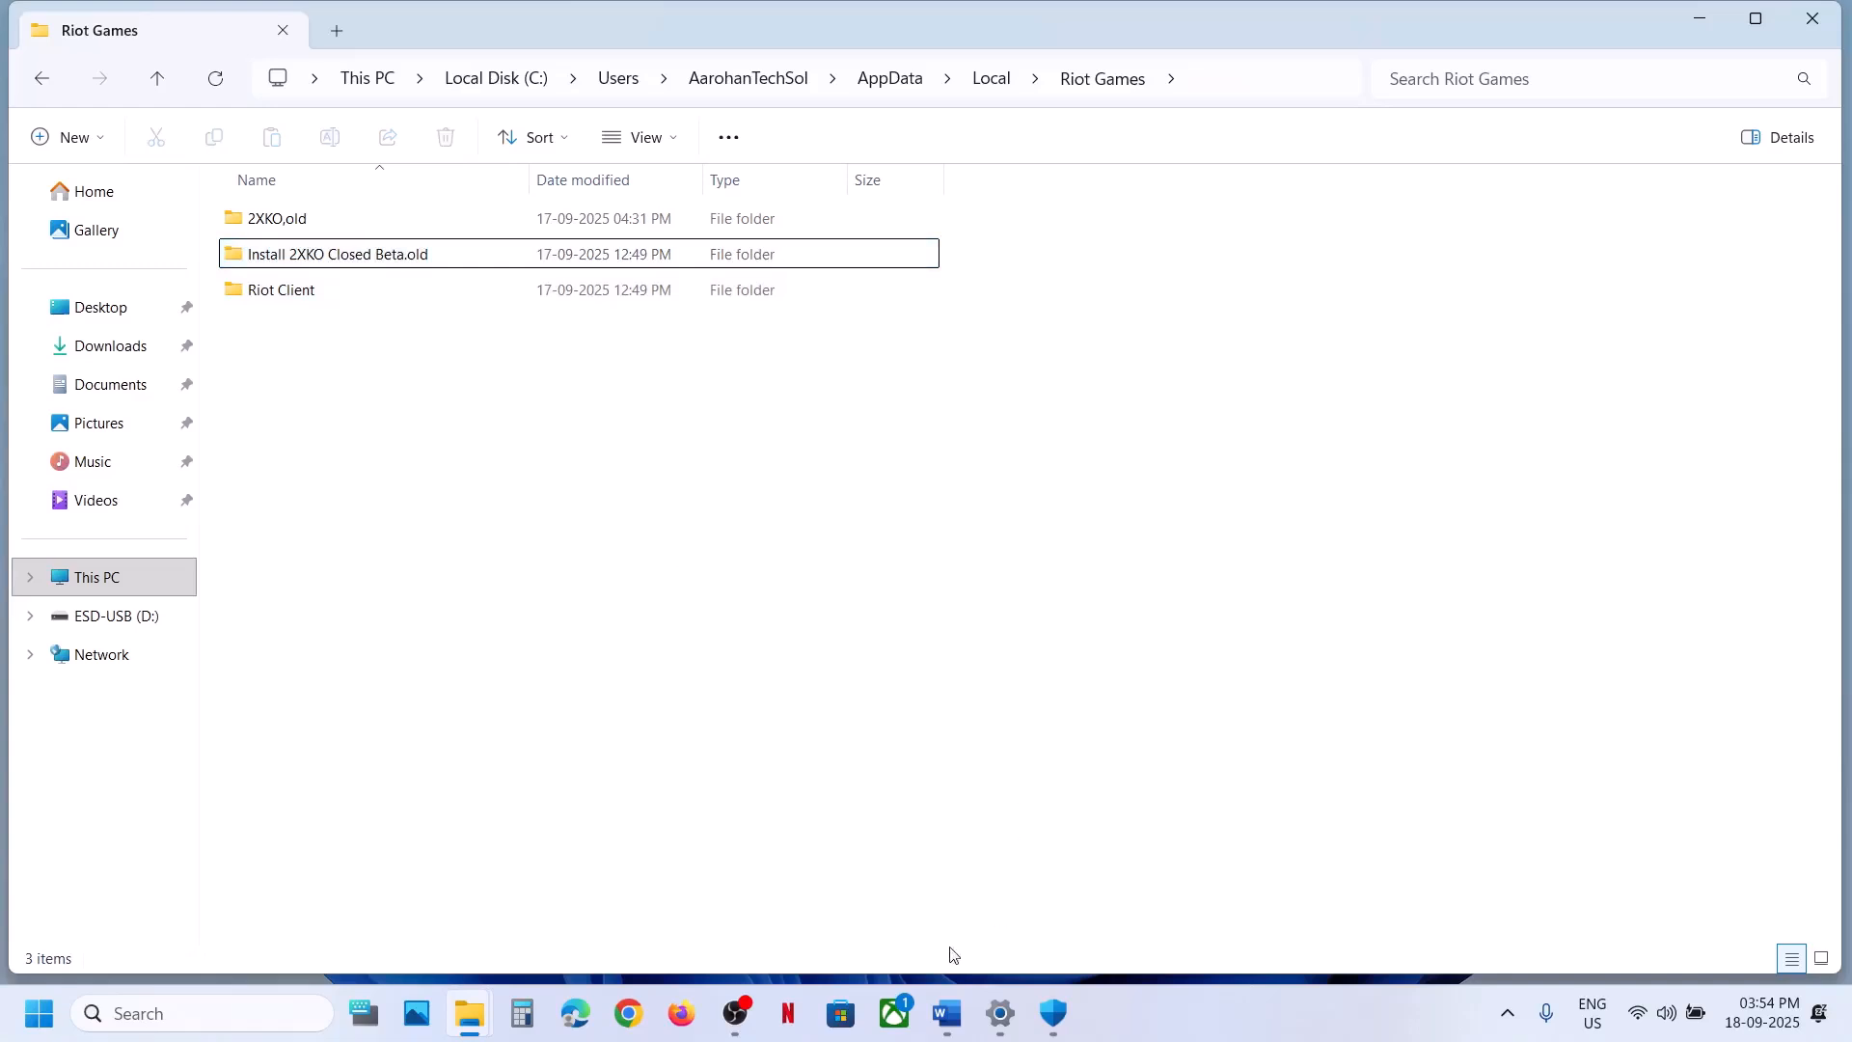
# Go up to AppData\Local and rename the Riot Games folder to "Riot Games.old"
pyautogui.click(169, 90)
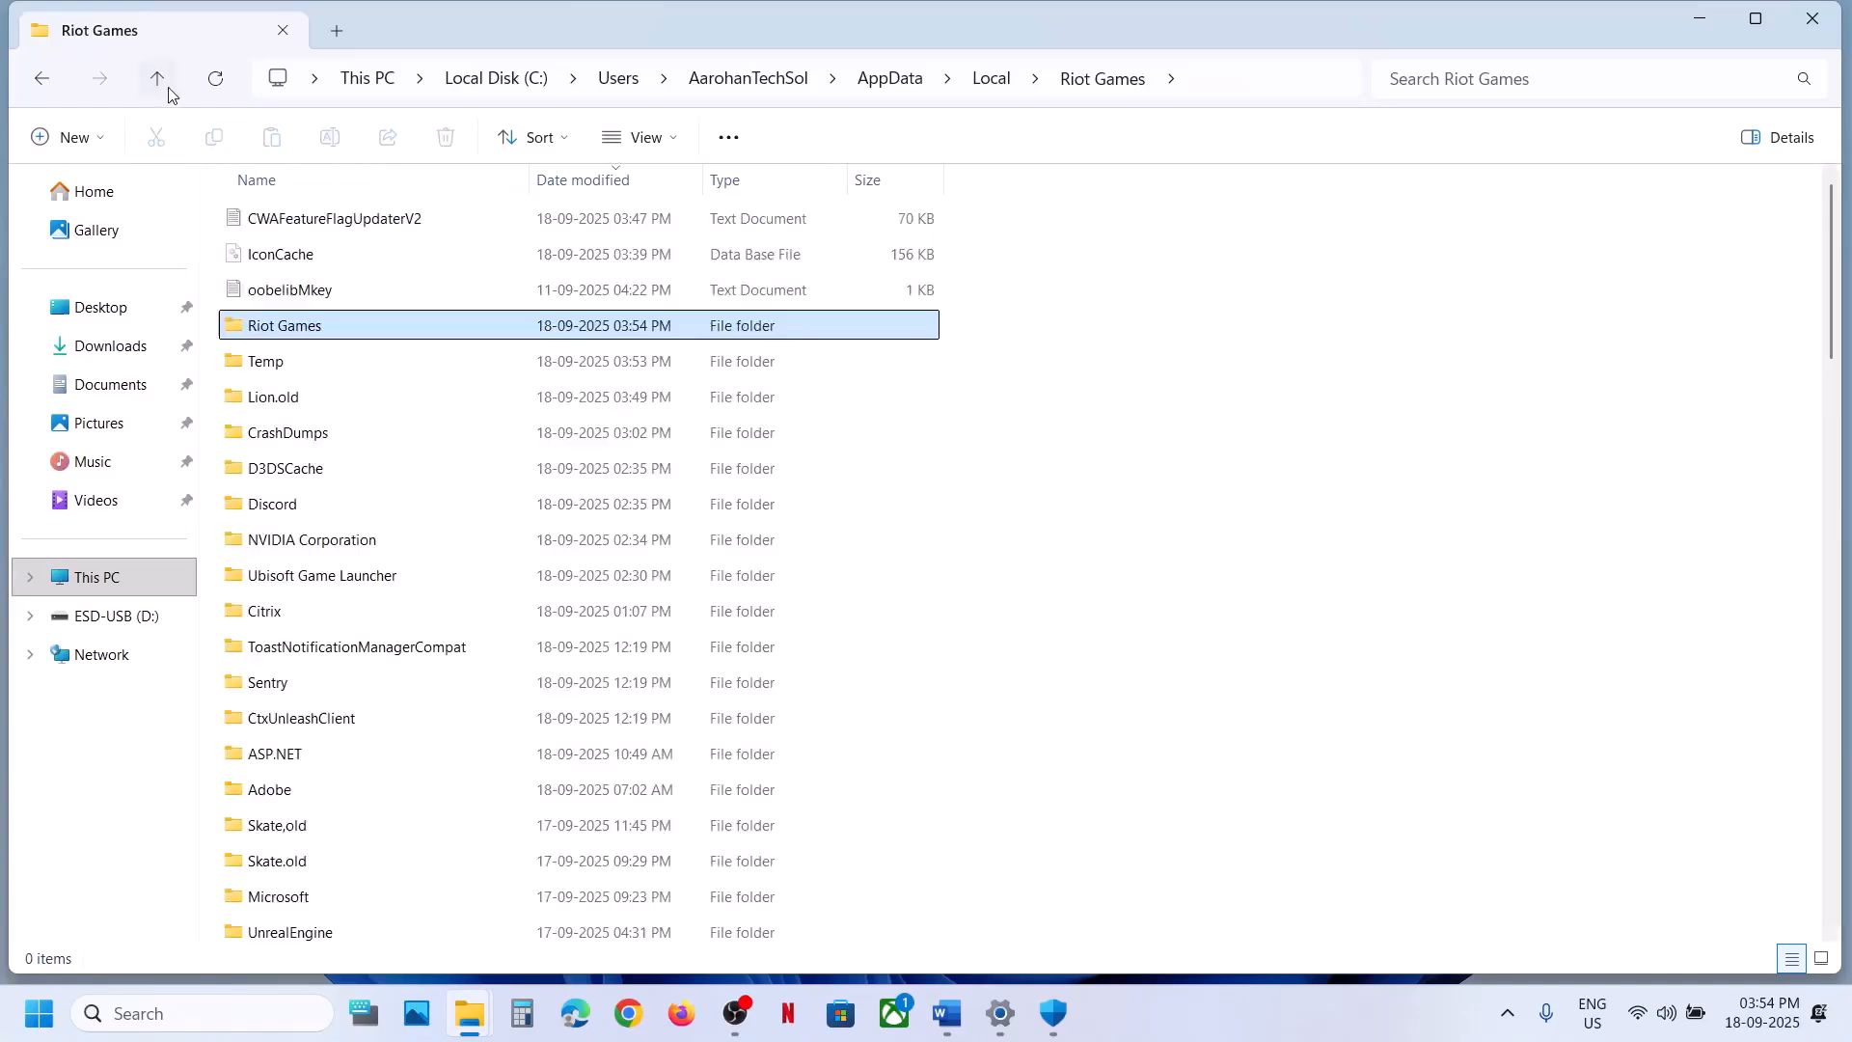
pyautogui.rightClick(300, 338)
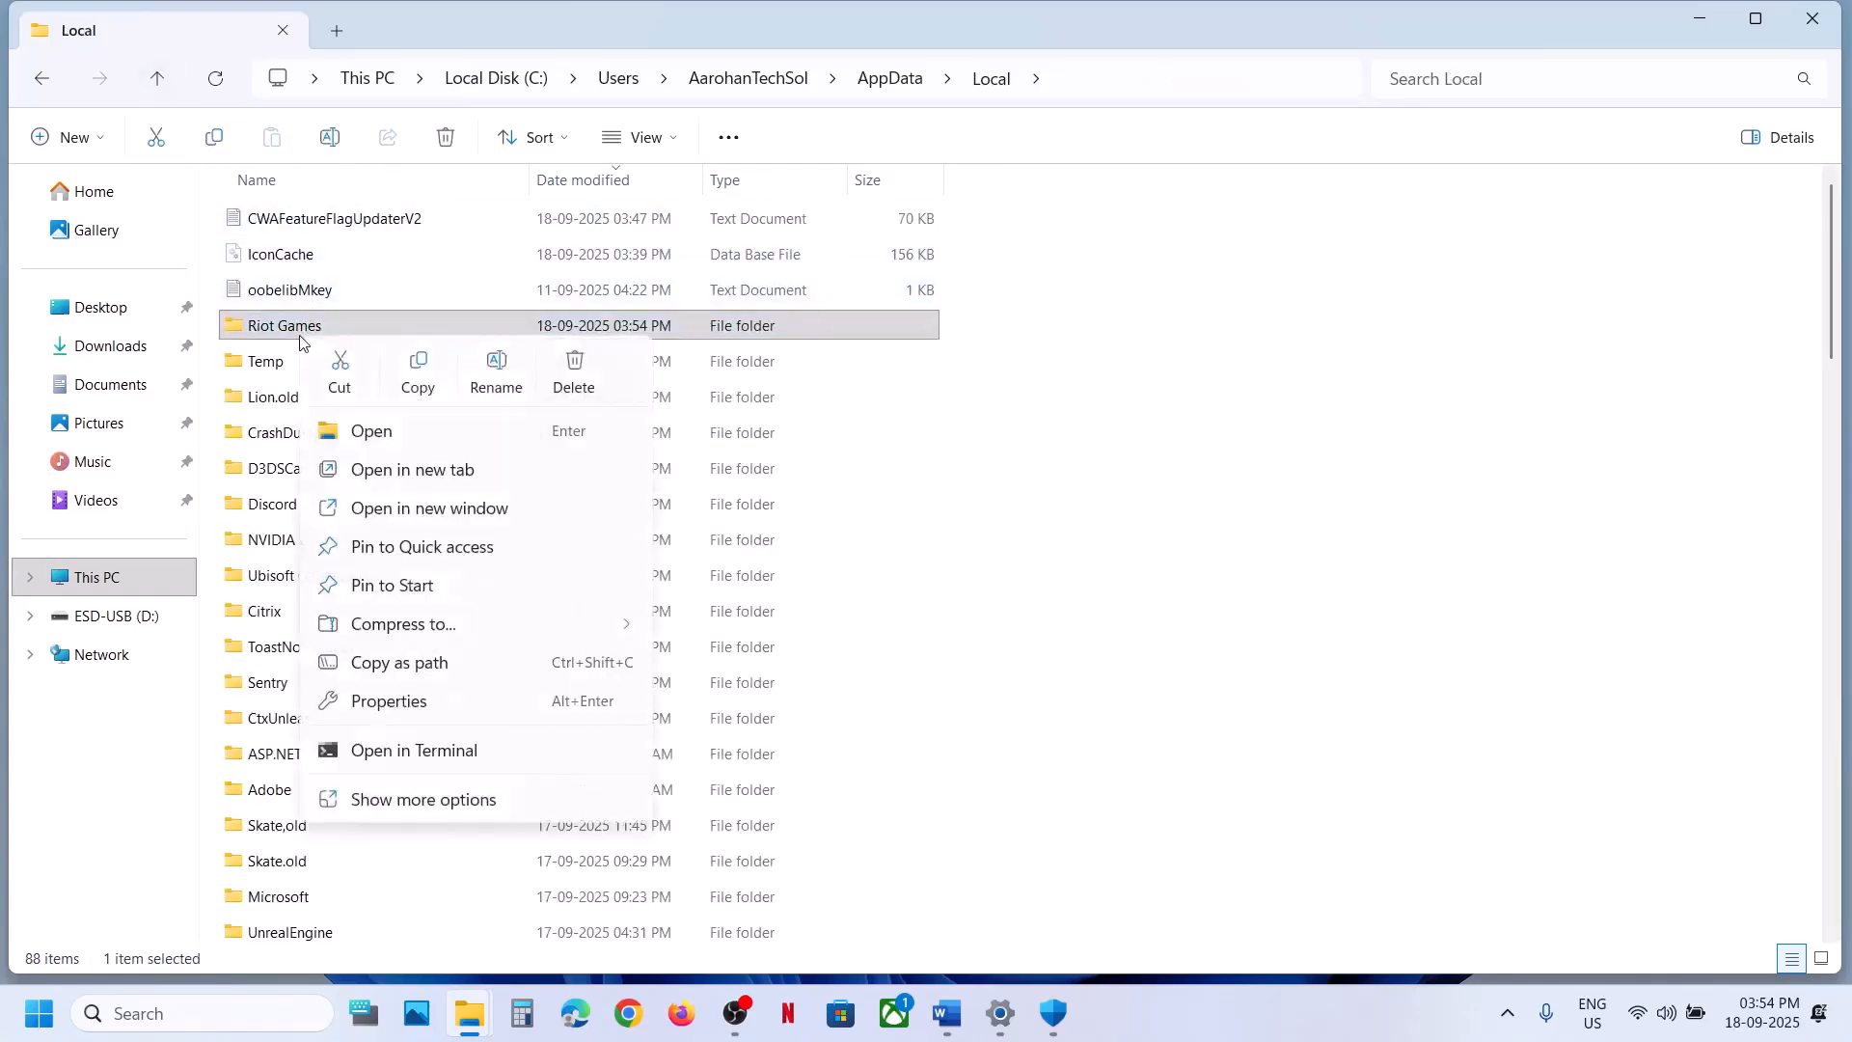
pyautogui.click(494, 369)
pyautogui.press('End')
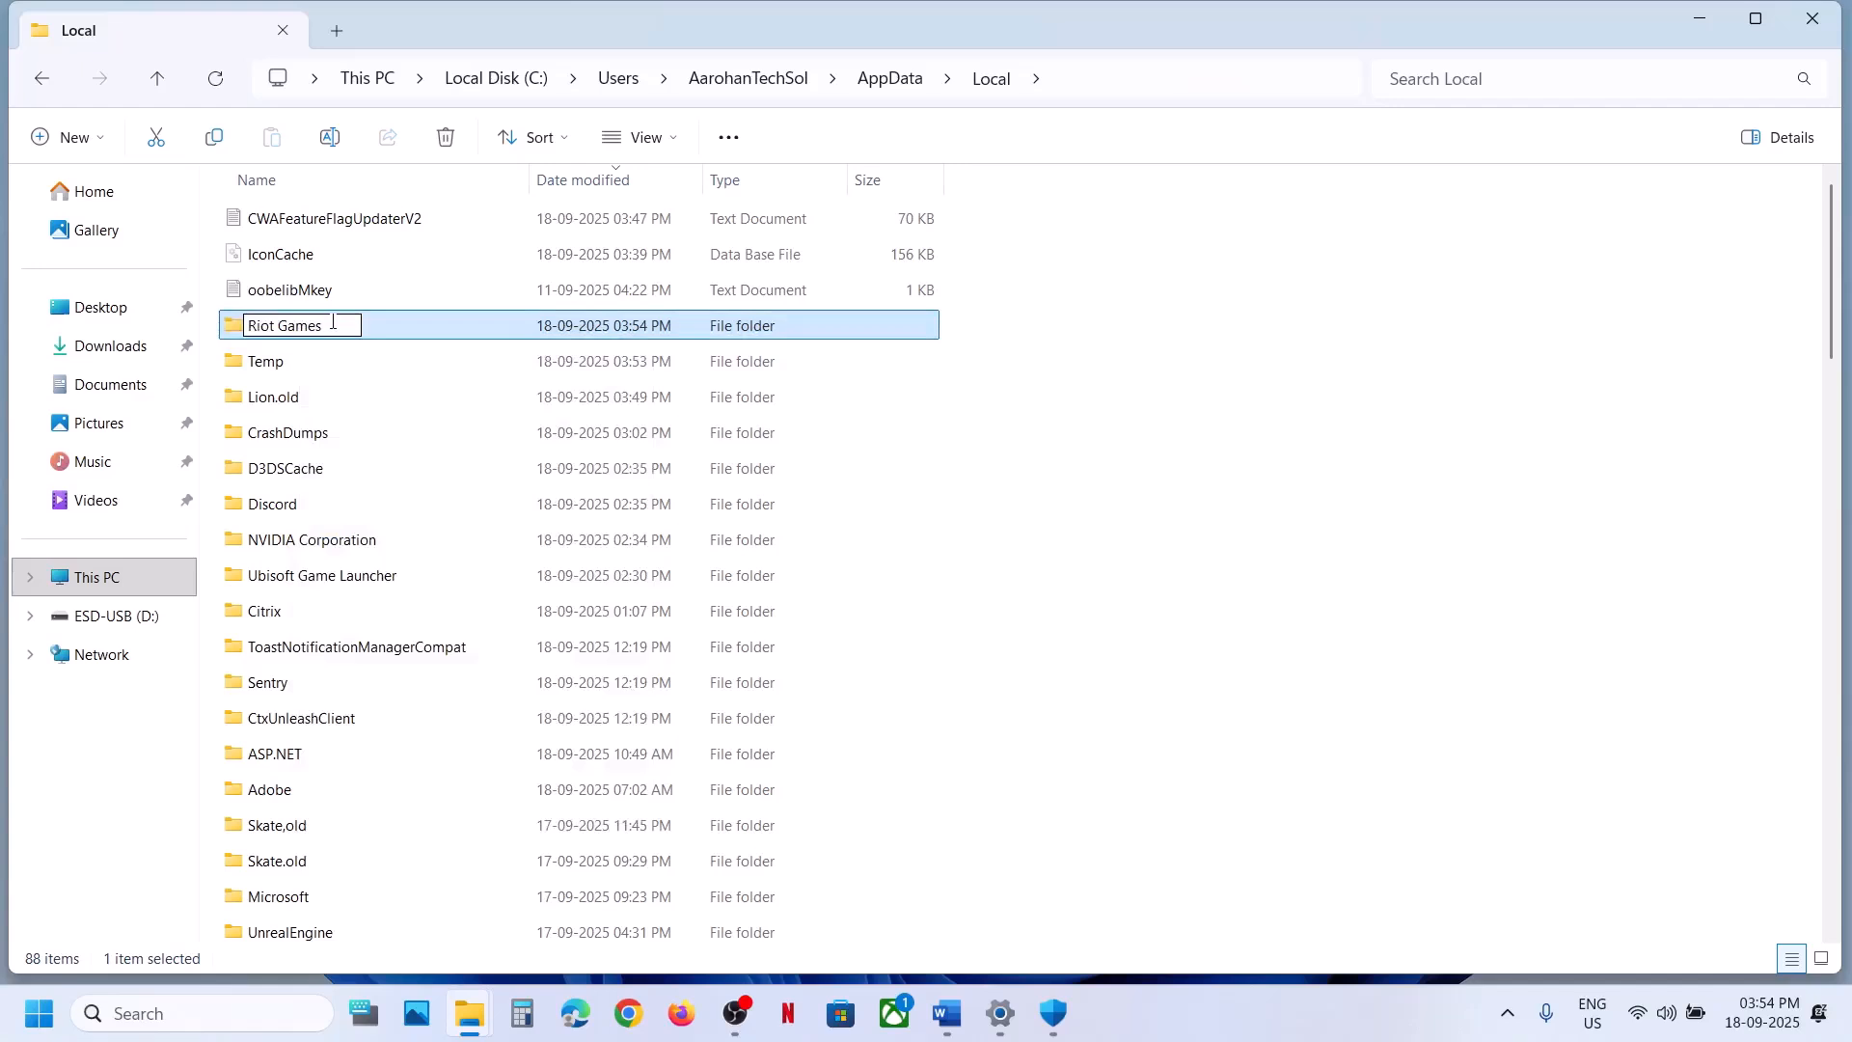
pyautogui.write('.old')
pyautogui.click(1126, 405)
pyautogui.click(1078, 80)
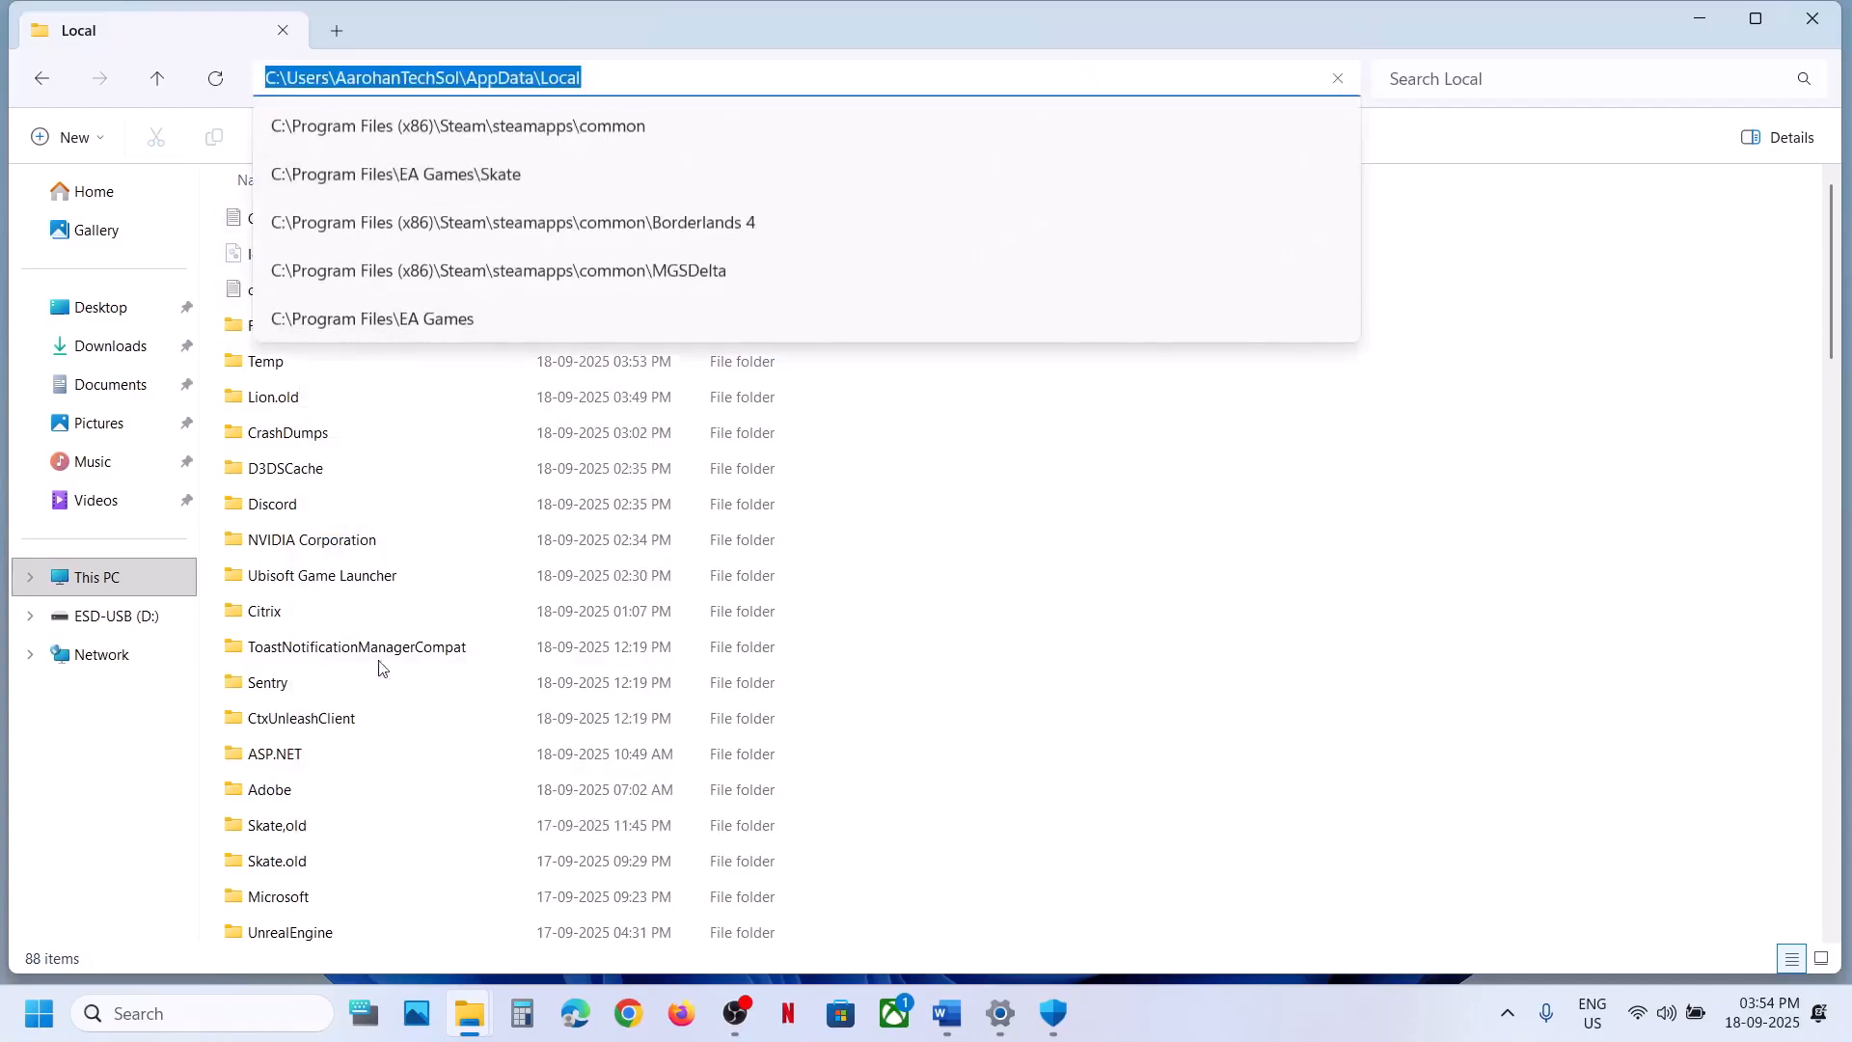
pyautogui.click(1265, 732)
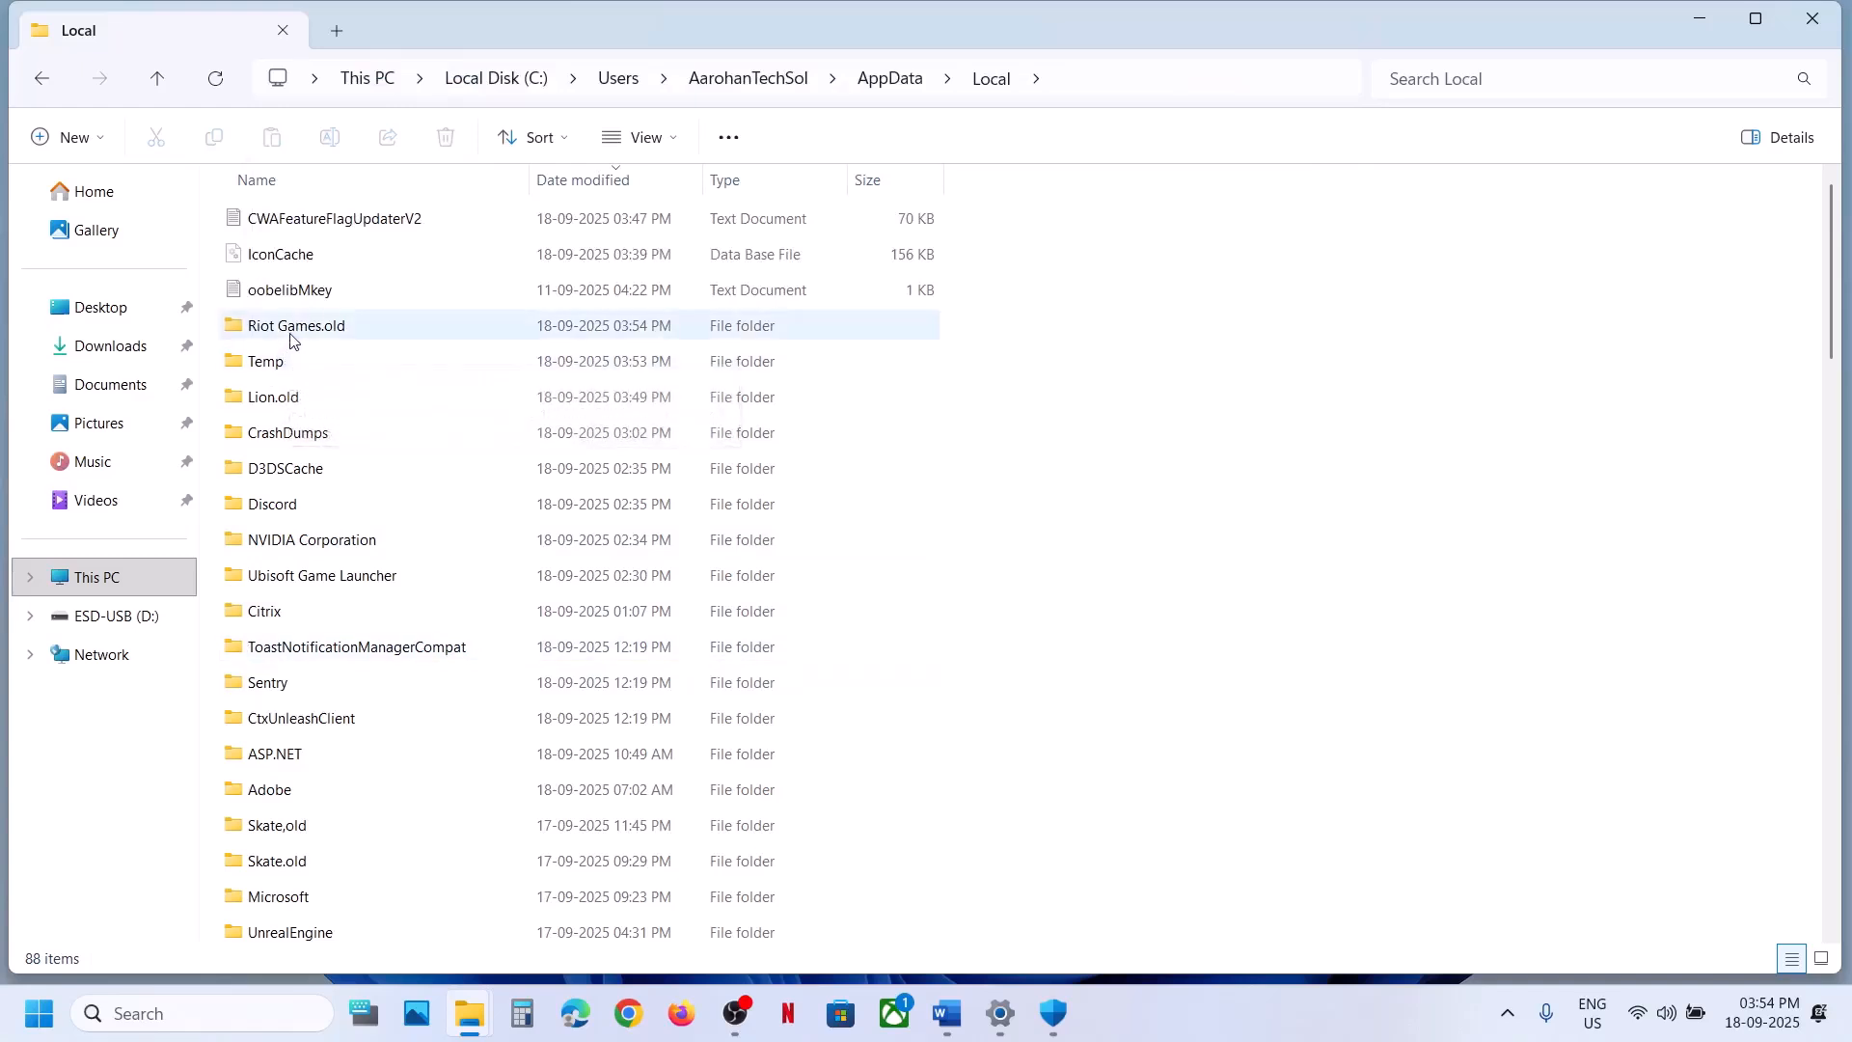
# Check the hidden system tray apps and launch the Riot Client from a Windows search for "riot"
pyautogui.click(1507, 1015)
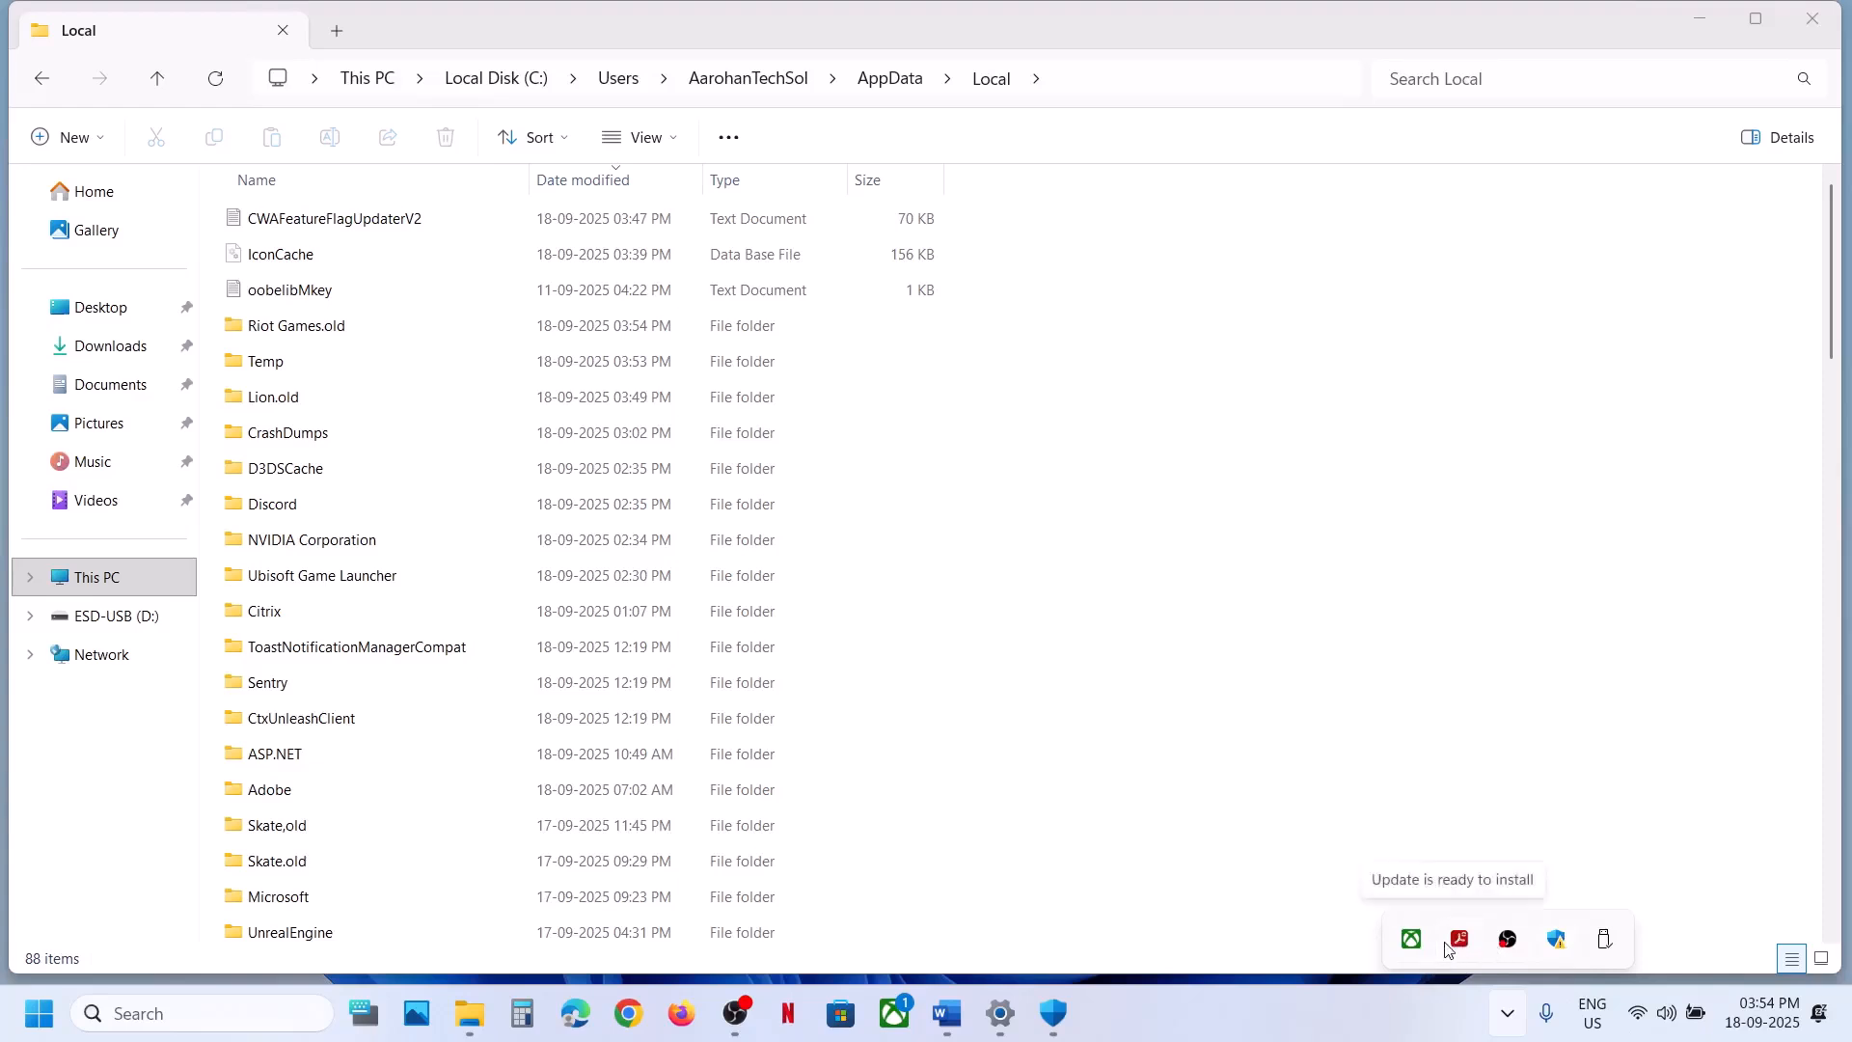
pyautogui.rightClick(1457, 948)
pyautogui.click(1585, 927)
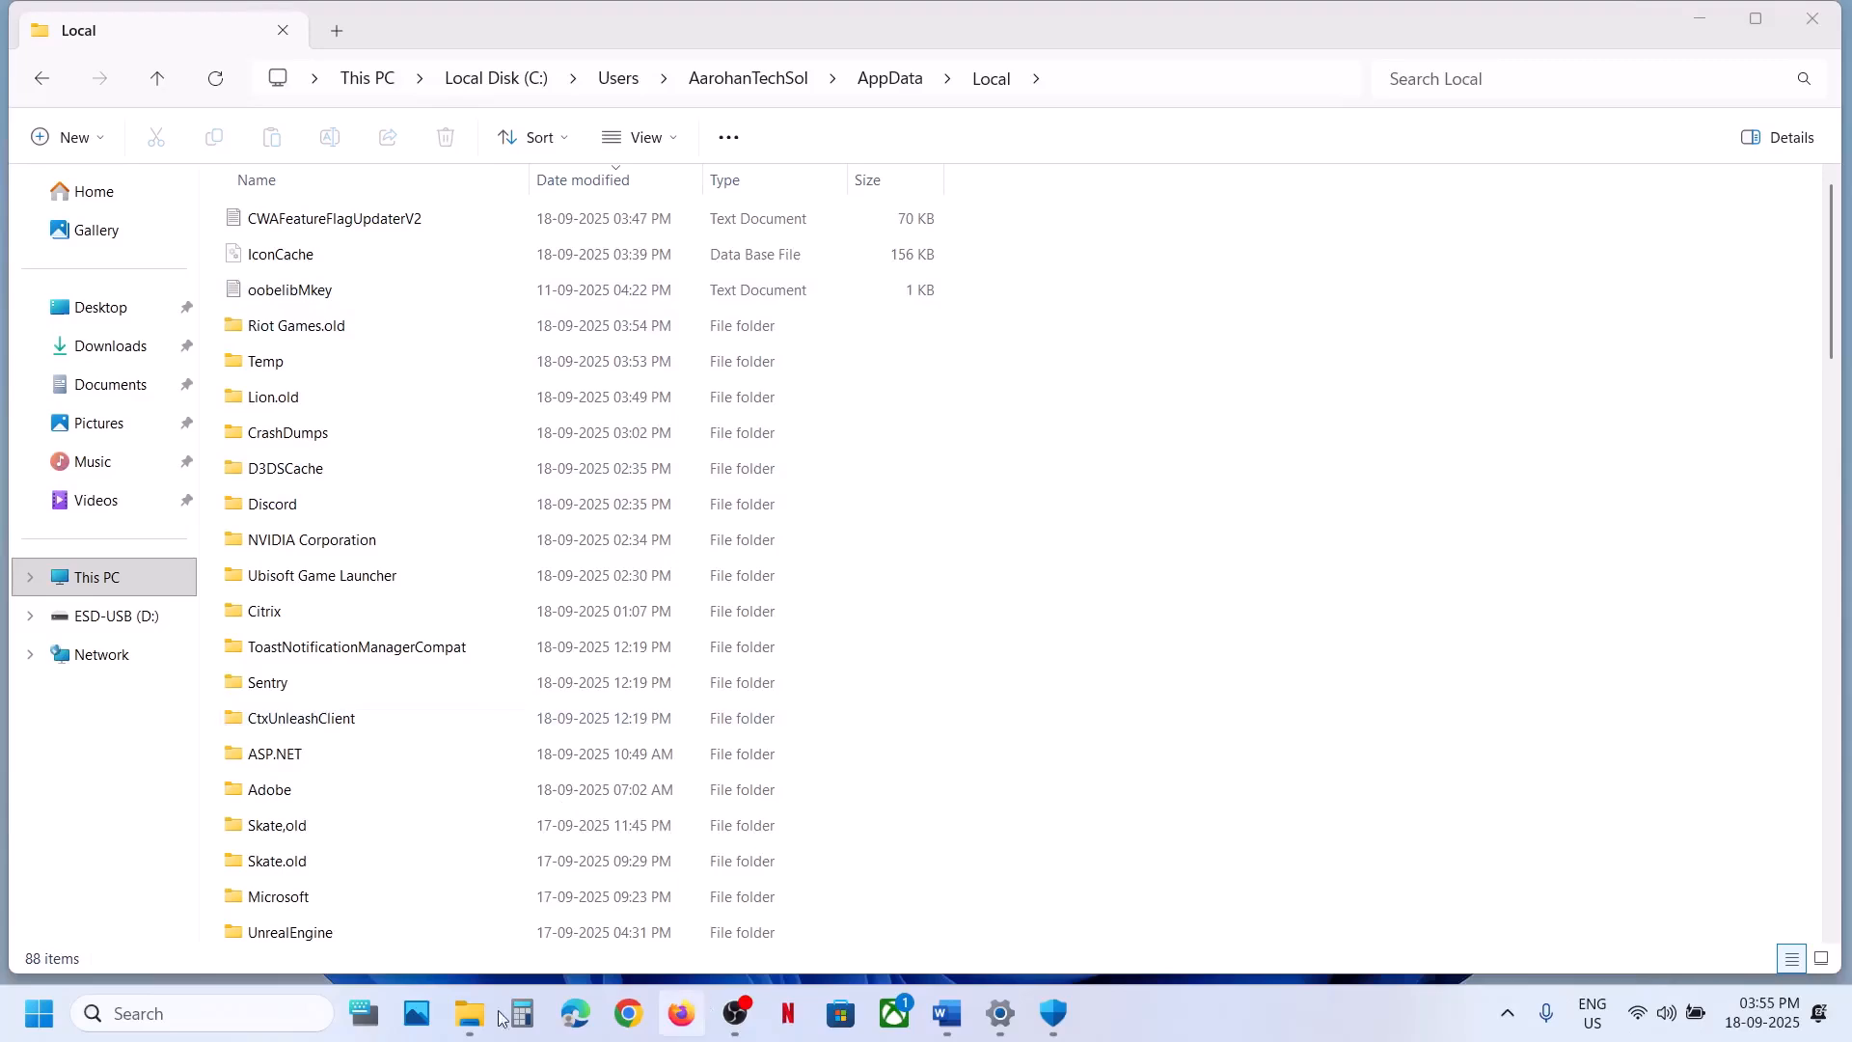
pyautogui.click(199, 1022)
pyautogui.write('riot')
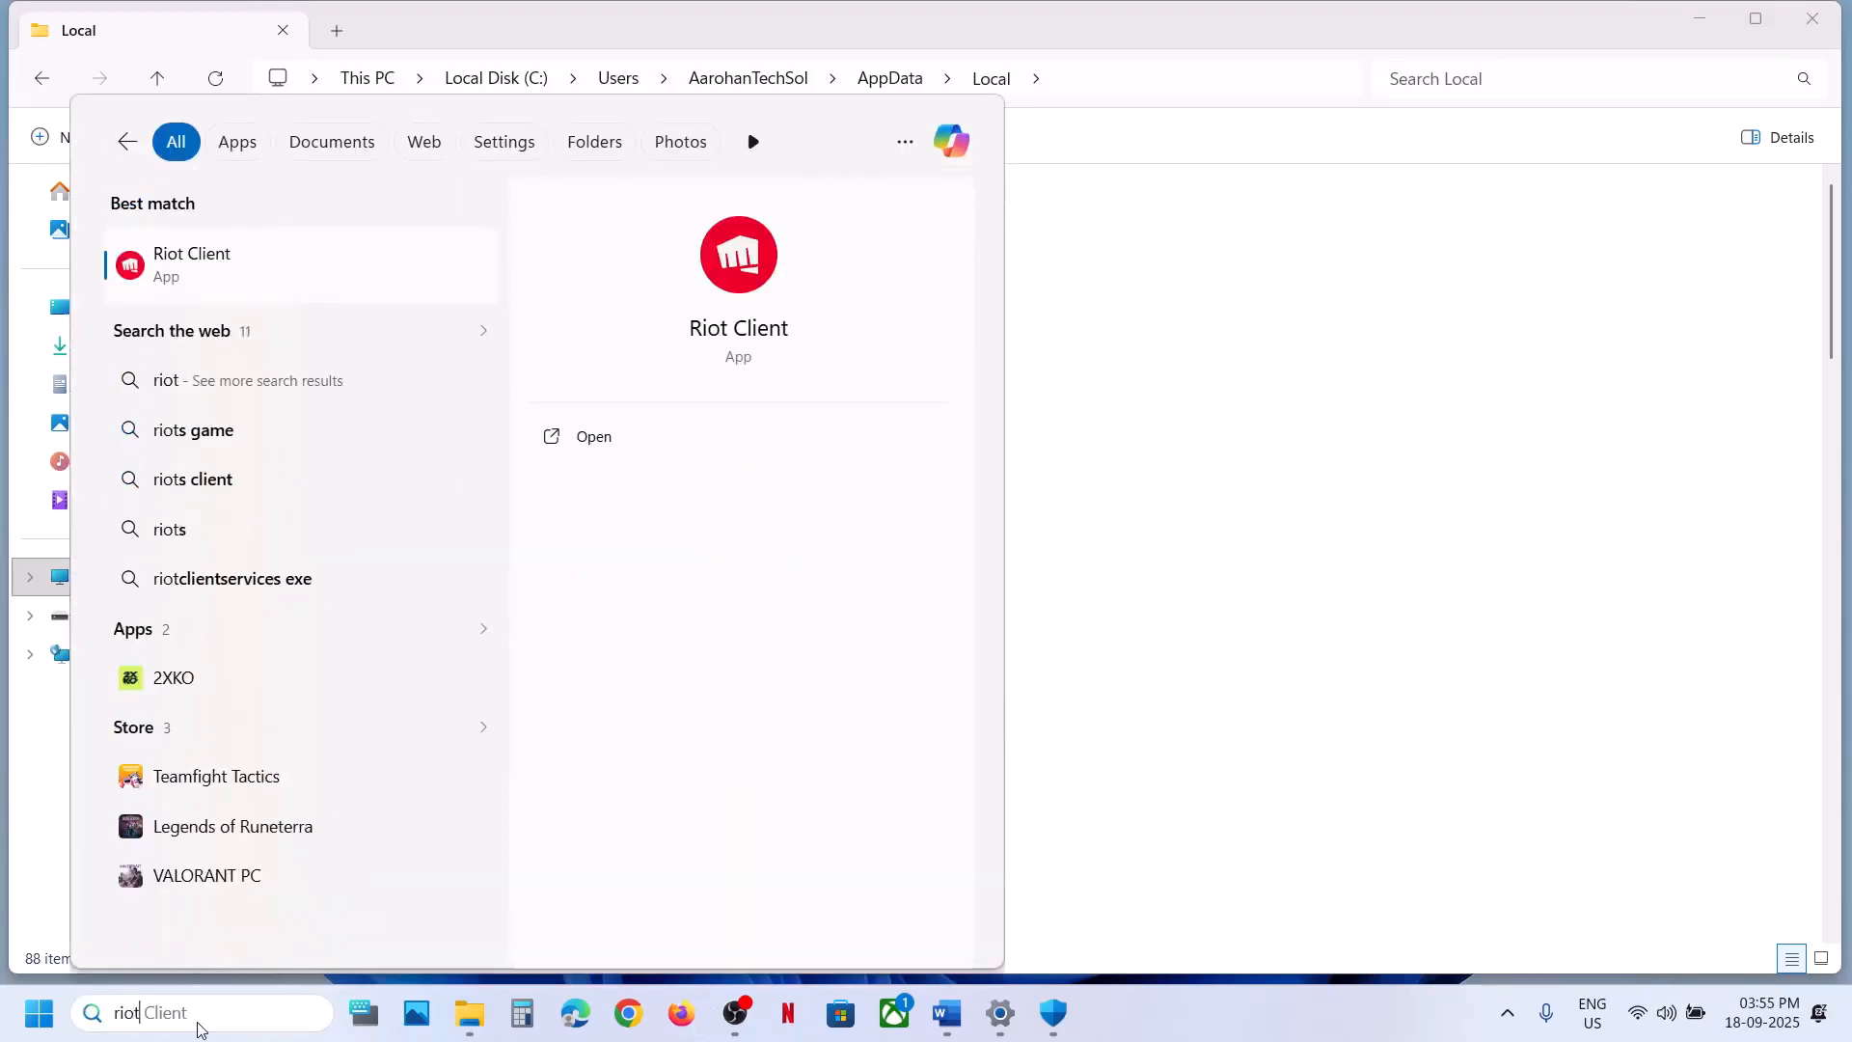
pyautogui.press('Return')
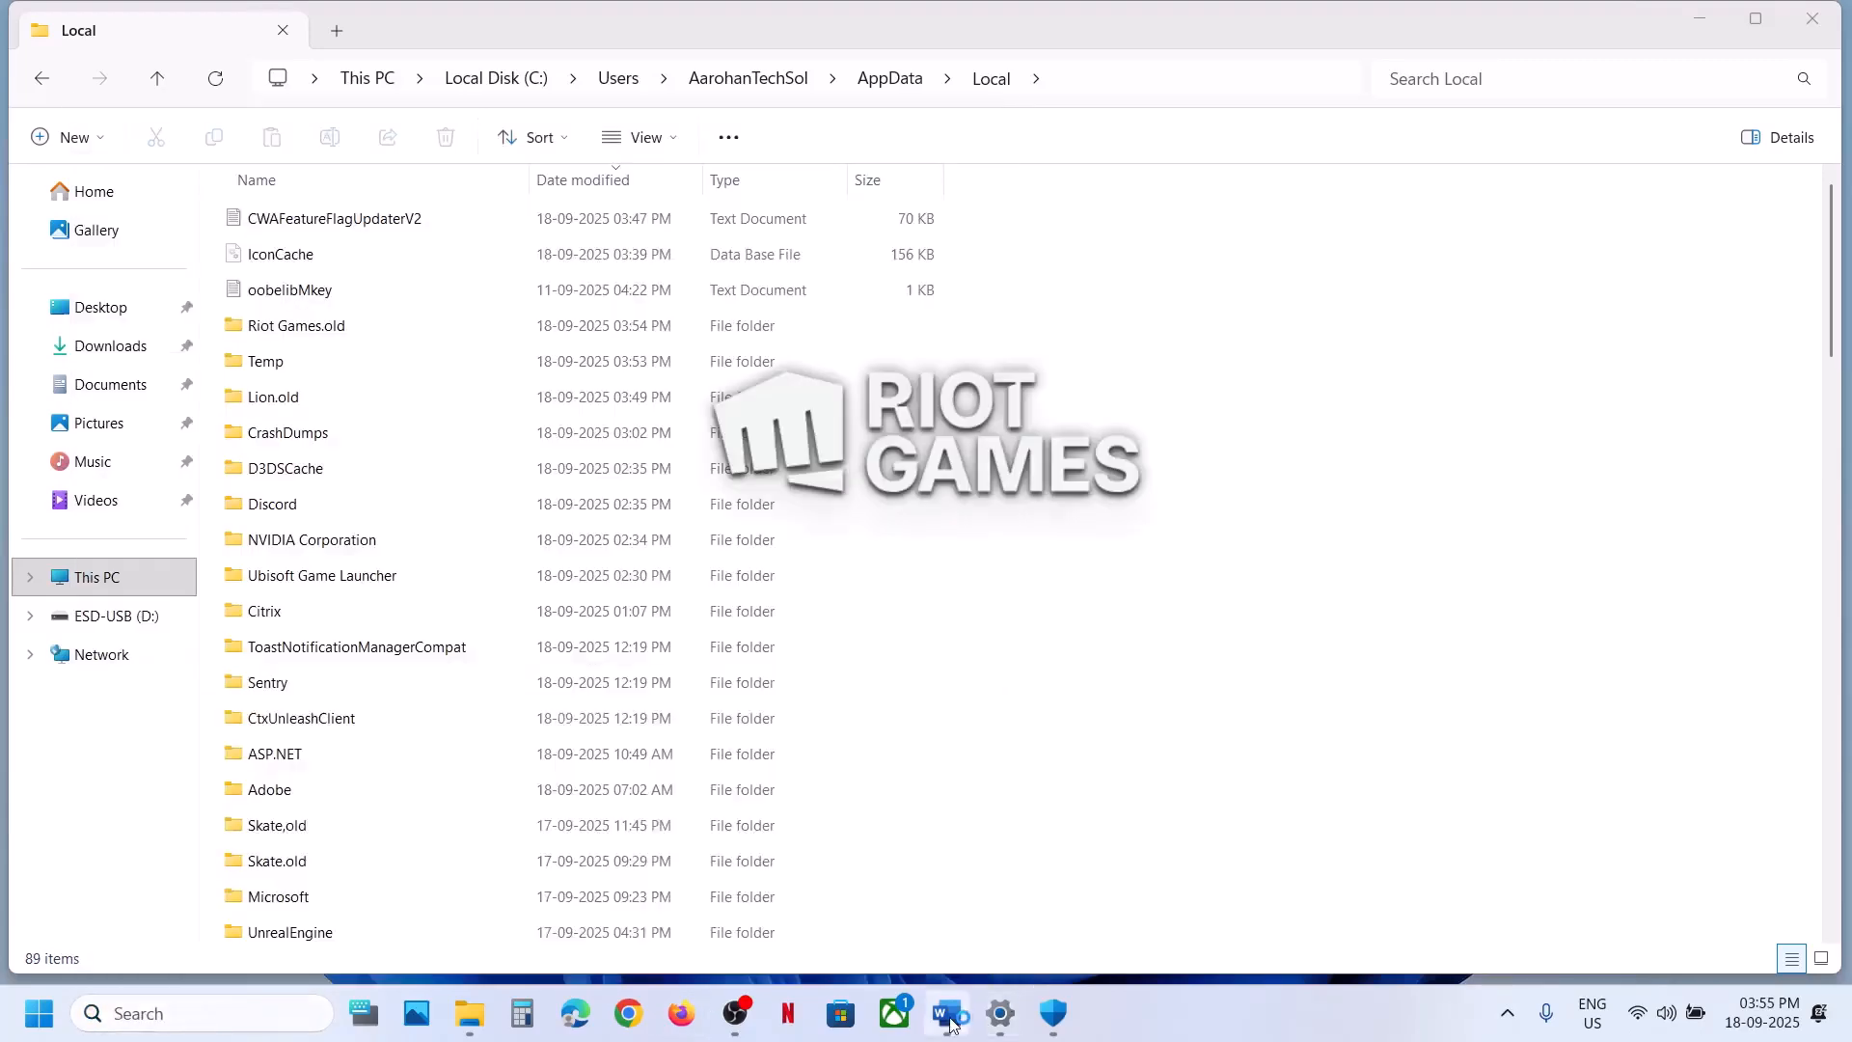
# Switch to the Word guide and highlight "Turn Off Nvidia Overlay" in Step 10
pyautogui.click(950, 1023)
pyautogui.scroll(-3, 569, 439)
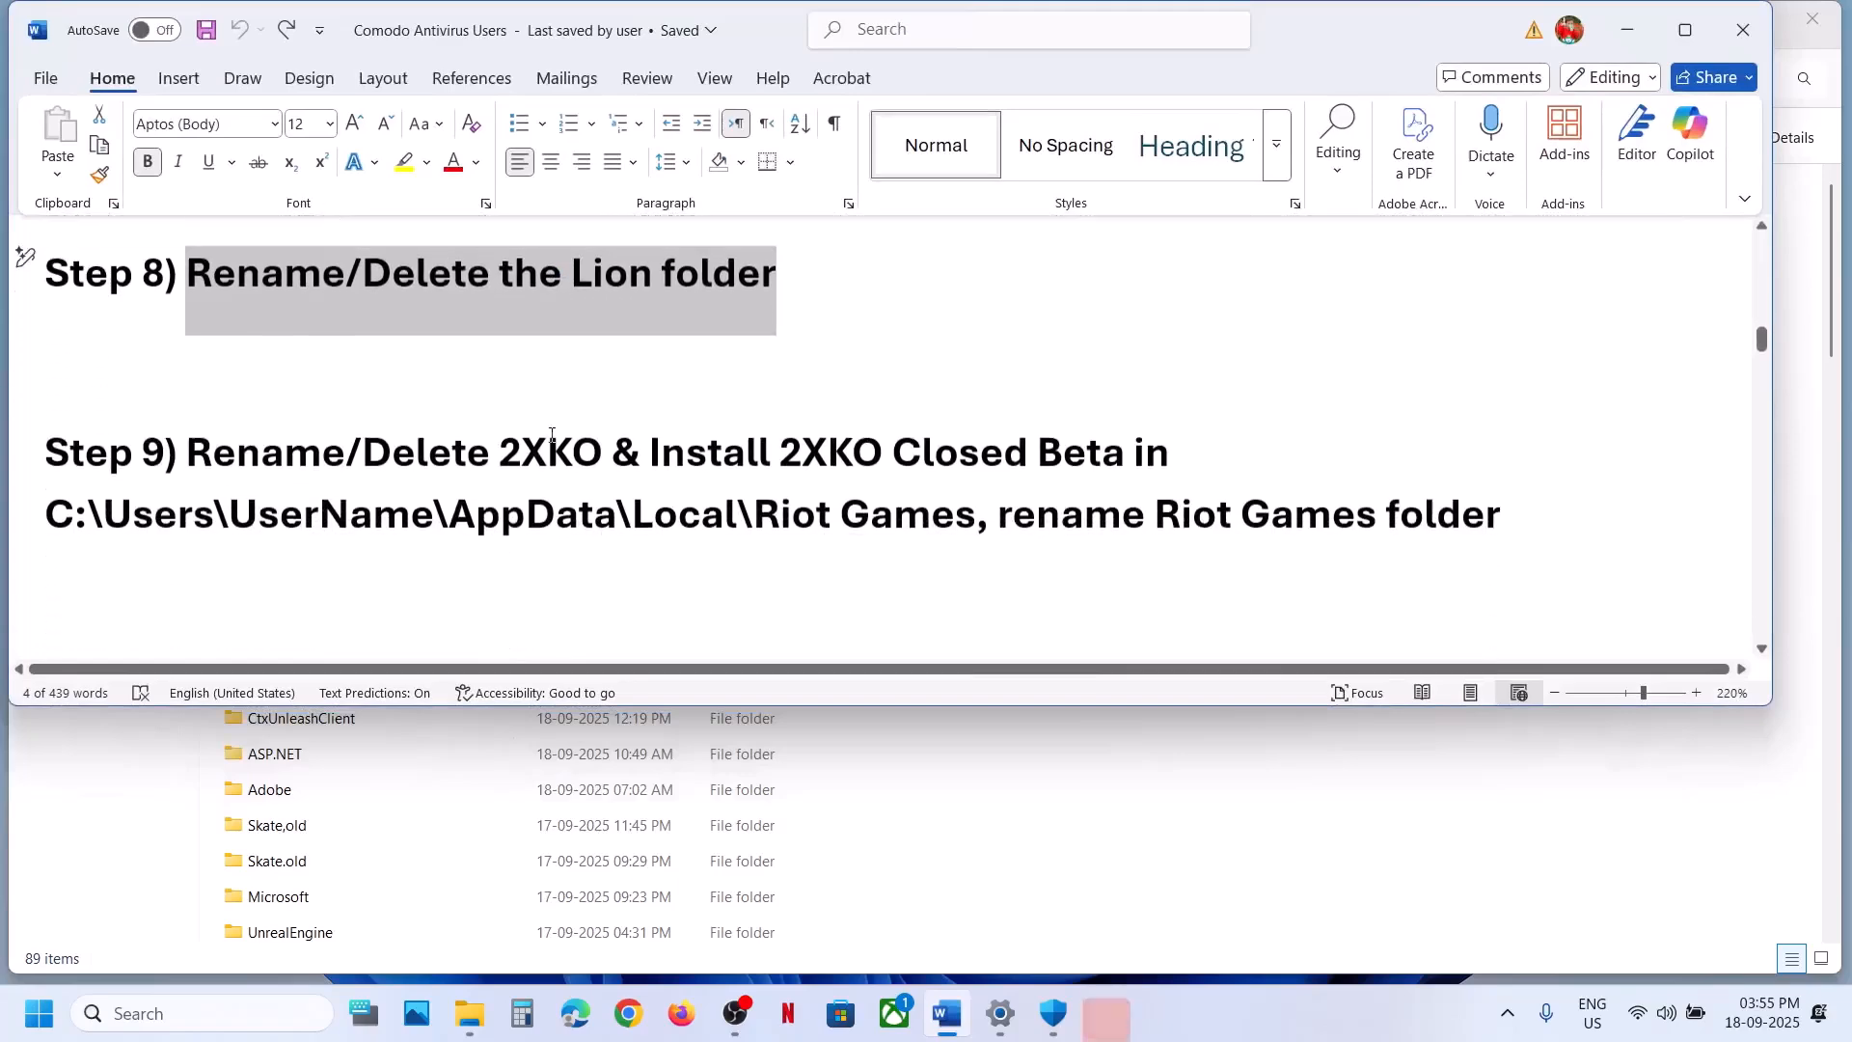
pyautogui.scroll(-2, 552, 435)
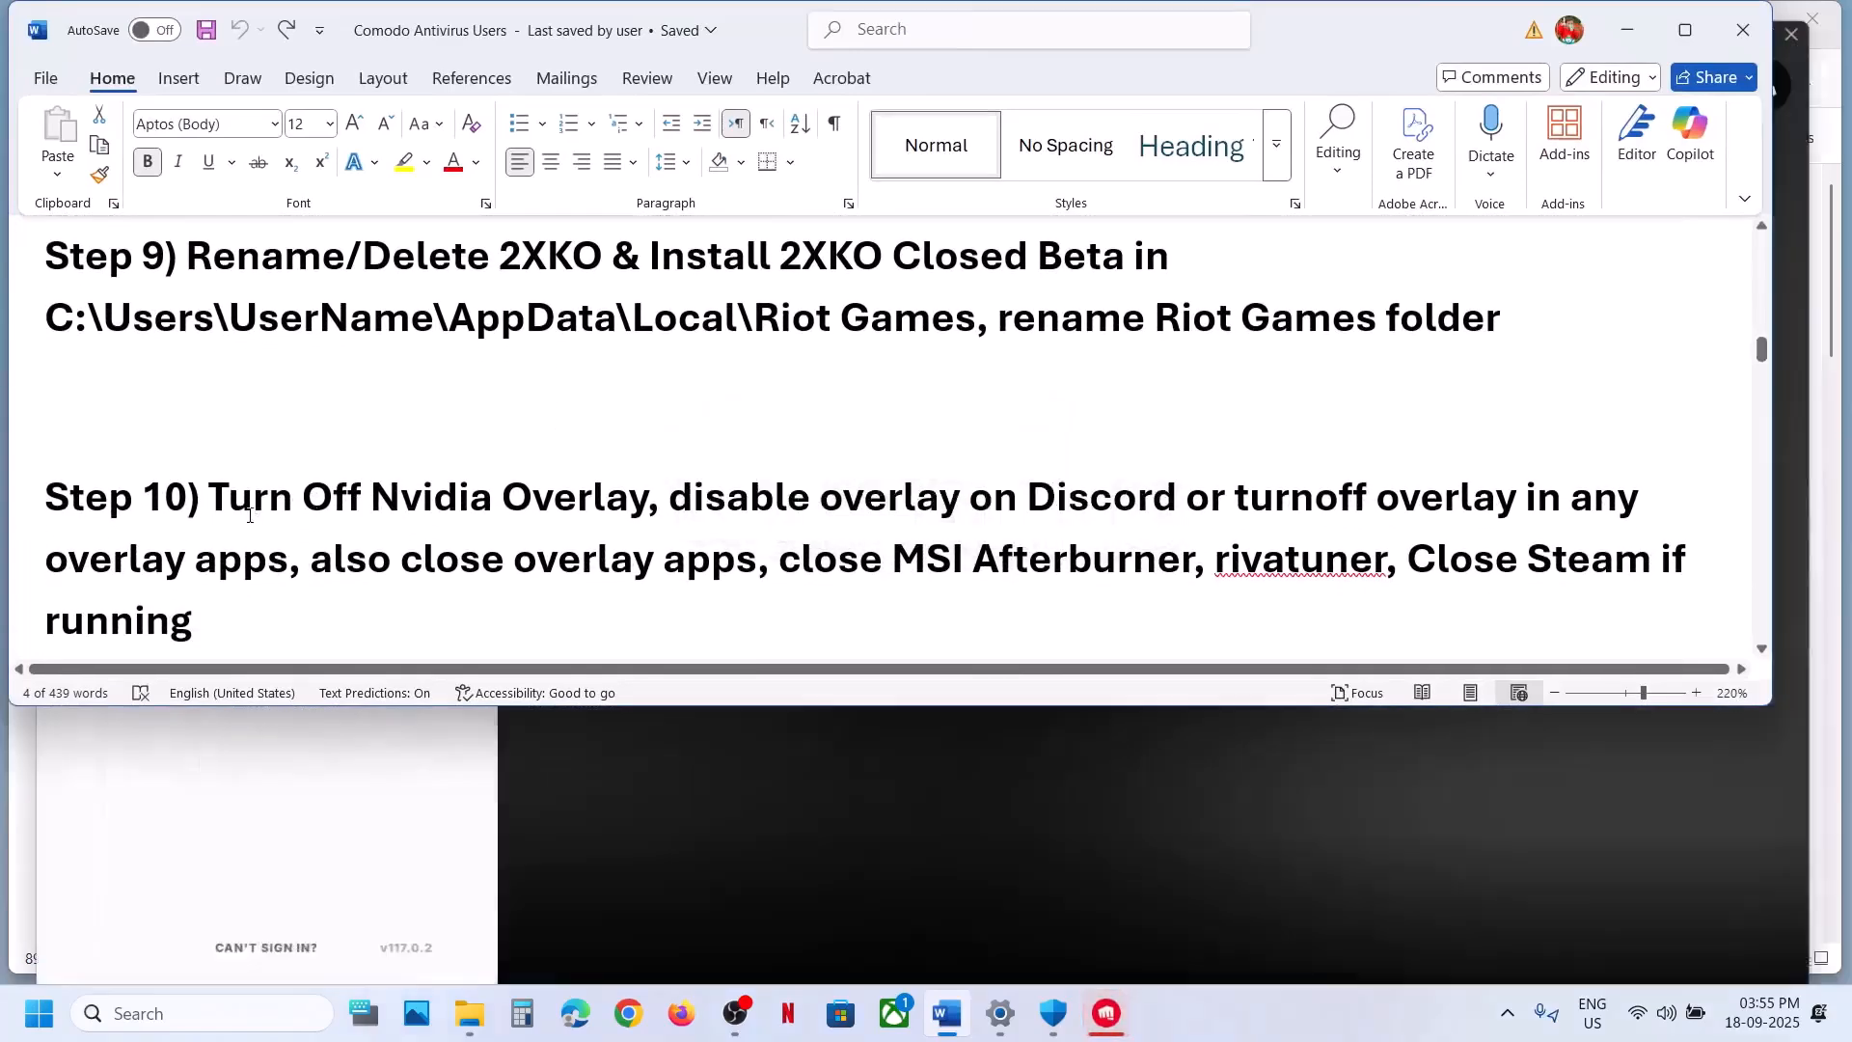
pyautogui.moveTo(211, 498); pyautogui.dragTo(646, 498)
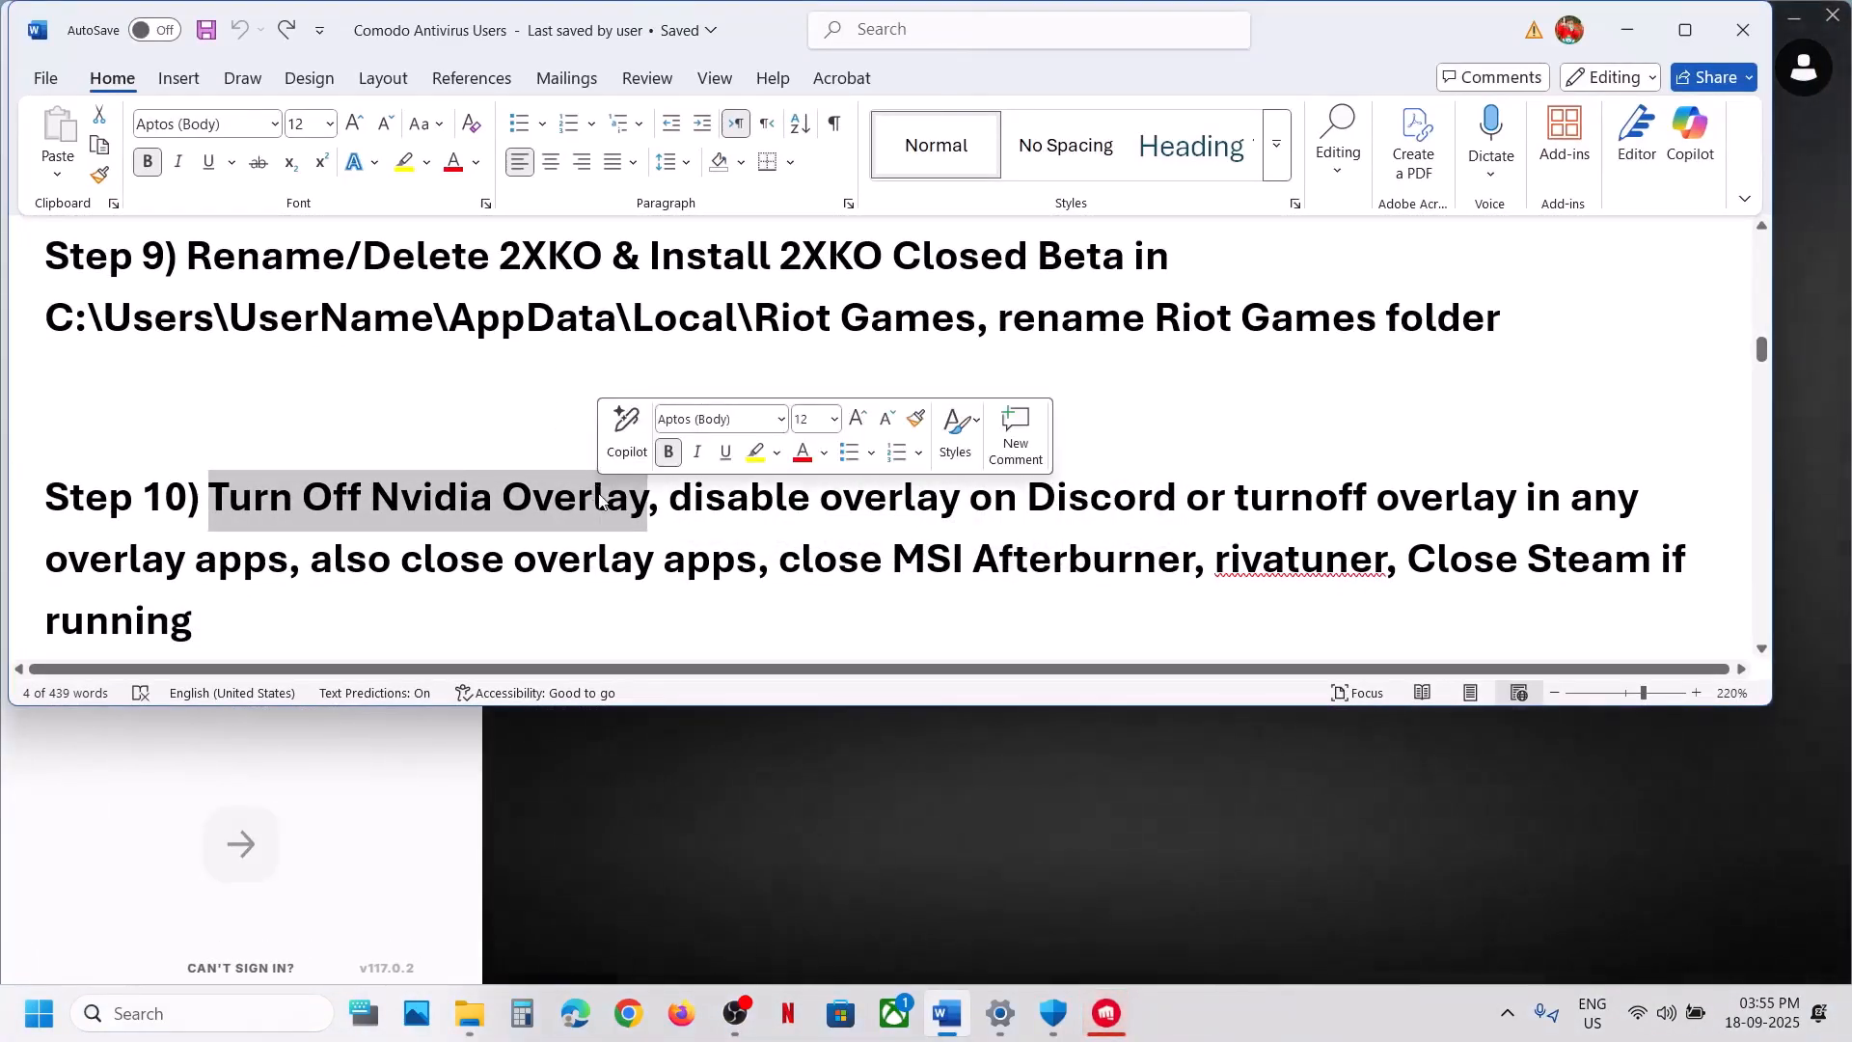
# Launch the NVIDIA App, turn off the NVIDIA overlay in its feature settings and close the app
pyautogui.click(316, 1015)
pyautogui.write('nvi')
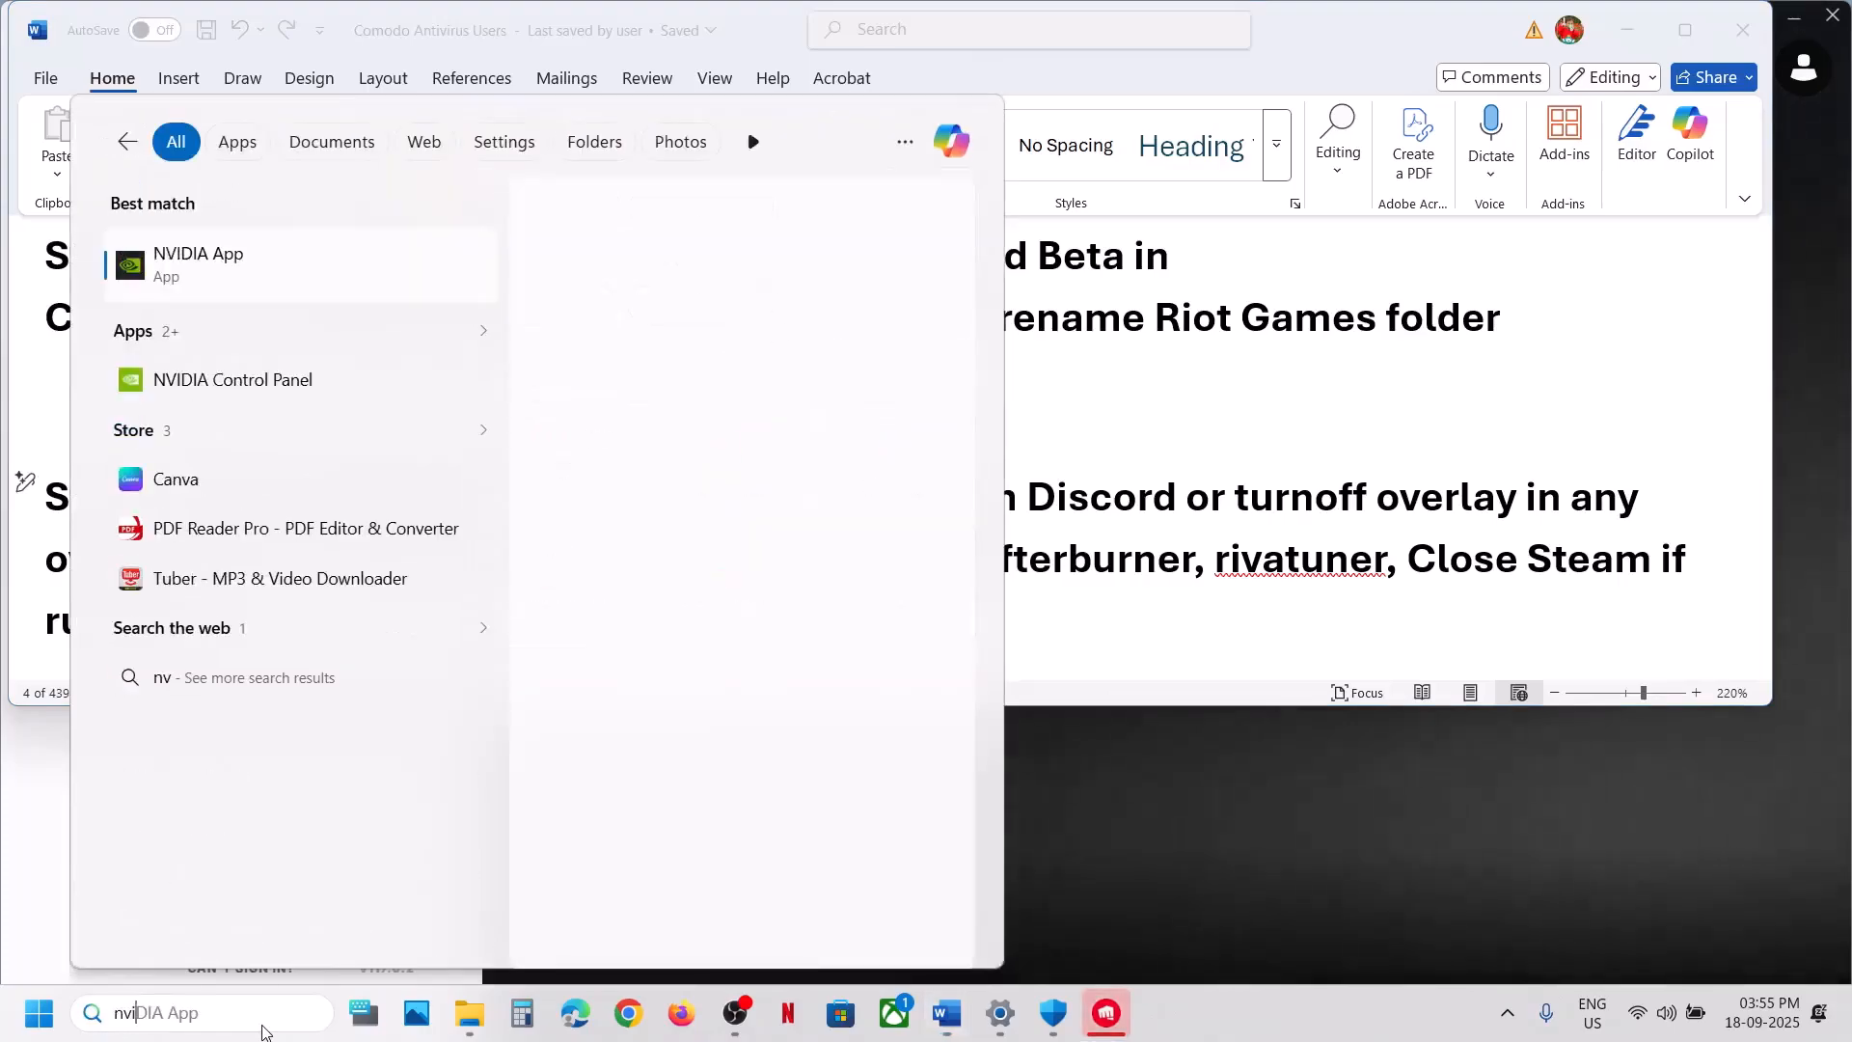
pyautogui.press('Return')
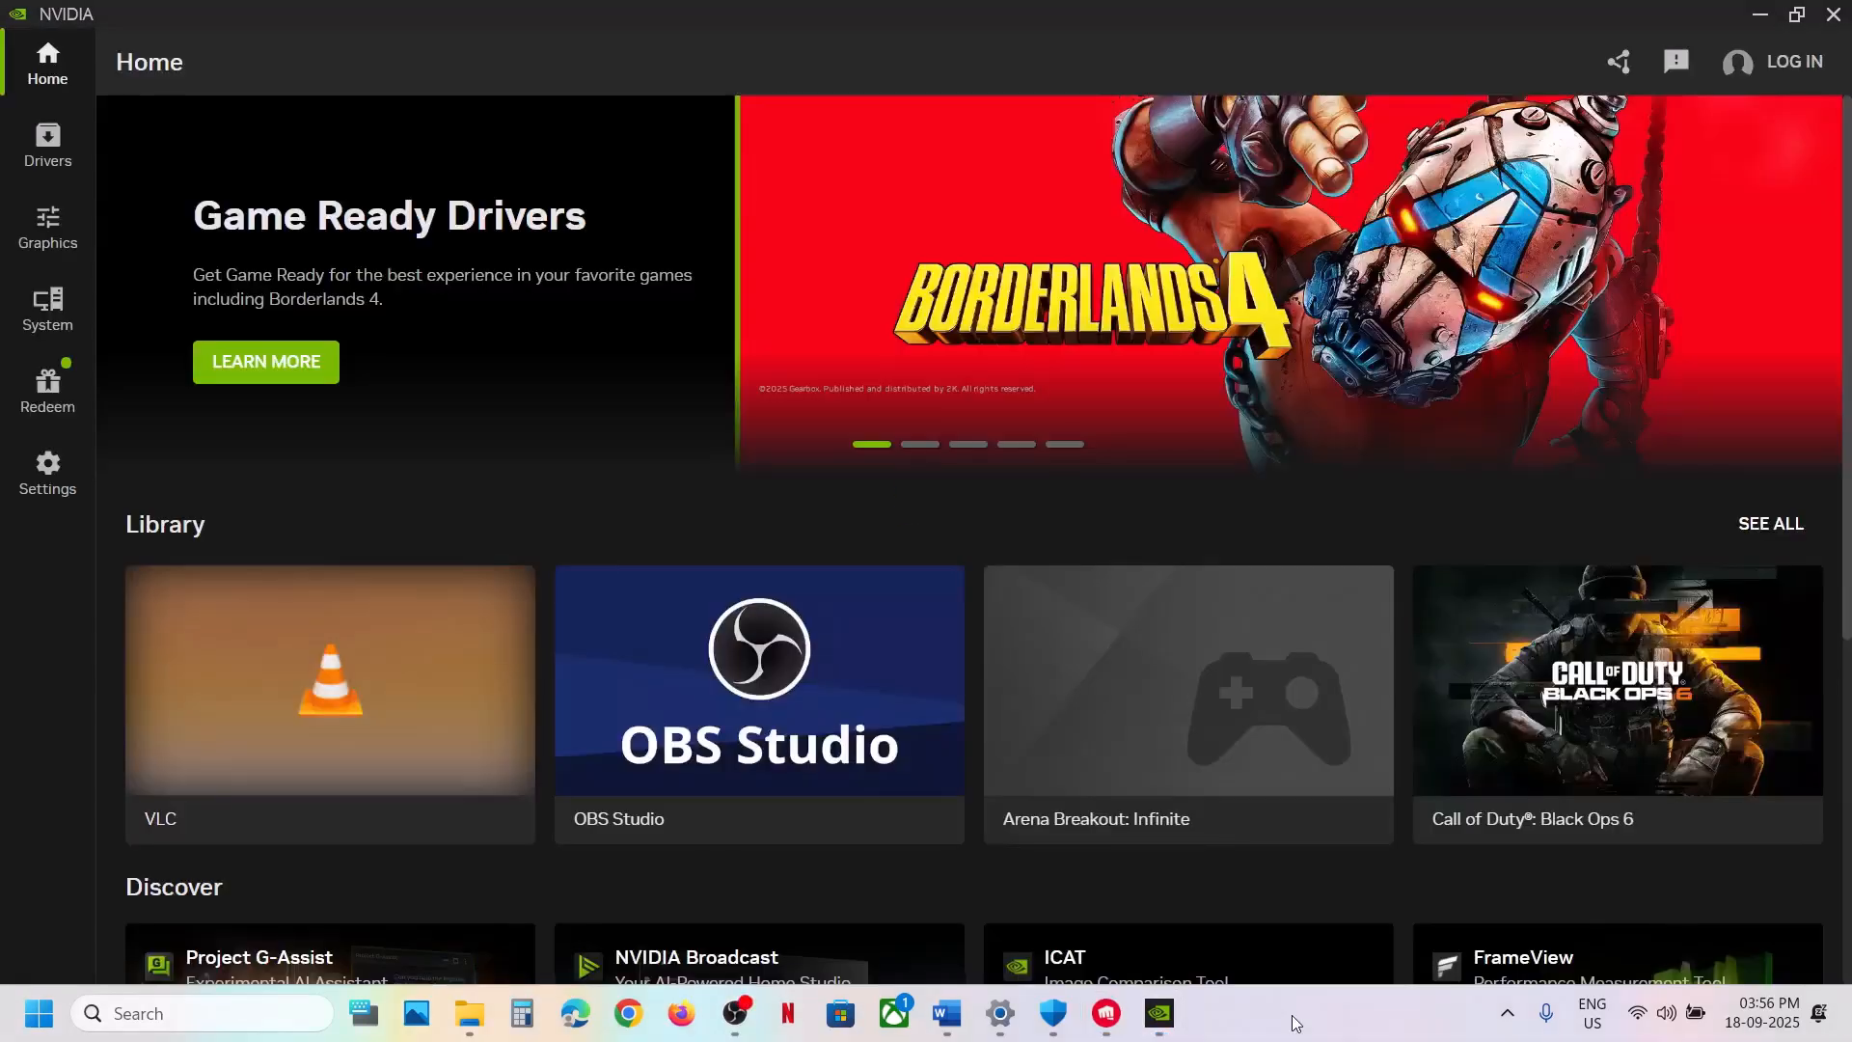
pyautogui.click(53, 485)
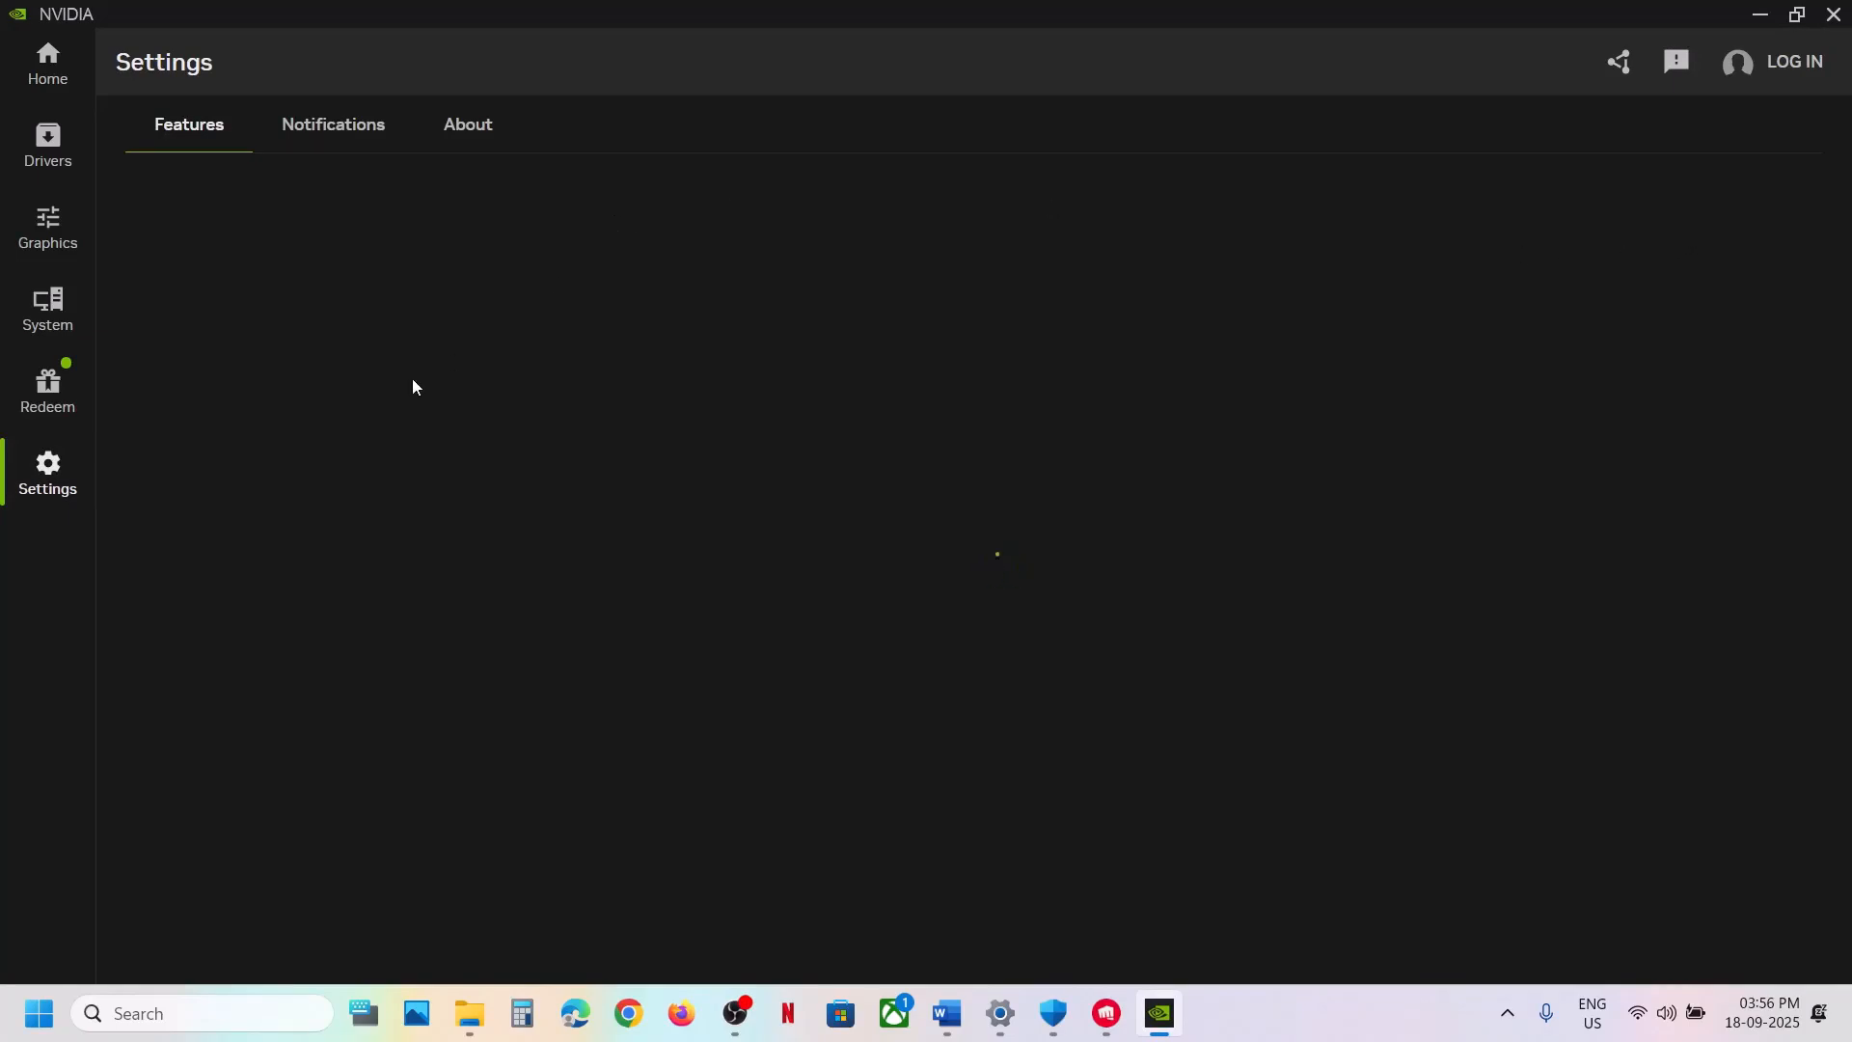
pyautogui.click(1669, 235)
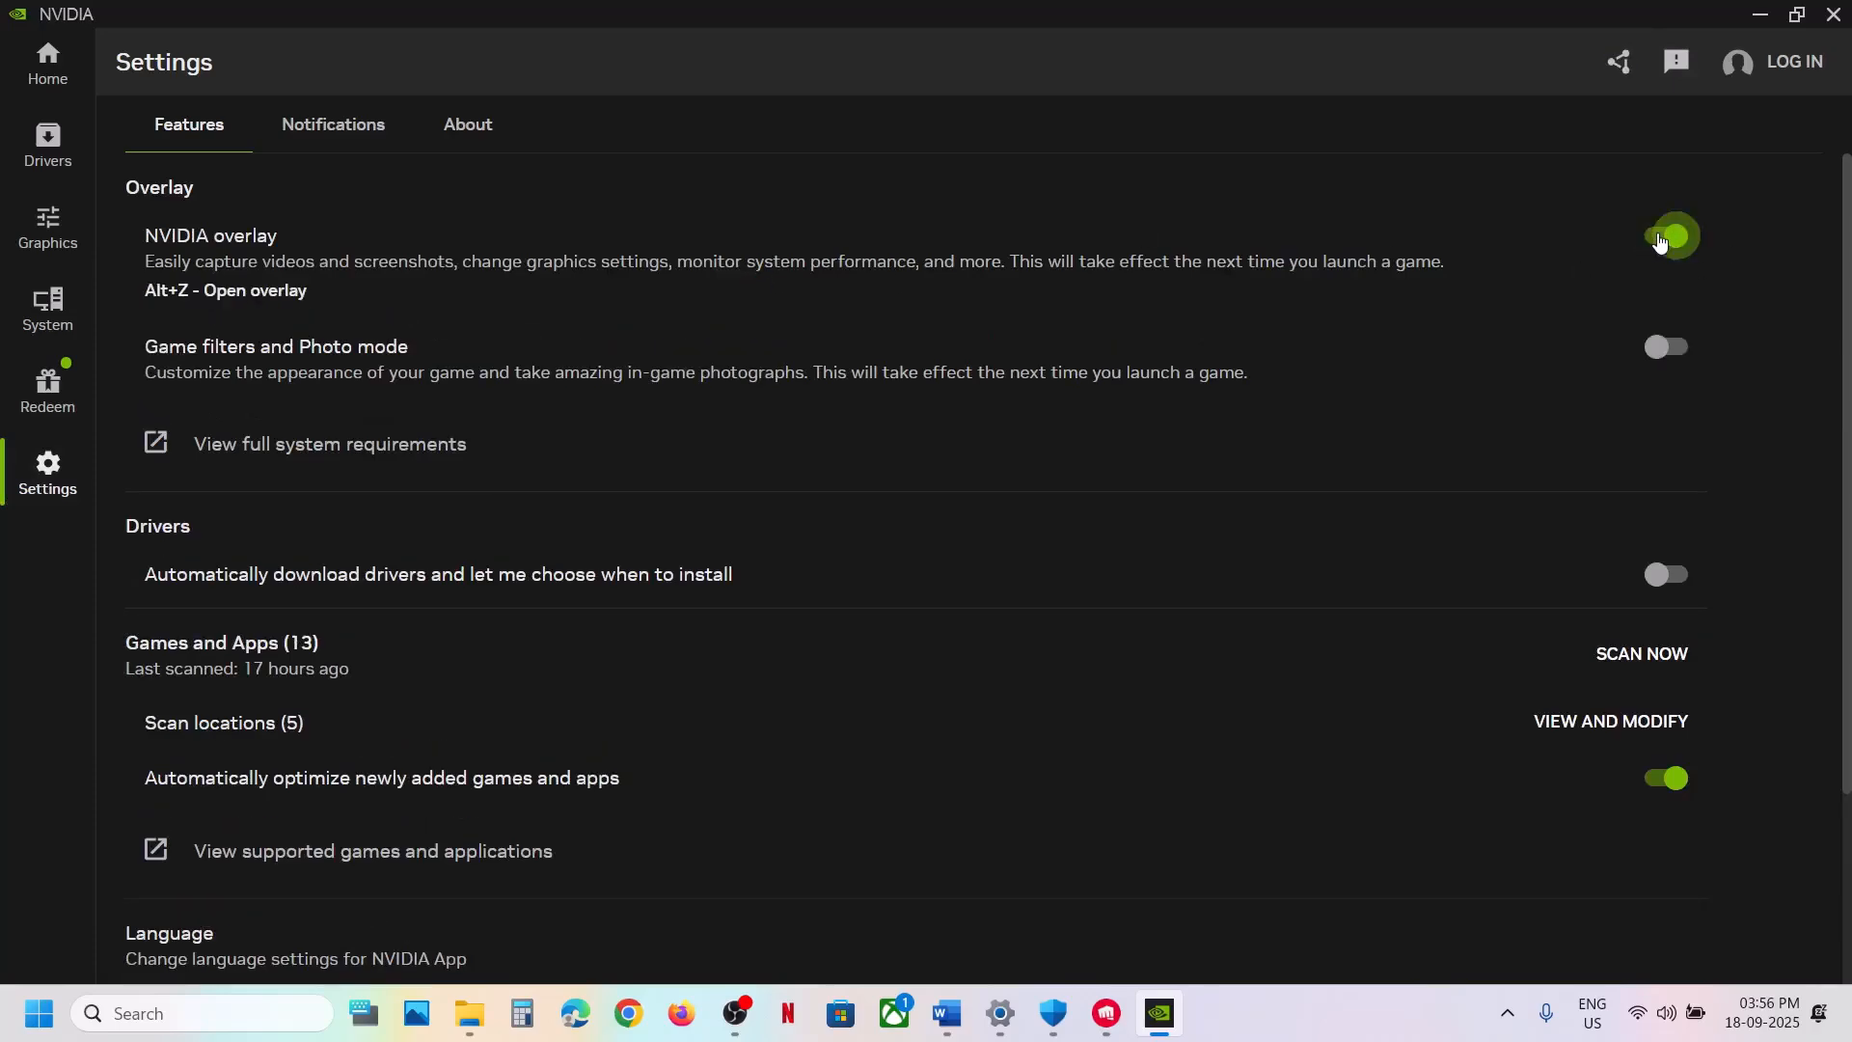
pyautogui.click(1664, 239)
pyautogui.click(1834, 17)
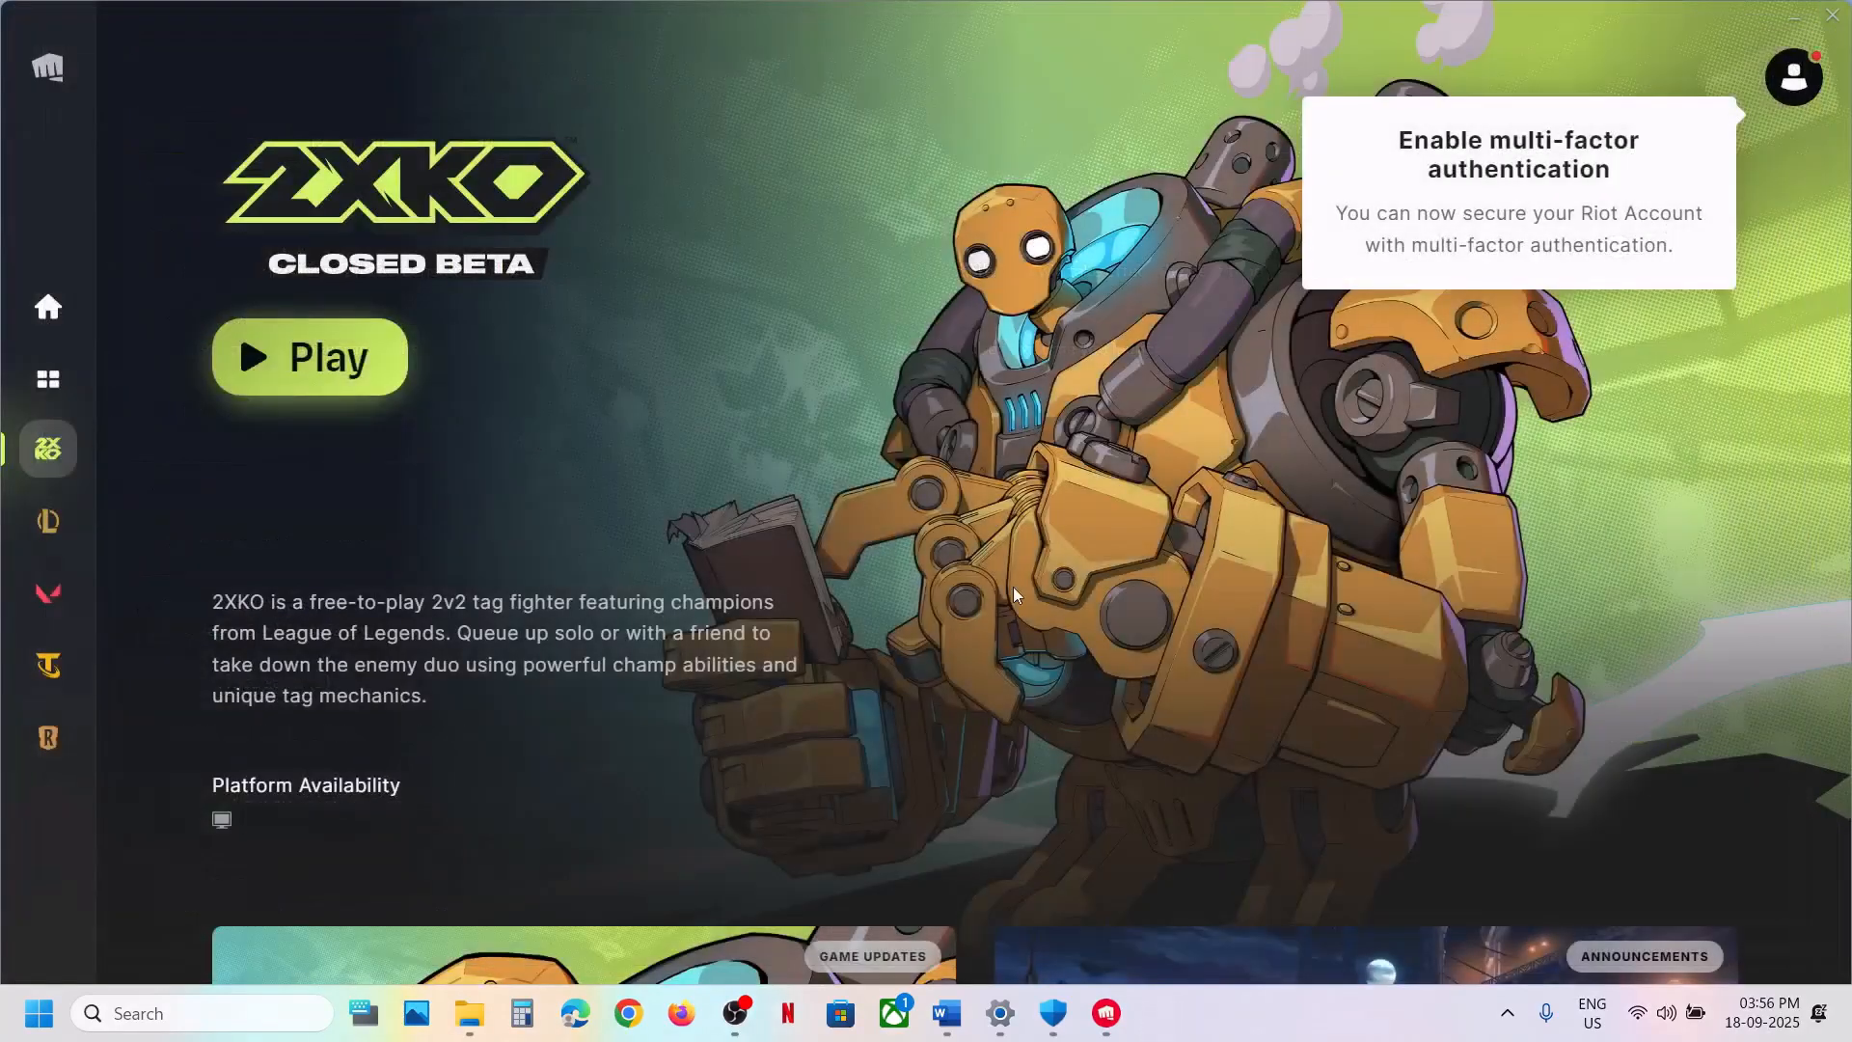
# Launch Discord and check the Enable Overlay and Enable Legacy Overlay options in its Game Overlay settings, then close the window
pyautogui.click(948, 1013)
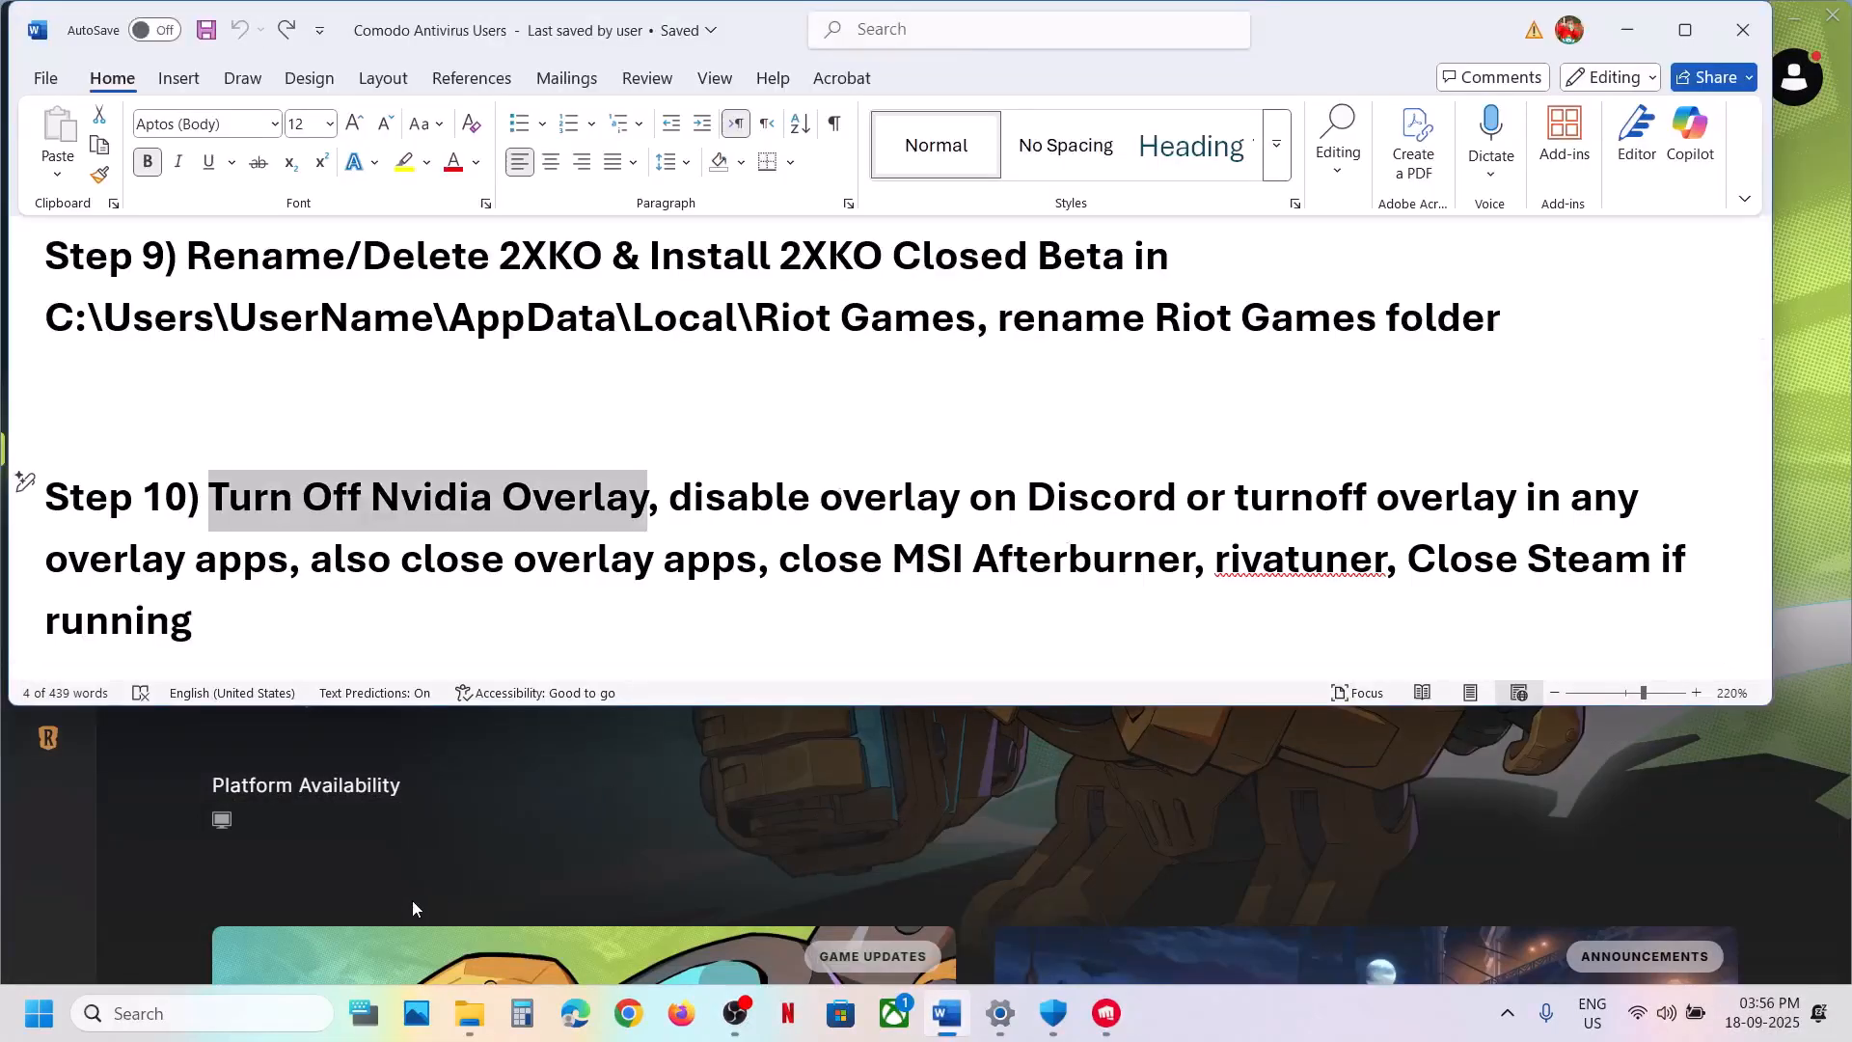
pyautogui.click(232, 1015)
pyautogui.write('disc')
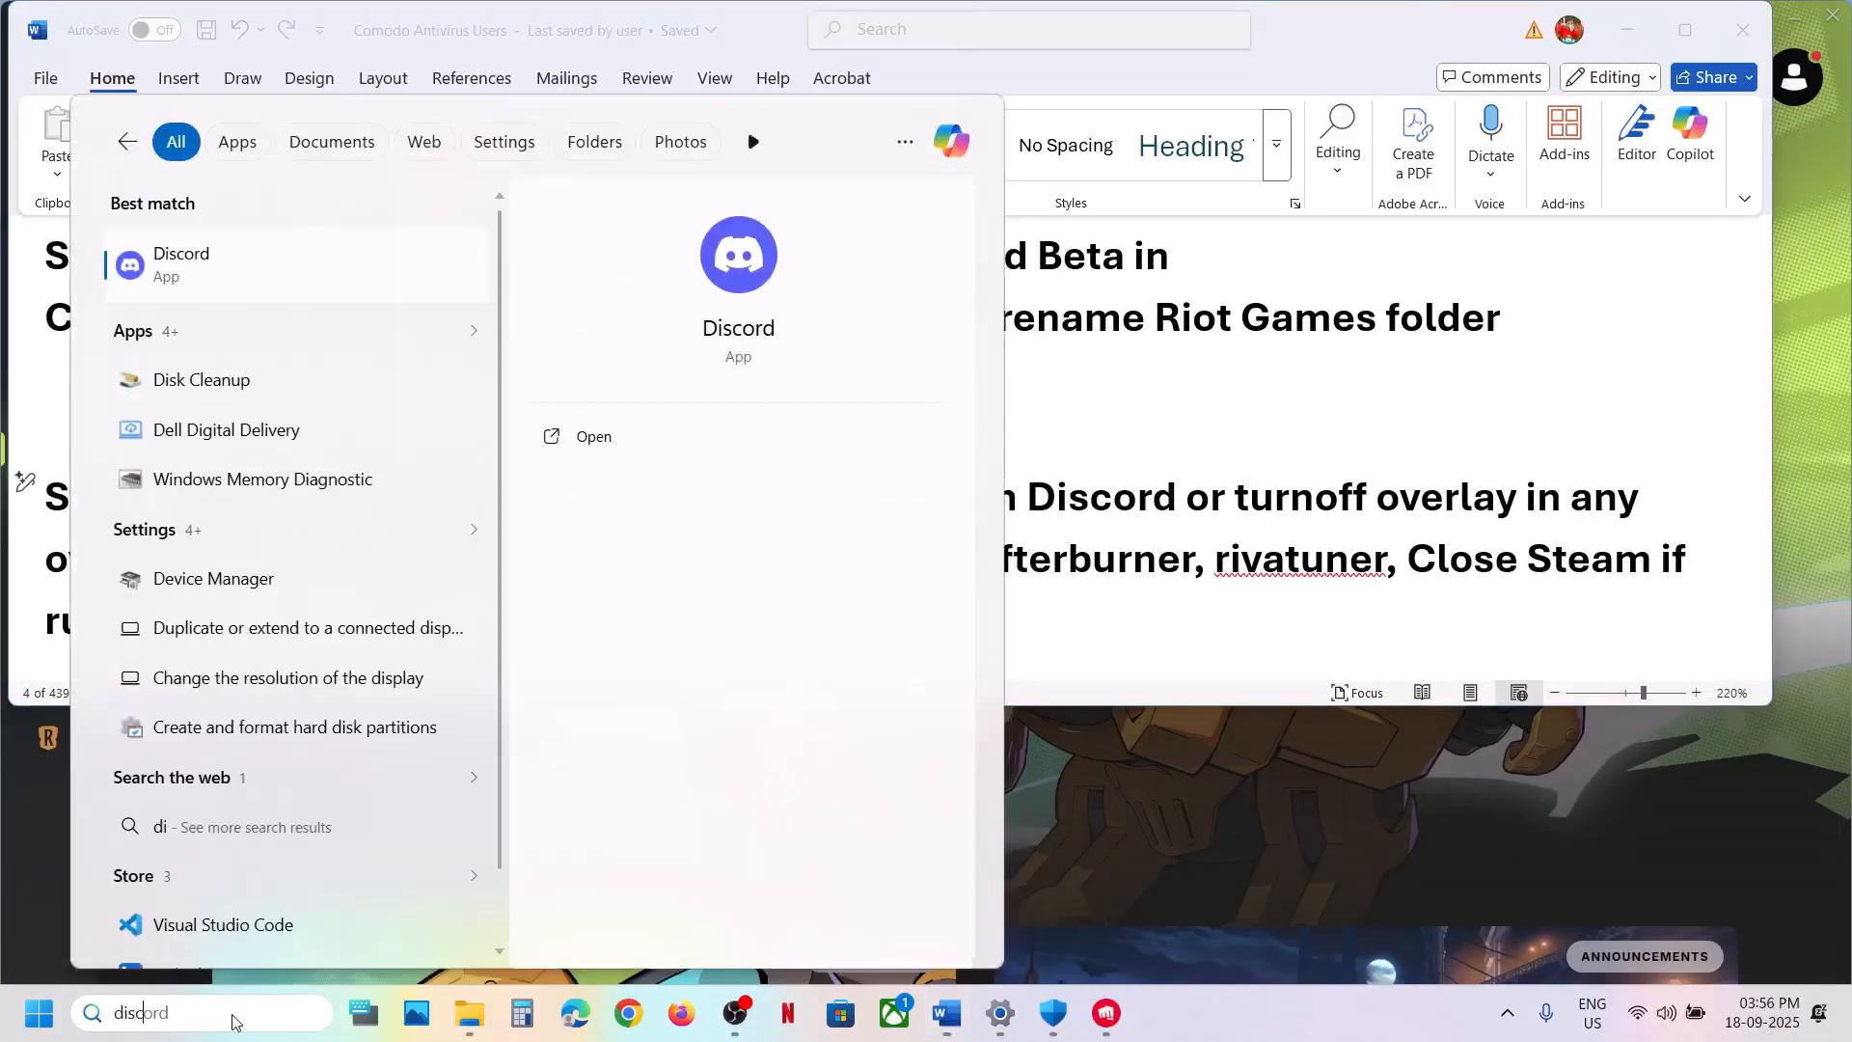
pyautogui.press('Return')
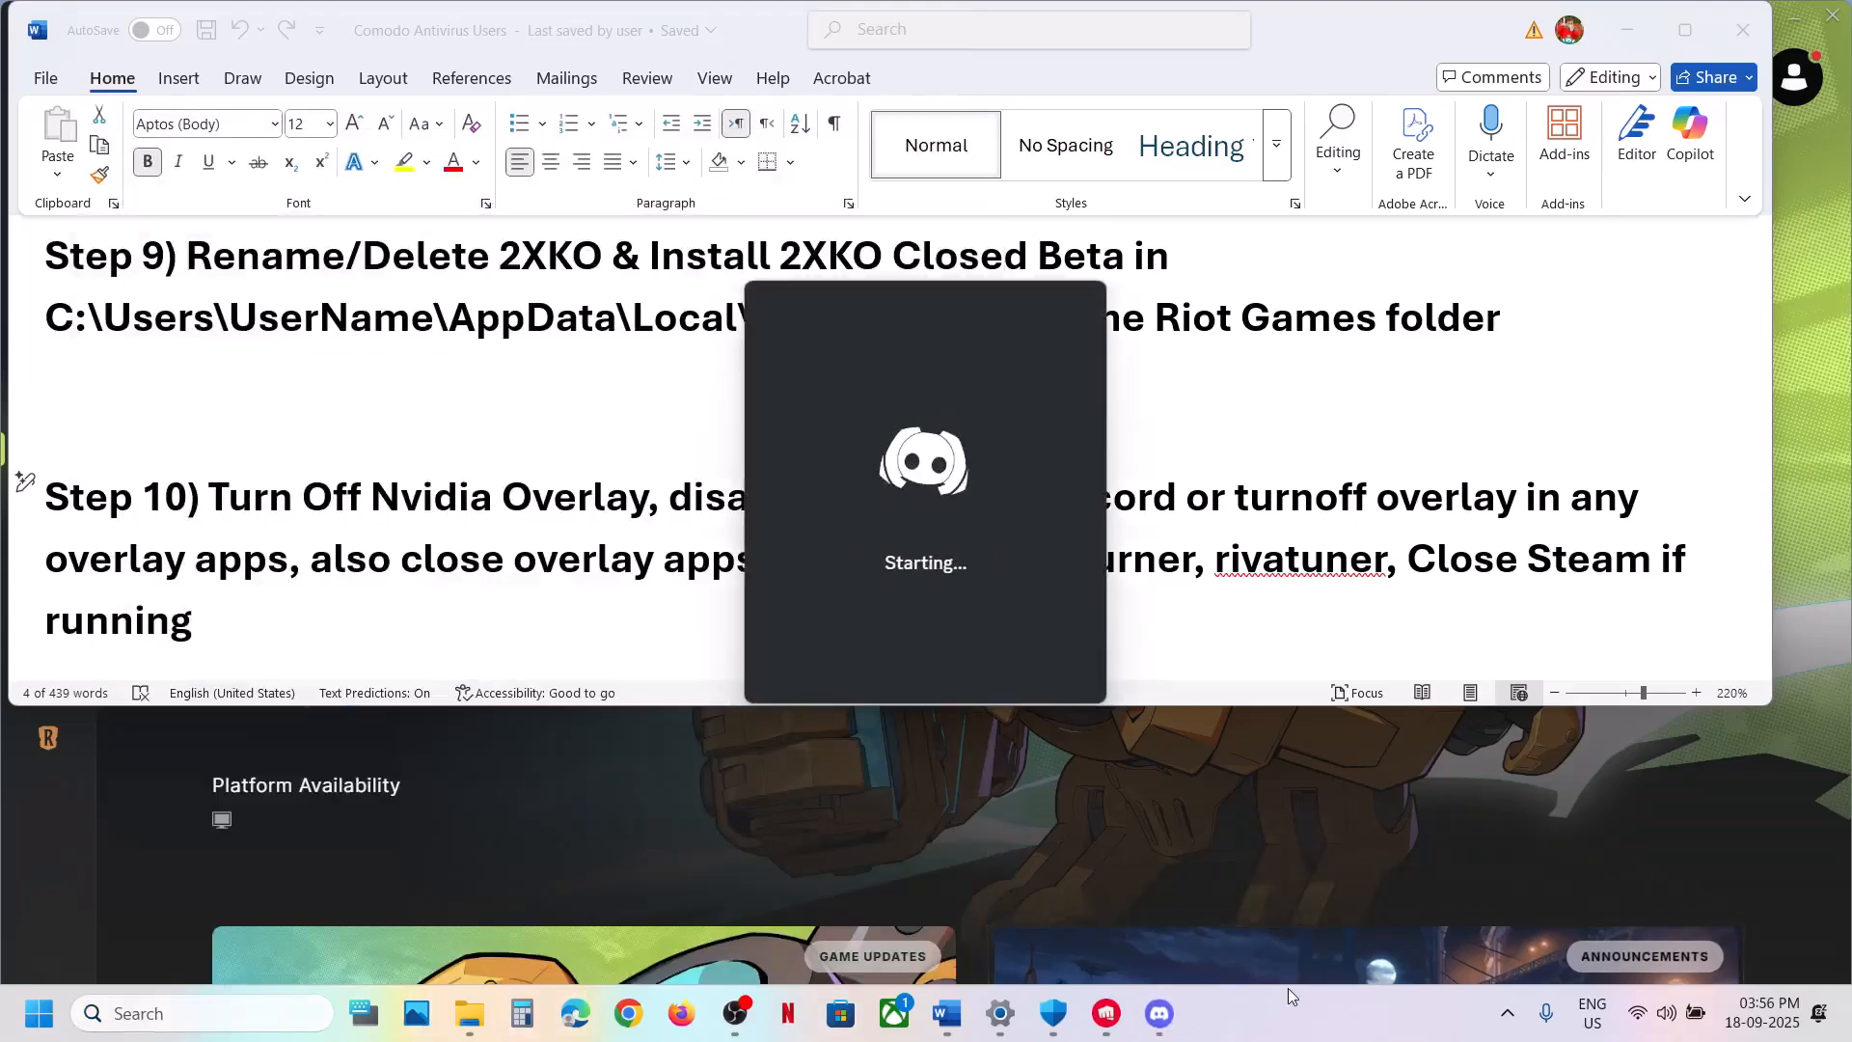
pyautogui.scroll(-10, 392, 628)
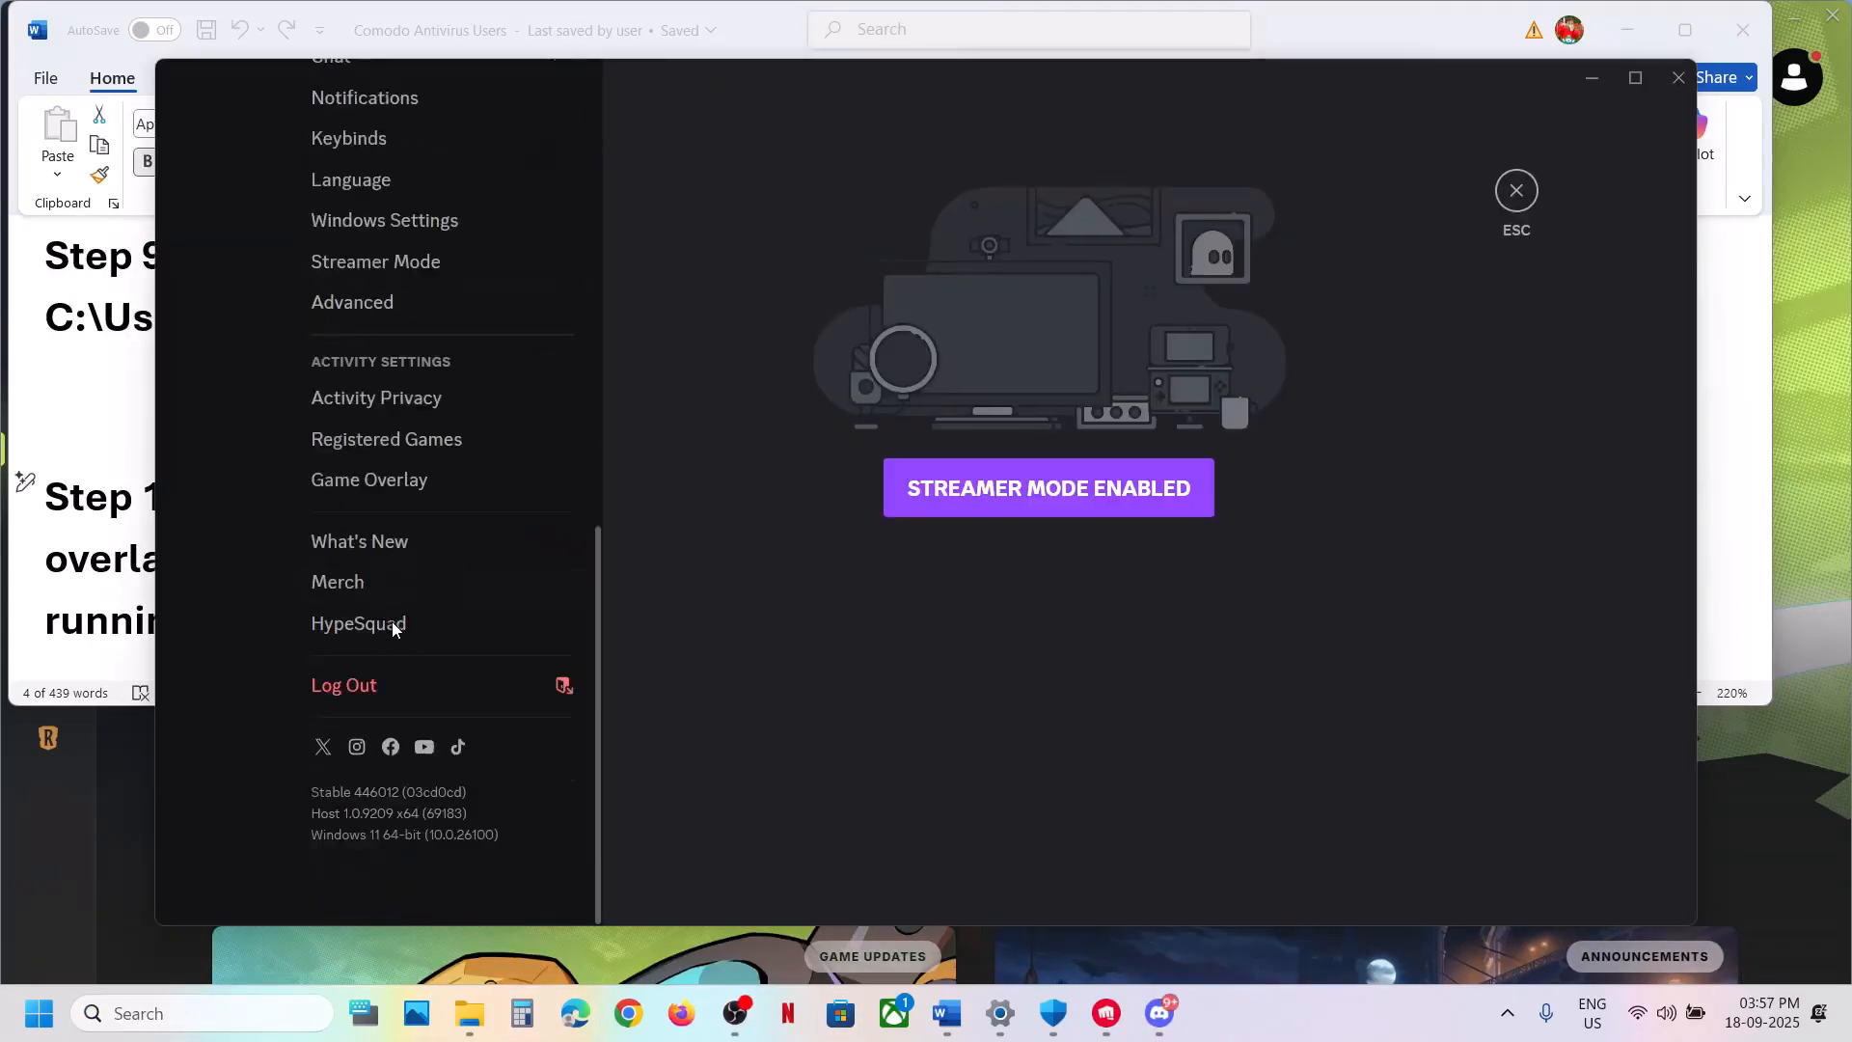
pyautogui.click(467, 481)
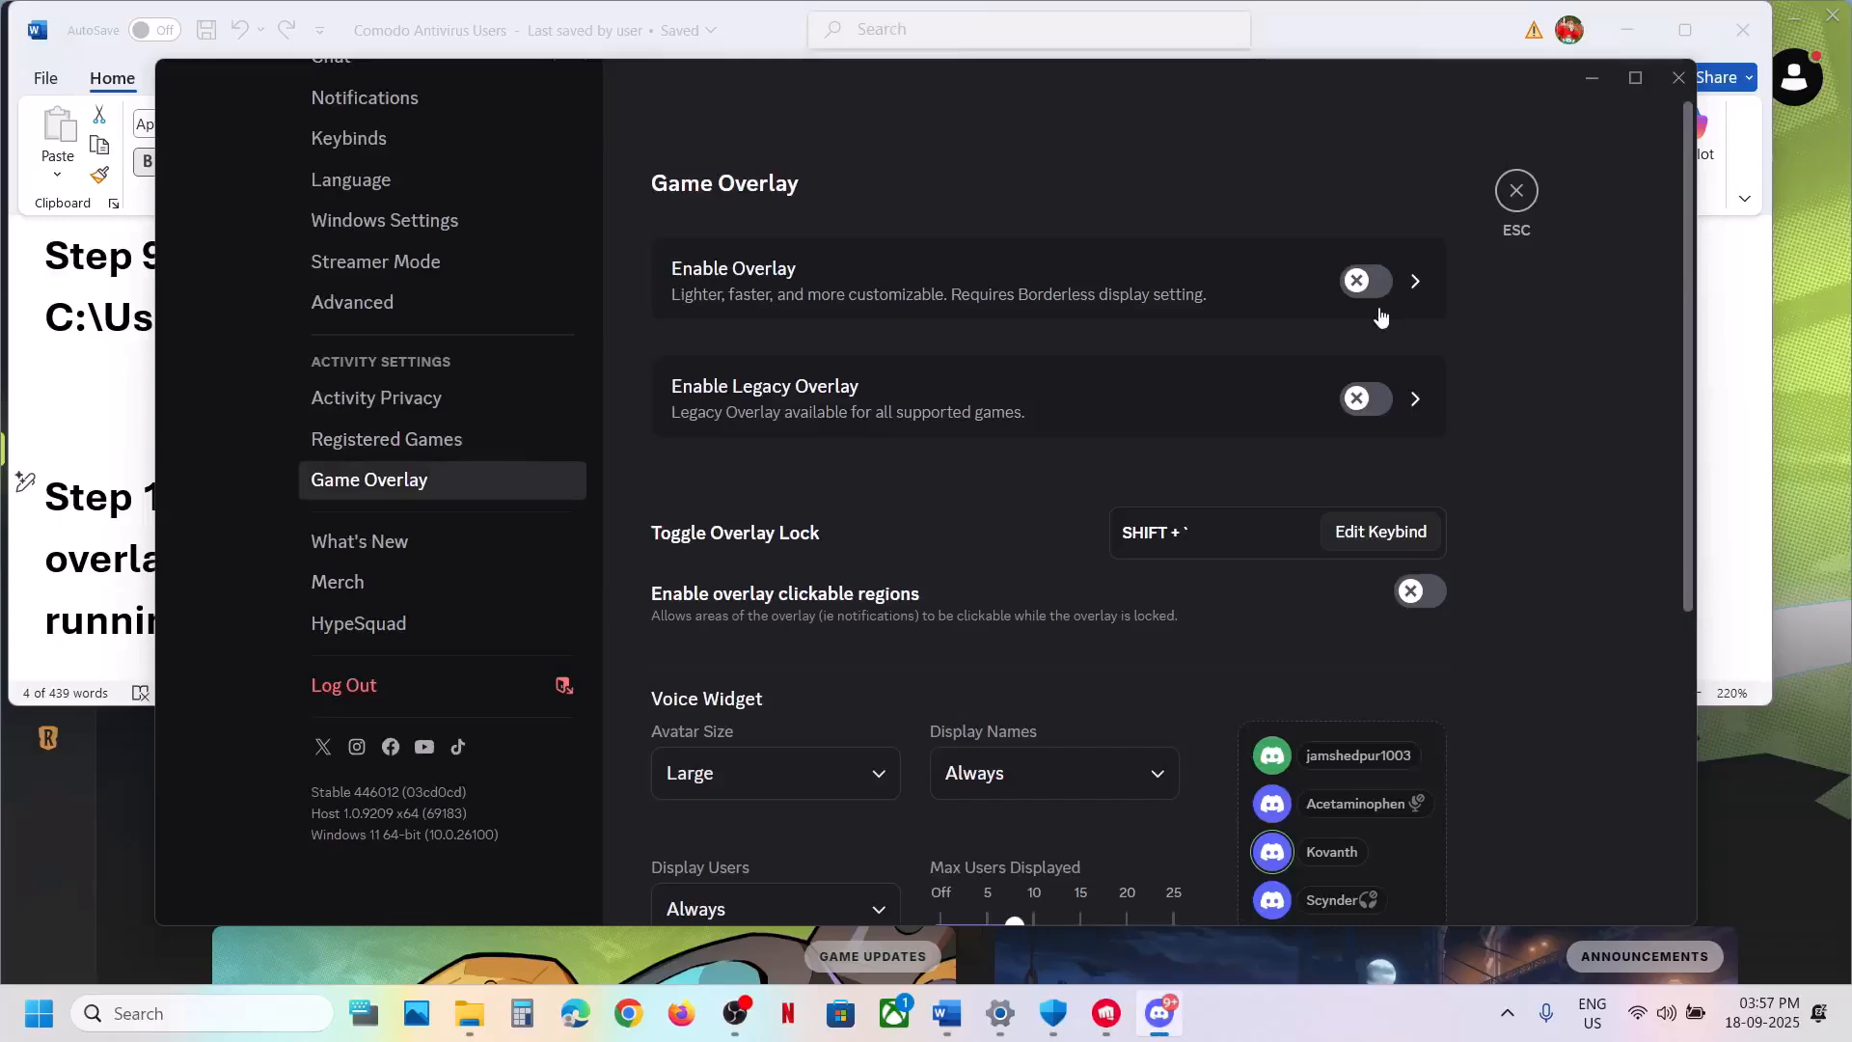
pyautogui.click(1666, 90)
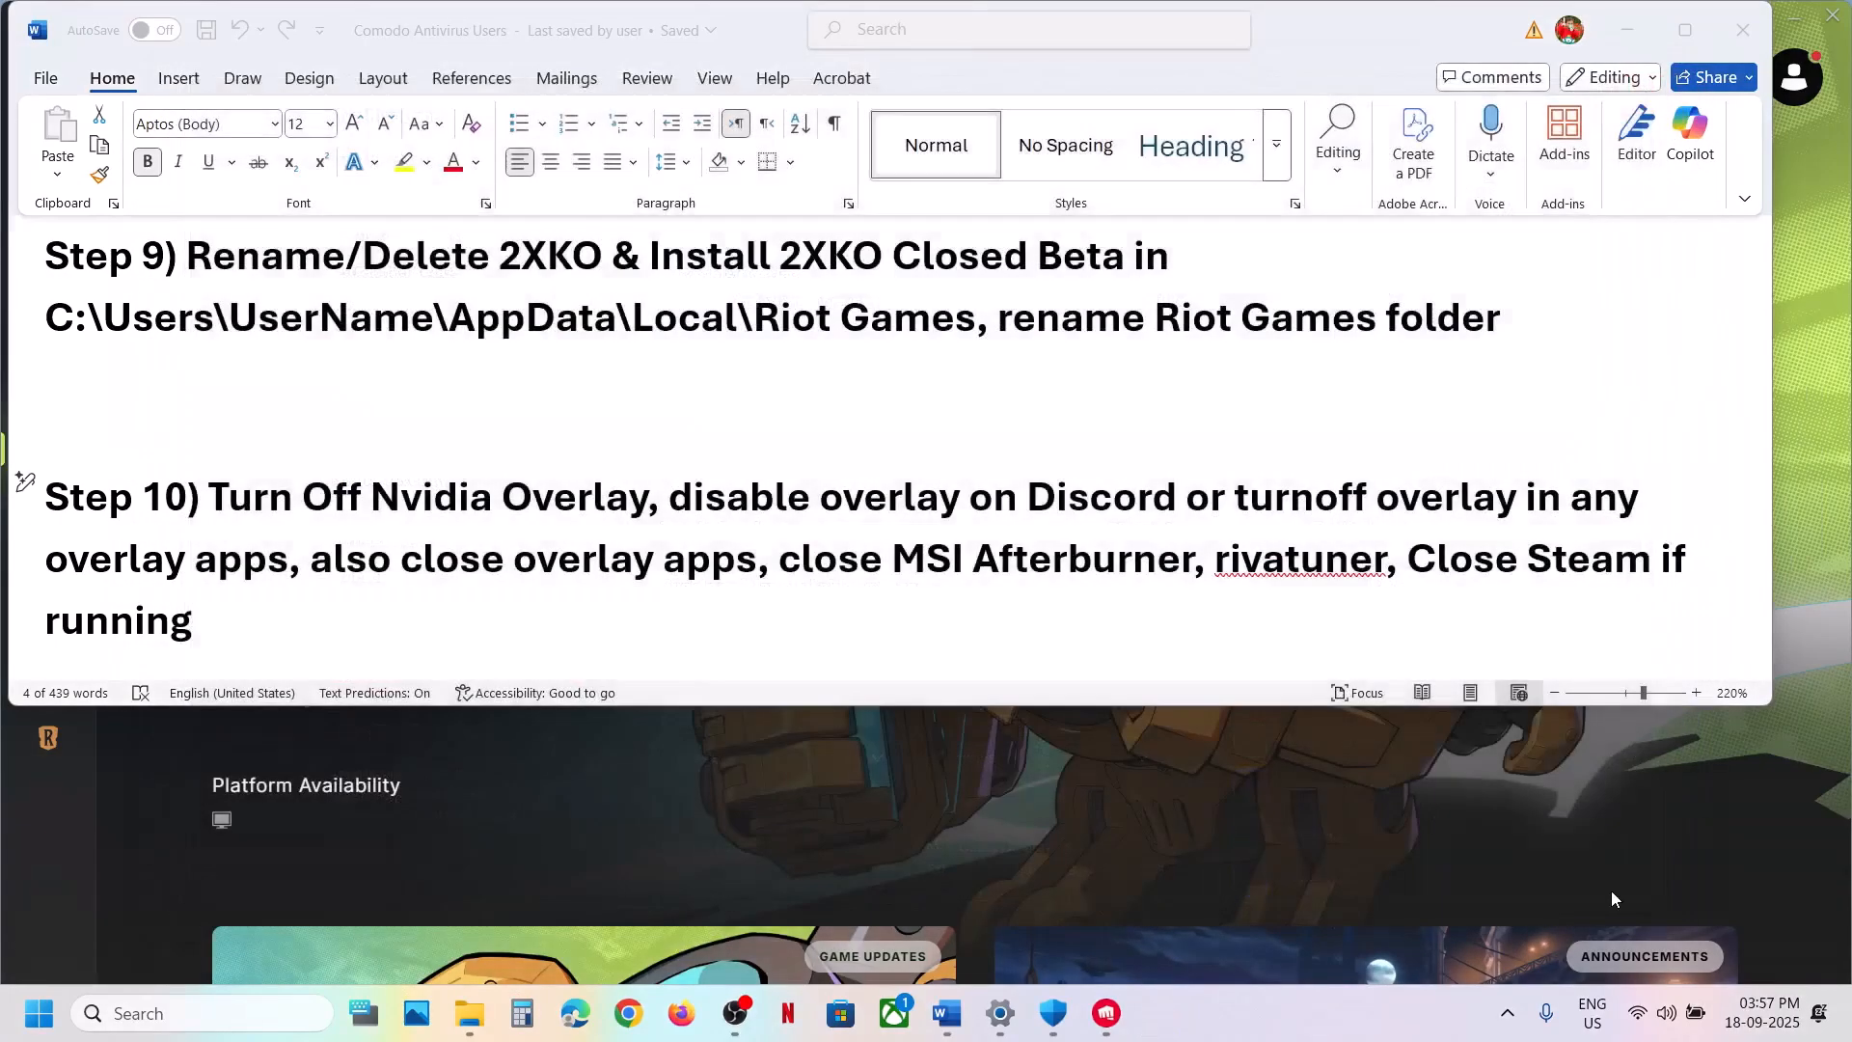
# Quit the Discord and NVIDIA apps still running in the system tray
pyautogui.click(1507, 1013)
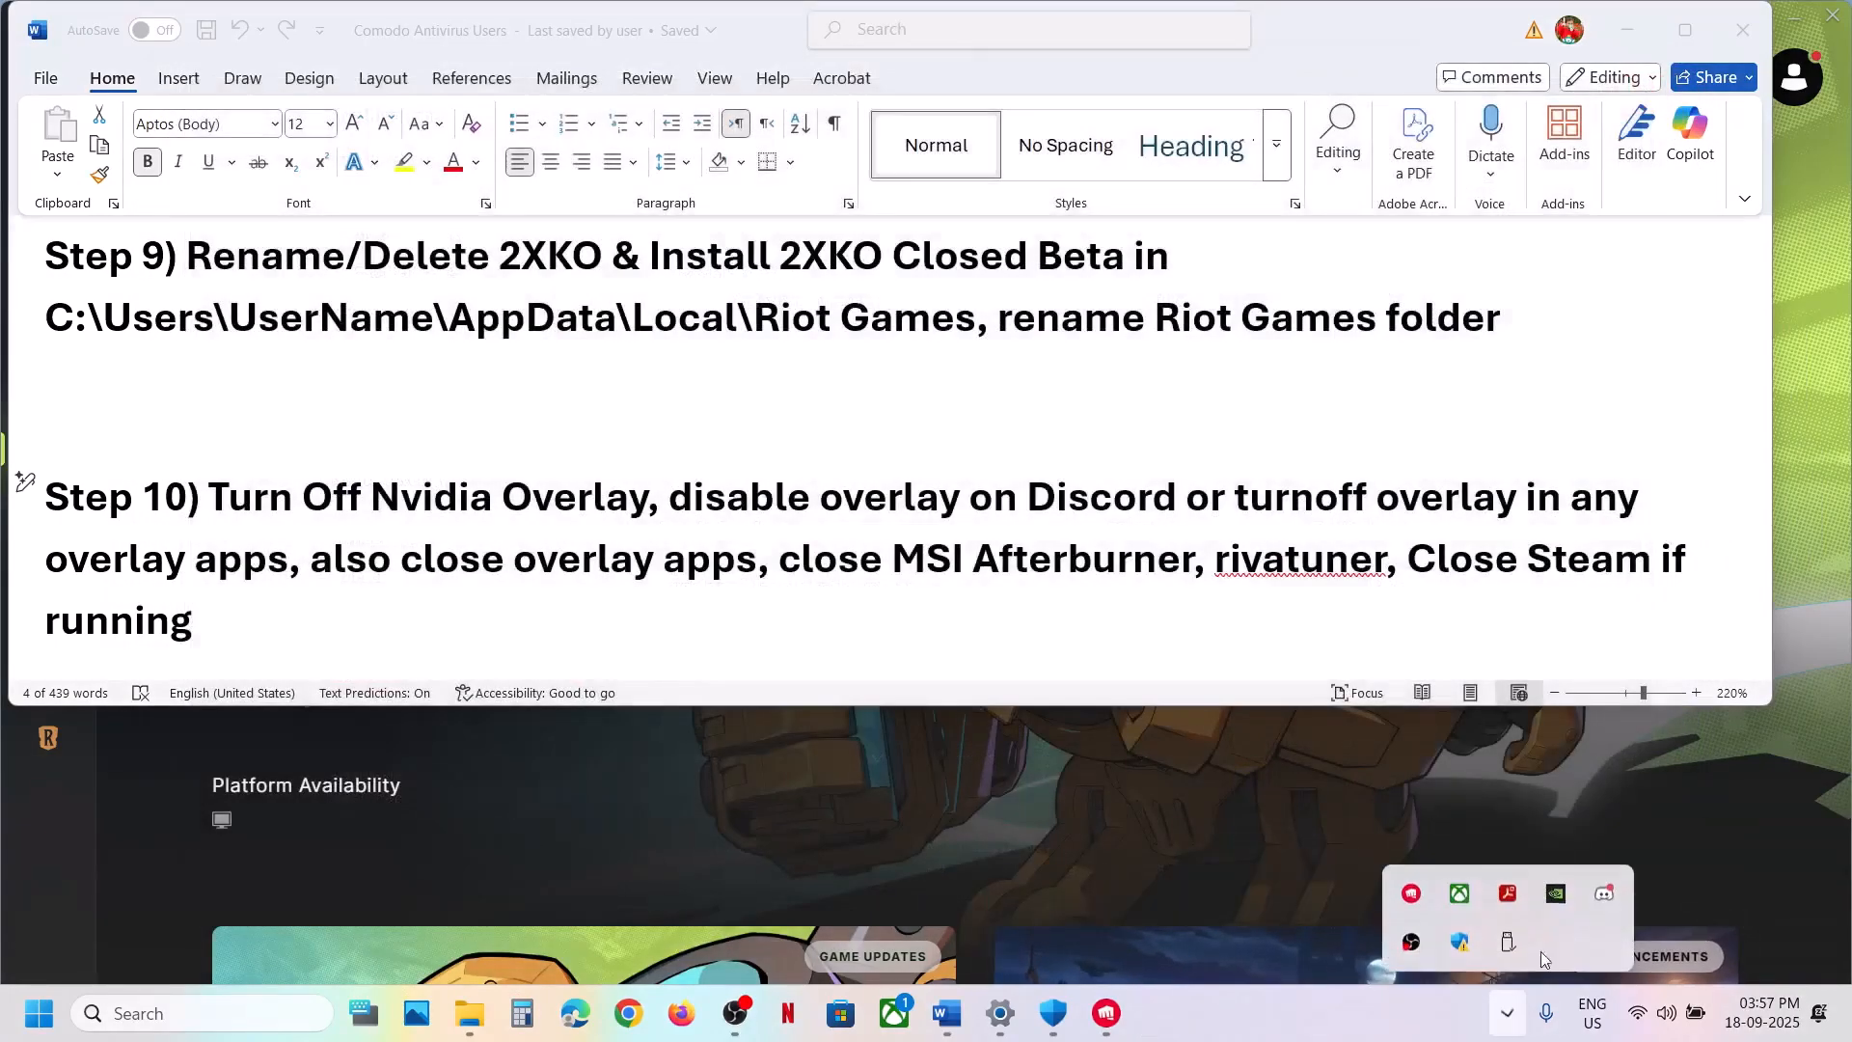
pyautogui.rightClick(1600, 899)
pyautogui.click(1665, 870)
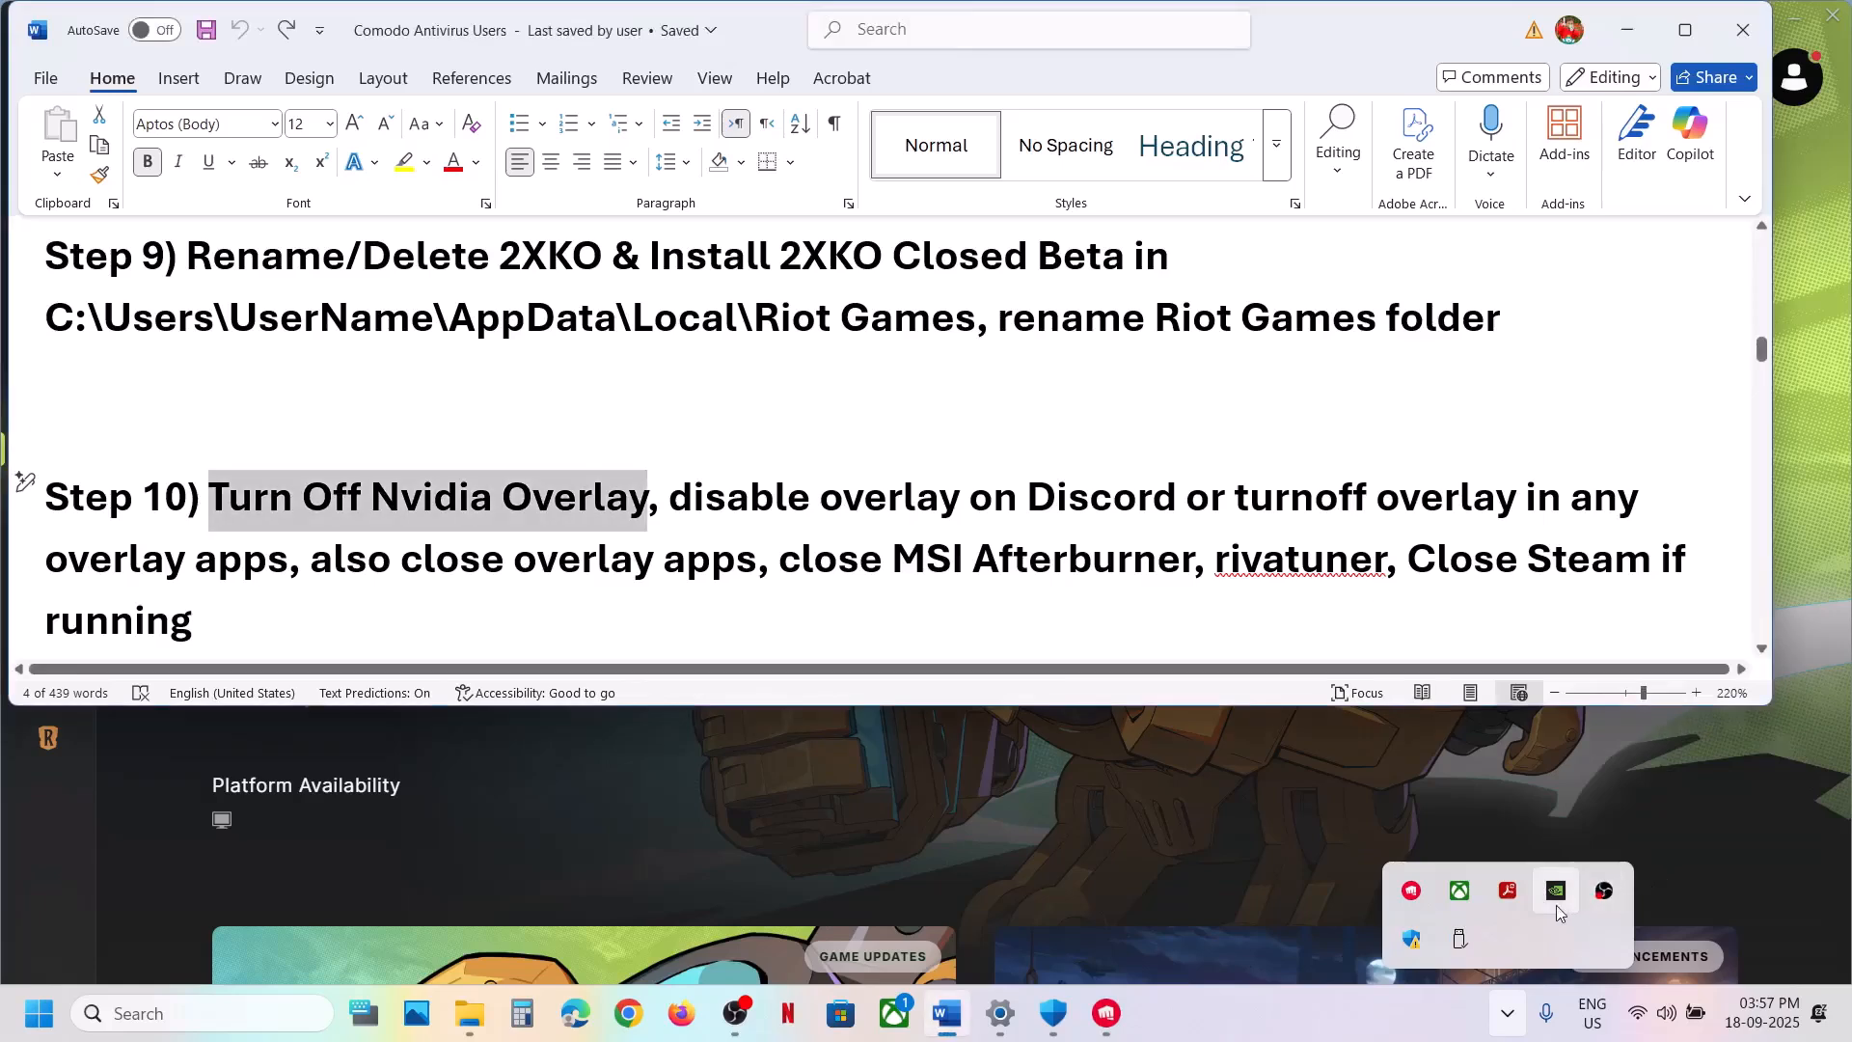
pyautogui.rightClick(1557, 895)
pyautogui.click(1643, 882)
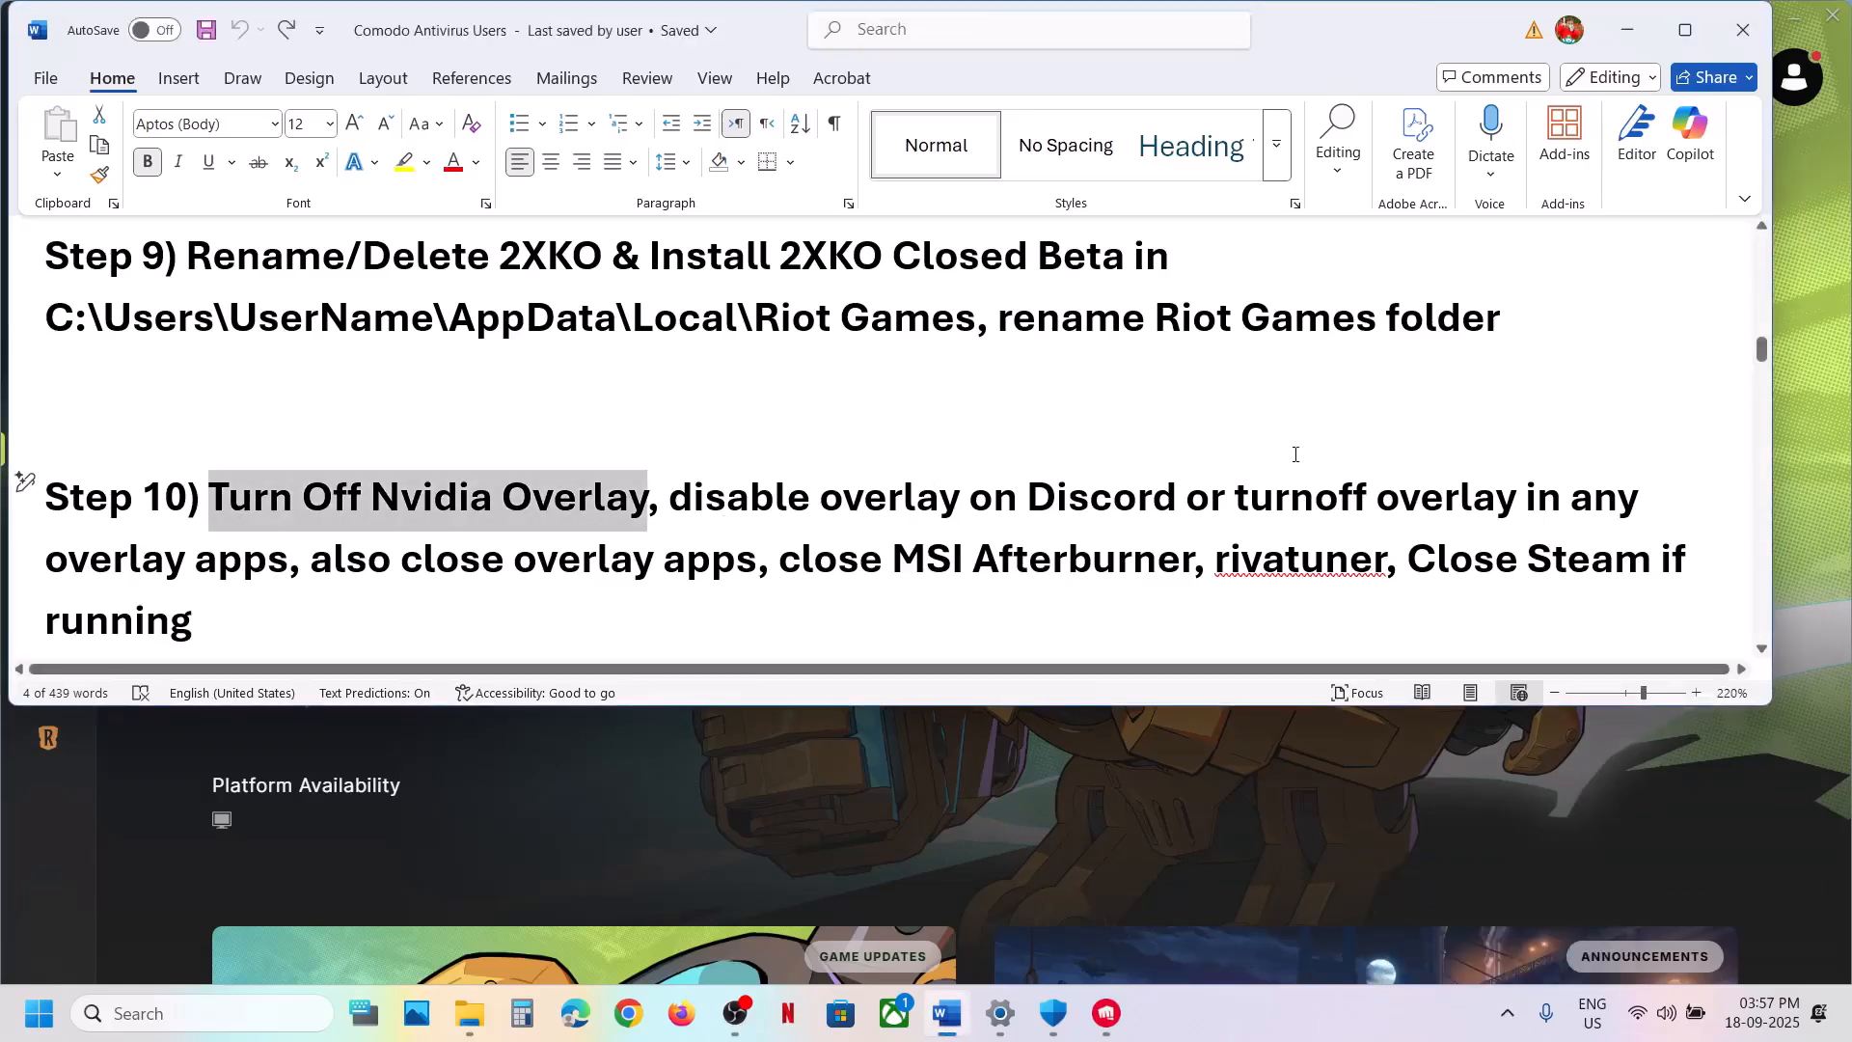
# Highlight the Step 10 advice on overlays, MSI Afterburner, rivatuner and Steam, and check the system tray for such apps
pyautogui.moveTo(1238, 508); pyautogui.dragTo(1519, 513)
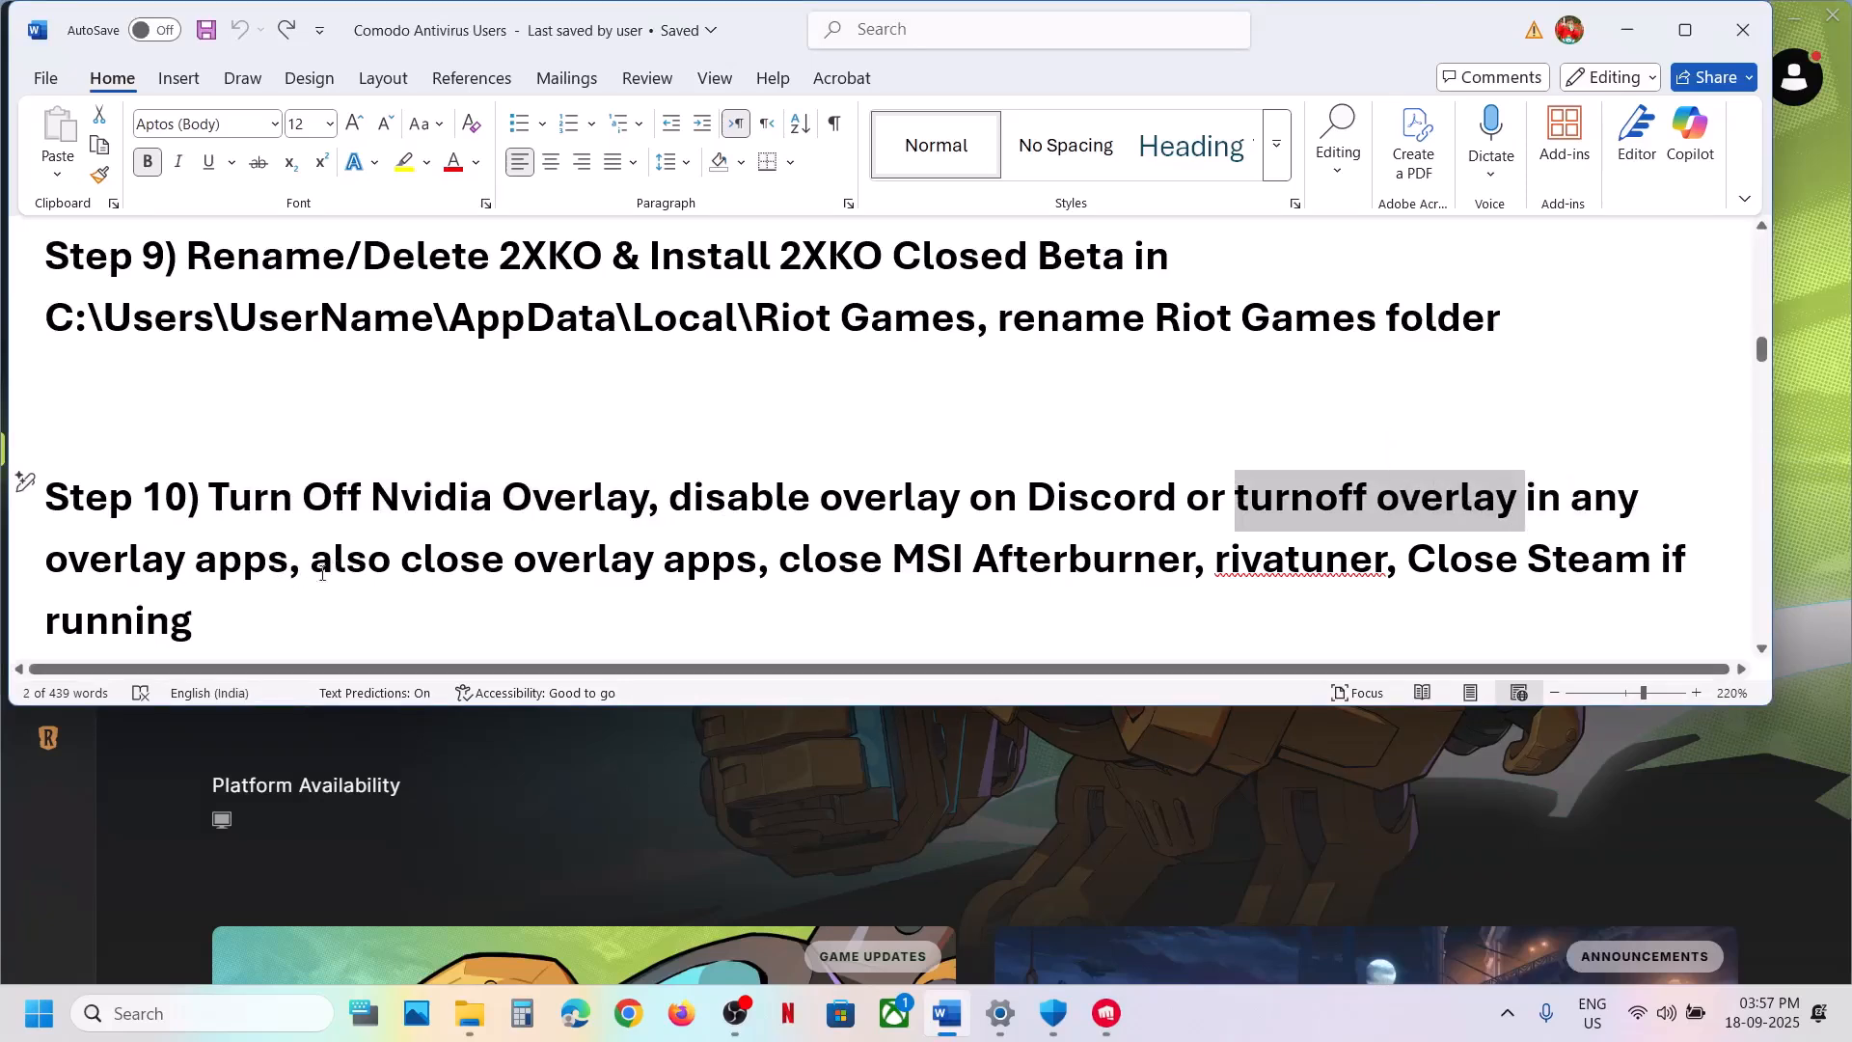
pyautogui.moveTo(352, 570); pyautogui.dragTo(1316, 562)
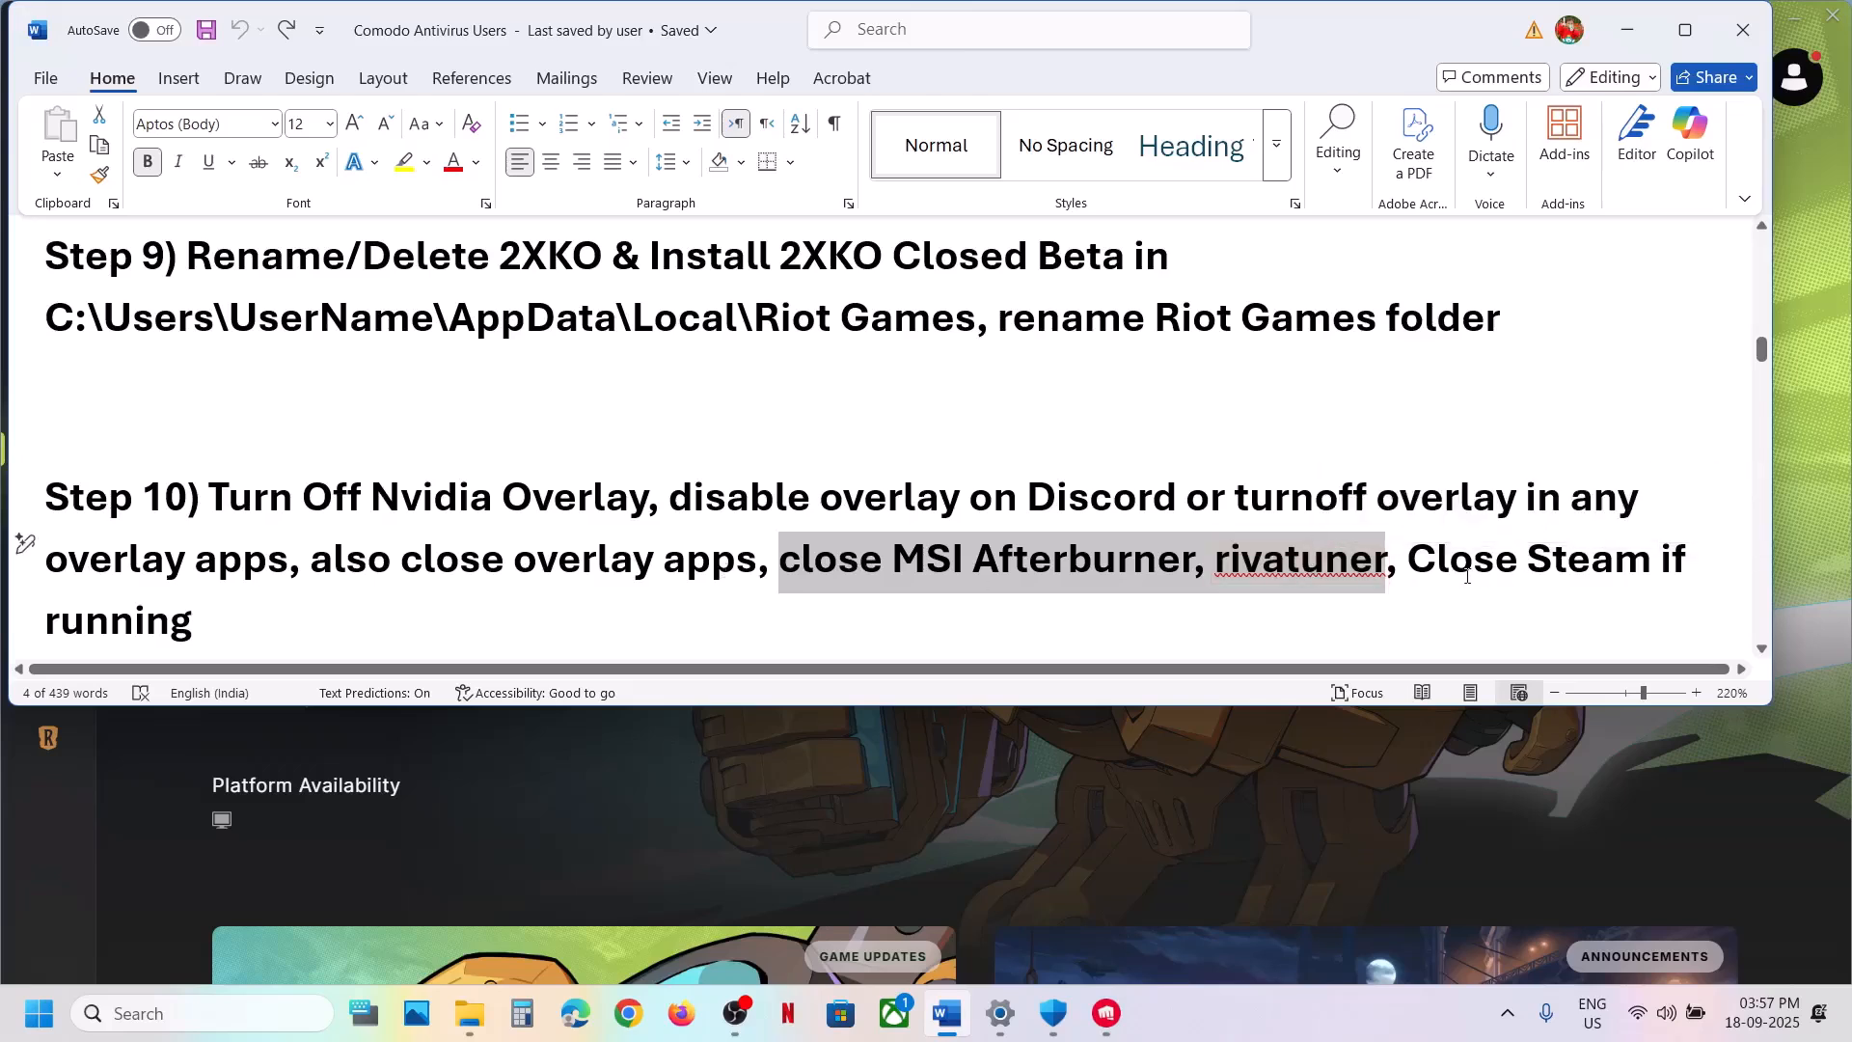
pyautogui.moveTo(1467, 576); pyautogui.dragTo(1634, 571)
pyautogui.click(1498, 1037)
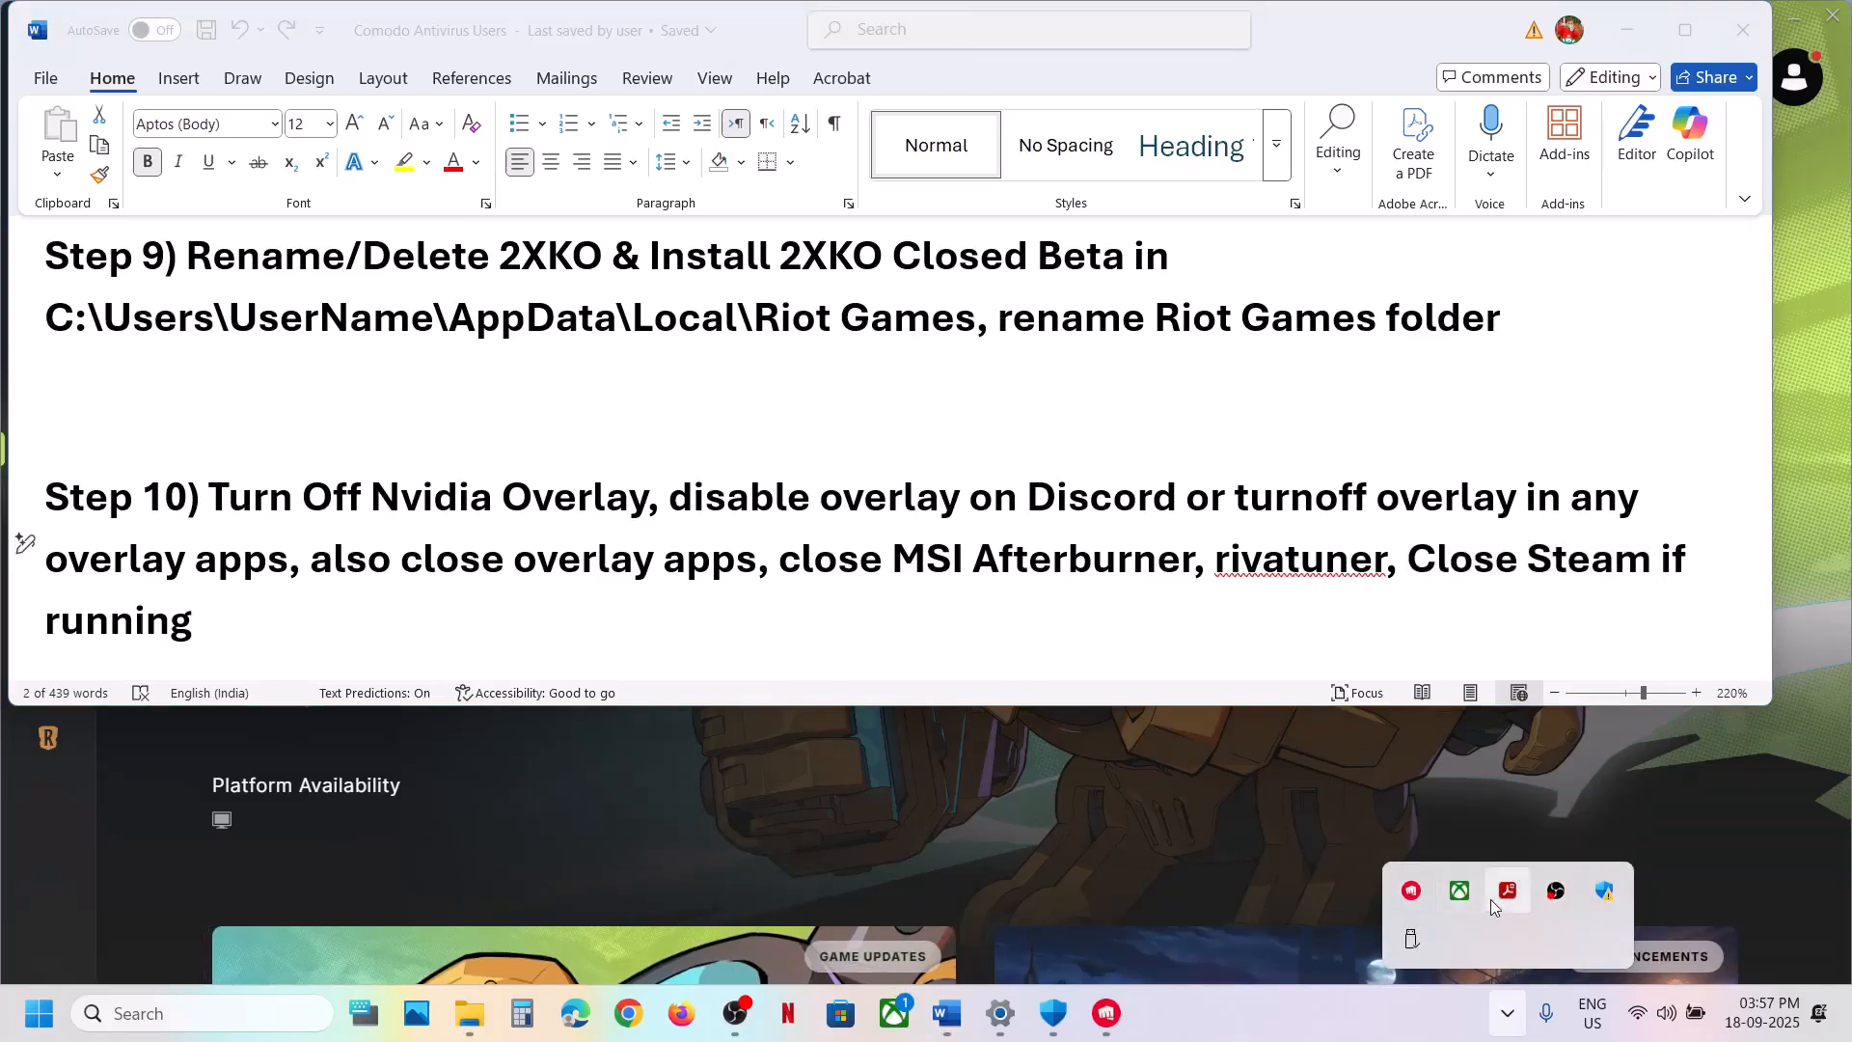
pyautogui.rightClick(1508, 893)
pyautogui.click(1046, 610)
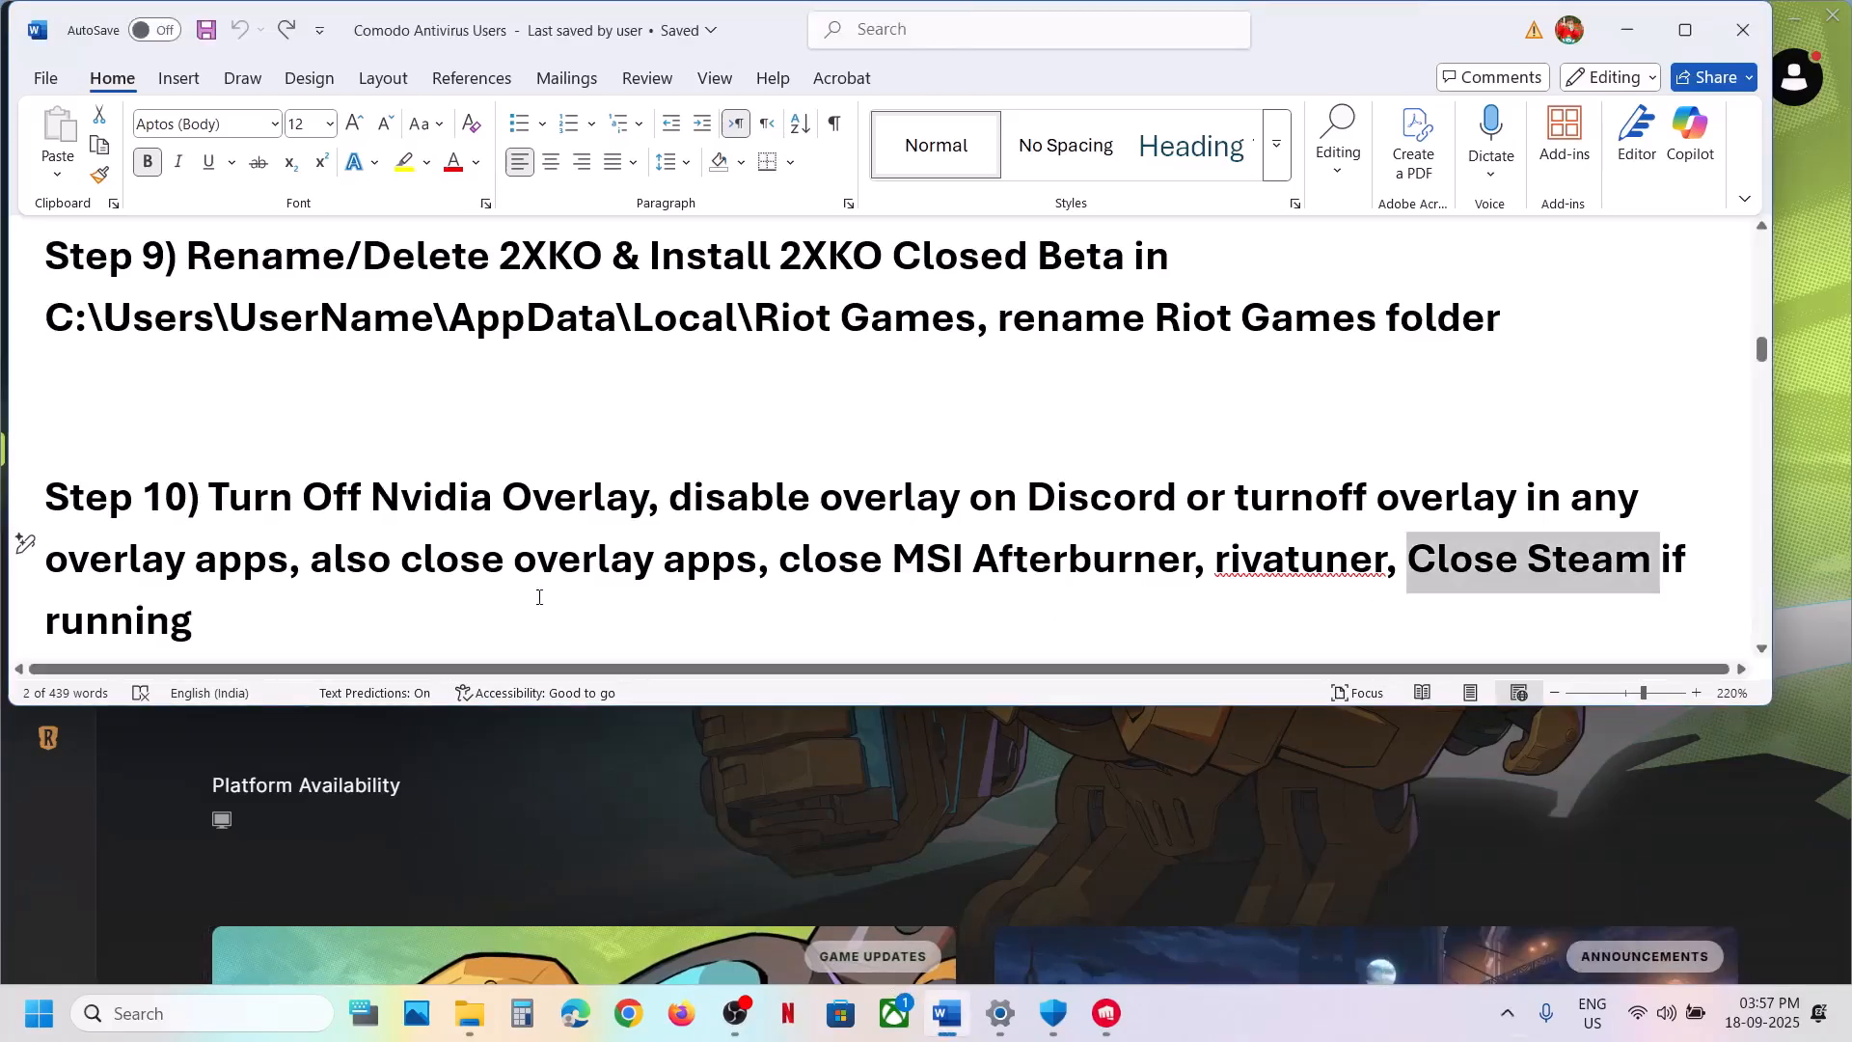
# Highlight the game file repair instruction in Step 11 of the guide and switch to the Riot Client
pyautogui.scroll(-4, 538, 593)
pyautogui.moveTo(209, 489); pyautogui.dragTo(632, 490)
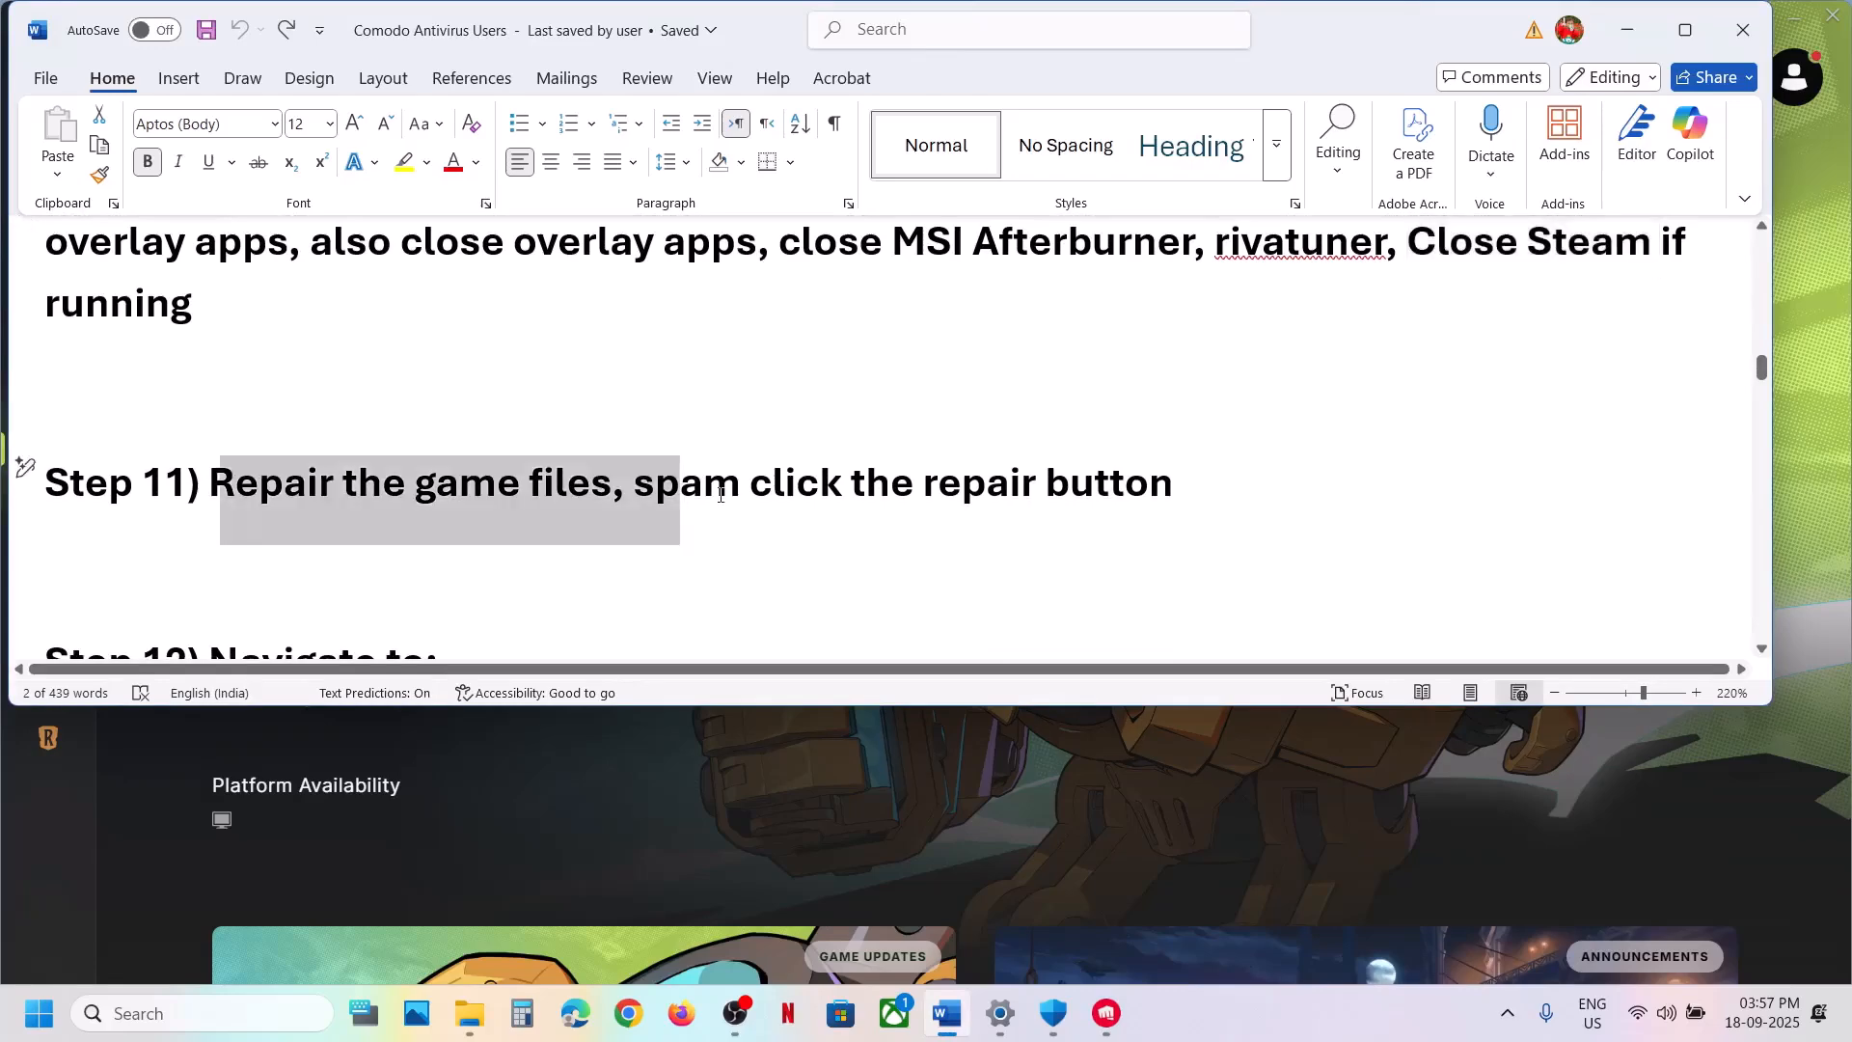
pyautogui.click(702, 737)
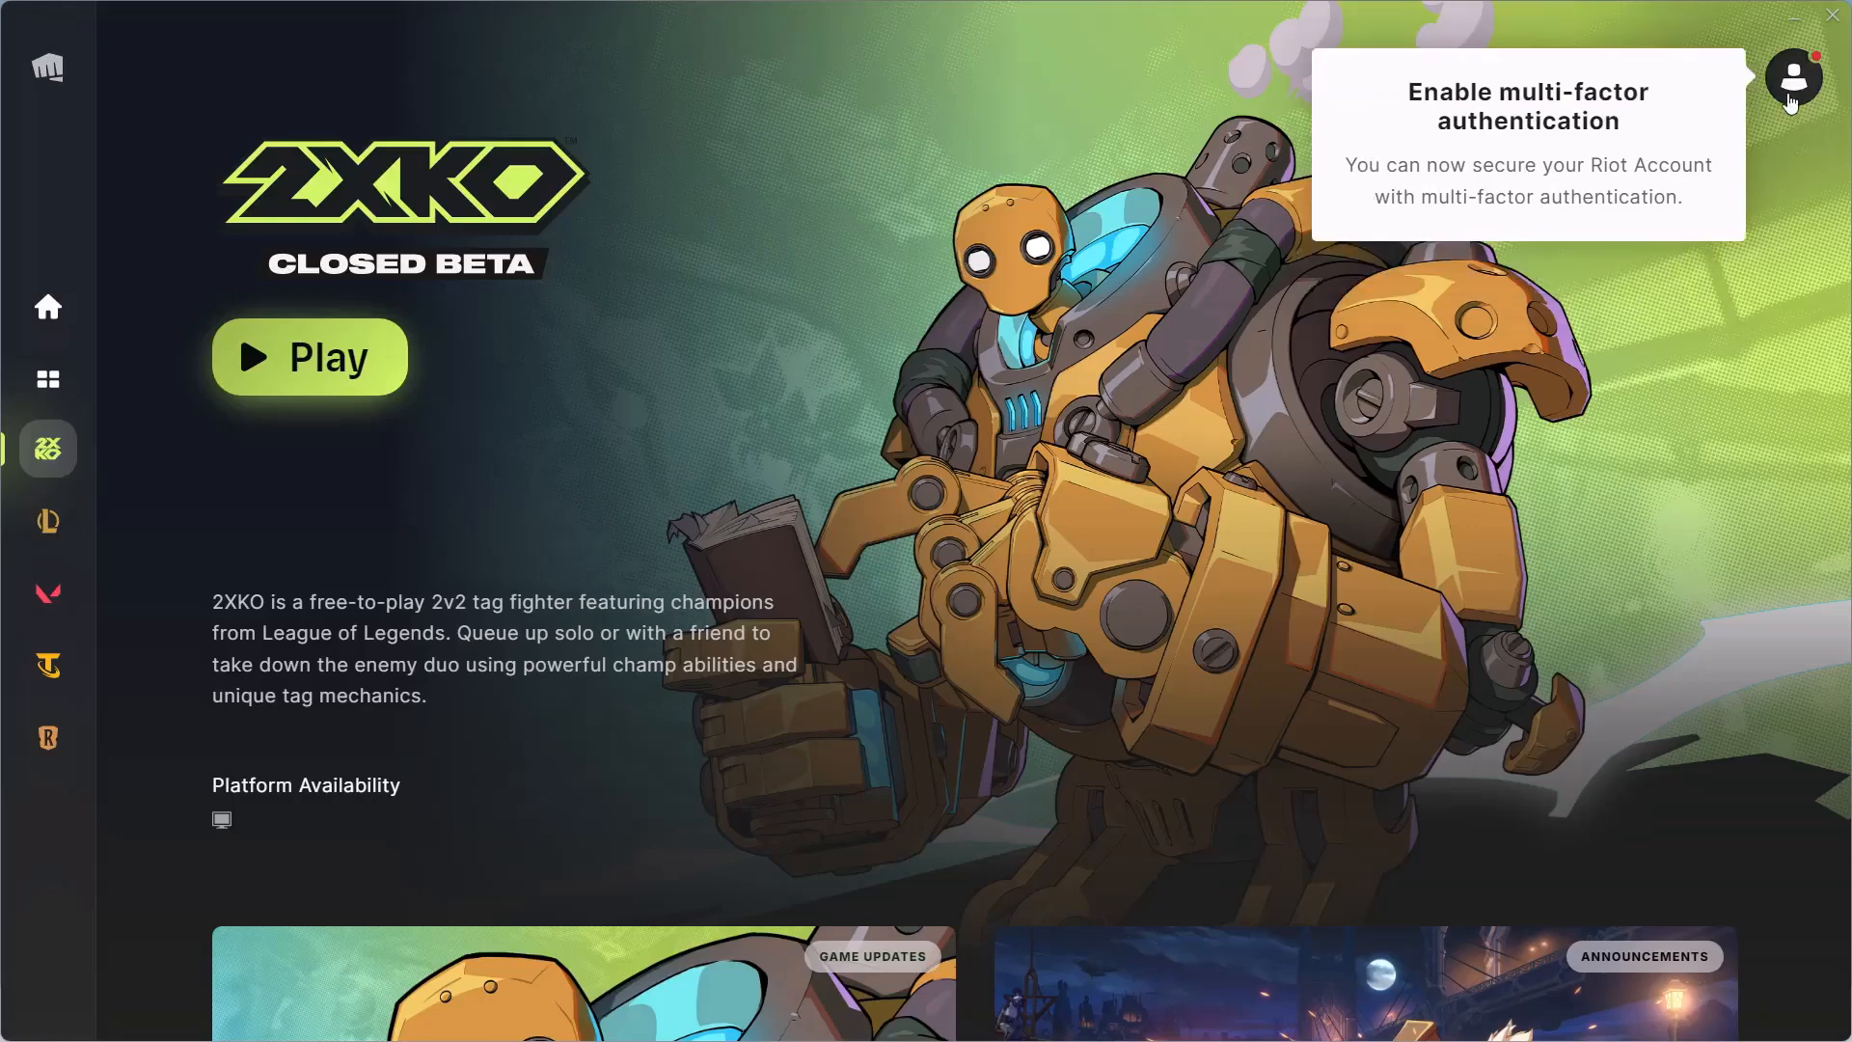
# Enable auto-update for 2XKO in the Riot Client settings and run the game file repair, starting the repair a second time
pyautogui.click(1791, 95)
pyautogui.click(1598, 397)
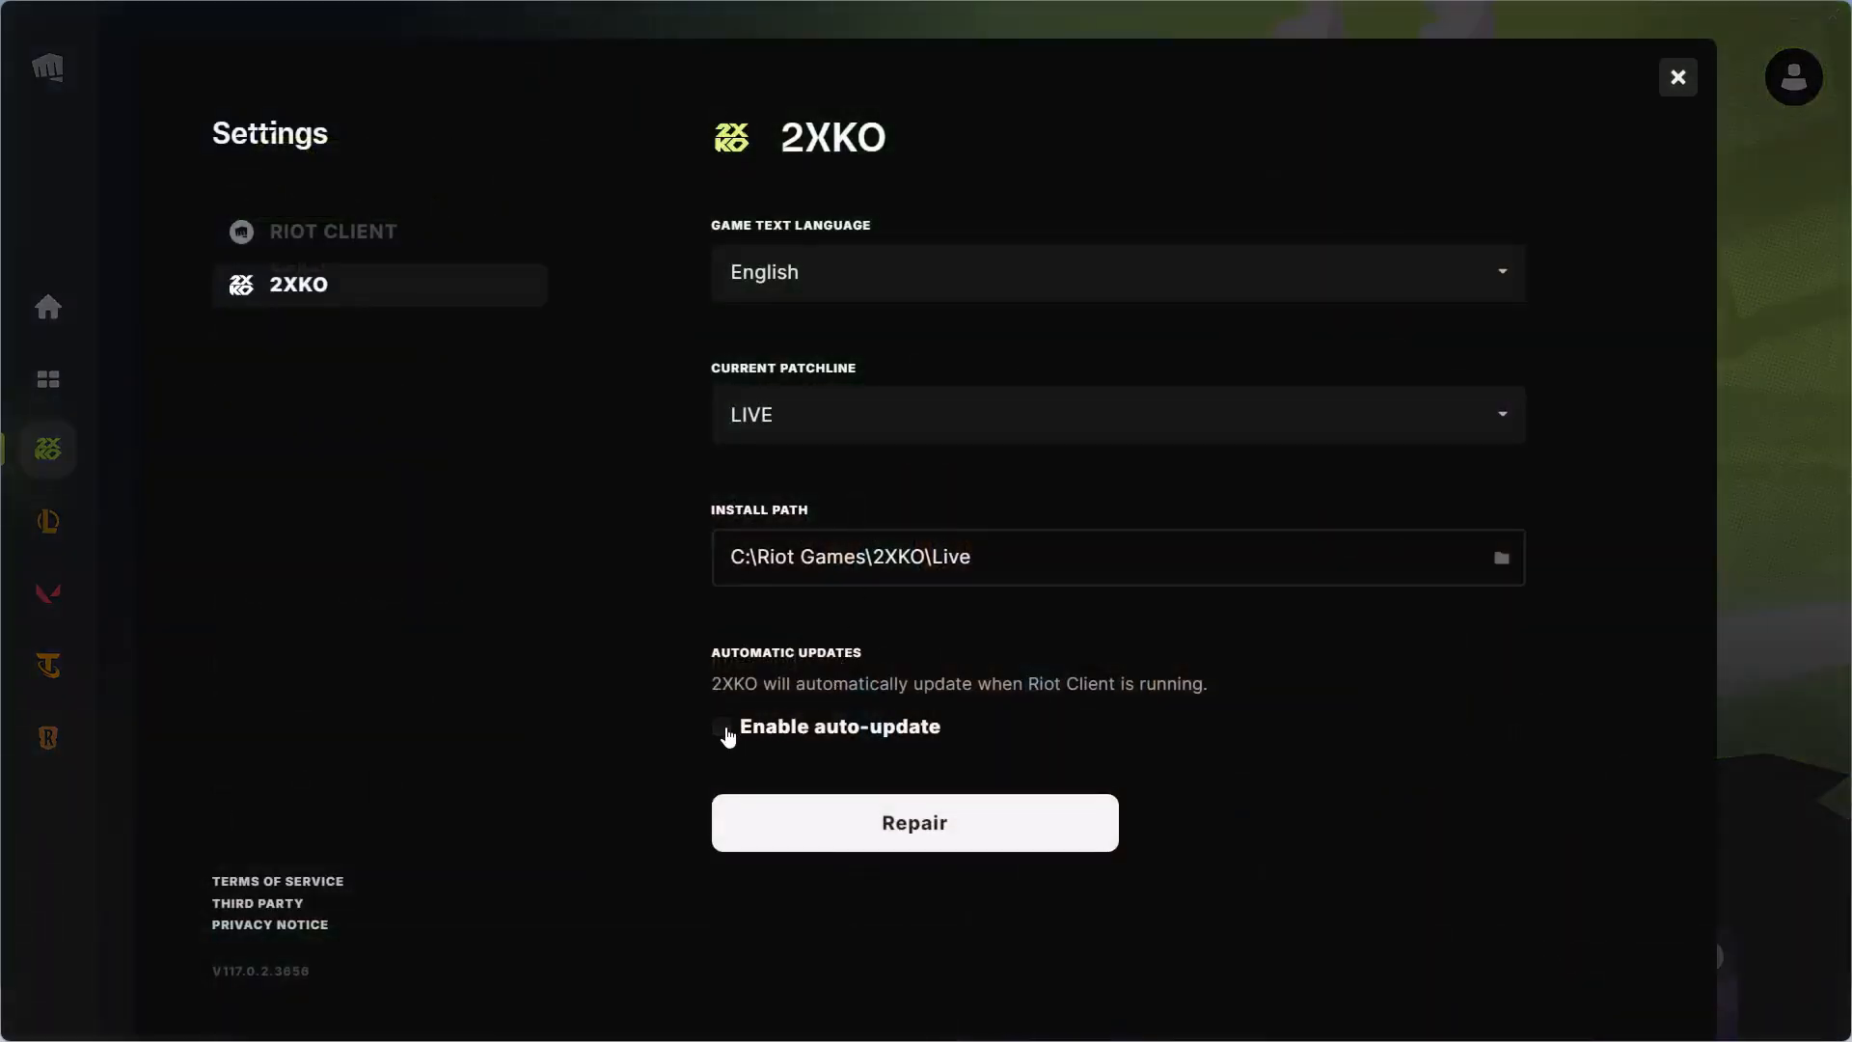
pyautogui.click(726, 731)
pyautogui.click(919, 836)
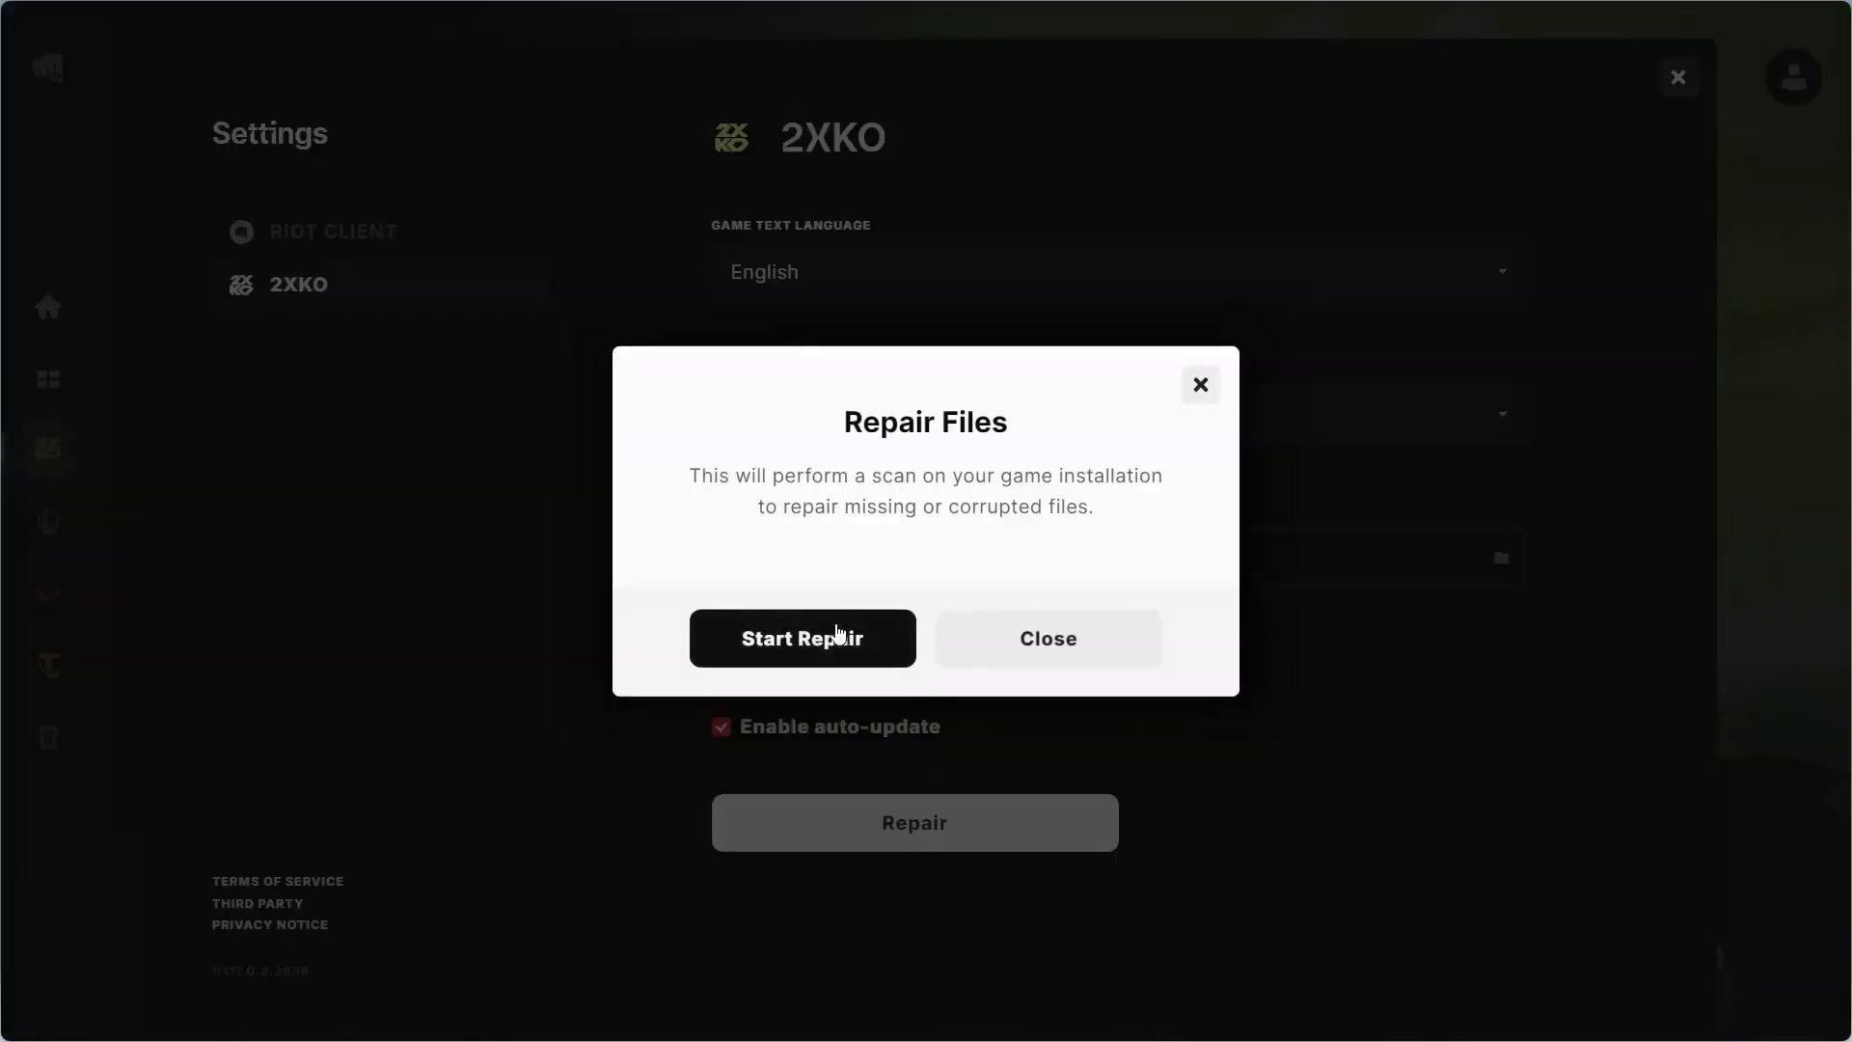
pyautogui.click(839, 635)
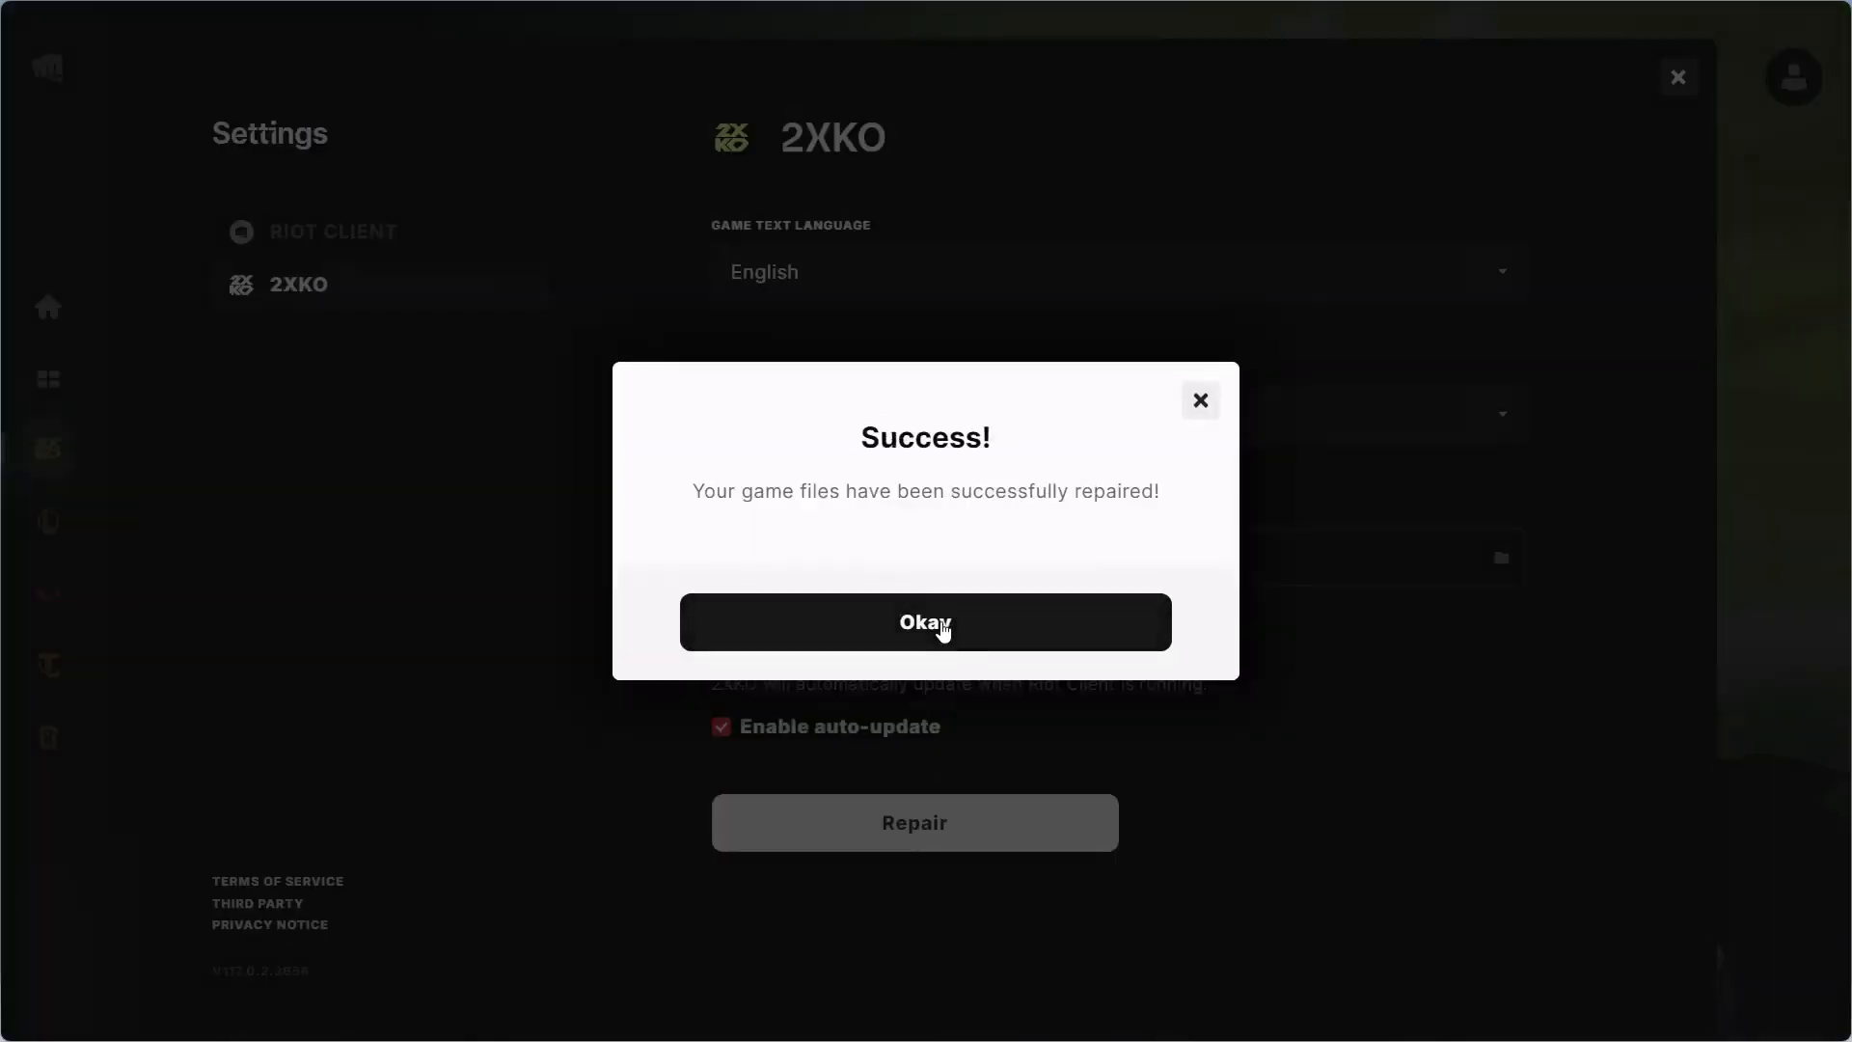
pyautogui.click(942, 628)
pyautogui.click(900, 814)
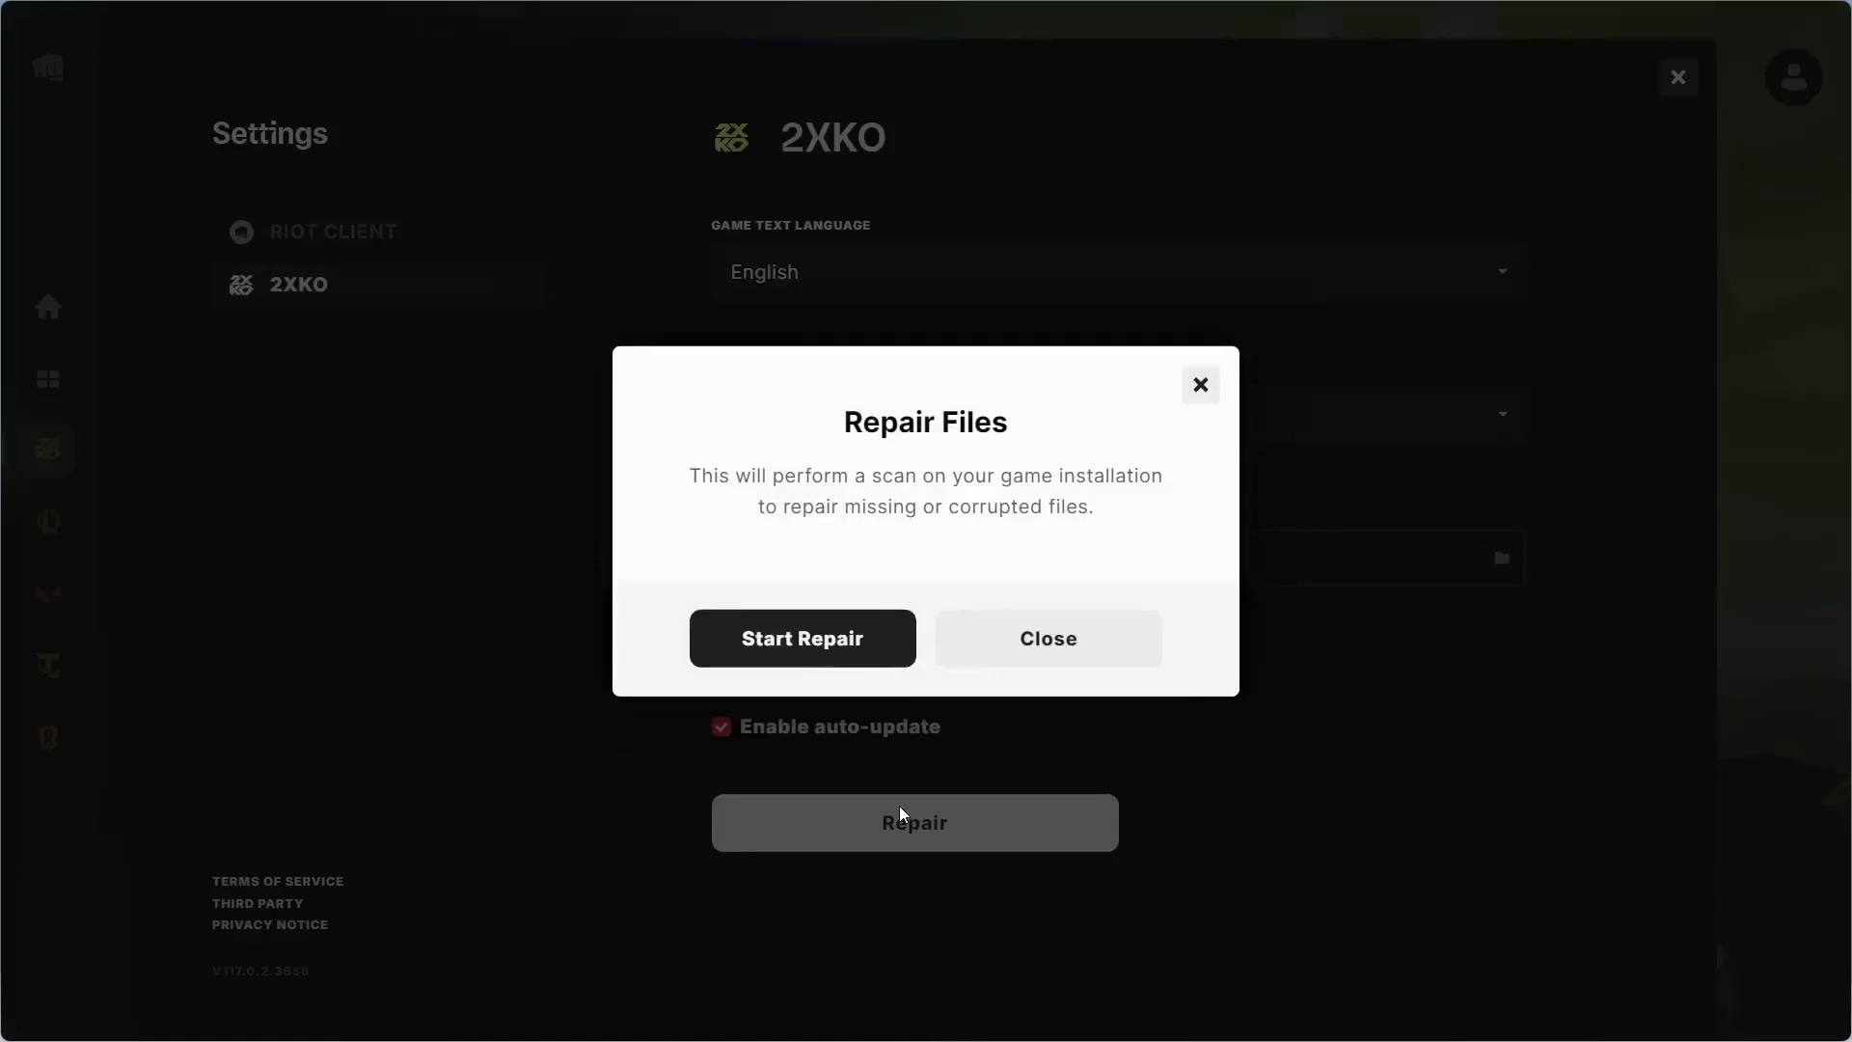
pyautogui.click(813, 658)
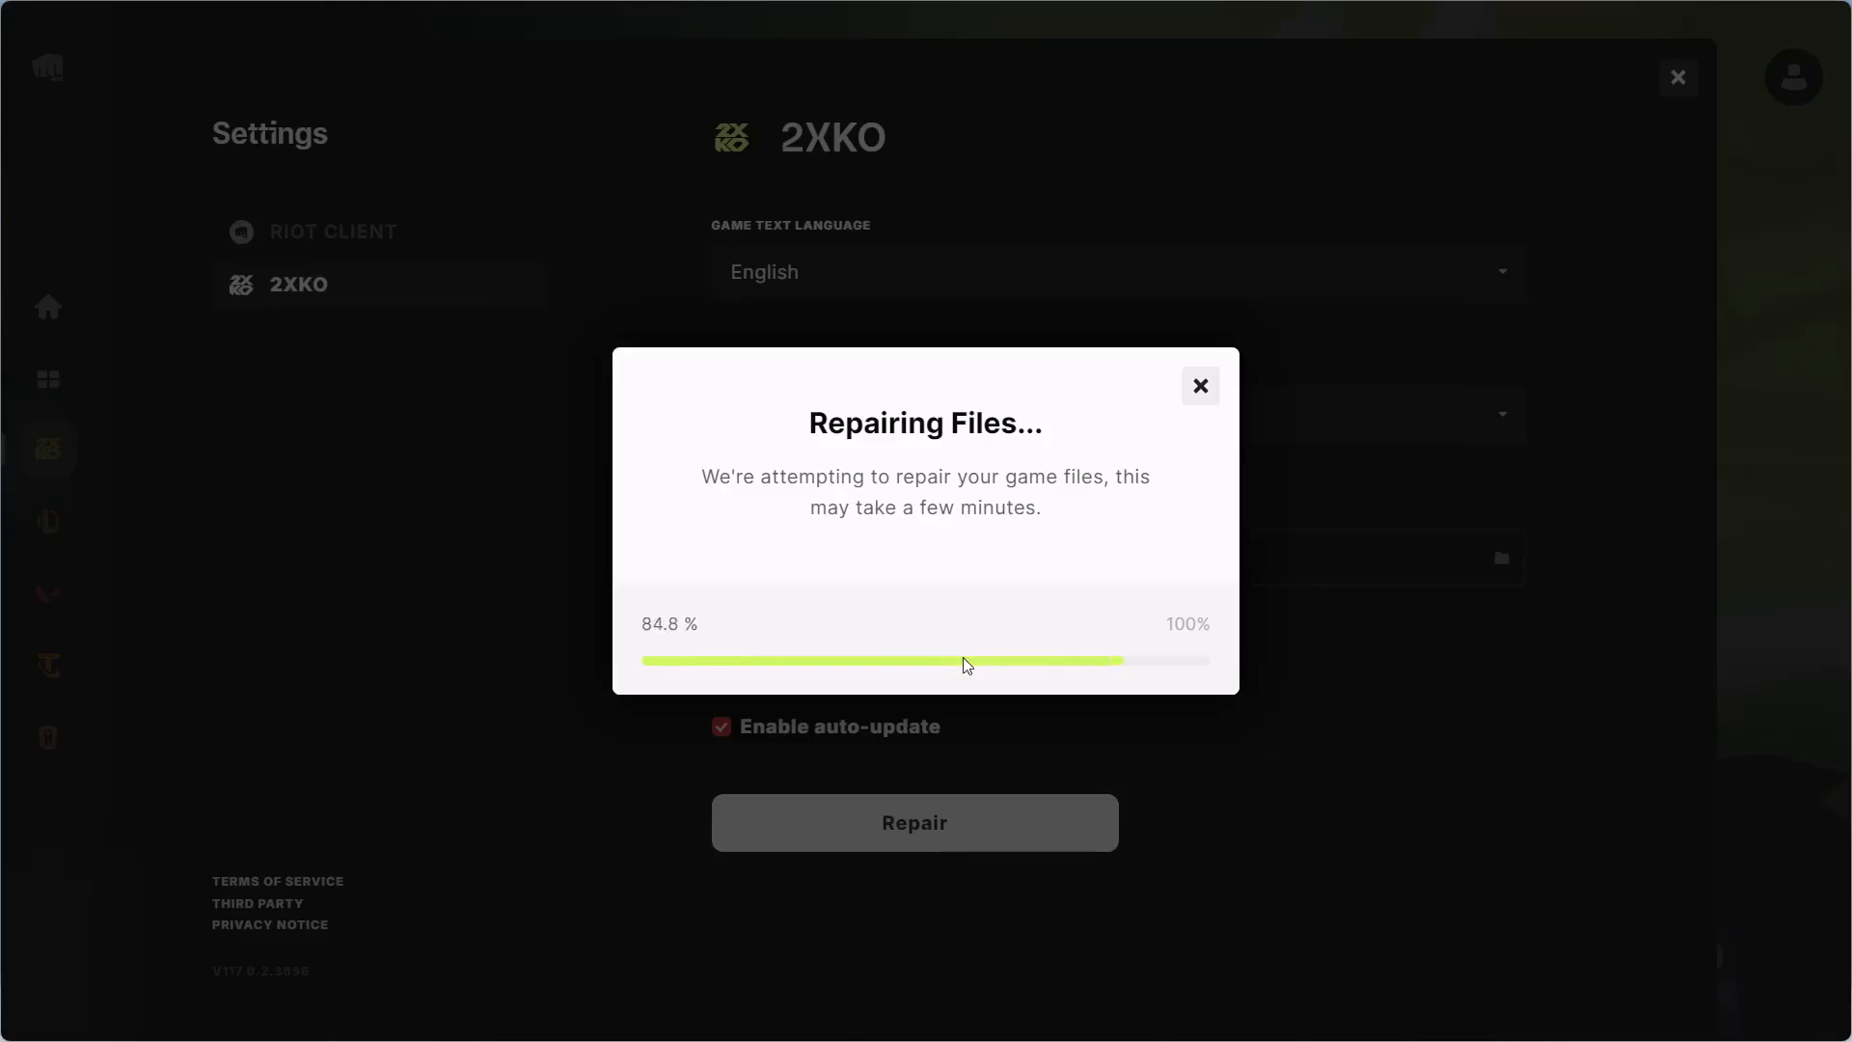
# Return to the Word guide and highlight the Image File Execution Options registry path in Step 12
pyautogui.hotkey('alt', 'Tab')
pyautogui.scroll(-4, 763, 575)
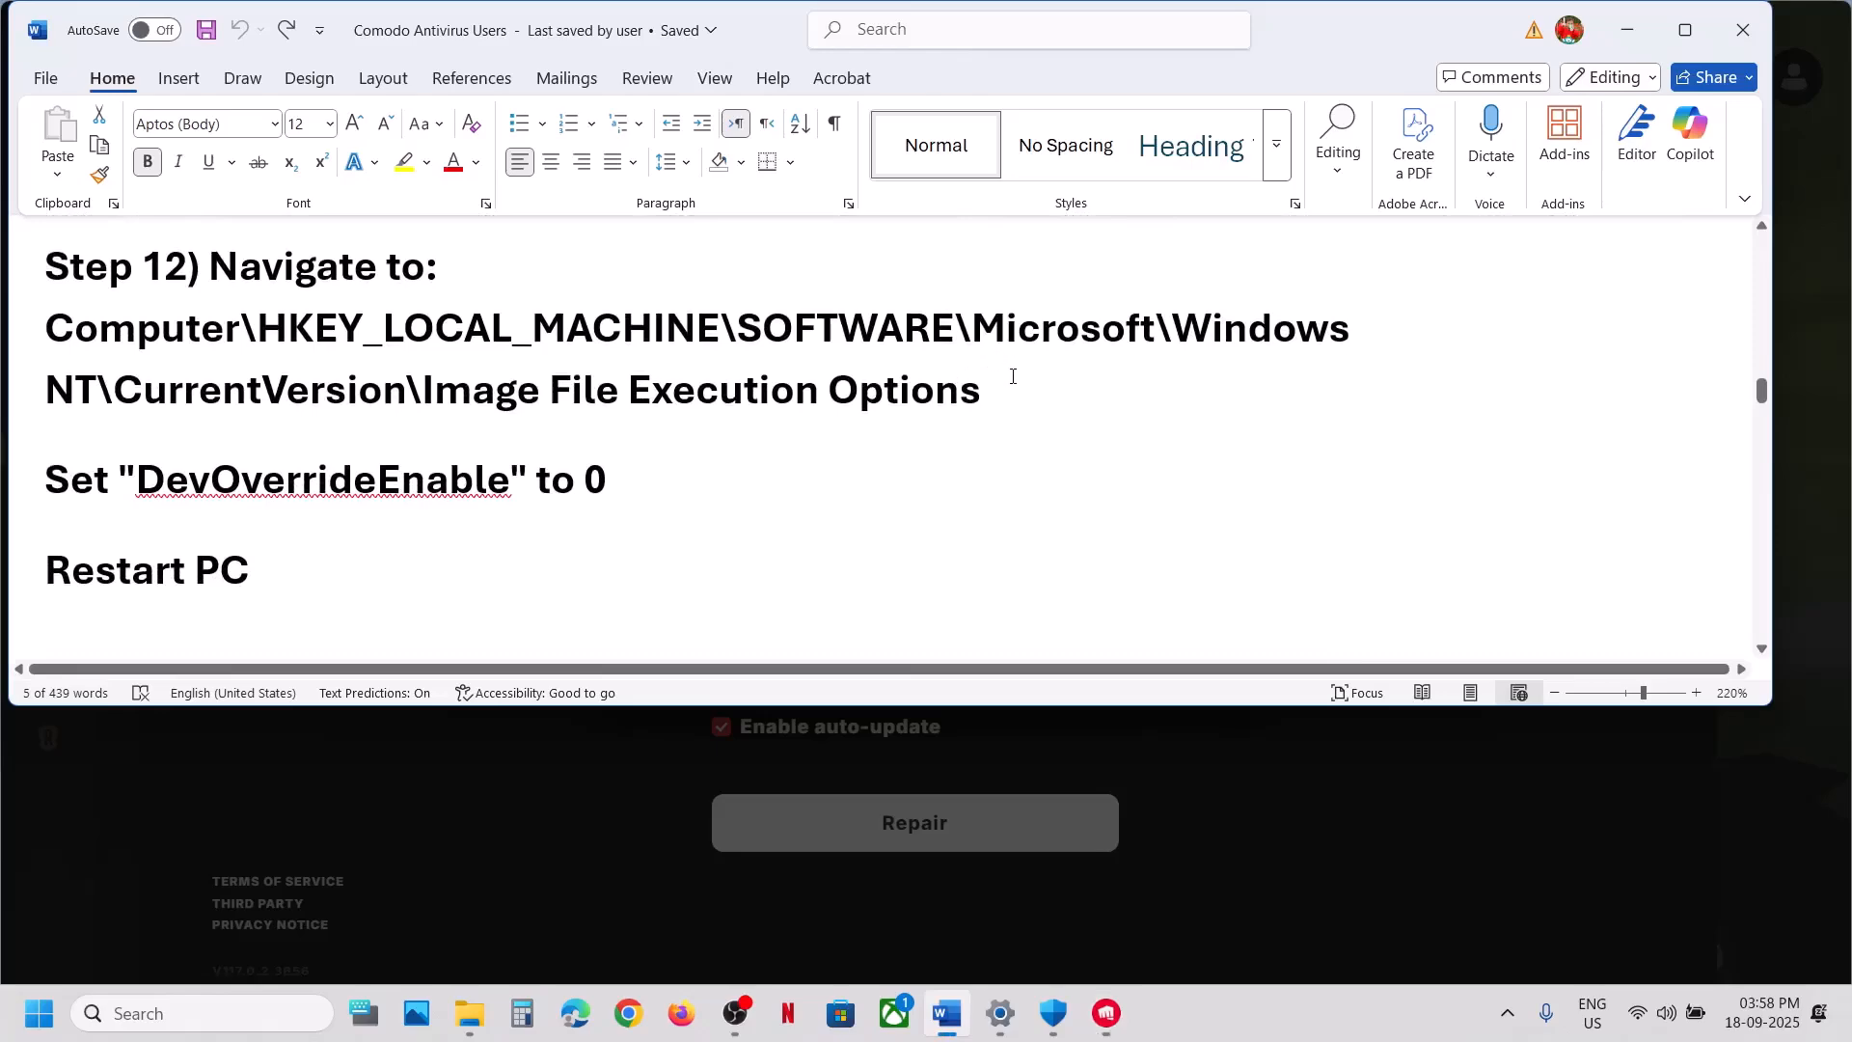
pyautogui.doubleClick(28, 371)
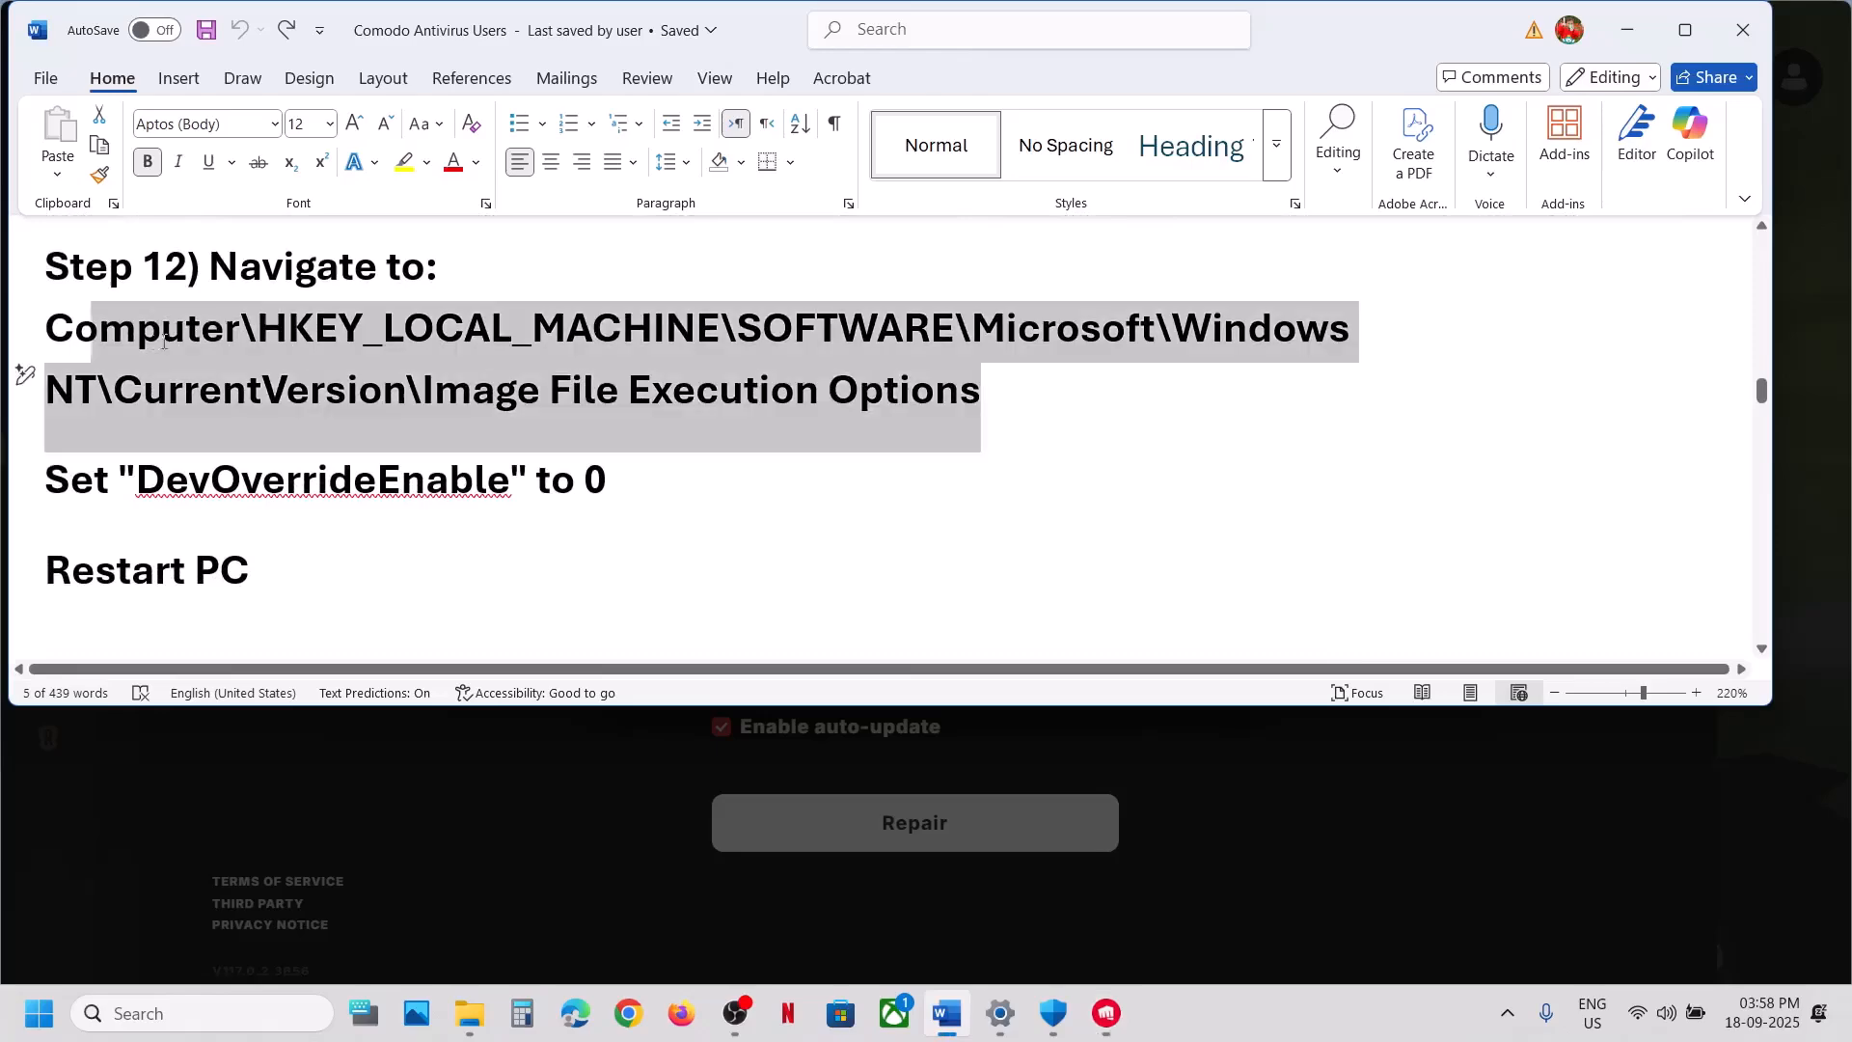
# Search Windows for the Registry Editor and launch it, allowing it to make changes to the device
pyautogui.click(144, 1013)
pyautogui.write('registry')
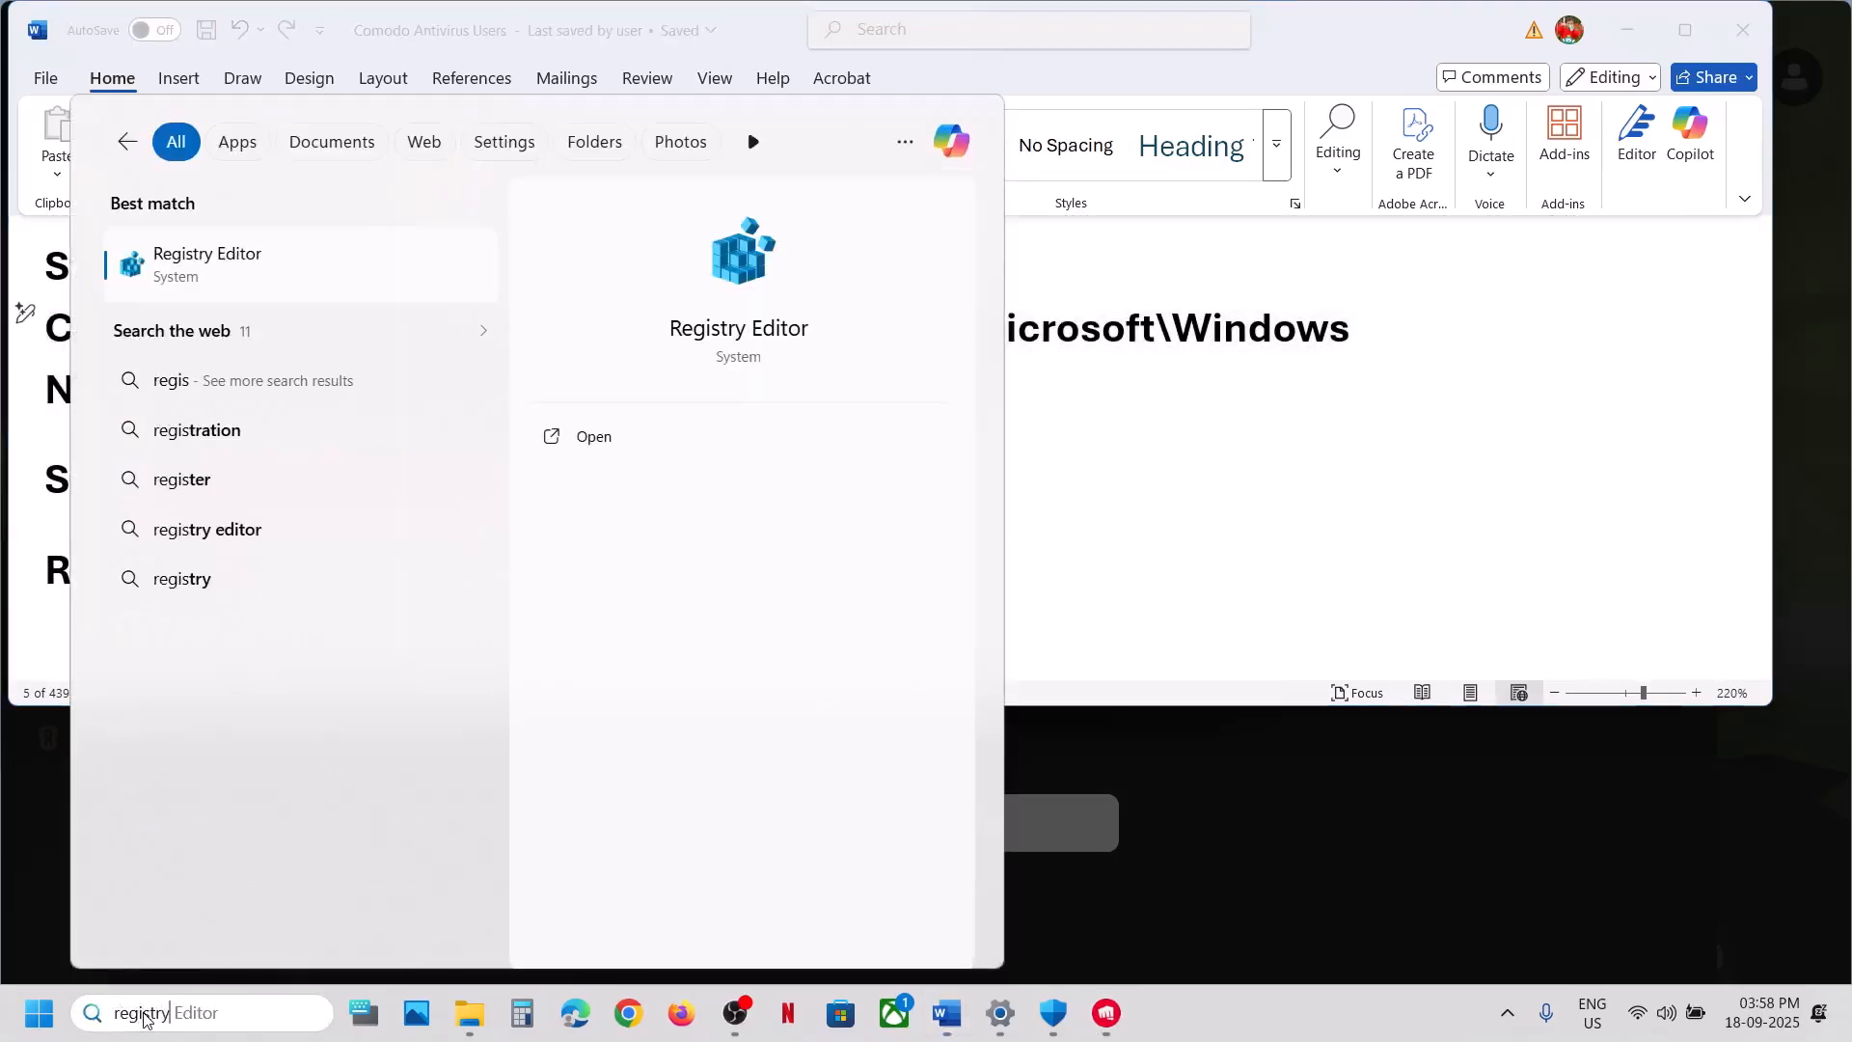
pyautogui.write(' editor')
pyautogui.press('Return')
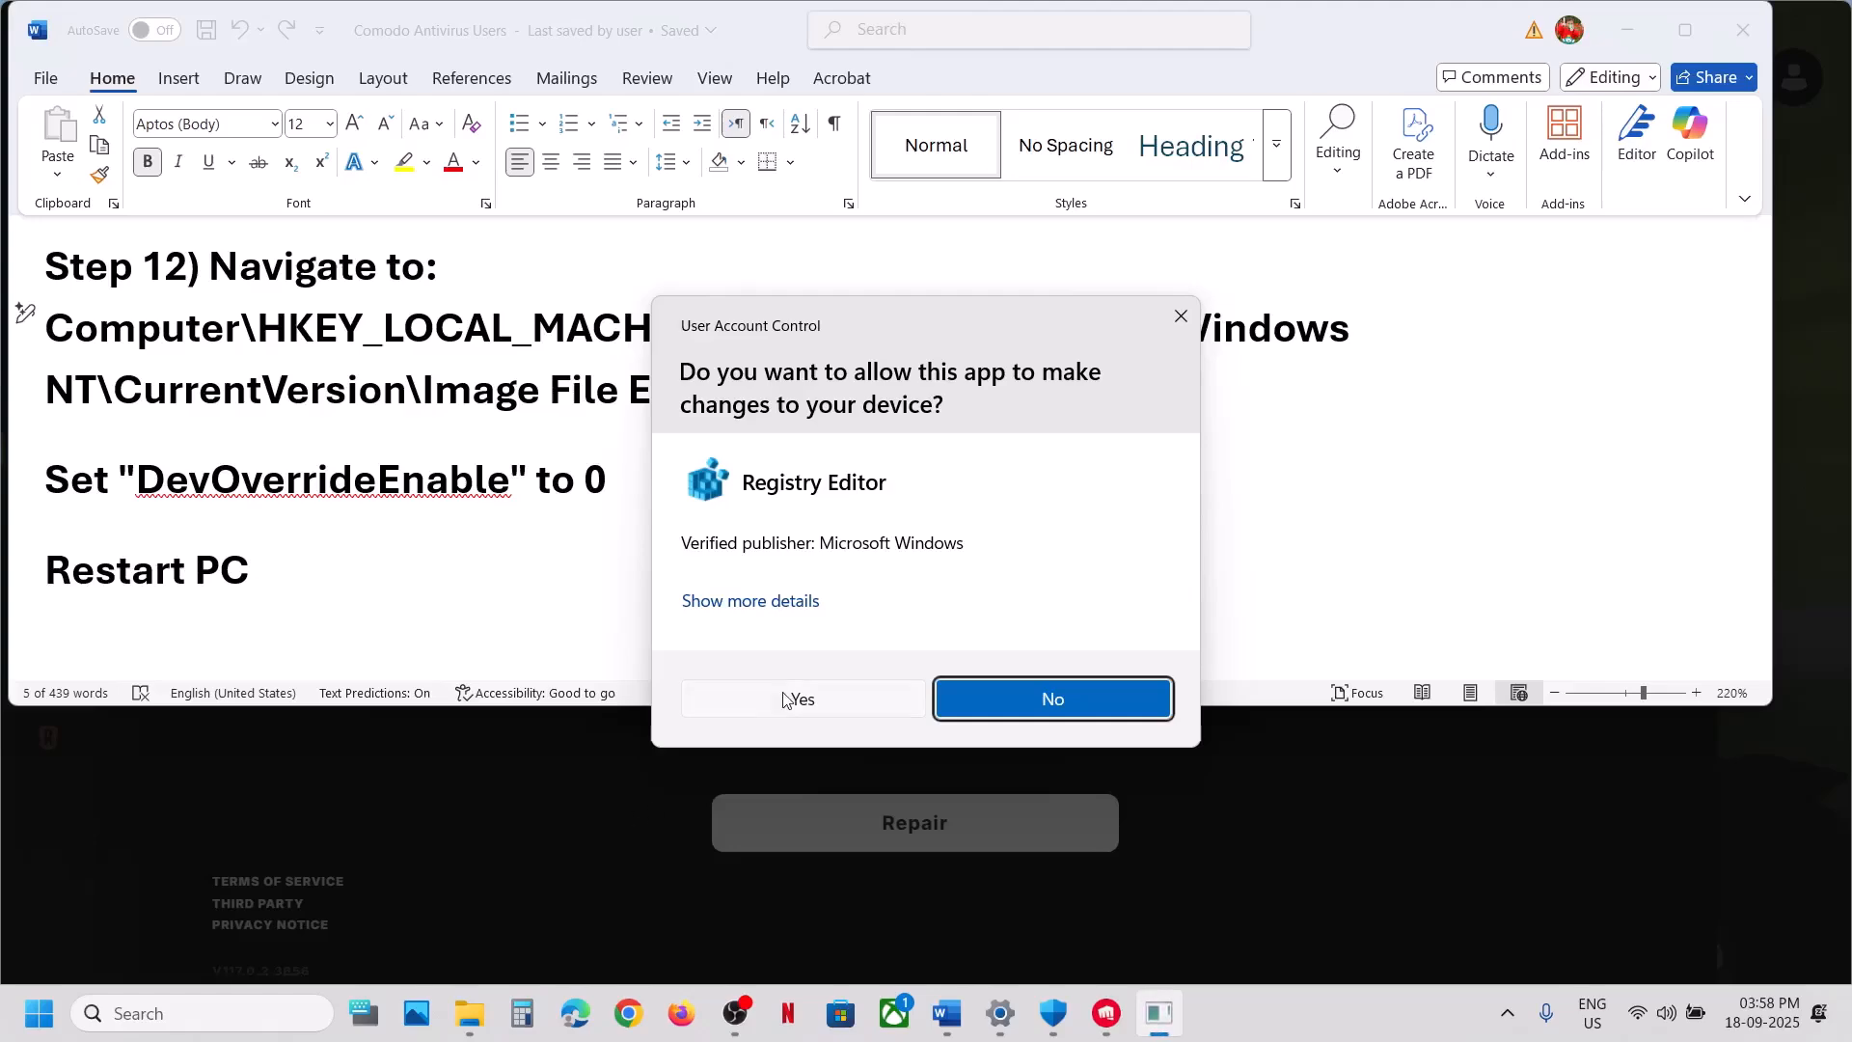
pyautogui.click(786, 699)
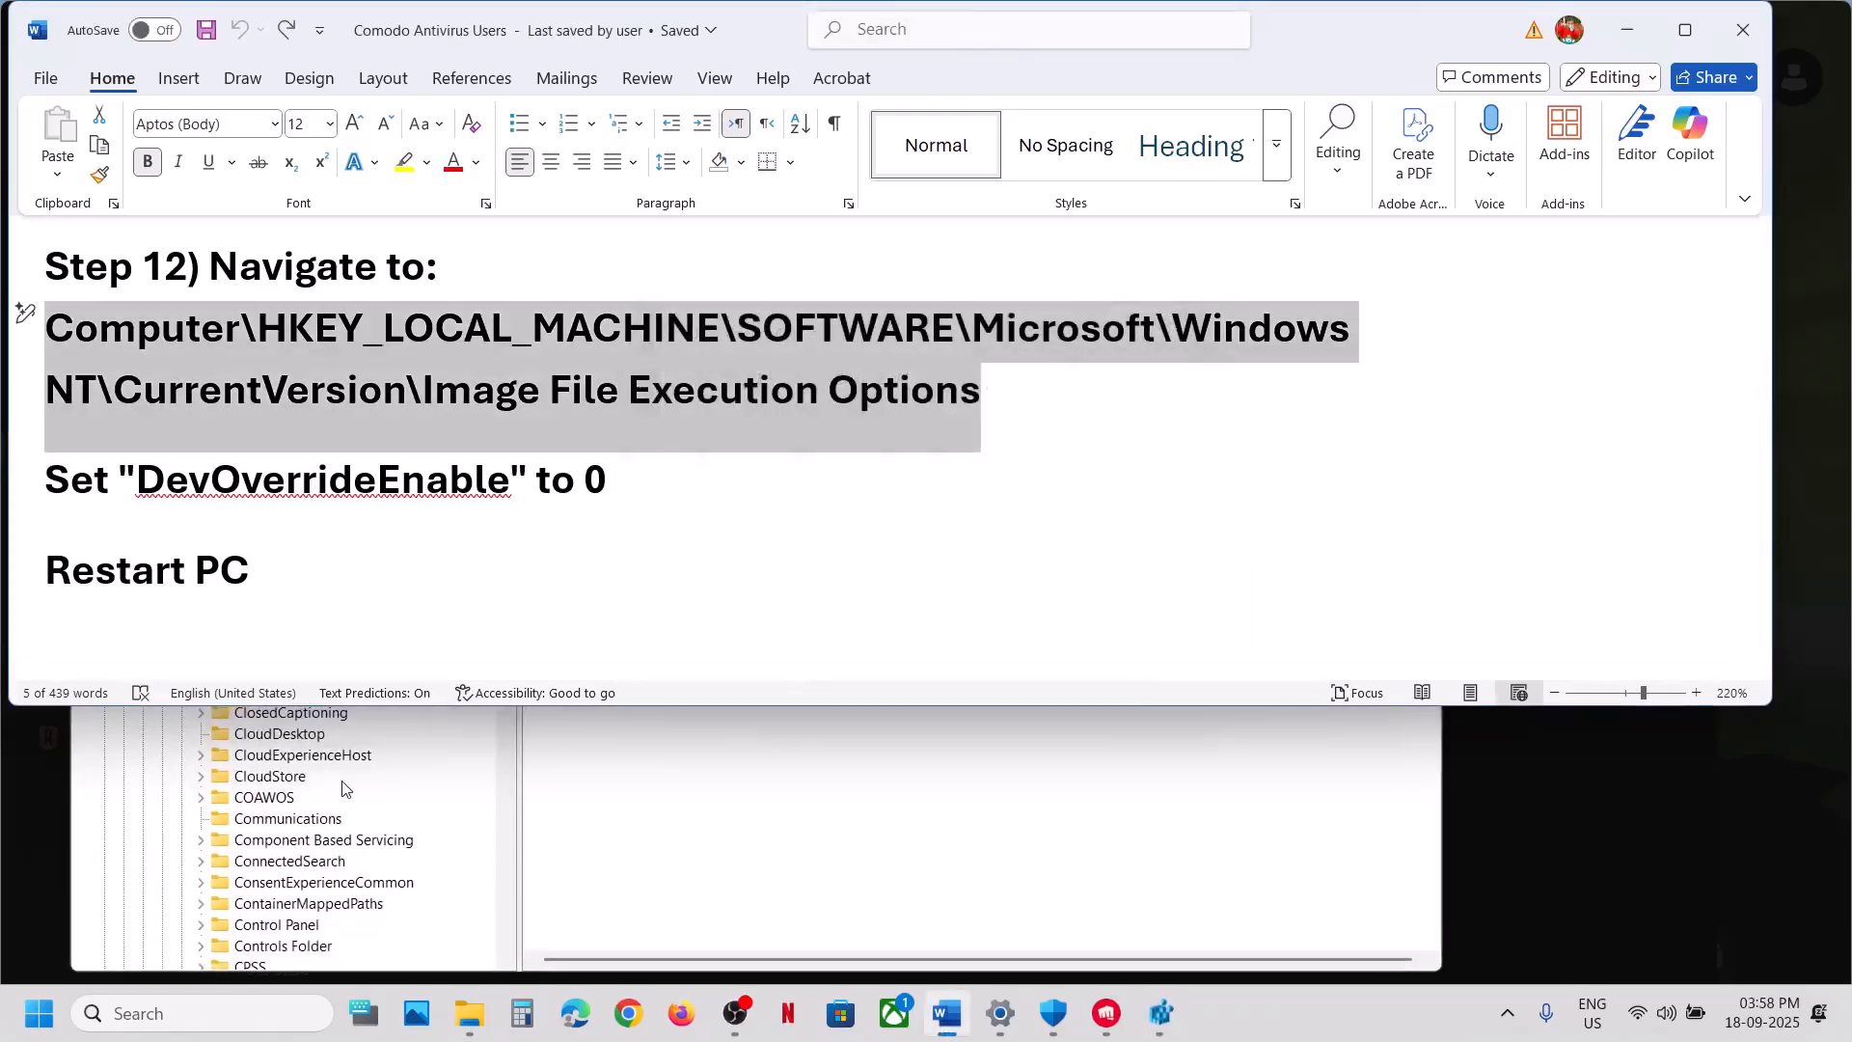
# Collapse the expanded CurrentVersion, Windows and SOFTWARE keys in the Registry Editor tree, leaving HKEY_LOCAL_MACHINE expanded
pyautogui.click(342, 789)
pyautogui.scroll(7, 277, 550)
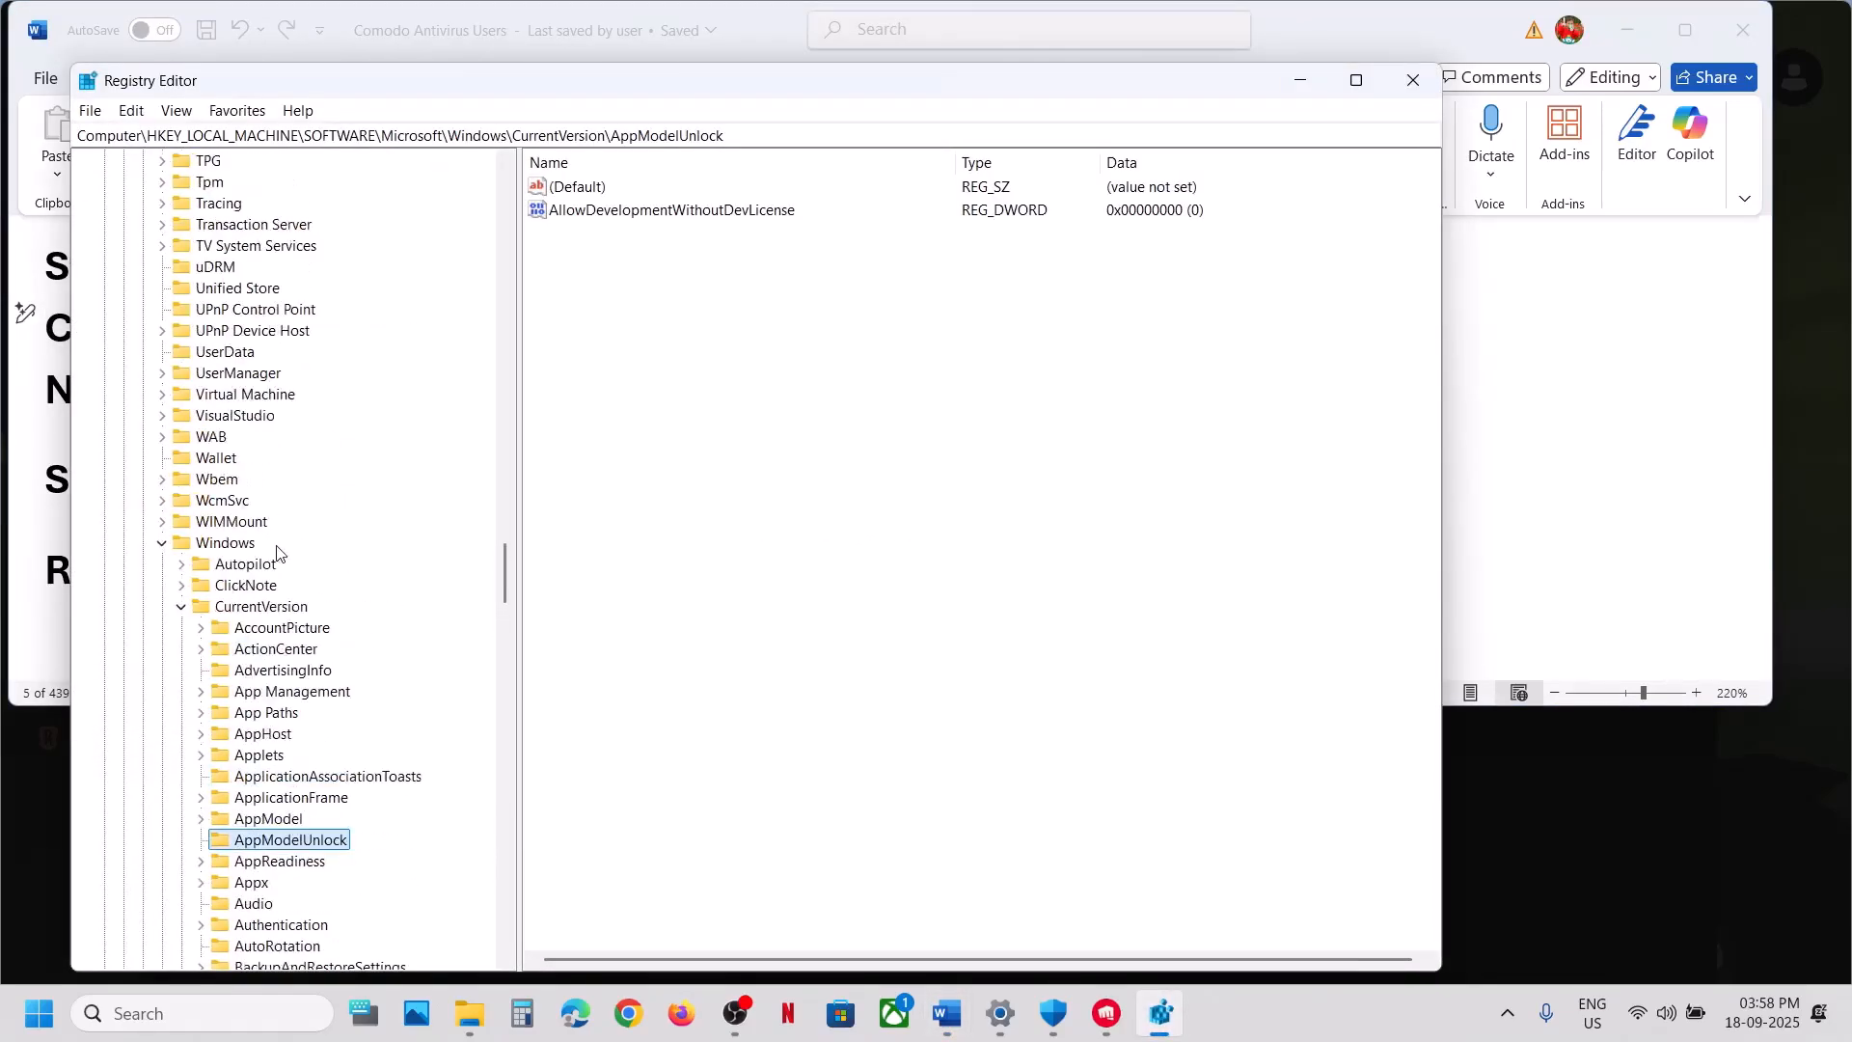
pyautogui.click(181, 607)
pyautogui.click(161, 544)
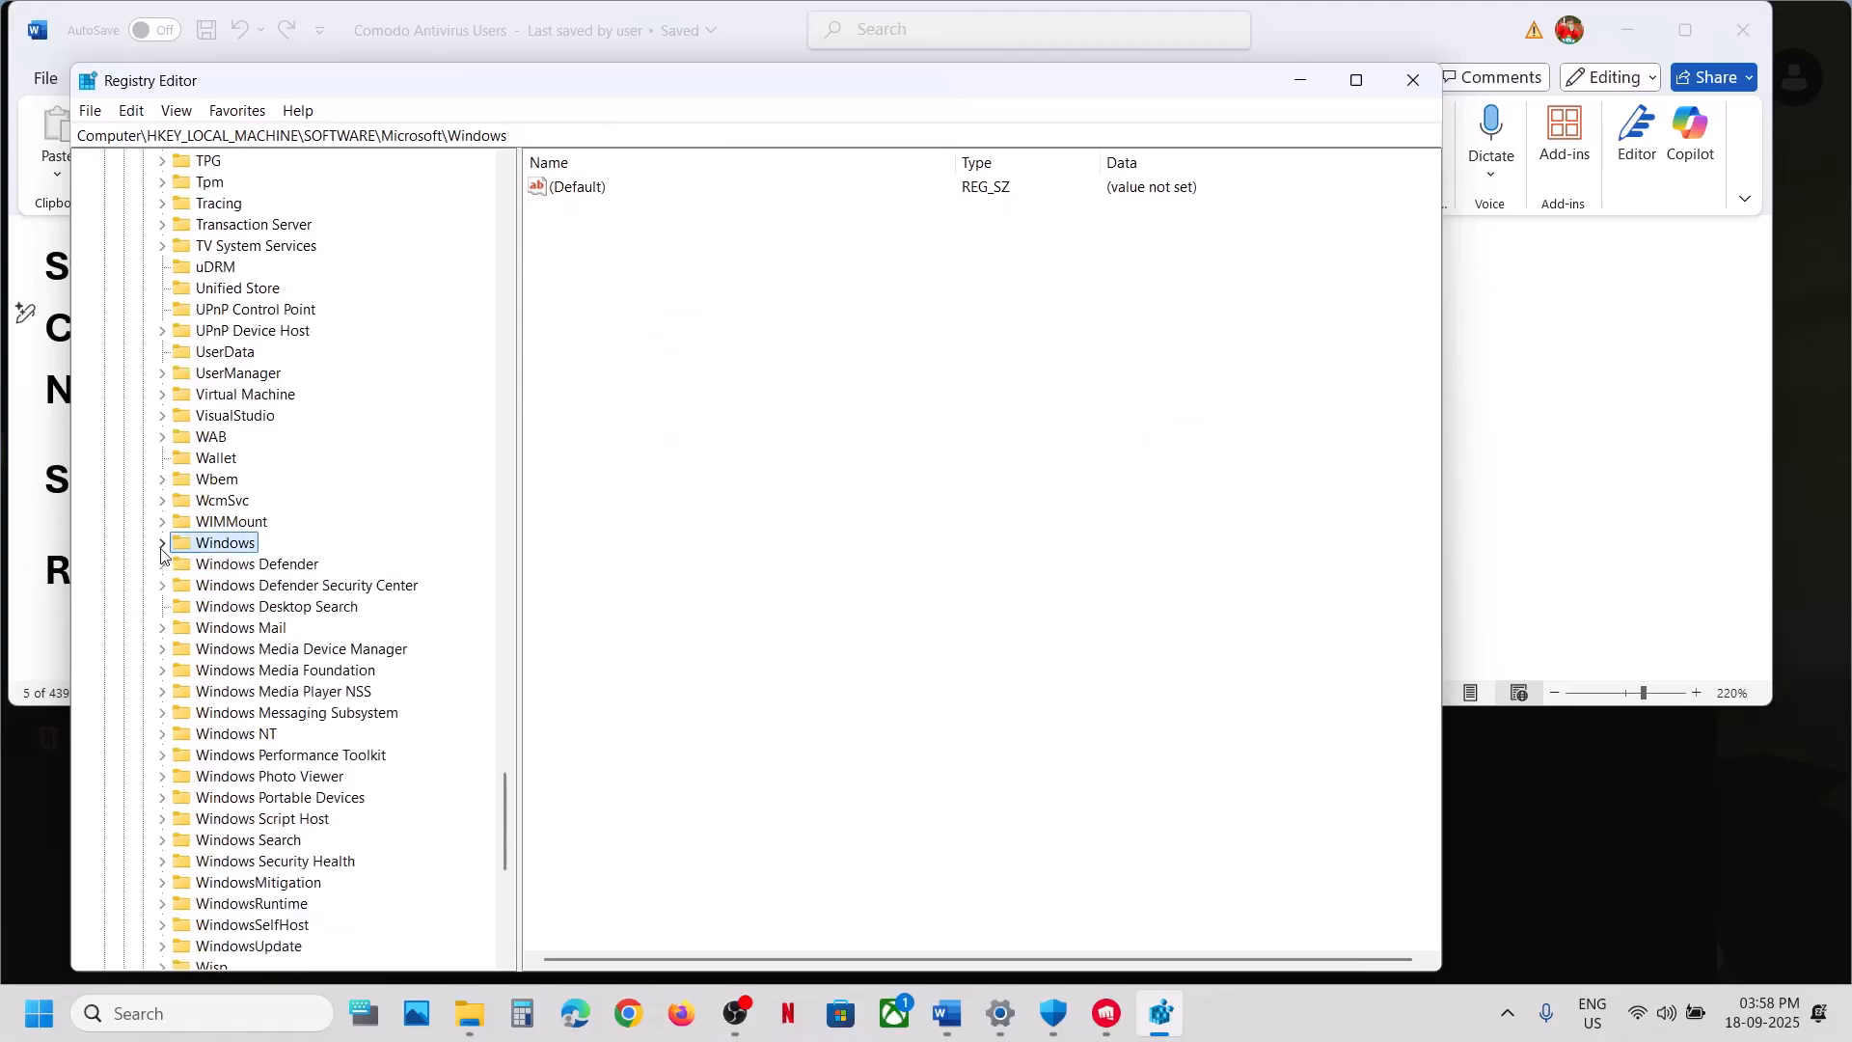
pyautogui.scroll(20, 160, 556)
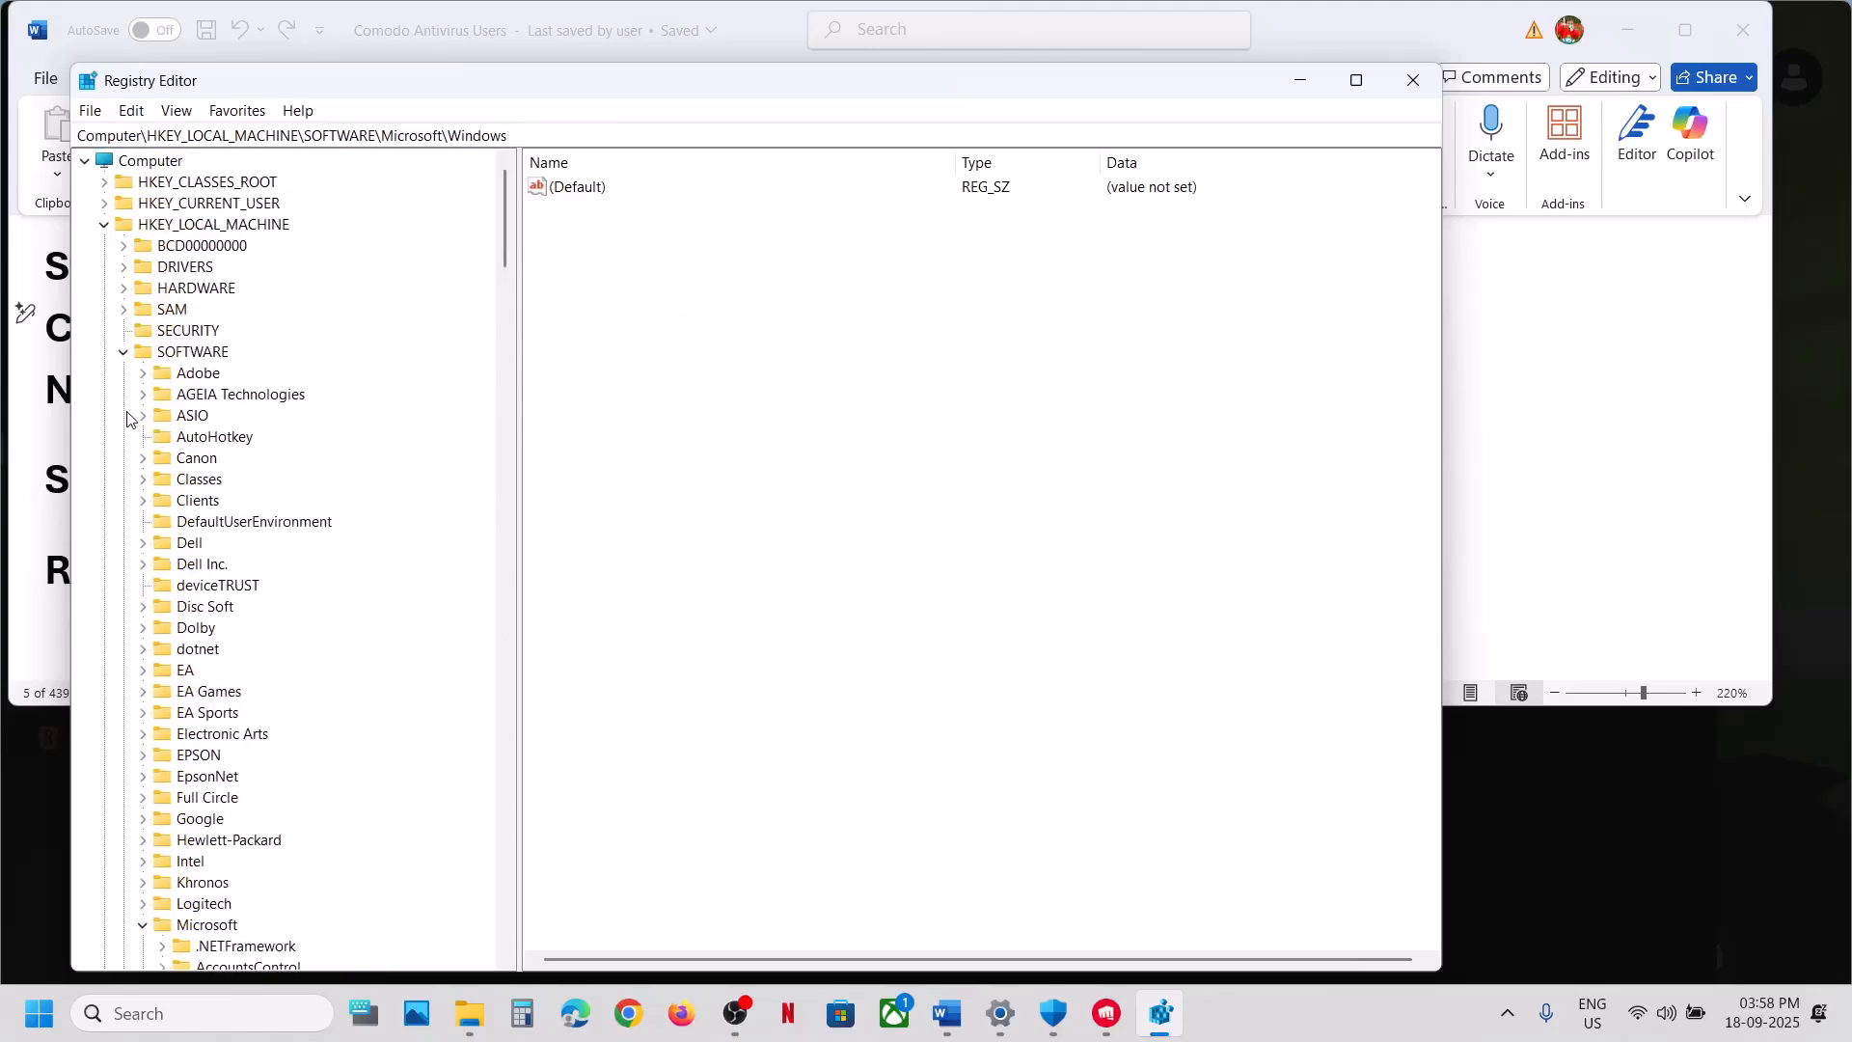
pyautogui.click(123, 353)
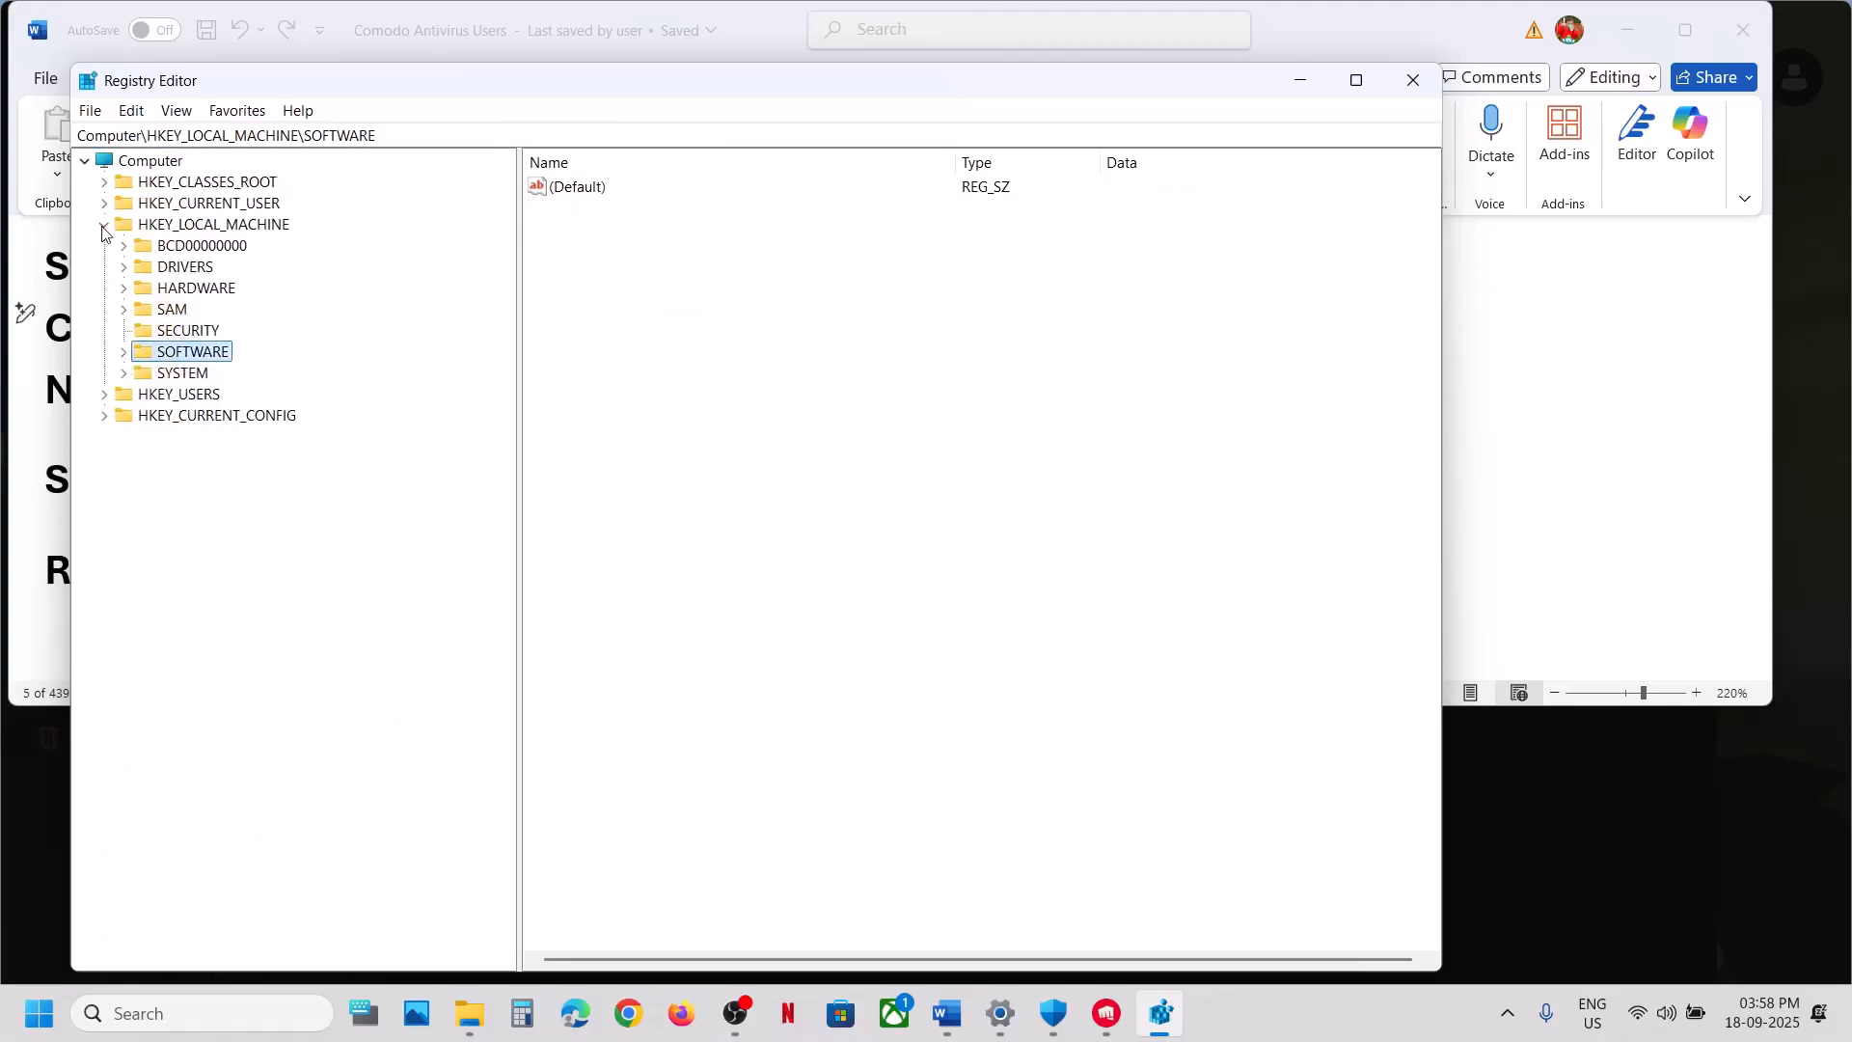
pyautogui.click(103, 230)
pyautogui.click(104, 230)
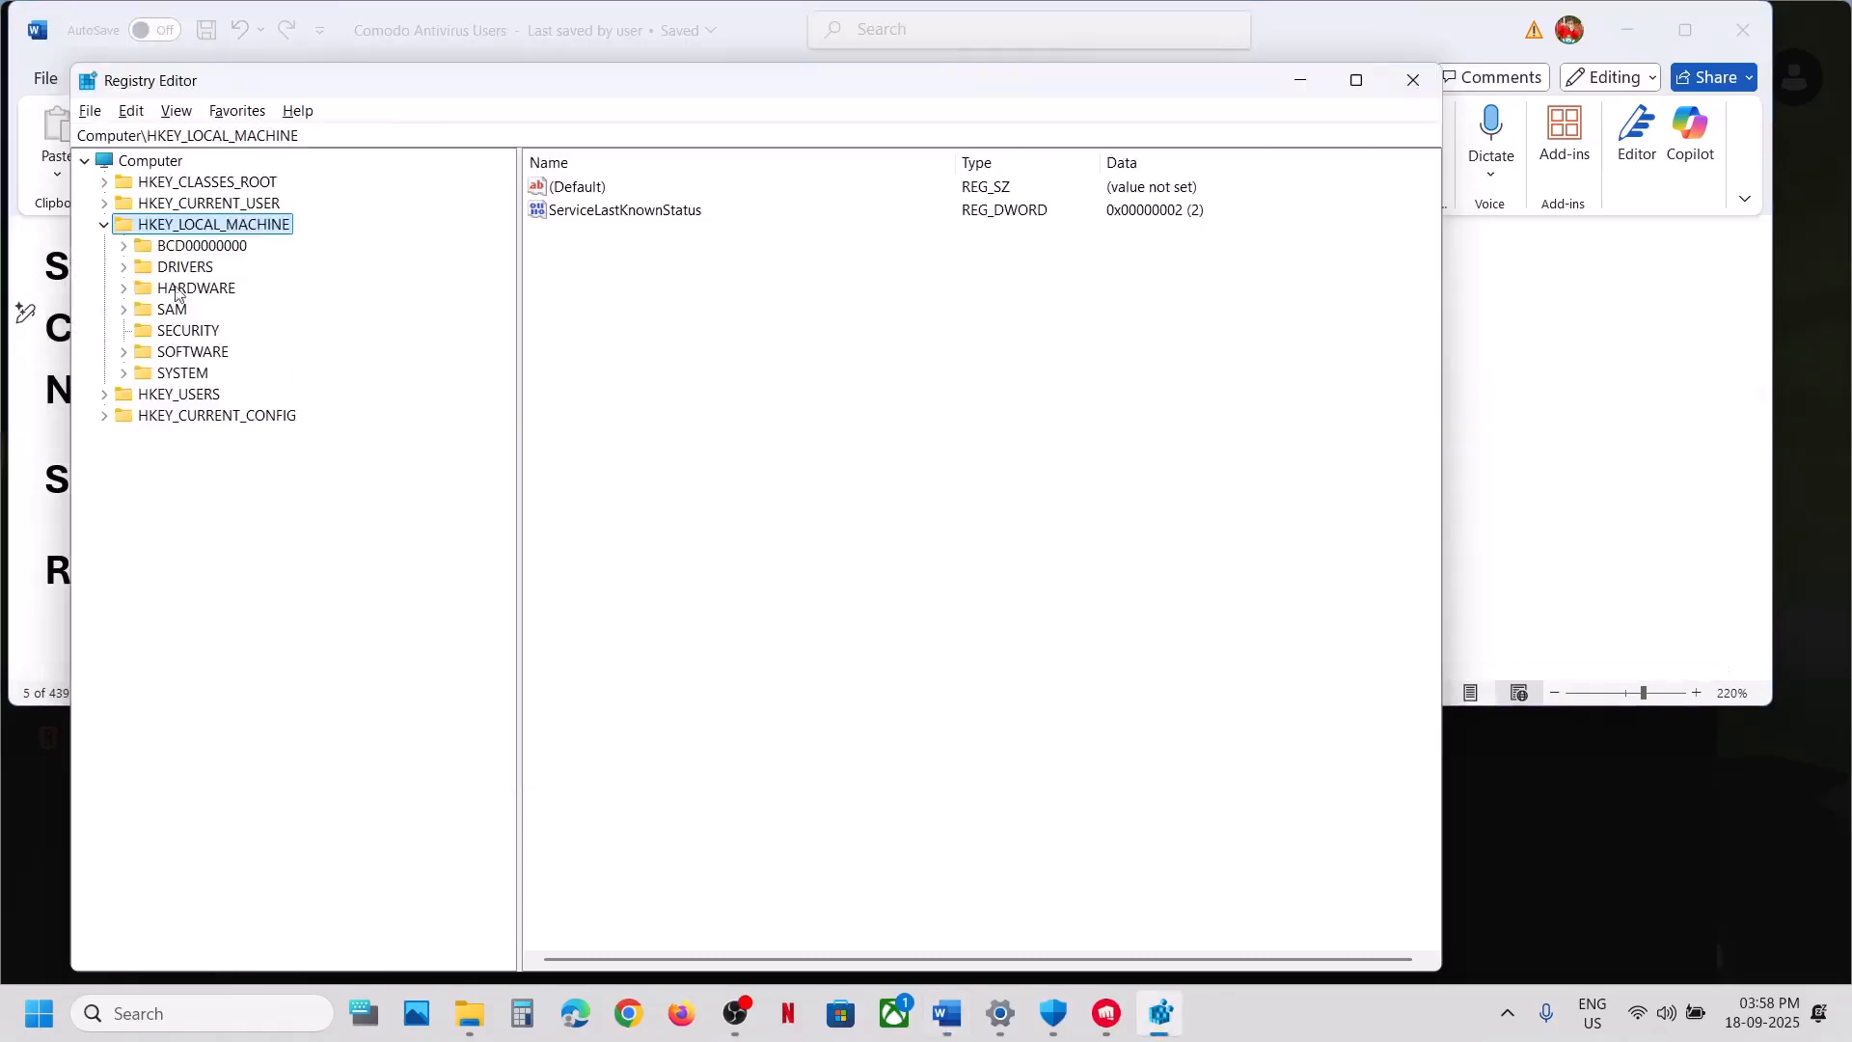
# Expand the SOFTWARE key under HKEY_LOCAL_MACHINE and the Microsoft key inside it
pyautogui.click(124, 354)
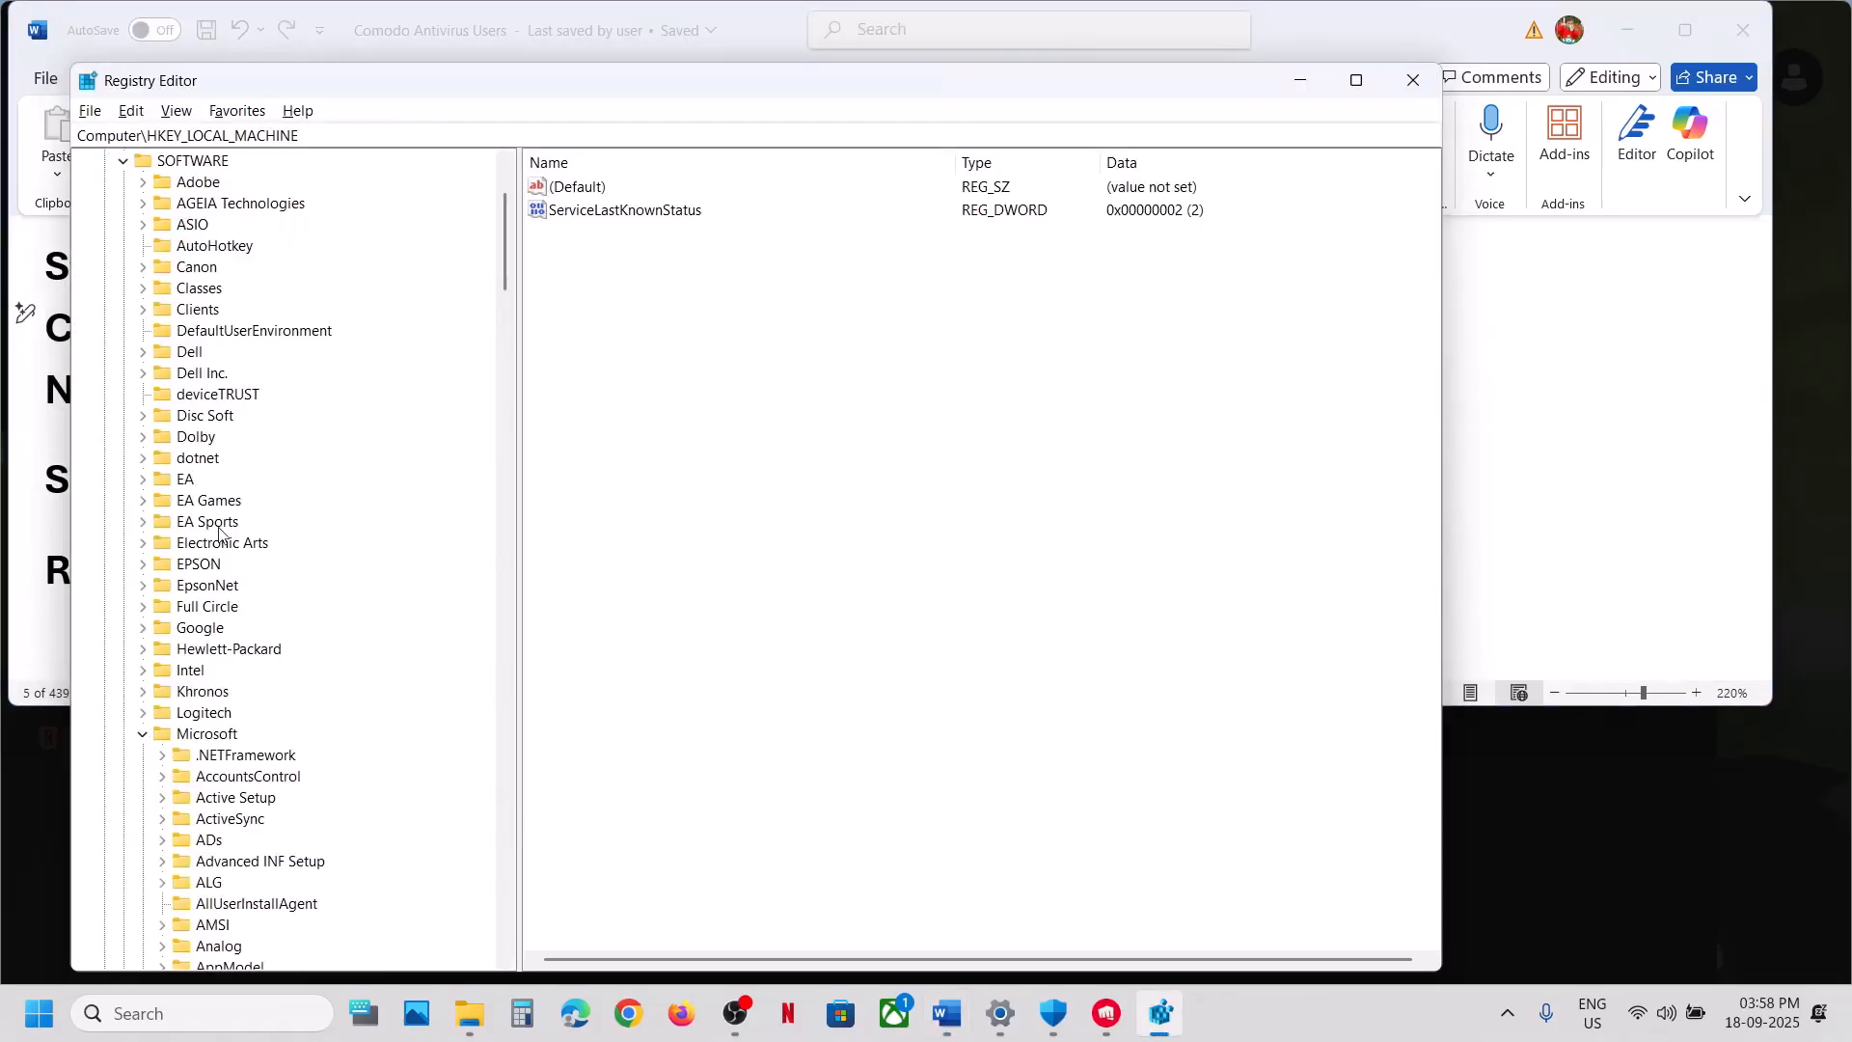
pyautogui.scroll(-4, 220, 532)
pyautogui.click(143, 485)
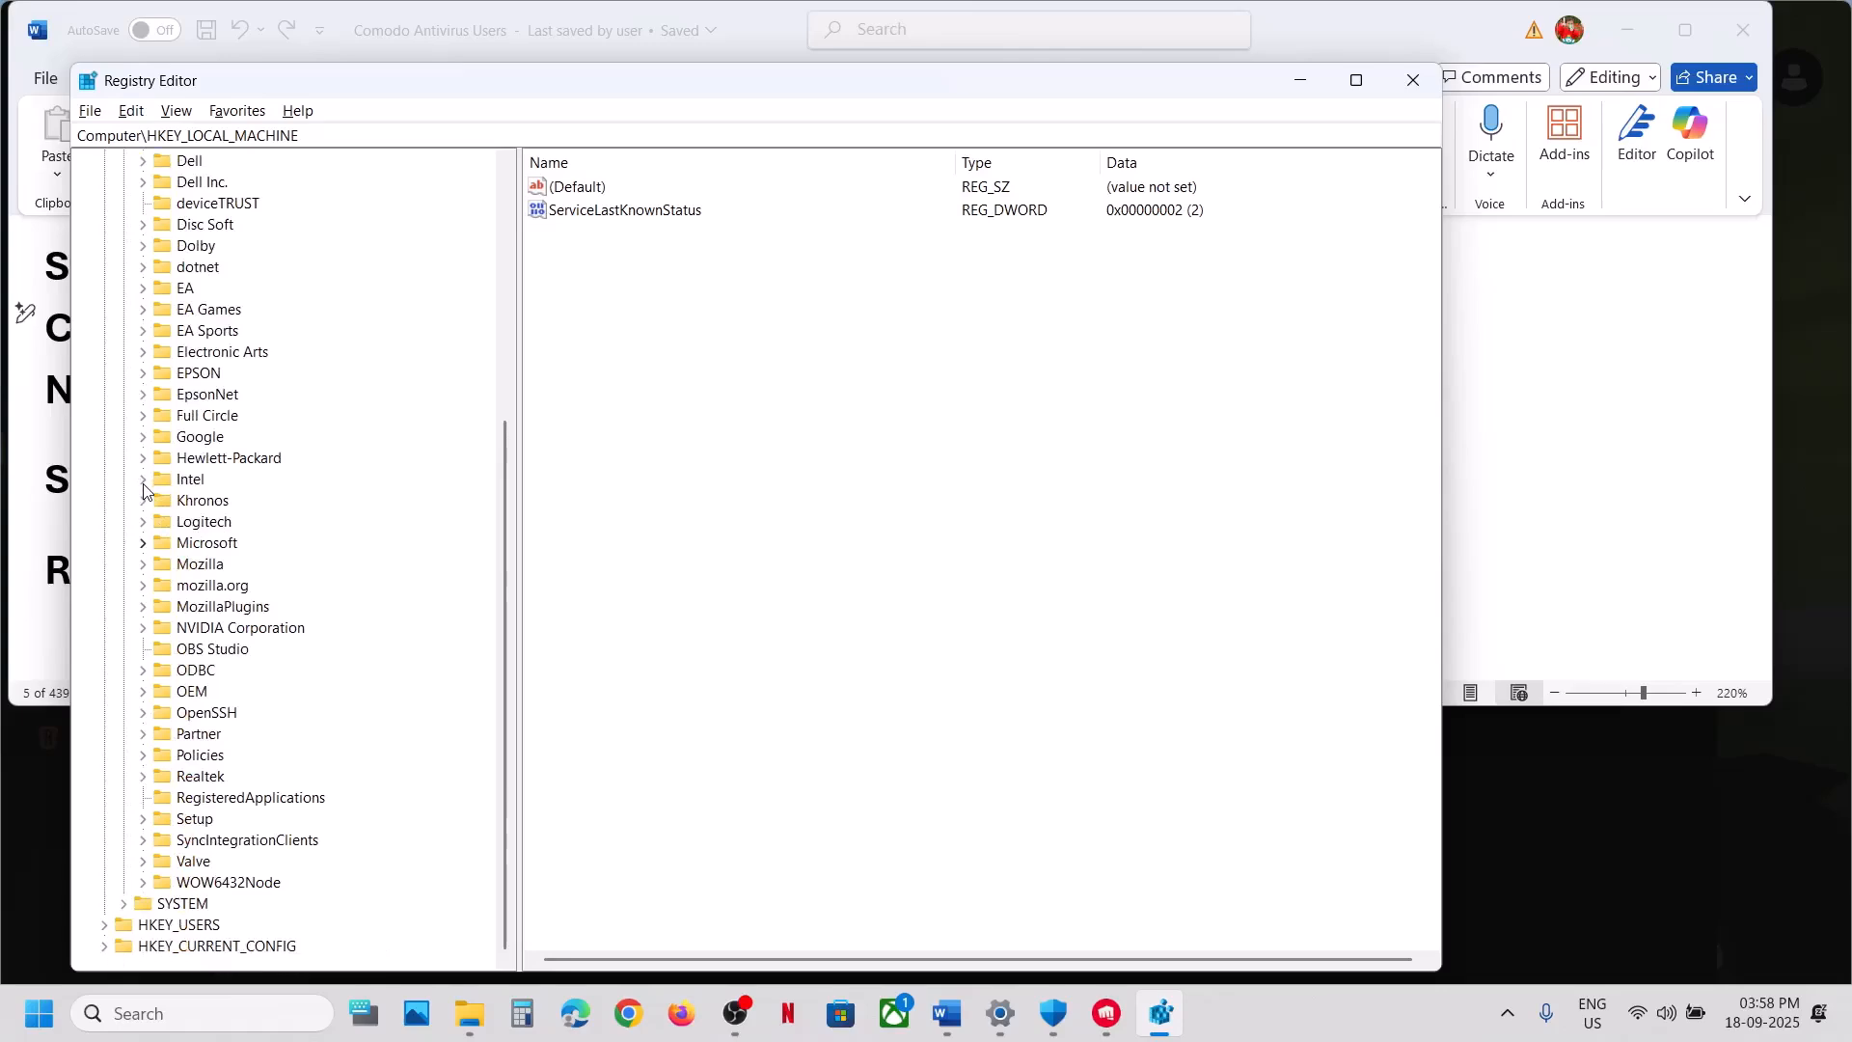
pyautogui.click(142, 485)
pyautogui.click(143, 487)
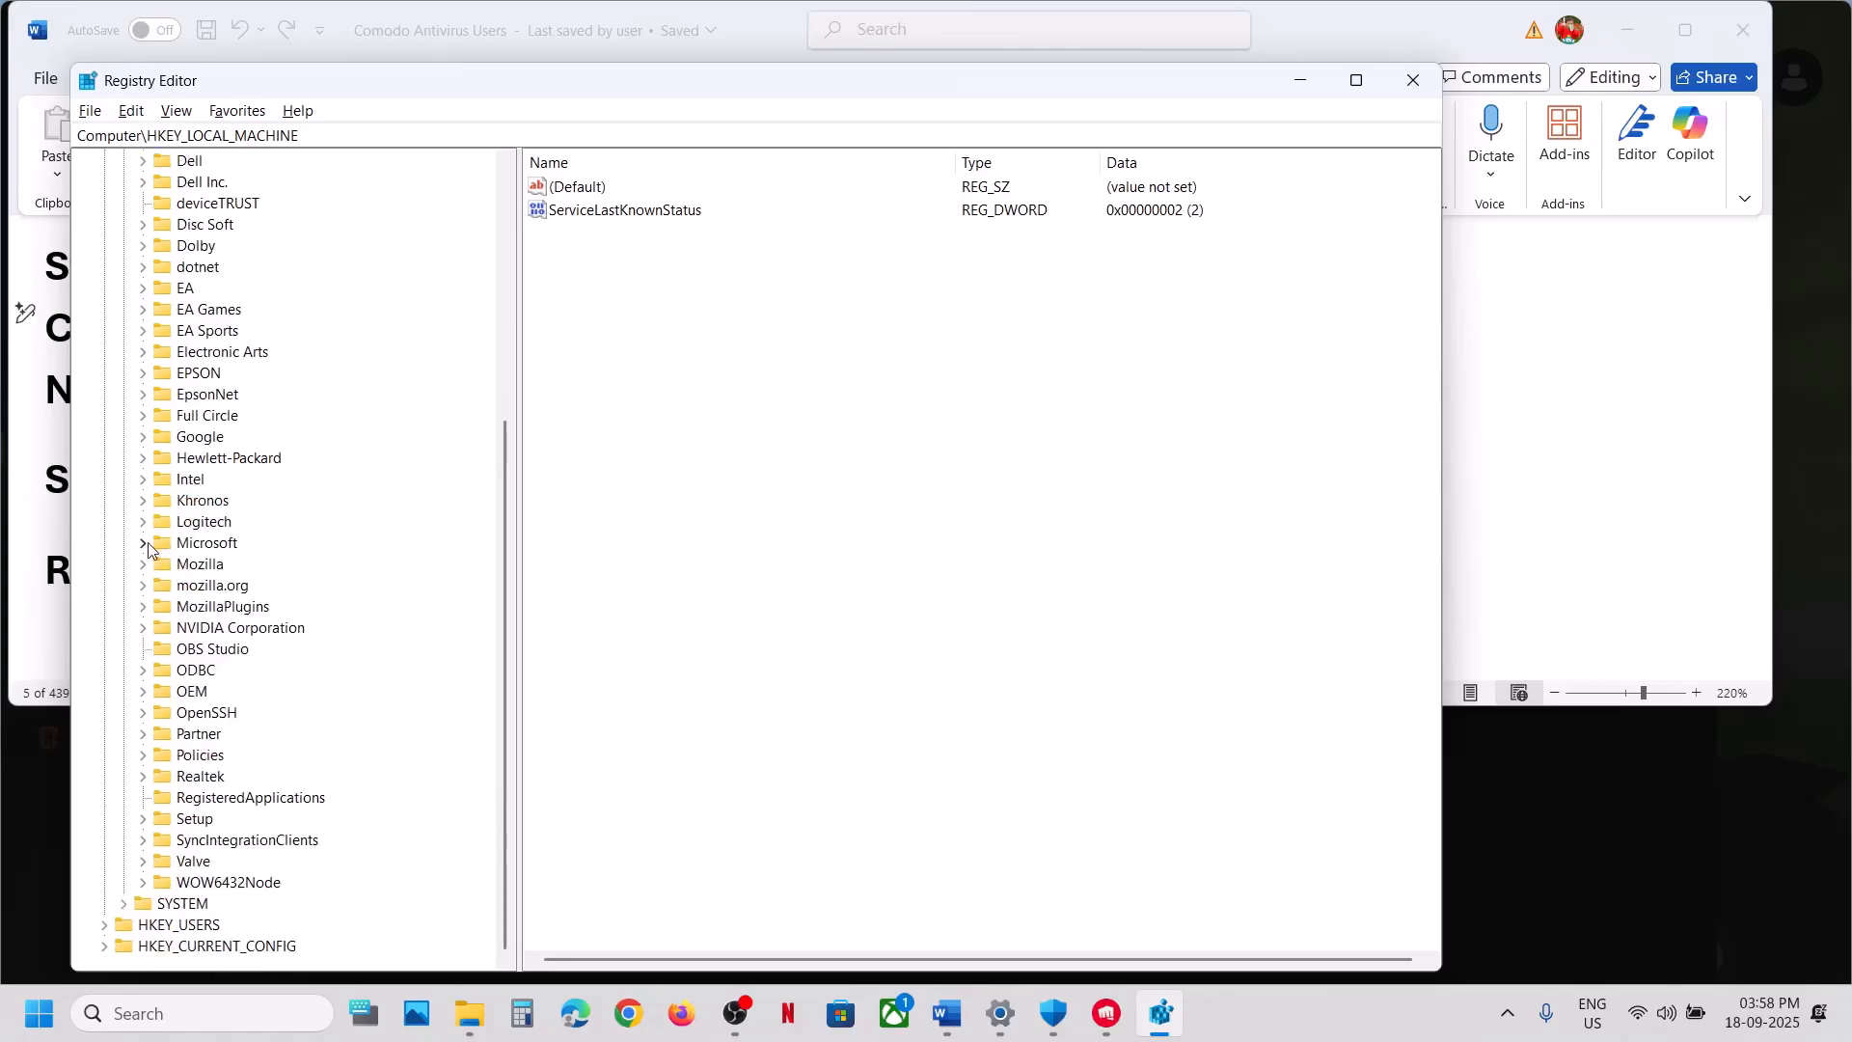
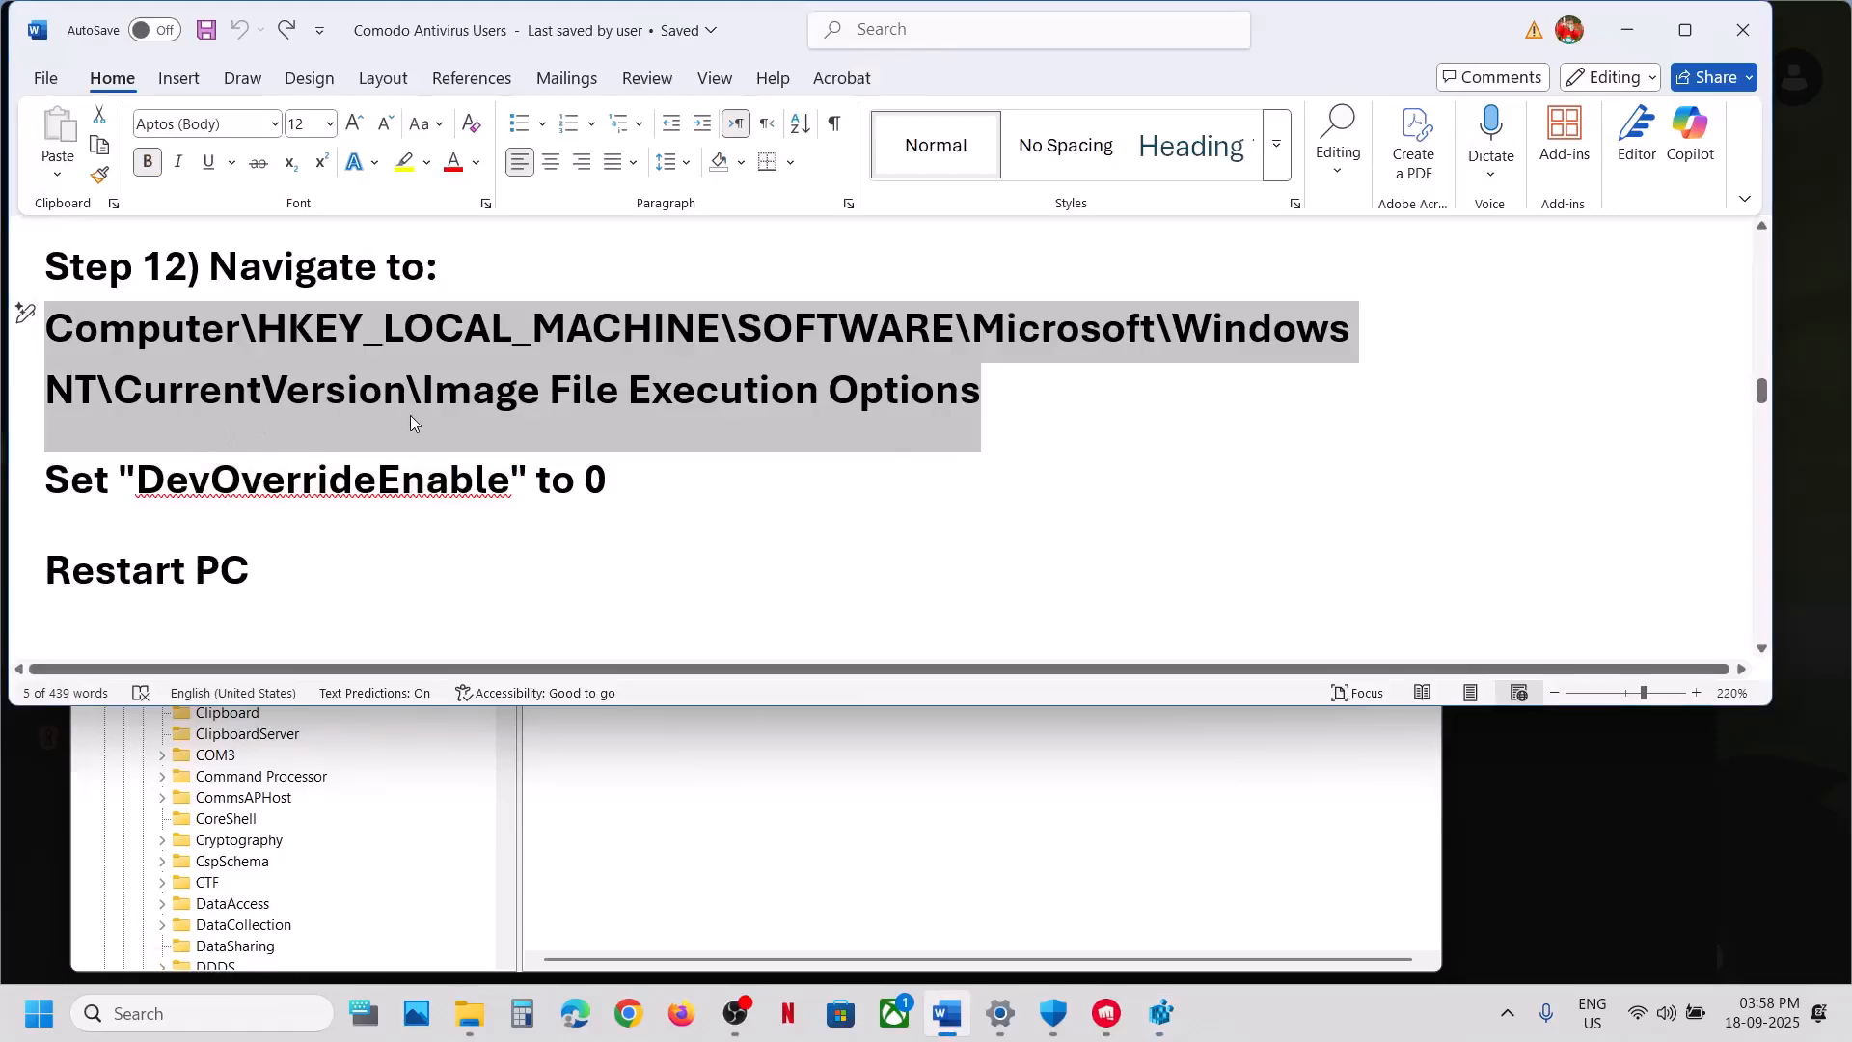
# Find the Windows NT key under Microsoft and expand it and its CurrentVersion subkey
pyautogui.hotkey('alt', 'Tab')
pyautogui.scroll(-20, 242, 524)
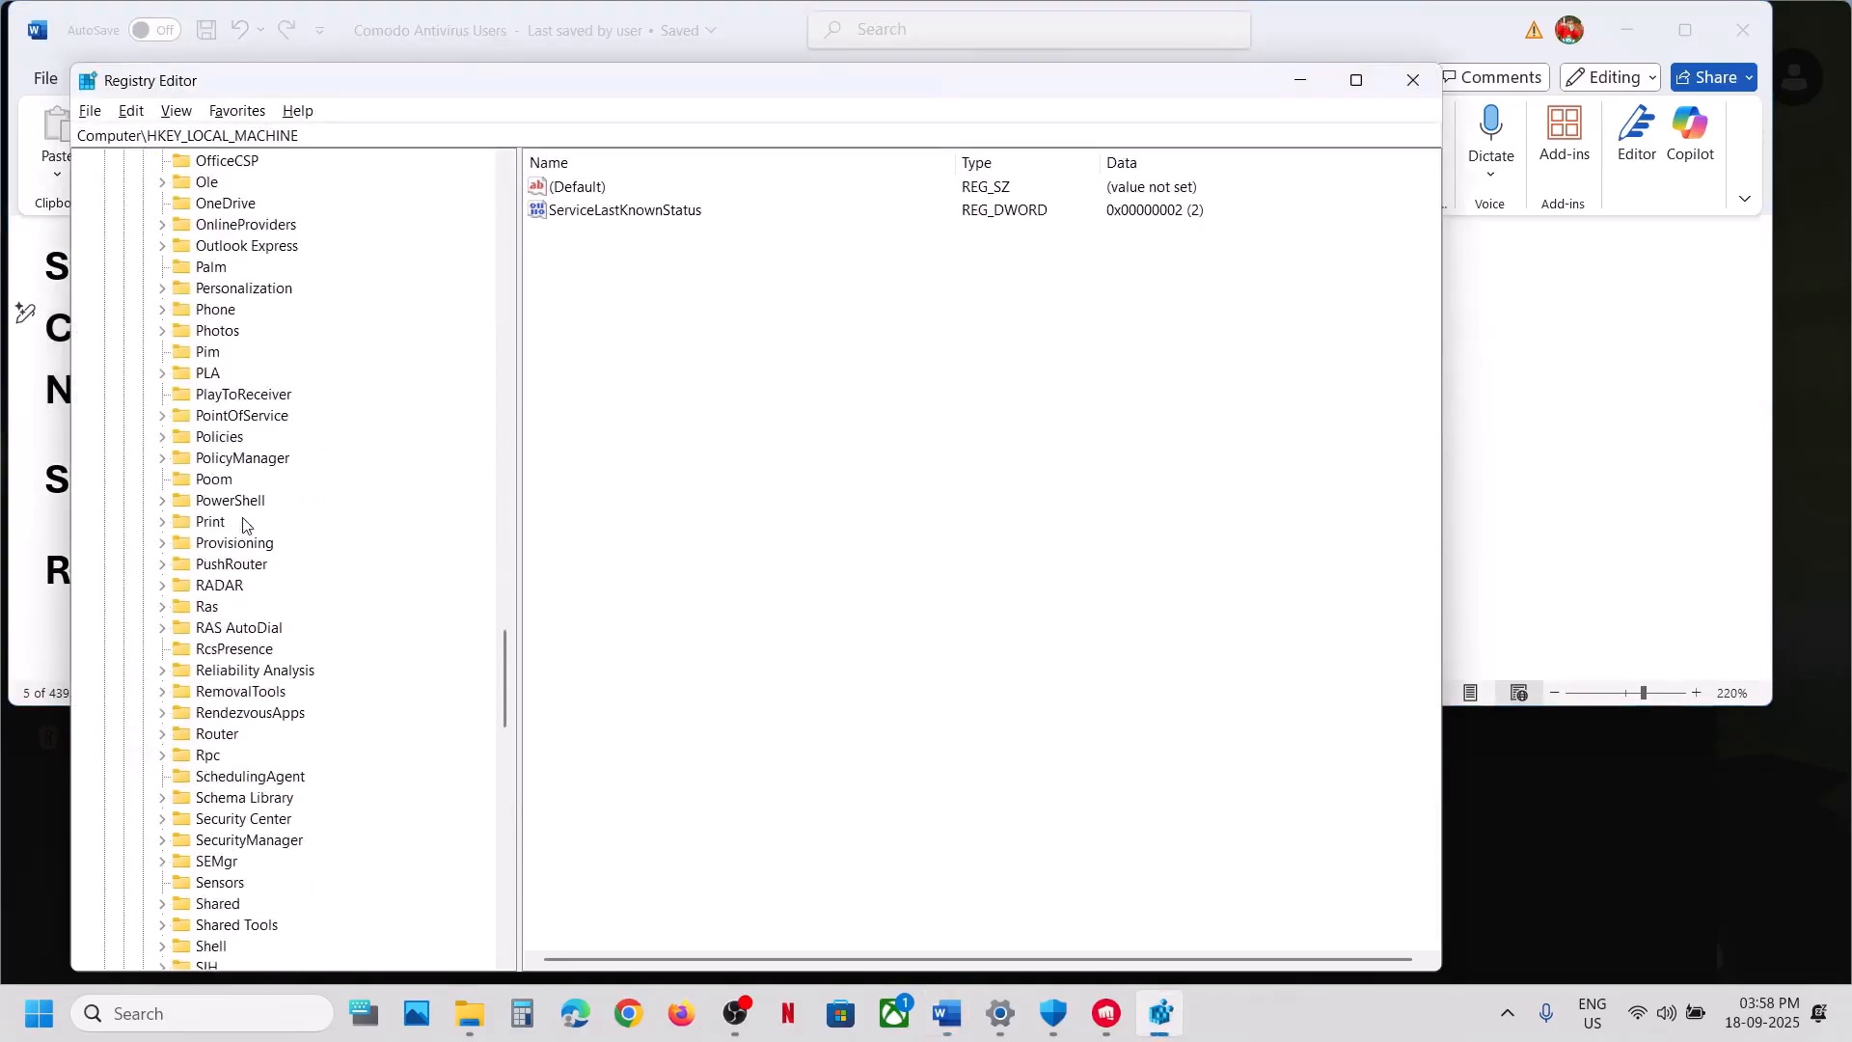
pyautogui.scroll(-20, 242, 525)
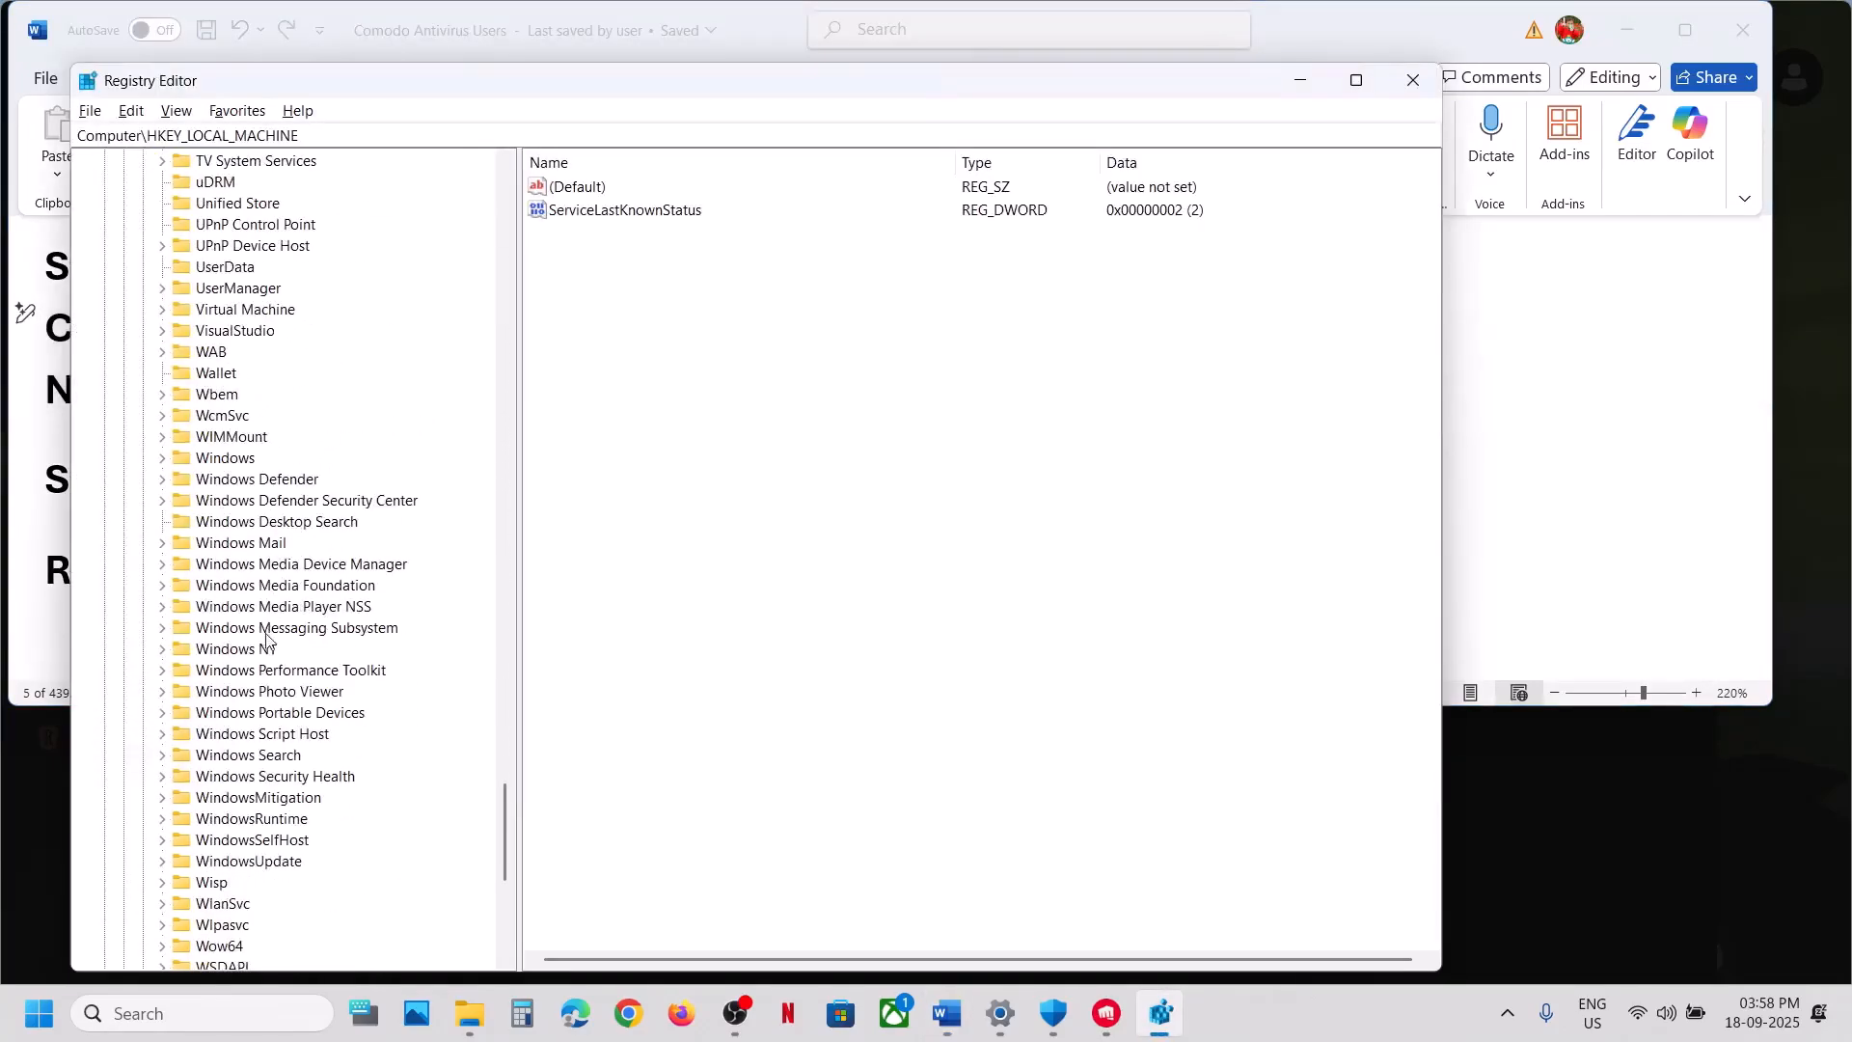
pyautogui.click(262, 649)
pyautogui.click(163, 649)
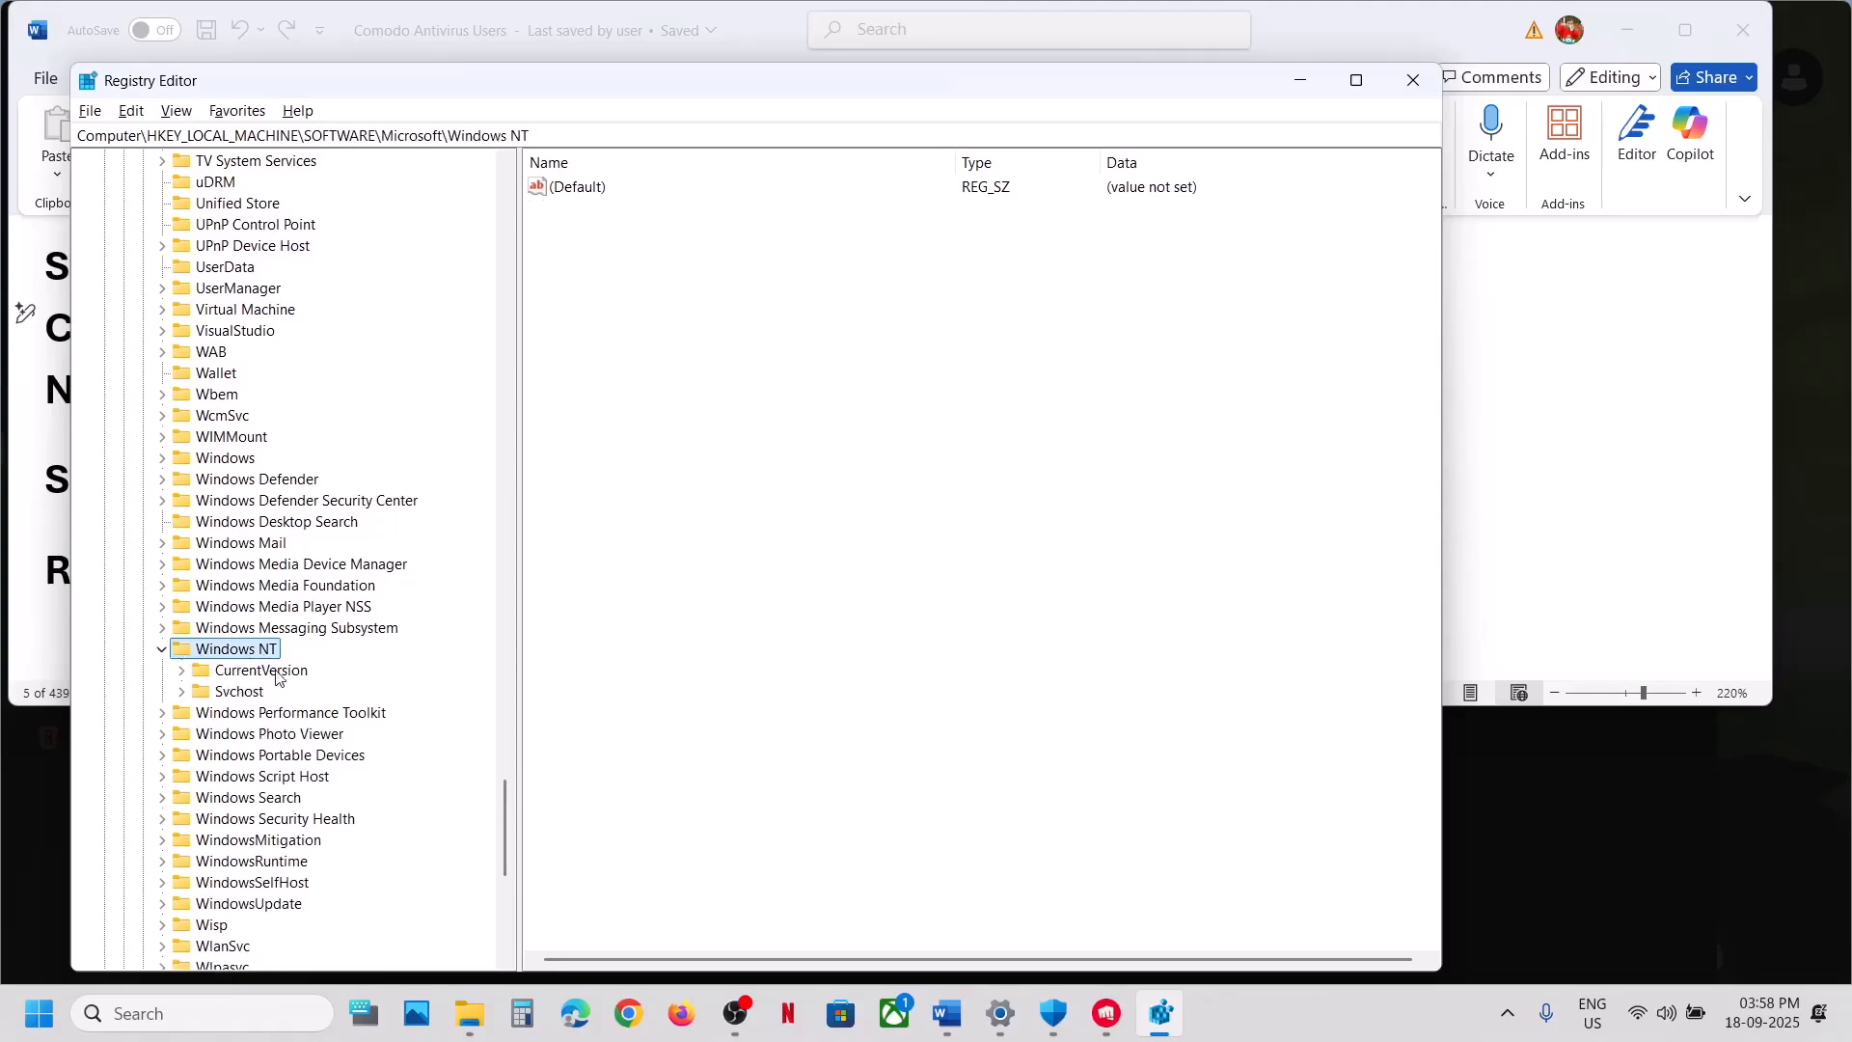
pyautogui.click(253, 673)
pyautogui.click(182, 671)
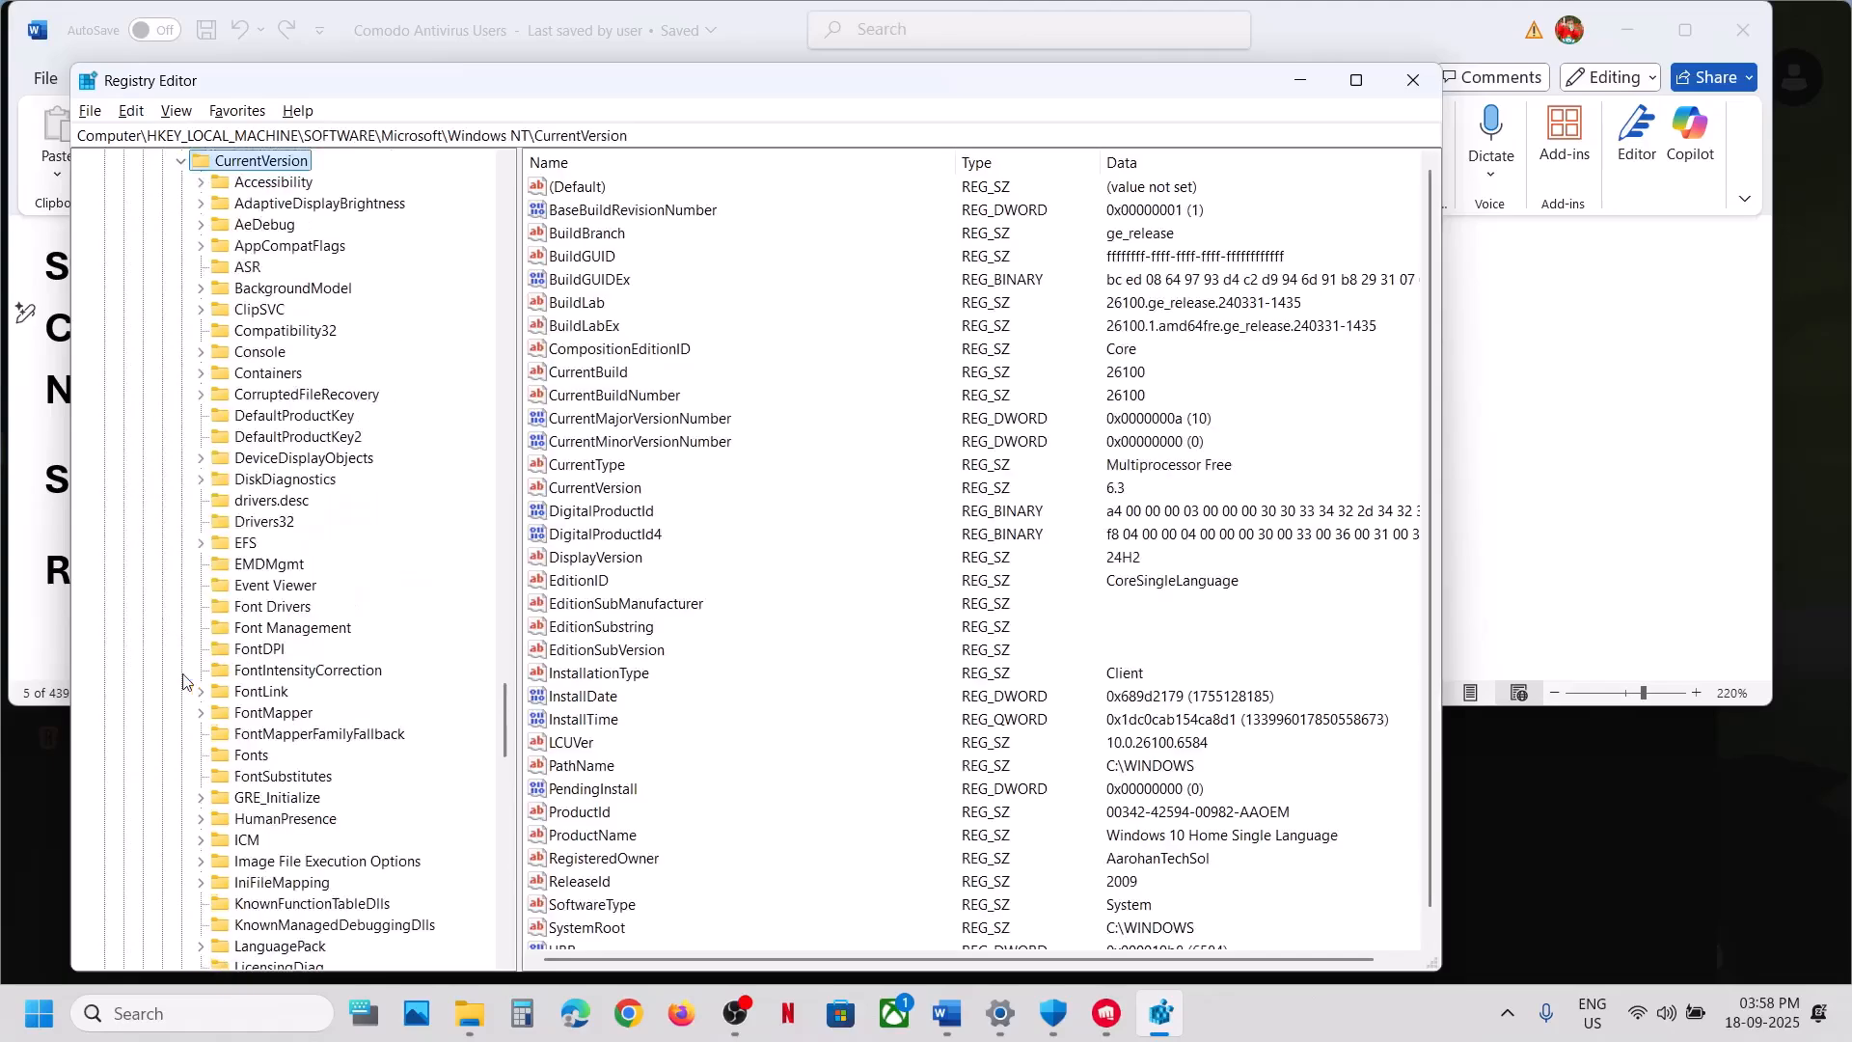
# Recheck the Step 12 path in the guide and select the Image File Execution Options key under CurrentVersion
pyautogui.hotkey('alt', 'Tab')
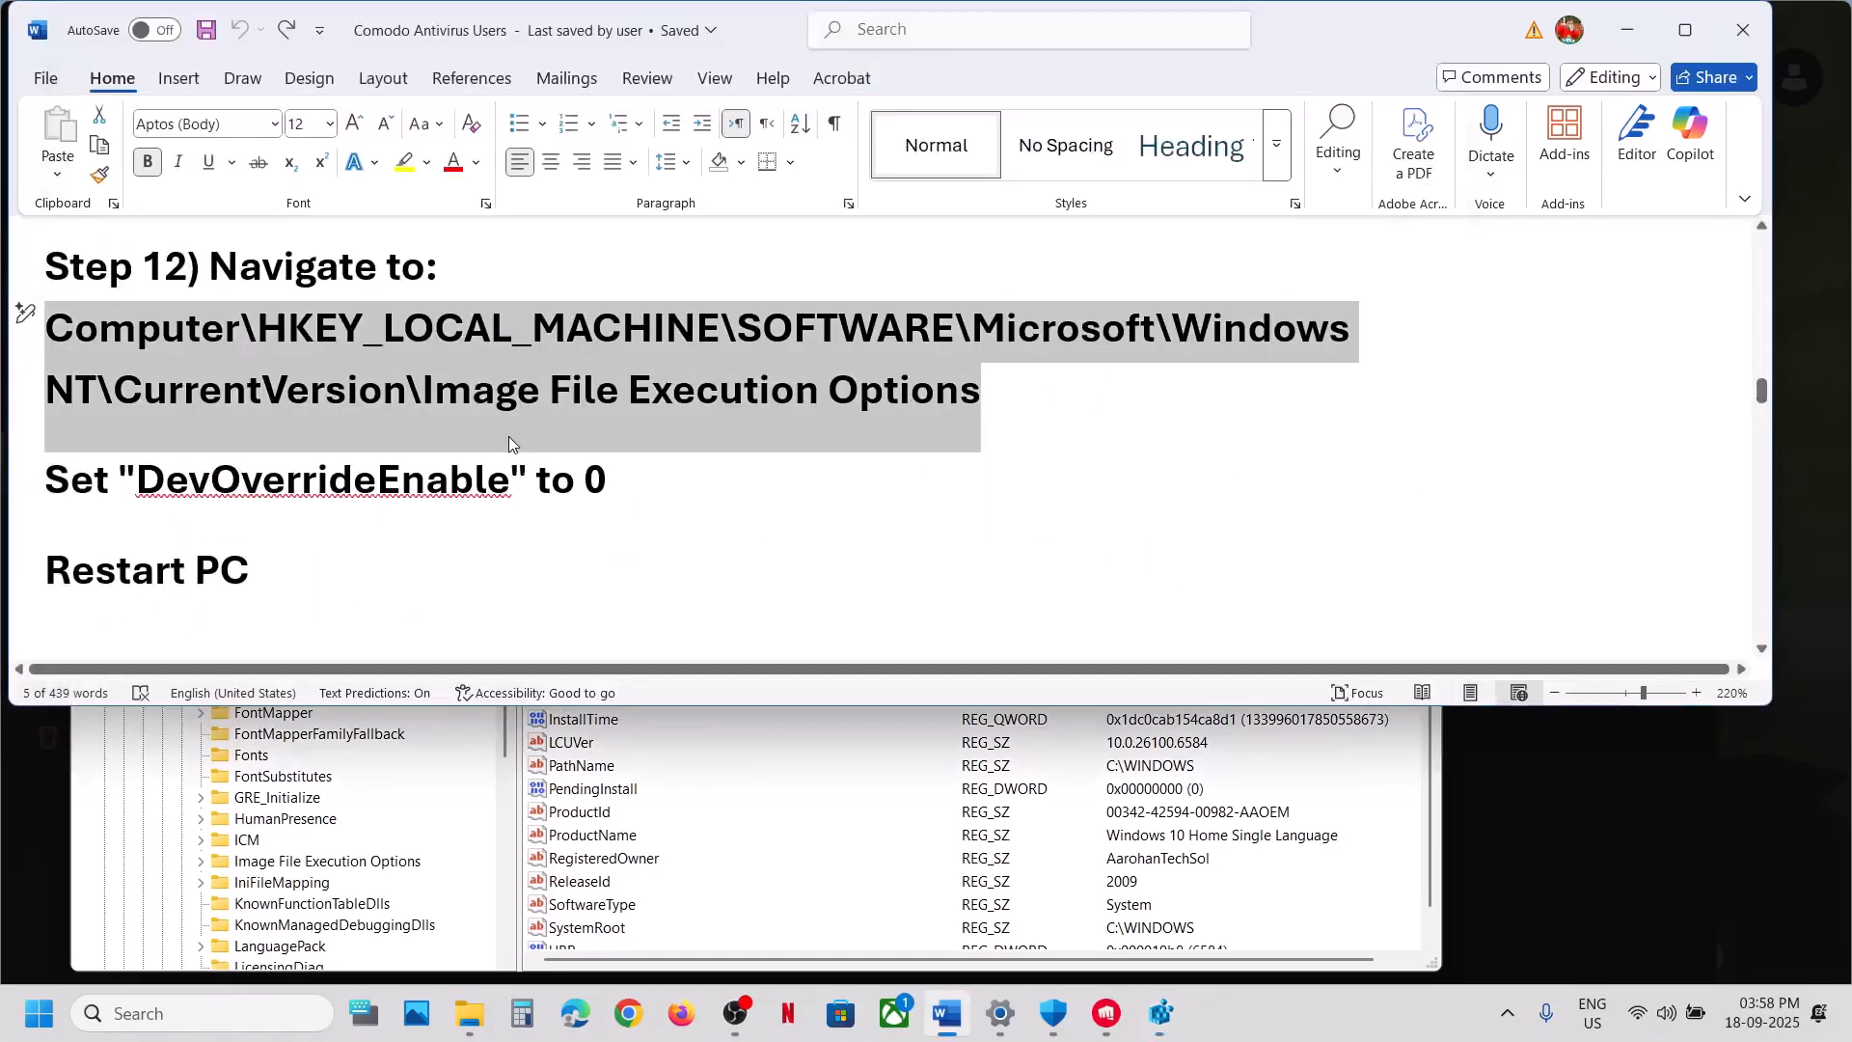
pyautogui.click(87, 714)
pyautogui.scroll(-10, 263, 587)
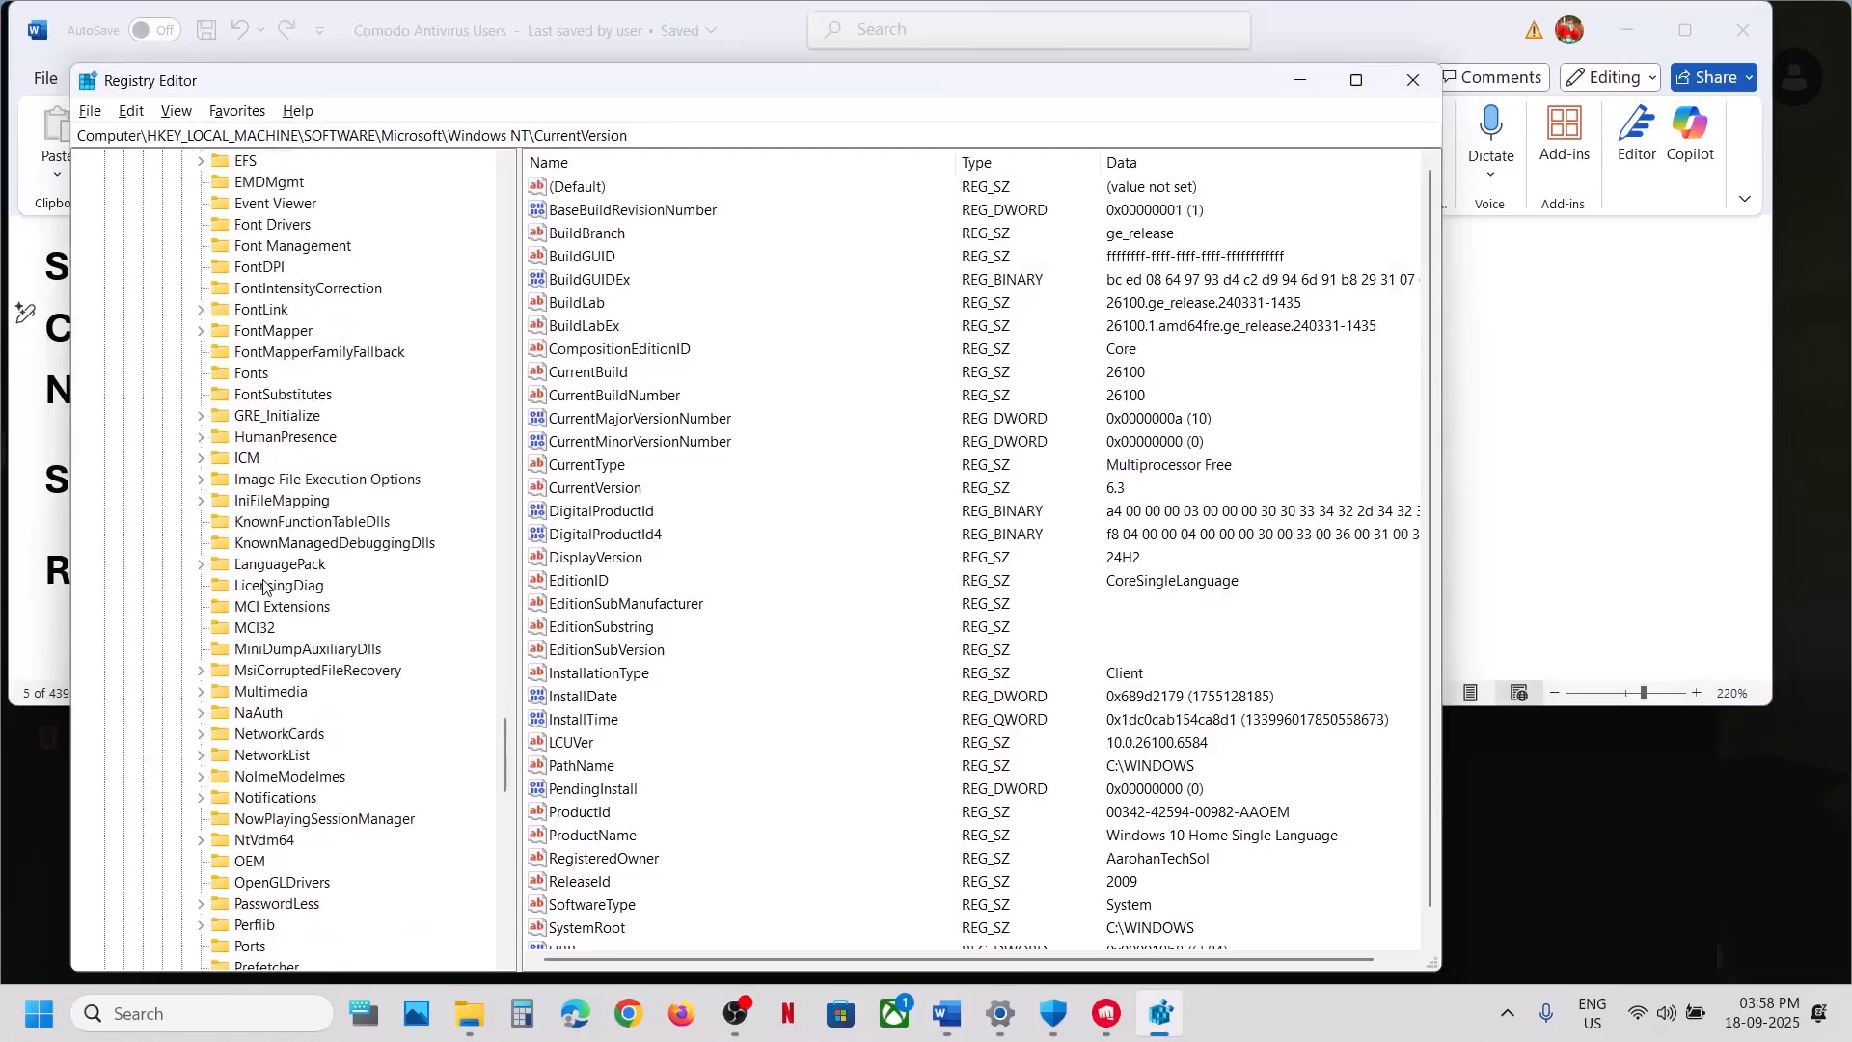
pyautogui.scroll(2, 266, 588)
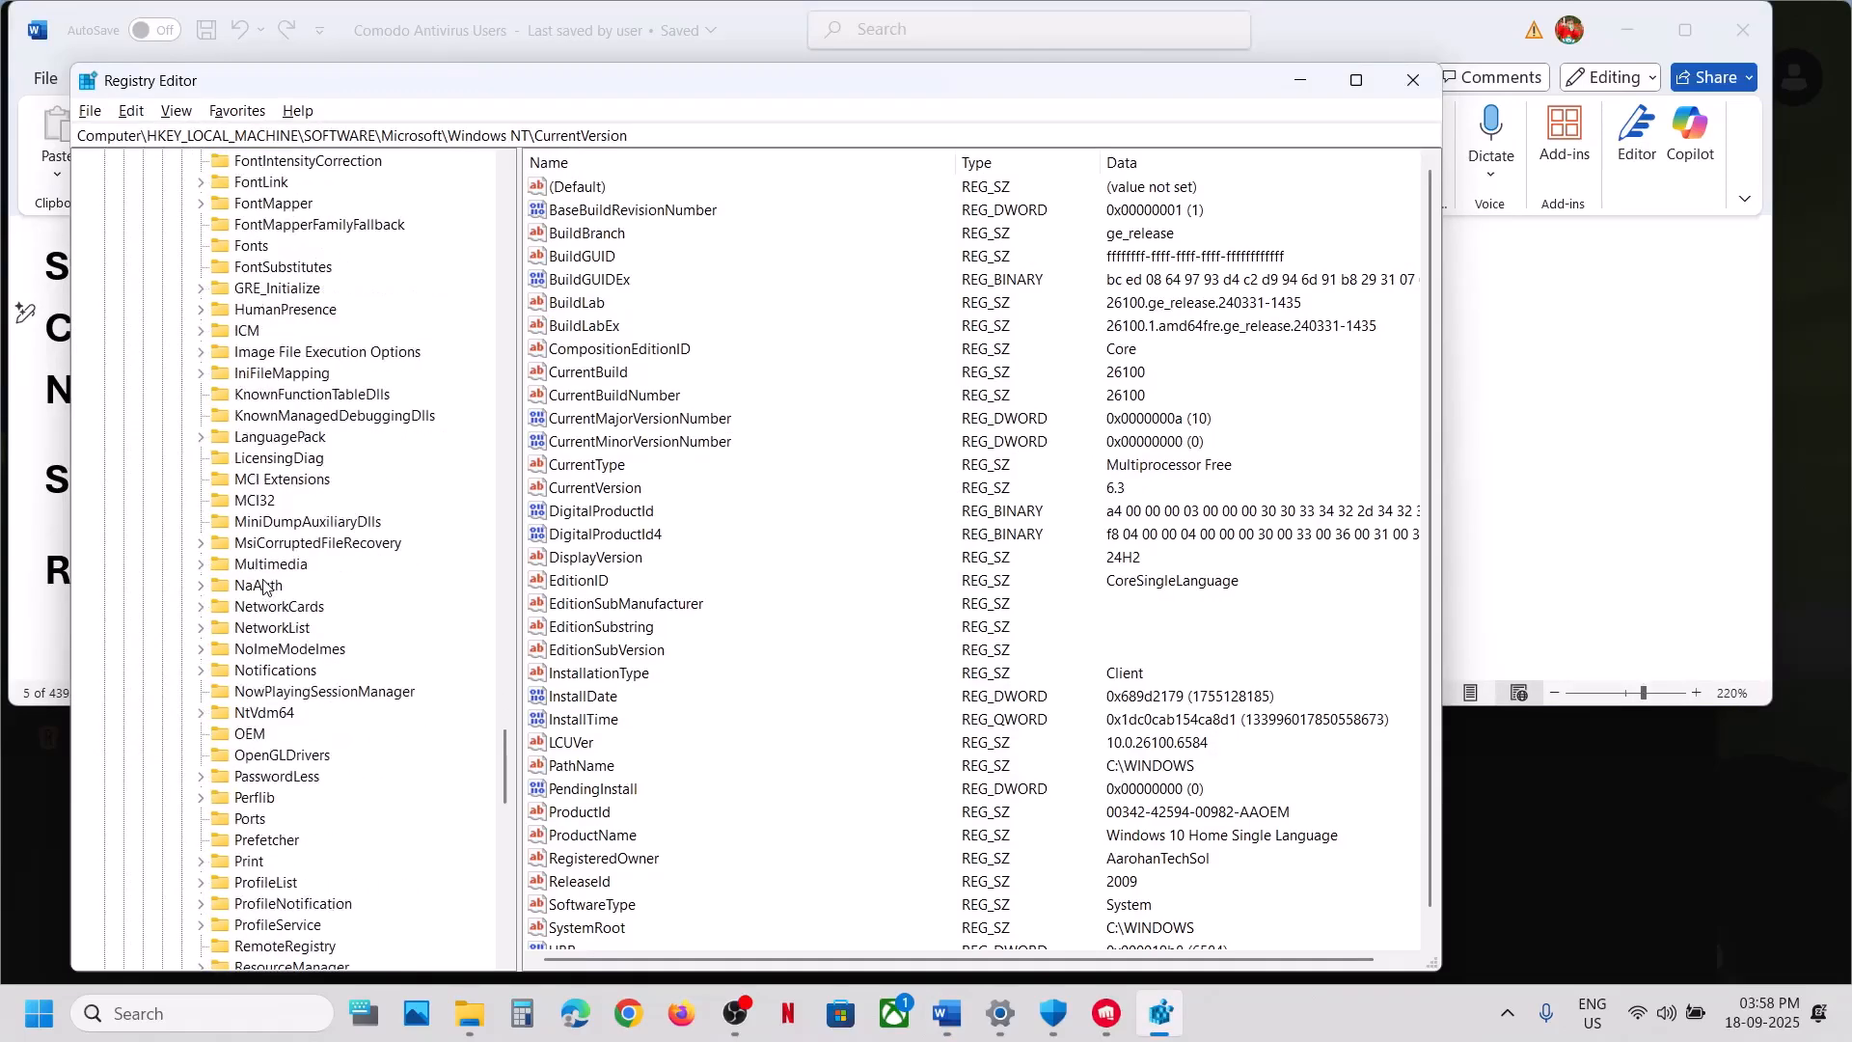
pyautogui.click(281, 353)
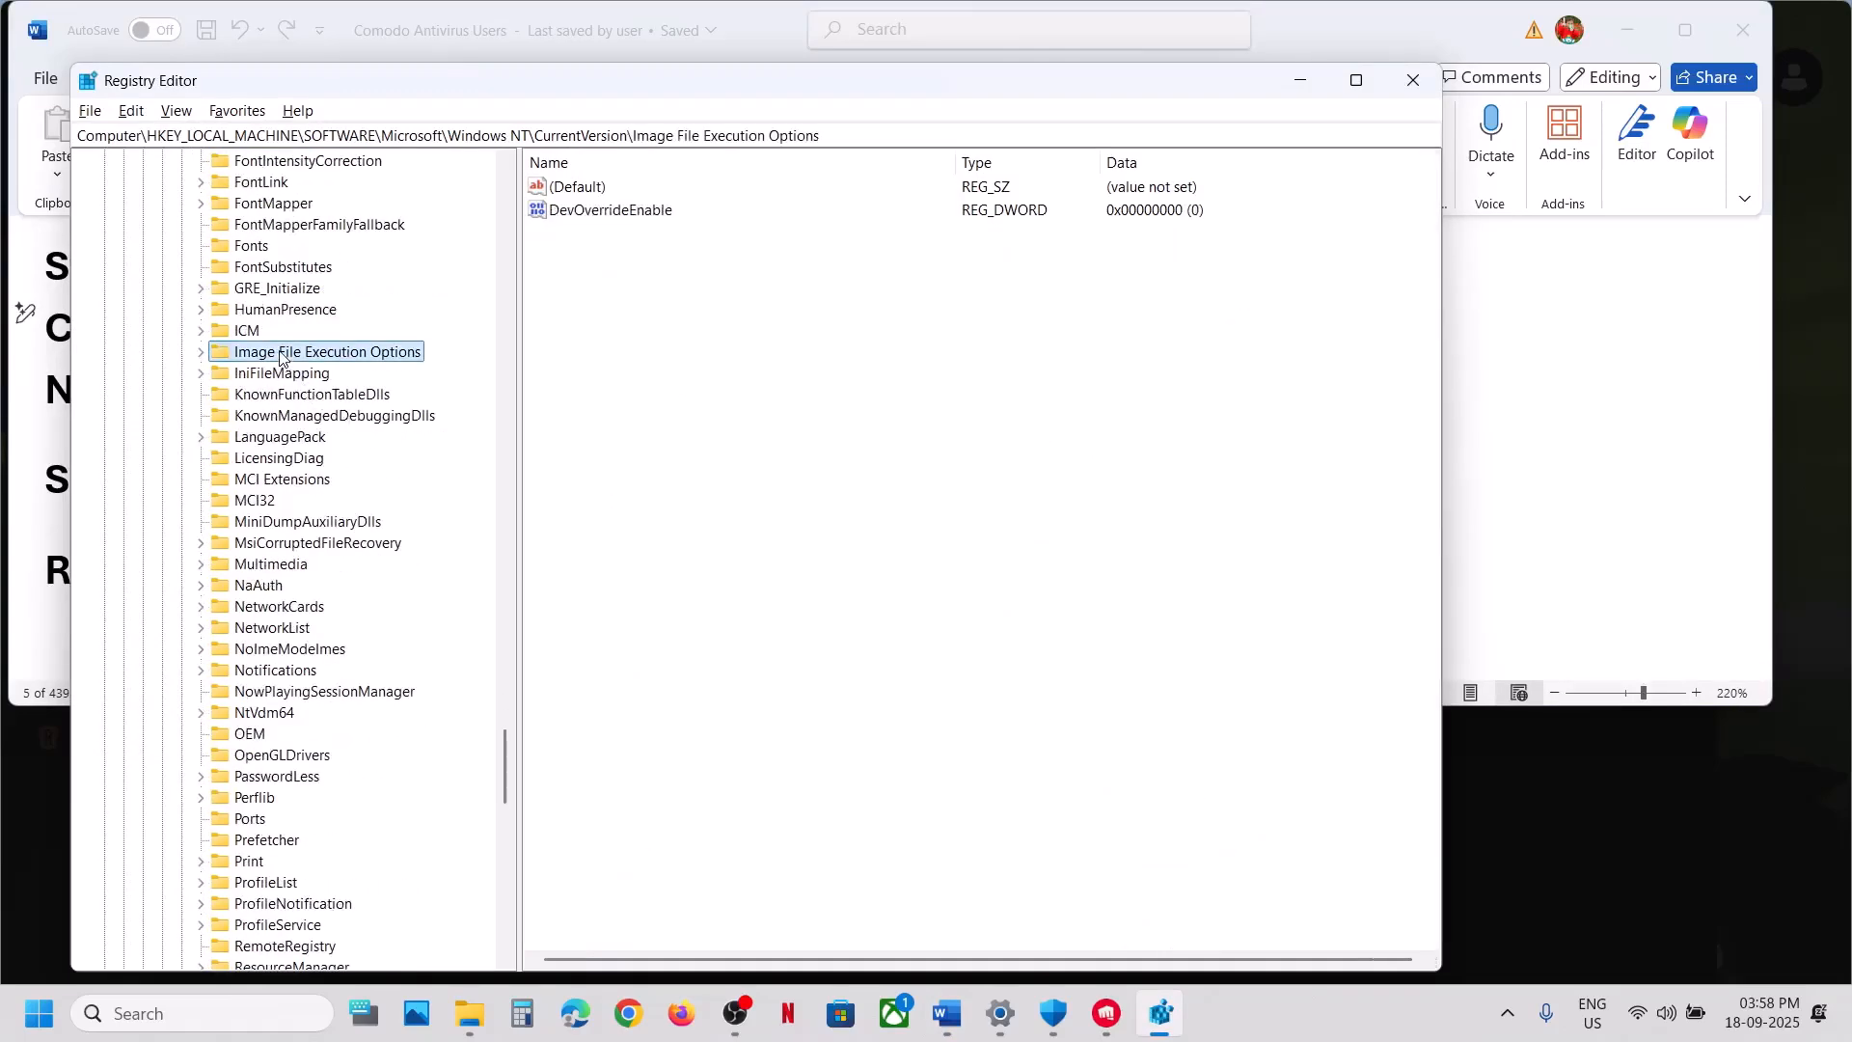
# Delete the DevOverrideEnable value from the Image File Execution Options key and confirm the deletion
pyautogui.click(595, 215)
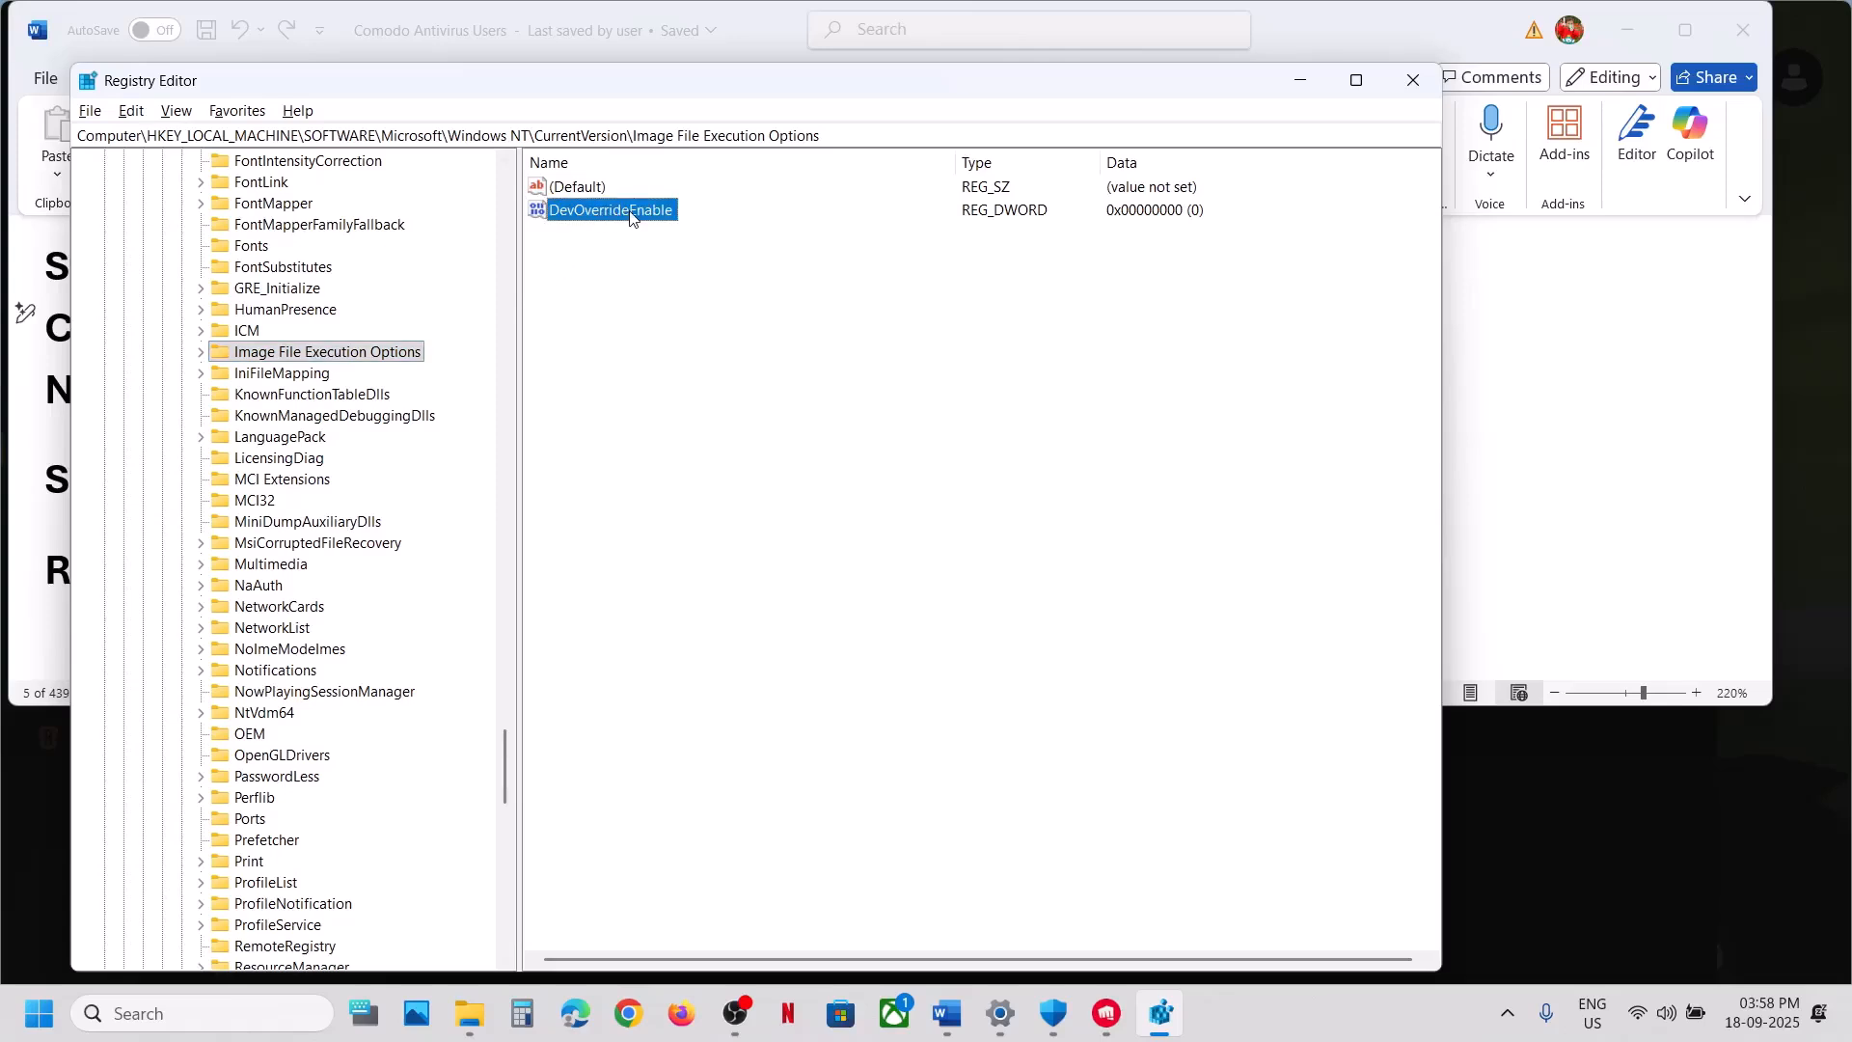
pyautogui.rightClick(632, 218)
pyautogui.click(727, 289)
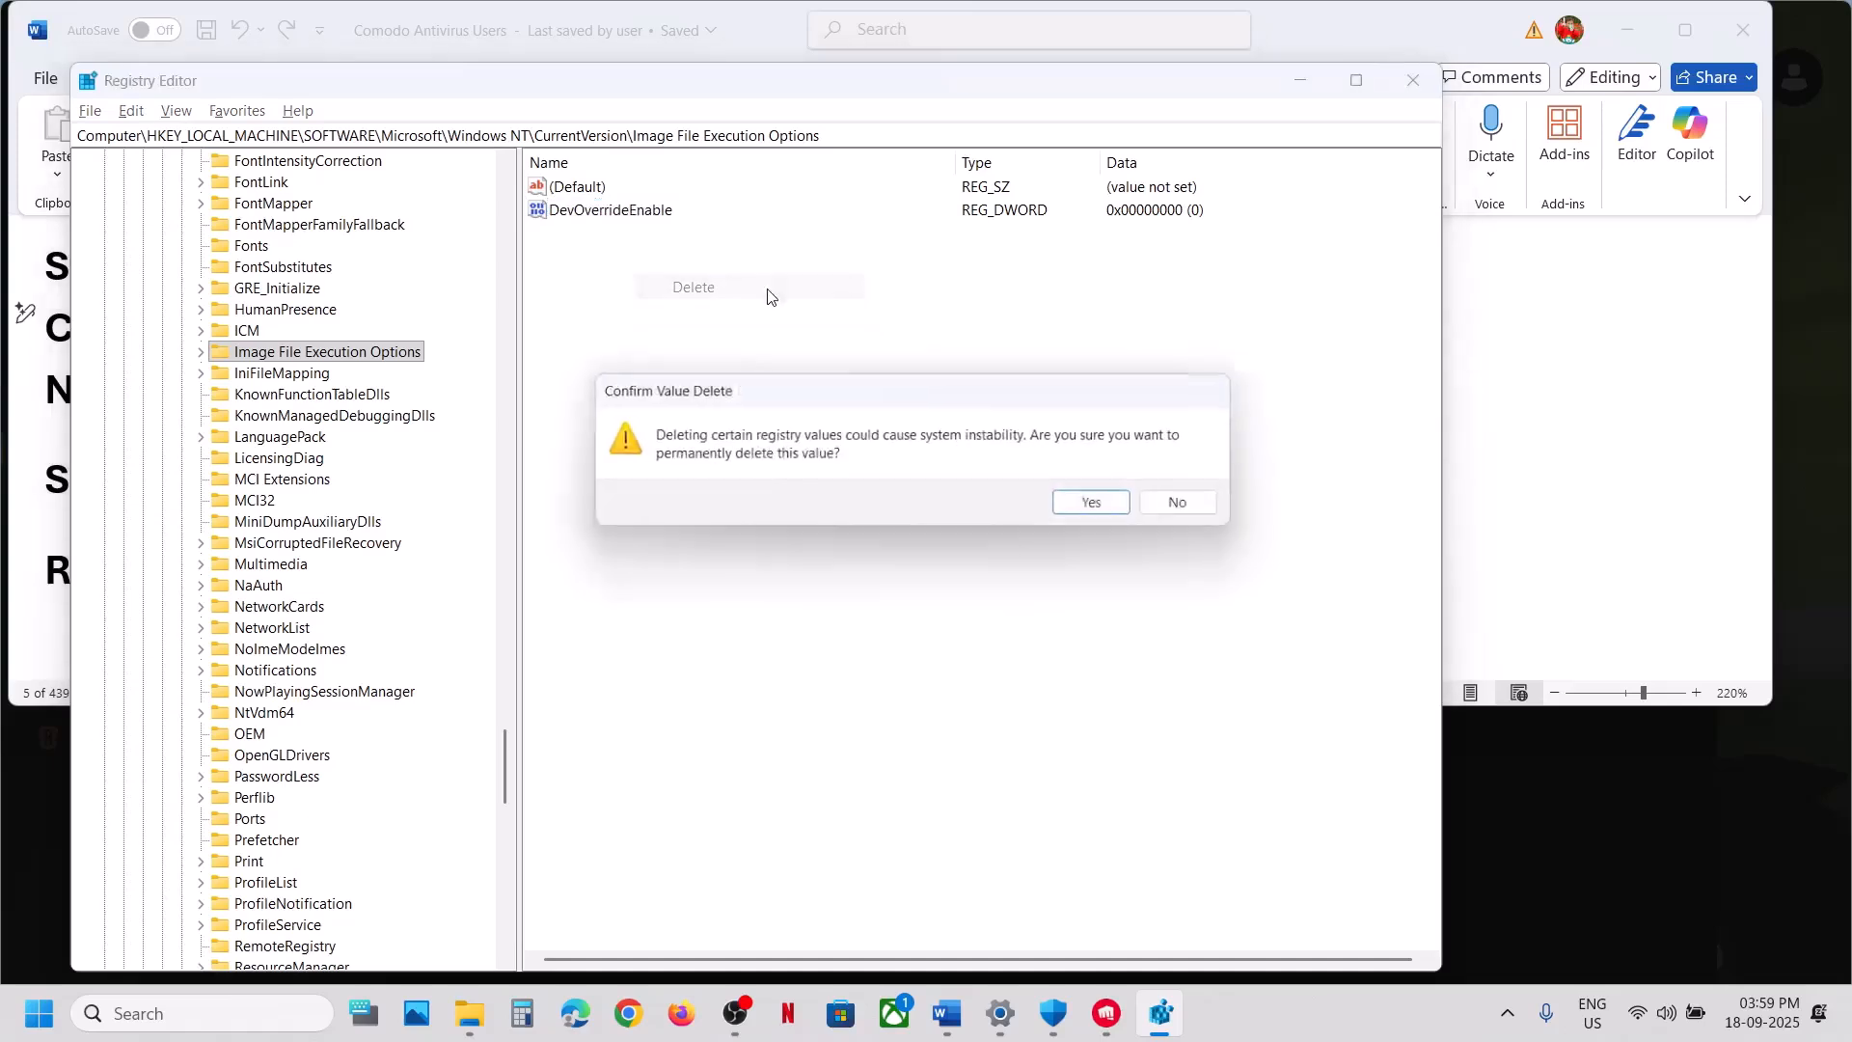
pyautogui.click(1075, 513)
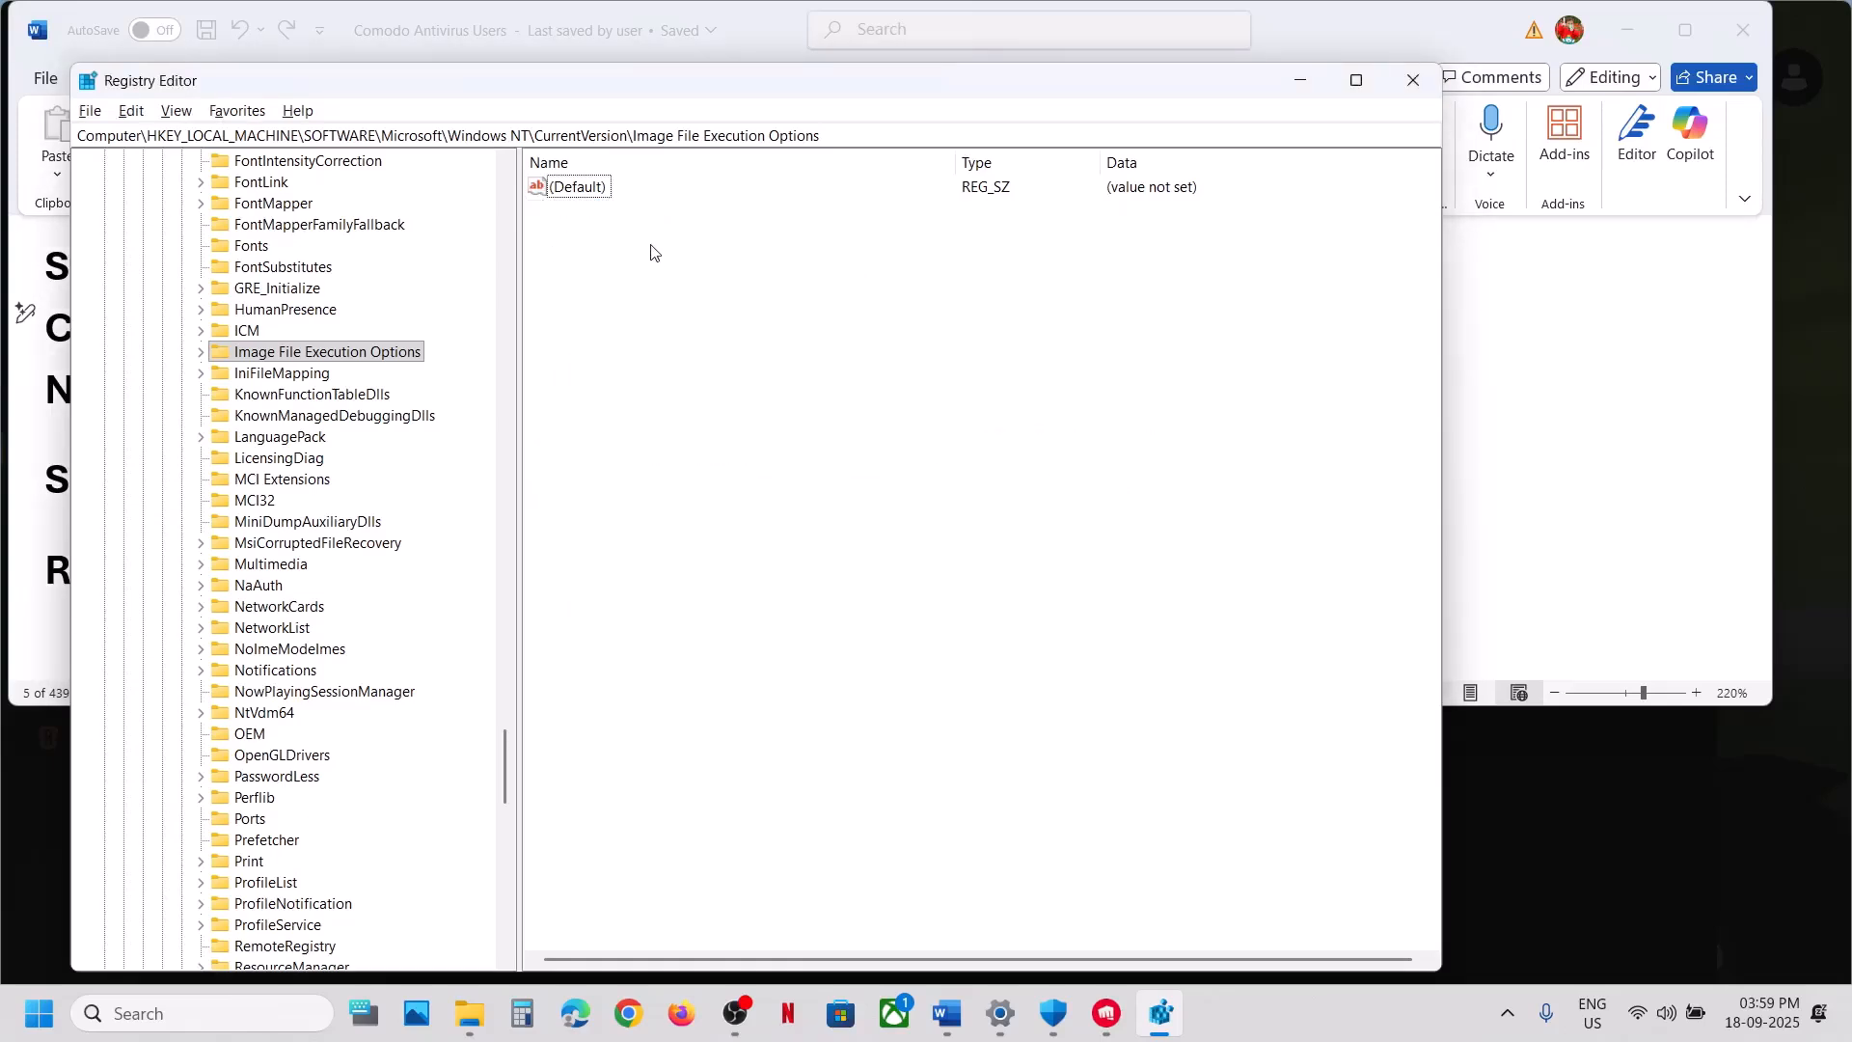
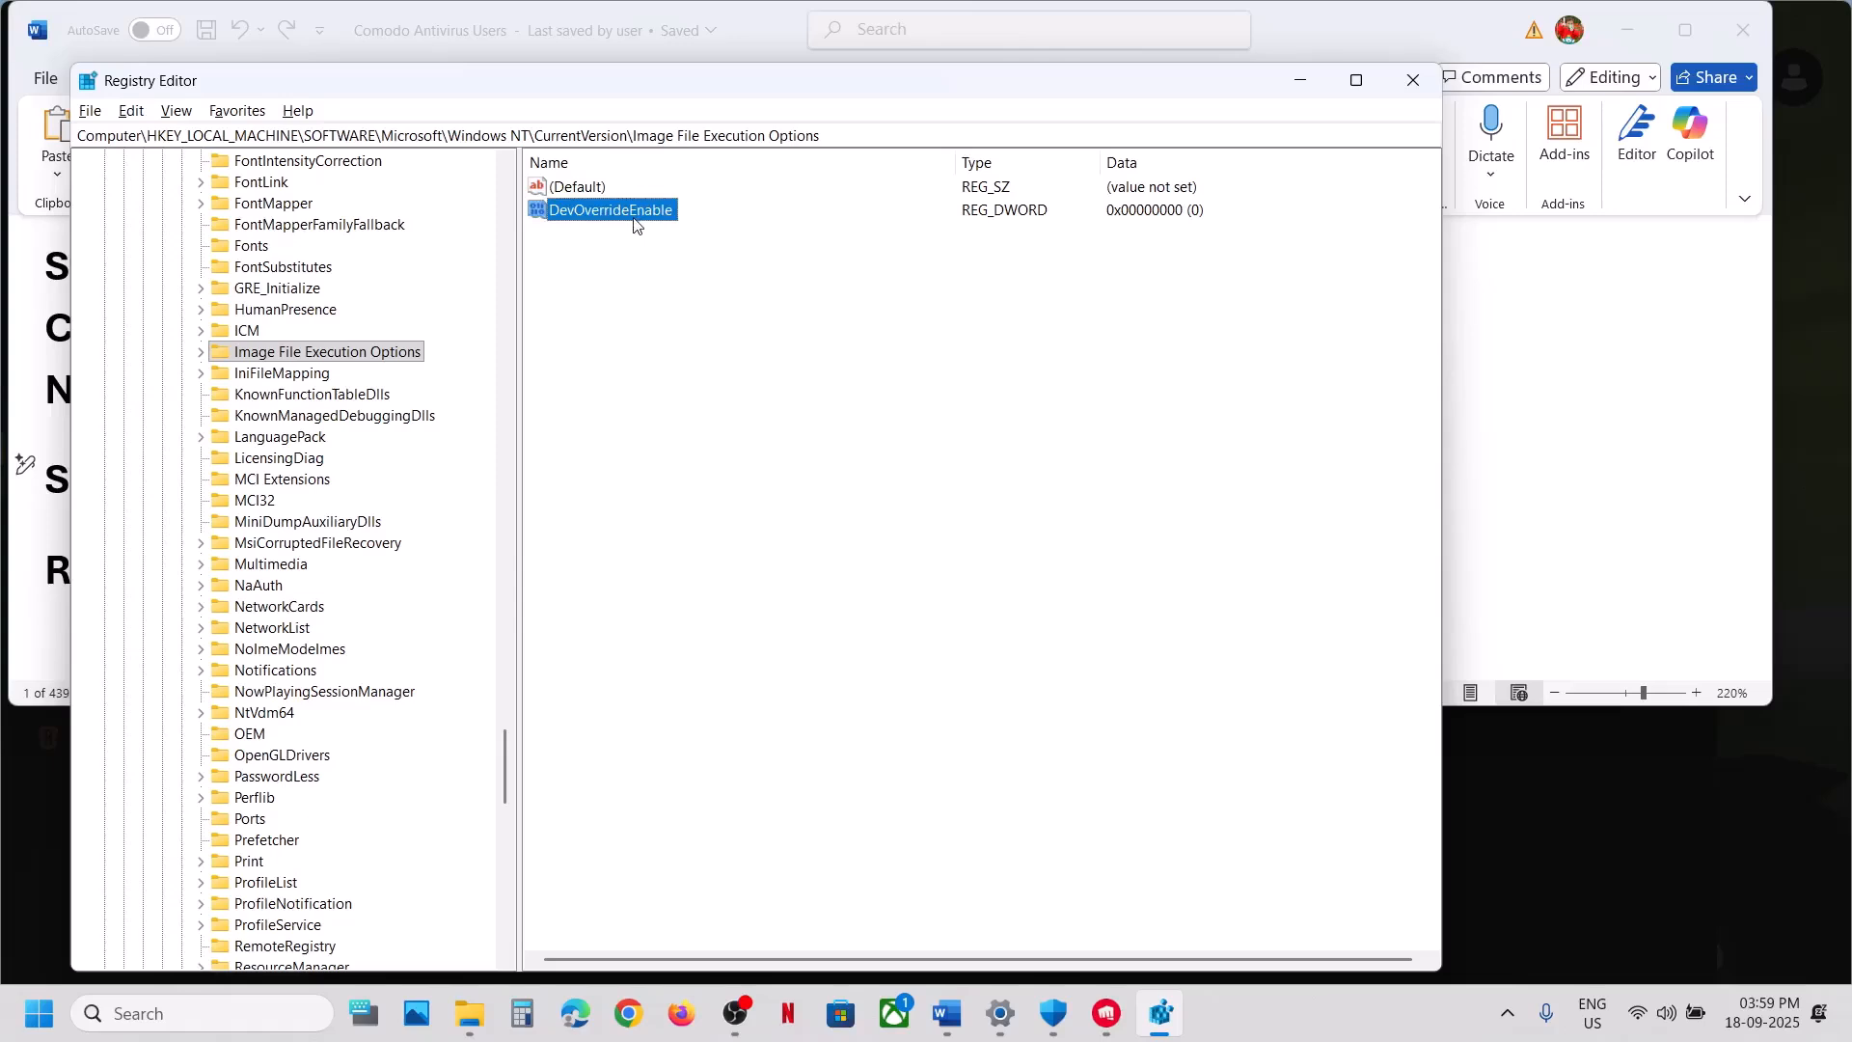
# Open the DevOverrideEnable DWORD for editing and confirm its value data as 0
pyautogui.doubleClick(634, 224)
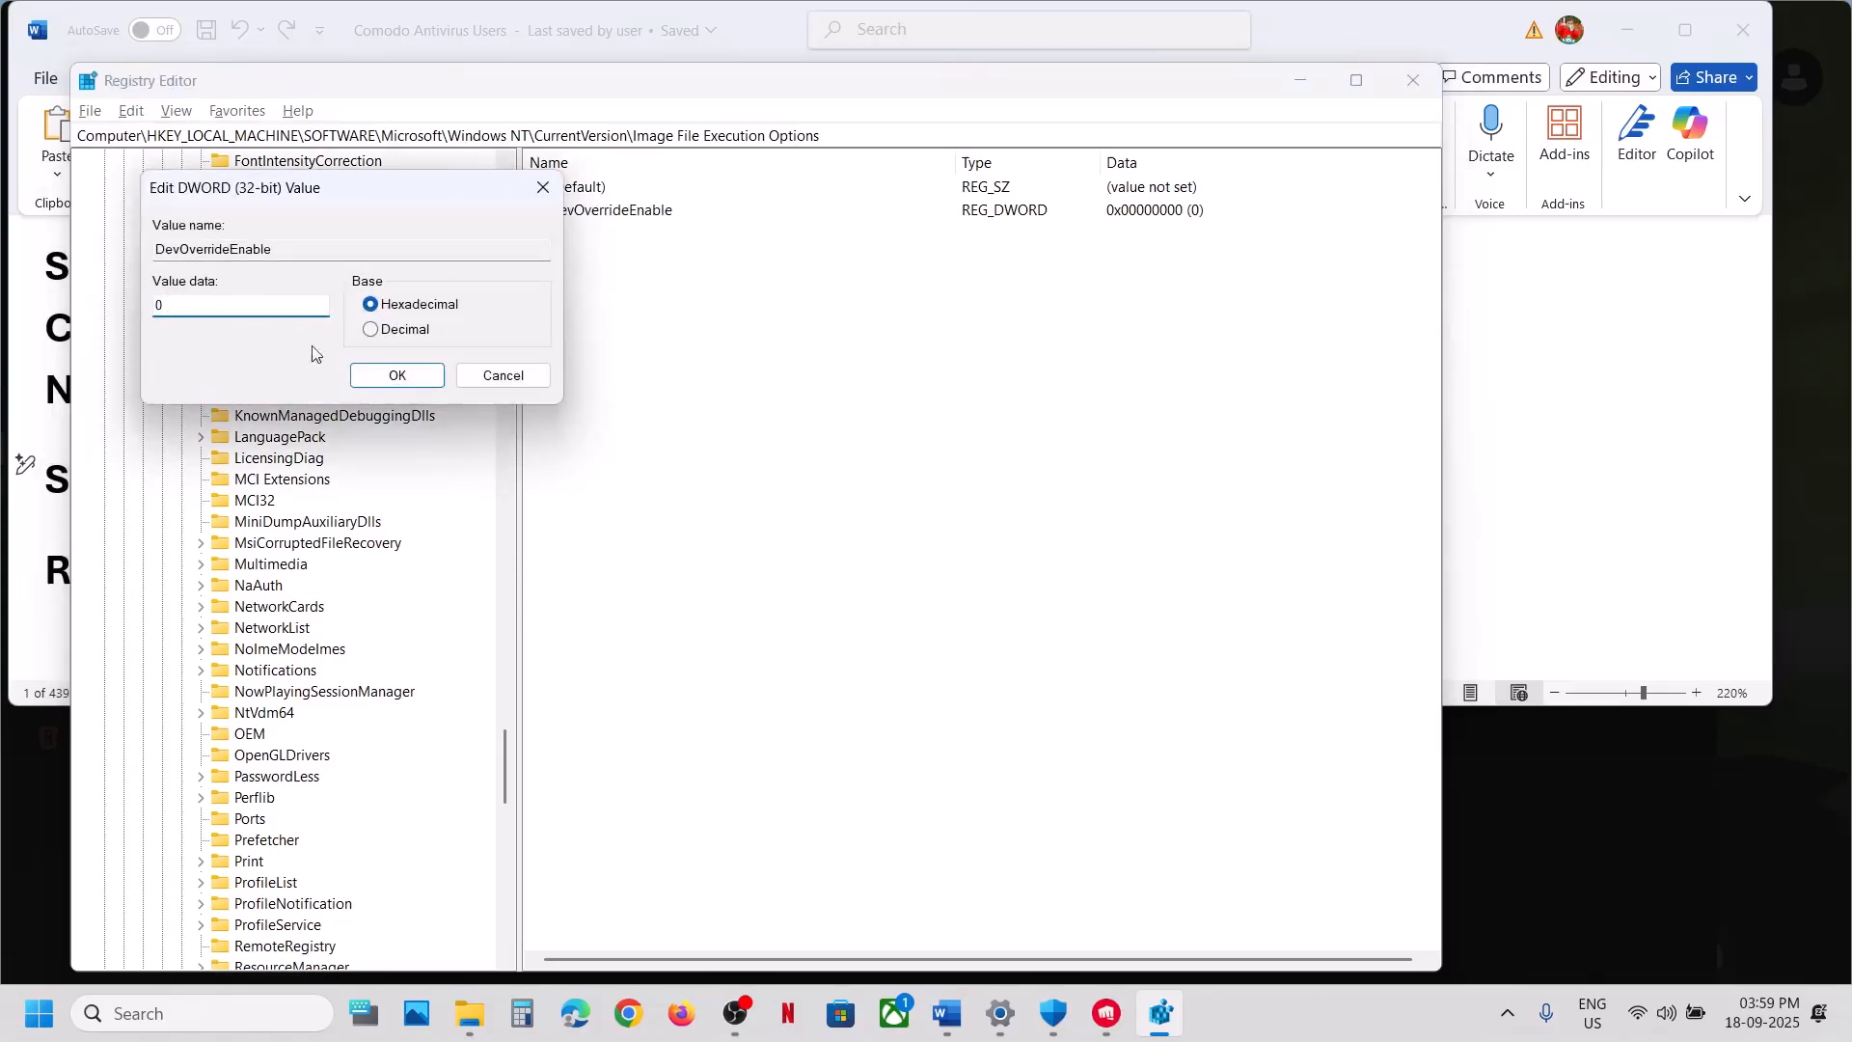
pyautogui.click(396, 374)
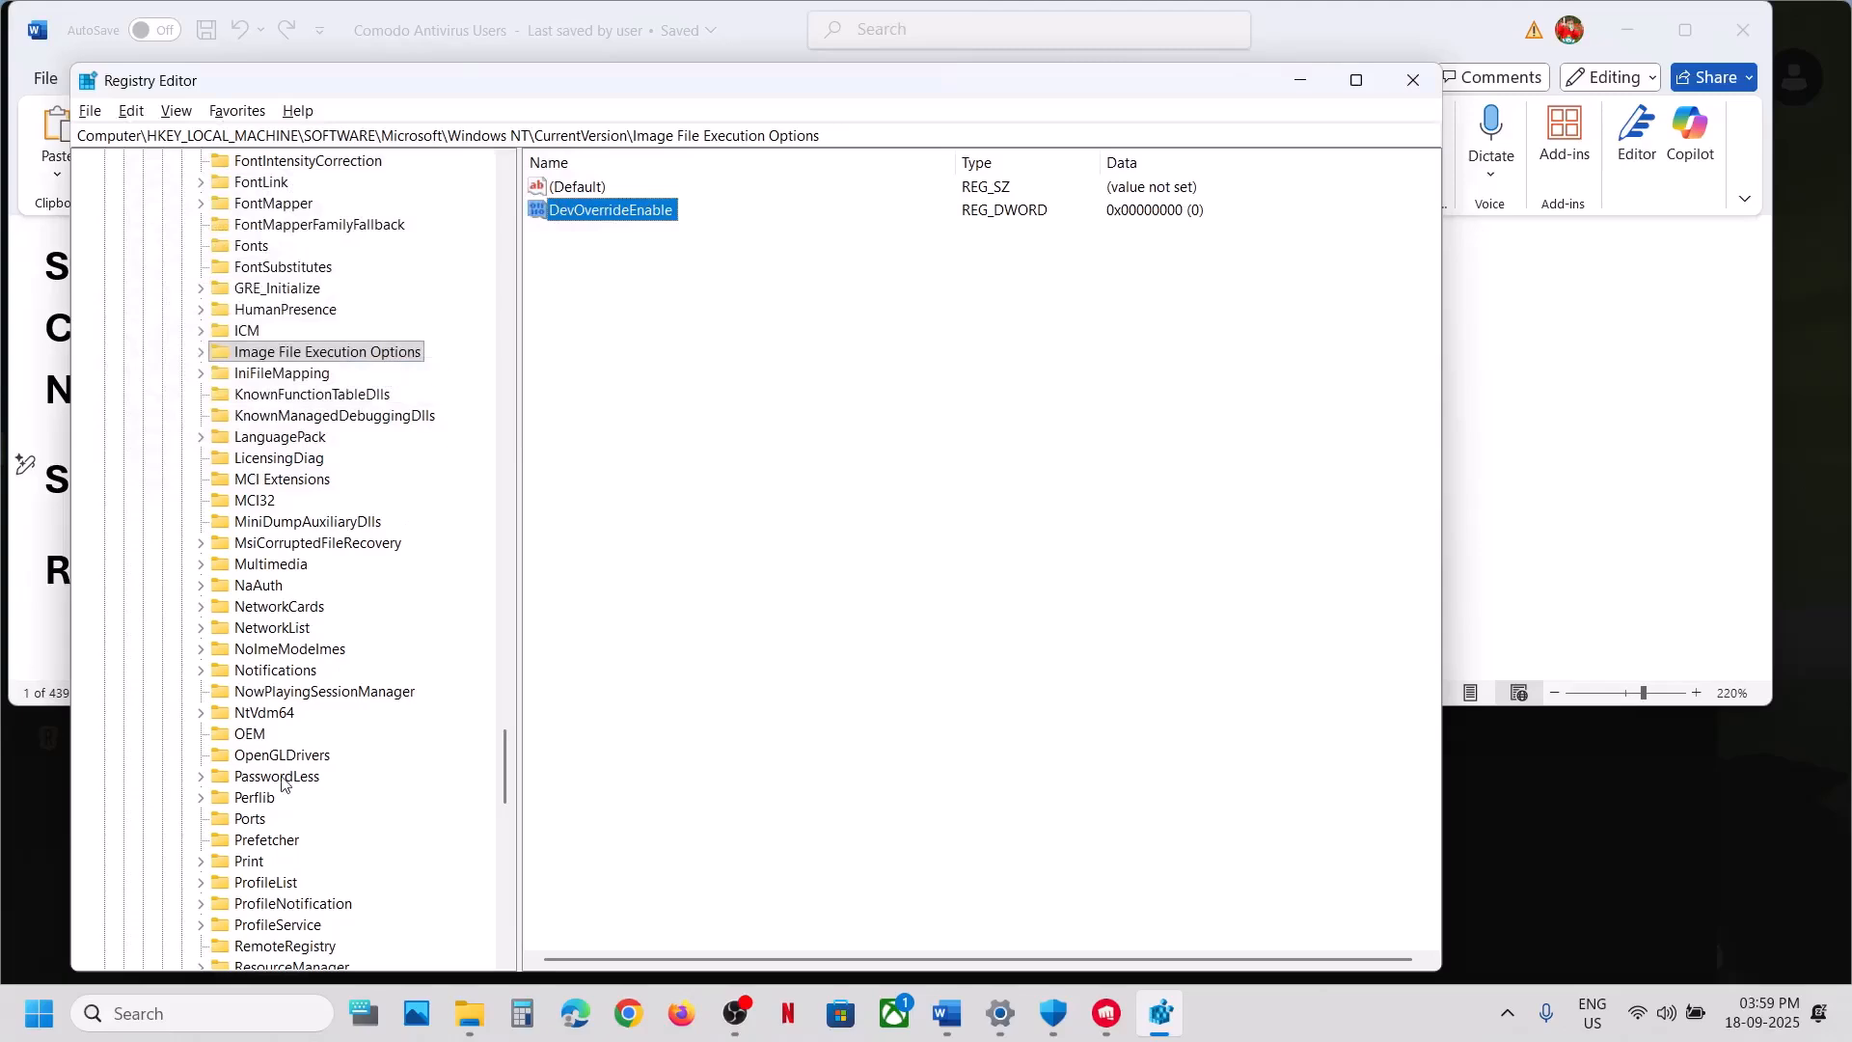
# Bring up the PC's power options for the restart called for in the guide, and dismiss them
pyautogui.click(38, 1013)
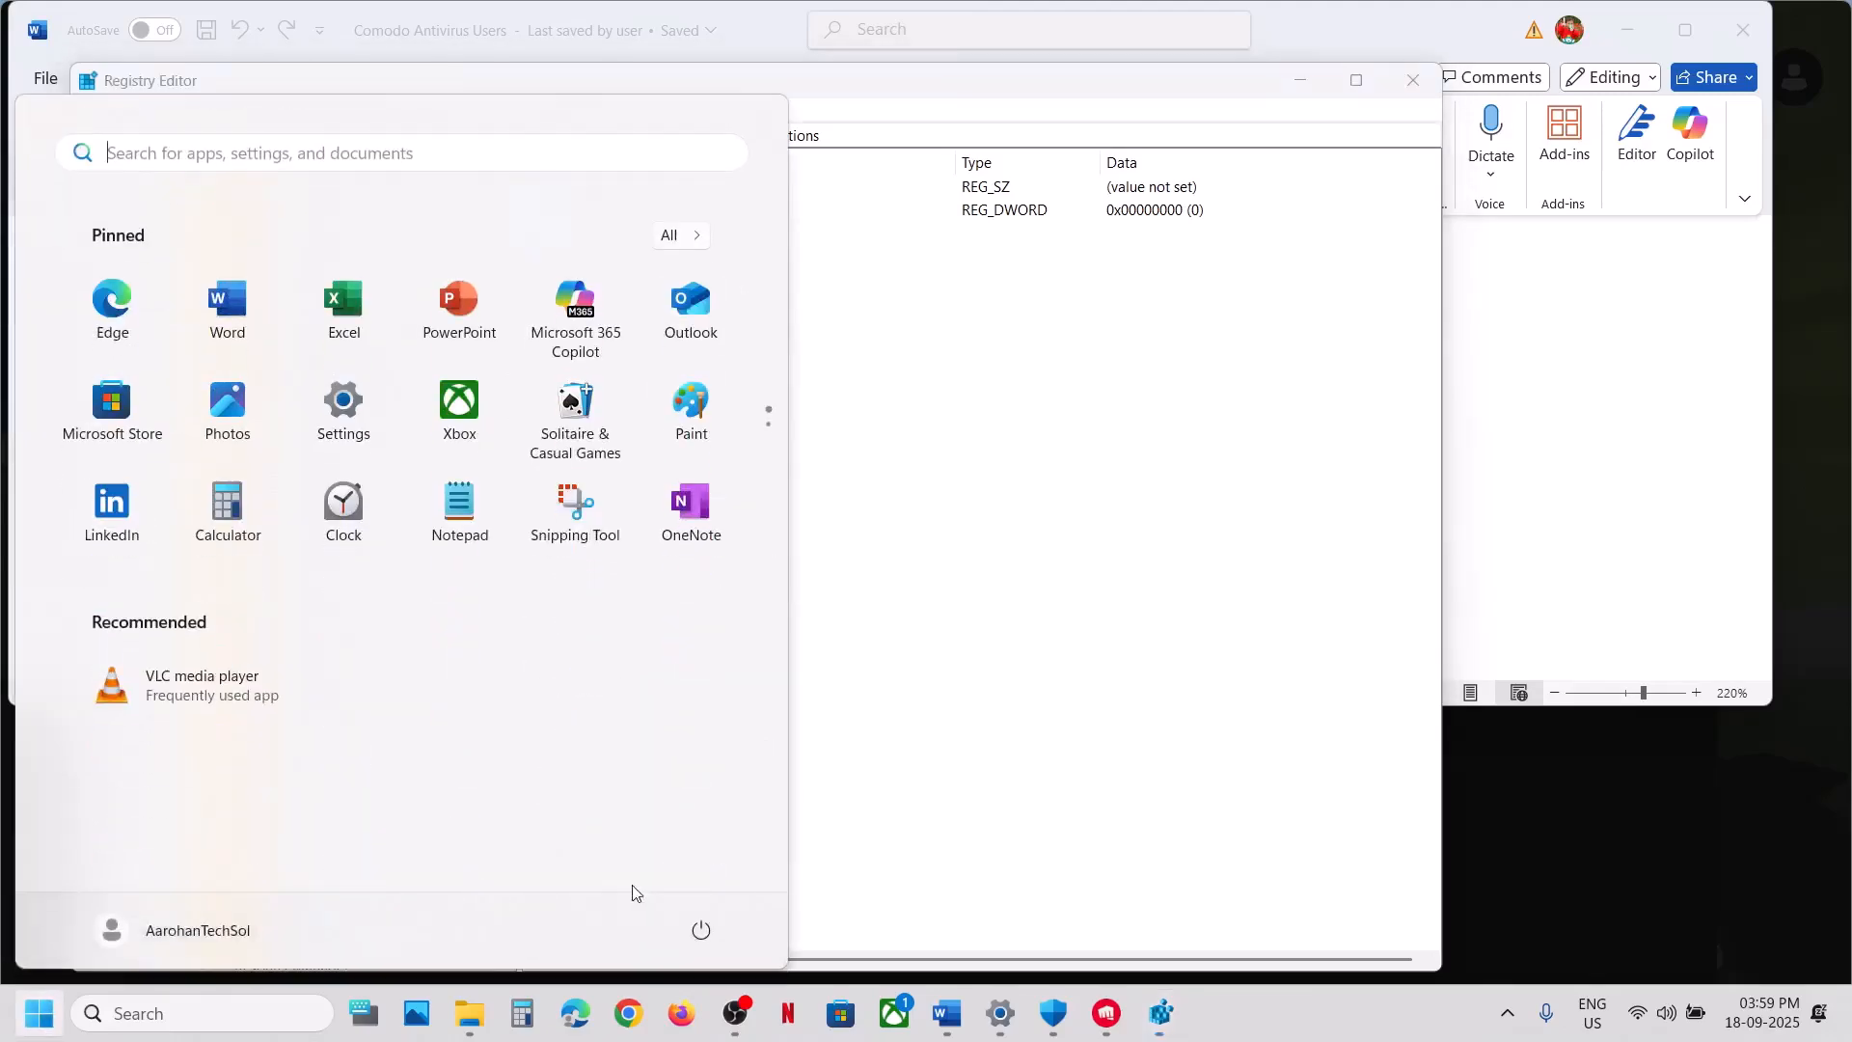
pyautogui.click(702, 930)
pyautogui.click(1082, 463)
pyautogui.moveTo(1083, 456); pyautogui.dragTo(606, 219)
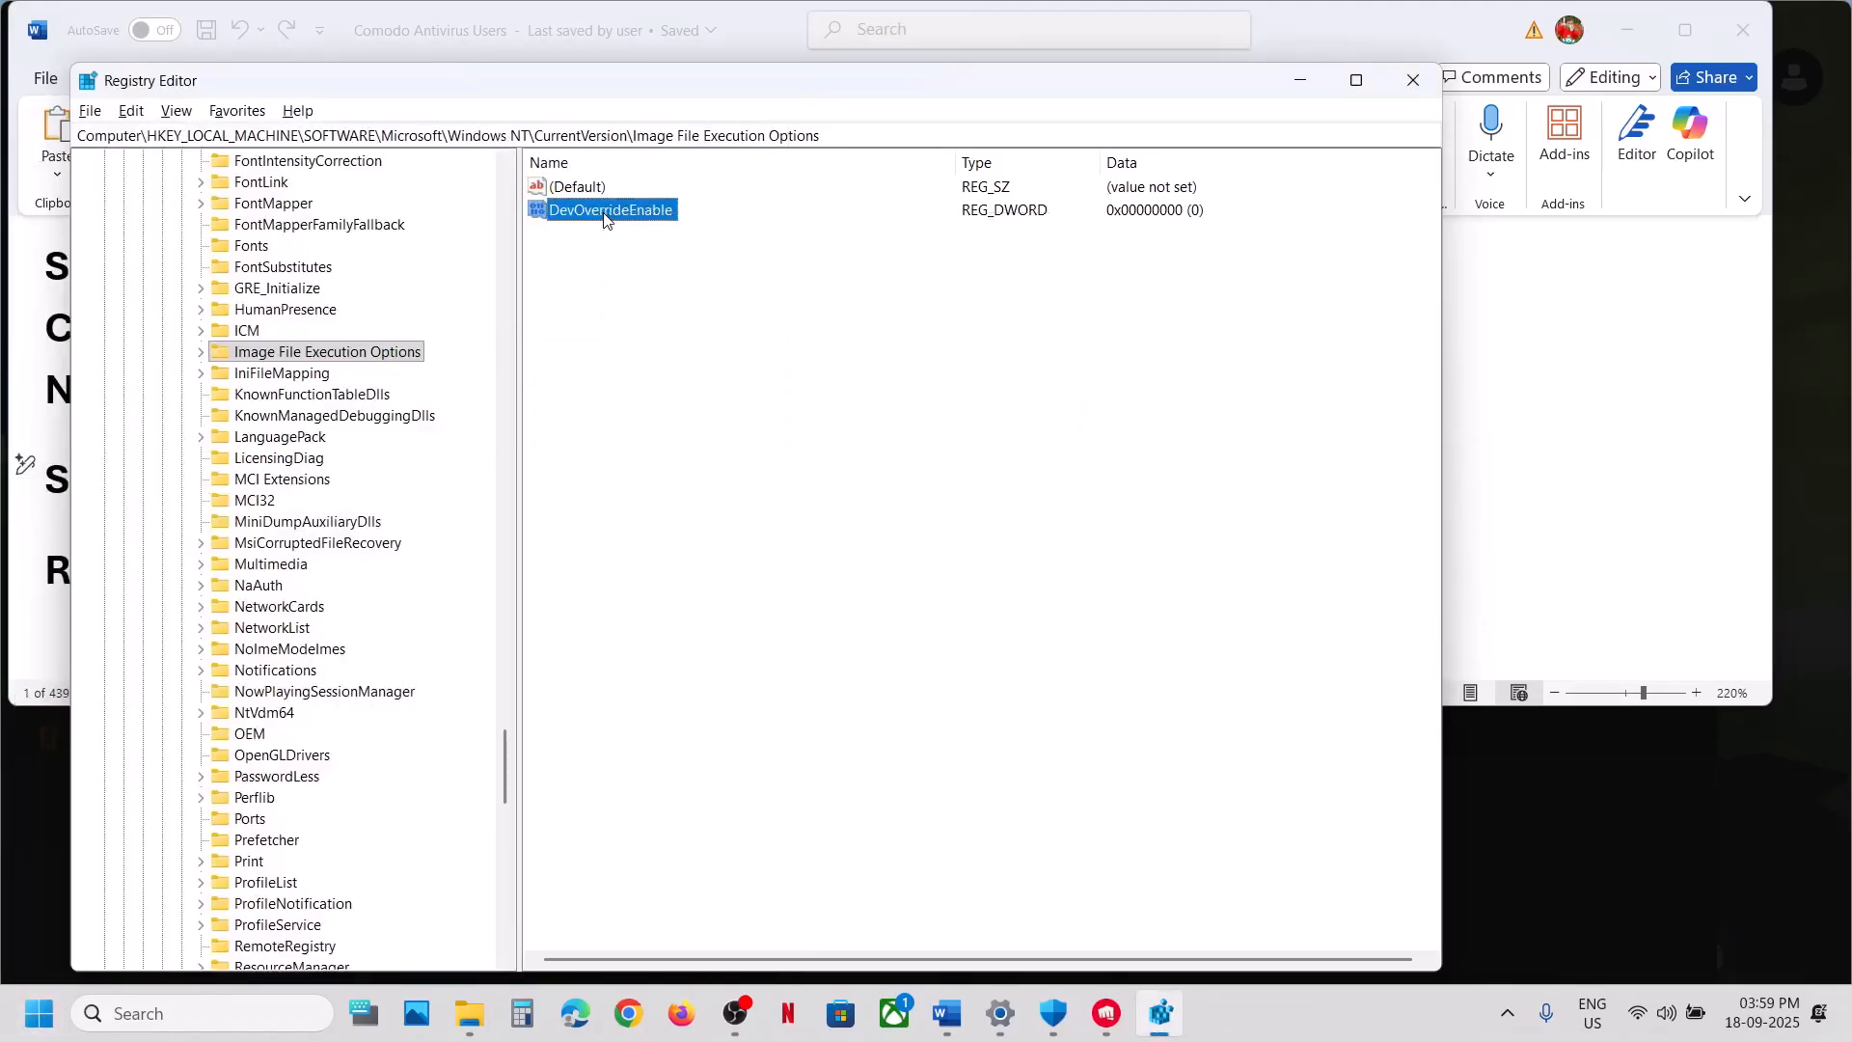
# Open the DevOverrideEnable value again and close it, and show the PC's restart option
pyautogui.doubleClick(653, 214)
pyautogui.click(405, 376)
pyautogui.click(38, 1013)
pyautogui.click(700, 928)
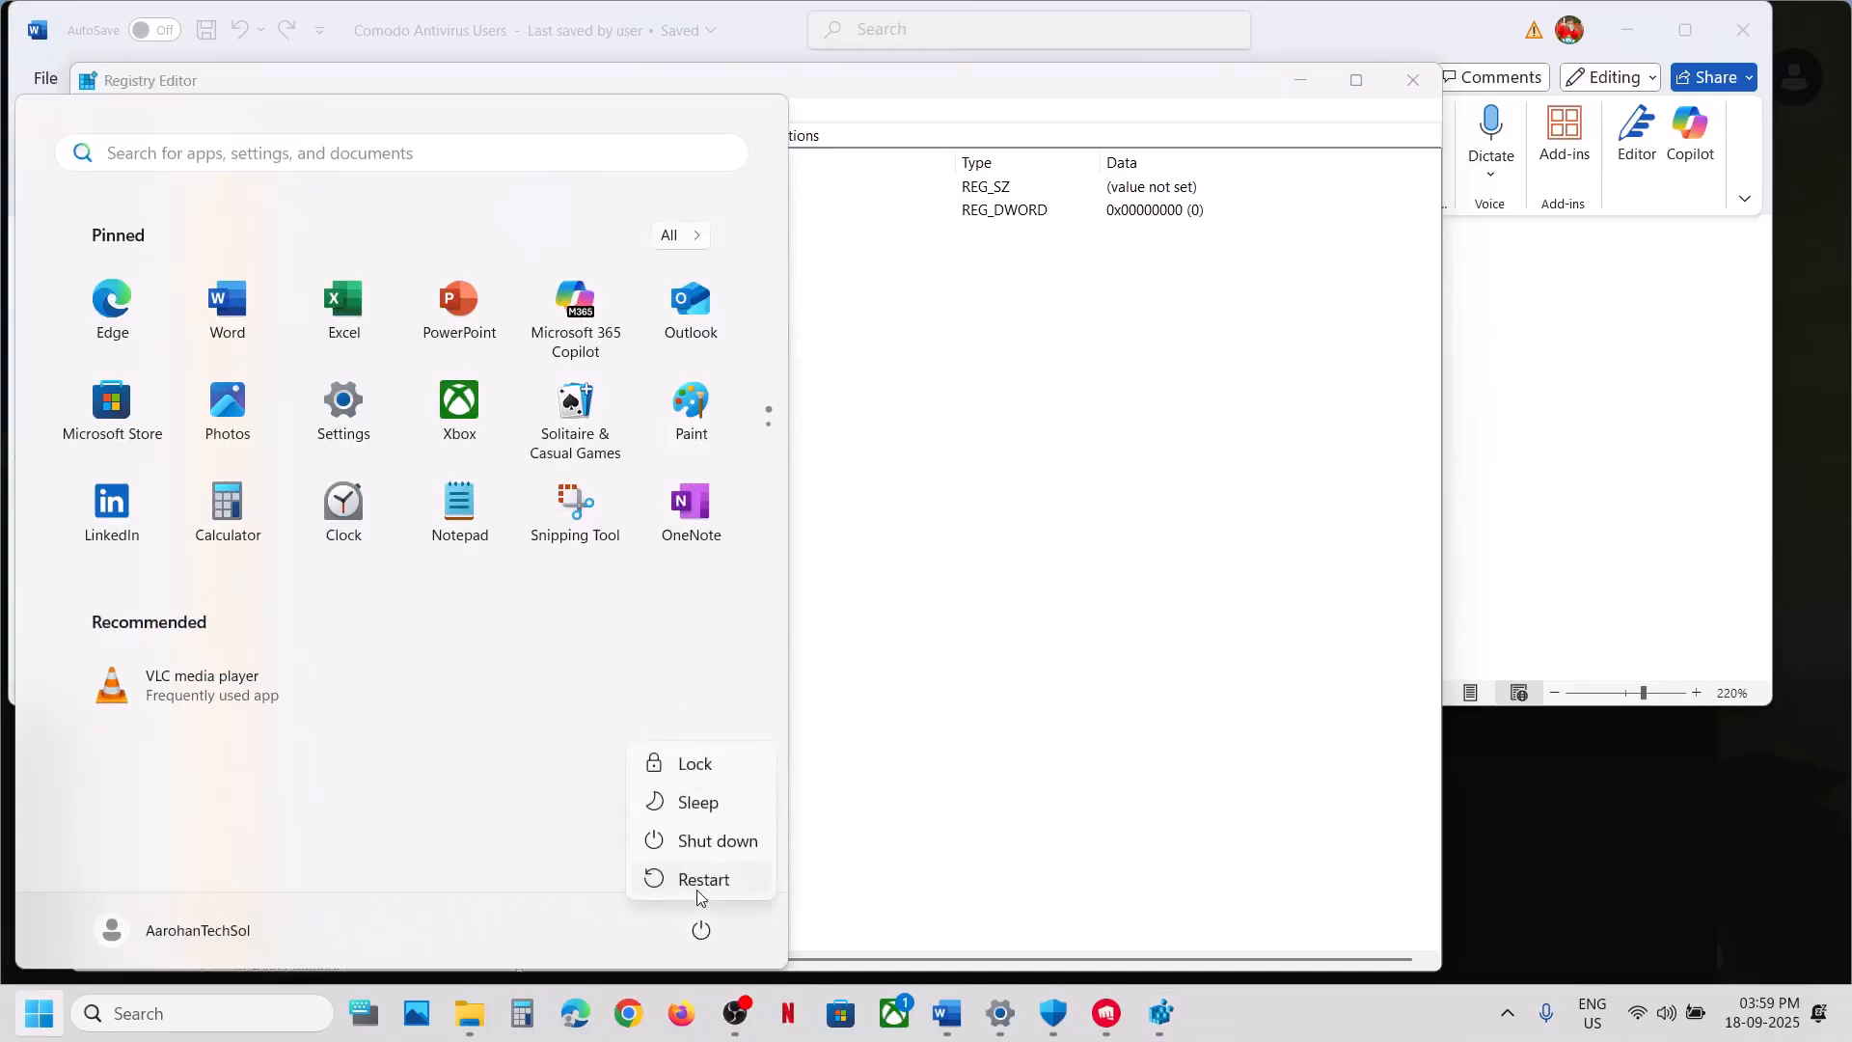
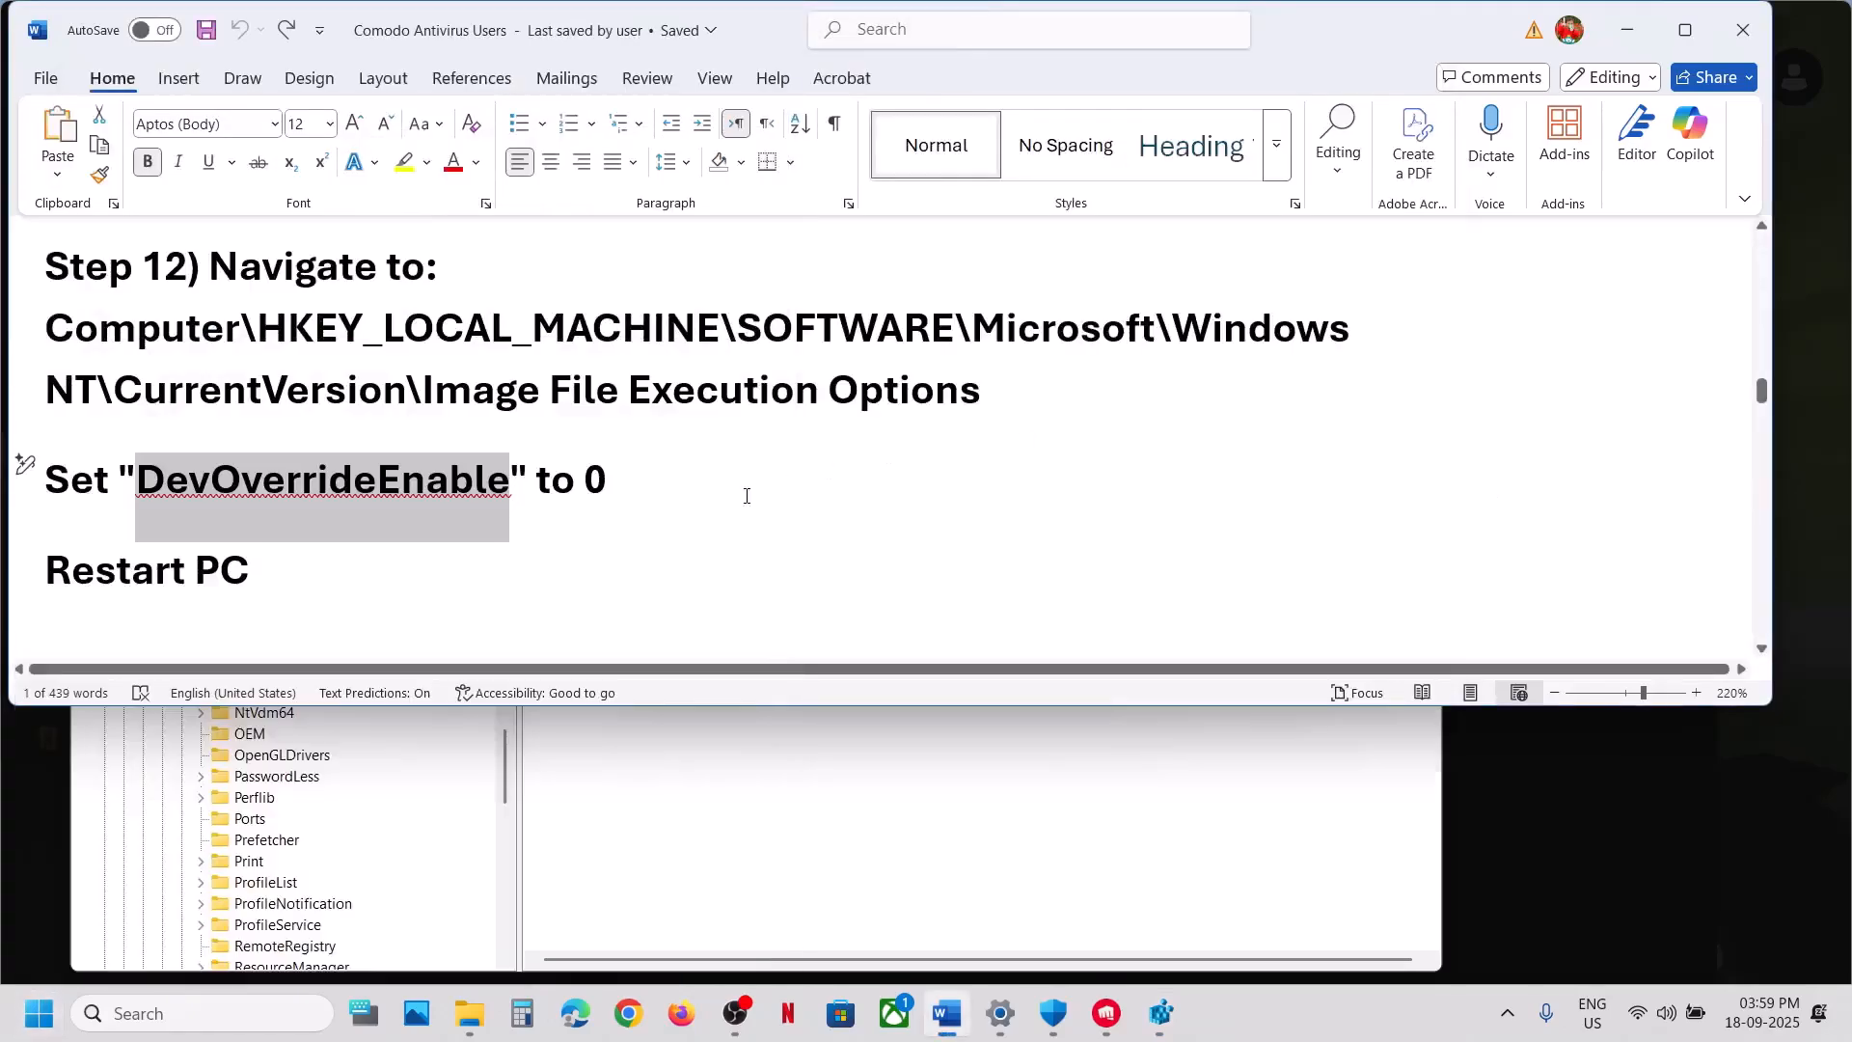
# Read Step 13 in the guide about antivirus exceptions, and open Virus & threat protection from the Windows Security settings
pyautogui.scroll(-5, 746, 496)
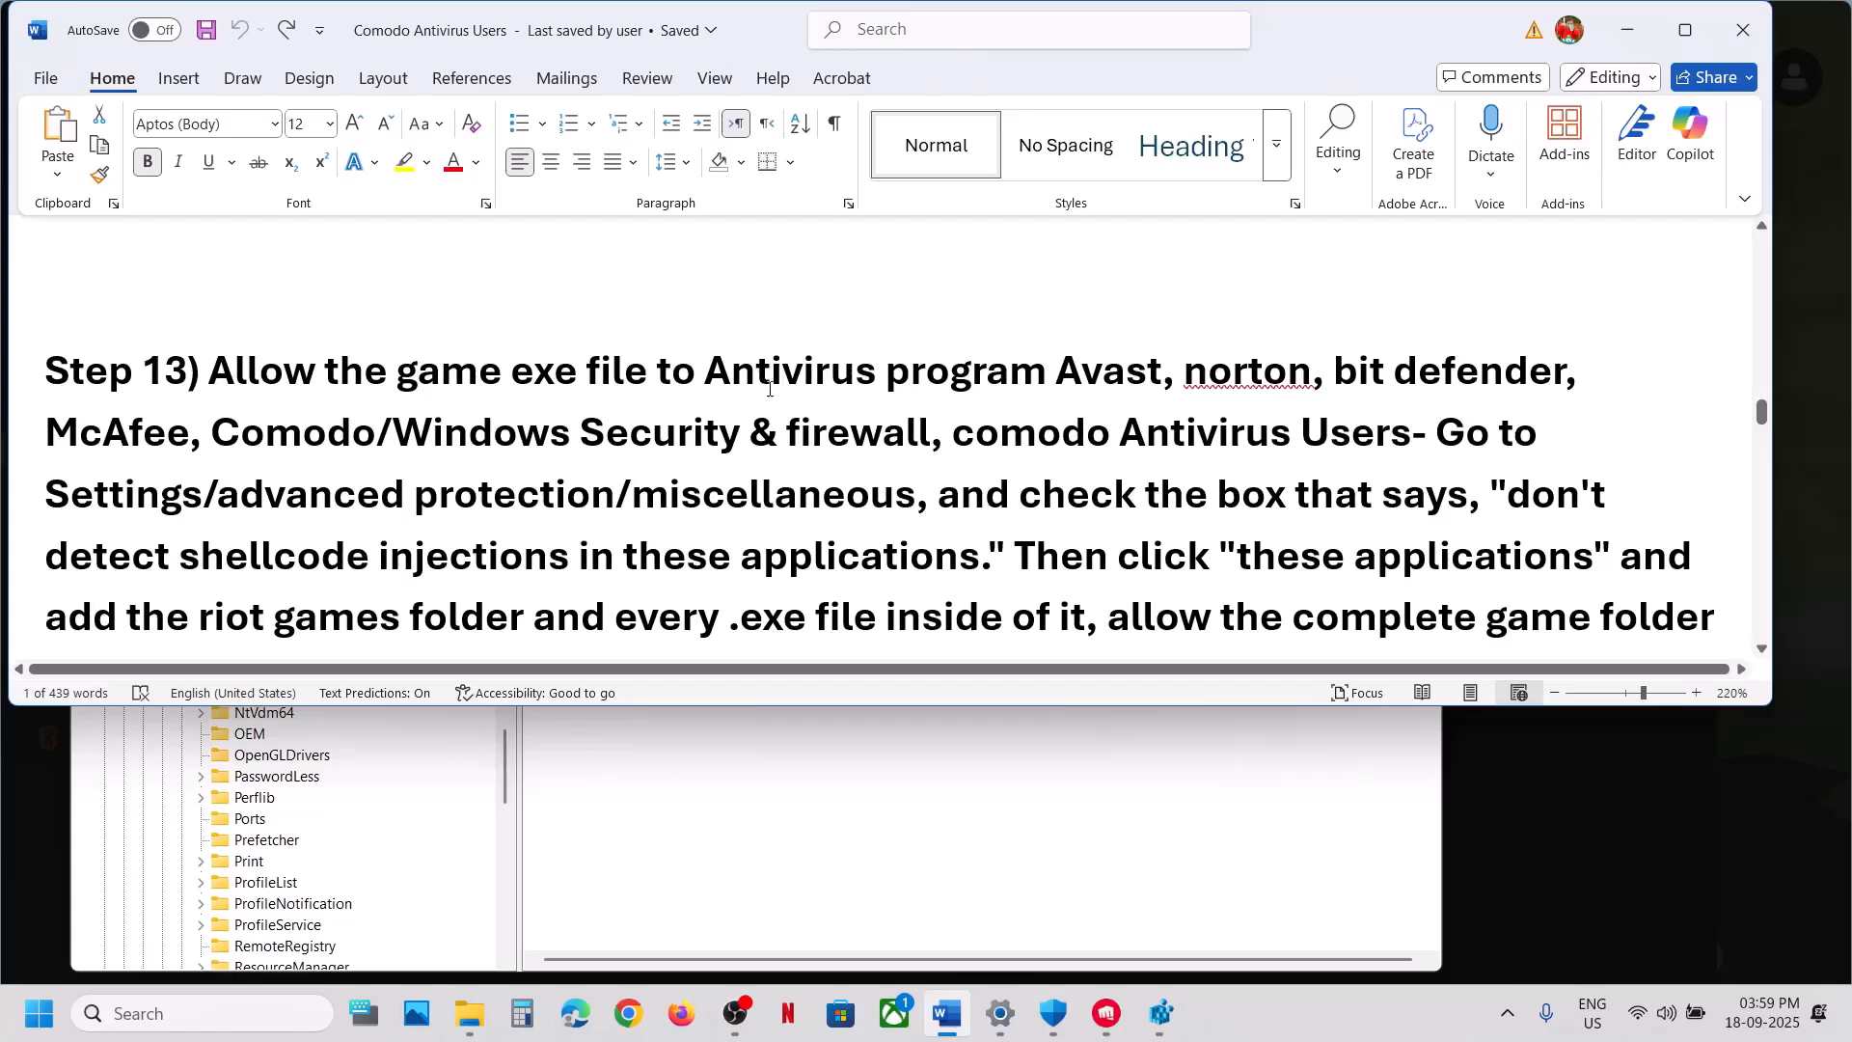
pyautogui.moveTo(769, 371); pyautogui.dragTo(413, 437)
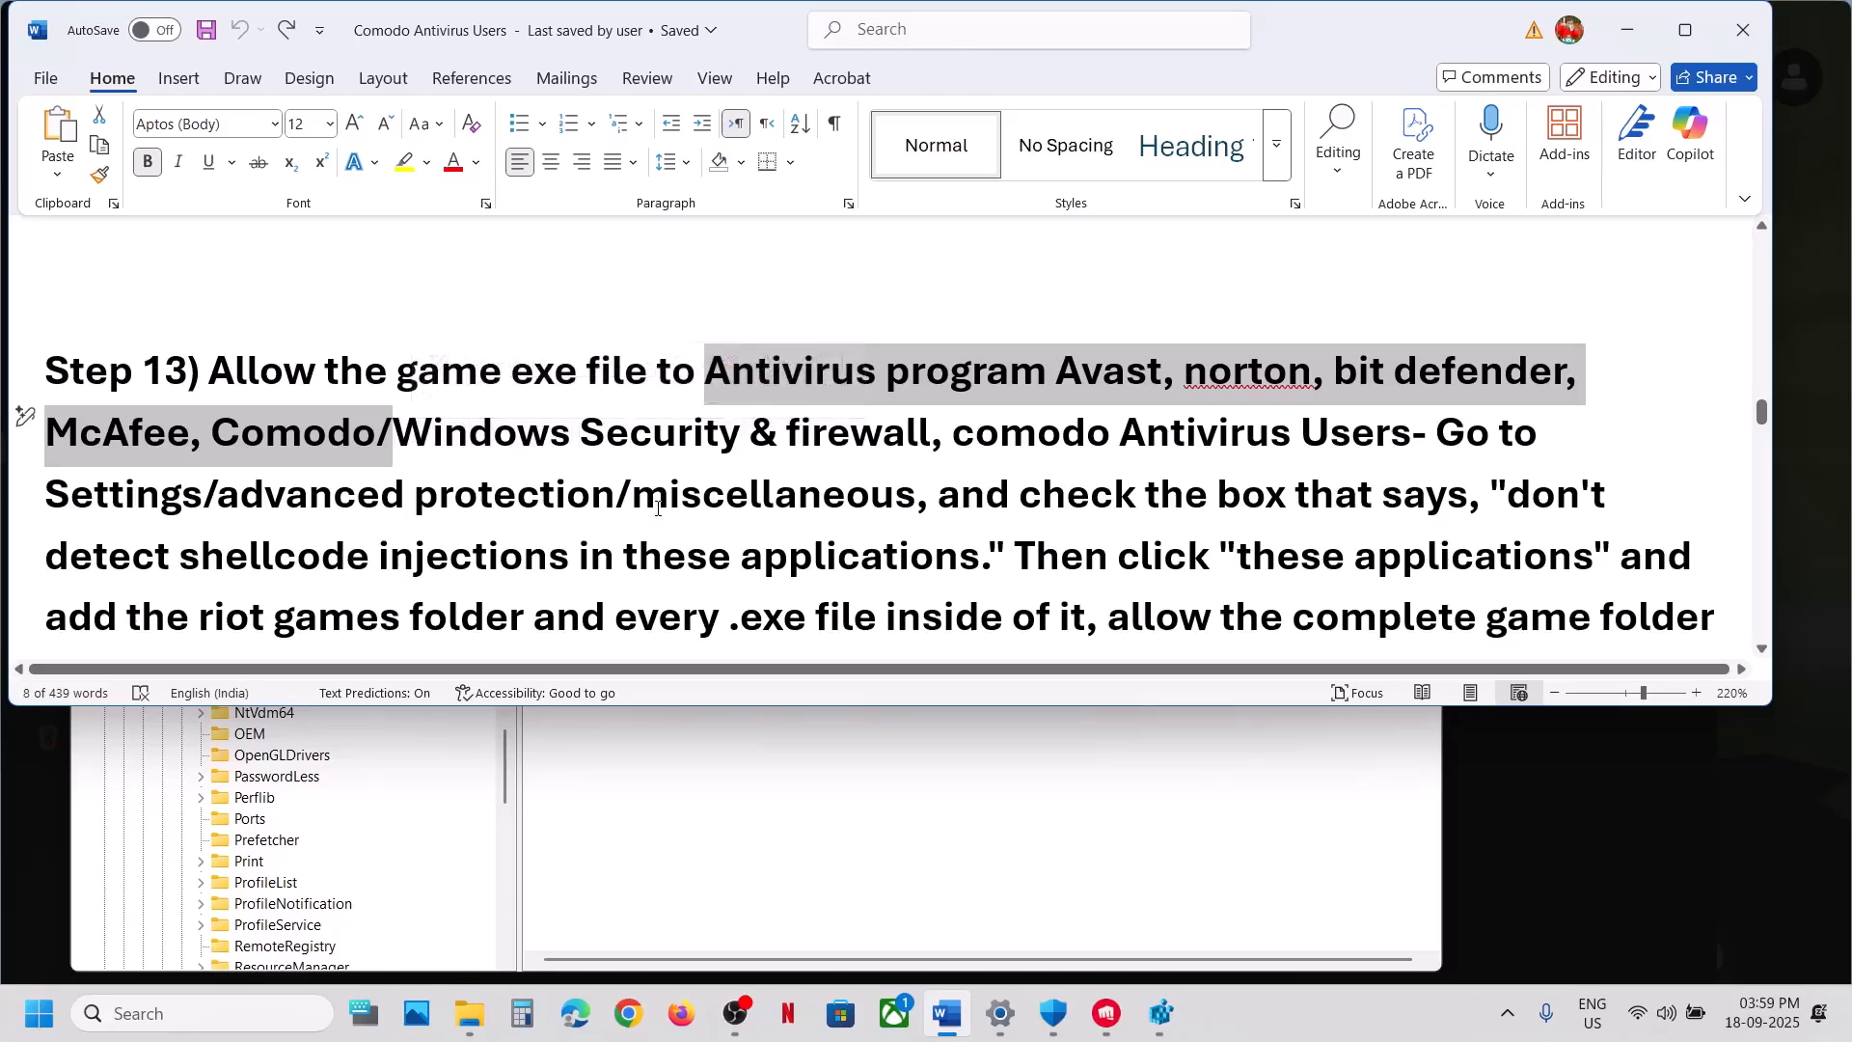
pyautogui.click(1000, 1013)
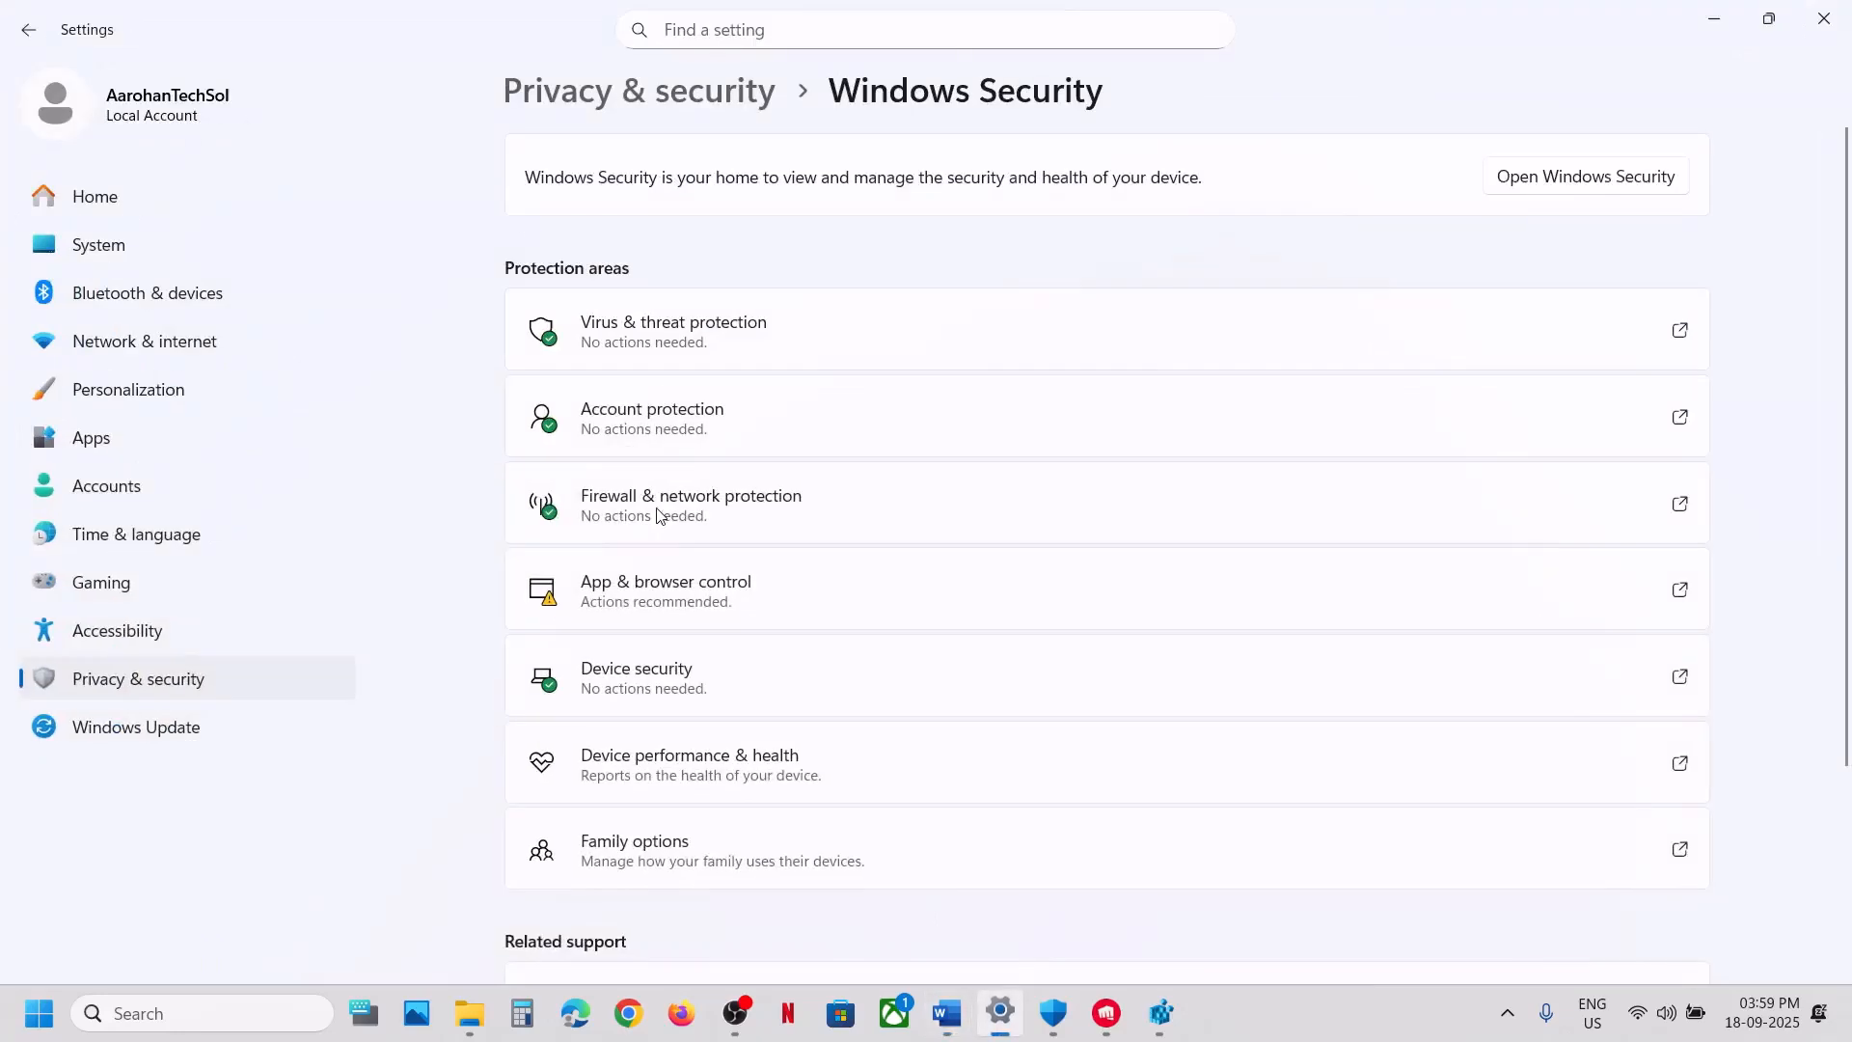
pyautogui.click(133, 680)
pyautogui.click(676, 210)
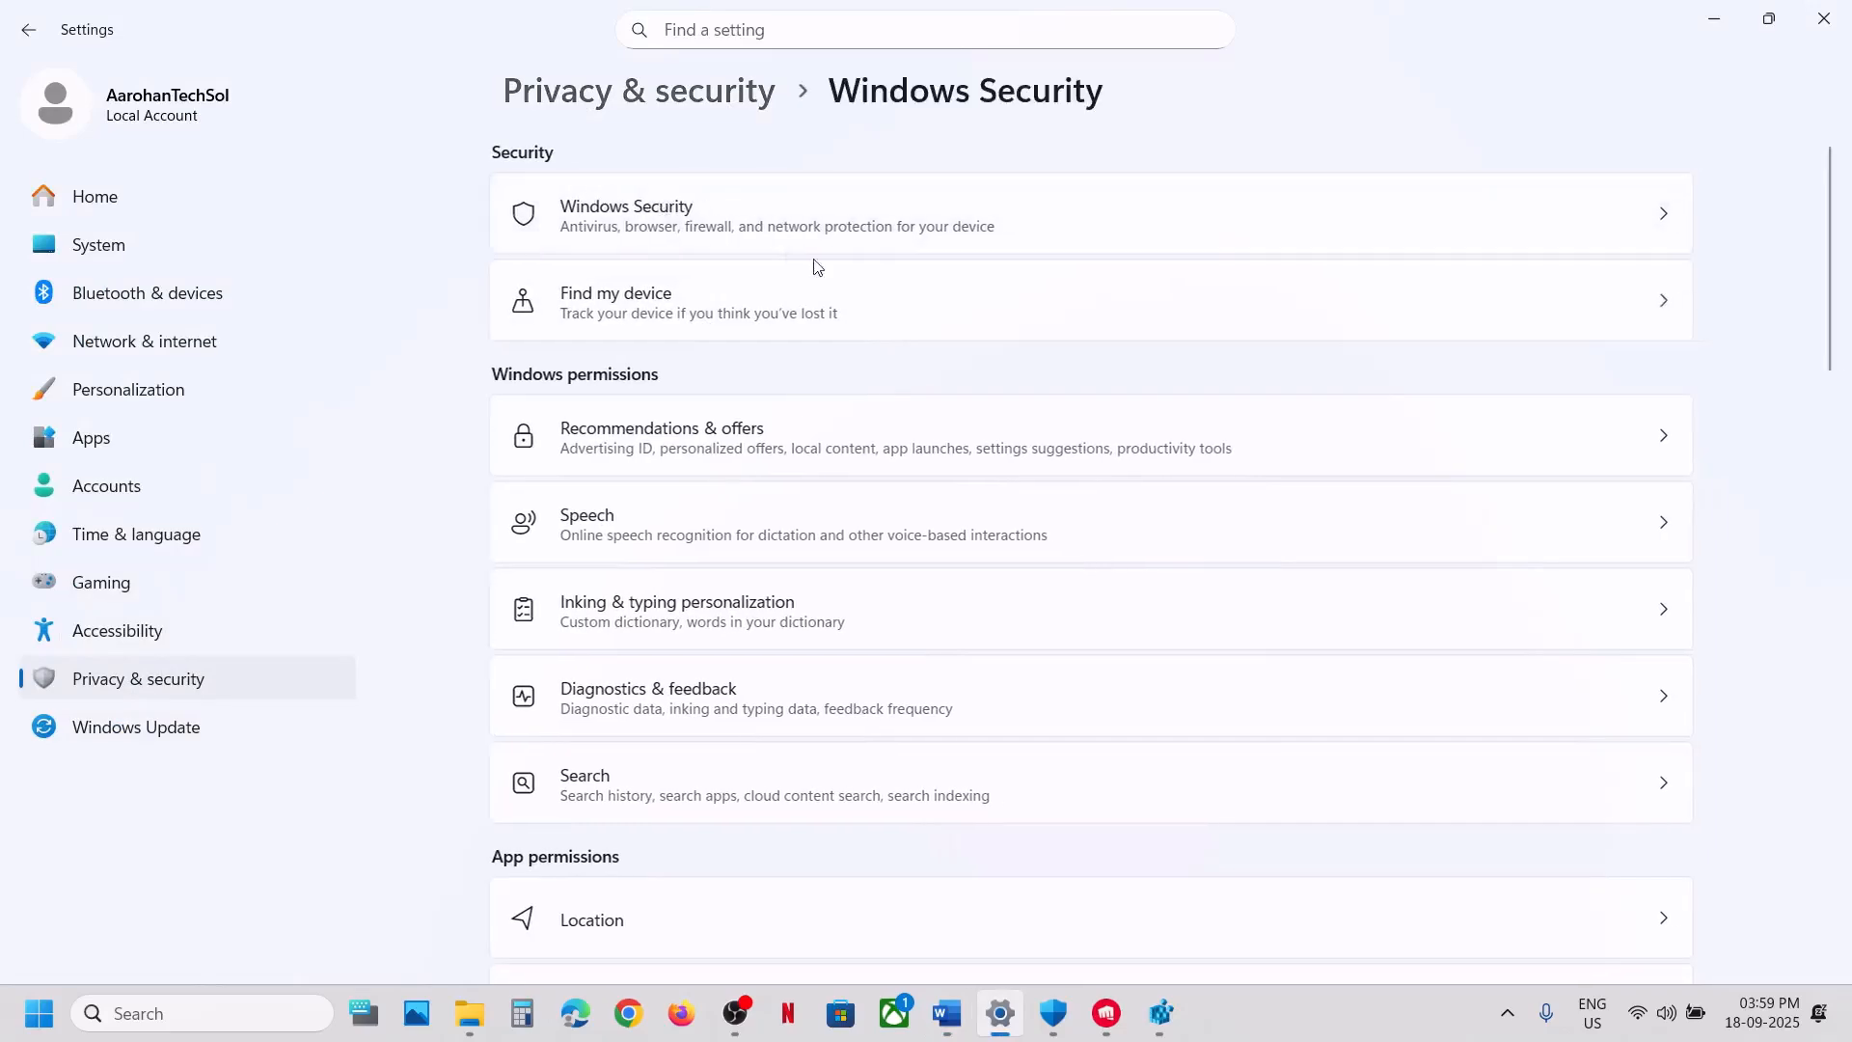
pyautogui.click(654, 336)
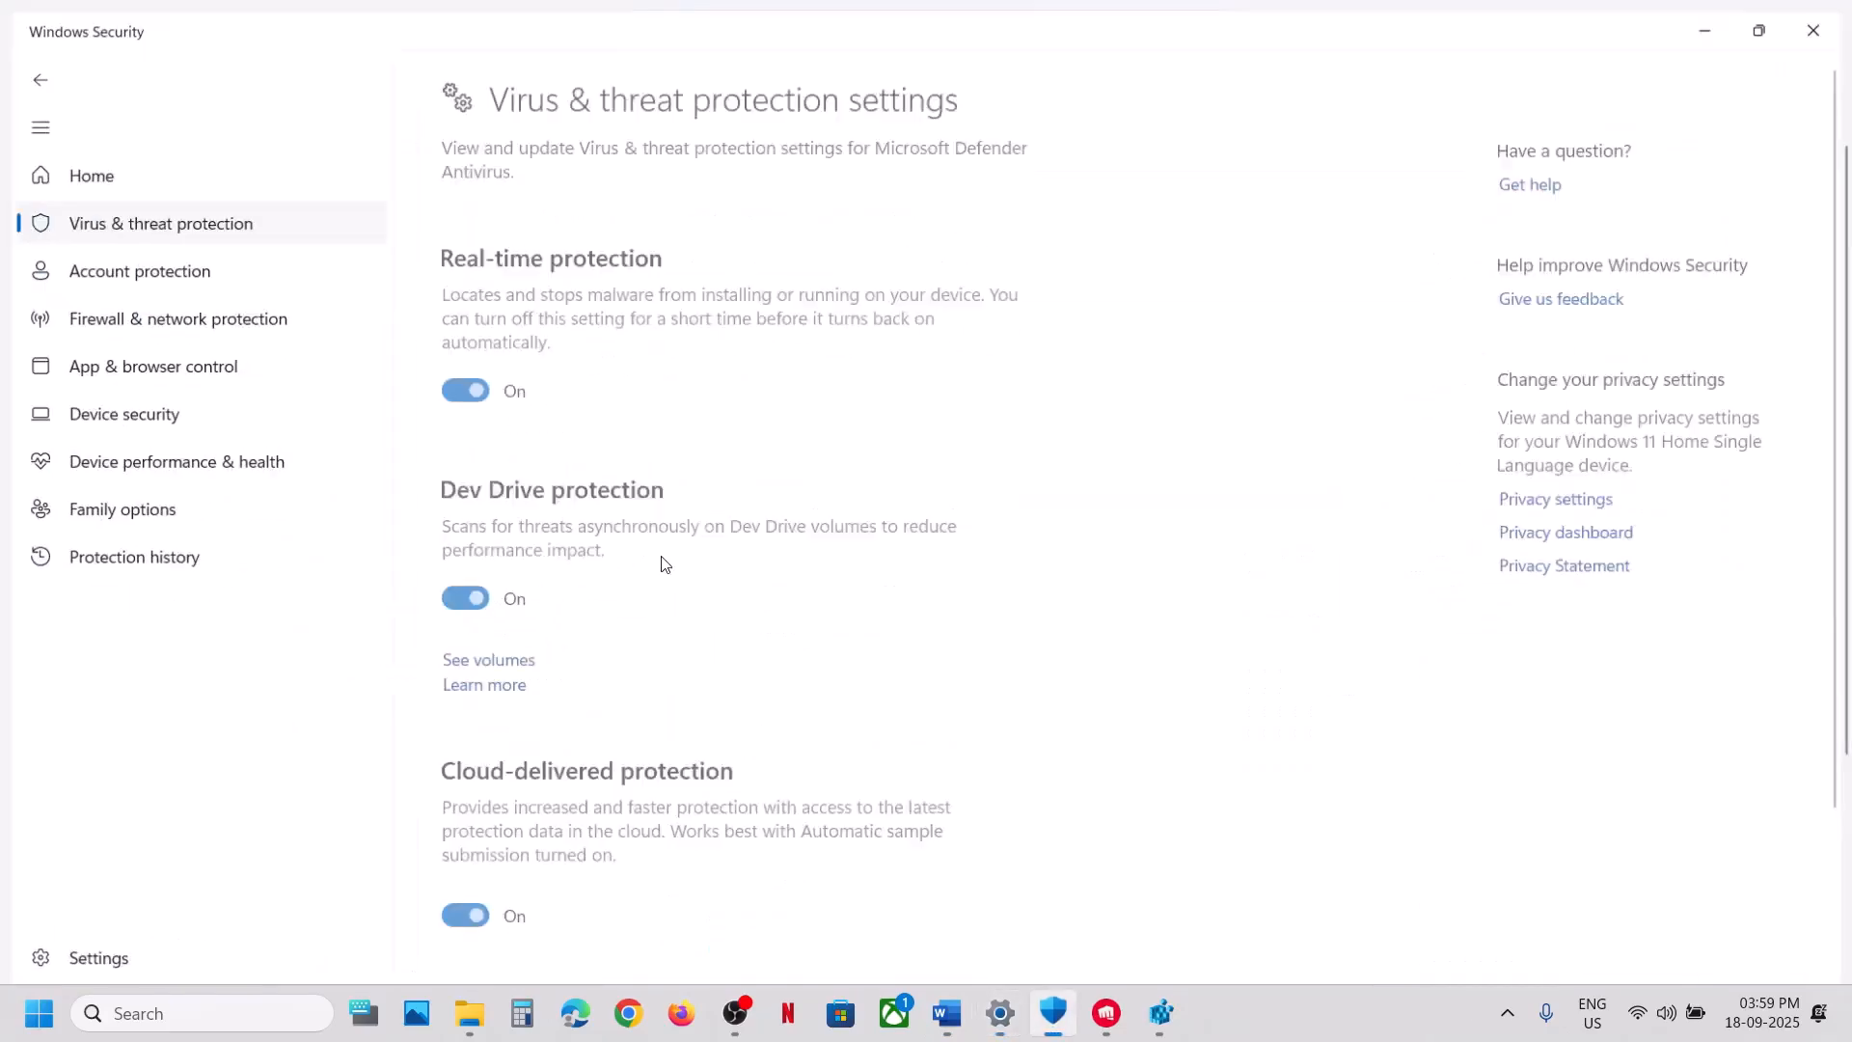
# Open the ransomware protection options and bring up the list of apps allowed through Controlled folder access
pyautogui.scroll(-3, 661, 563)
pyautogui.scroll(1, 601, 856)
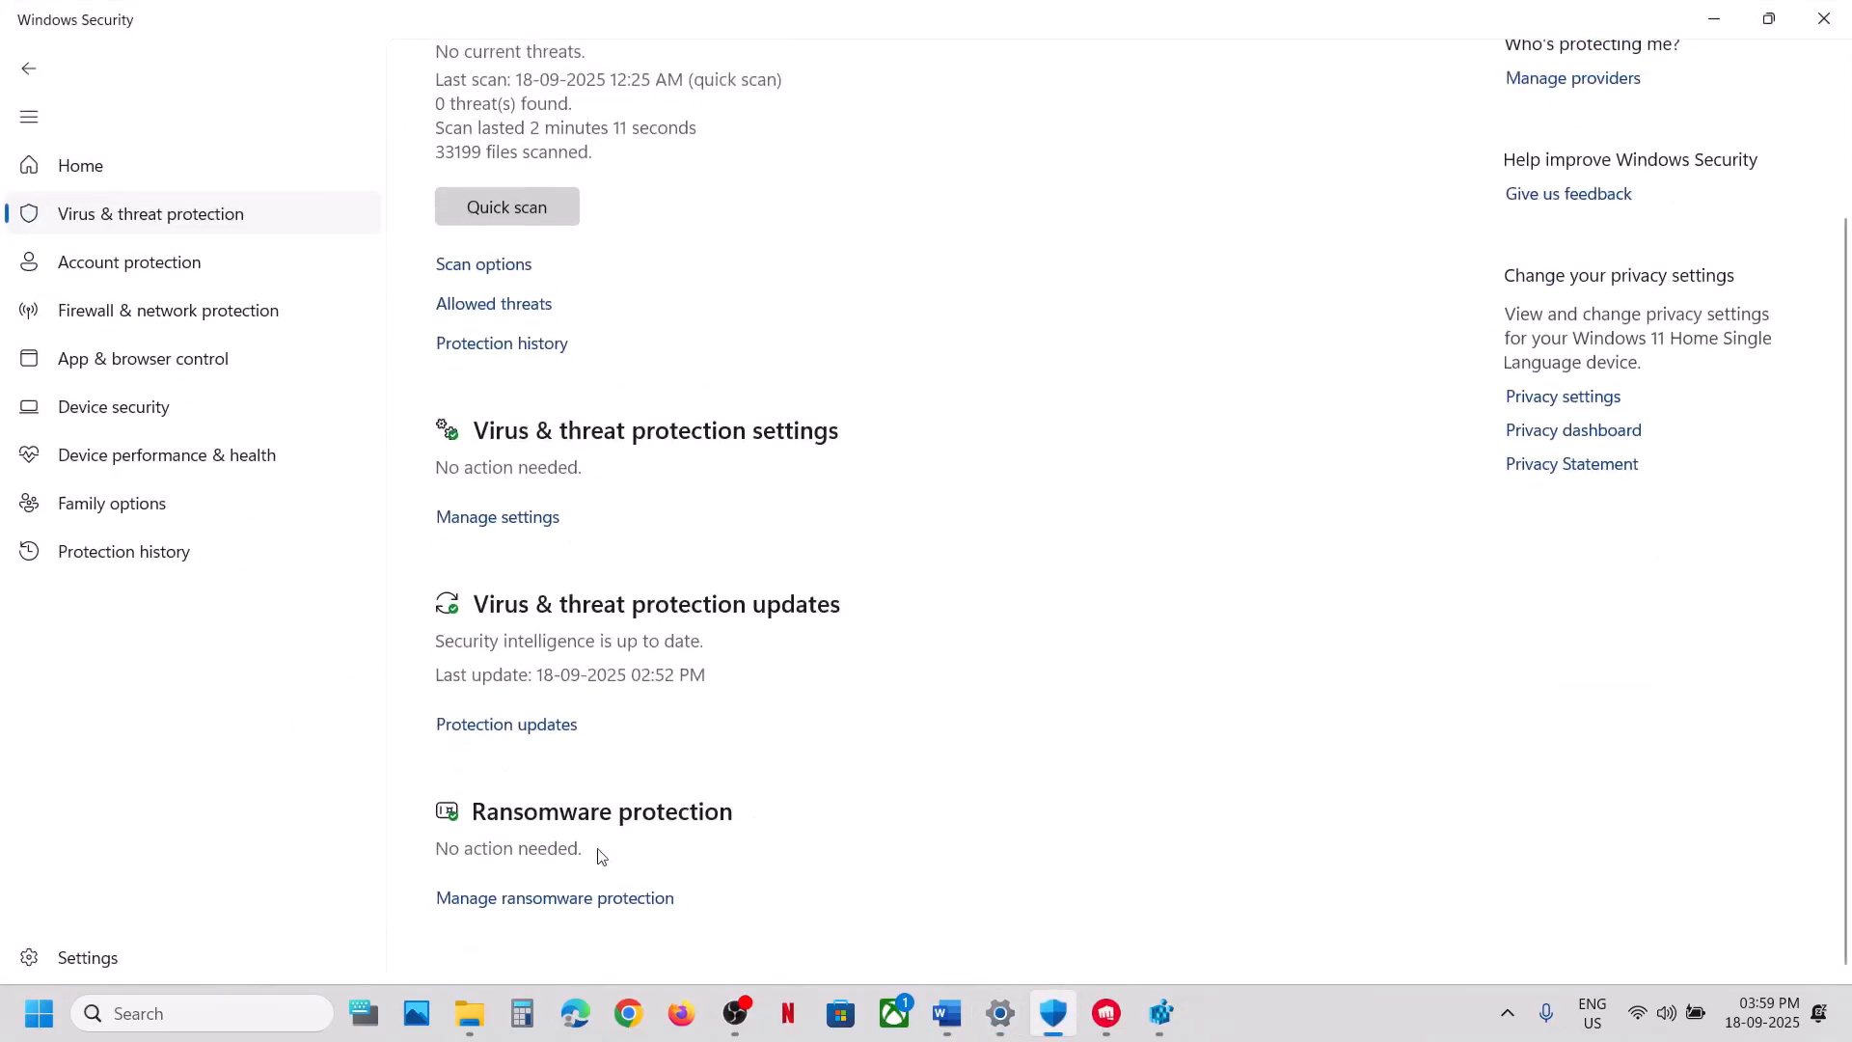
pyautogui.click(575, 897)
pyautogui.click(585, 525)
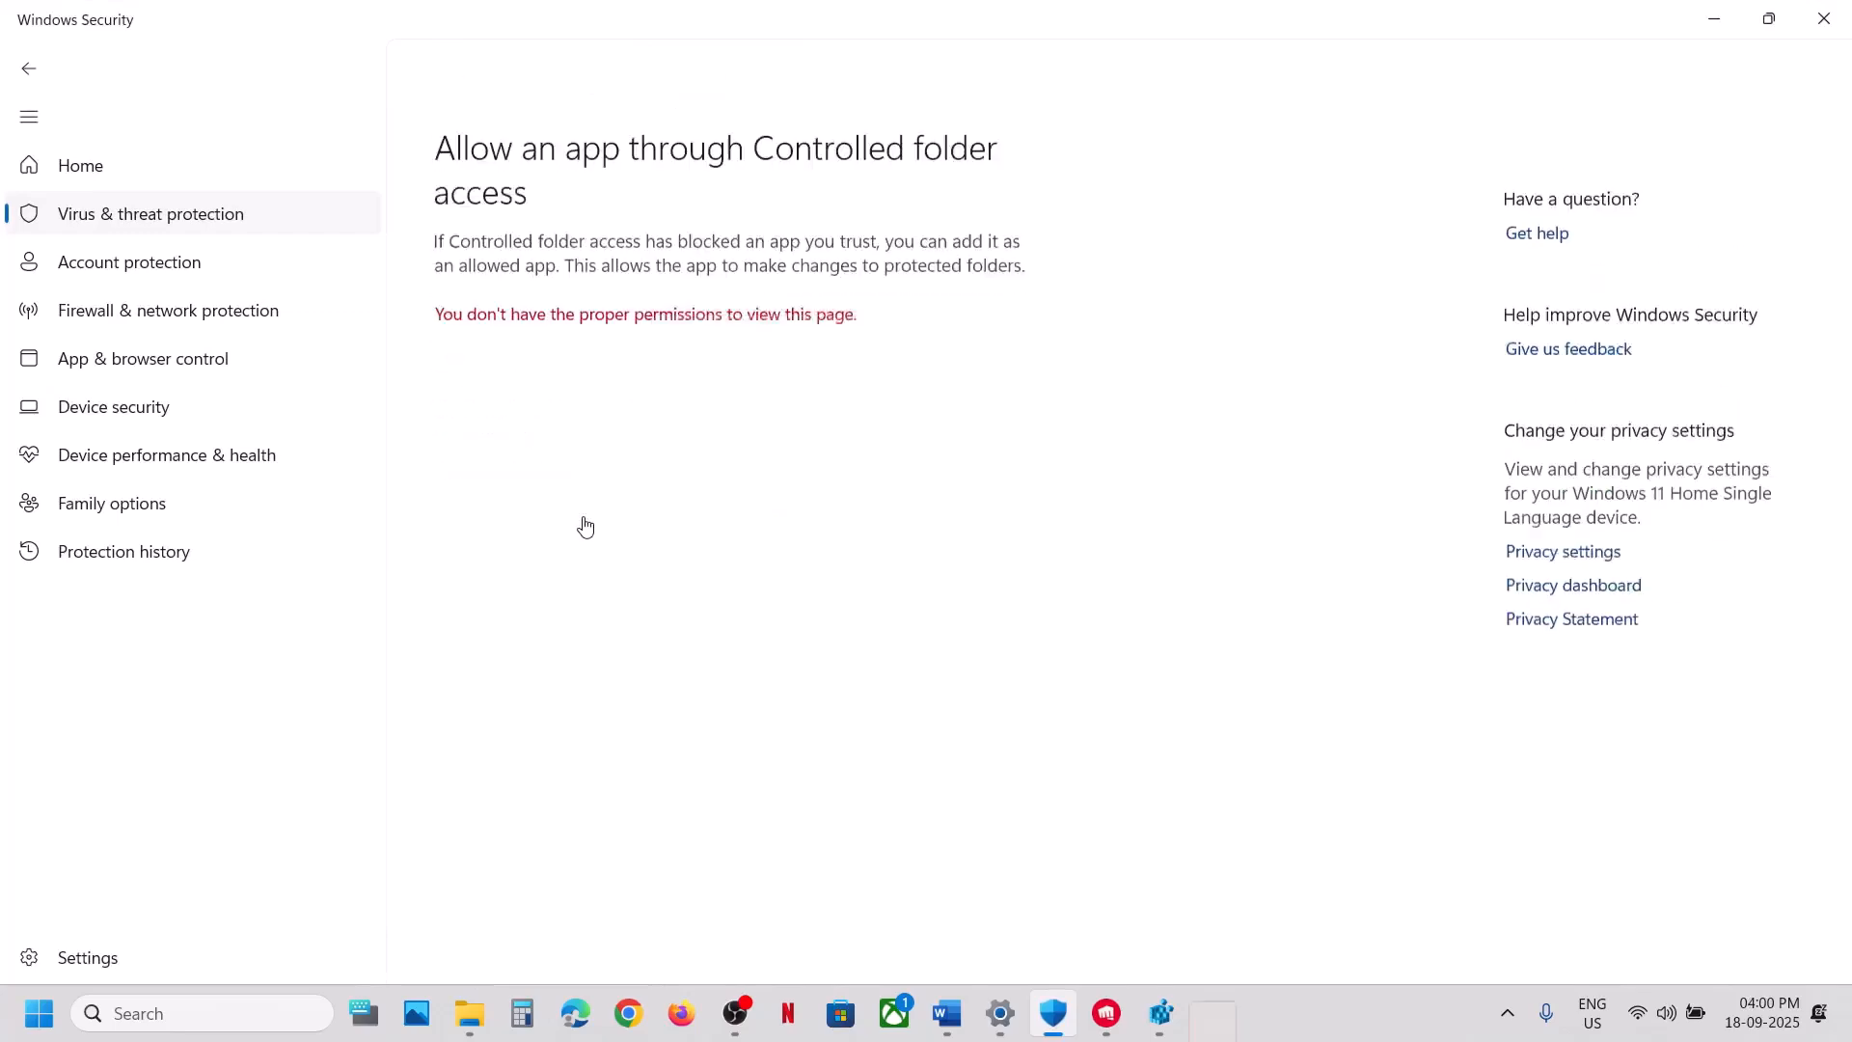
pyautogui.click(815, 696)
pyautogui.scroll(-2, 675, 434)
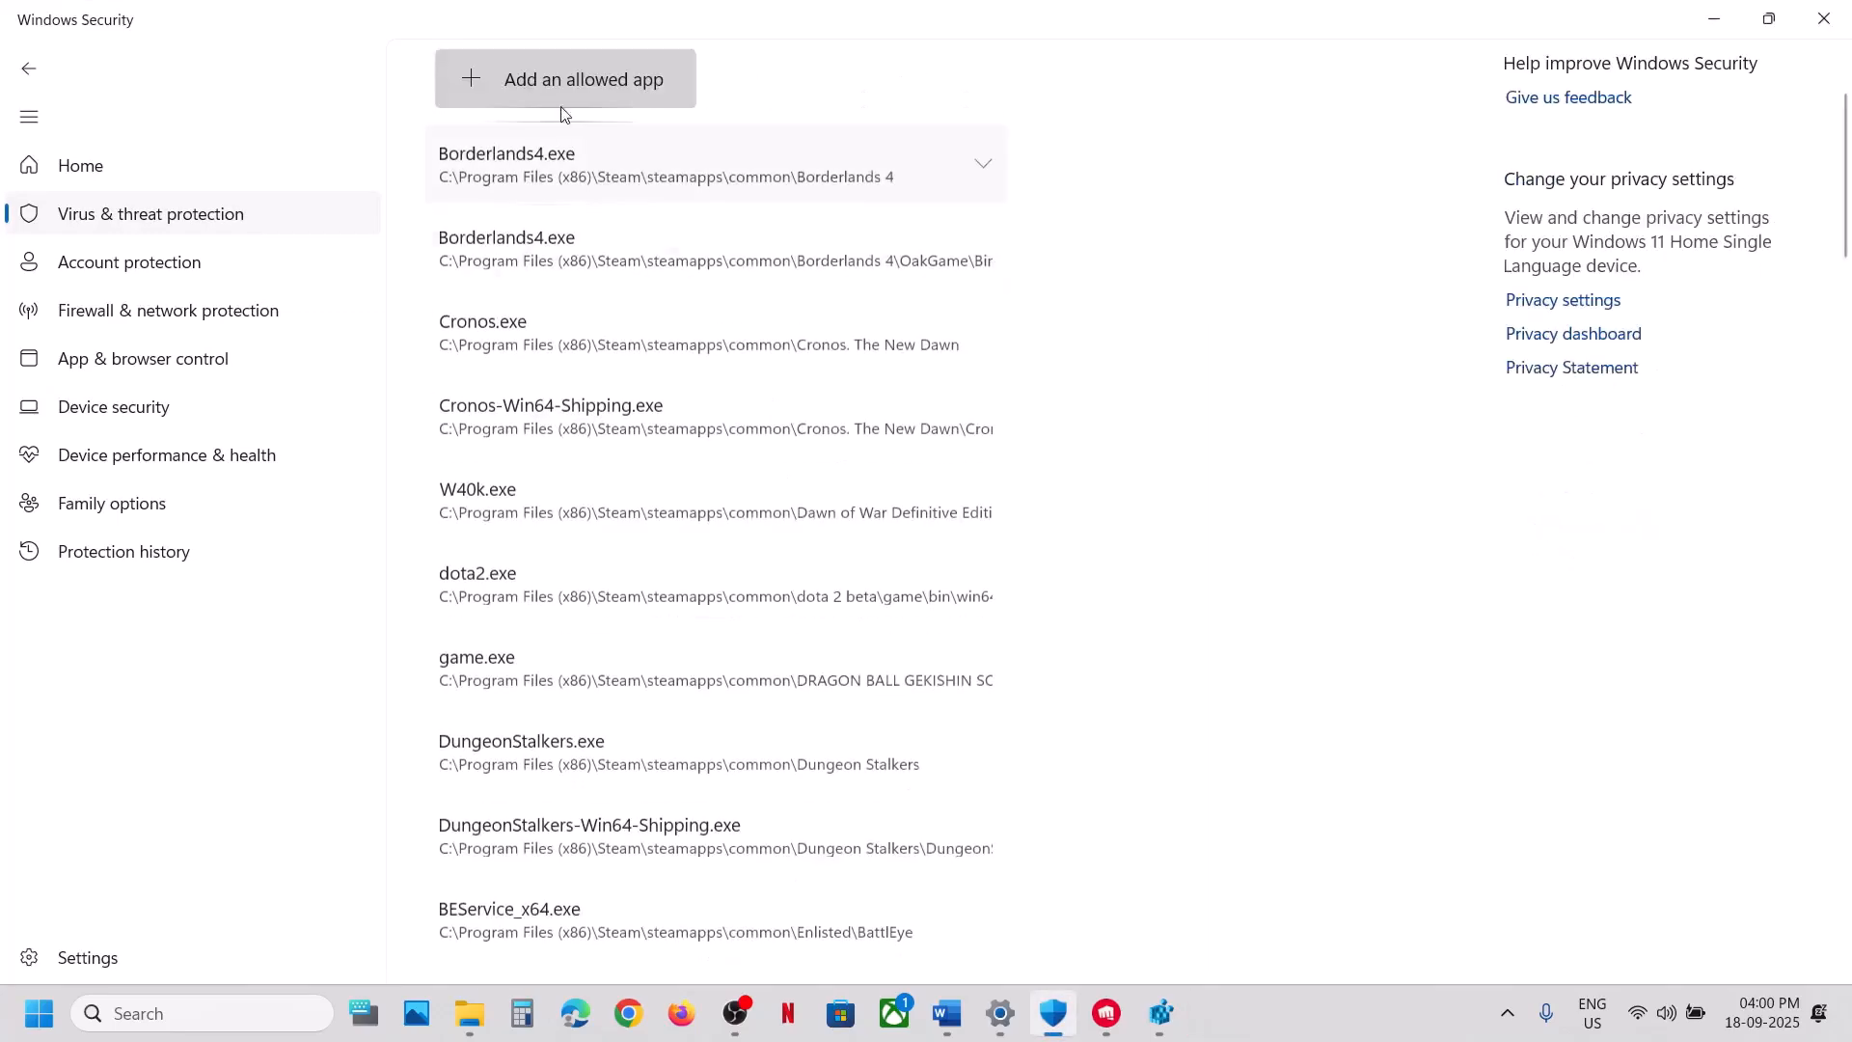
# Add the Lion application from C:\Riot Games\2XKO\Live to the apps allowed through Controlled folder access
pyautogui.click(559, 72)
pyautogui.click(595, 178)
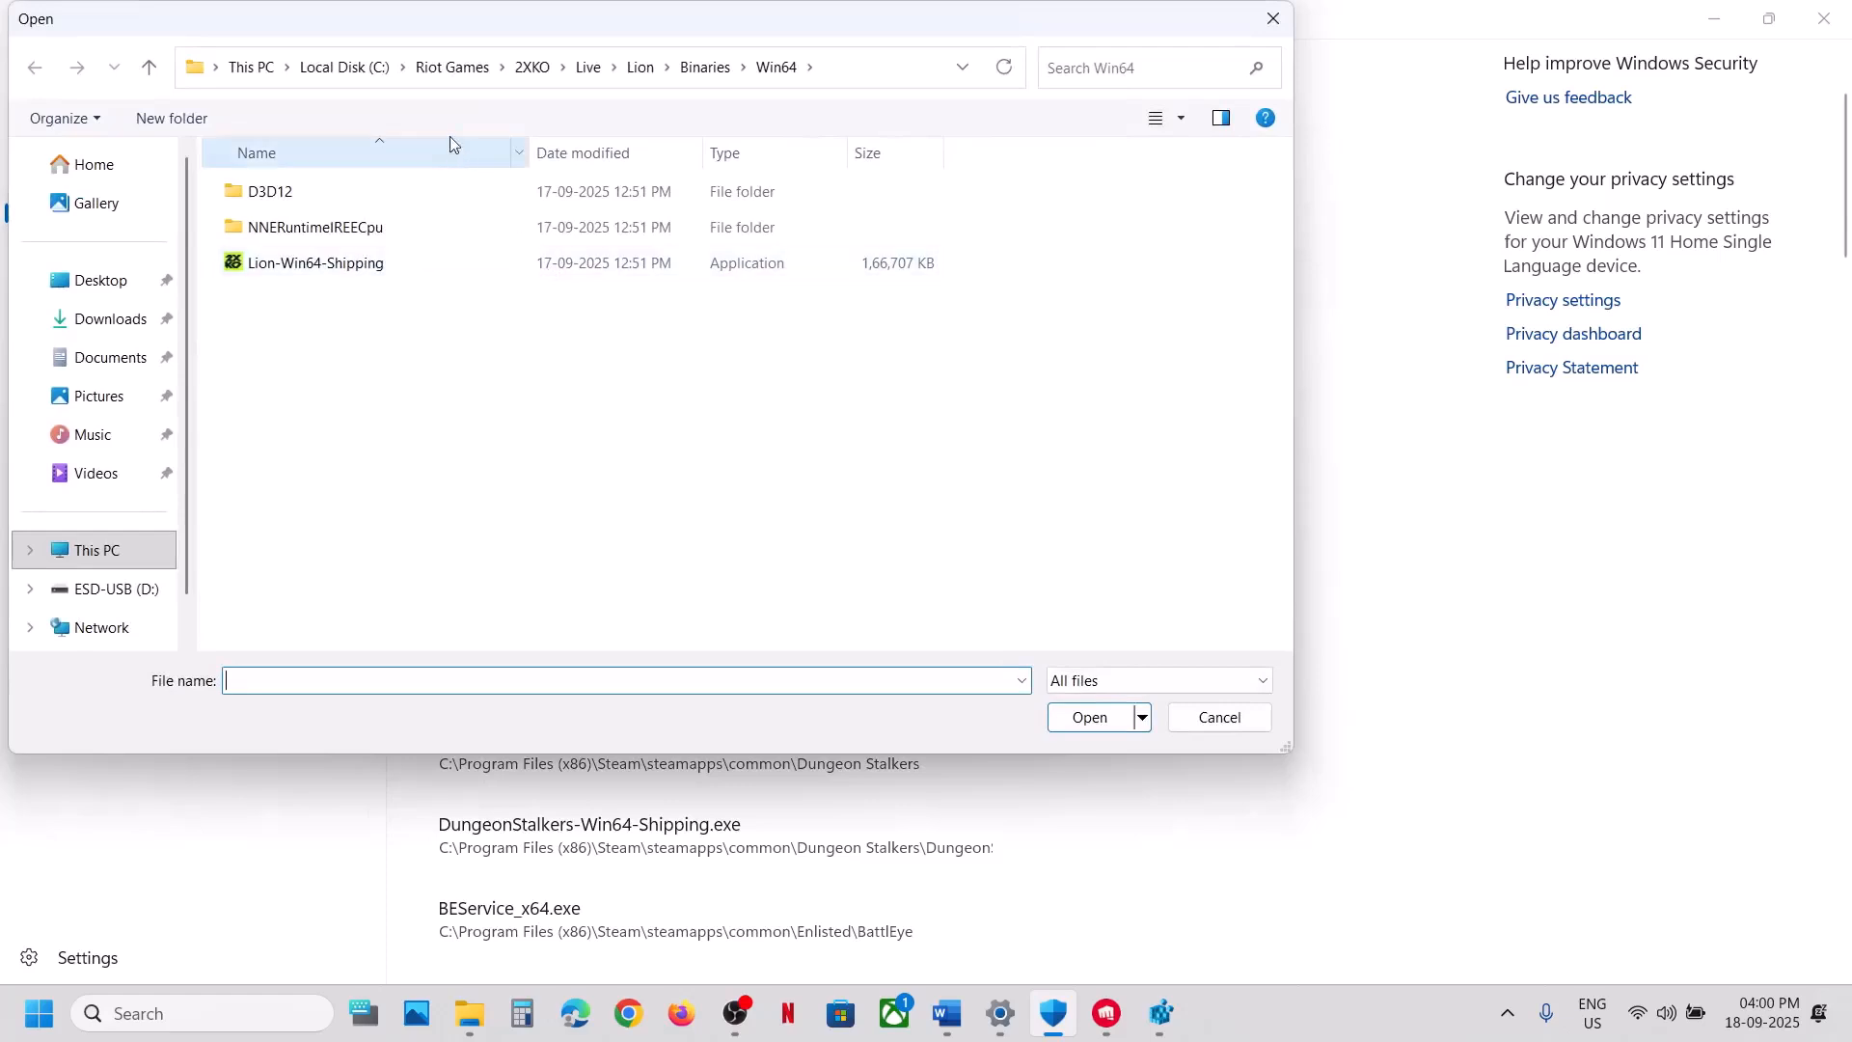
pyautogui.click(102, 549)
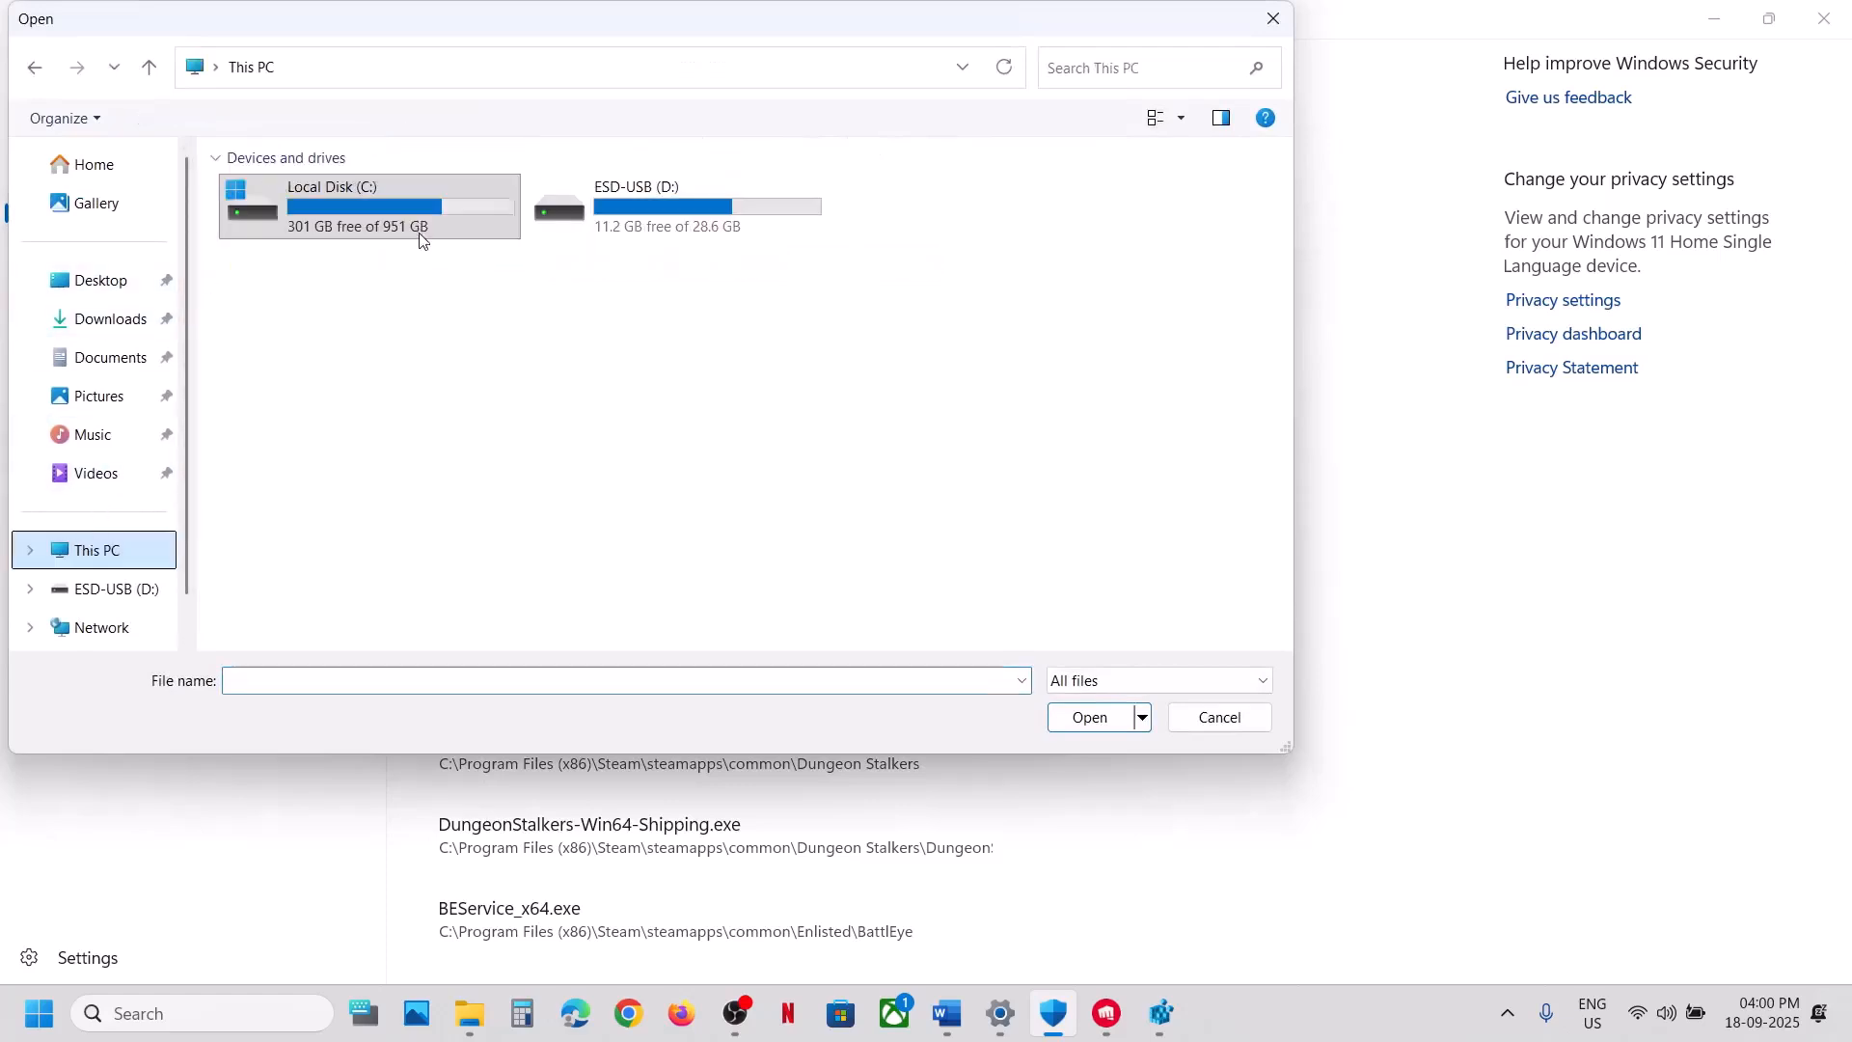
pyautogui.doubleClick(392, 191)
pyautogui.scroll(-2, 337, 554)
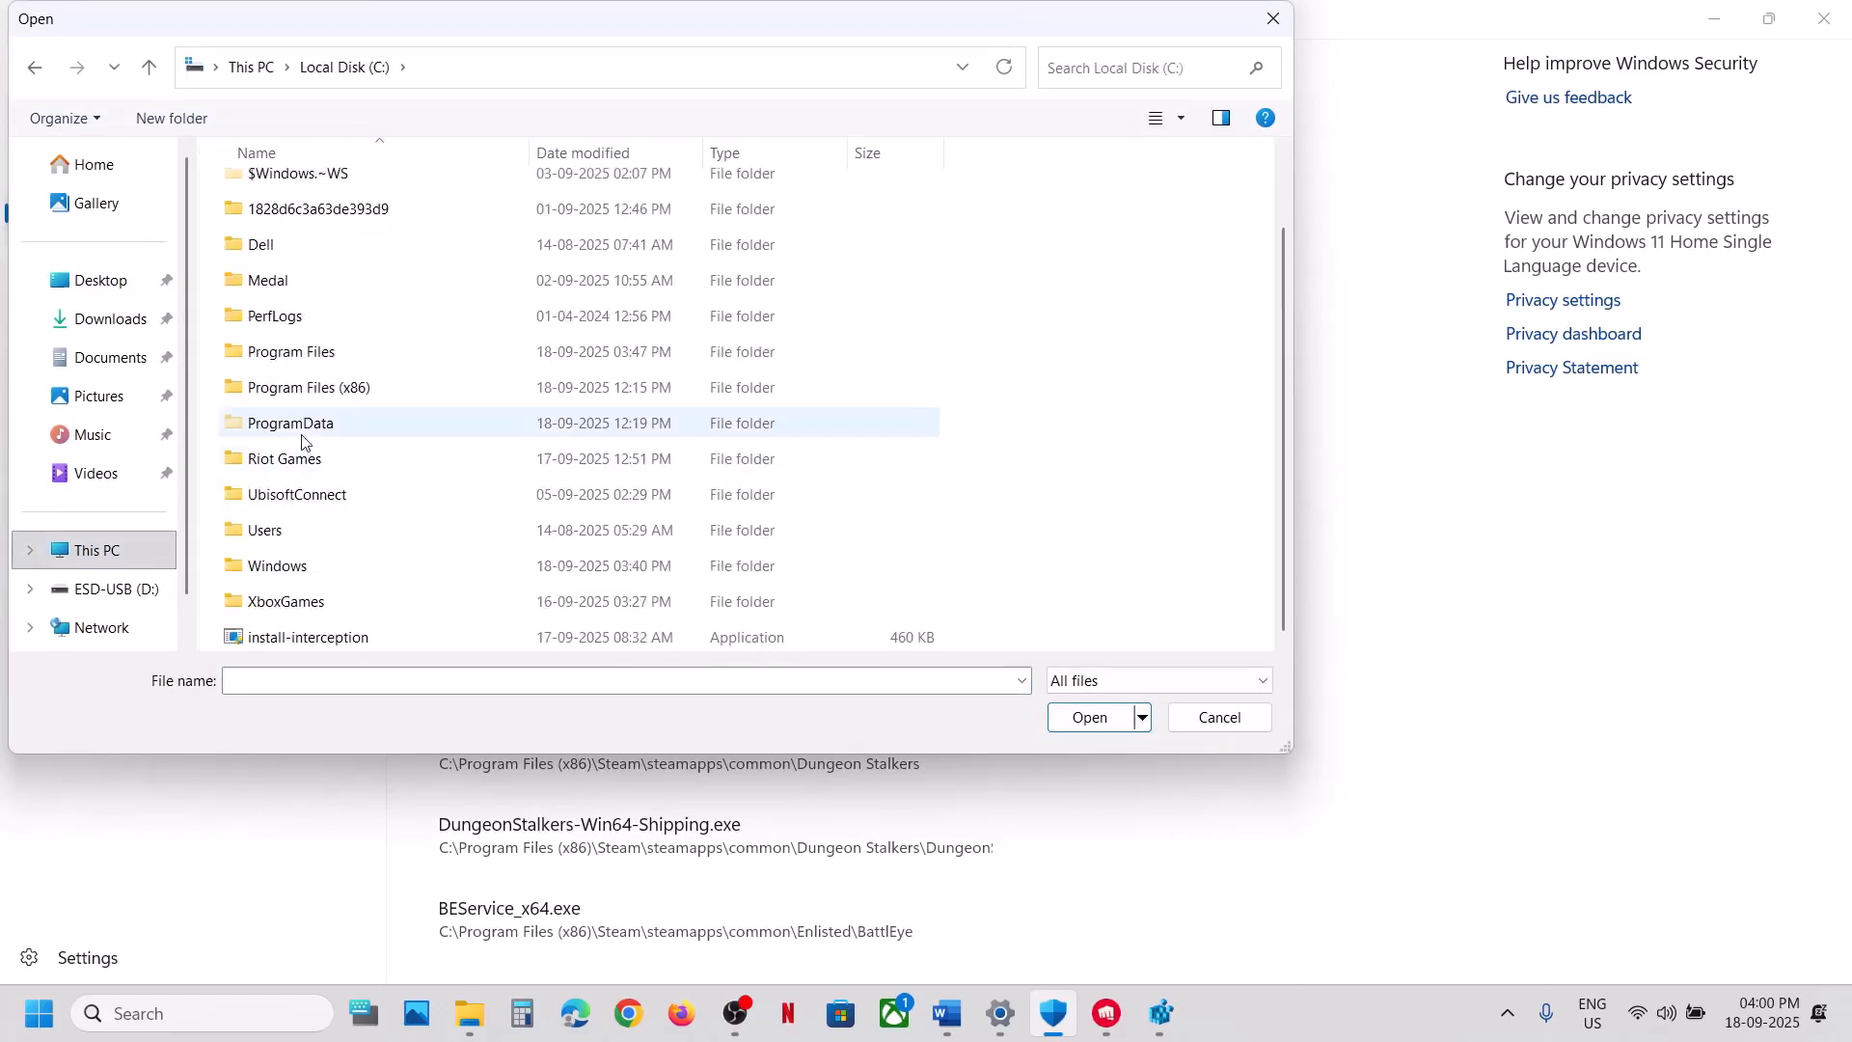
pyautogui.doubleClick(301, 470)
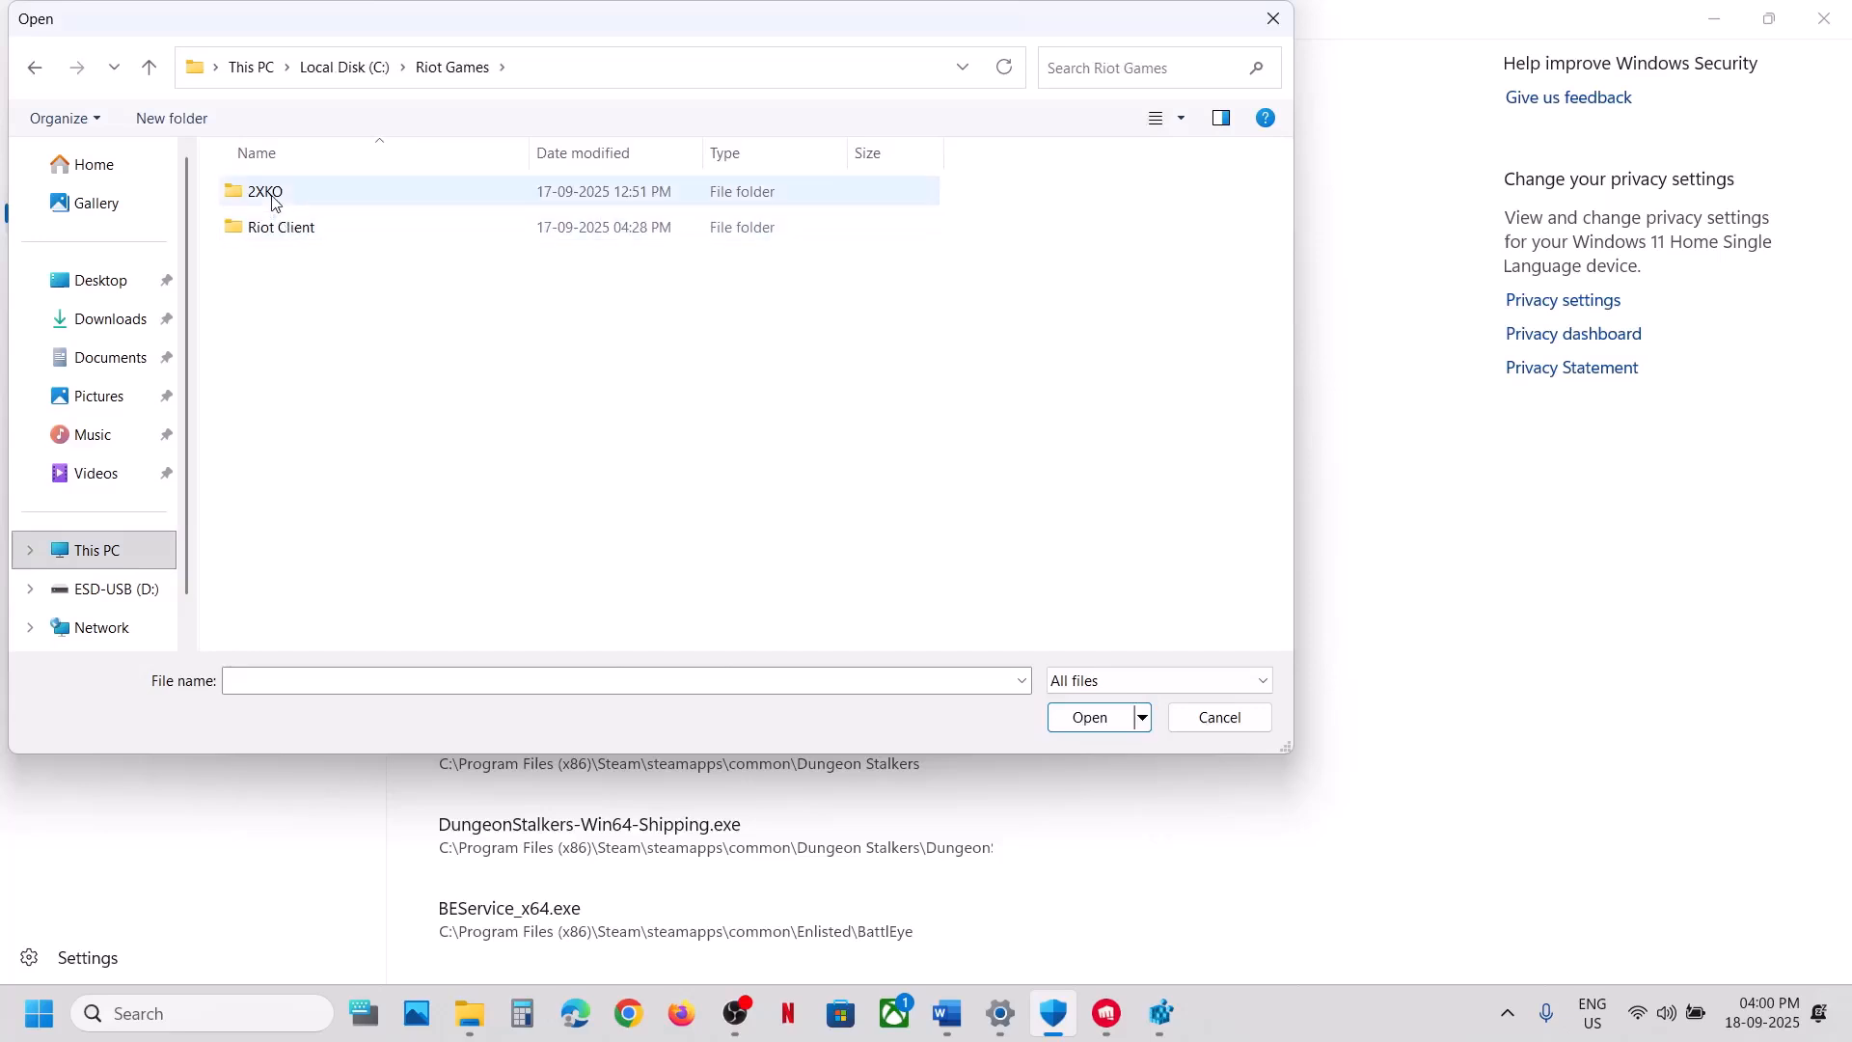
pyautogui.doubleClick(273, 200)
pyautogui.doubleClick(279, 196)
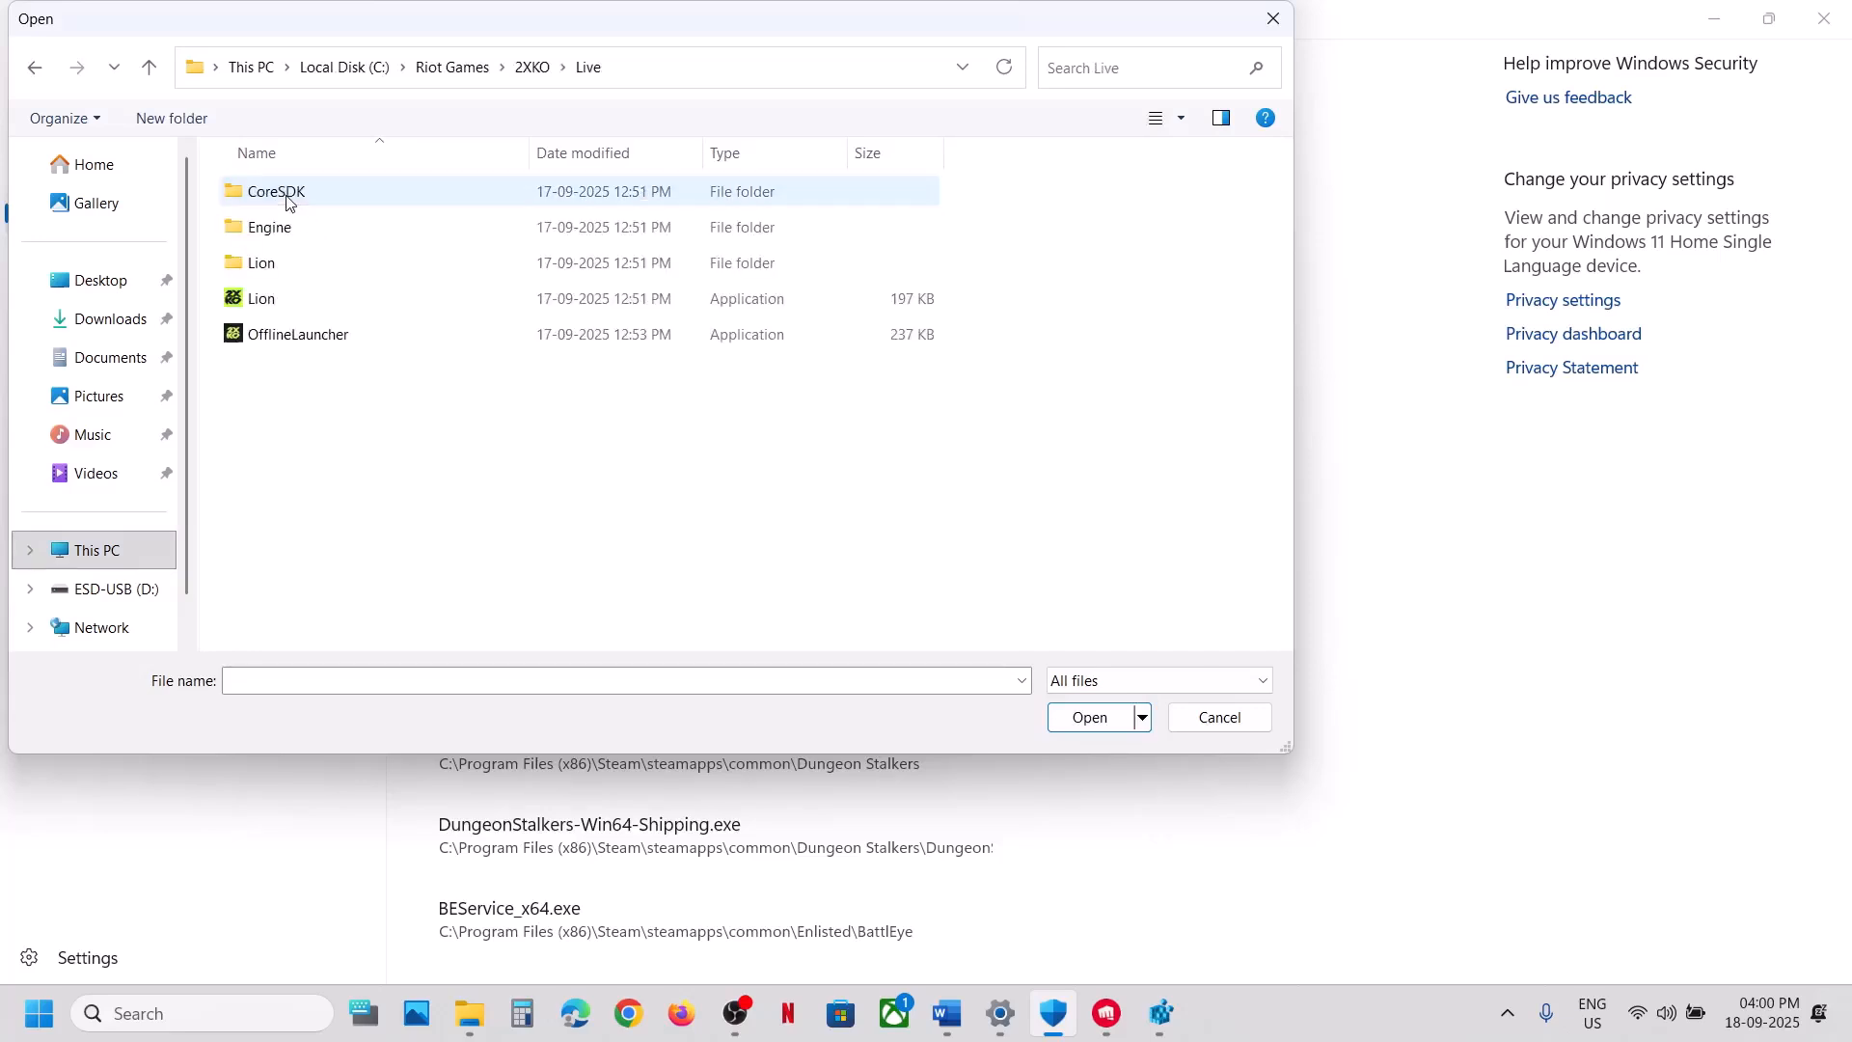
pyautogui.click(284, 302)
pyautogui.click(1082, 721)
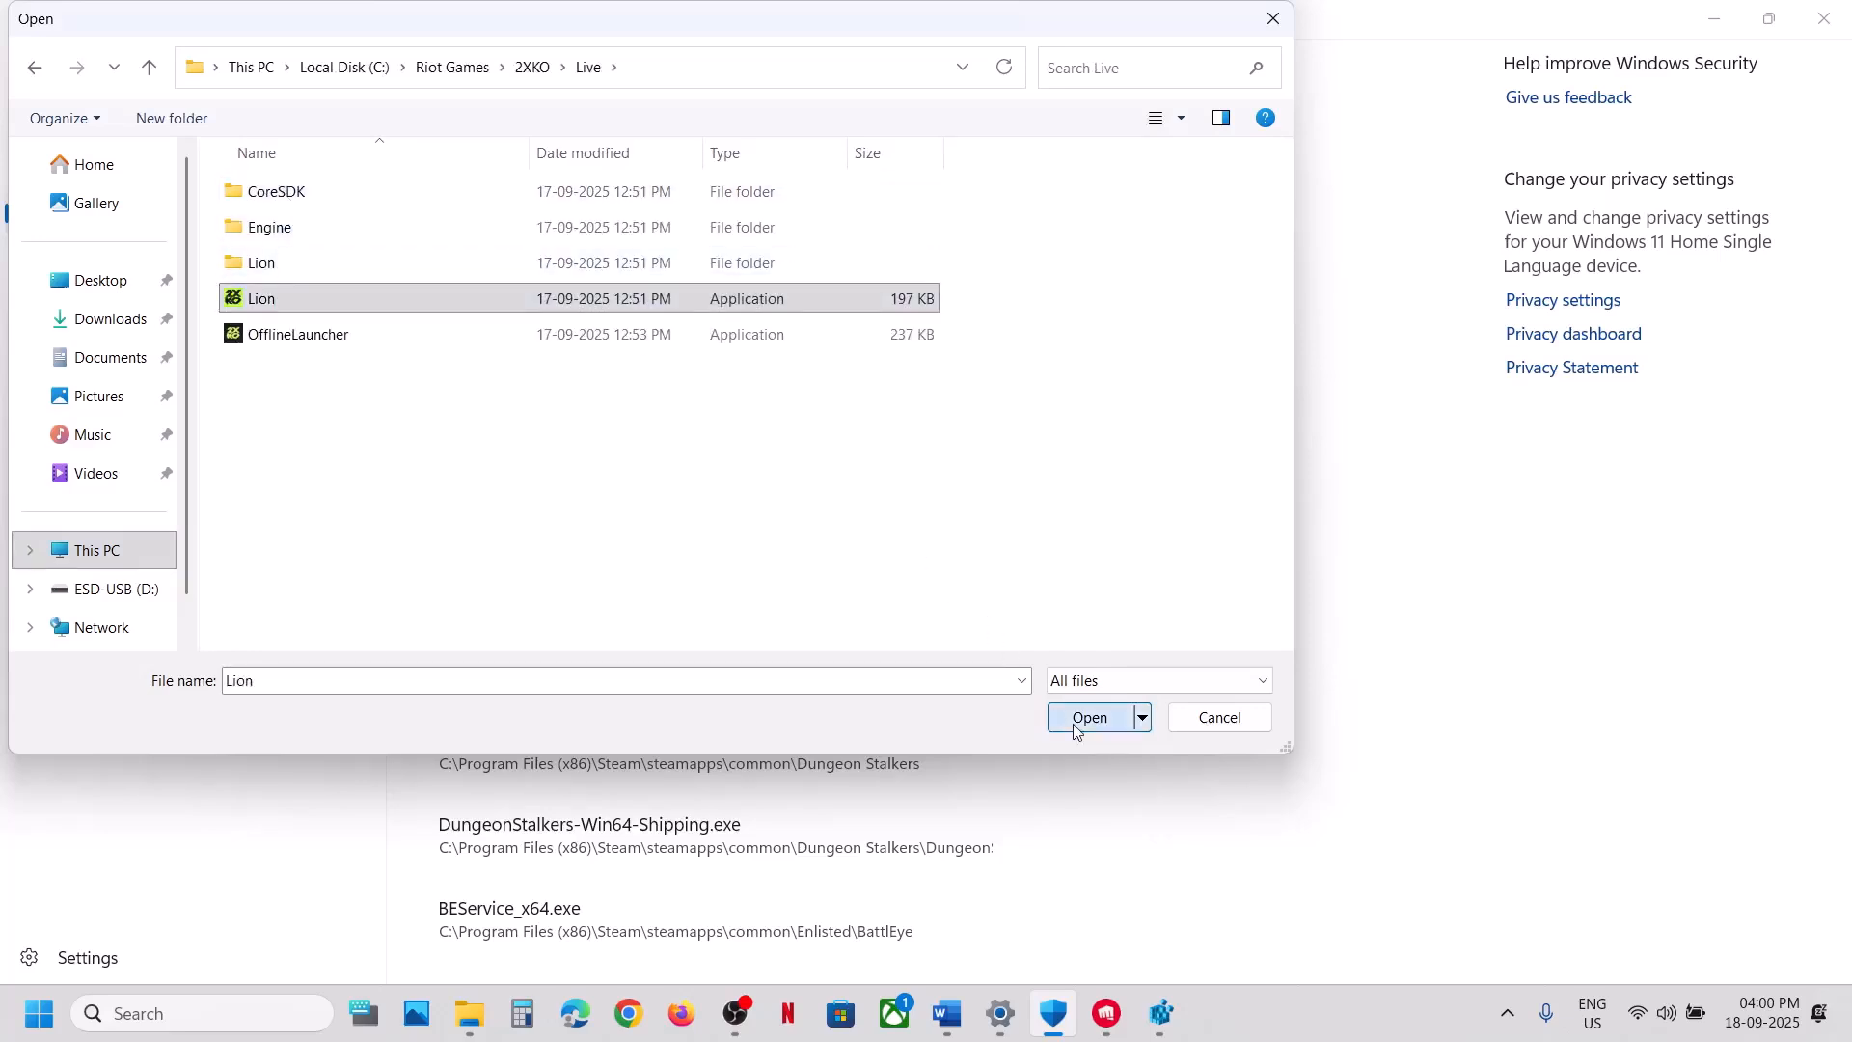
# Add the OfflineLauncher application from the 2XKO Live folder as another allowed app
pyautogui.click(518, 85)
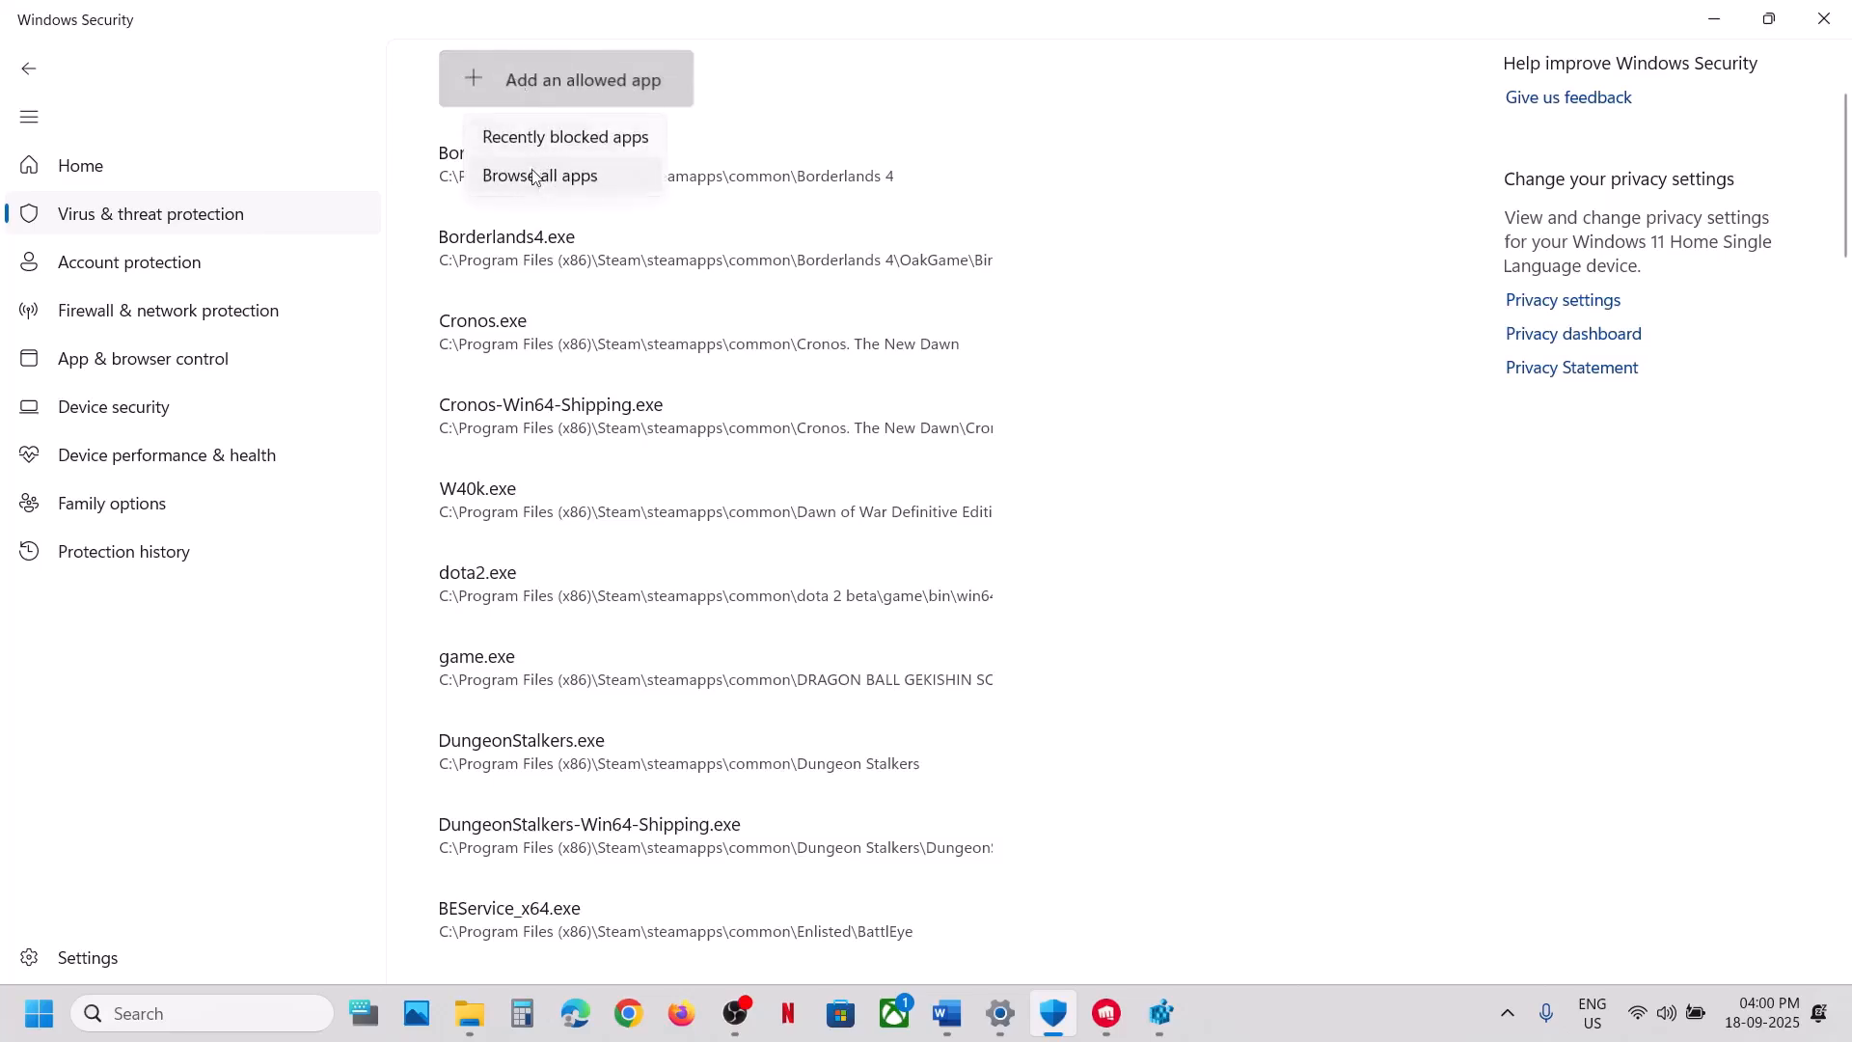
pyautogui.click(529, 176)
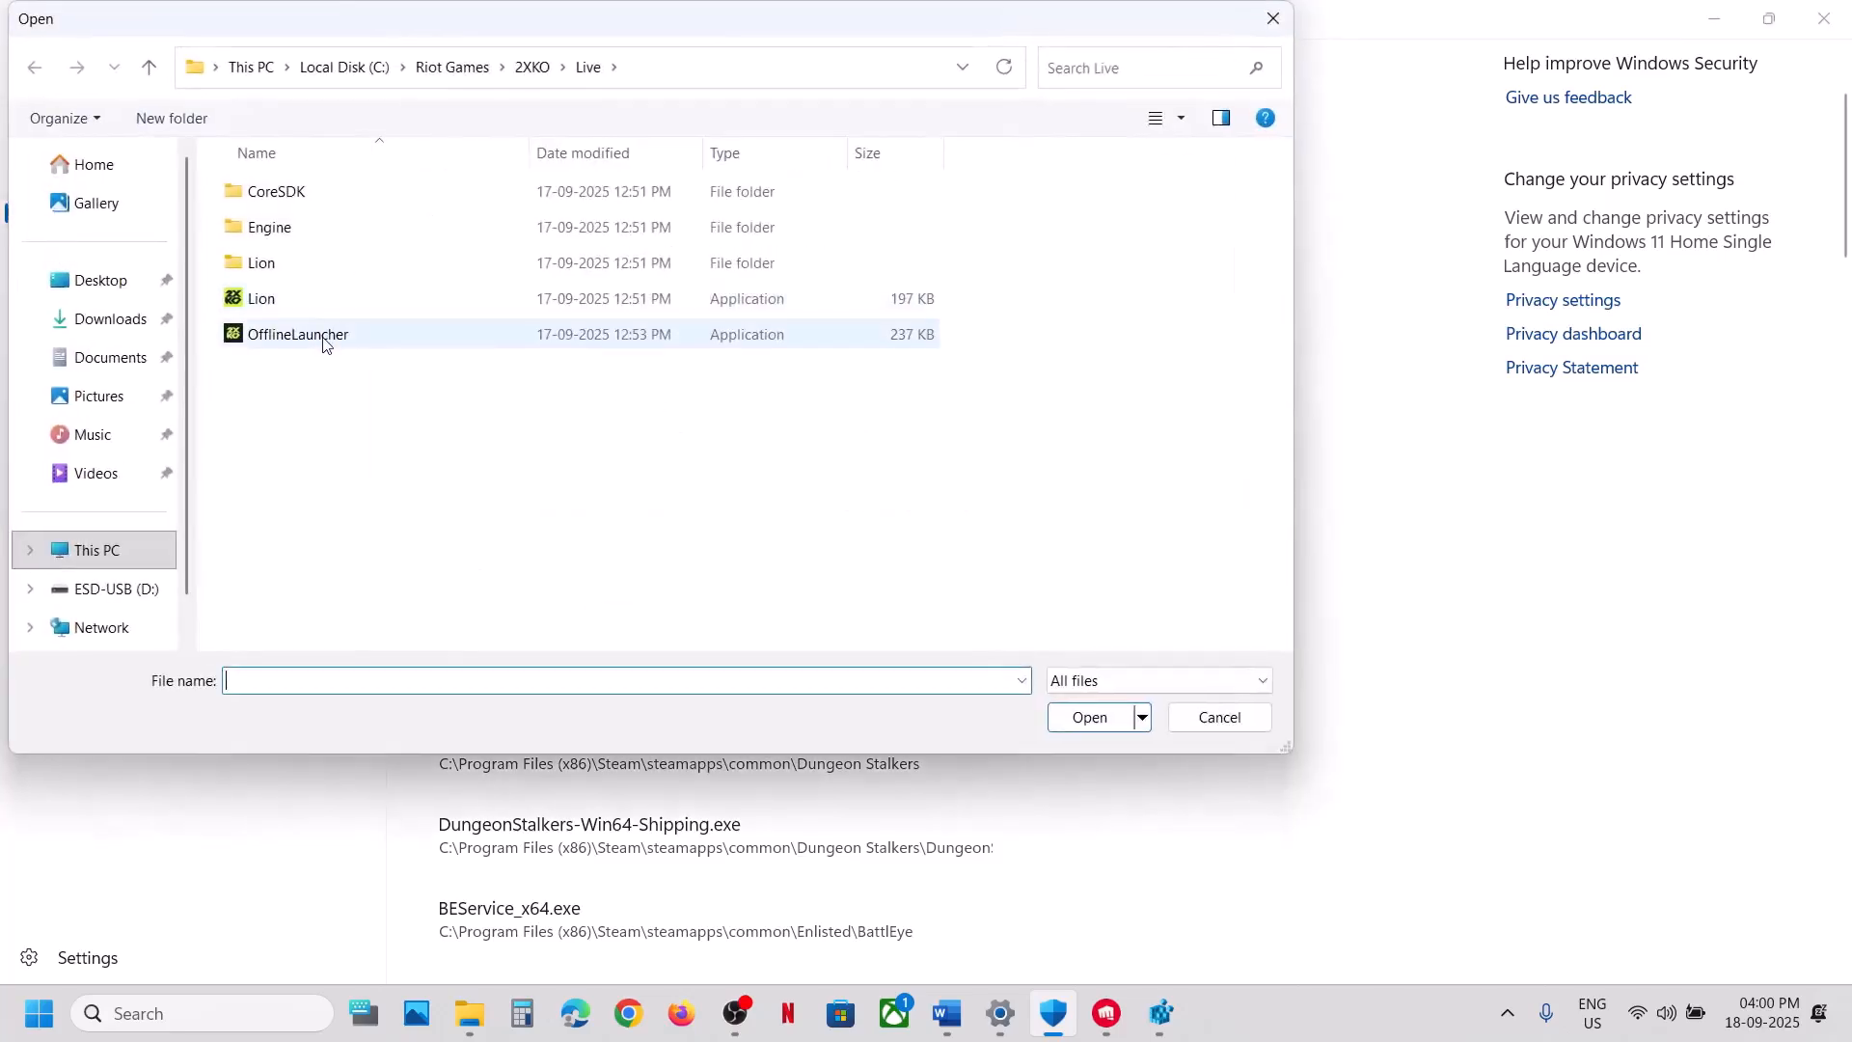
pyautogui.click(322, 339)
pyautogui.click(1083, 716)
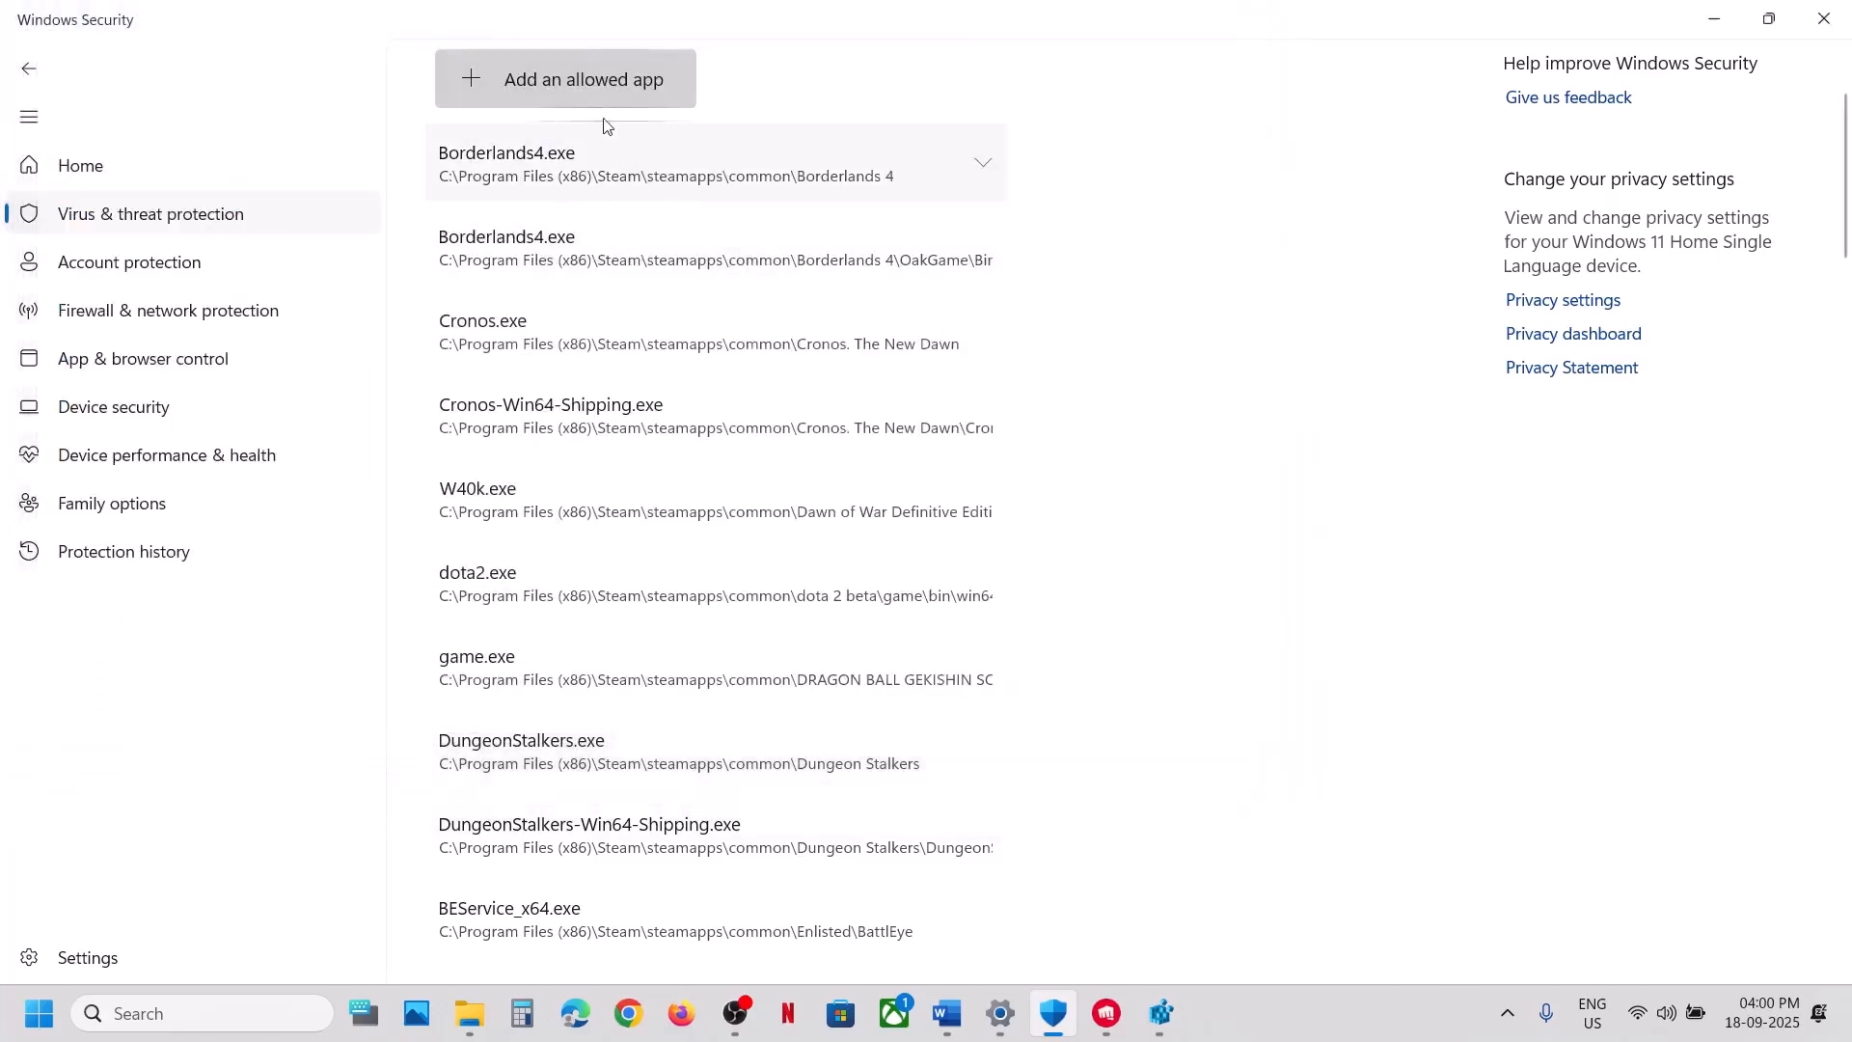
# Add Lion-Win64-Shipping from the Live\Lion\Binaries\Win64 folder as an allowed app
pyautogui.click(570, 84)
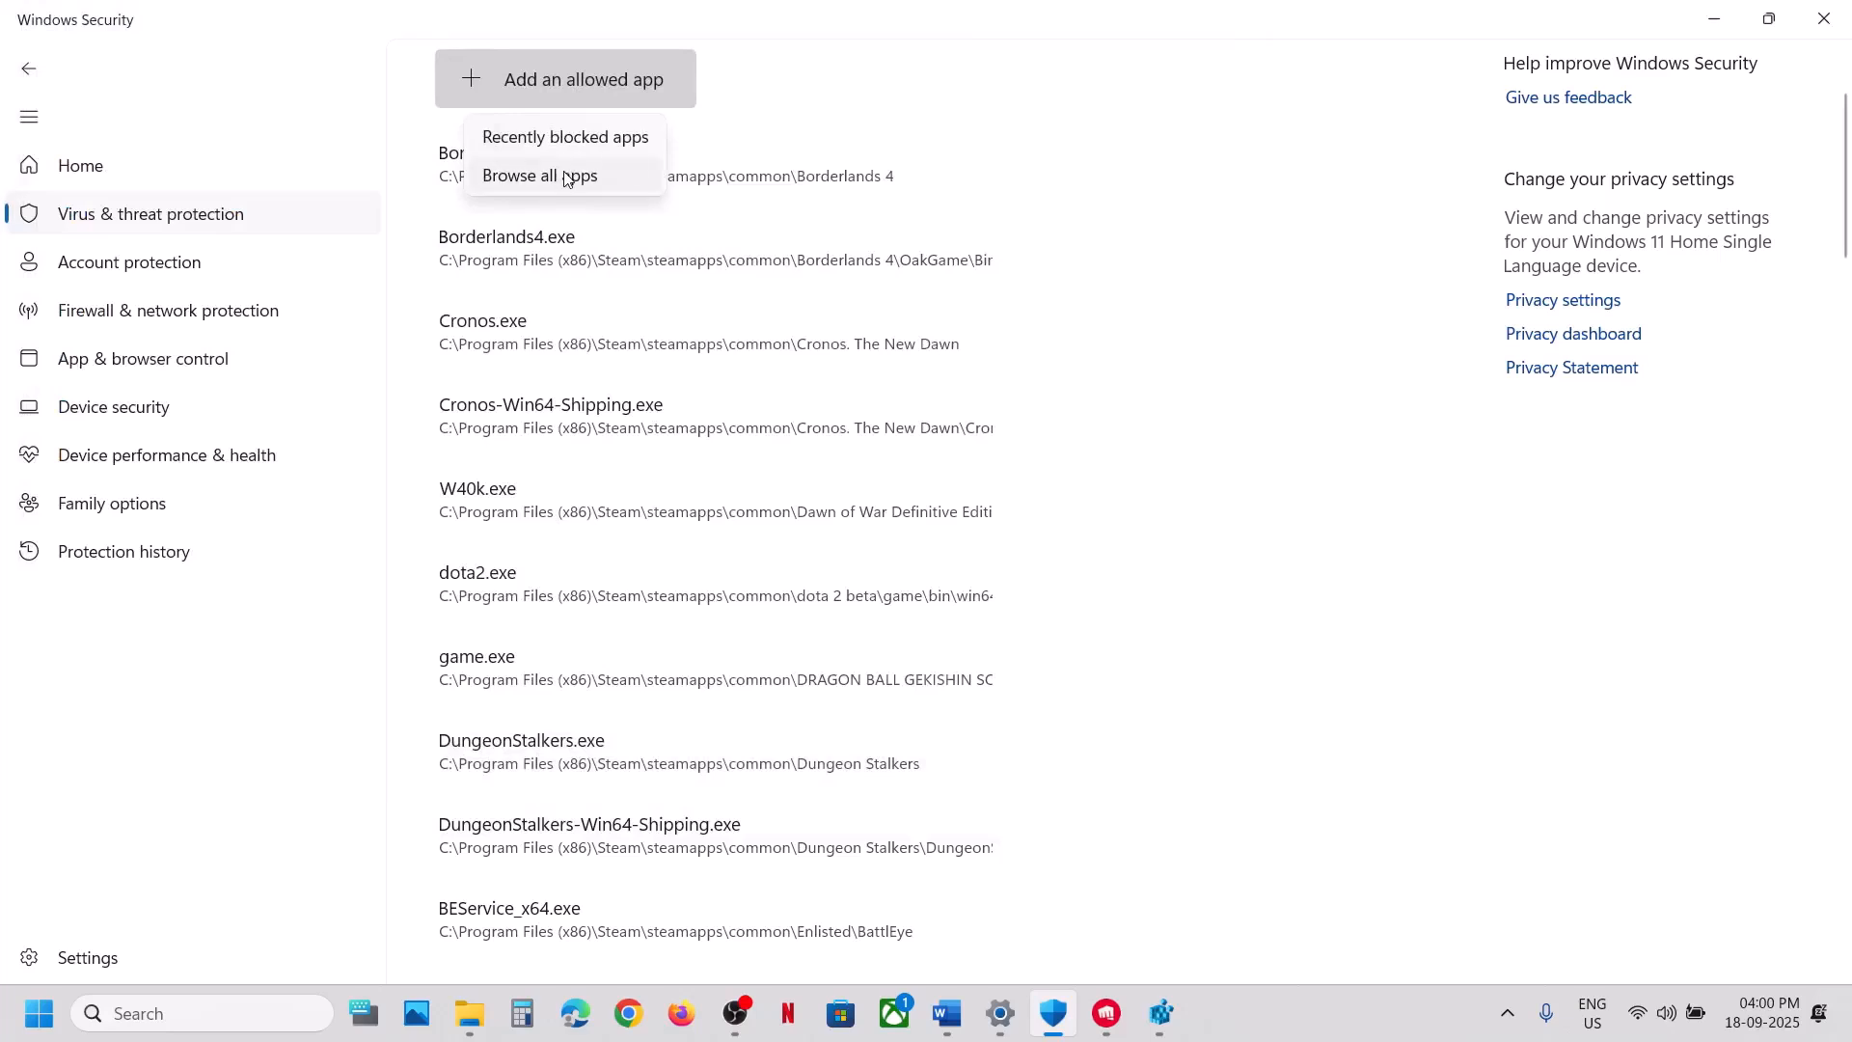
pyautogui.click(567, 176)
pyautogui.doubleClick(260, 270)
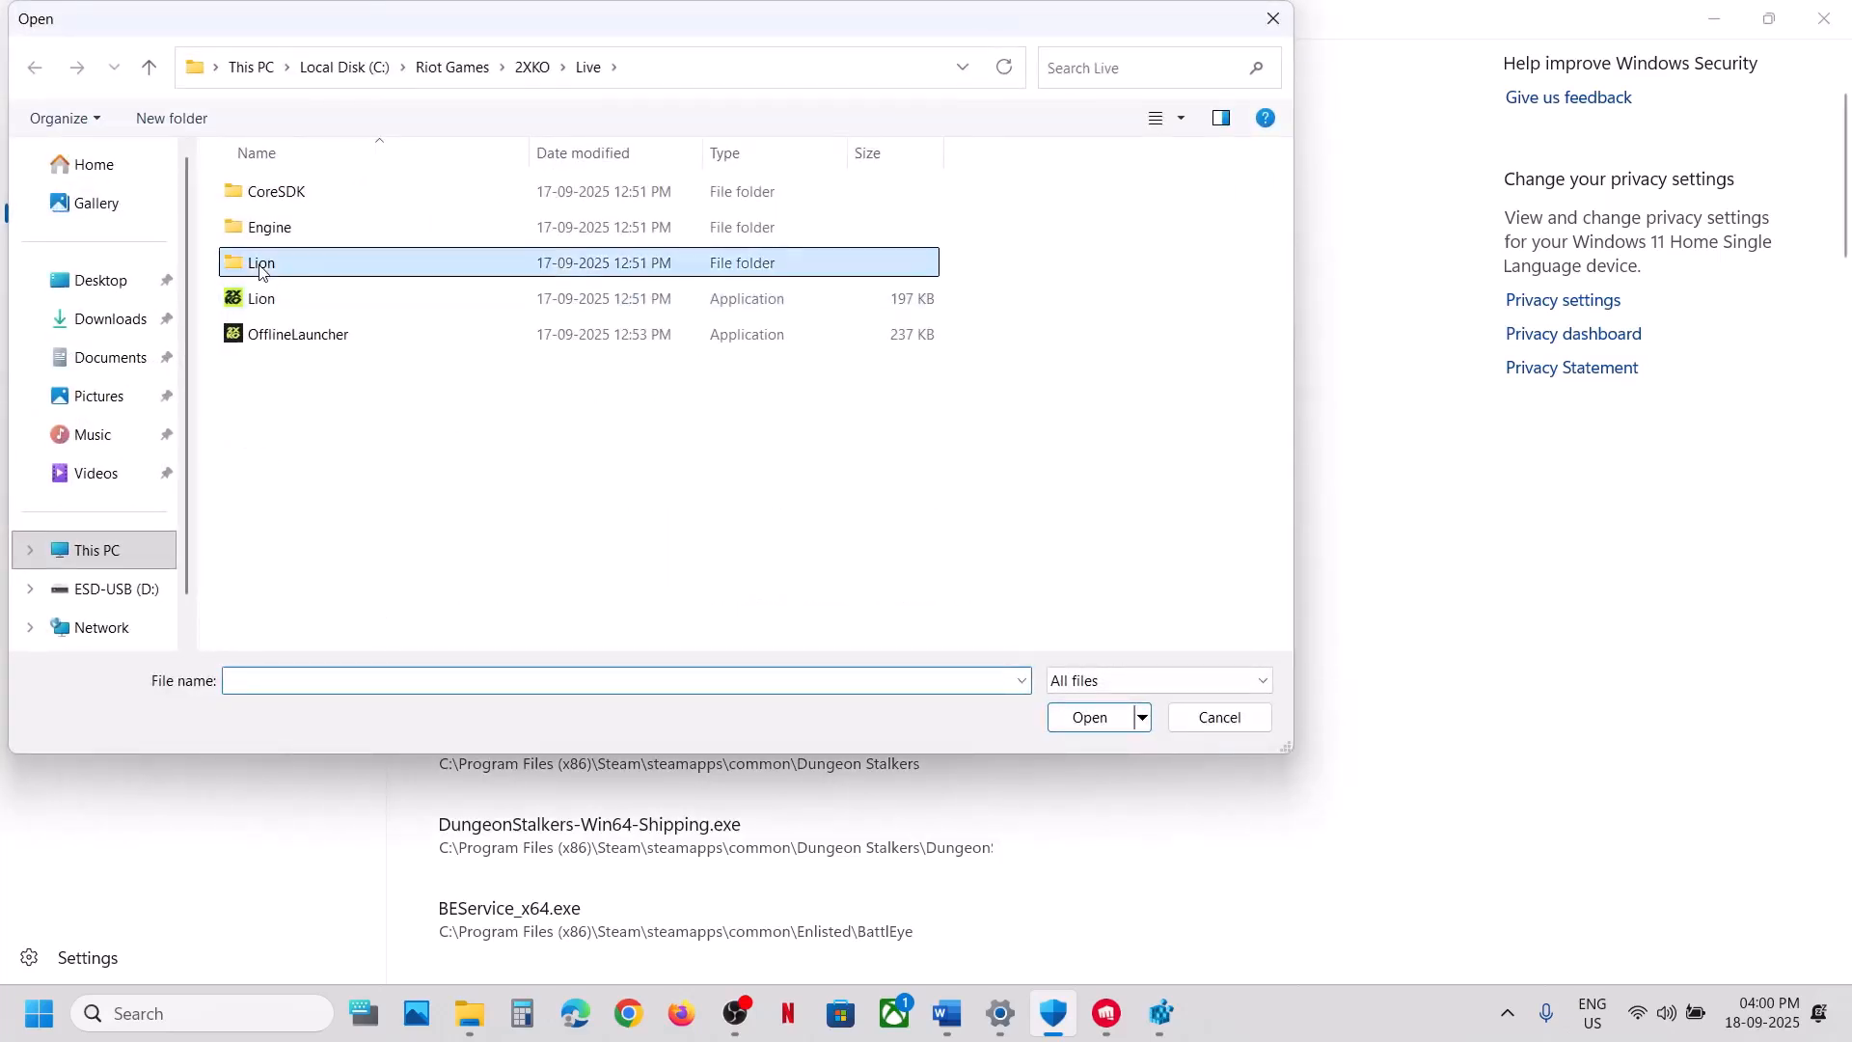
pyautogui.doubleClick(269, 195)
pyautogui.doubleClick(271, 195)
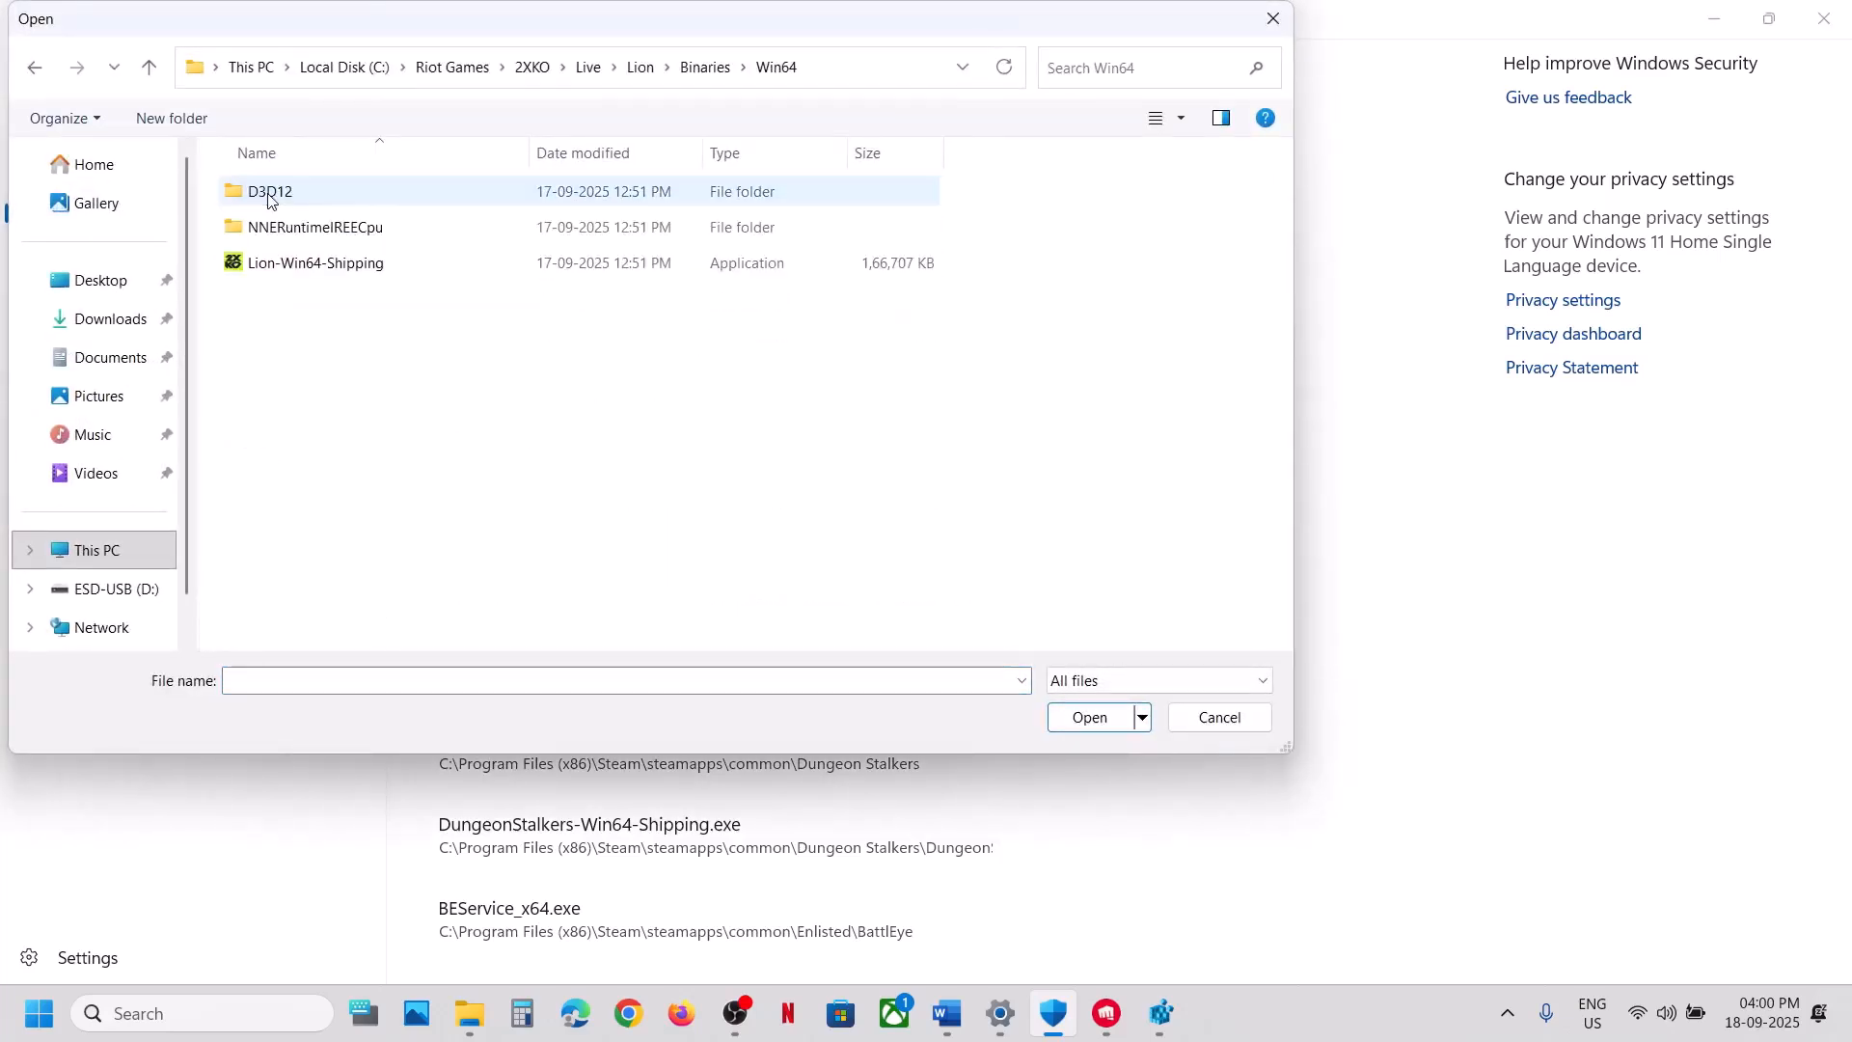
pyautogui.click(299, 261)
pyautogui.click(1090, 717)
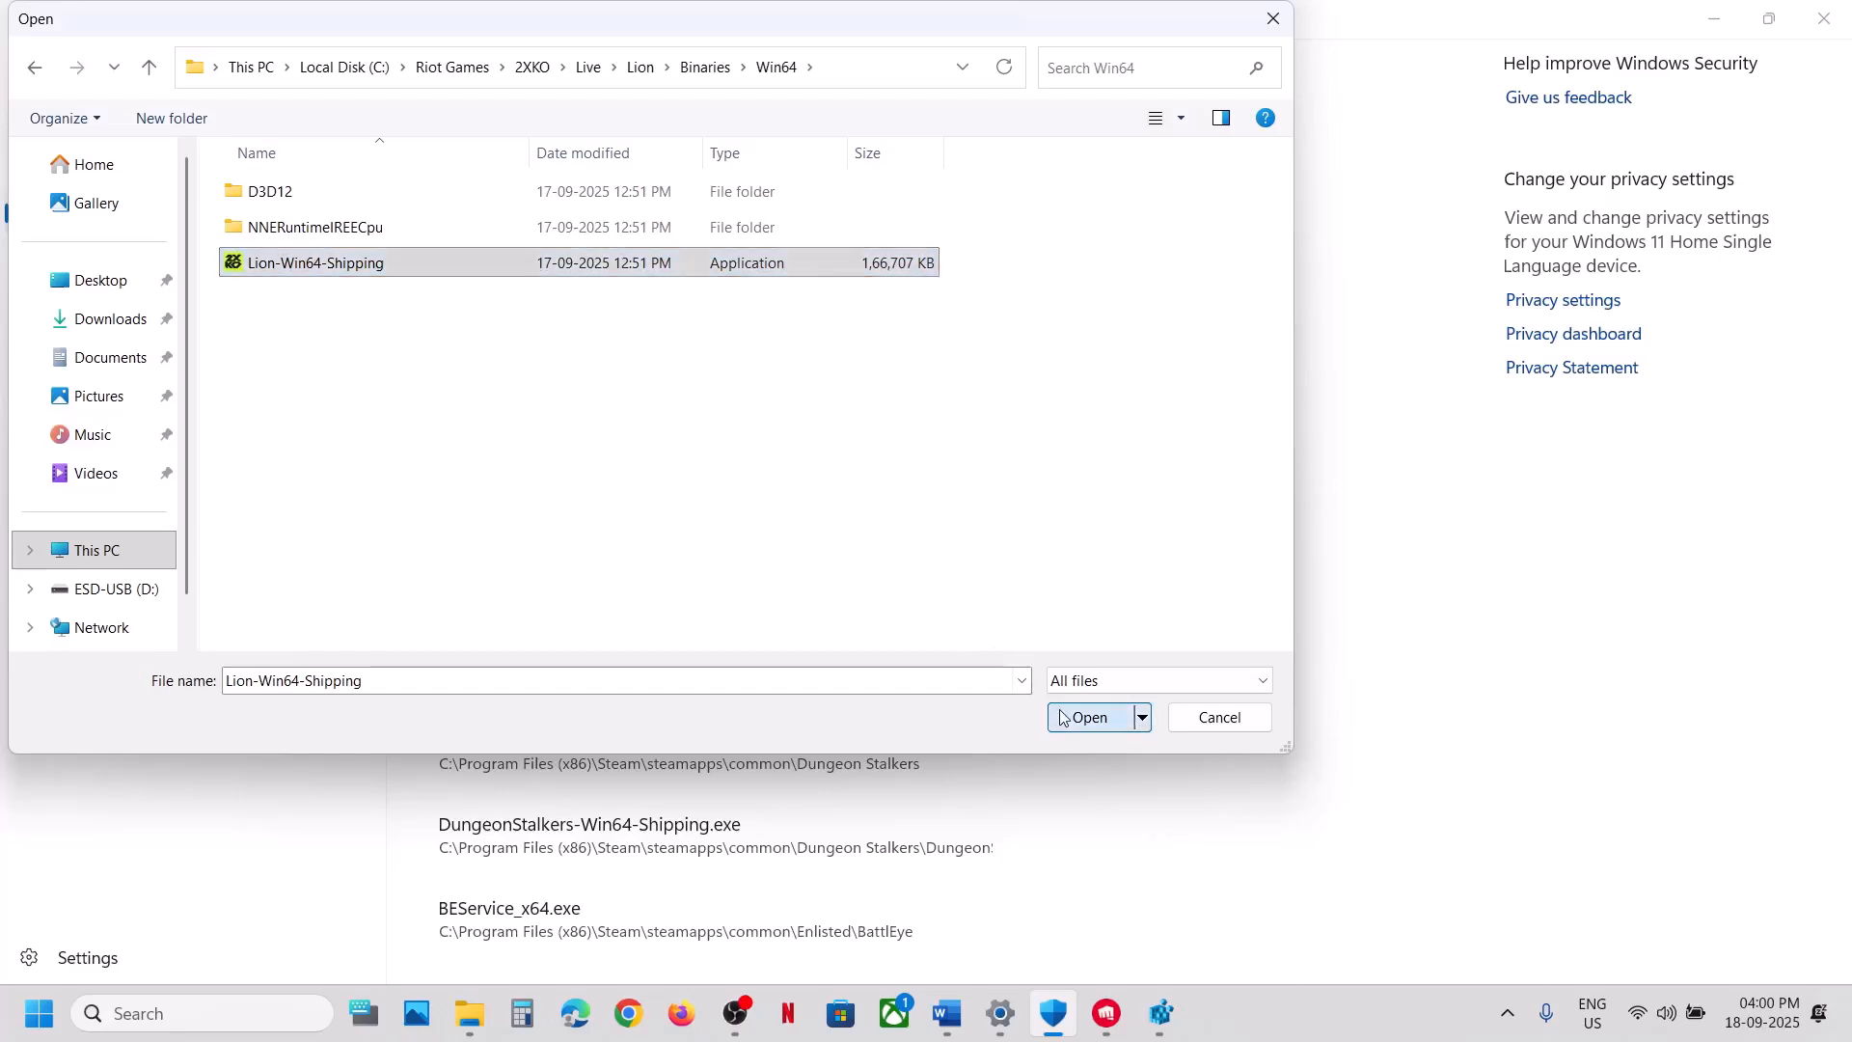
# Open Control Panel and go to the list of apps allowed through Windows Defender Firewall
pyautogui.click(227, 1013)
pyautogui.write('control')
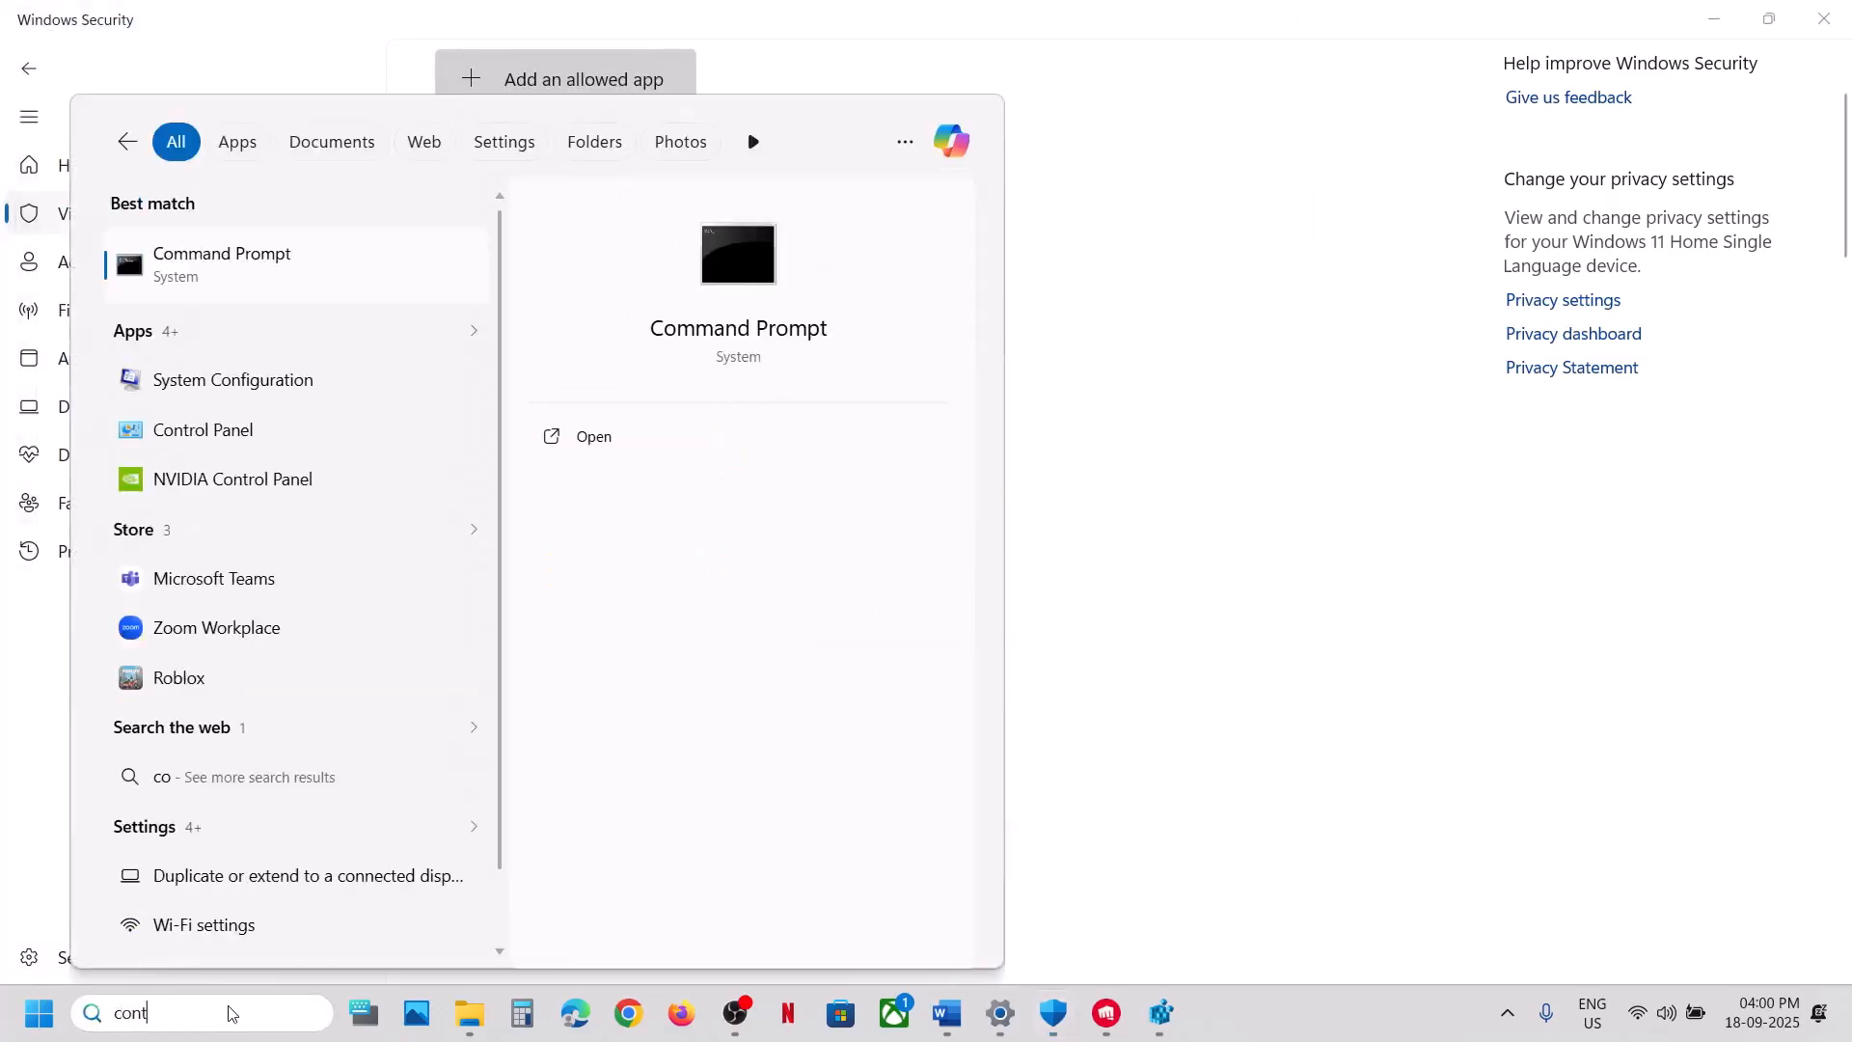
pyautogui.press('Return')
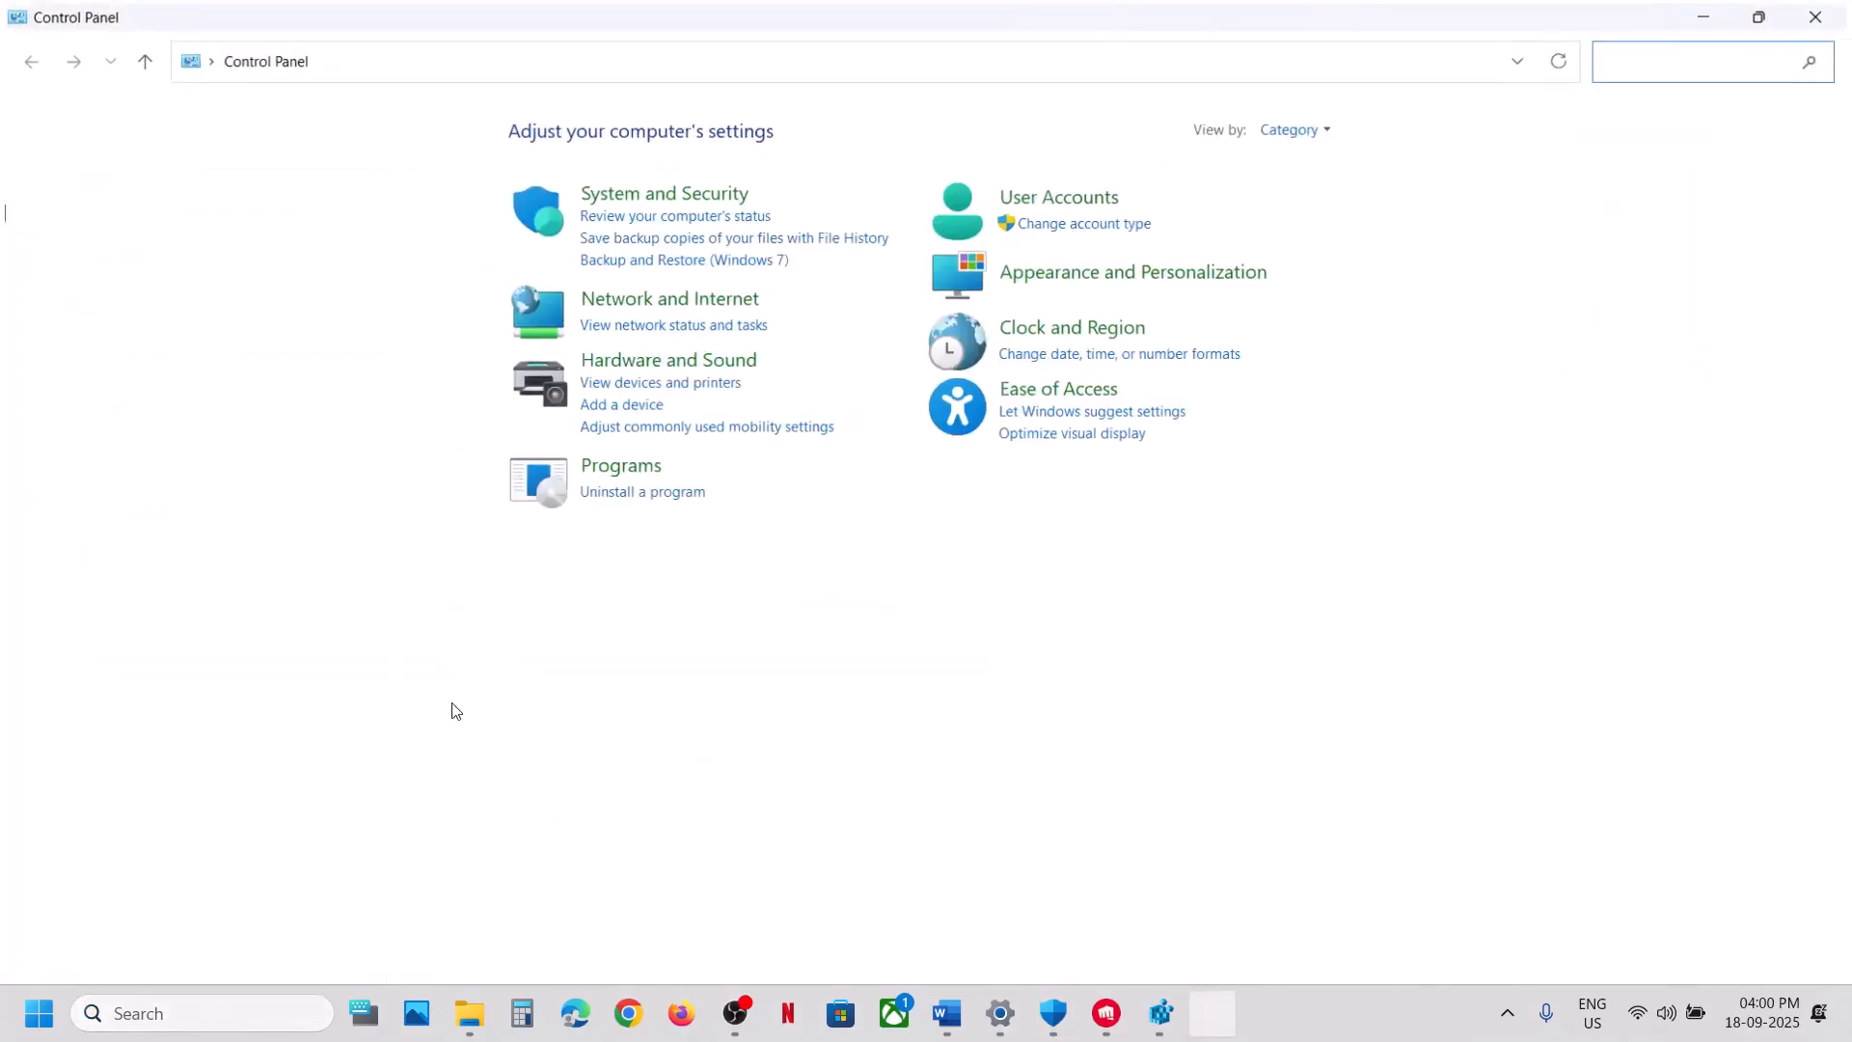
pyautogui.click(696, 194)
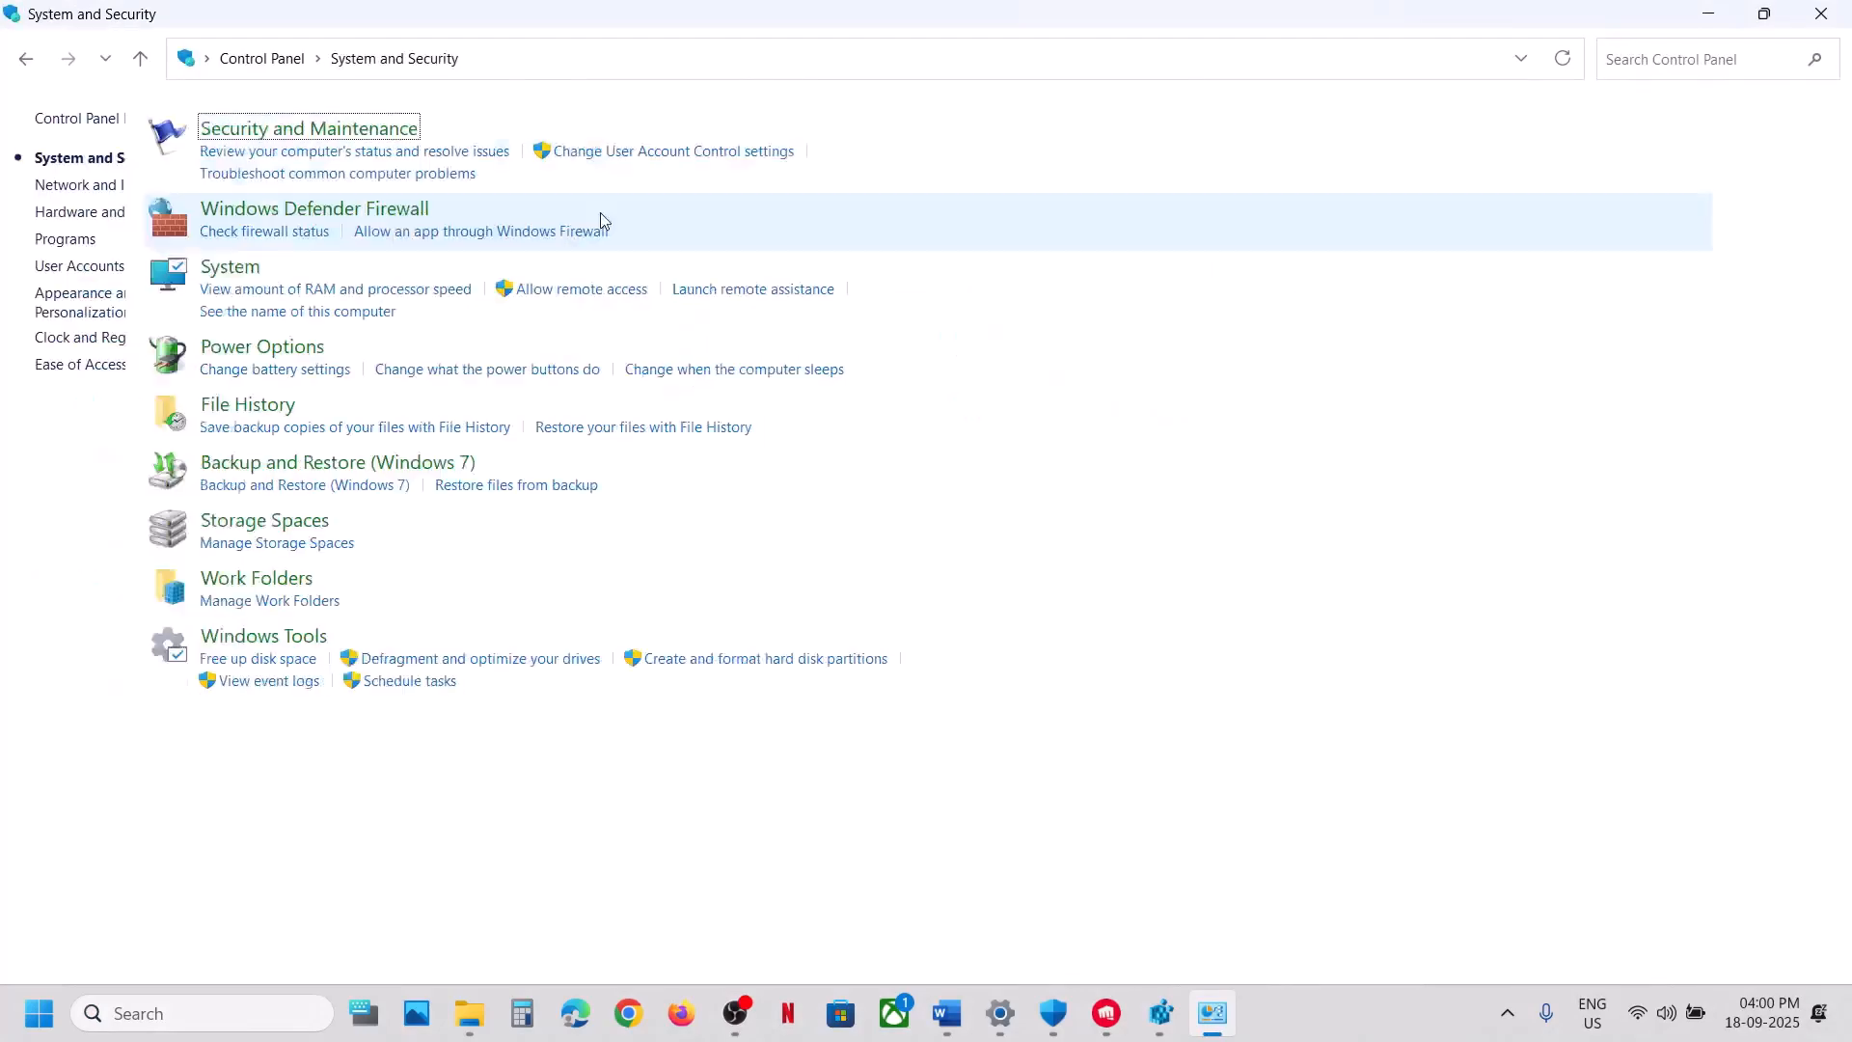
pyautogui.click(443, 216)
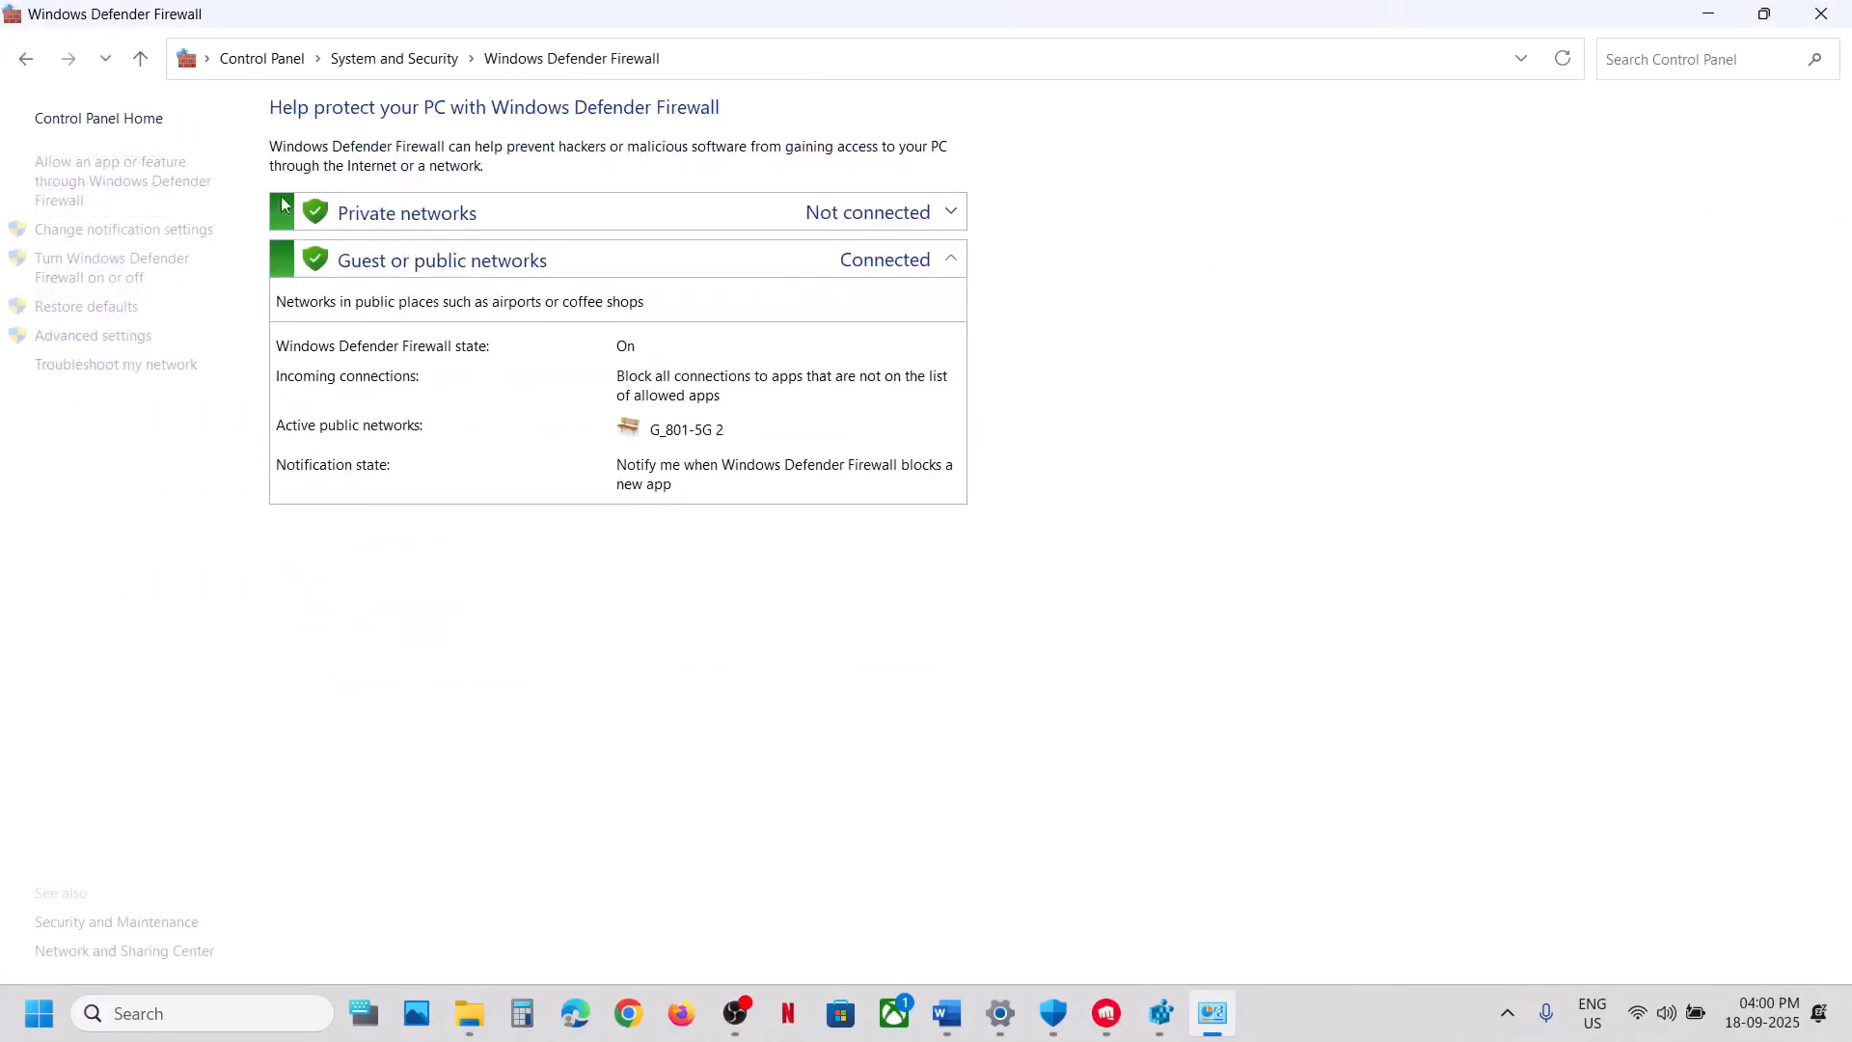
pyautogui.click(128, 180)
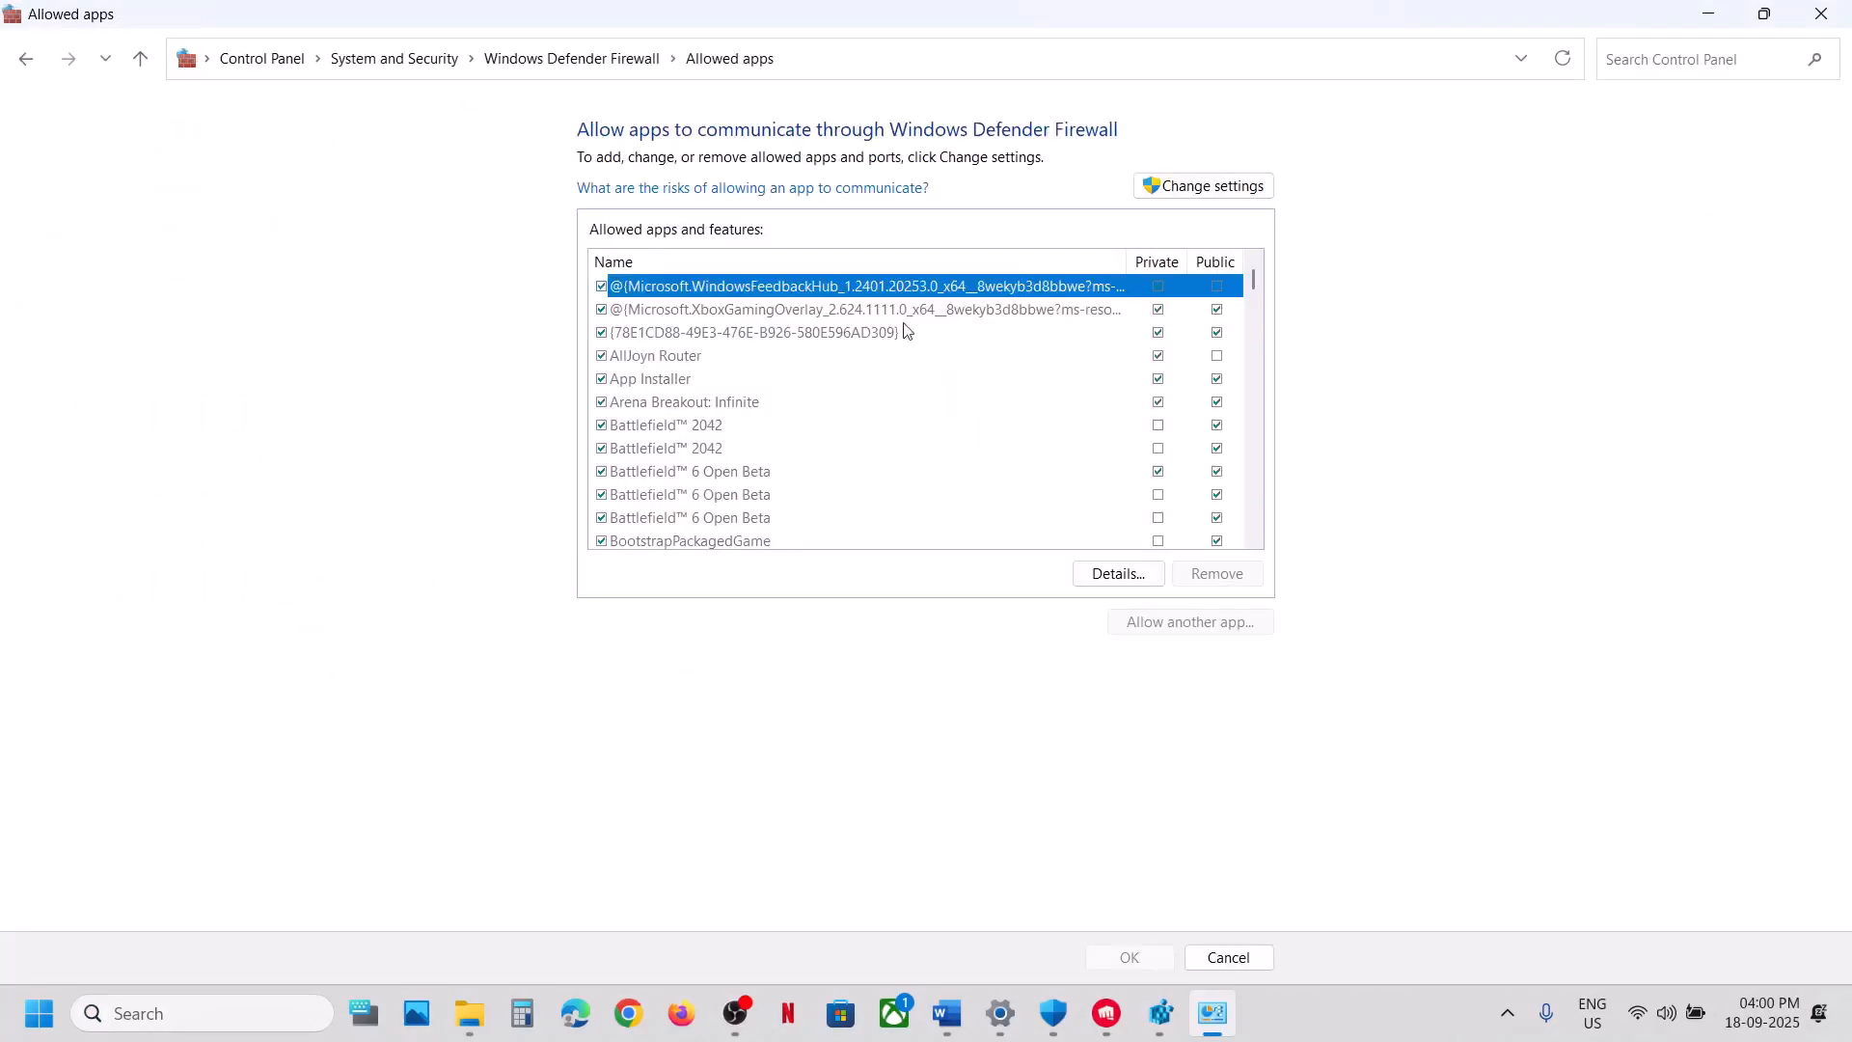
# Unlock the firewall's allowed apps for changes and try to add C:\Riot Games\2XKO\Live\Lion.exe to them
pyautogui.click(1197, 186)
pyautogui.click(1194, 622)
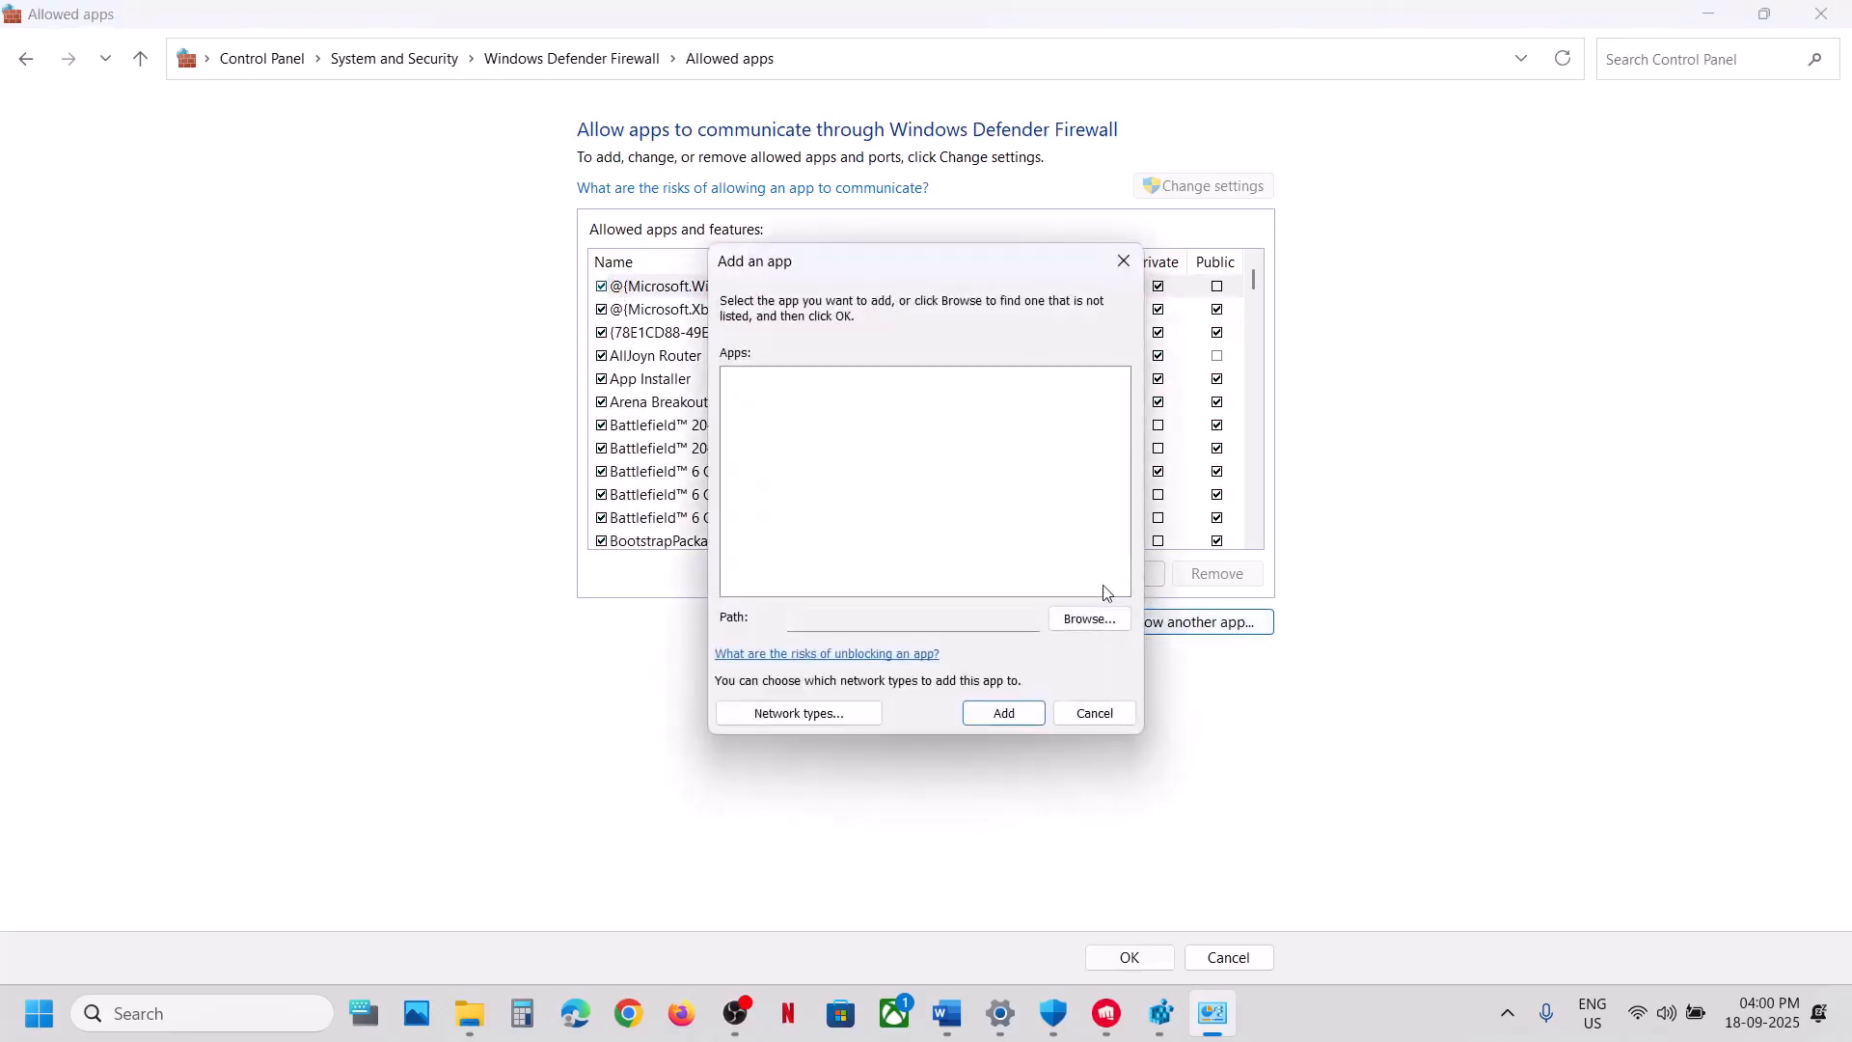
pyautogui.click(1087, 617)
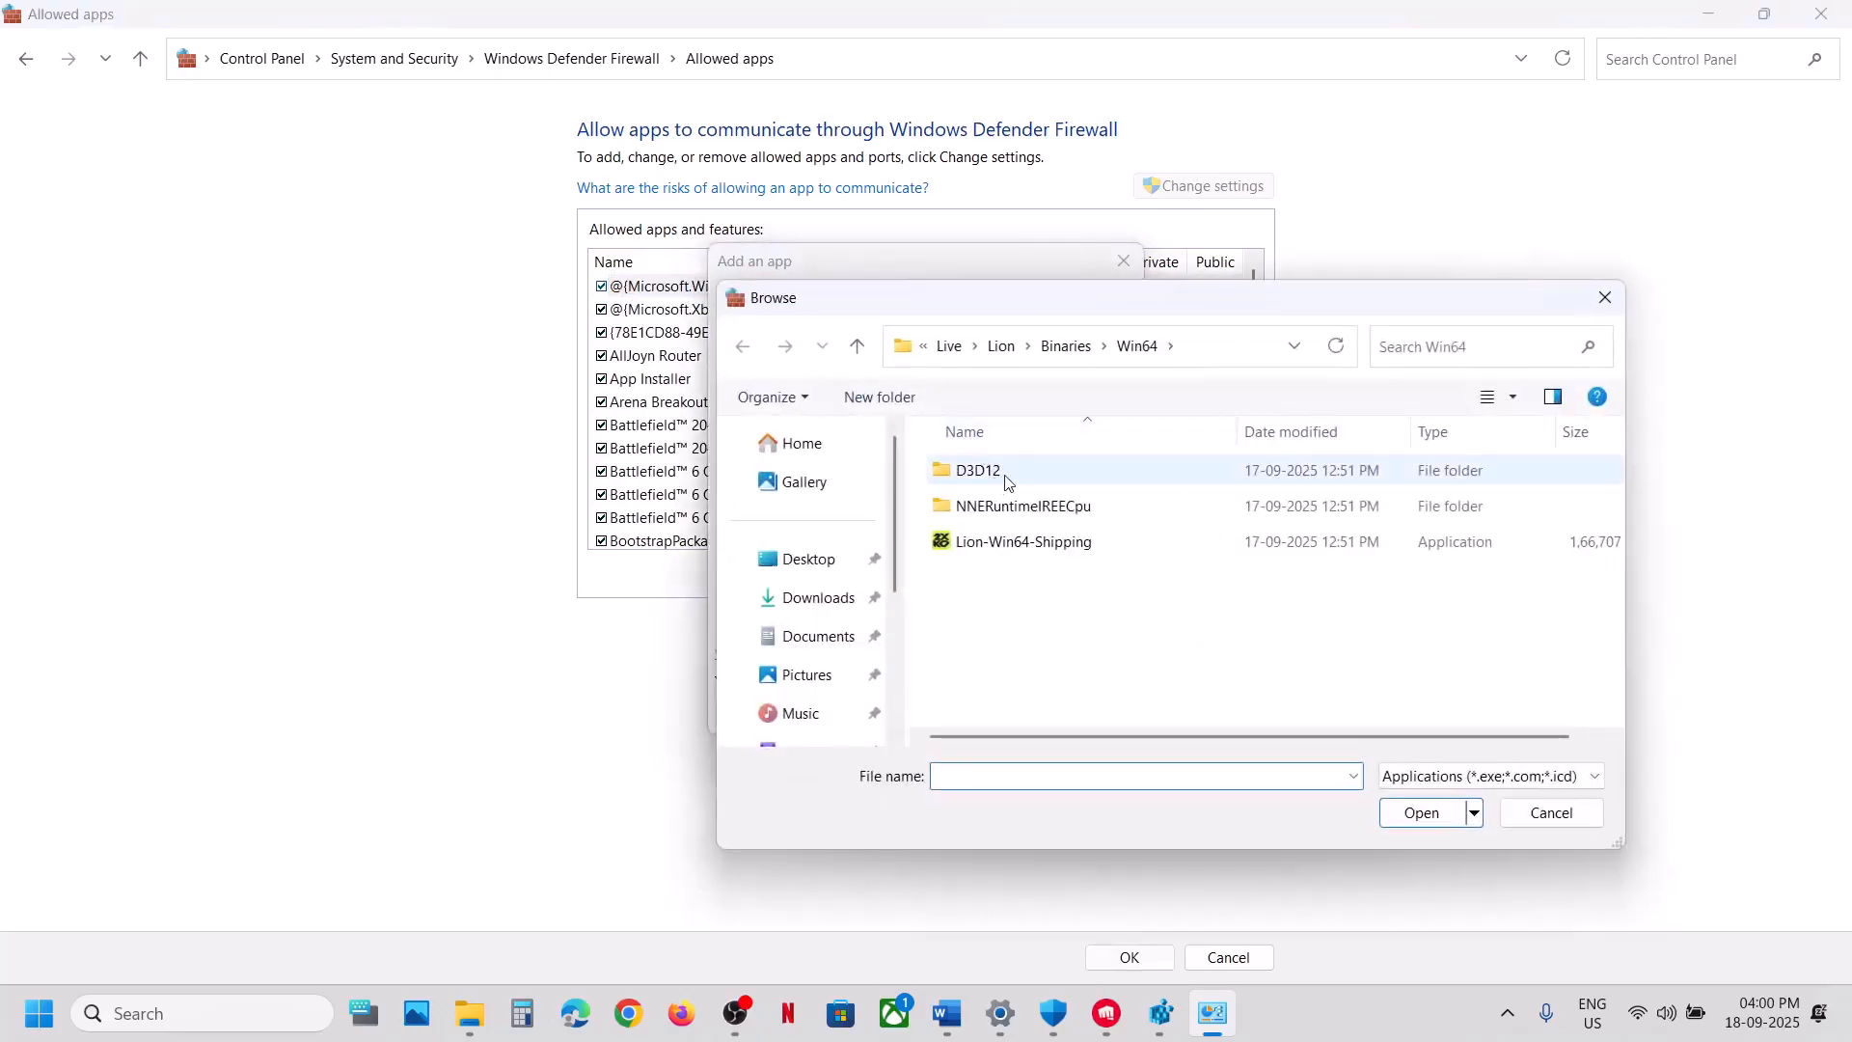
pyautogui.click(948, 346)
pyautogui.click(975, 588)
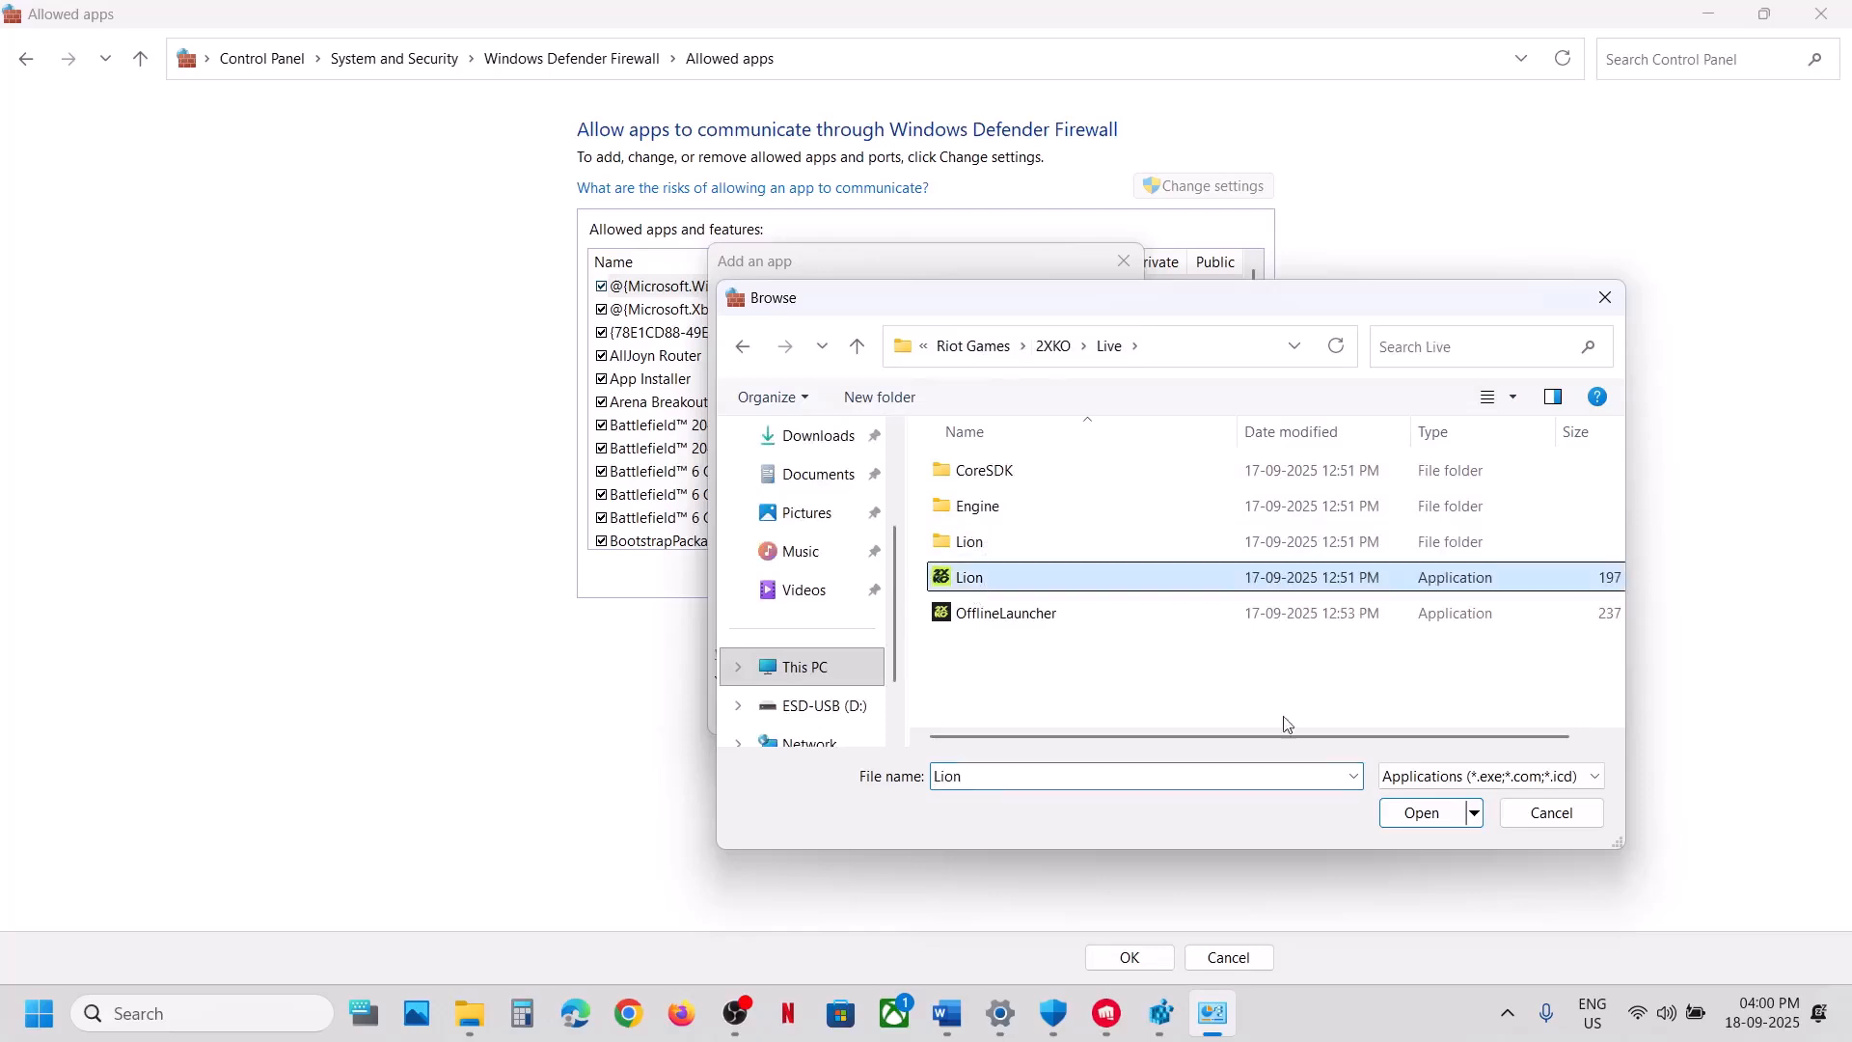
pyautogui.click(1418, 813)
pyautogui.click(990, 721)
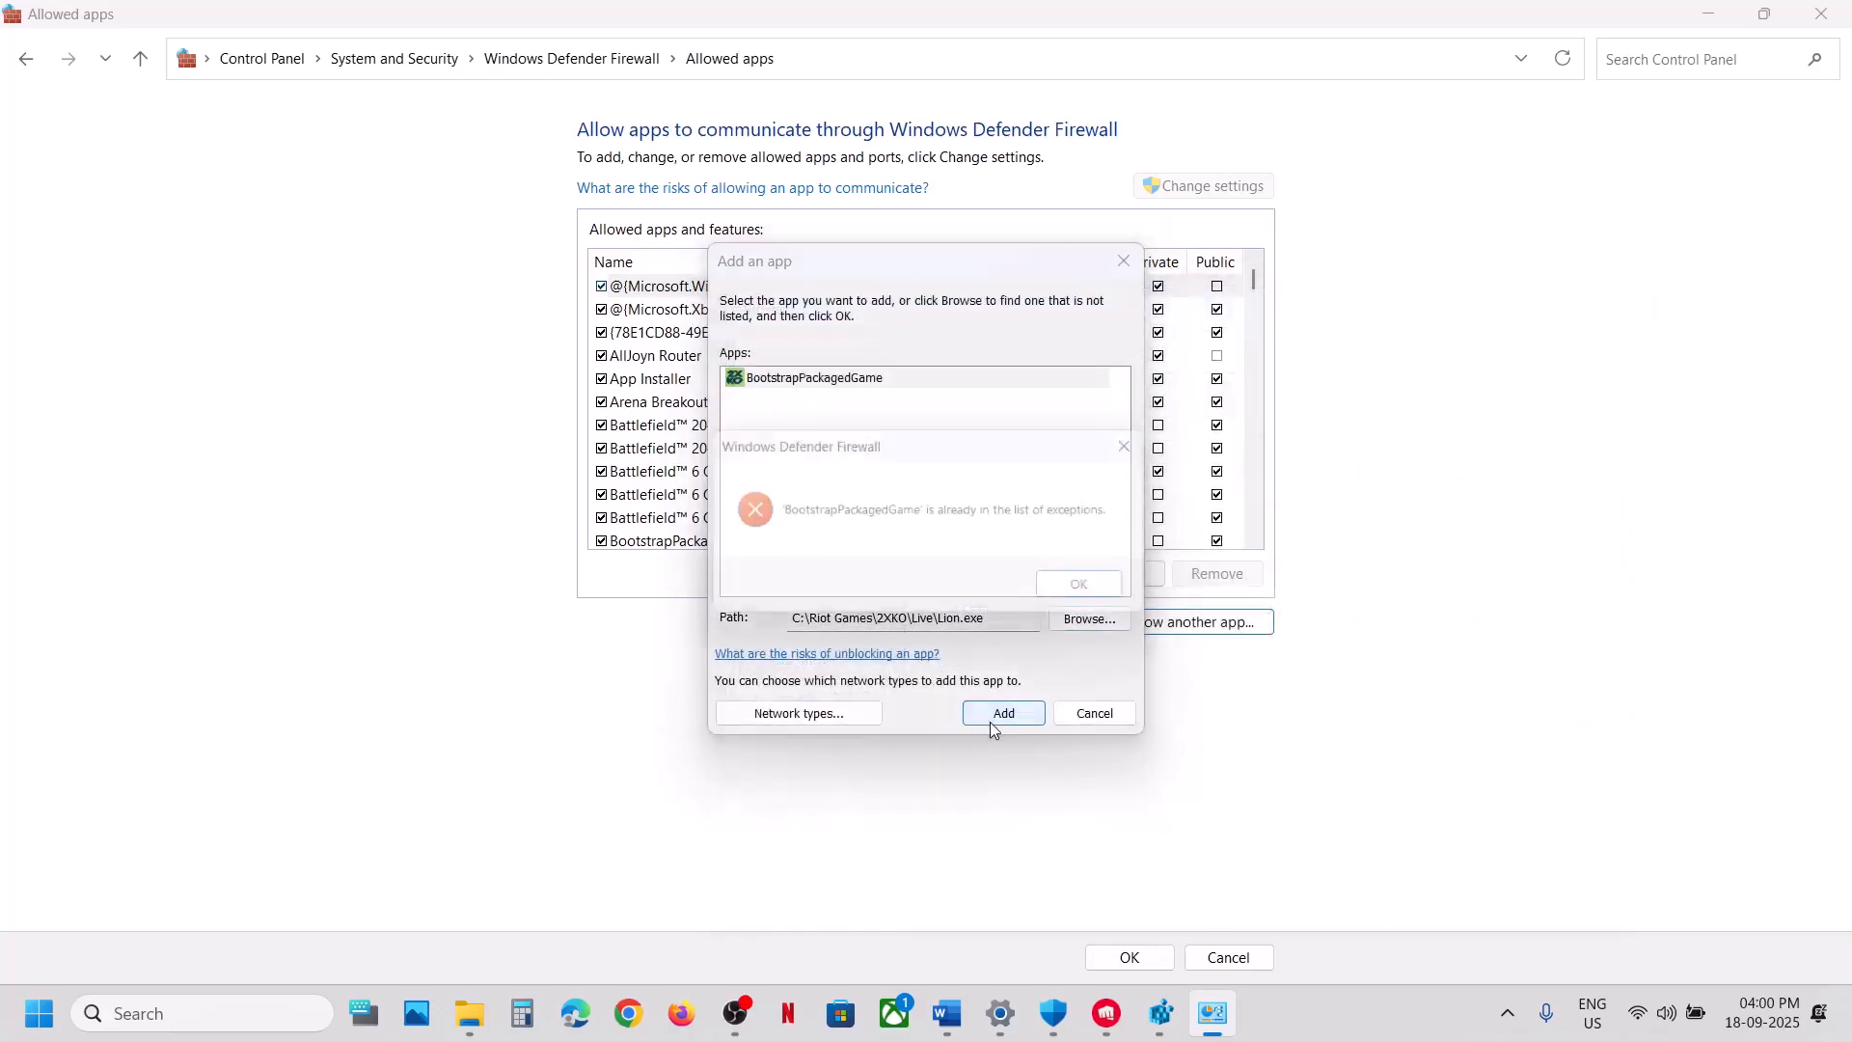
pyautogui.click(1103, 596)
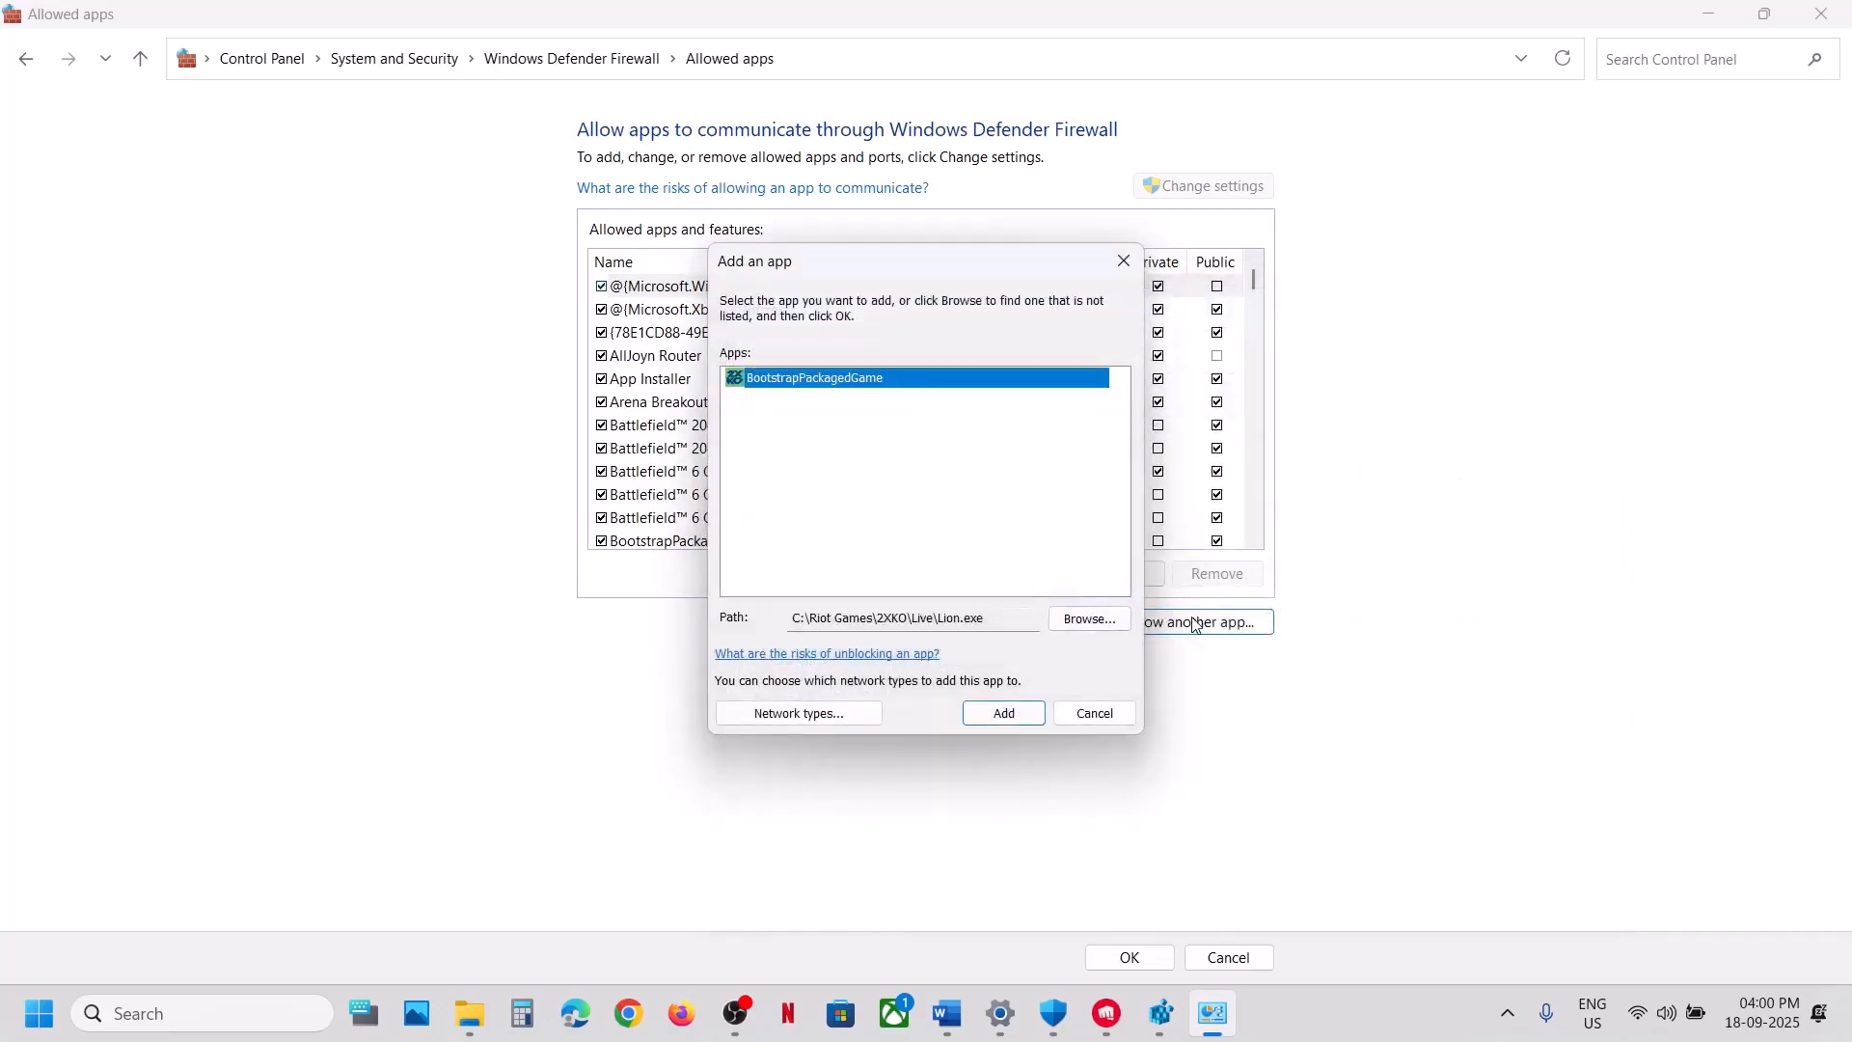
# Try to add the OfflineLauncher application from the 2XKO Live folder to the firewall's allowed apps
pyautogui.click(1110, 619)
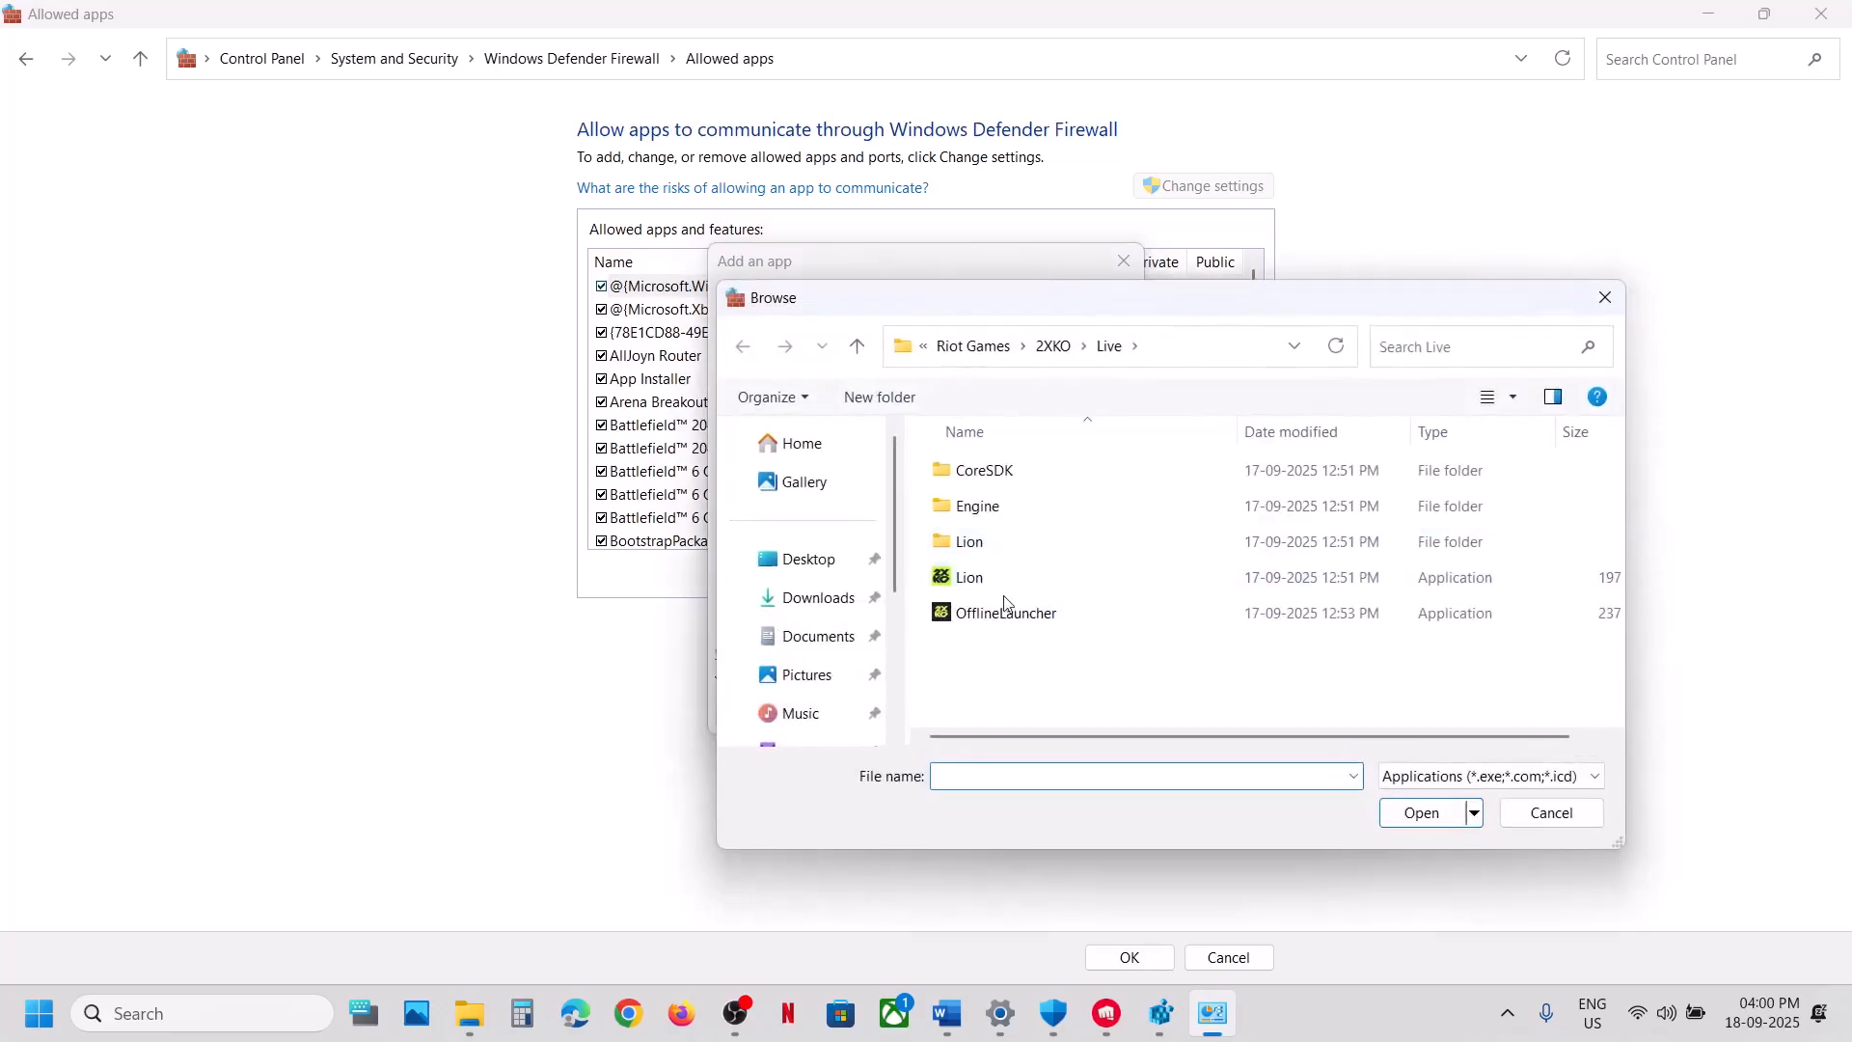
pyautogui.doubleClick(1005, 612)
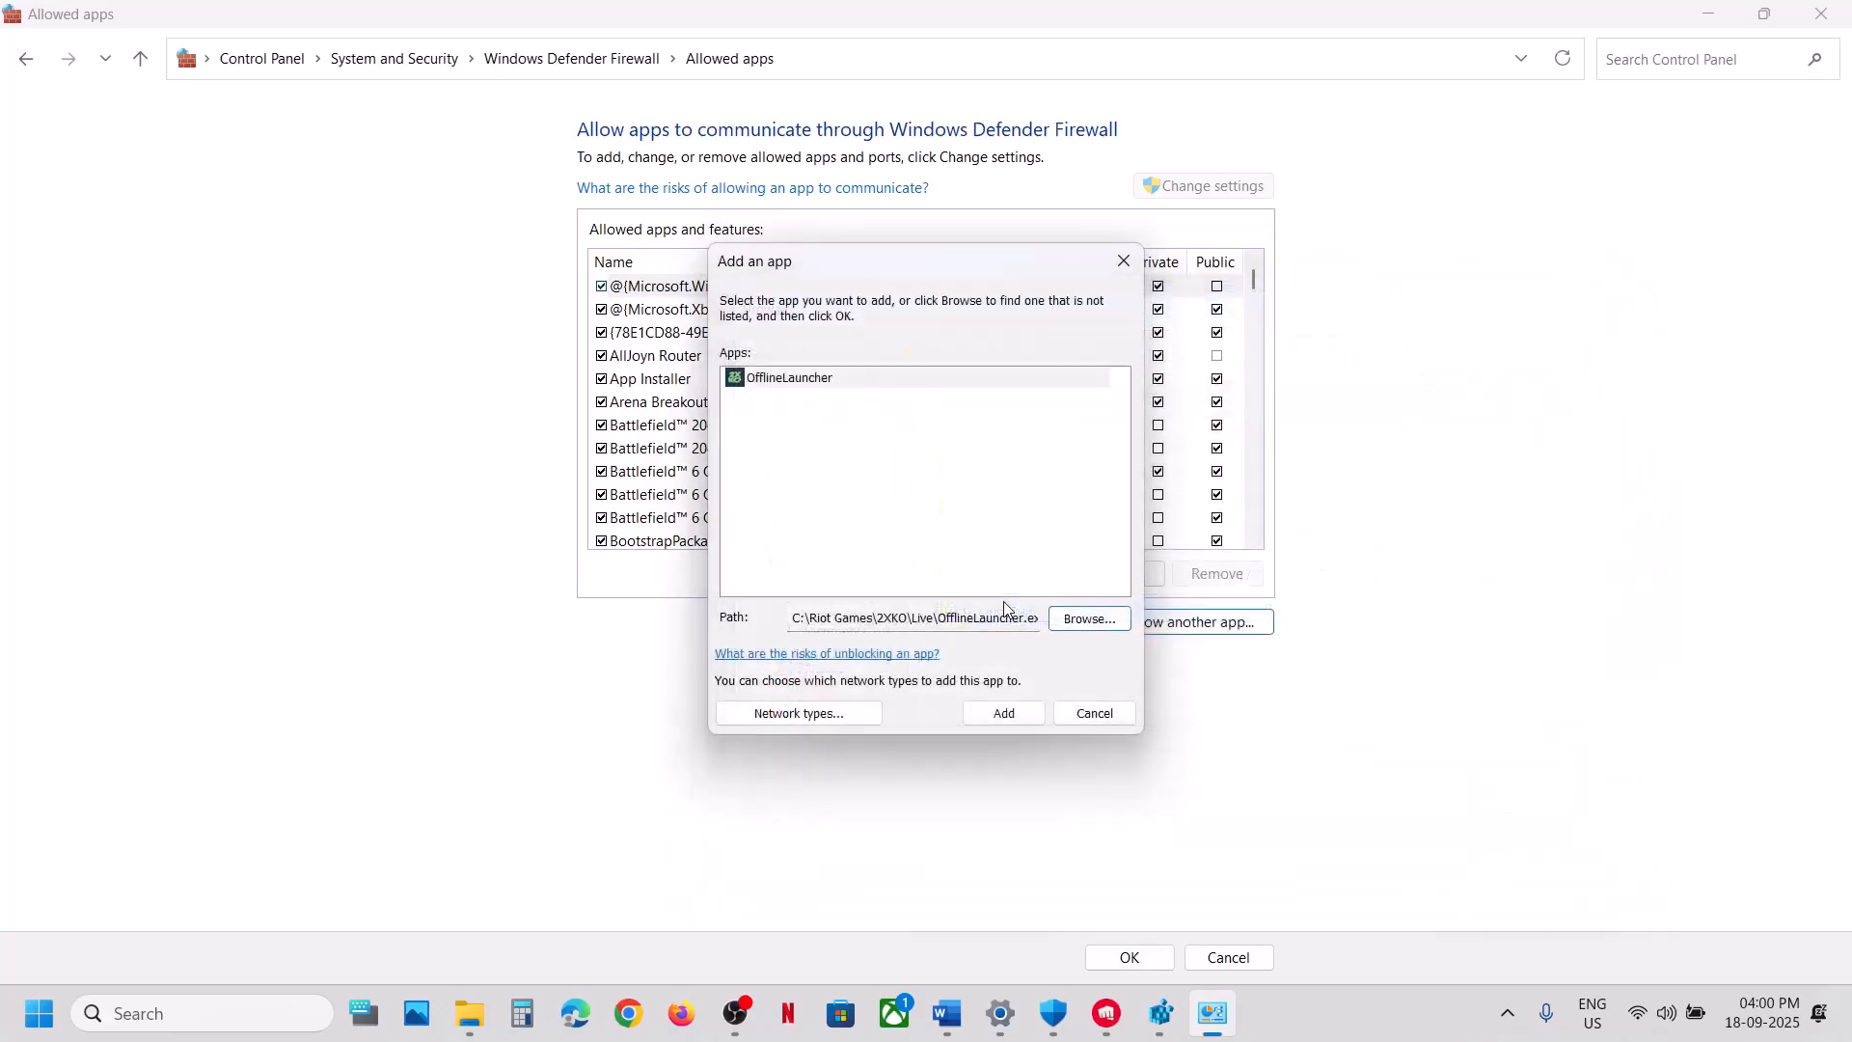
pyautogui.click(1003, 713)
pyautogui.click(1072, 594)
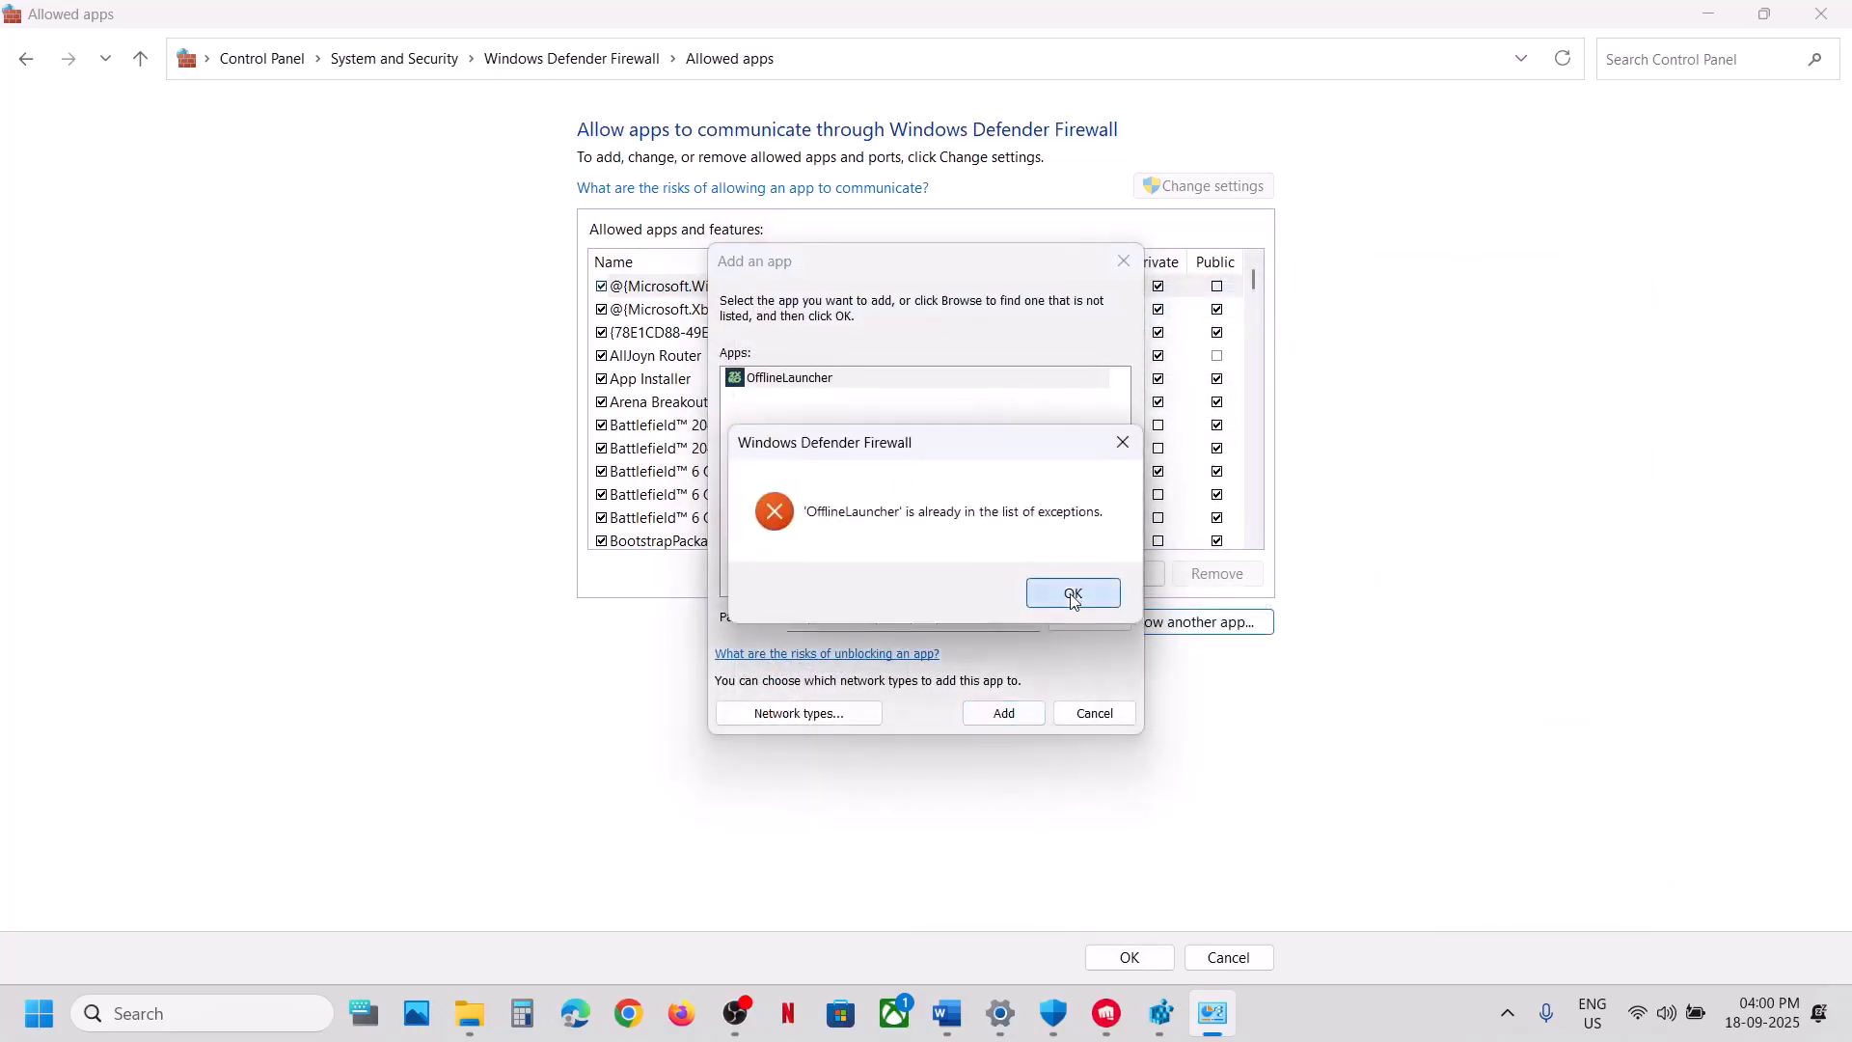
# Try to add Lion-Win64-Shipping from Live\Lion\Binaries\Win64 to the firewall's allowed apps and close the Add an app dialog
pyautogui.click(1117, 622)
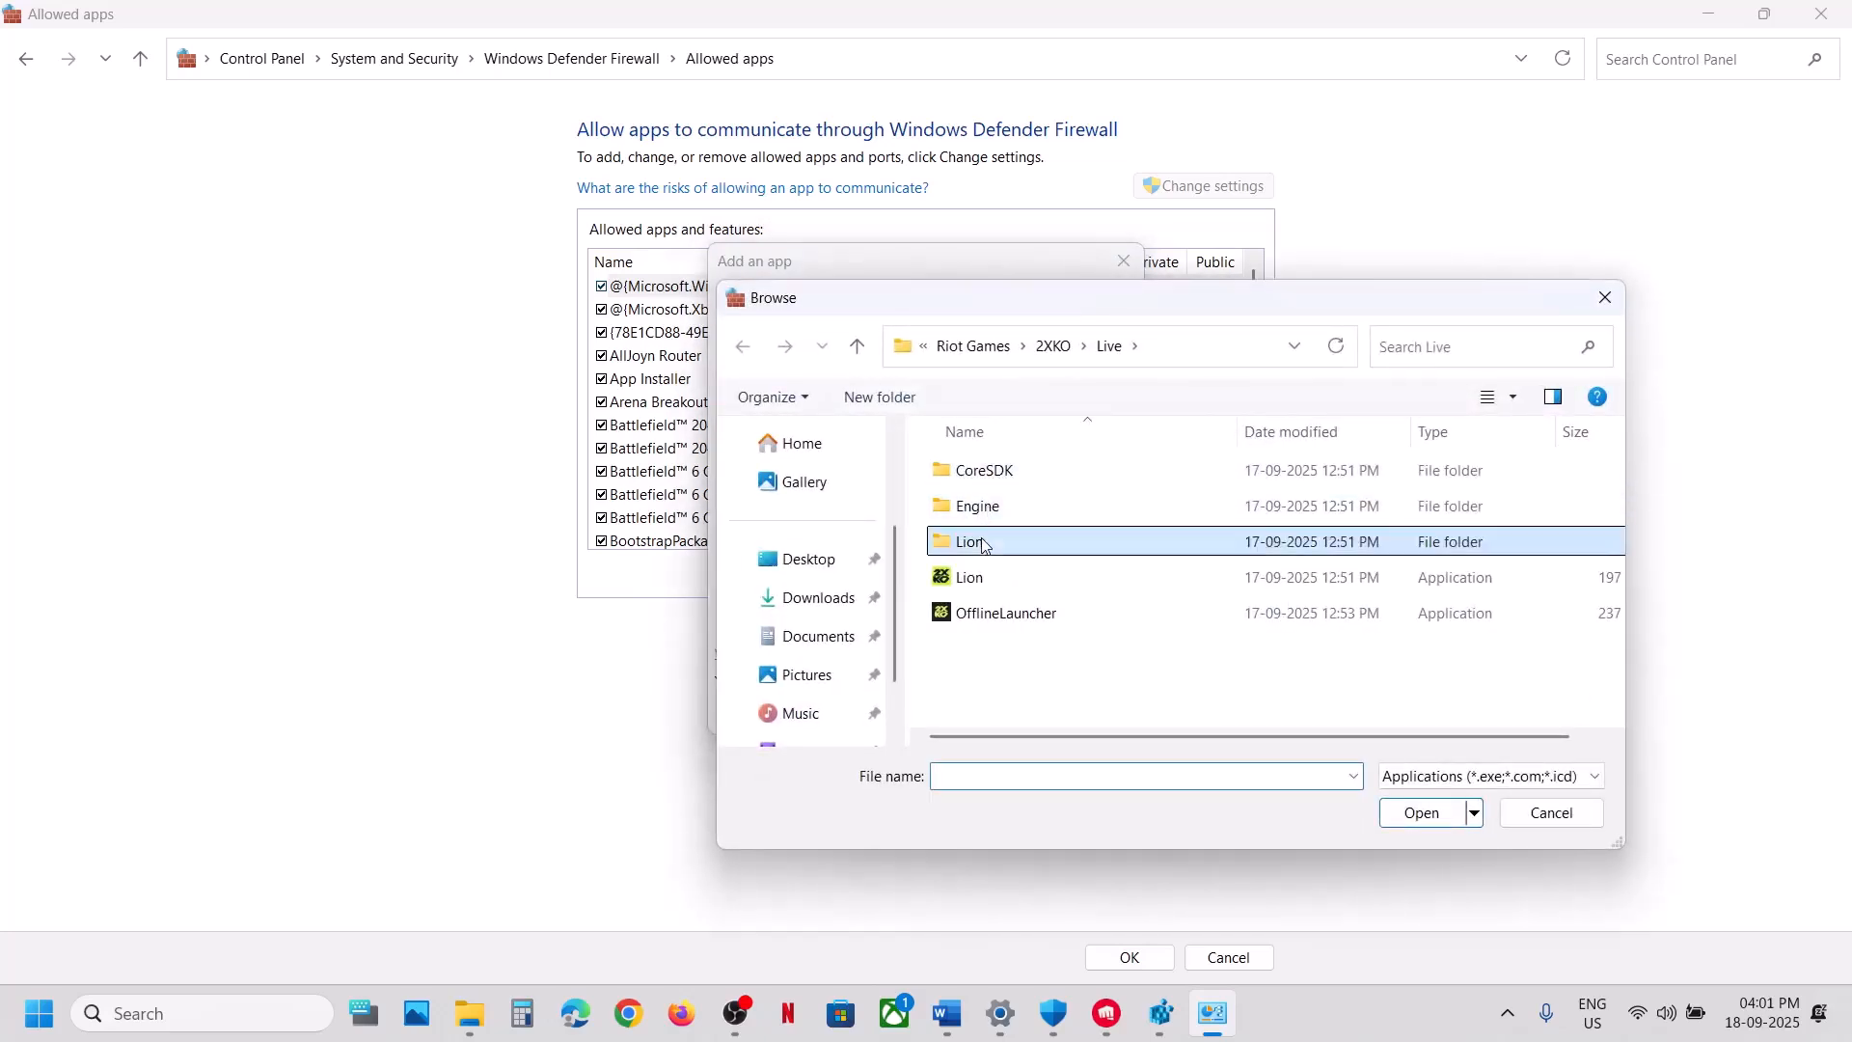
pyautogui.doubleClick(982, 543)
pyautogui.doubleClick(994, 473)
pyautogui.click(998, 473)
pyautogui.doubleClick(998, 473)
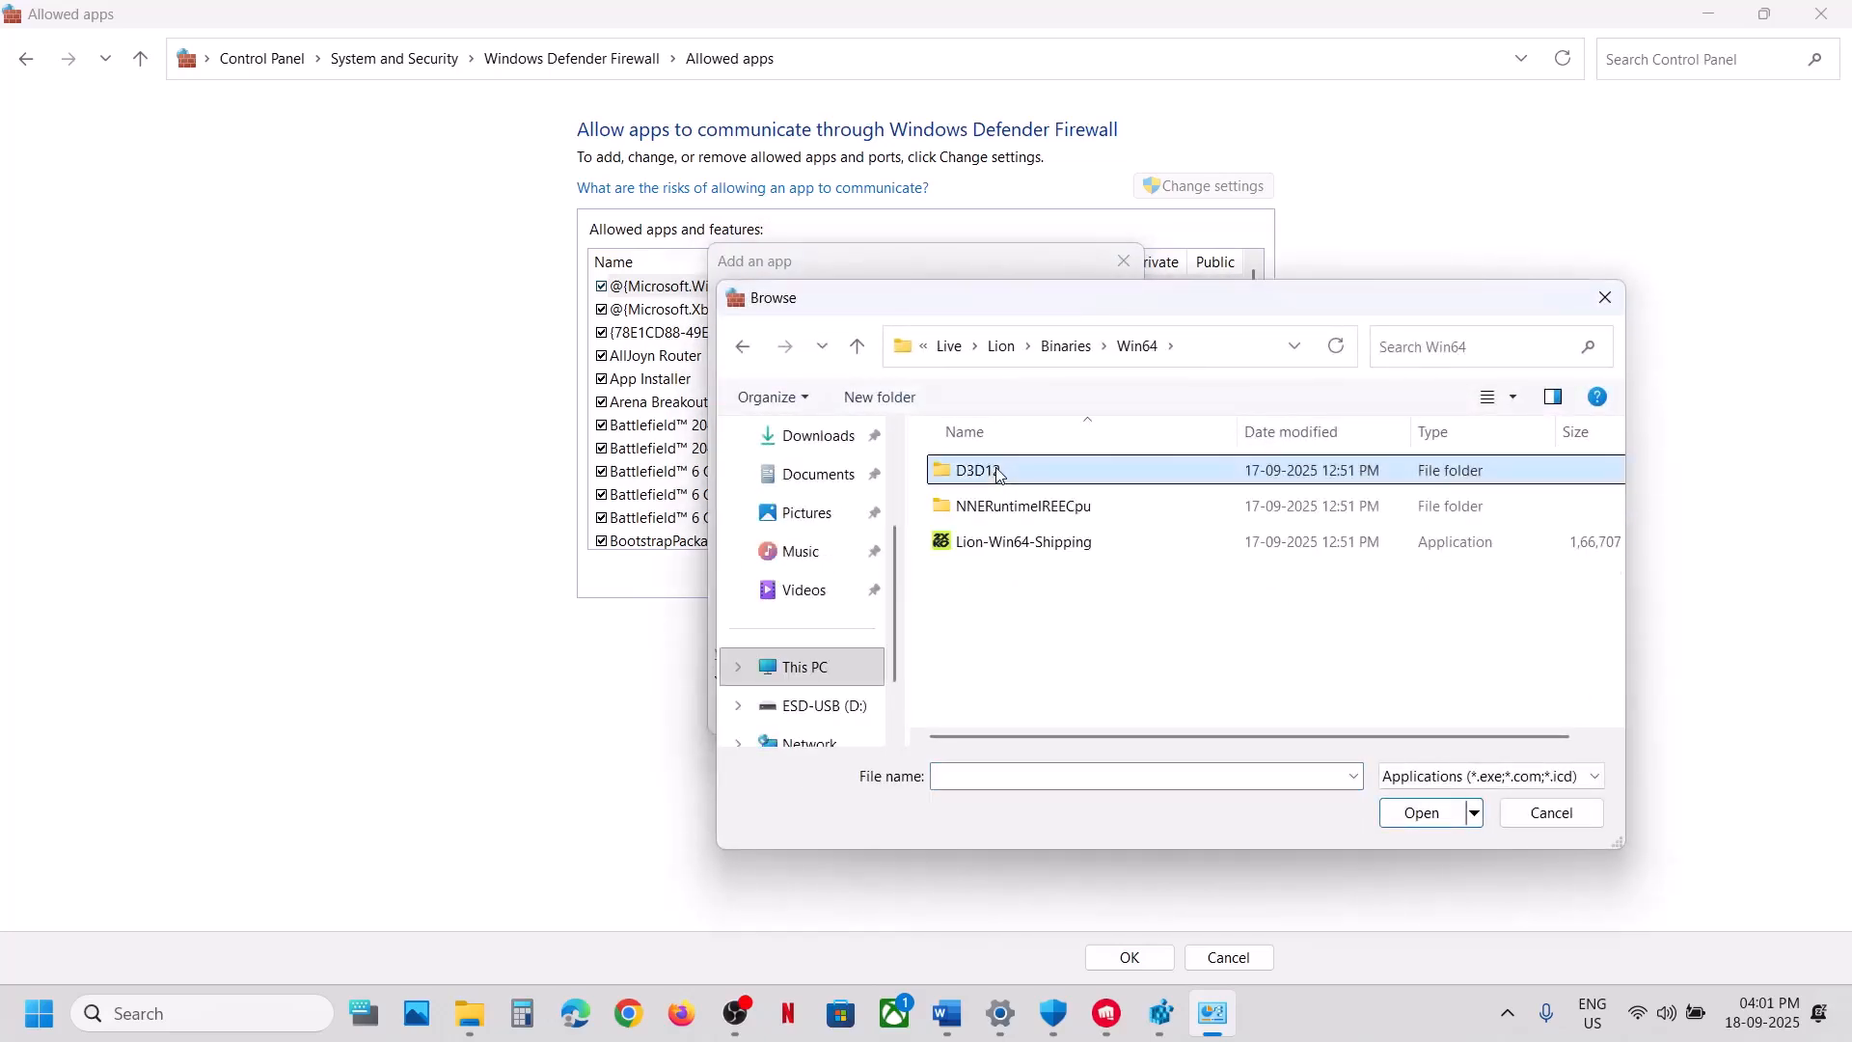
pyautogui.click(1009, 542)
pyautogui.click(1421, 814)
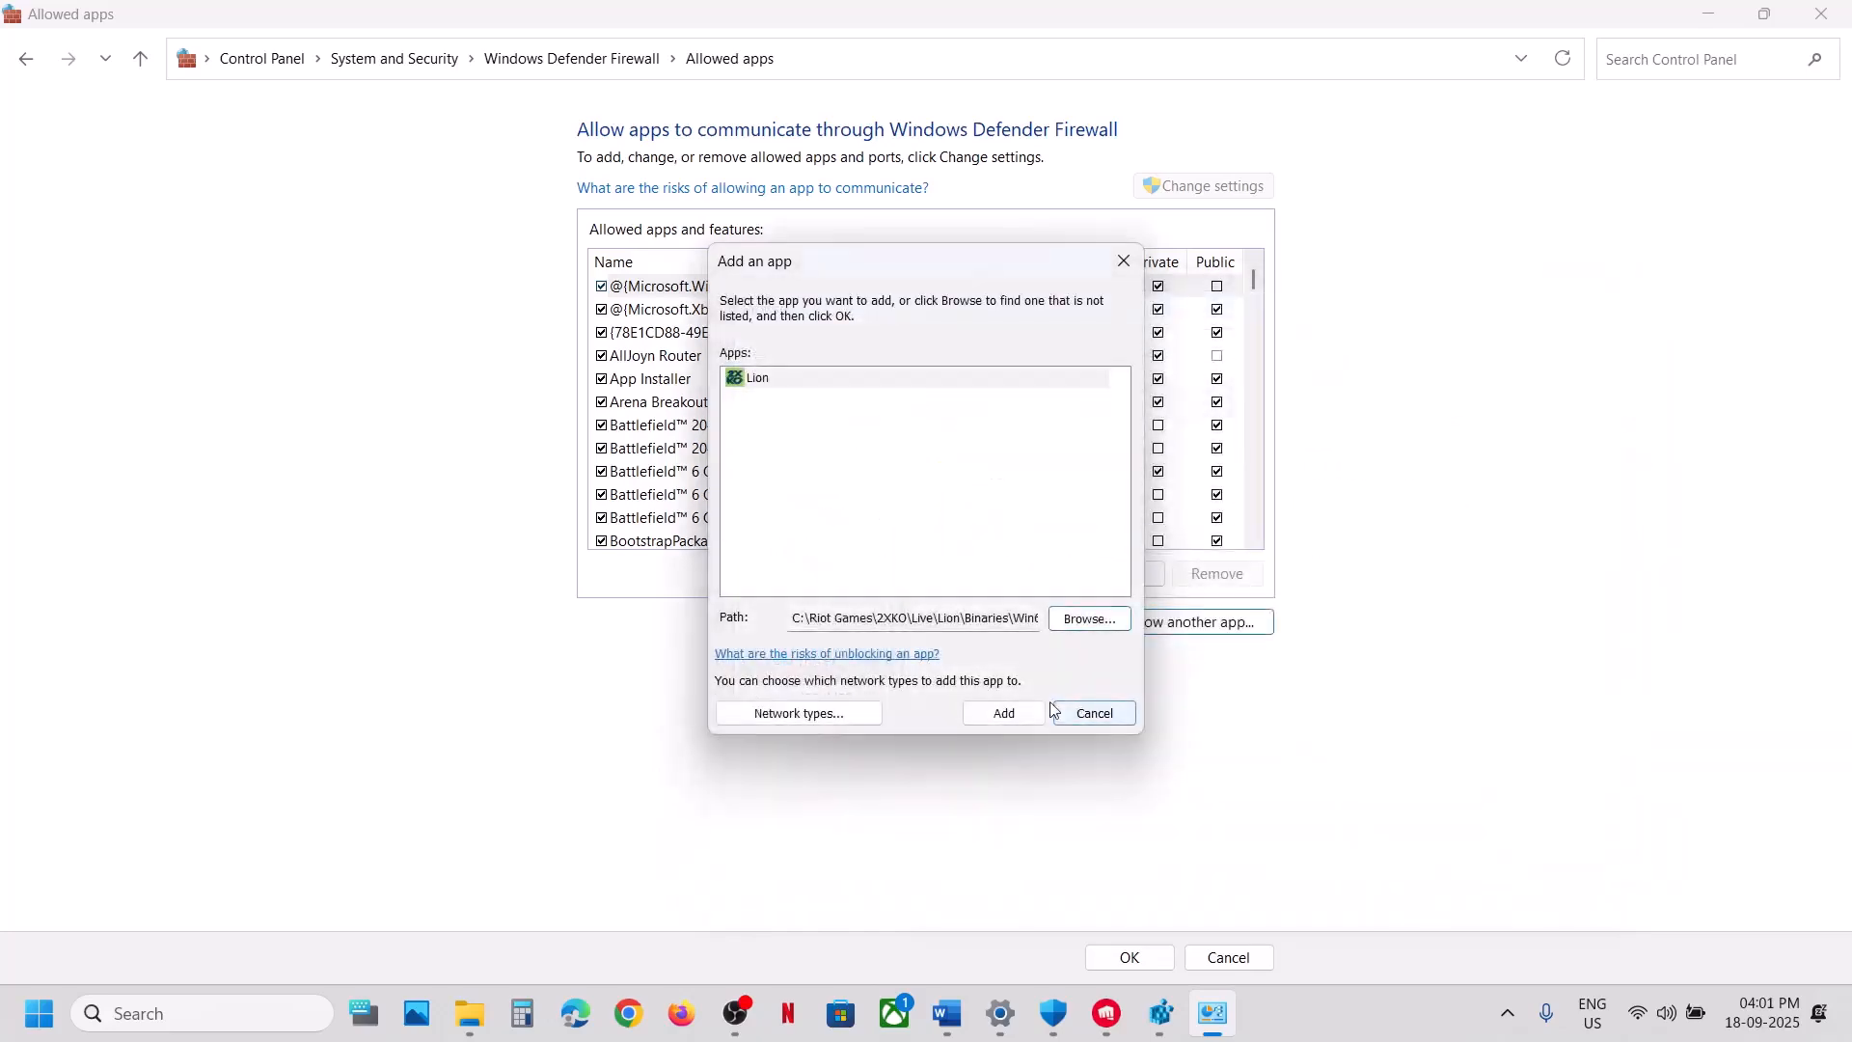
pyautogui.click(1003, 713)
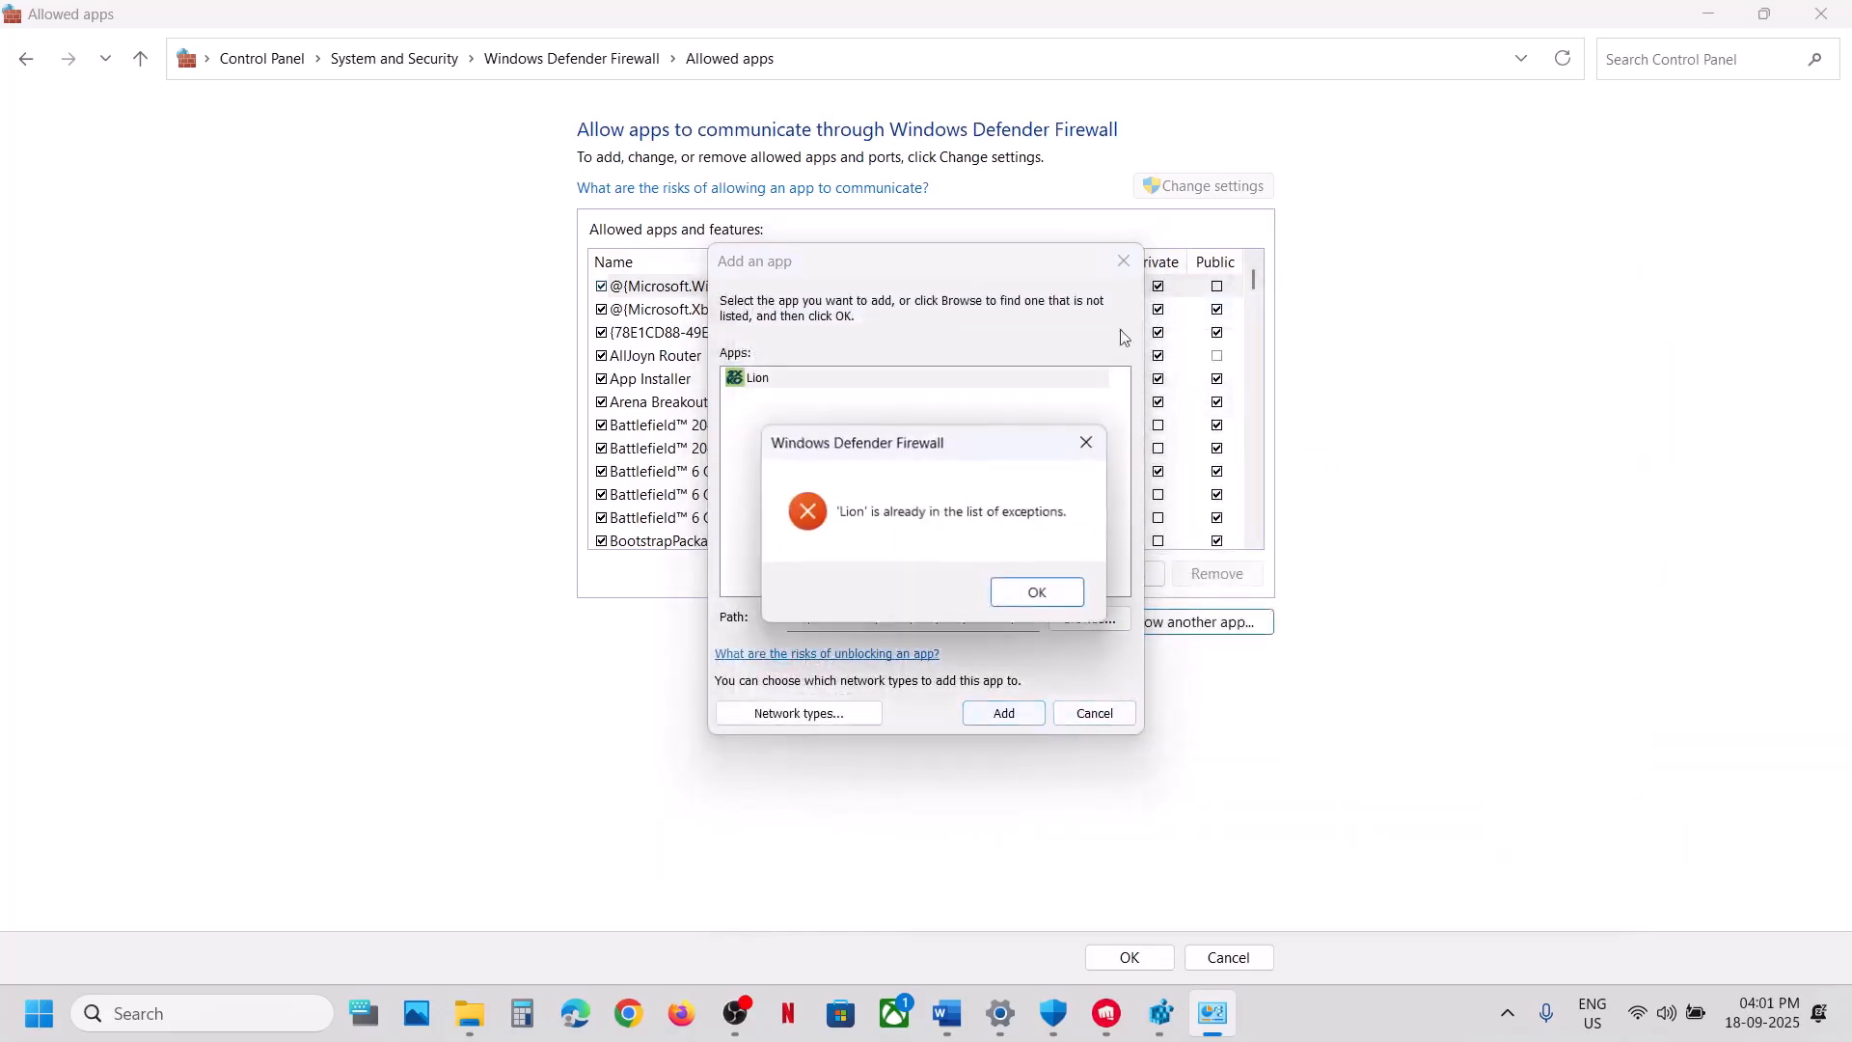
pyautogui.click(1037, 591)
pyautogui.click(1125, 261)
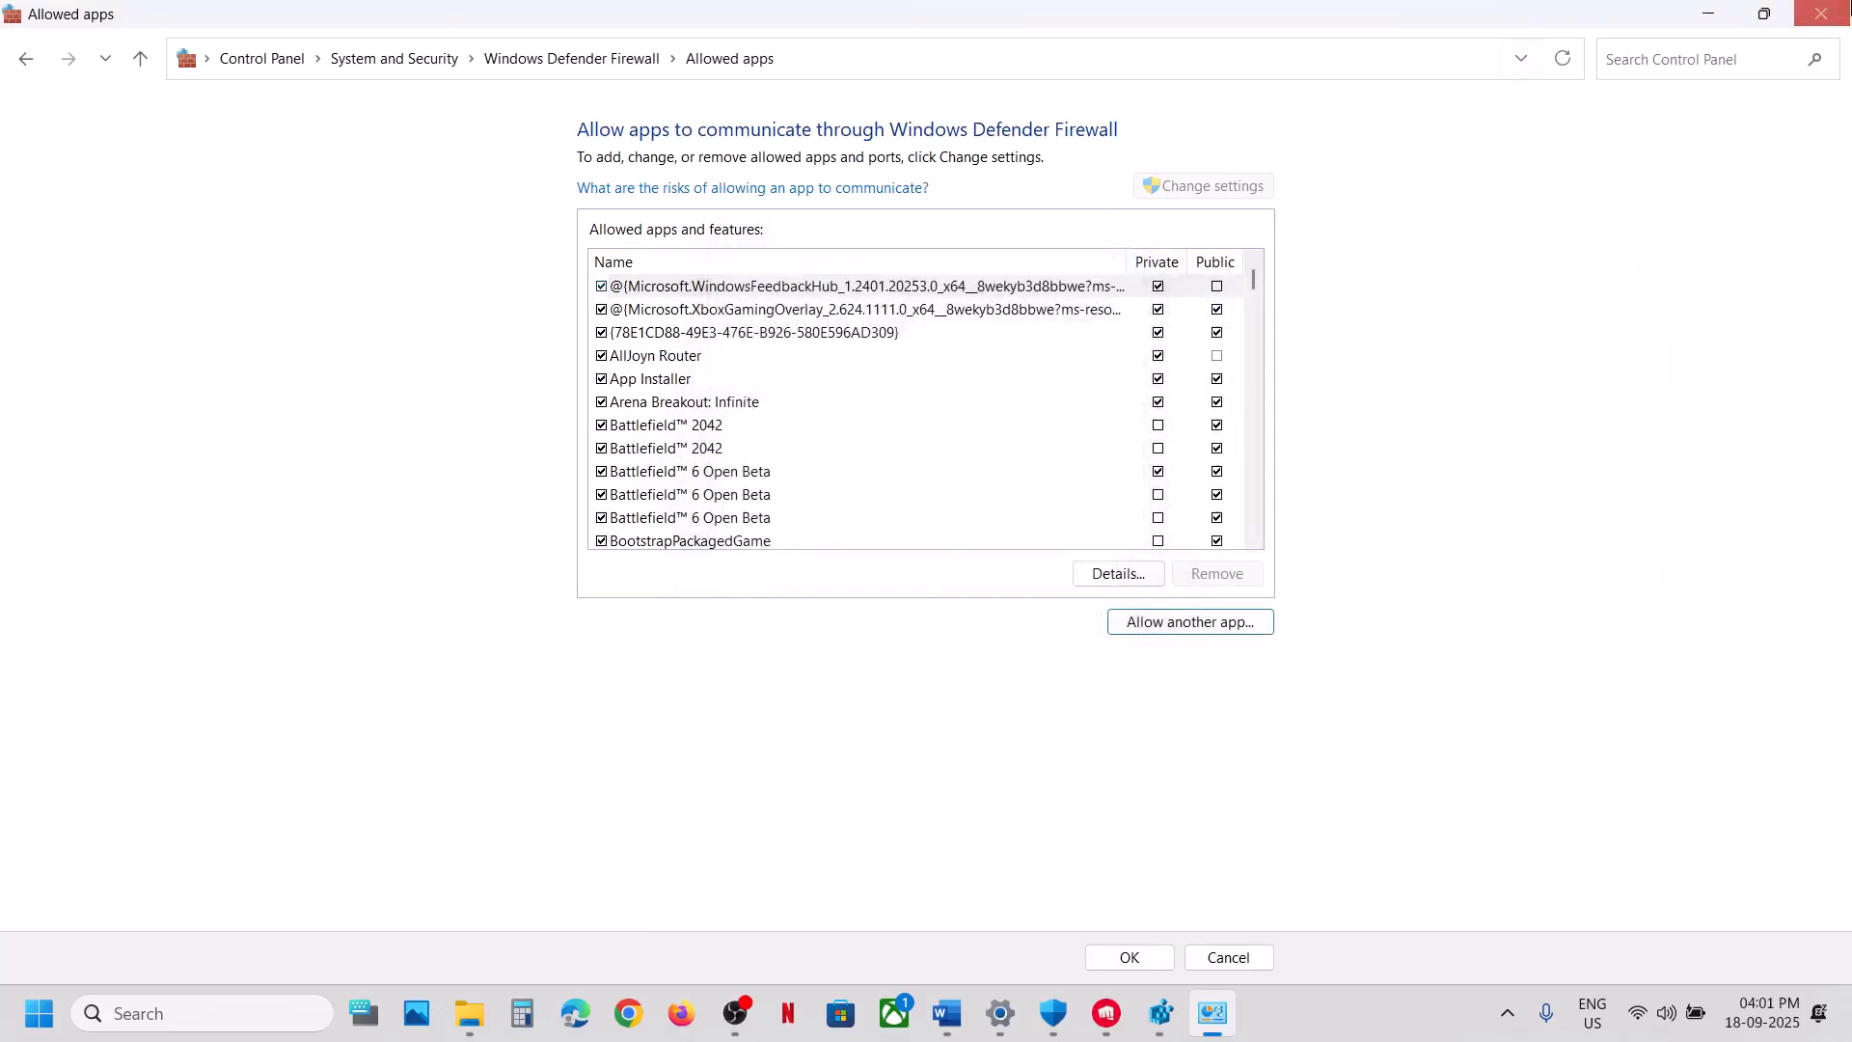
# Close the Allowed apps and Windows Security windows and switch to the Comodo Antivirus Users document in Word
pyautogui.click(1821, 13)
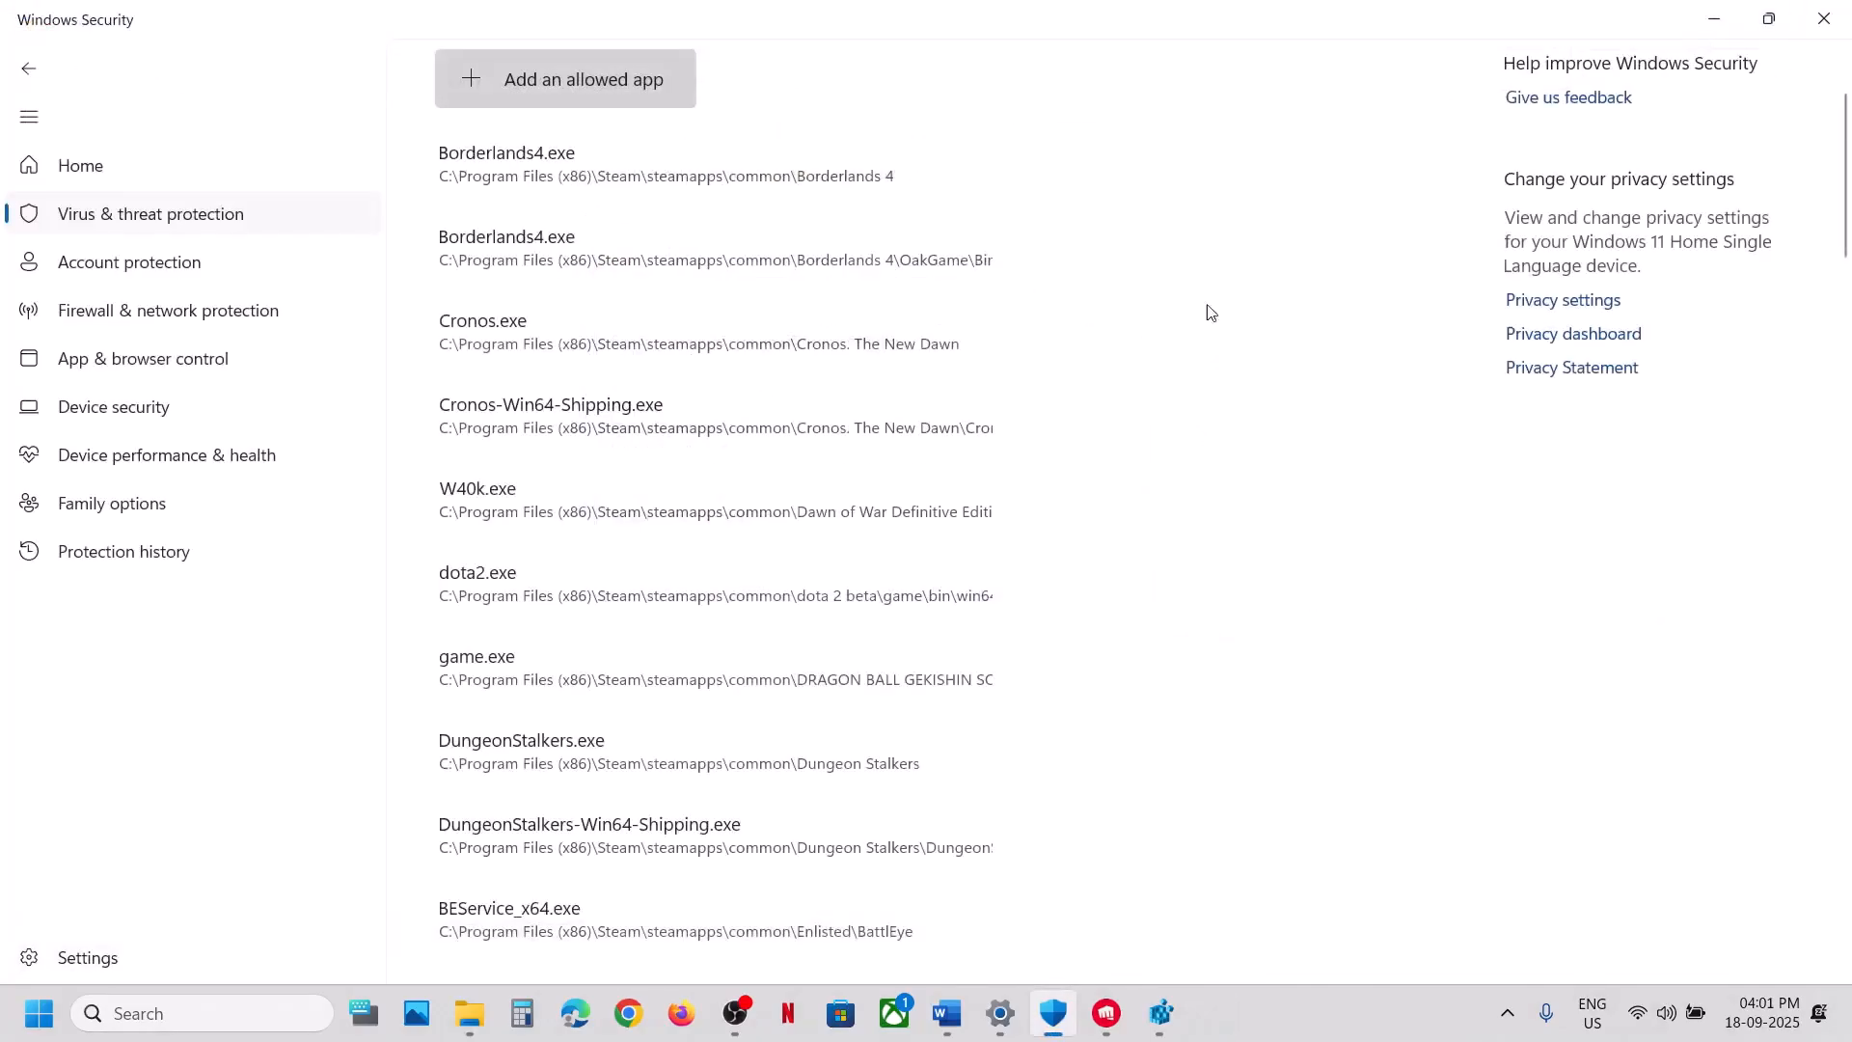
pyautogui.click(1827, 19)
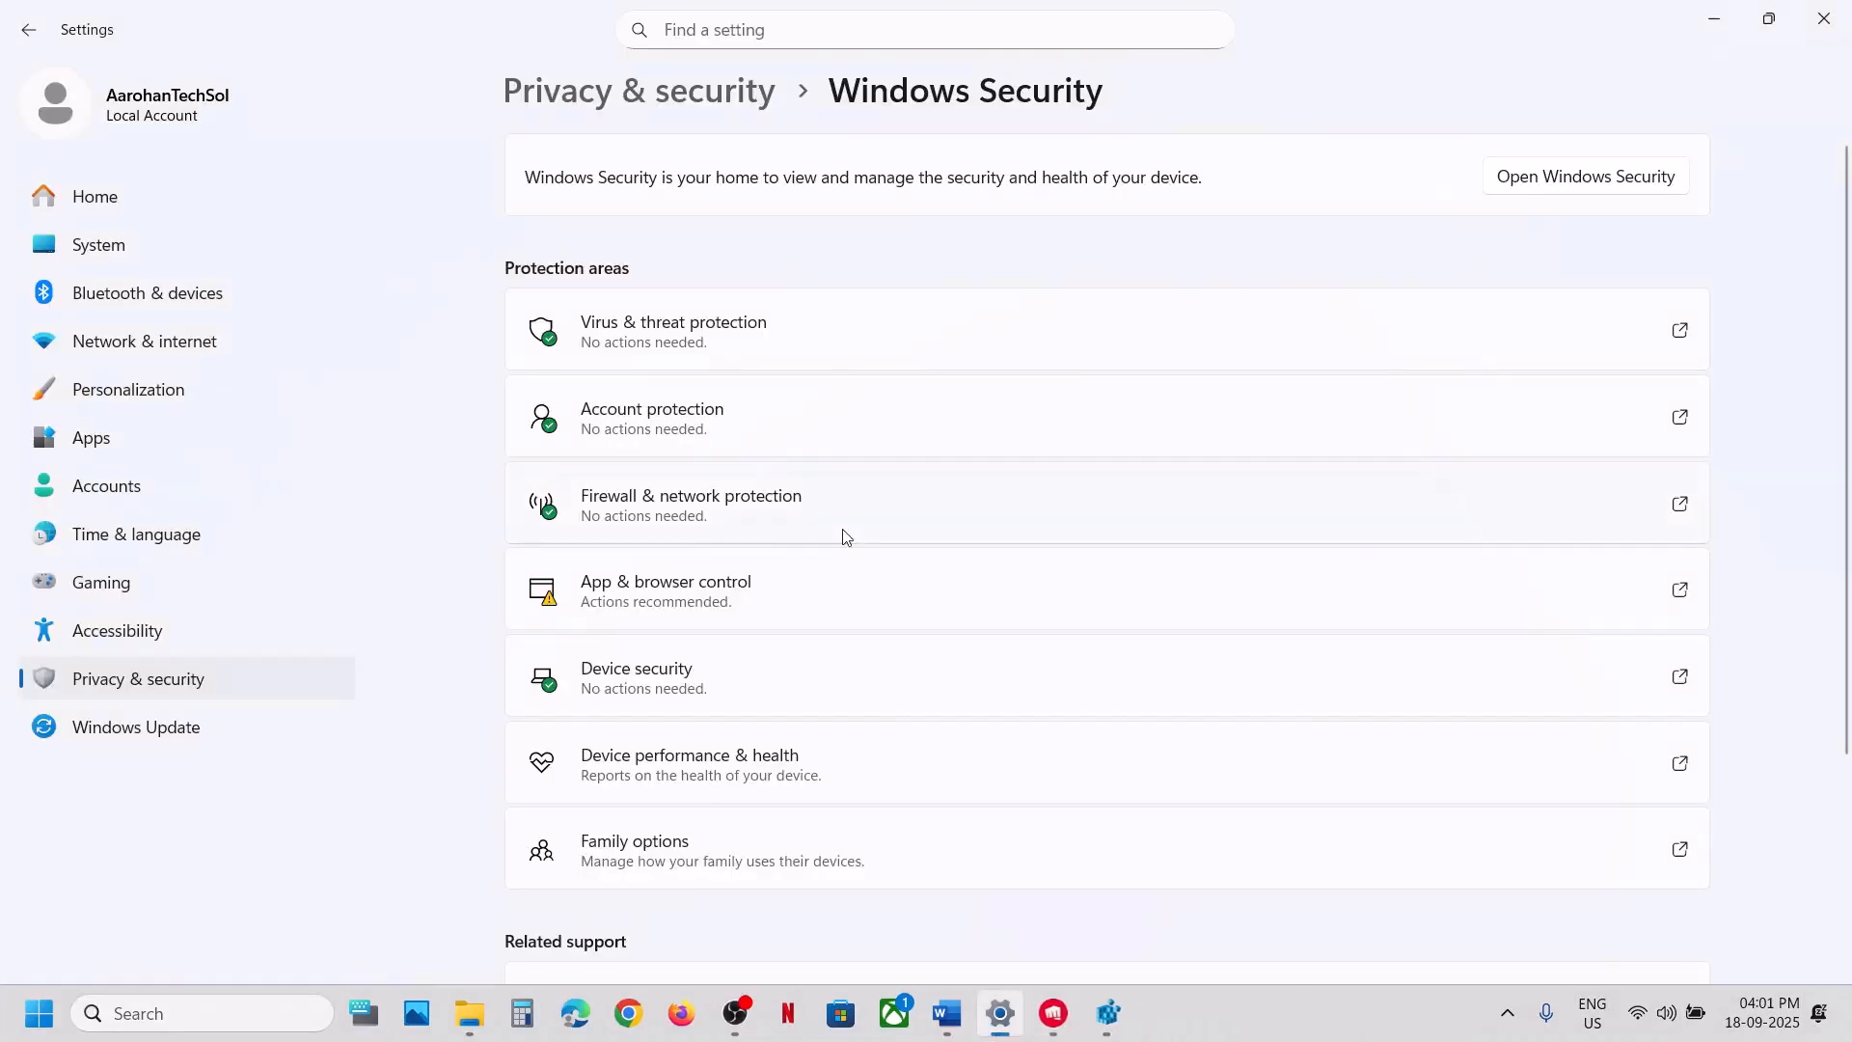
pyautogui.click(948, 1015)
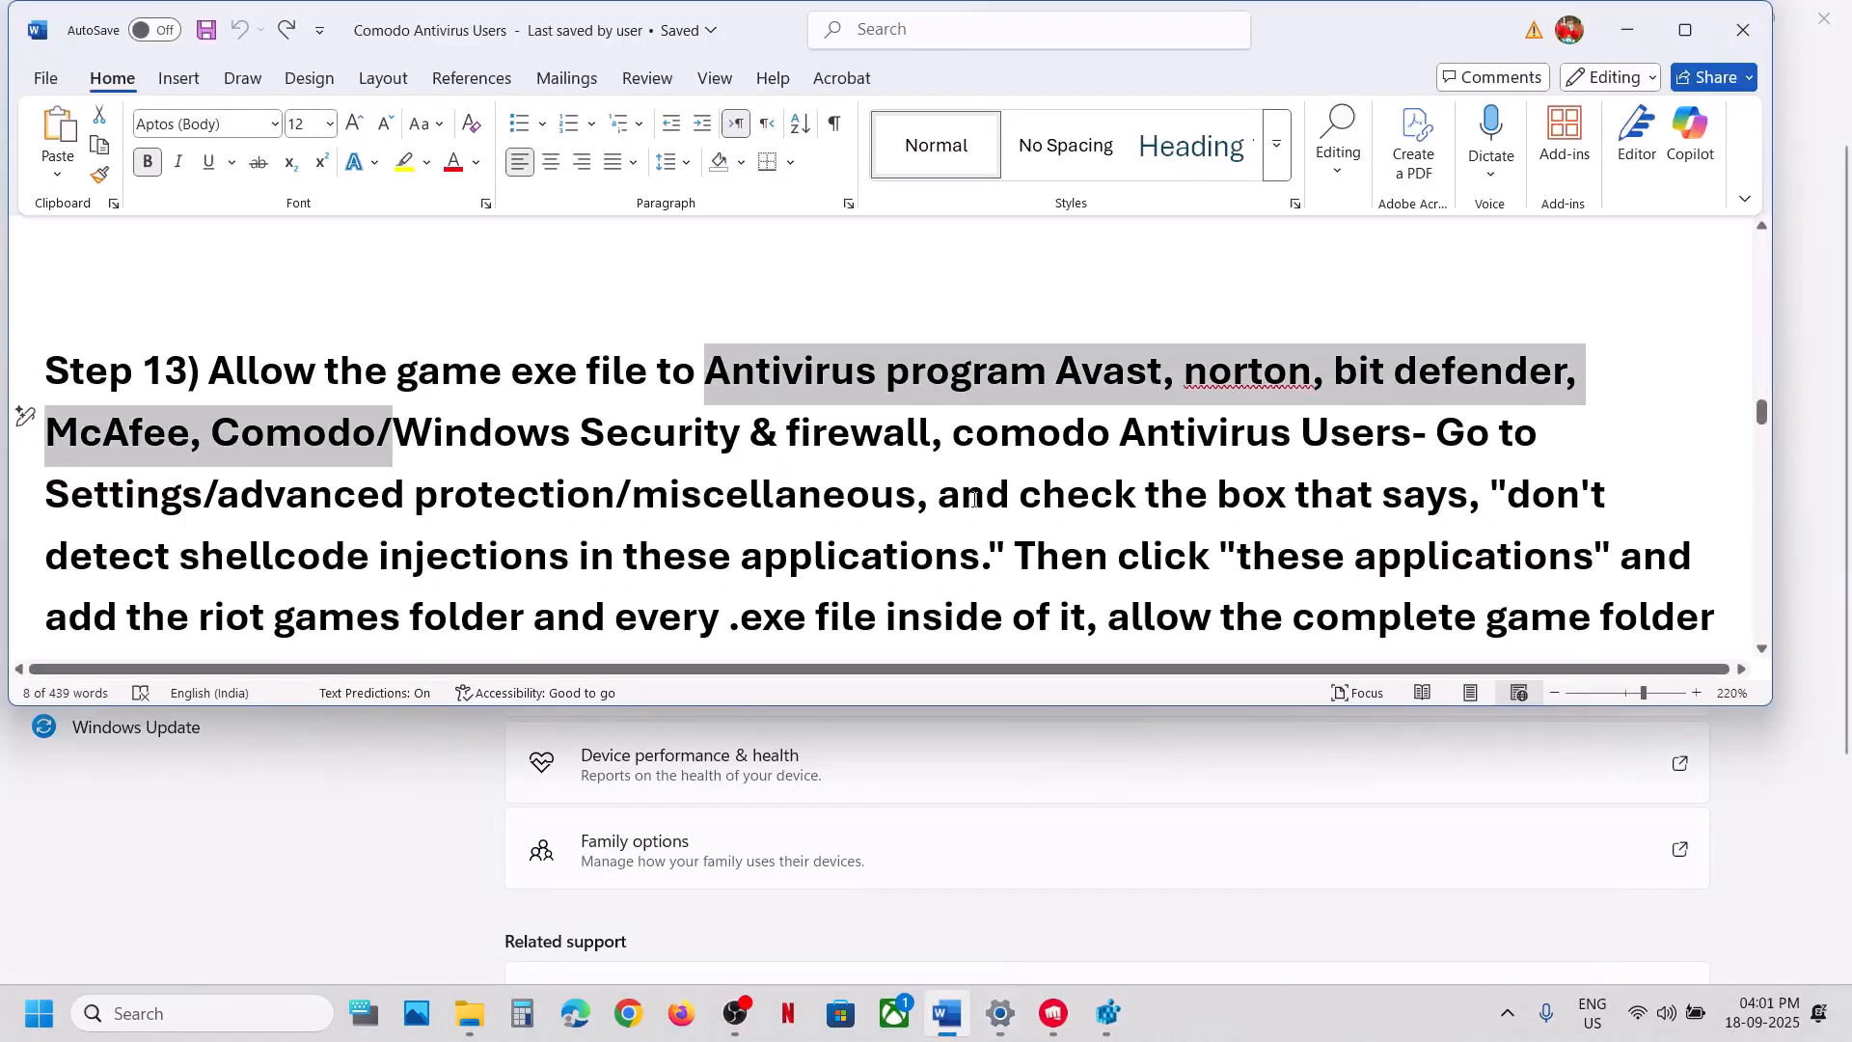
# Read the Step 13 instructions on Comodo settings and antivirus exceptions for the riot games folder, continuing to Step 14
pyautogui.moveTo(955, 433); pyautogui.dragTo(1412, 432)
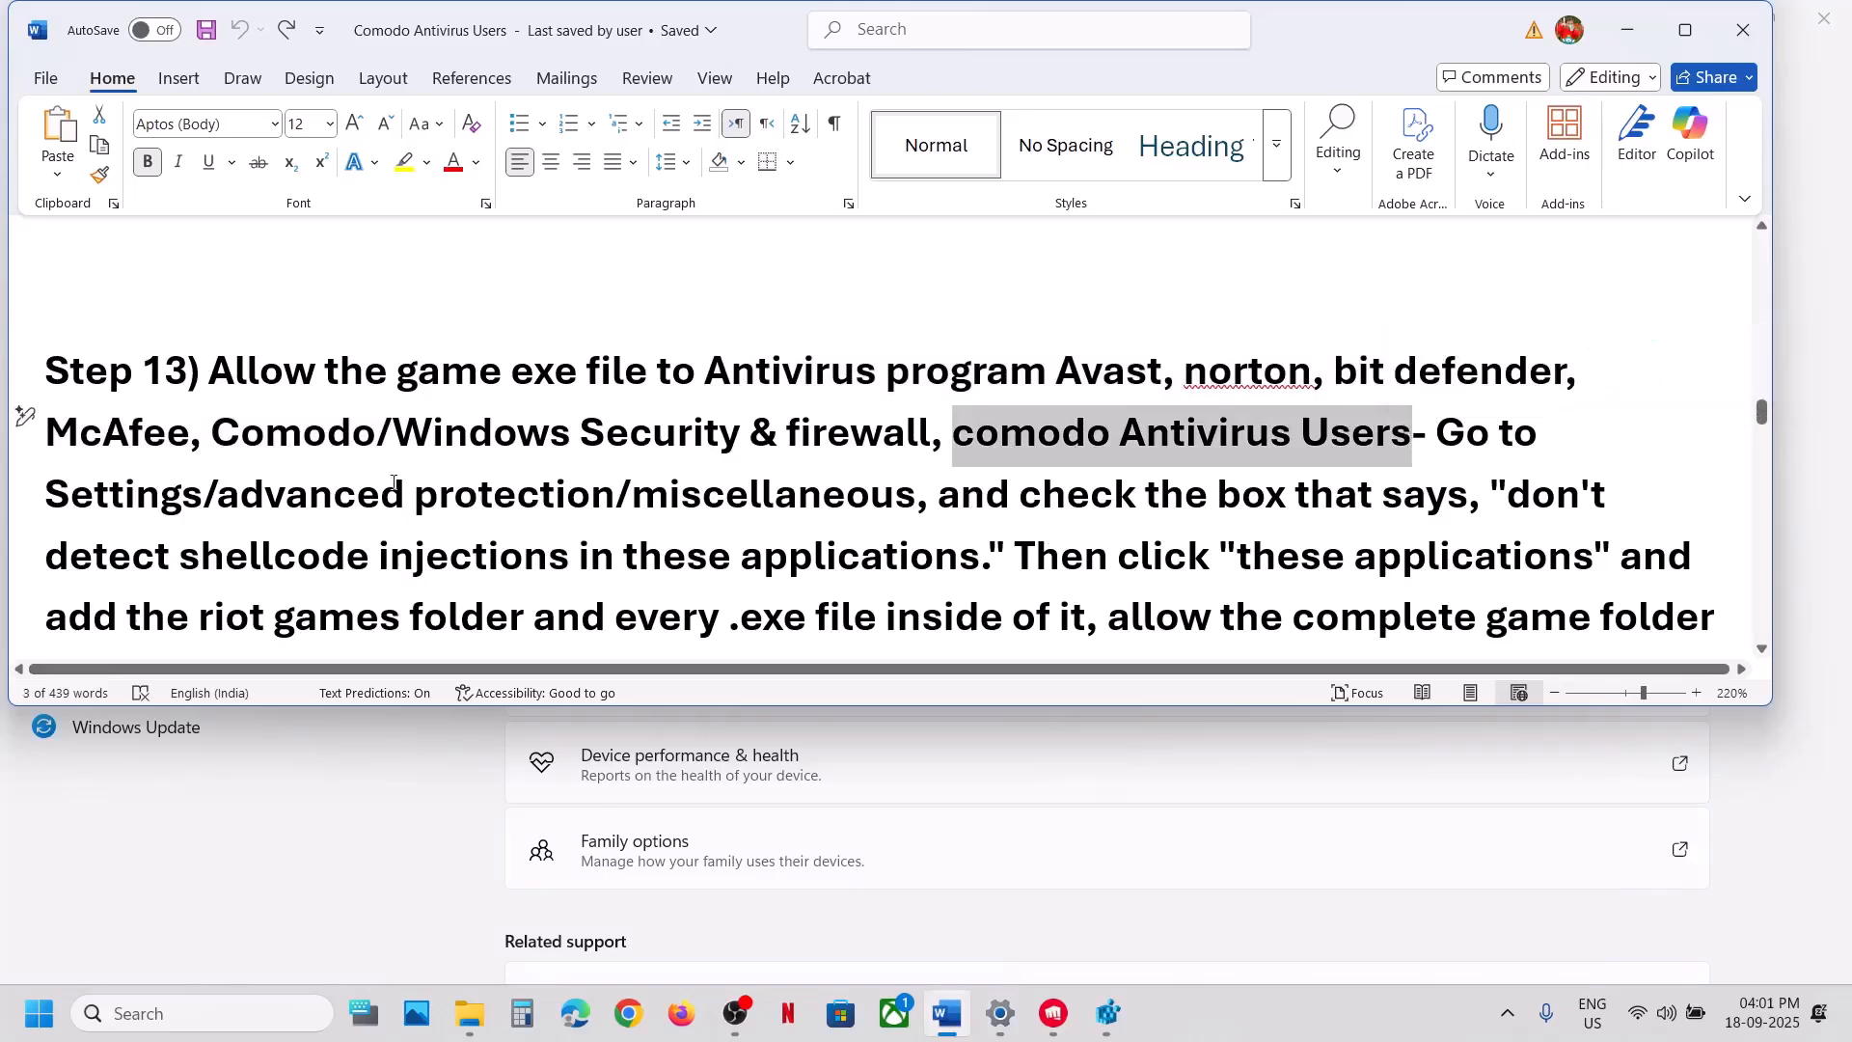
pyautogui.moveTo(85, 499); pyautogui.dragTo(916, 496)
pyautogui.scroll(-1, 1023, 498)
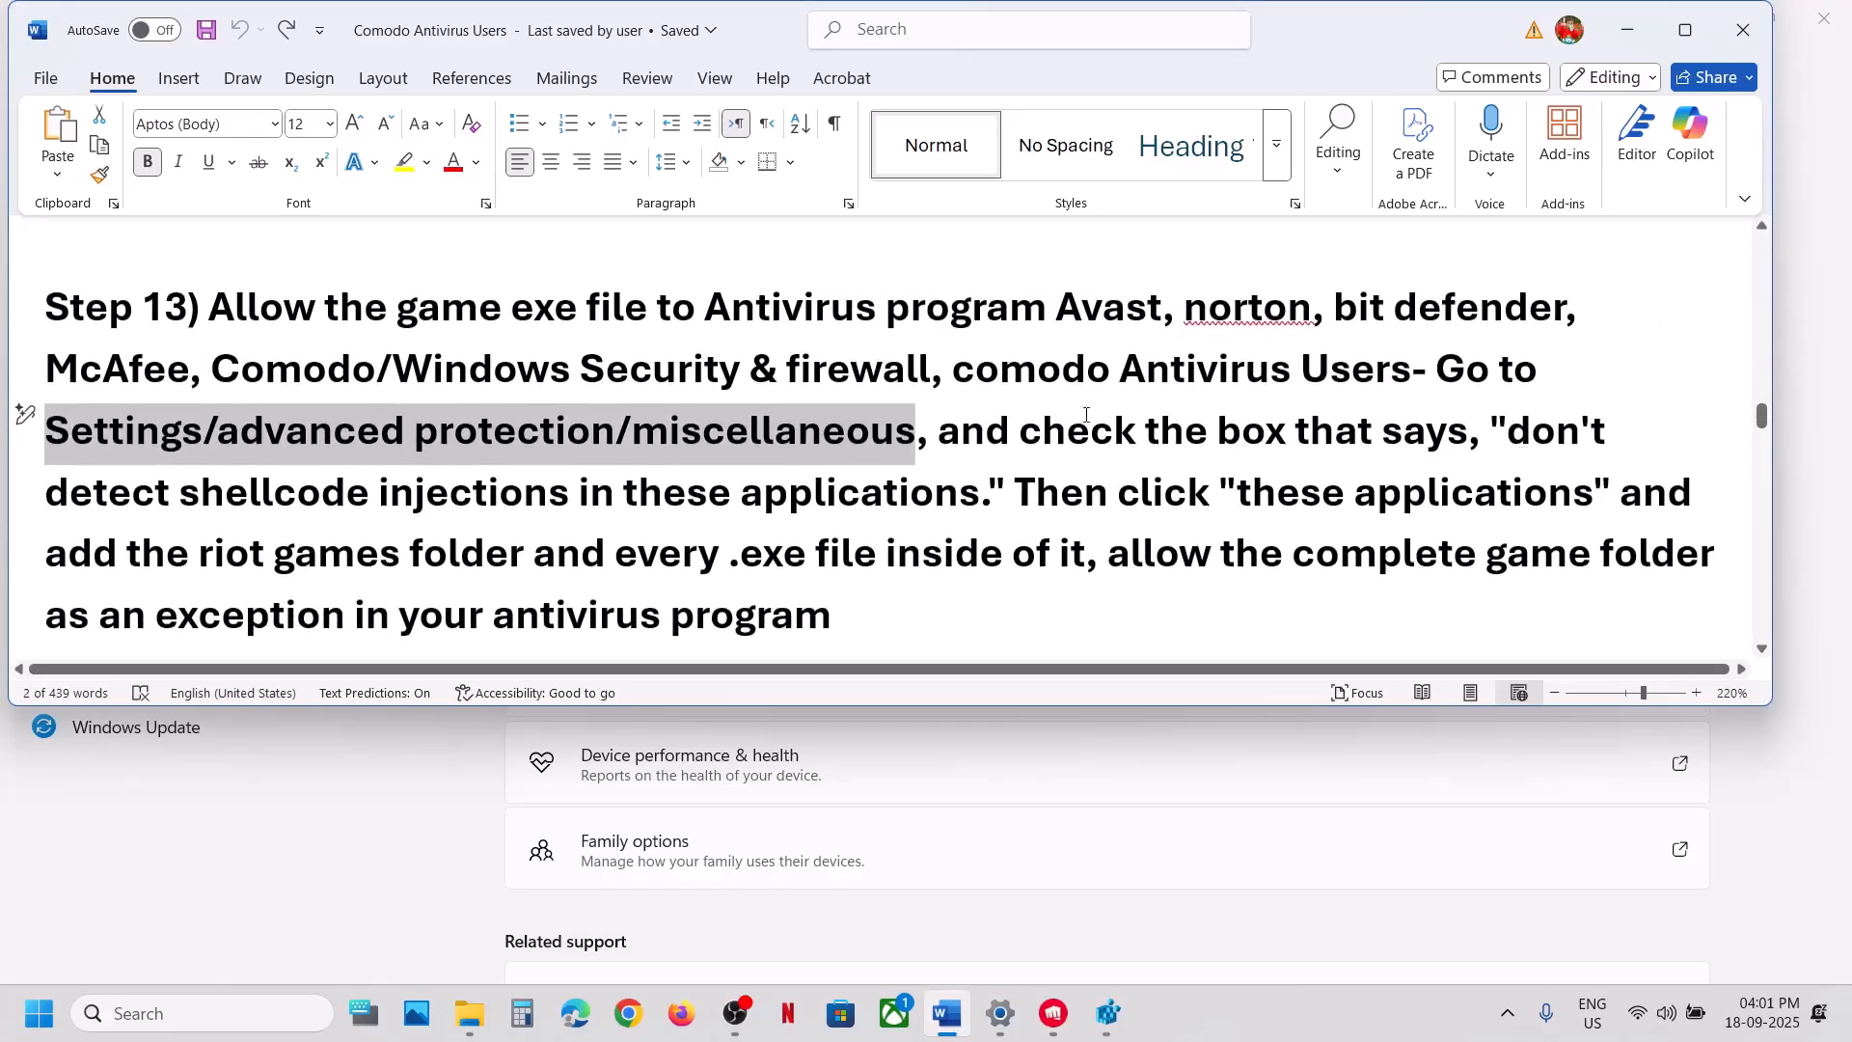
pyautogui.moveTo(134, 498); pyautogui.dragTo(886, 502)
pyautogui.moveTo(1119, 496); pyautogui.dragTo(1591, 496)
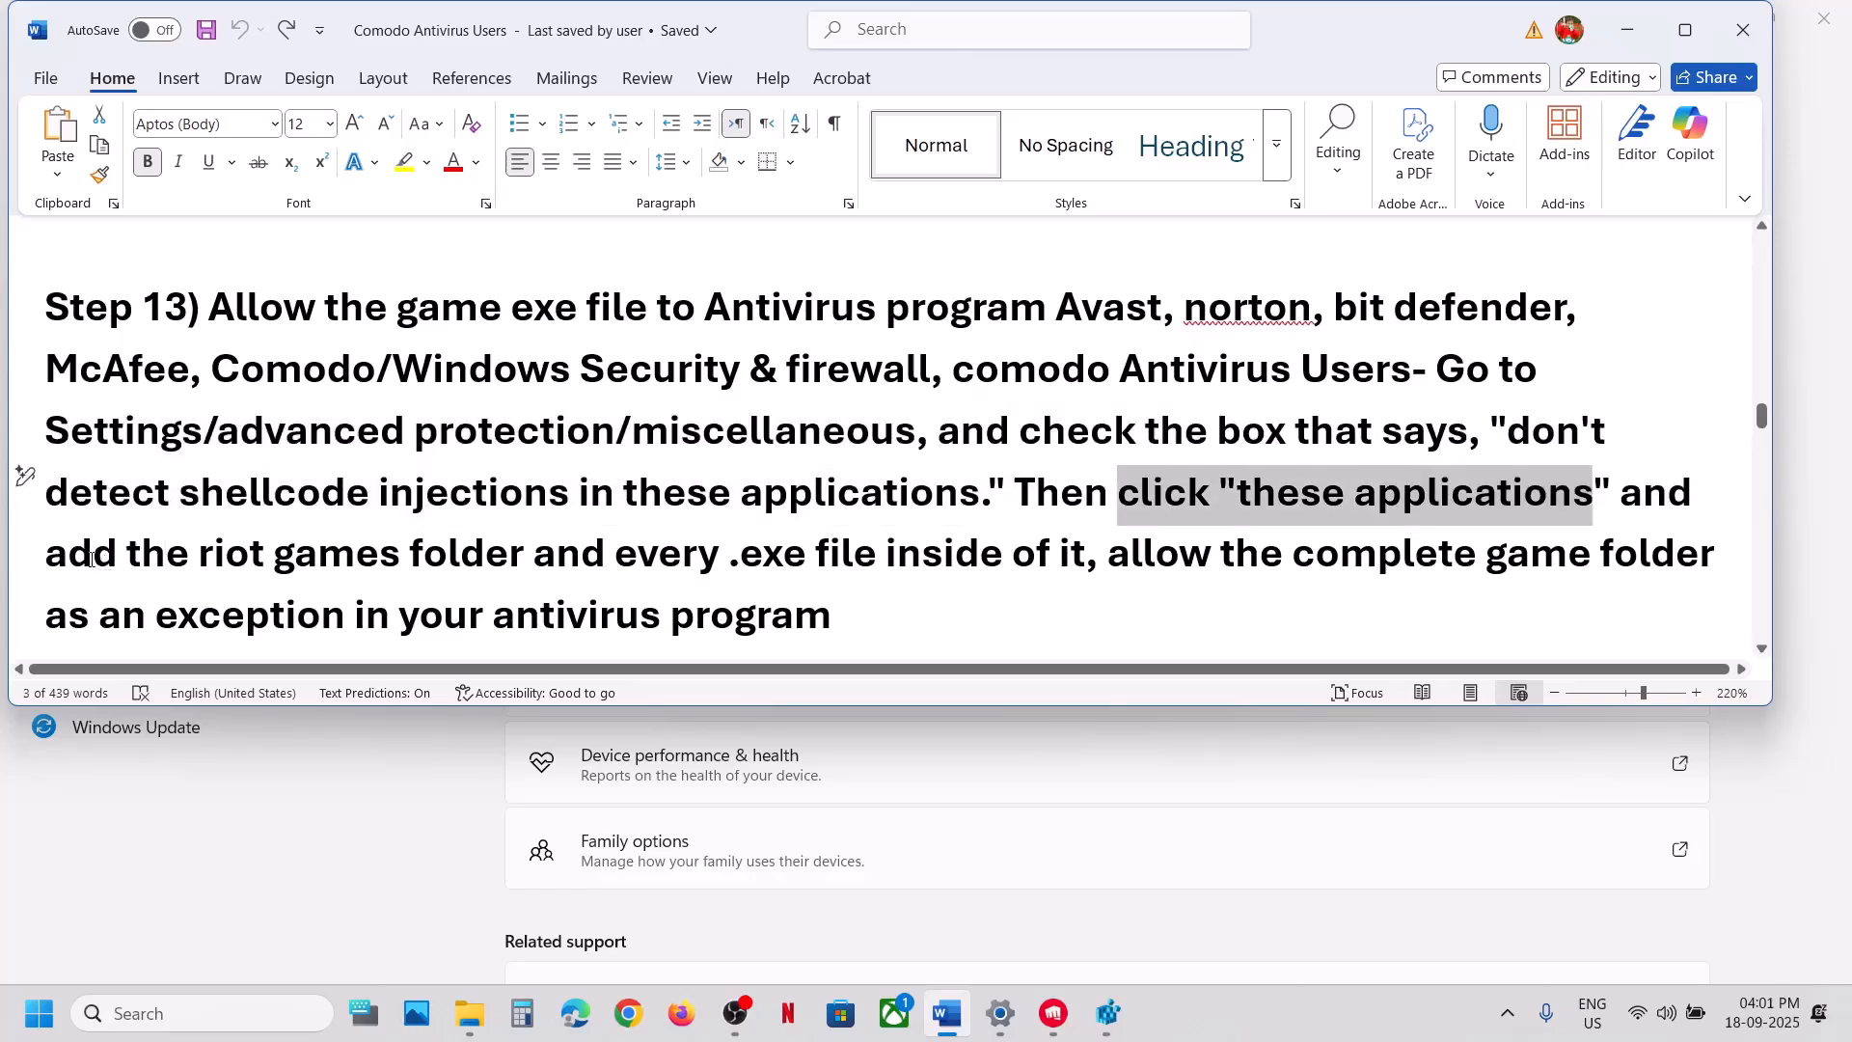
pyautogui.moveTo(90, 560); pyautogui.dragTo(575, 562)
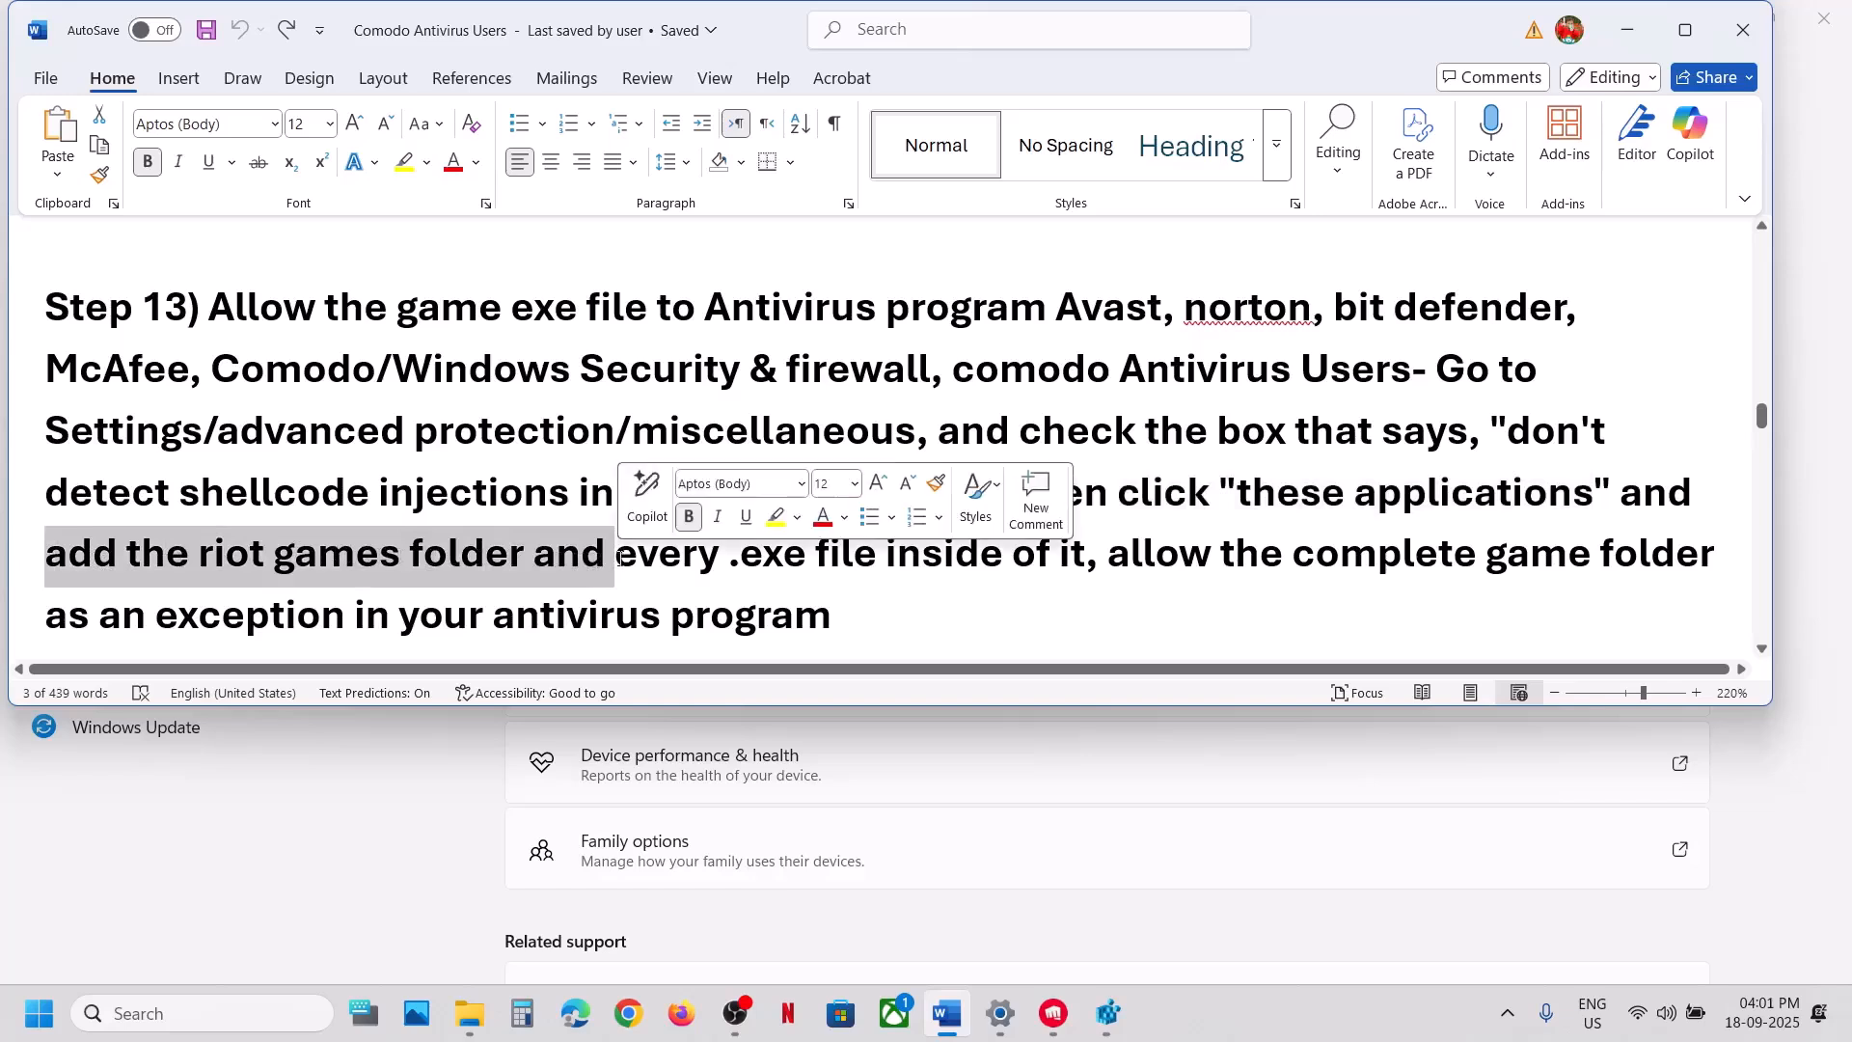
pyautogui.scroll(-1, 616, 560)
pyautogui.moveTo(615, 482); pyautogui.dragTo(947, 487)
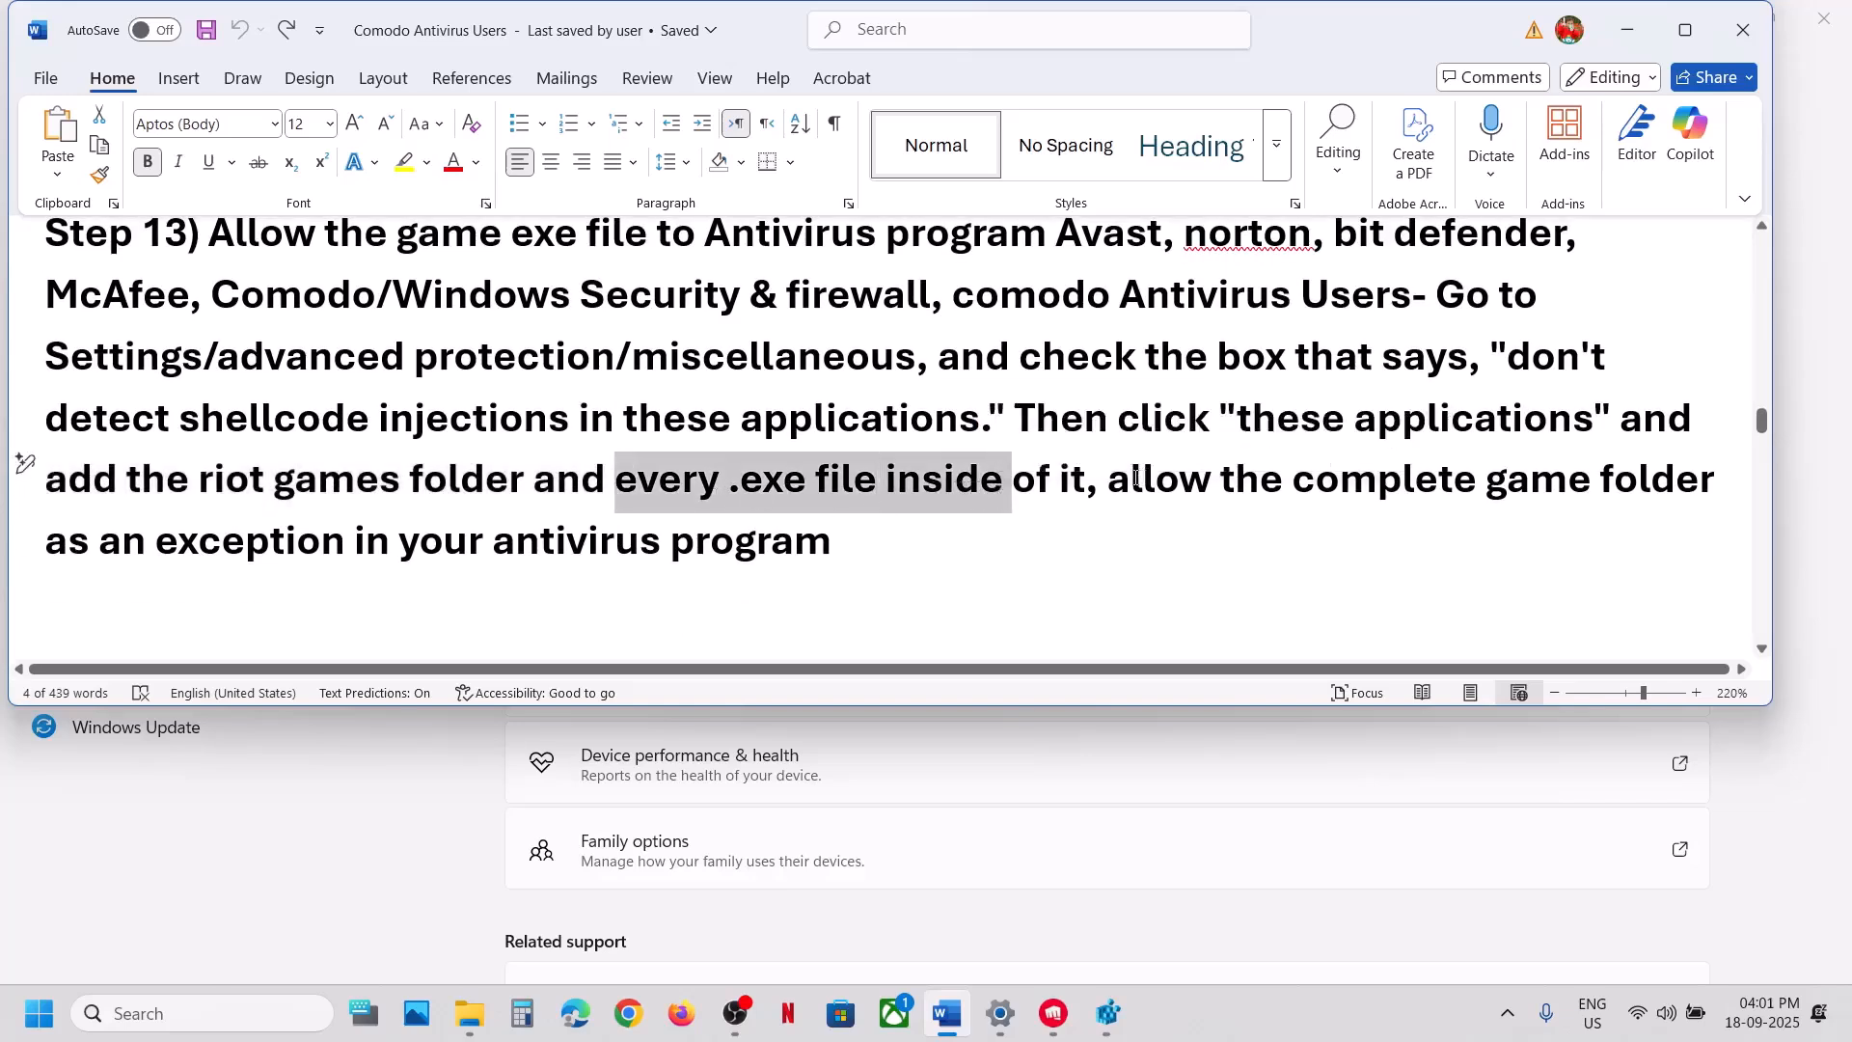
pyautogui.moveTo(1136, 477); pyautogui.dragTo(828, 545)
pyautogui.click(827, 548)
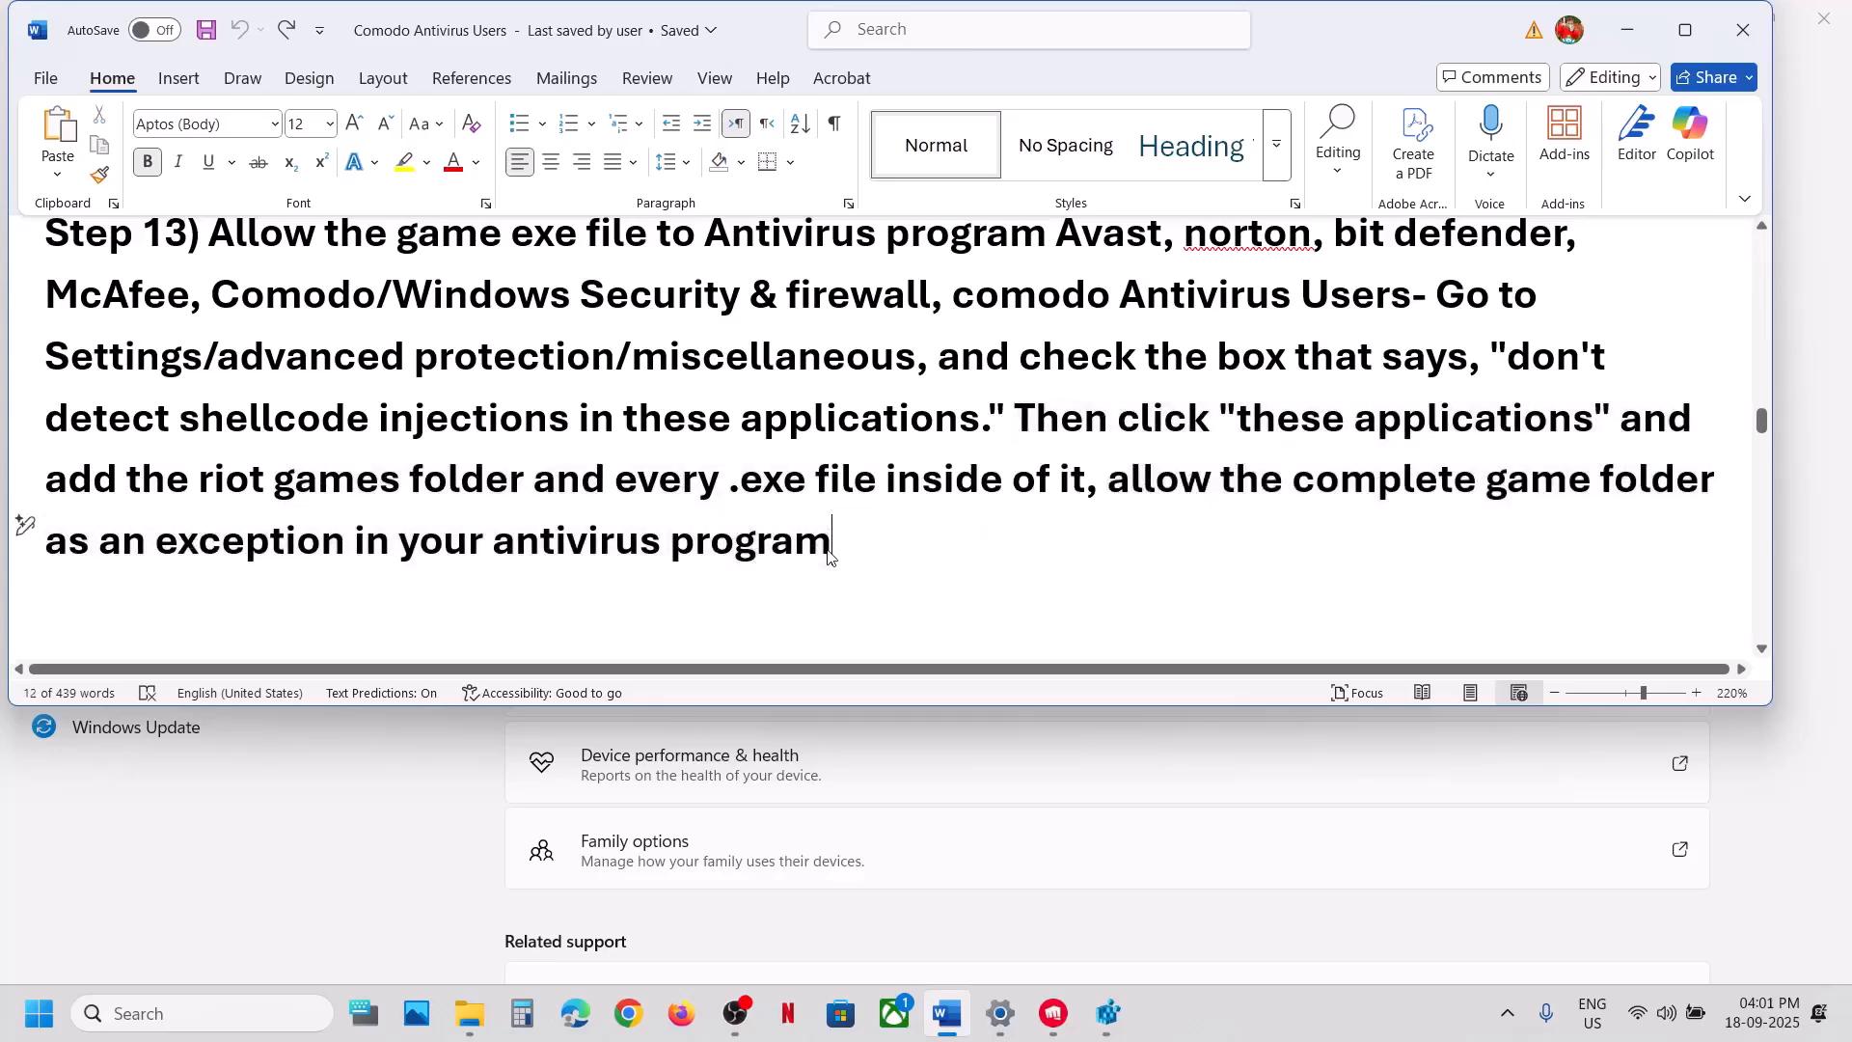
pyautogui.scroll(-3, 827, 542)
pyautogui.scroll(2, 827, 542)
pyautogui.scroll(-1, 477, 495)
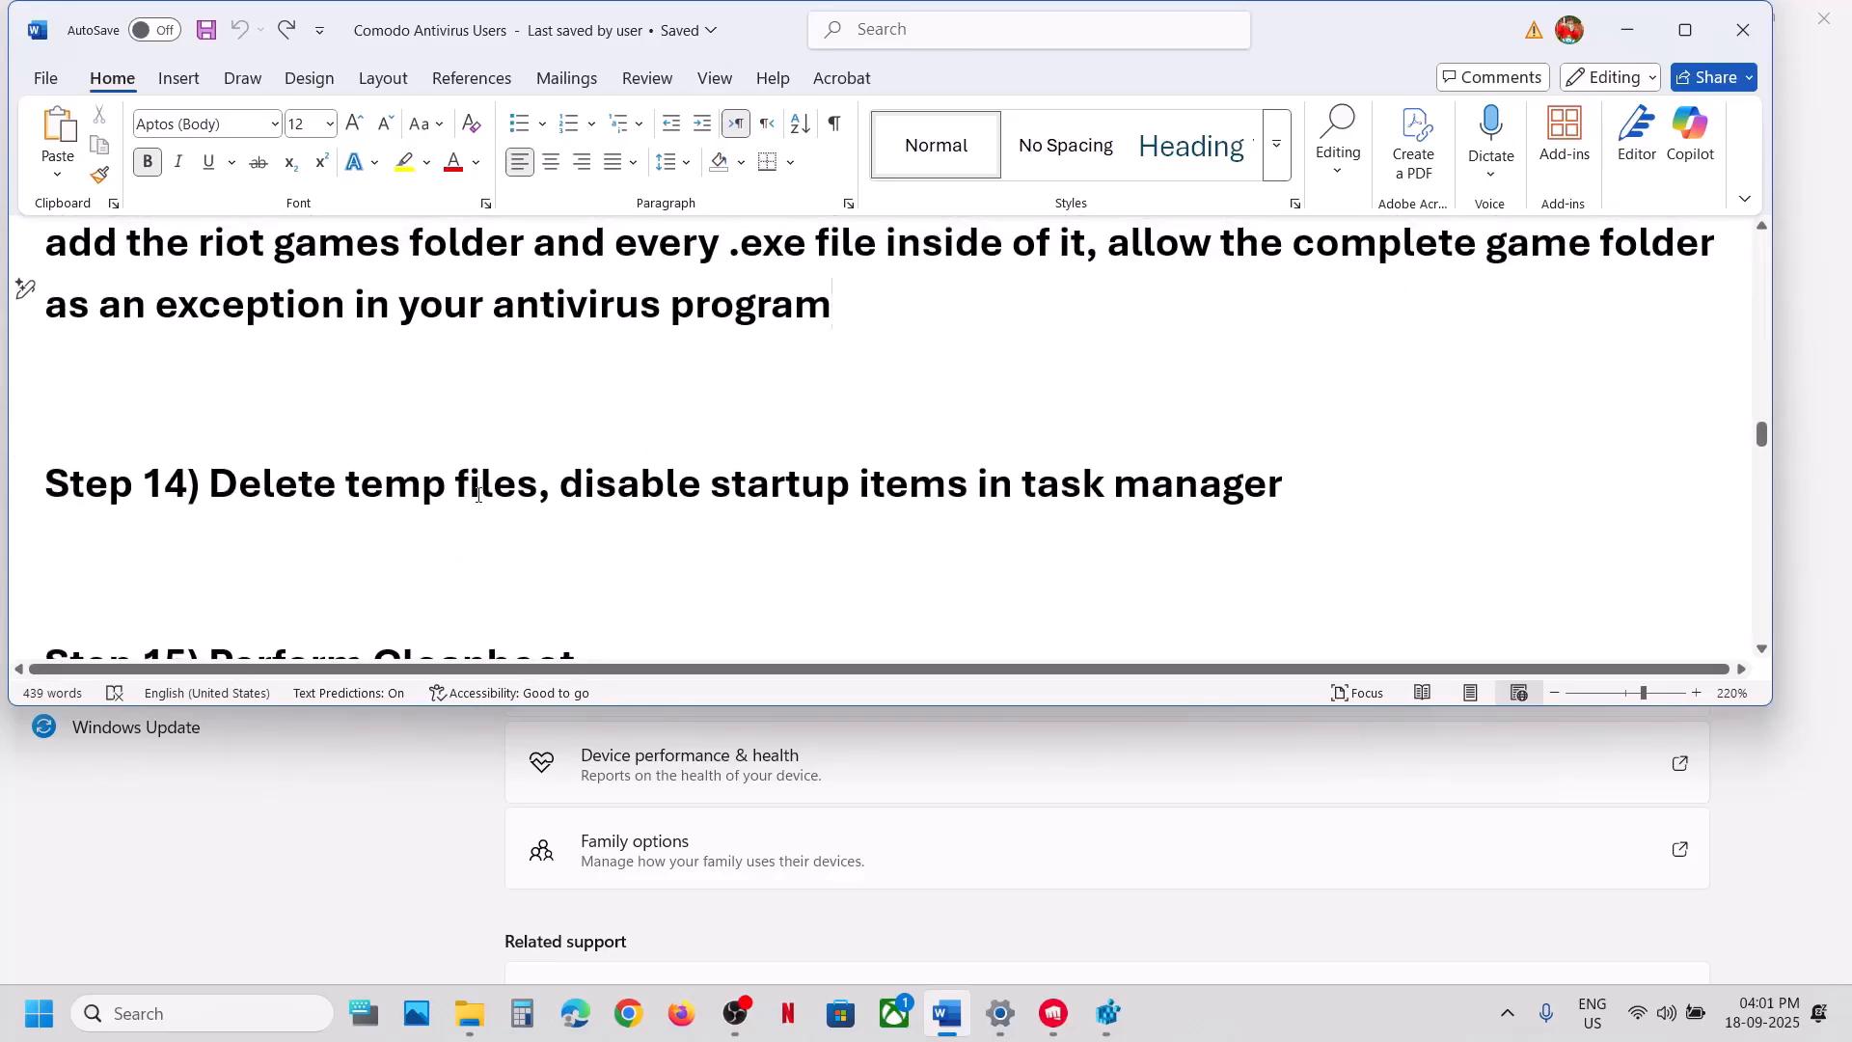
# Open the user's temporary files folder by running %temp% from the Run dialog
pyautogui.click(253, 1013)
pyautogui.write('t')
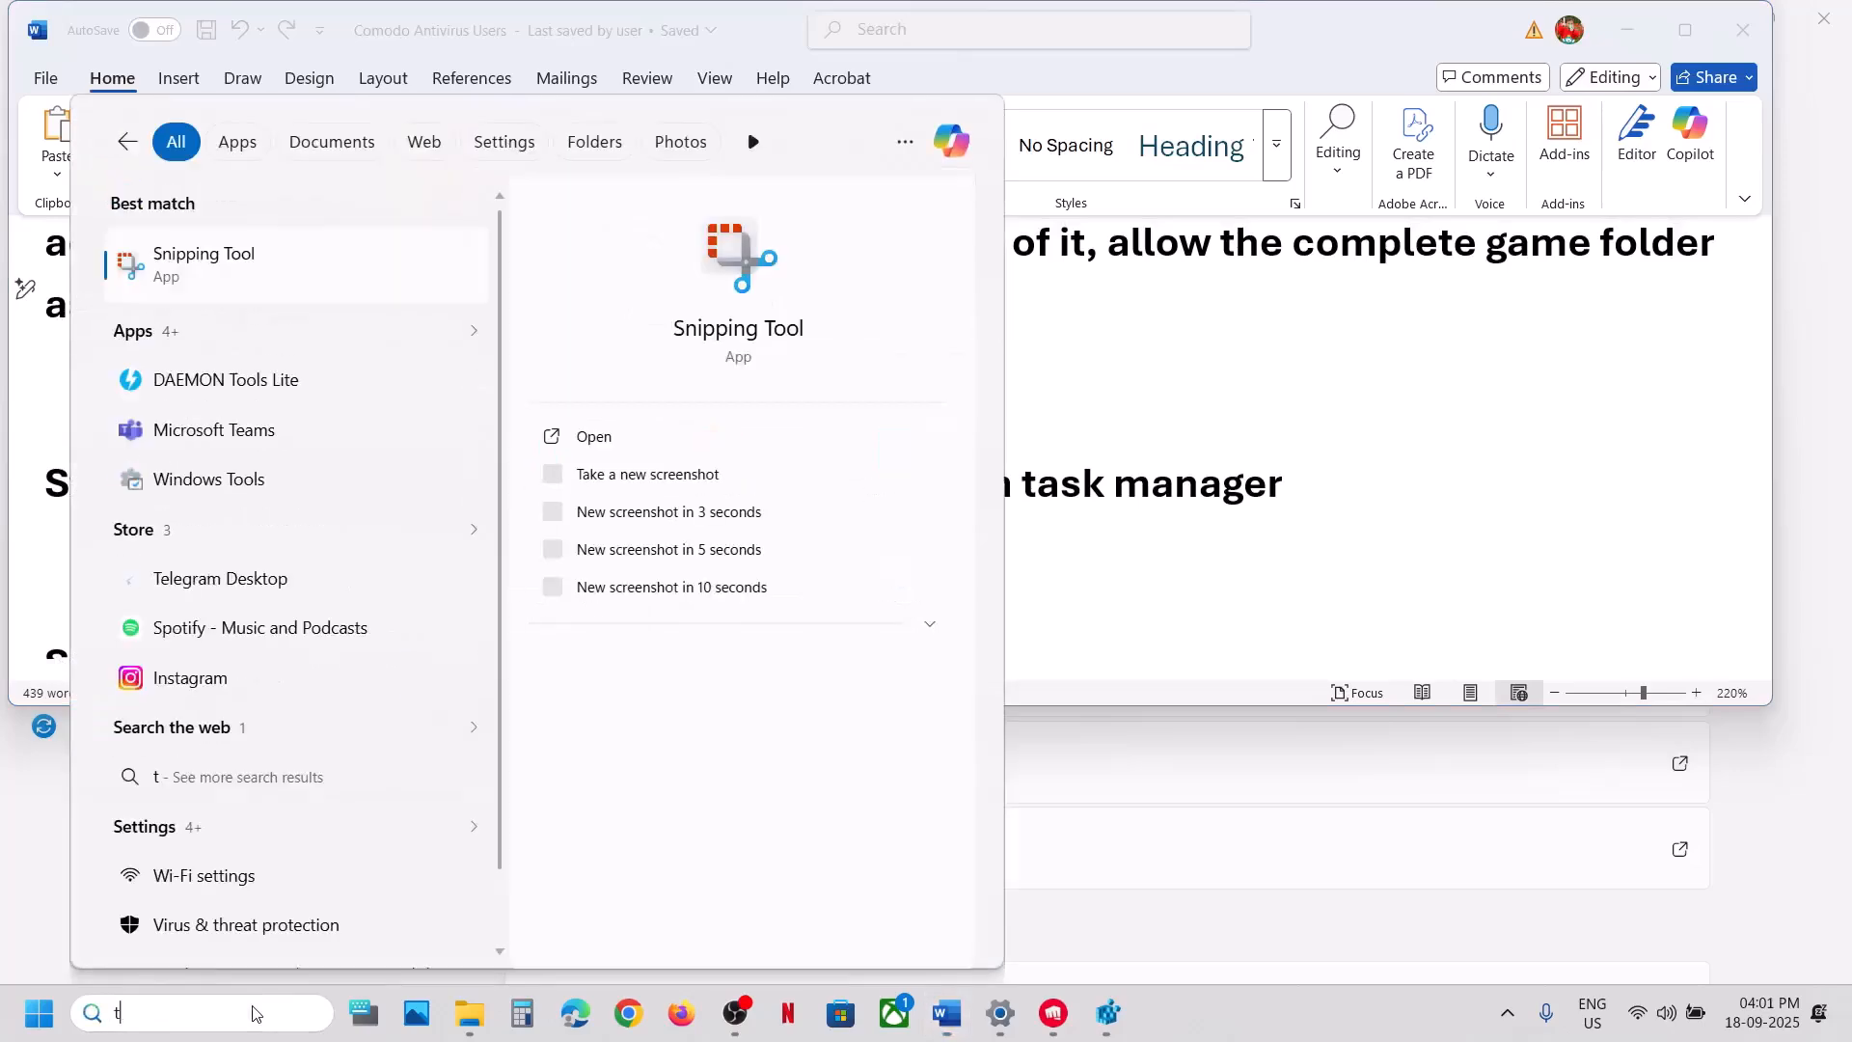
pyautogui.press('BackSpace')
pyautogui.write('run')
pyautogui.press('Return')
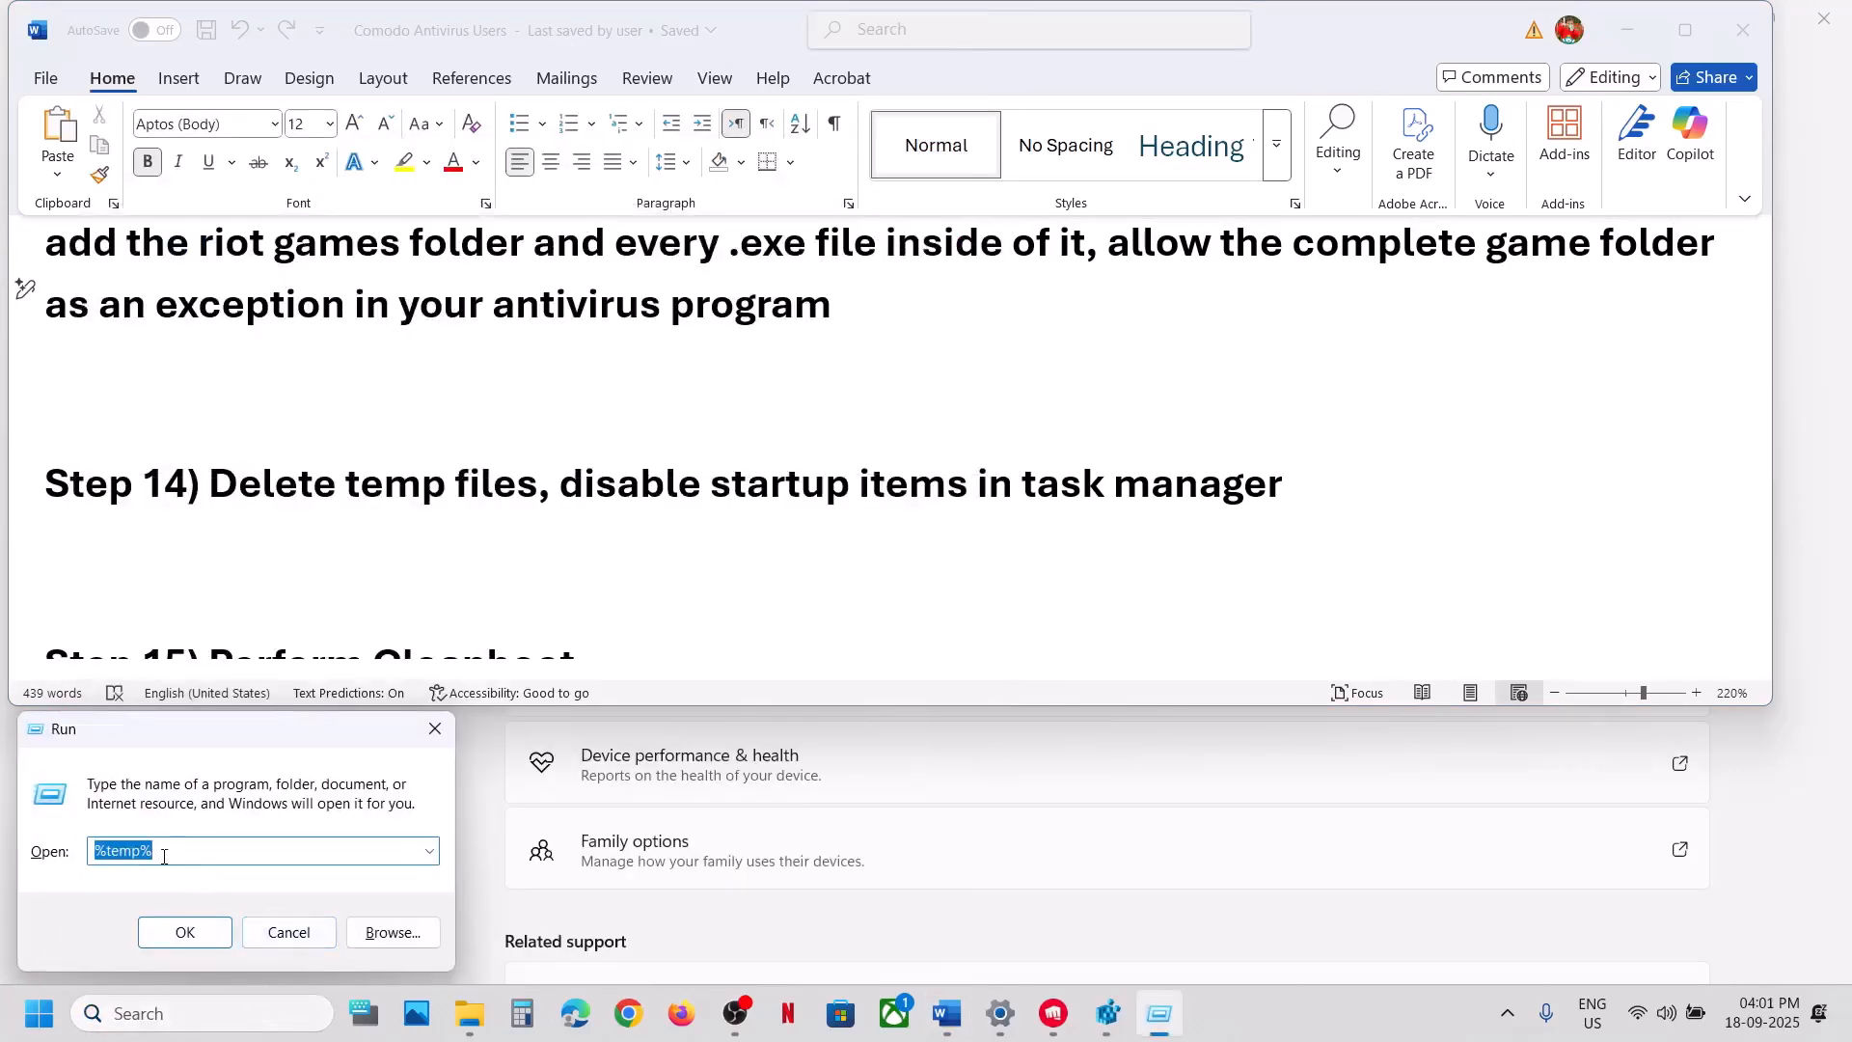
pyautogui.click(194, 936)
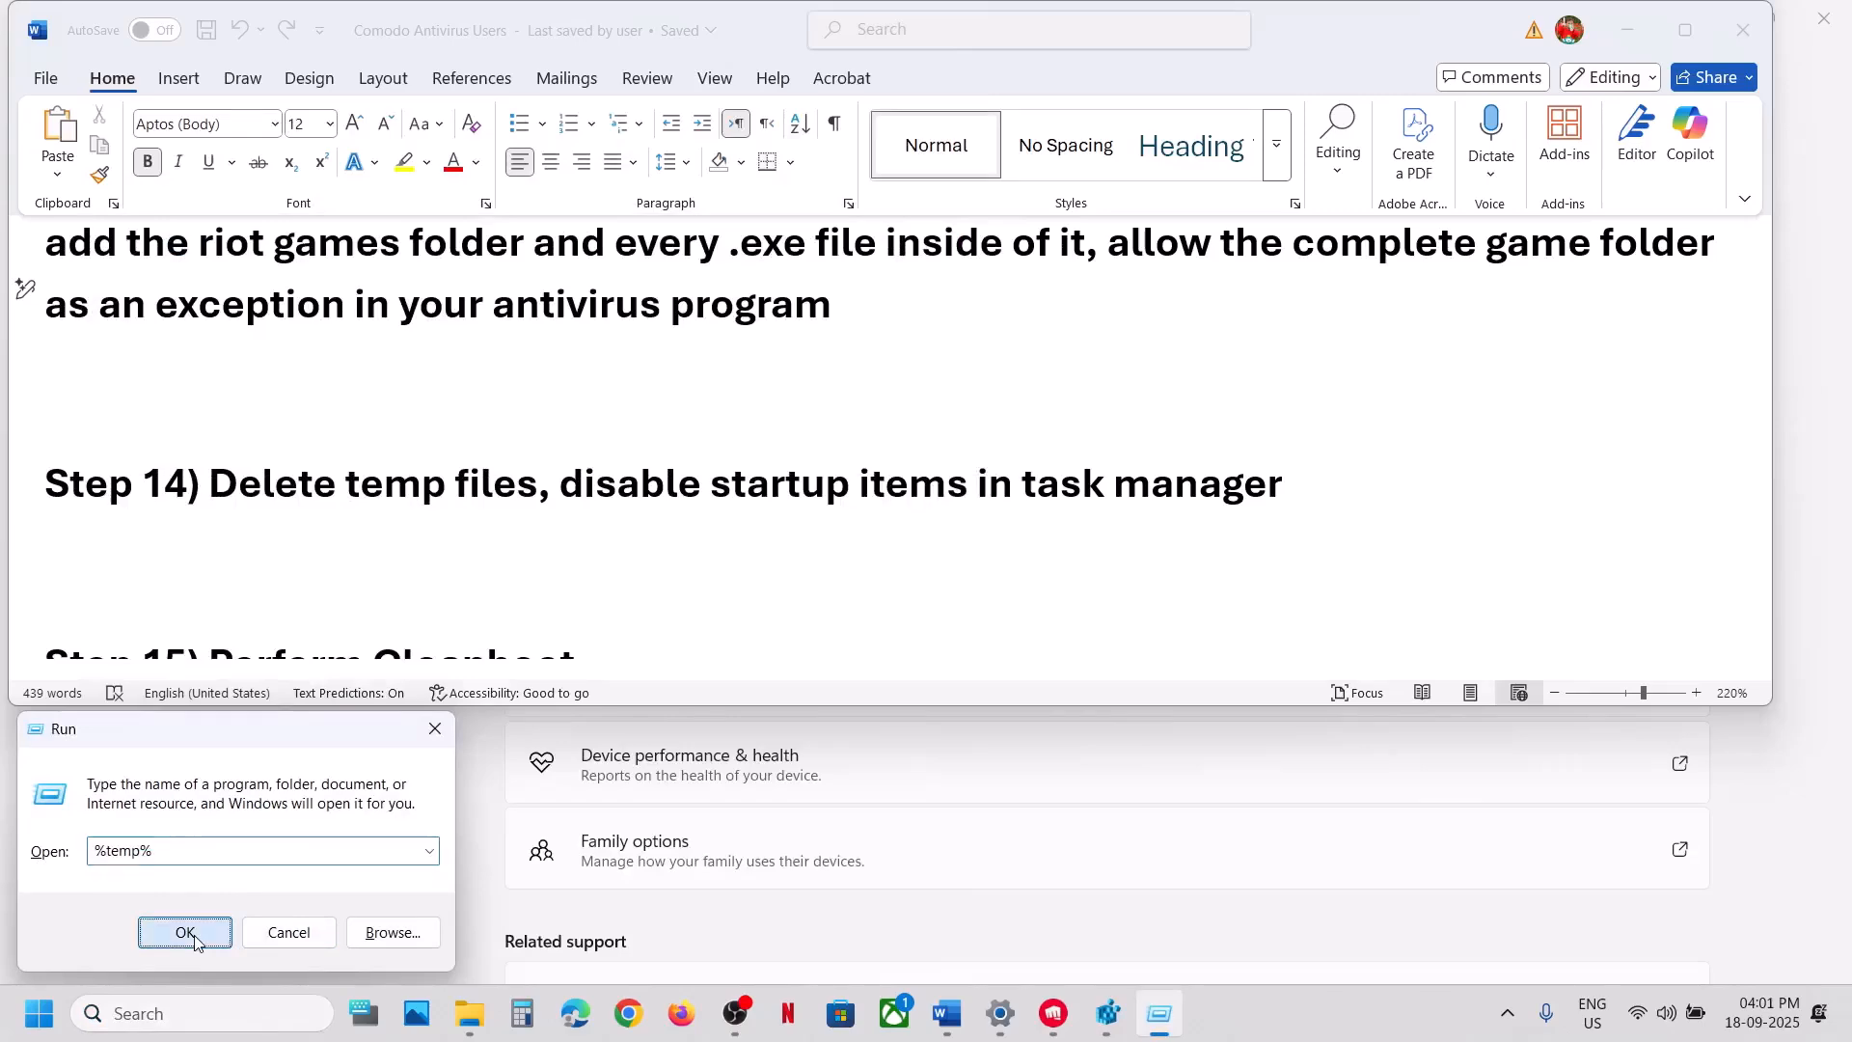
# Permanently delete all items in the user's Temp folder, skipping every item in use, and close the folder
pyautogui.hotkey('ctrl', 'a')
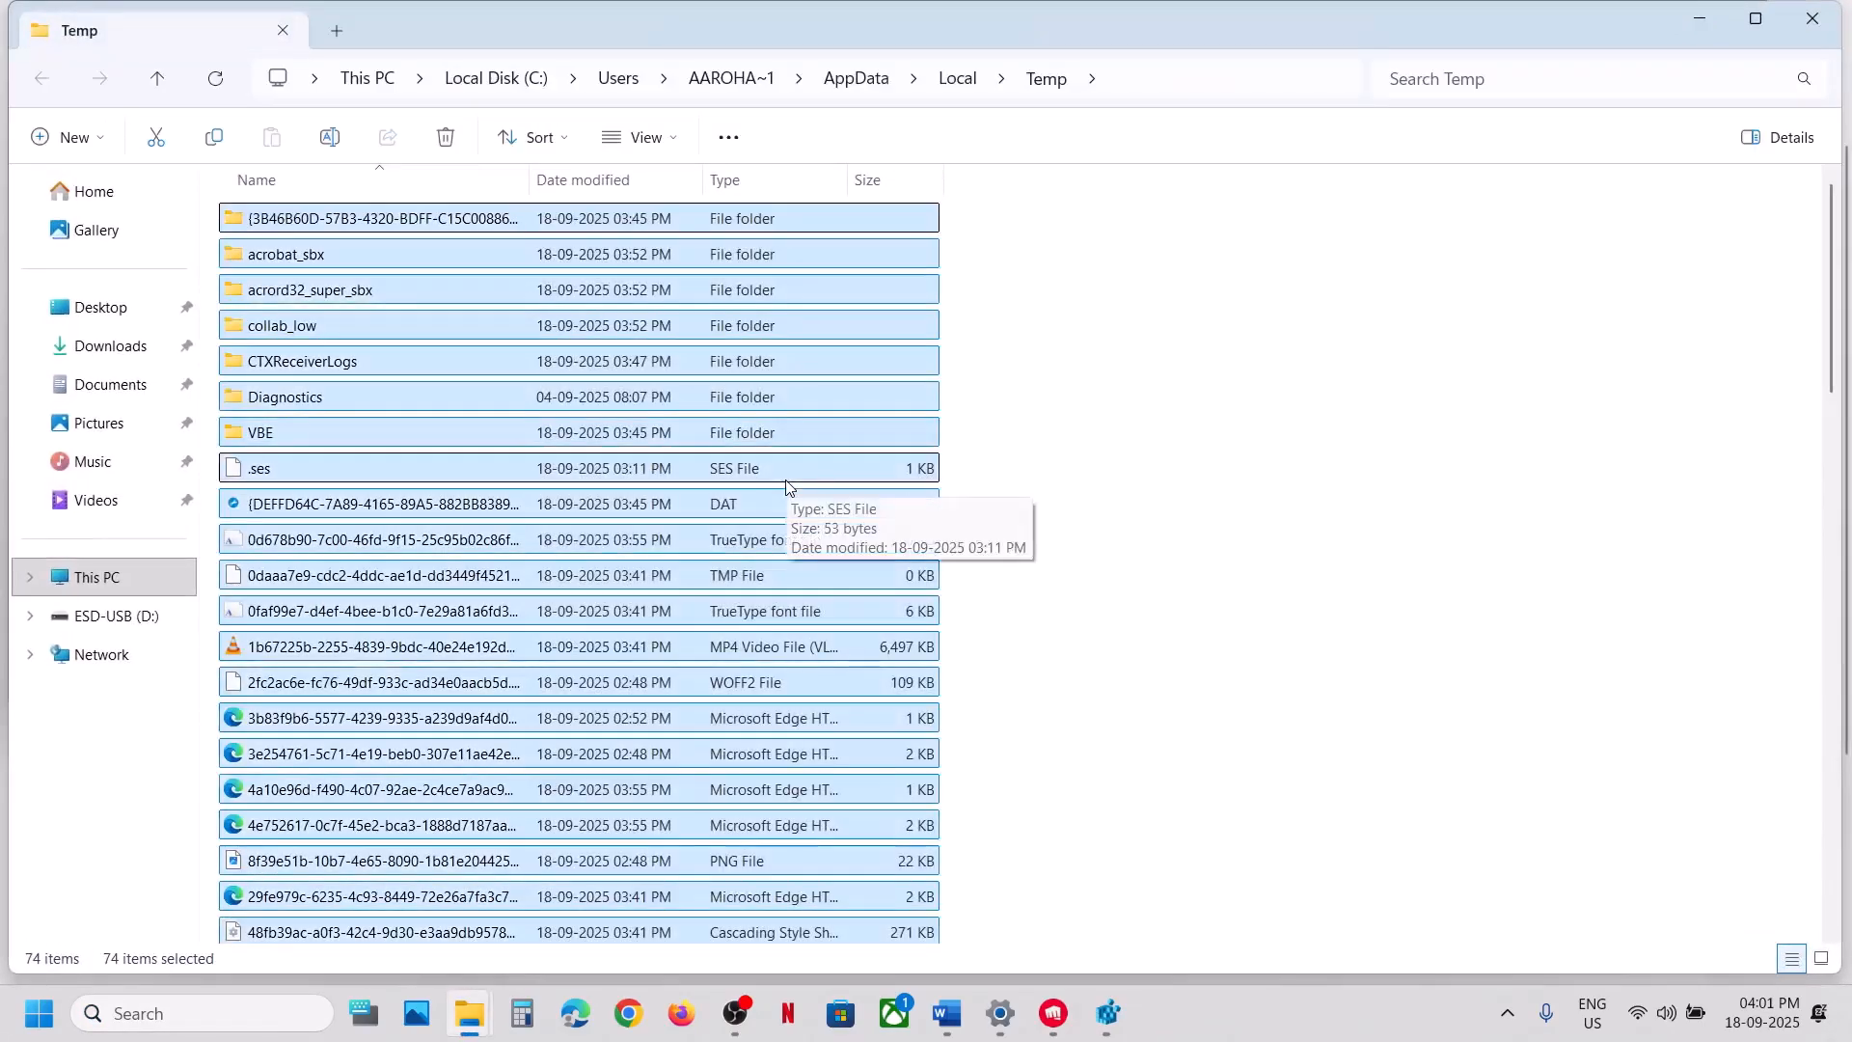
pyautogui.hotkey('shift', 'Delete')
pyautogui.press('Return')
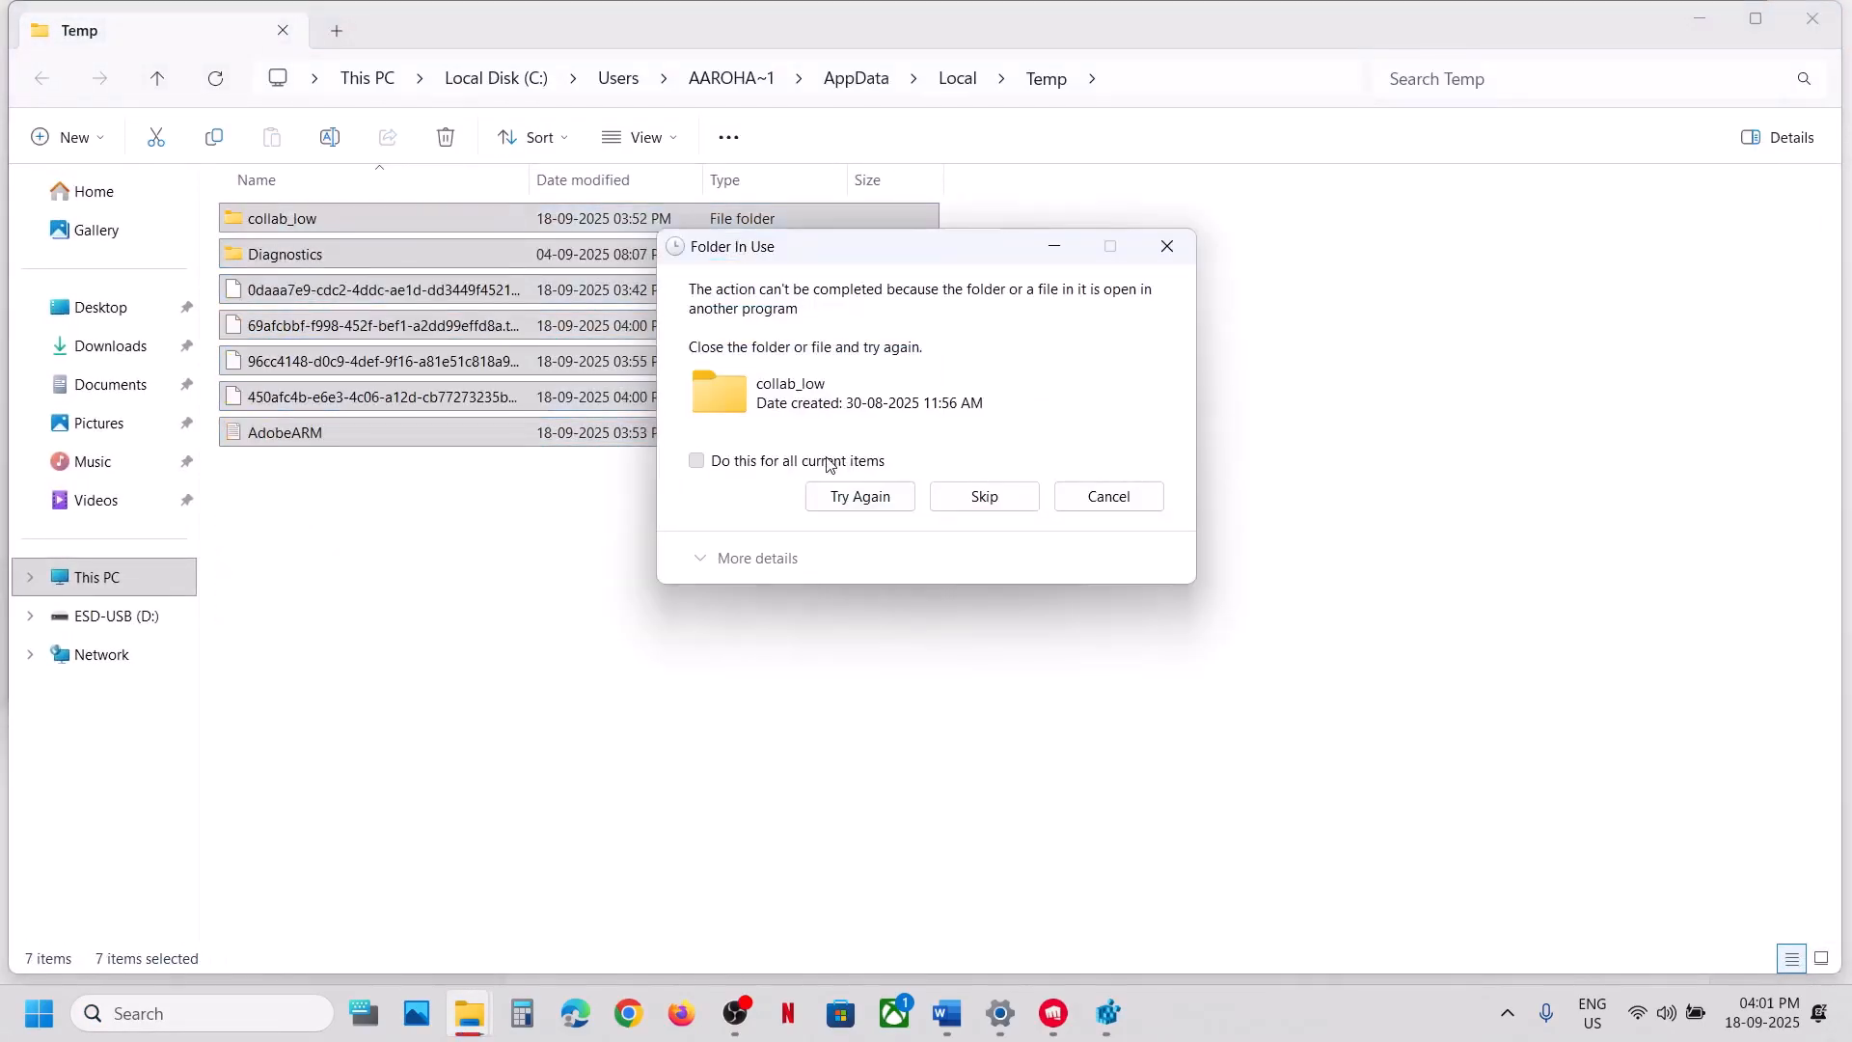
pyautogui.click(847, 467)
pyautogui.click(984, 500)
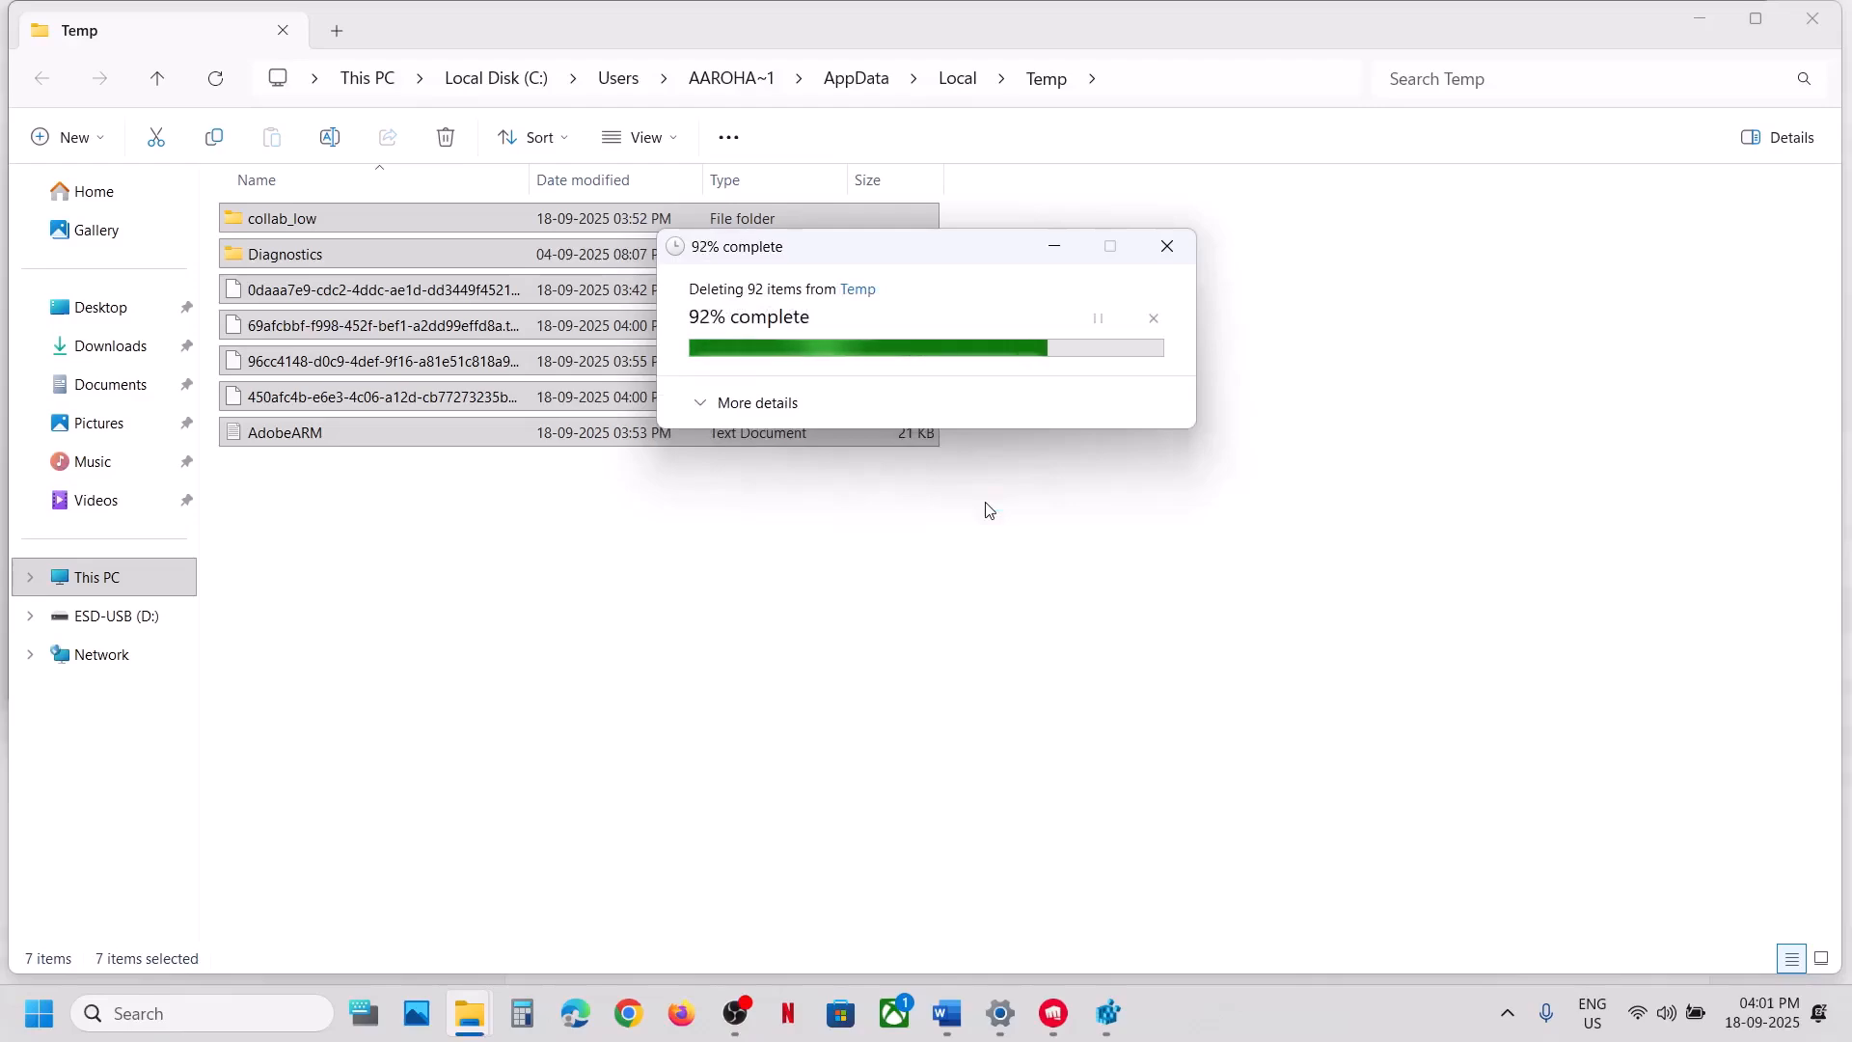
pyautogui.click(1812, 18)
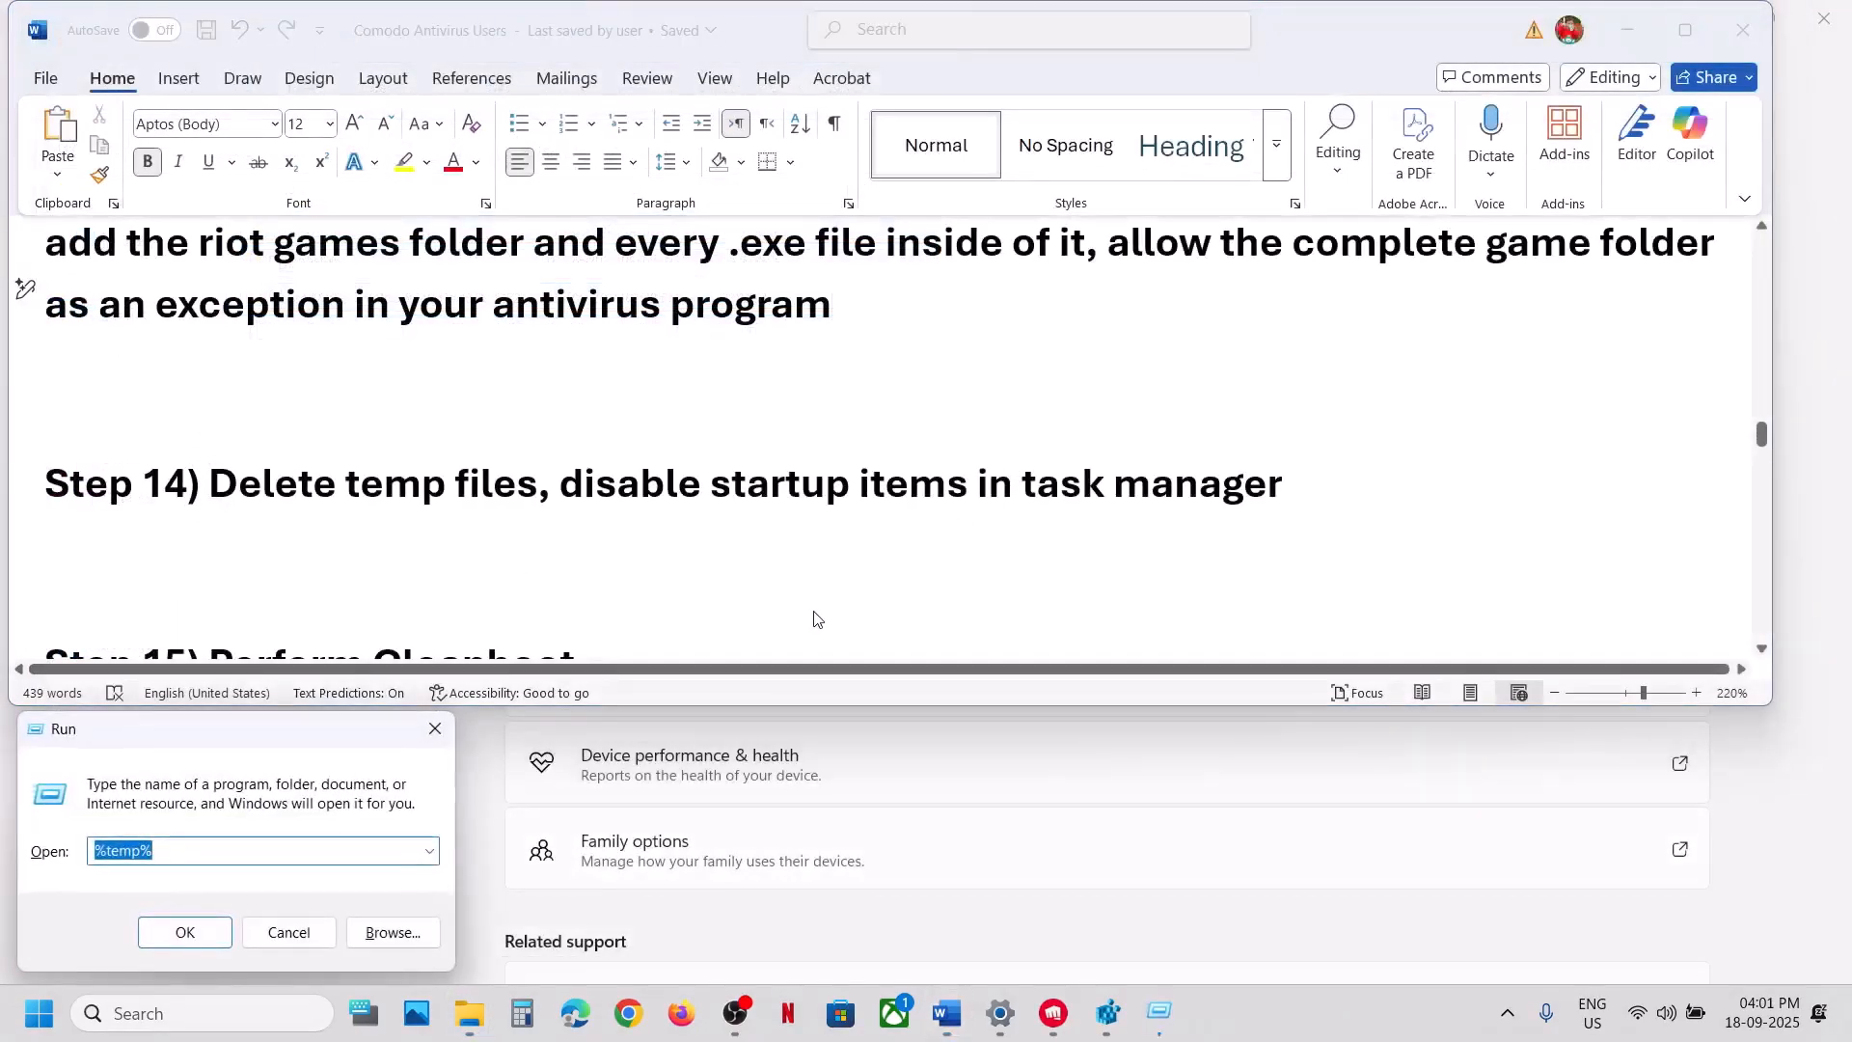
# Open the Windows Temp folder with the temp command and permanently delete all its items, skipping files in use
pyautogui.write('temp')
pyautogui.press('Return')
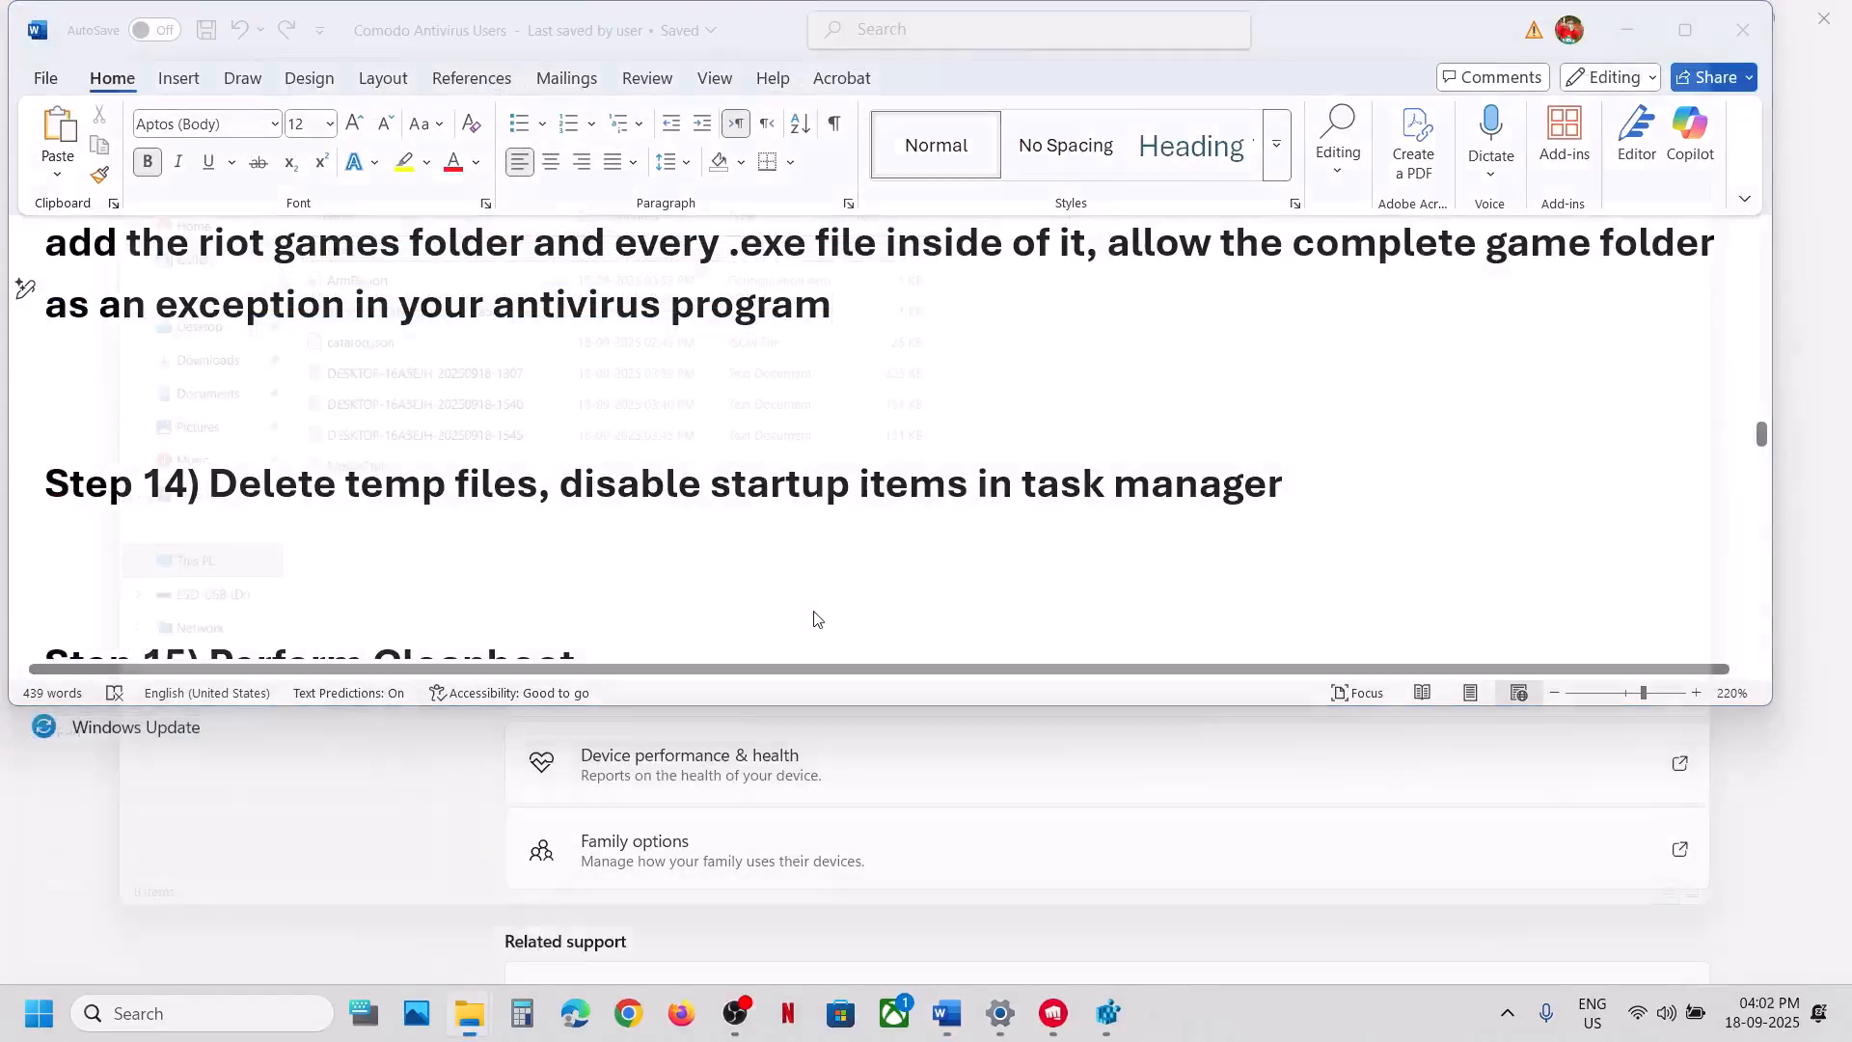
pyautogui.hotkey('ctrl', 'a')
pyautogui.hotkey('shift', 'Delete')
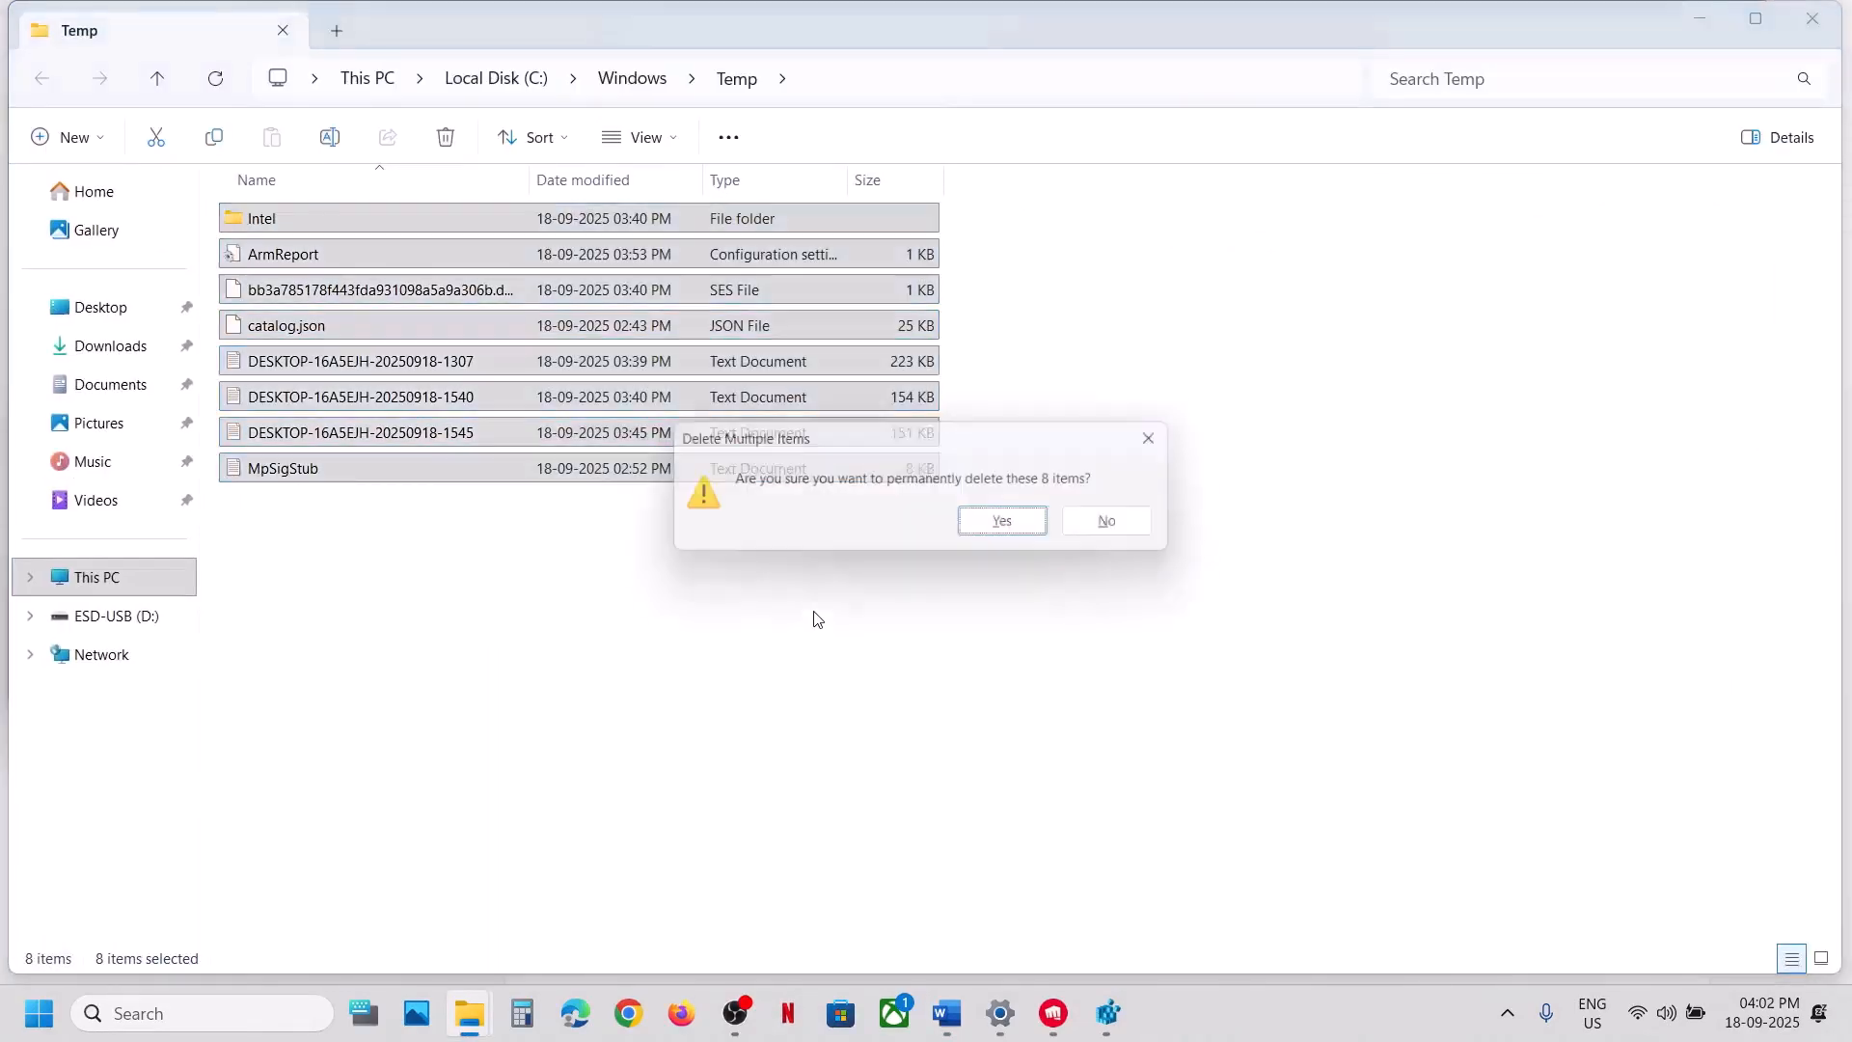
pyautogui.press('Return')
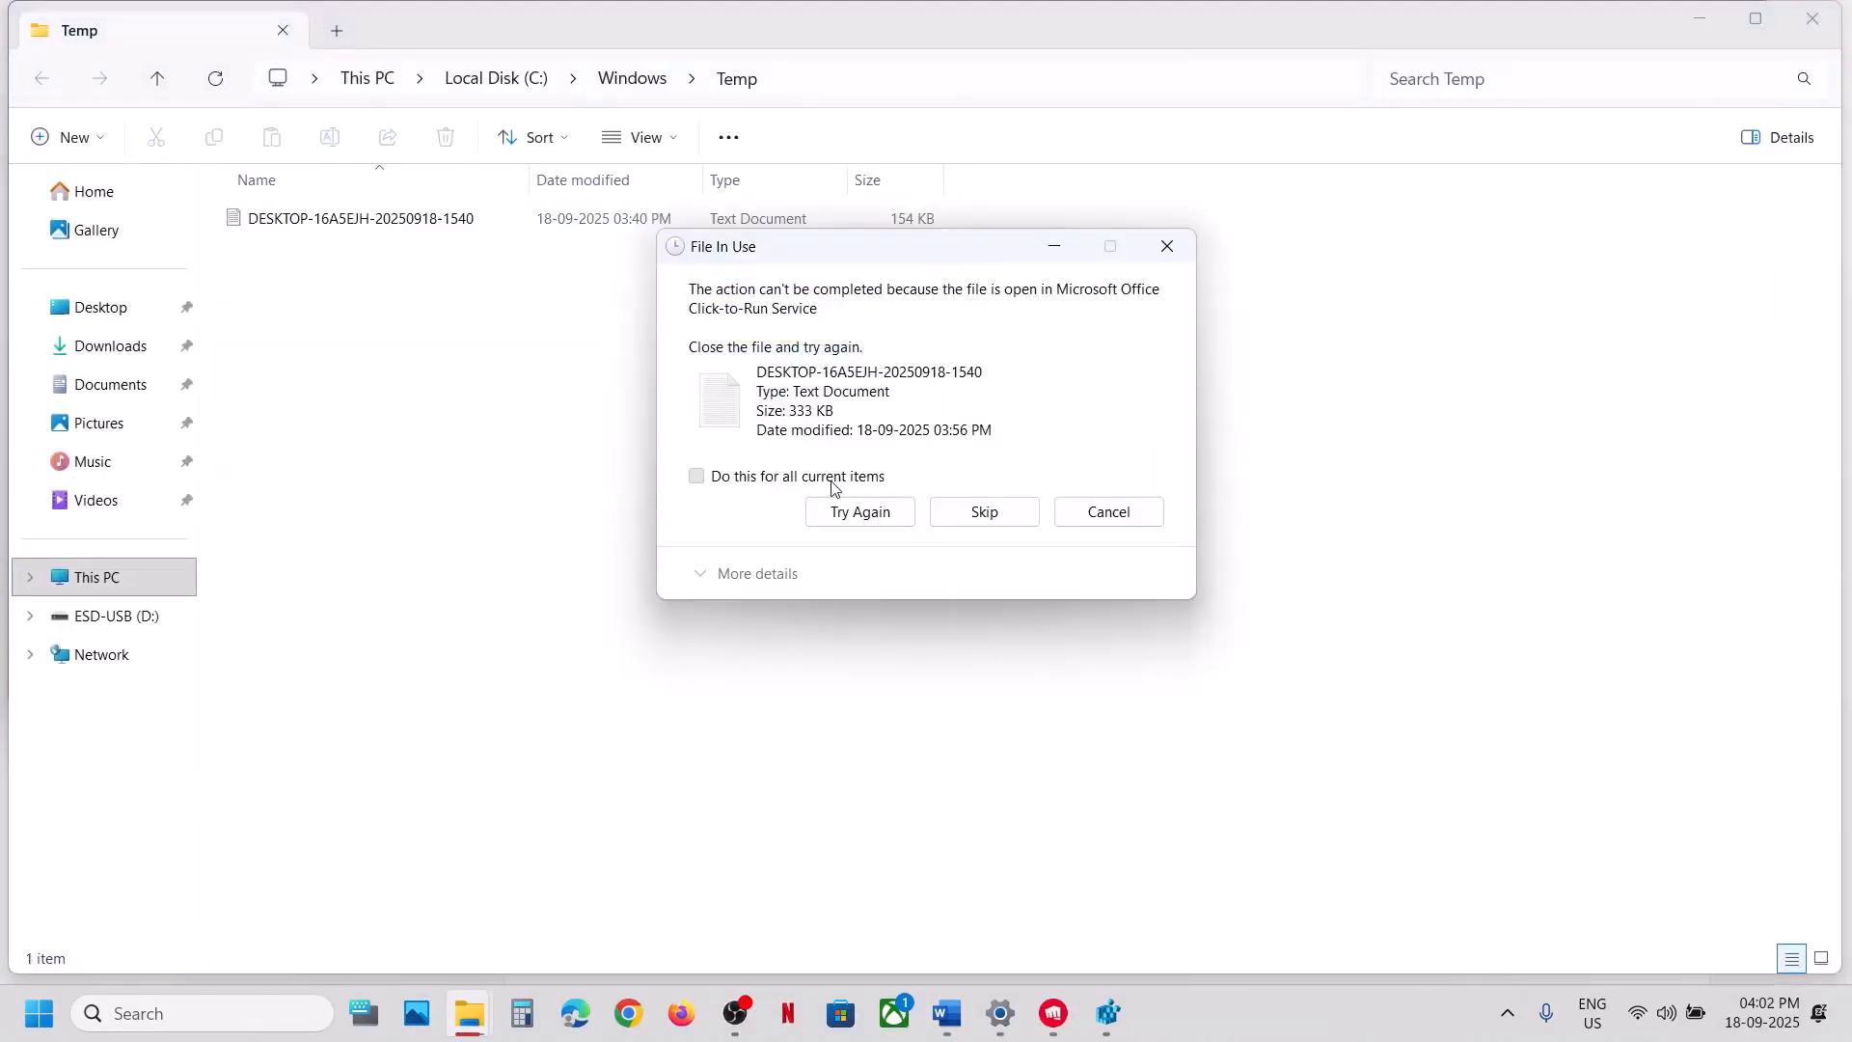
pyautogui.click(836, 485)
pyautogui.click(964, 512)
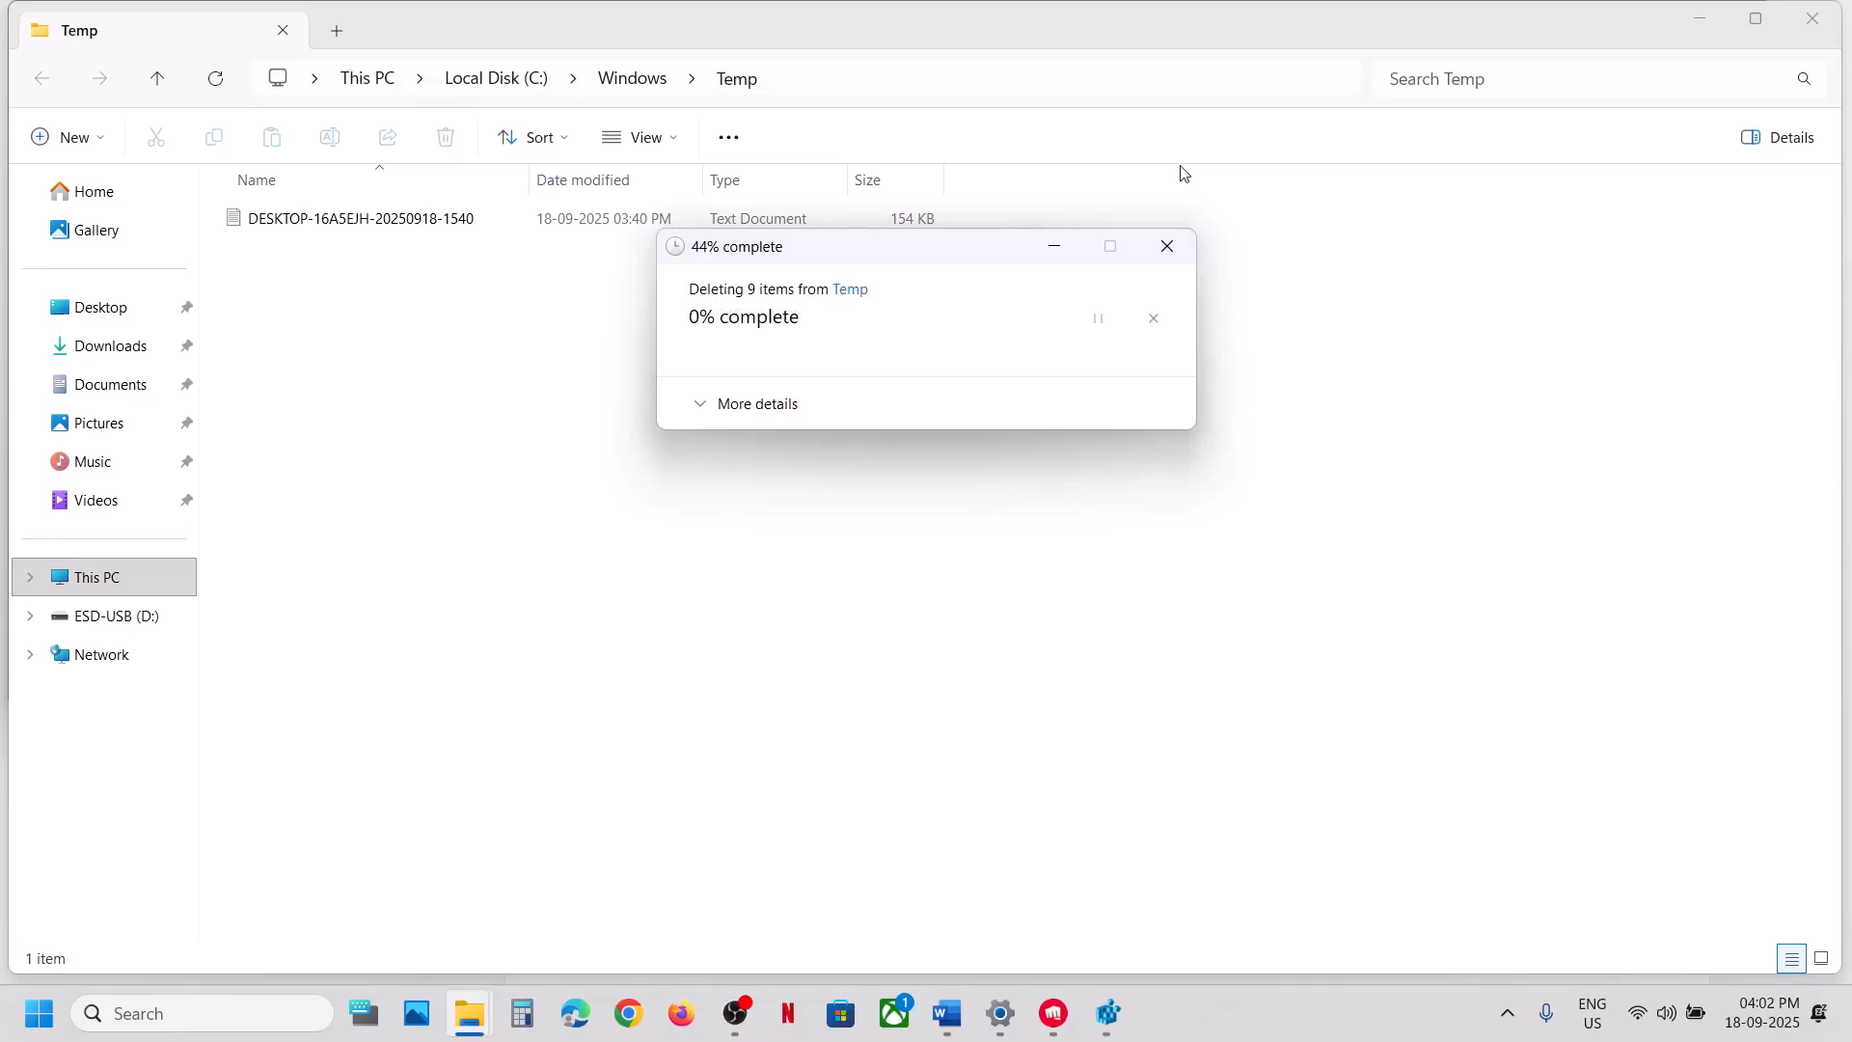
pyautogui.click(1166, 248)
# Check the startup apps' status in Task Manager, close it and the Temp folder, and return to the Settings window
pyautogui.rightClick(39, 1013)
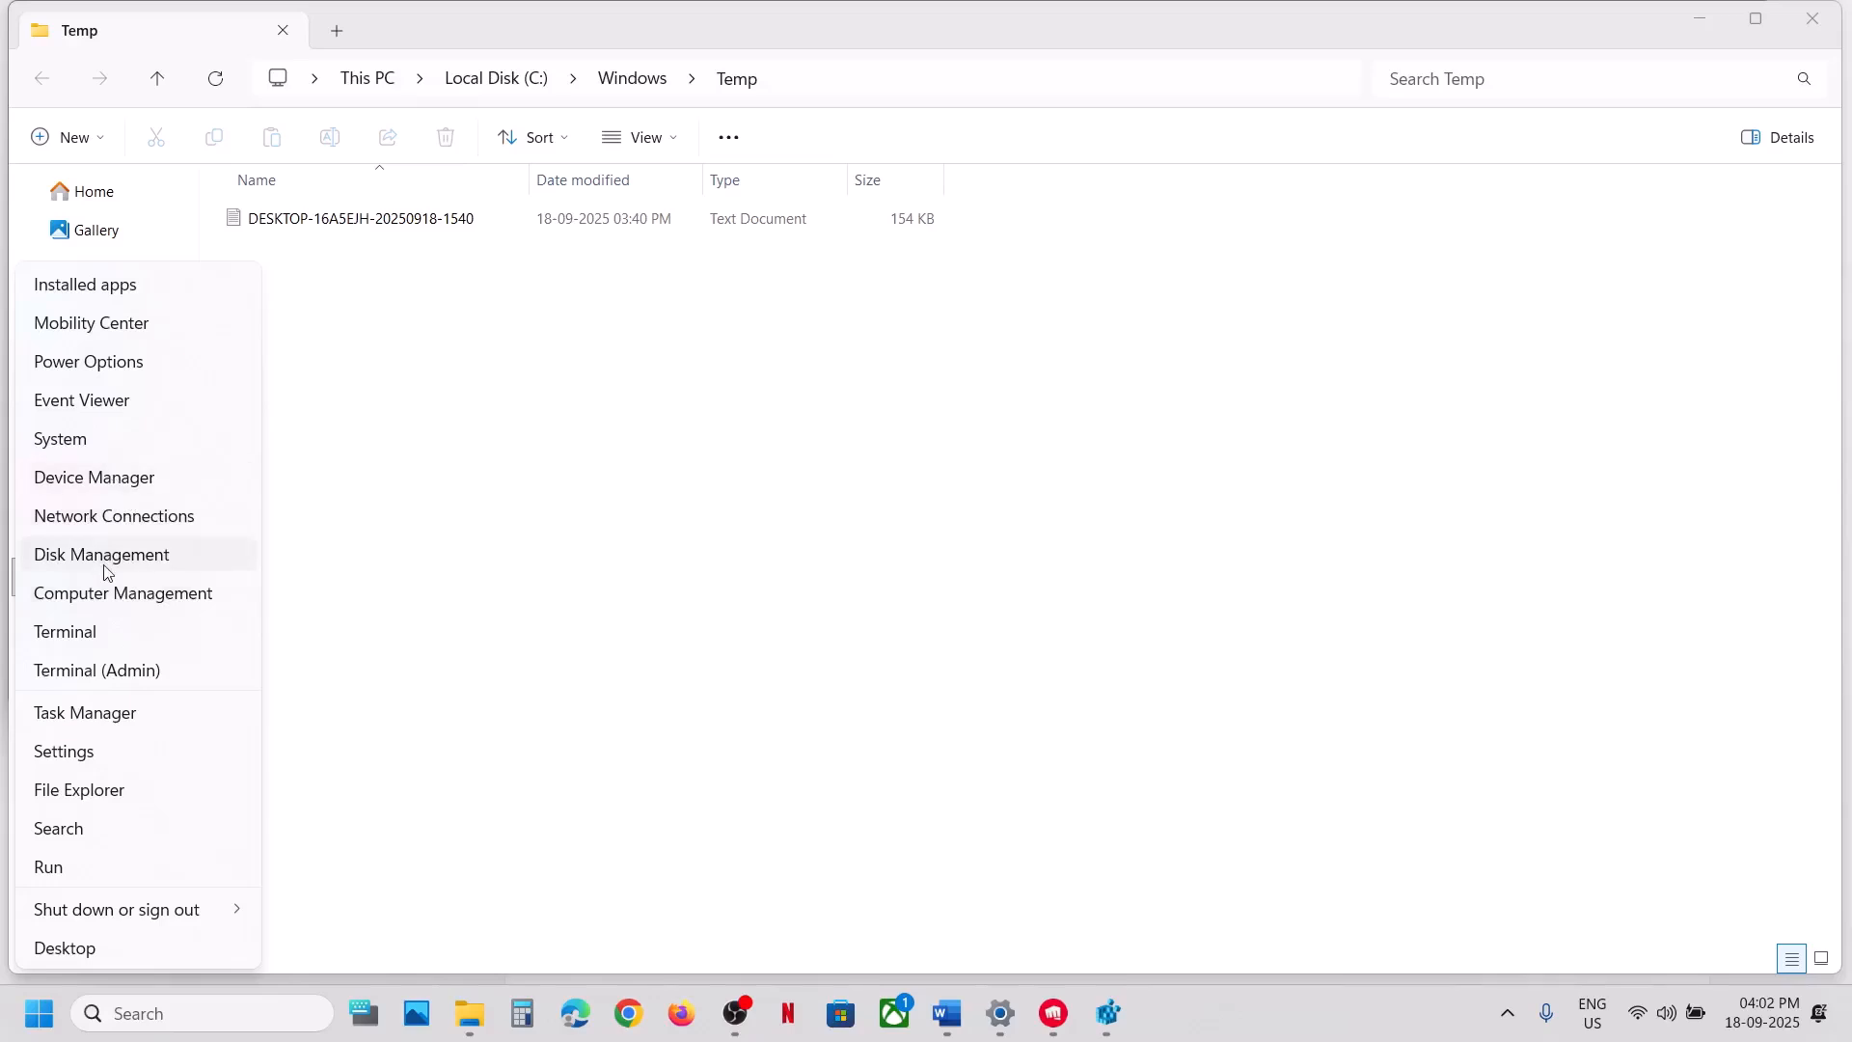
pyautogui.click(95, 724)
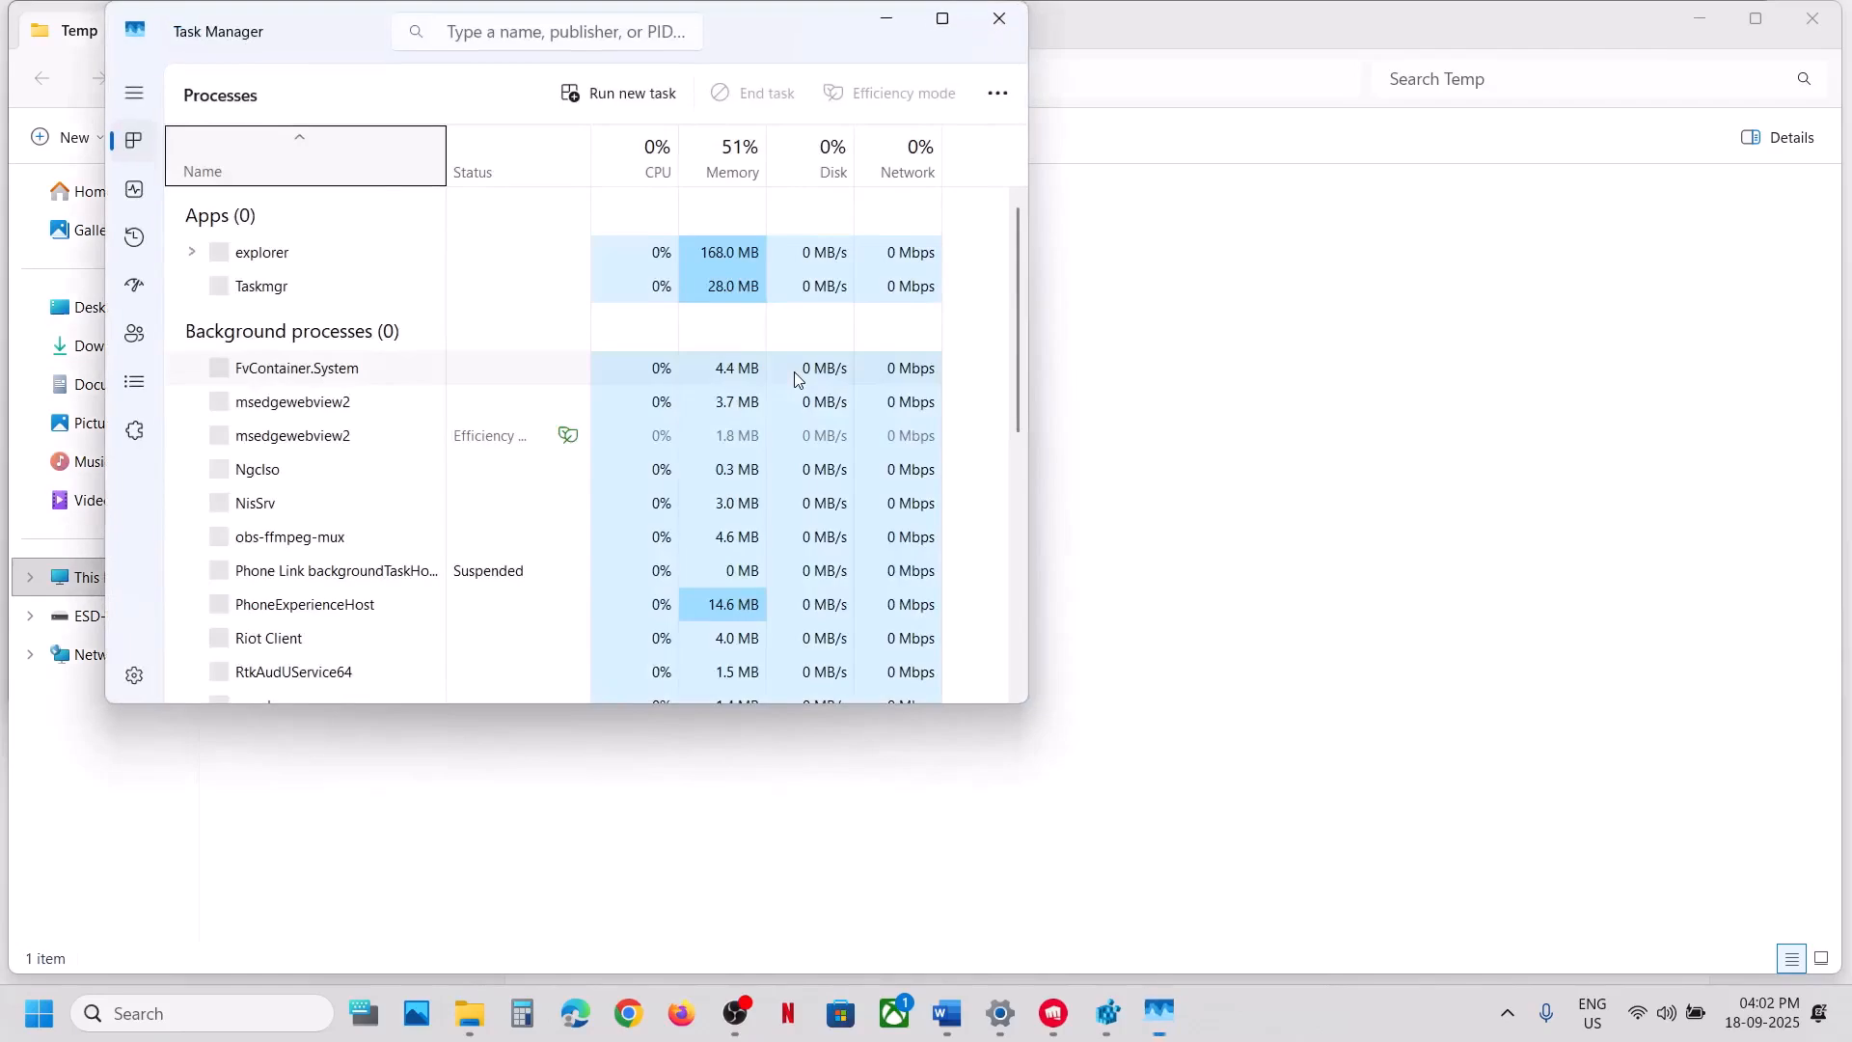
pyautogui.click(135, 286)
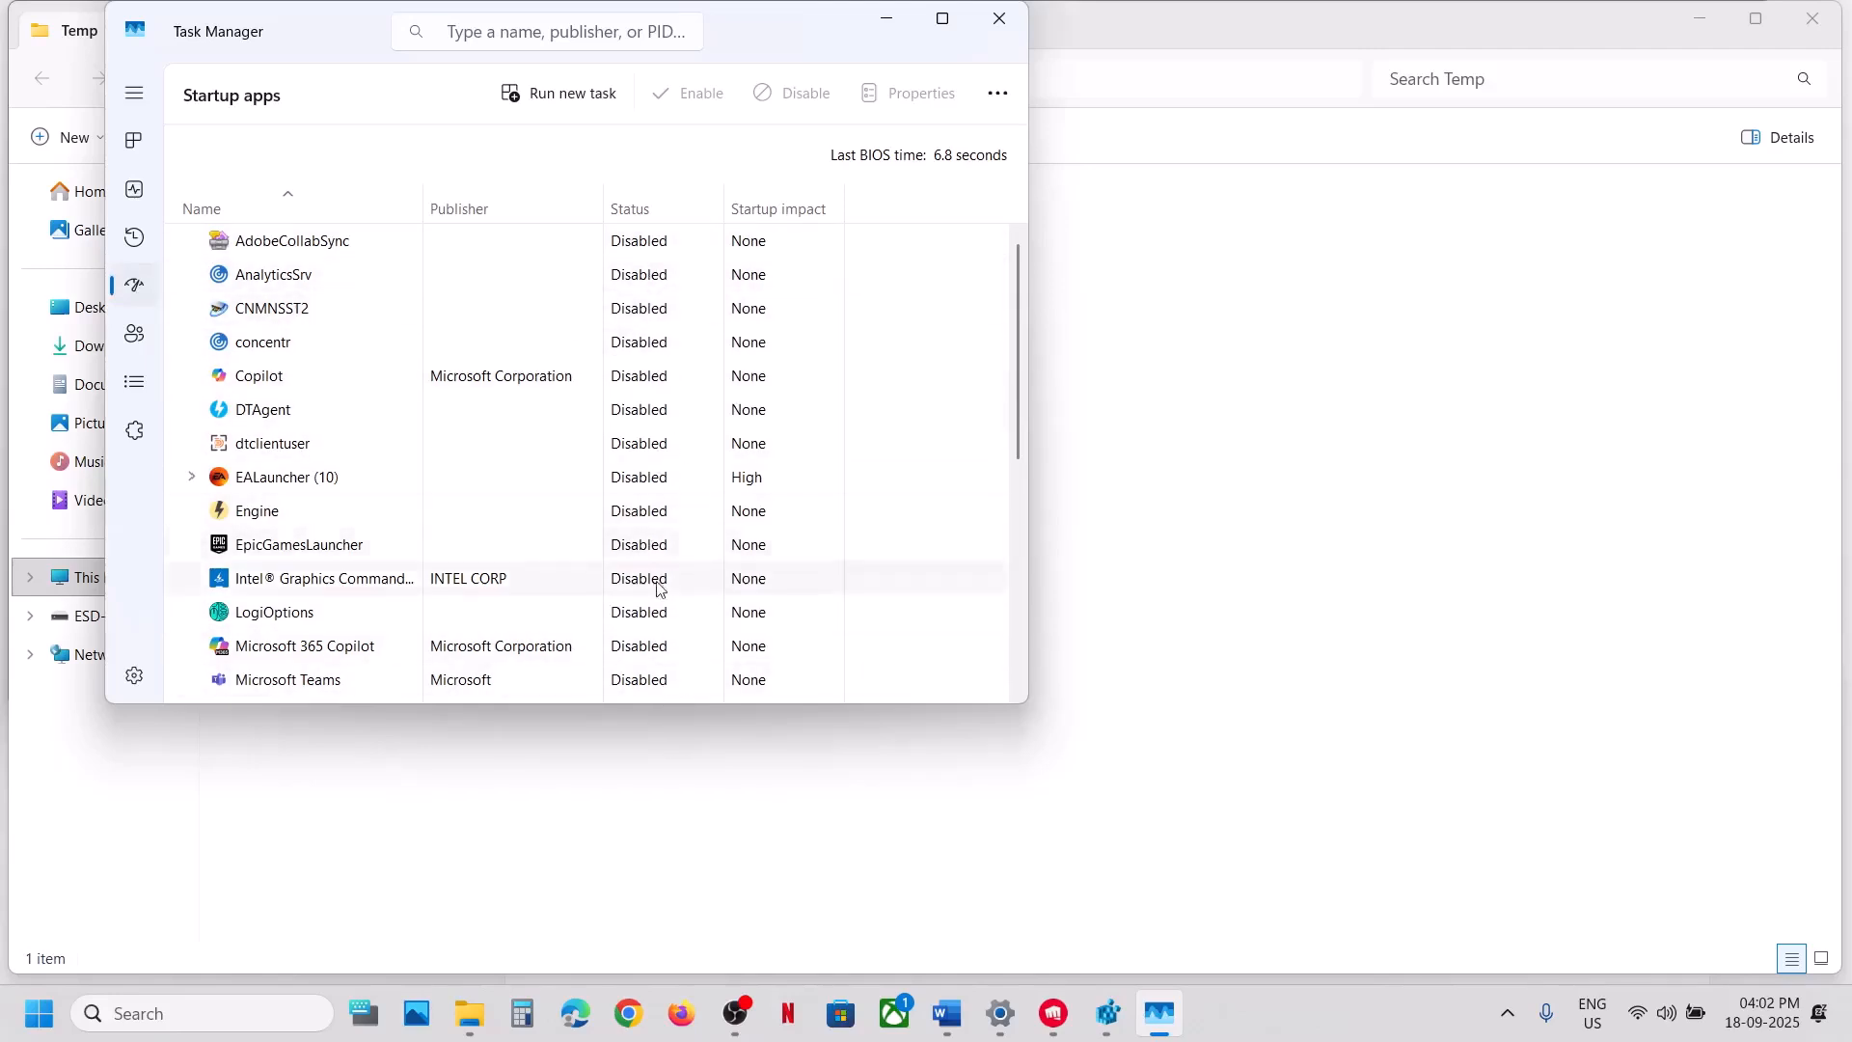
pyautogui.click(1000, 18)
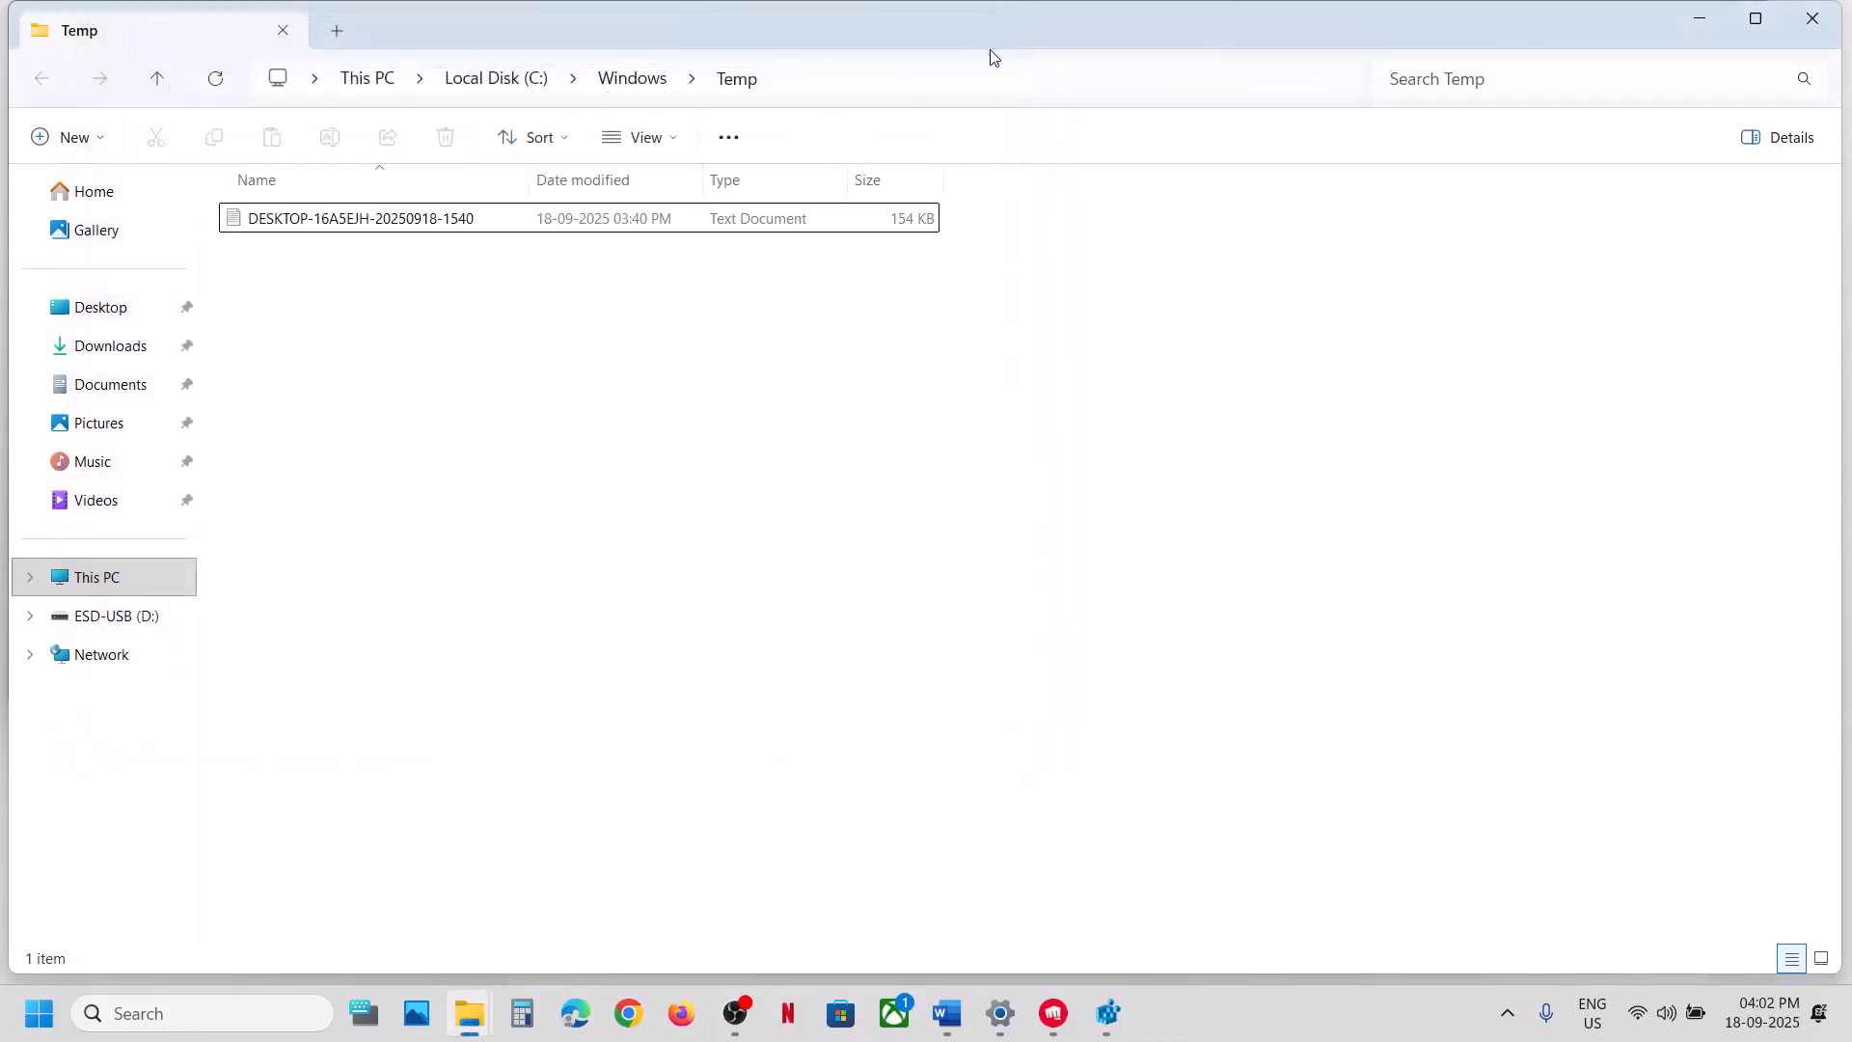
pyautogui.click(1815, 21)
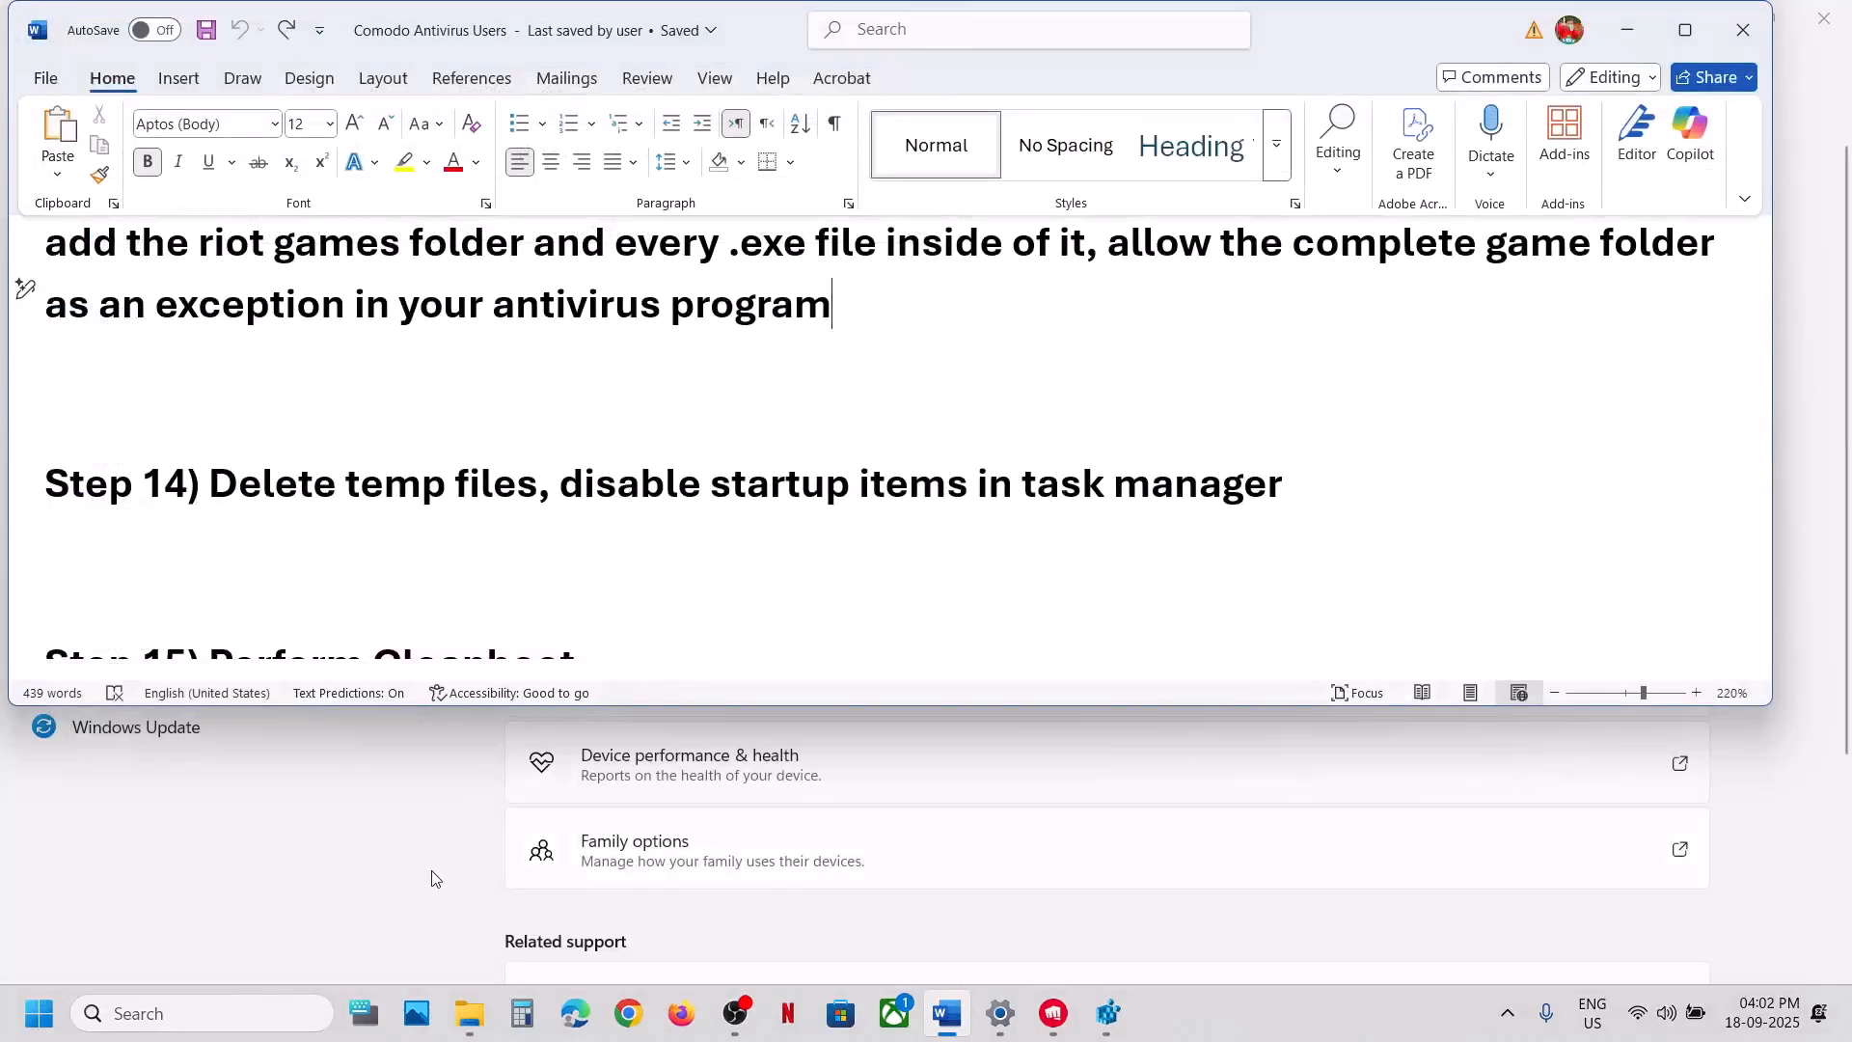
pyautogui.click(432, 877)
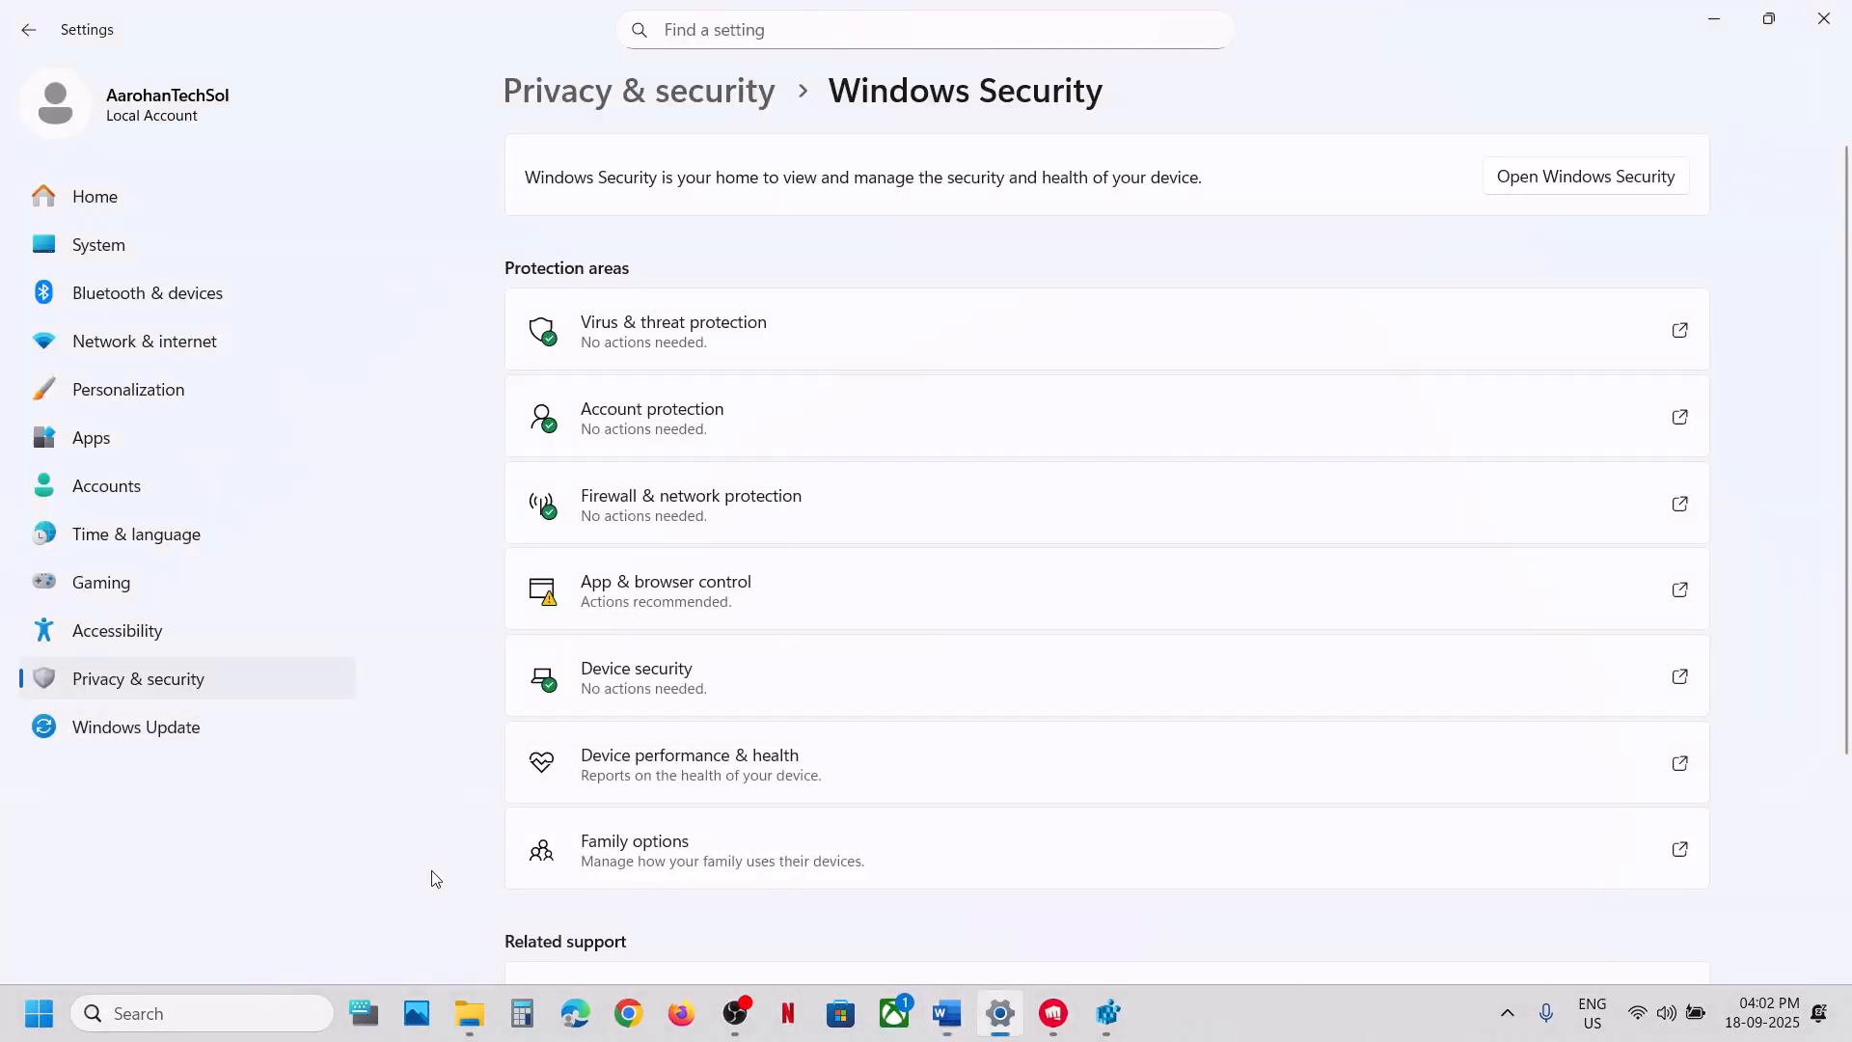
# Find the Startup Apps page with a settings search for "startup", review the apps' on/off states and close Settings
pyautogui.click(113, 426)
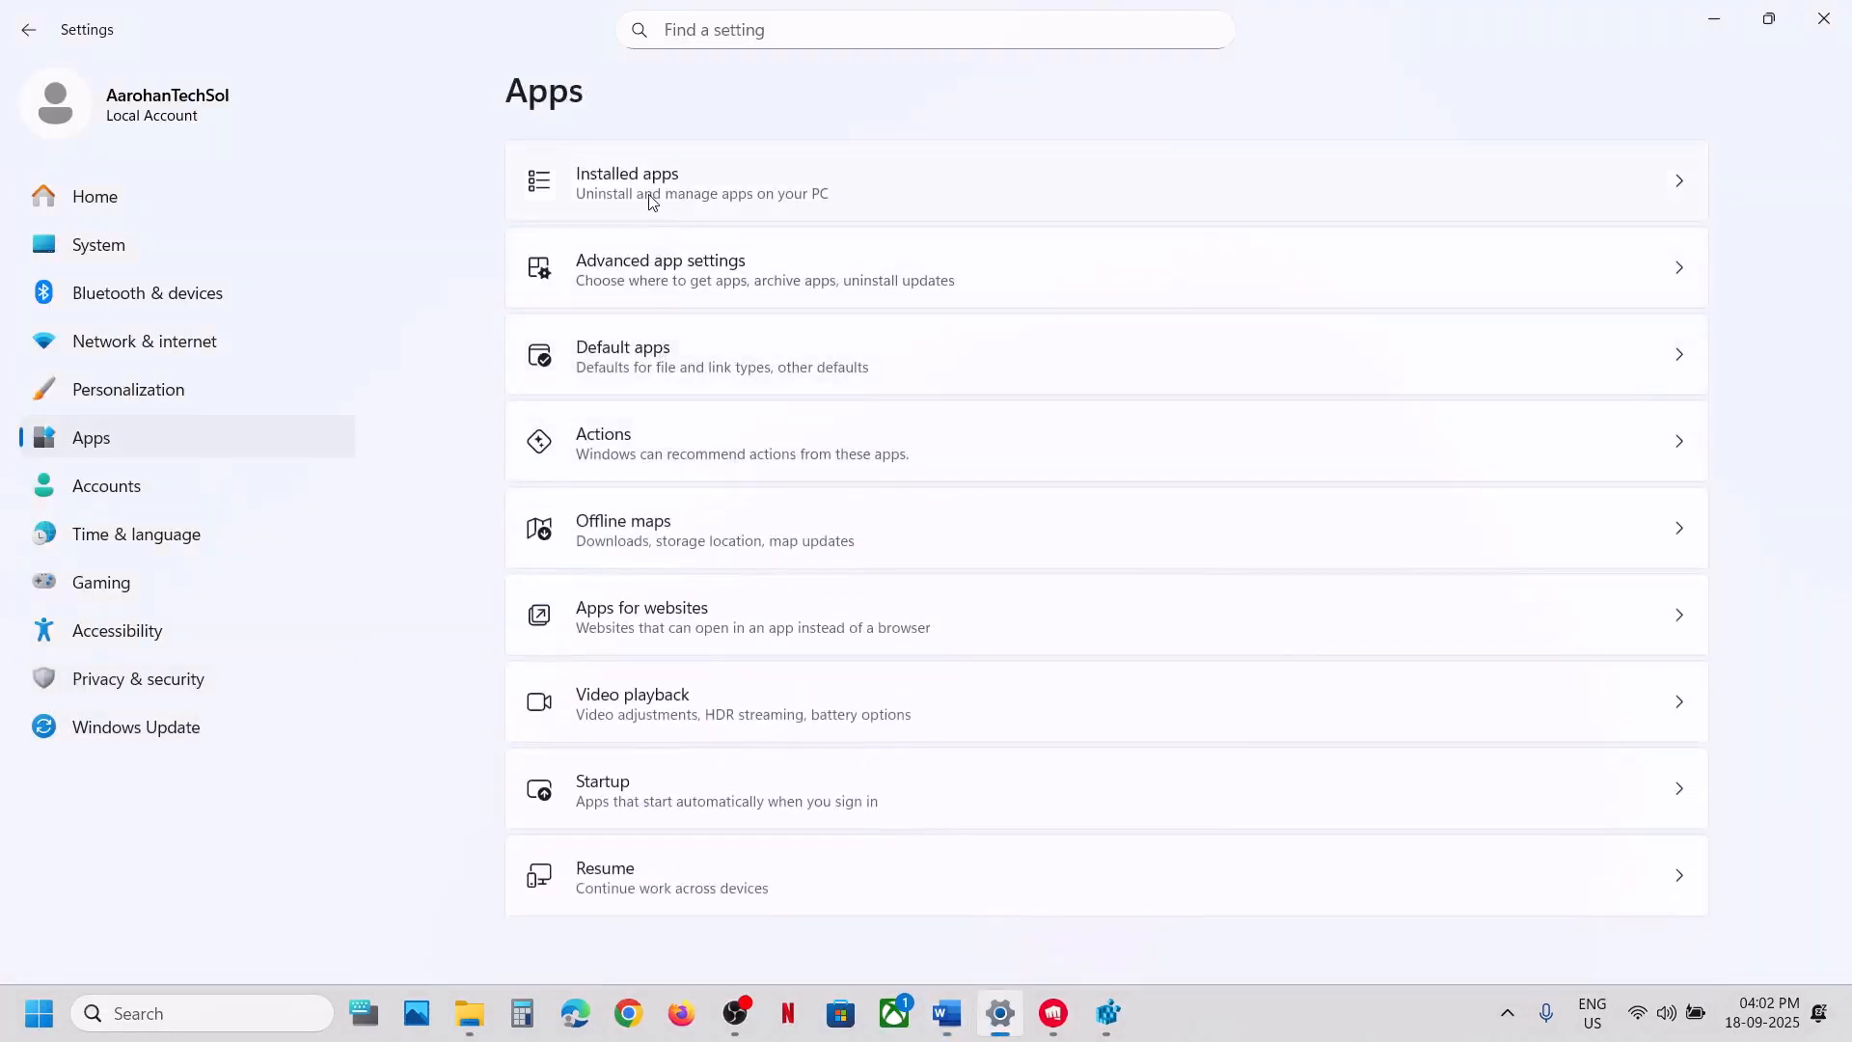
pyautogui.click(717, 29)
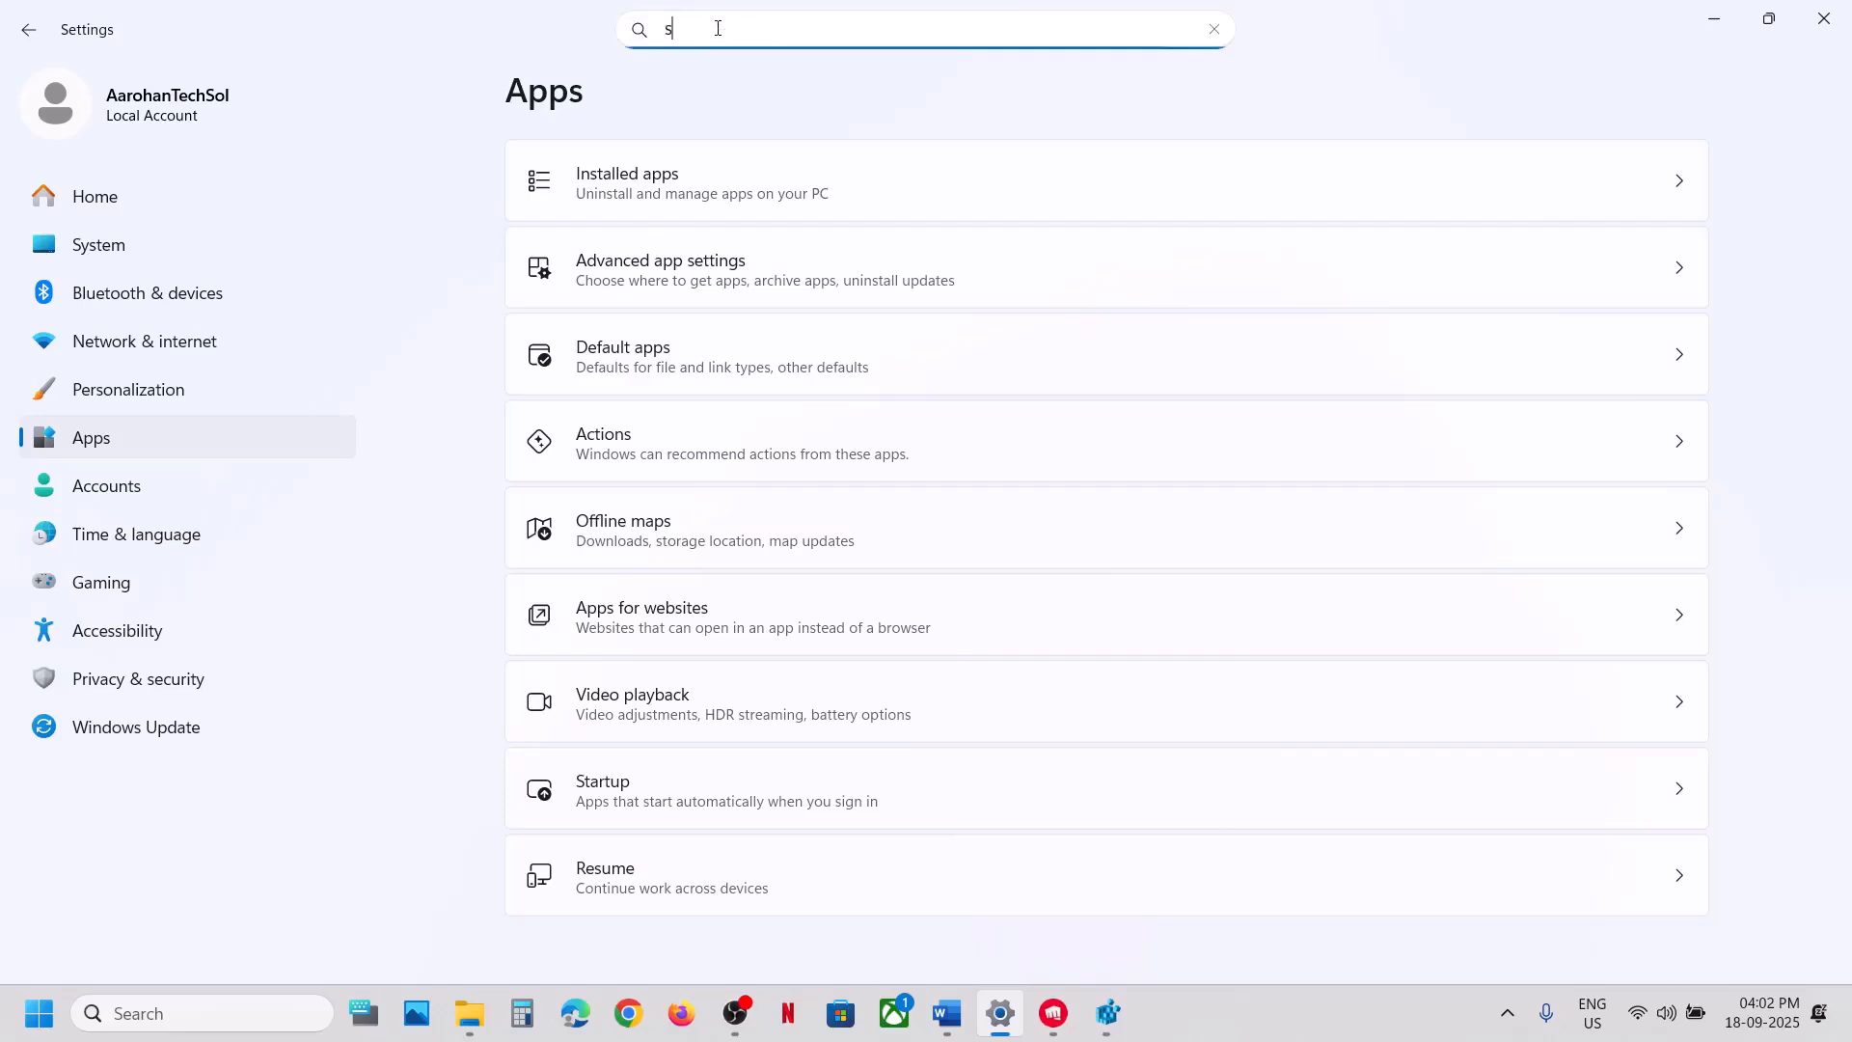
pyautogui.write('startup')
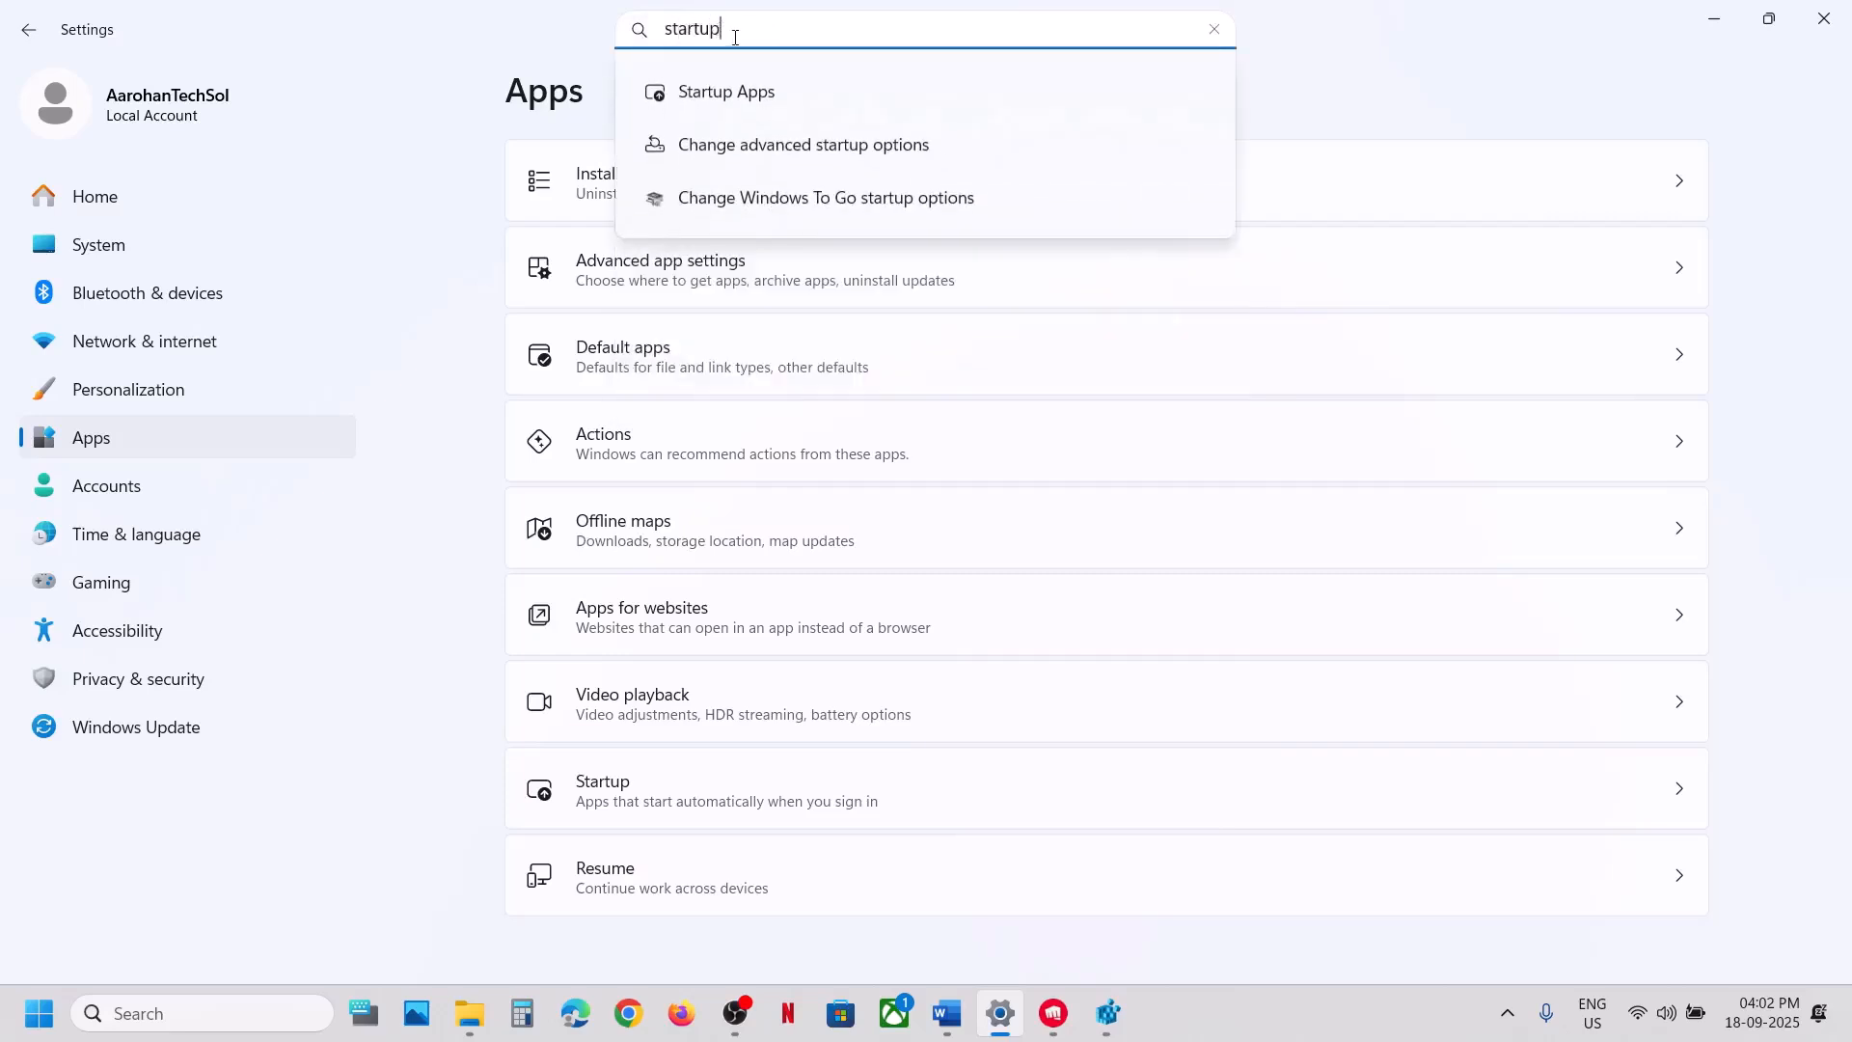
pyautogui.click(756, 91)
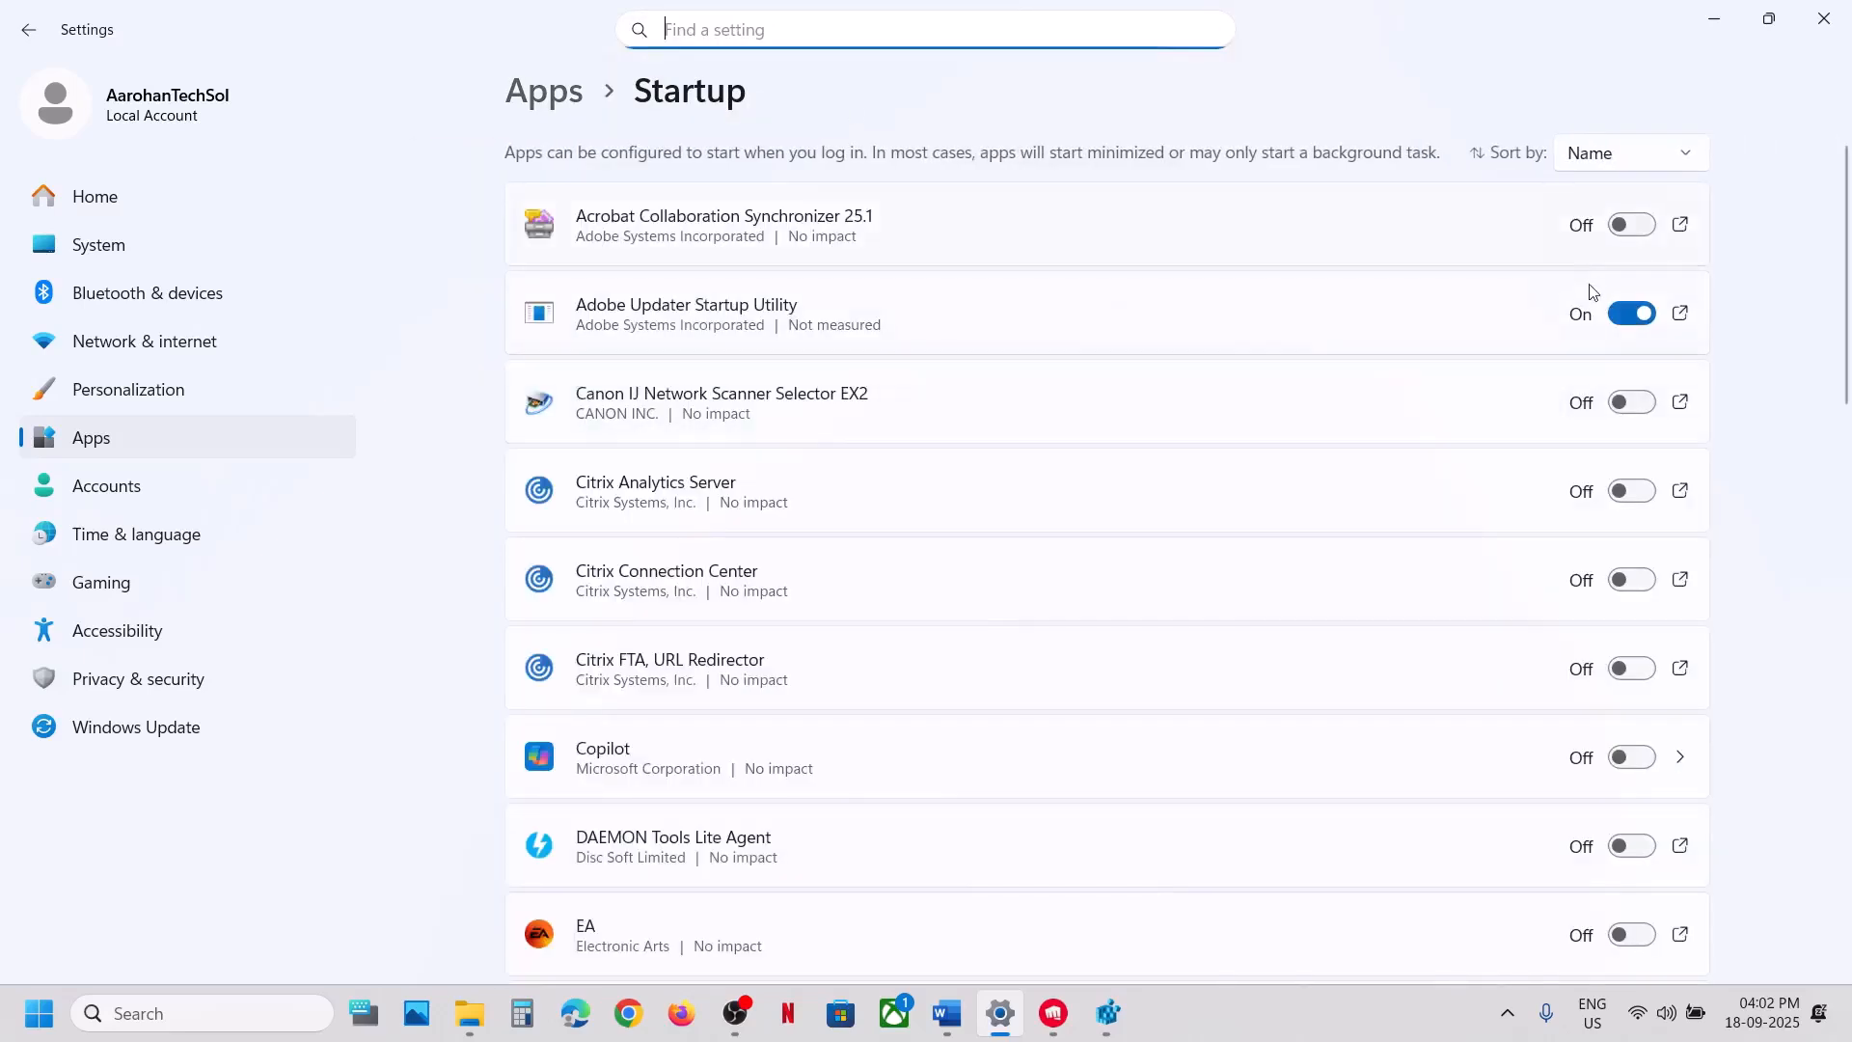
pyautogui.scroll(-2, 1621, 748)
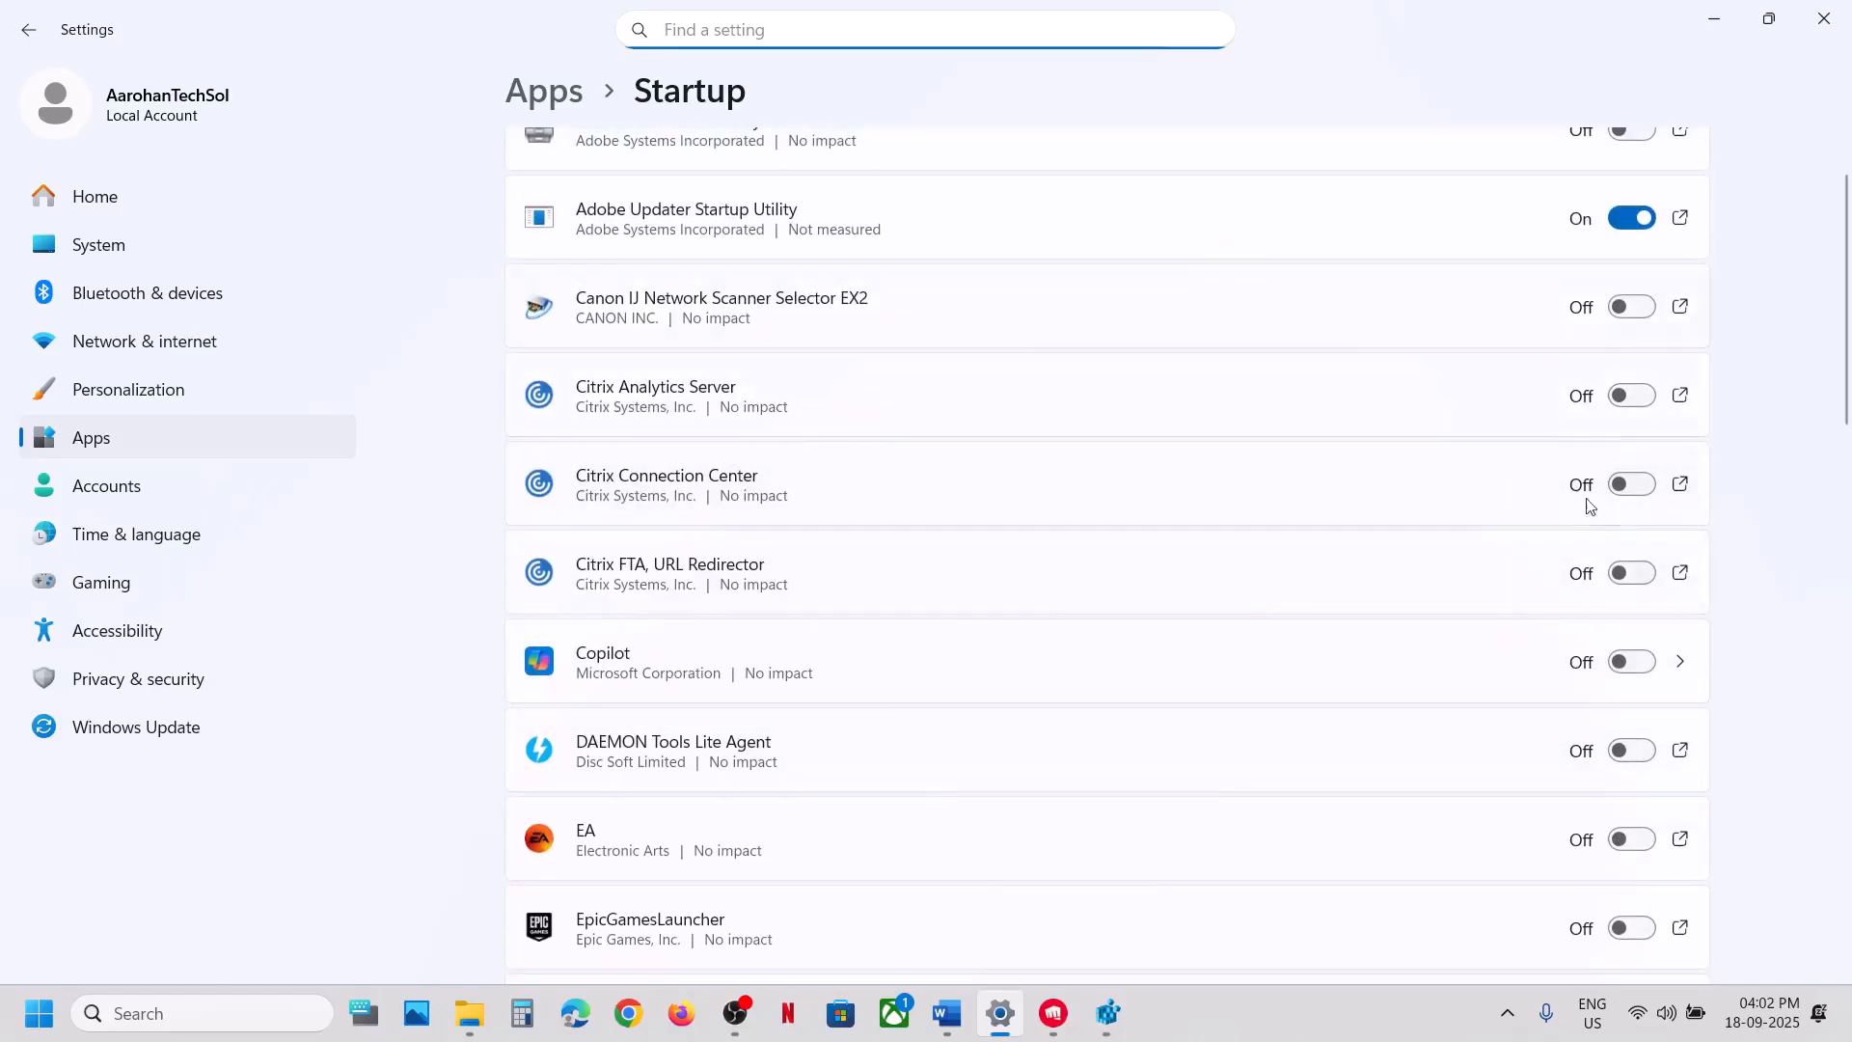
pyautogui.click(1824, 19)
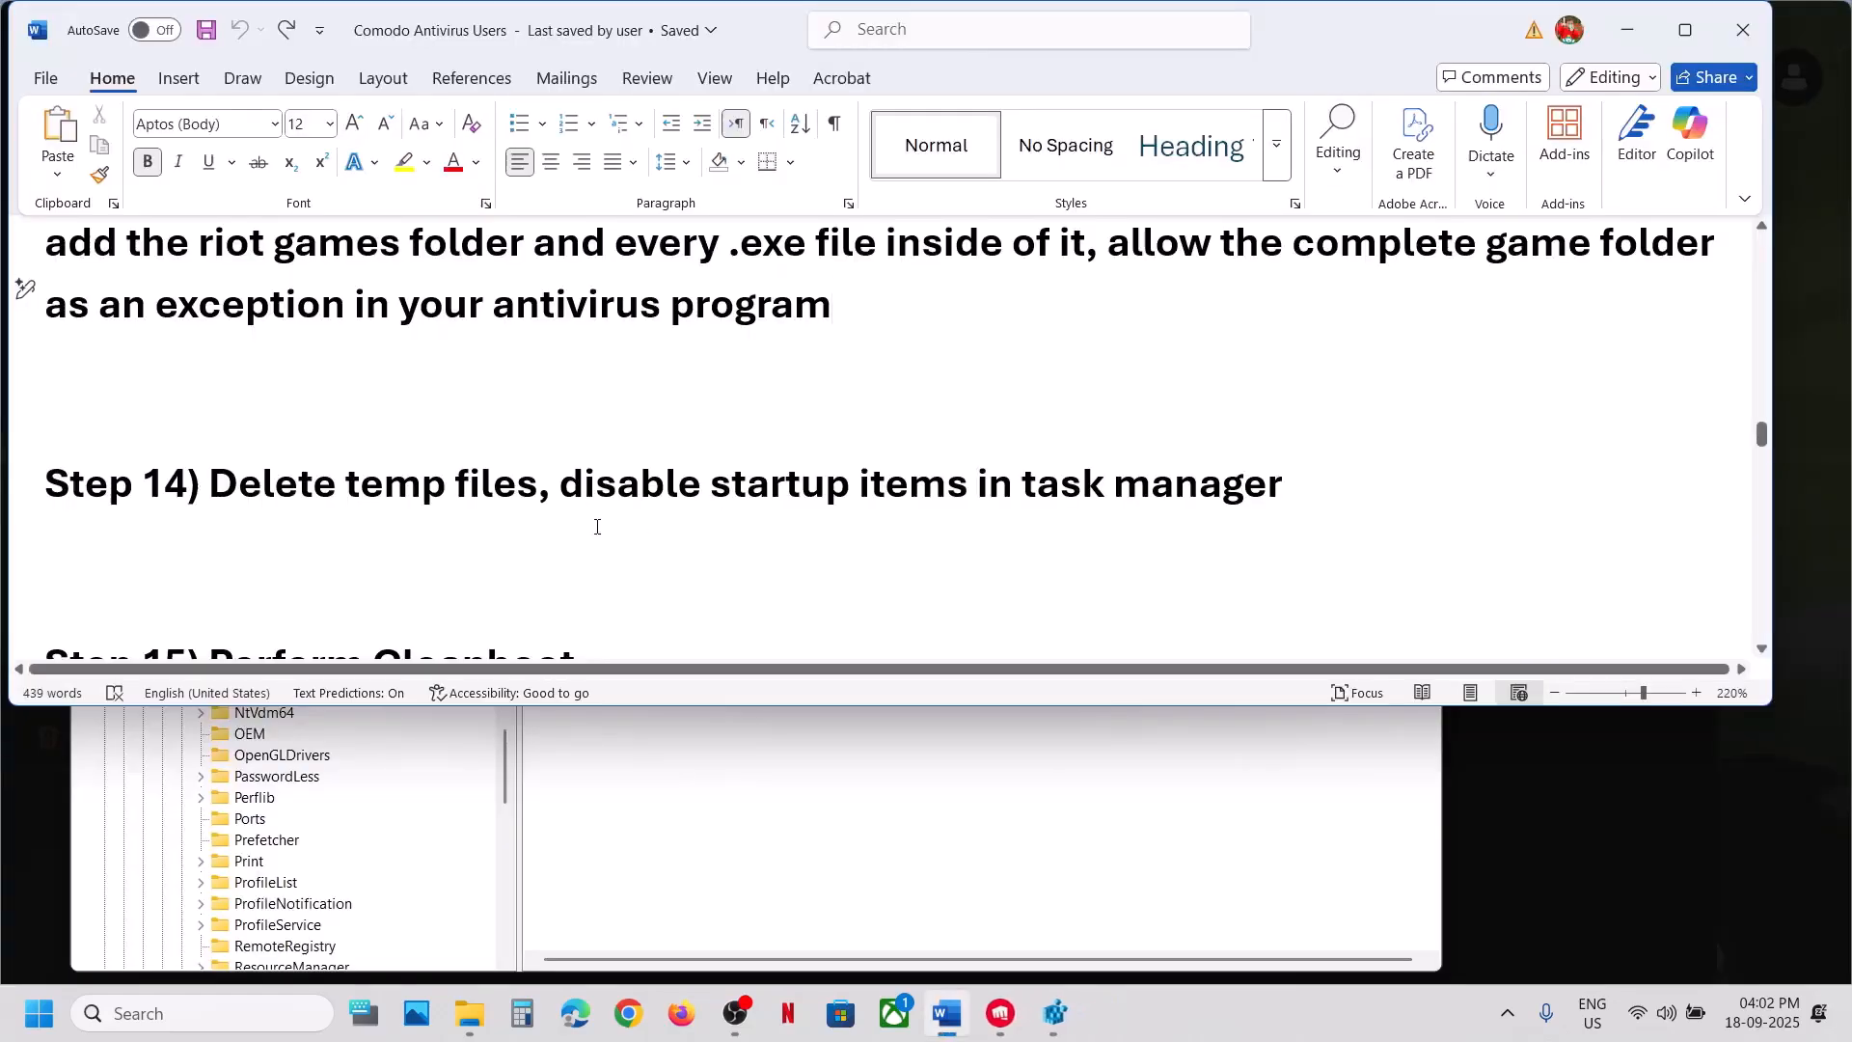
# Go to Step 15 on the clean boot in the Word document and open System Configuration through a Windows search
pyautogui.scroll(-3, 599, 525)
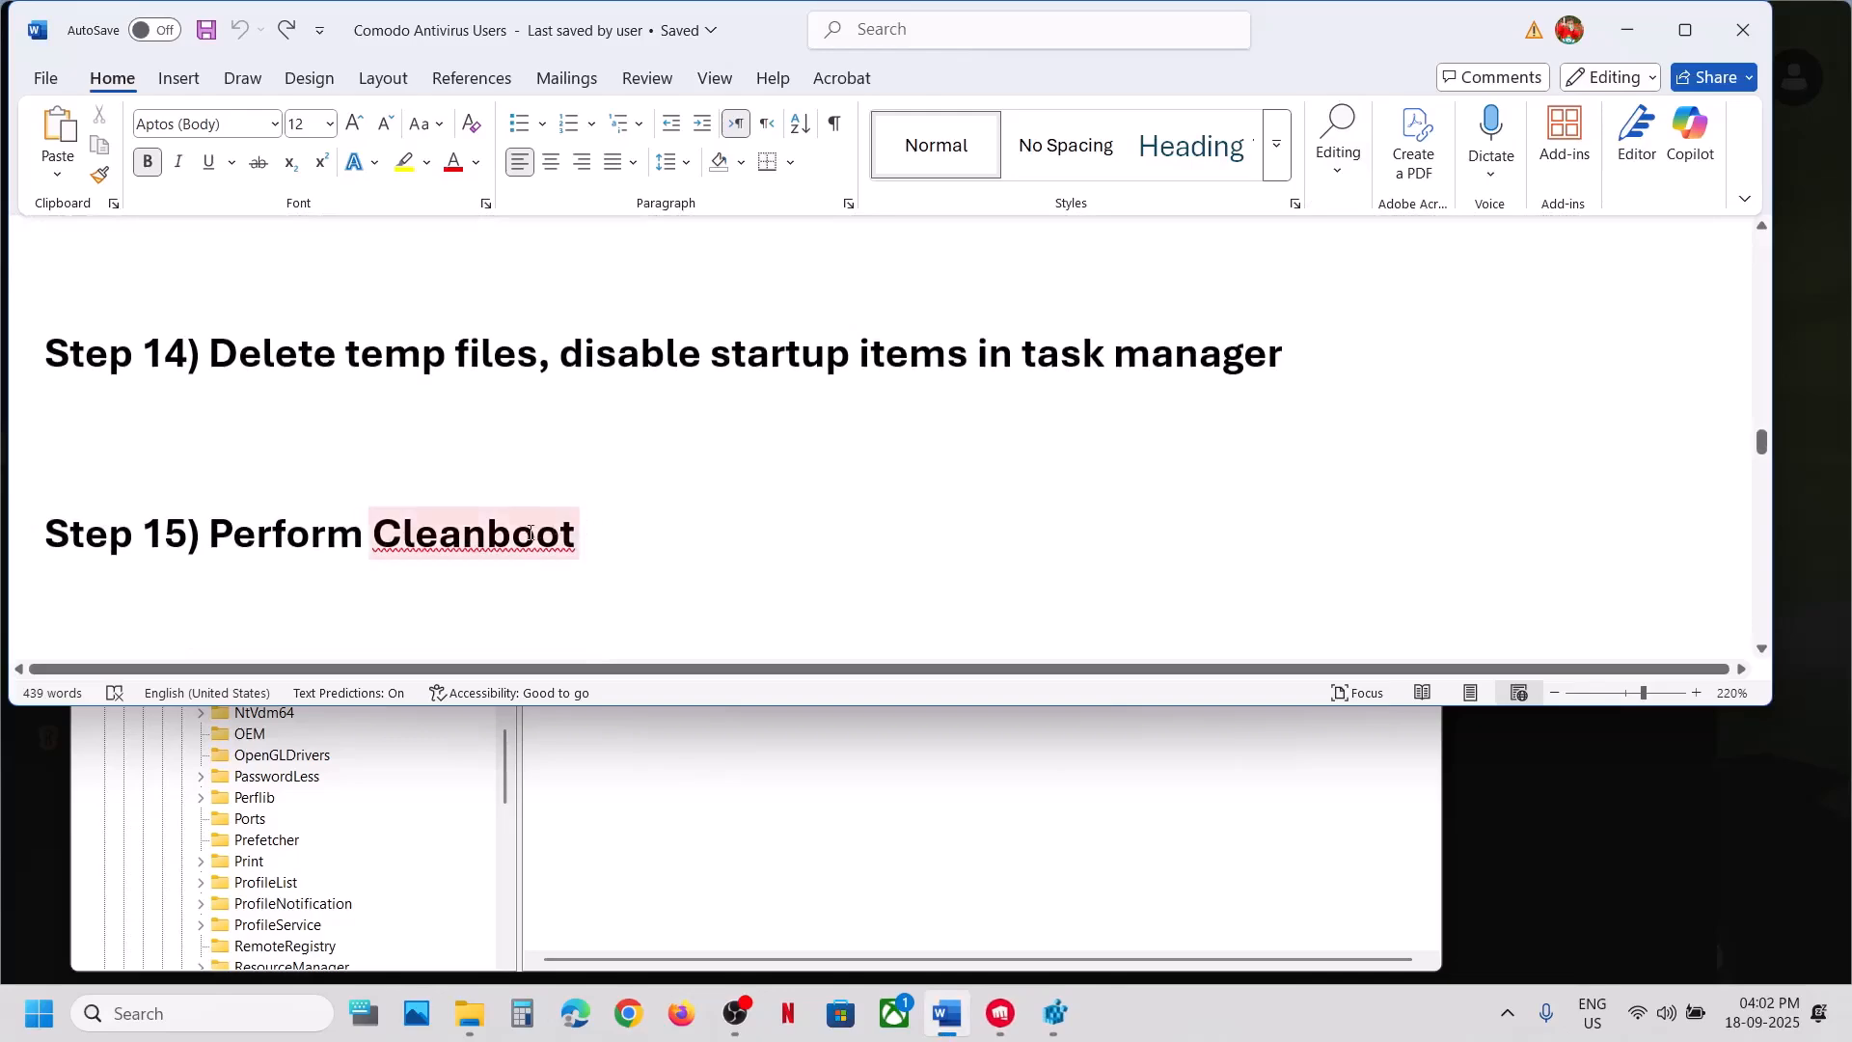
pyautogui.click(530, 532)
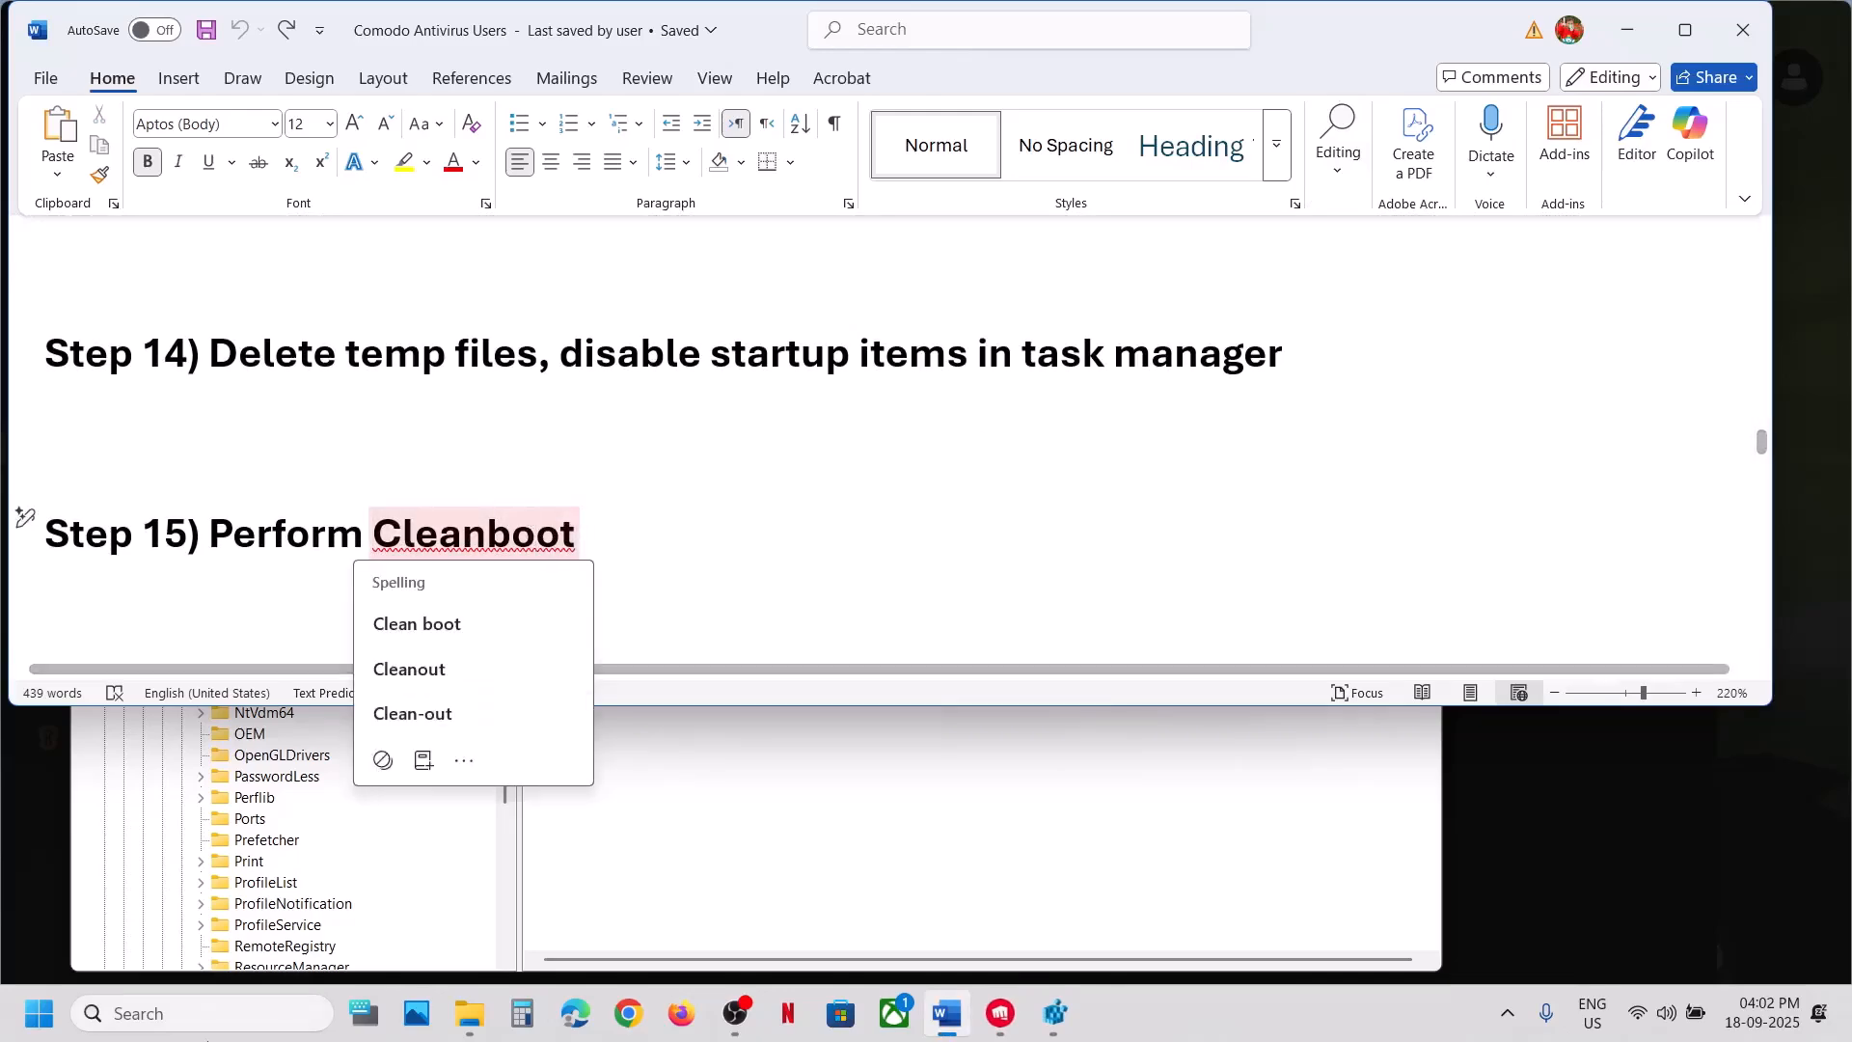
pyautogui.click(191, 1015)
pyautogui.write('system')
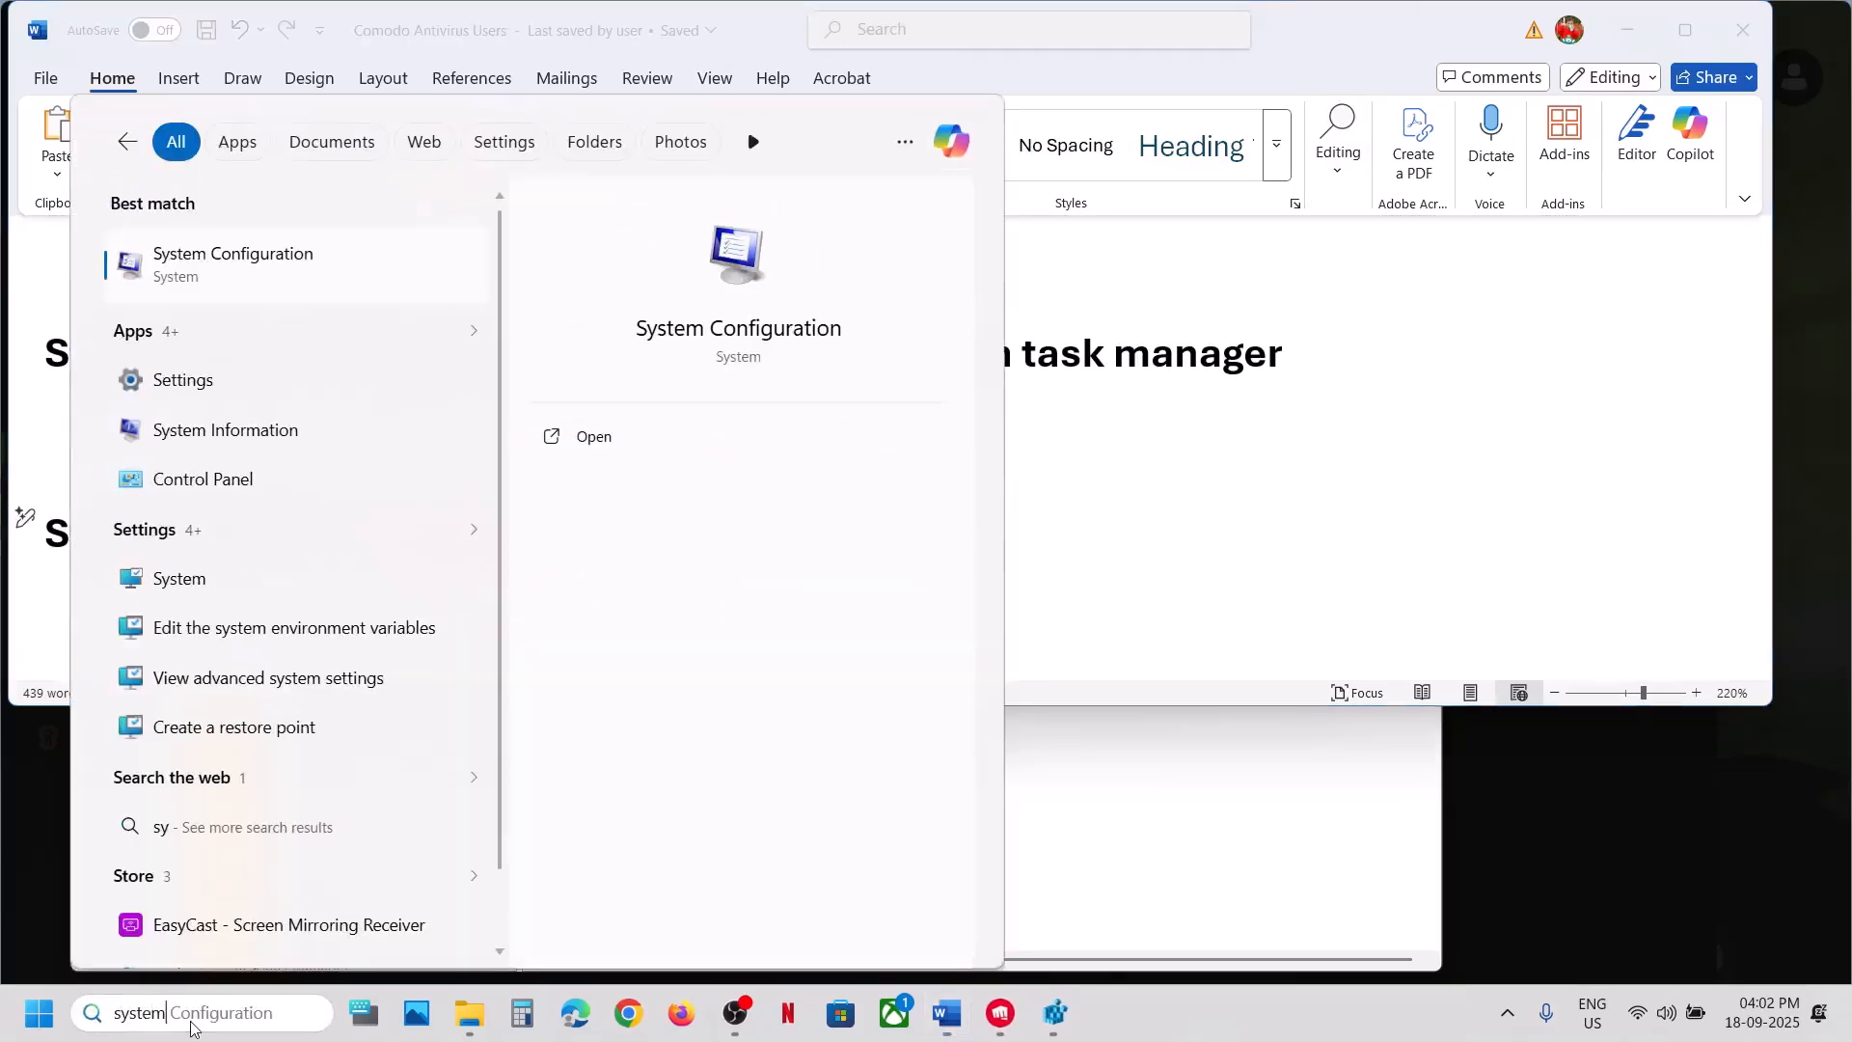
pyautogui.press('Return')
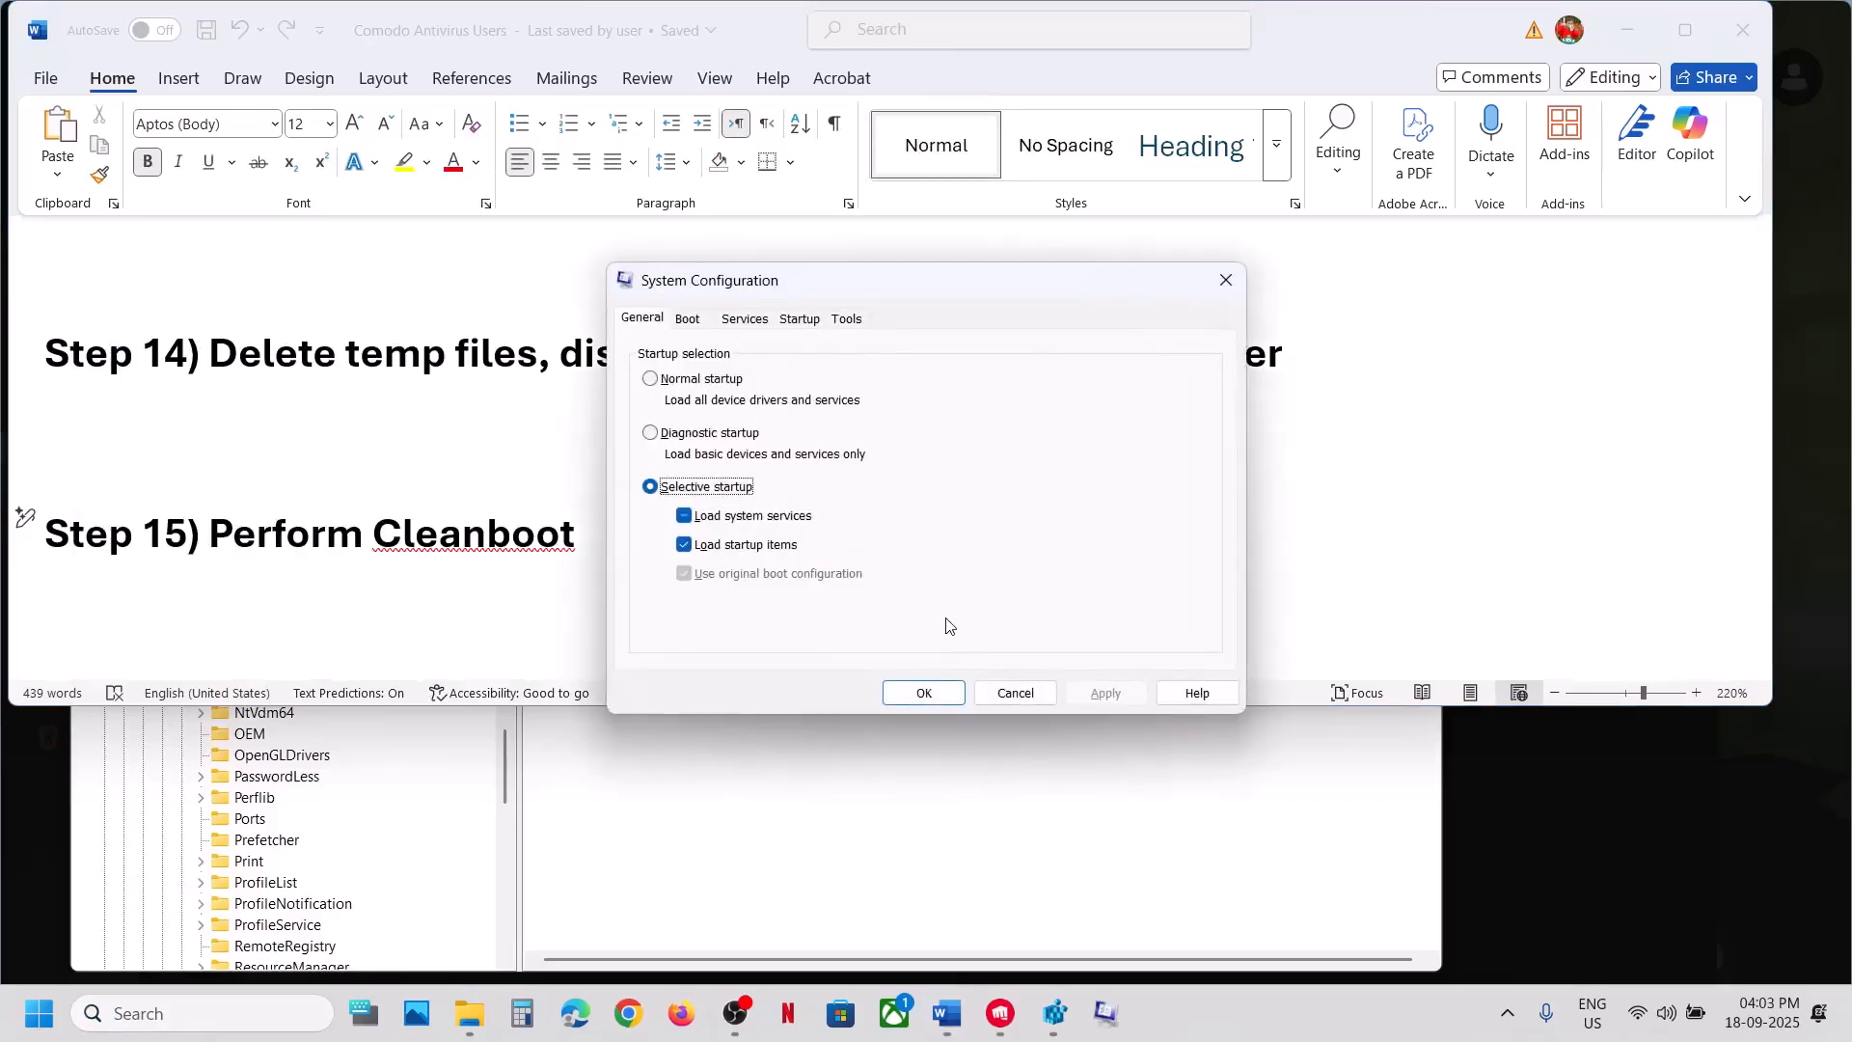
# Hide all Microsoft services, disable all remaining services, and apply the changes before returning to the Word document
pyautogui.click(746, 319)
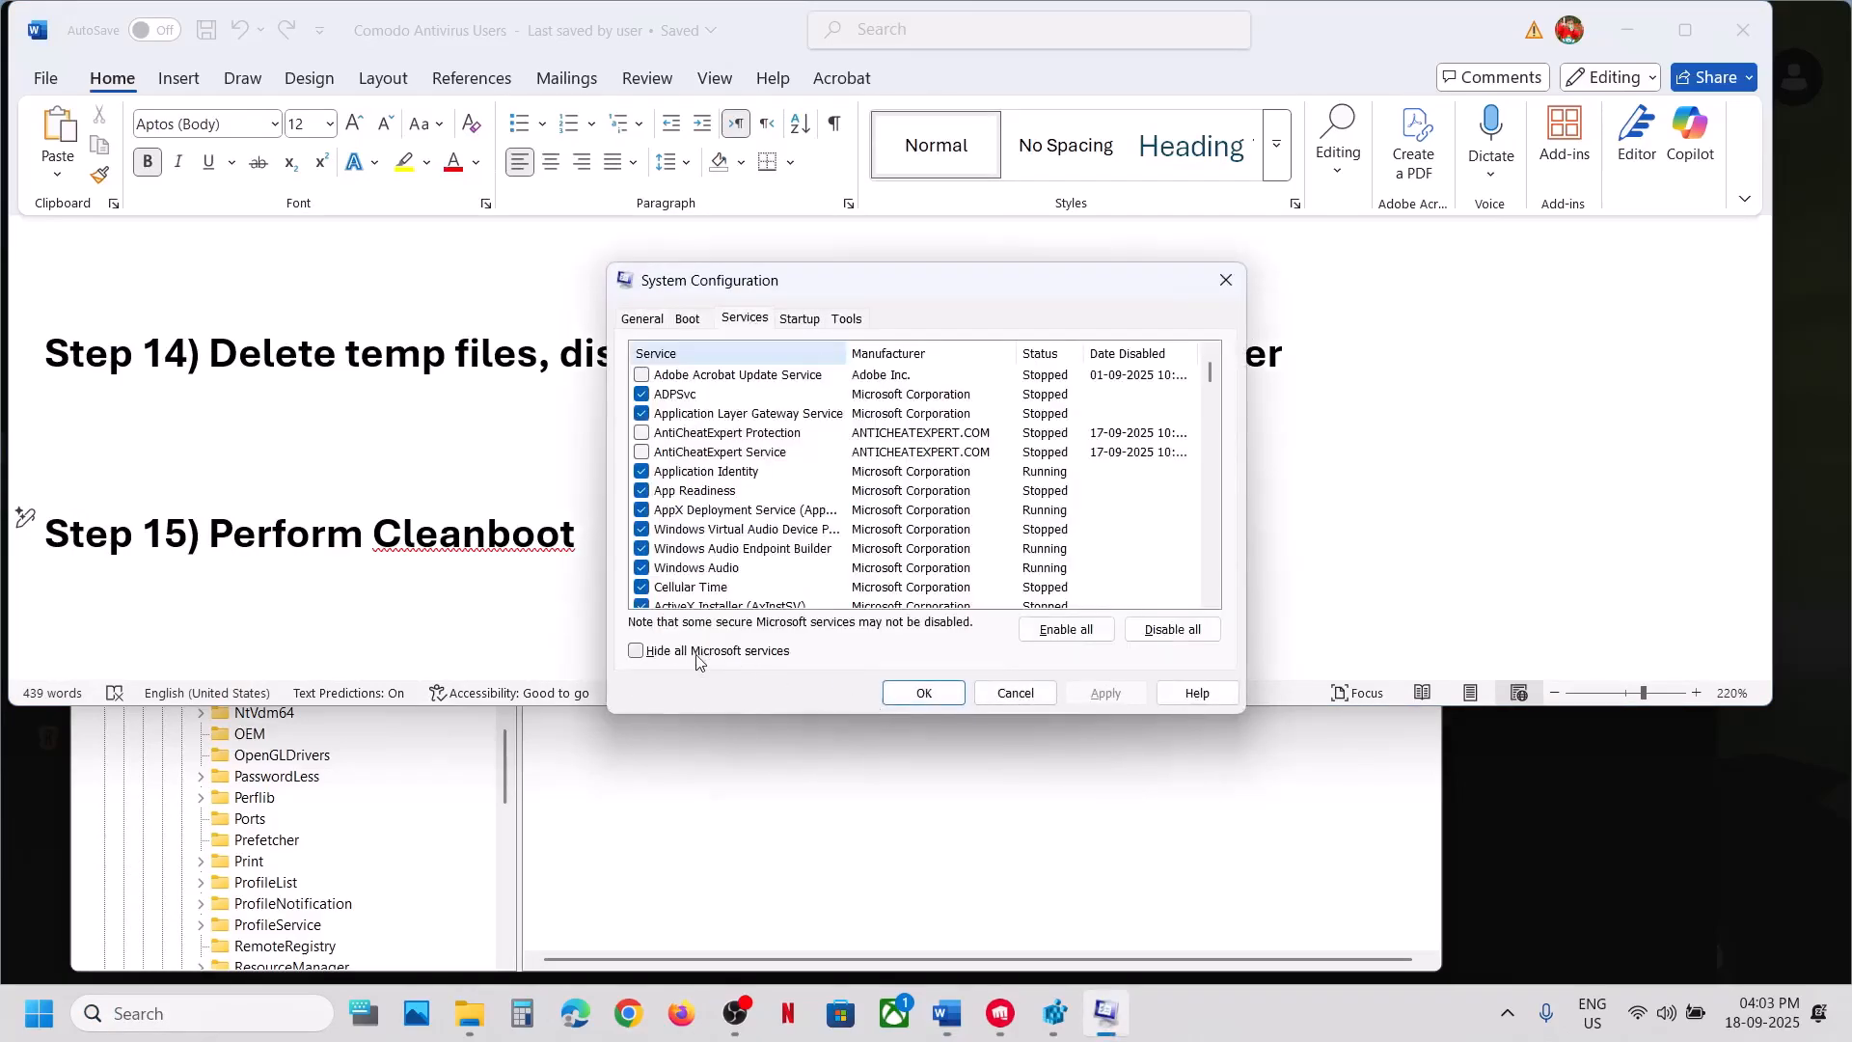
pyautogui.click(637, 651)
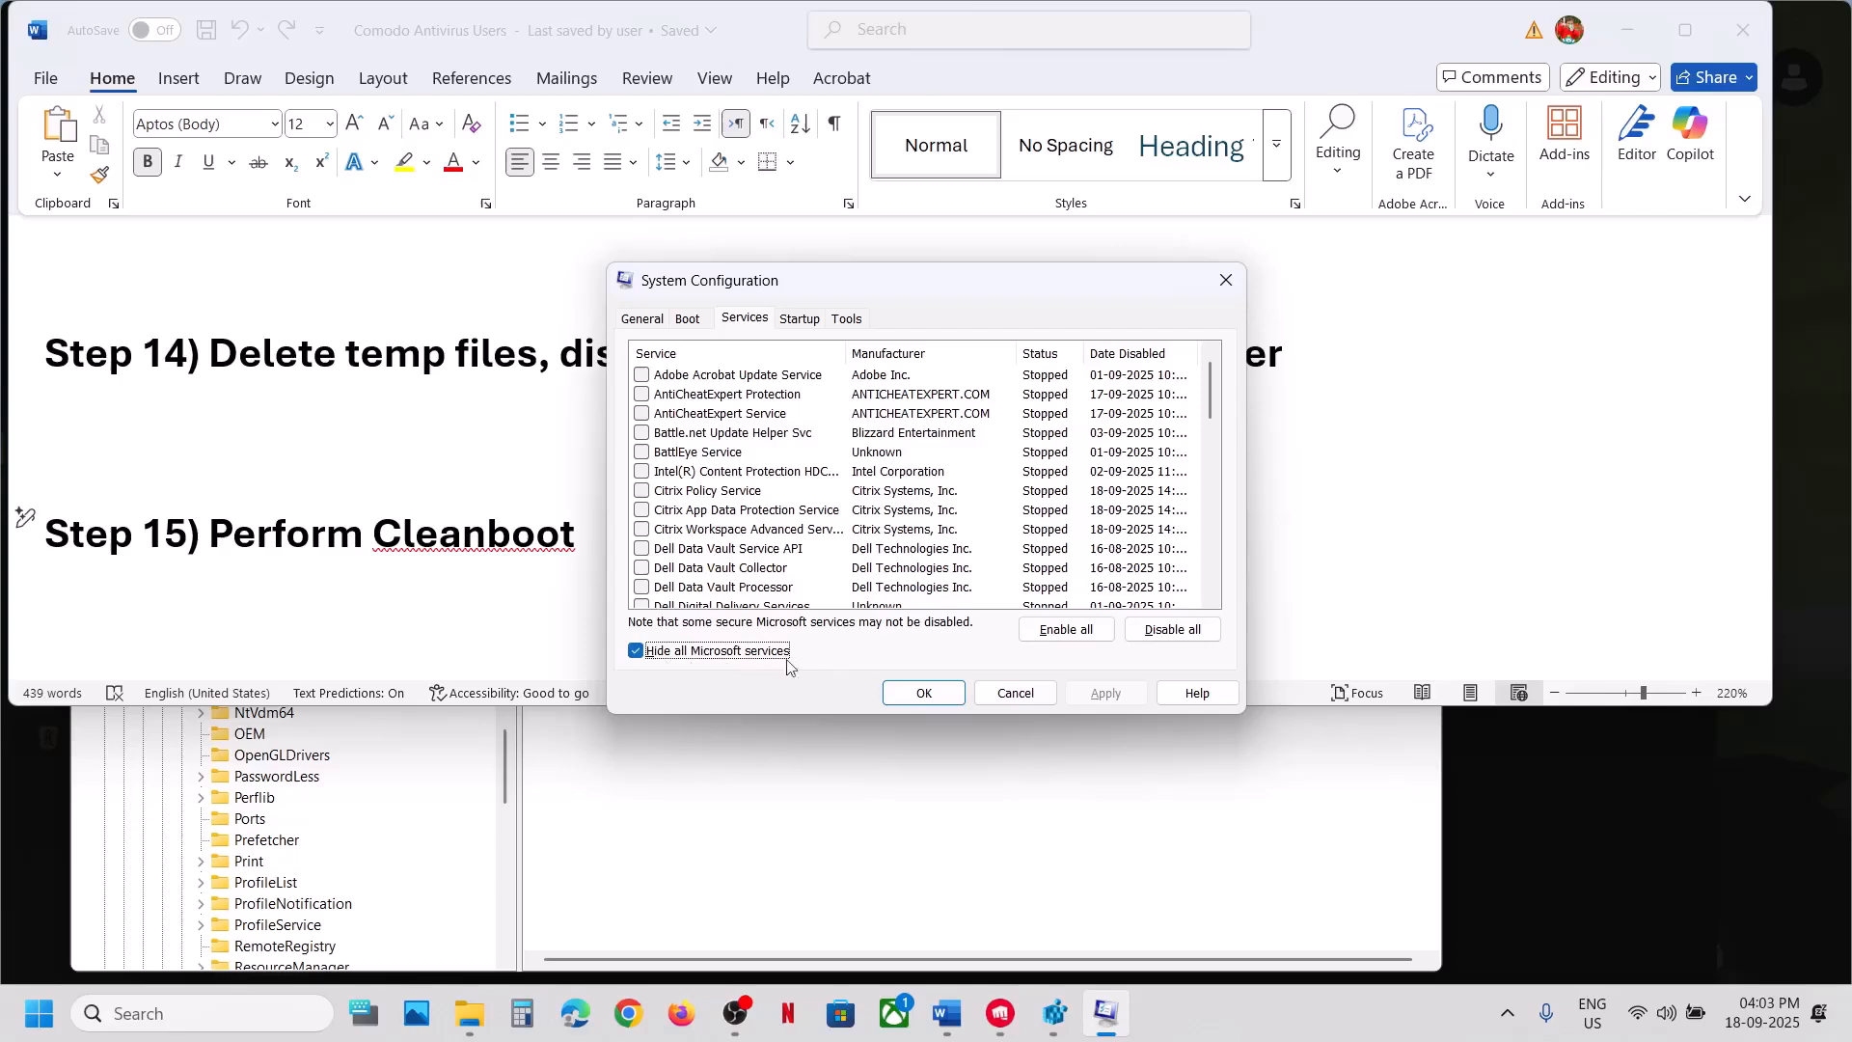
pyautogui.click(1173, 629)
pyautogui.click(1106, 693)
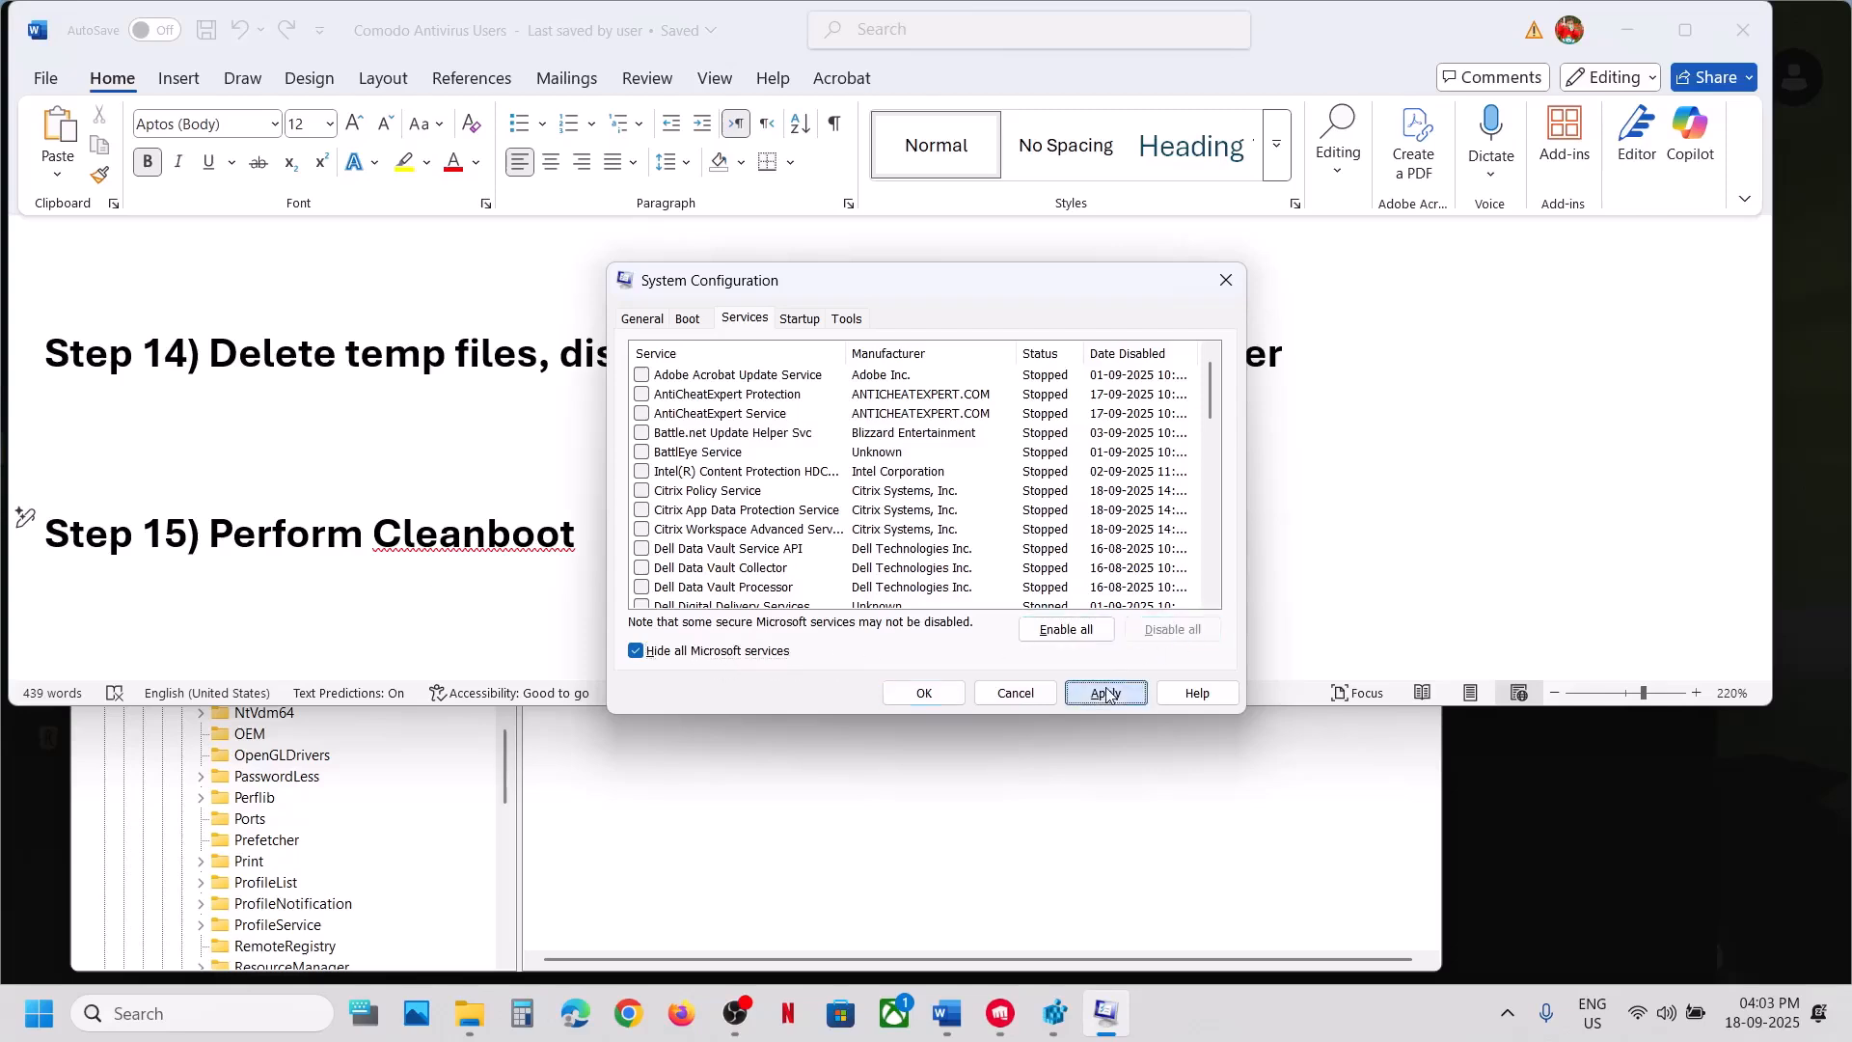
pyautogui.click(925, 693)
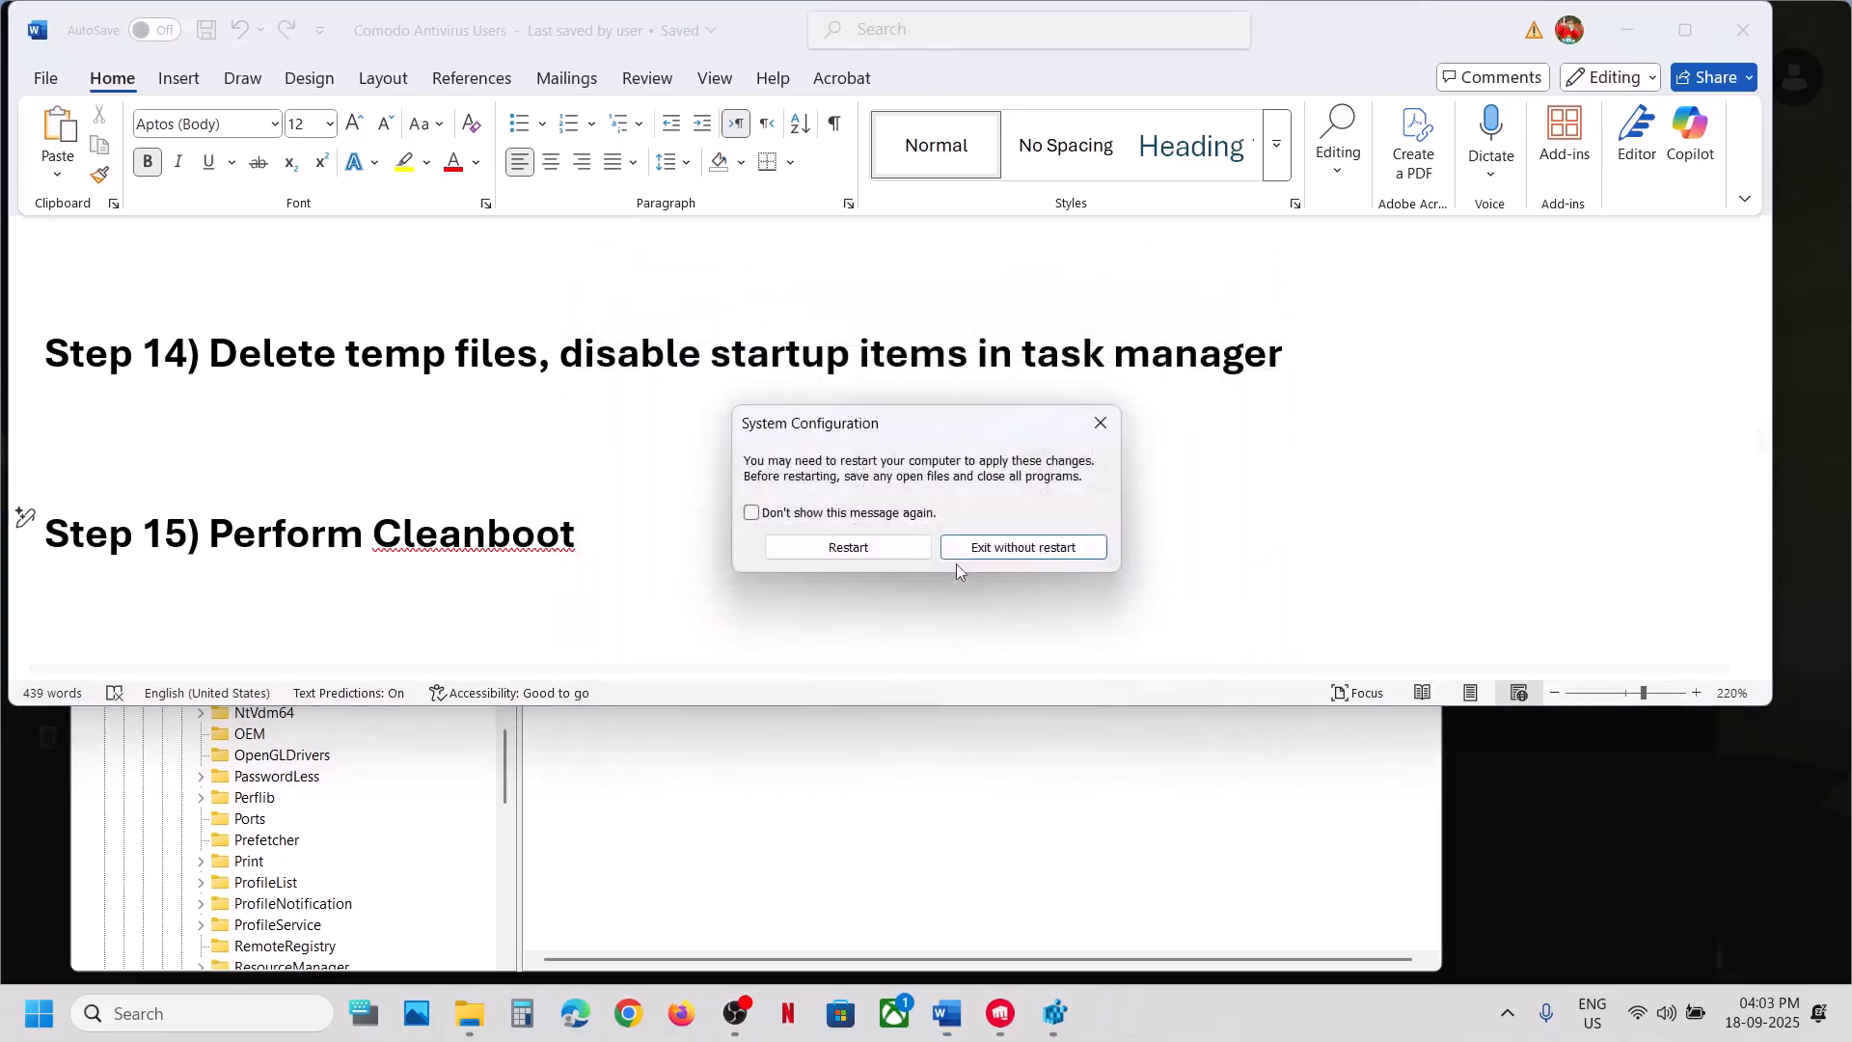
pyautogui.click(615, 482)
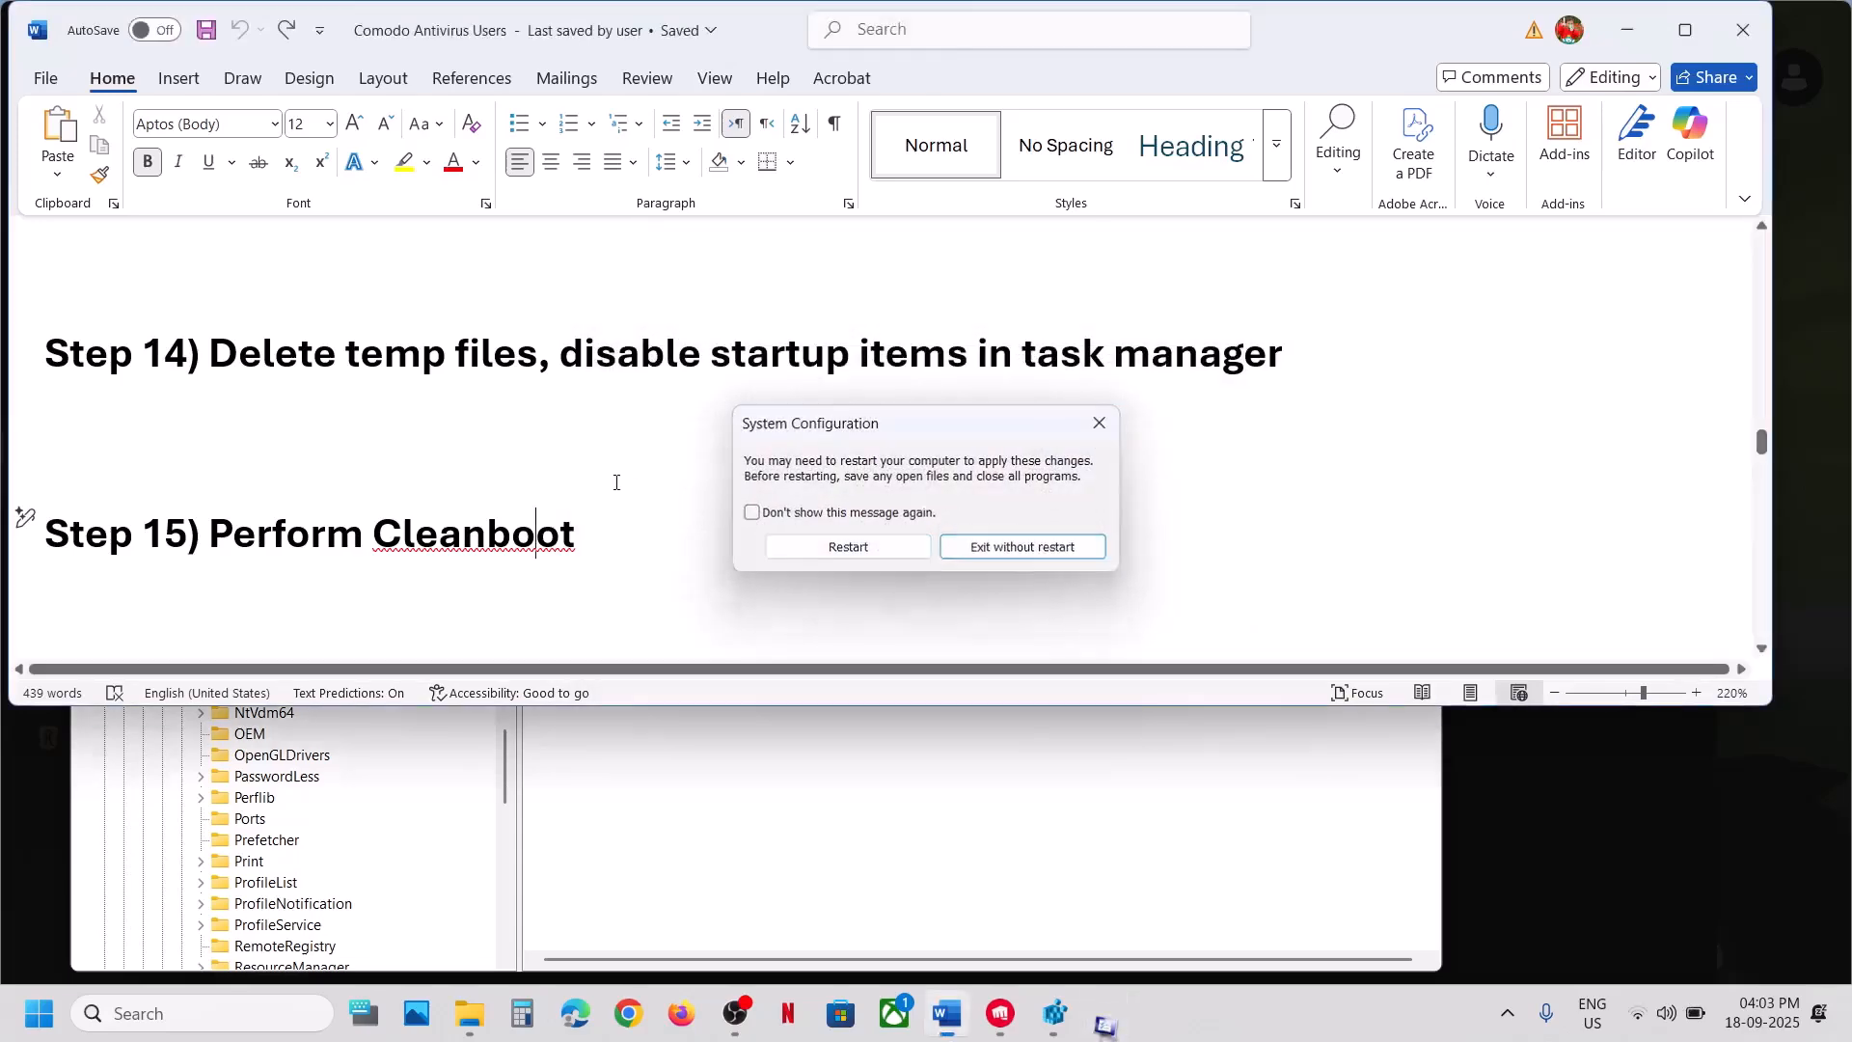
# Review Steps 16 and 17 in the document, highlight the AppModelUnlock registry path, and switch to Registry Editor
pyautogui.scroll(-3, 615, 481)
pyautogui.scroll(1, 300, 475)
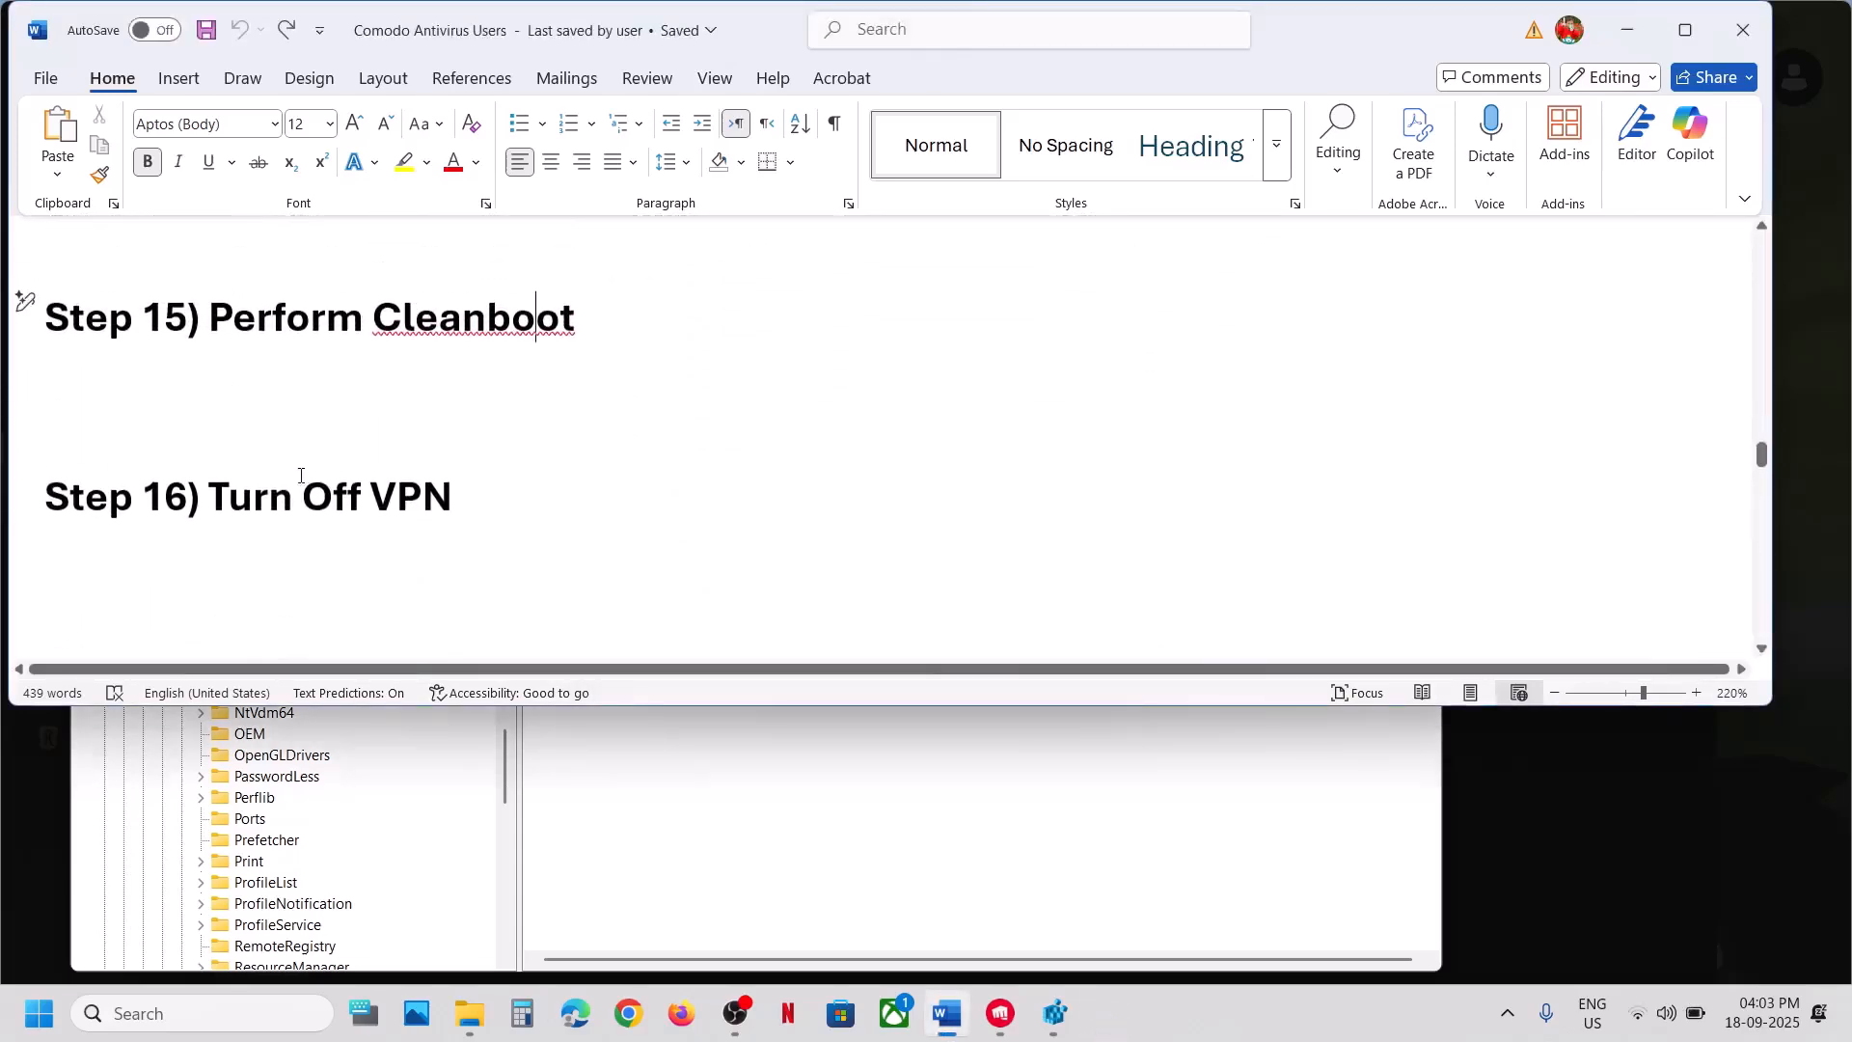
pyautogui.moveTo(283, 479); pyautogui.dragTo(536, 497)
pyautogui.scroll(-2, 538, 496)
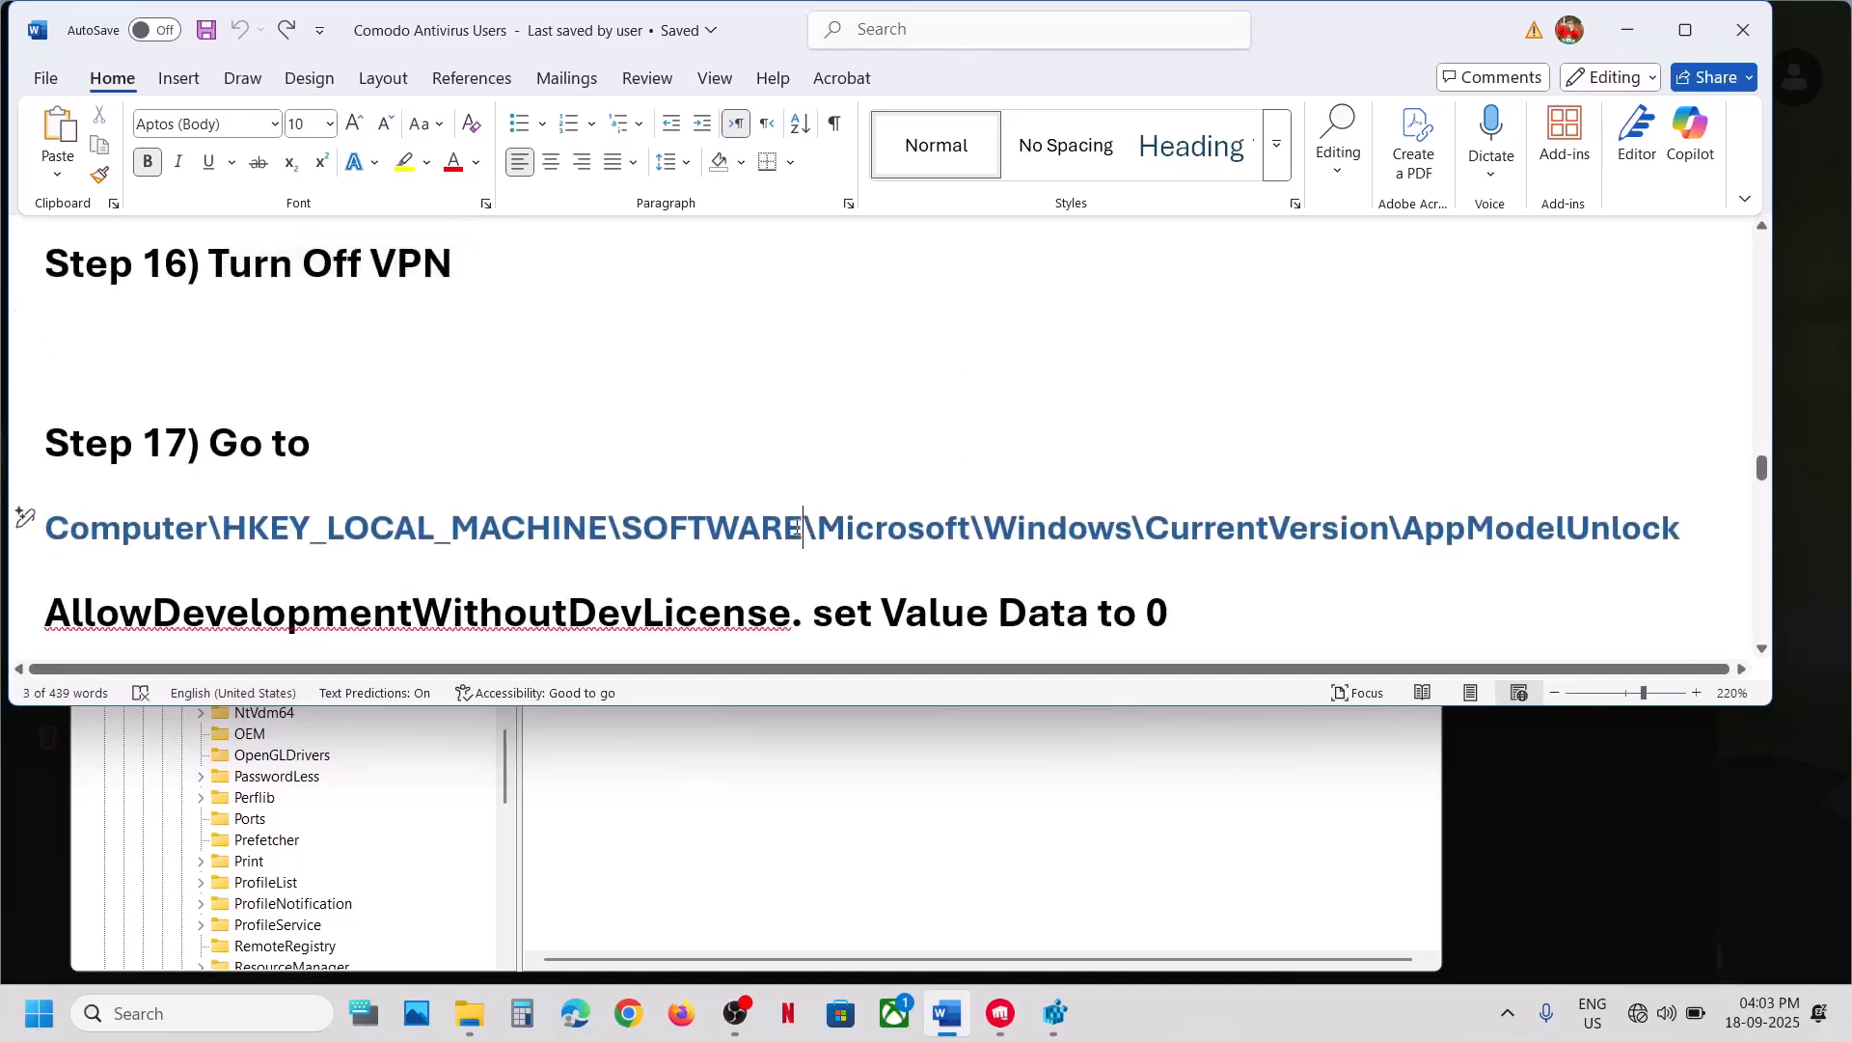
pyautogui.tripleClick(796, 528)
pyautogui.click(565, 834)
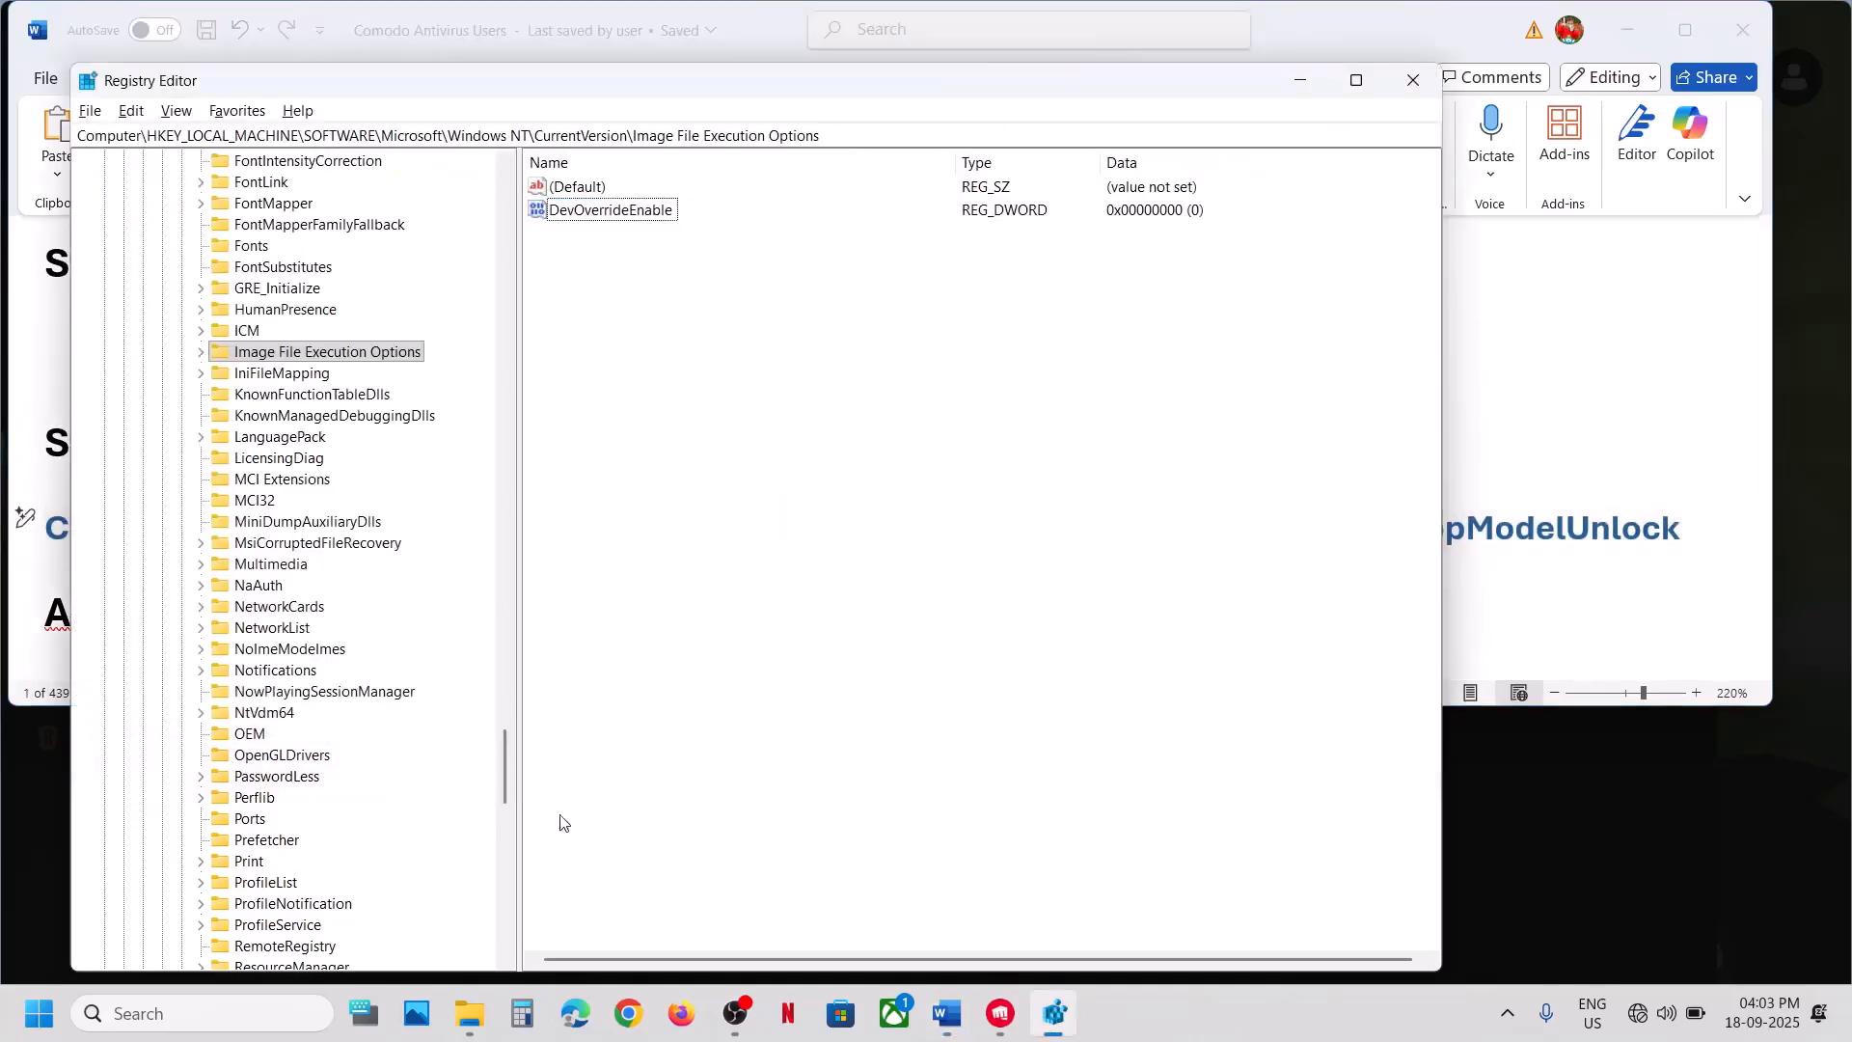
# Collapse the expanded registry tree, then expand HKEY_LOCAL_MACHINE and its SOFTWARE key down to the Microsoft key
pyautogui.scroll(20, 312, 512)
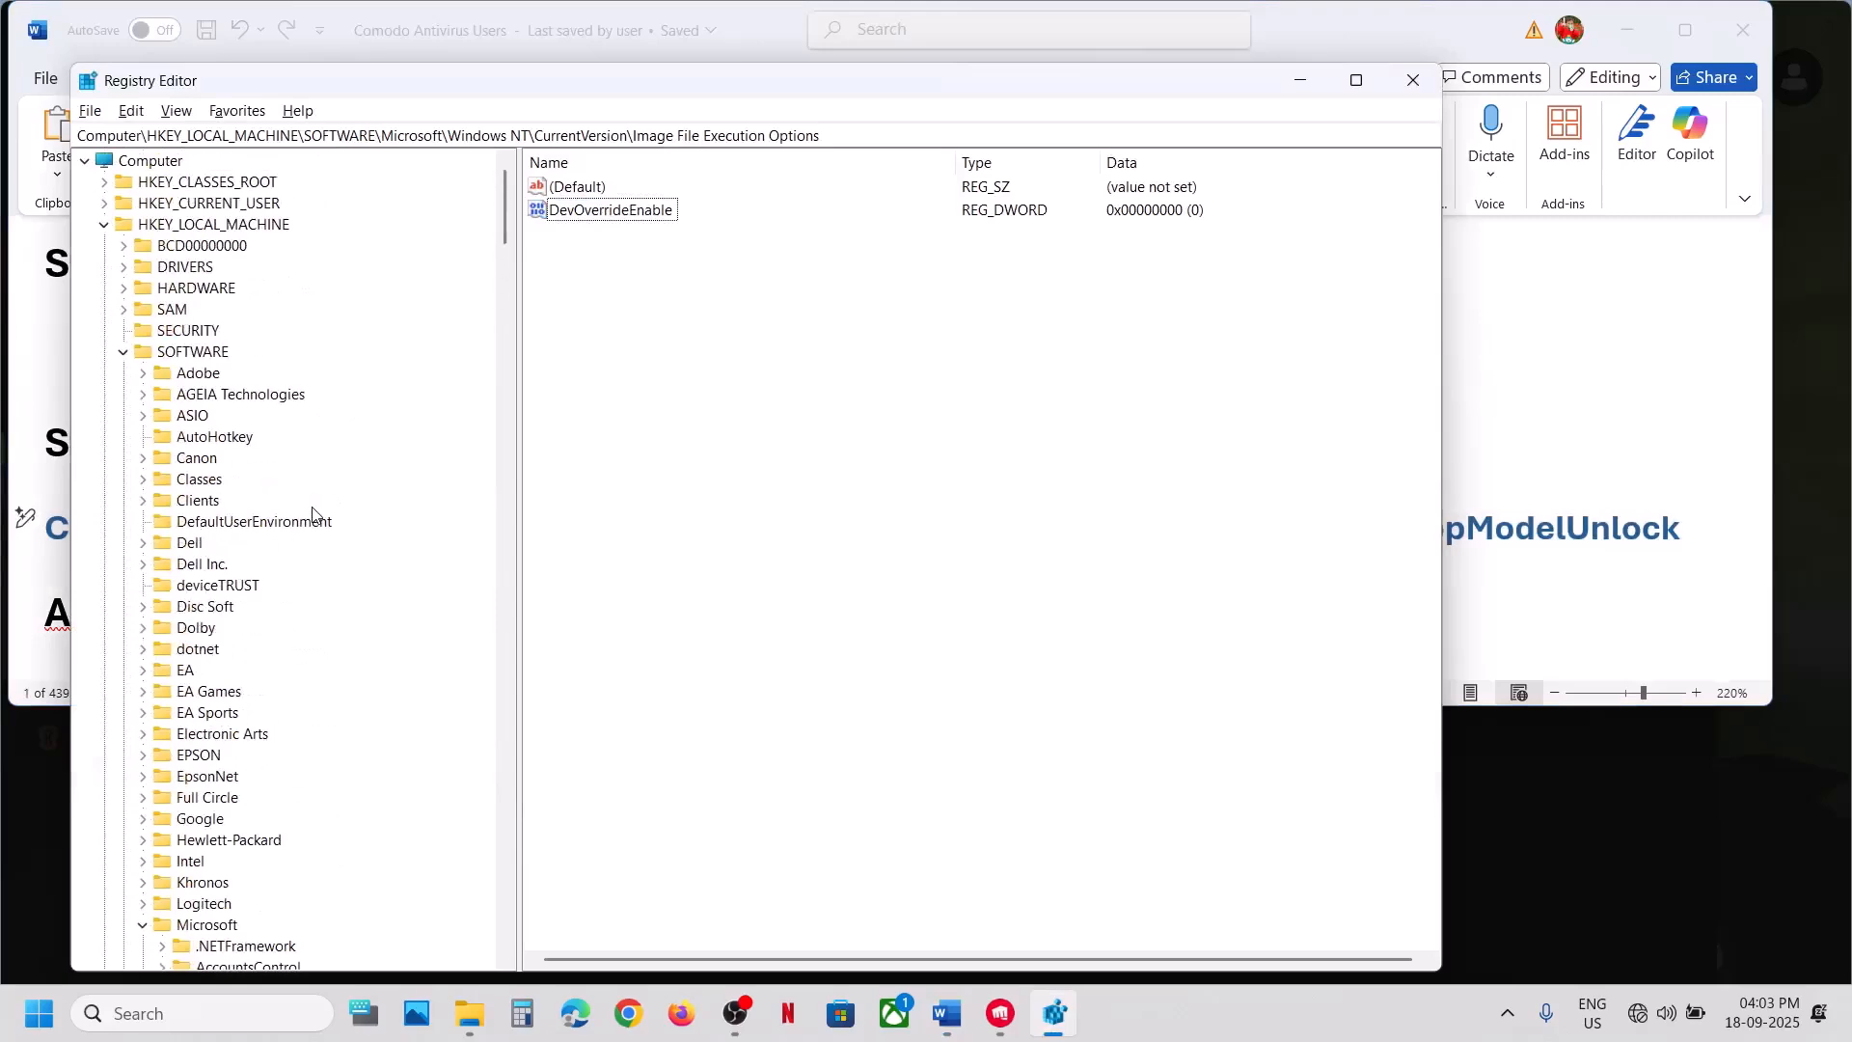
pyautogui.click(123, 353)
pyautogui.click(104, 226)
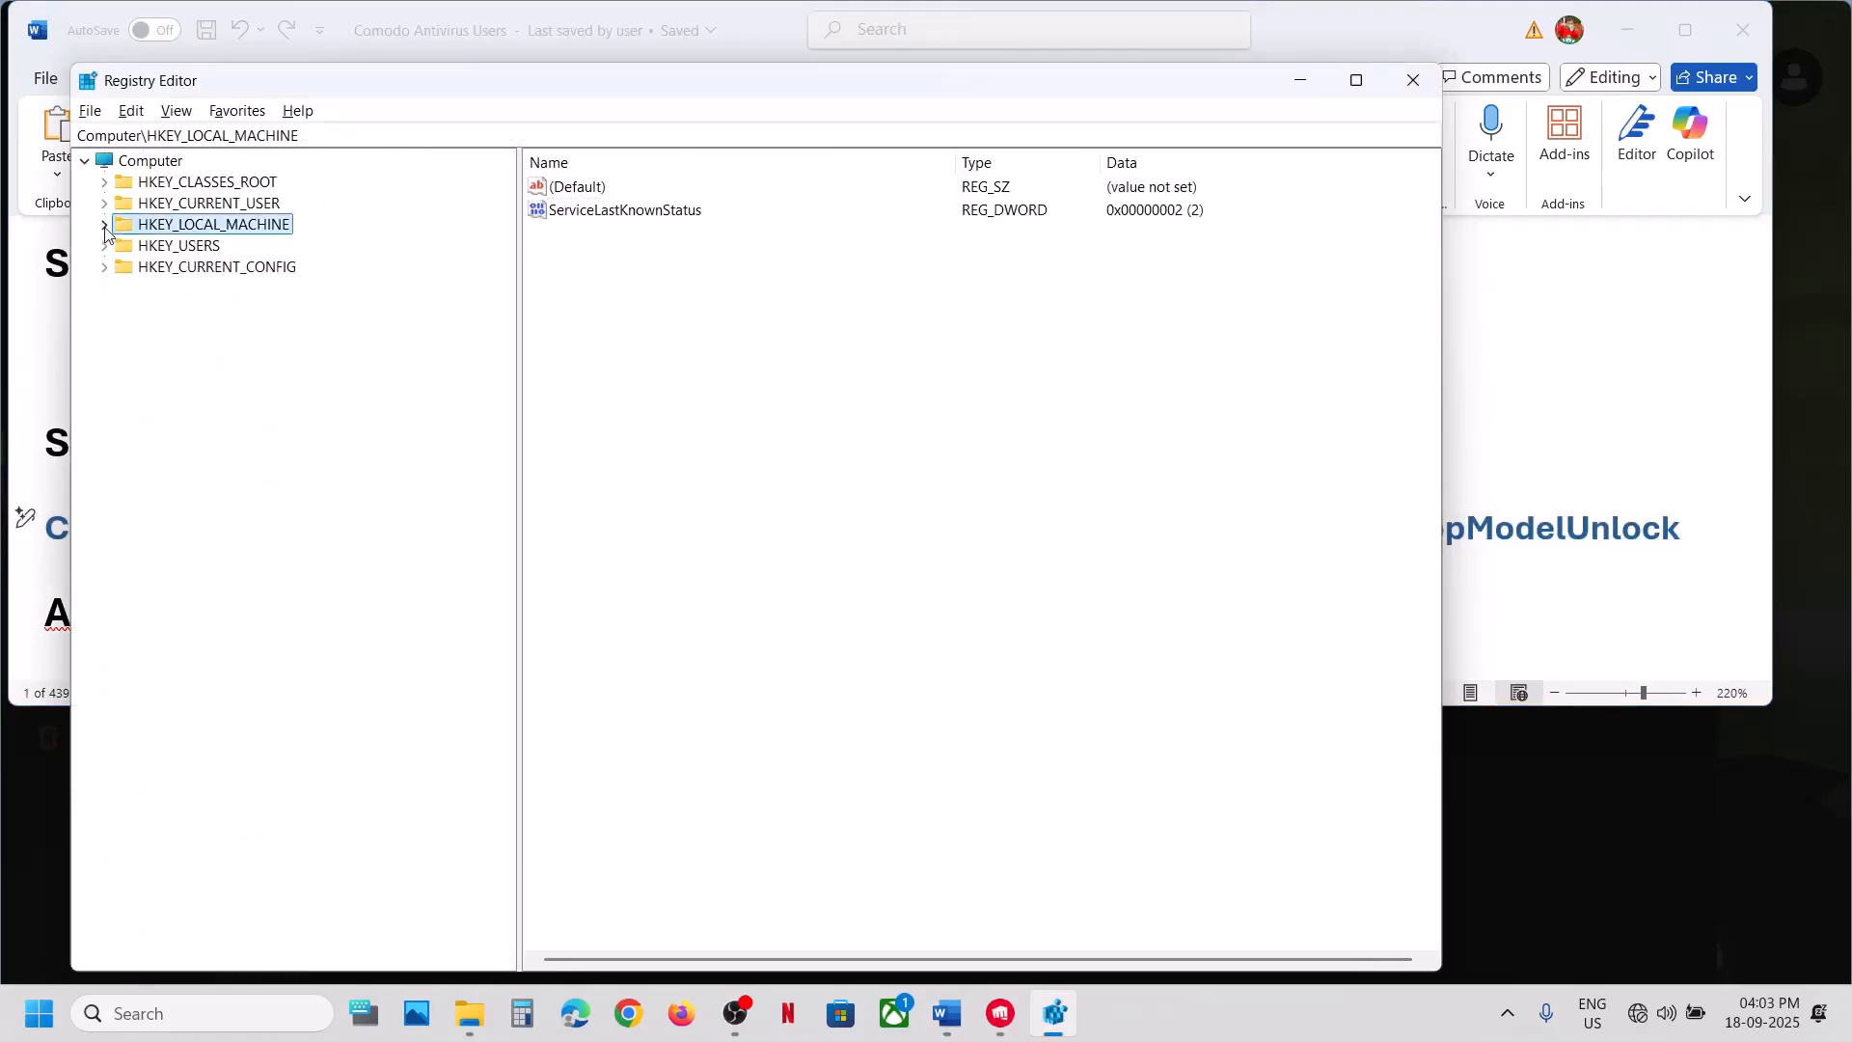
pyautogui.click(104, 225)
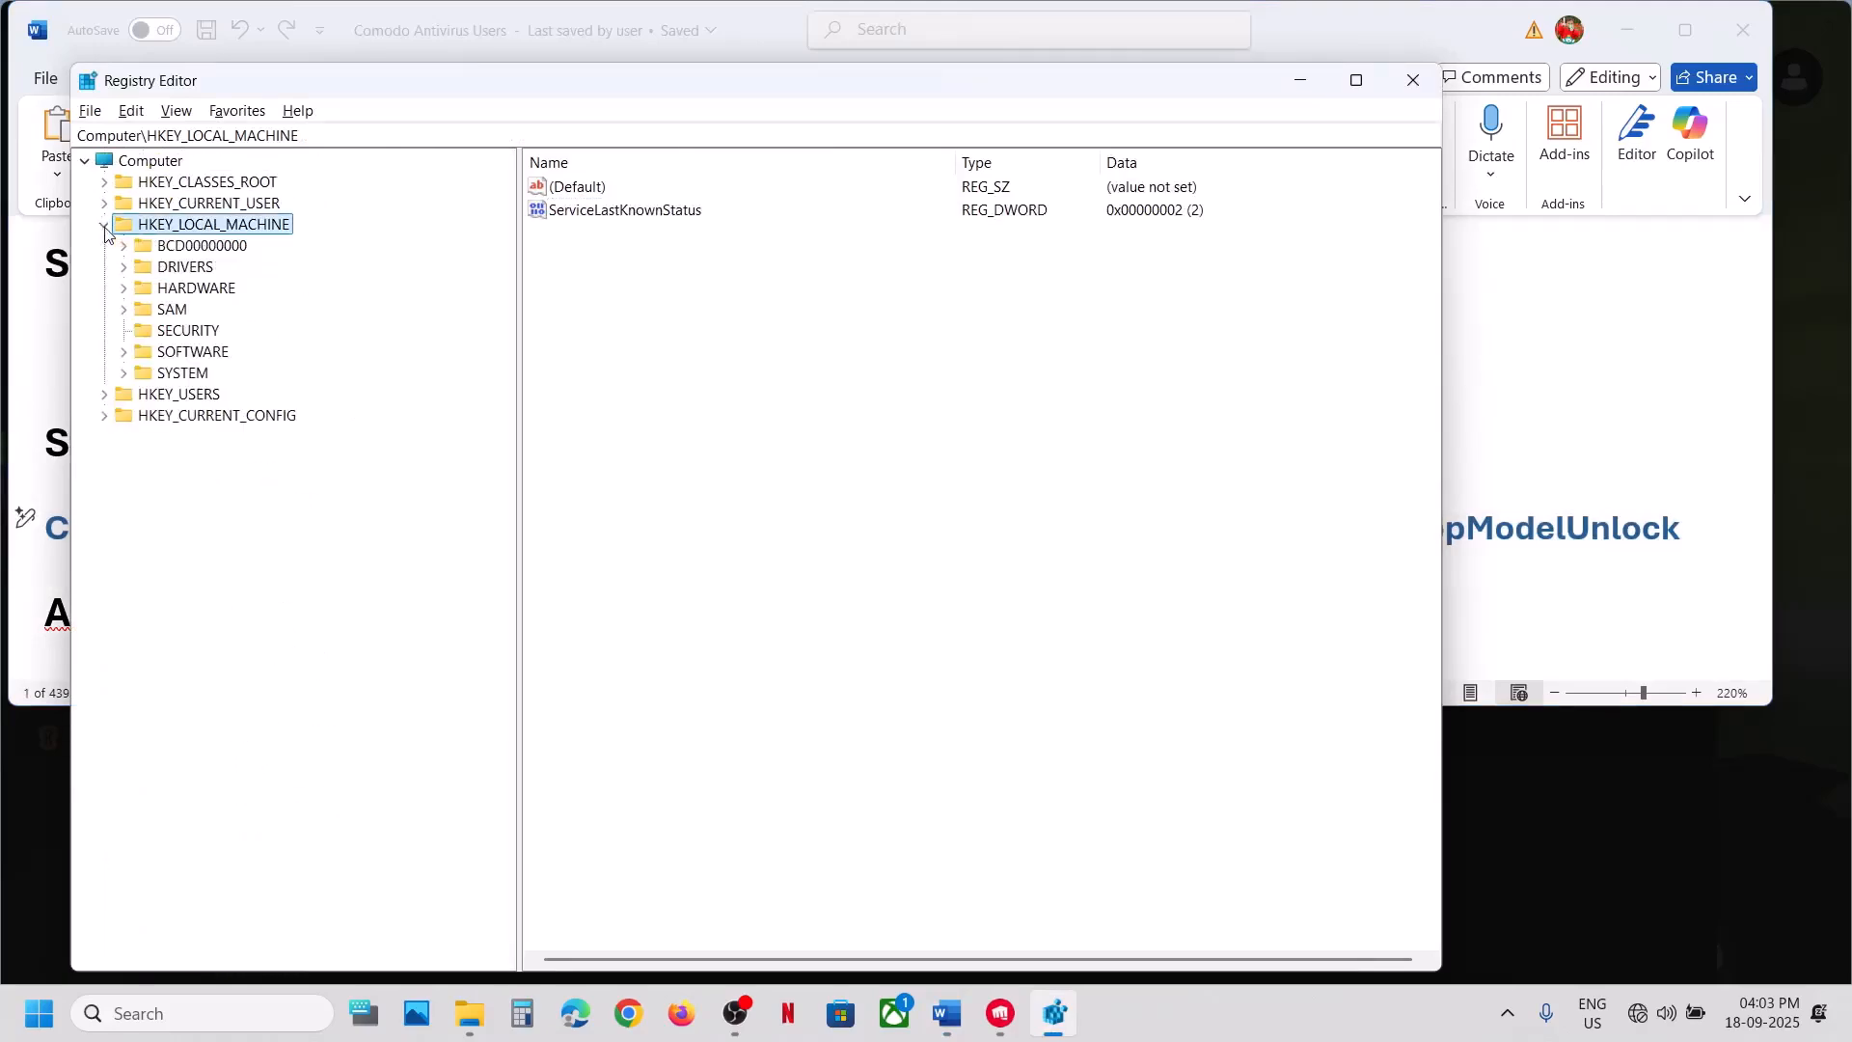
pyautogui.click(125, 352)
pyautogui.scroll(-2, 310, 558)
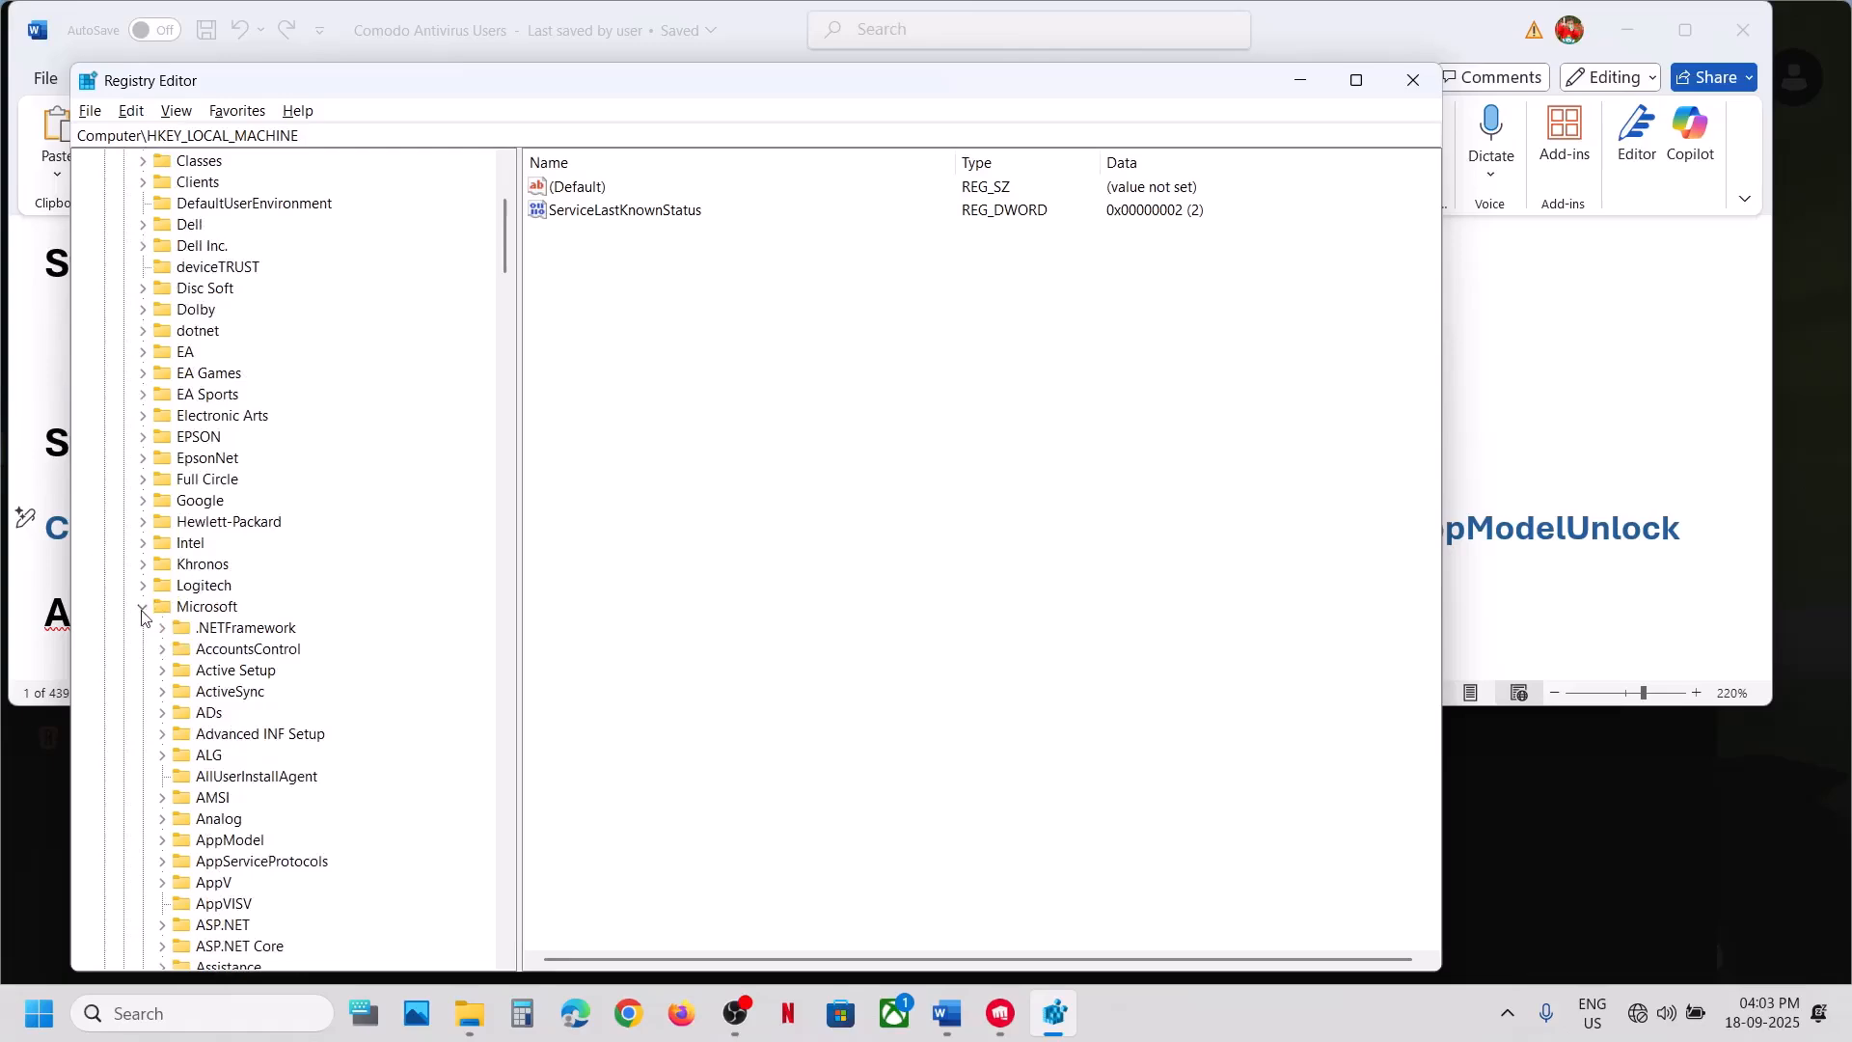
# Check the path in the document, collapse the Windows NT key and expand the Windows key under SOFTWARE\Microsoft
pyautogui.hotkey('alt', 'Tab')
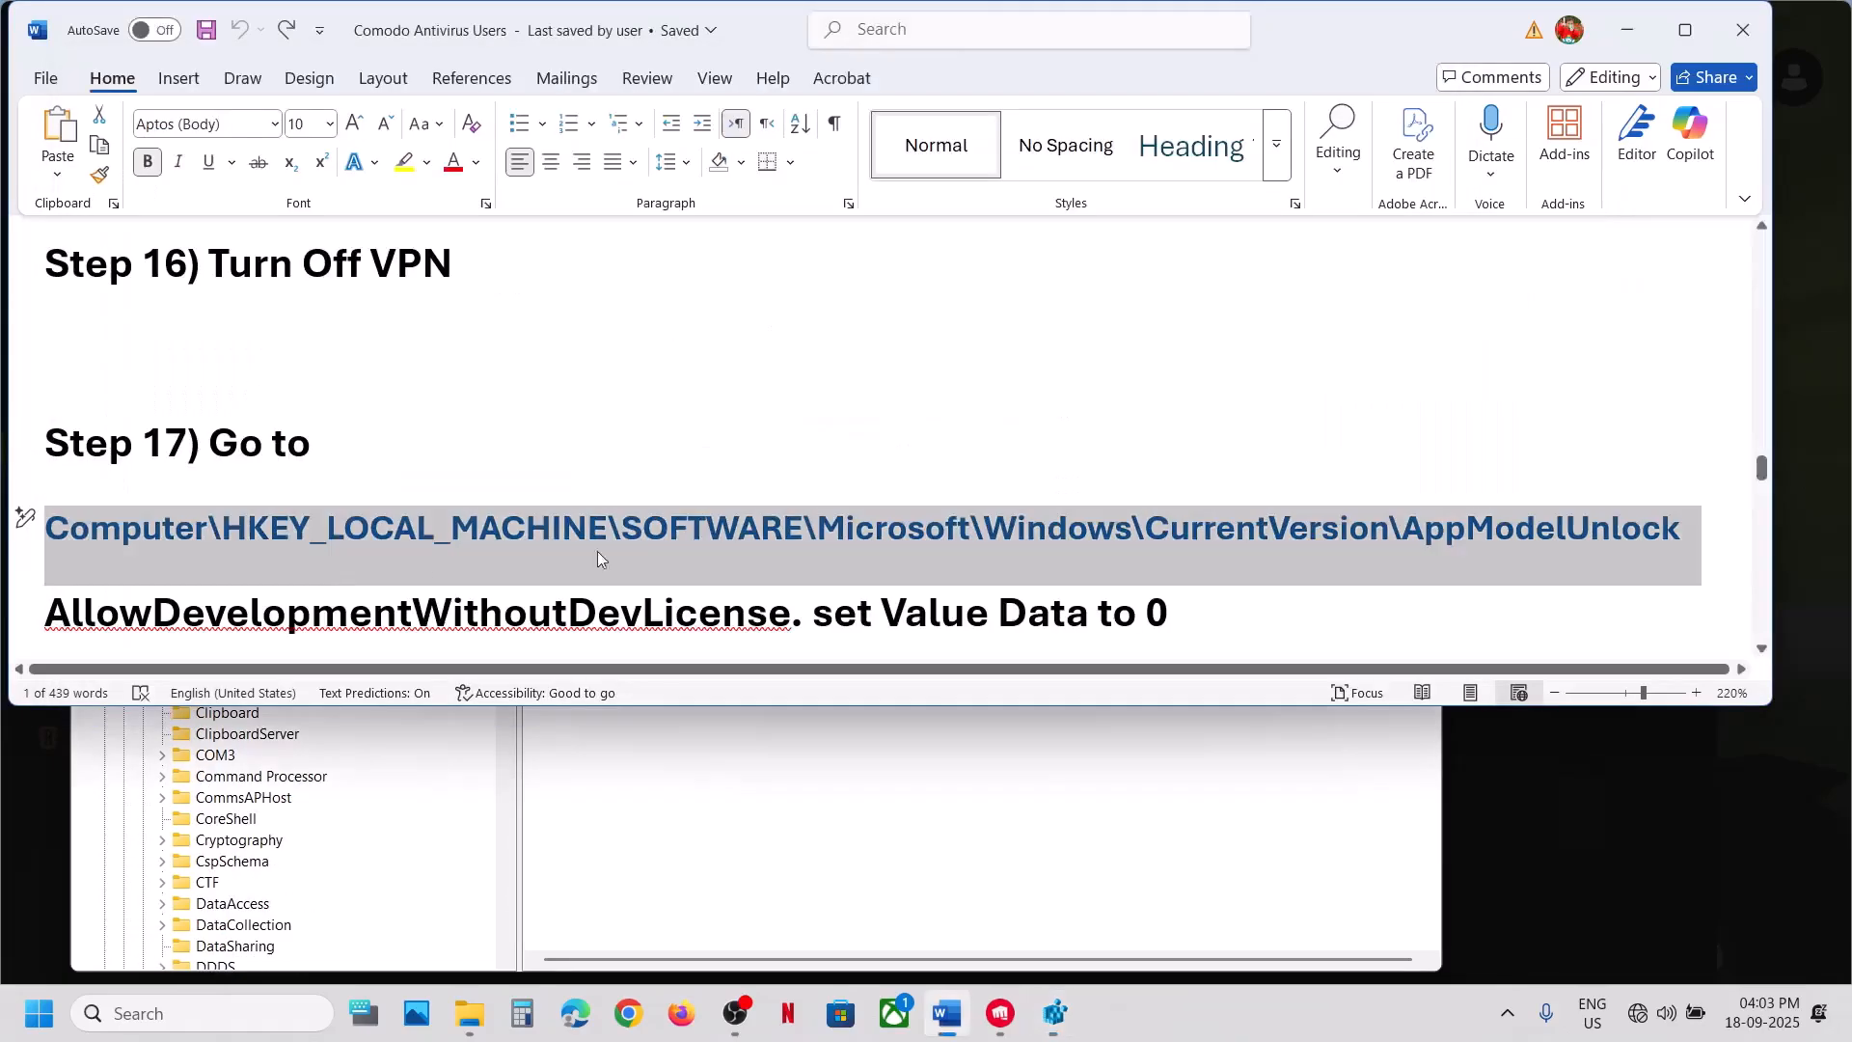
pyautogui.hotkey('alt', 'Tab')
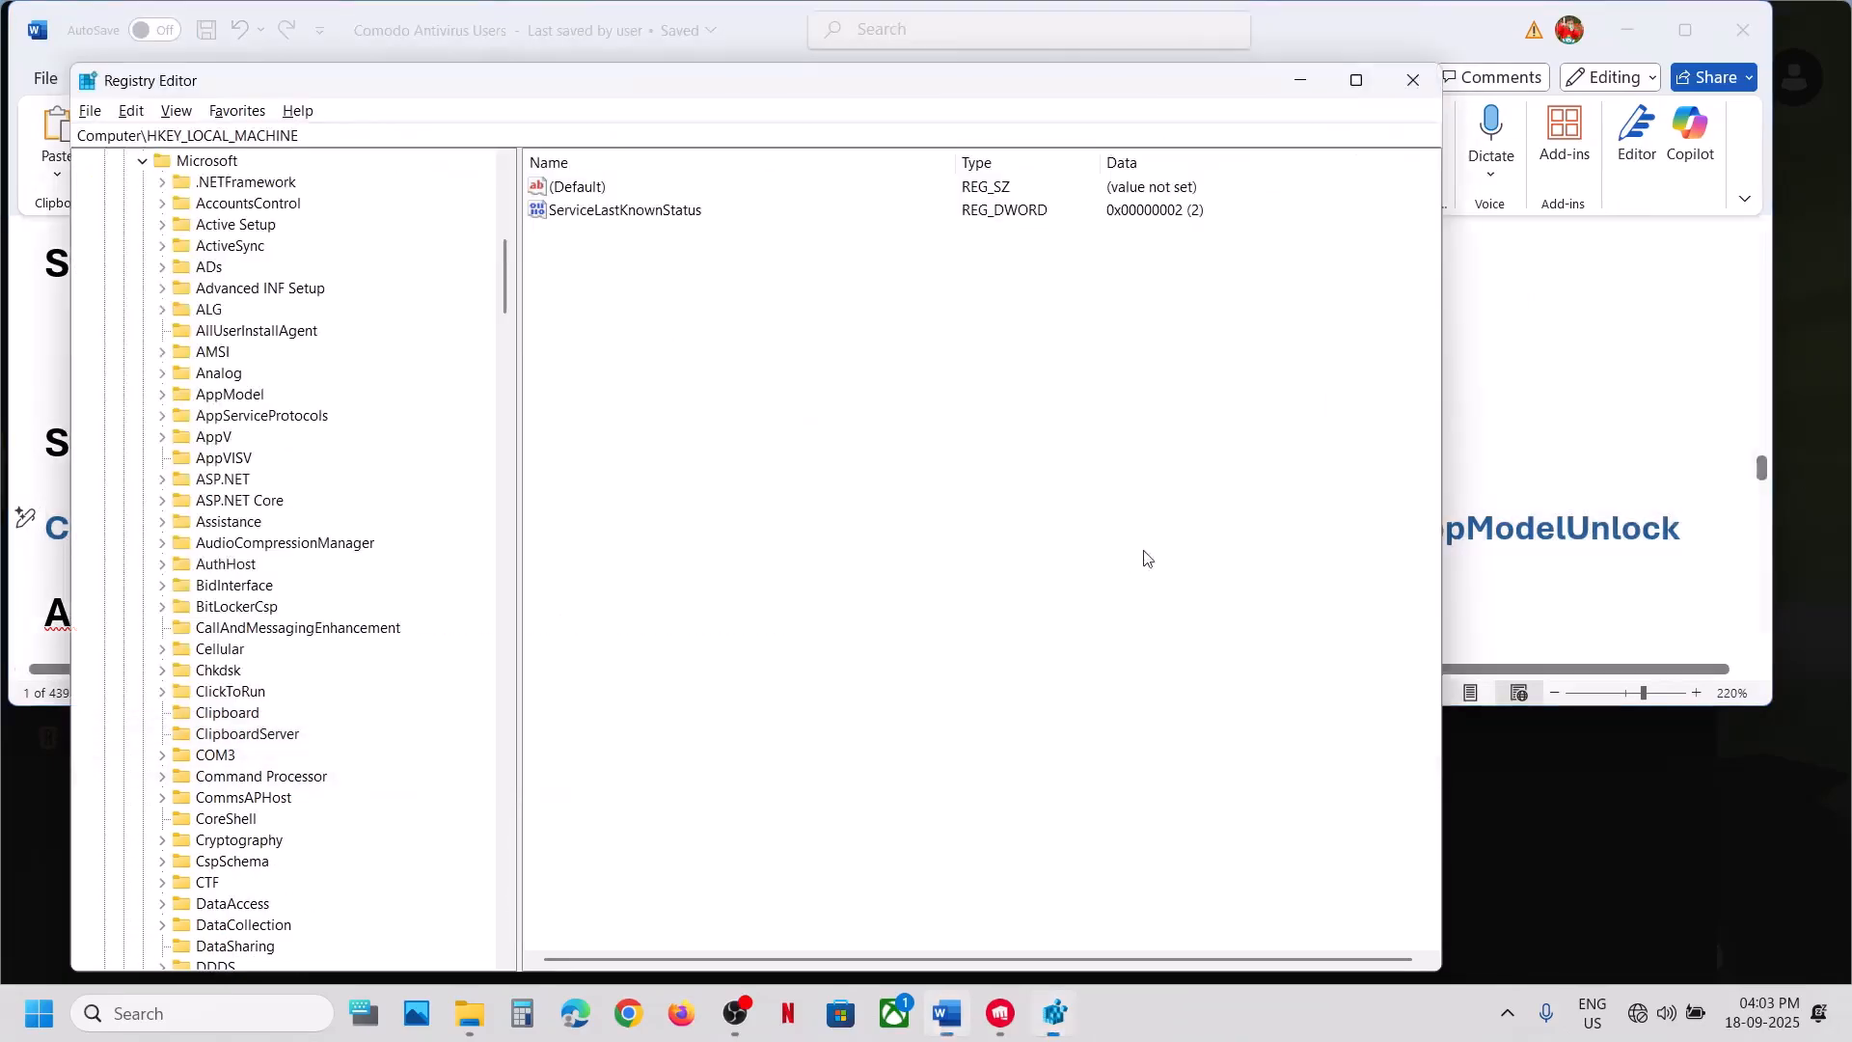
pyautogui.scroll(-20, 281, 567)
pyautogui.scroll(-20, 281, 566)
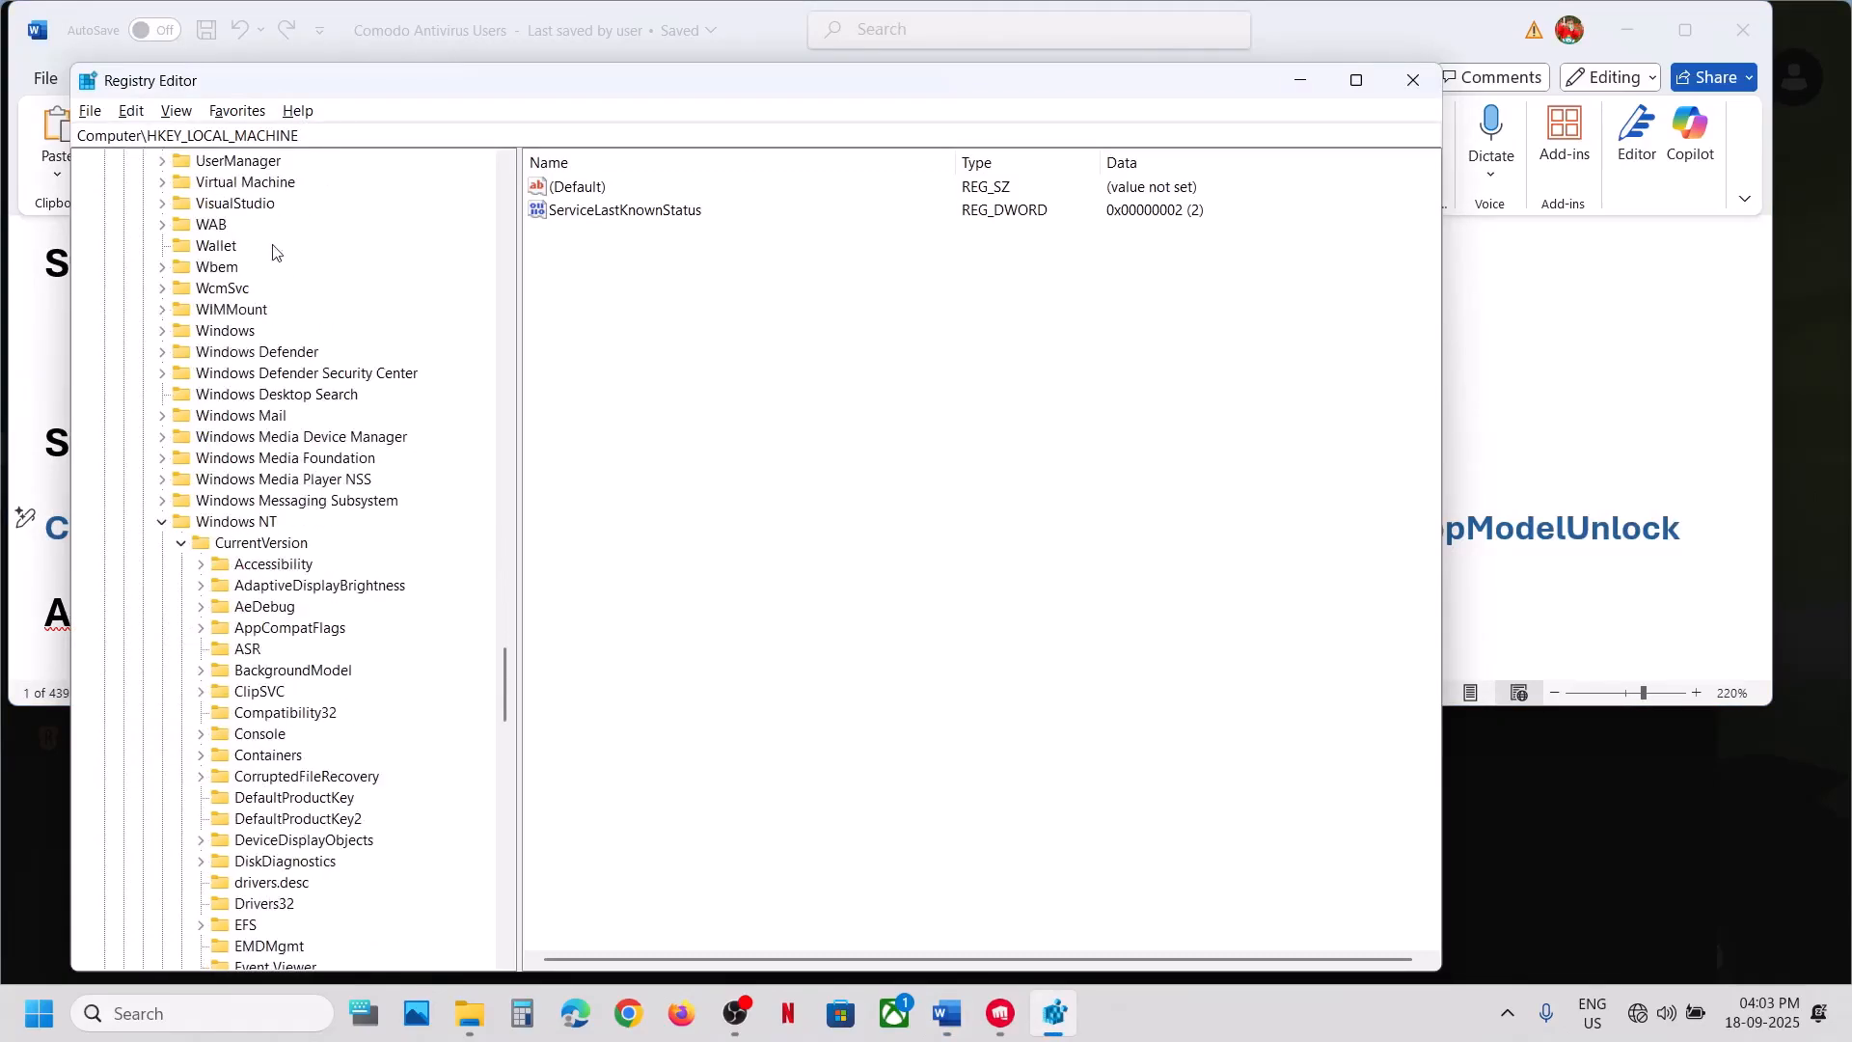
pyautogui.scroll(3, 273, 252)
pyautogui.click(161, 714)
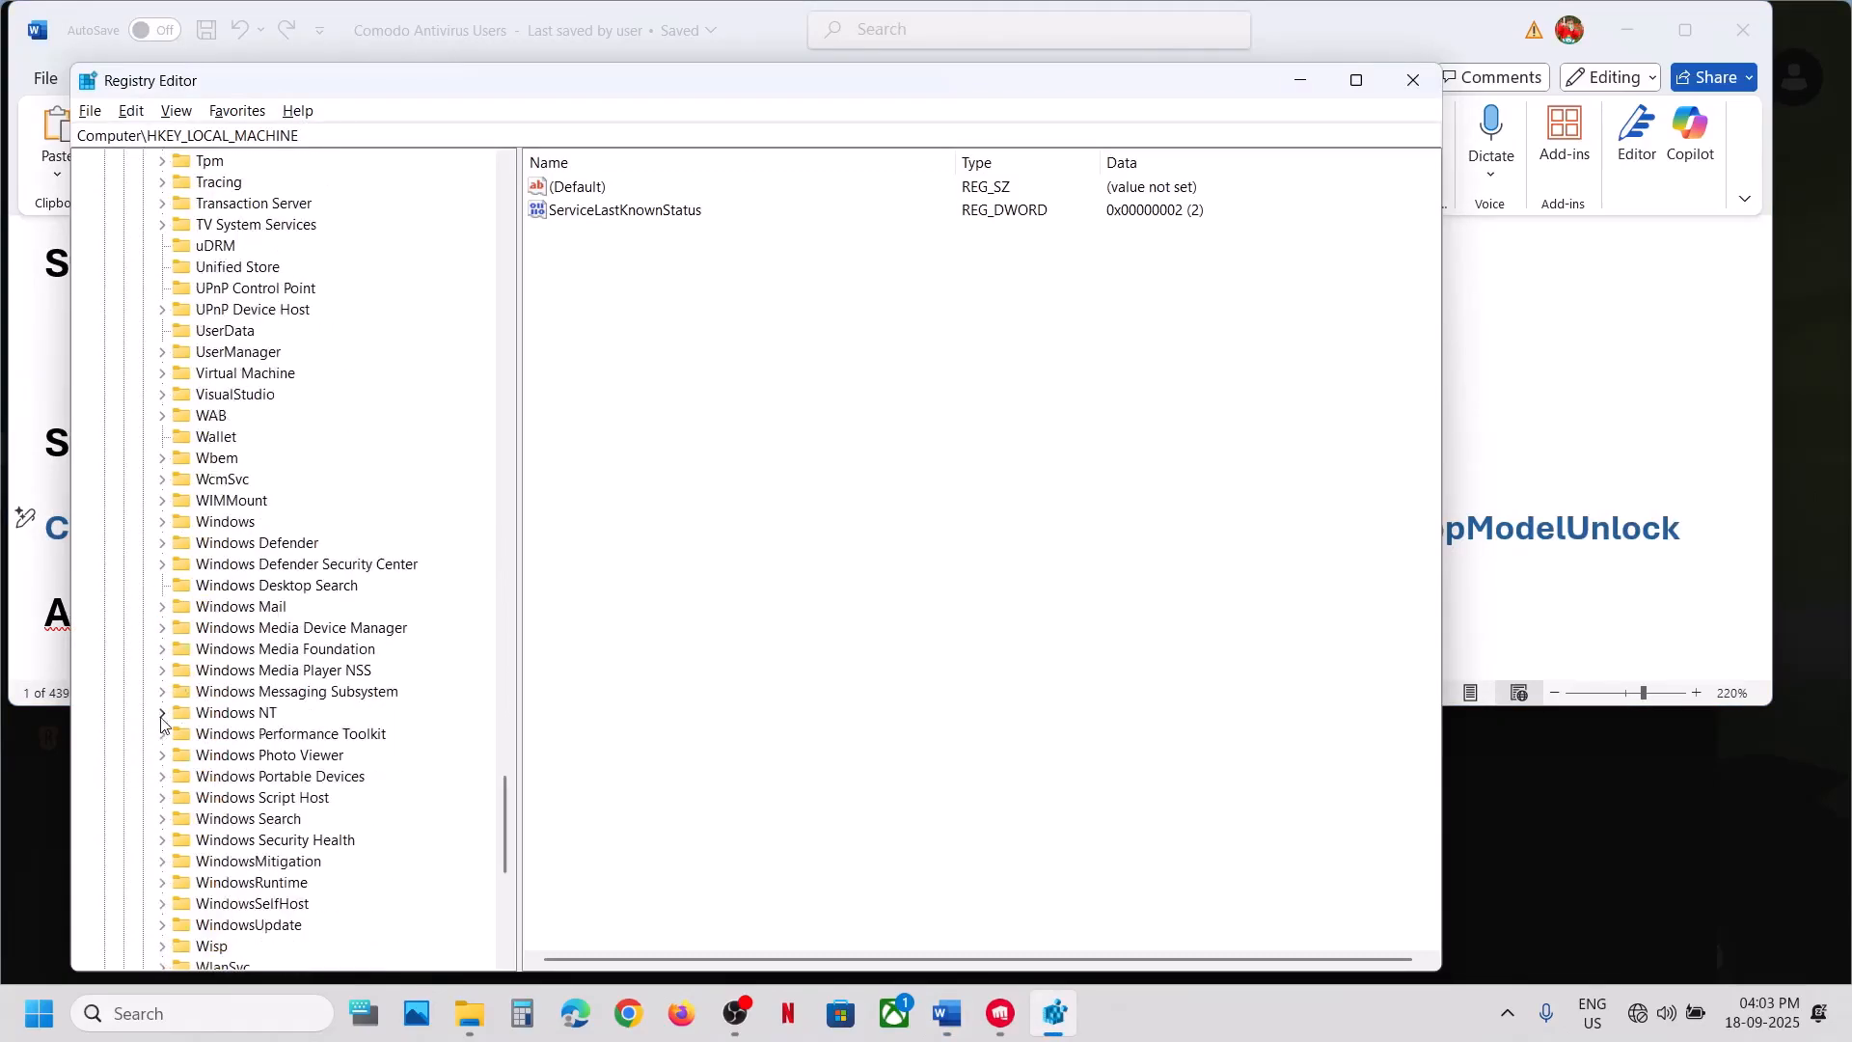
pyautogui.click(205, 526)
pyautogui.click(162, 523)
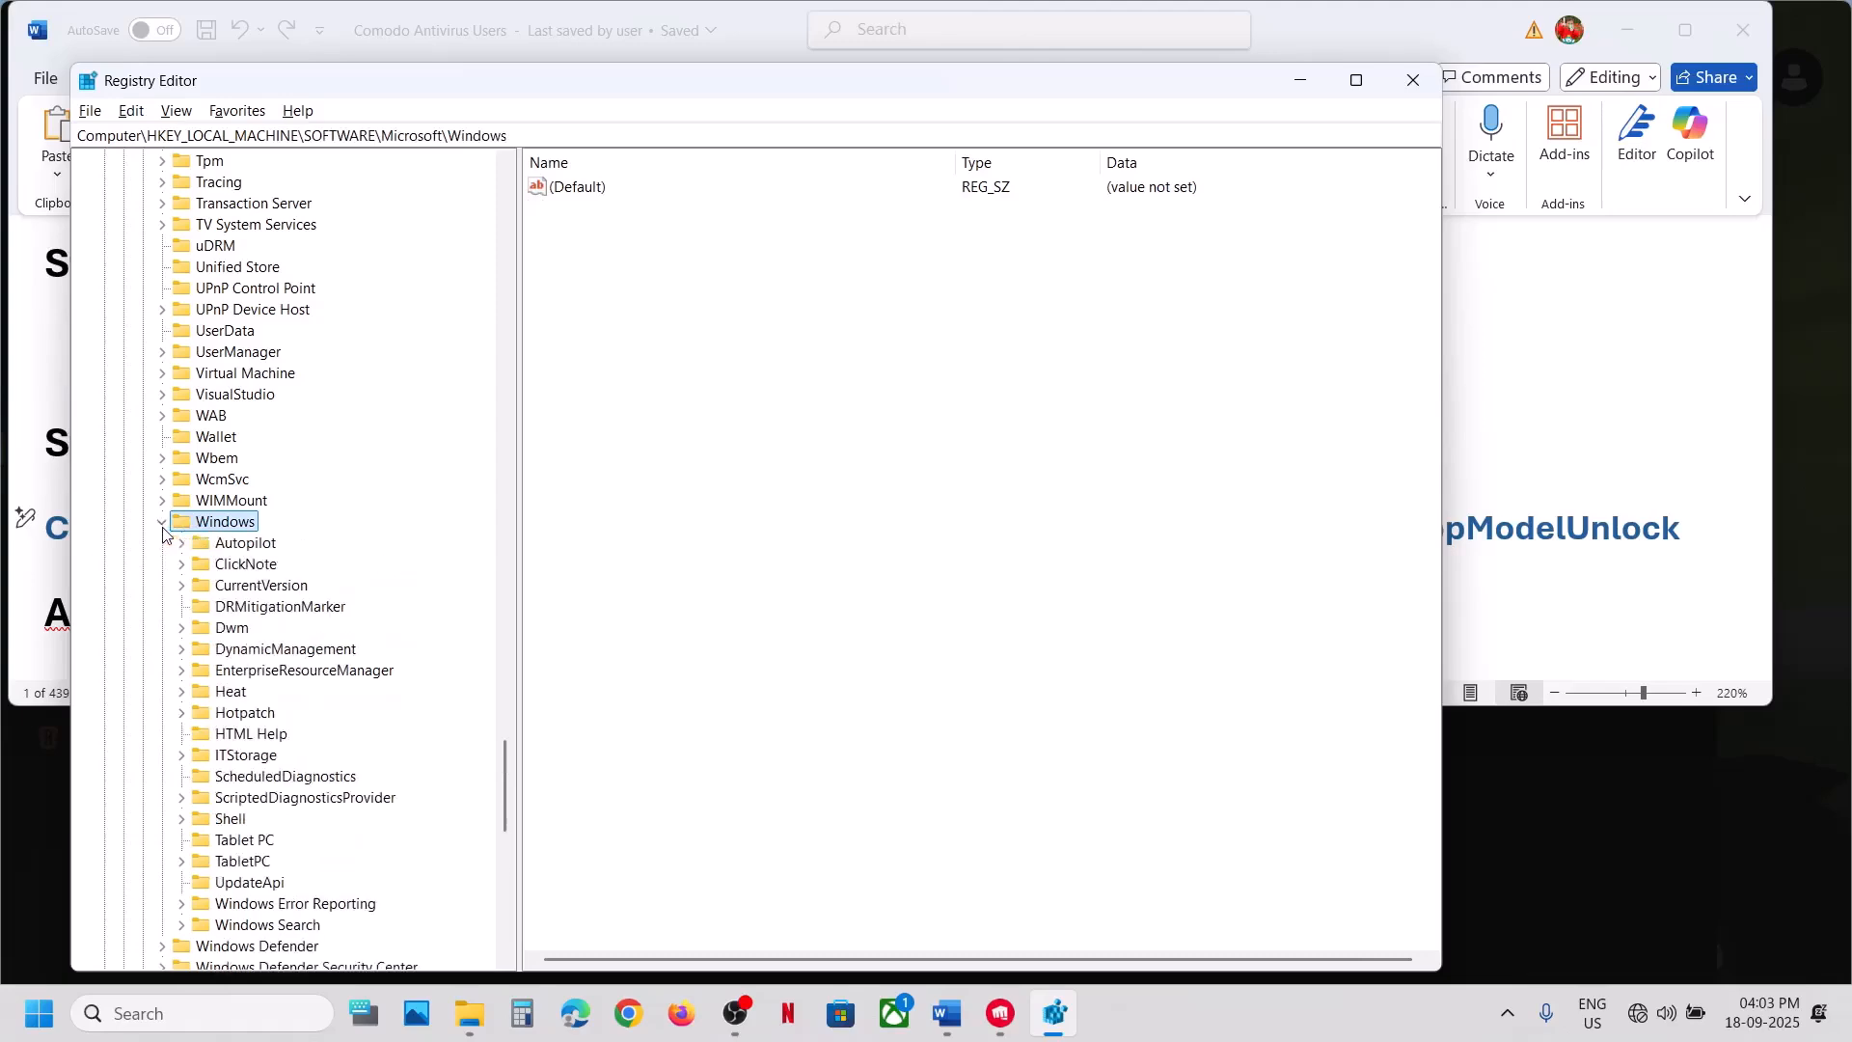
# Recheck the documented path and open the AppModelUnlock key under Windows\CurrentVersion
pyautogui.hotkey('alt', 'Tab')
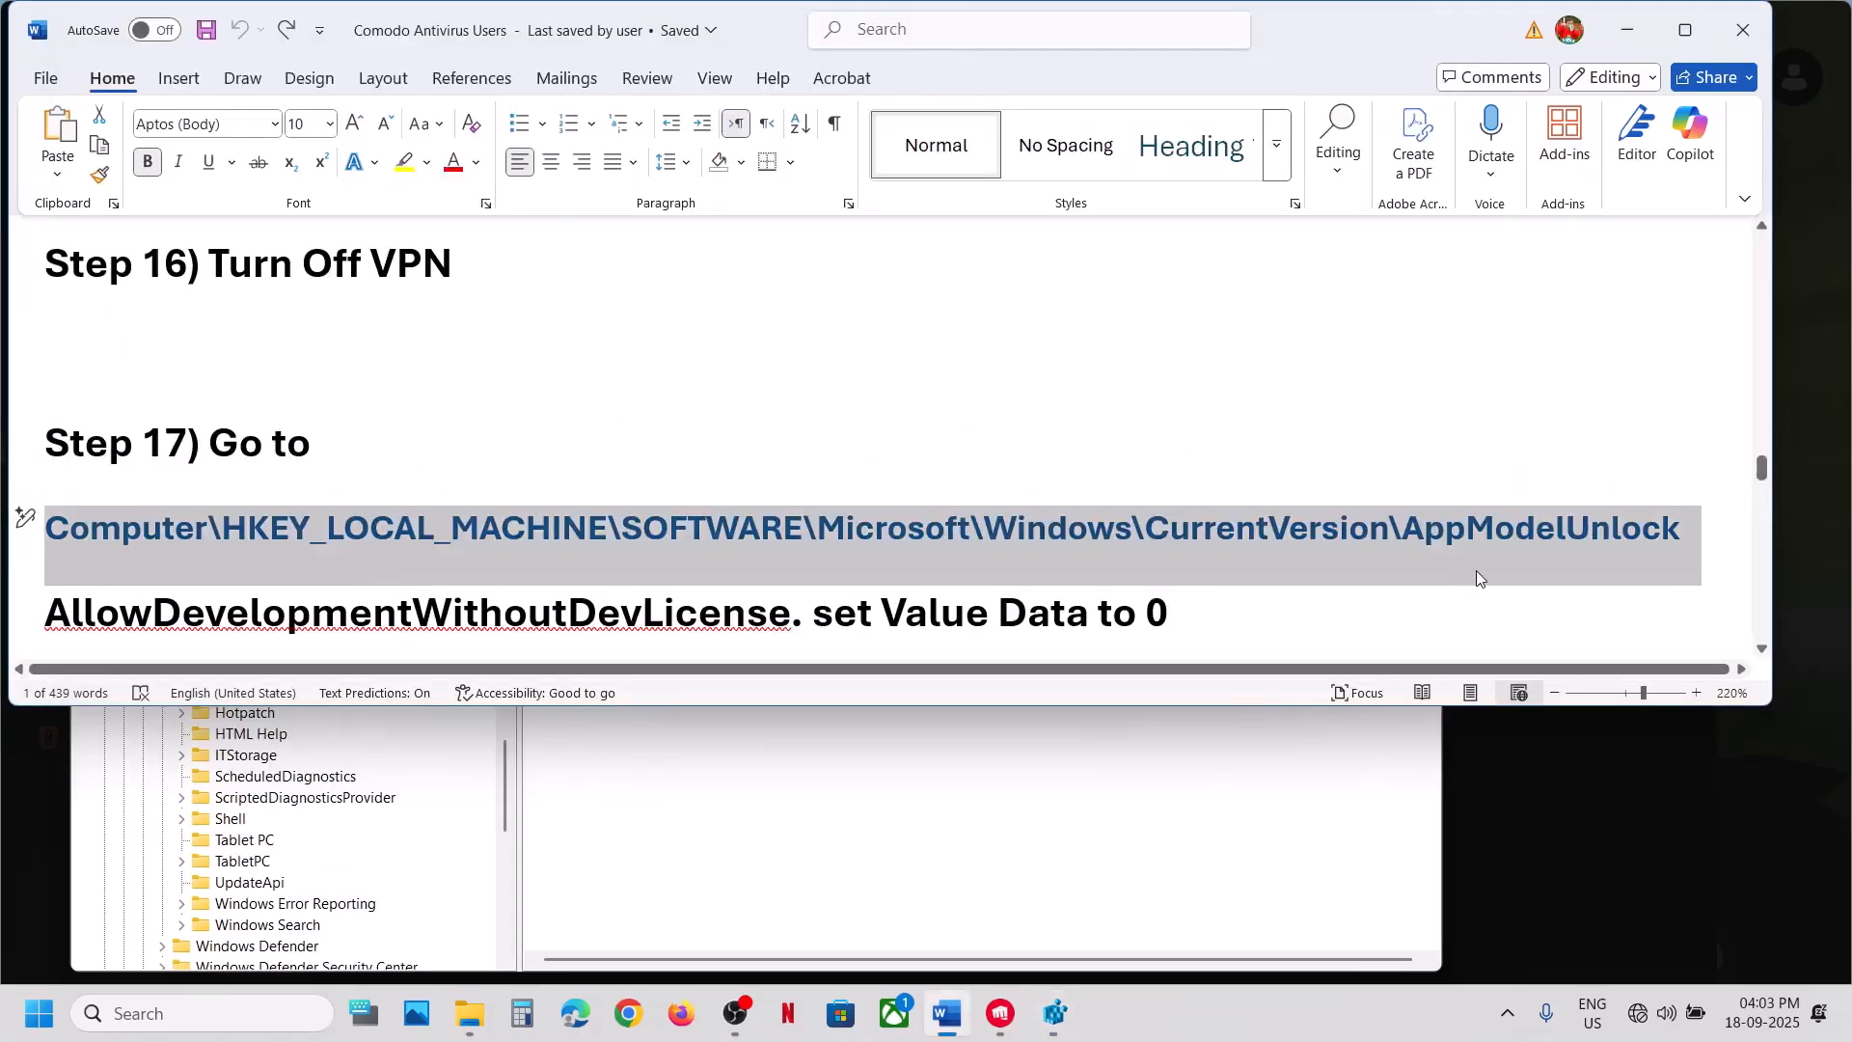
pyautogui.hotkey('alt', 'Tab')
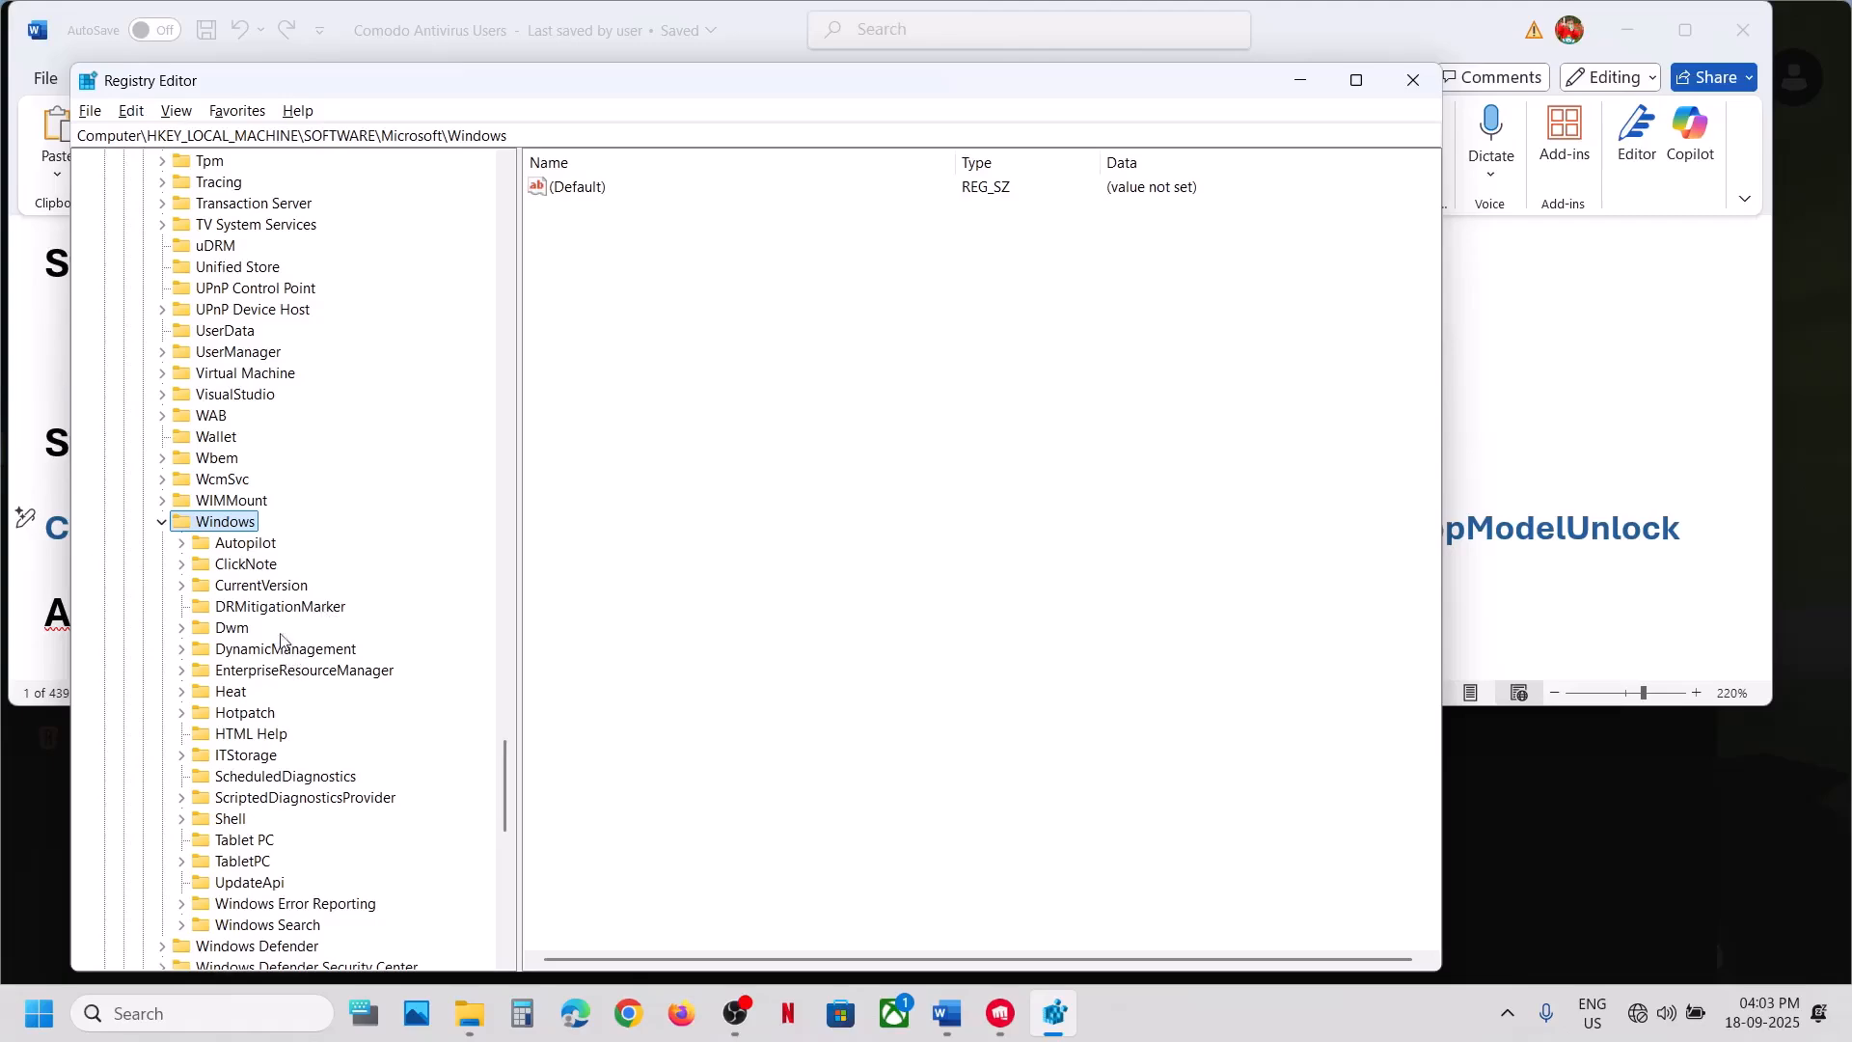
pyautogui.hotkey('alt', 'Tab')
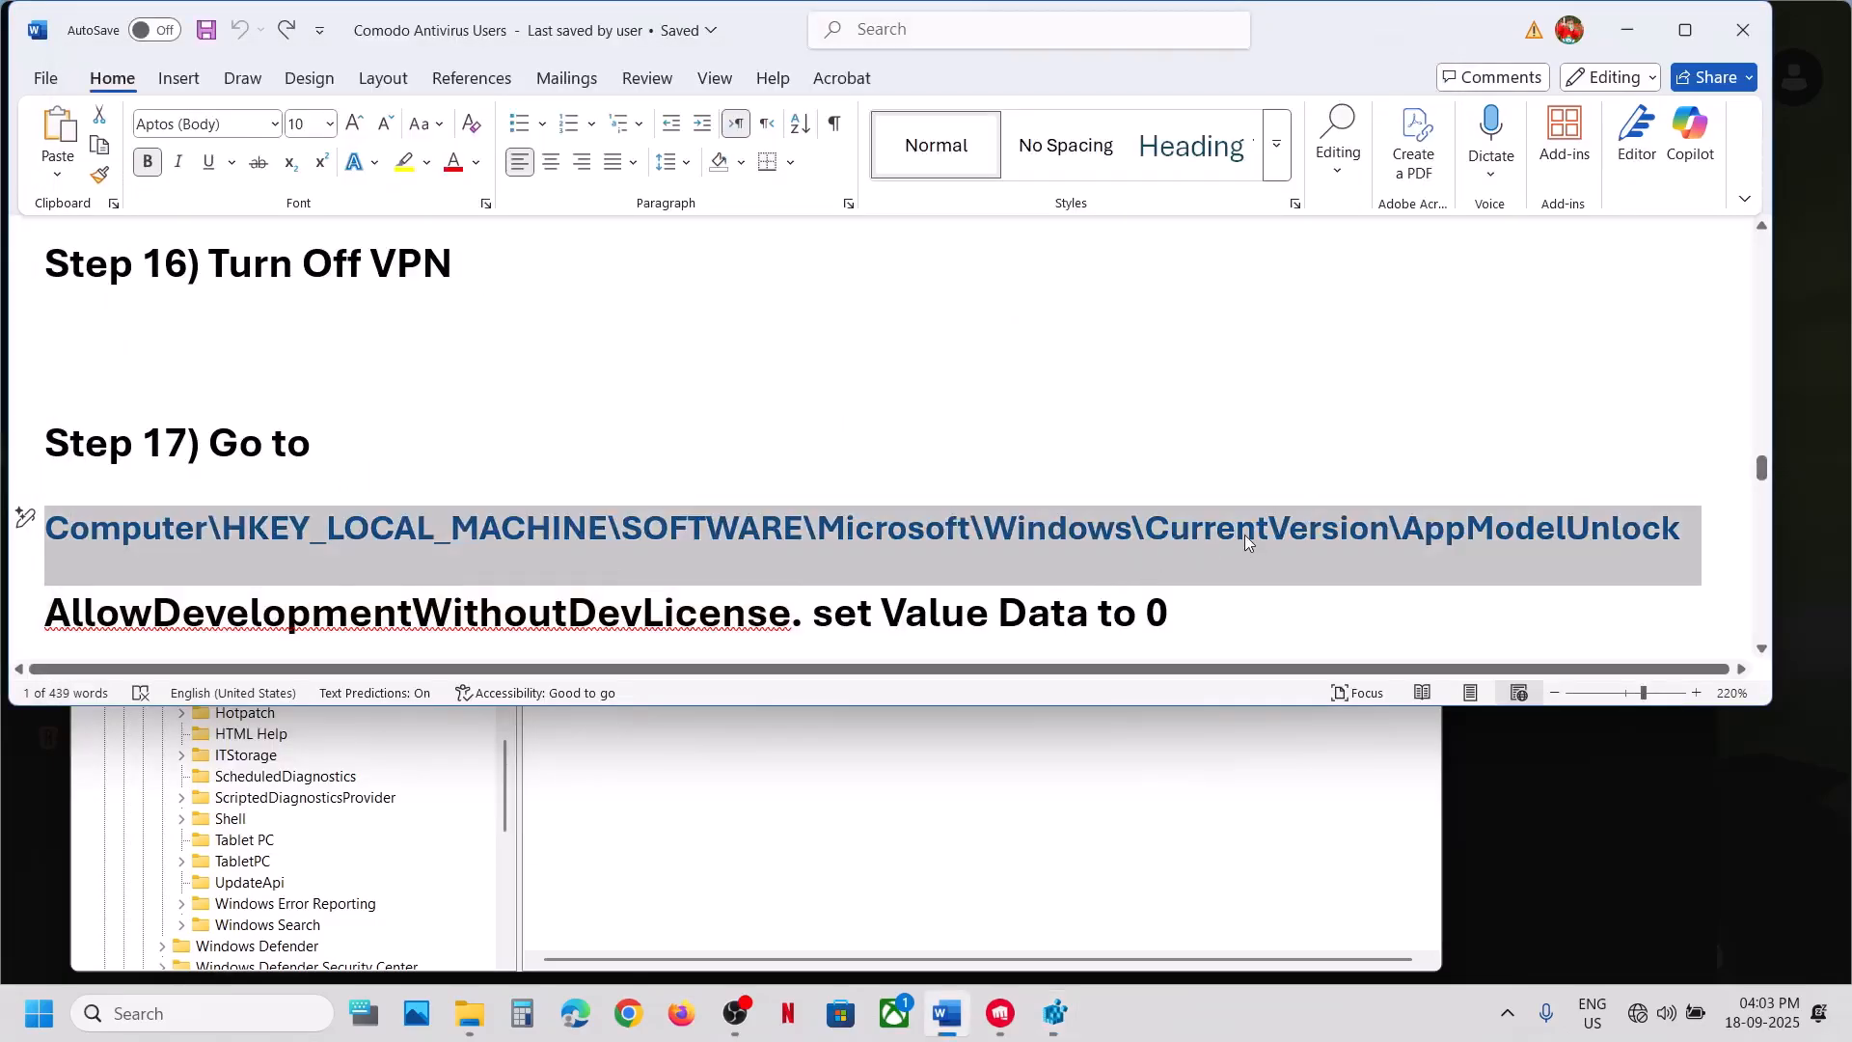
pyautogui.hotkey('alt', 'Tab')
pyautogui.click(241, 587)
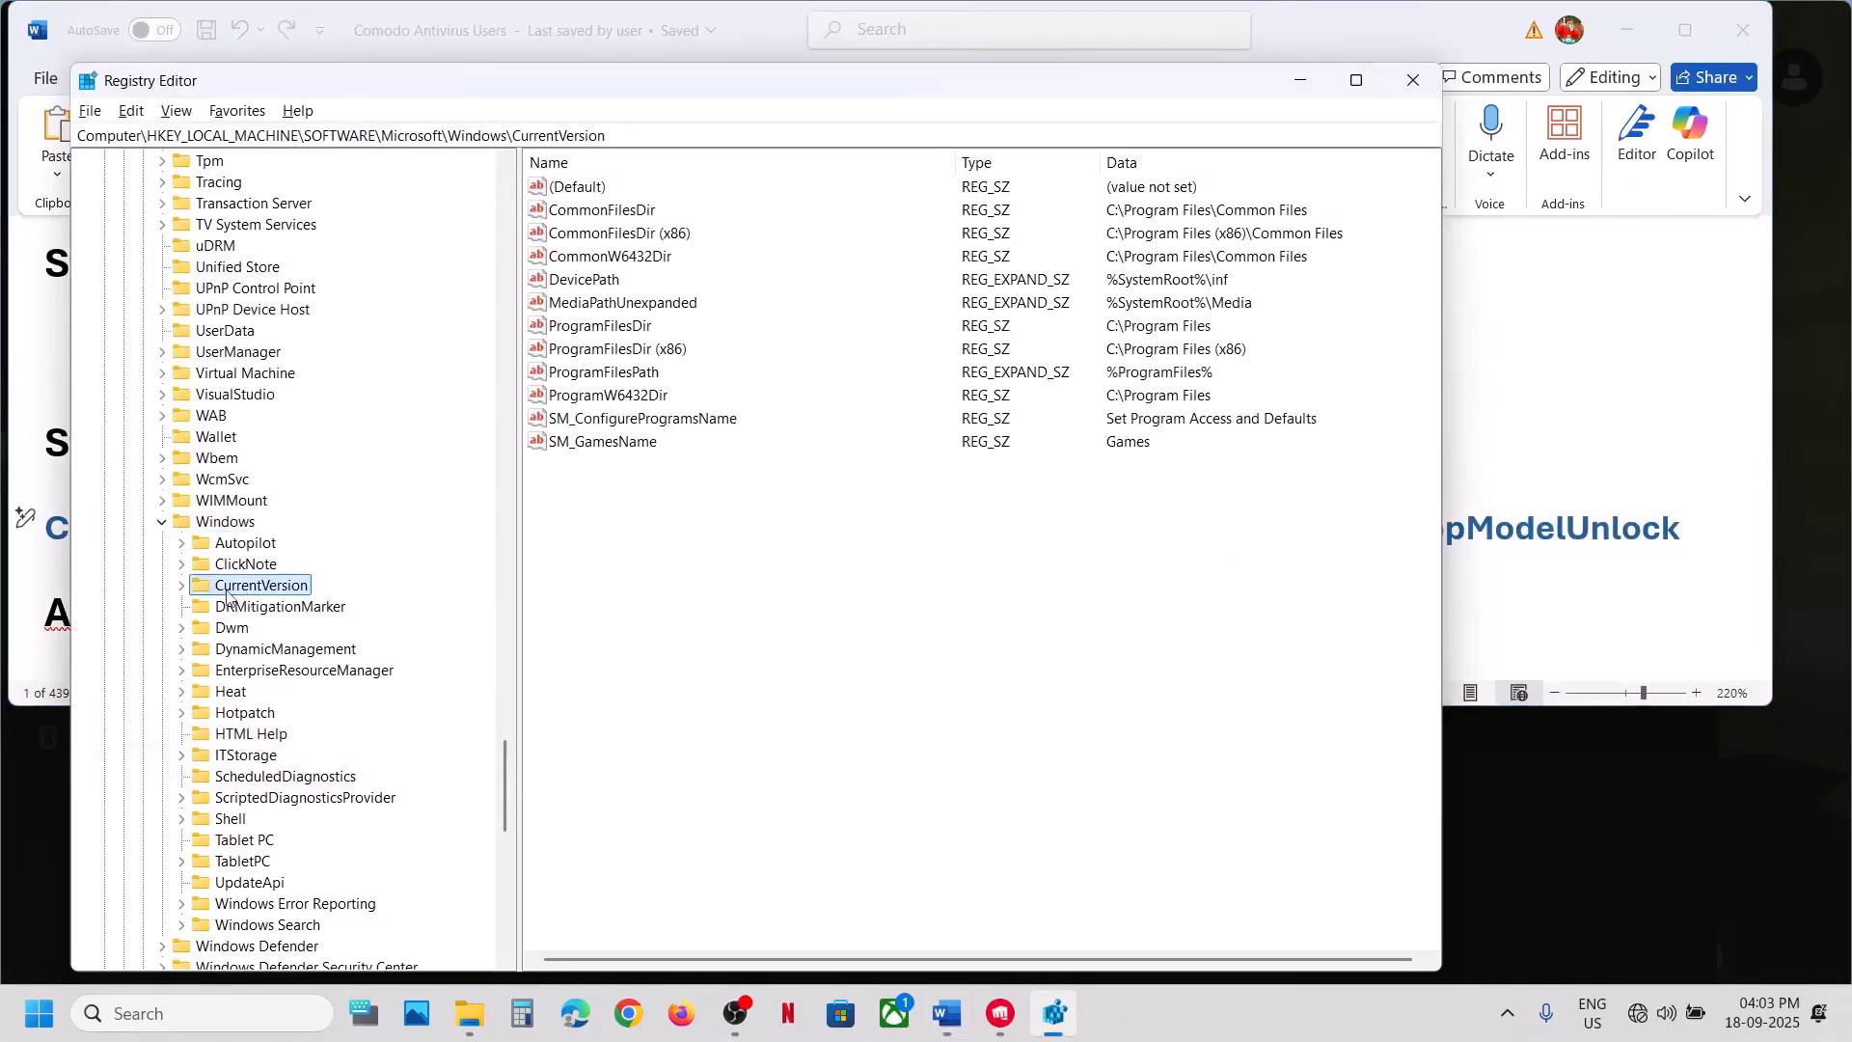
pyautogui.click(182, 586)
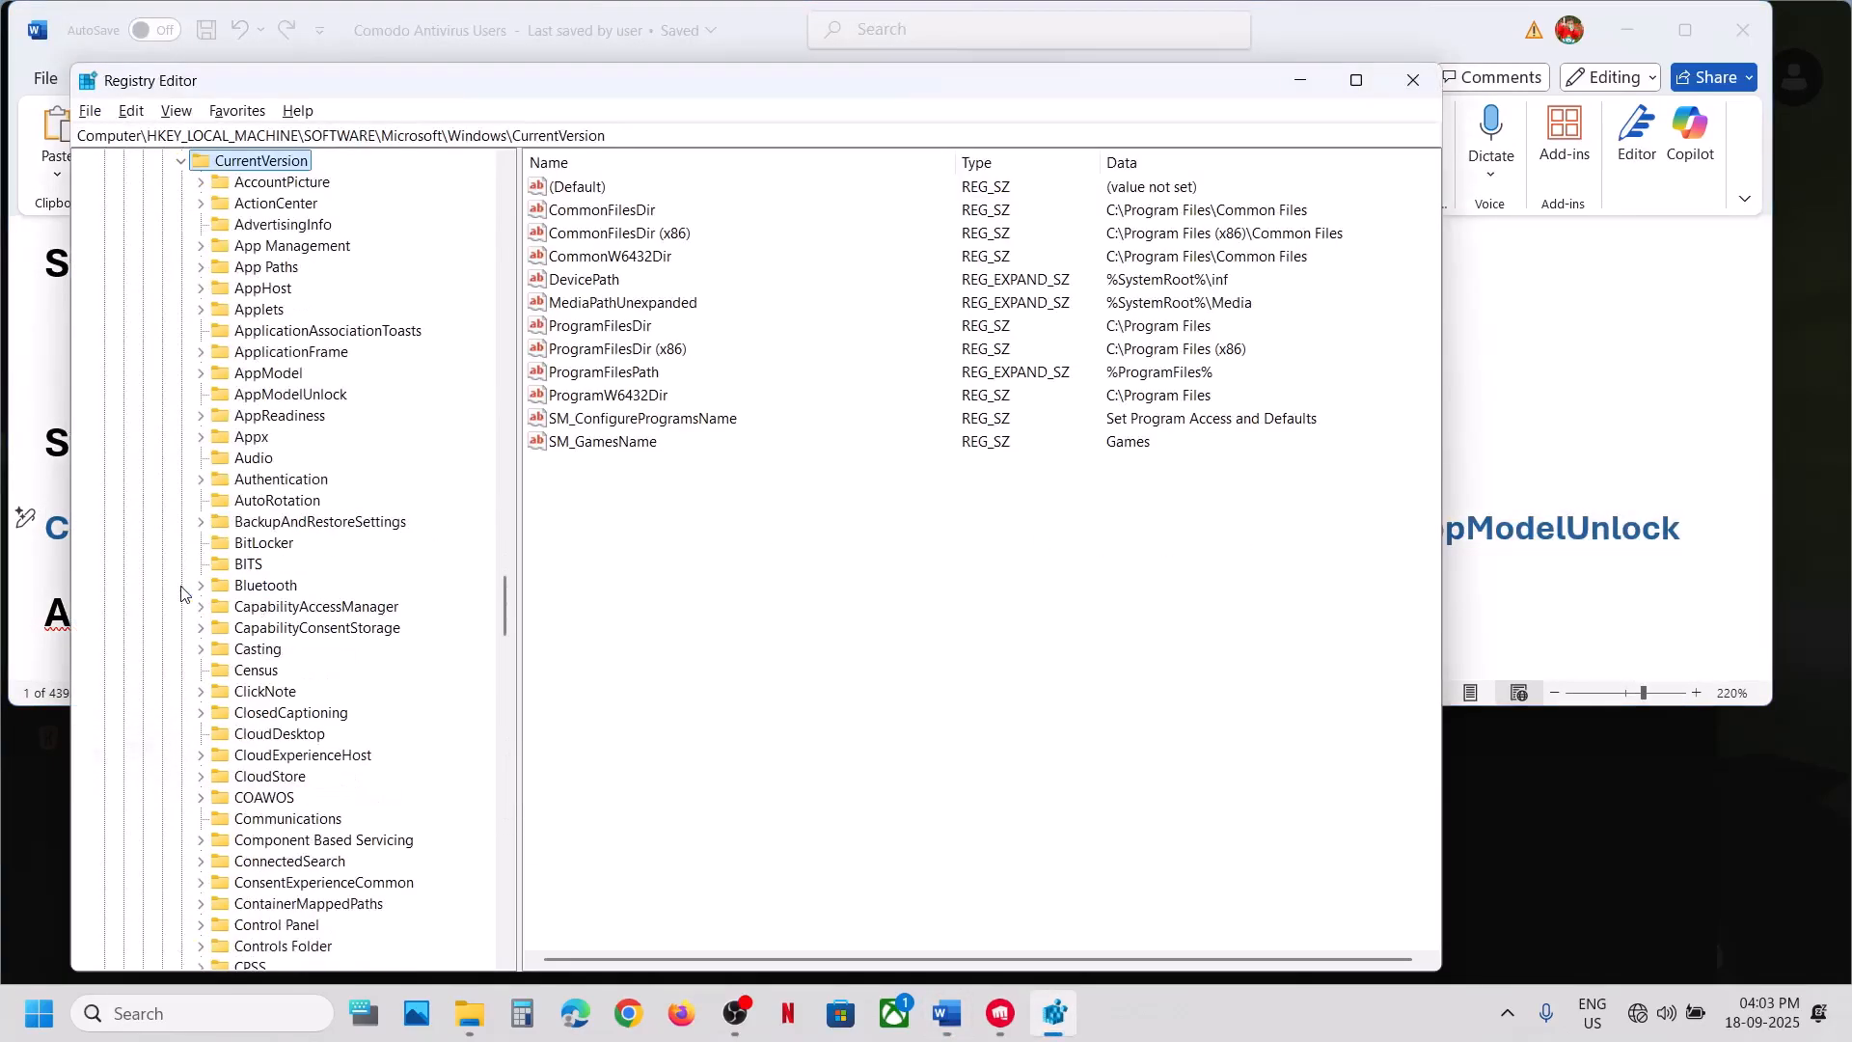
pyautogui.click(300, 398)
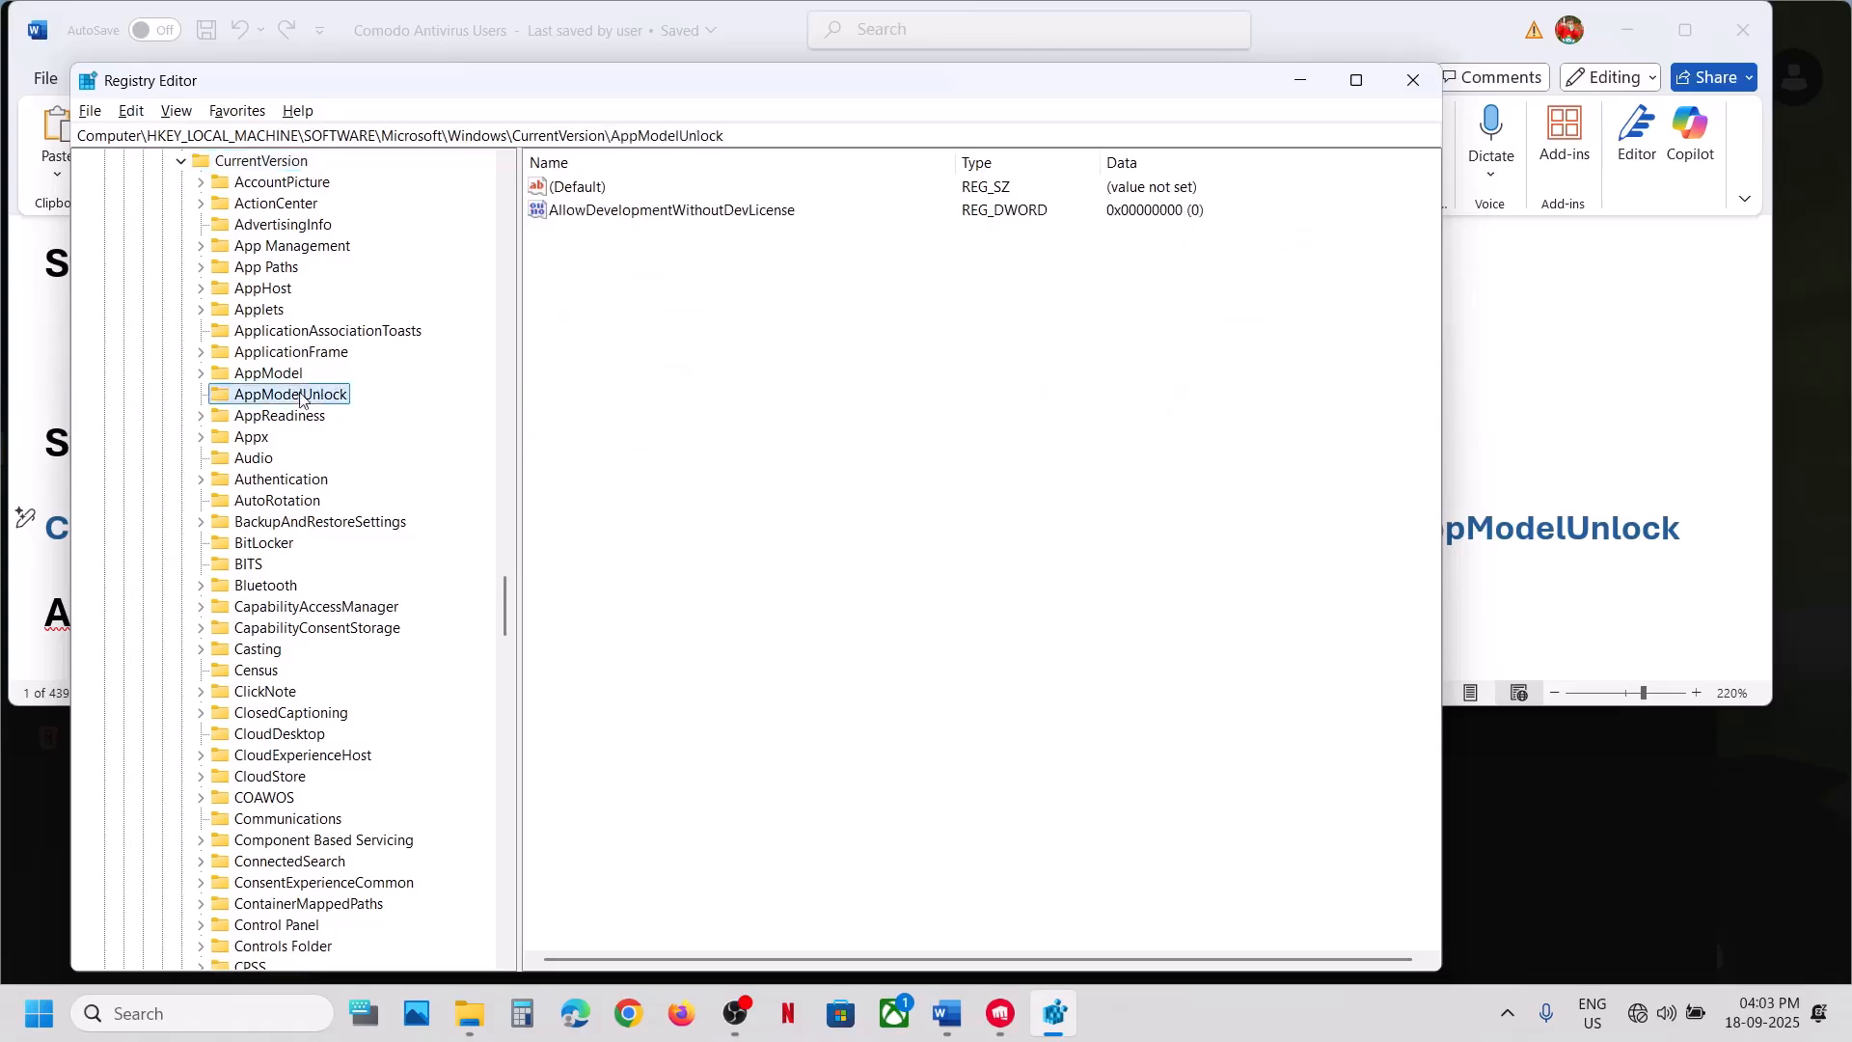
# Delete the AllowDevelopmentWithoutDevLicense value from the AppModelUnlock key and confirm its permanent removal
pyautogui.click(653, 213)
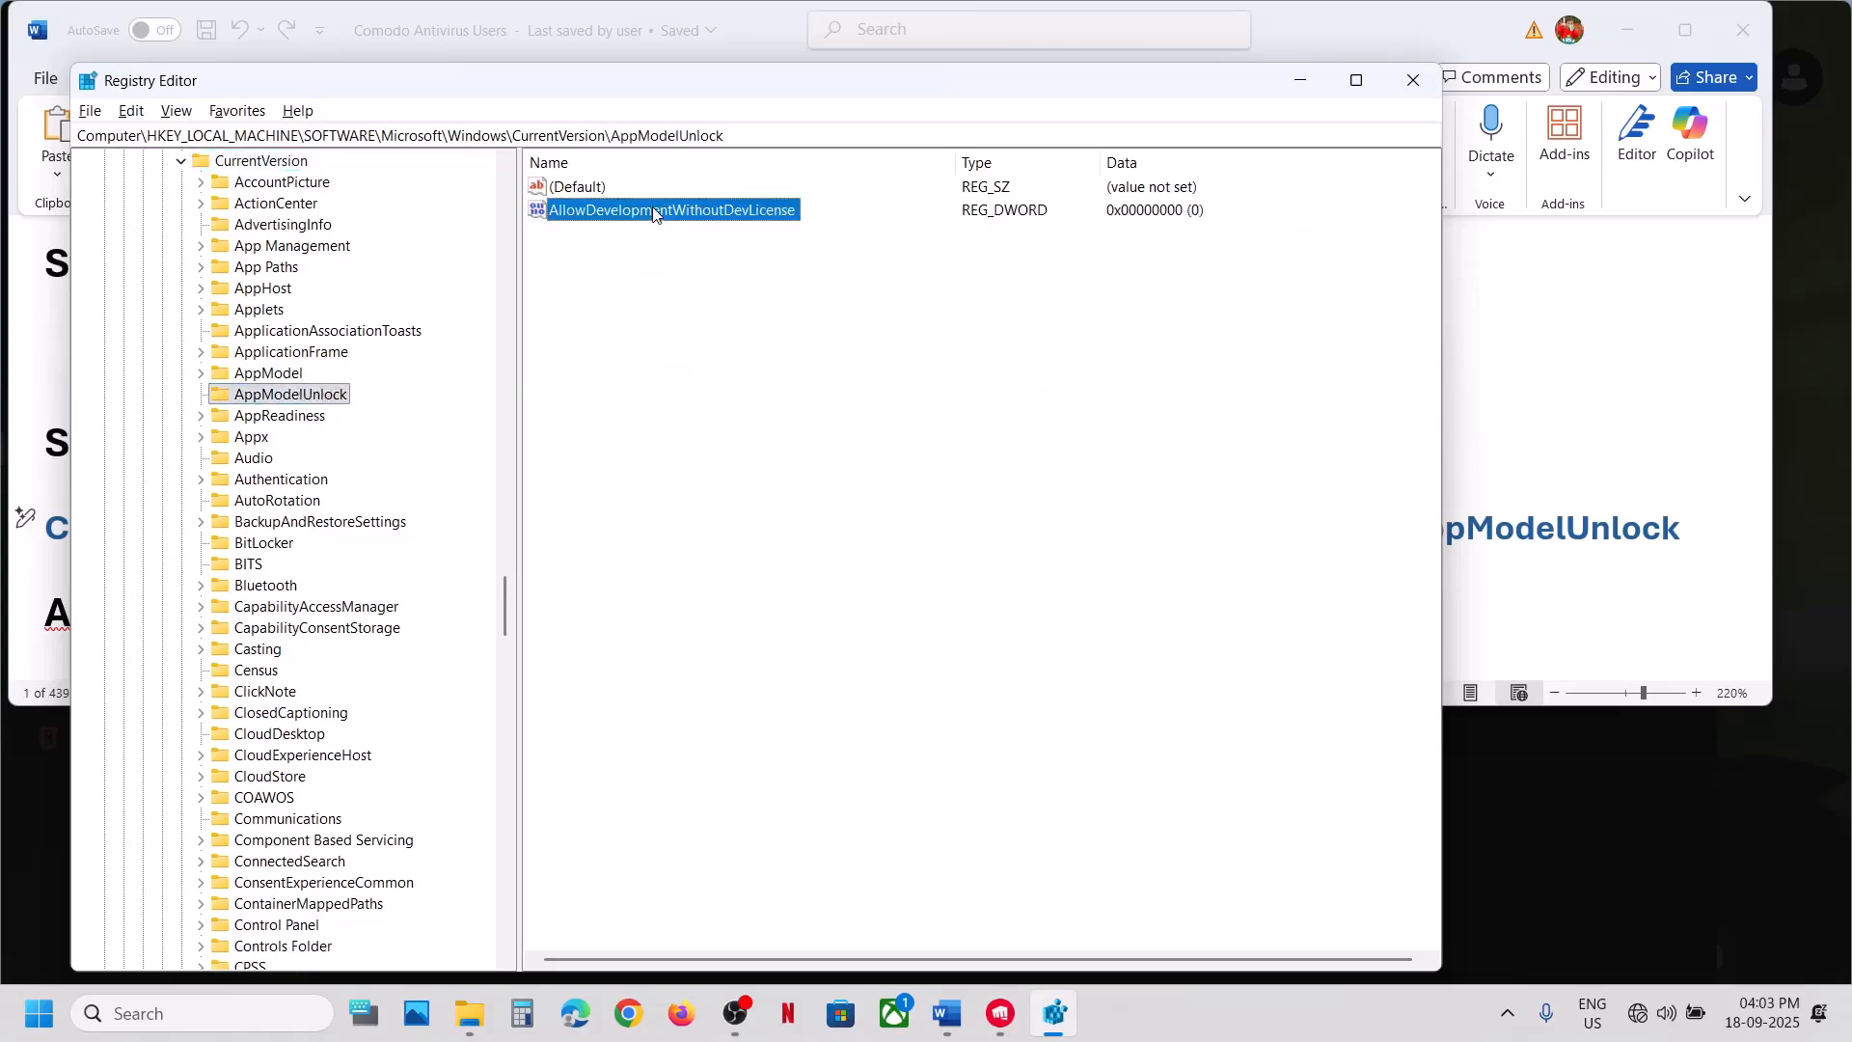
pyautogui.rightClick(726, 220)
pyautogui.click(797, 287)
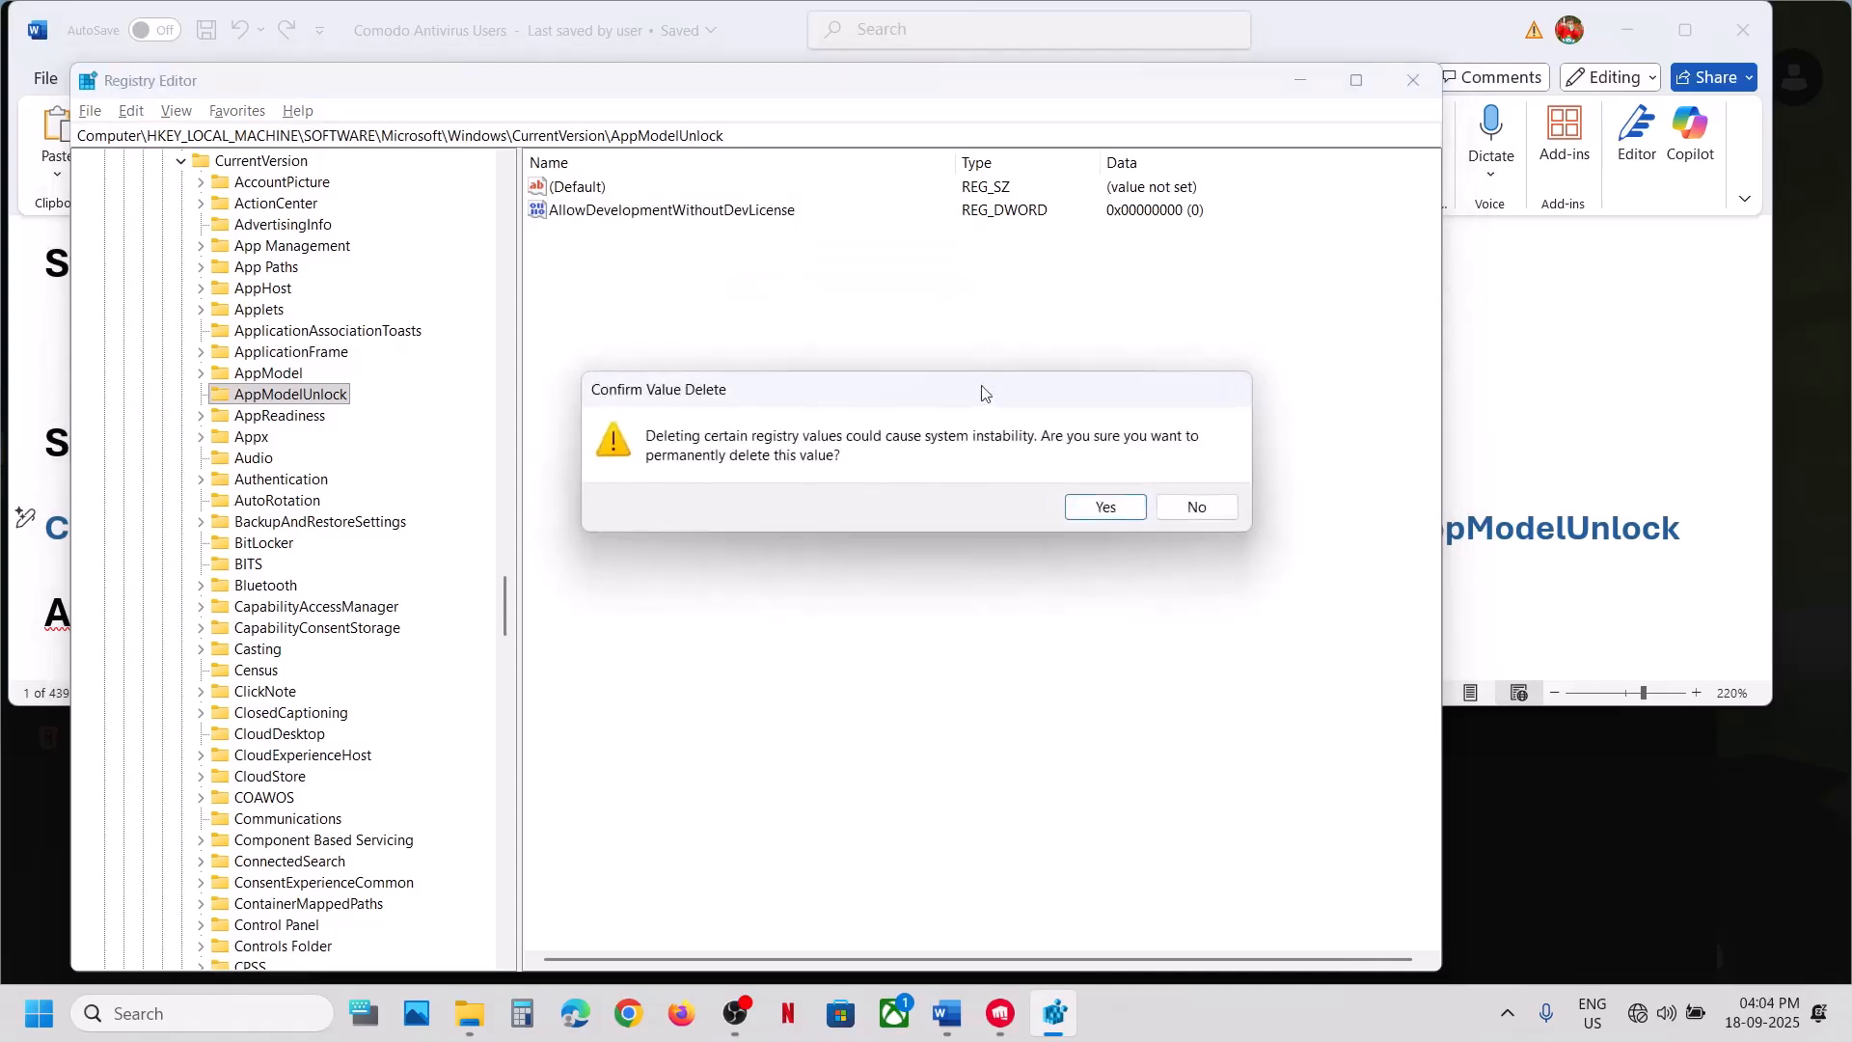
pyautogui.click(1106, 505)
# Create a new DWORD (32-bit) value in the AppModelUnlock key and copy the name AllowDevelopmentWithoutDevLicense from the document
pyautogui.rightClick(688, 282)
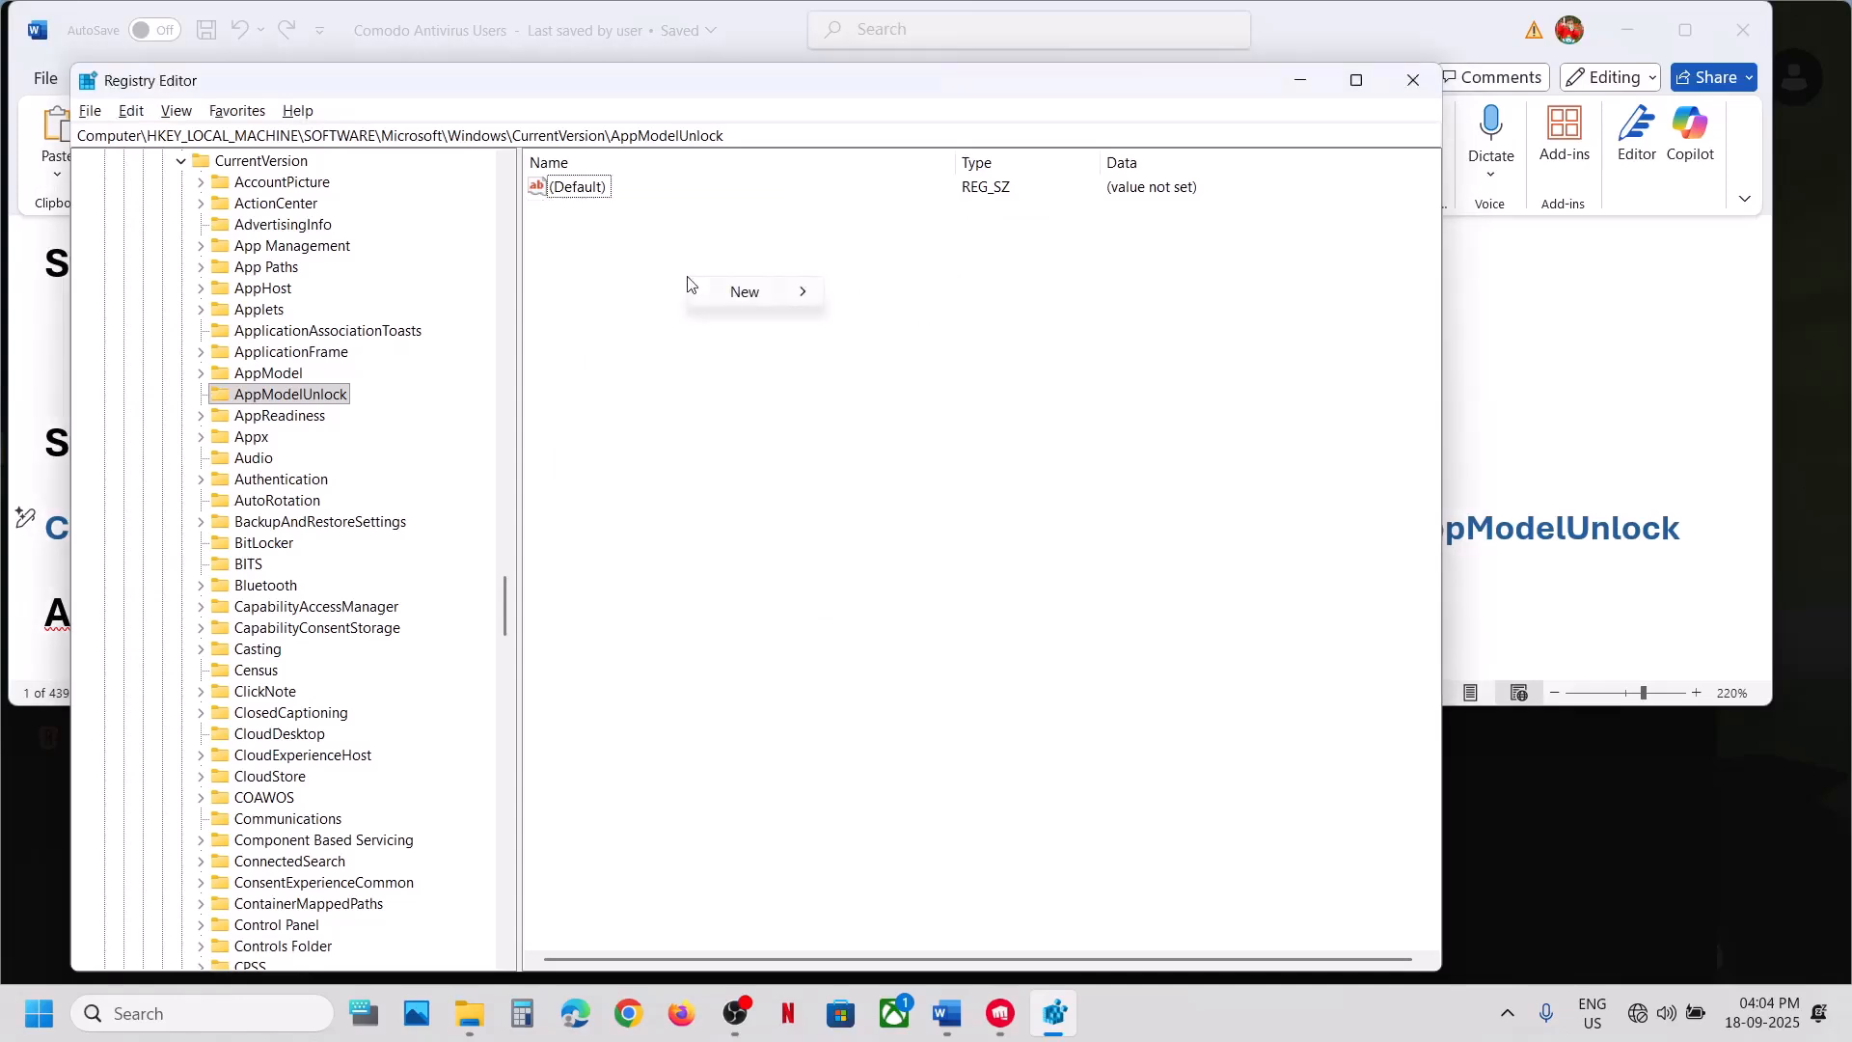
pyautogui.moveTo(745, 289)
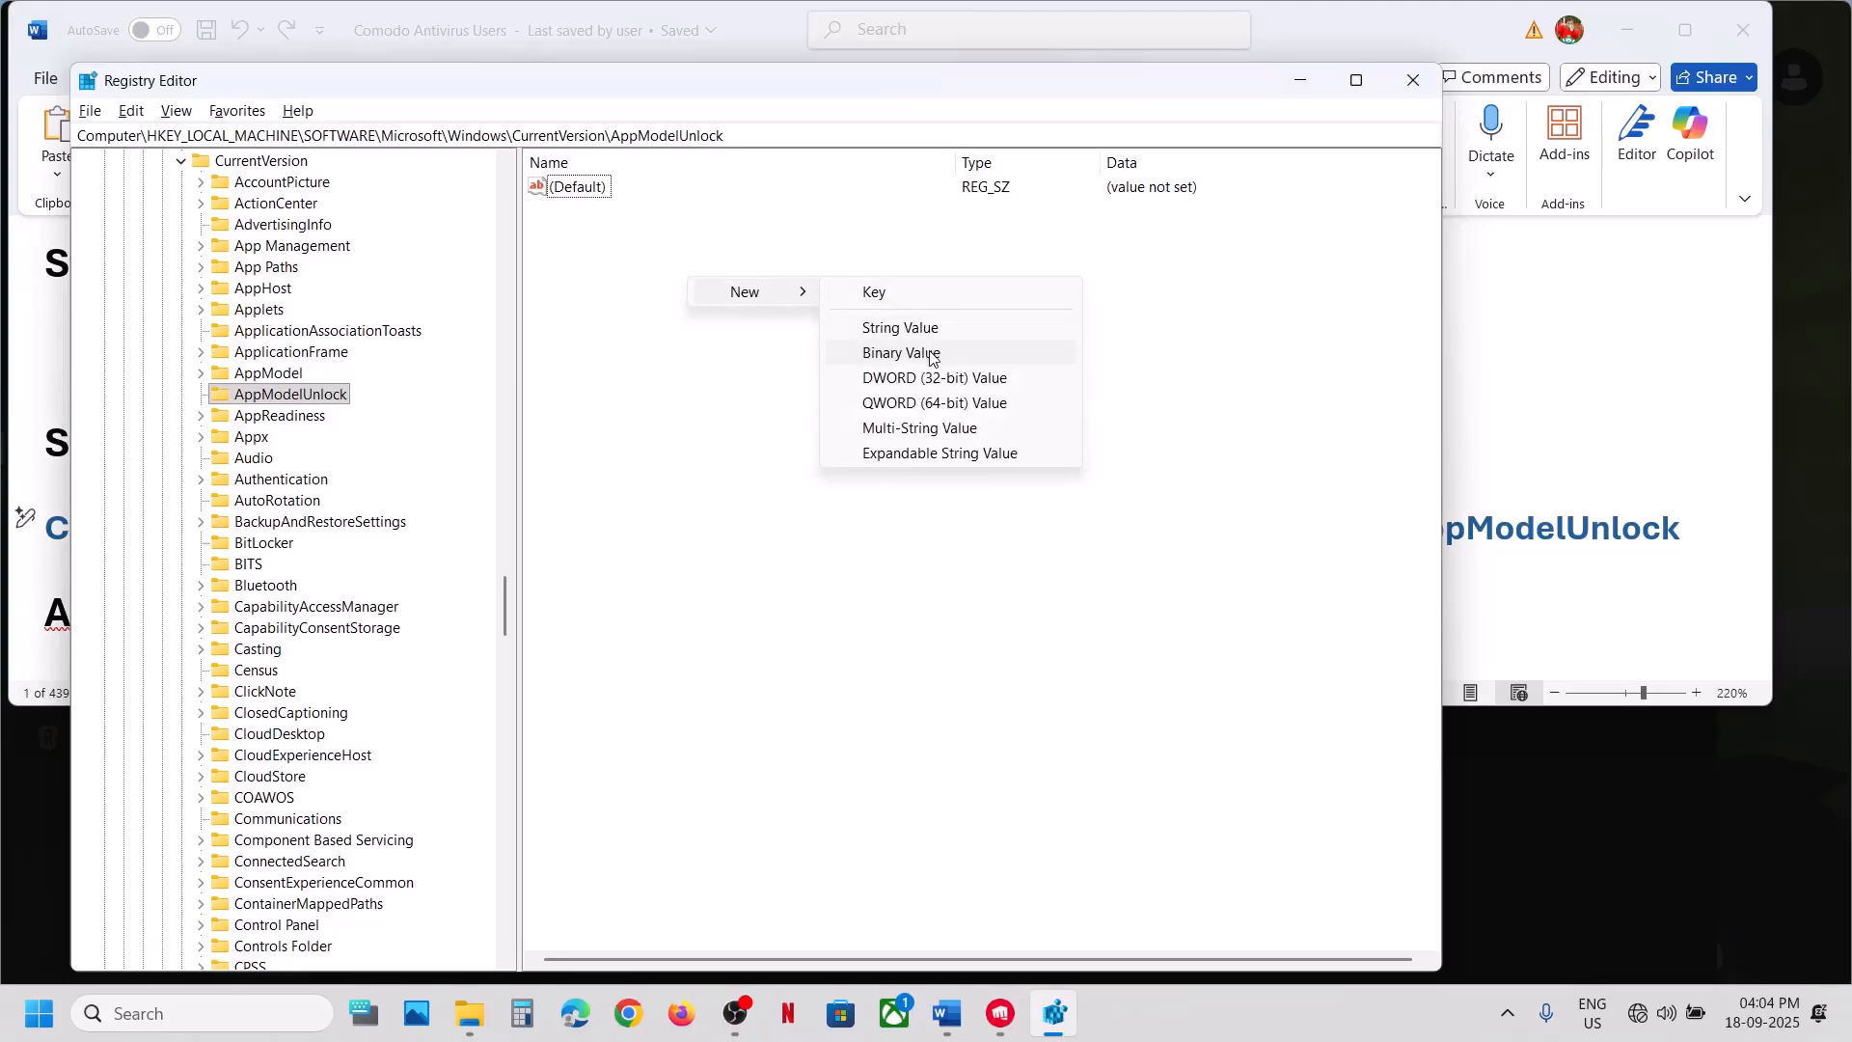
pyautogui.click(915, 379)
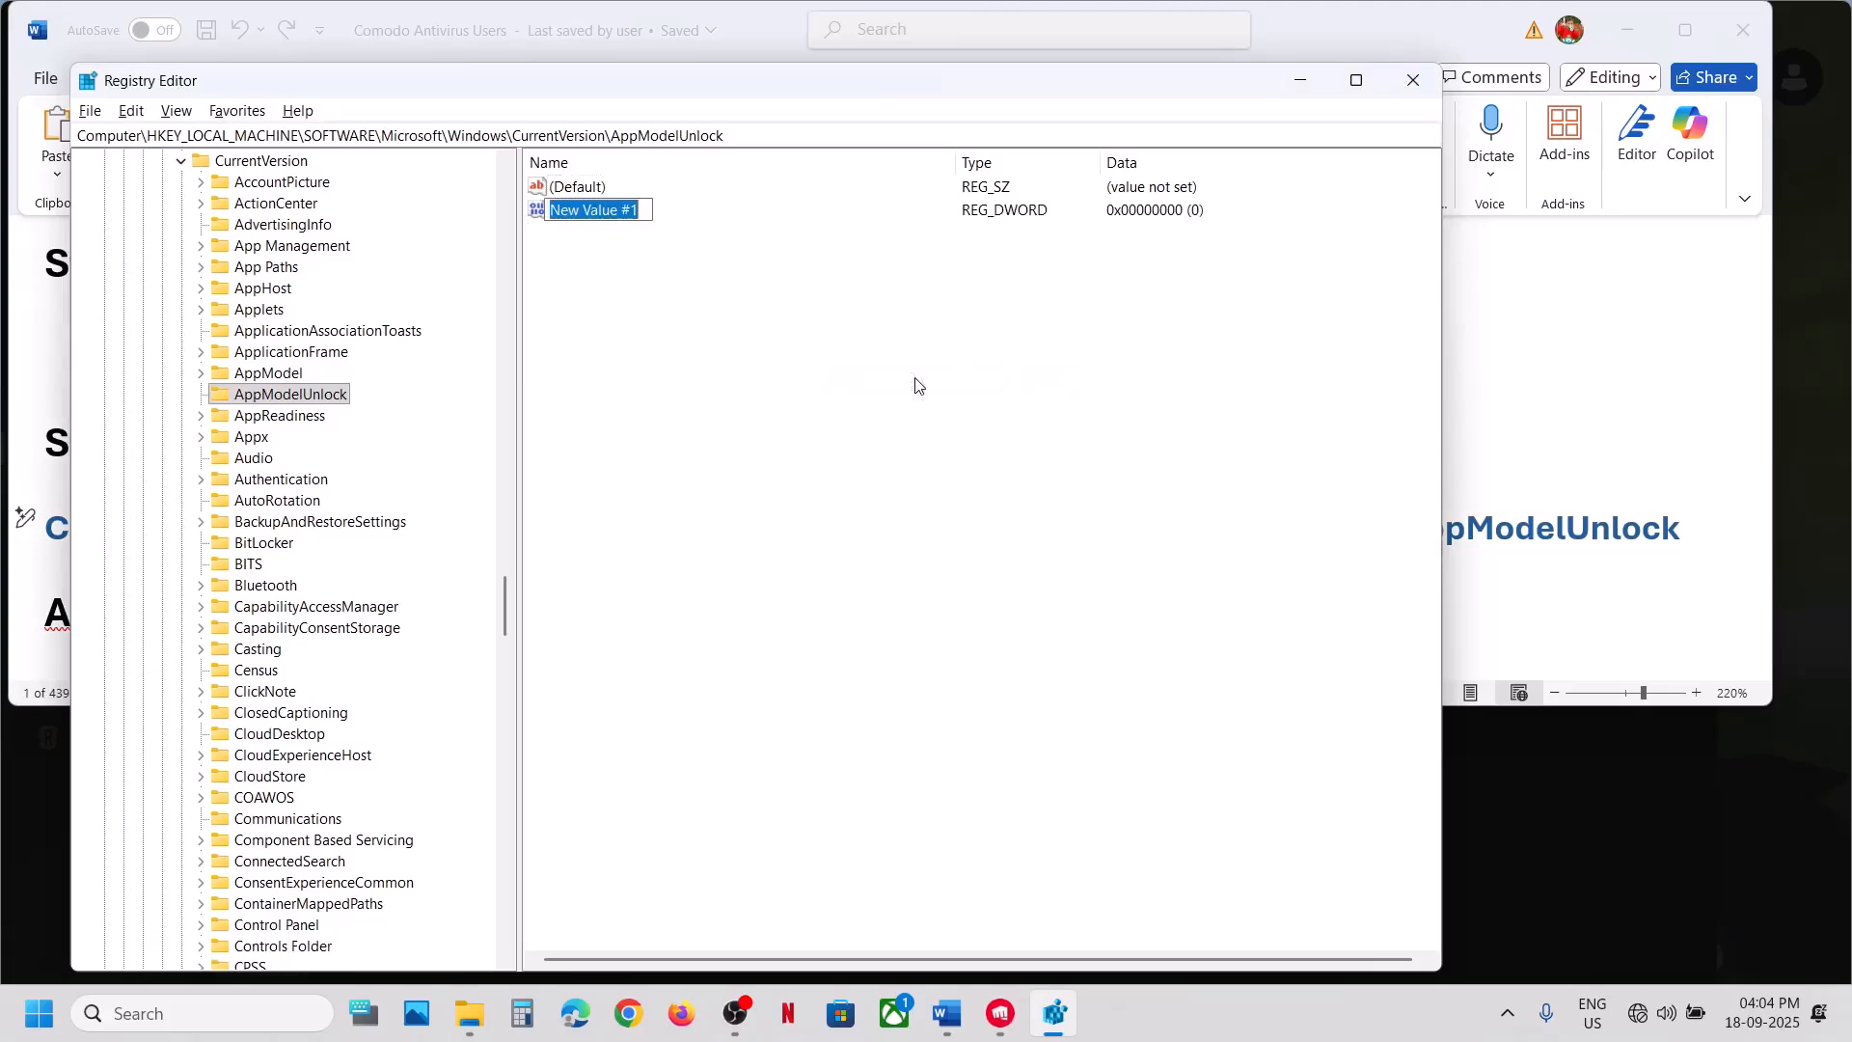
pyautogui.hotkey('alt', 'Tab')
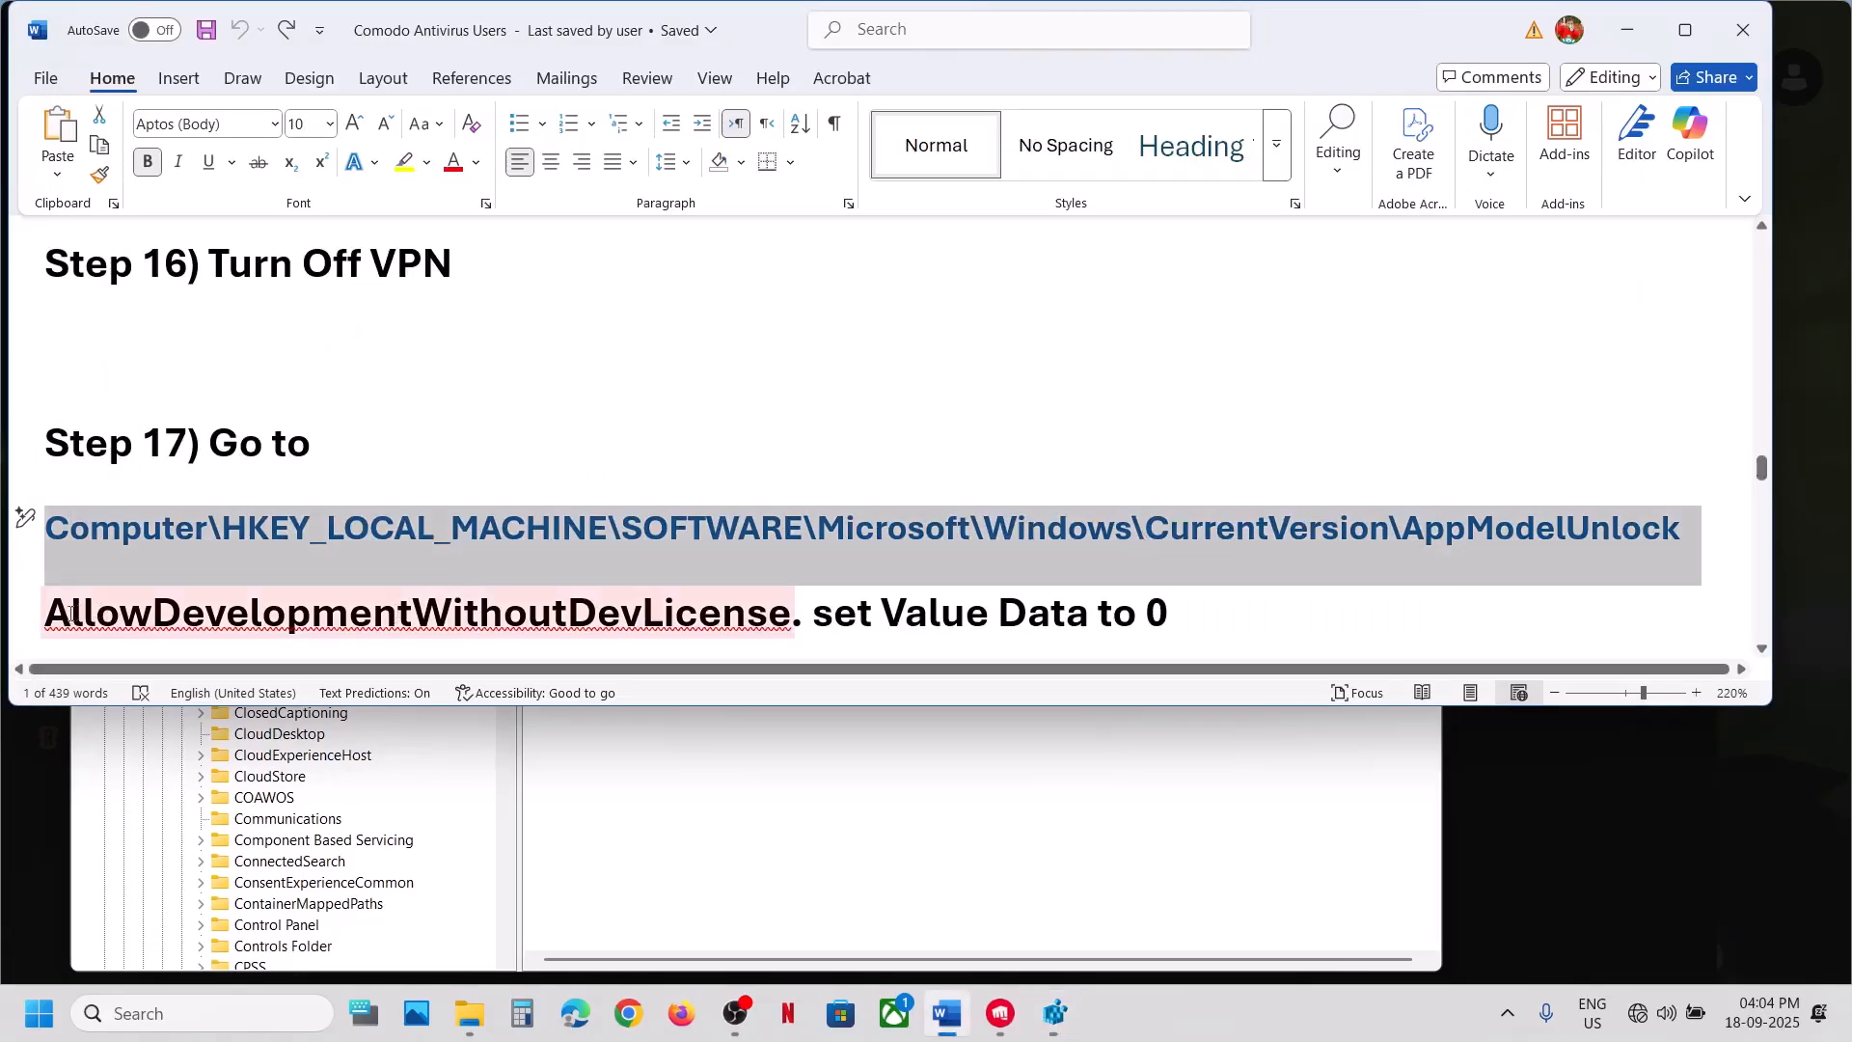
pyautogui.moveTo(56, 614); pyautogui.dragTo(789, 609)
pyautogui.hotkey('ctrl', 'c')
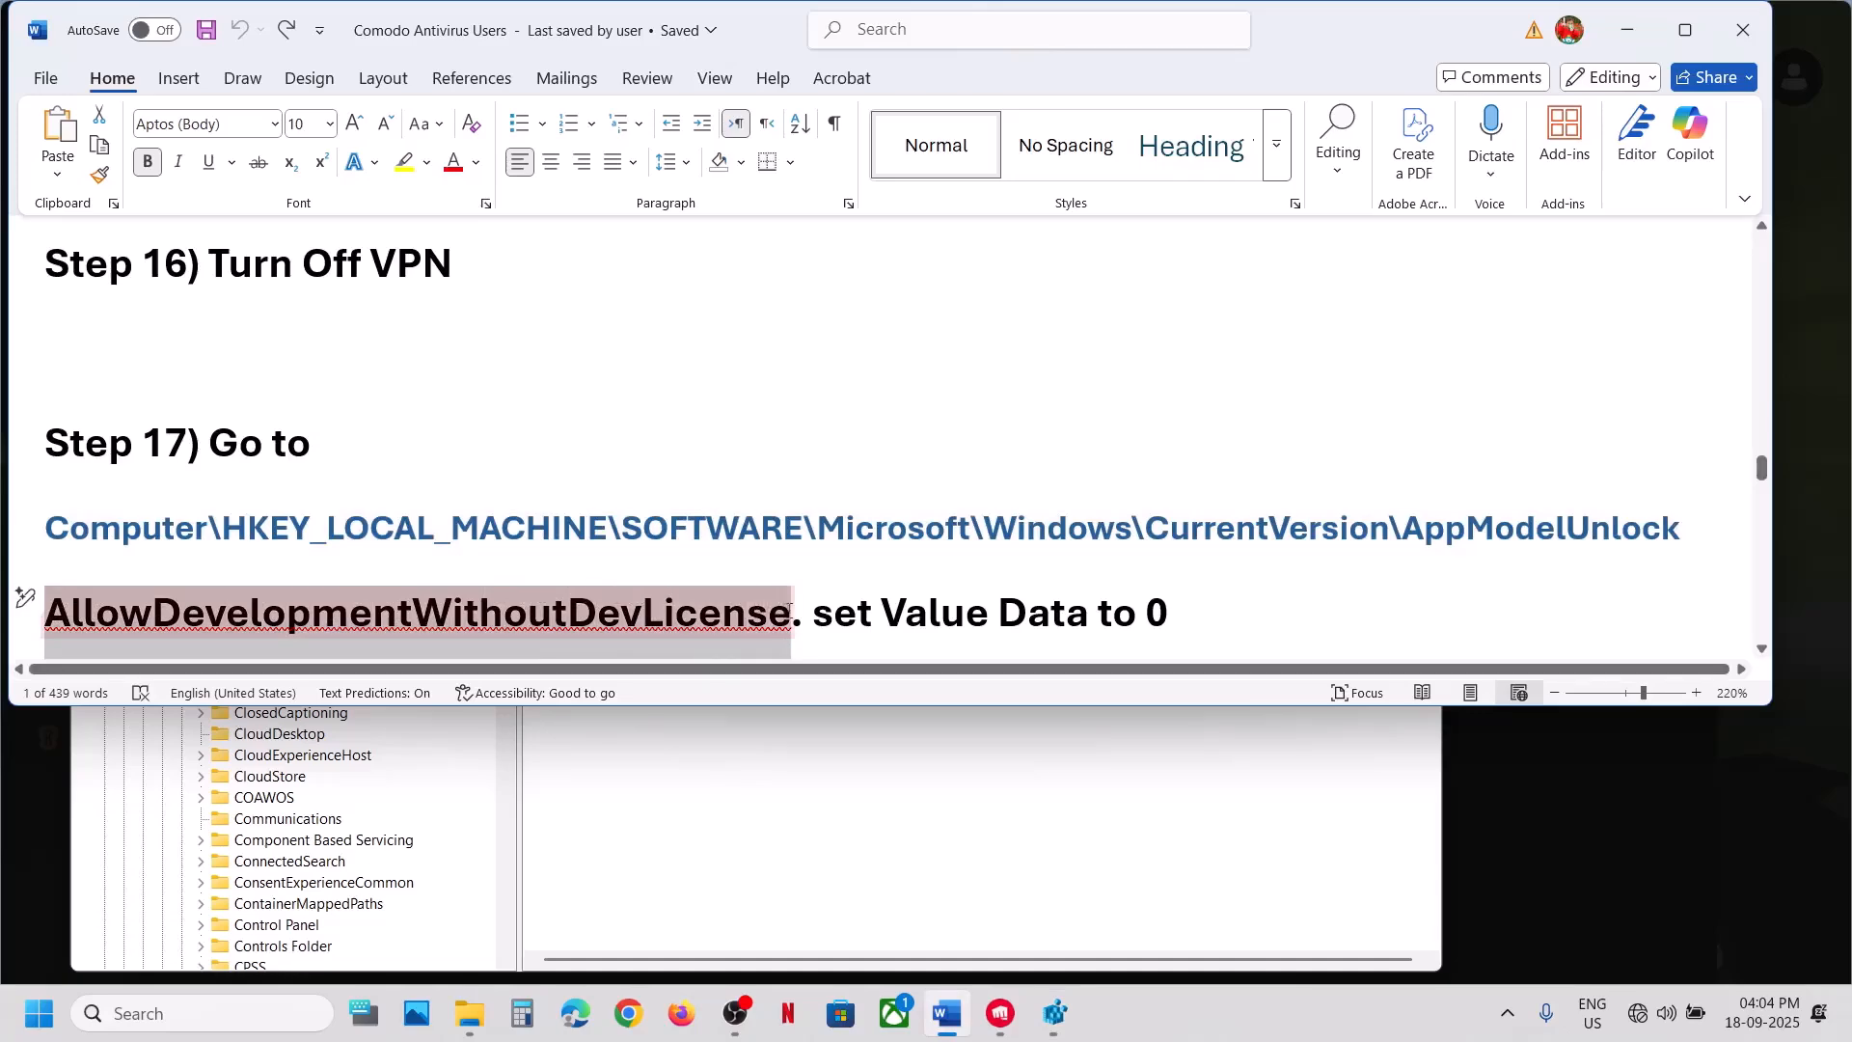
# Rename the new DWORD value to AllowDevelopmentWithoutDevLicense and confirm its value data as 0
pyautogui.hotkey('alt', 'Tab')
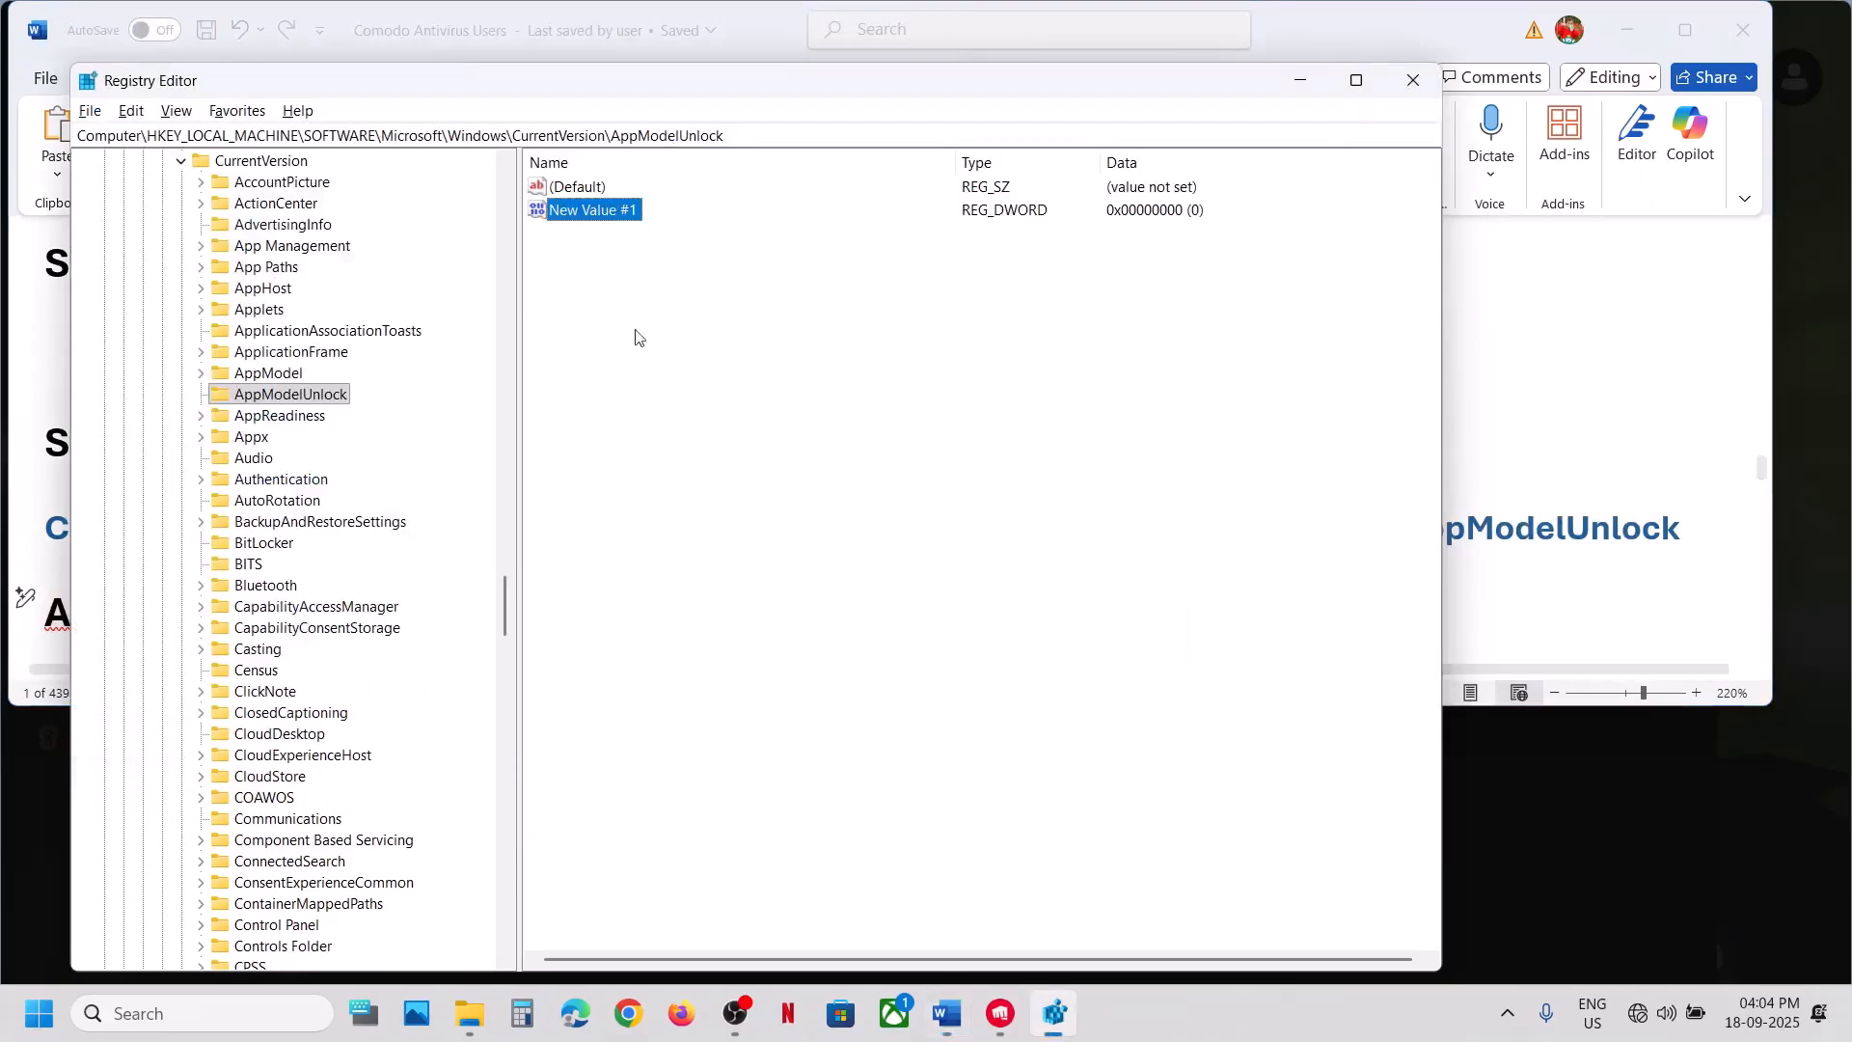
pyautogui.rightClick(597, 214)
pyautogui.click(664, 311)
pyautogui.hotkey('ctrl', 'v')
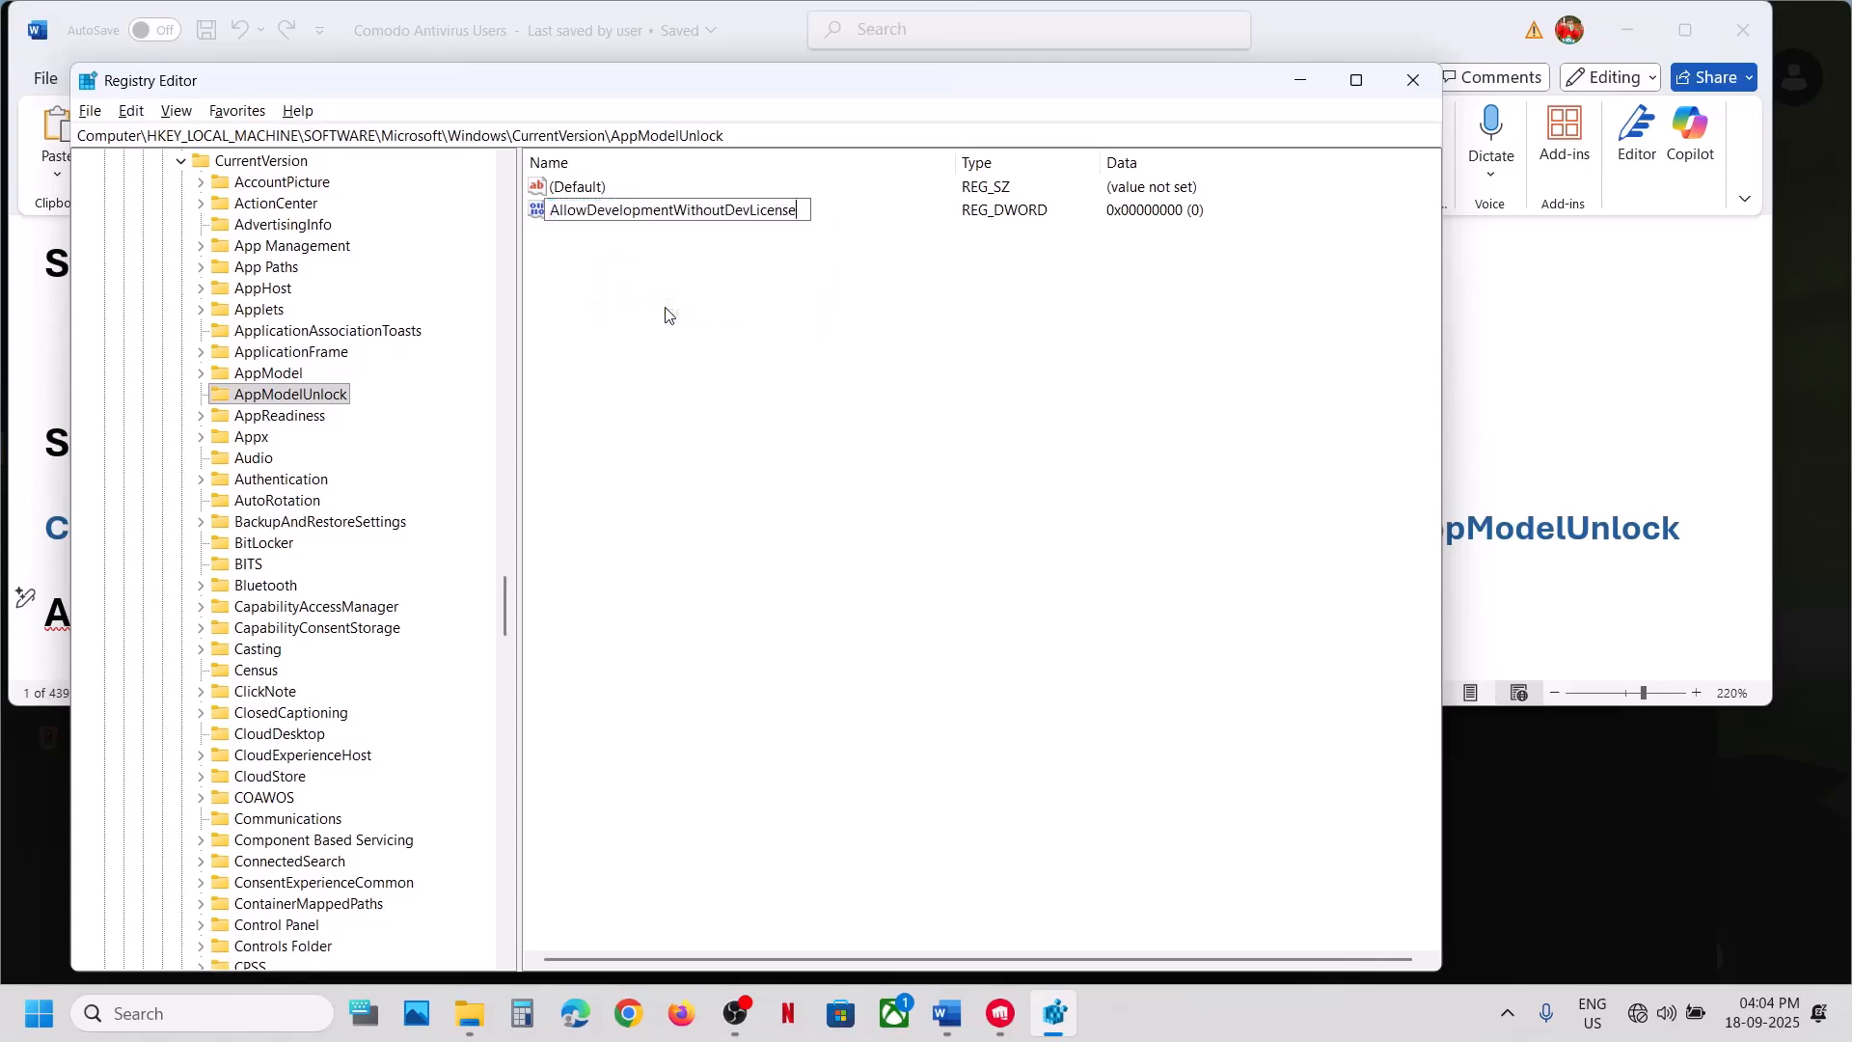
pyautogui.press('Return')
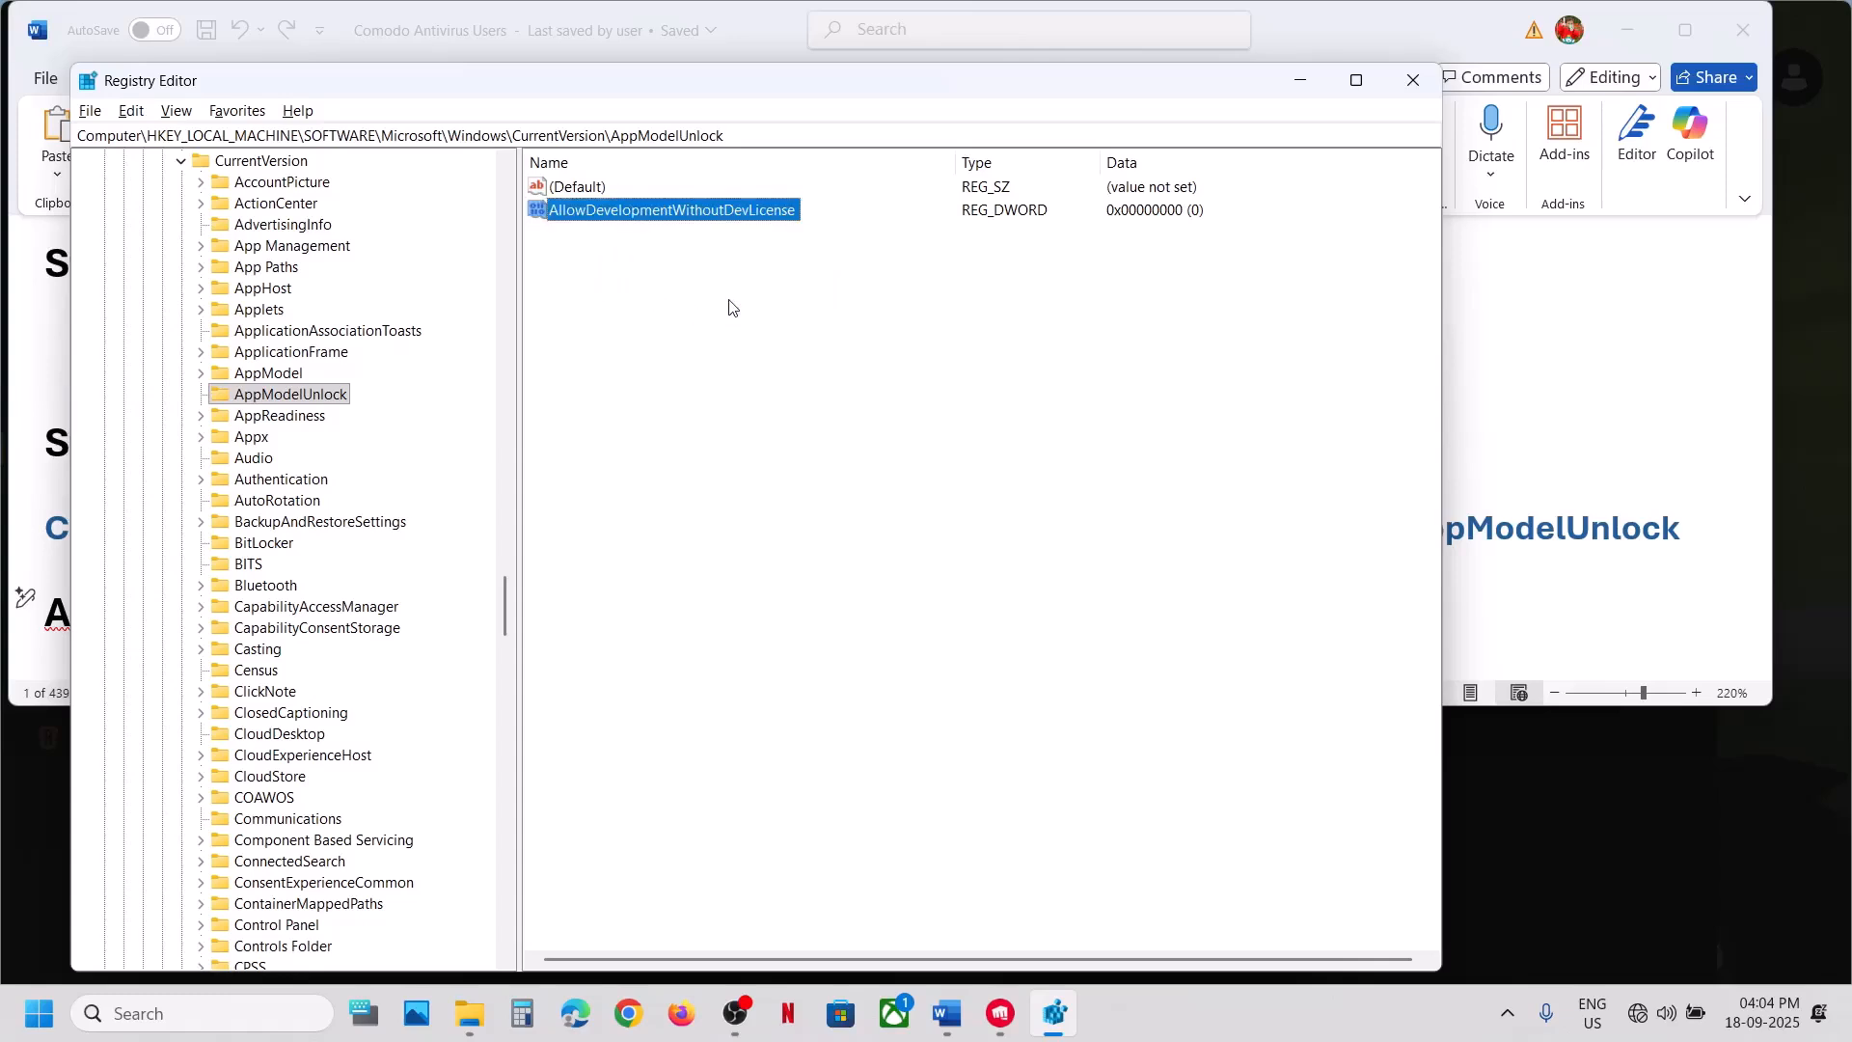
pyautogui.doubleClick(671, 210)
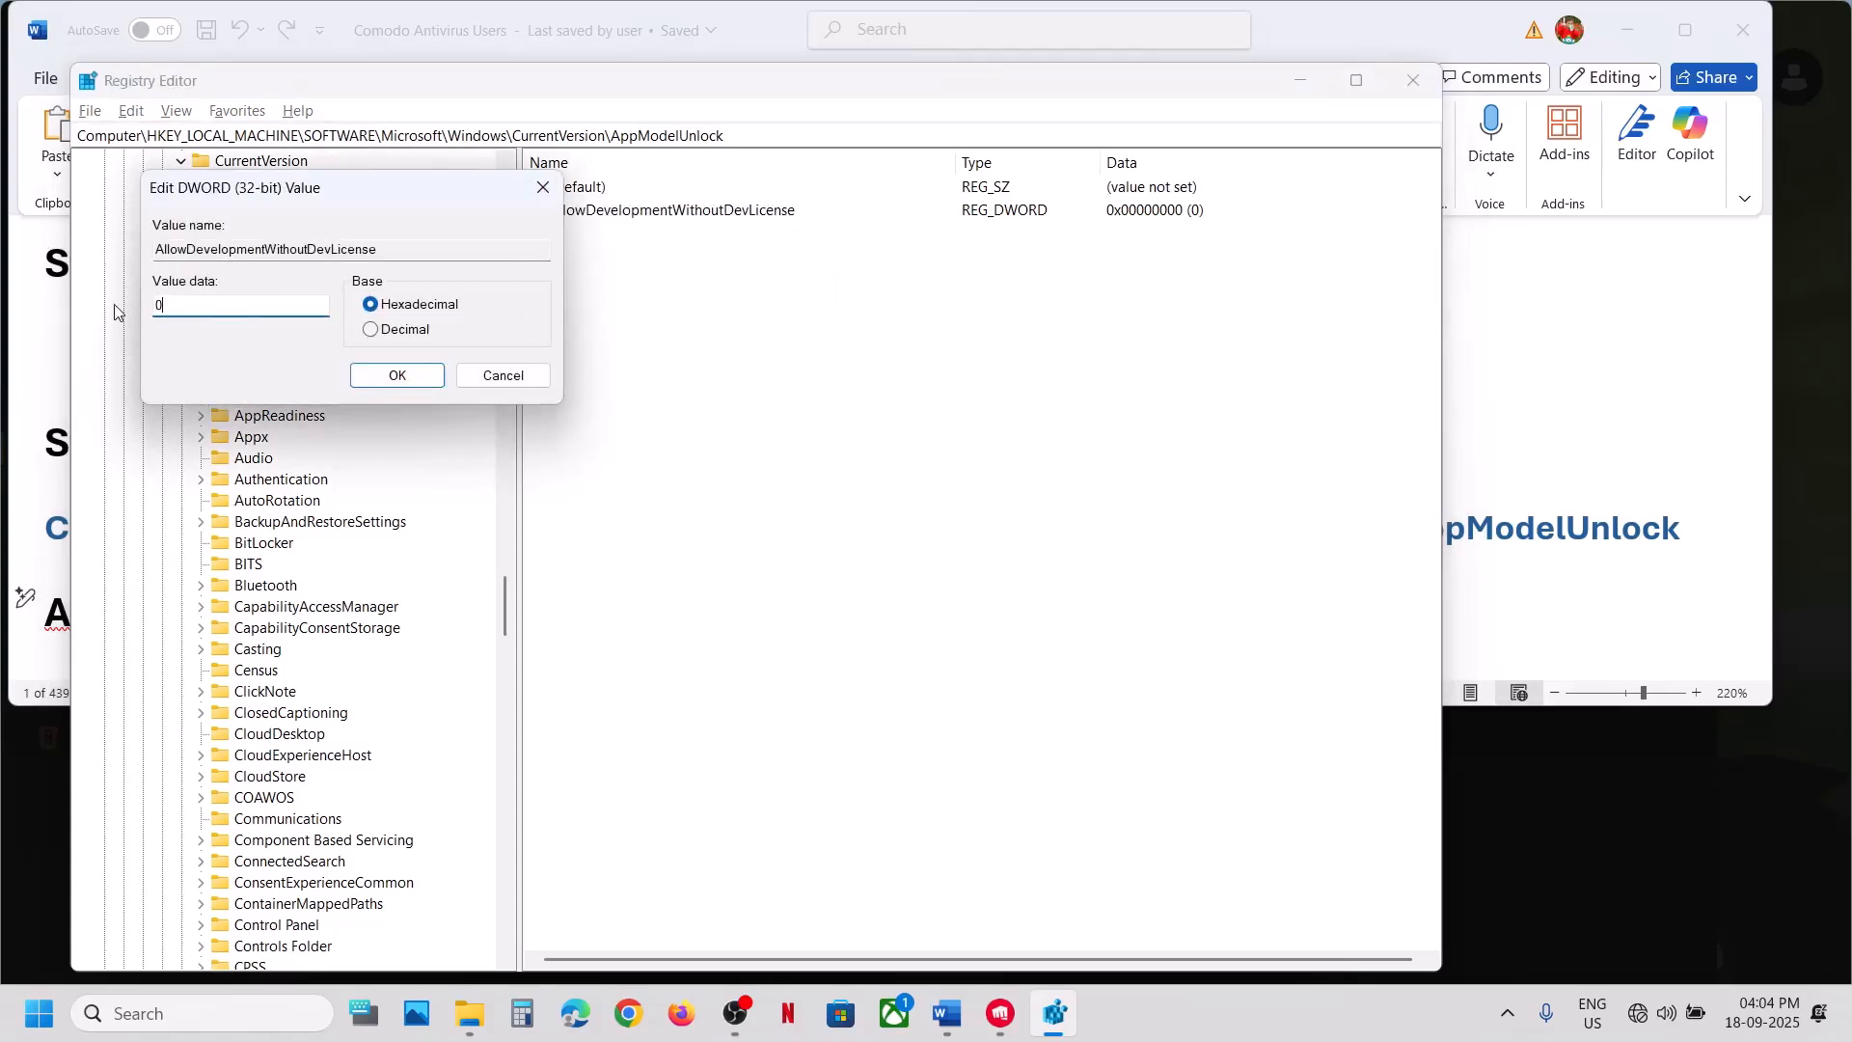
pyautogui.click(369, 380)
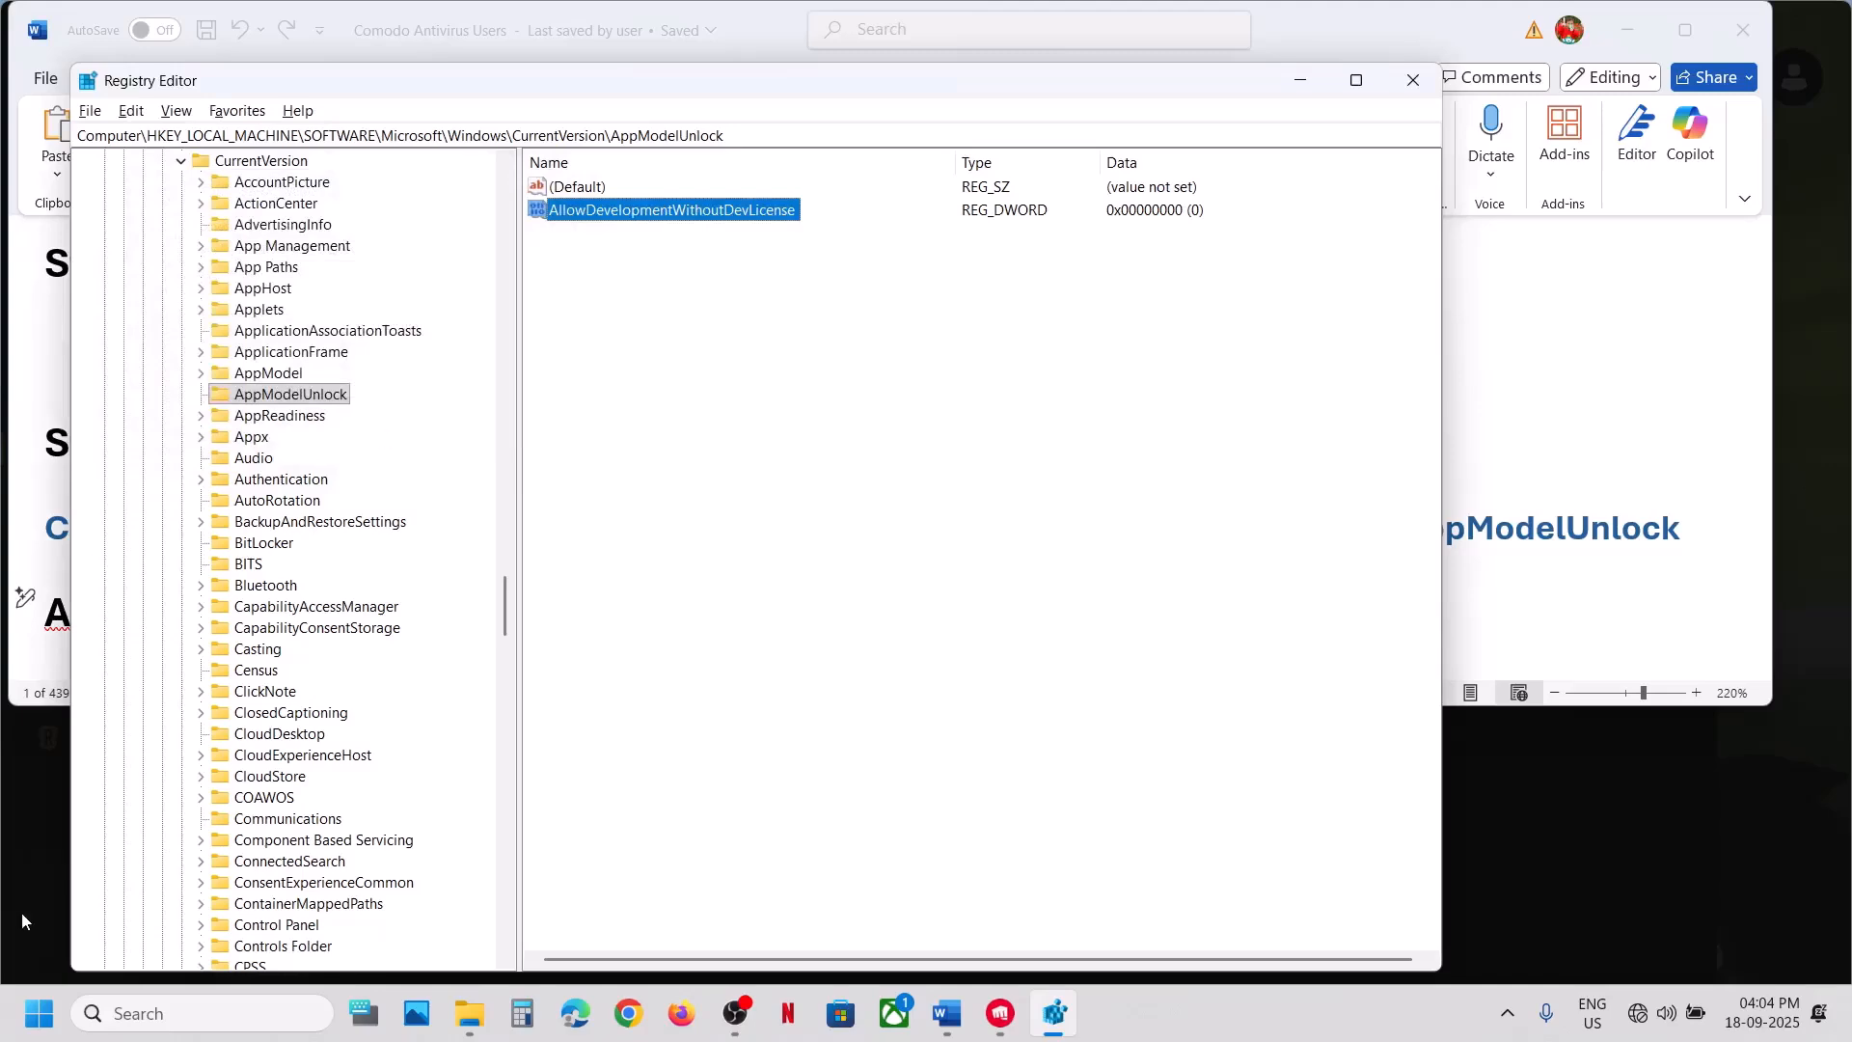
pyautogui.click(35, 1007)
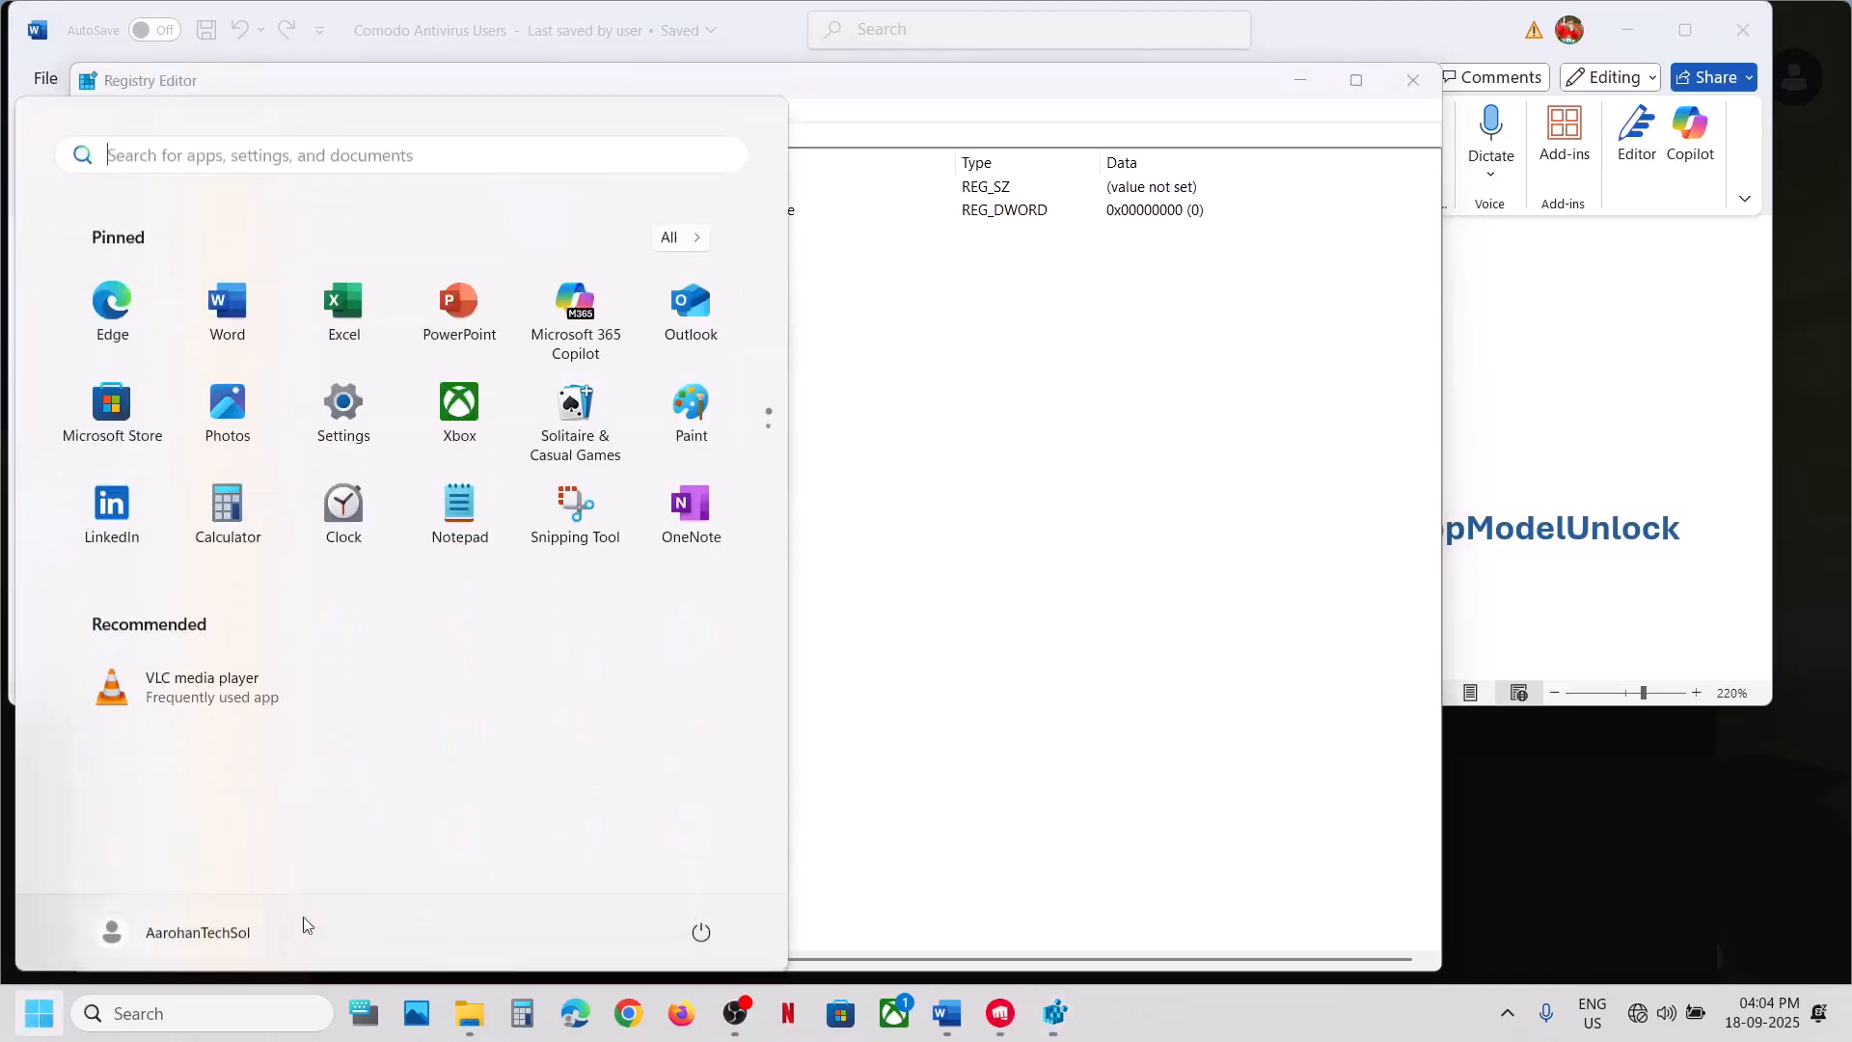
pyautogui.click(702, 929)
pyautogui.press('Escape')
pyautogui.press('Escape')
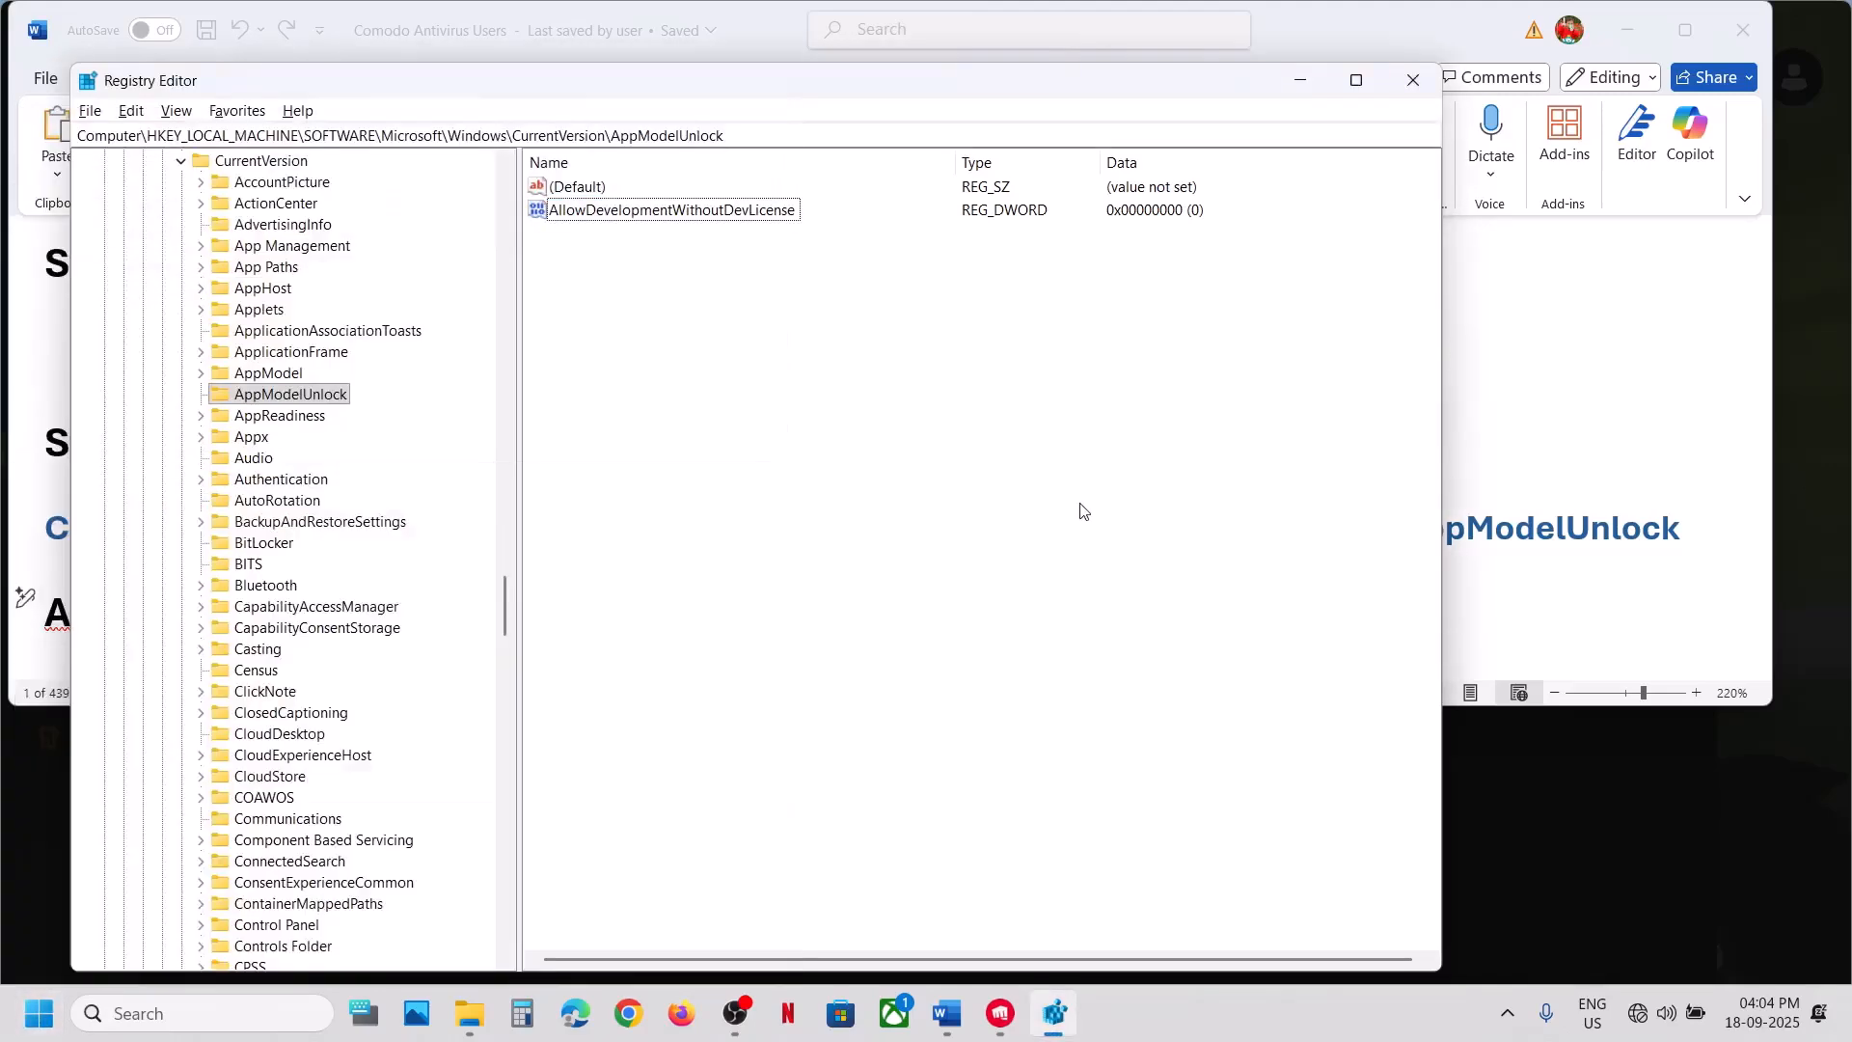
# Select the AllowDevelopmentWithoutDevLicense value once more and close Registry Editor
pyautogui.click(641, 216)
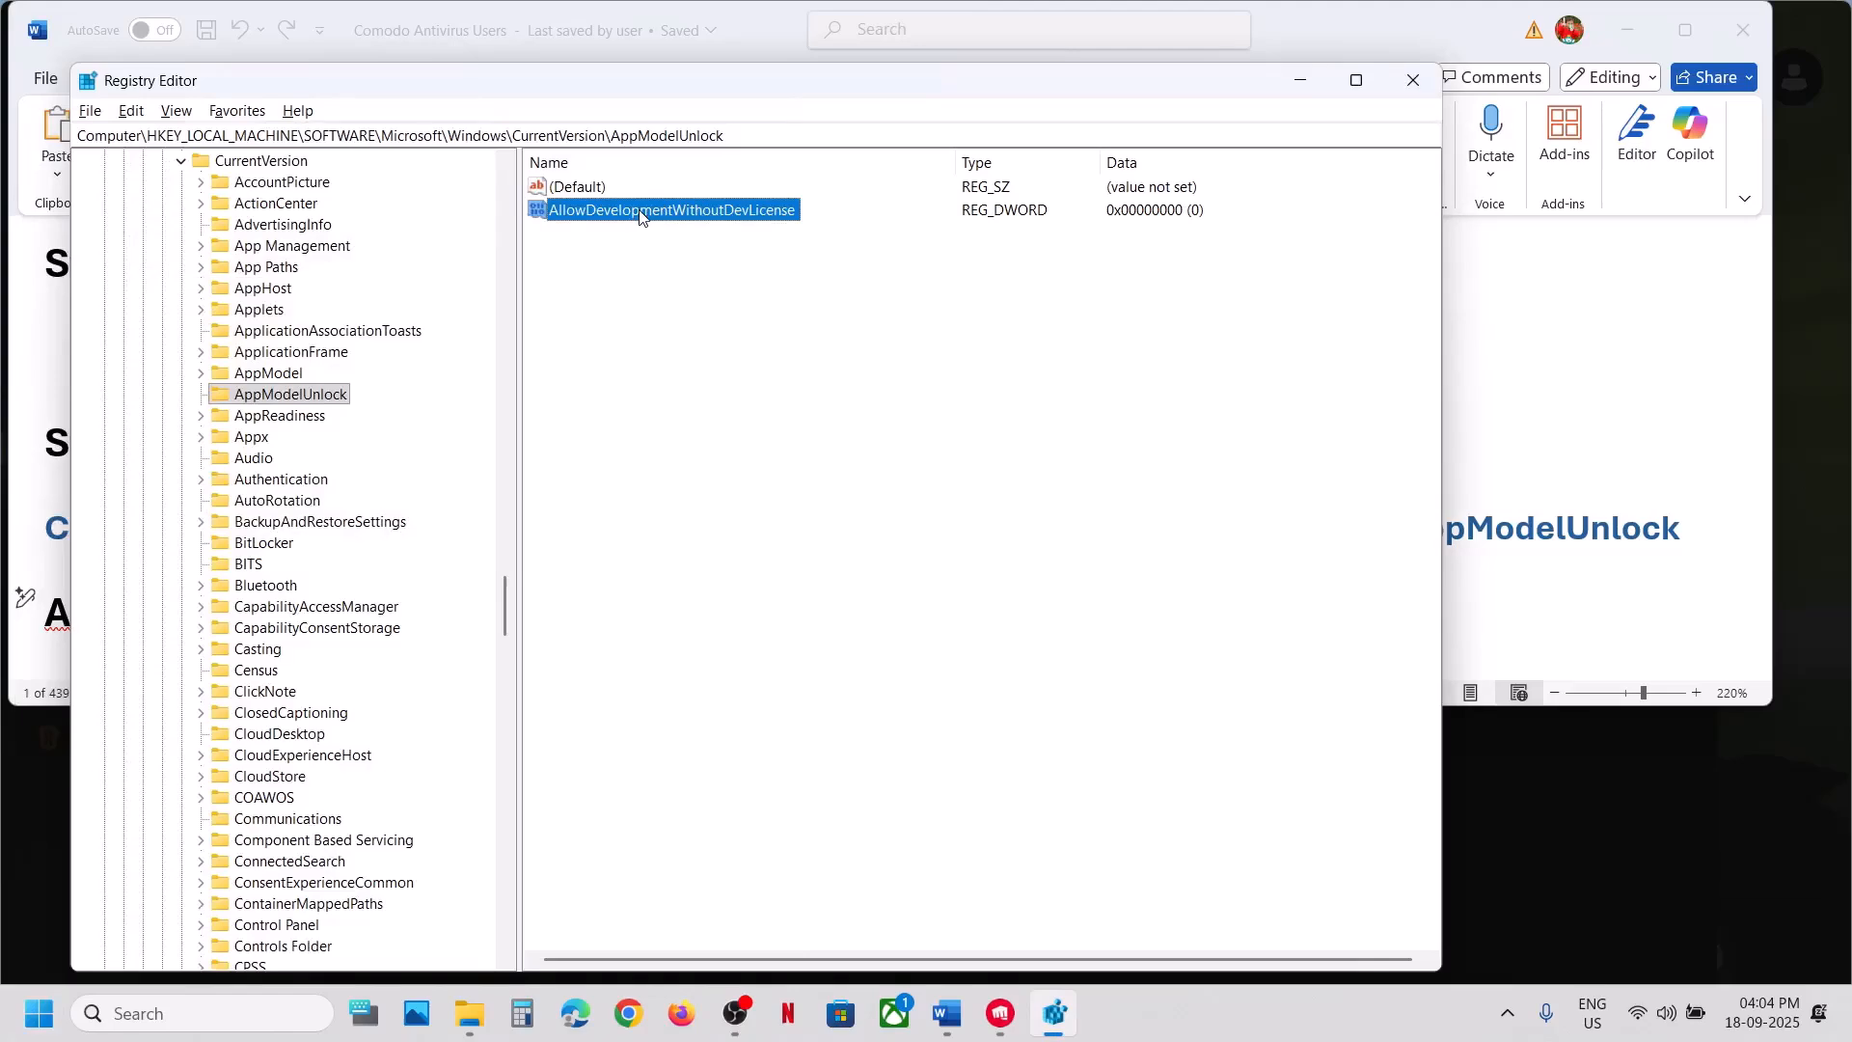
pyautogui.rightClick(640, 216)
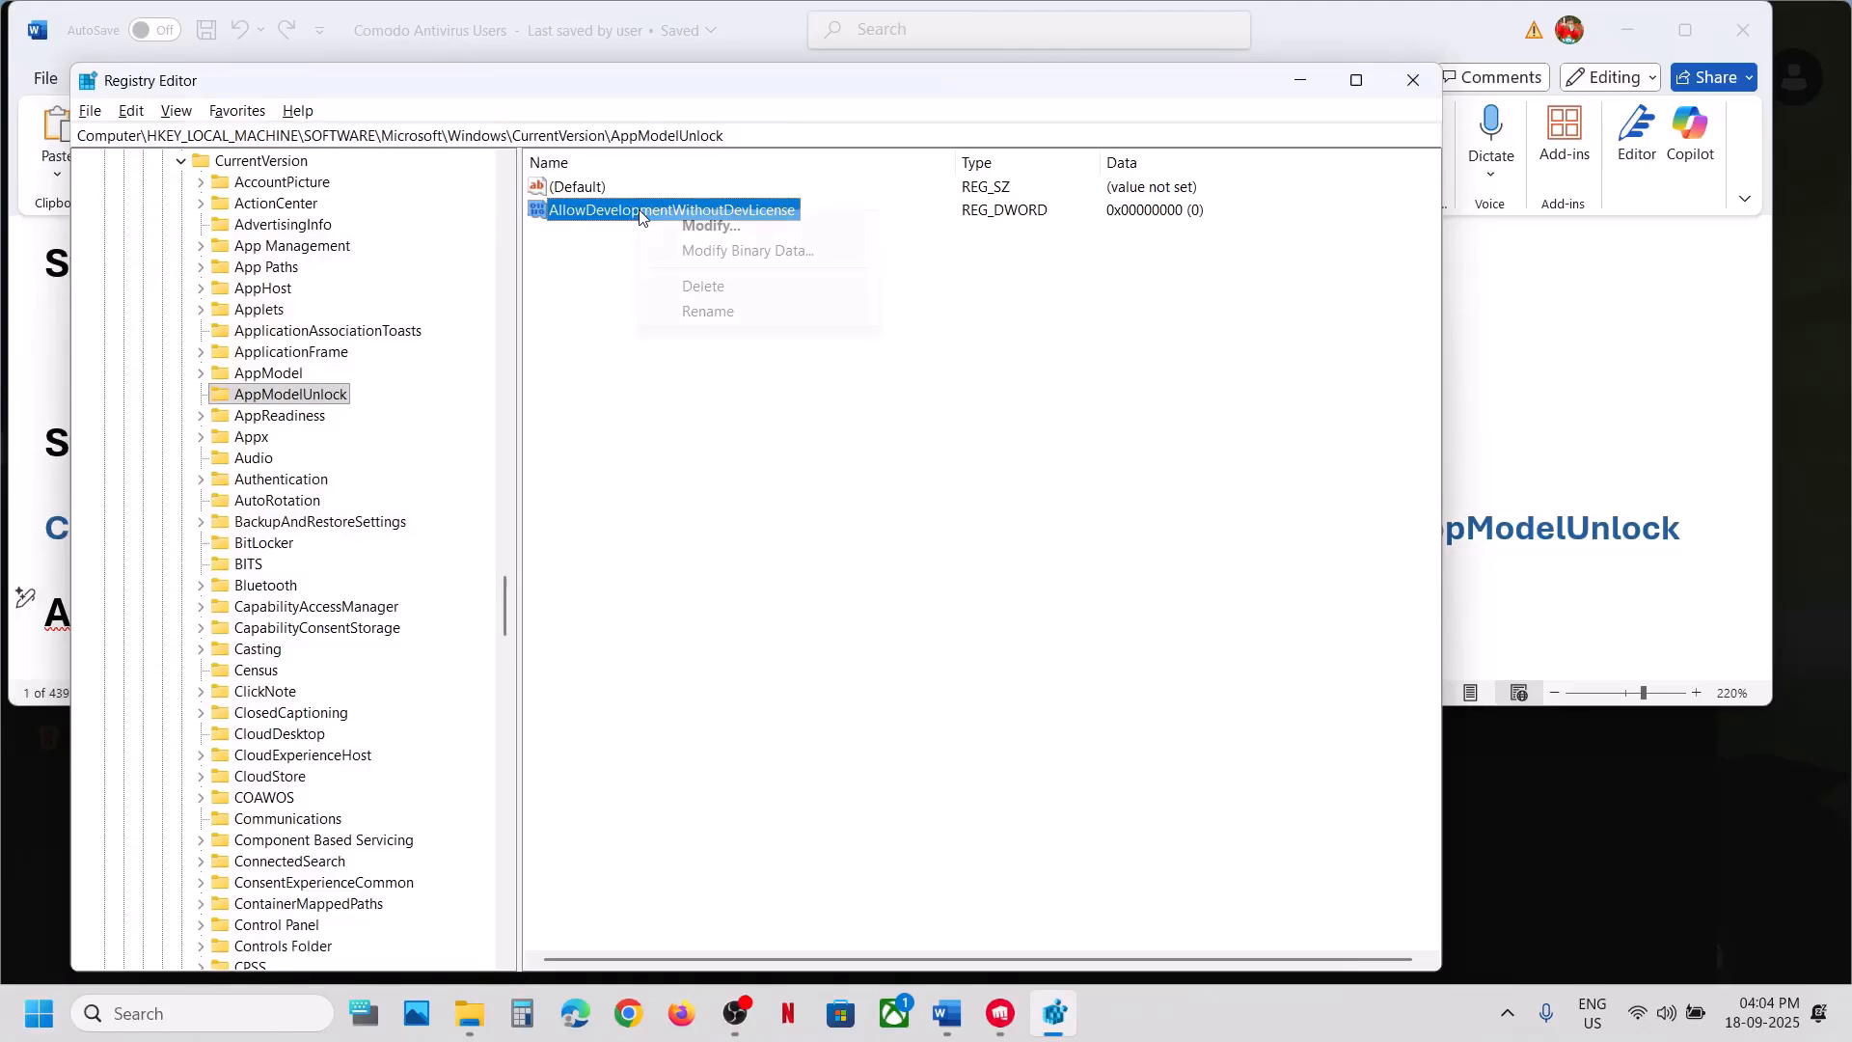
pyautogui.click(1420, 87)
pyautogui.click(1420, 86)
# Review the Restart PC line of Step 17 and highlight Step 18's instruction to delete vgkbootstatus.dat
pyautogui.scroll(-2, 678, 534)
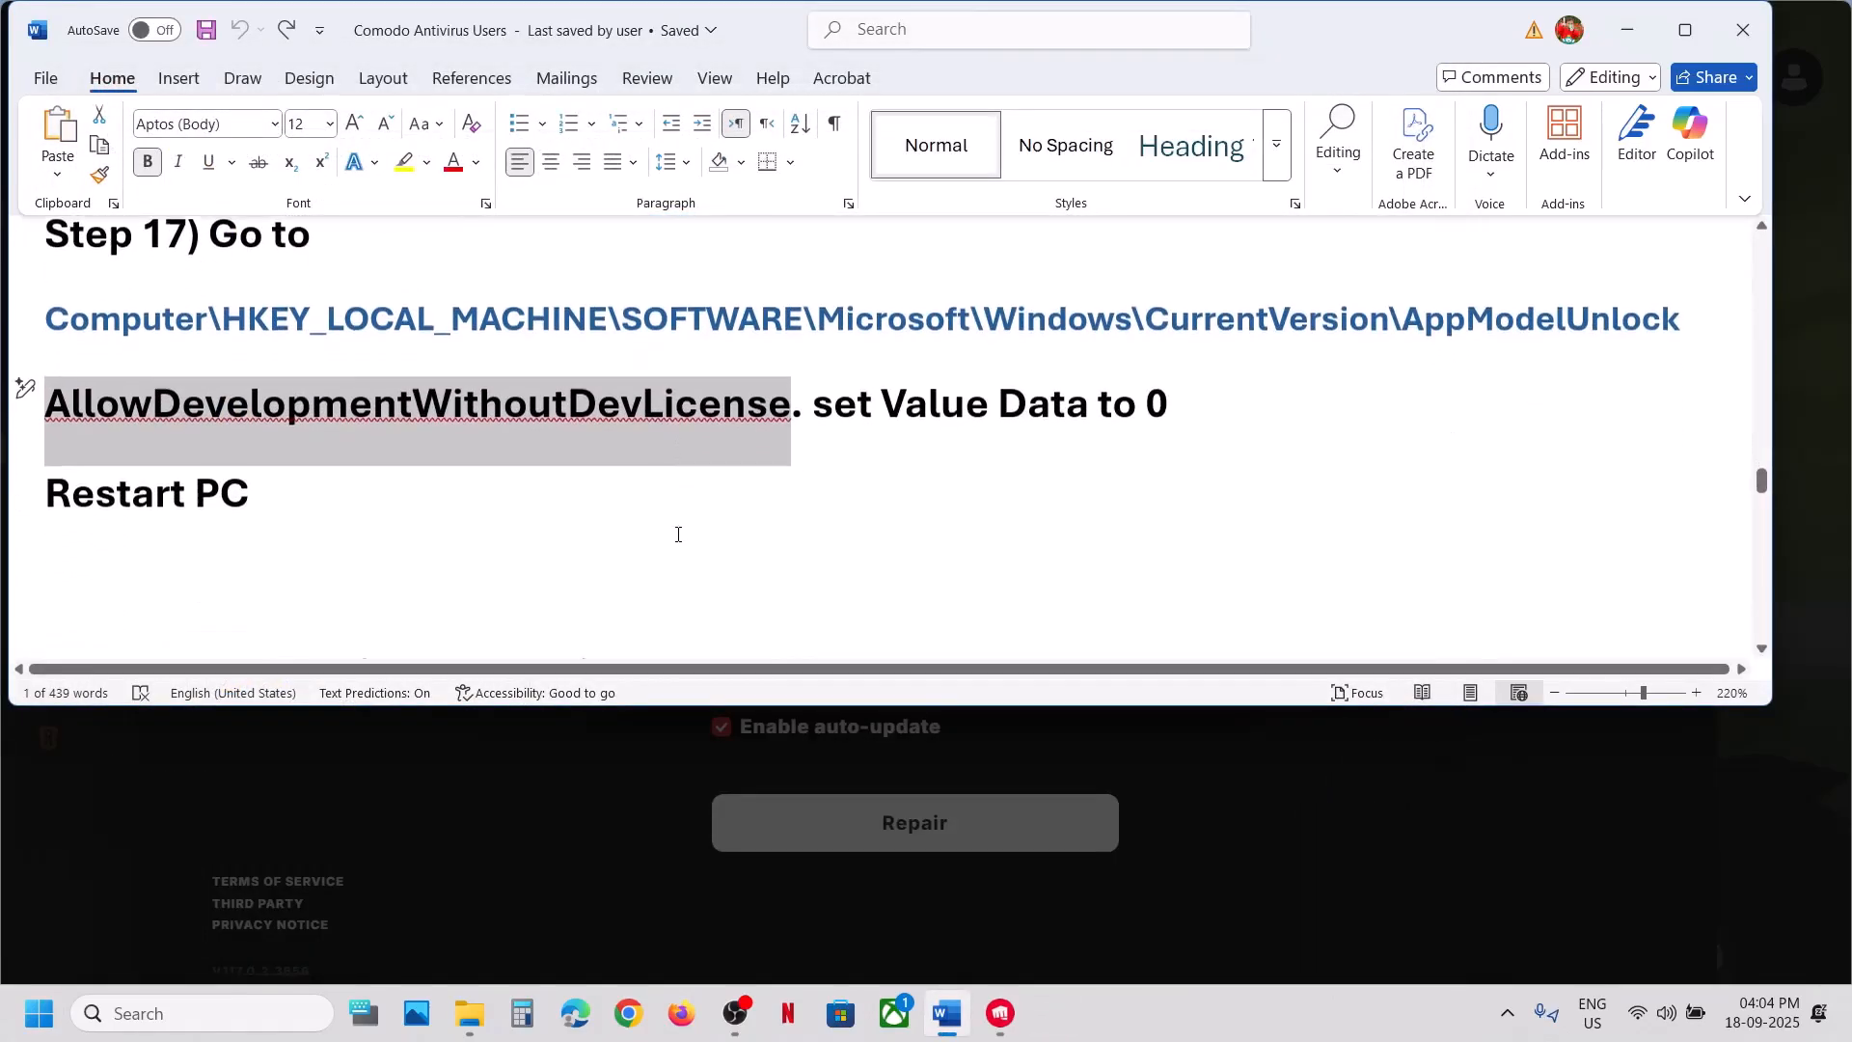
pyautogui.scroll(1, 678, 534)
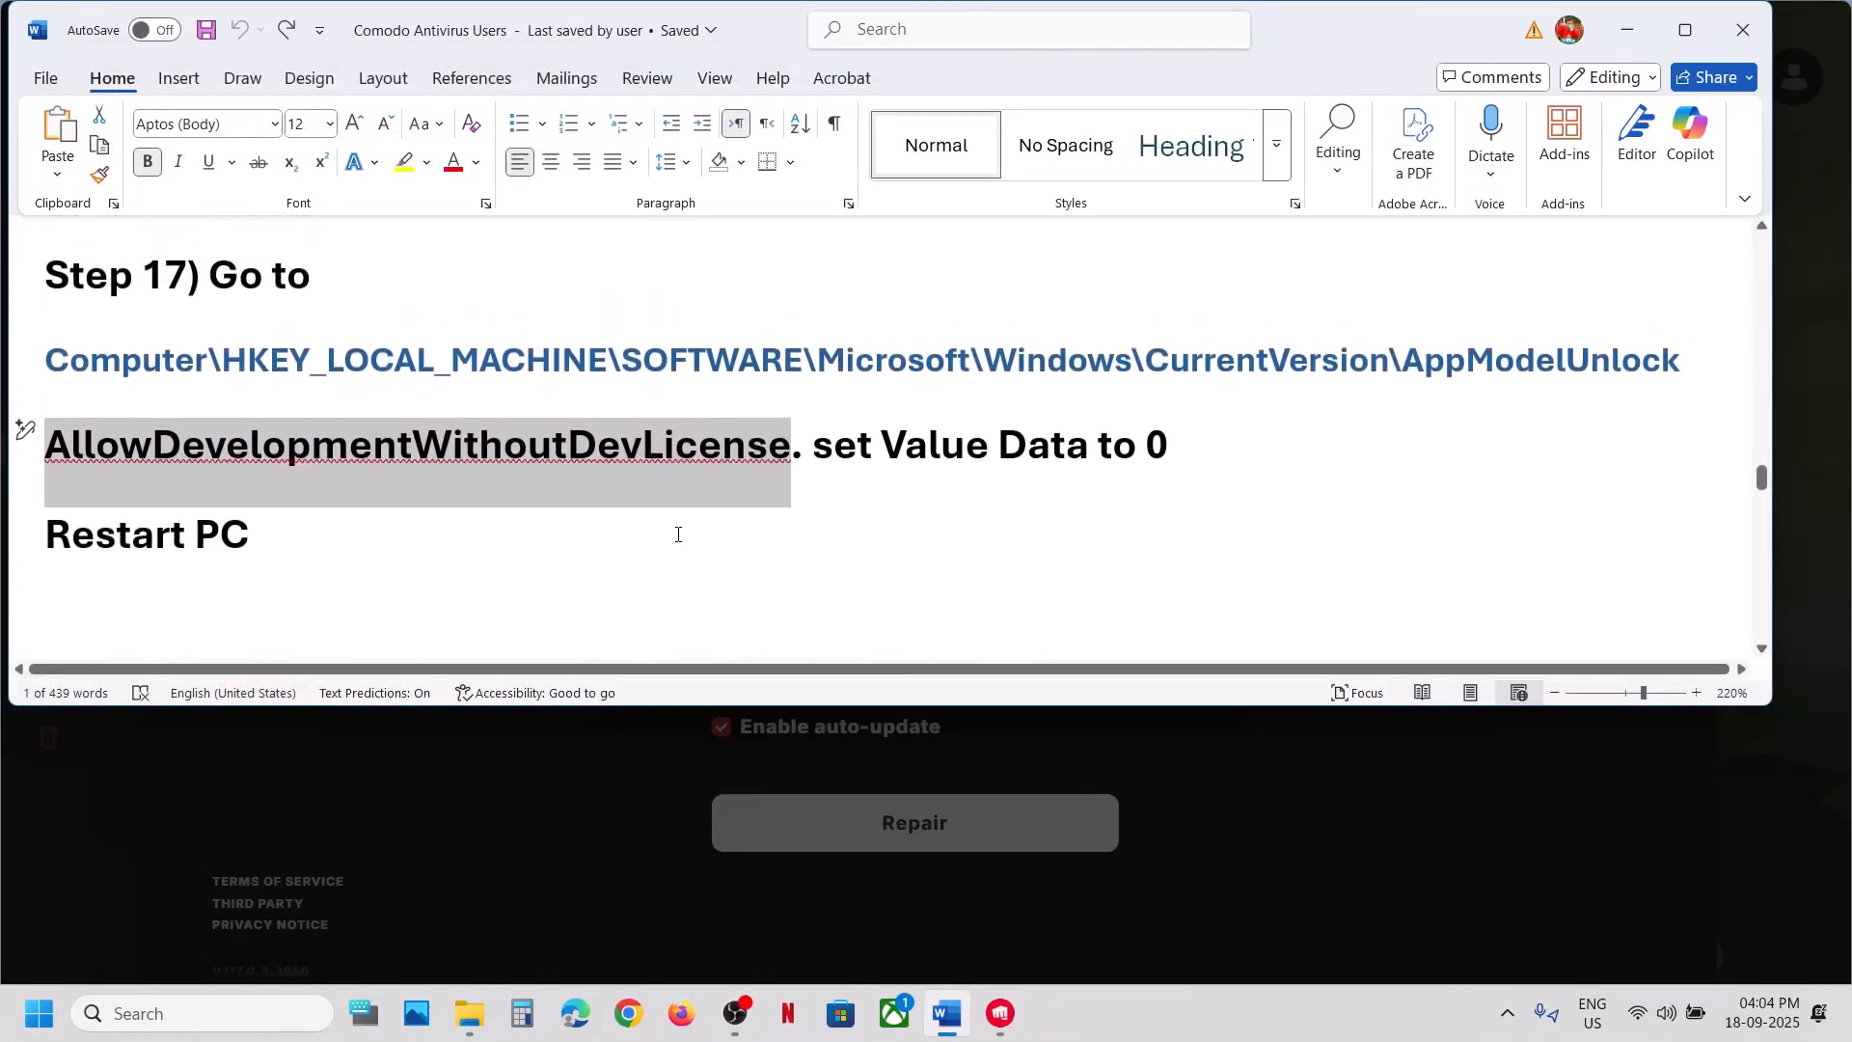
pyautogui.tripleClick(278, 531)
pyautogui.scroll(-3, 85, 551)
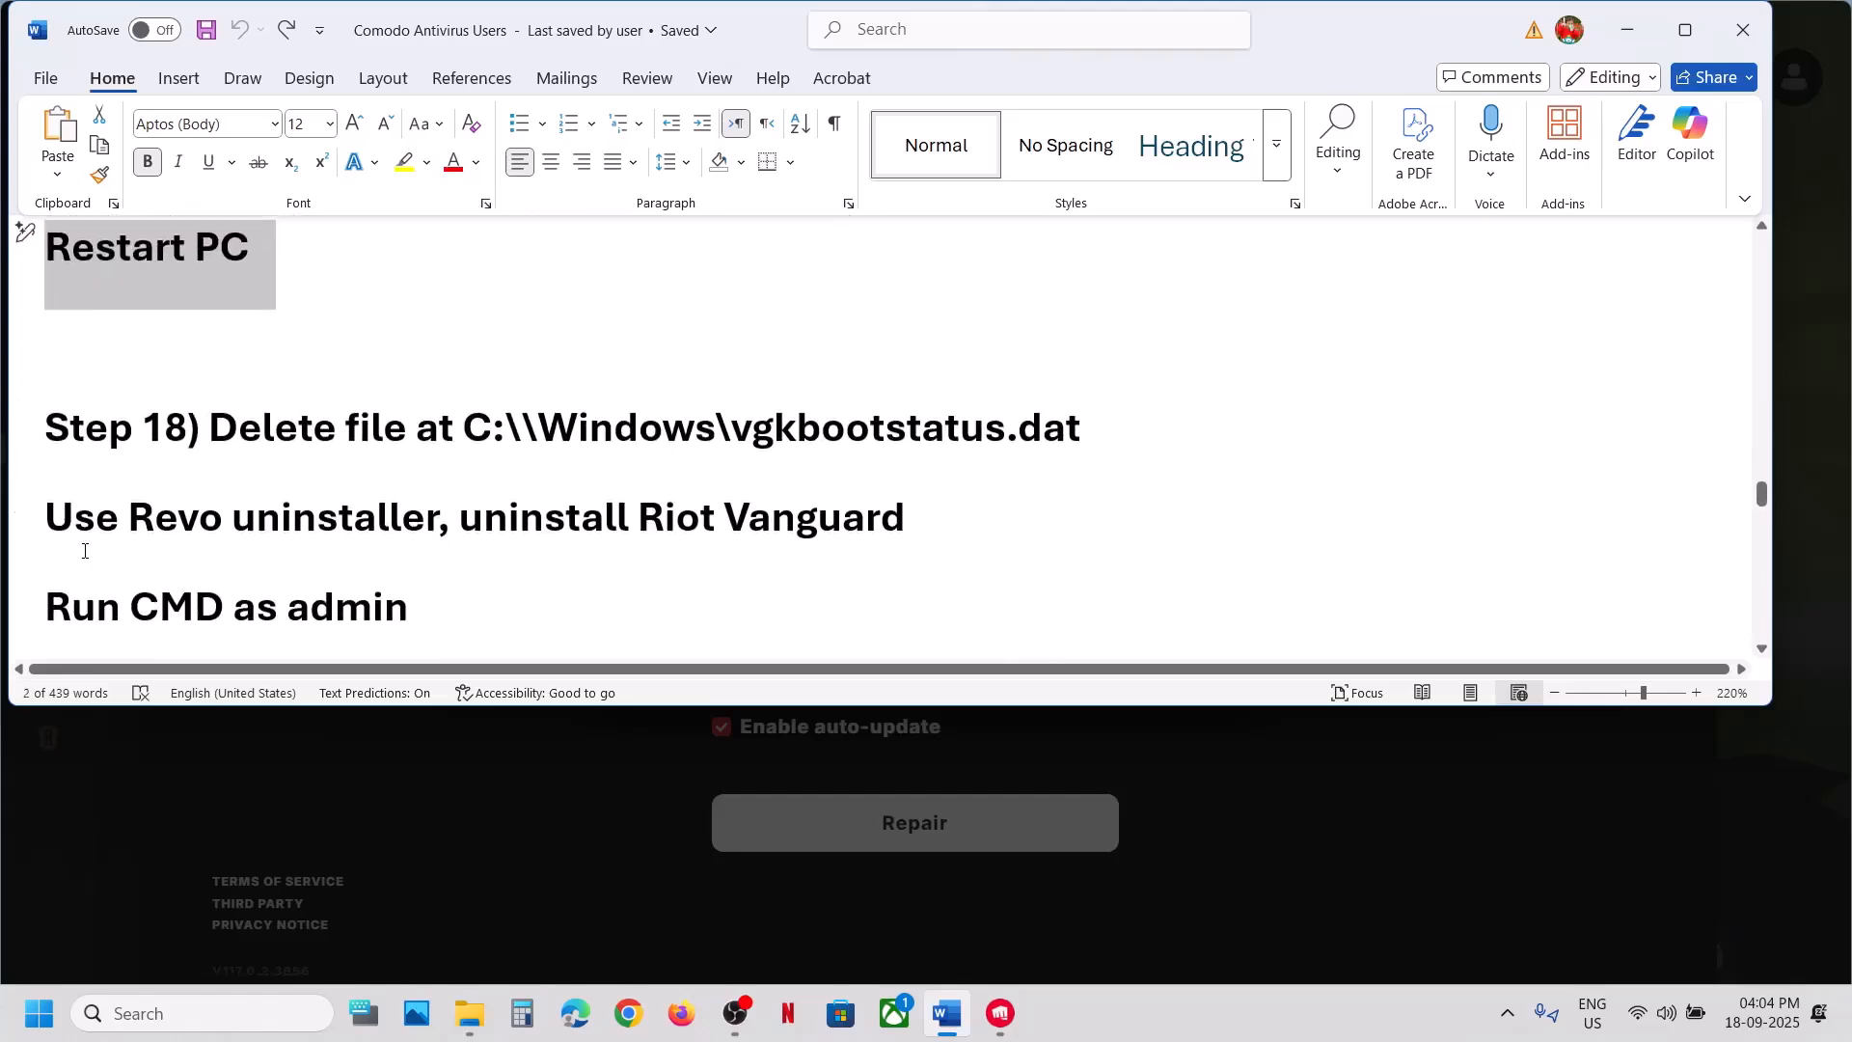
pyautogui.moveTo(334, 437); pyautogui.dragTo(1080, 434)
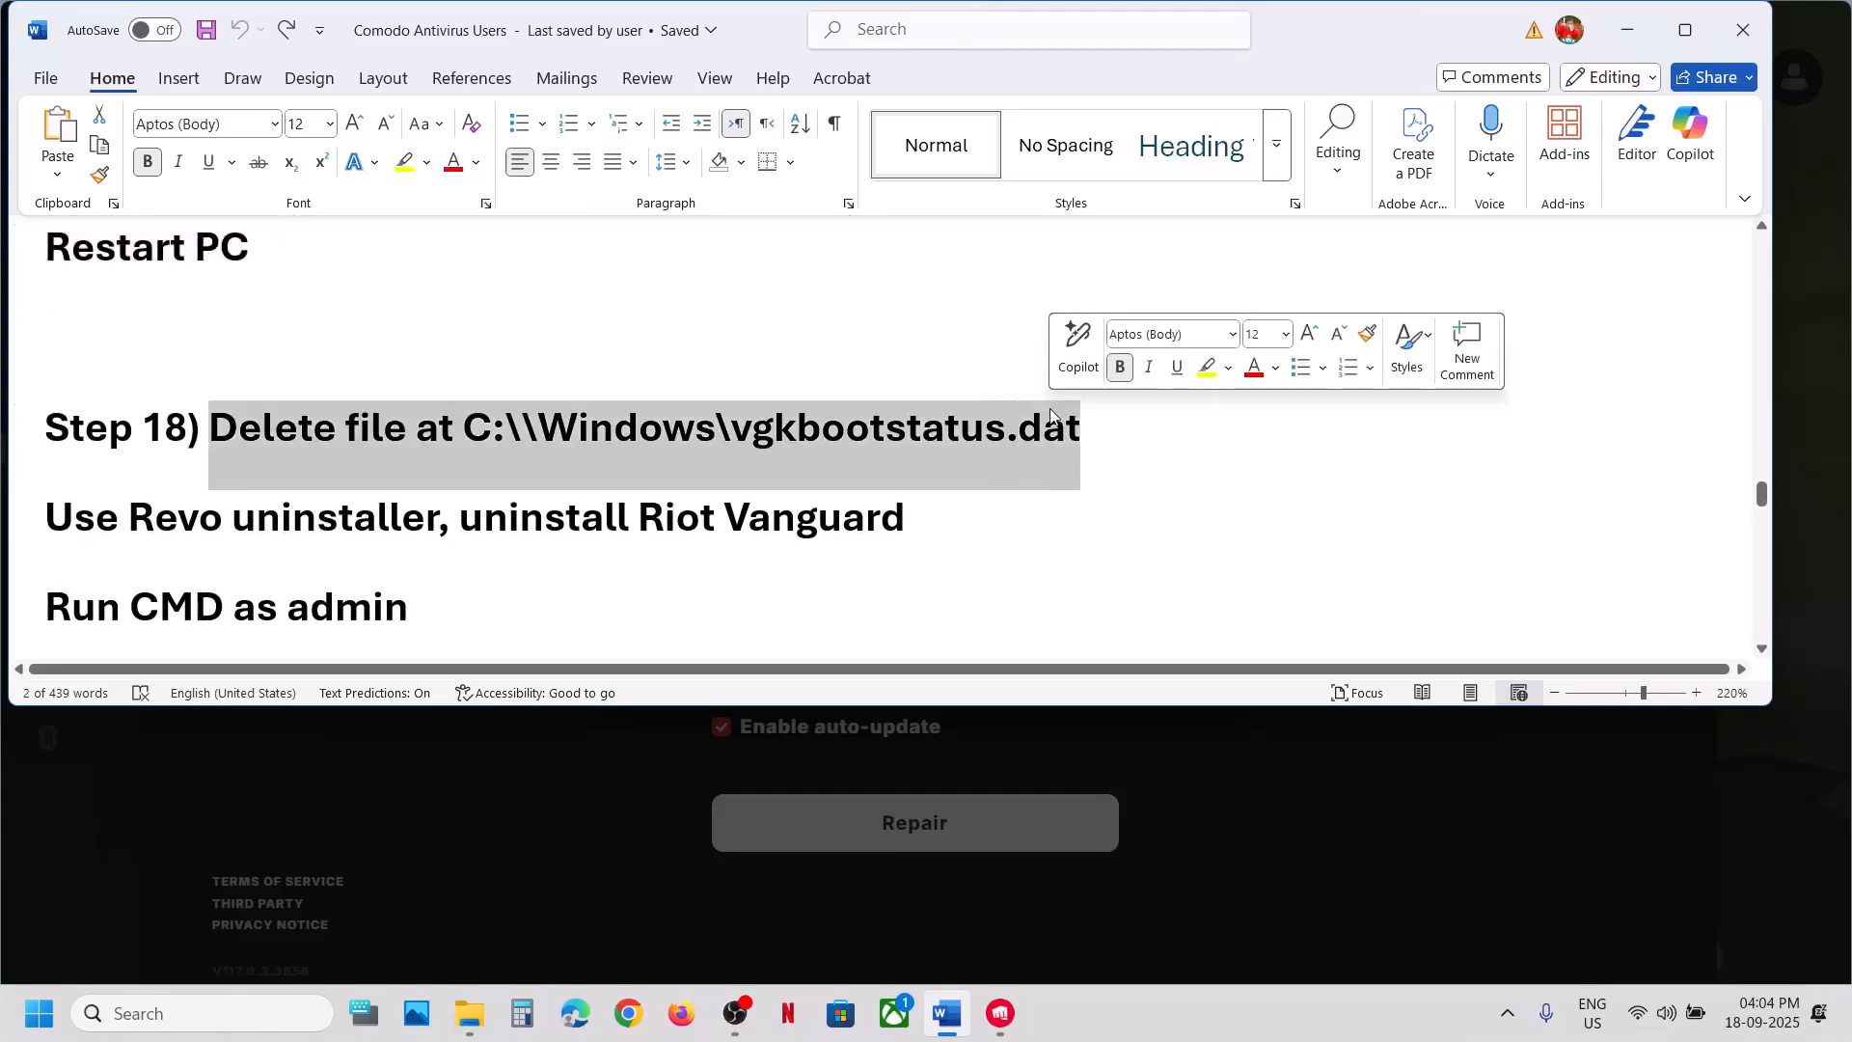
# Switch to File Explorer, open the Windows folder on Local Disk (C:) and select the vgkbootstatus file
pyautogui.moveTo(468, 1025)
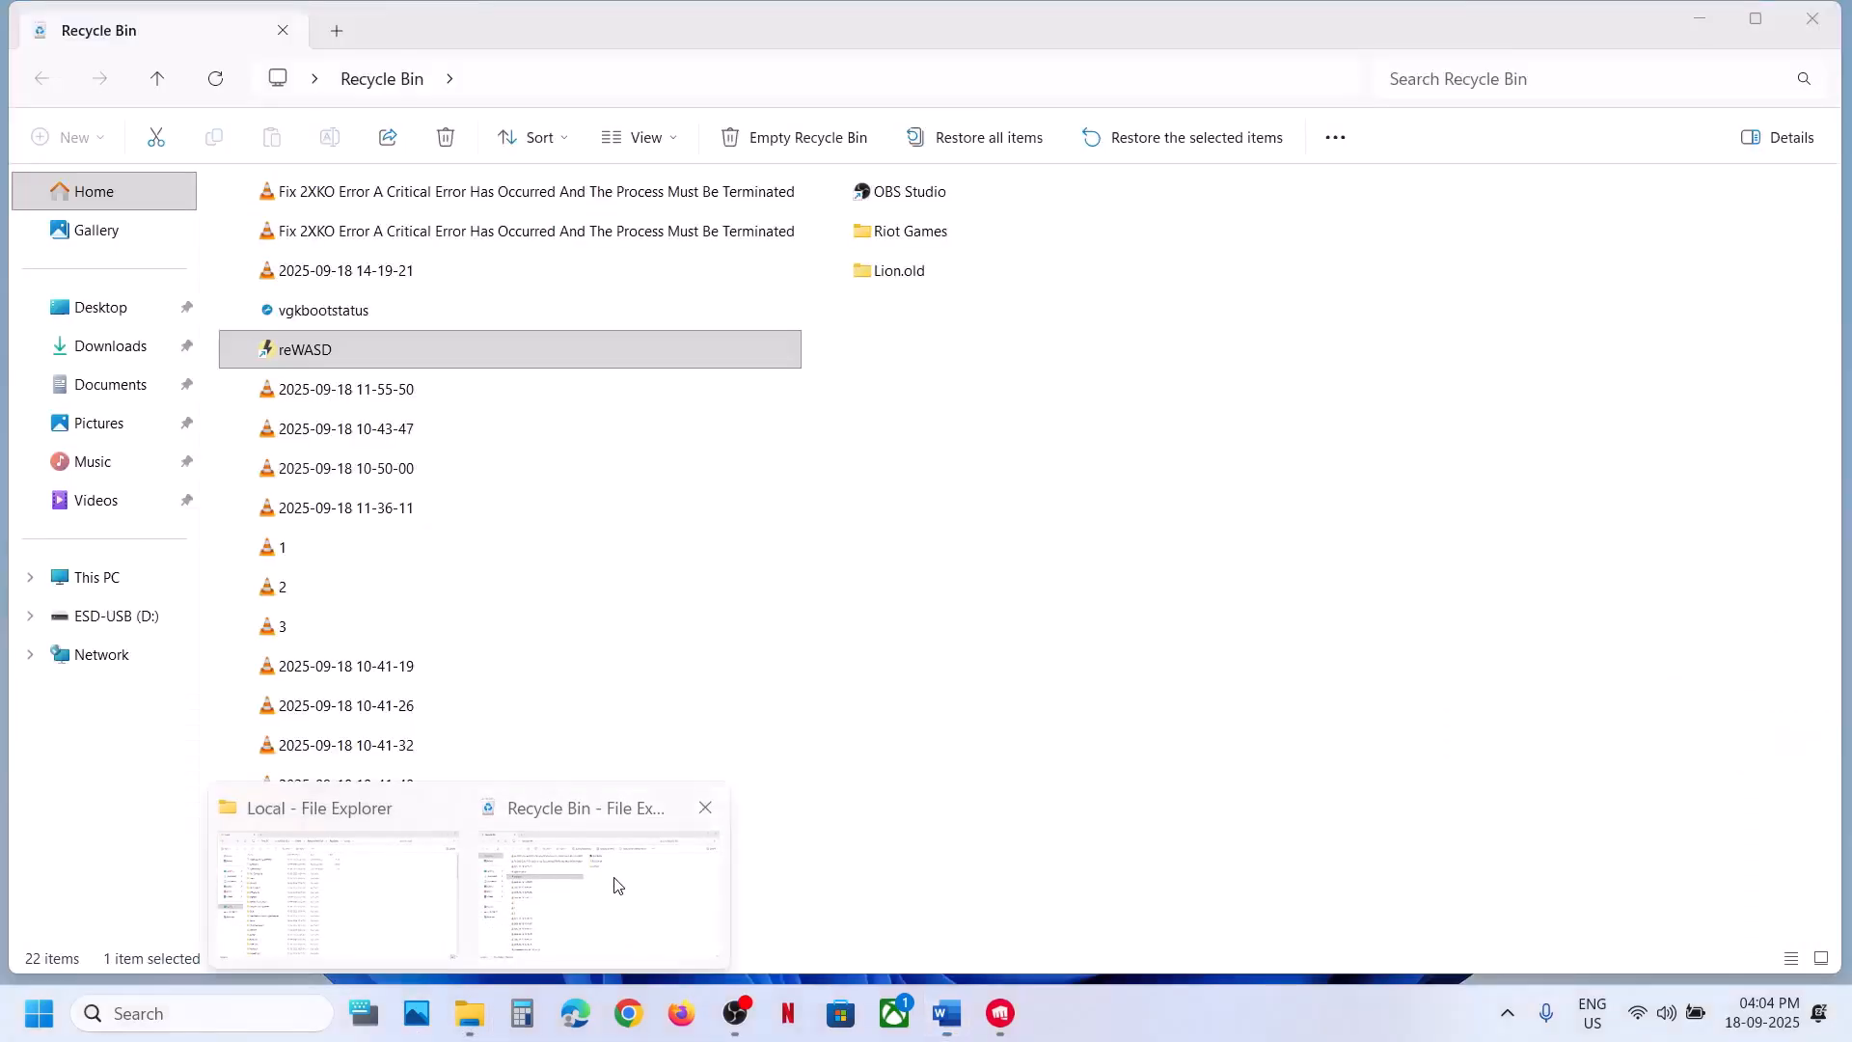
pyautogui.click(612, 880)
pyautogui.click(114, 581)
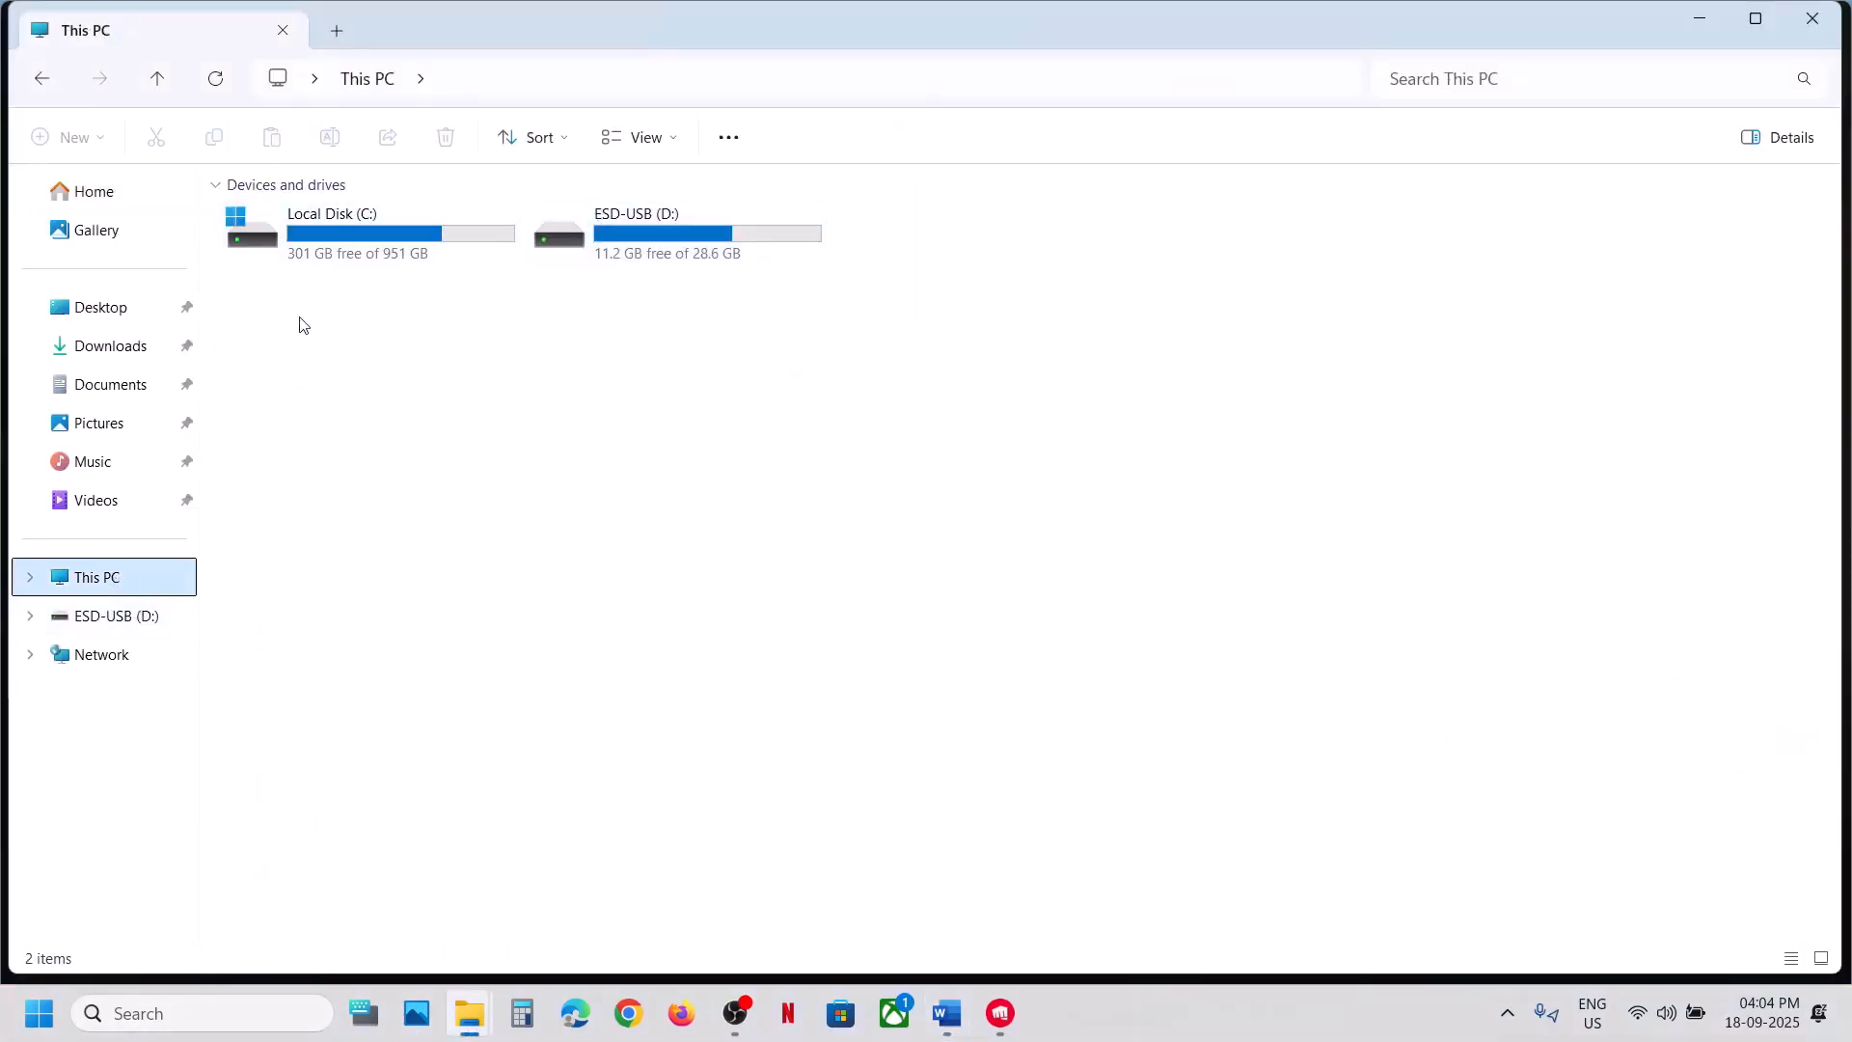
pyautogui.doubleClick(323, 255)
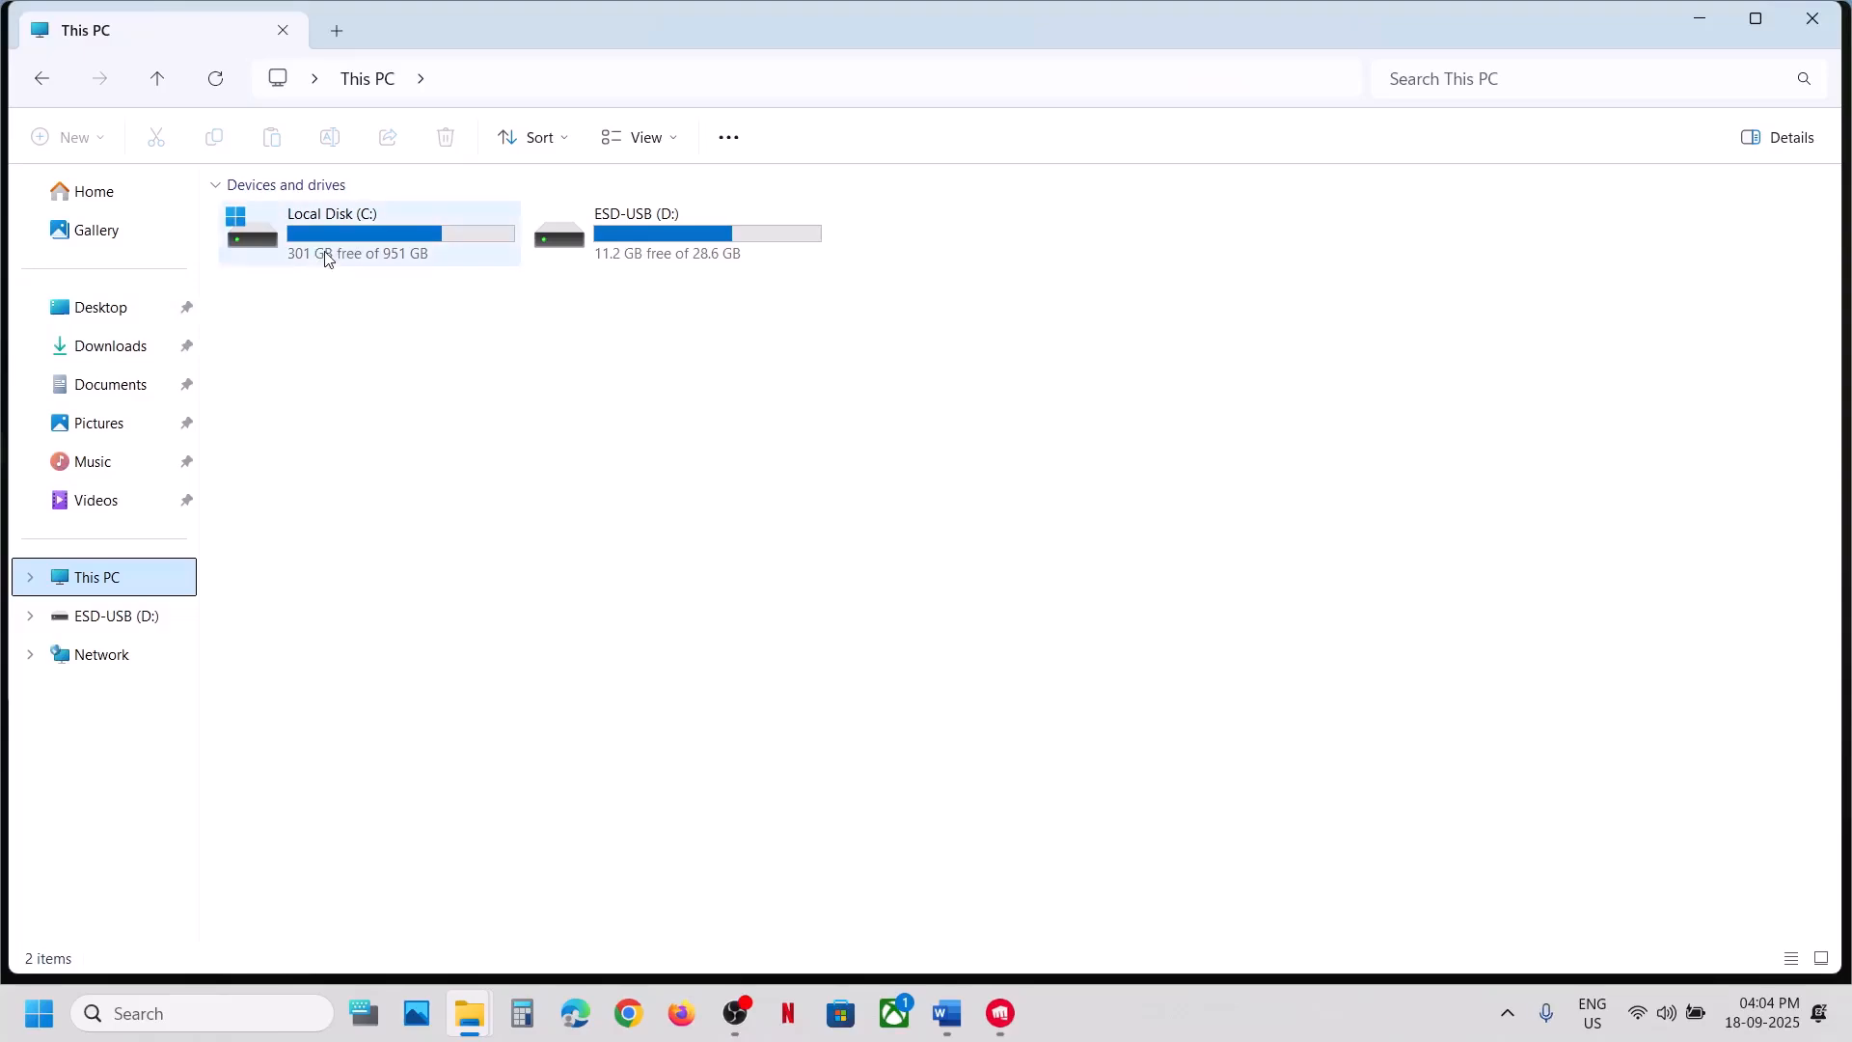
pyautogui.doubleClick(305, 692)
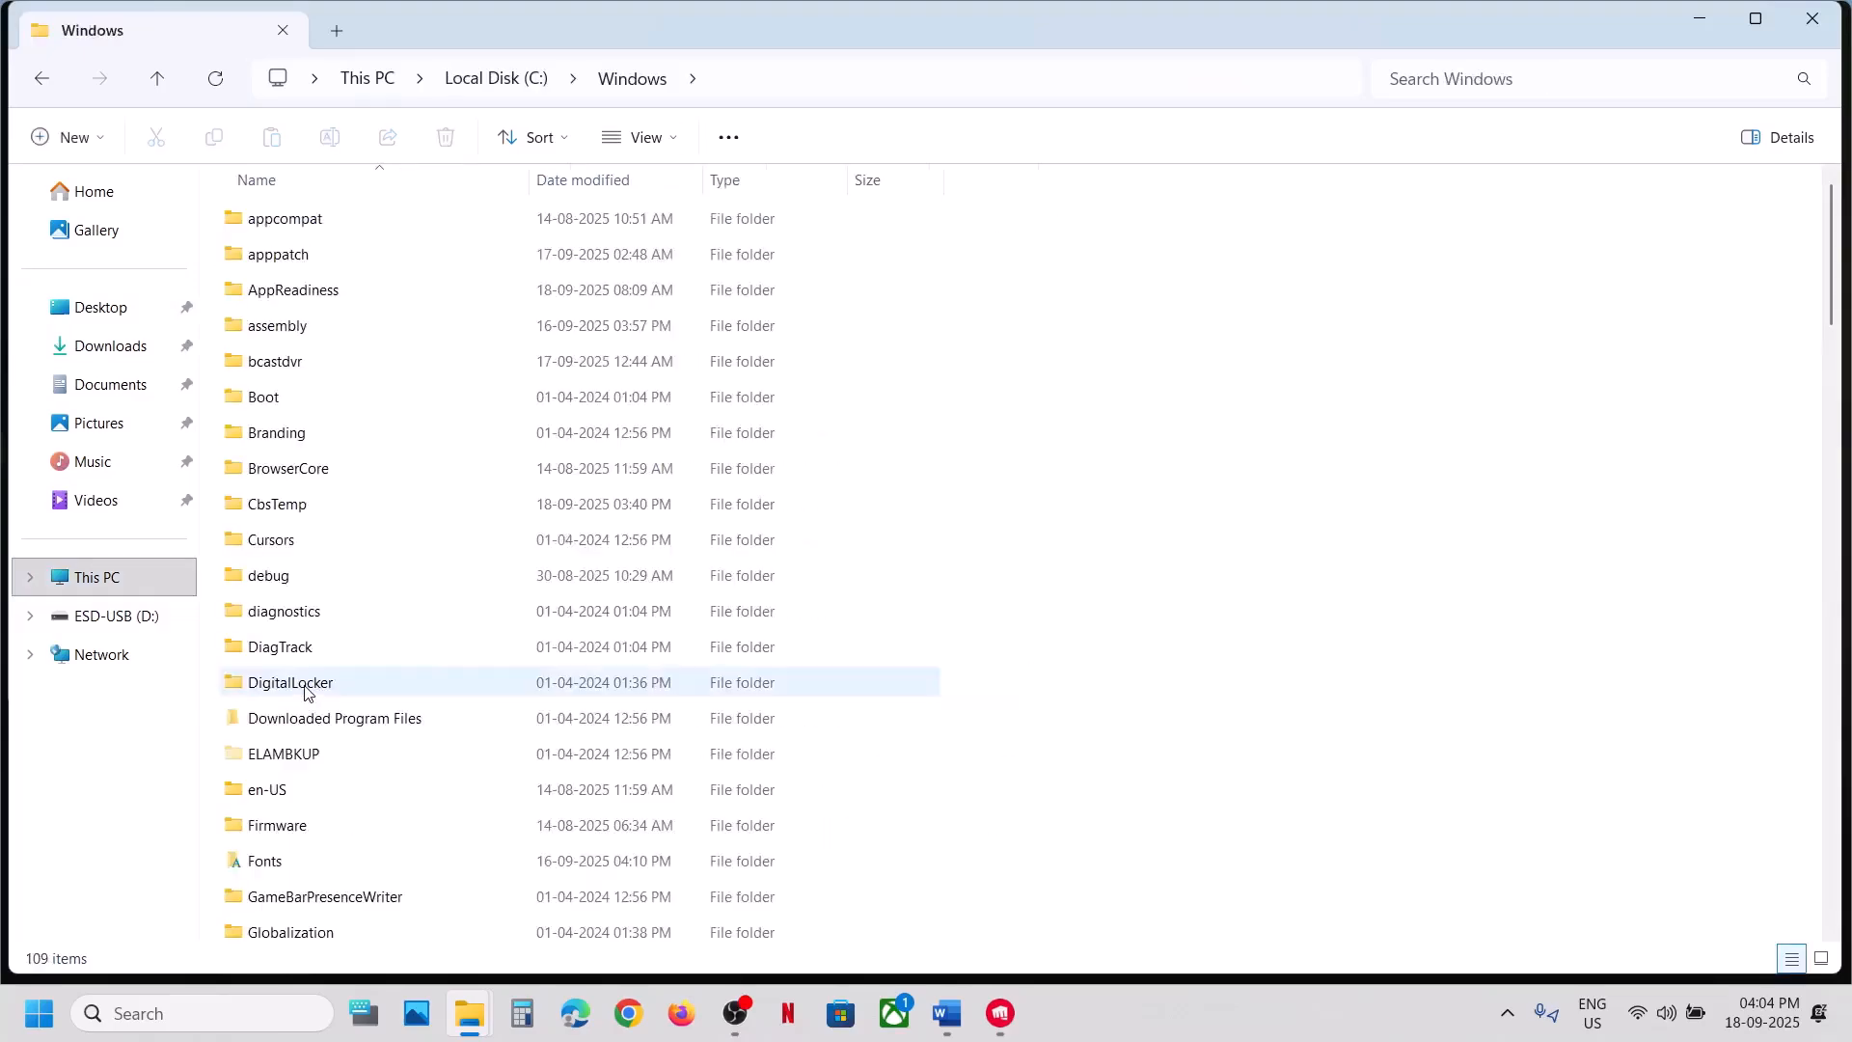
pyautogui.click(364, 729)
pyautogui.press('v')
pyautogui.press('v')
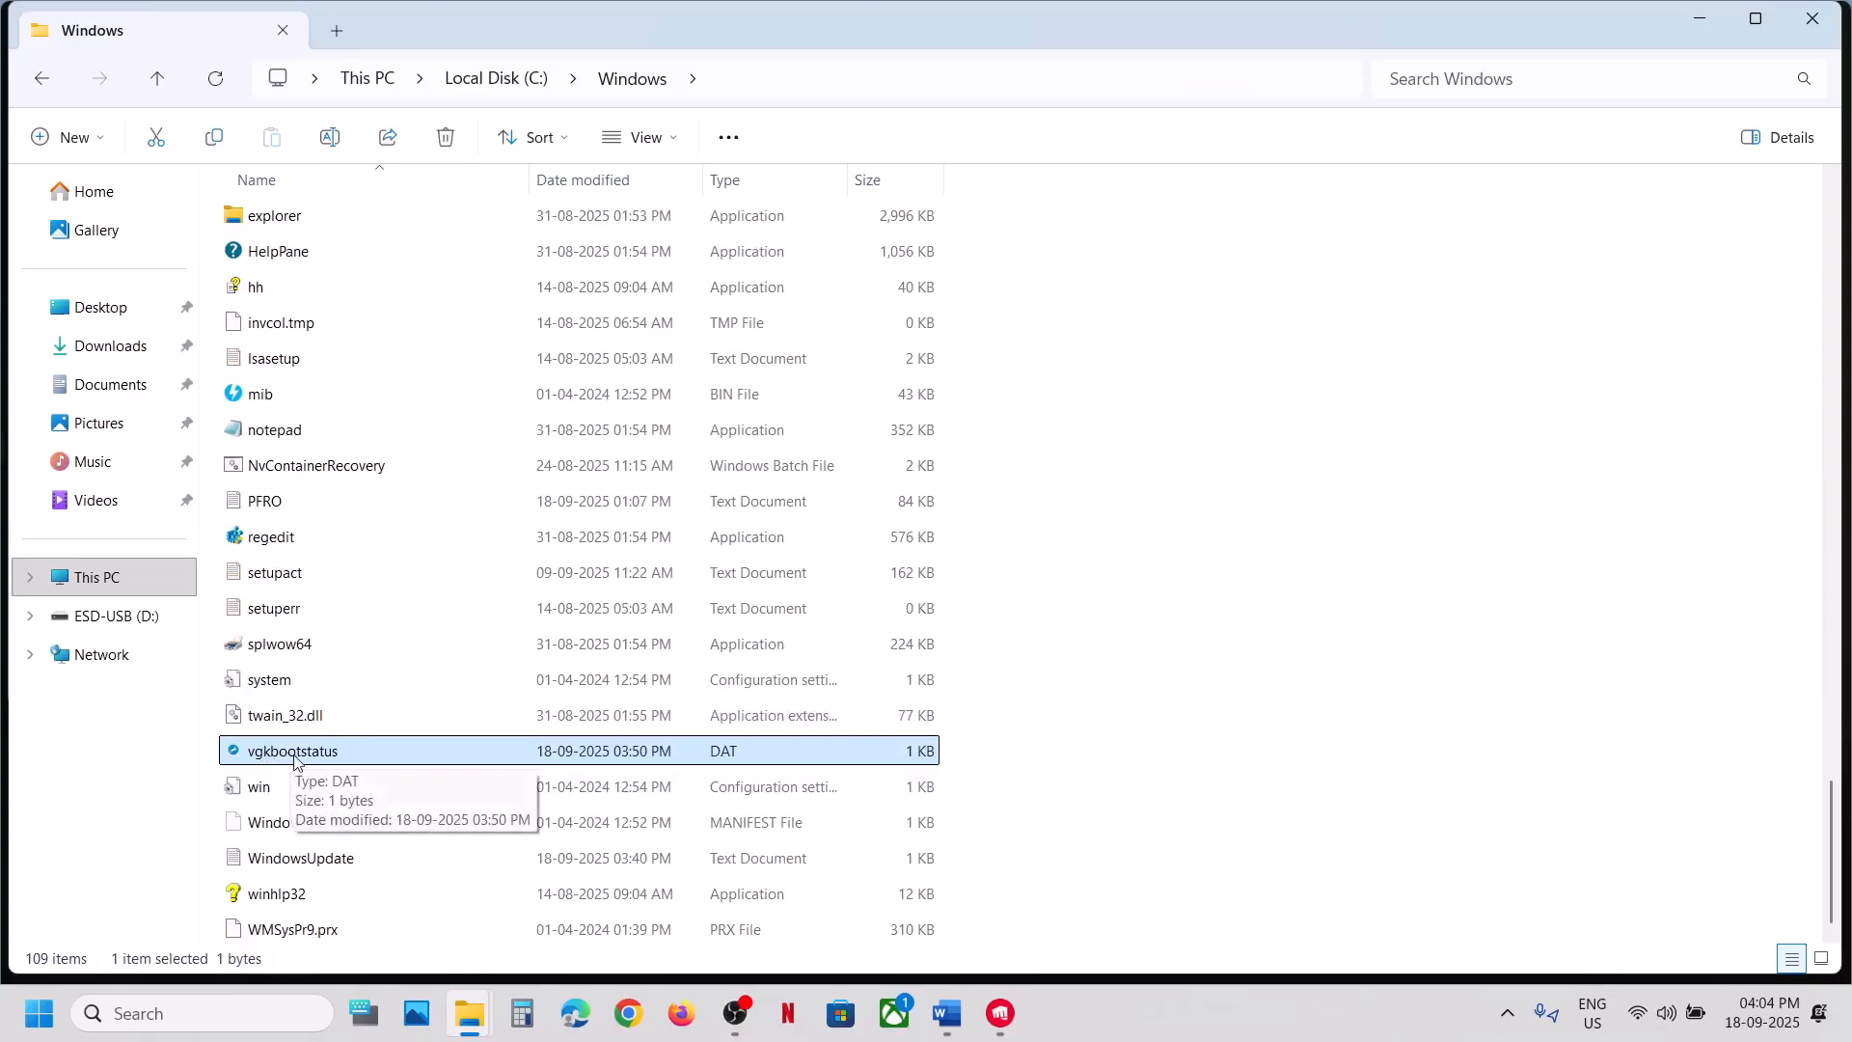
# Copy the vgkbootstatus file from the Windows folder to the desktop and move its icon toward the middle of the desktop
pyautogui.rightClick(392, 752)
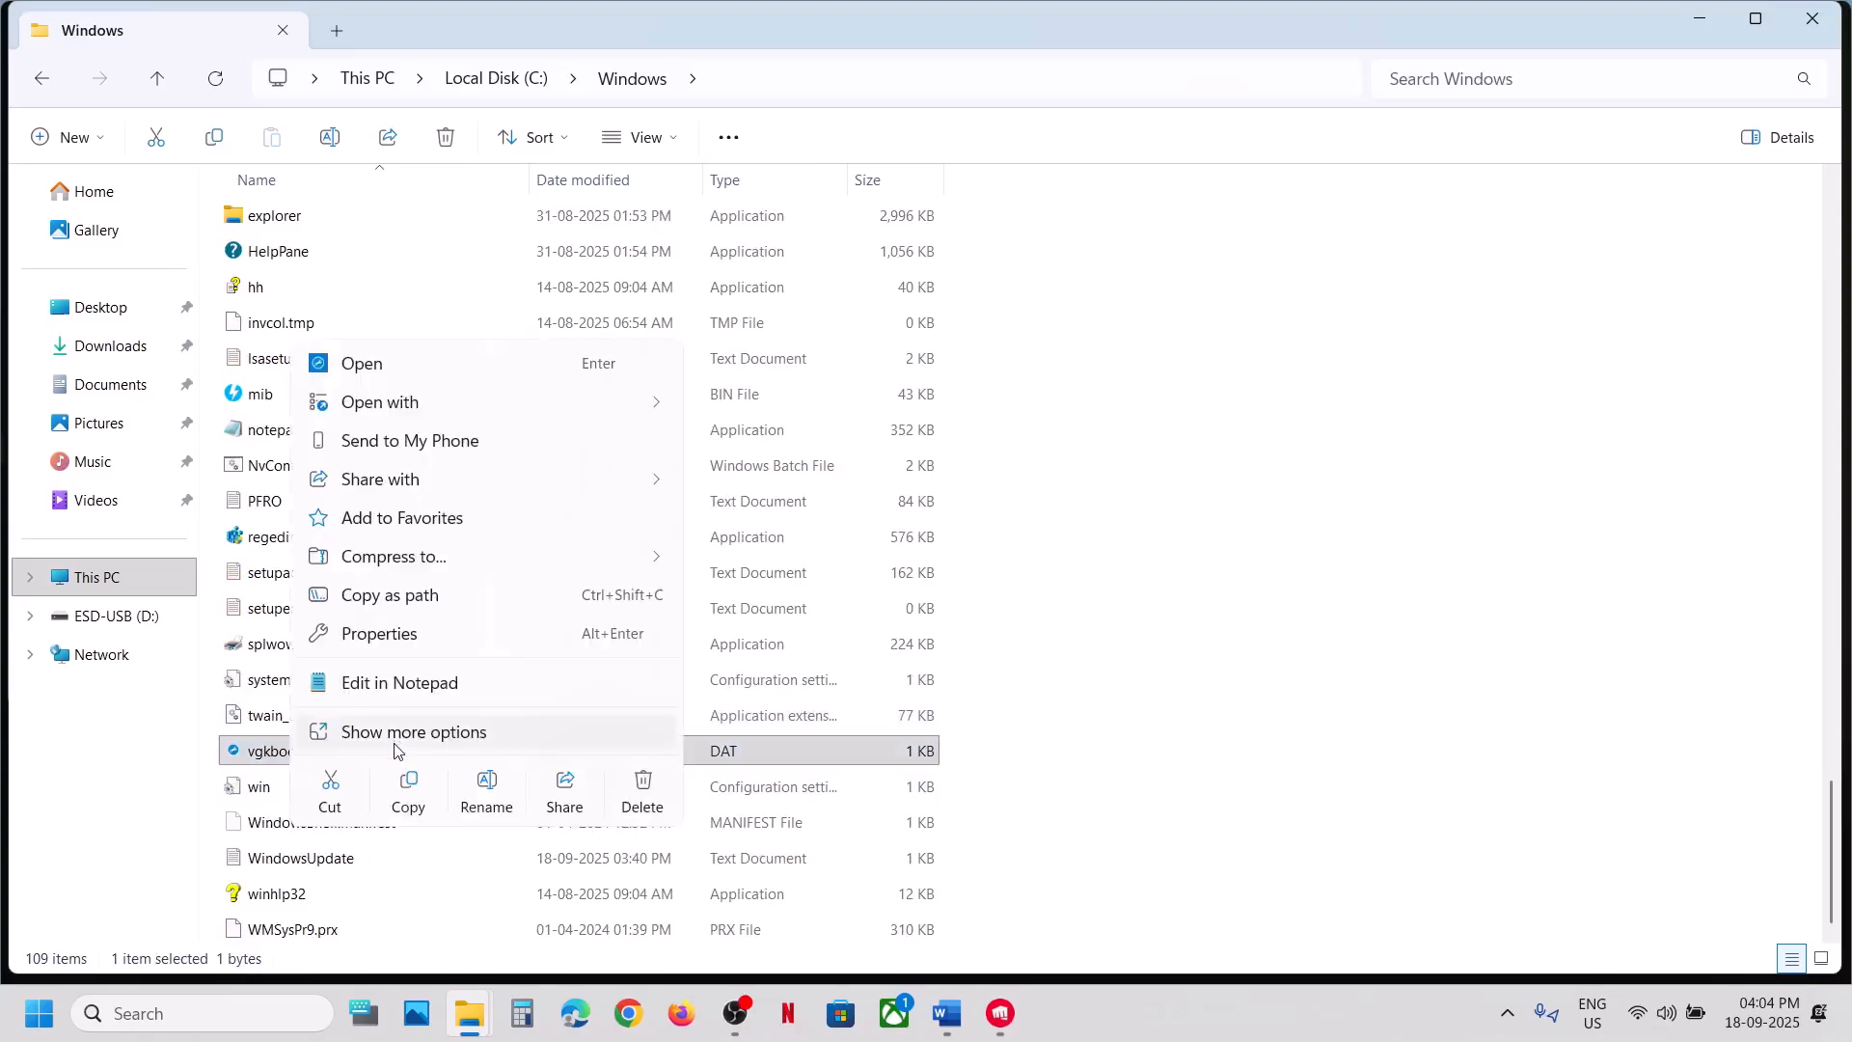
pyautogui.click(406, 787)
pyautogui.press('super+d')
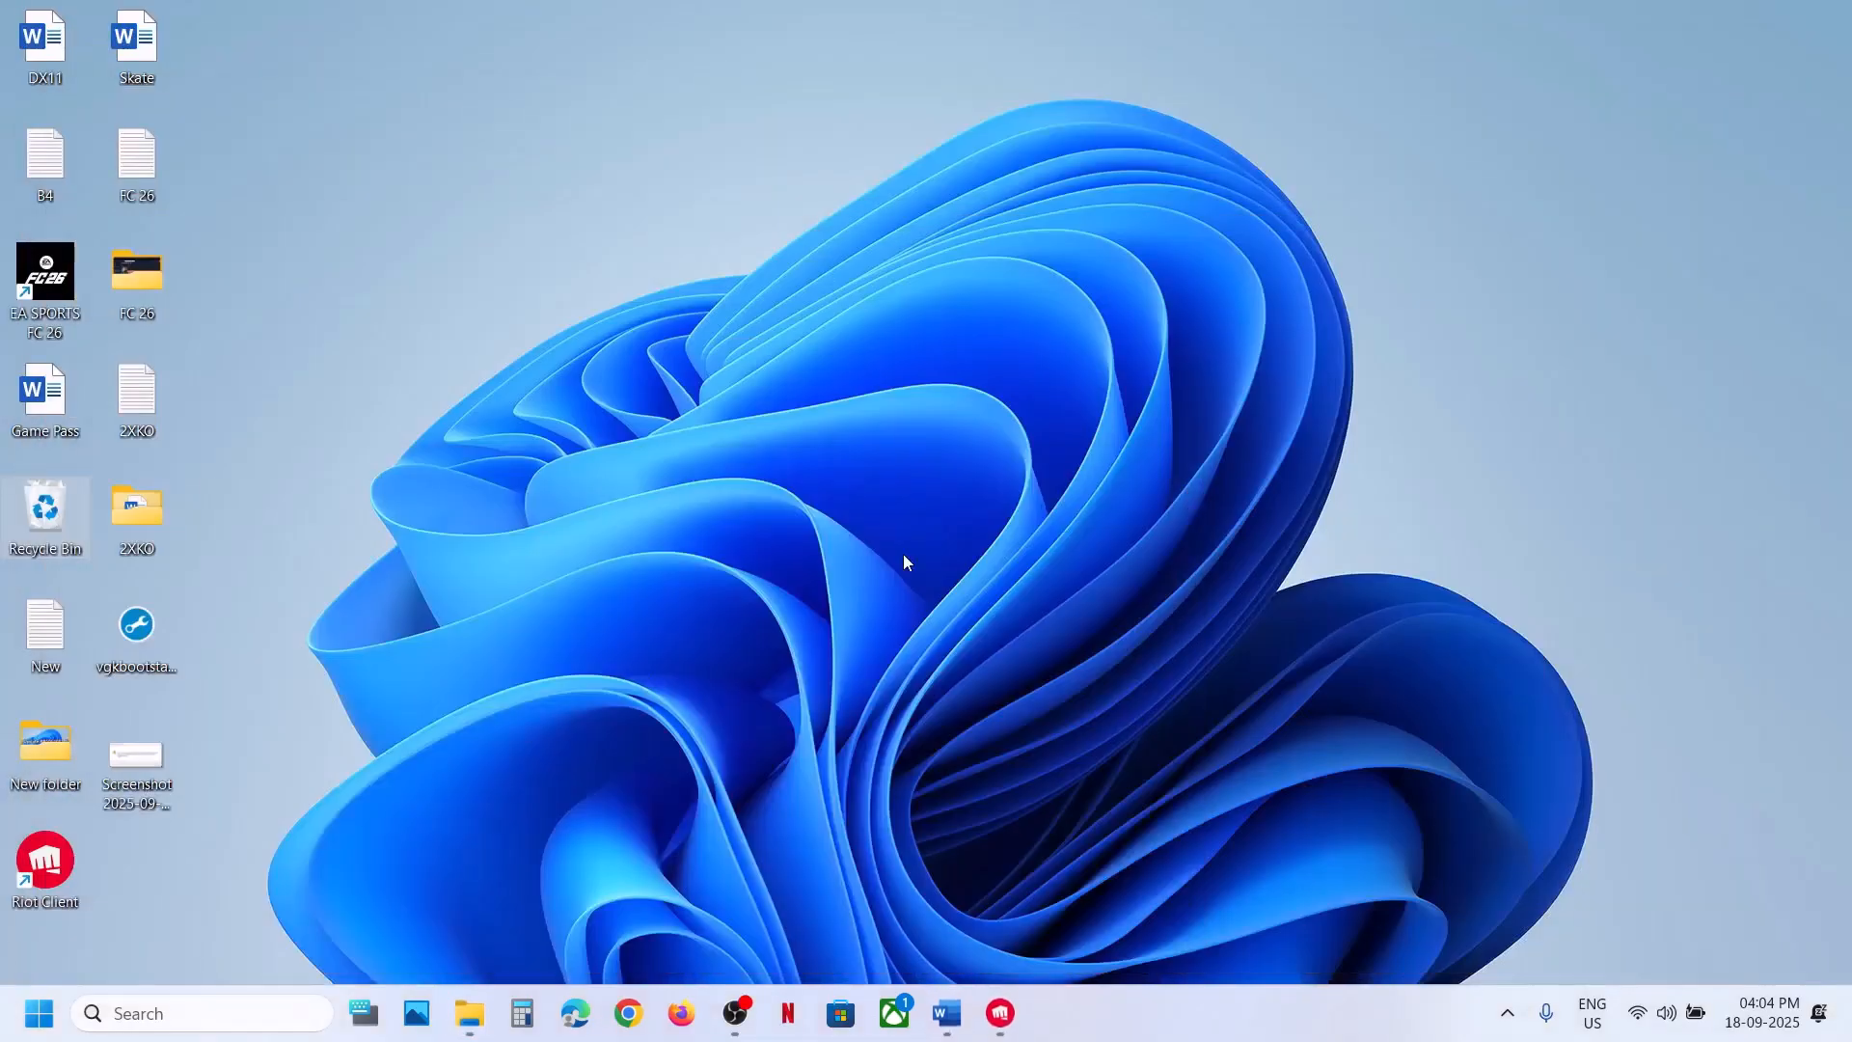
pyautogui.hotkey('ctrl', 'v')
pyautogui.click(757, 414)
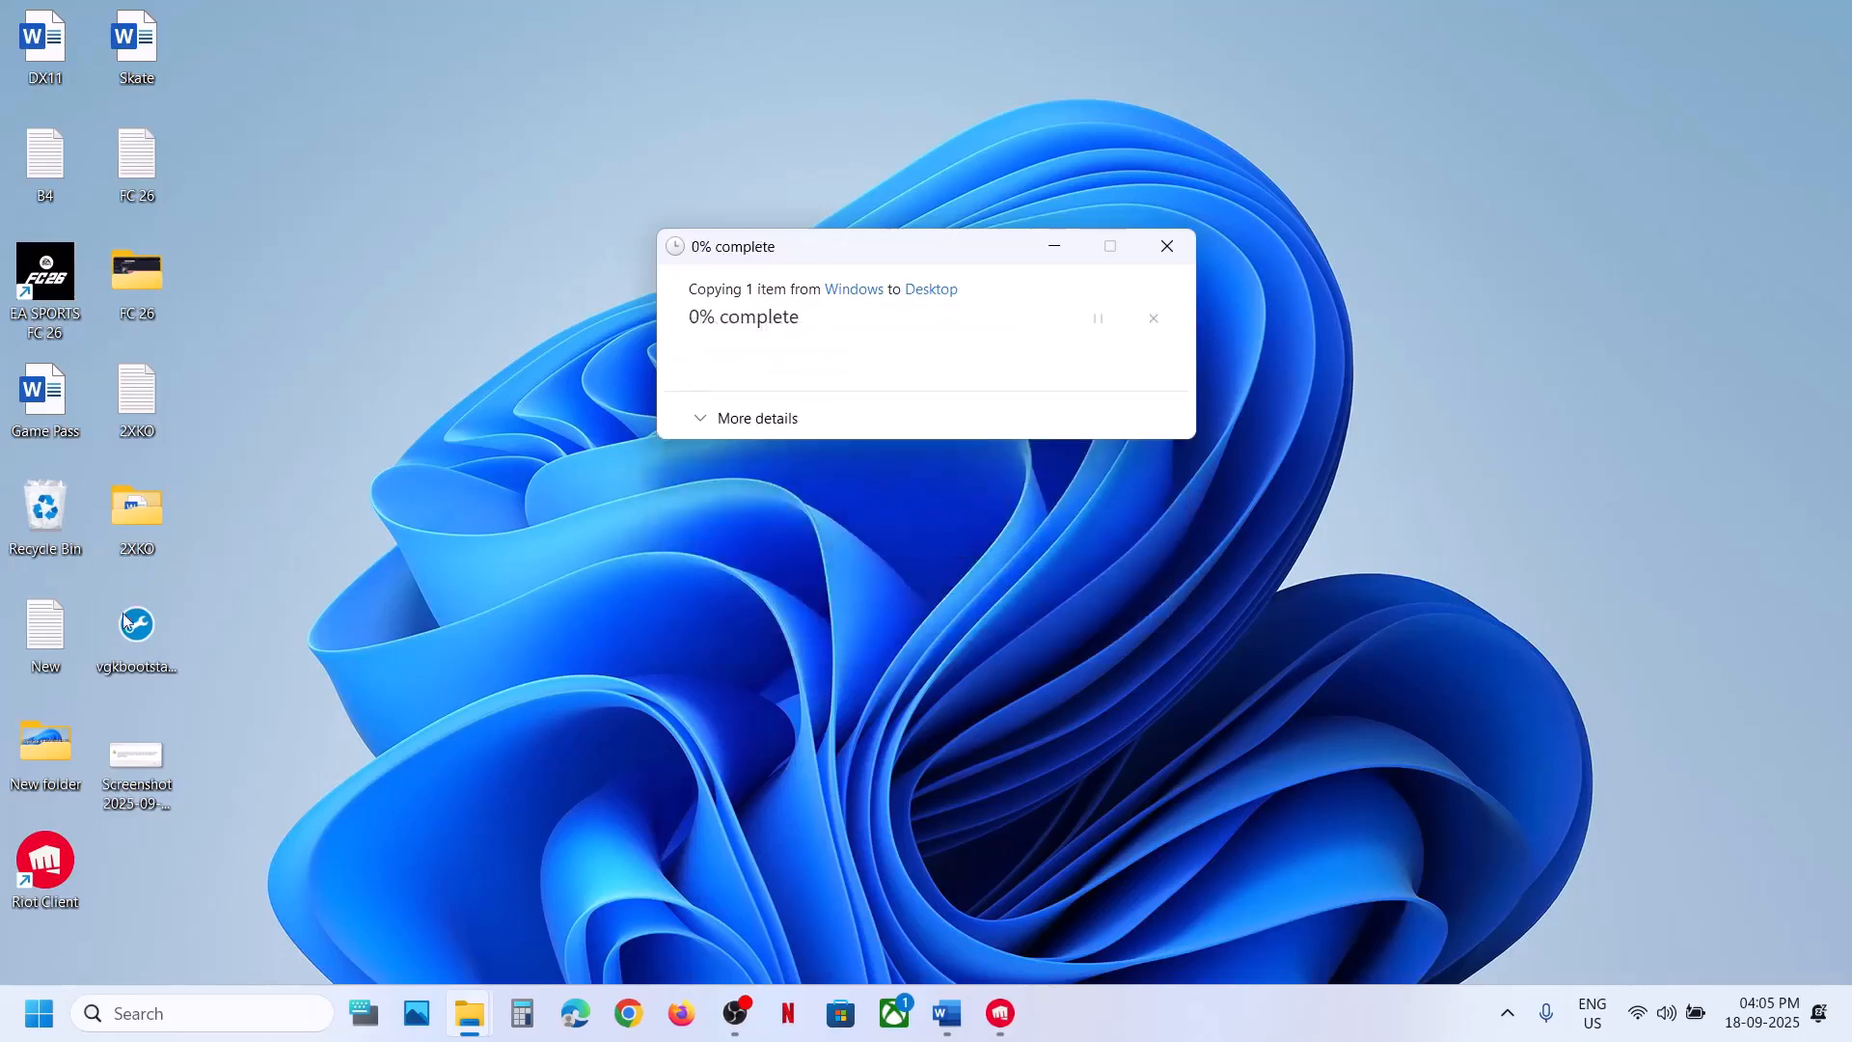
pyautogui.moveTo(136, 629); pyautogui.dragTo(718, 496)
# Return to the Windows folder and delete the vgkbootstatus file there
pyautogui.press('super+d')
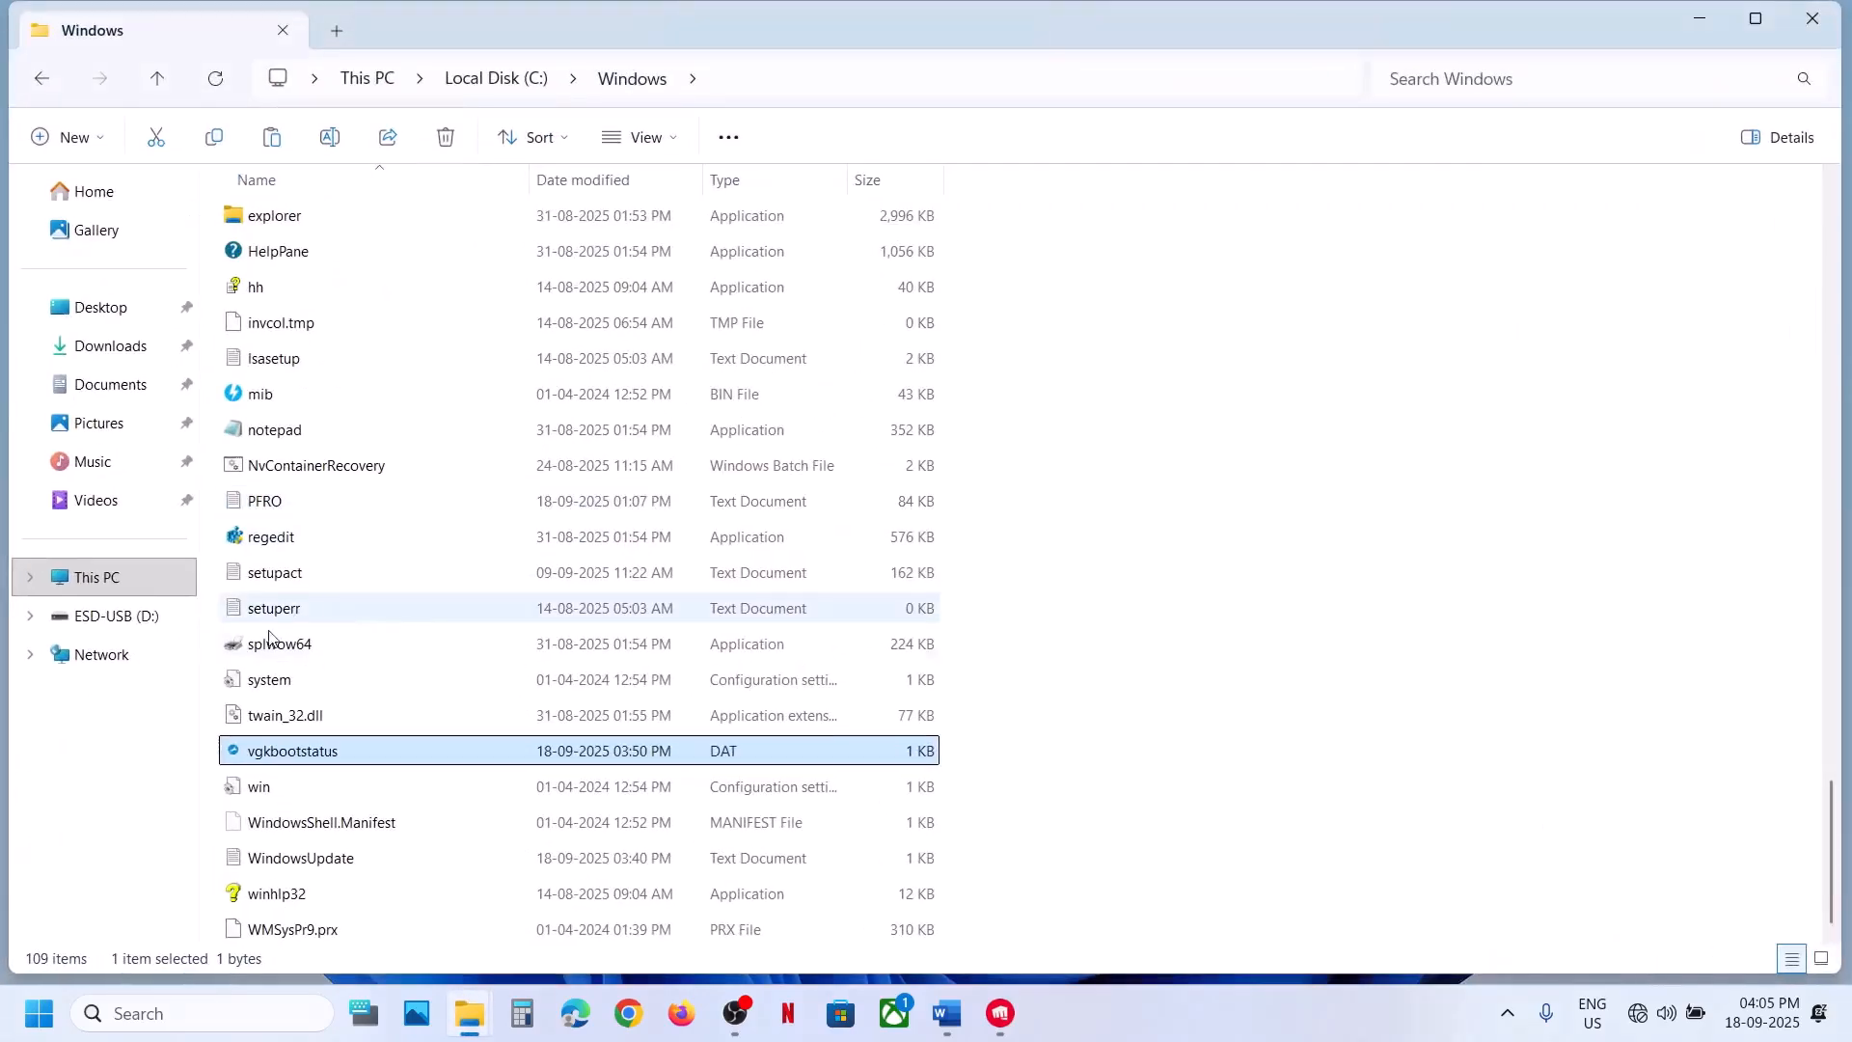
pyautogui.rightClick(255, 757)
pyautogui.click(607, 783)
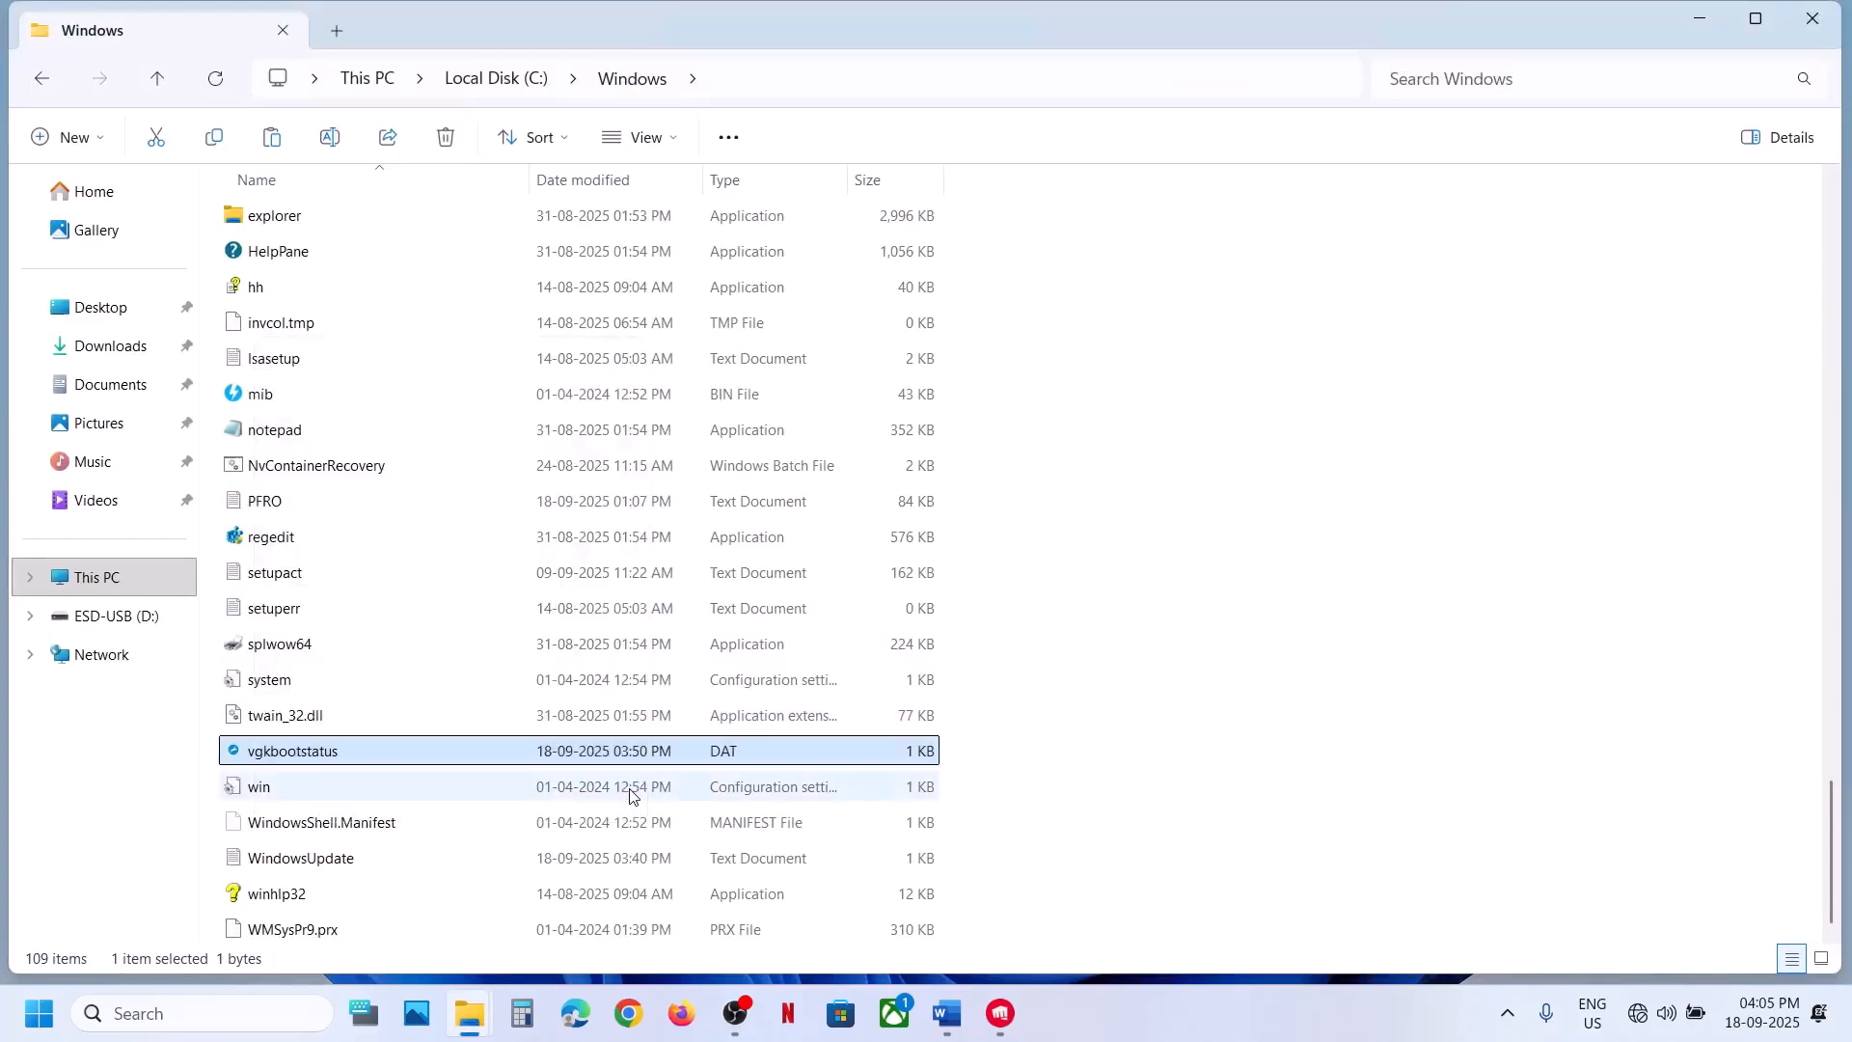
# Highlight the Riot Vanguard and Revo uninstaller instructions of Step 18 in the Word document, and open Chrome
pyautogui.click(946, 1013)
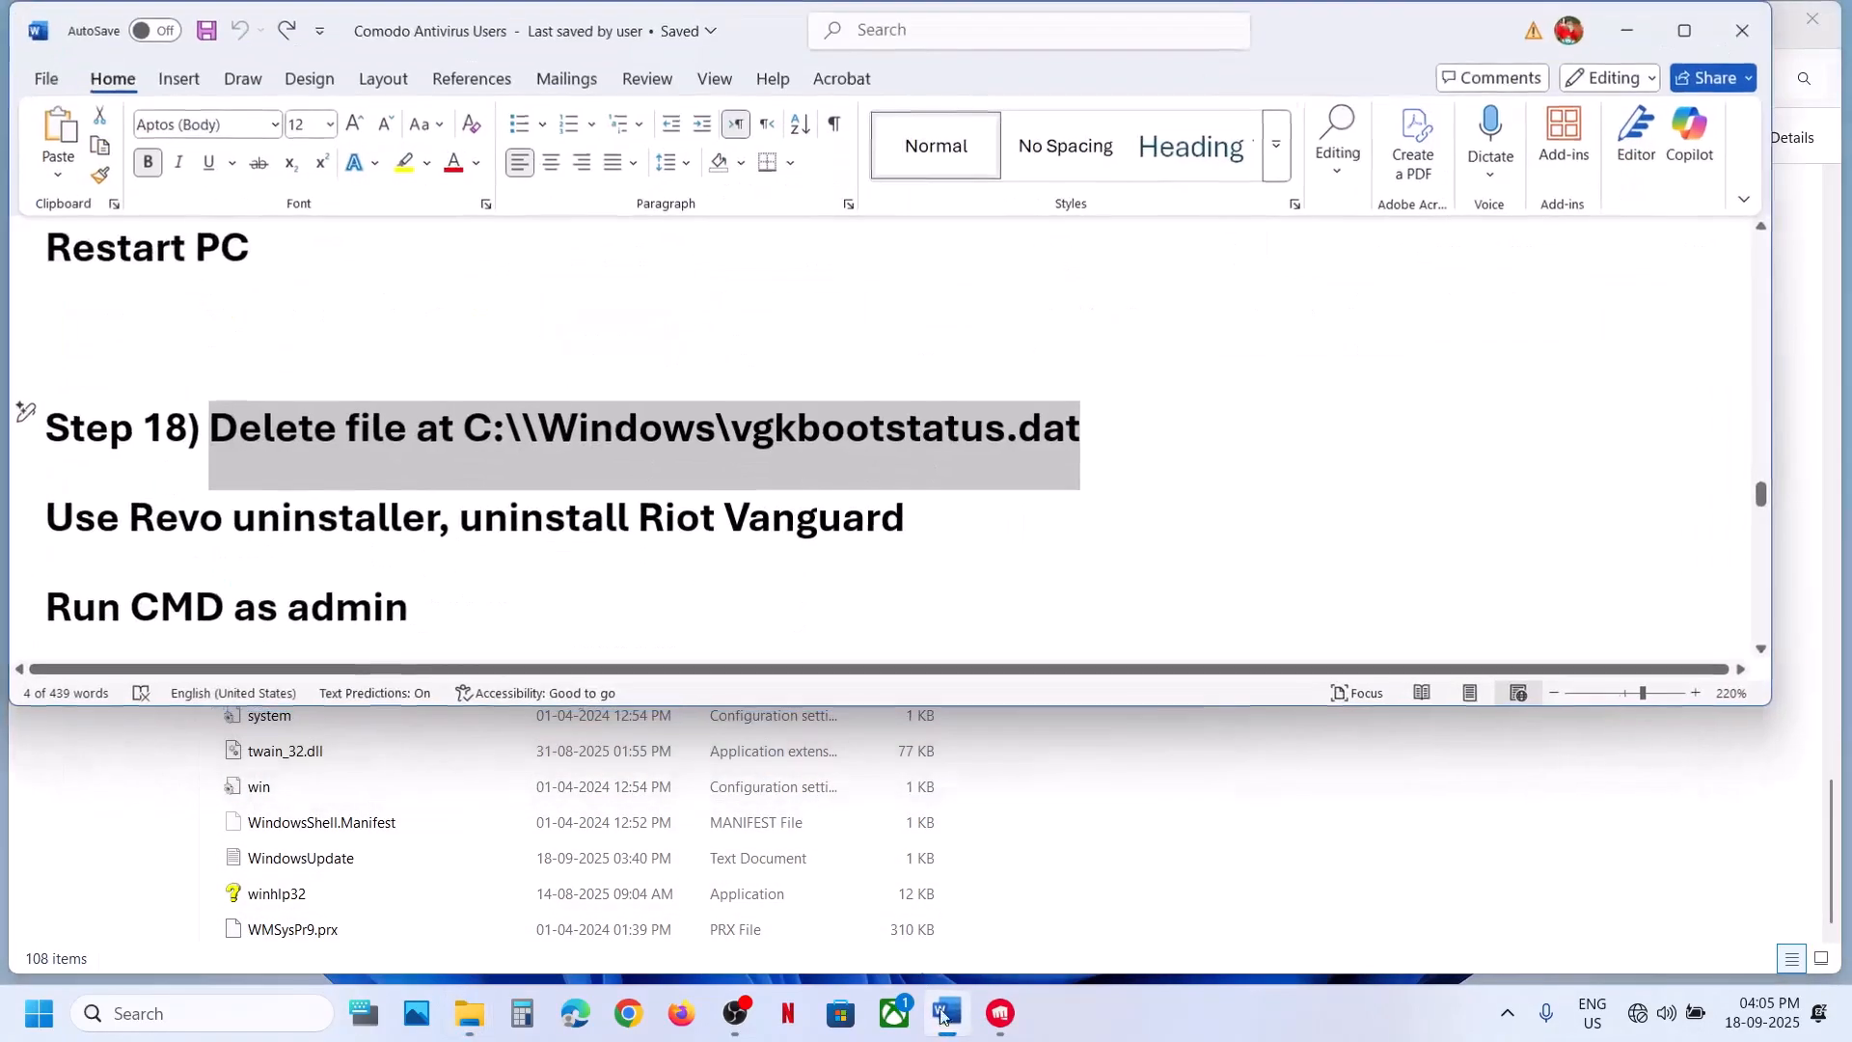
pyautogui.scroll(-1, 406, 523)
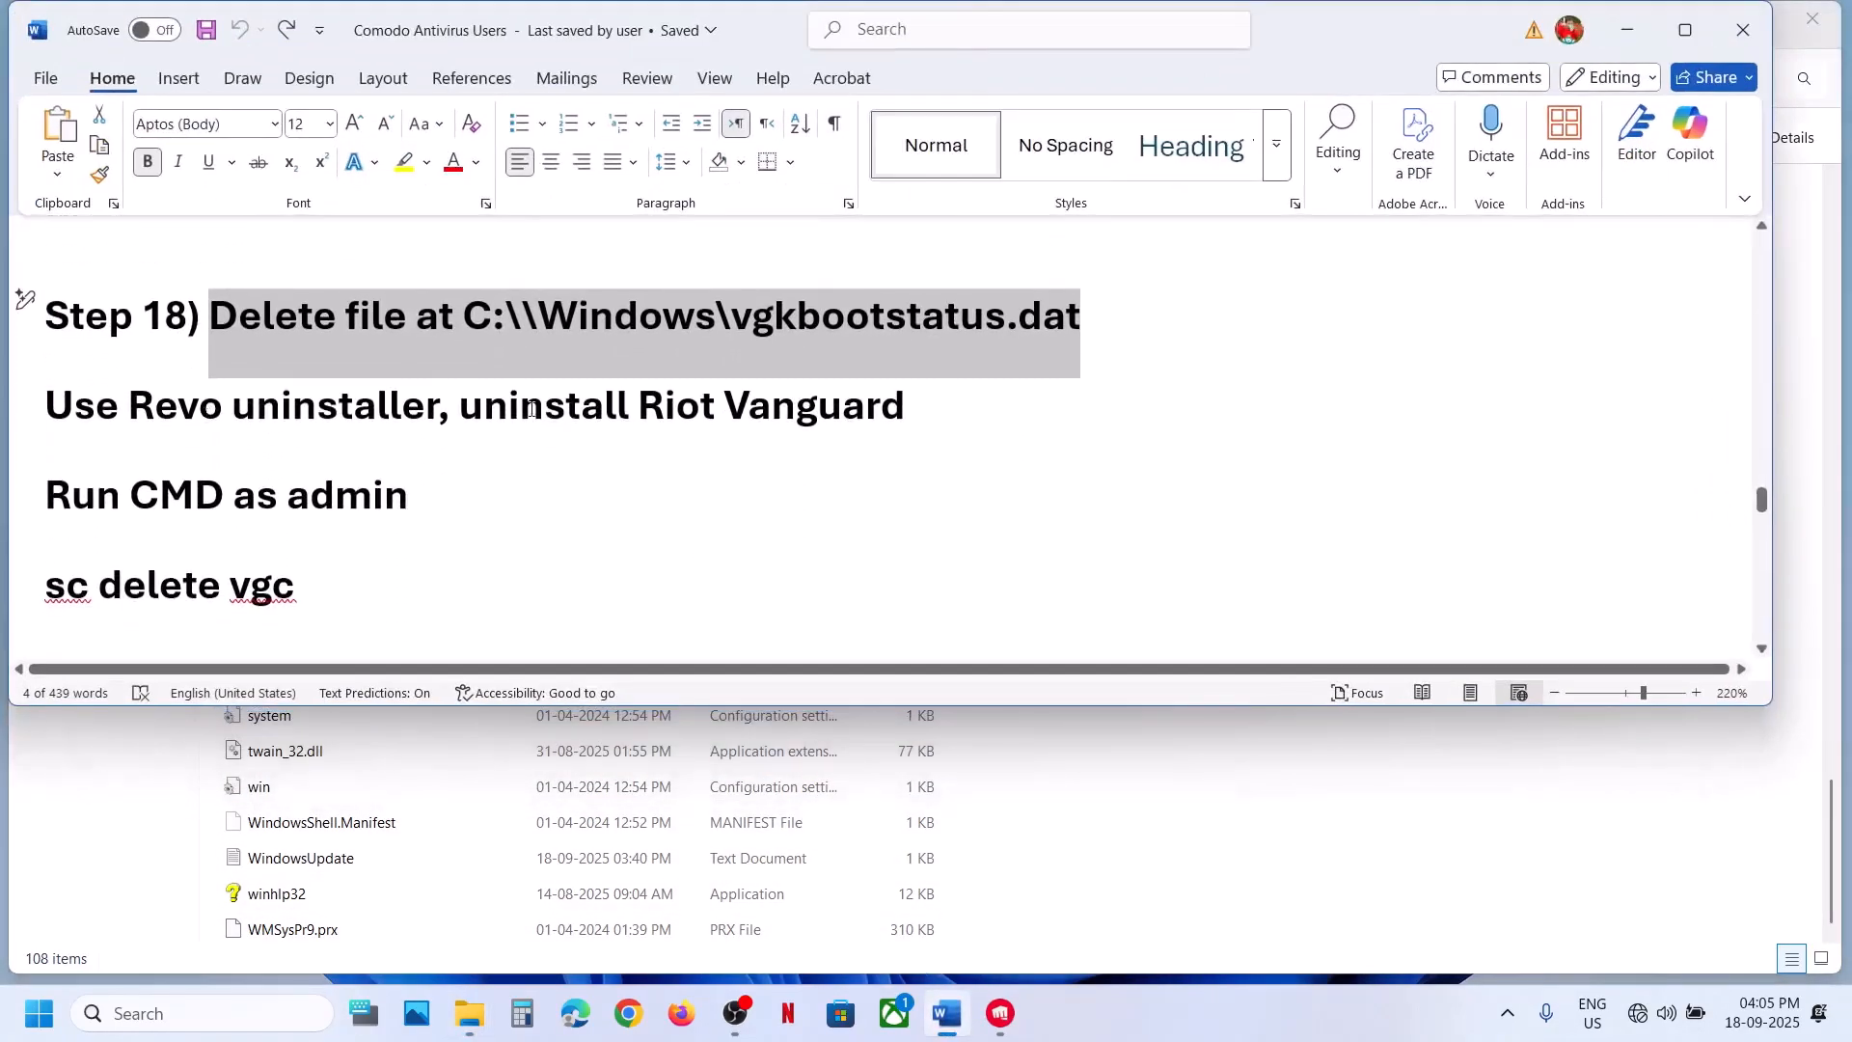
pyautogui.moveTo(532, 409); pyautogui.dragTo(905, 409)
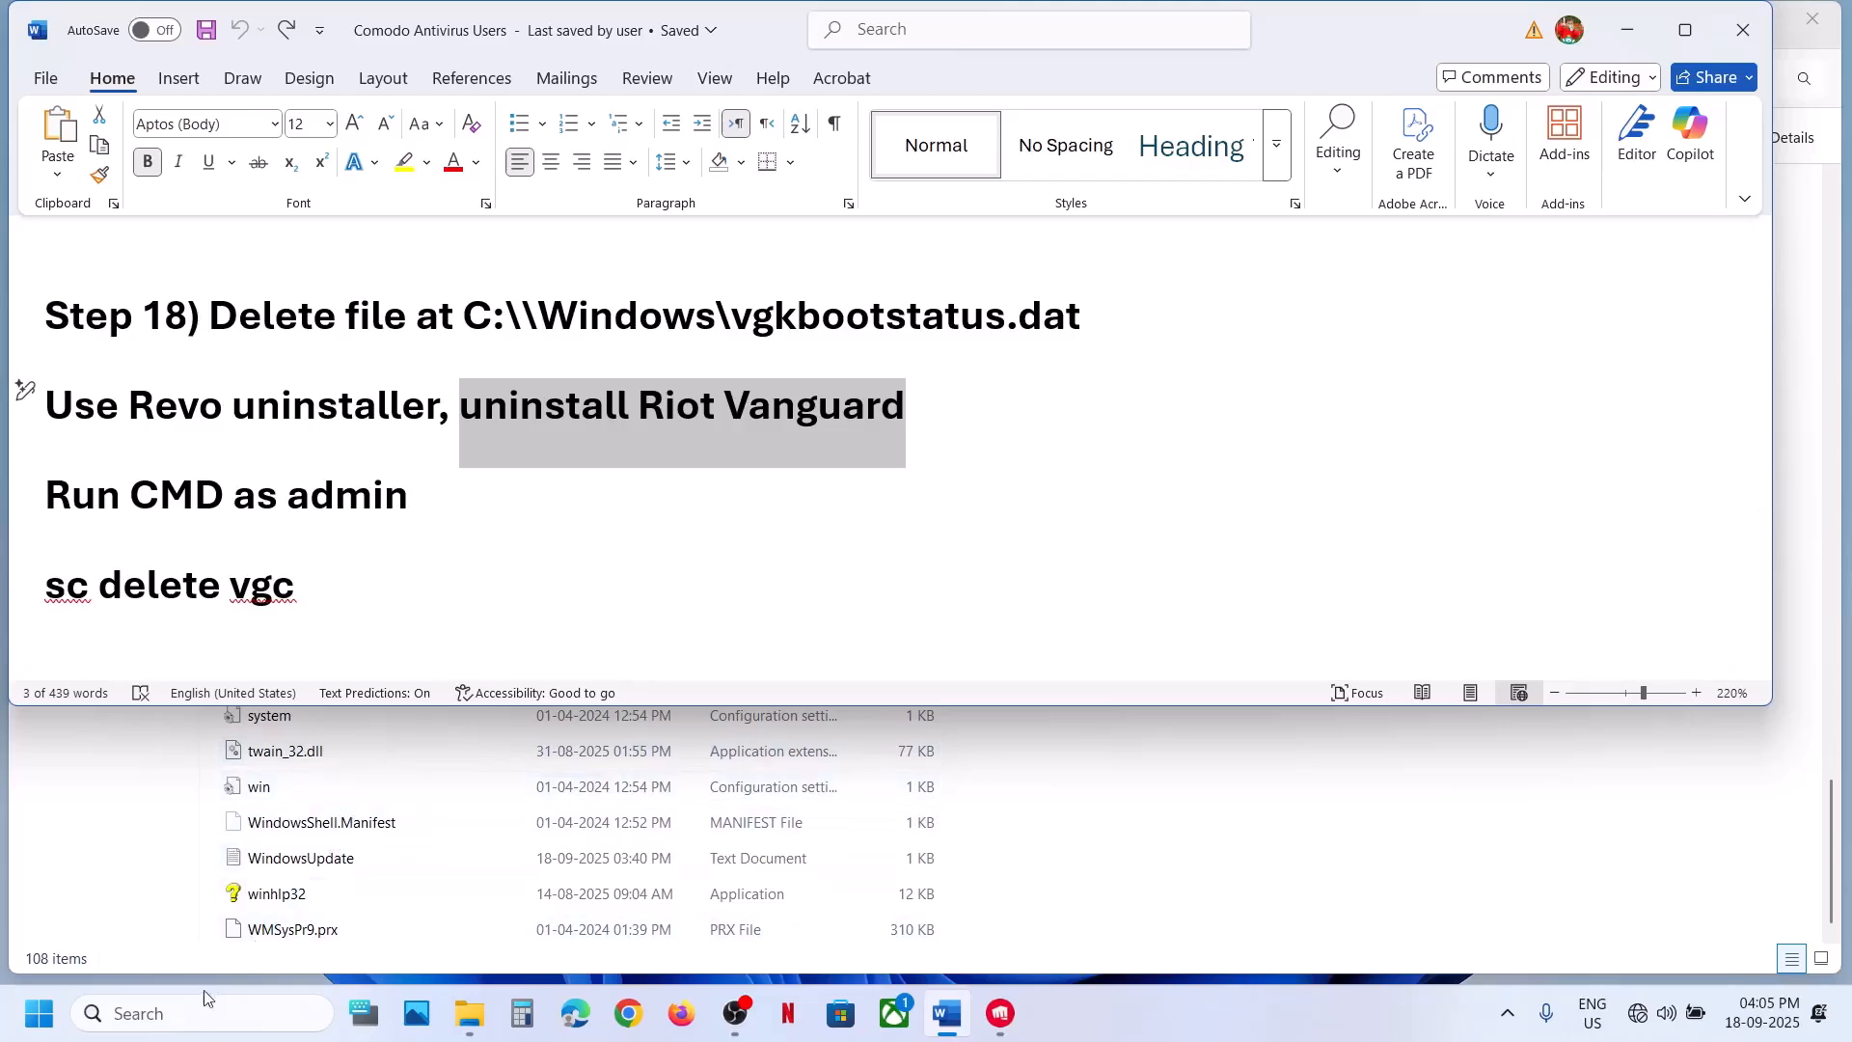
pyautogui.moveTo(437, 408); pyautogui.dragTo(130, 409)
pyautogui.click(630, 1030)
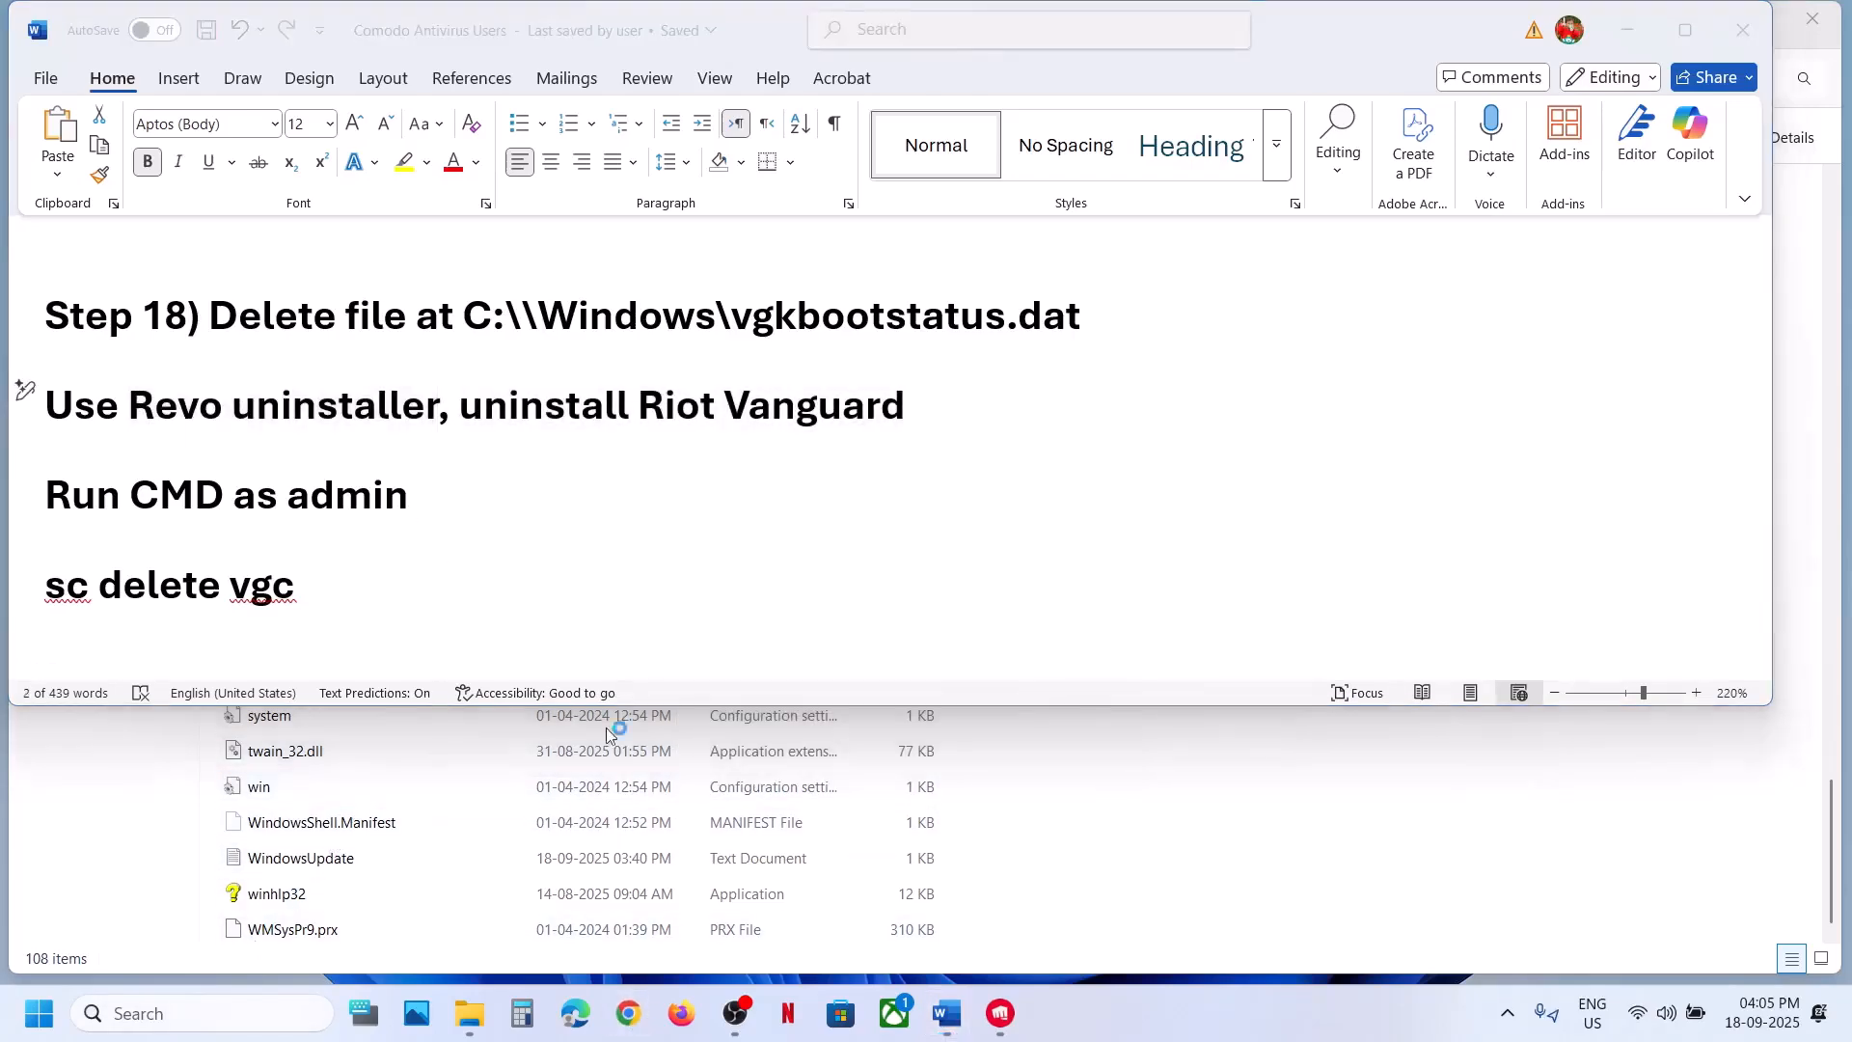
pyautogui.press('super')
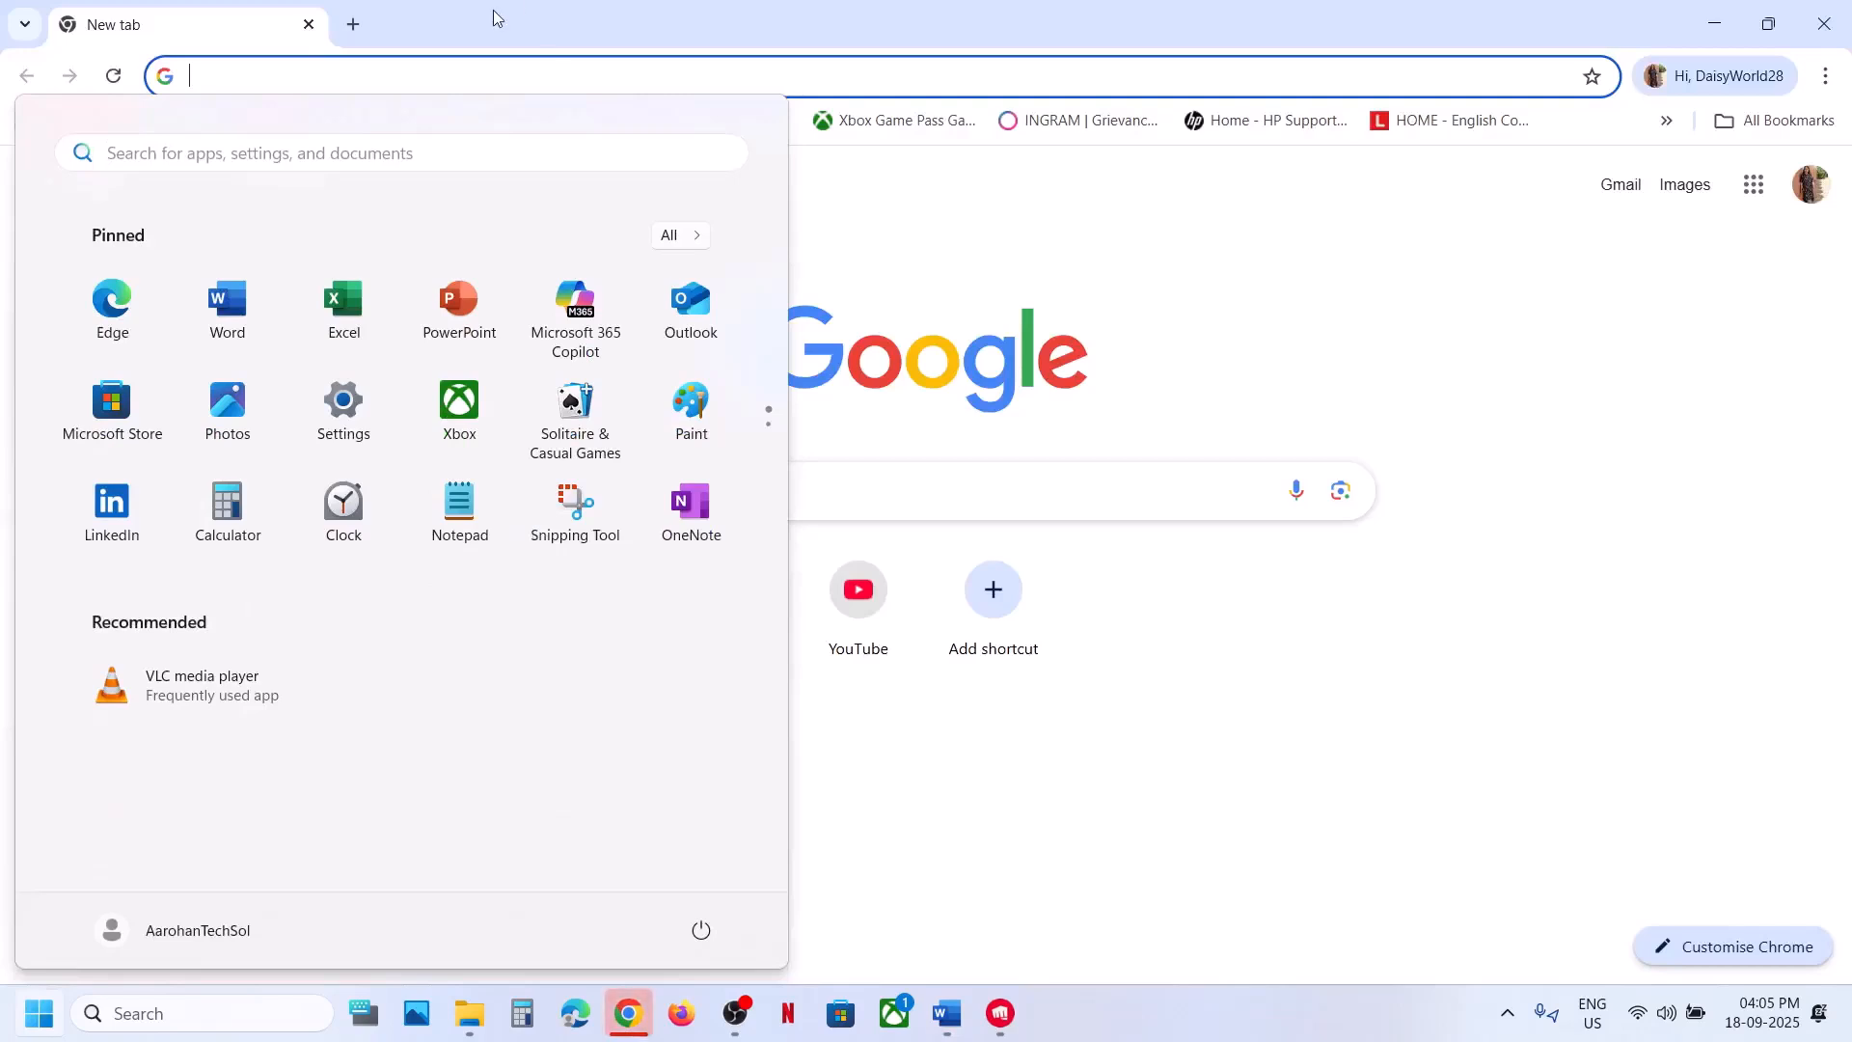
# Search Google for Revo uninstaller in a new browser tab and open the Revo Uninstaller Free page
pyautogui.click(343, 29)
pyautogui.click(348, 24)
pyautogui.hotkey('ctrl', 'v')
pyautogui.press('Return')
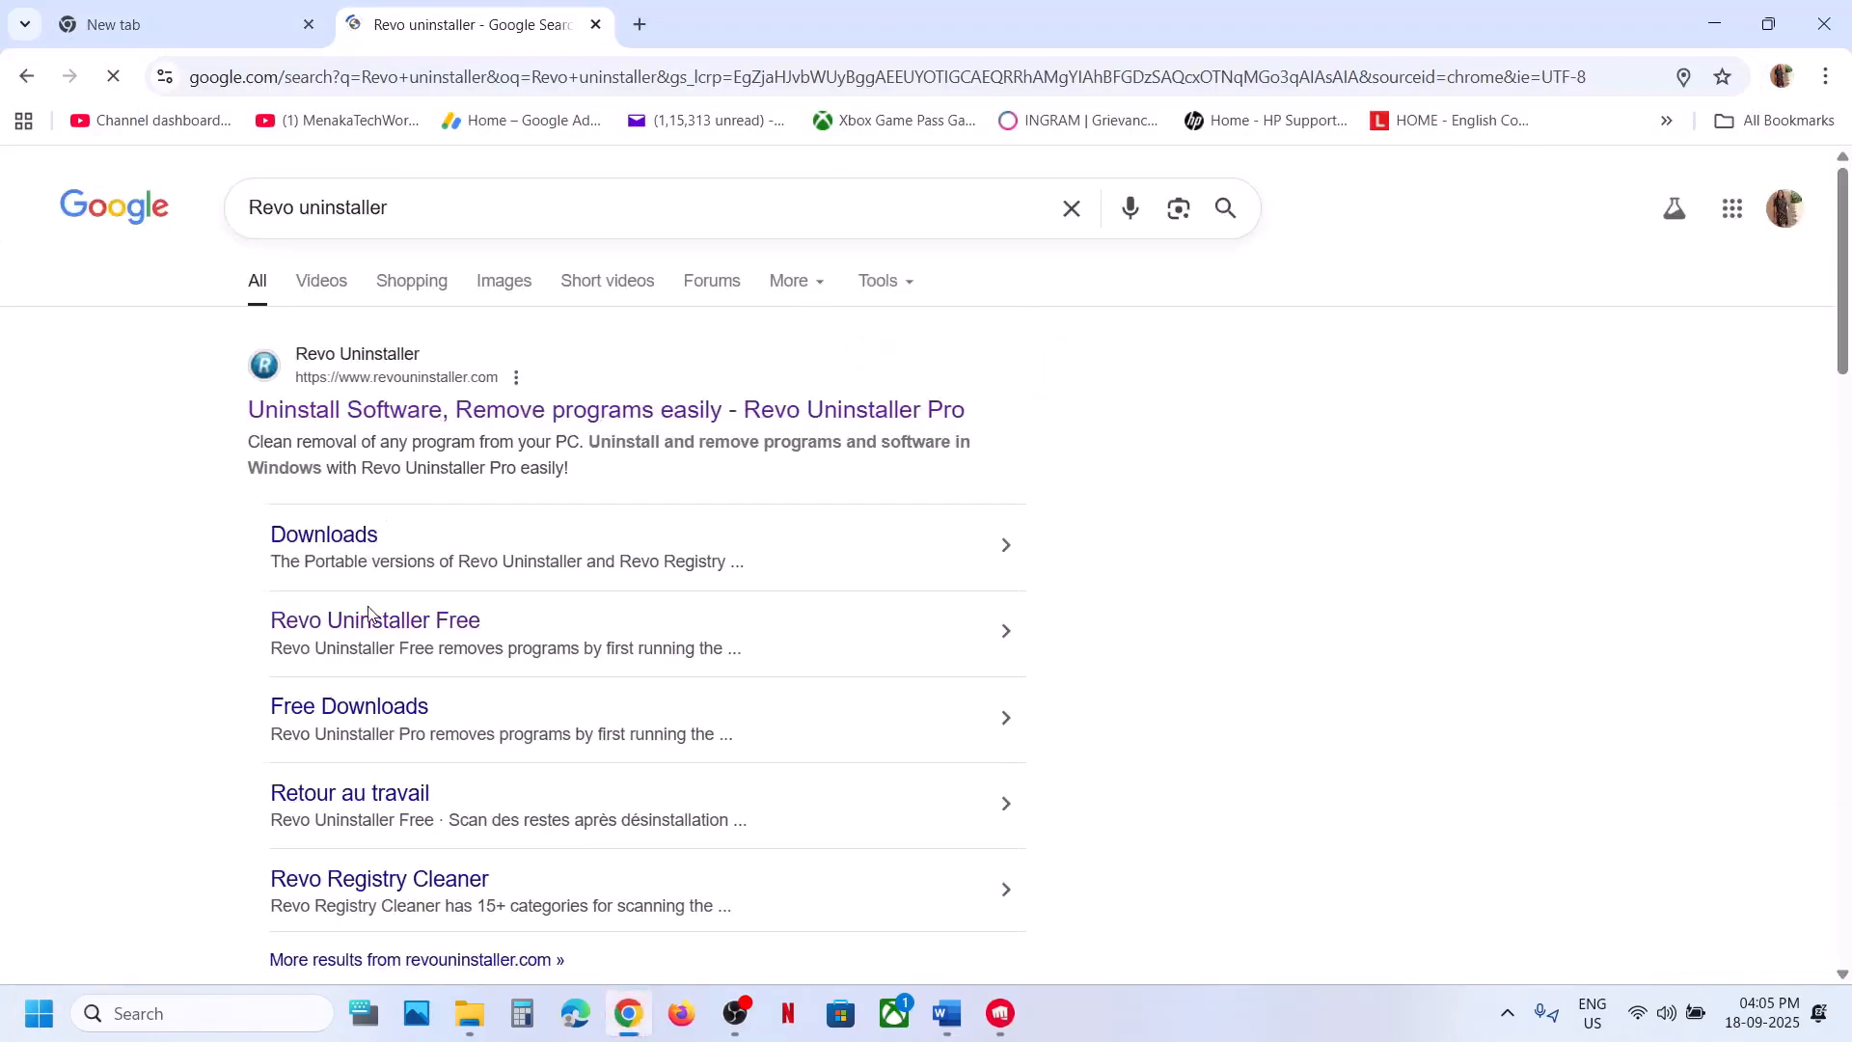
pyautogui.click(366, 618)
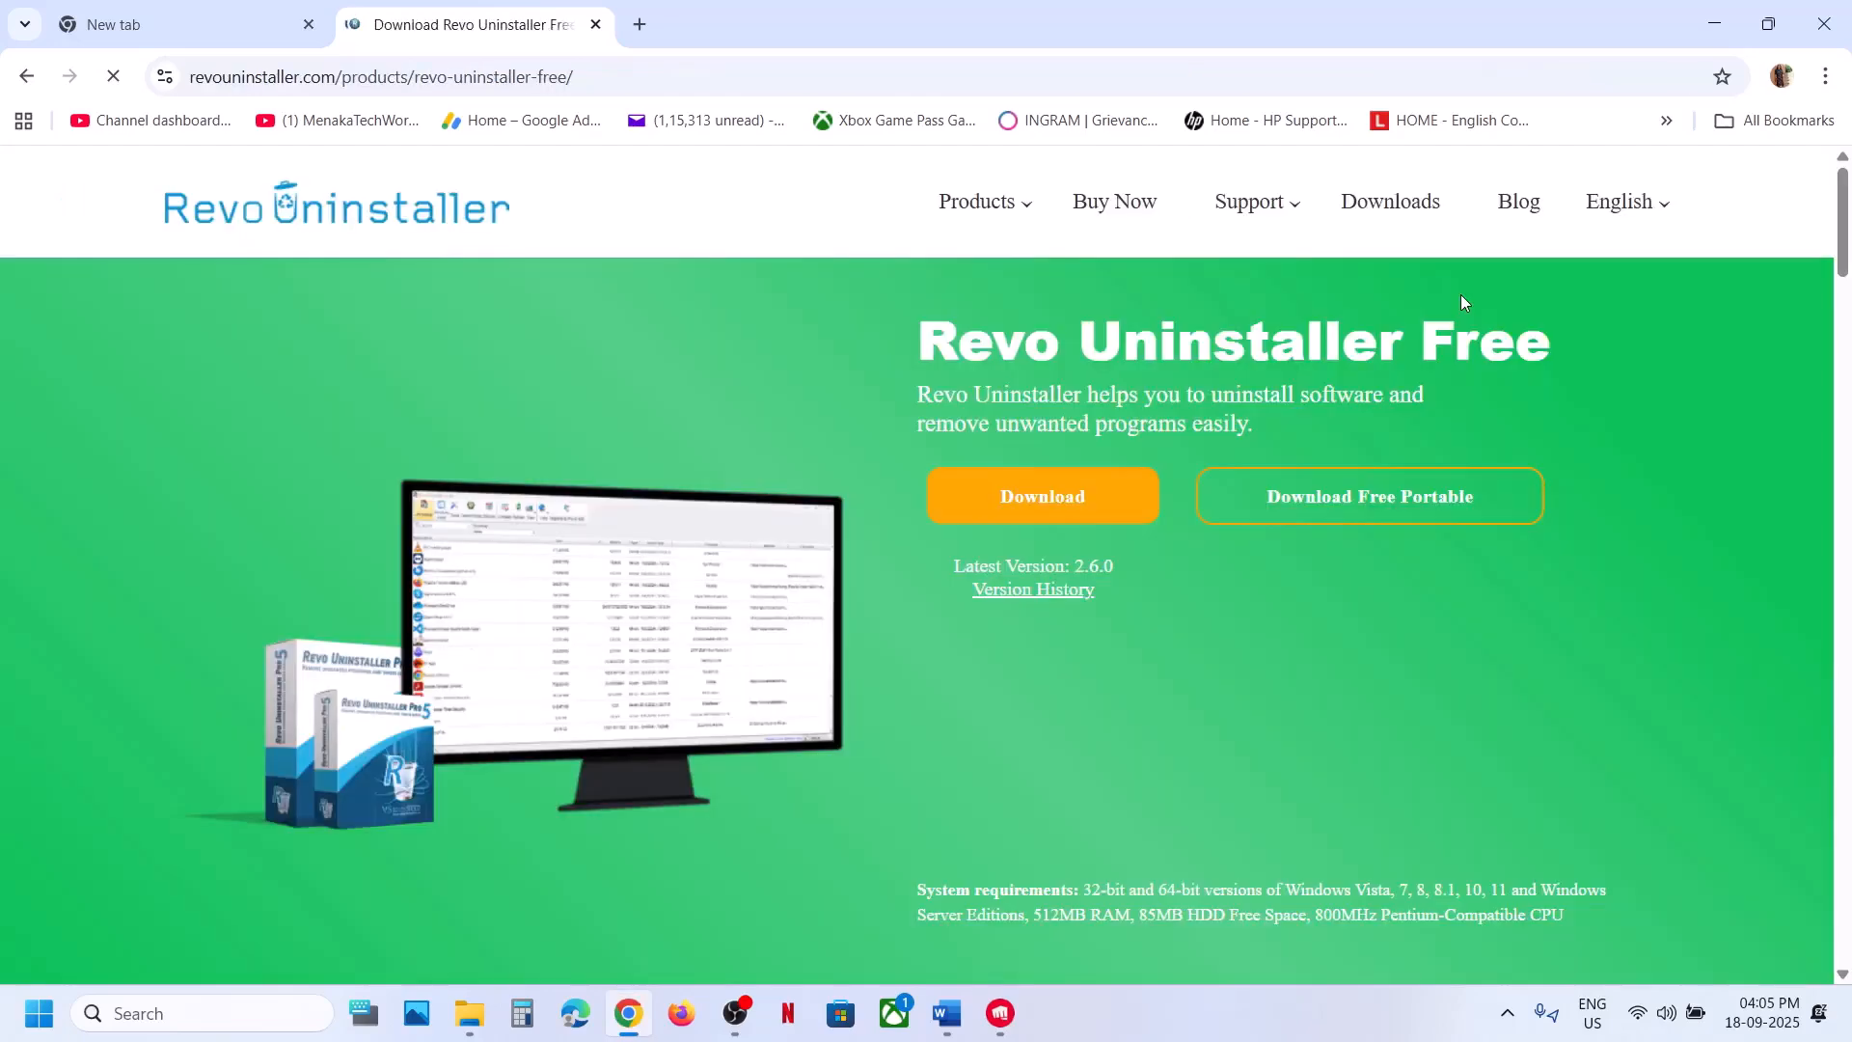
# Find the installed Revo Uninstaller app through Windows search, launch it and allow it to make changes
pyautogui.click(191, 1025)
pyautogui.write('revo uninstaller')
pyautogui.press('Return')
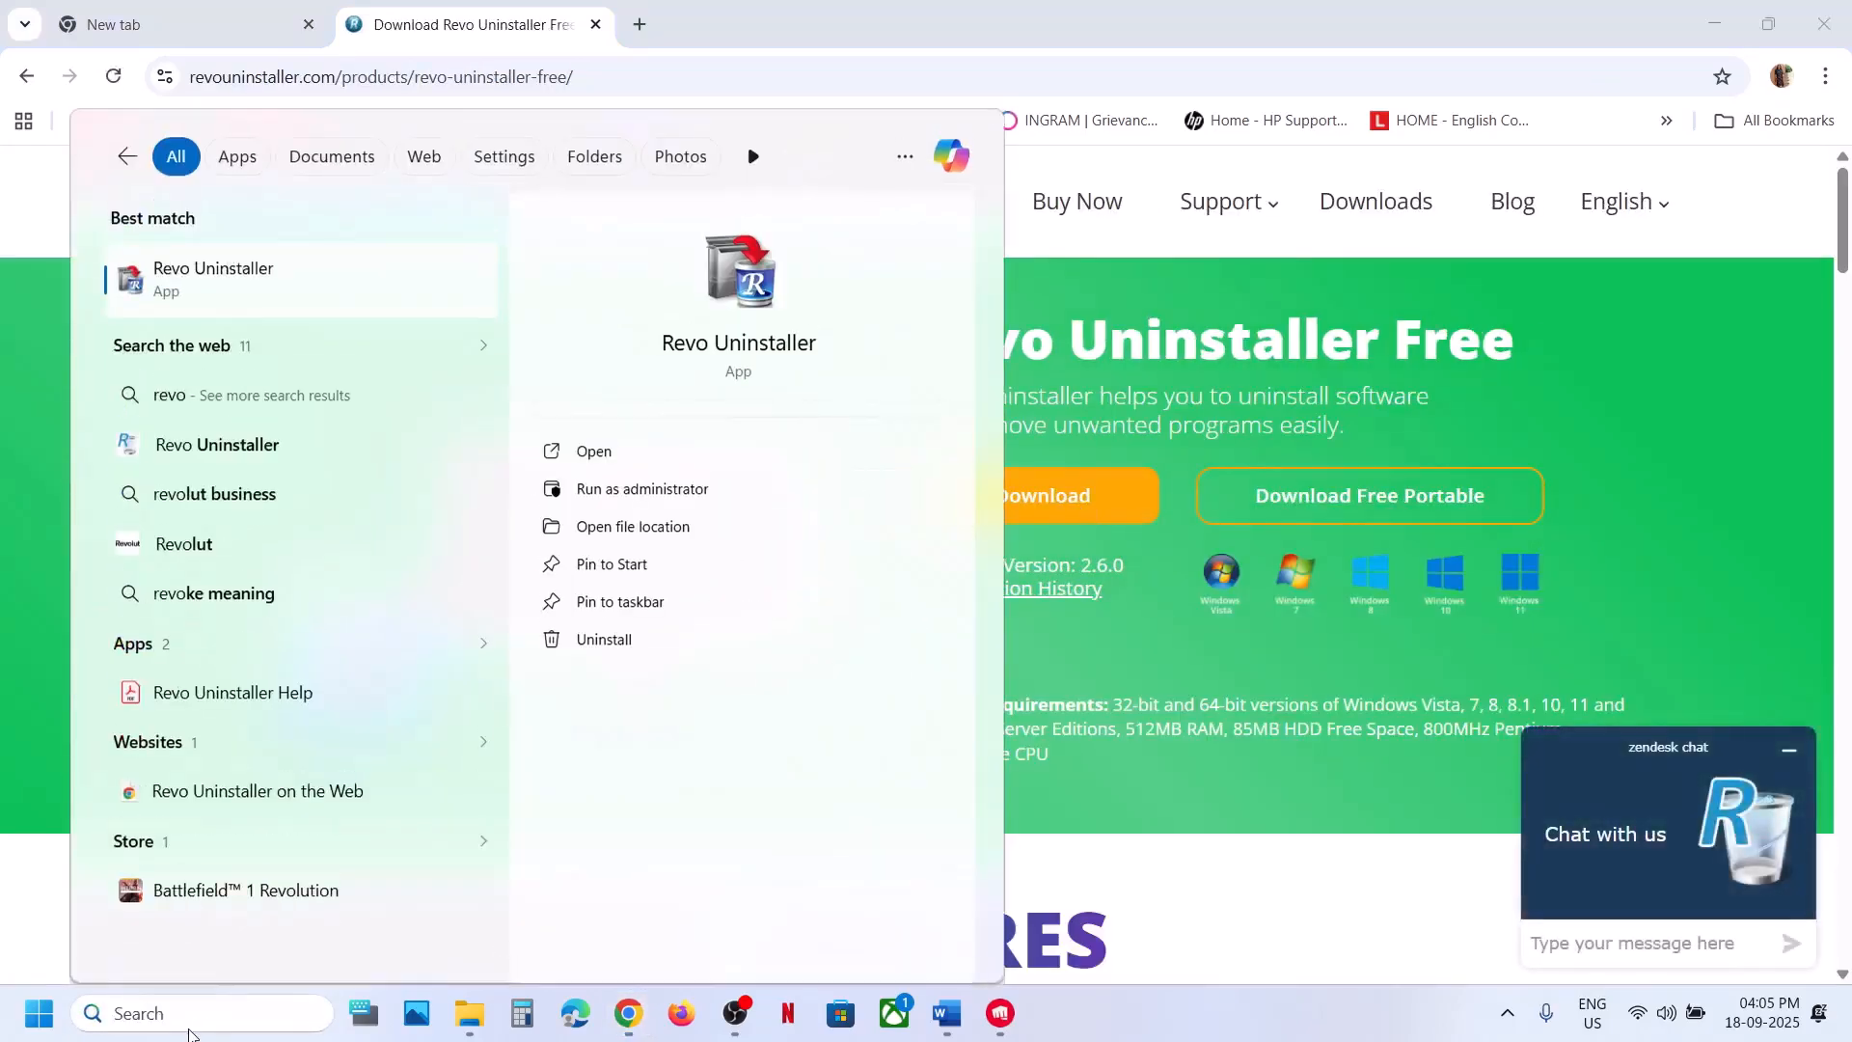
pyautogui.click(839, 711)
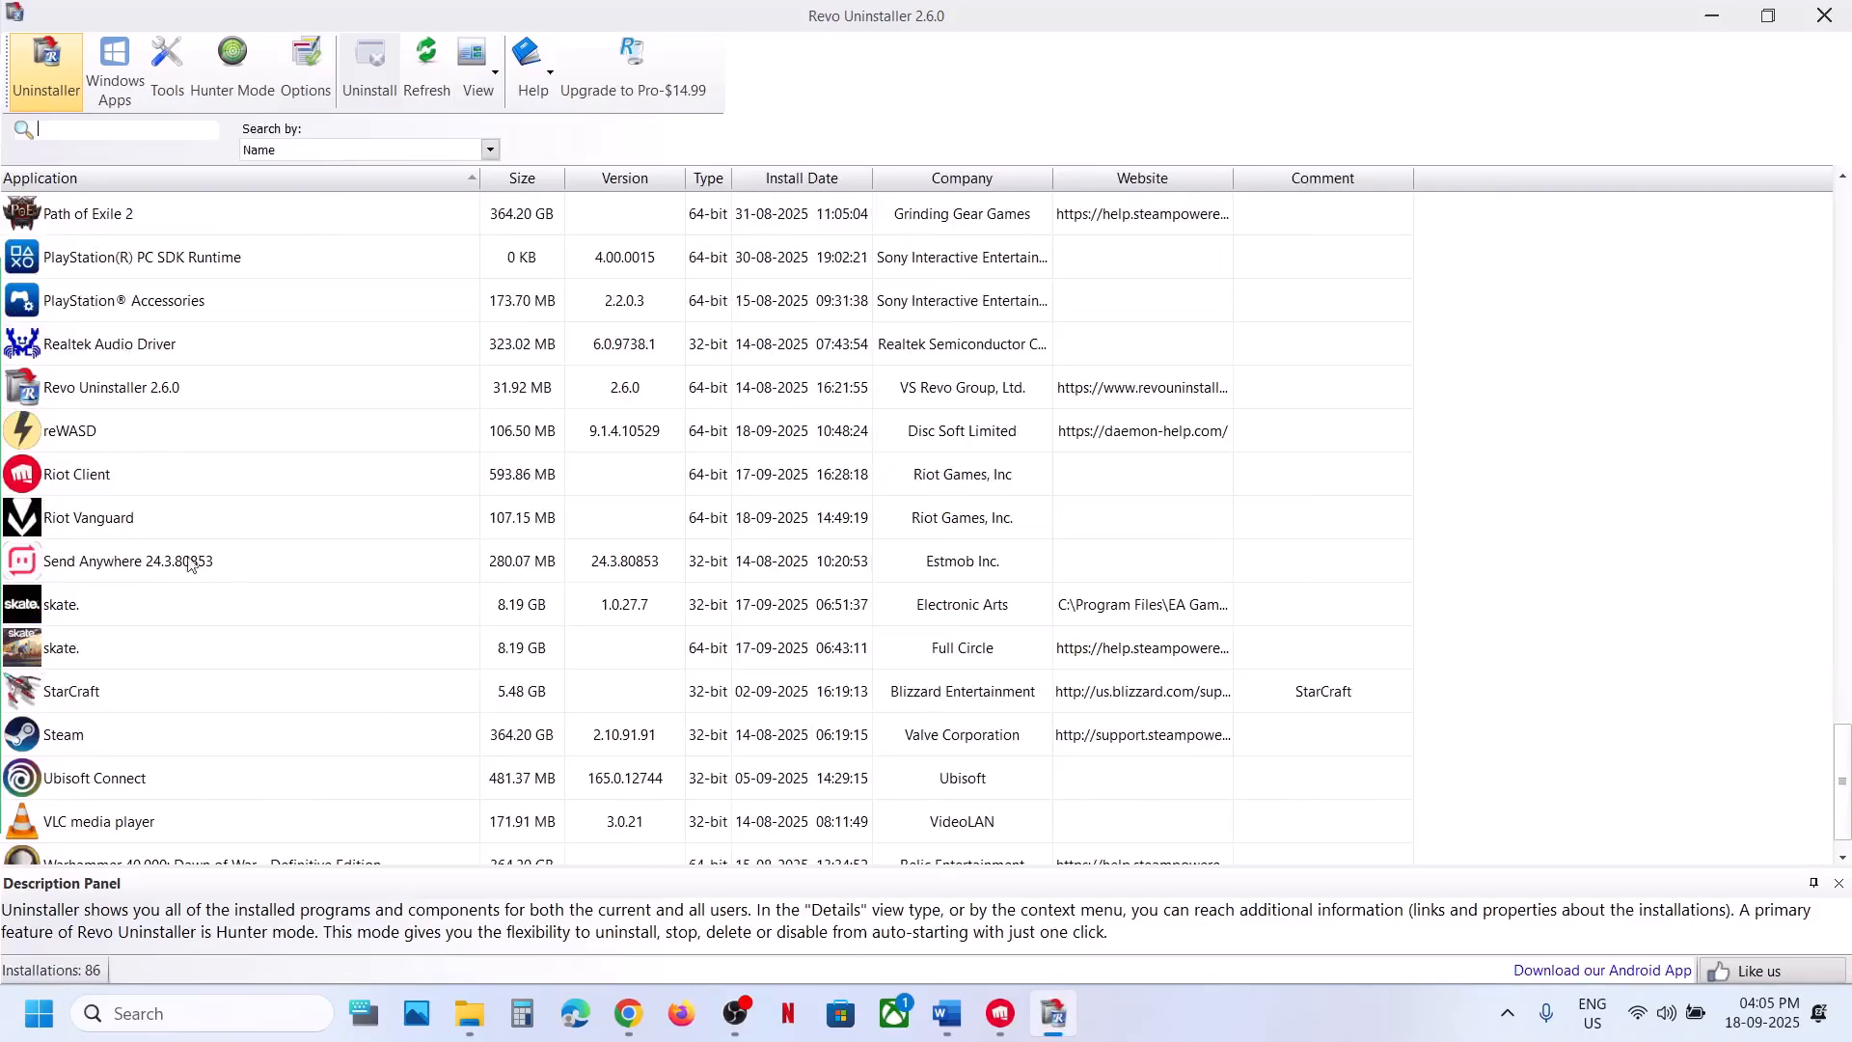
# Uninstall Riot Vanguard with Revo Uninstaller and agree to its complete removal
pyautogui.click(149, 530)
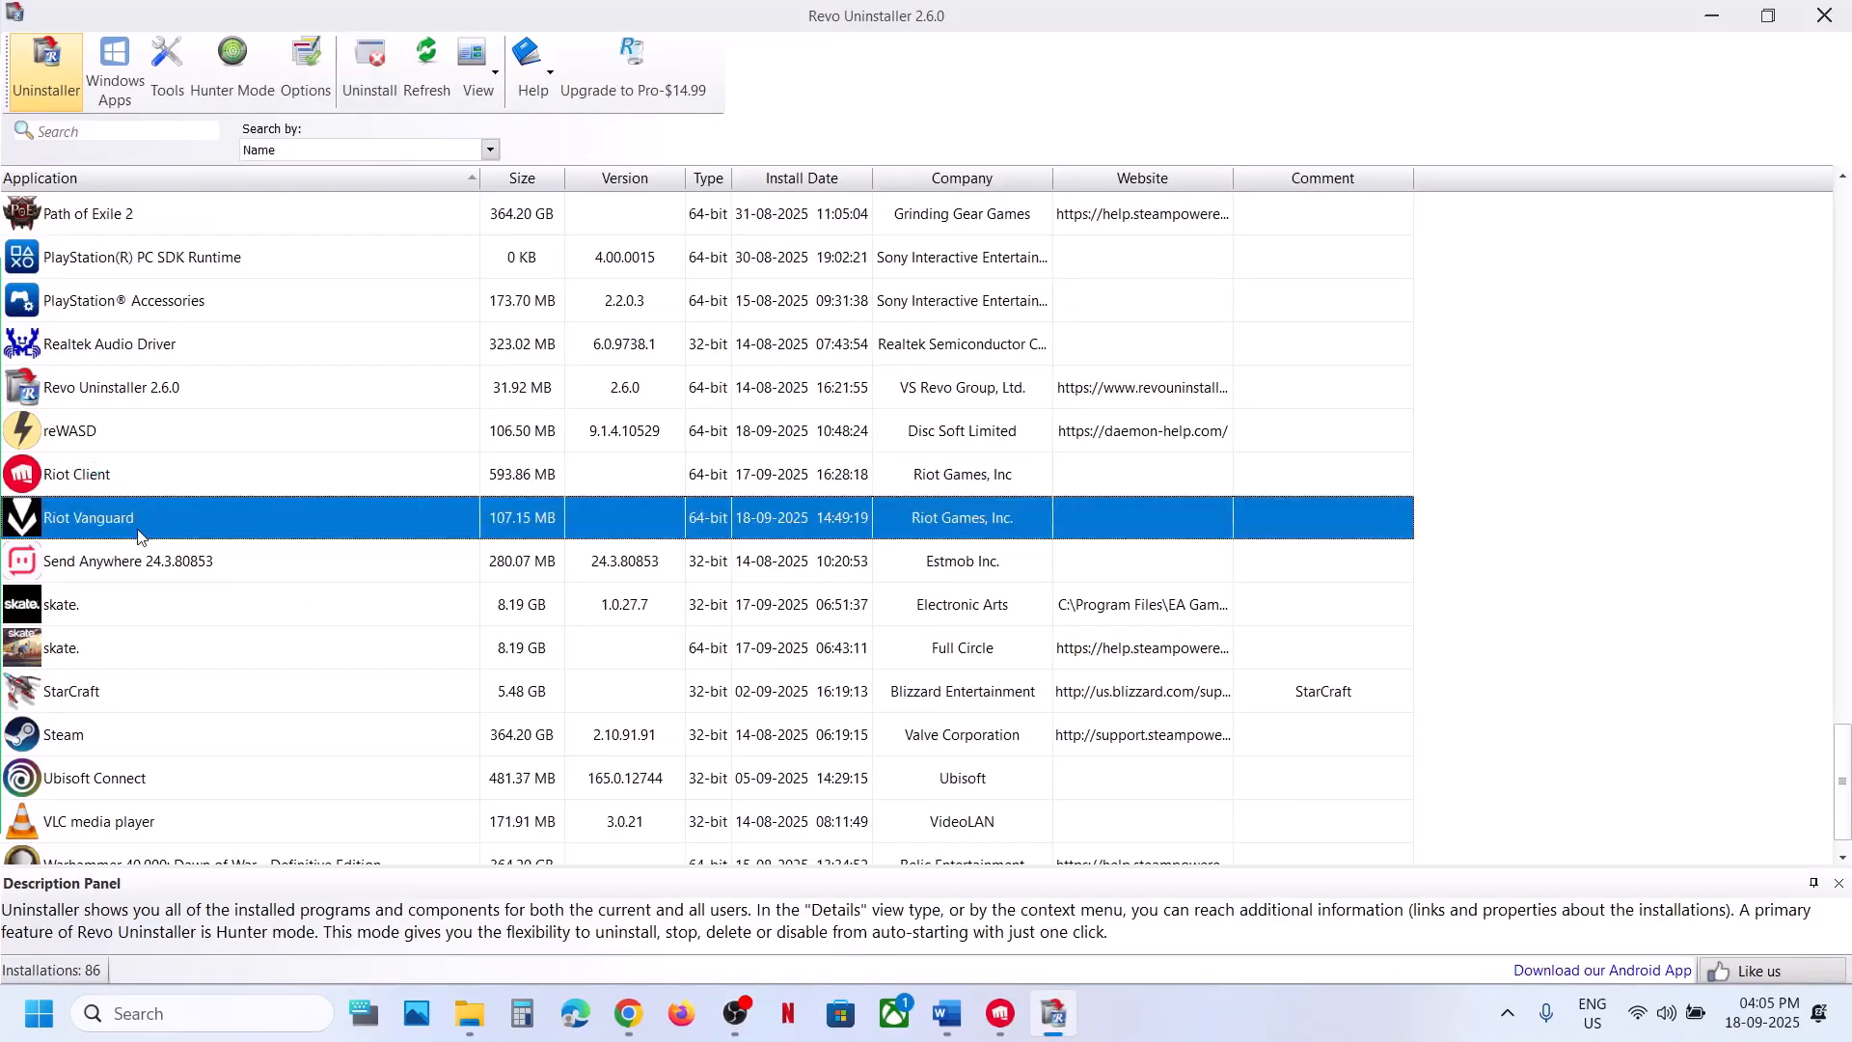
pyautogui.rightClick(123, 533)
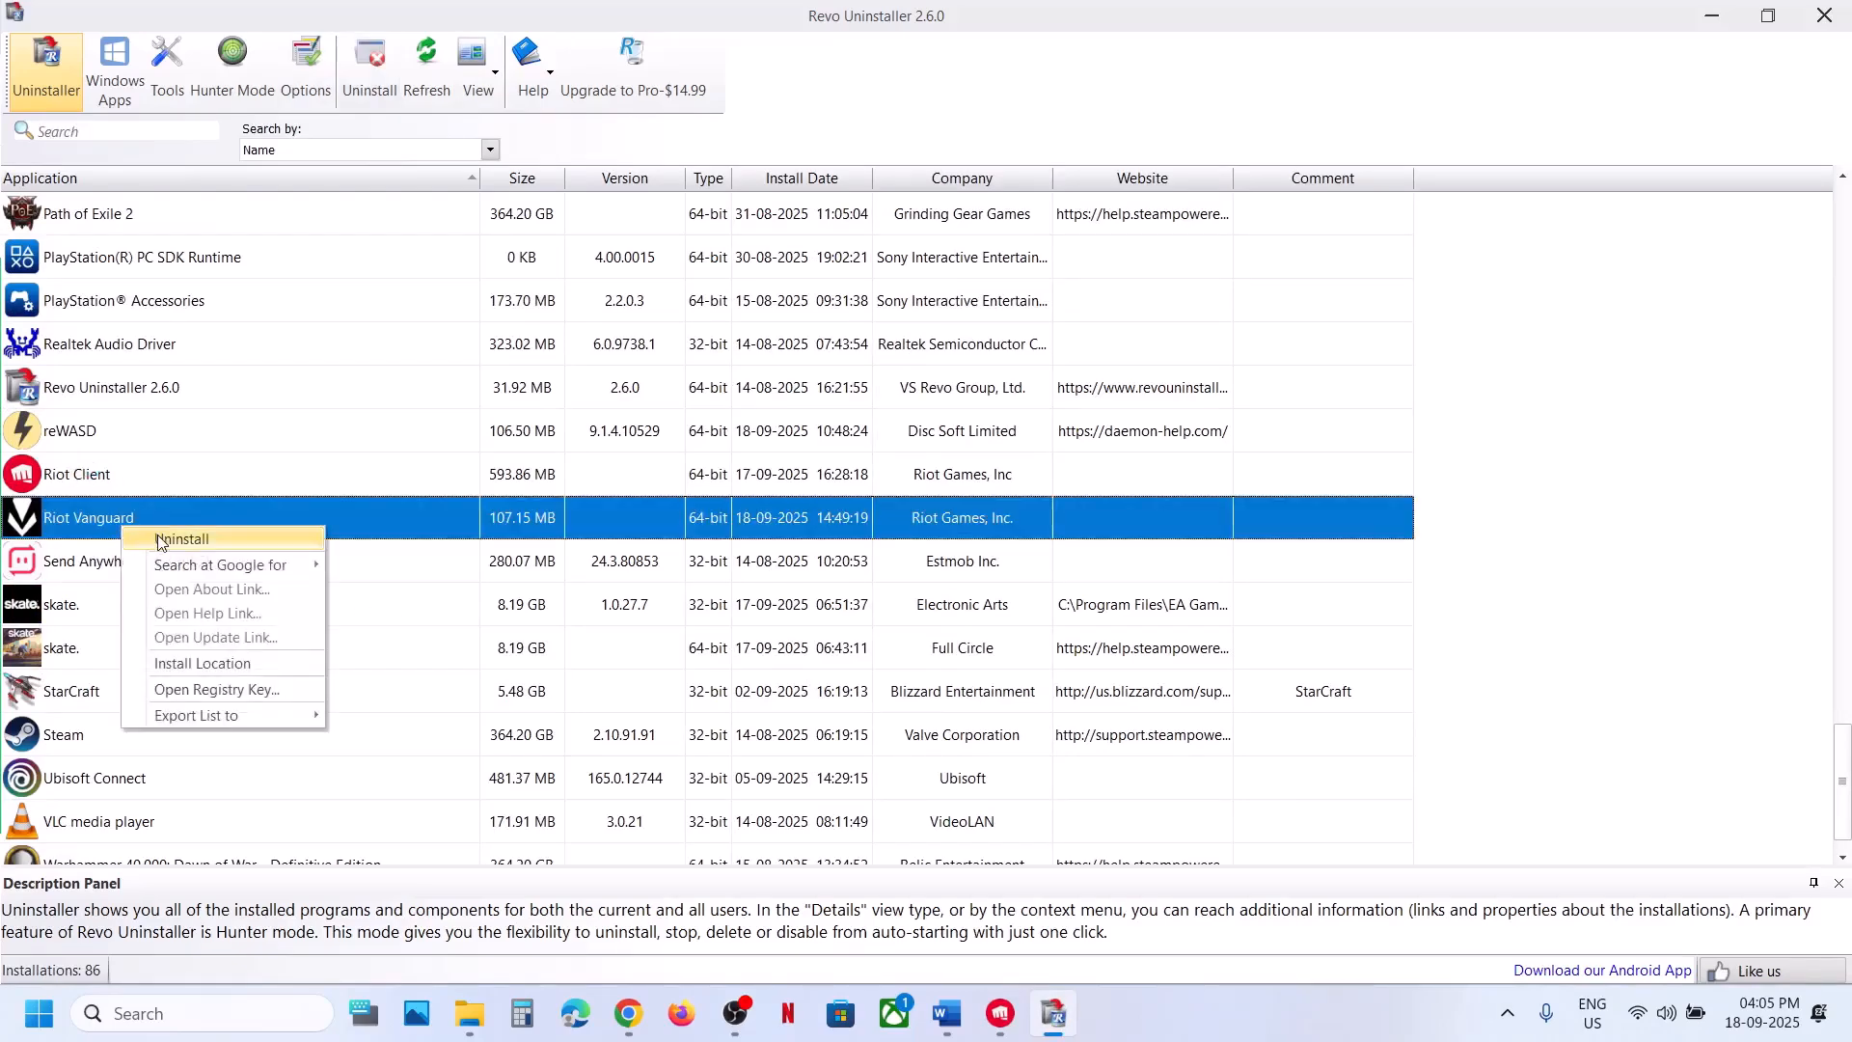
pyautogui.click(159, 539)
pyautogui.click(1188, 716)
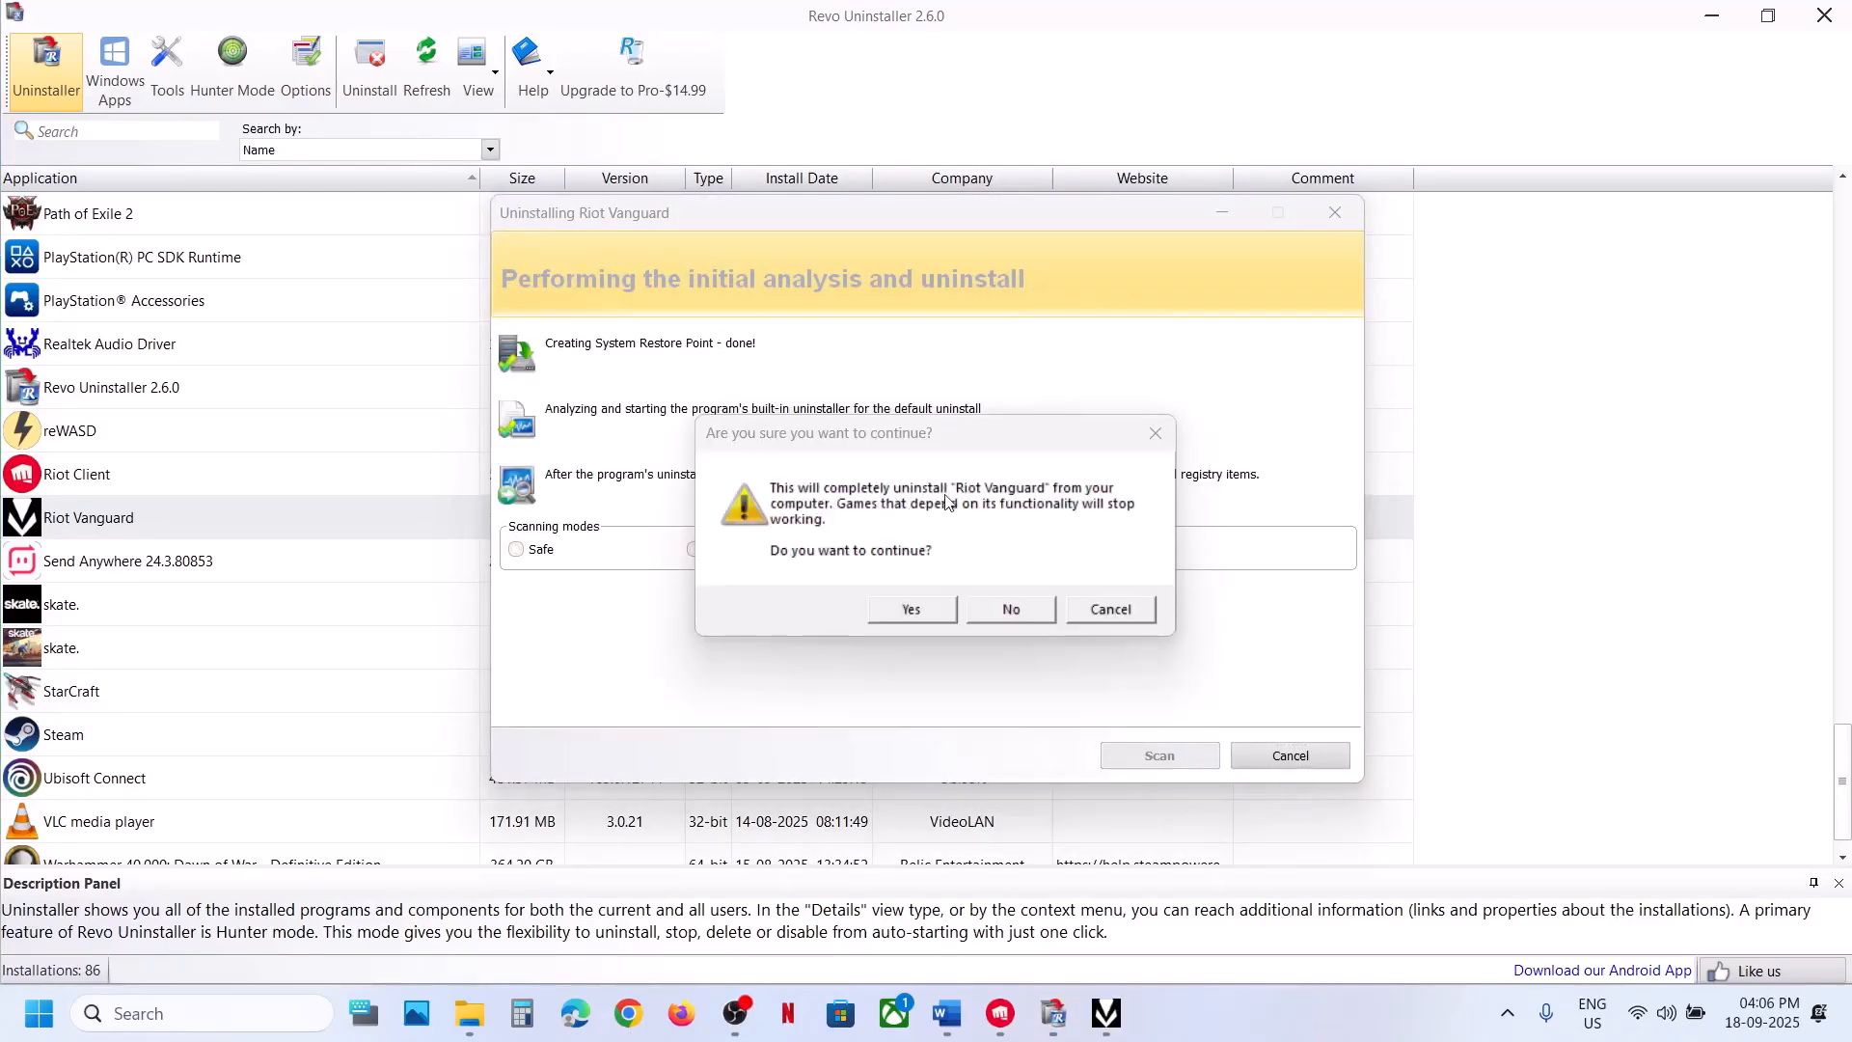
pyautogui.click(911, 610)
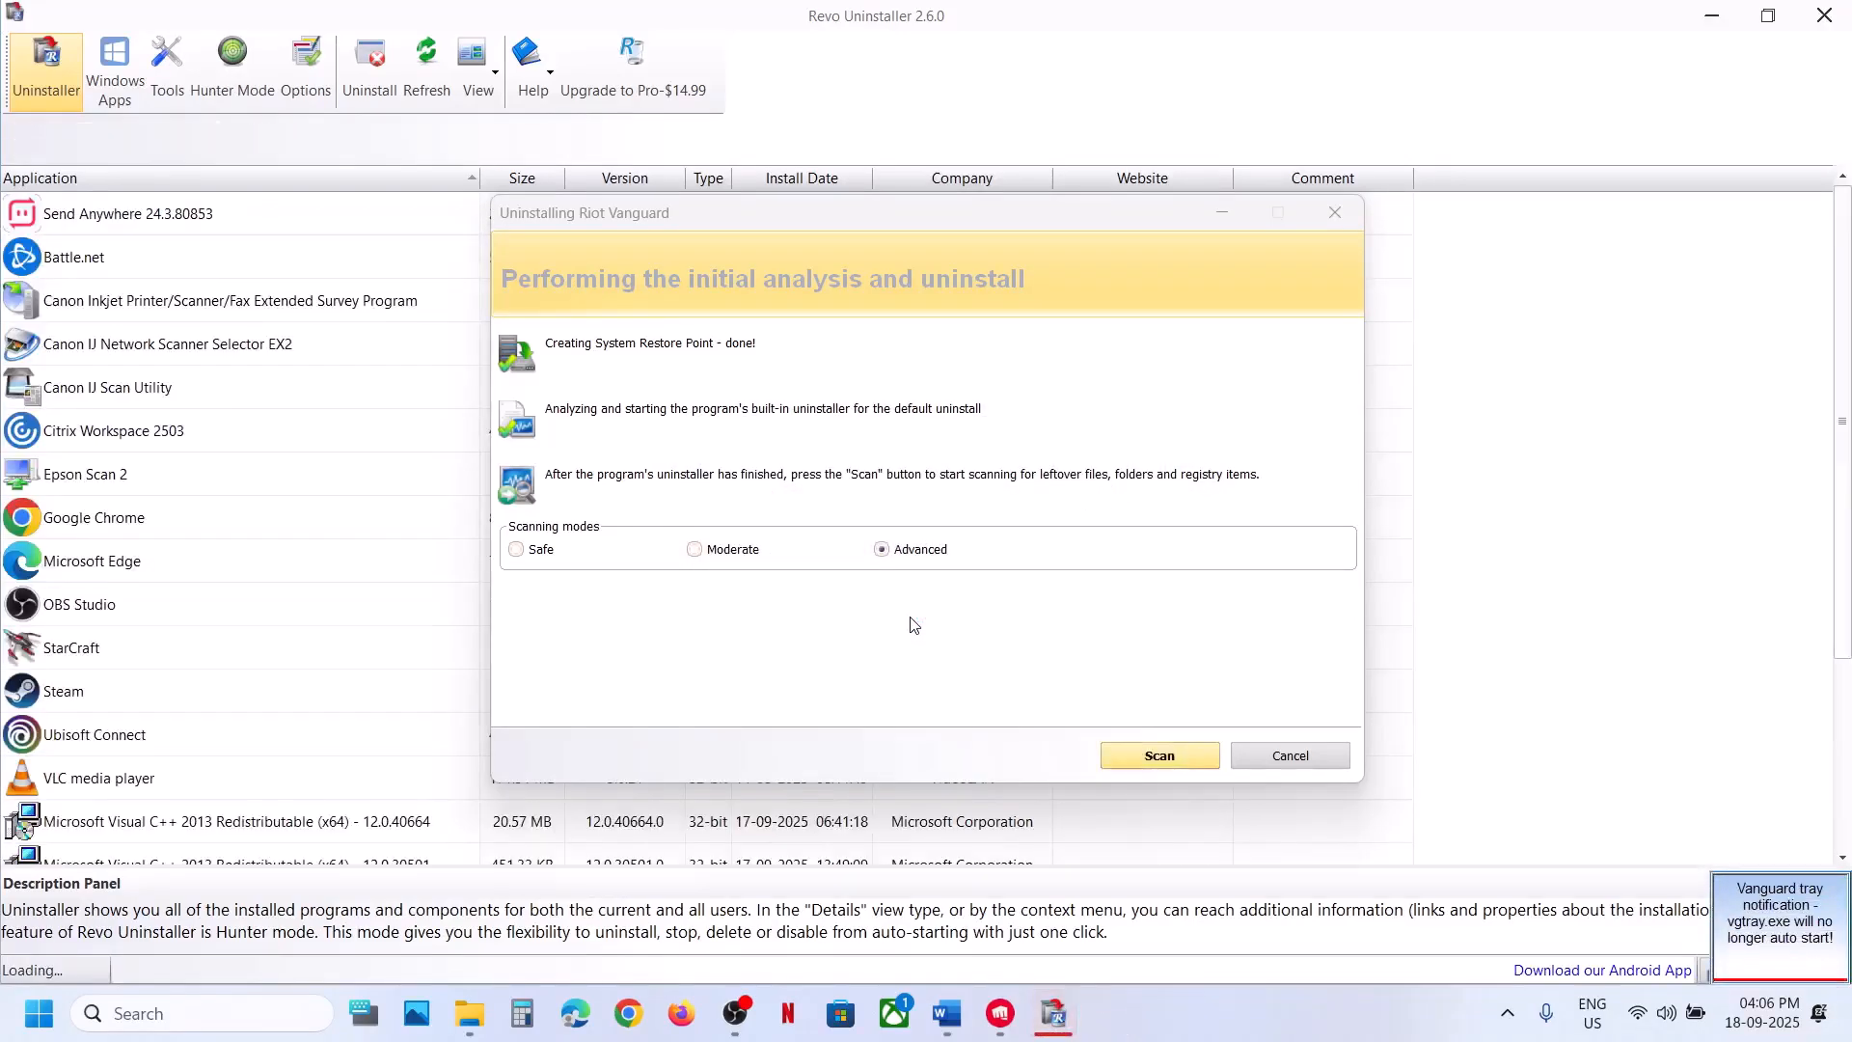
# Scan for Riot Vanguard leftovers in Advanced mode and delete all the leftover registry items found
pyautogui.click(888, 554)
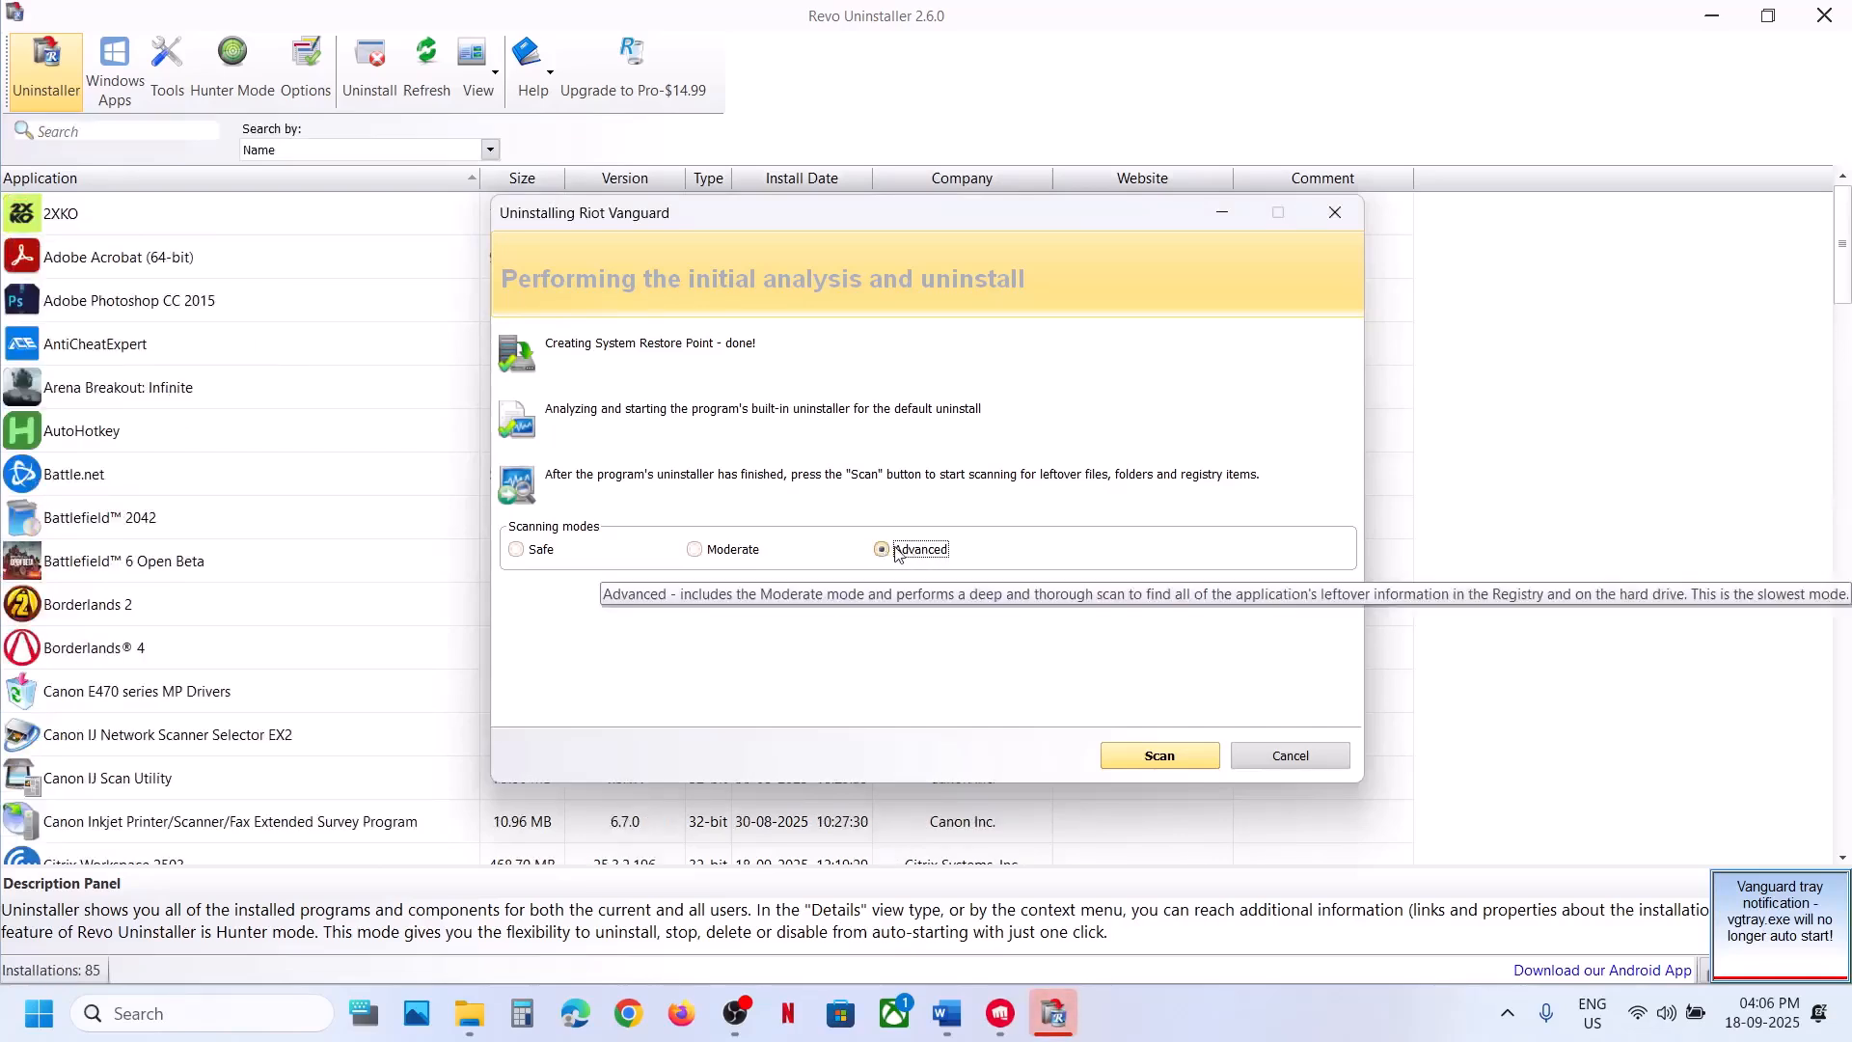
pyautogui.click(1154, 755)
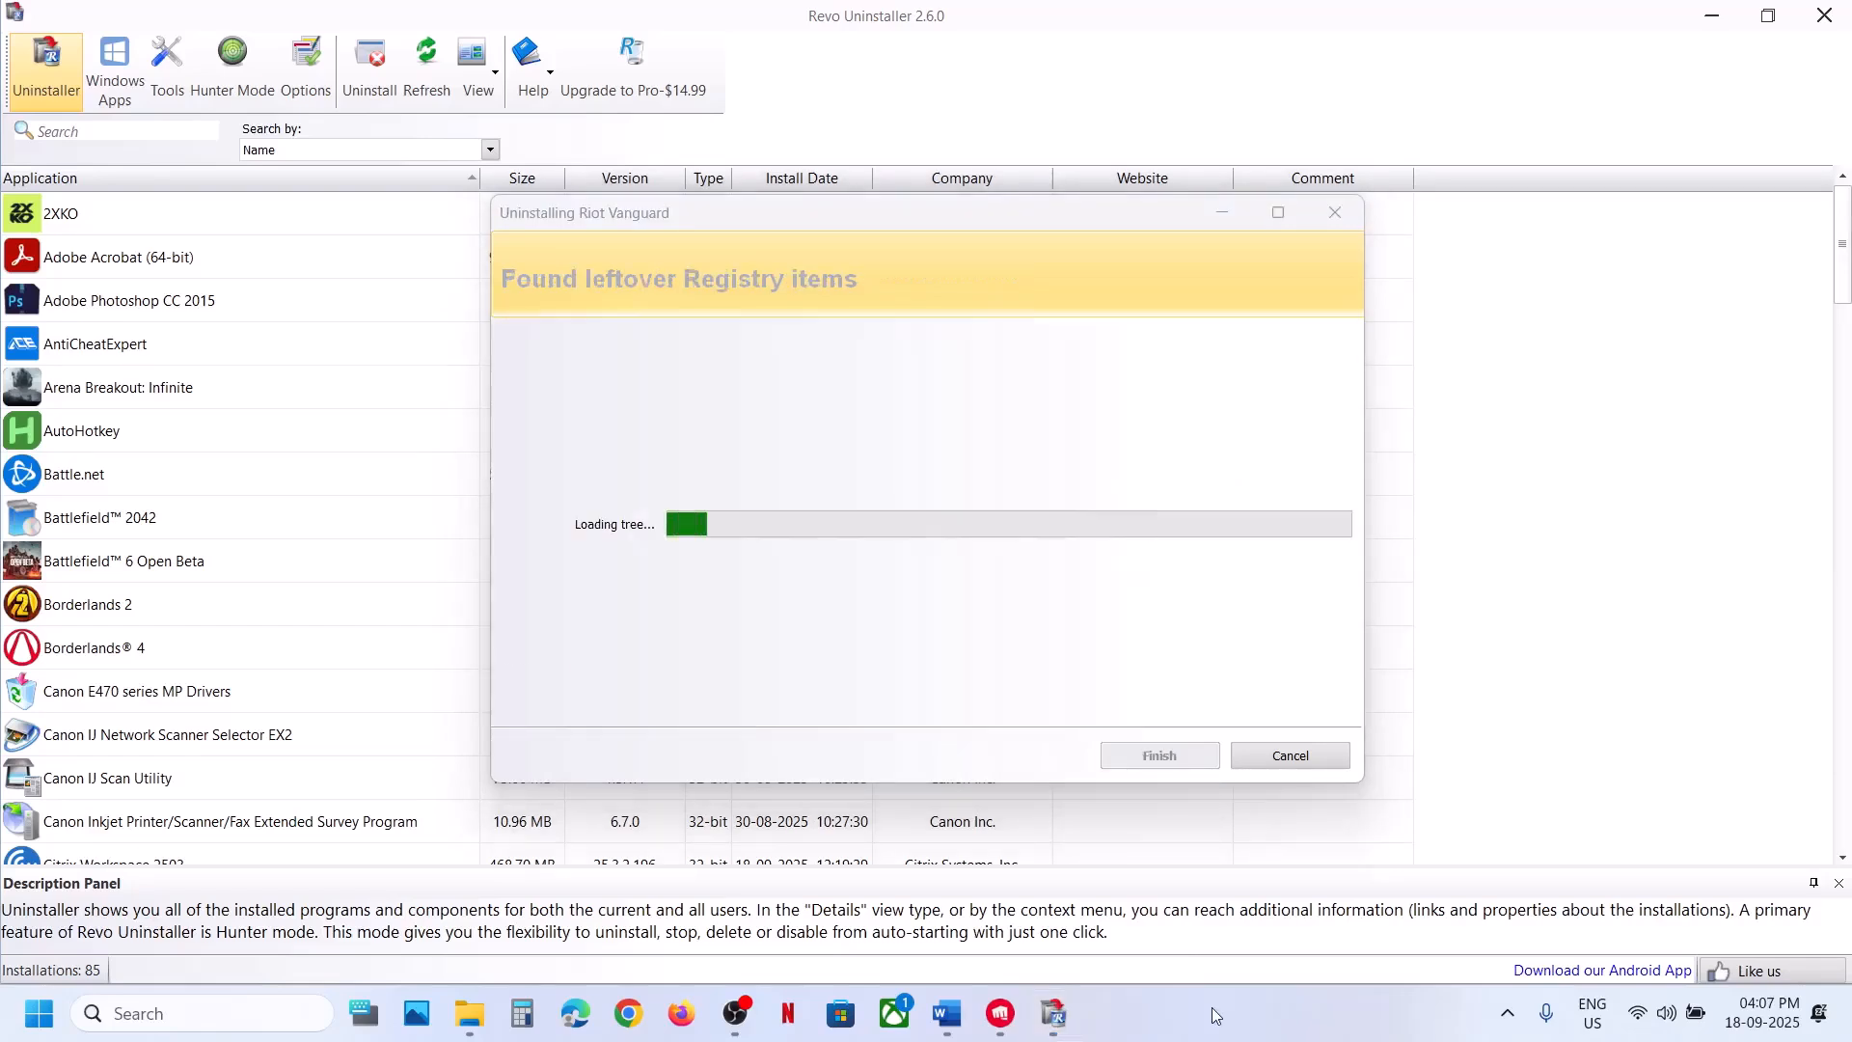
pyautogui.click(618, 702)
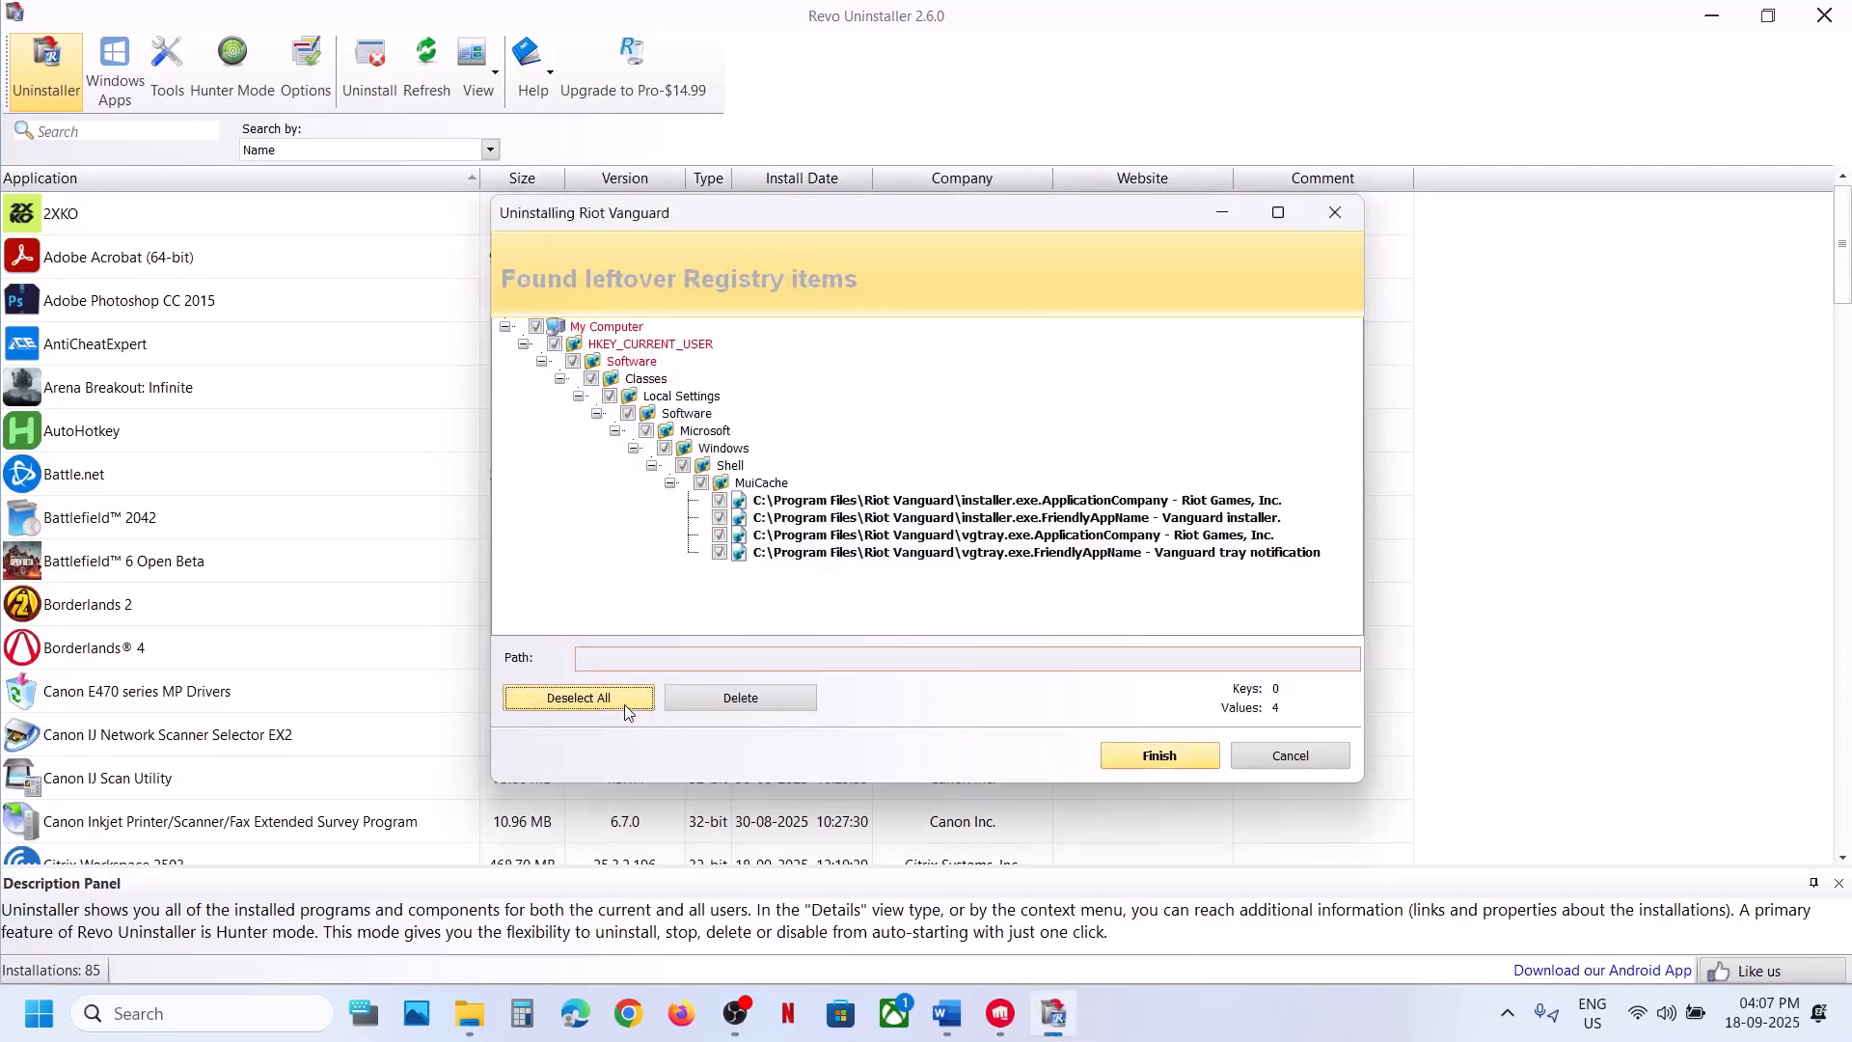
pyautogui.click(738, 702)
pyautogui.click(976, 559)
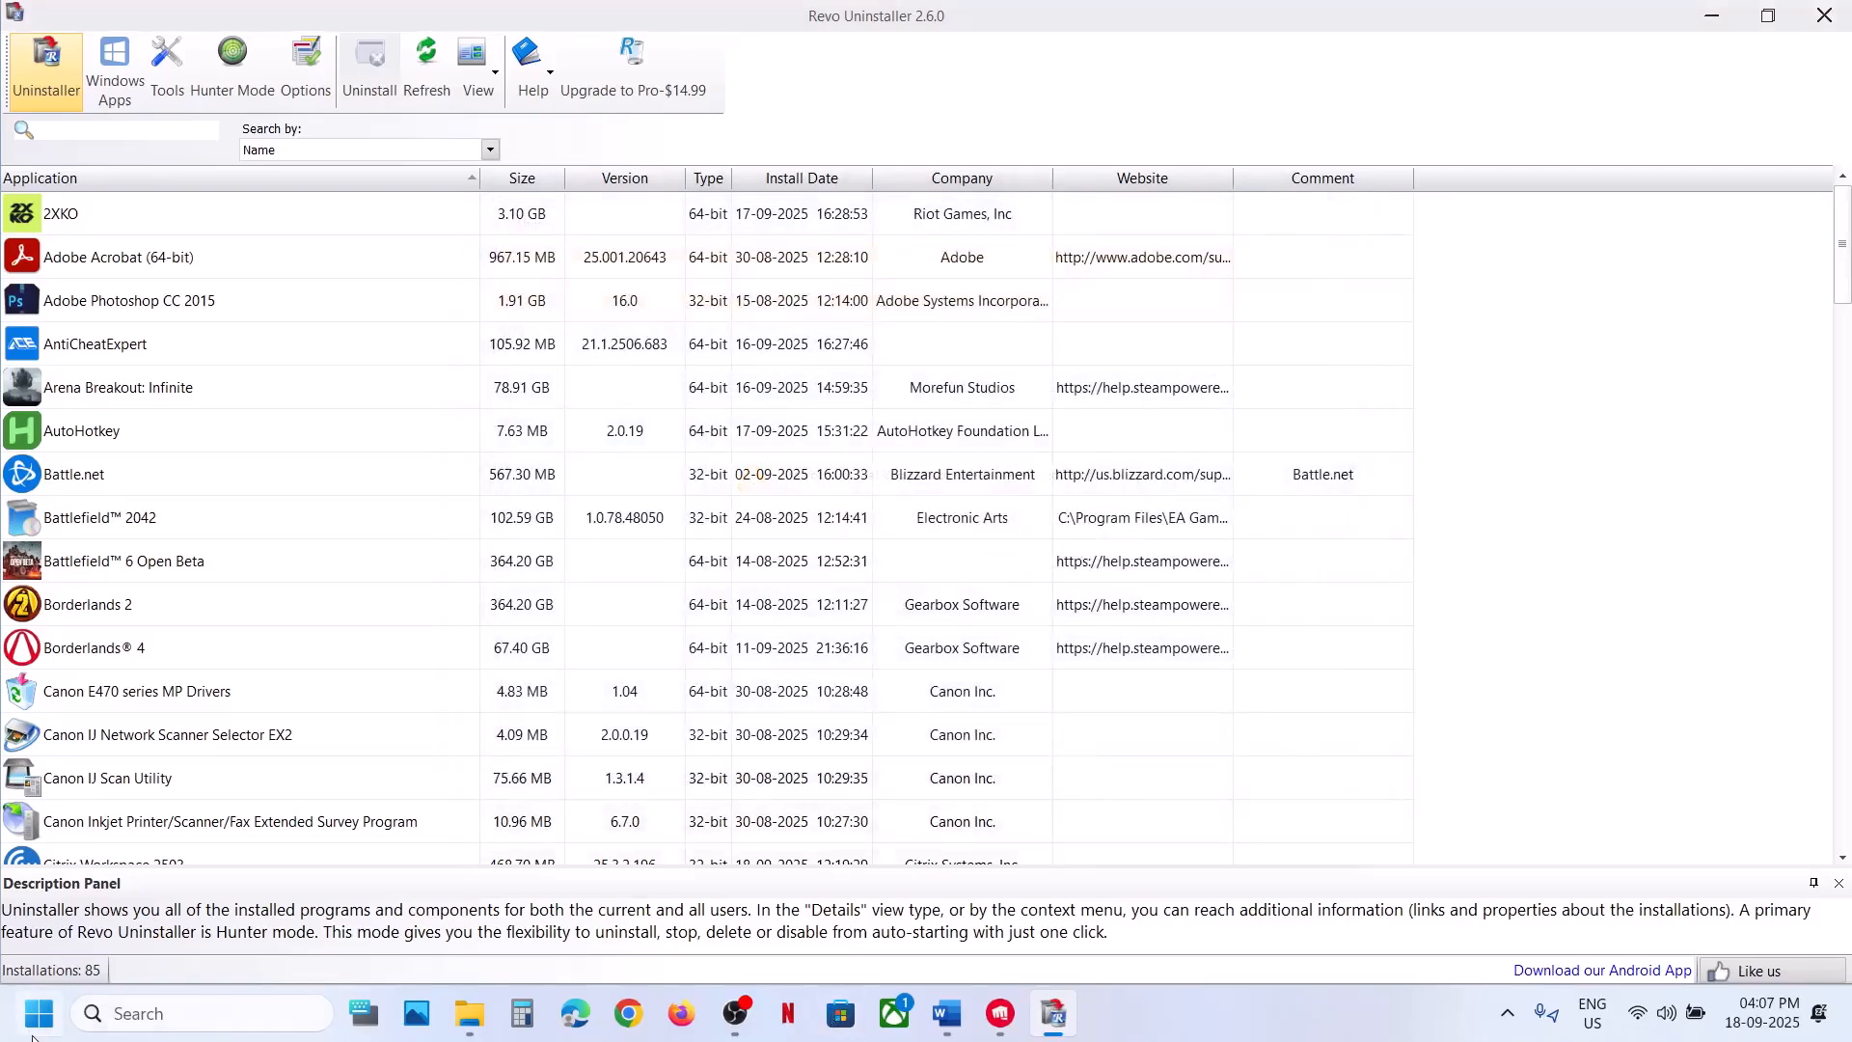
# Switch to the Word document and highlight the sc delete vgc and sc delete vgk commands
pyautogui.click(950, 1015)
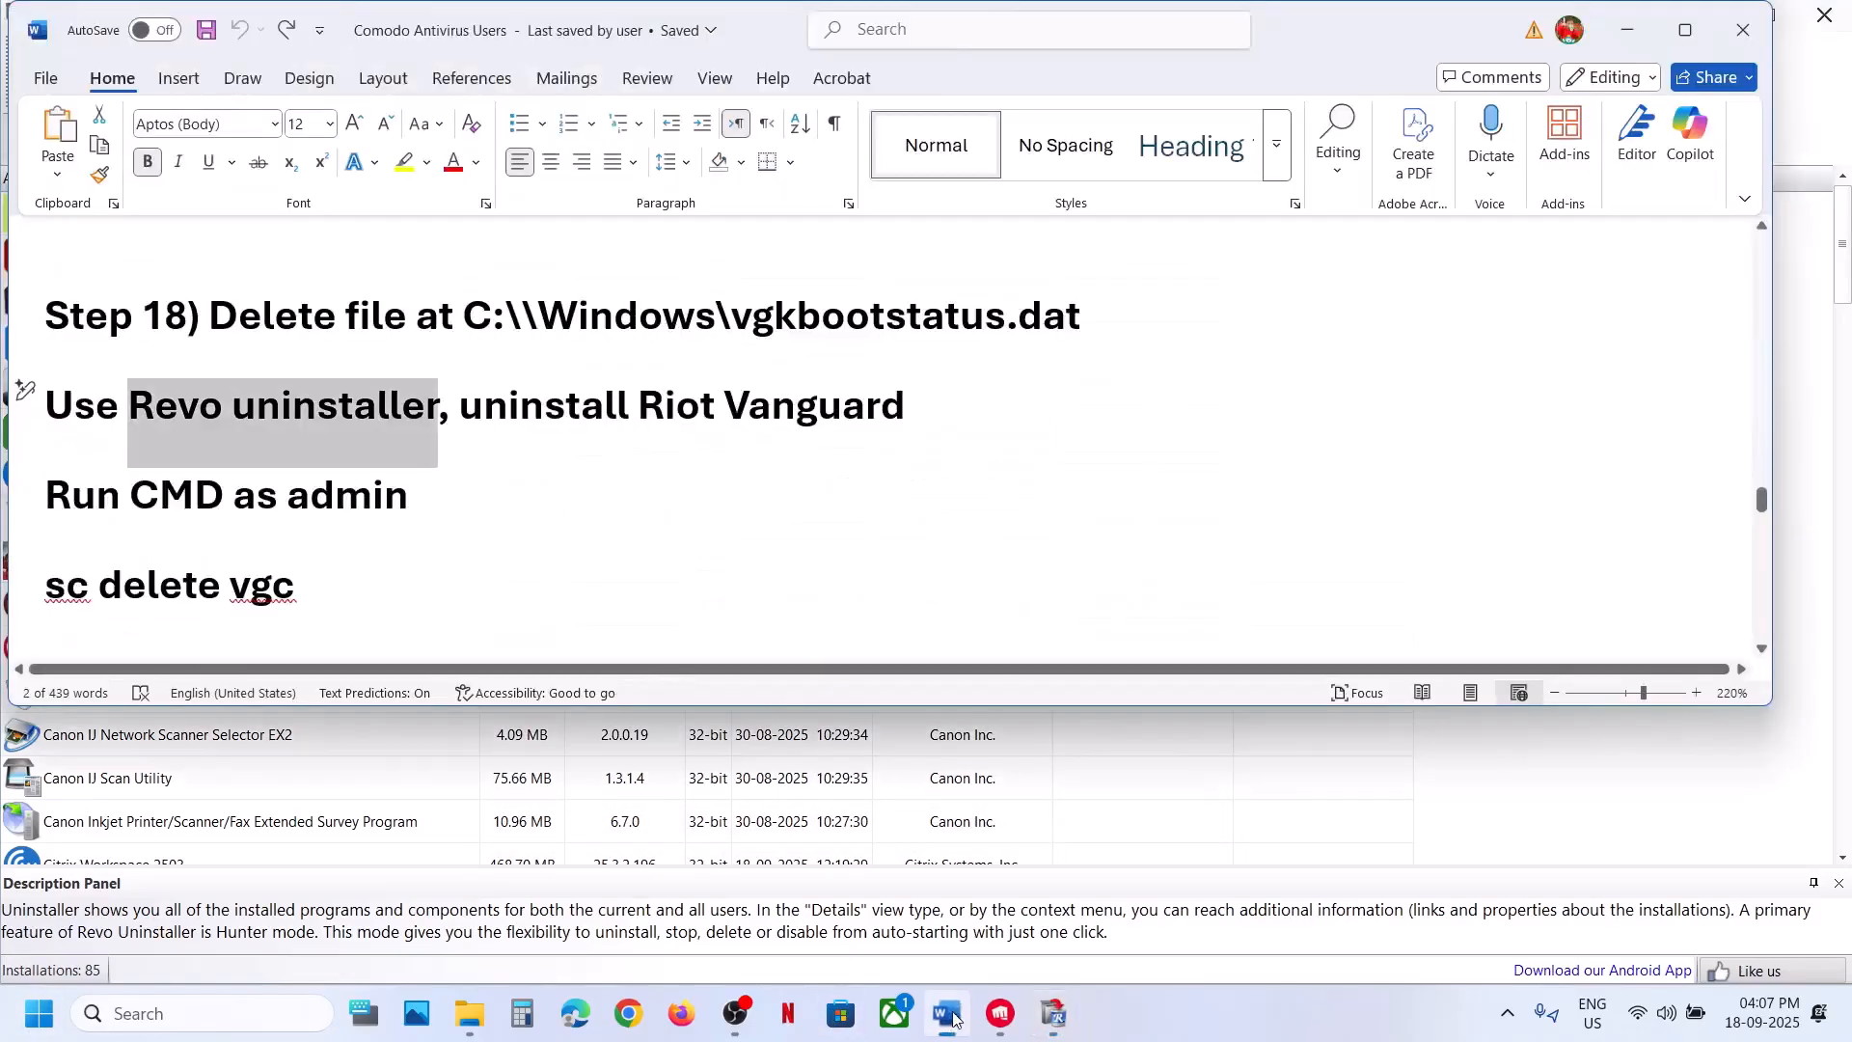
pyautogui.scroll(-2, 374, 530)
pyautogui.moveTo(348, 541); pyautogui.dragTo(45, 472)
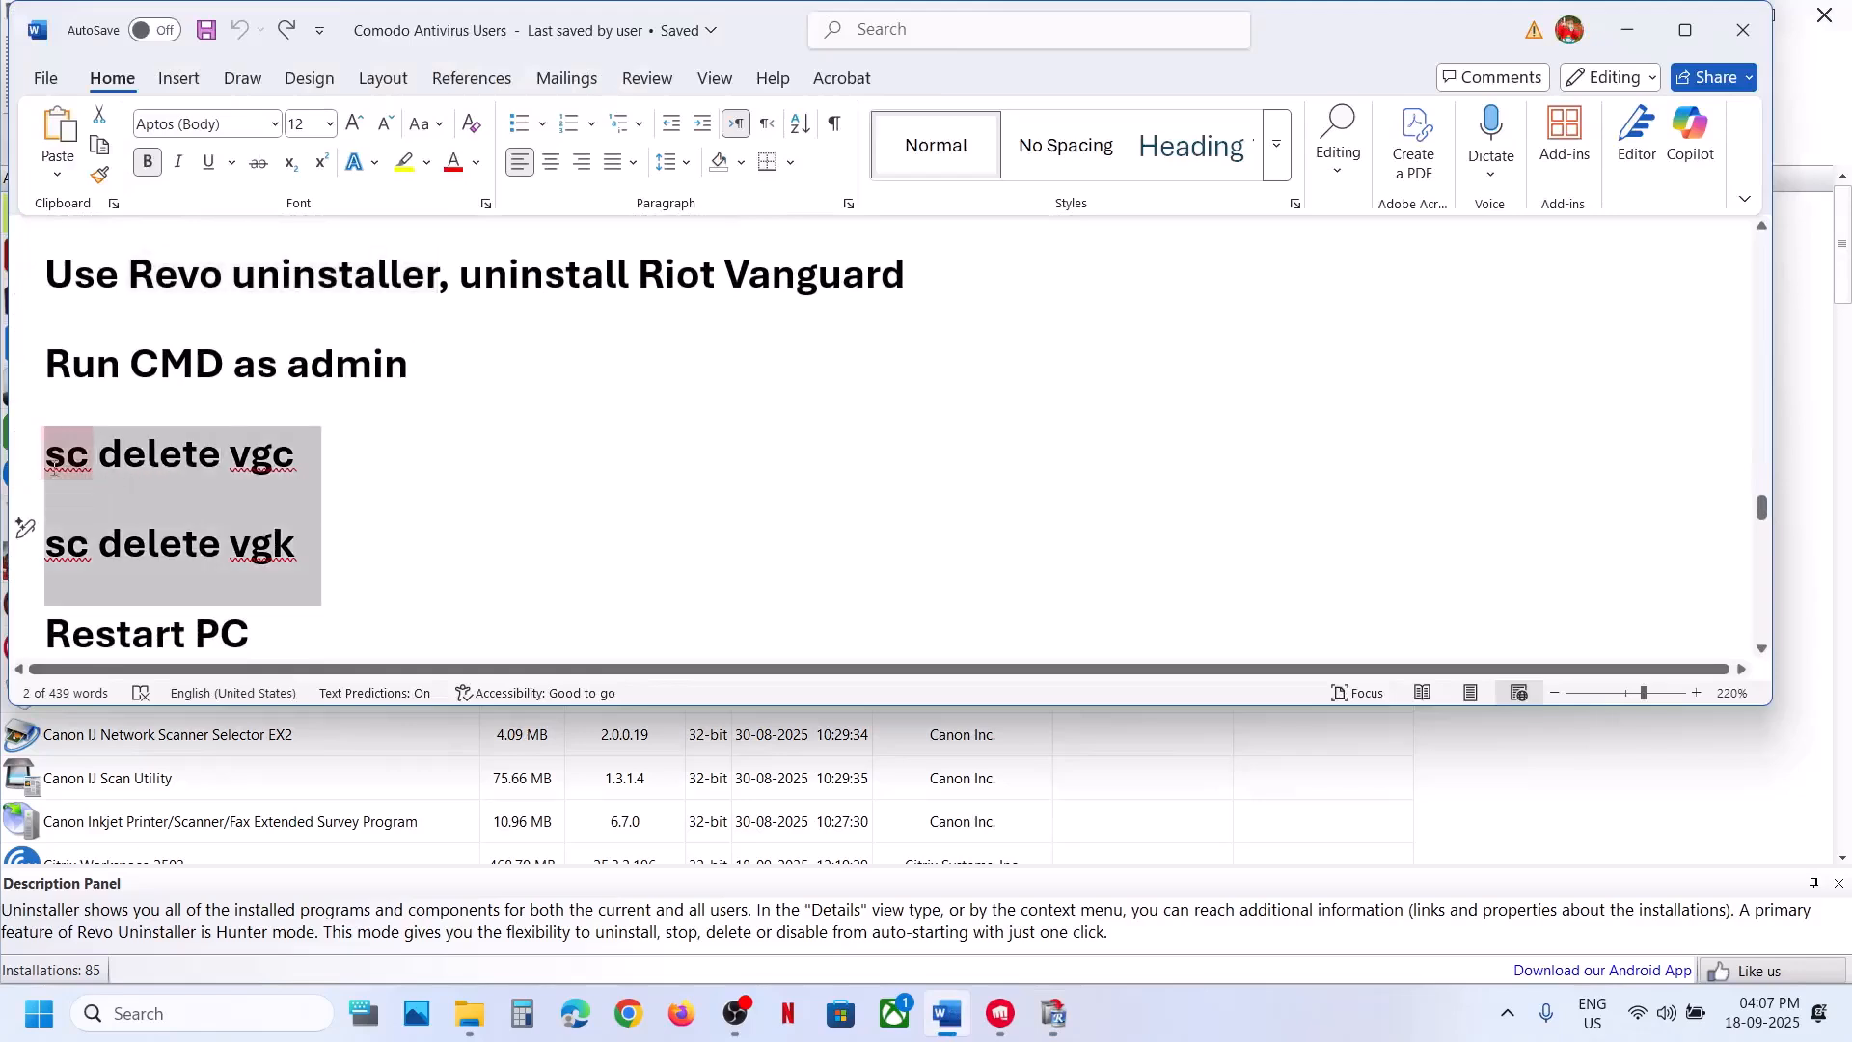
# Find Command Prompt through Windows search and run it as administrator, allowing it to make changes
pyautogui.click(263, 1005)
pyautogui.write('cmd')
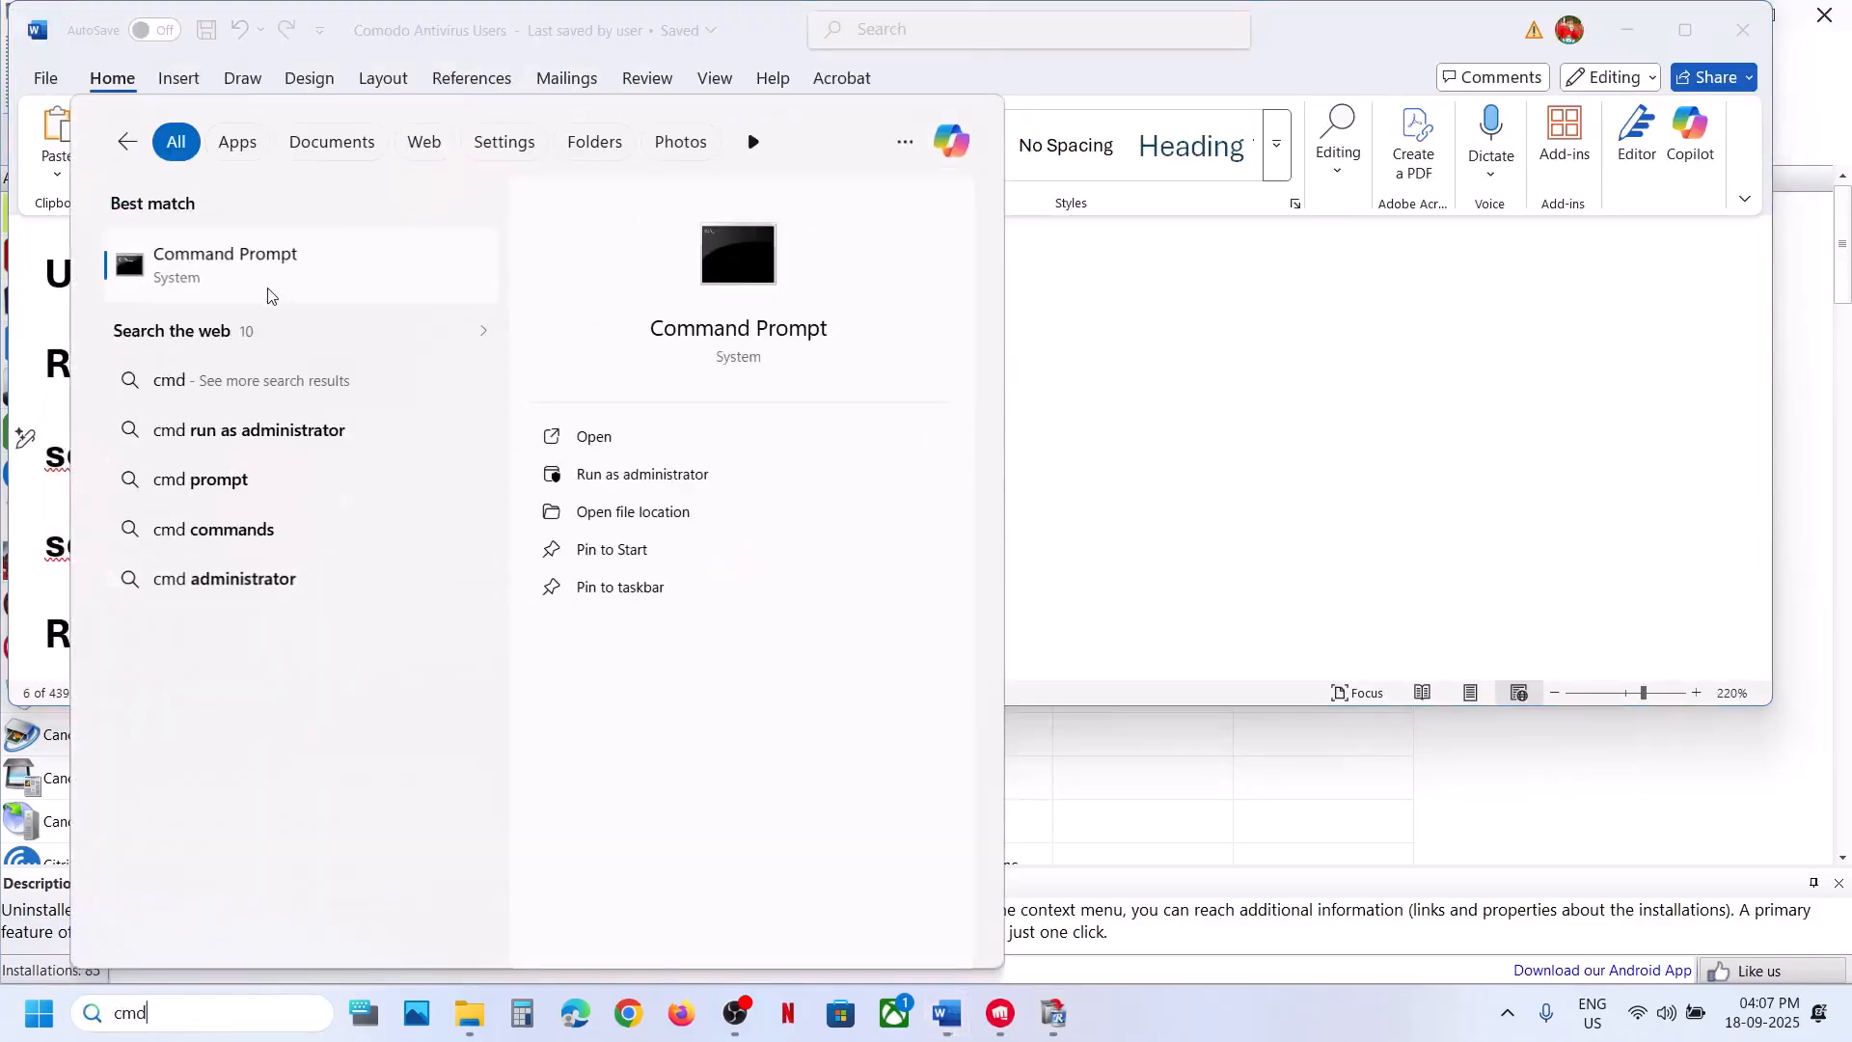
pyautogui.rightClick(264, 284)
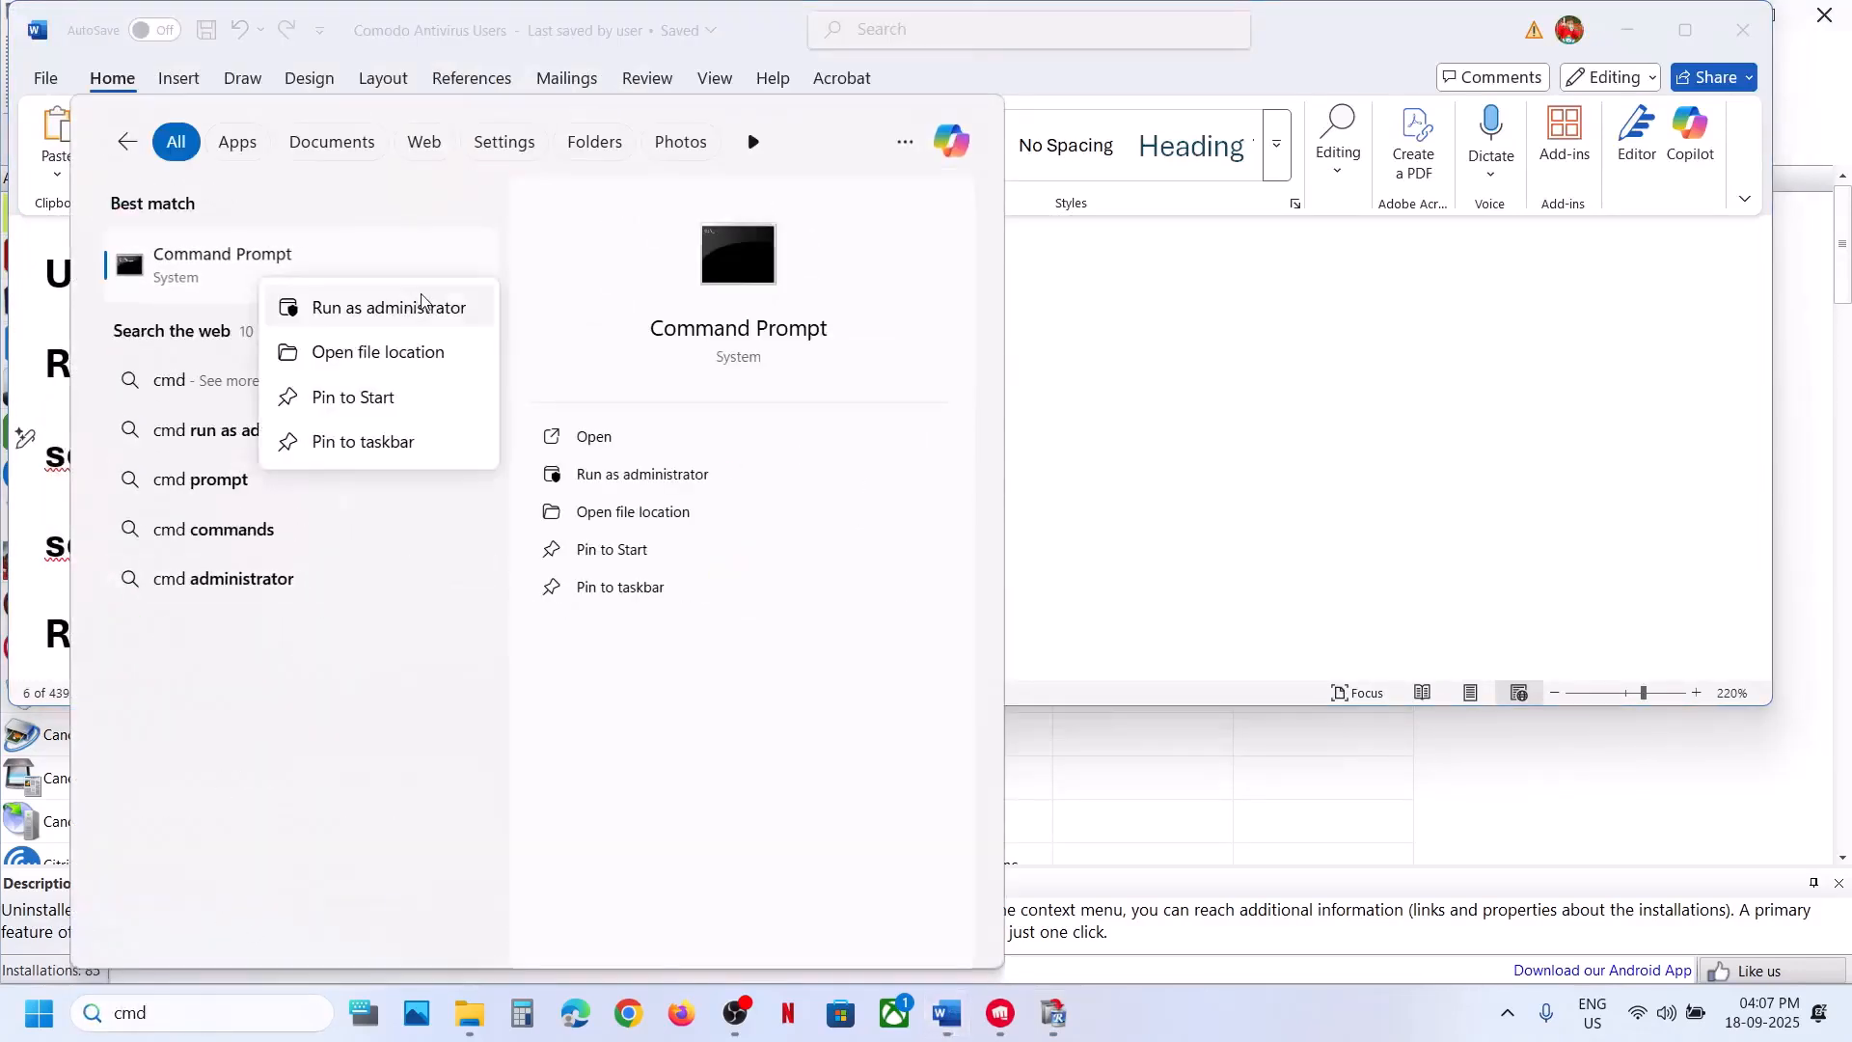
pyautogui.click(365, 321)
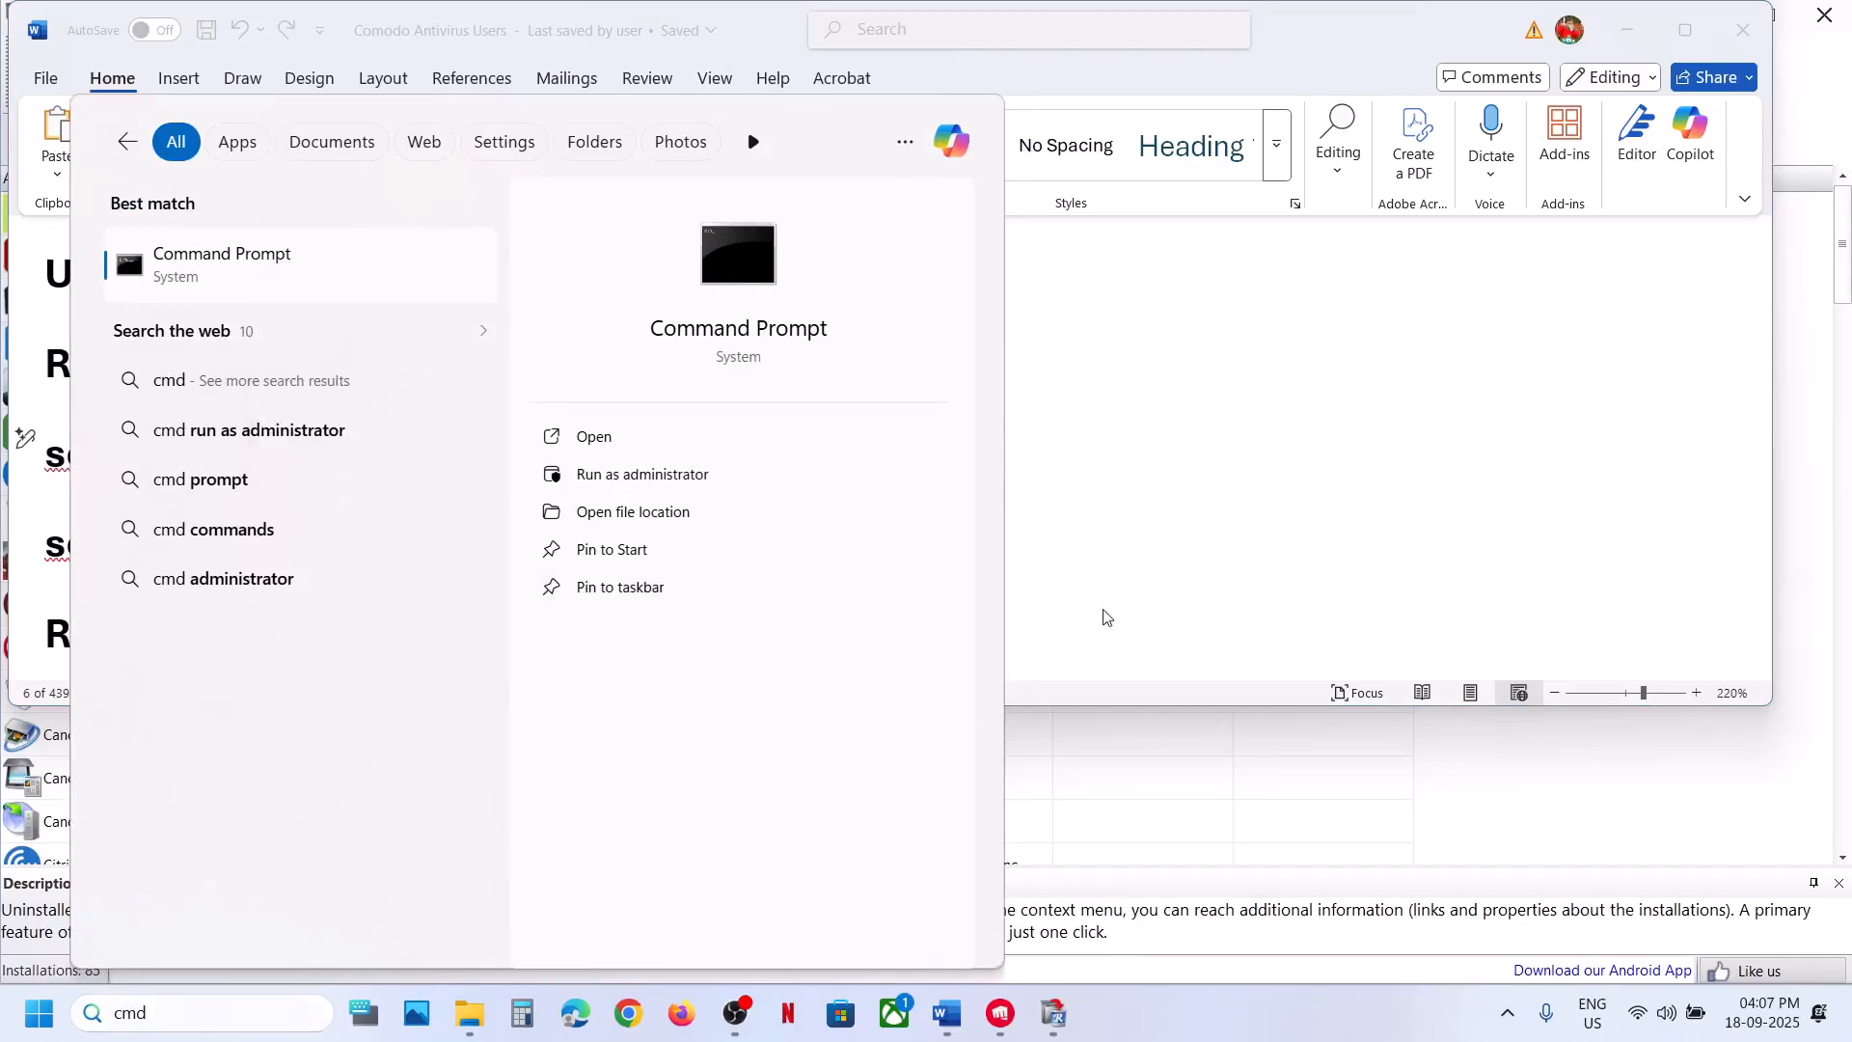
pyautogui.click(810, 695)
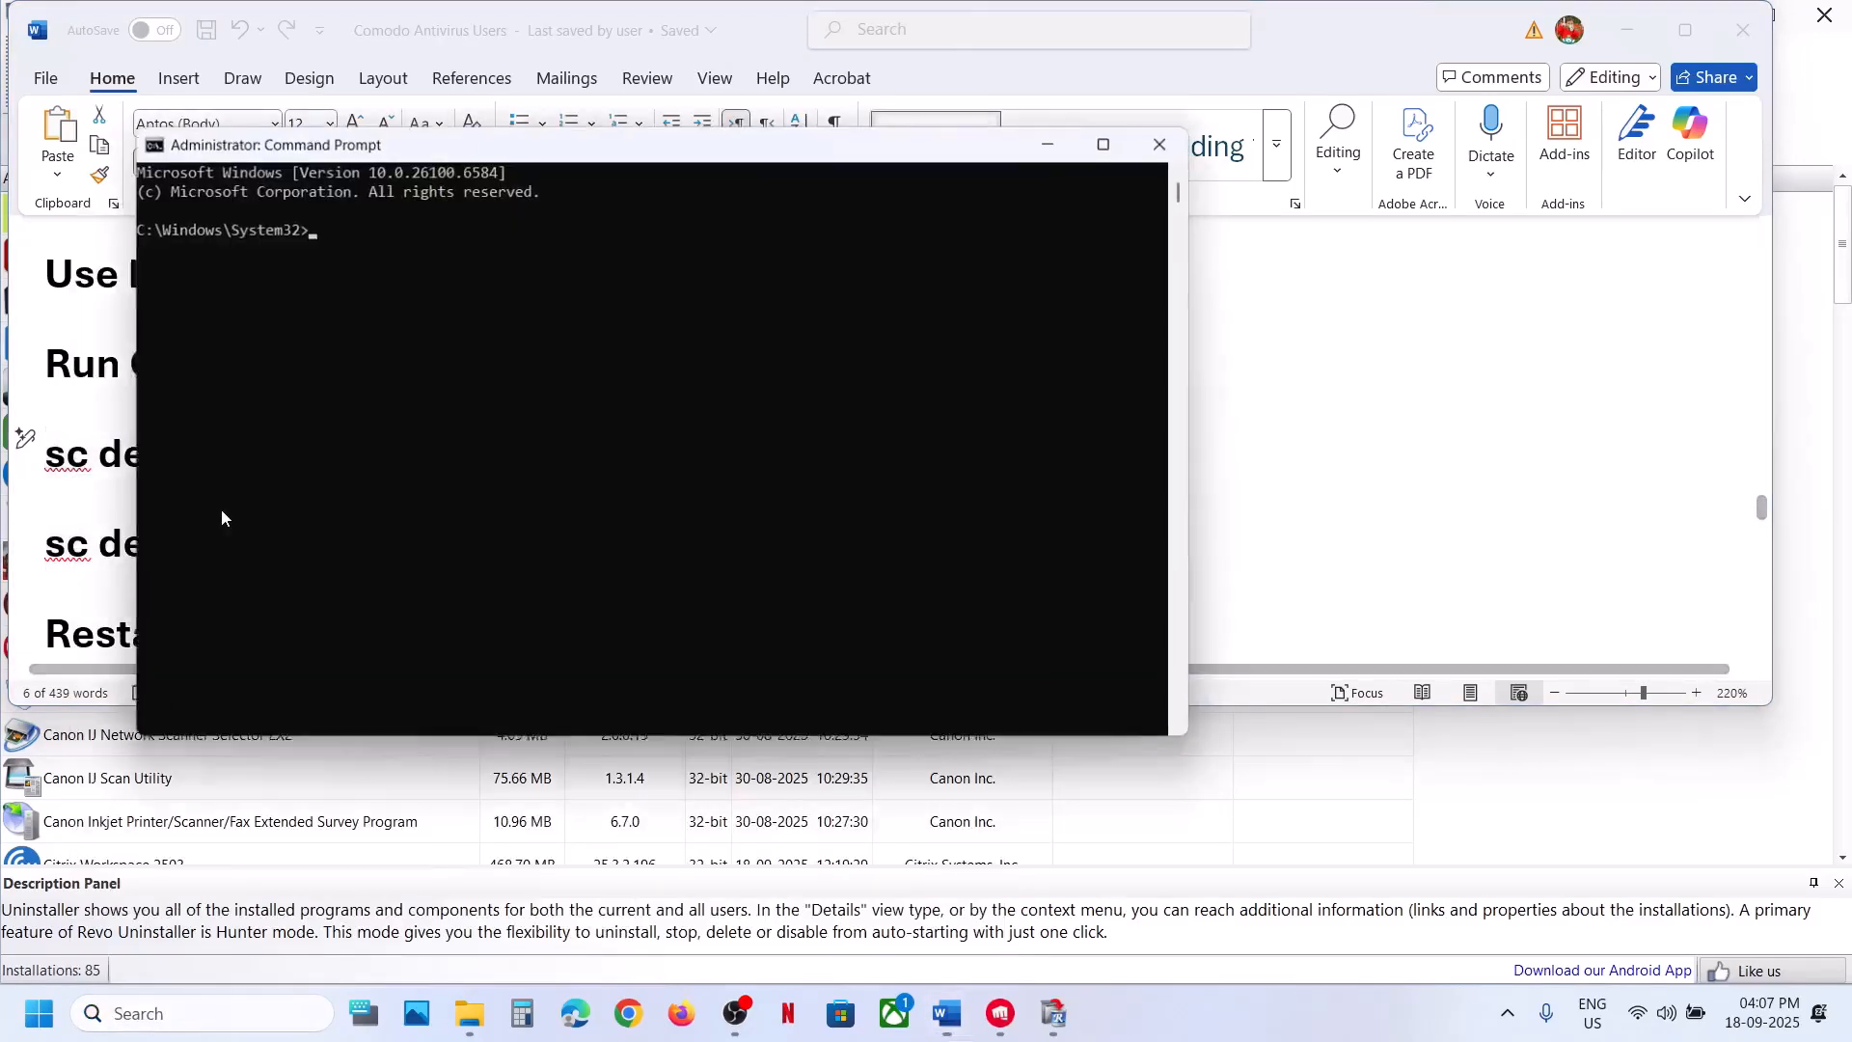
# Take the sc delete vgc command from the Word document and run it in the administrator Command Prompt
pyautogui.click(92, 461)
pyautogui.tripleClick(157, 461)
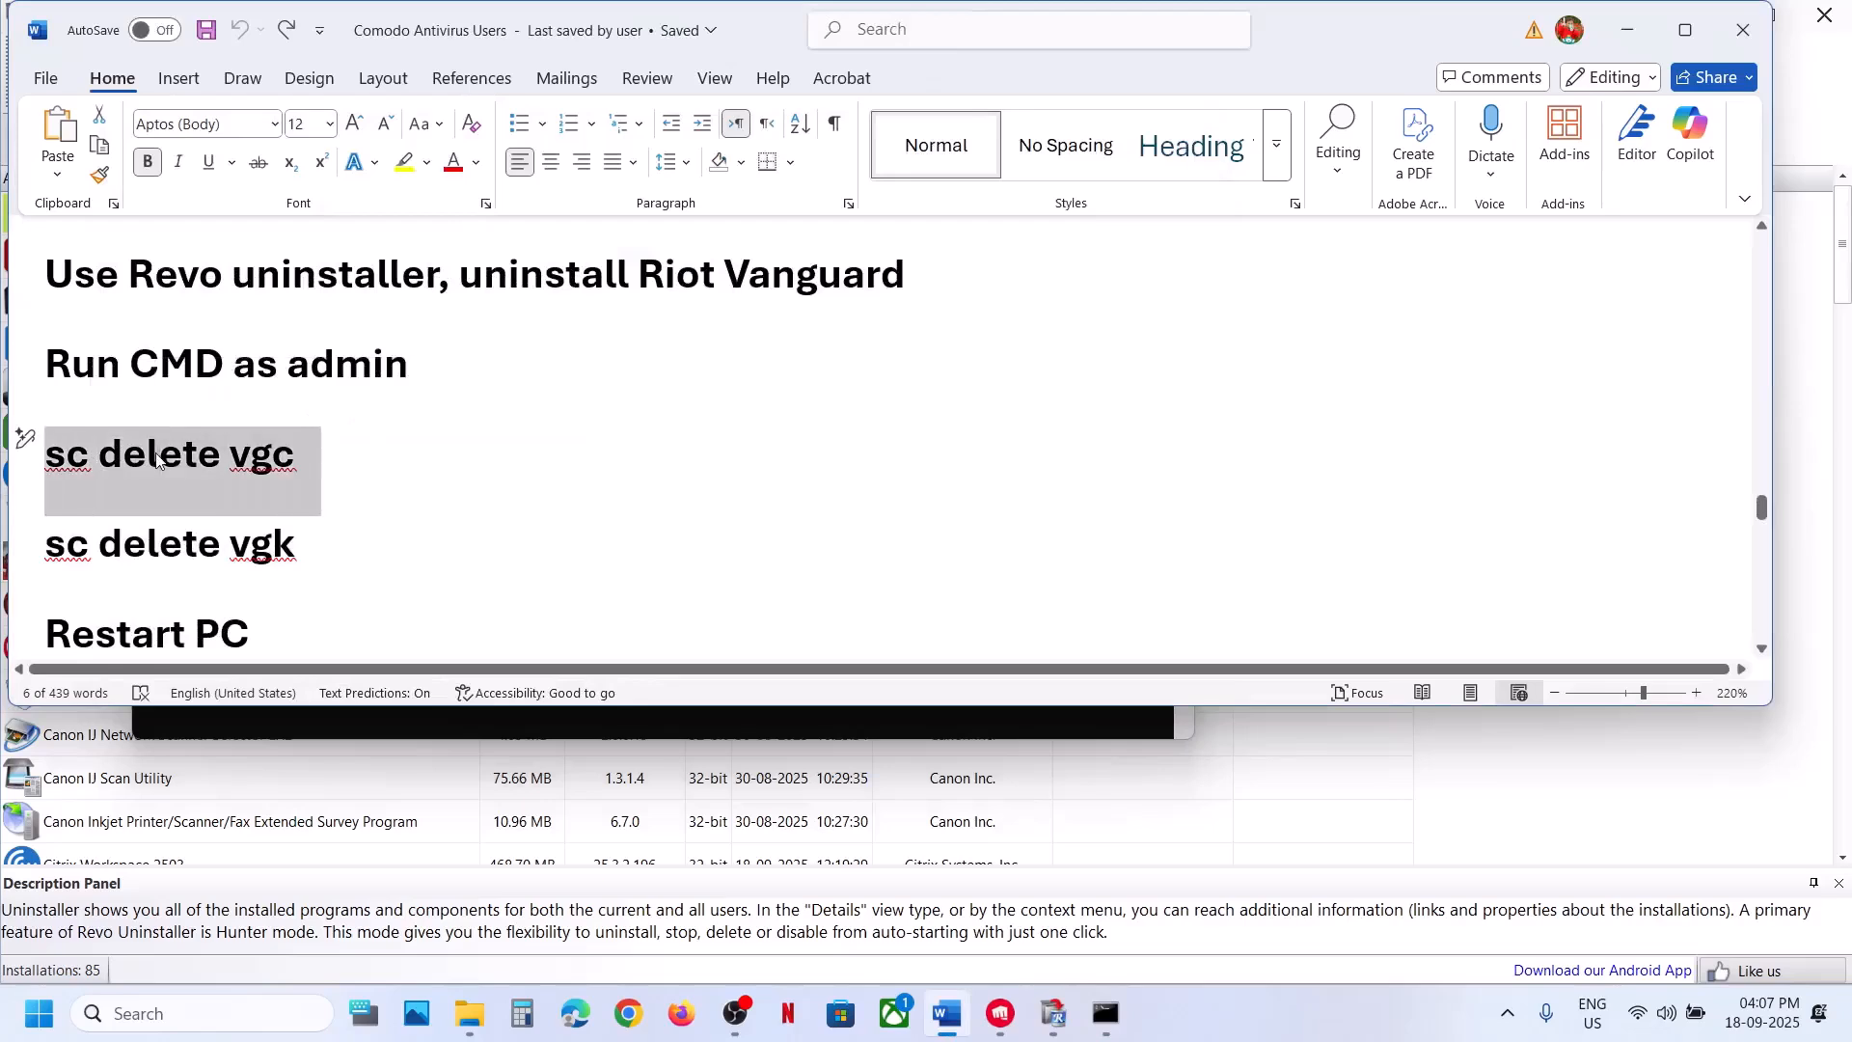
pyautogui.hotkey('alt', 'Tab')
pyautogui.click(553, 469)
pyautogui.write('sc delete vgc')
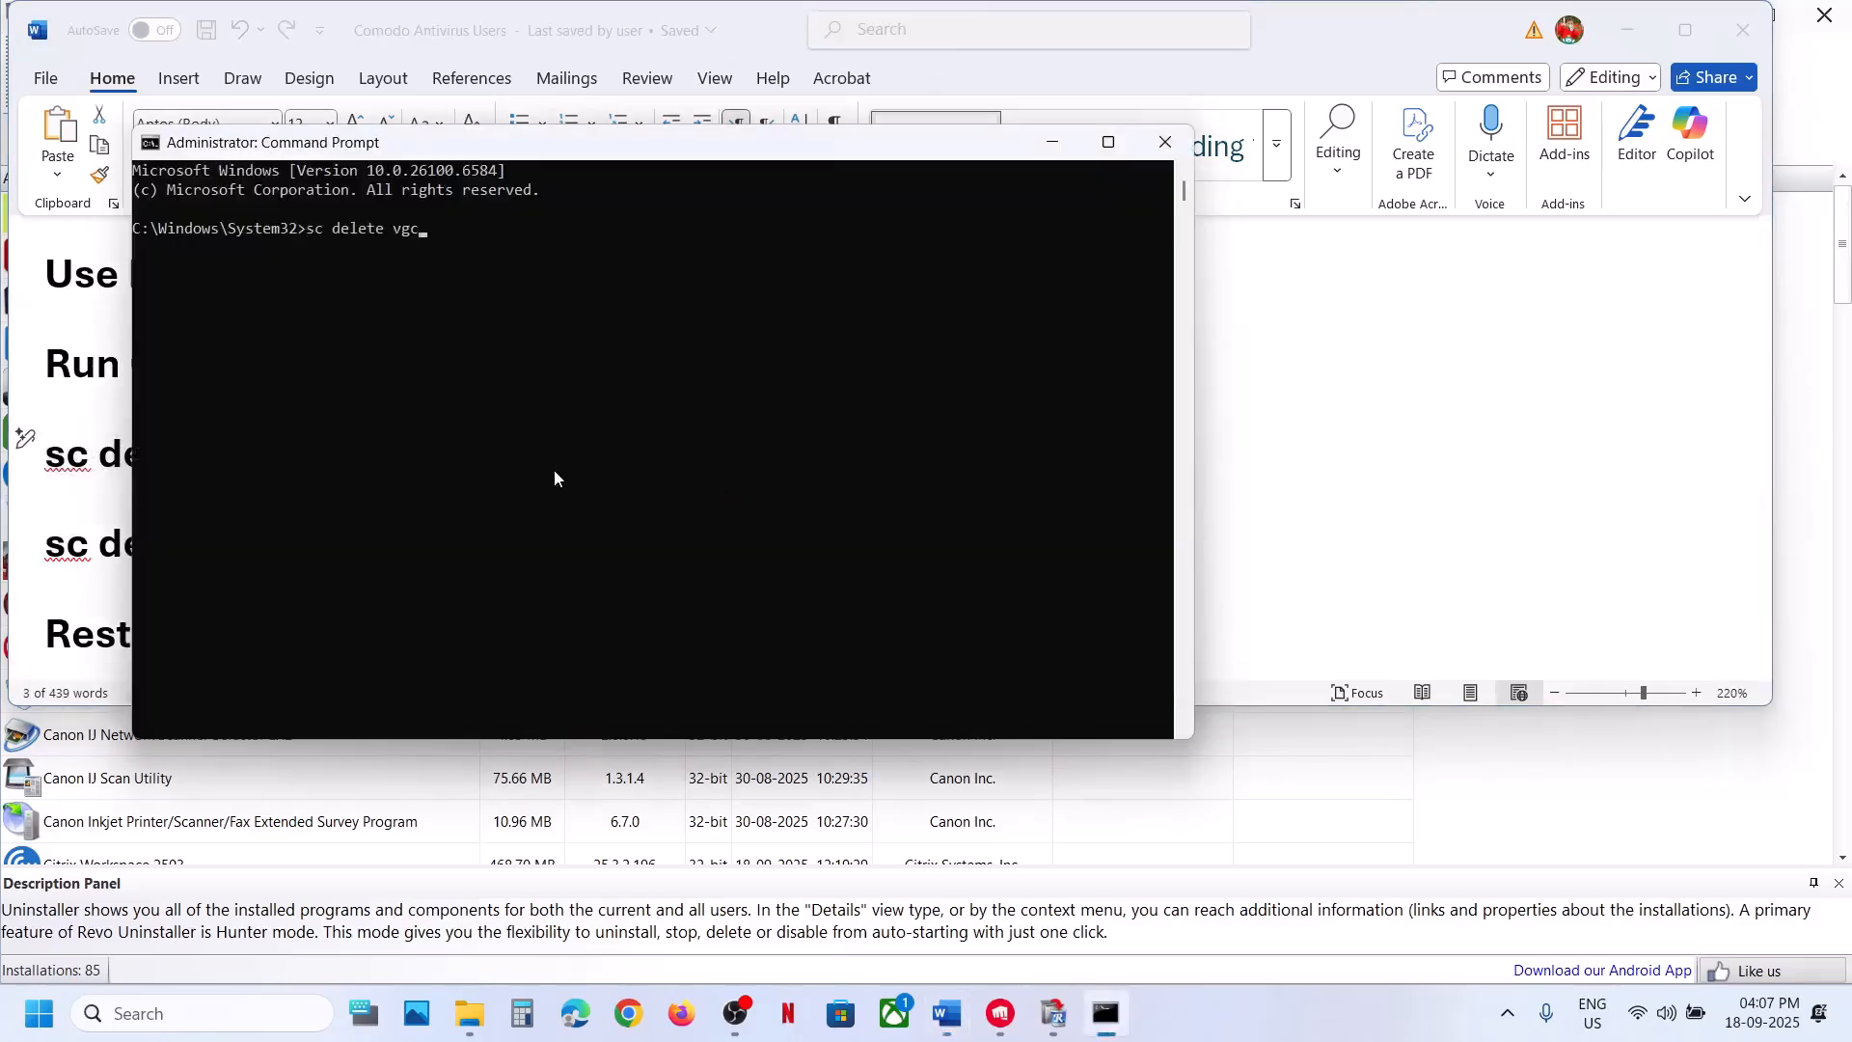
# Copy sc delete vgk from the Word document, run it in the Command Prompt and close the Command Prompt
pyautogui.hotkey('alt', 'Tab')
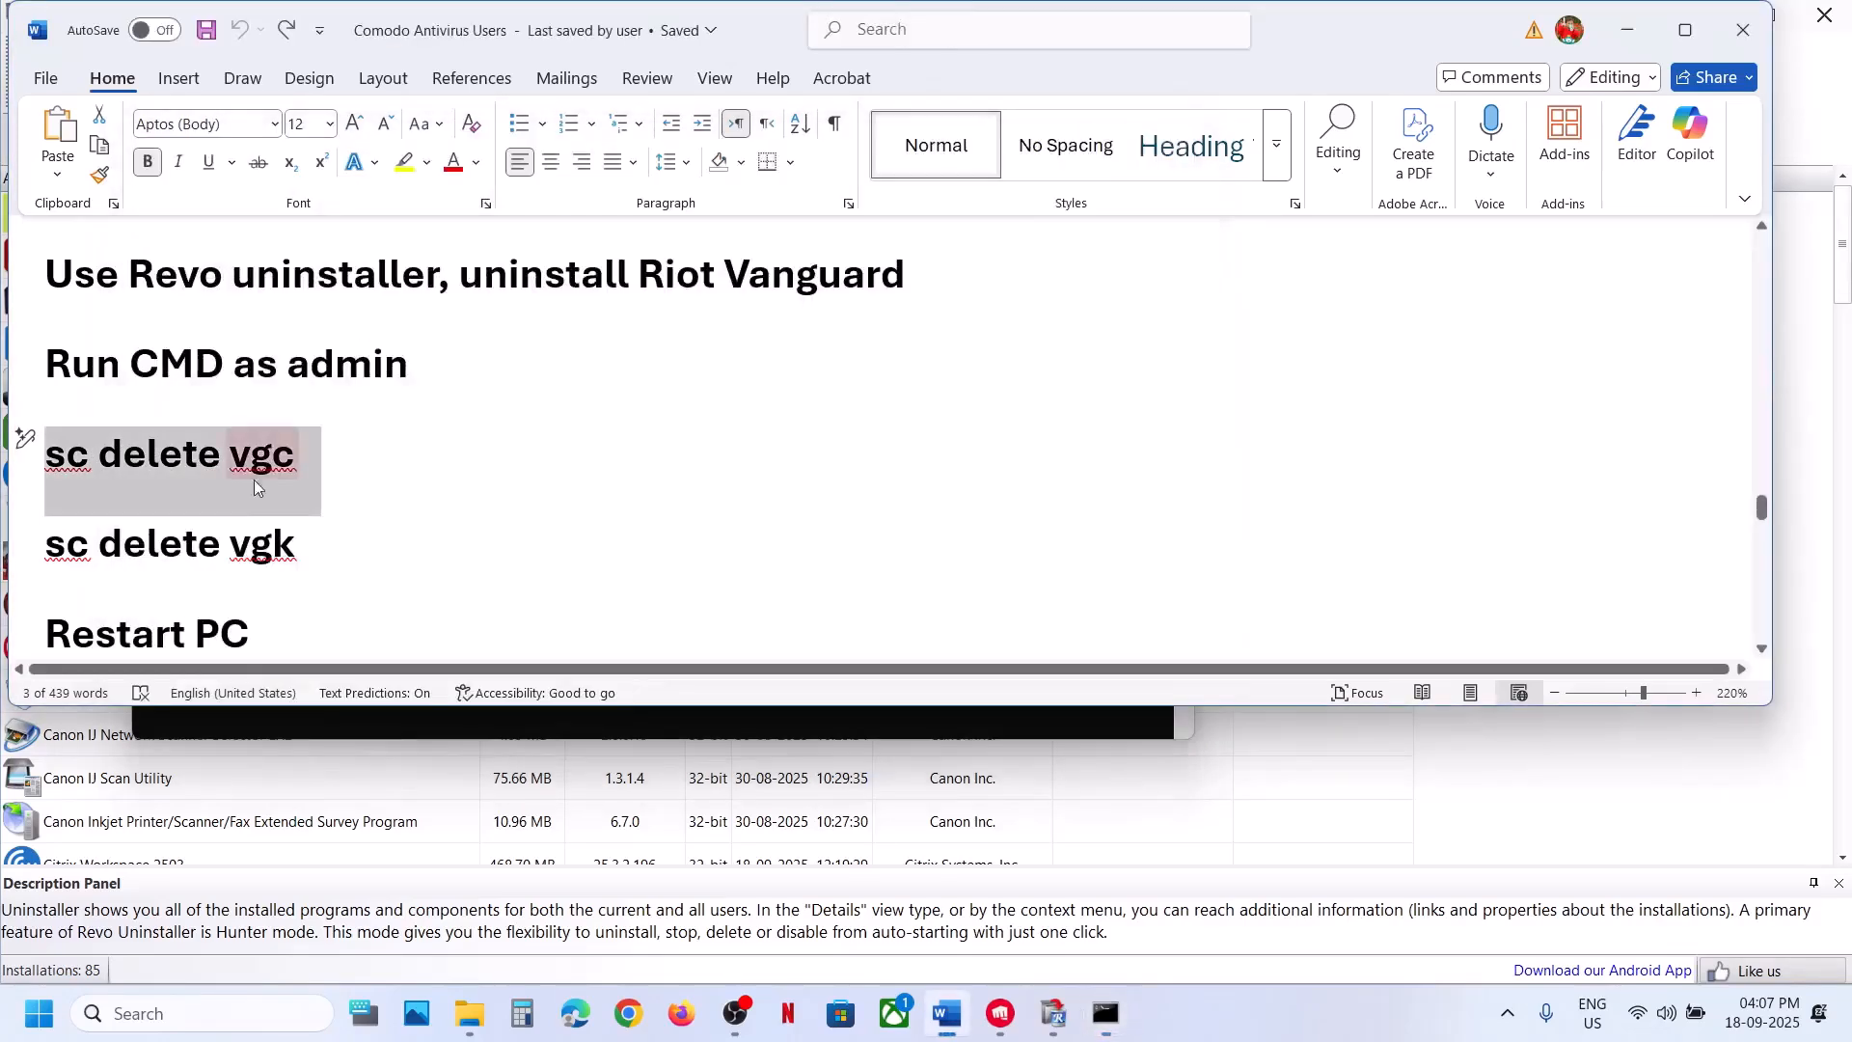
pyautogui.tripleClick(188, 553)
pyautogui.hotkey('ctrl', 'c')
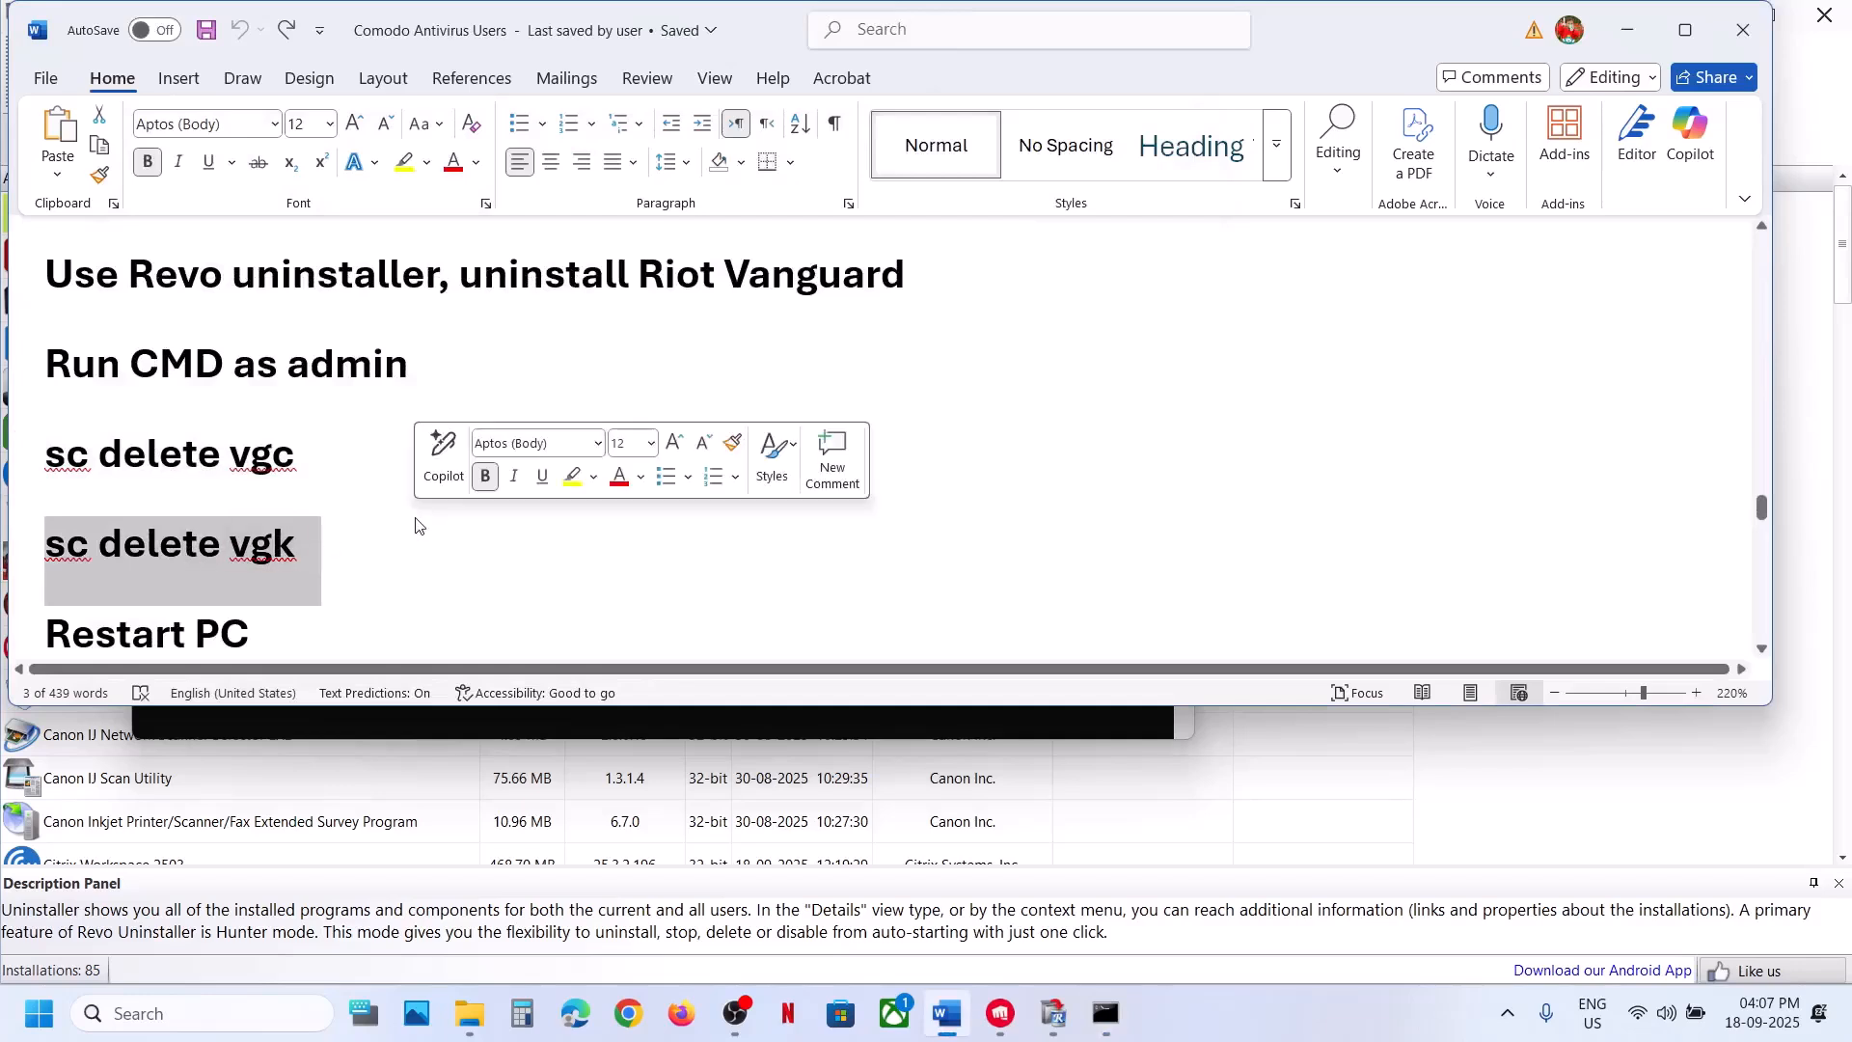
pyautogui.hotkey('alt', 'Tab')
pyautogui.hotkey('ctrl', 'v')
pyautogui.press('Return')
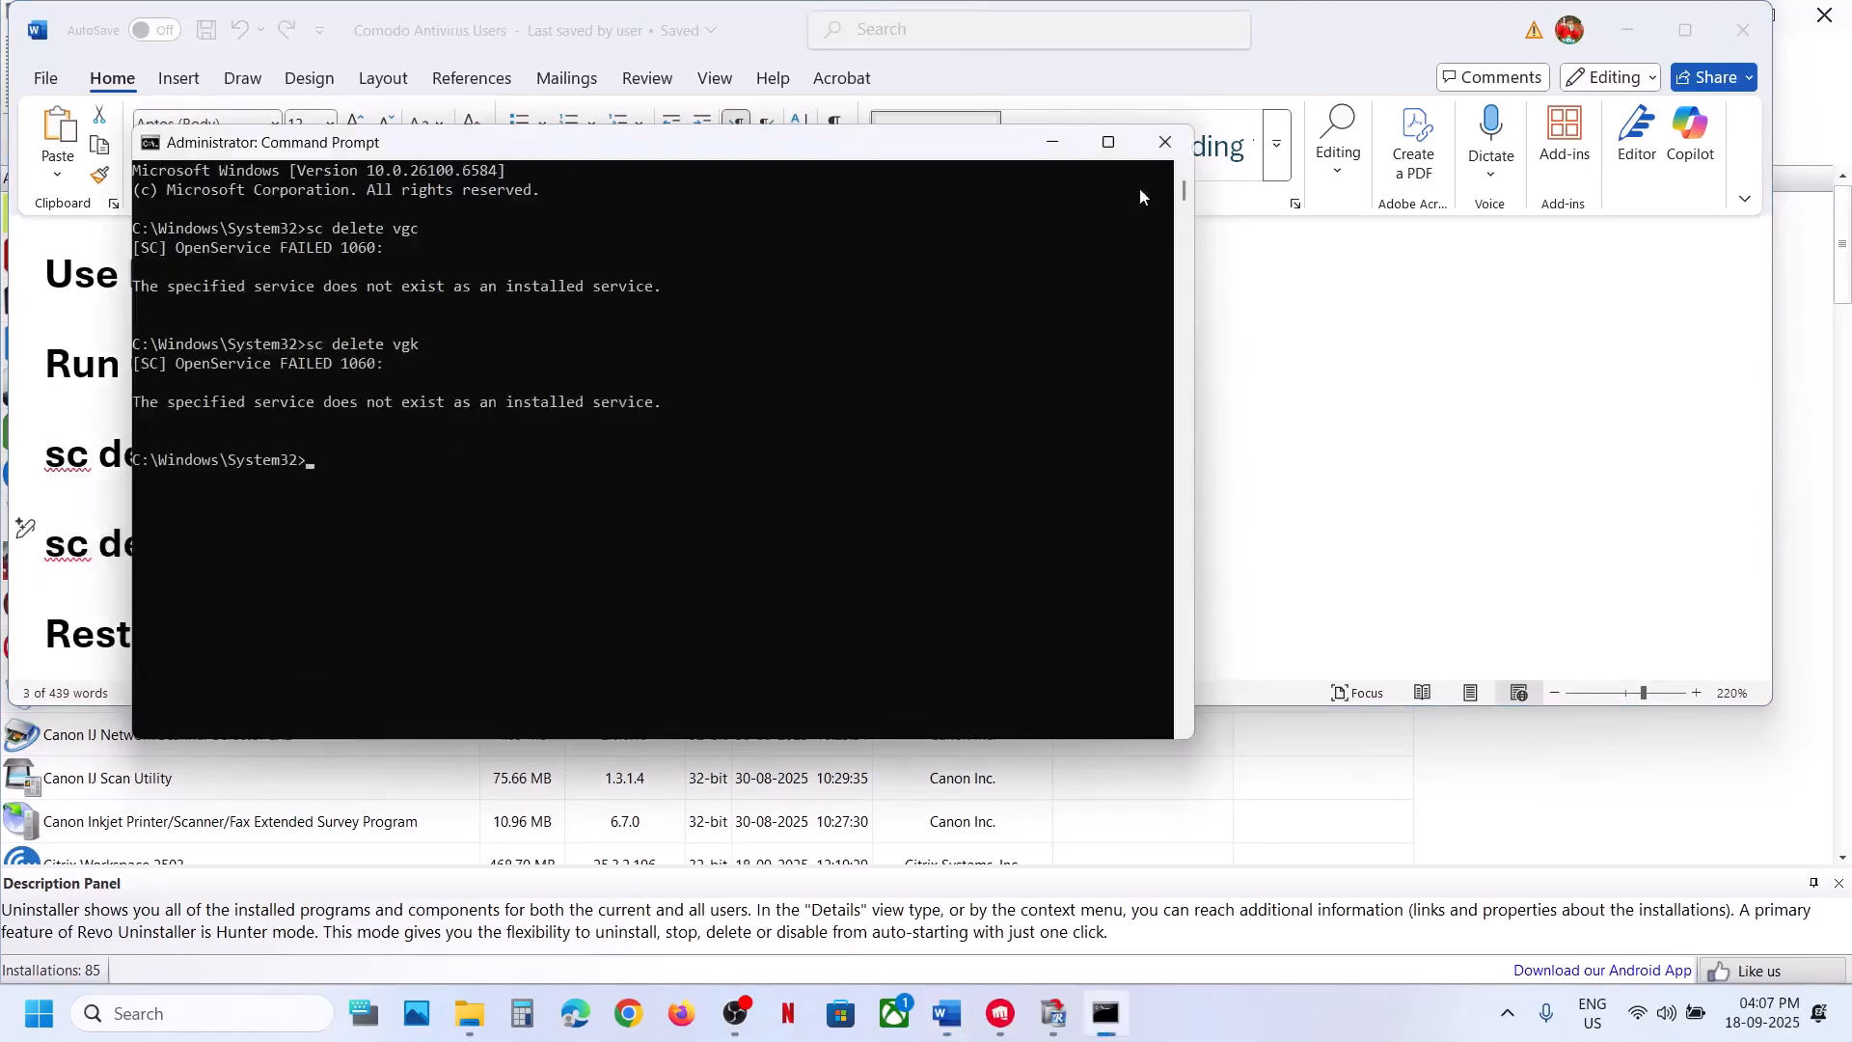
pyautogui.click(1163, 145)
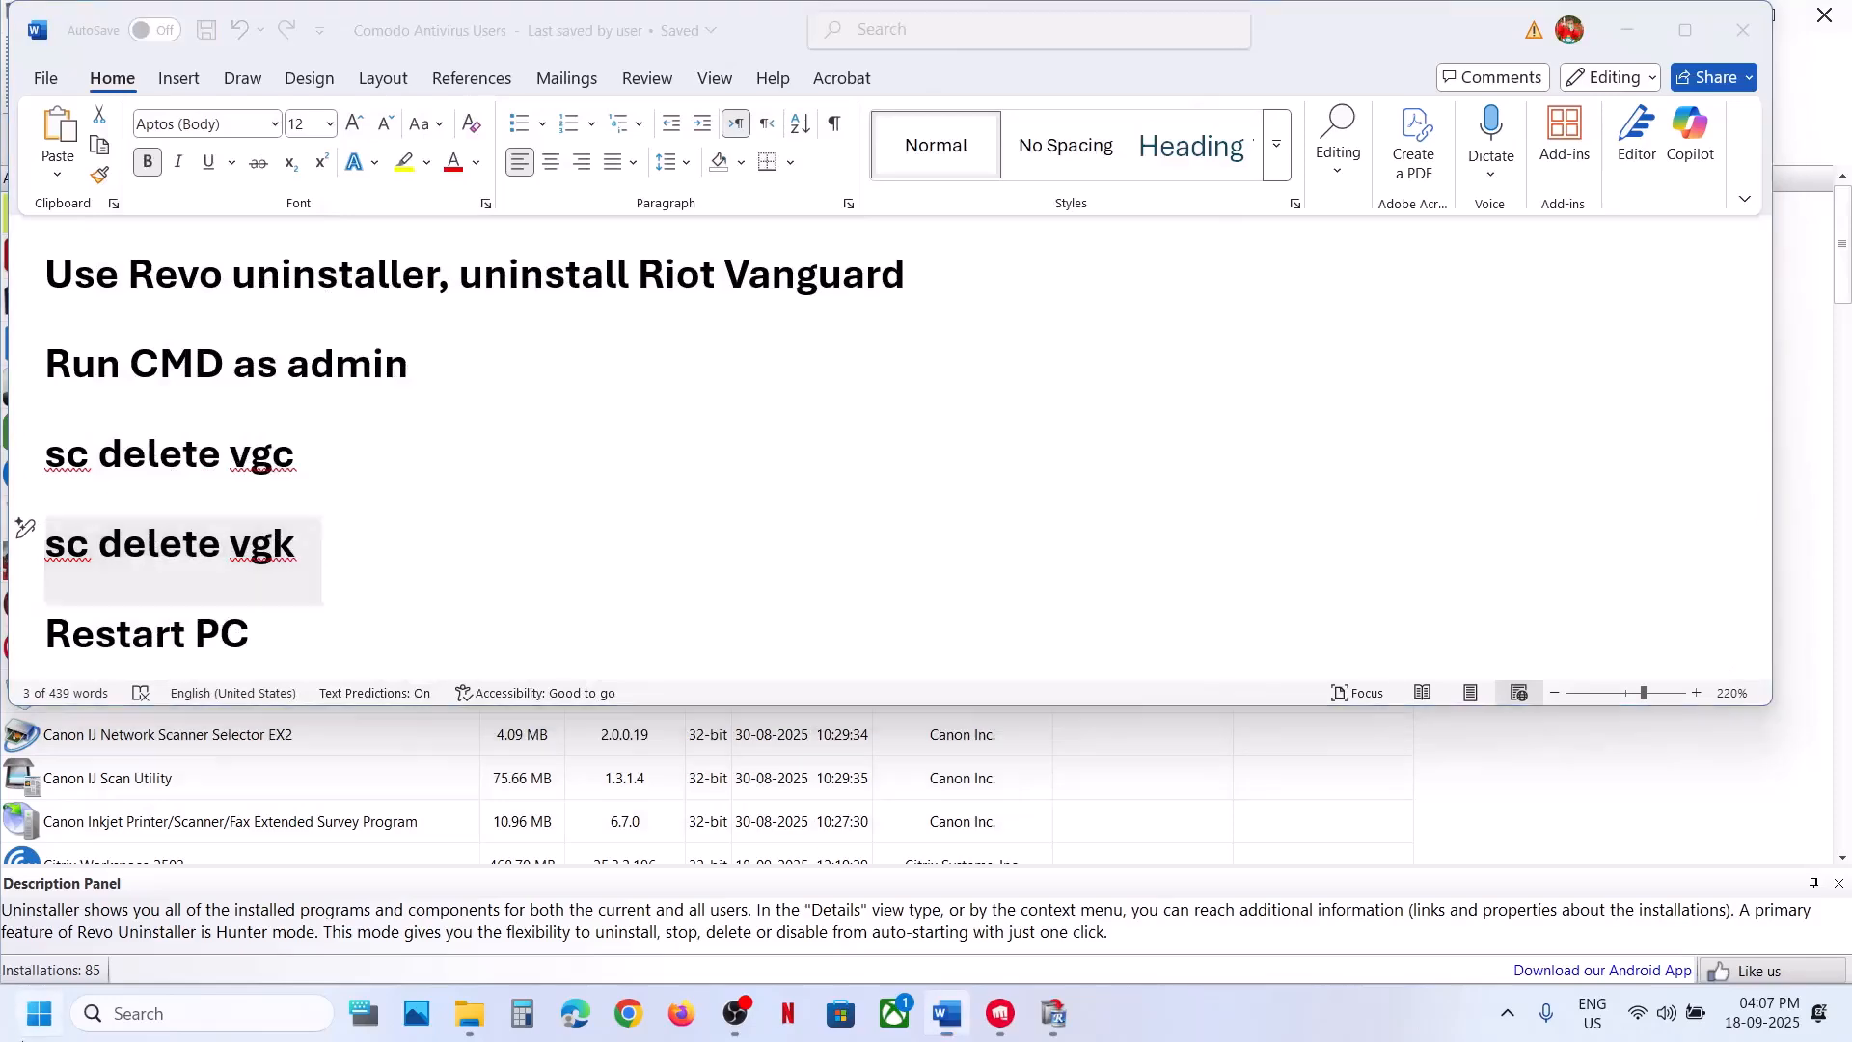
# Show the PC's power options with the Restart choice, and dismiss them without restarting
pyautogui.press('super')
pyautogui.click(701, 929)
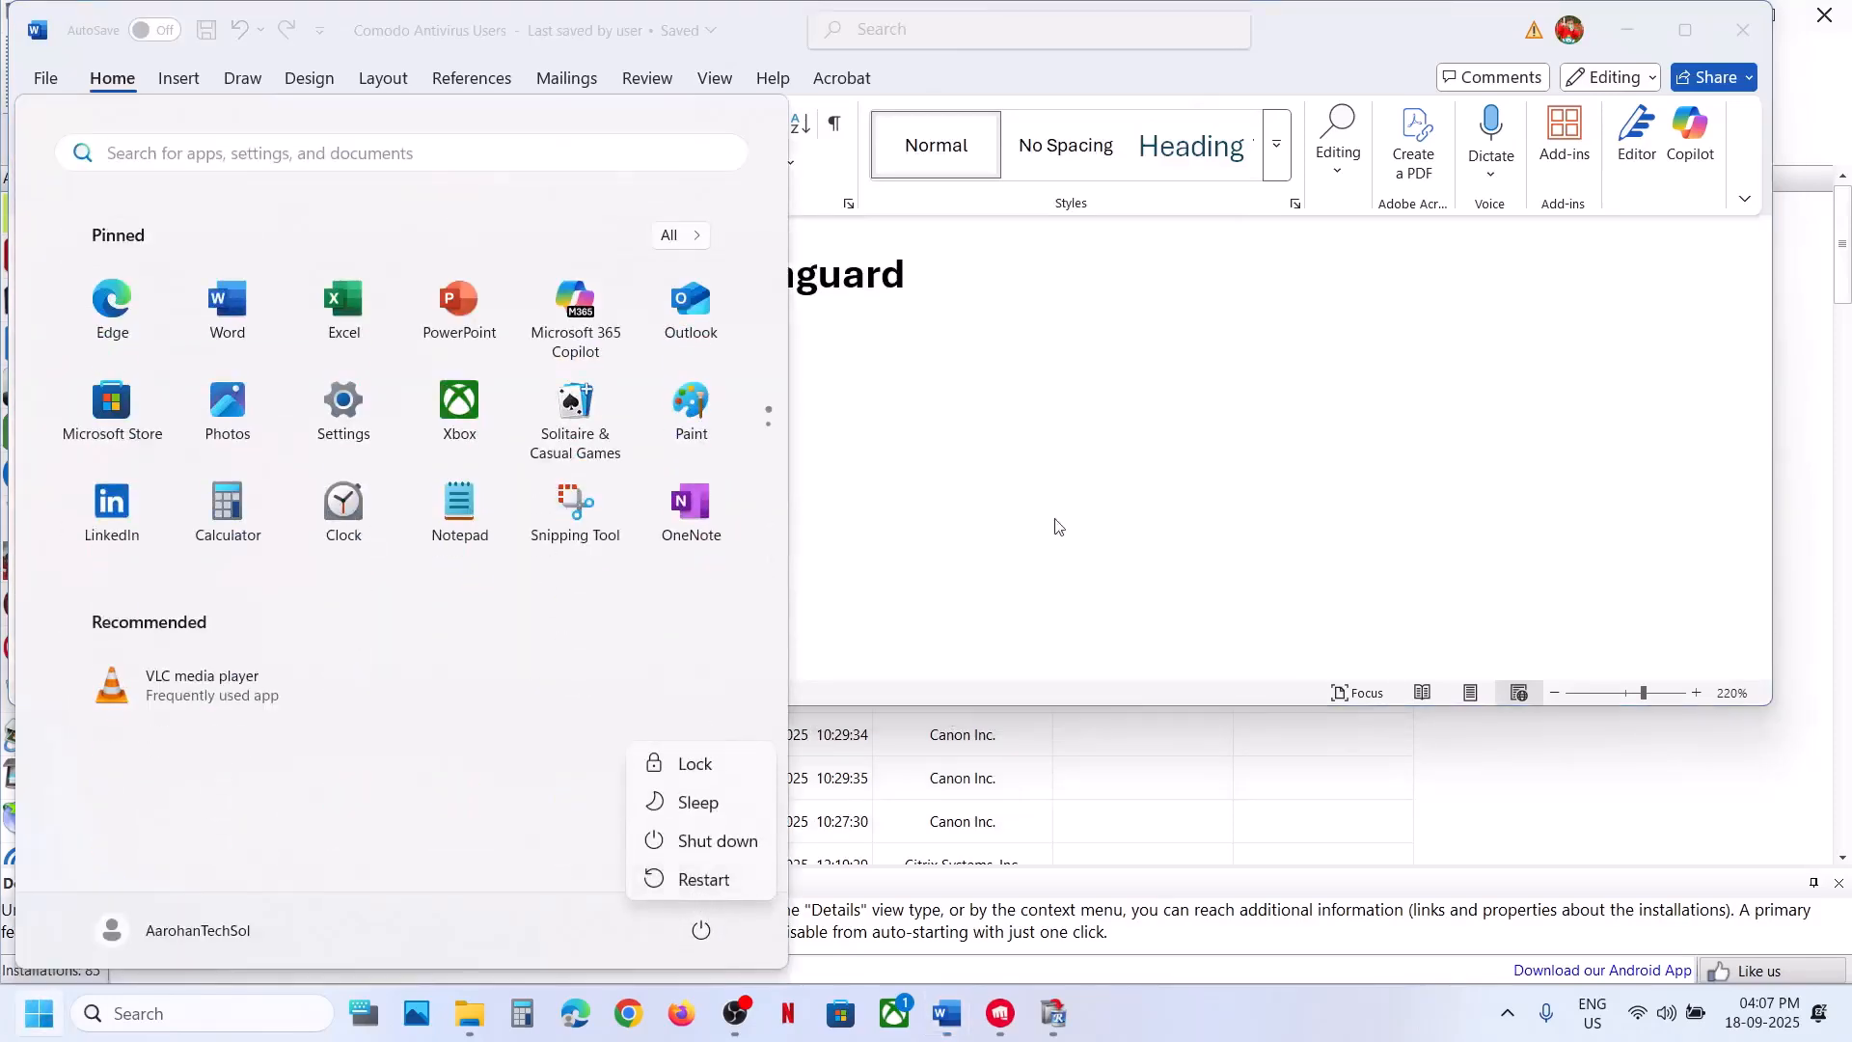
pyautogui.press('Escape')
pyautogui.press('Escape')
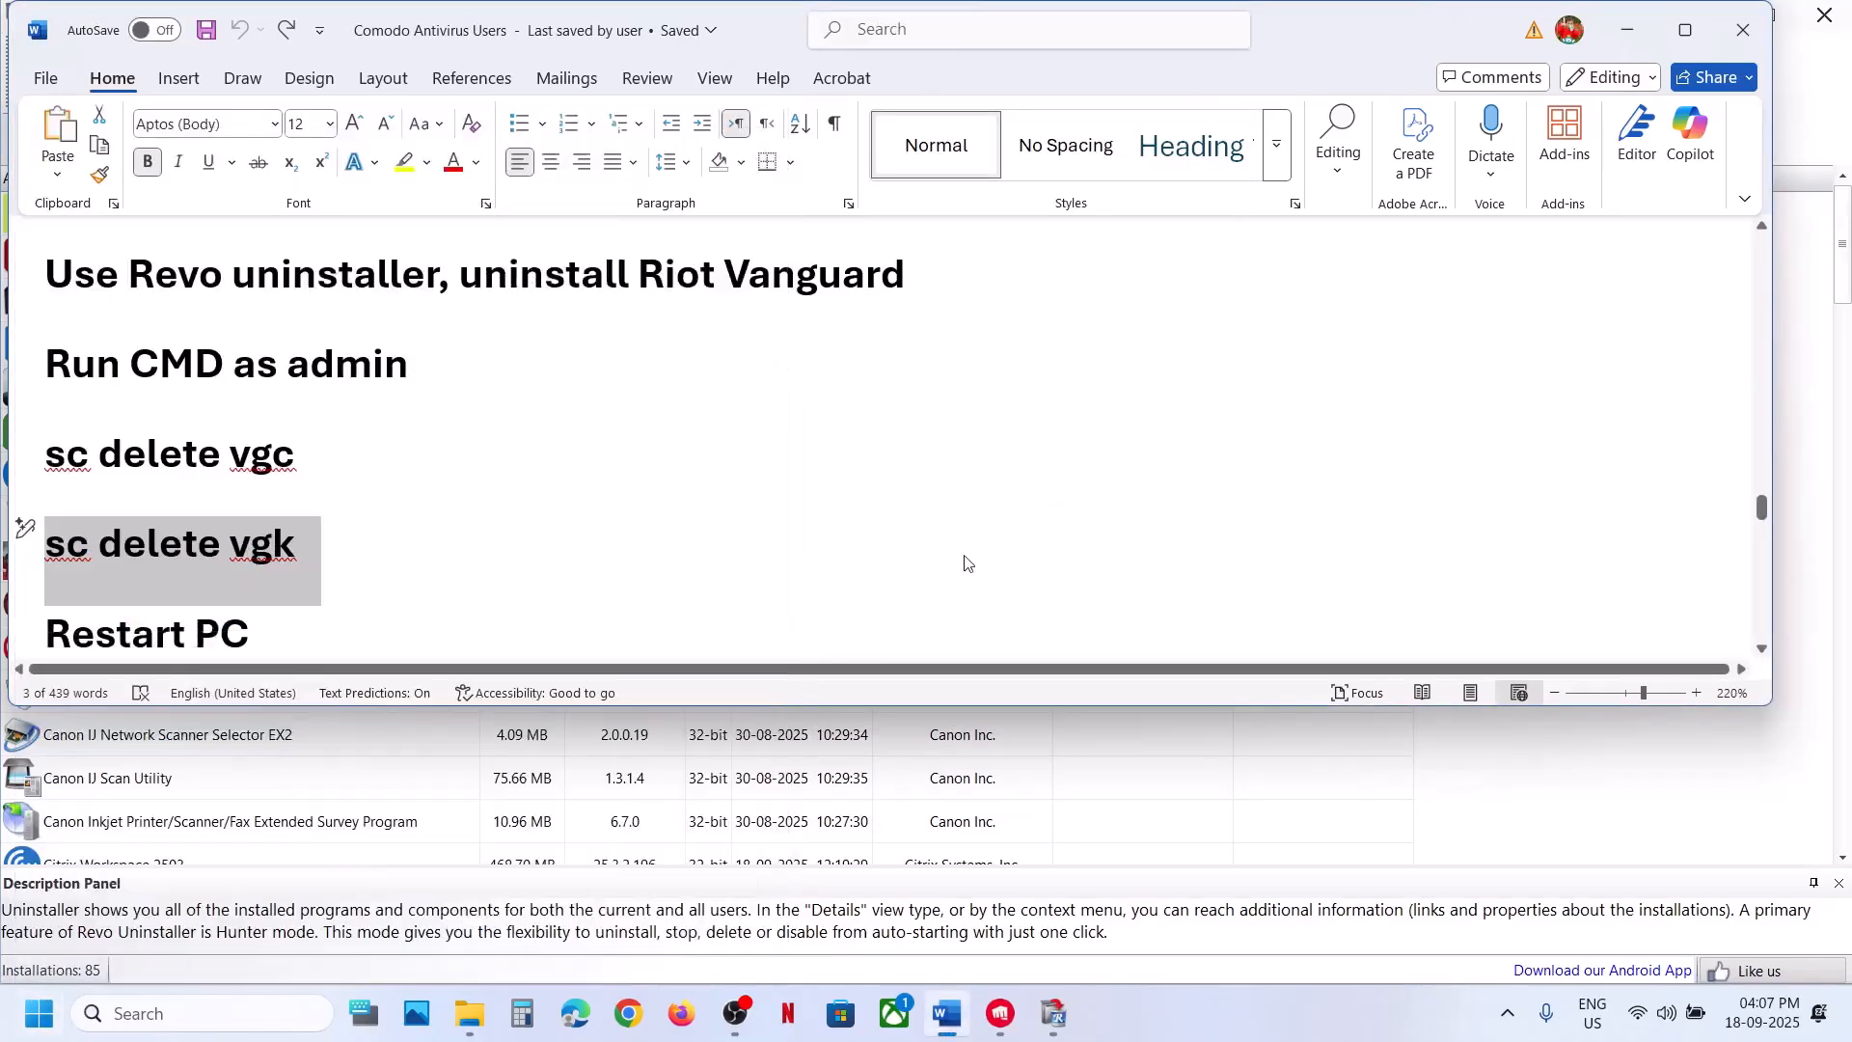
# Close the Riot Client window and display the PC's power options again
pyautogui.rightClick(999, 1008)
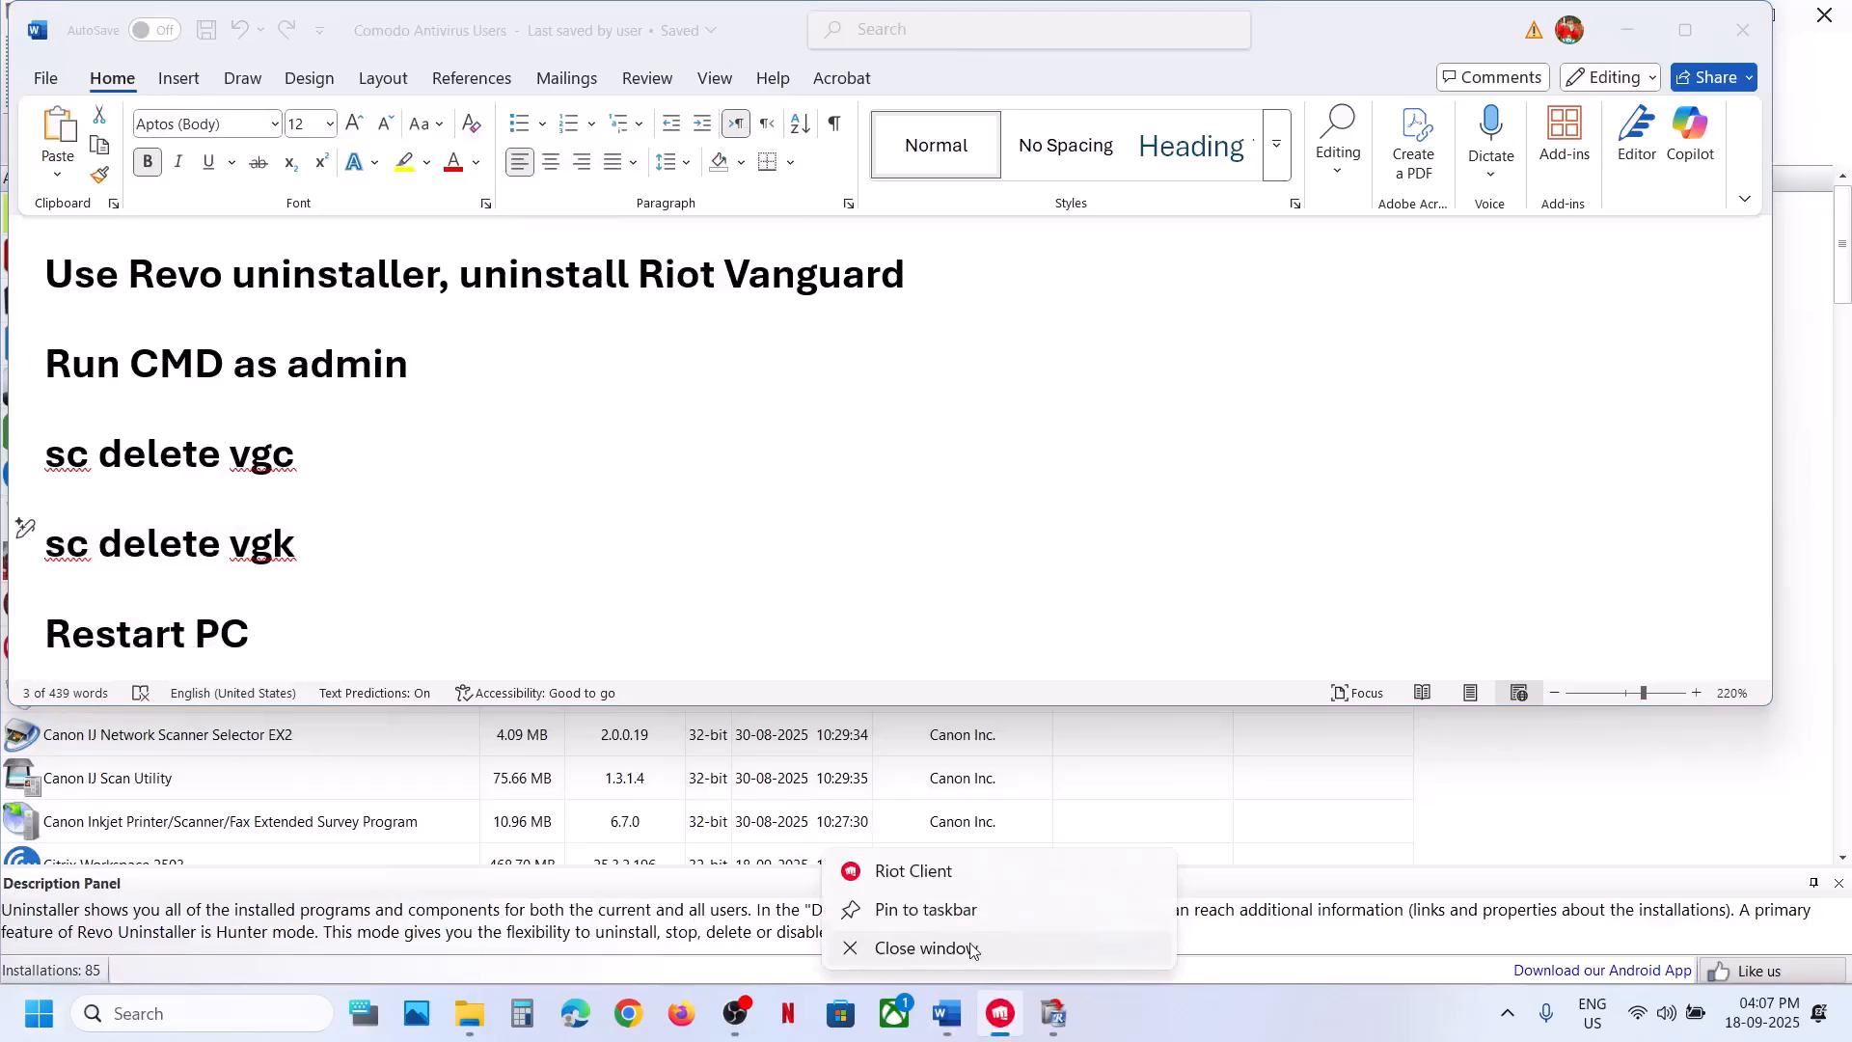
pyautogui.click(971, 948)
pyautogui.click(43, 1018)
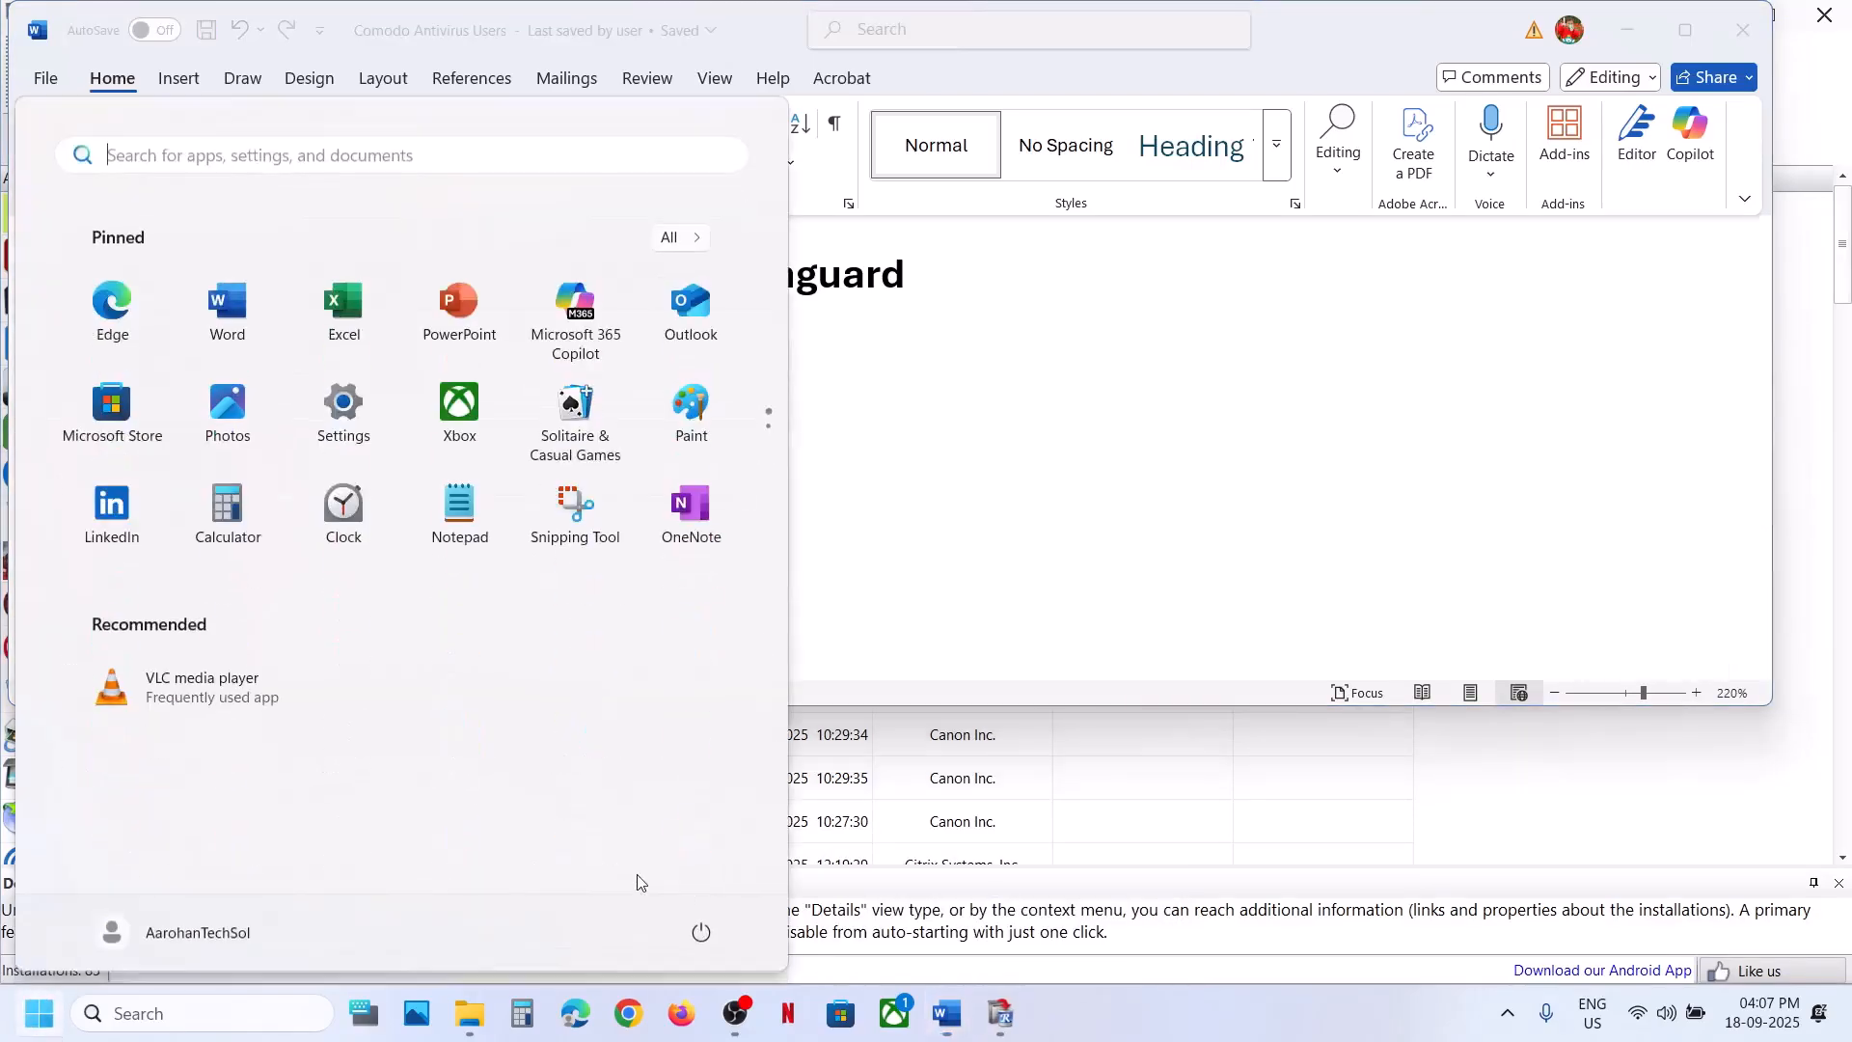
pyautogui.click(703, 934)
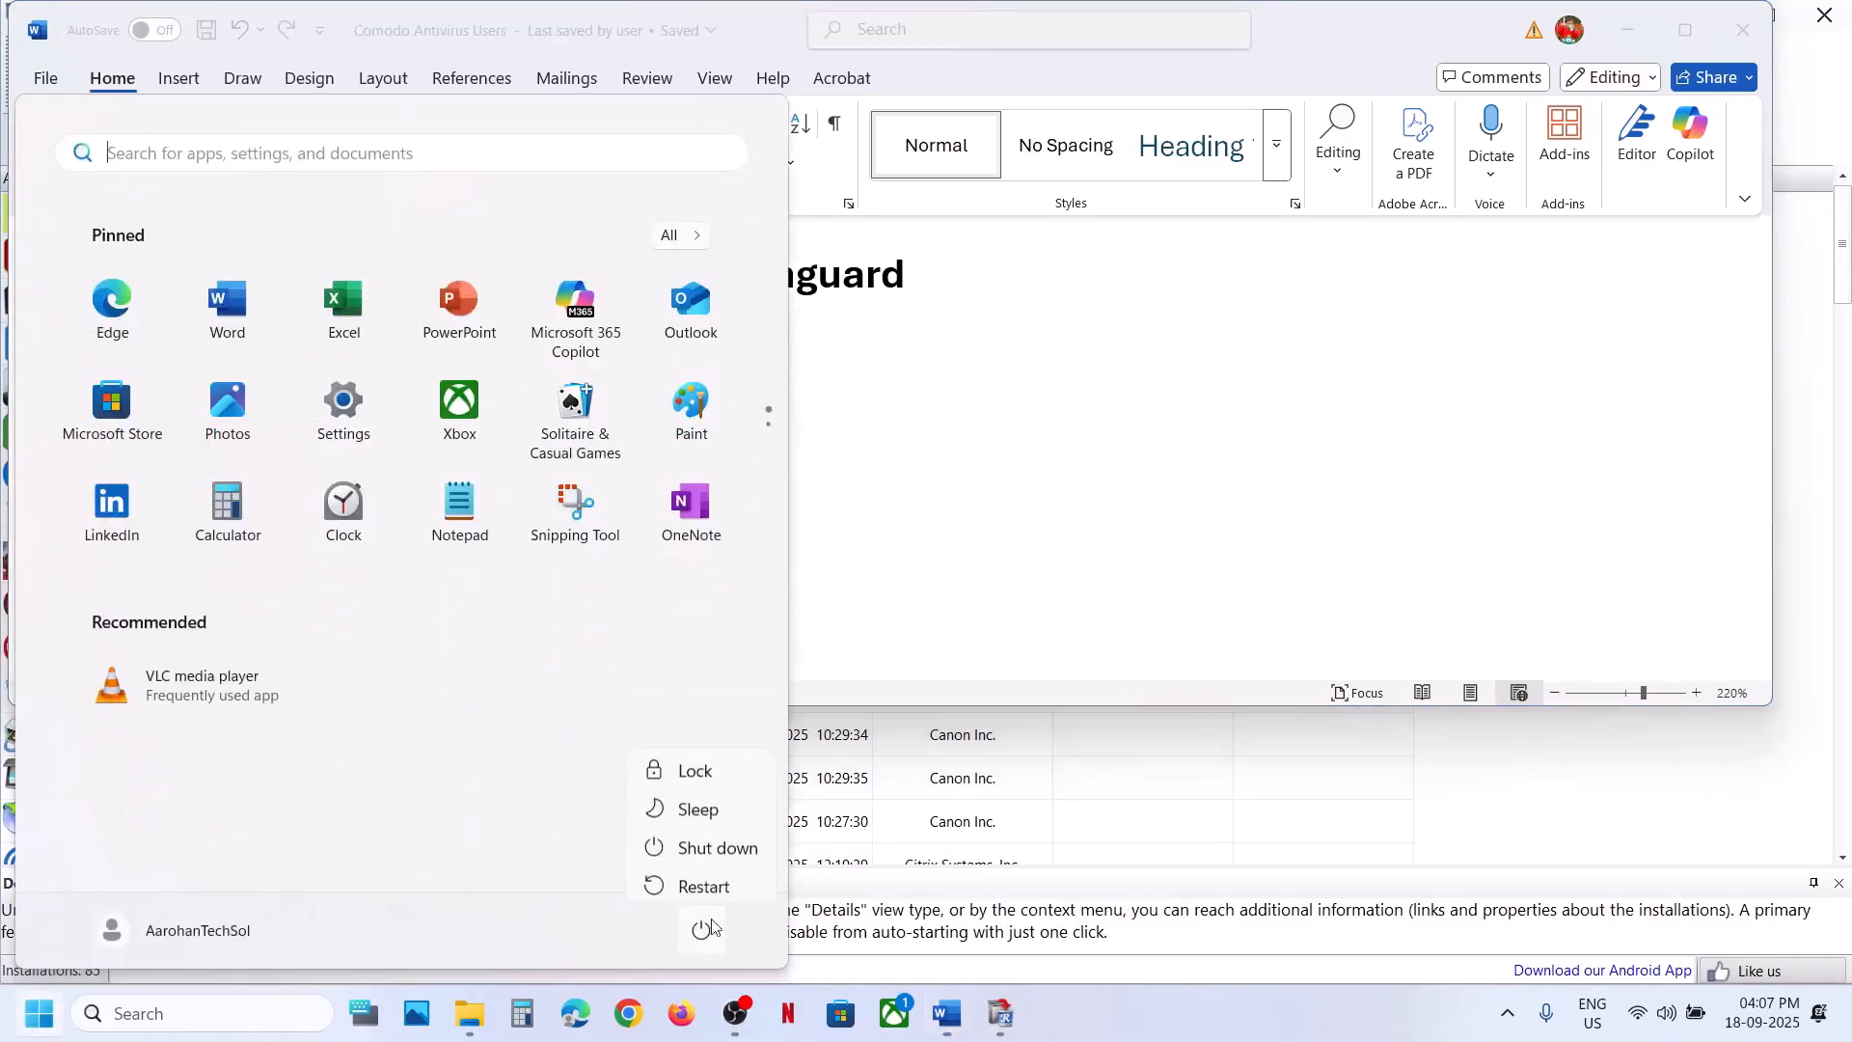
# Search Windows for riot and launch the Riot Client
pyautogui.click(206, 1023)
pyautogui.write('riot')
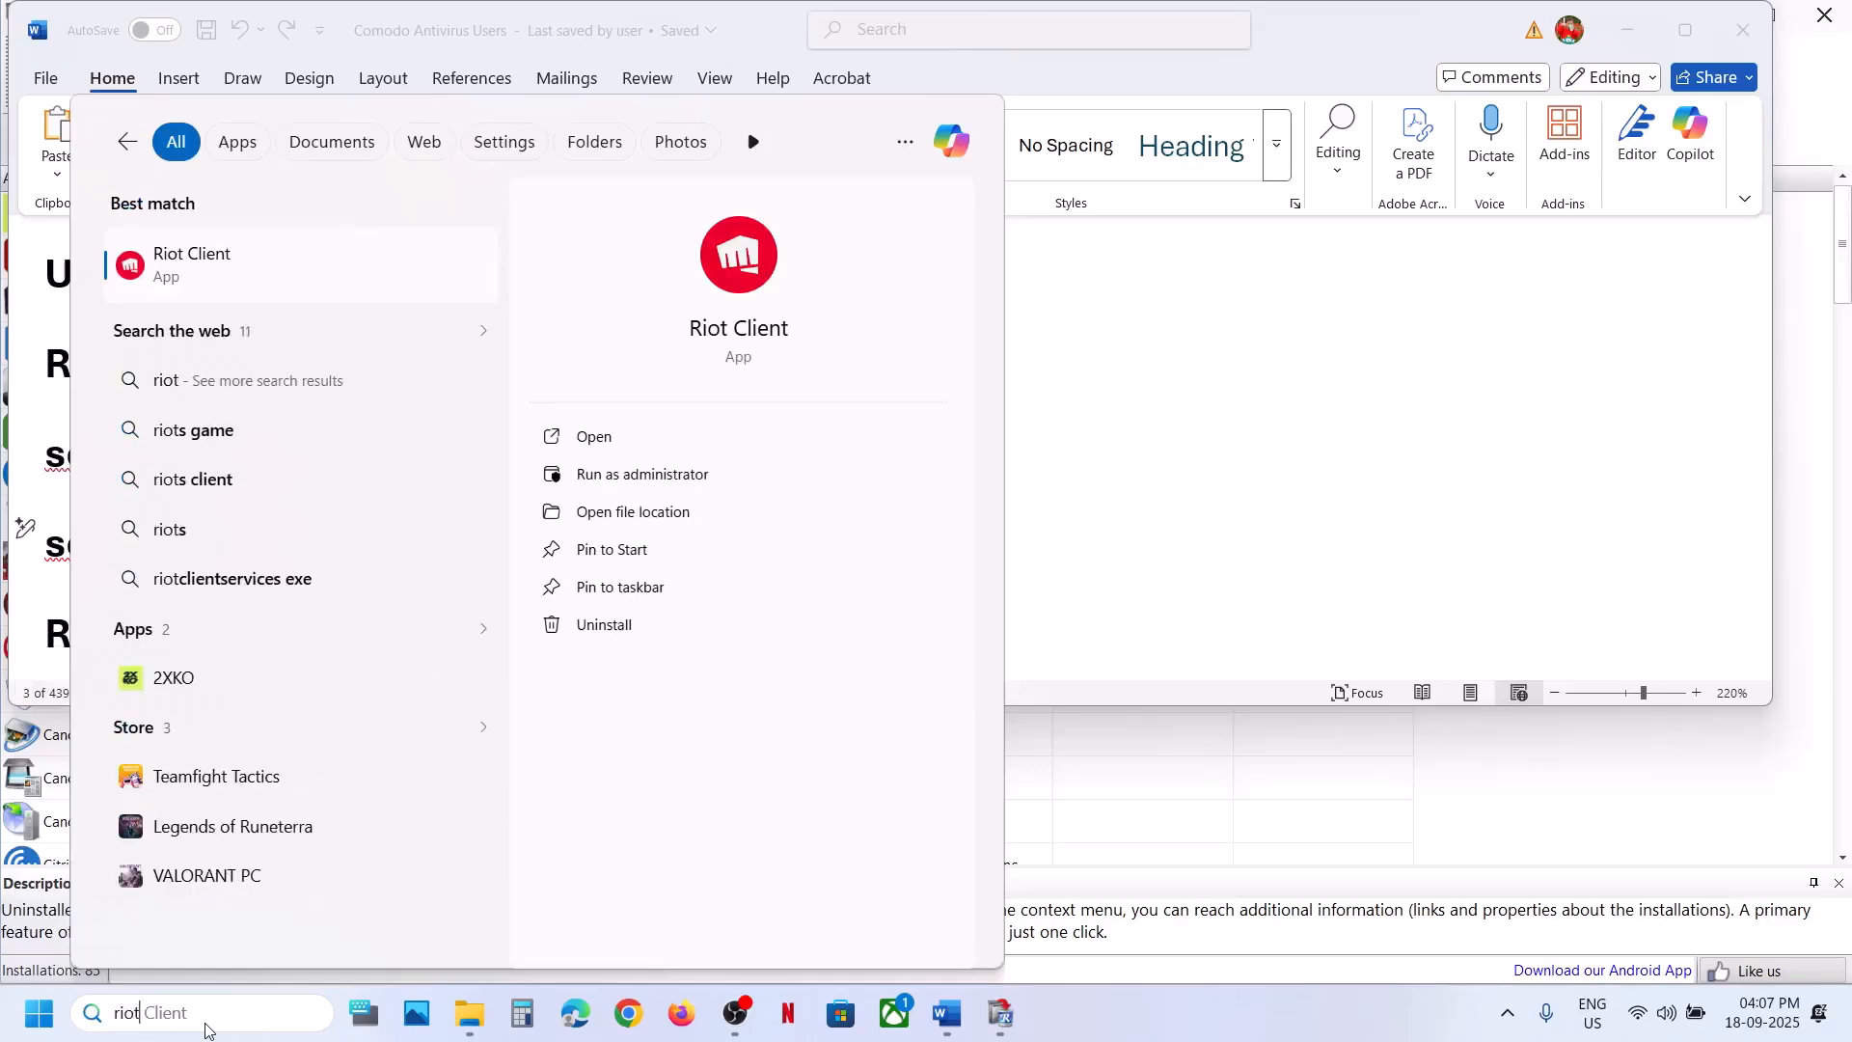
pyautogui.press('Return')
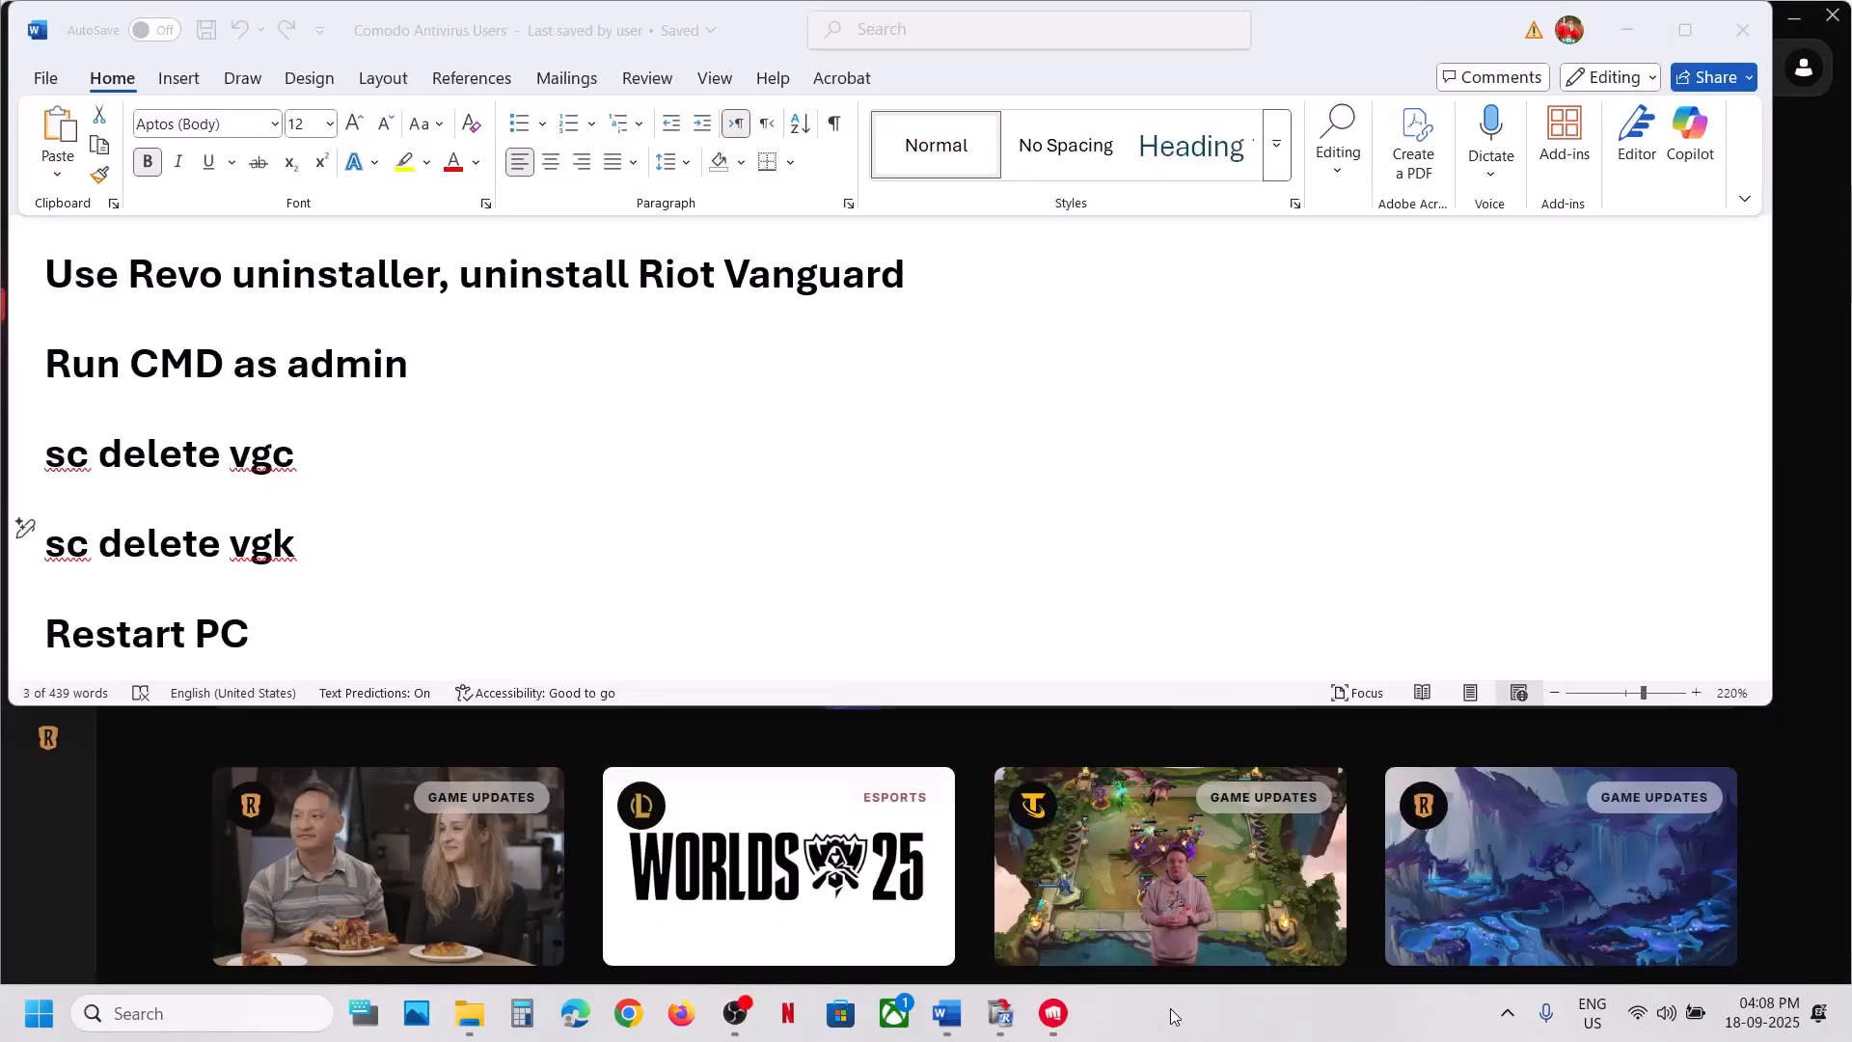
# Bring the Riot Client forward, open the 2XKO page and start its update to install Vanguard, allowing the changes
pyautogui.hotkey('alt', 'Tab')
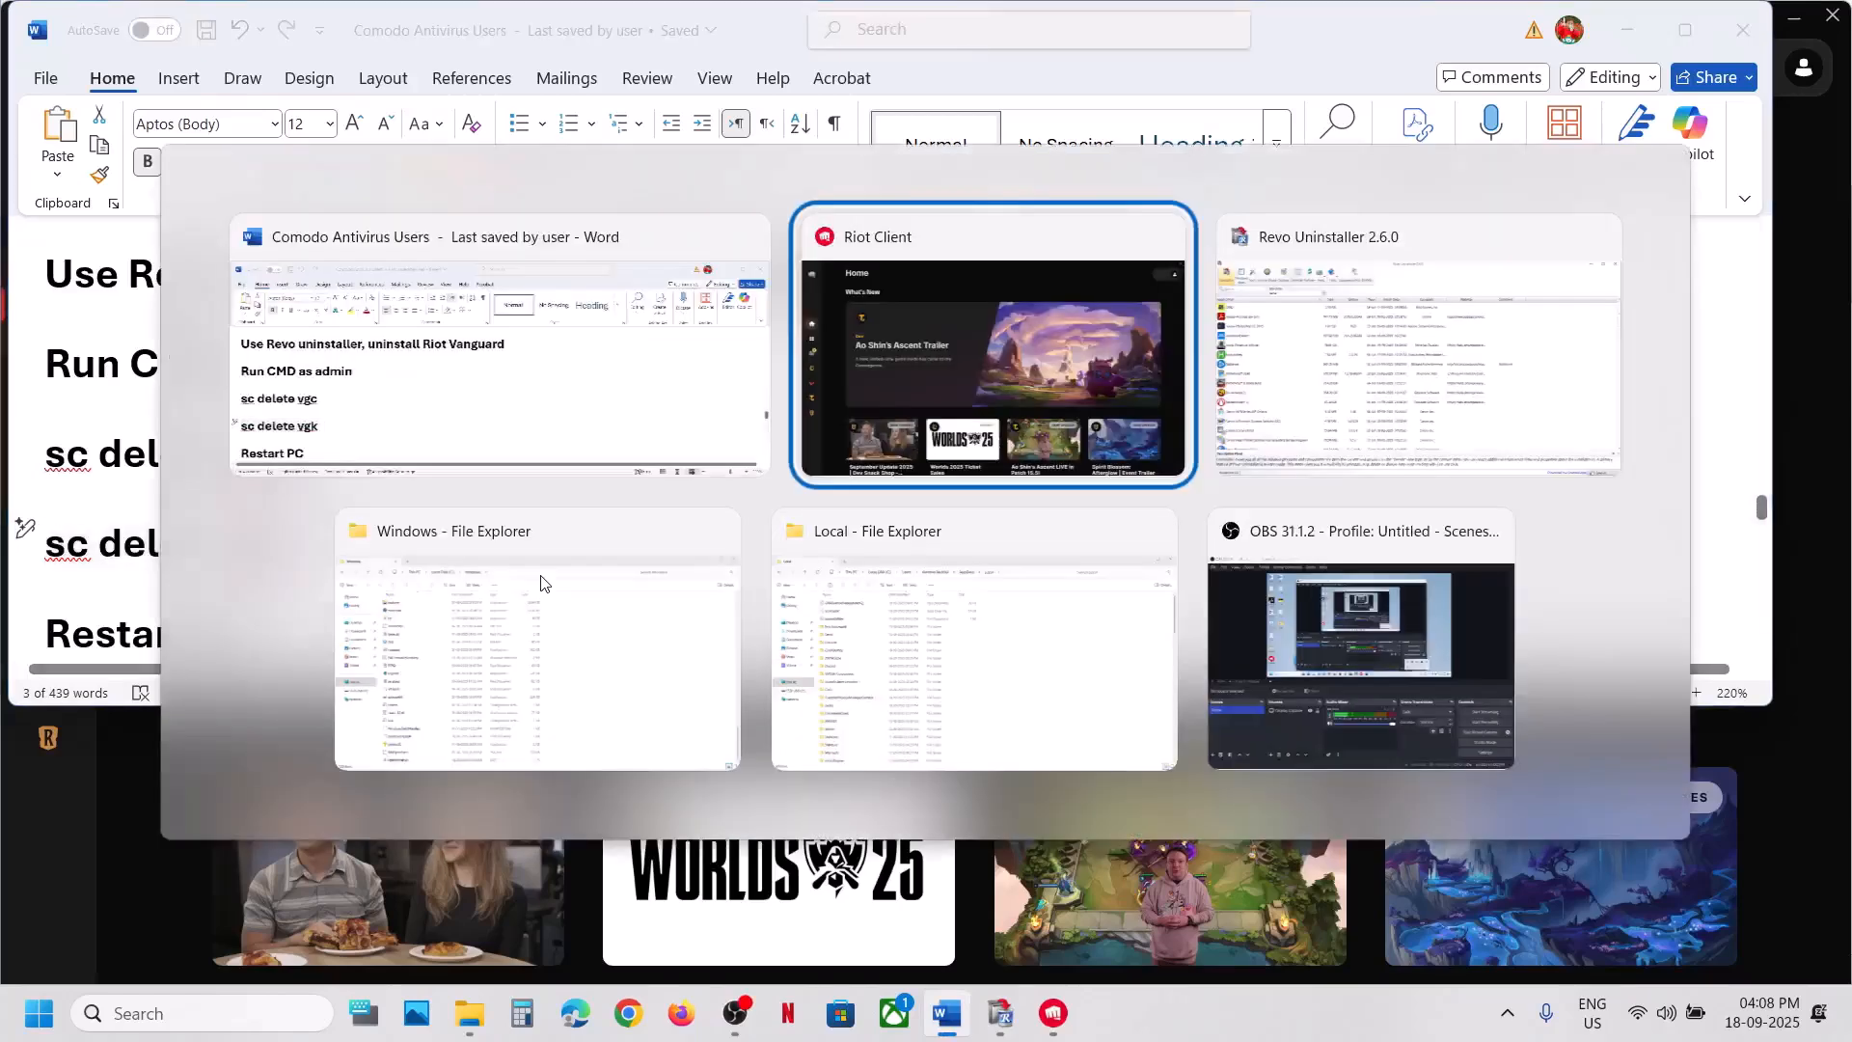
pyautogui.click(42, 469)
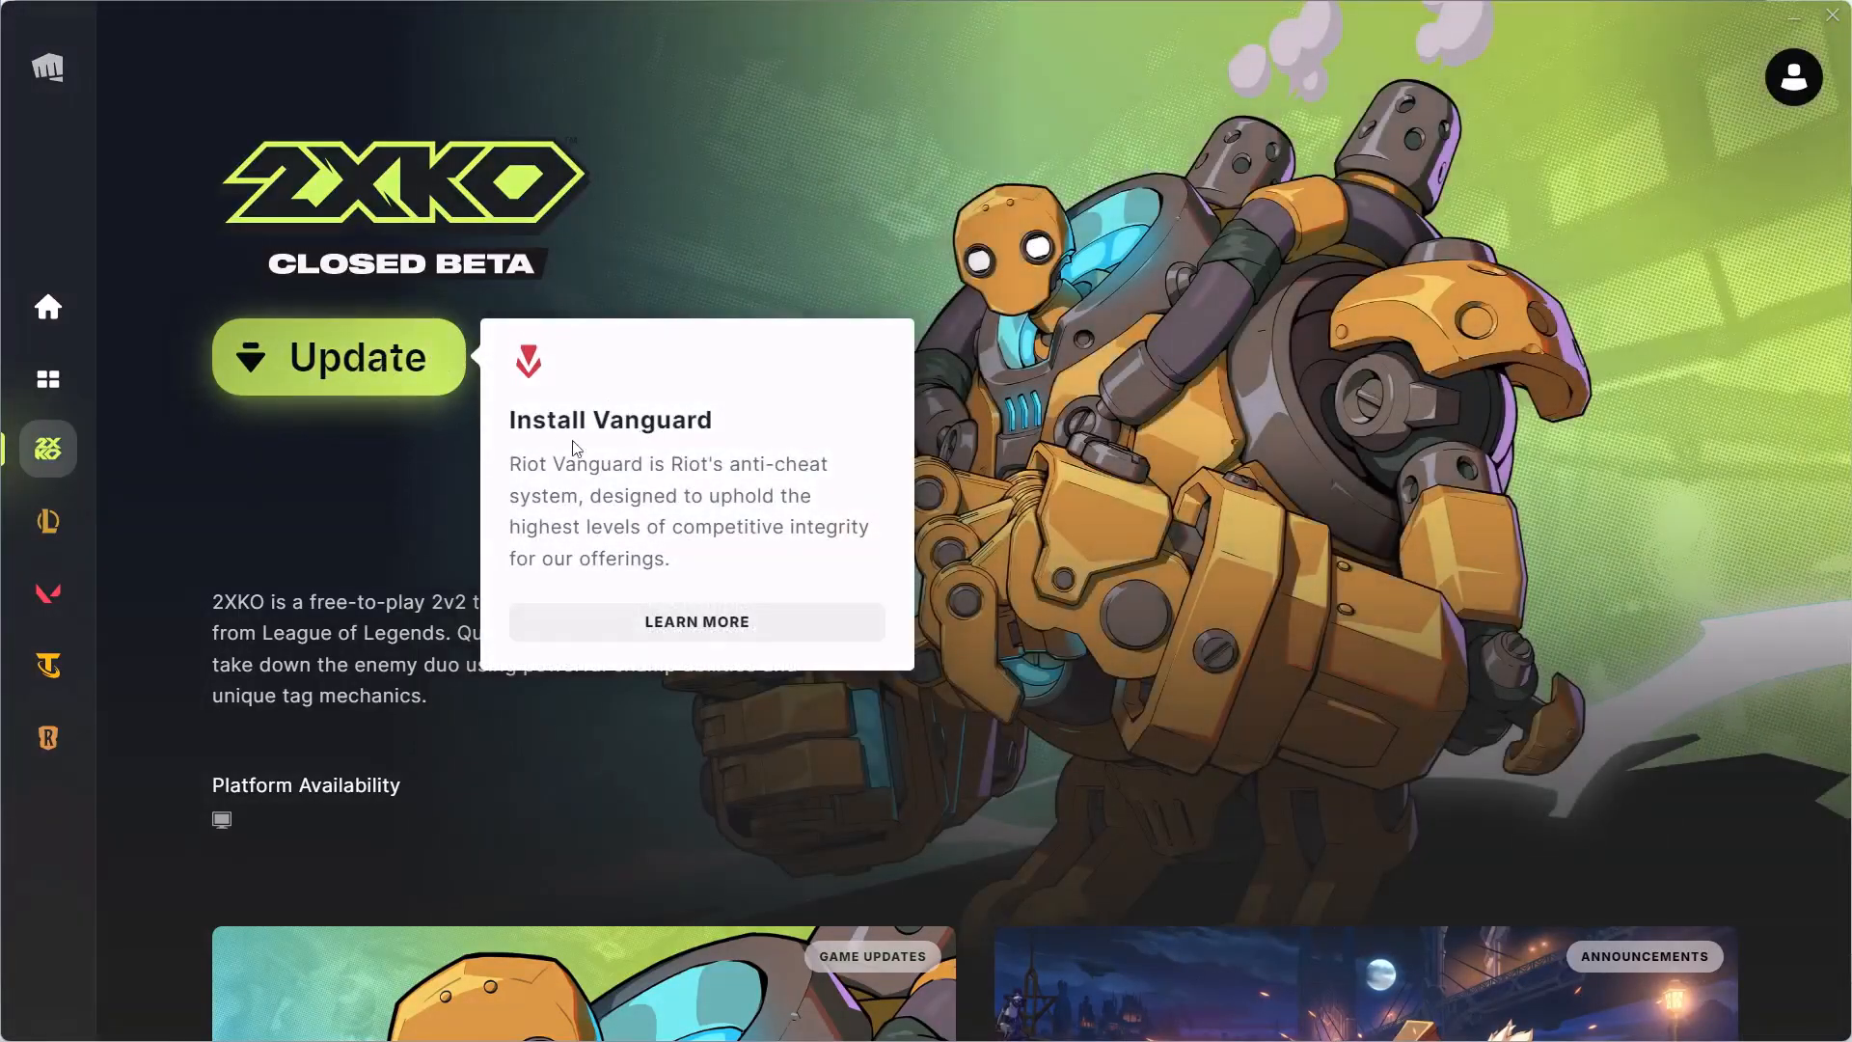
pyautogui.click(283, 363)
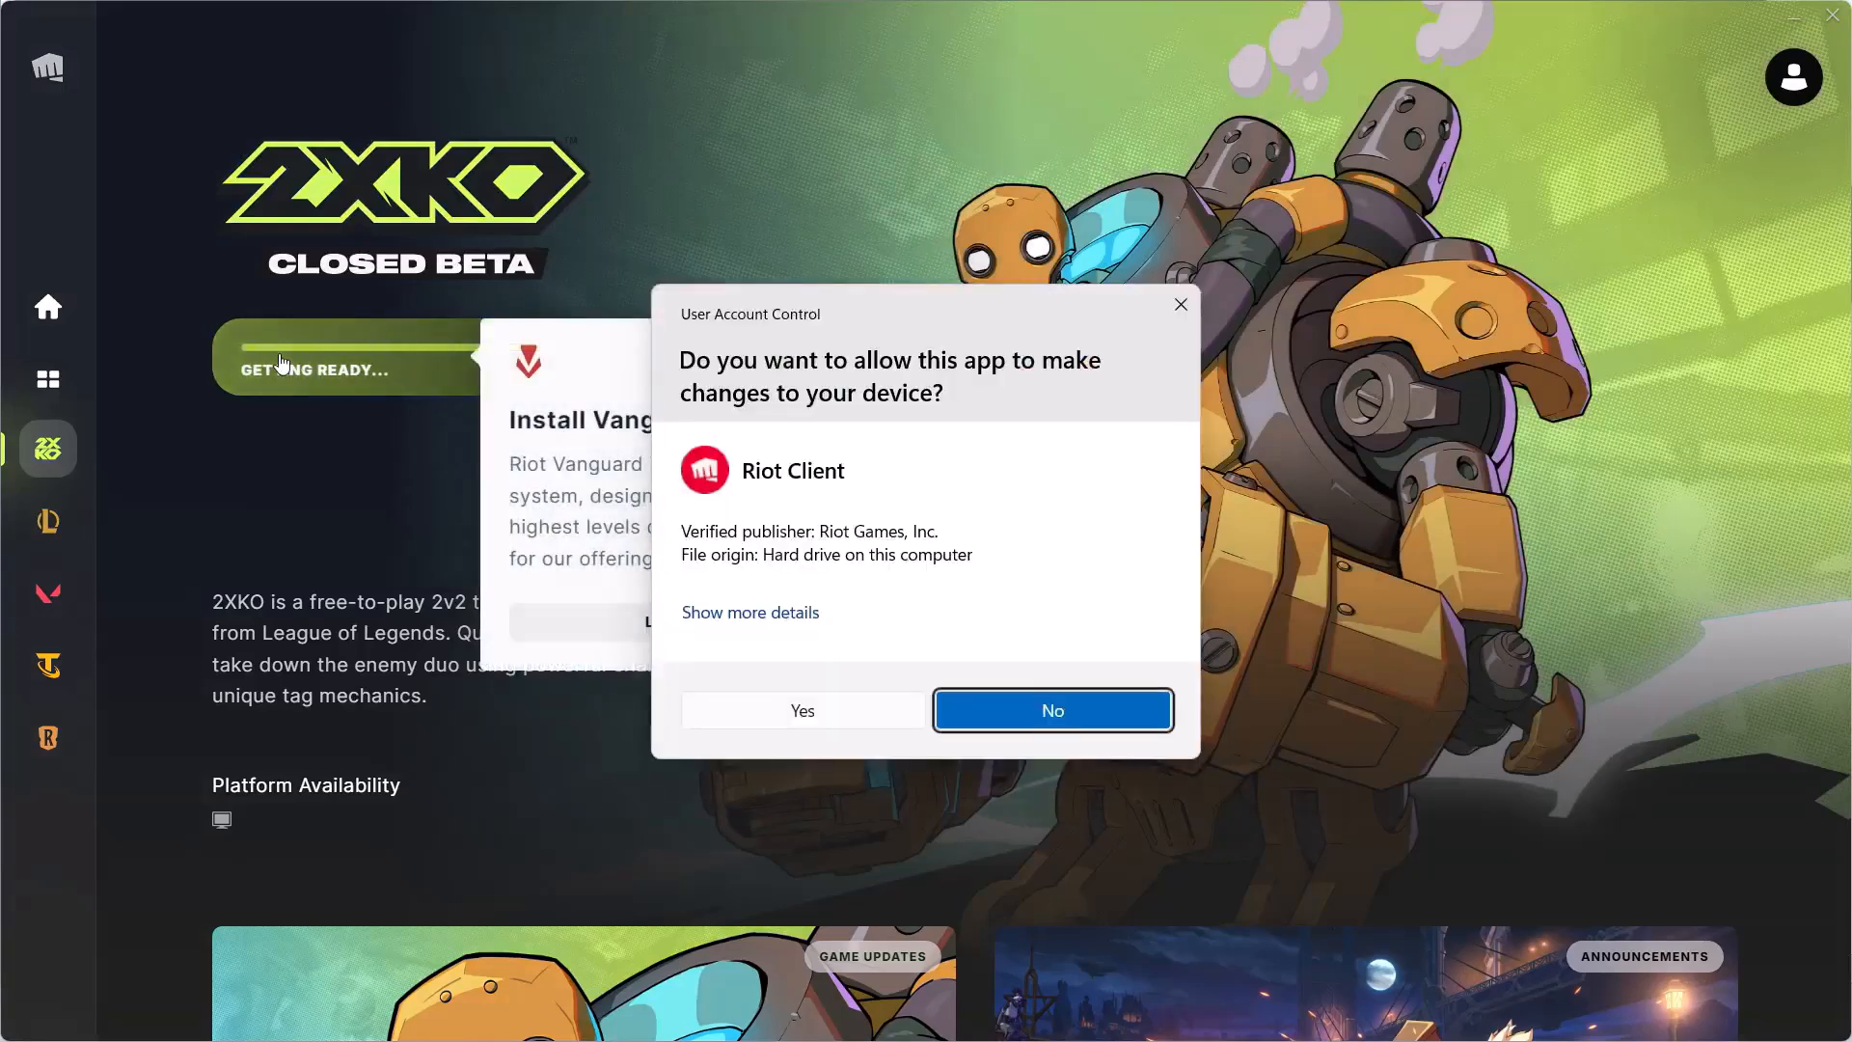
pyautogui.click(736, 722)
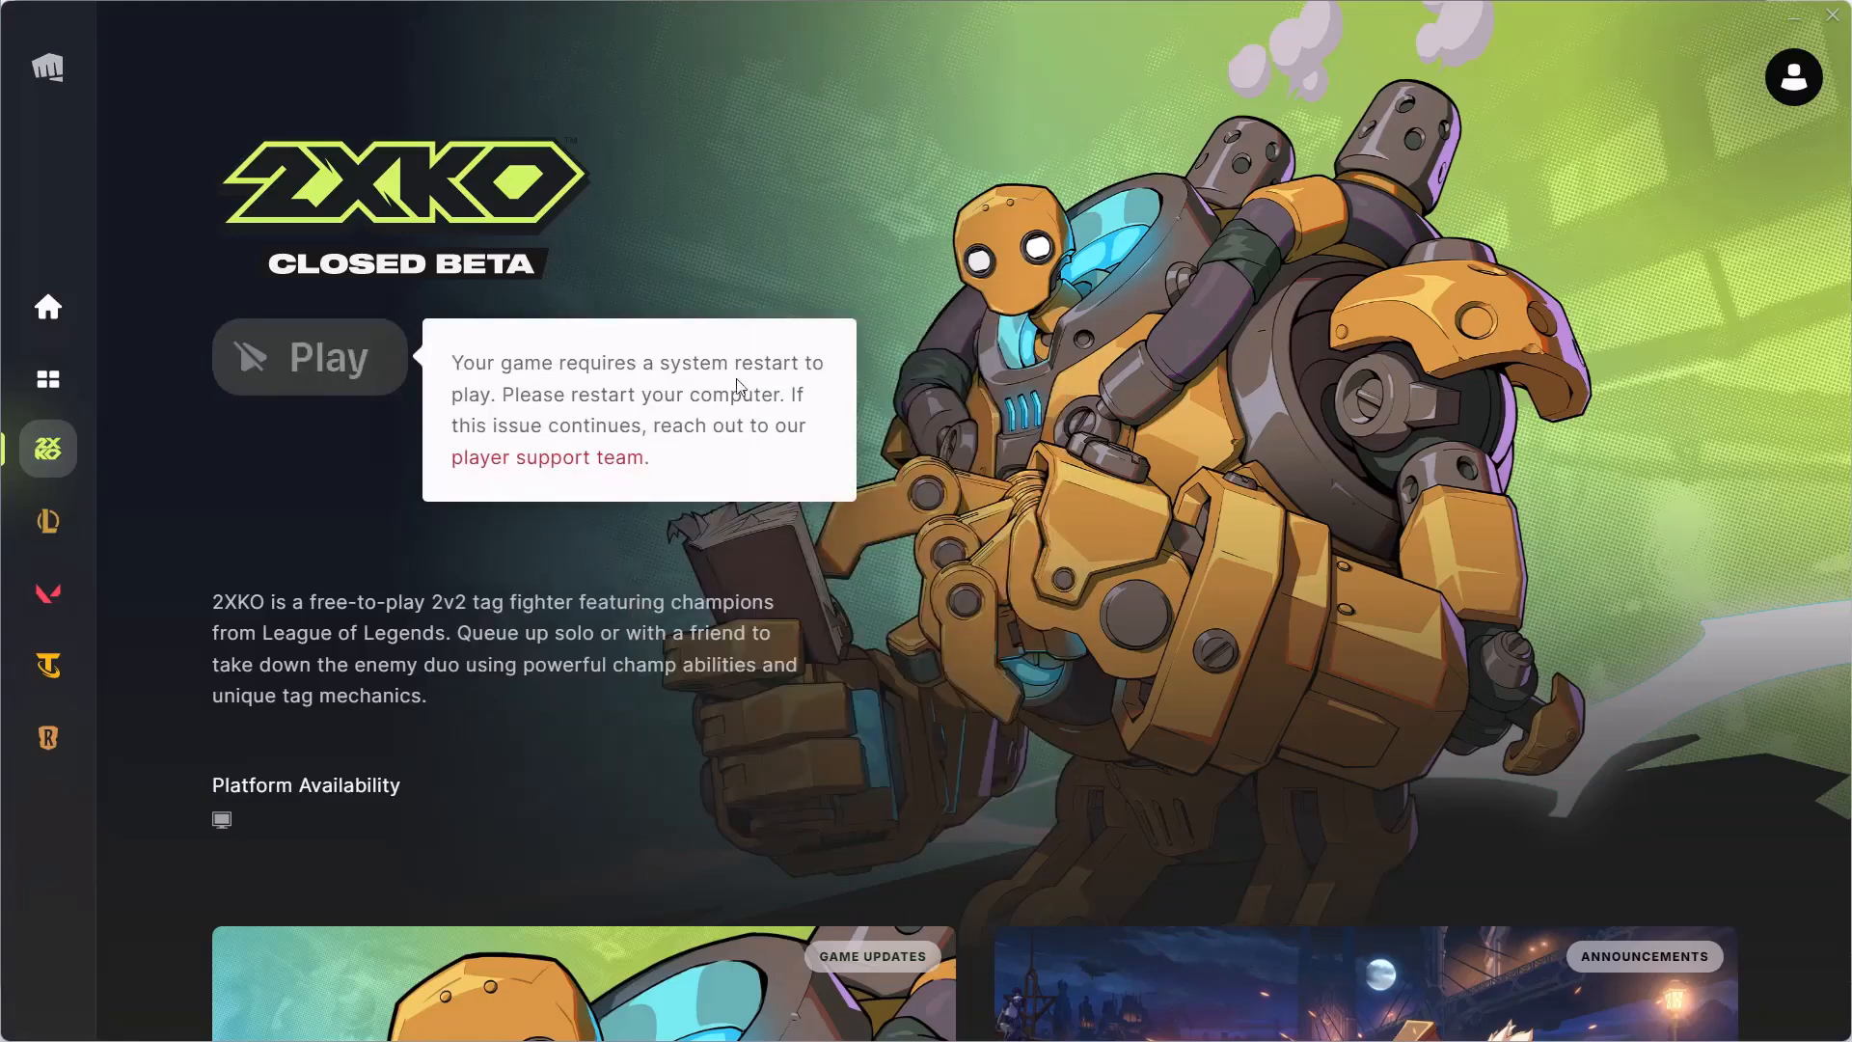
# Switch to the Word troubleshooting notes, display the PC's Restart option, and dismiss it without restarting
pyautogui.hotkey('alt', 'Tab')
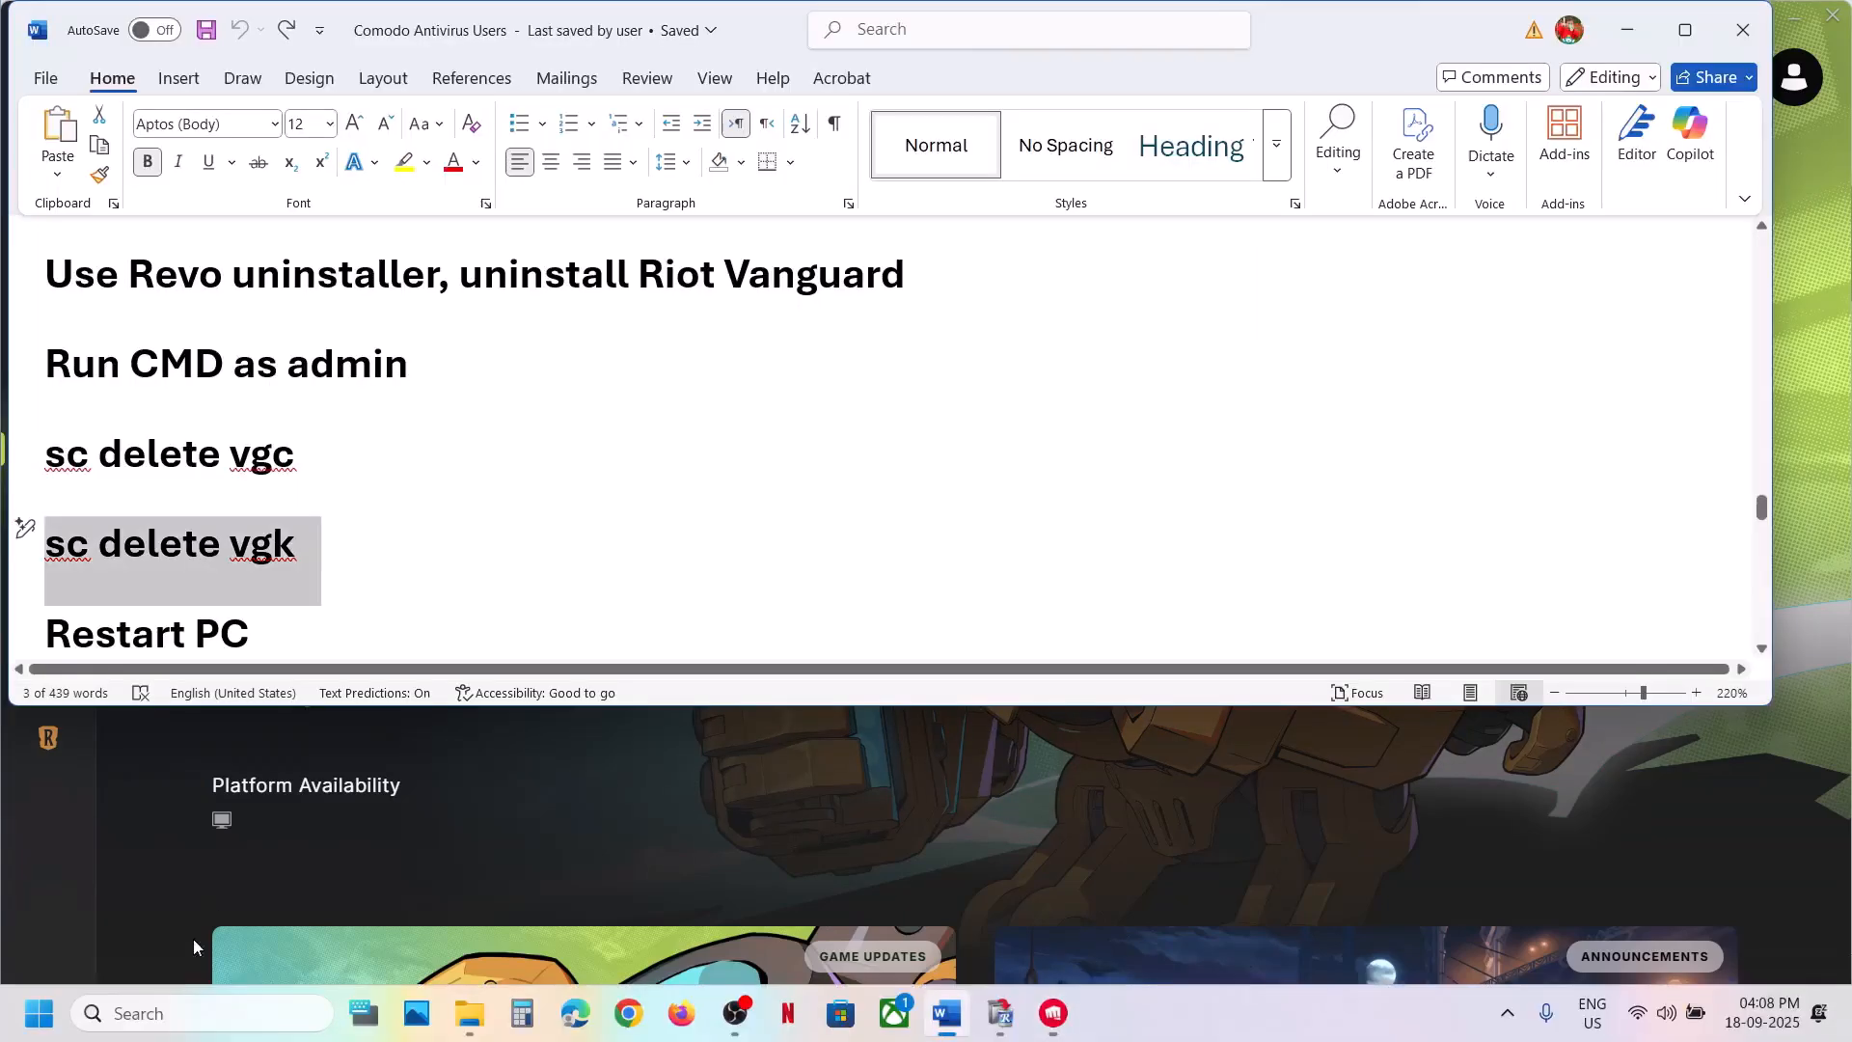
pyautogui.click(31, 1019)
pyautogui.click(701, 929)
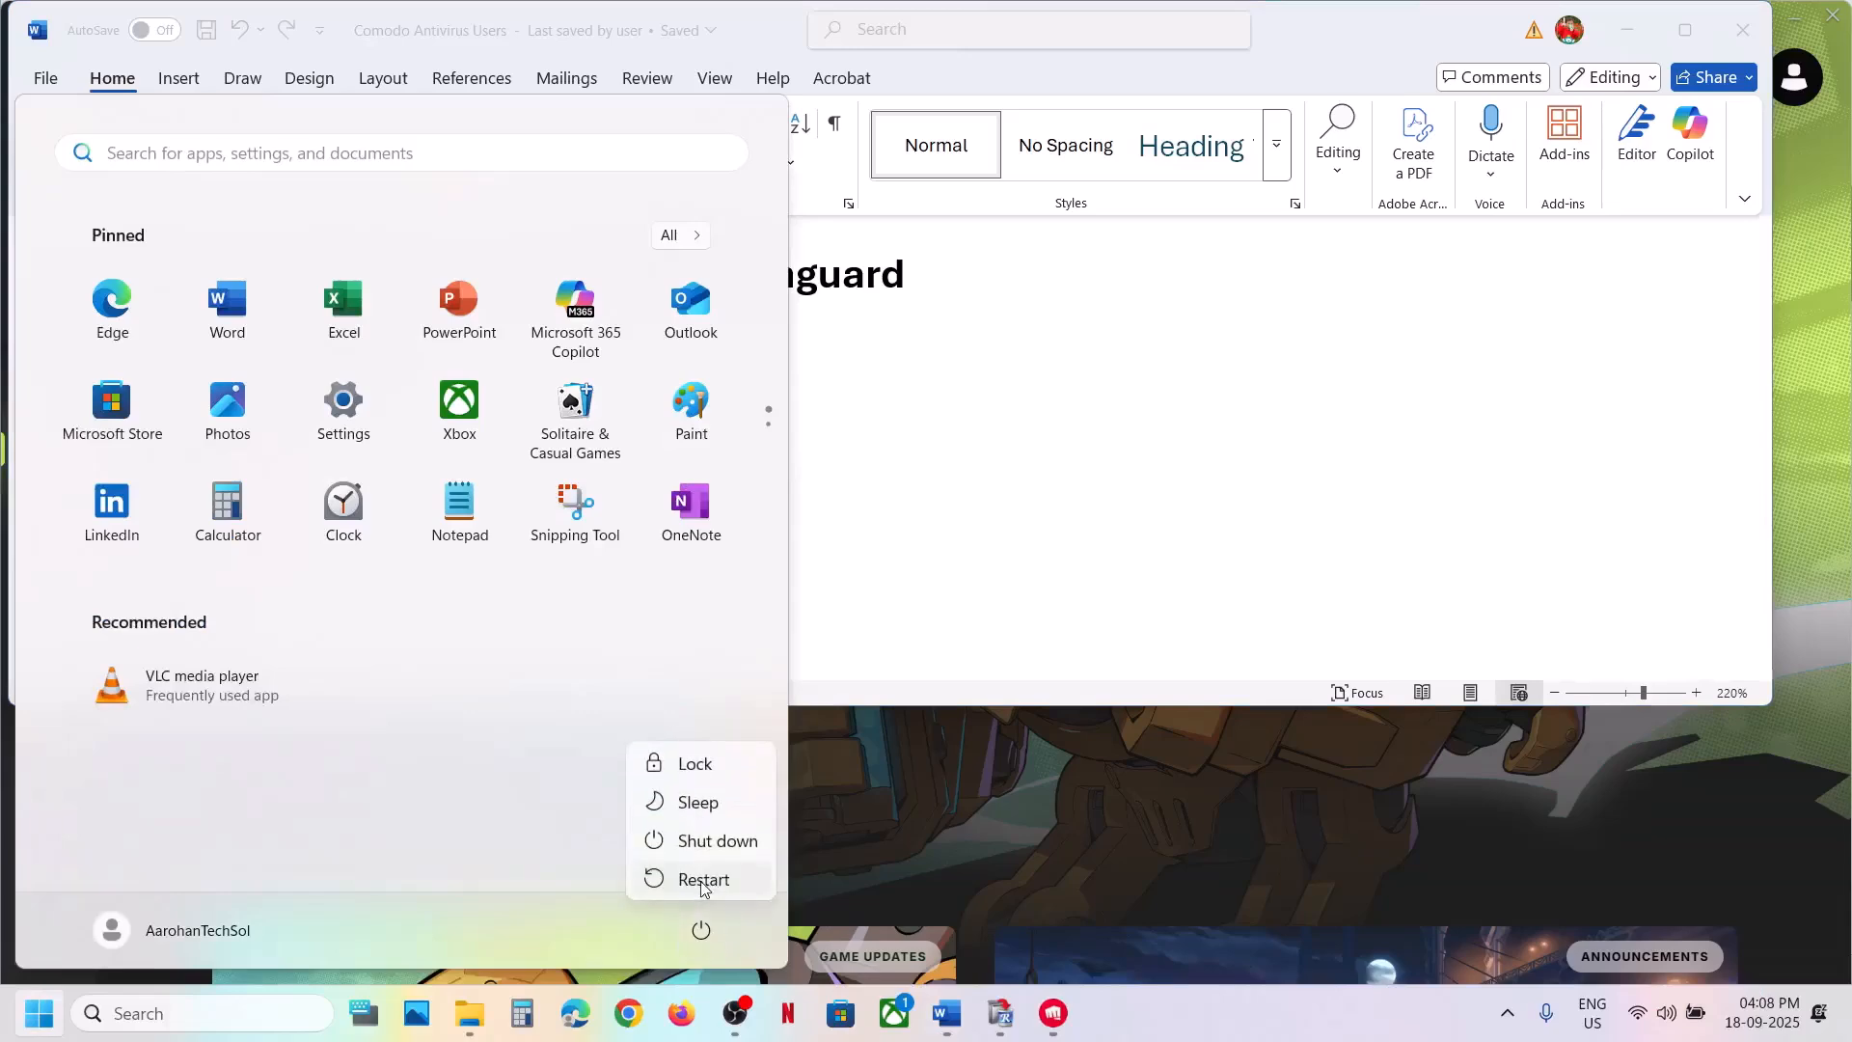
pyautogui.click(1051, 381)
pyautogui.click(1051, 381)
# Open the Visual C++ link under Step 19 of the notes and find the latest Redistributable download table
pyautogui.scroll(-4, 686, 490)
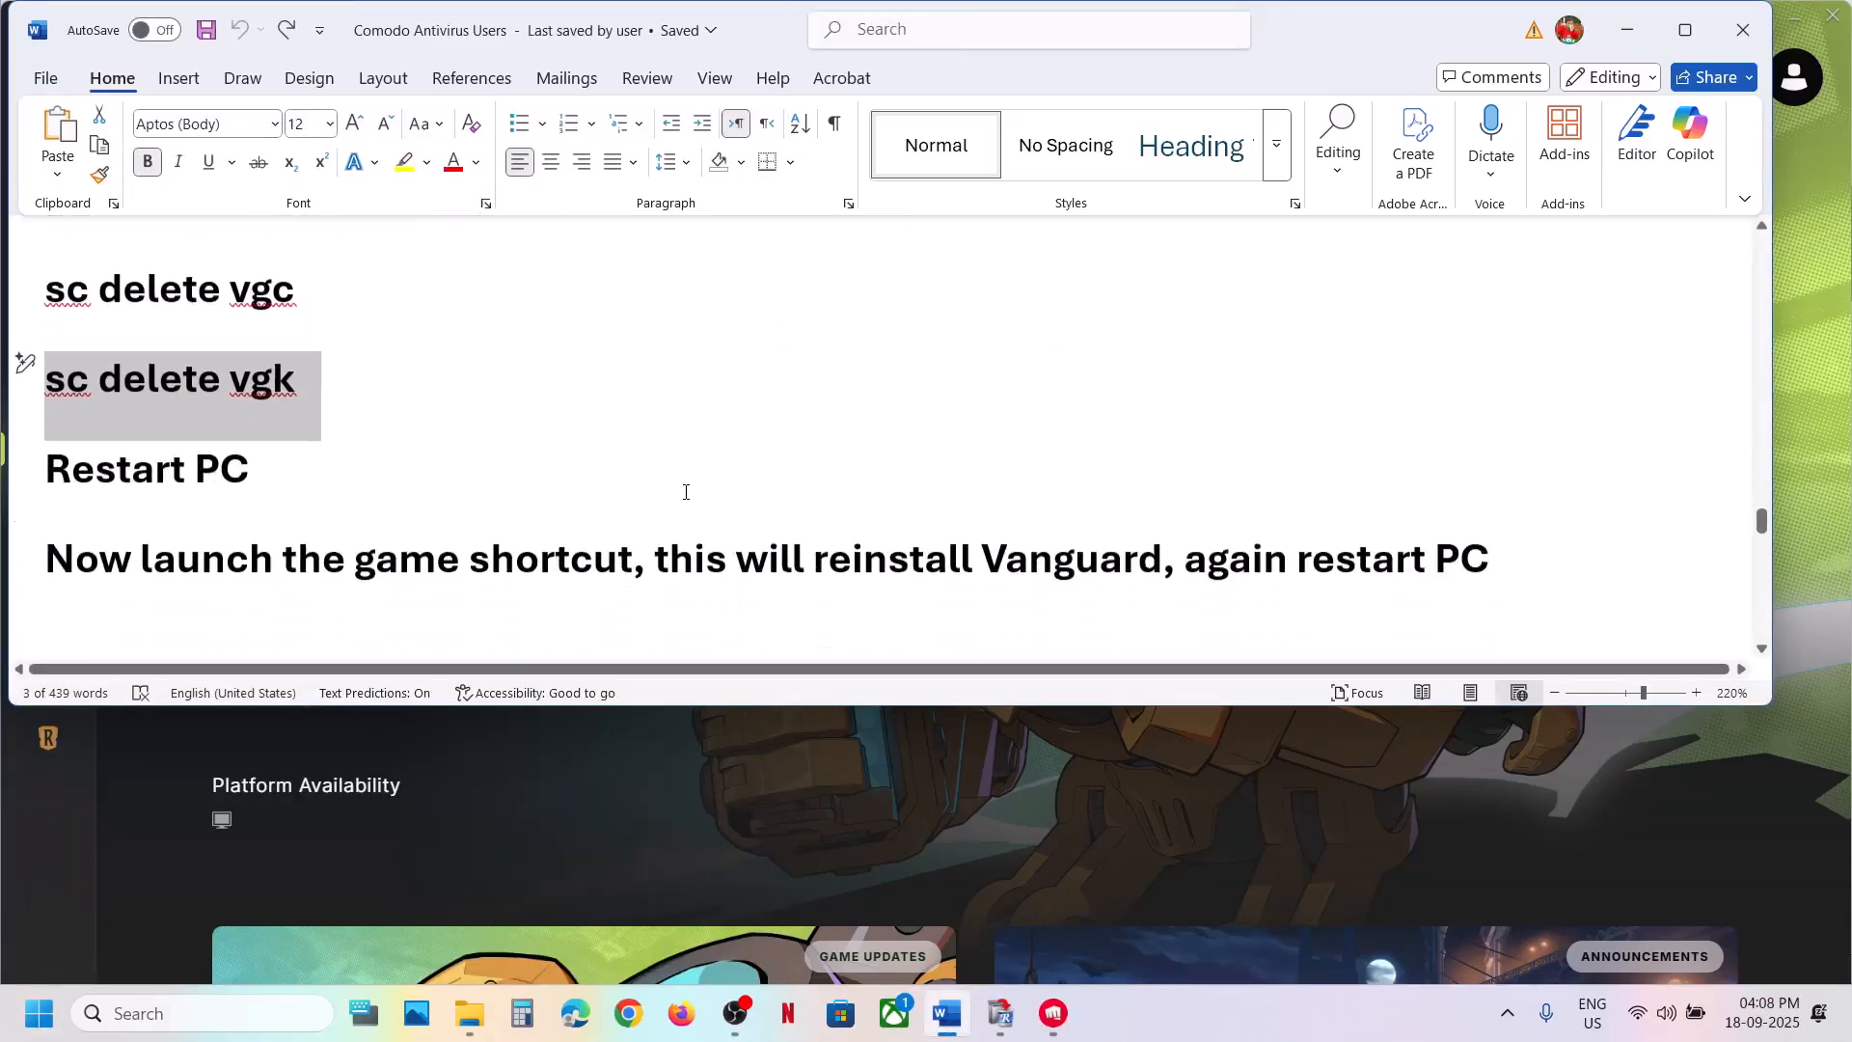
pyautogui.scroll(-1, 686, 492)
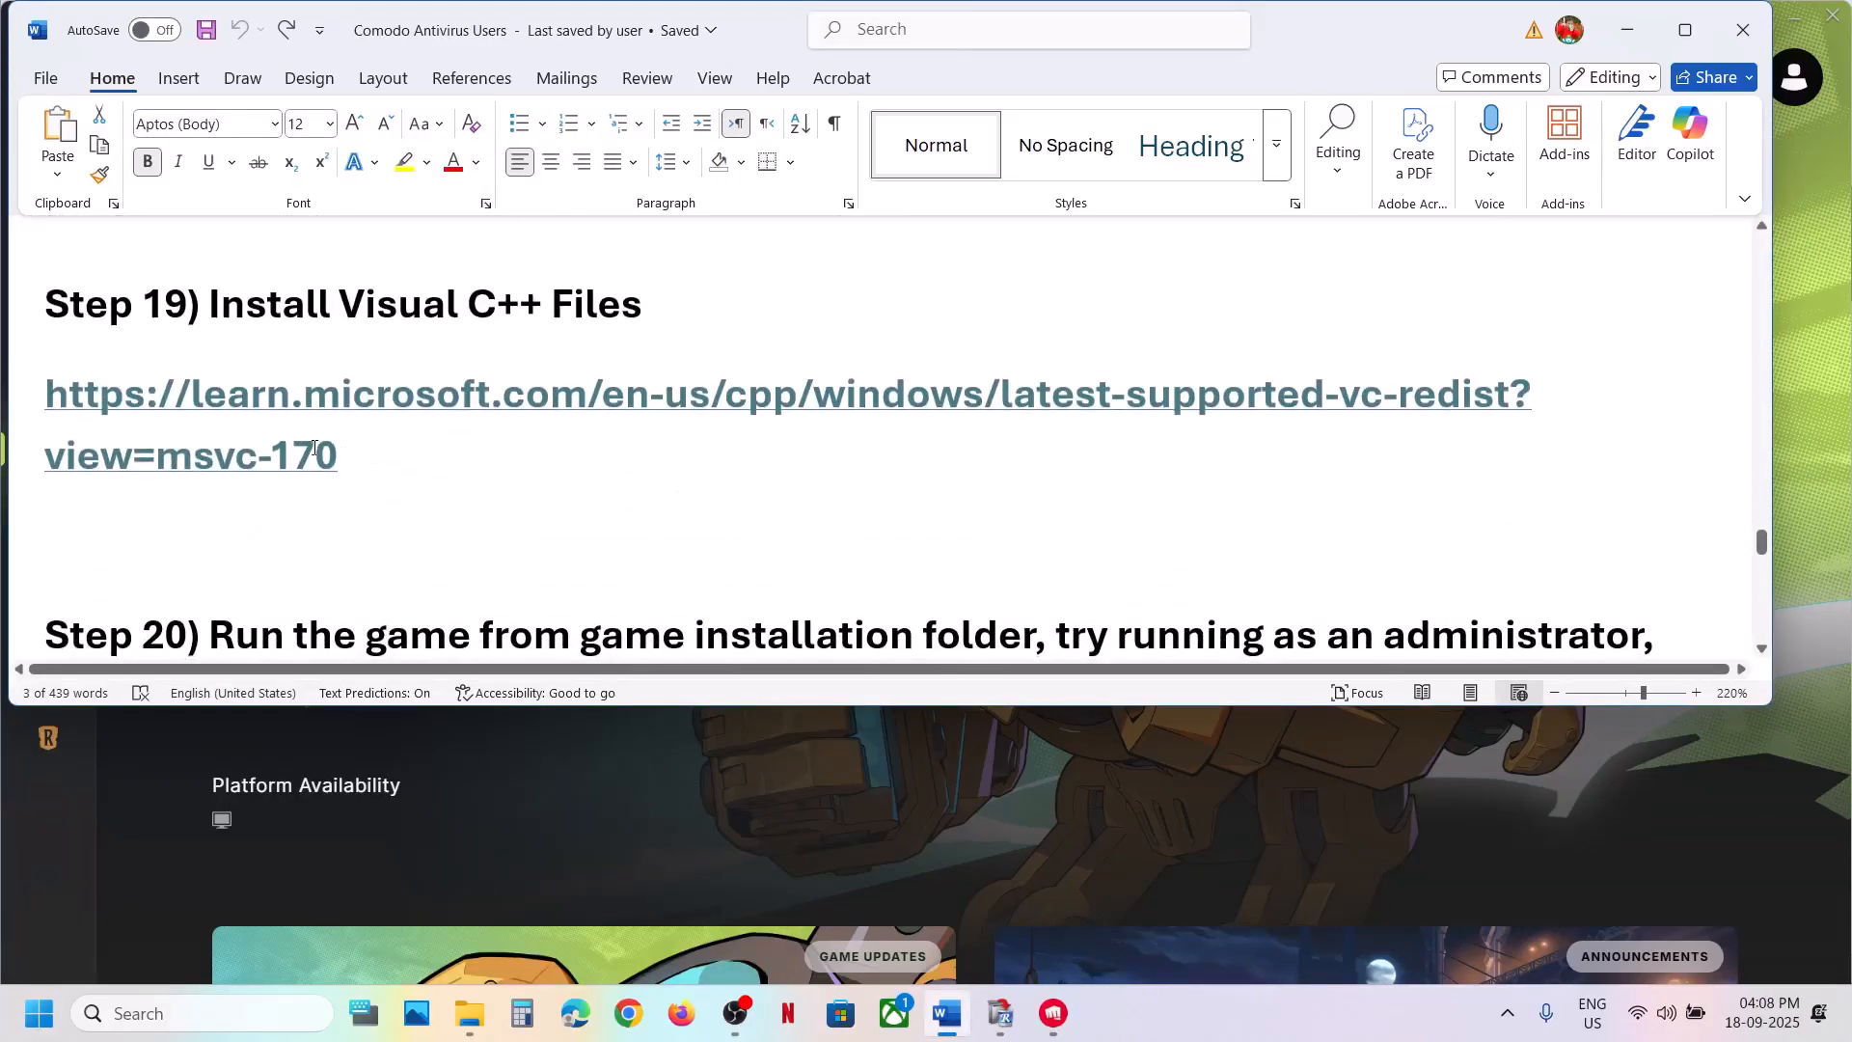
pyautogui.keyDown('ctrl'); pyautogui.click(294, 460); pyautogui.keyUp('ctrl')
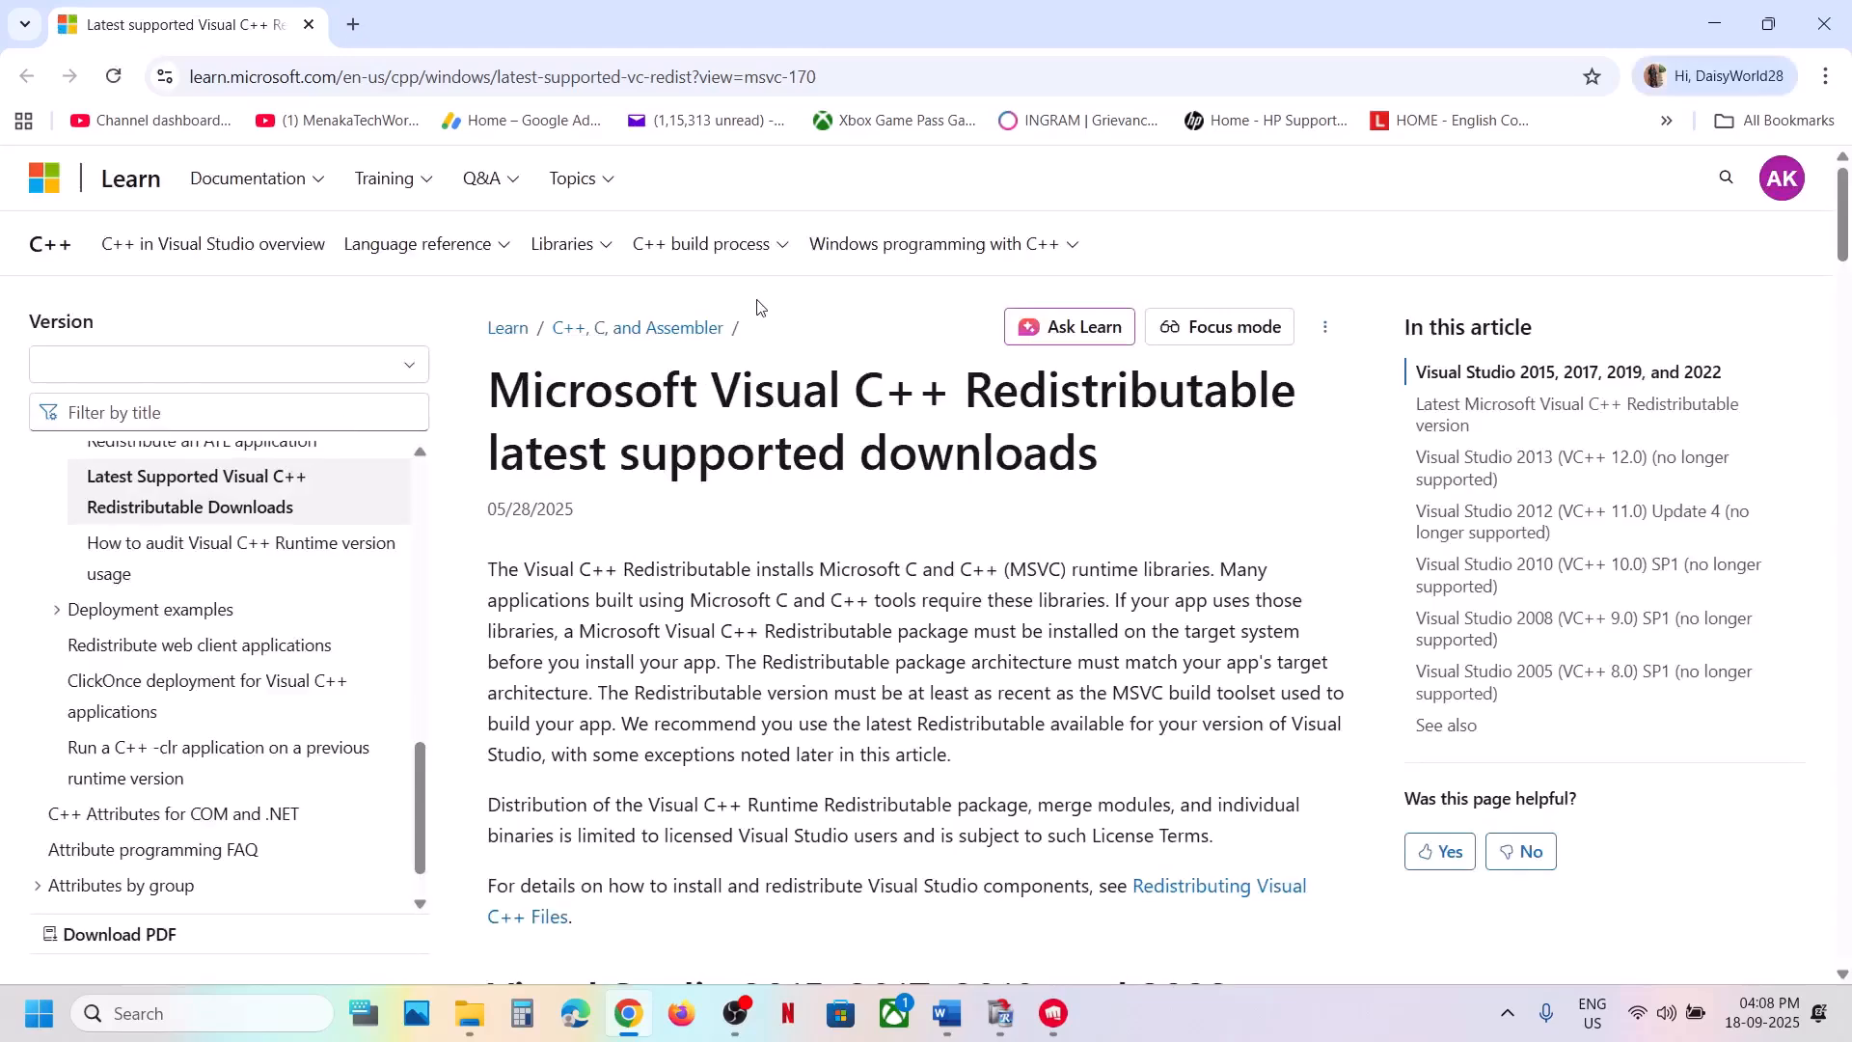
pyautogui.scroll(-7, 786, 540)
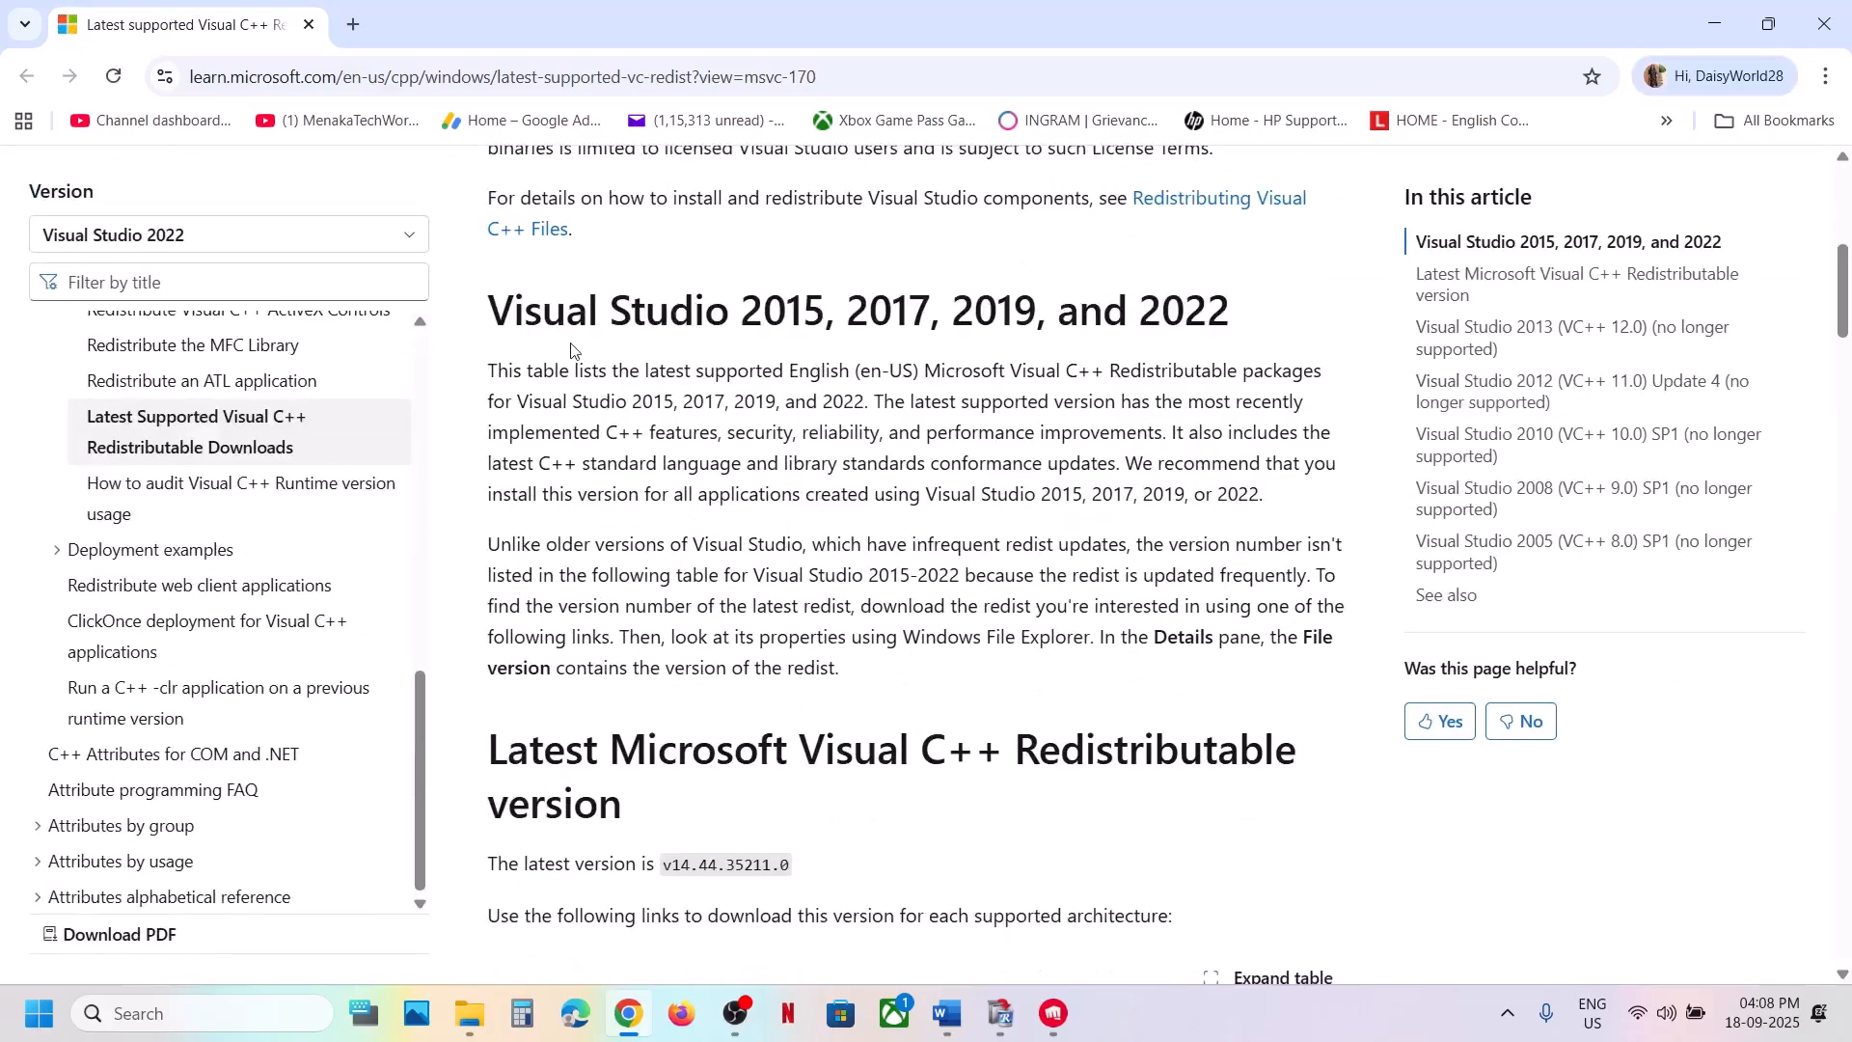
pyautogui.scroll(-7, 743, 681)
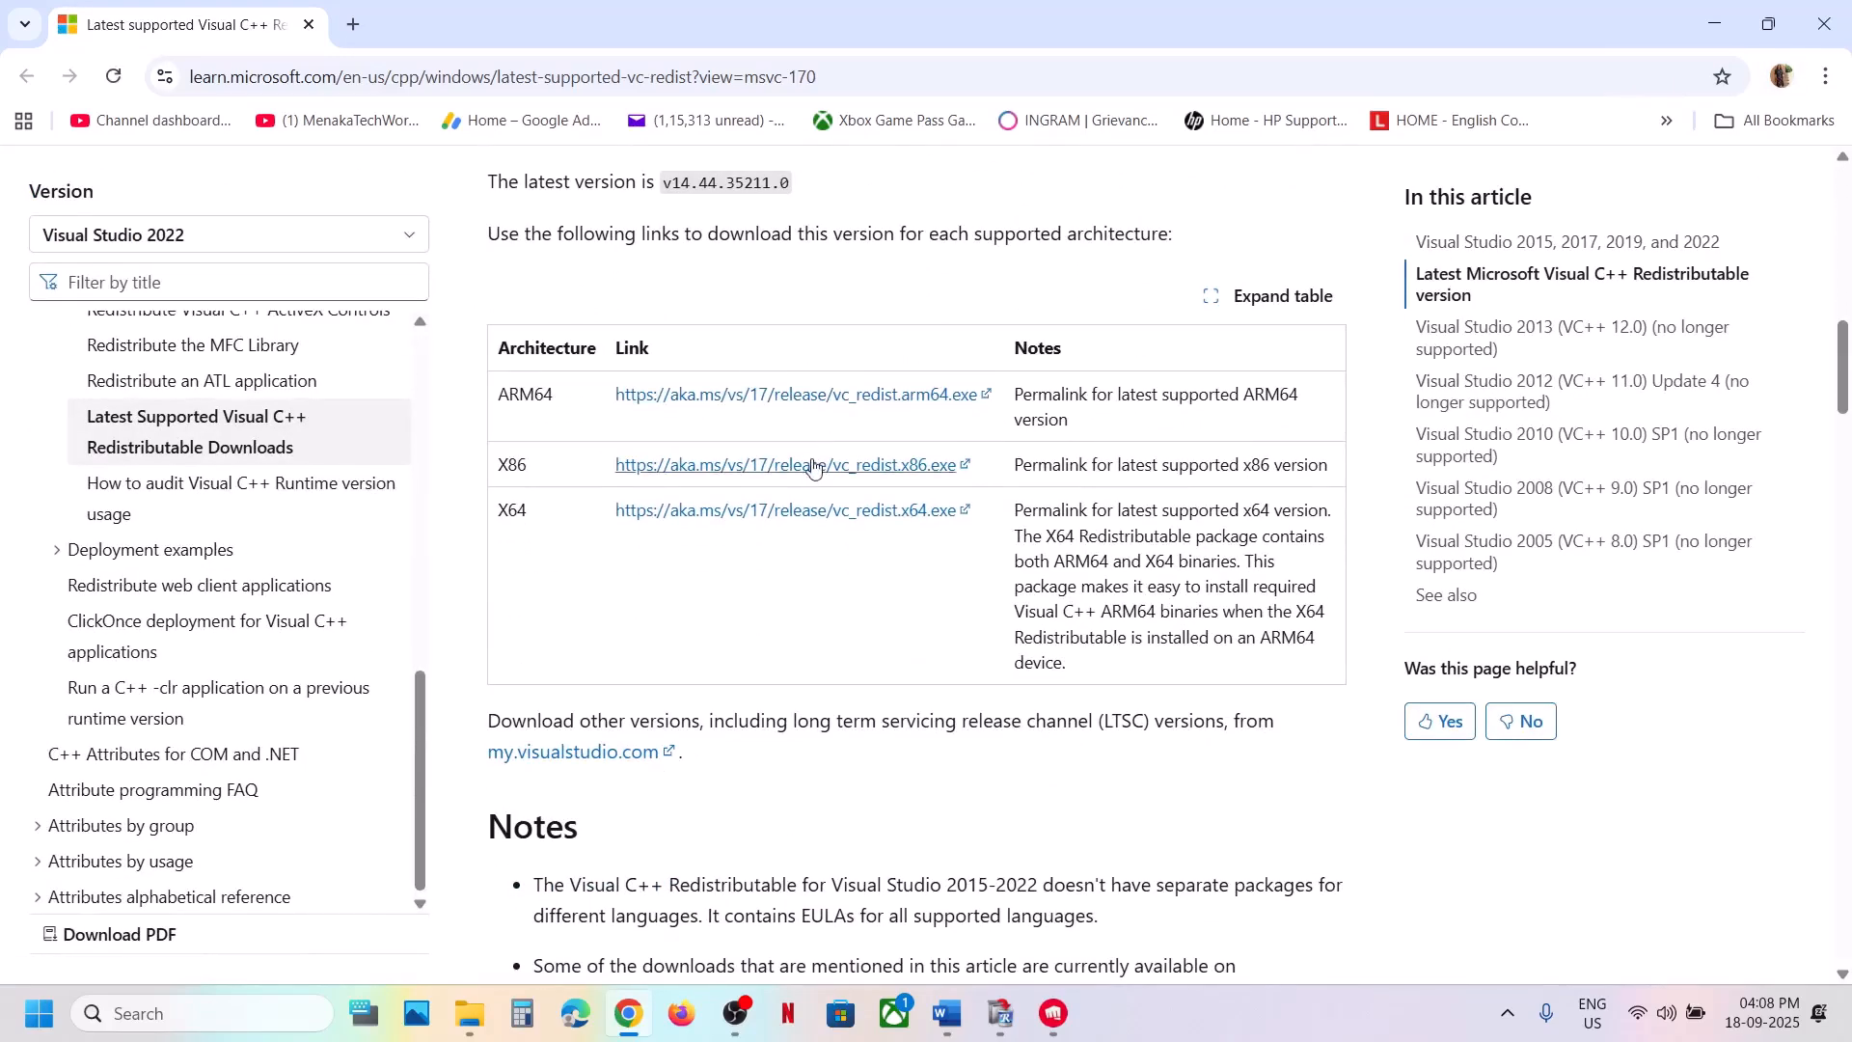
# Download the x86 Visual C++ Redistributable and run its setup, allowing it to make changes
pyautogui.click(813, 467)
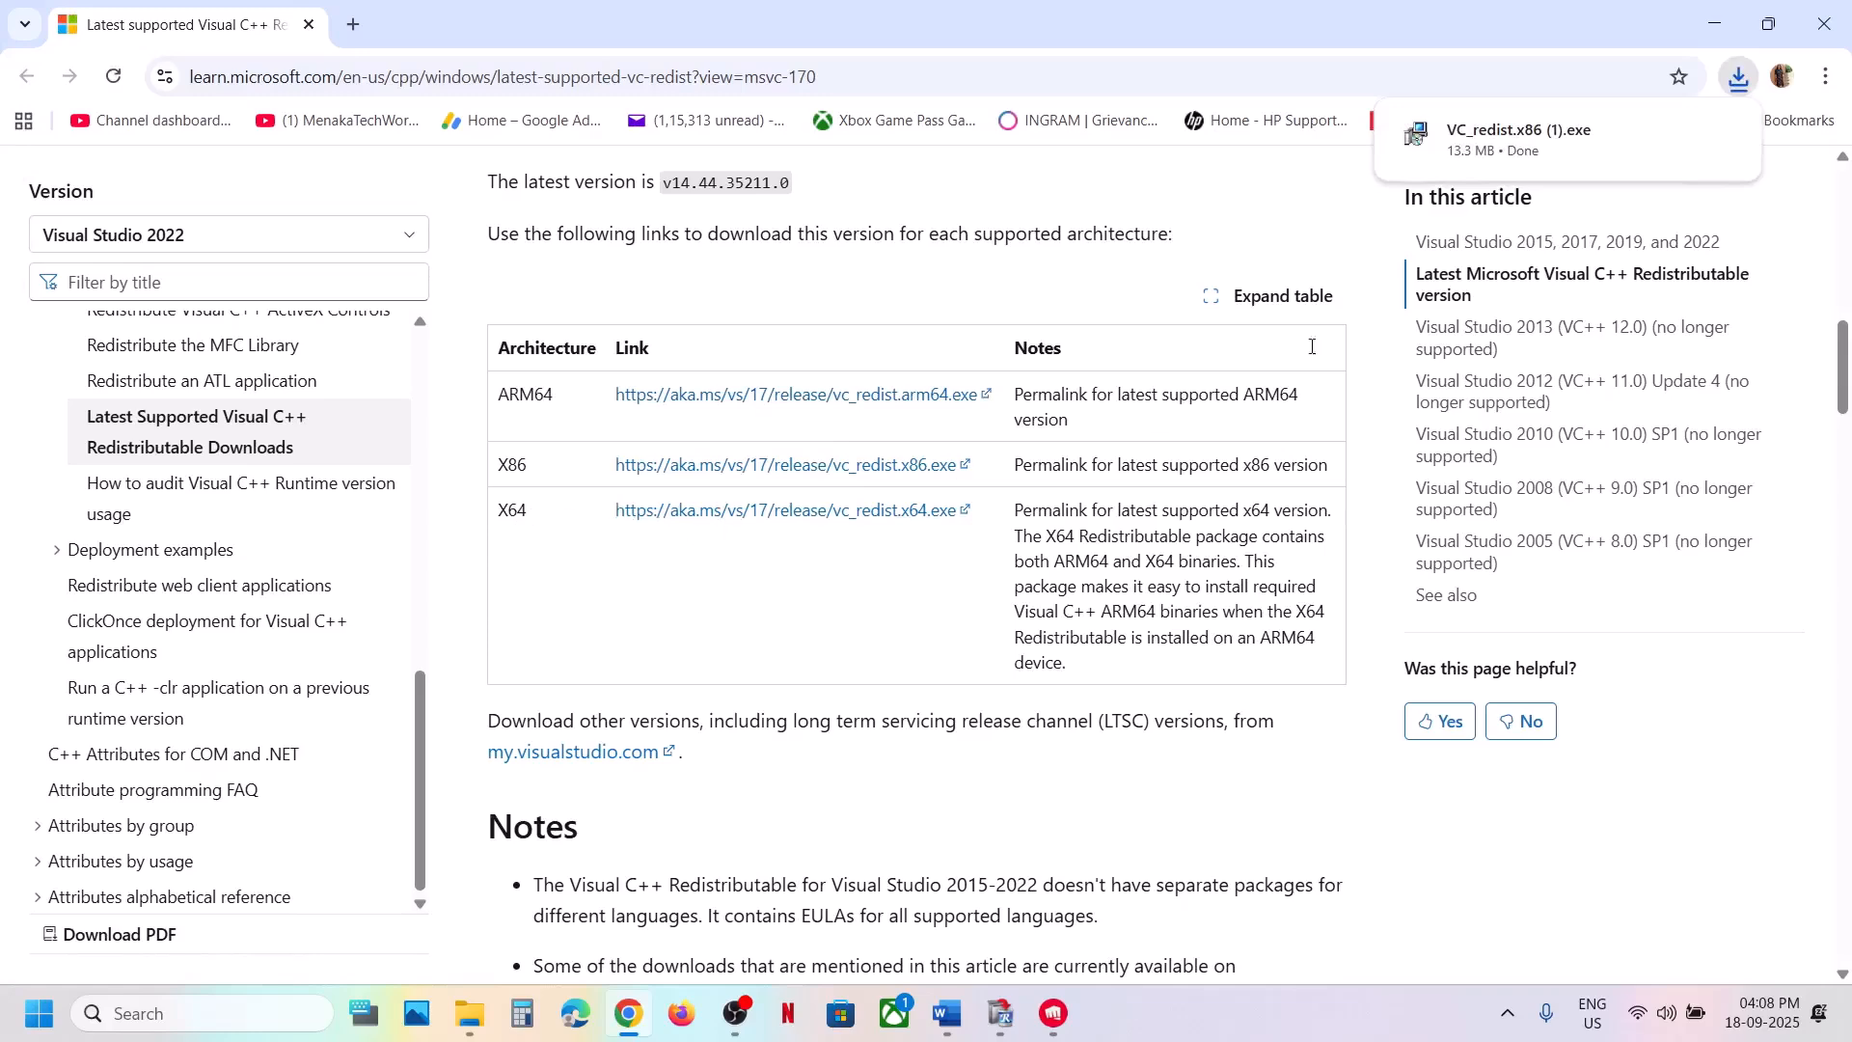
pyautogui.click(1479, 154)
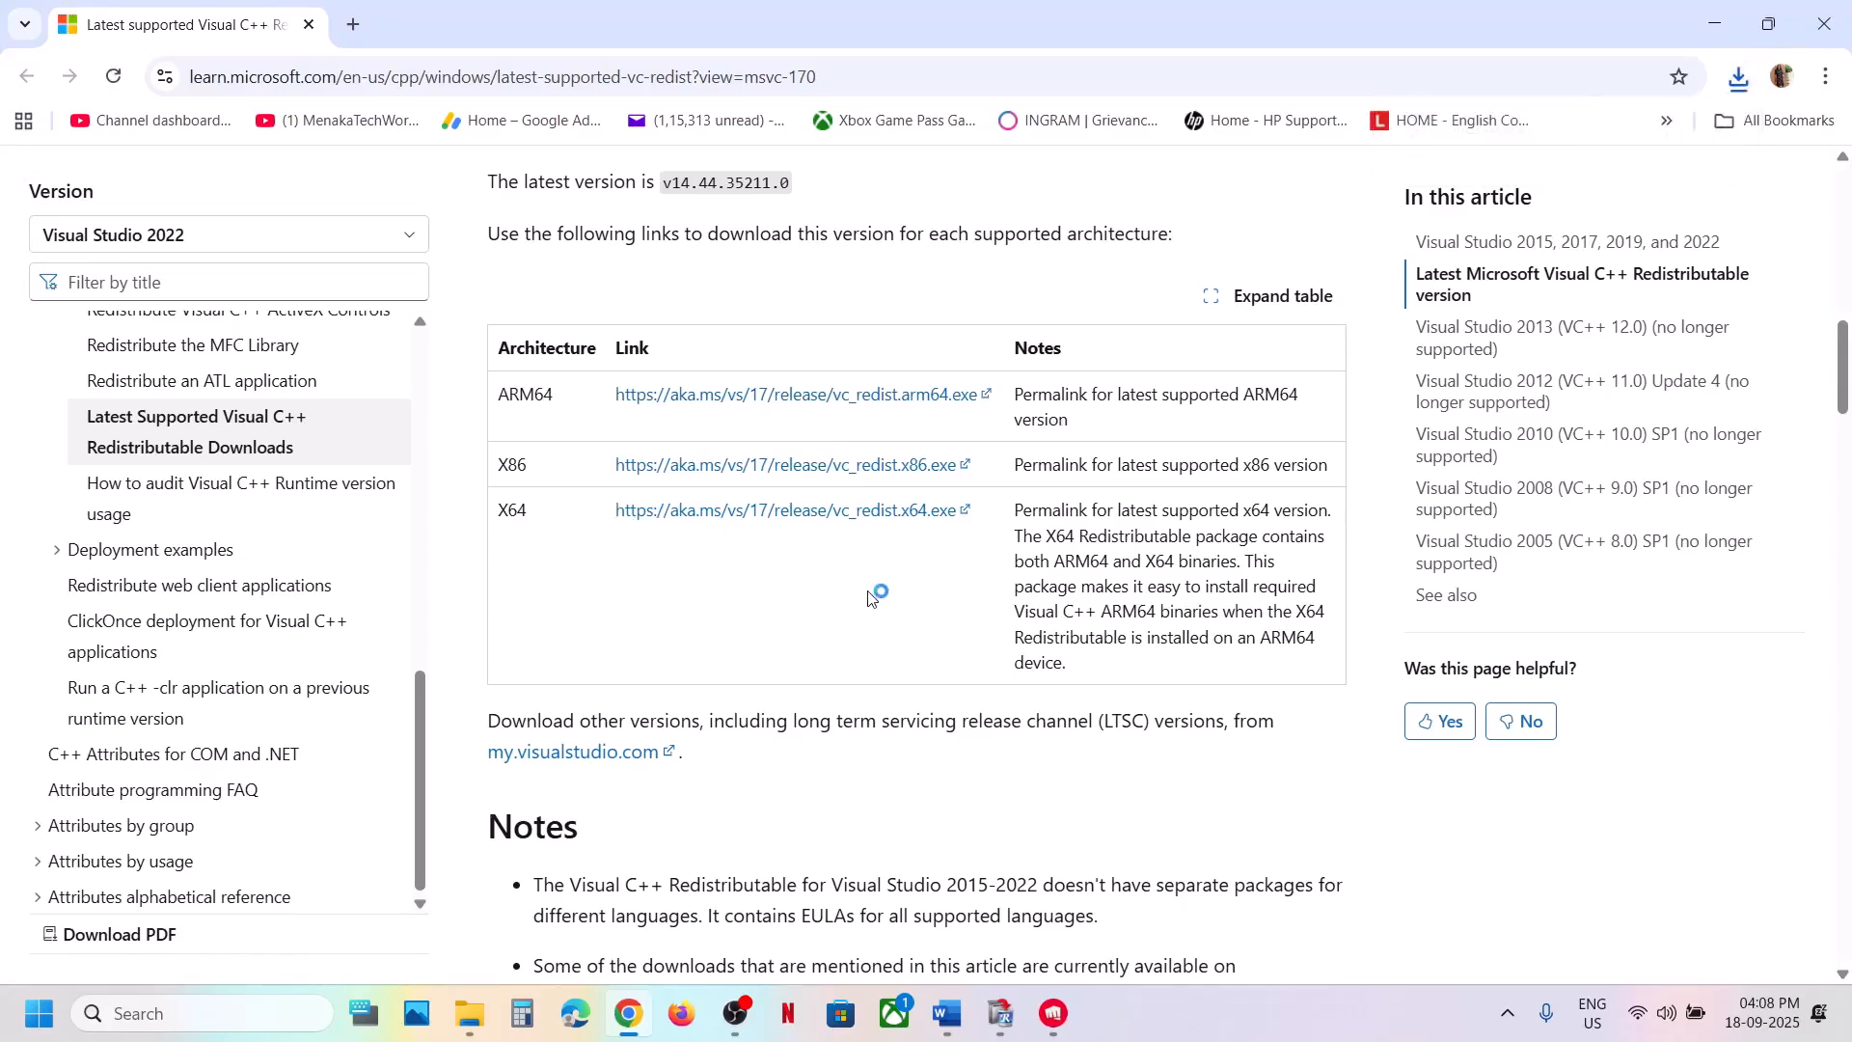
pyautogui.click(945, 636)
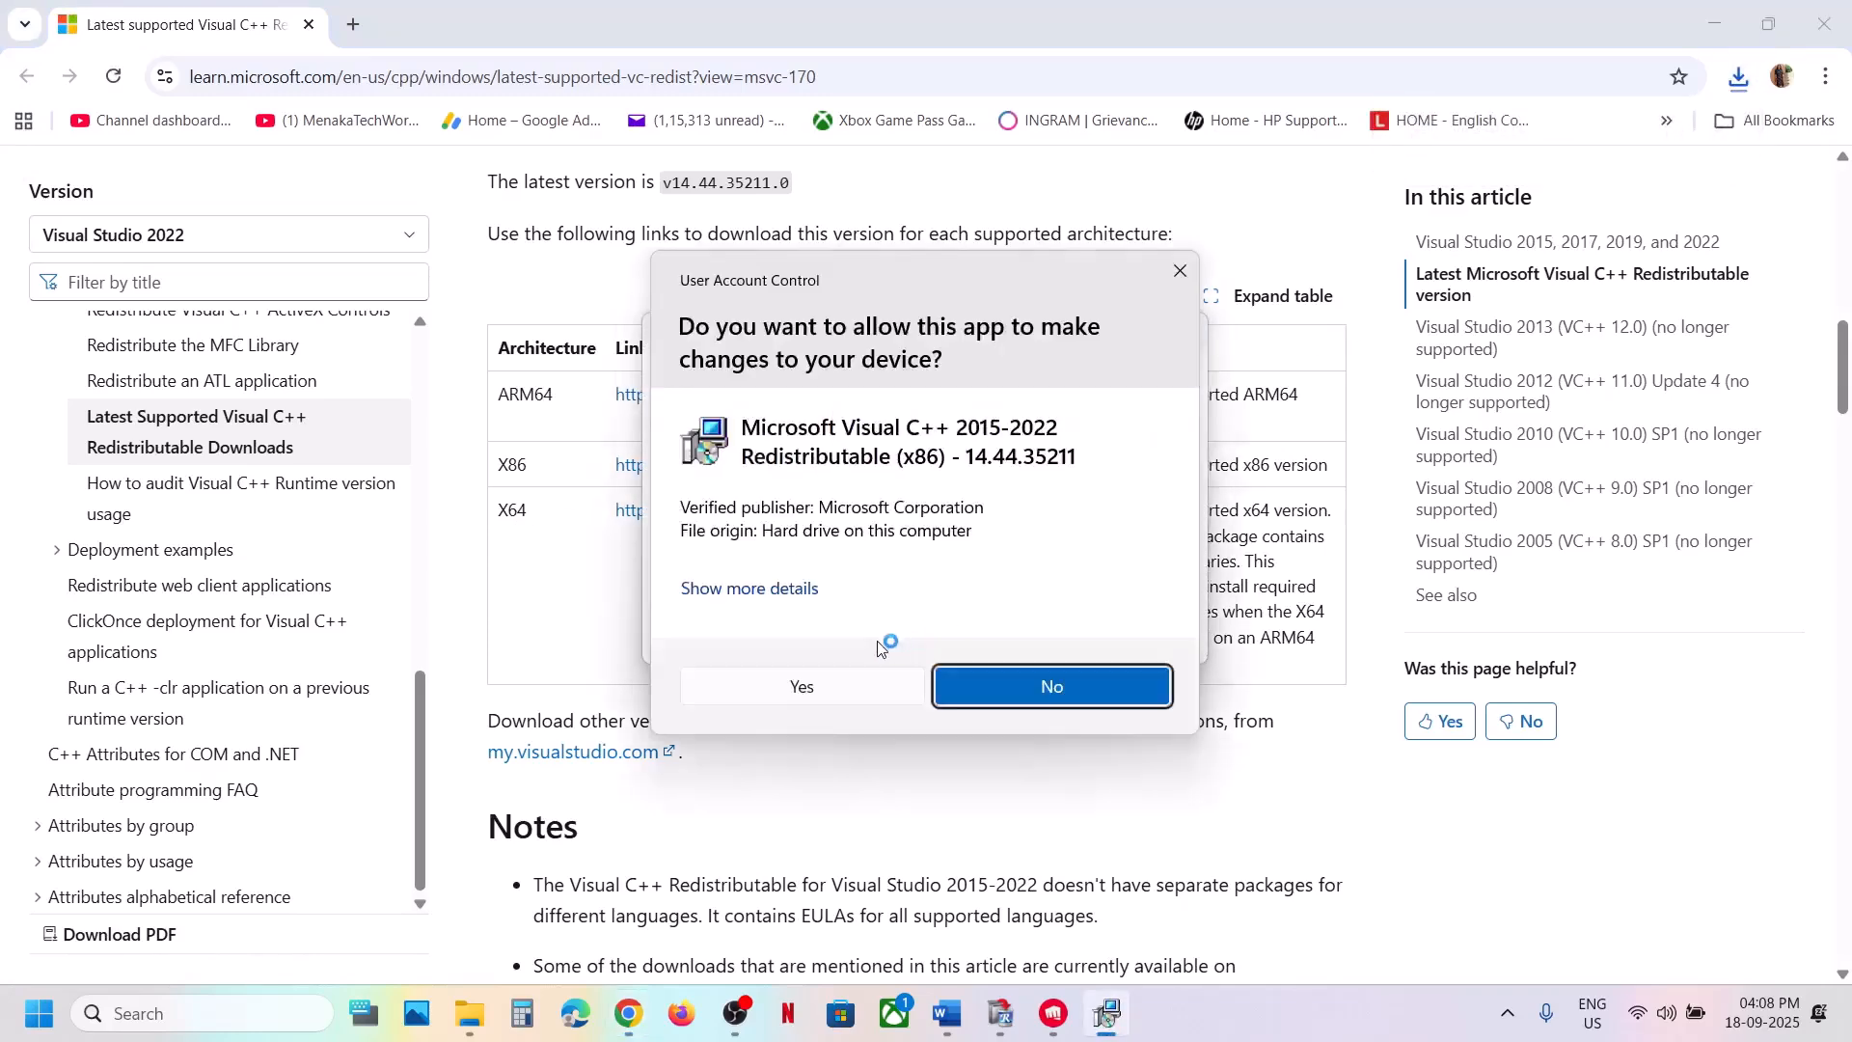
pyautogui.click(804, 687)
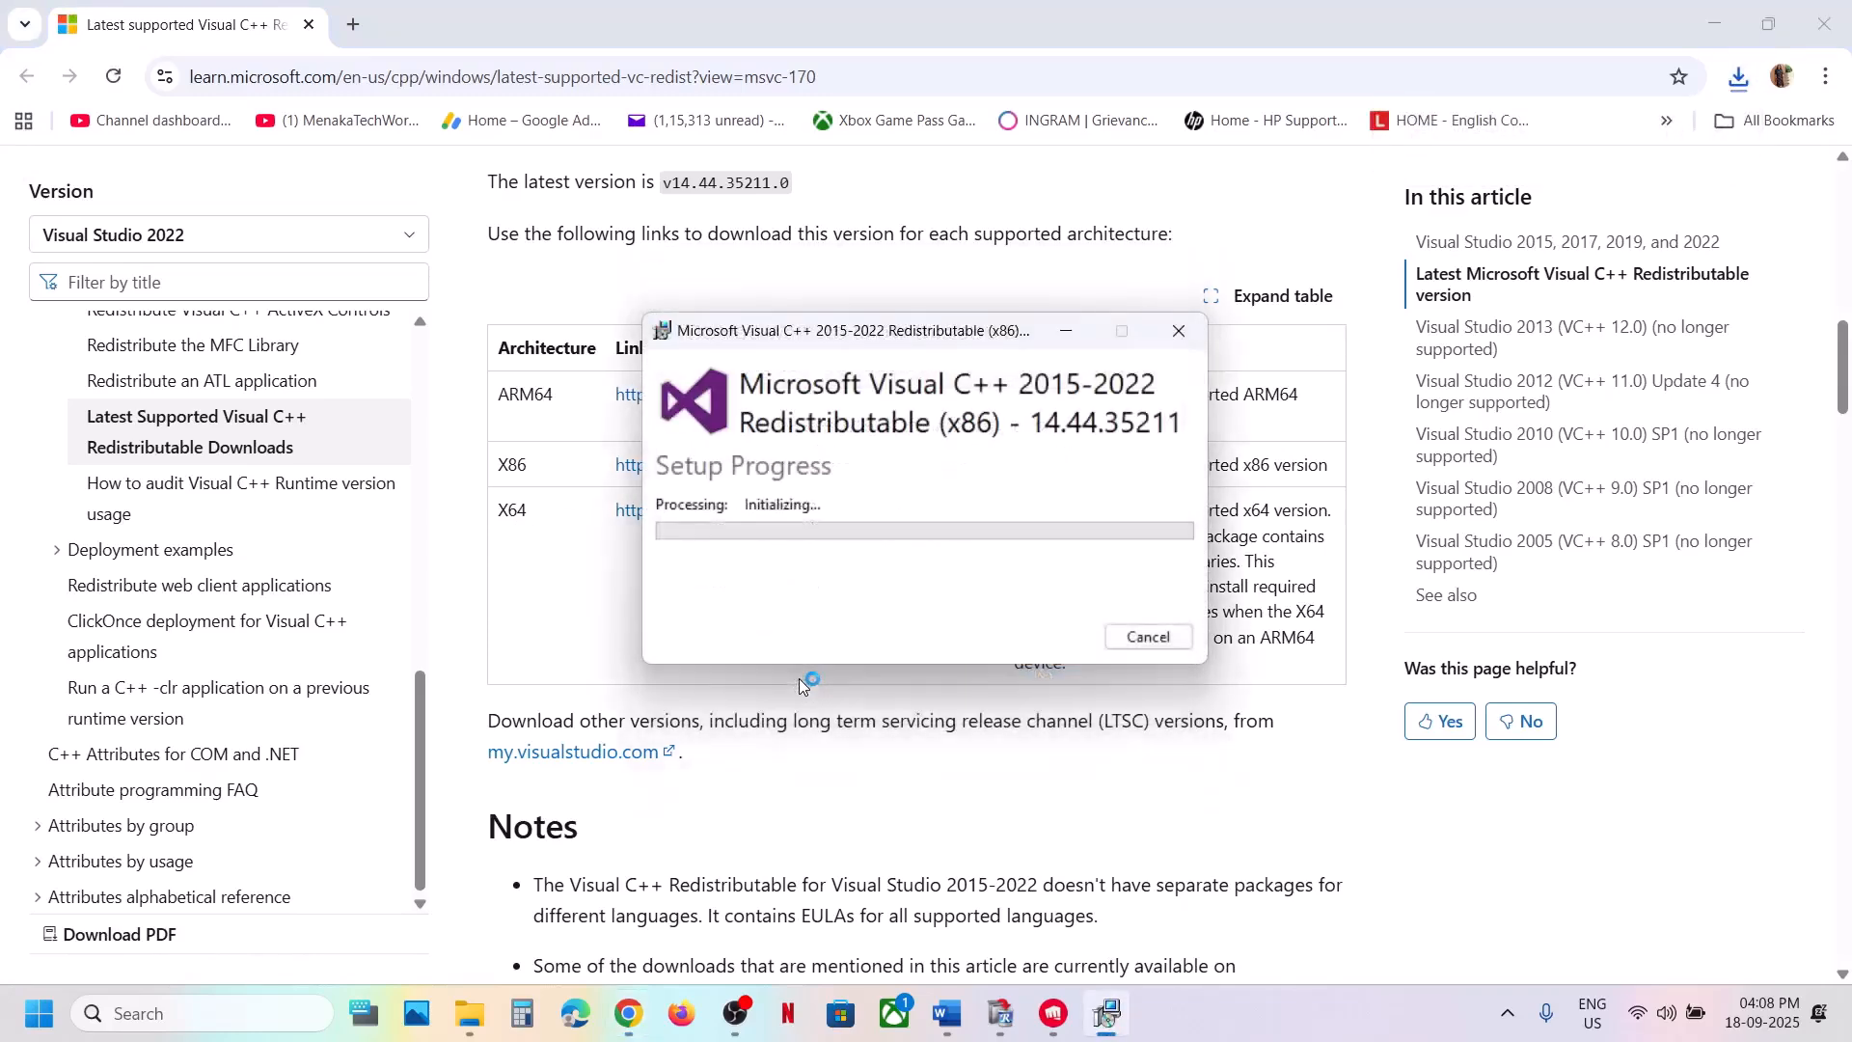
# Get the X64 Visual C++ Redistributable and run its setup with the Repair option, allowing the changes
pyautogui.doubleClick(512, 511)
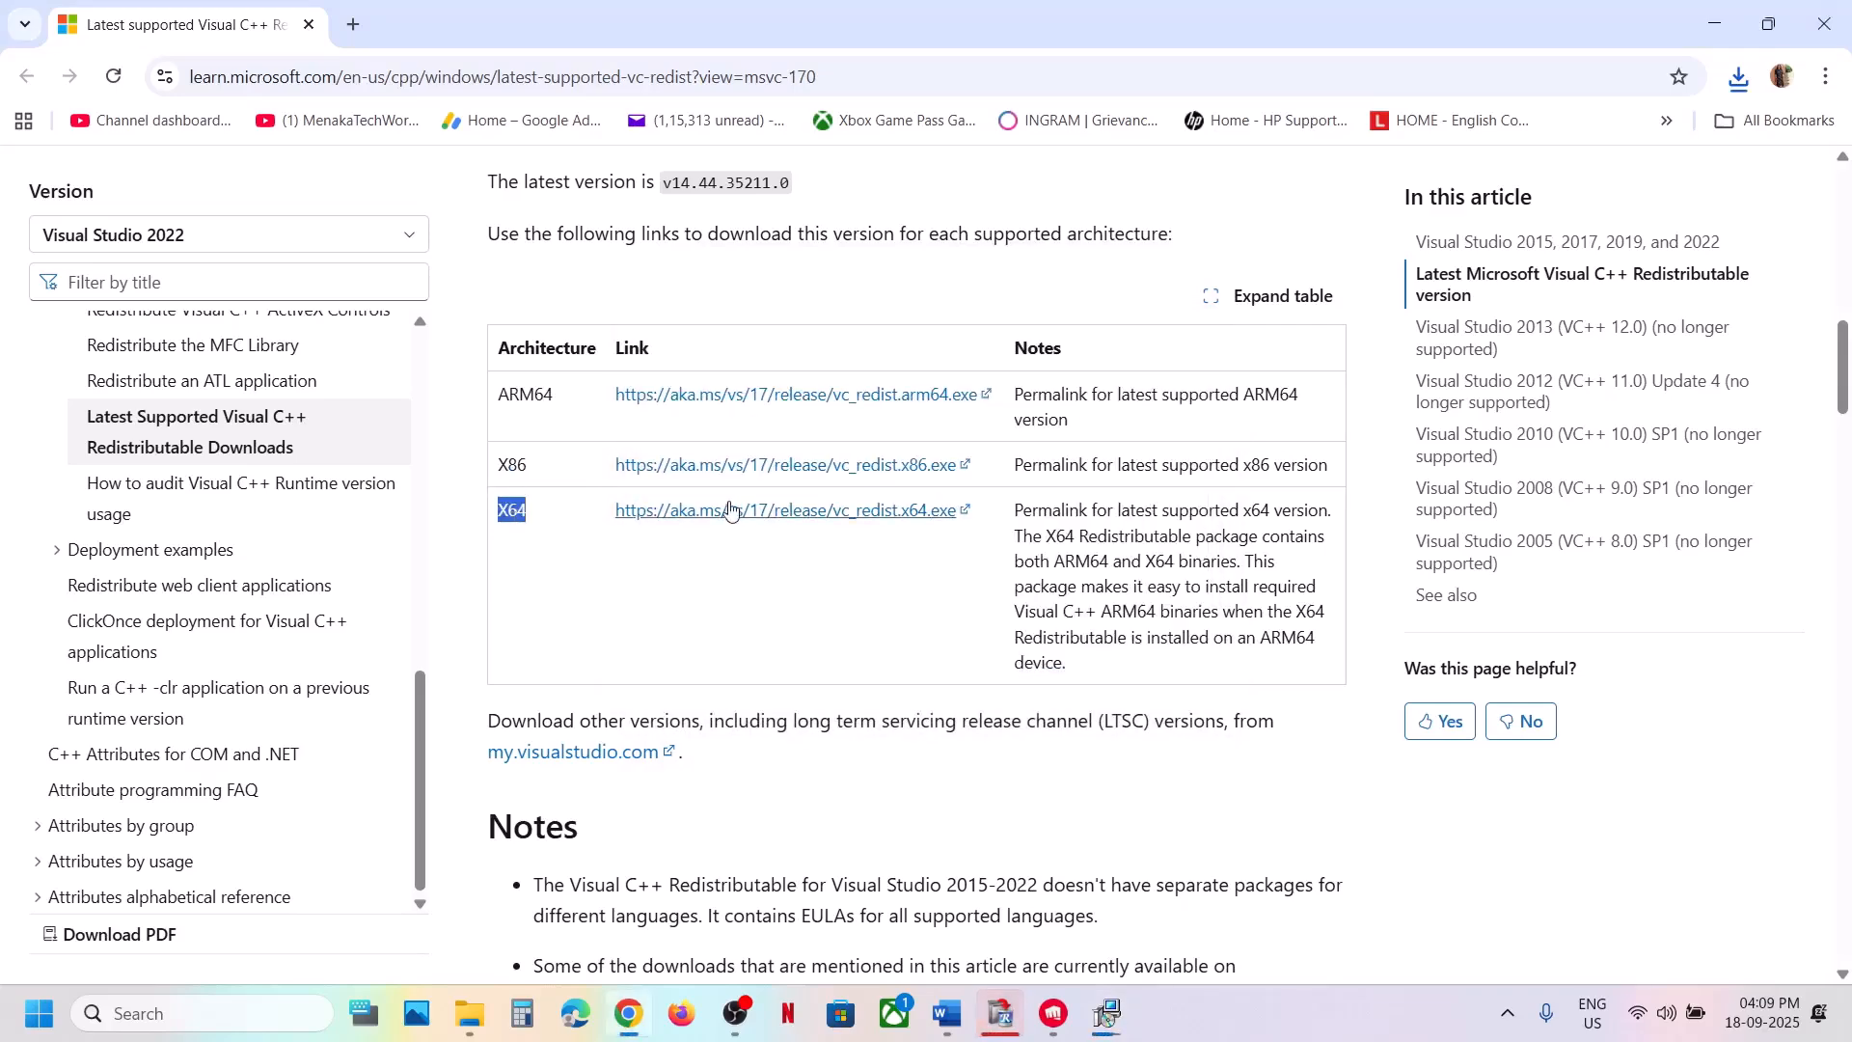
pyautogui.click(1736, 85)
pyautogui.click(828, 580)
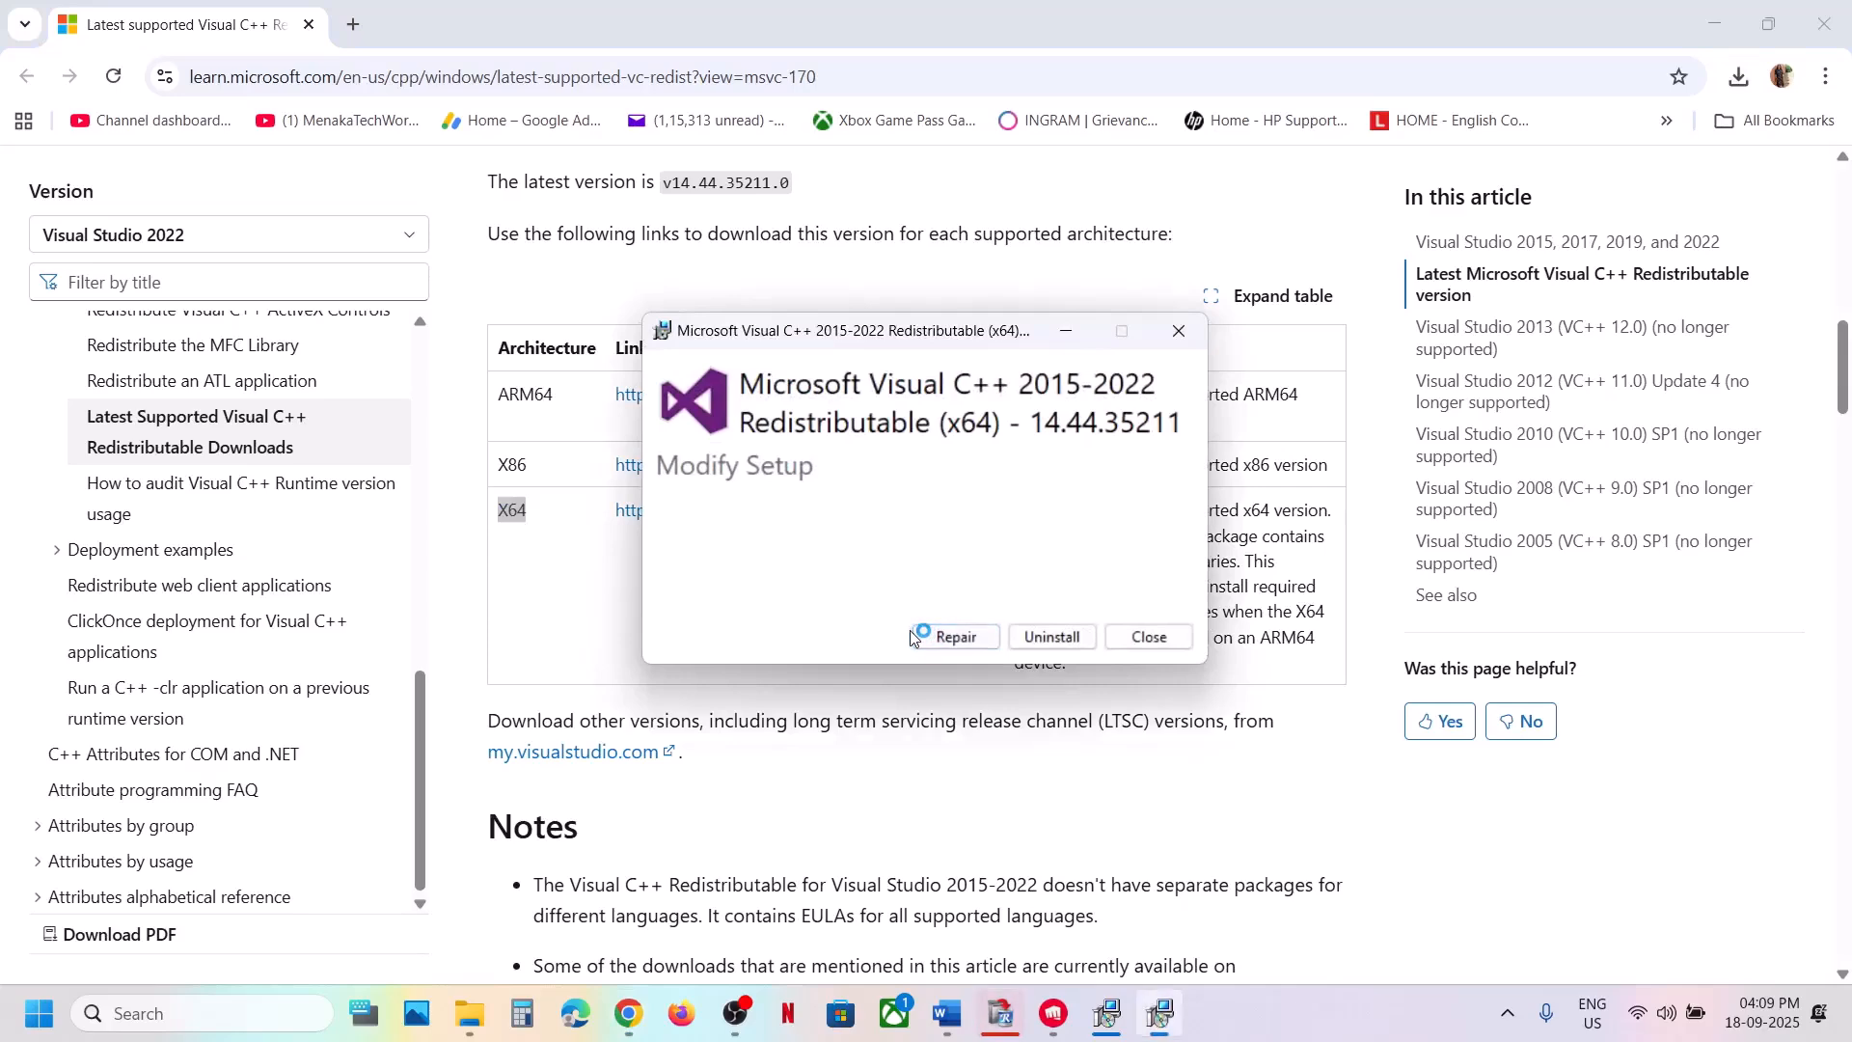
pyautogui.click(957, 634)
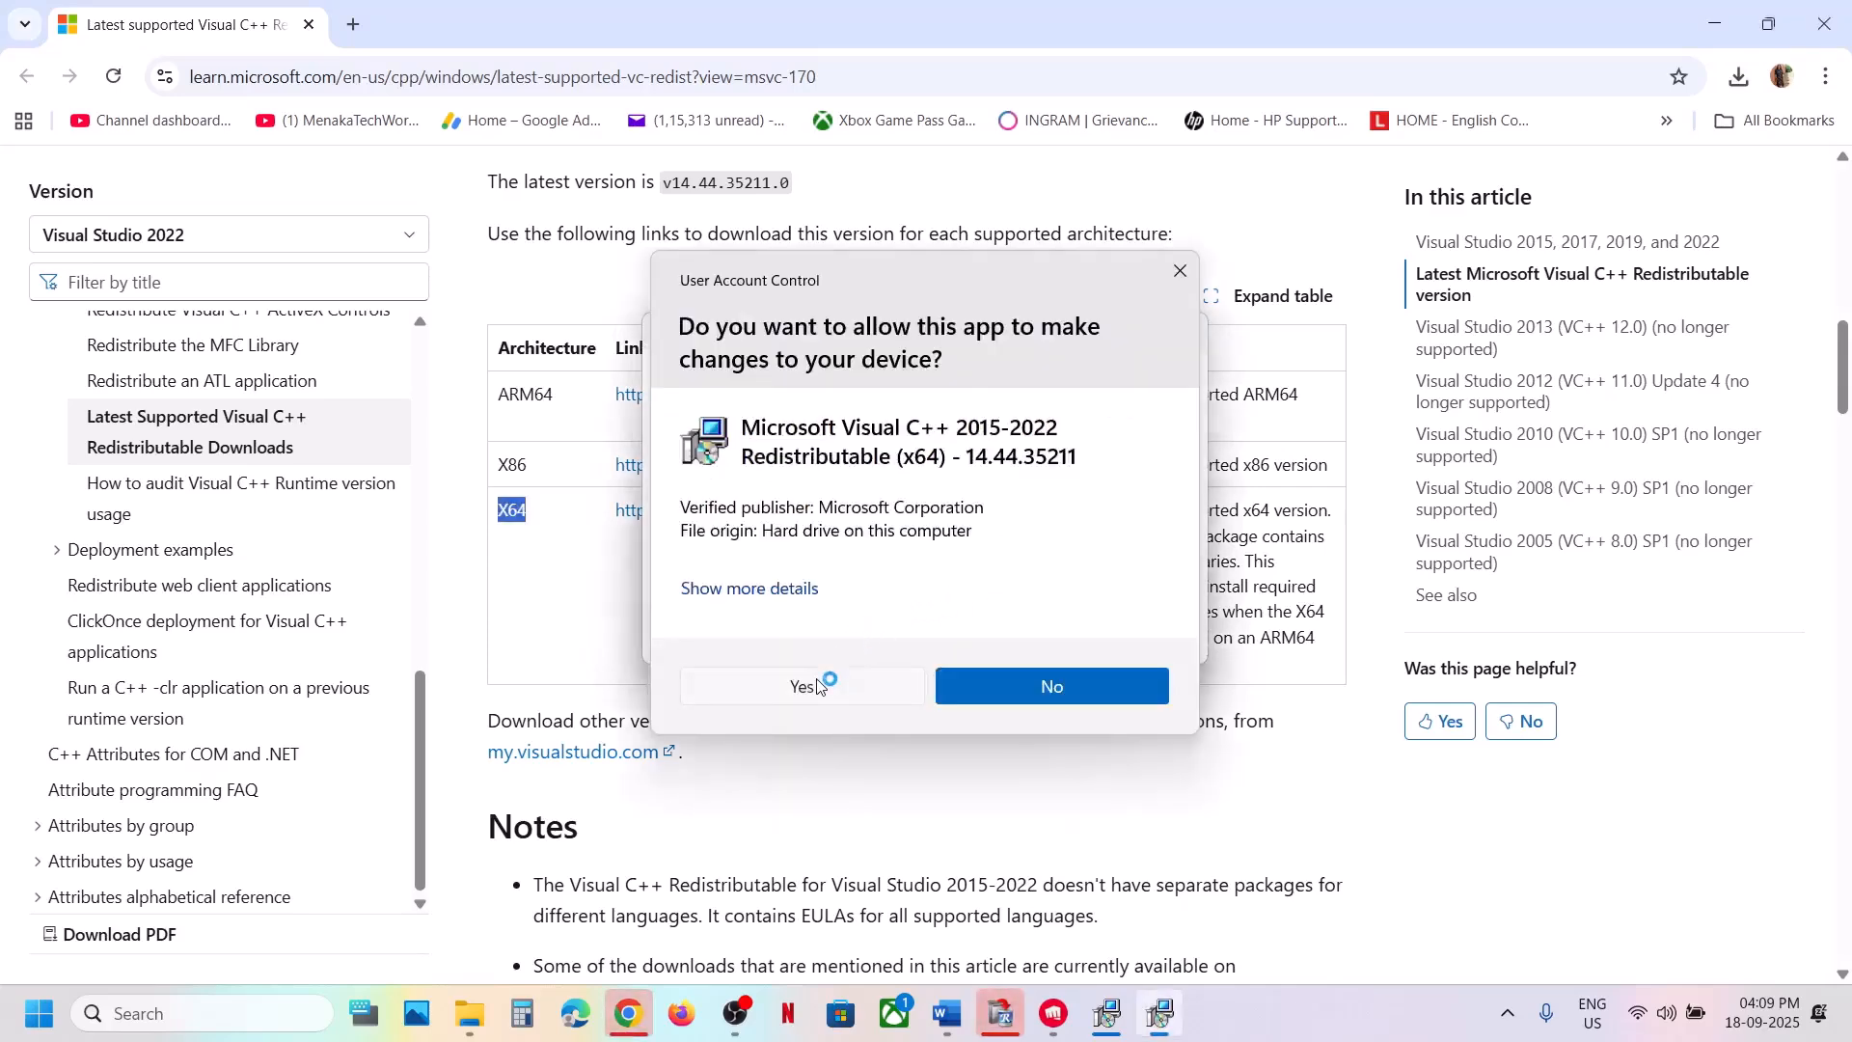
pyautogui.click(820, 683)
# Bring the x86 setup window forward, move it aside, and close both the x64 and x86 Redistributable setup windows
pyautogui.click(1106, 1013)
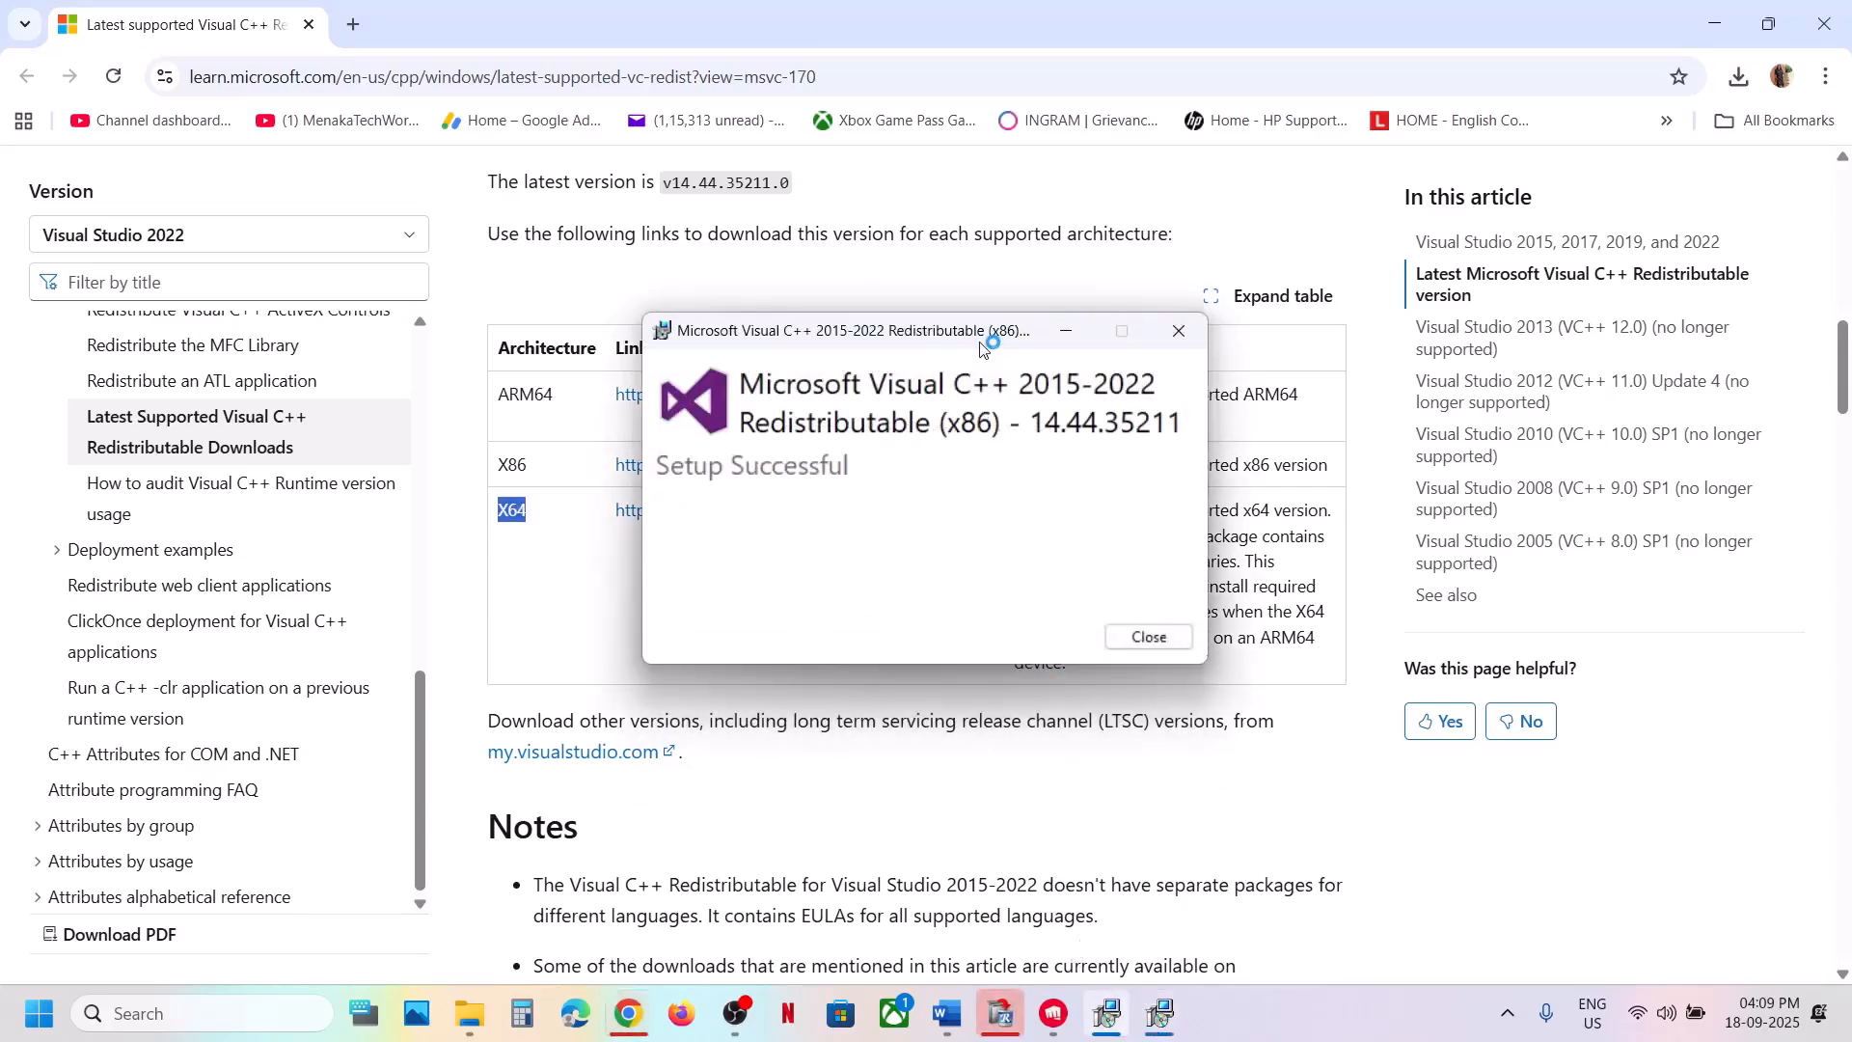
pyautogui.moveTo(982, 350); pyautogui.dragTo(569, 384)
pyautogui.click(1138, 643)
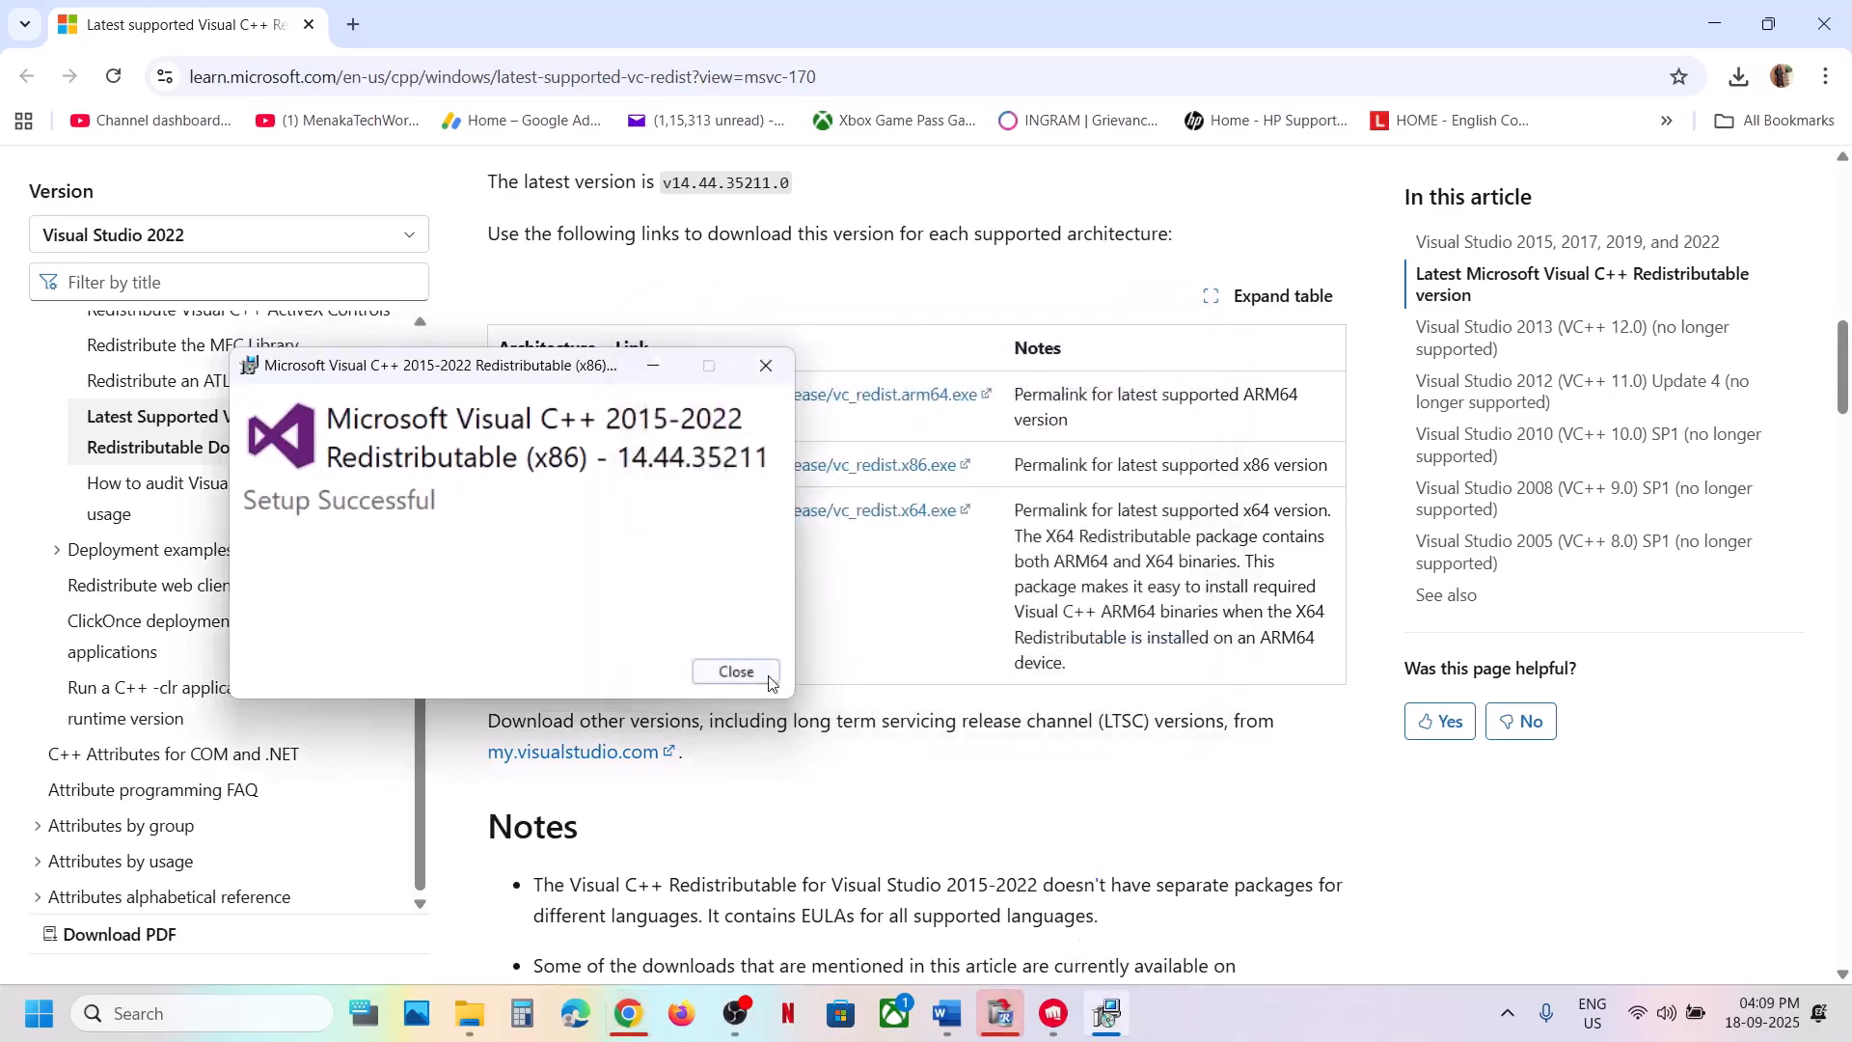
pyautogui.click(762, 675)
# Open the PC's power options without restarting, and return to the Word notes at Step 20
pyautogui.click(33, 1021)
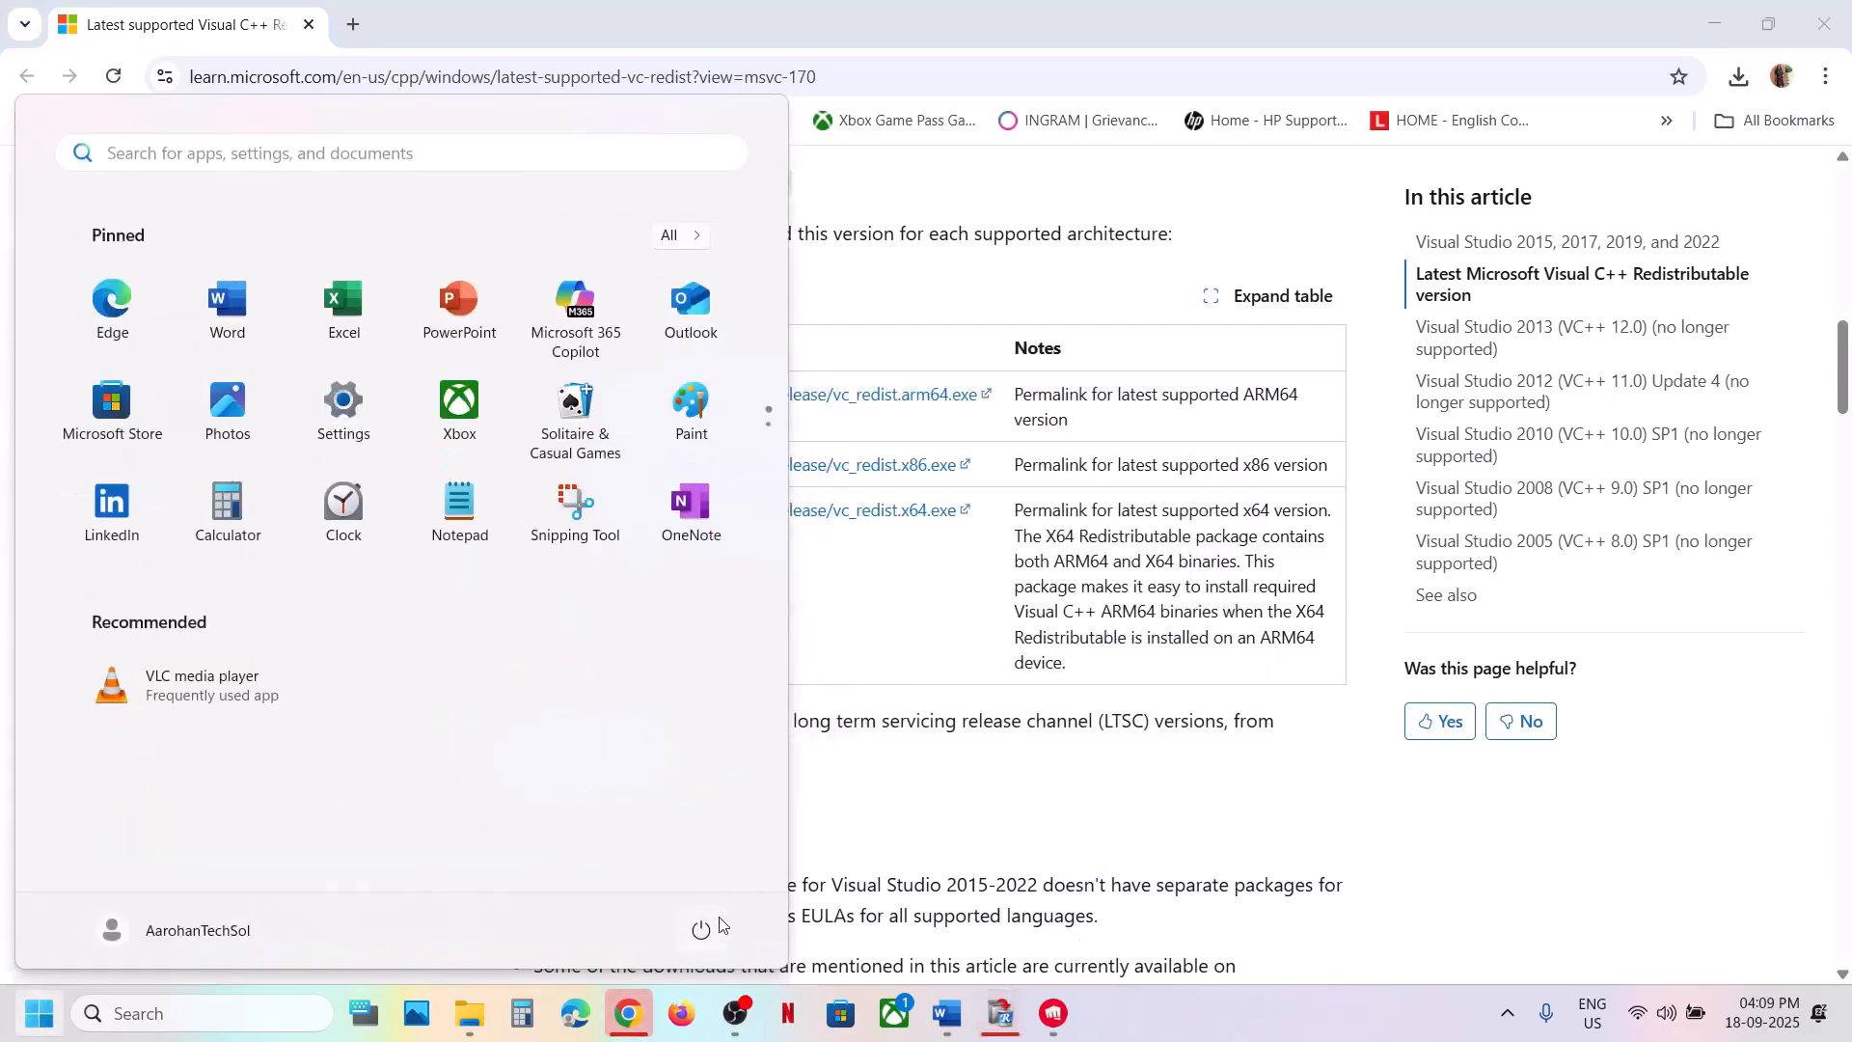
pyautogui.click(701, 930)
pyautogui.click(977, 1025)
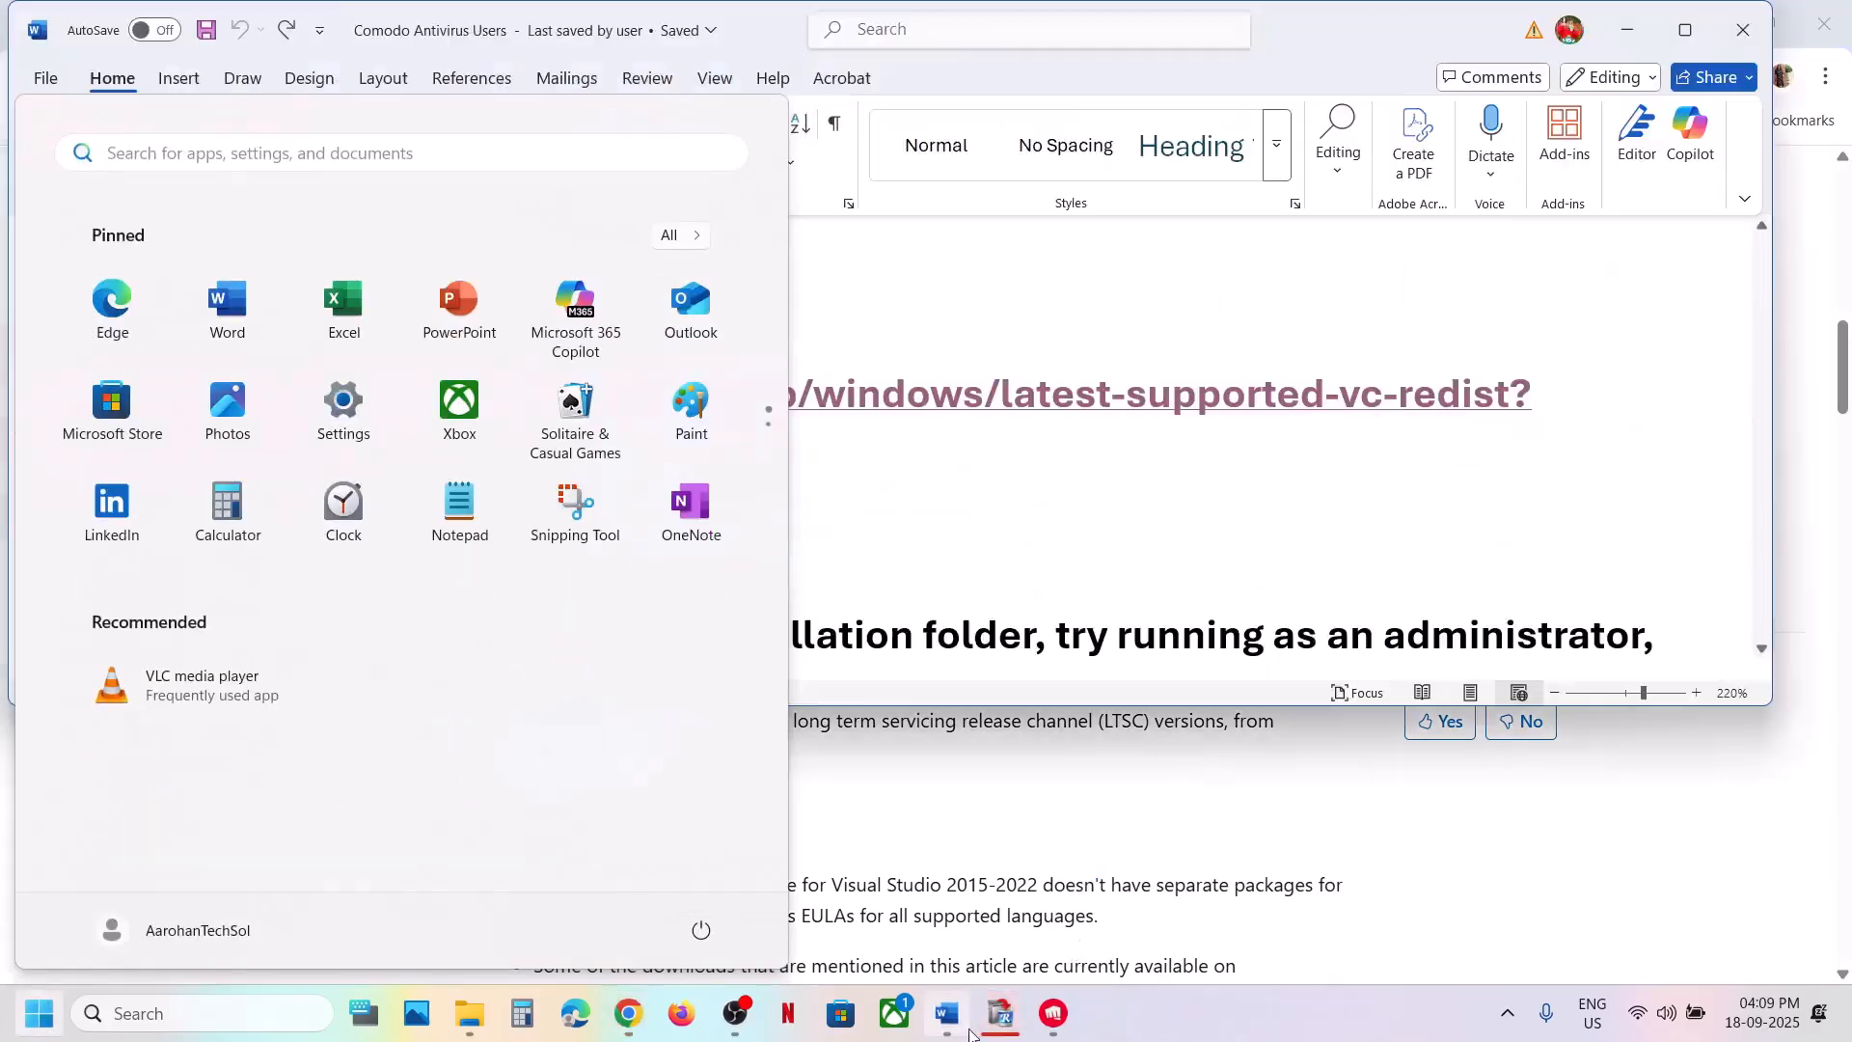
pyautogui.scroll(-3, 700, 512)
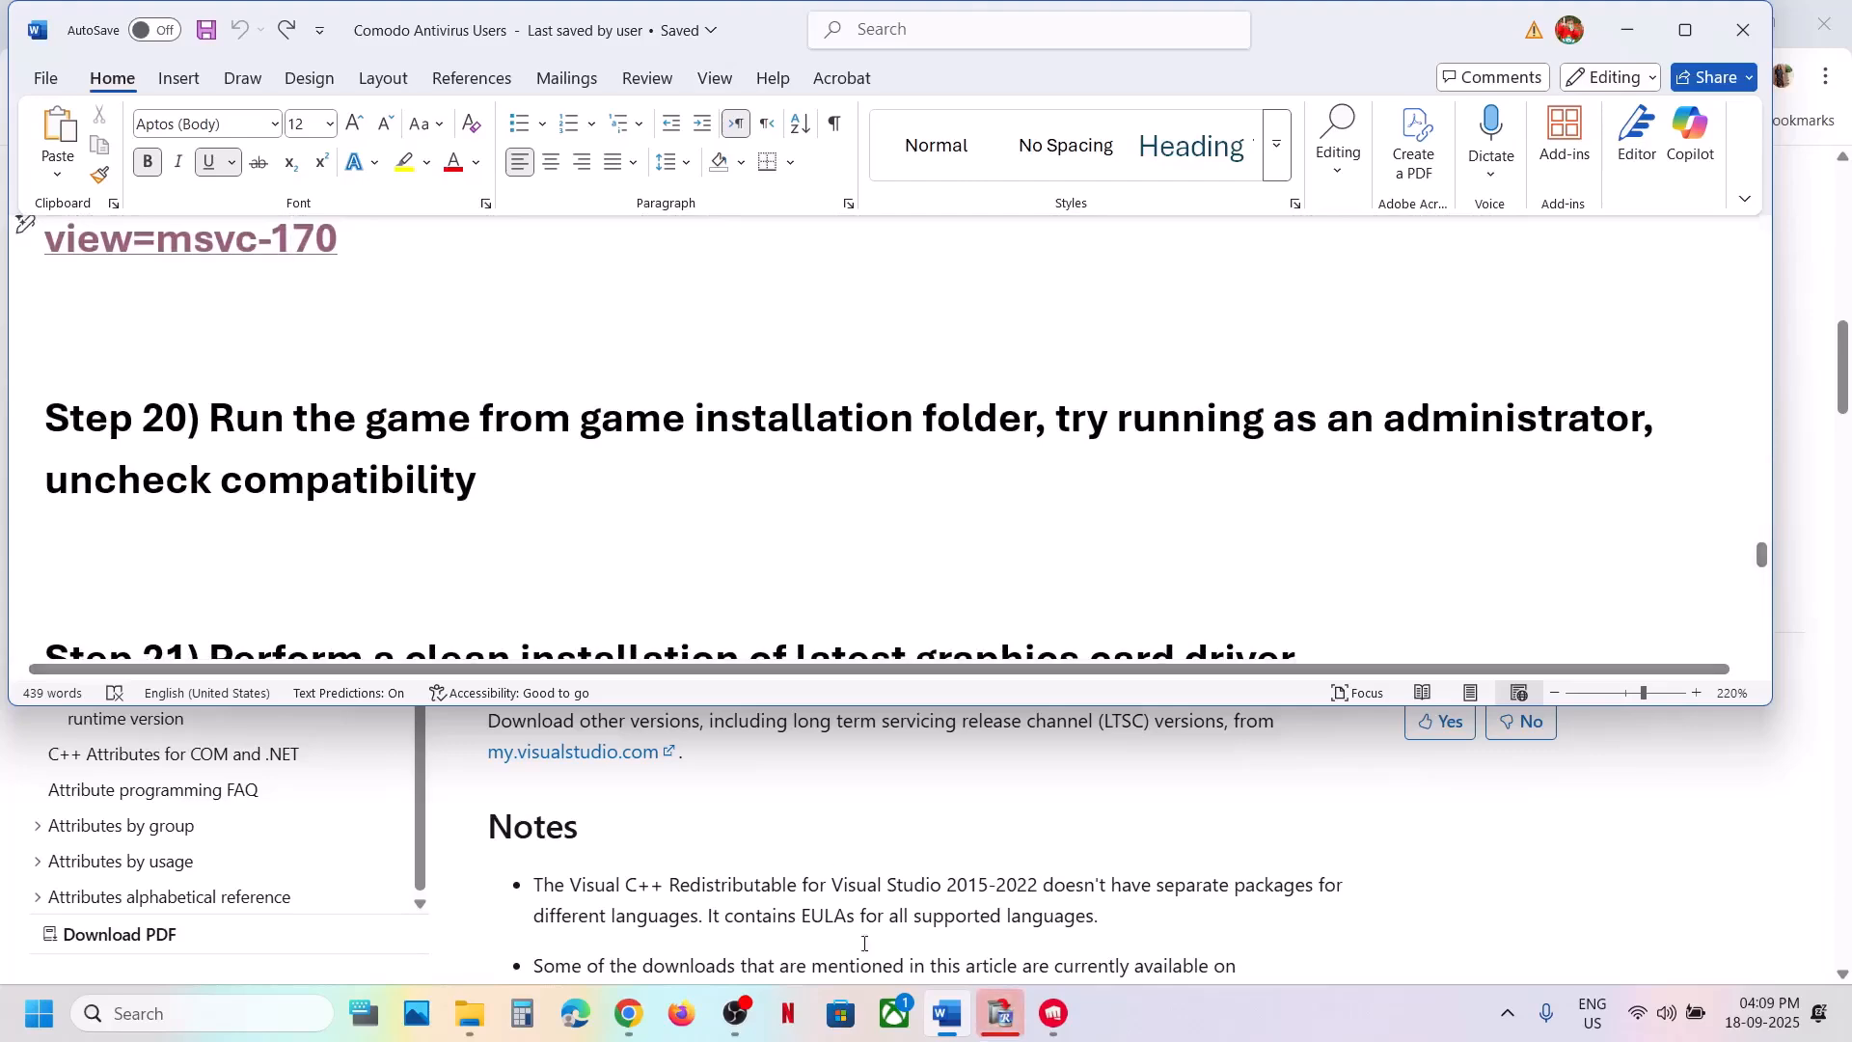
# In File Explorer, open the Live folder of 2XKO inside Riot Games on Local Disk (C:)
pyautogui.click(475, 1013)
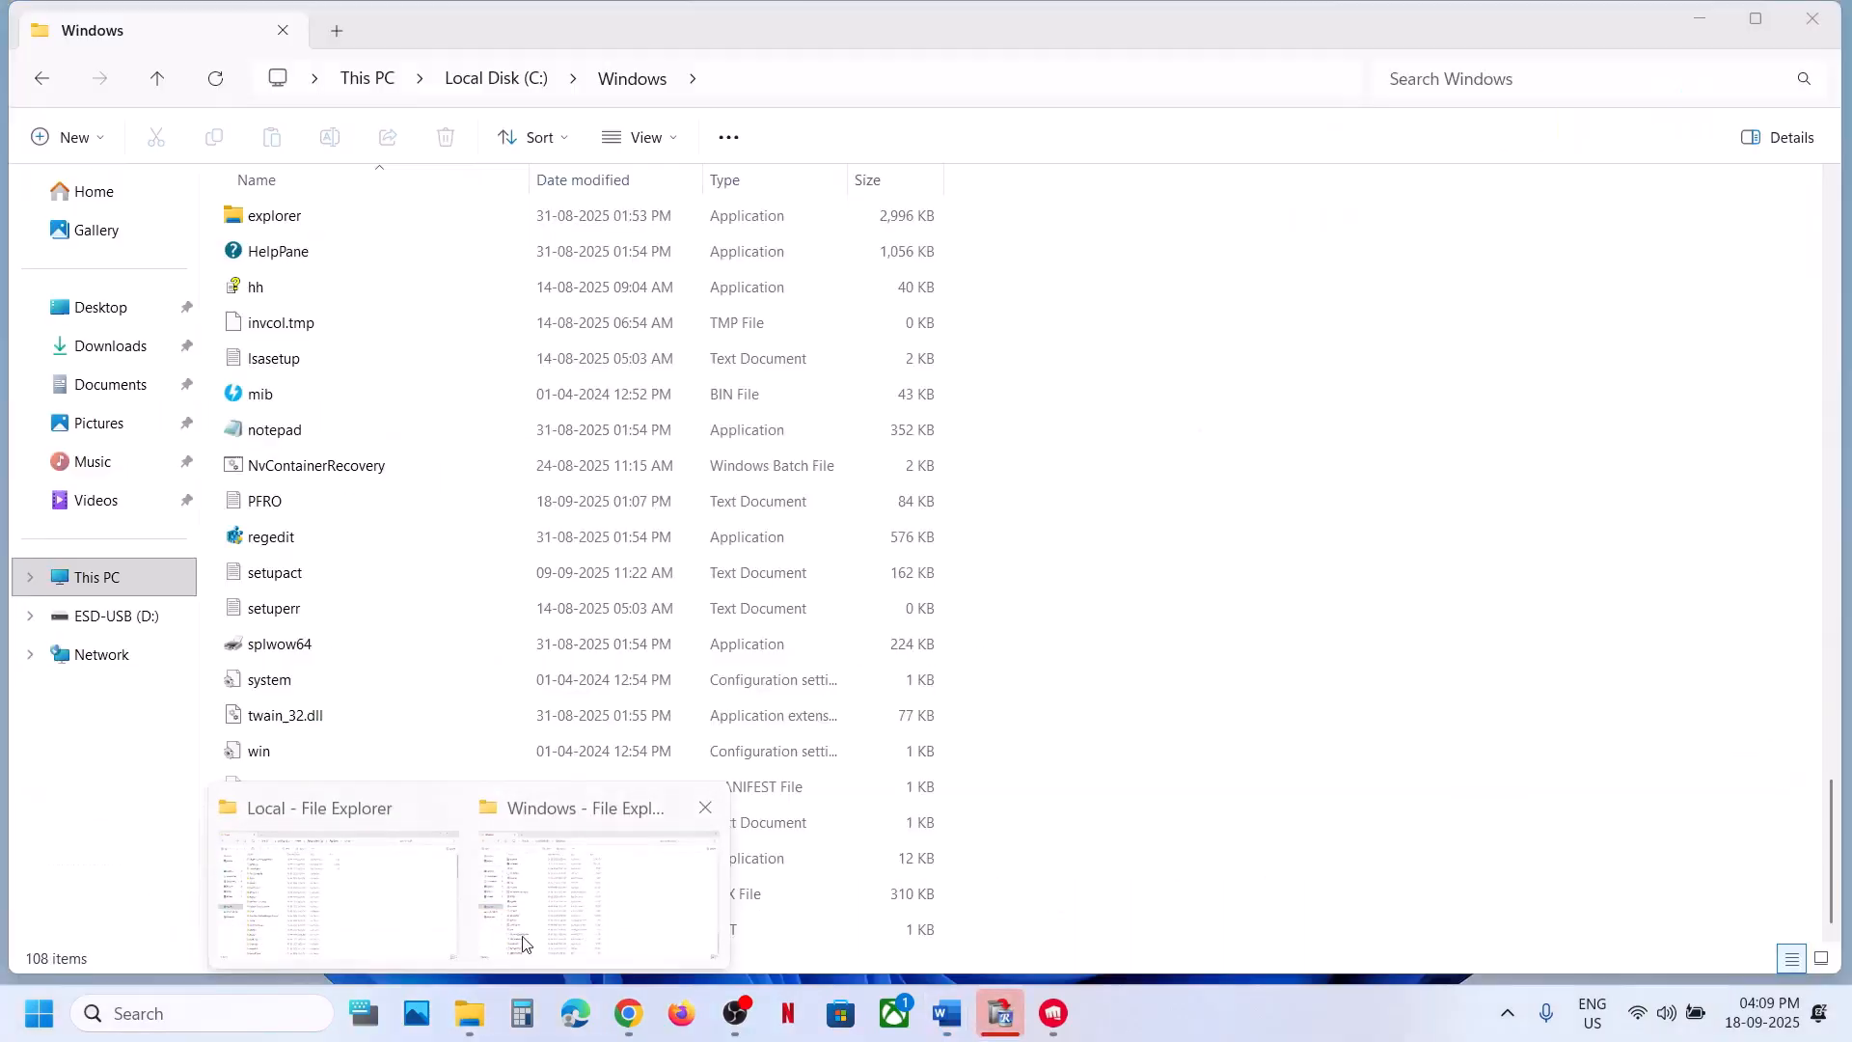
pyautogui.click(598, 888)
pyautogui.click(72, 577)
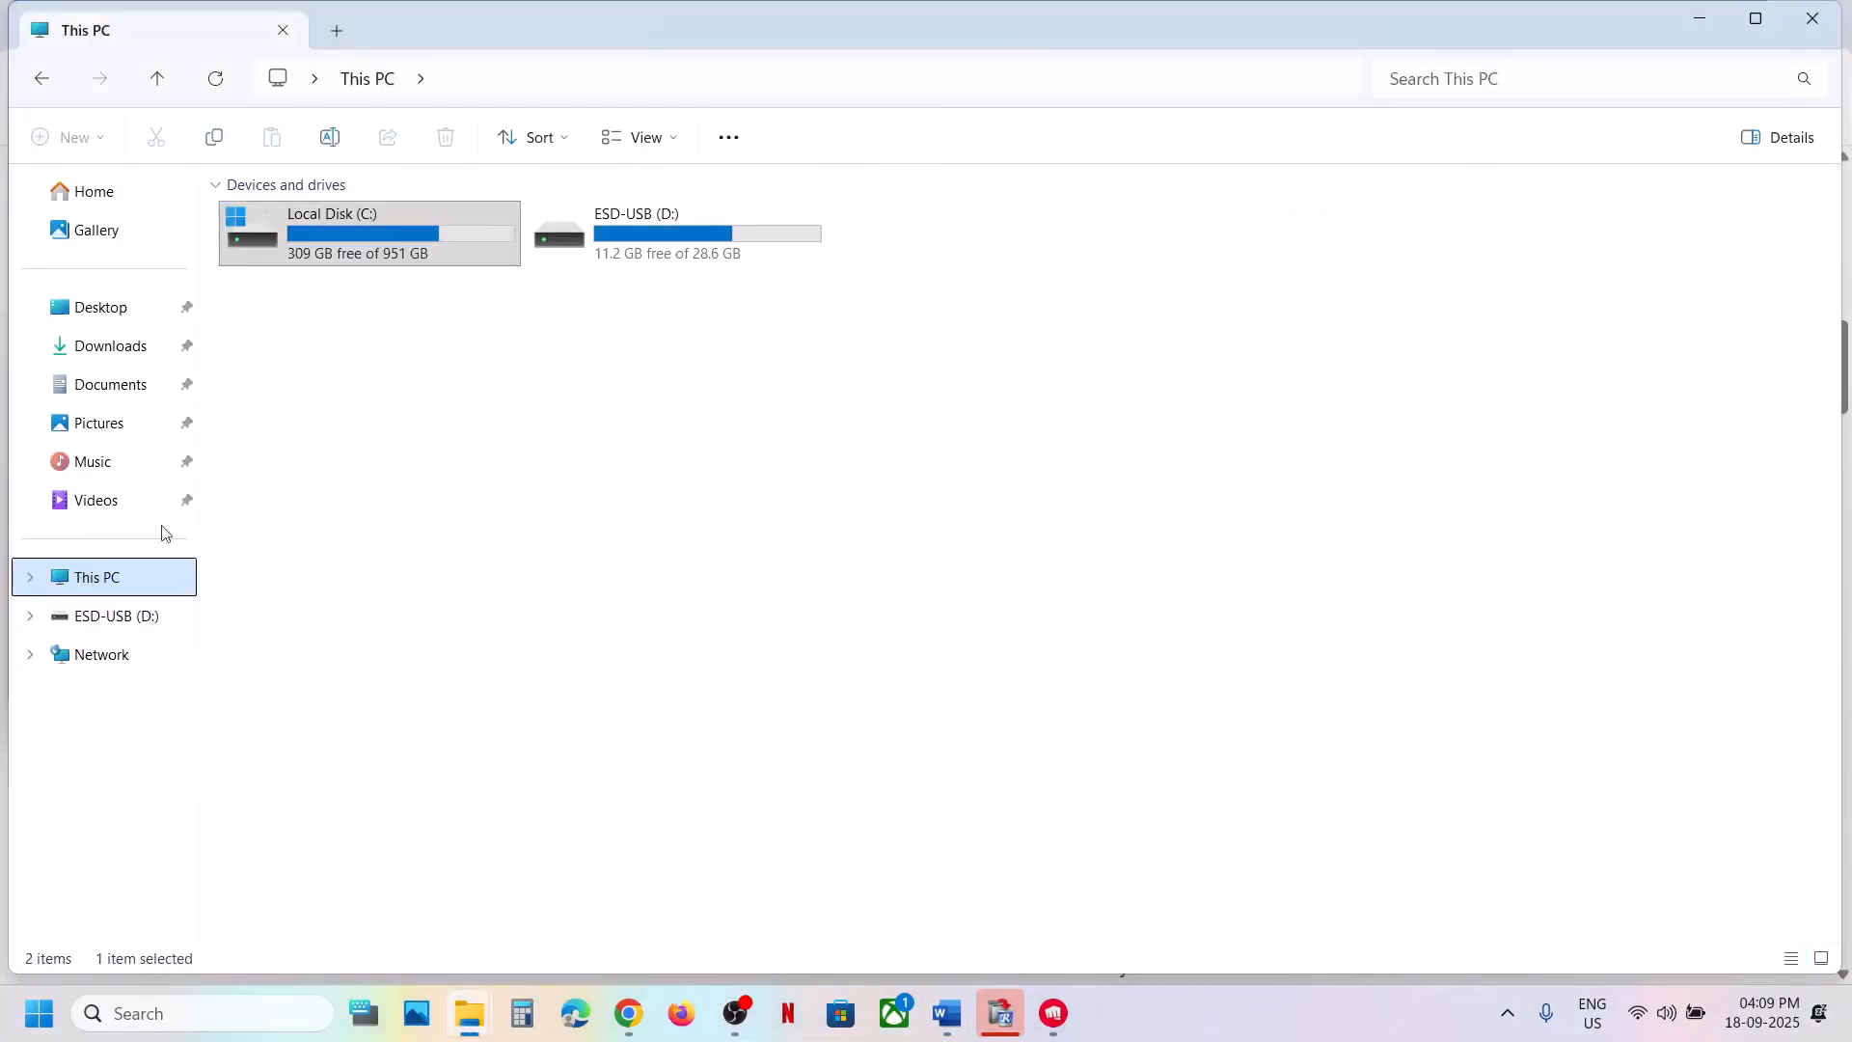
pyautogui.doubleClick(322, 252)
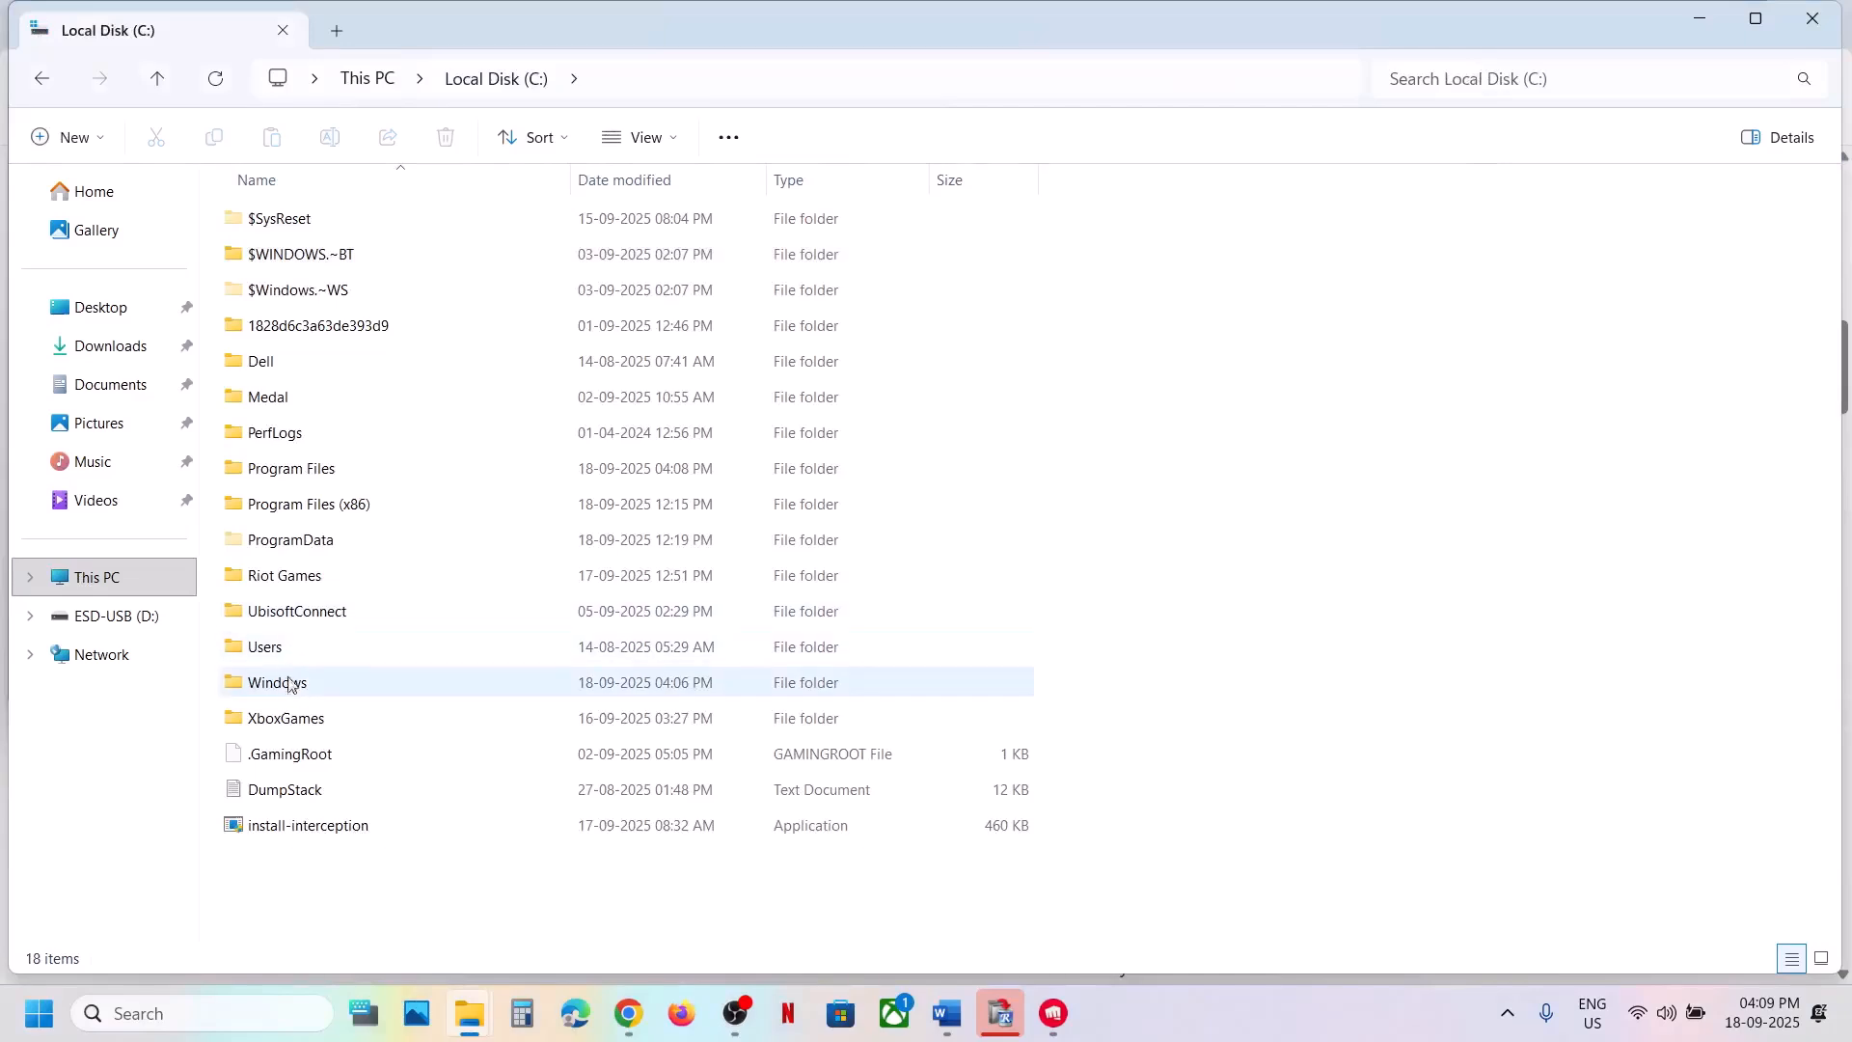
pyautogui.doubleClick(293, 577)
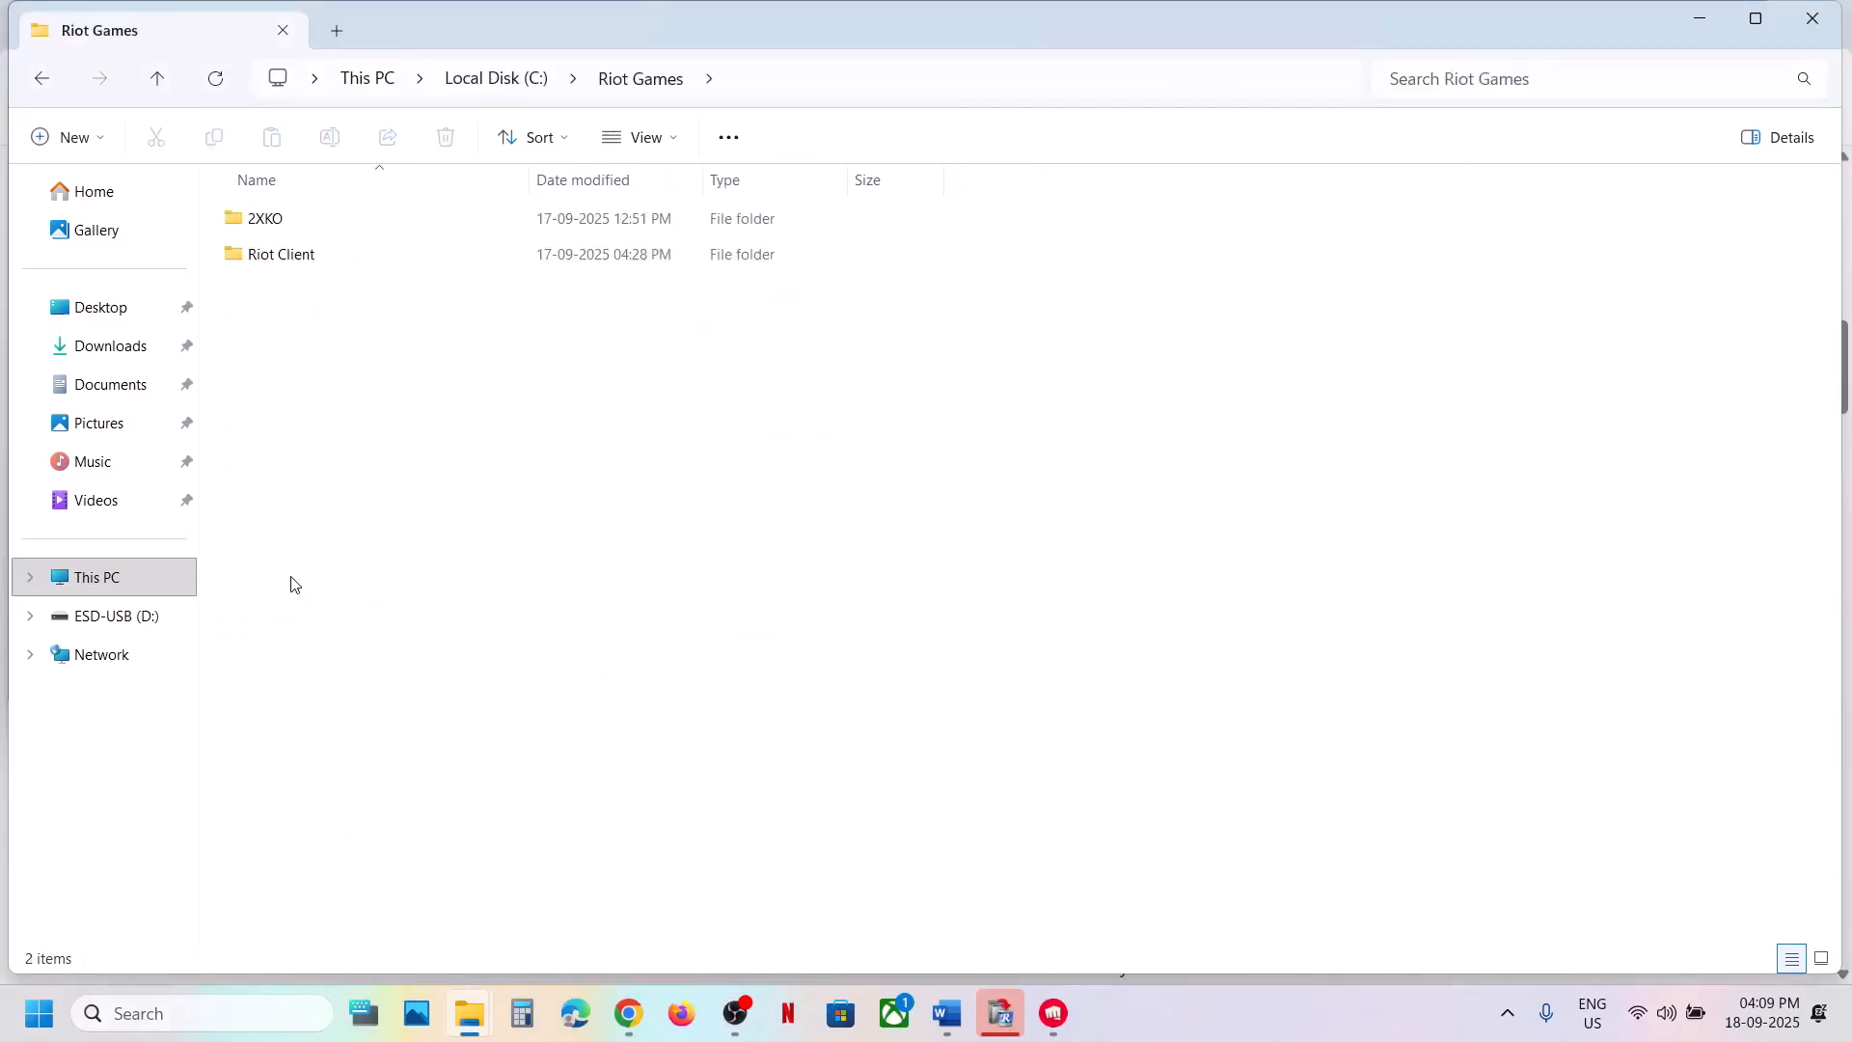
pyautogui.doubleClick(275, 223)
pyautogui.doubleClick(299, 221)
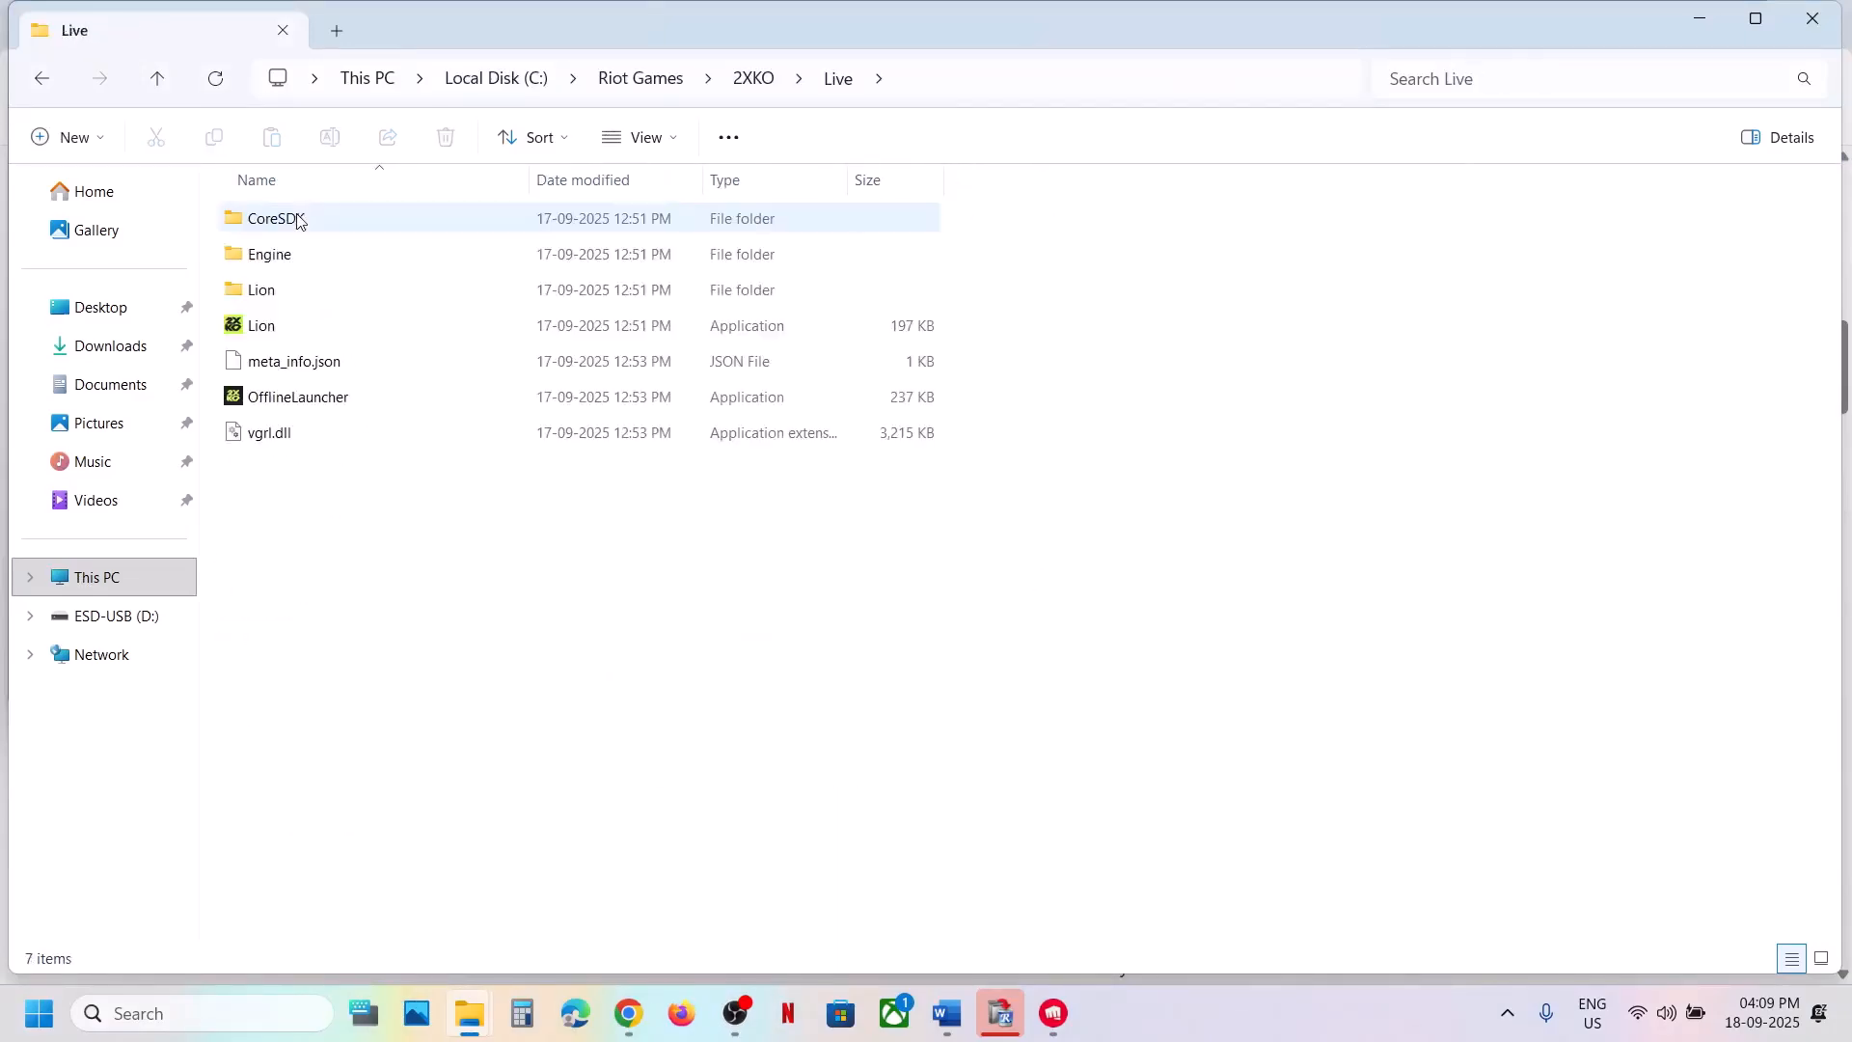
# Show the Run as administrator option for the Lion application, and dismiss it without running the game
pyautogui.click(267, 328)
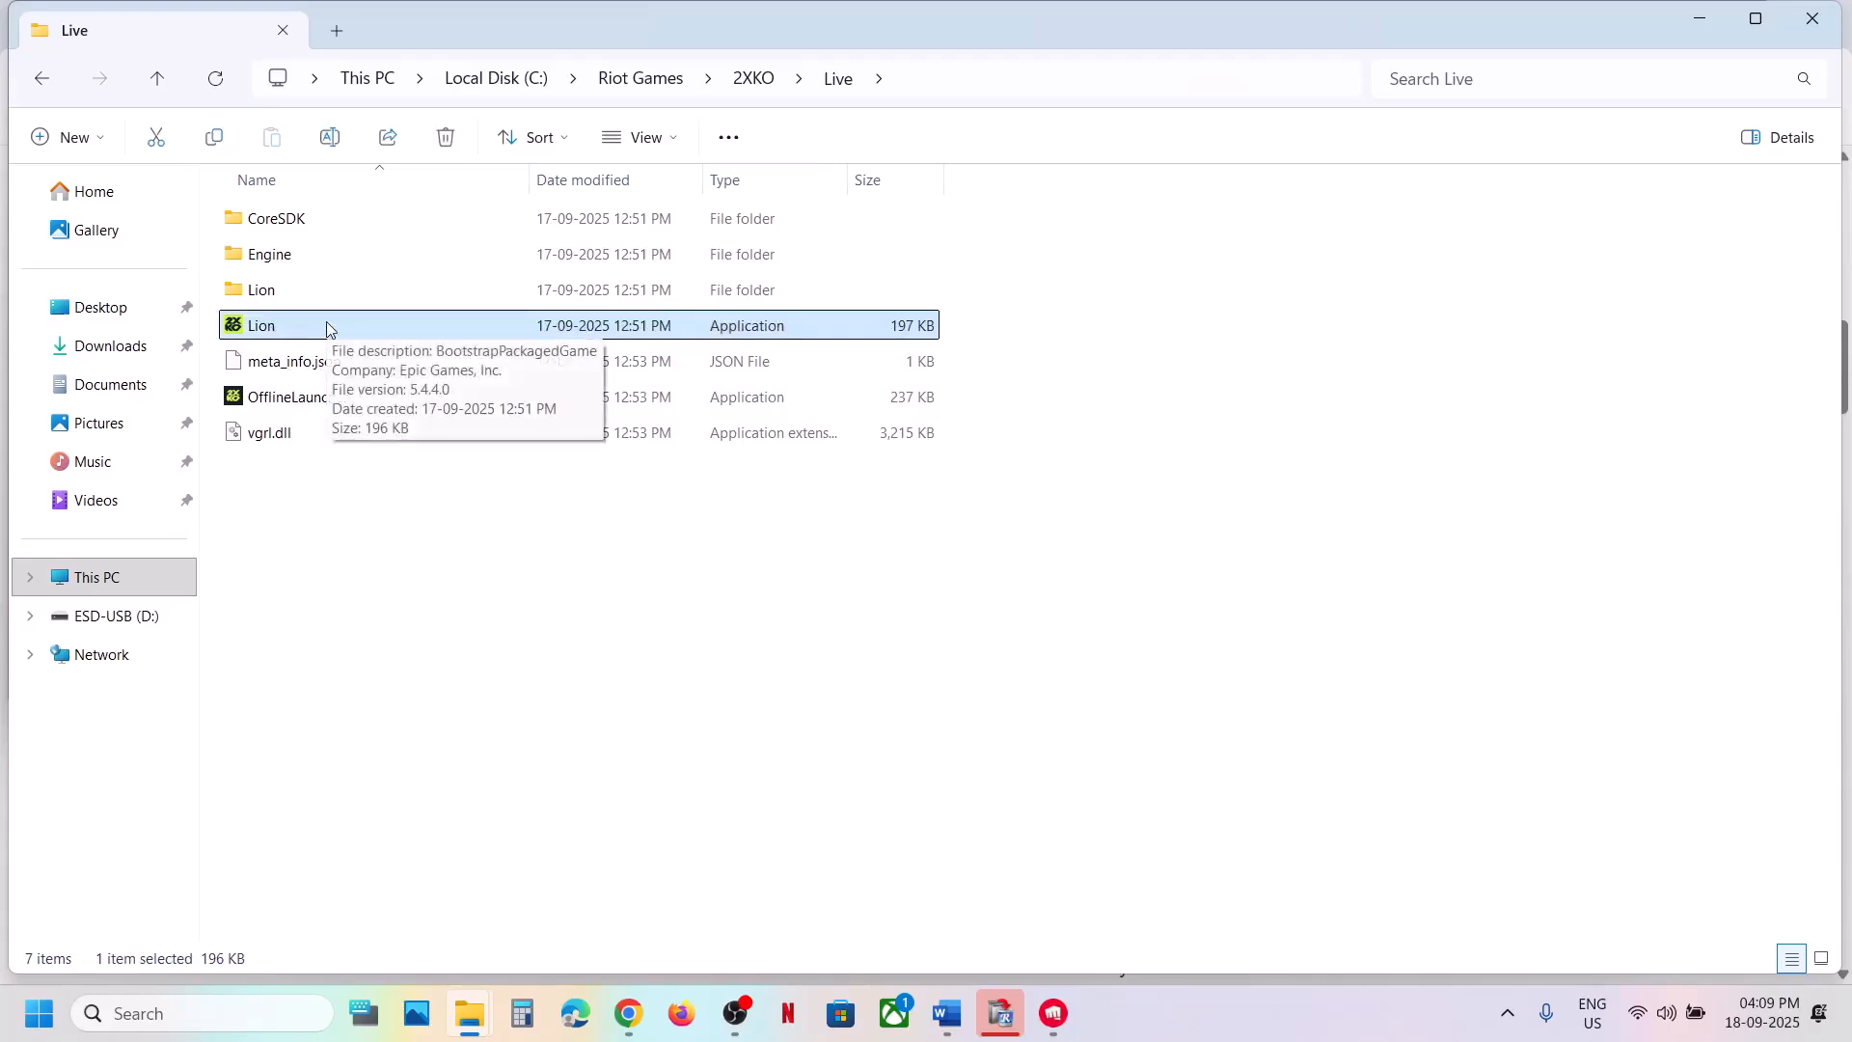
pyautogui.rightClick(327, 329)
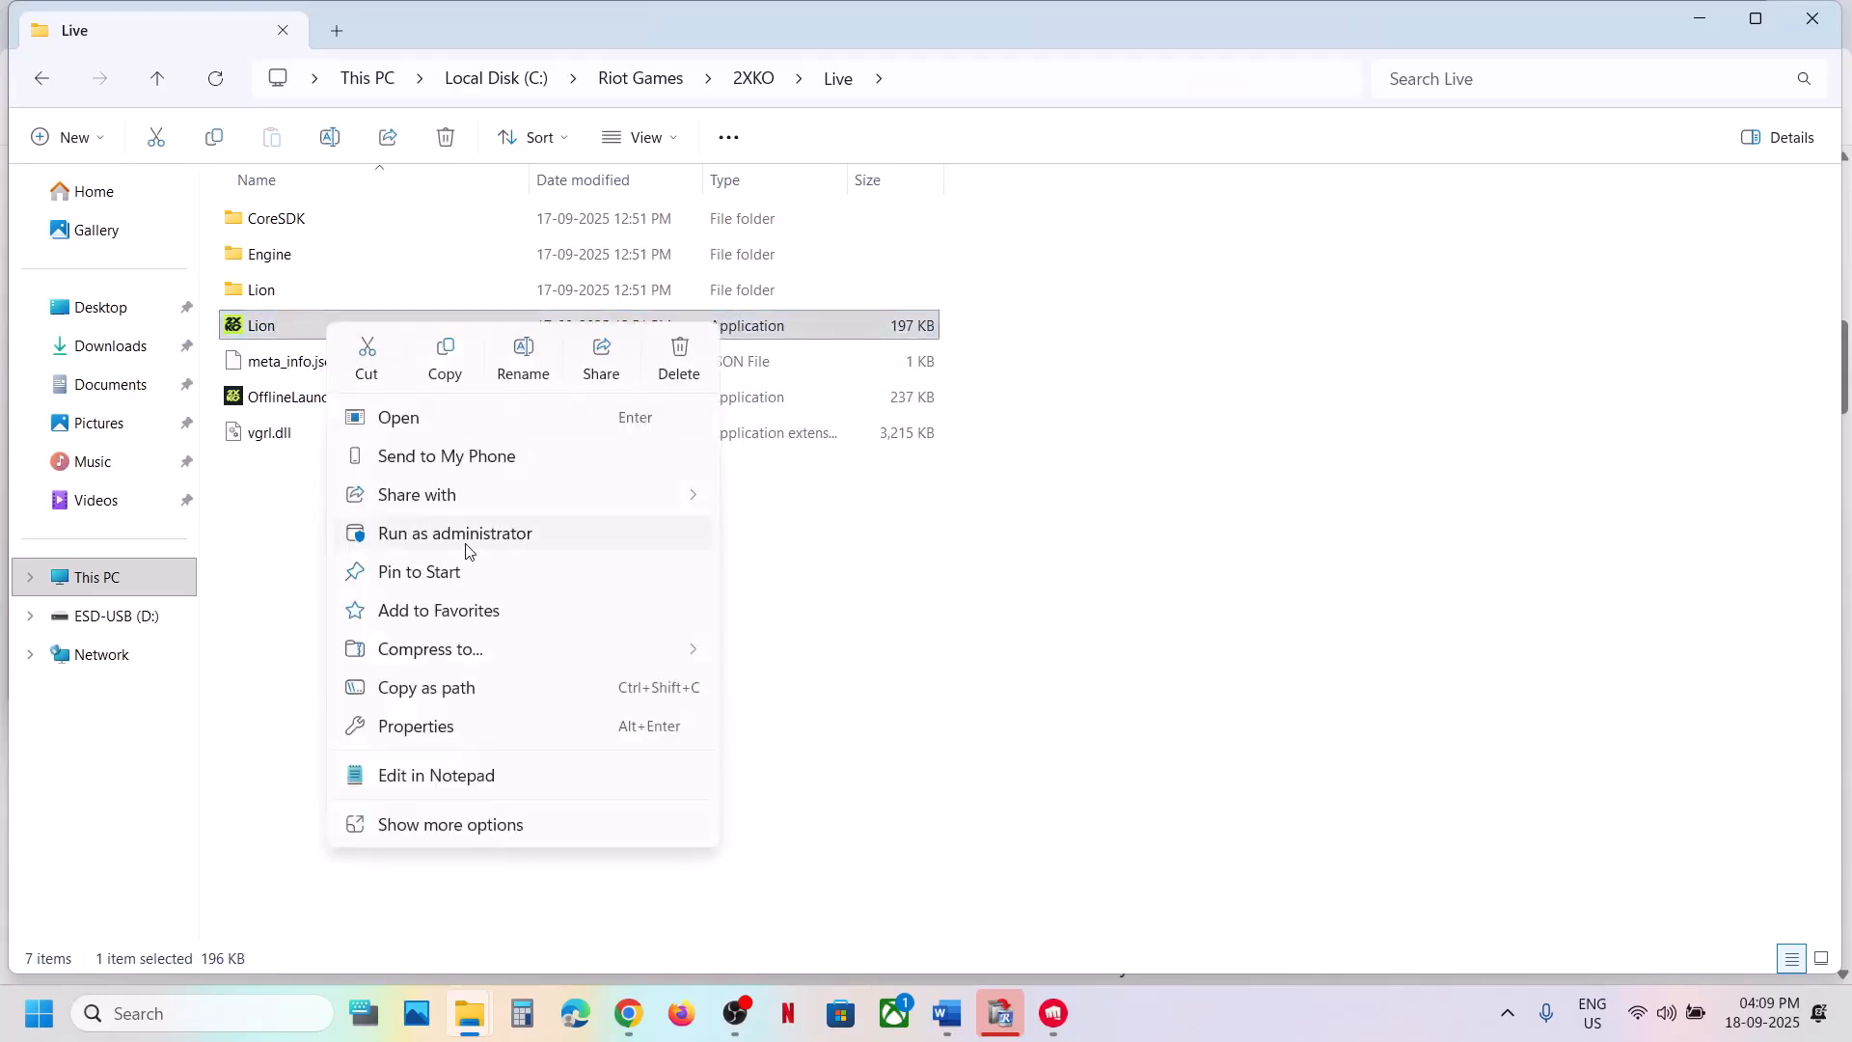
pyautogui.click(263, 291)
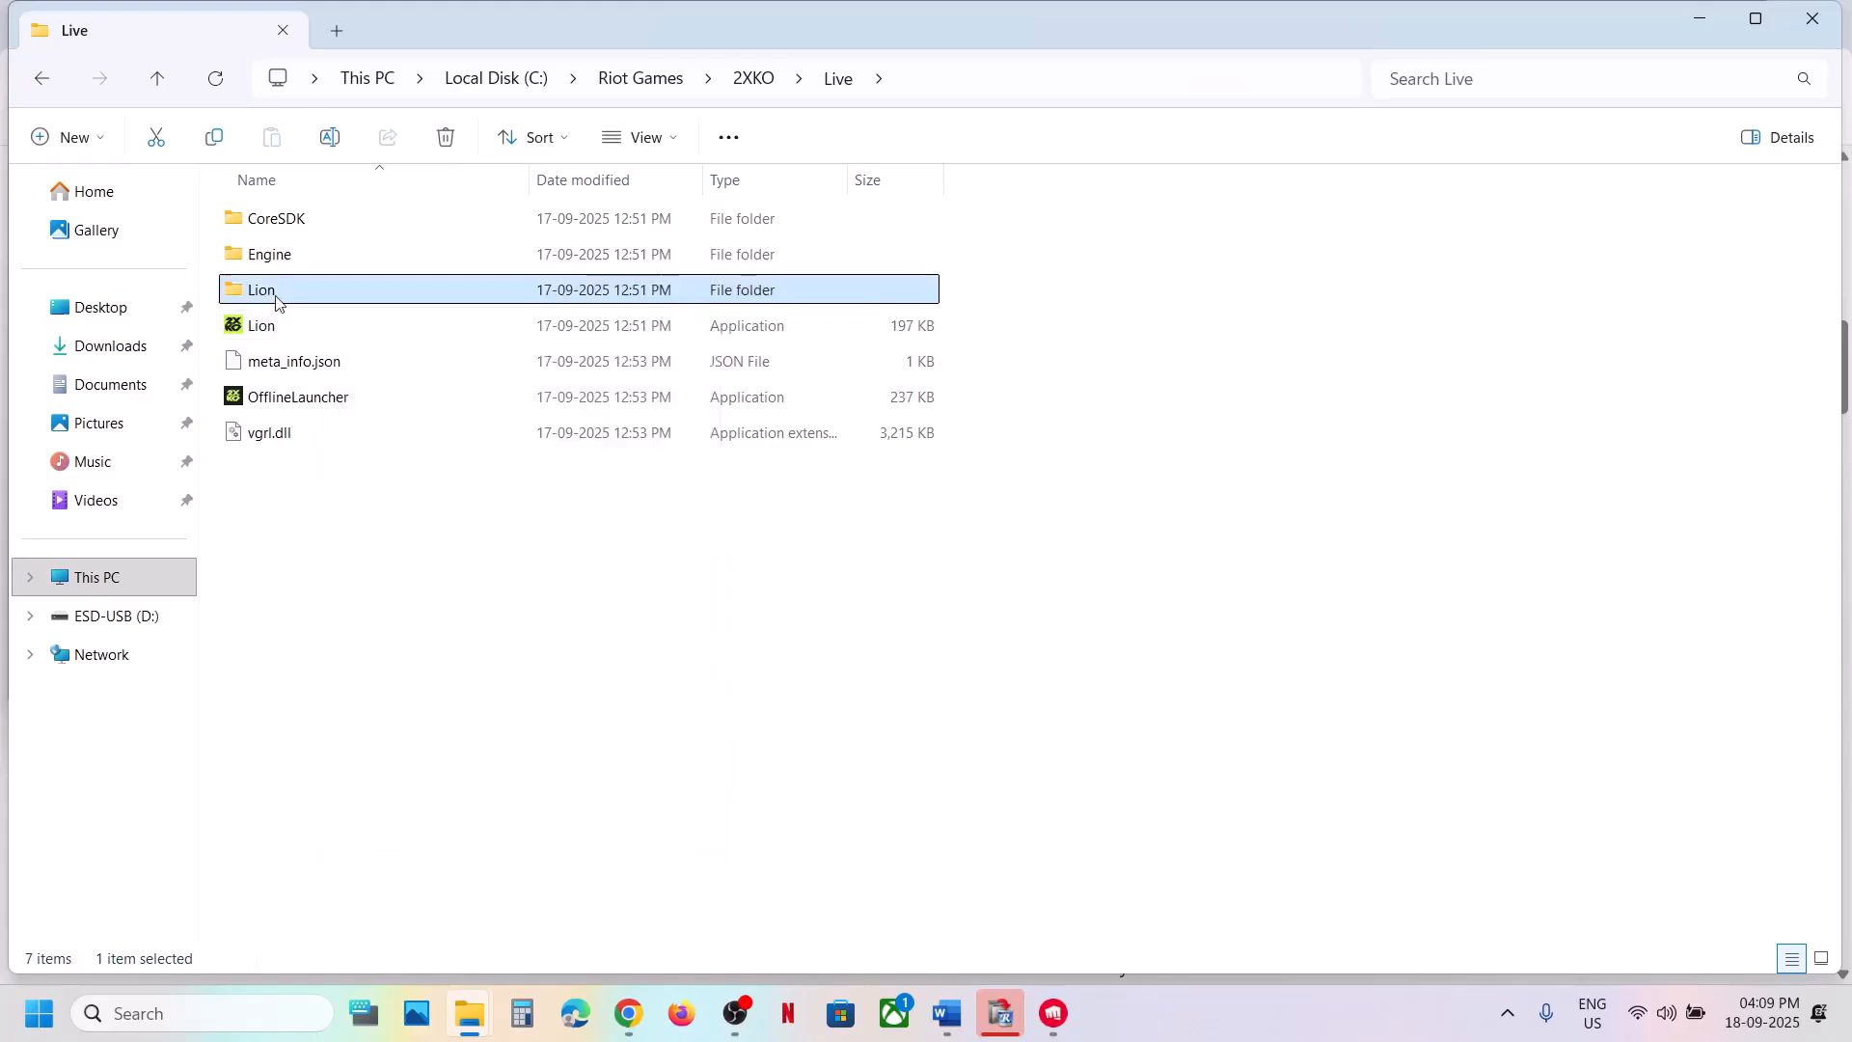
# Open the Win64 folder under Lion > Binaries and show the Run as administrator option for Lion-Win64-Shipping
pyautogui.doubleClick(270, 292)
pyautogui.doubleClick(283, 230)
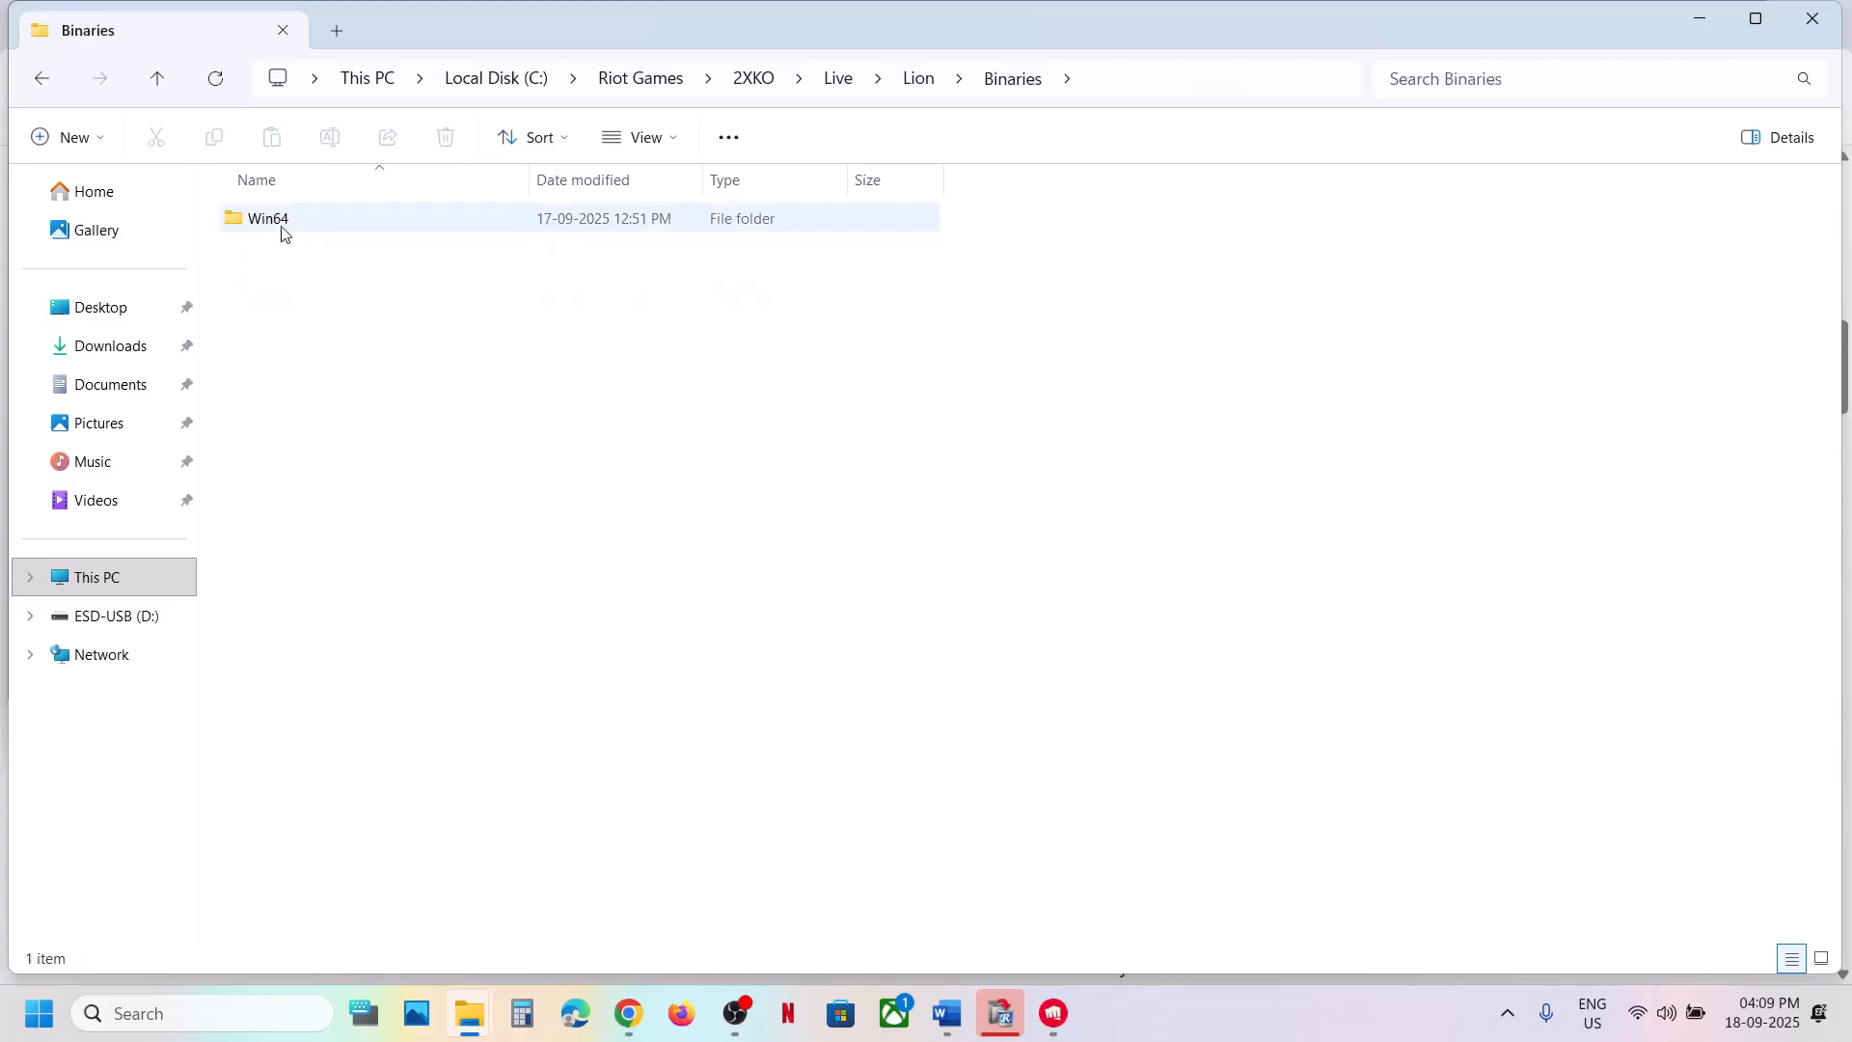
pyautogui.doubleClick(280, 230)
pyautogui.click(332, 684)
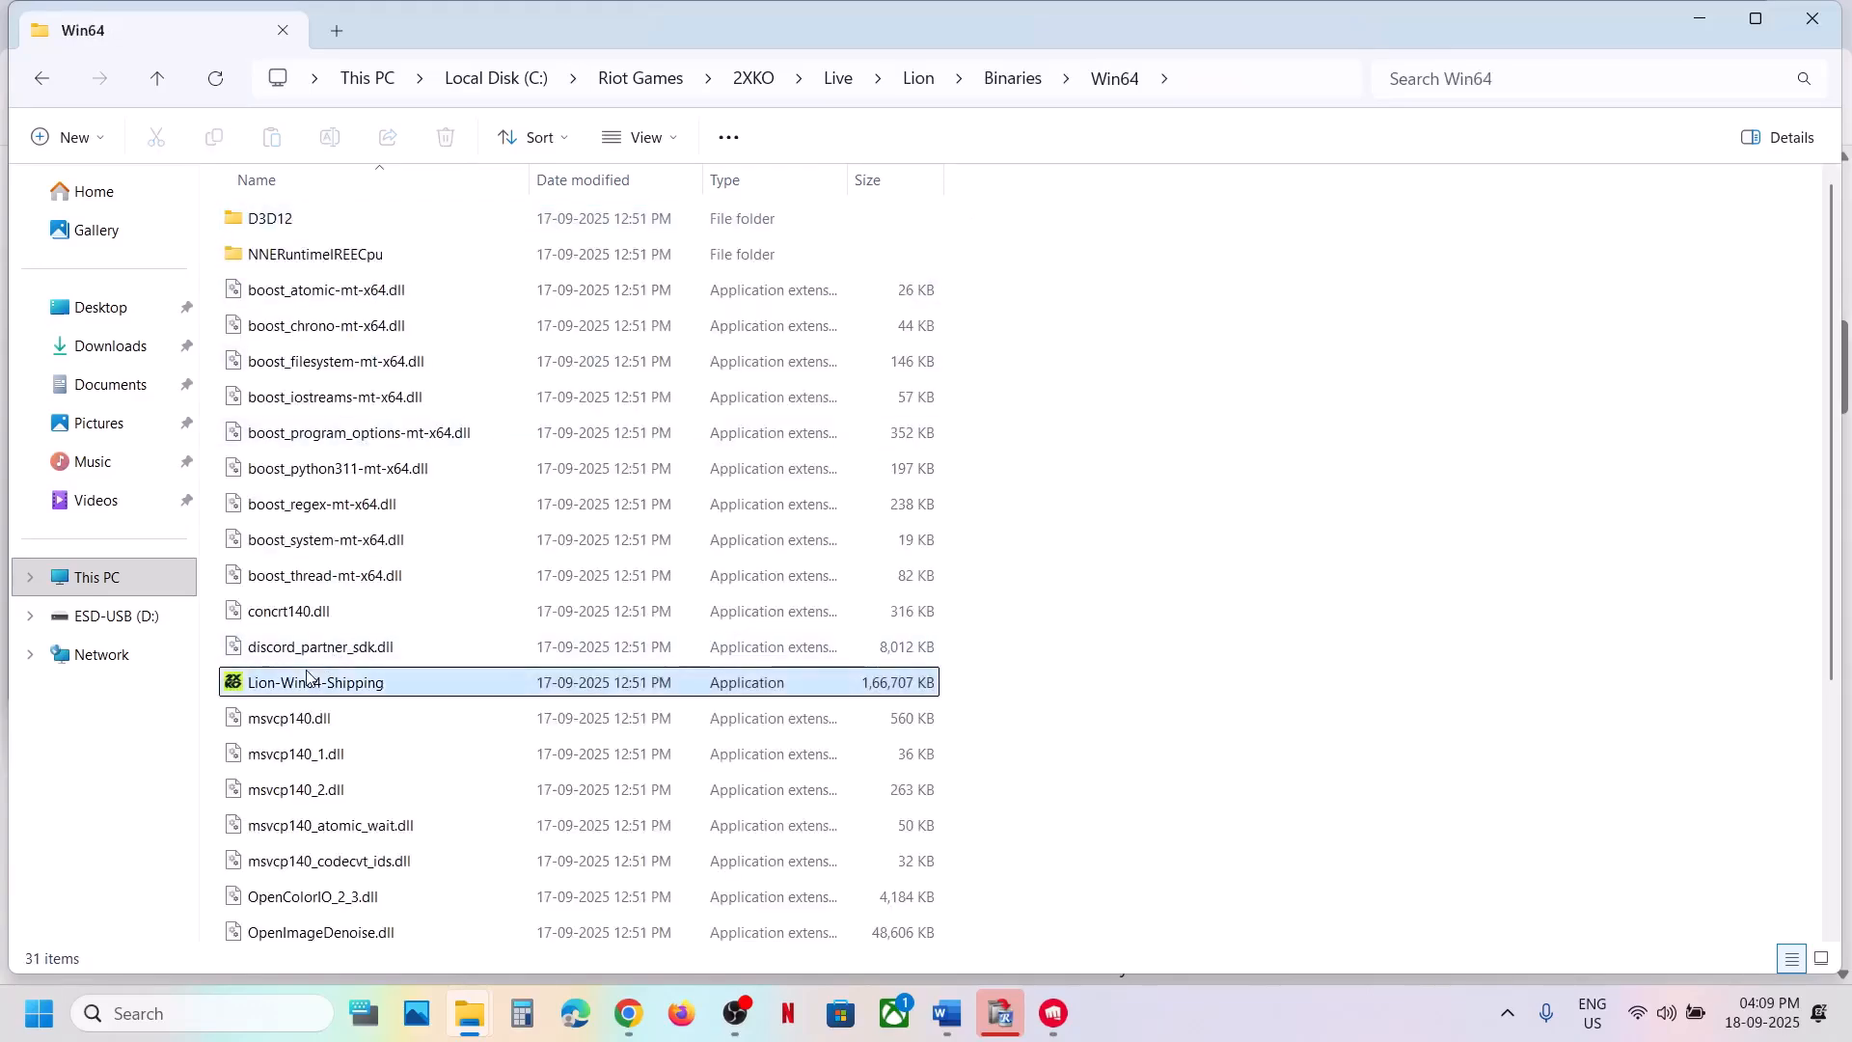
pyautogui.rightClick(334, 684)
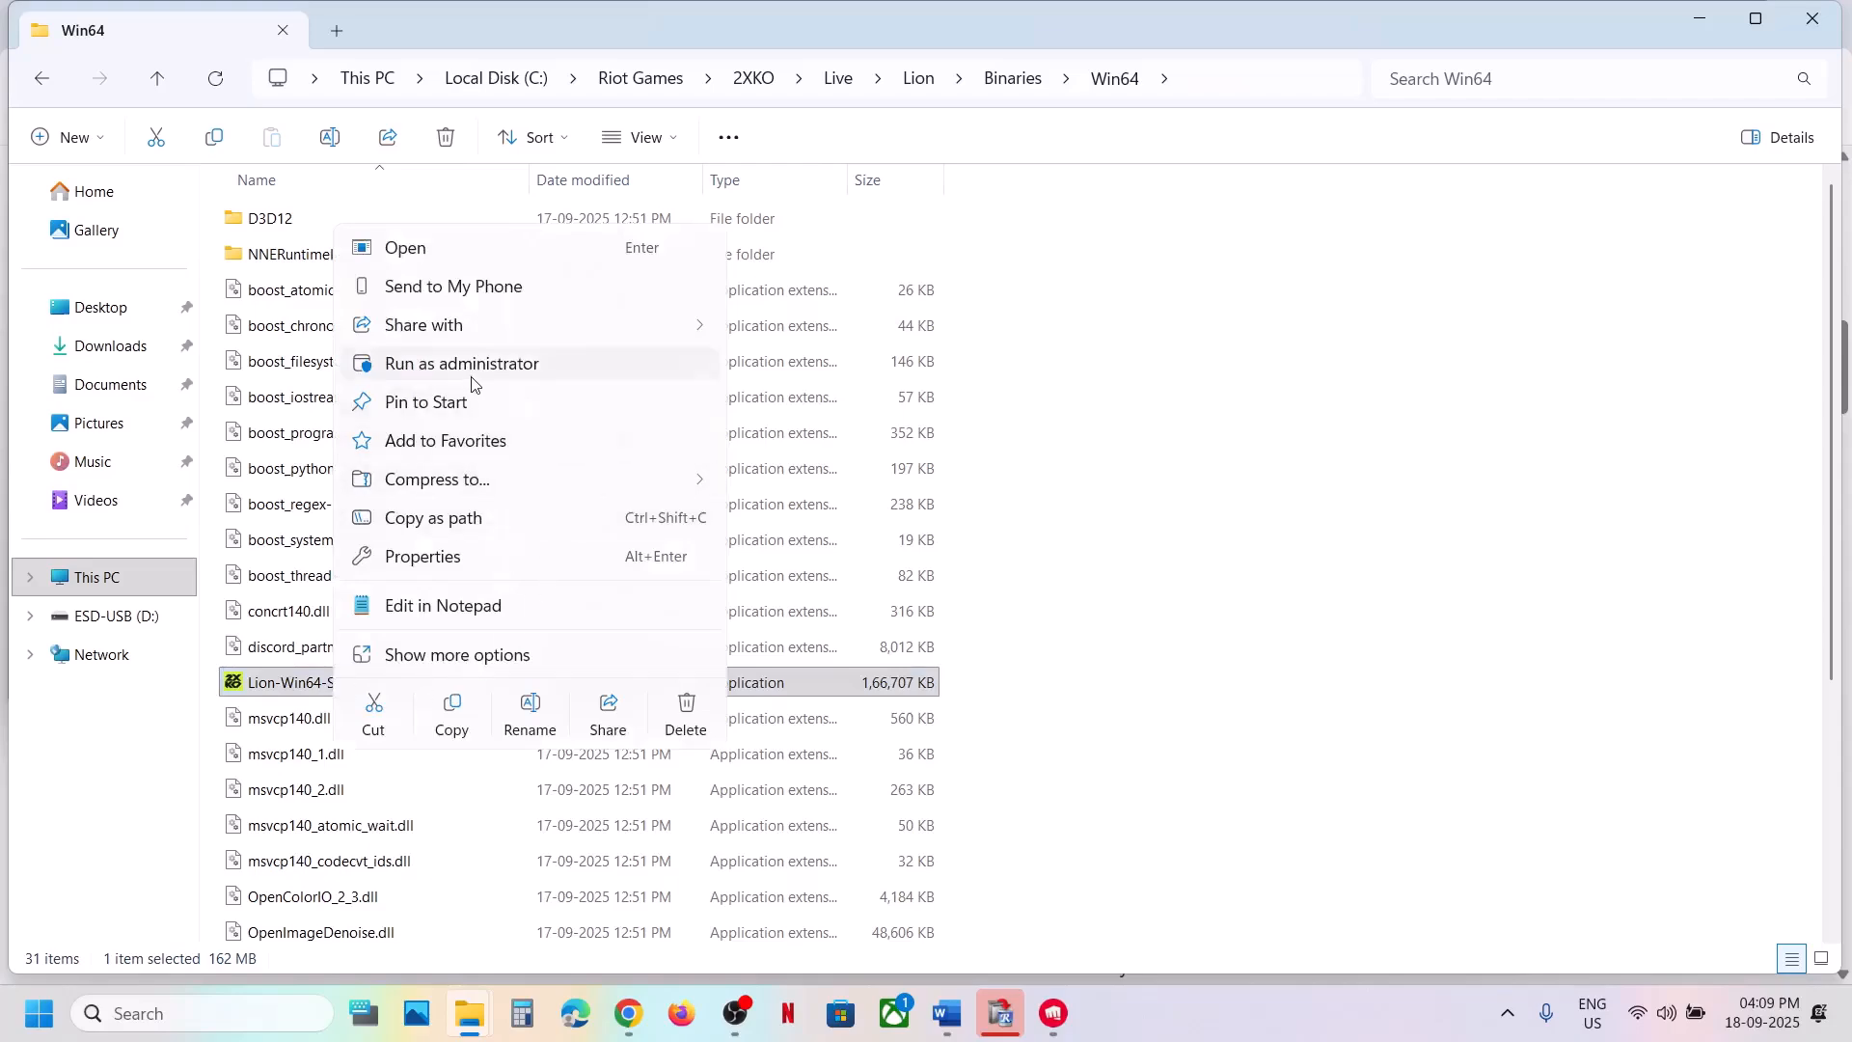
# Review the compatibility mode setting in the Lion-Win64-Shipping properties and confirm the dialog
pyautogui.click(304, 687)
pyautogui.rightClick(302, 686)
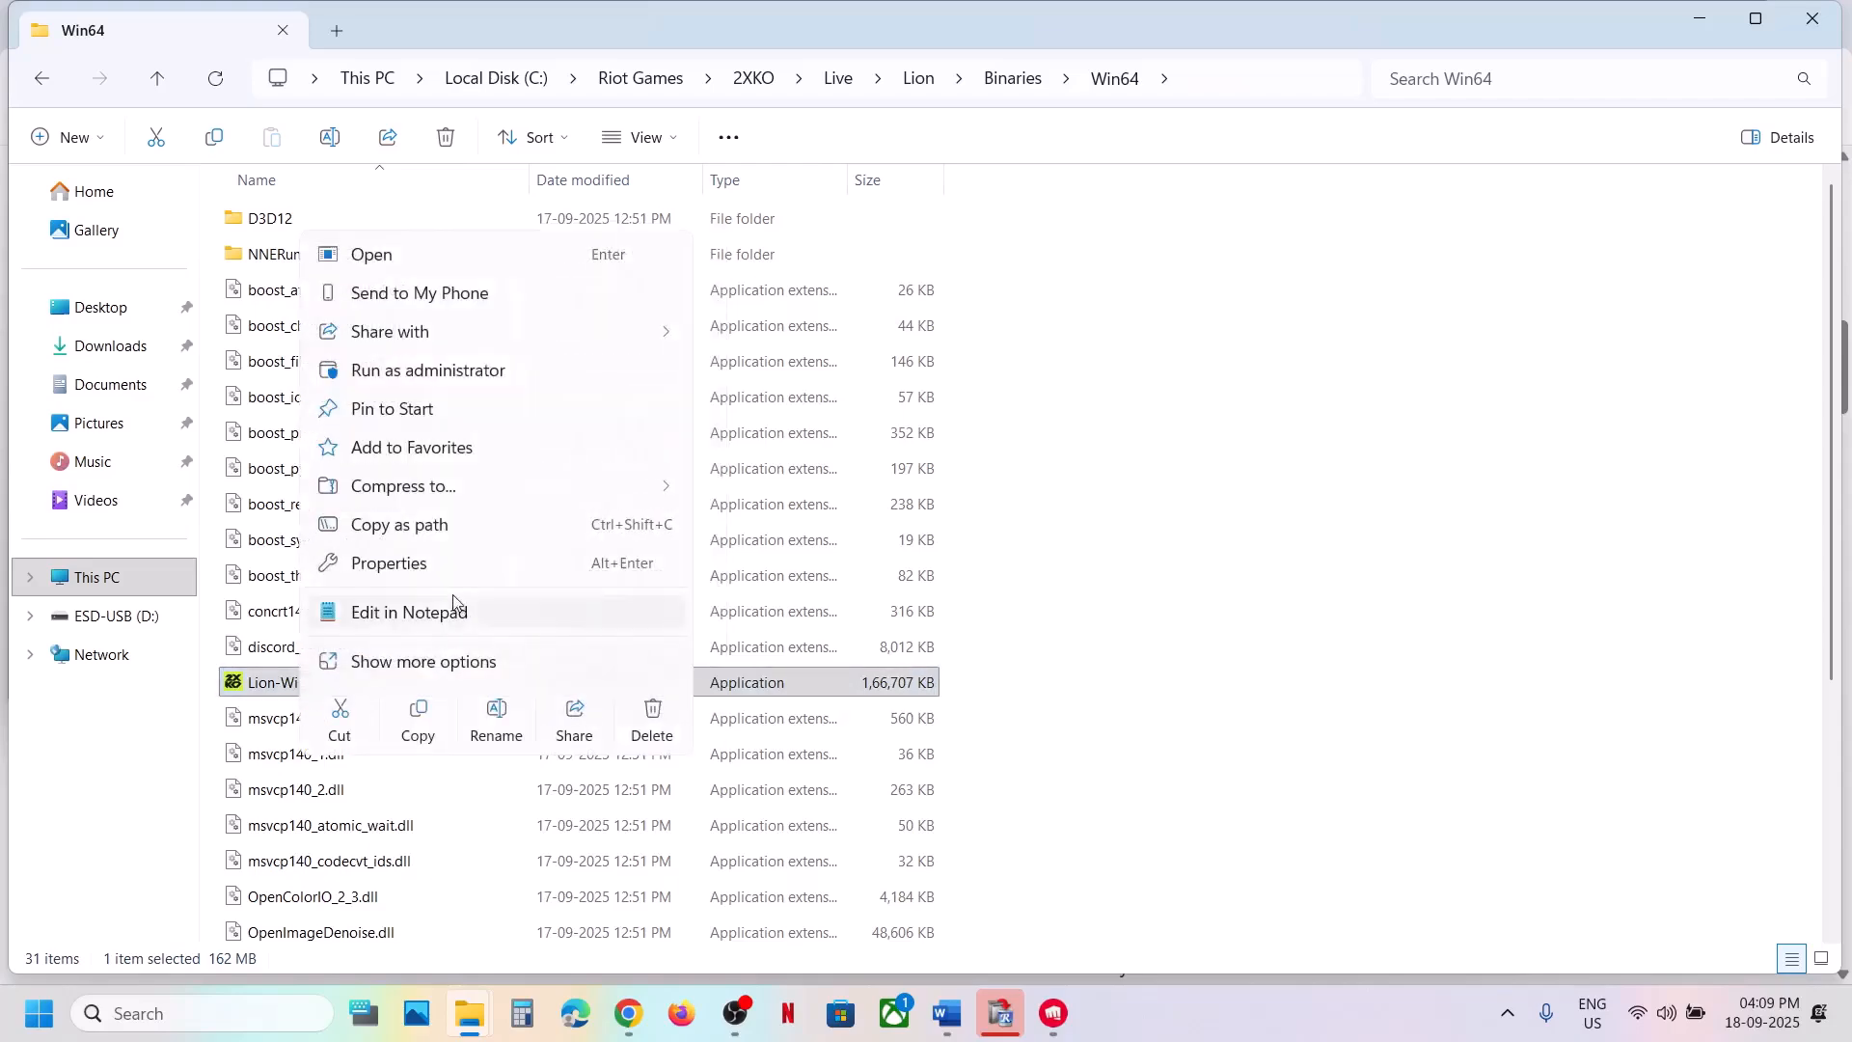
pyautogui.click(412, 569)
pyautogui.click(505, 382)
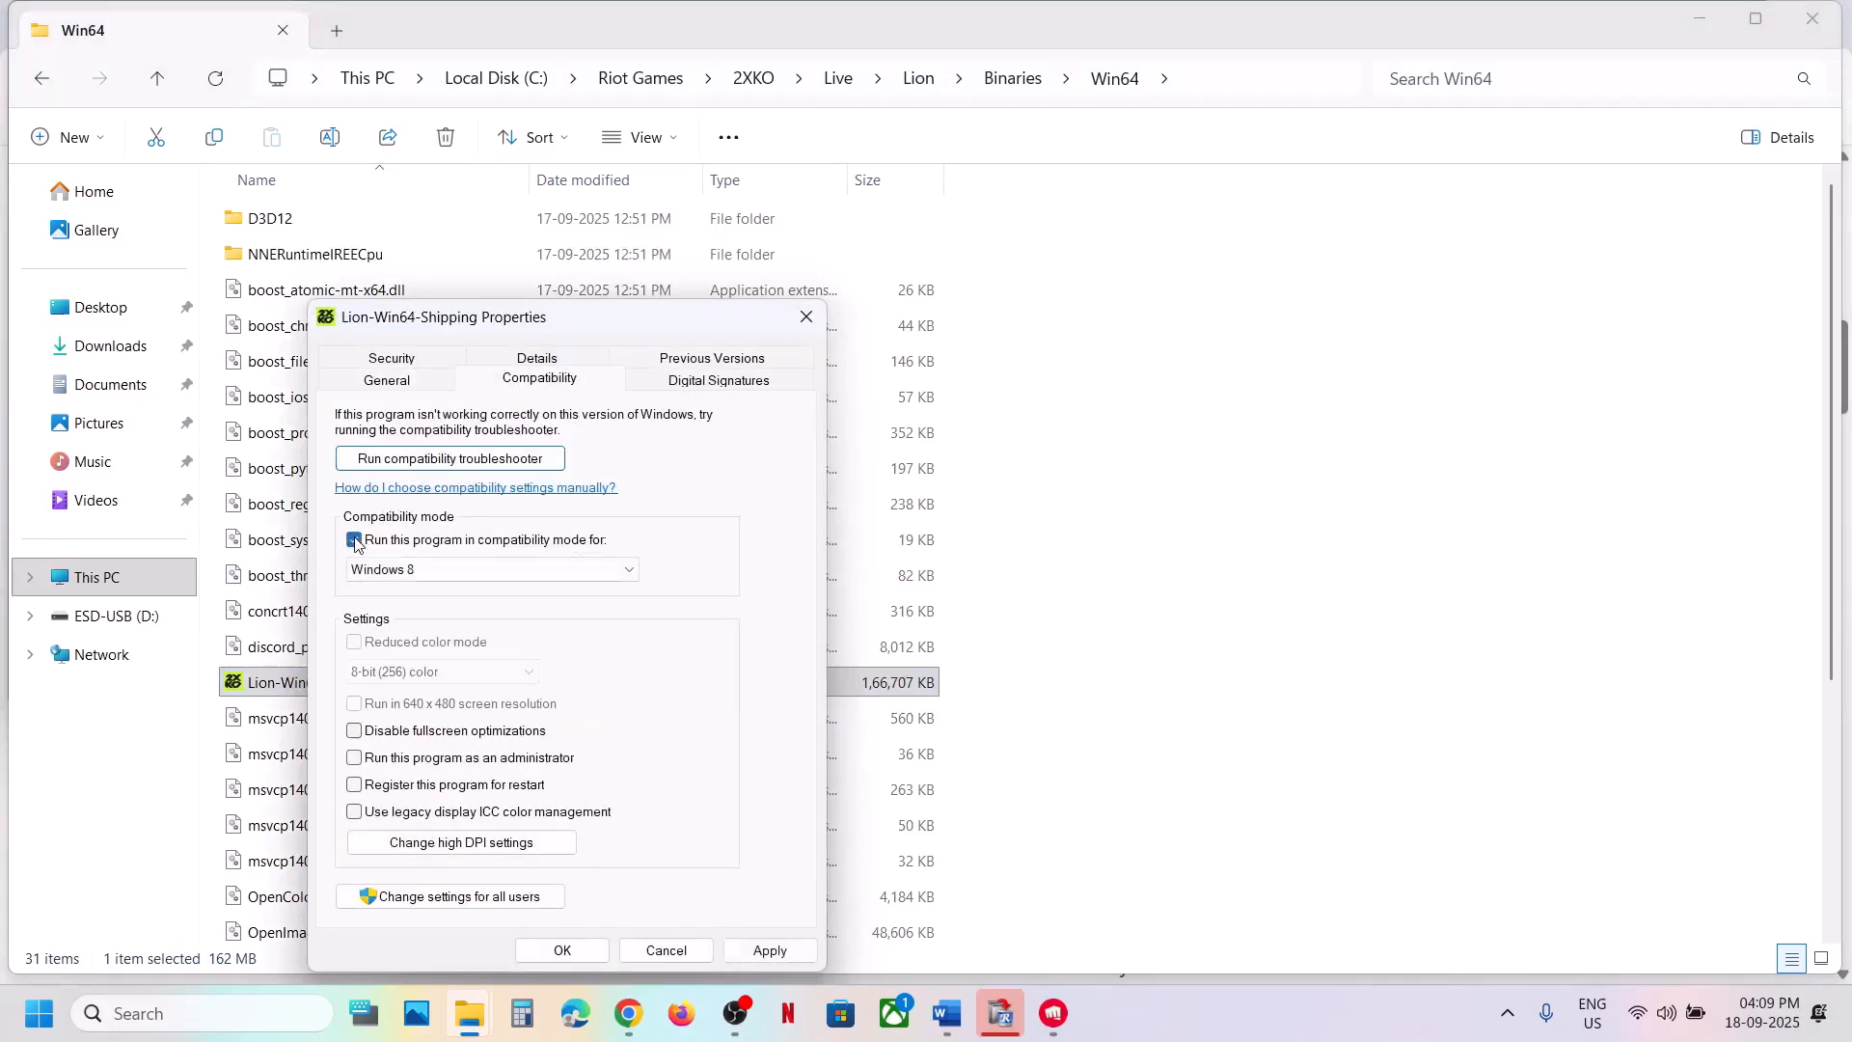
pyautogui.click(582, 951)
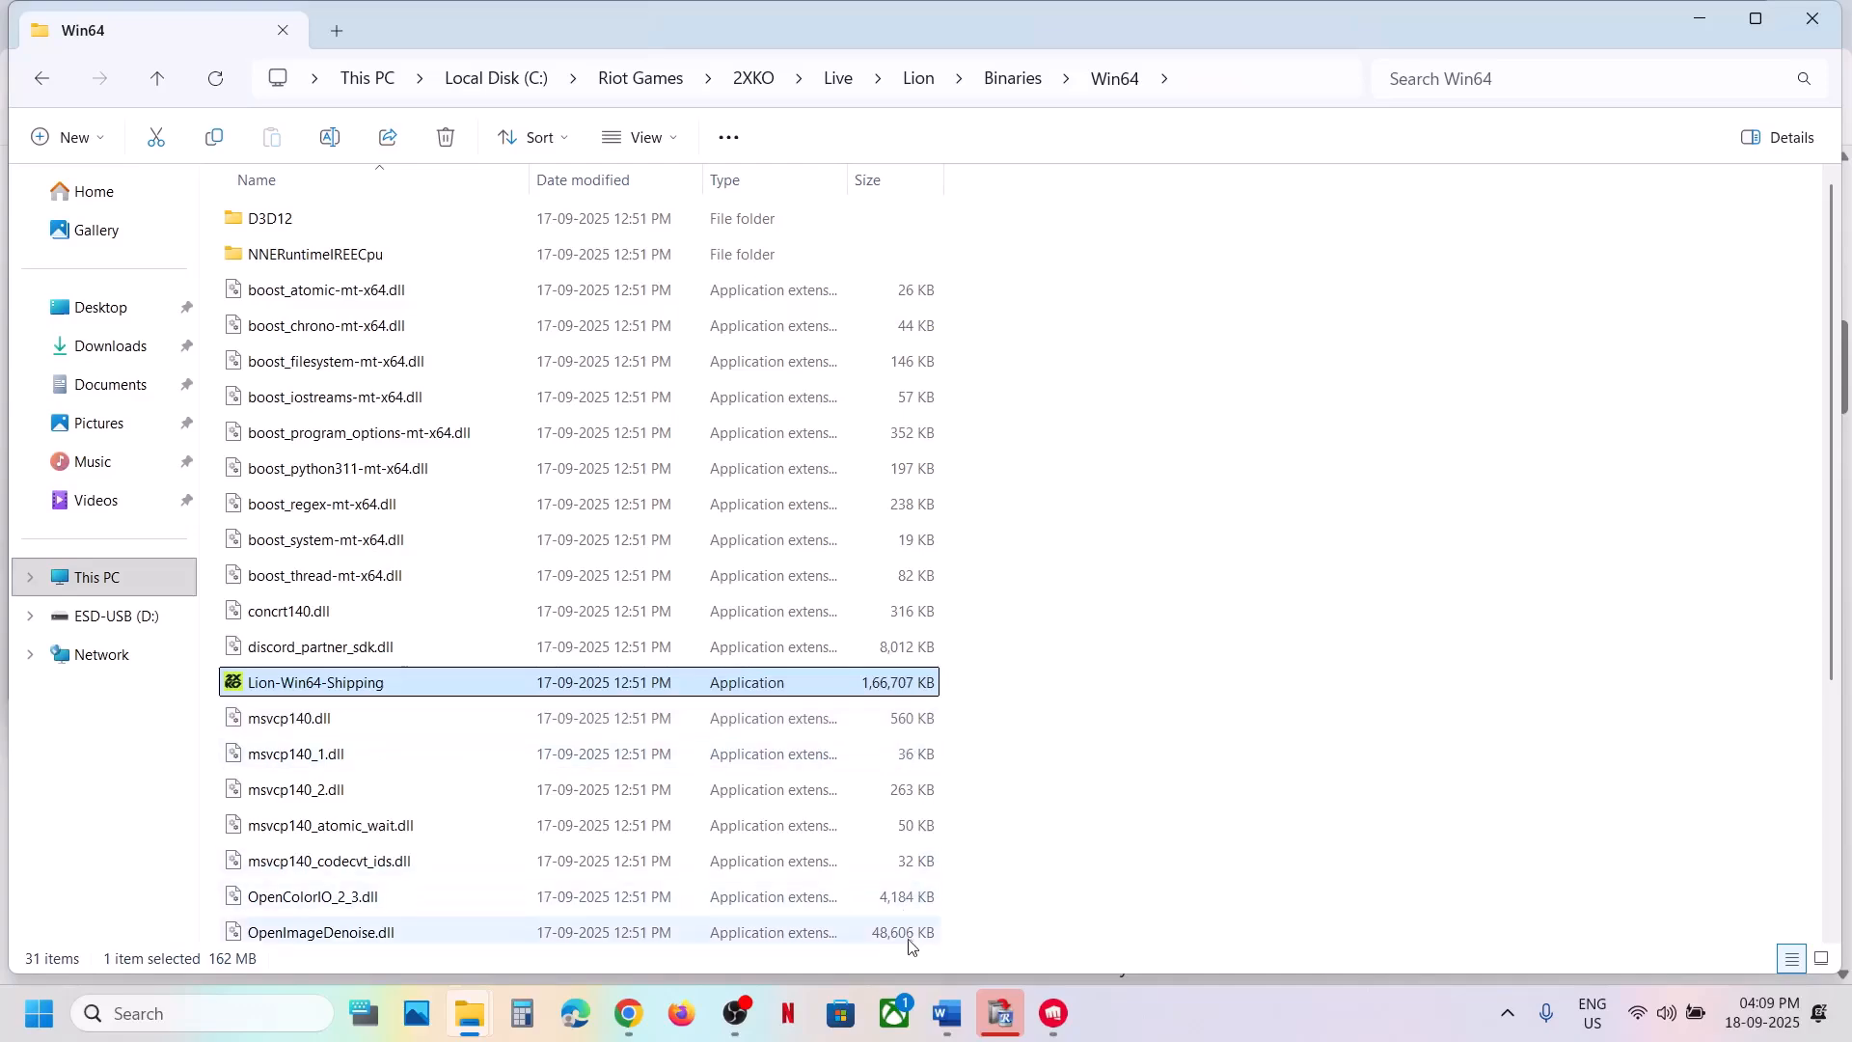
# Return to the Word notes and open the NVIDIA driver download link under Step 21
pyautogui.click(946, 1013)
pyautogui.scroll(-1, 624, 443)
pyautogui.scroll(-3, 624, 442)
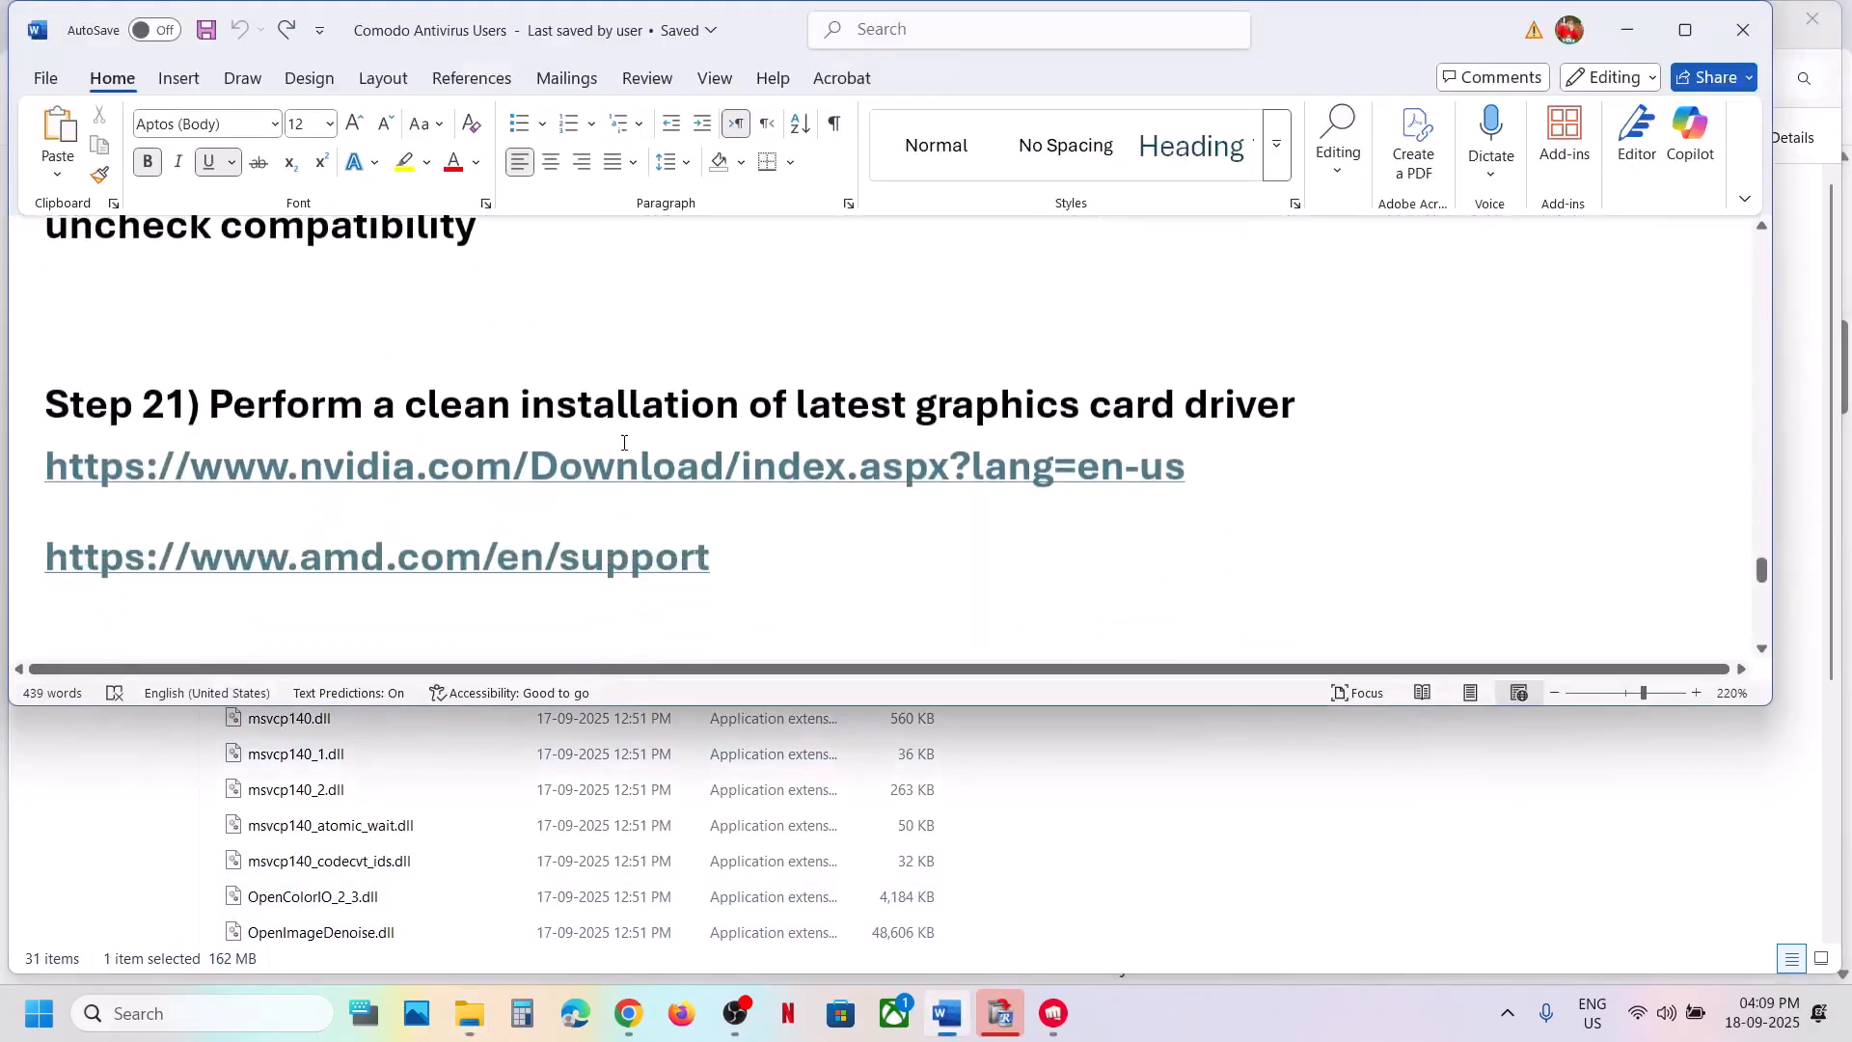
pyautogui.keyDown('ctrl'); pyautogui.click(645, 467); pyautogui.keyUp('ctrl')
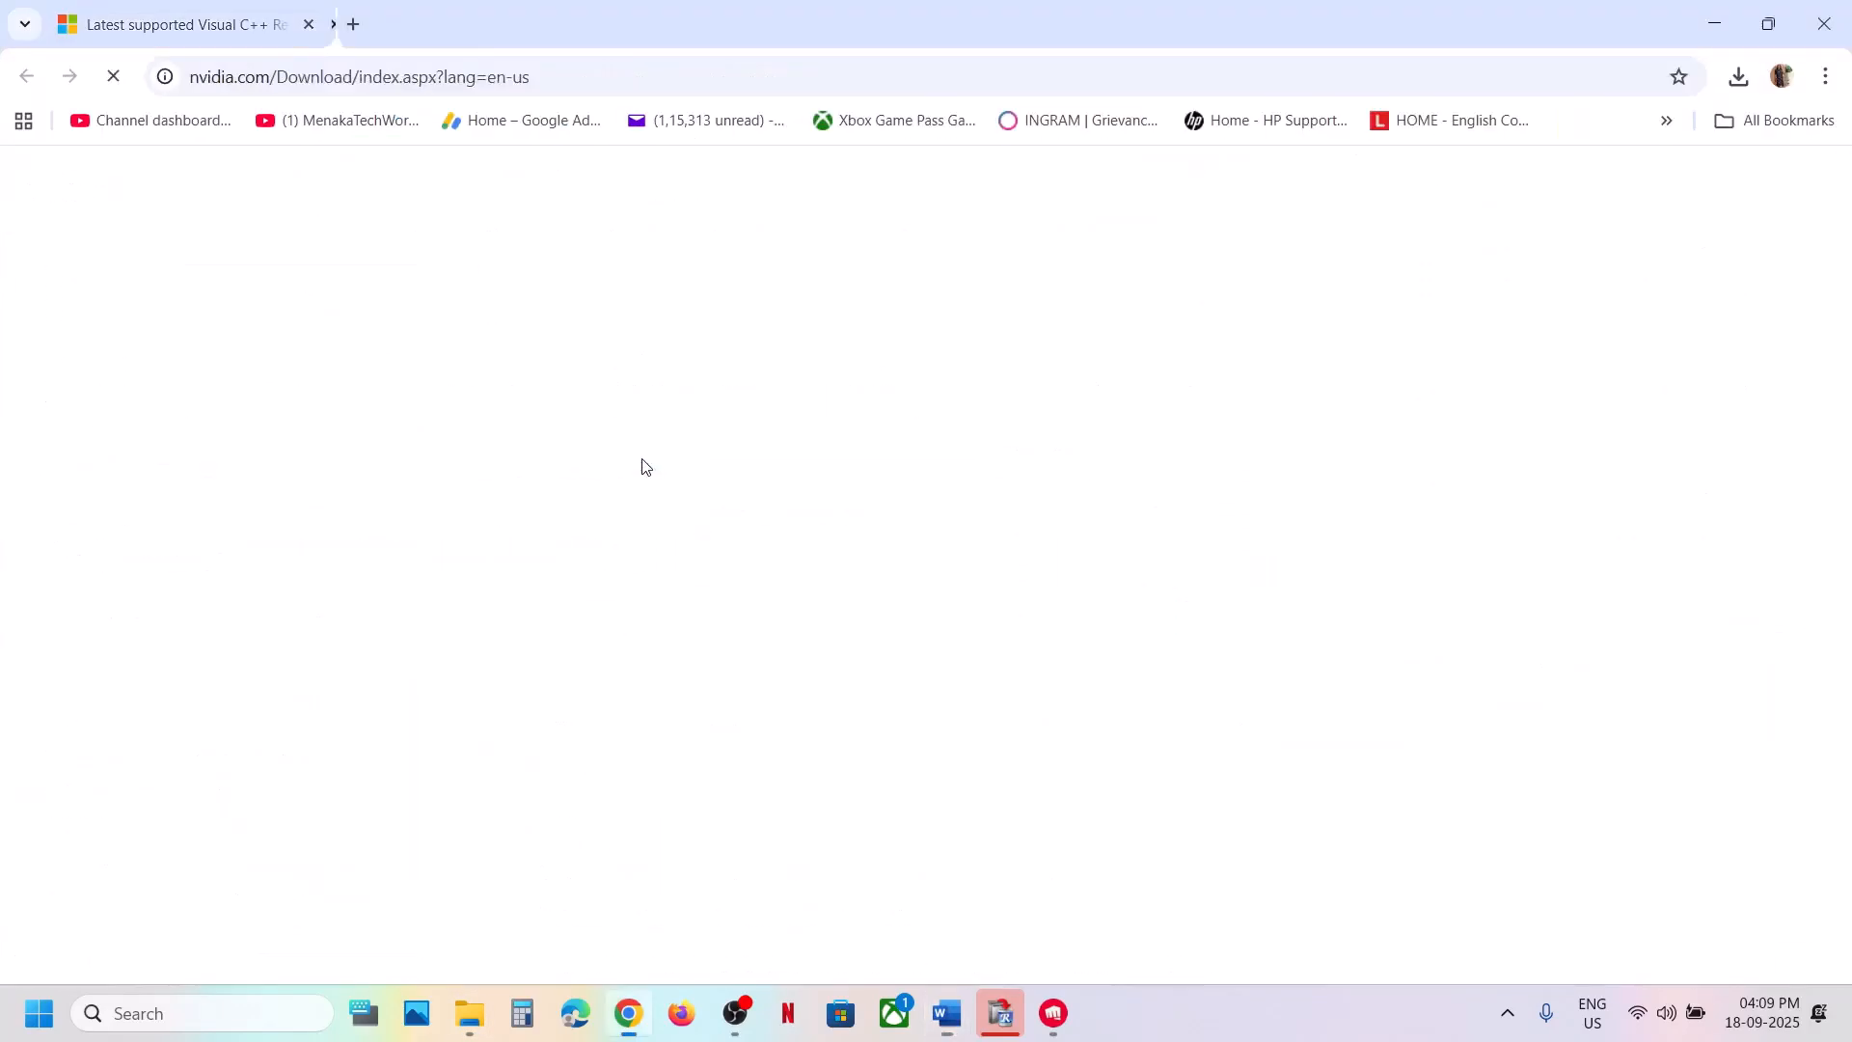
# Find the drivers for the GeForce RTX 3050 Laptop GPU on Windows 11 and download GeForce Game Ready Driver 581.29
pyautogui.scroll(-5, 558, 550)
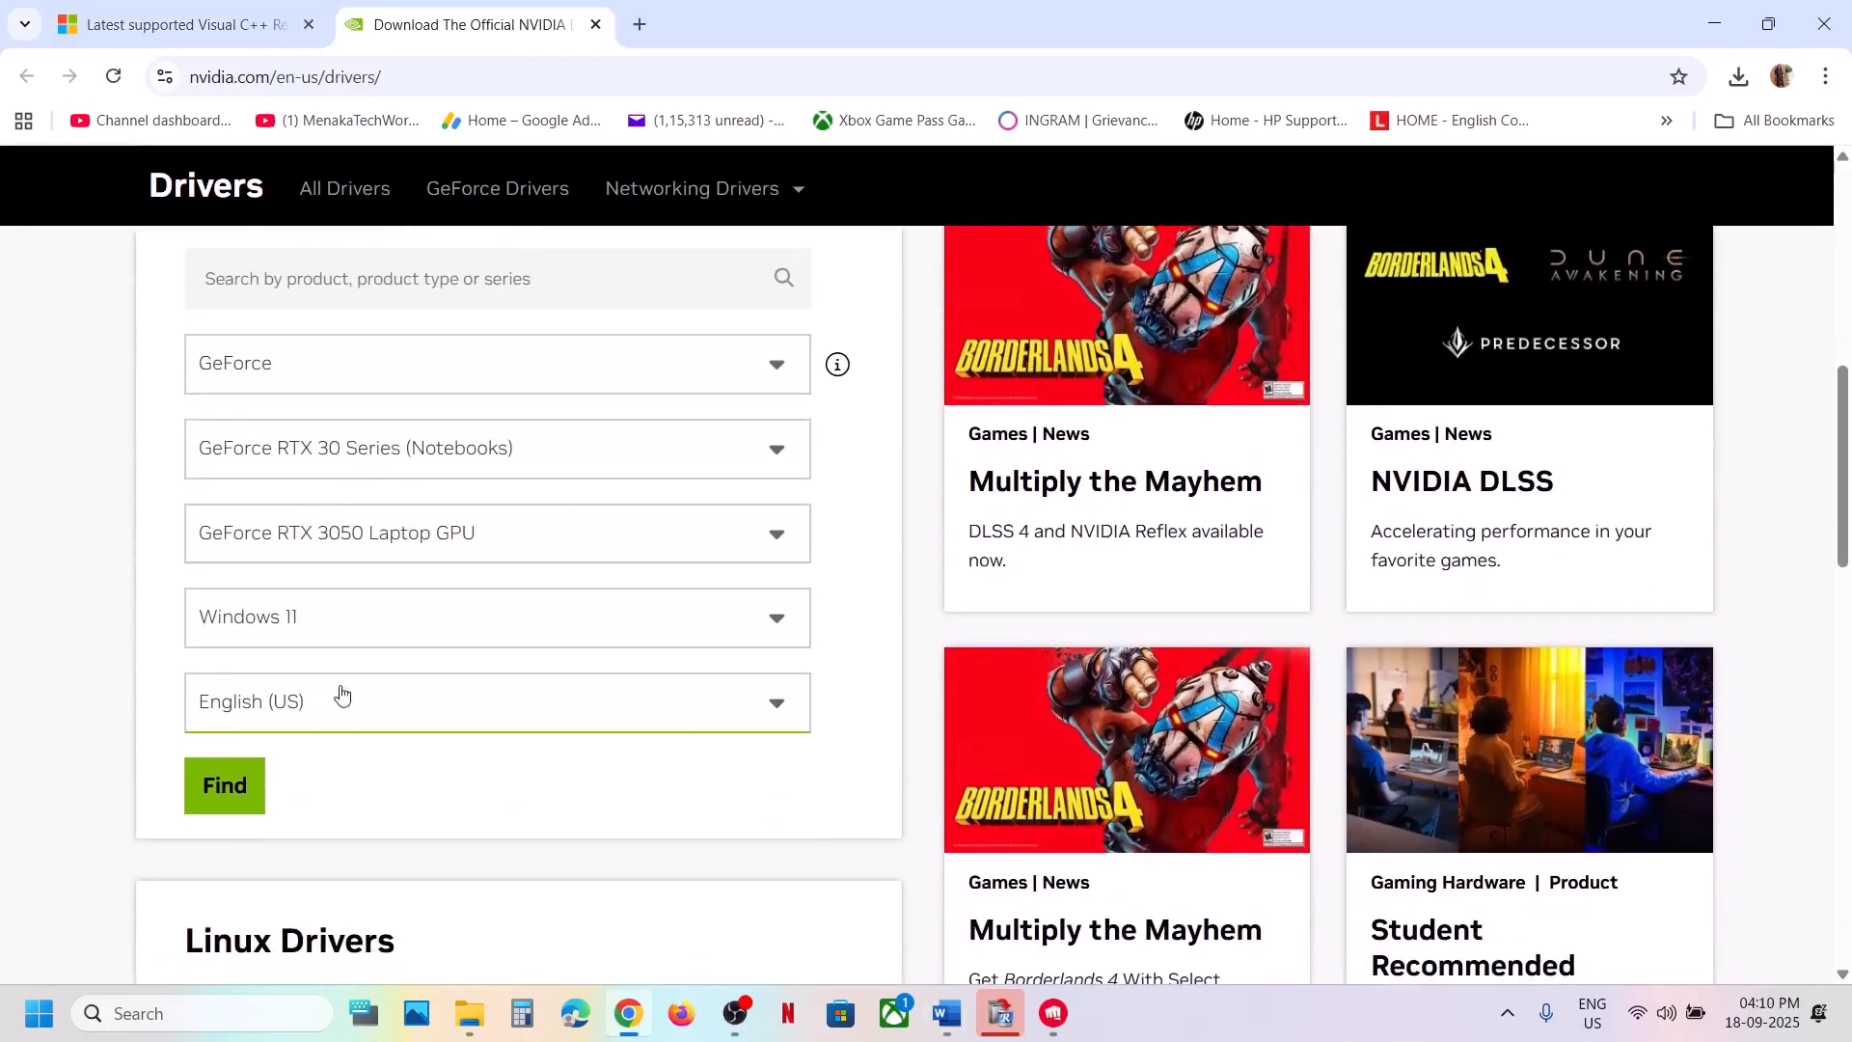
pyautogui.click(225, 797)
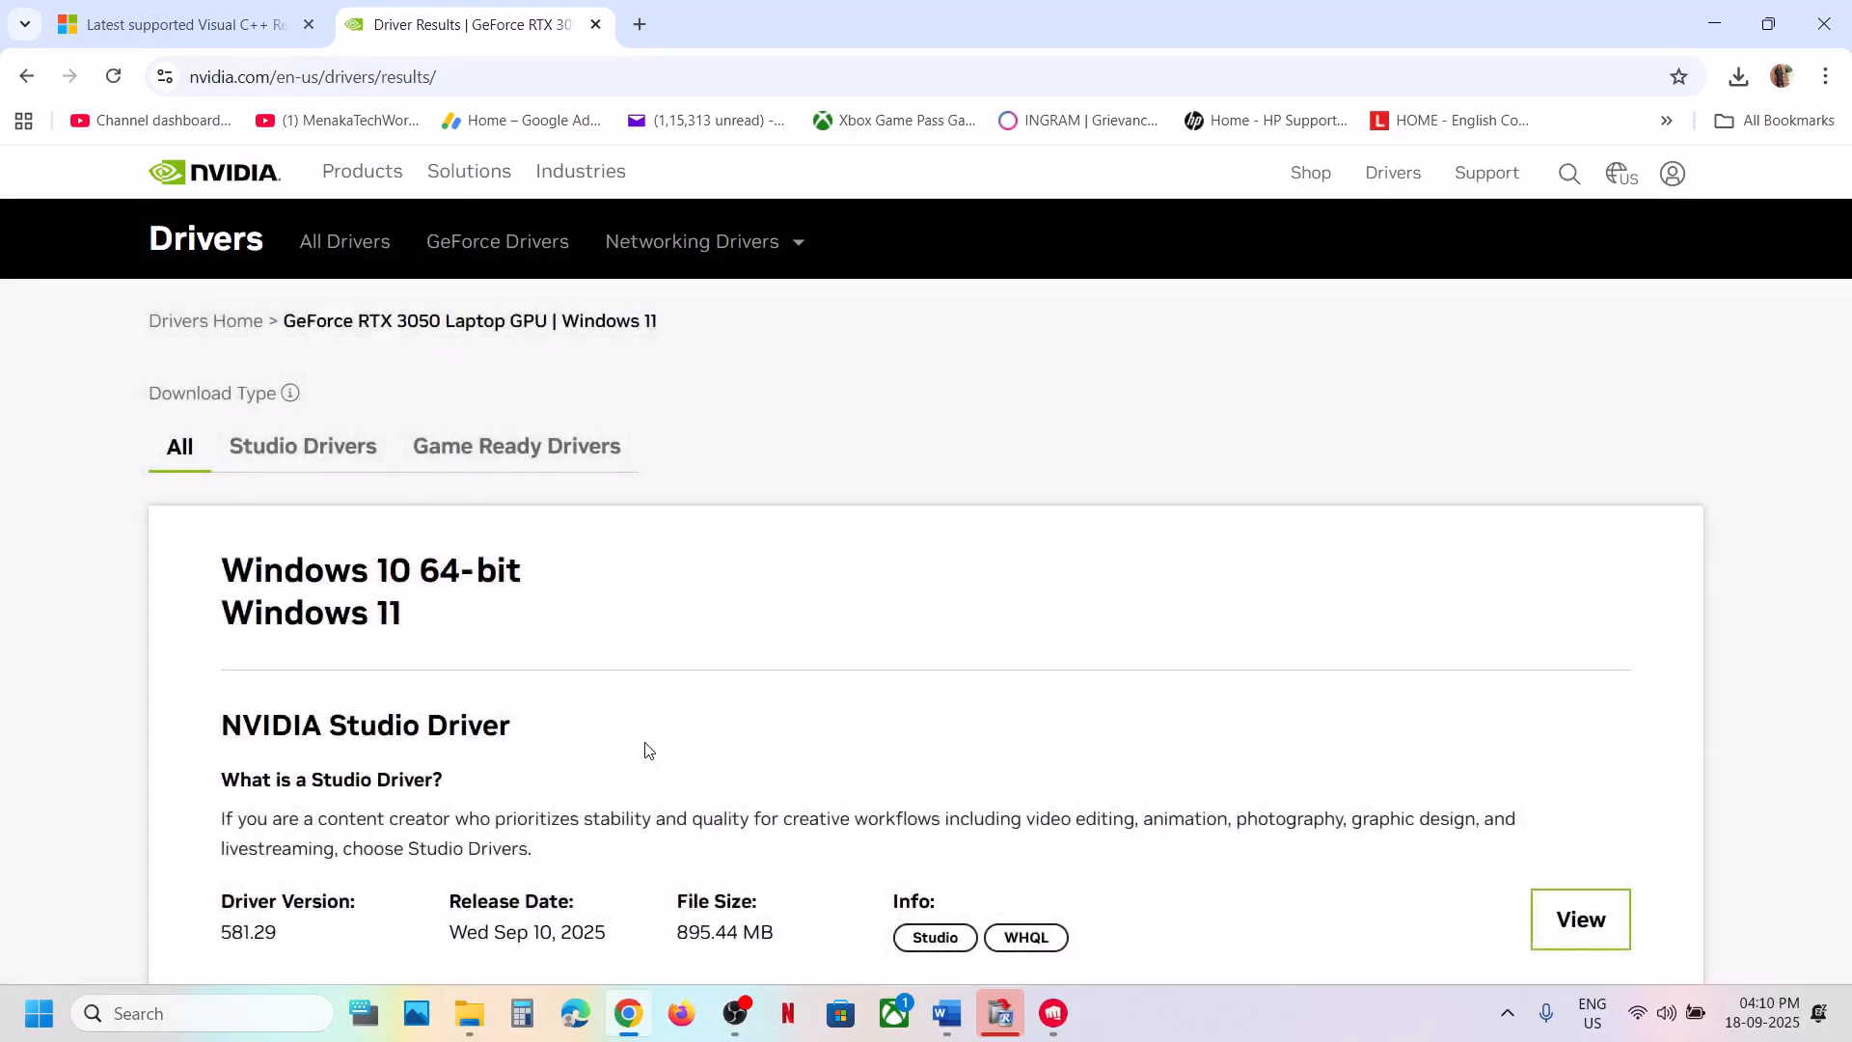
pyautogui.scroll(-2, 644, 743)
pyautogui.scroll(-2, 646, 750)
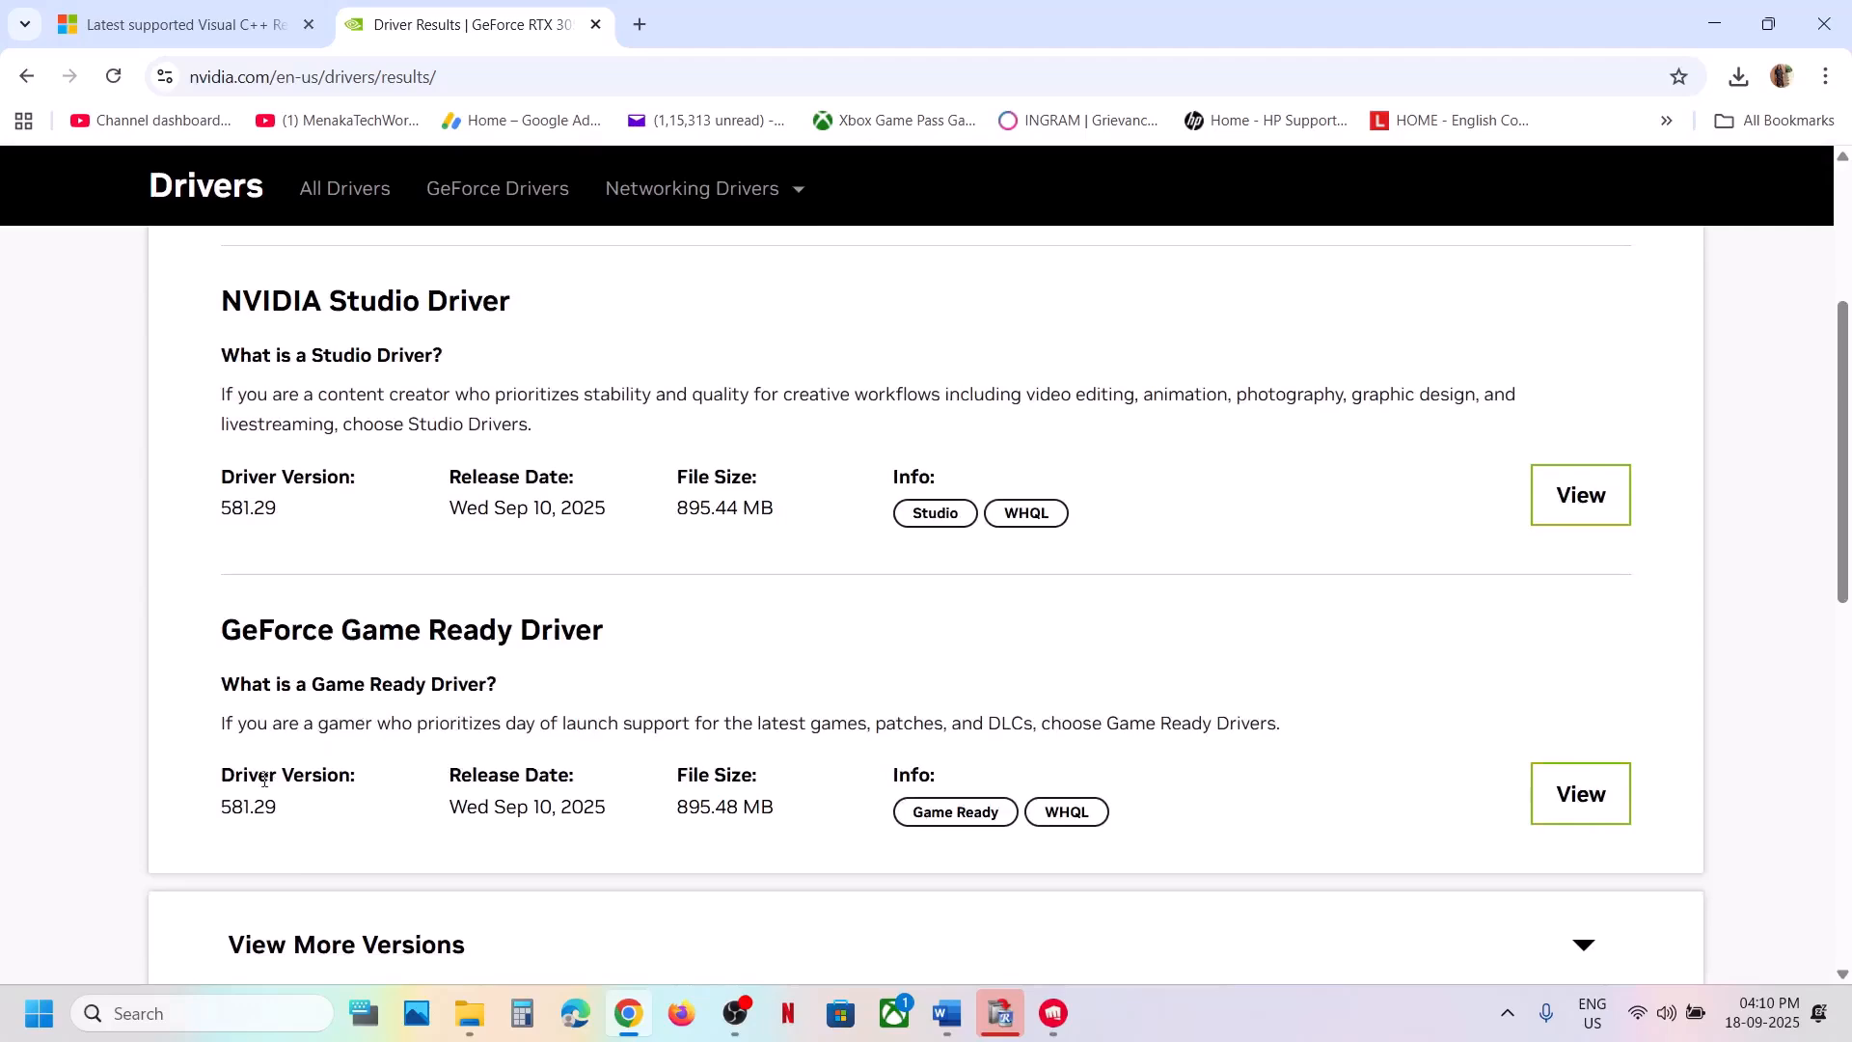
pyautogui.moveTo(264, 779); pyautogui.dragTo(237, 800)
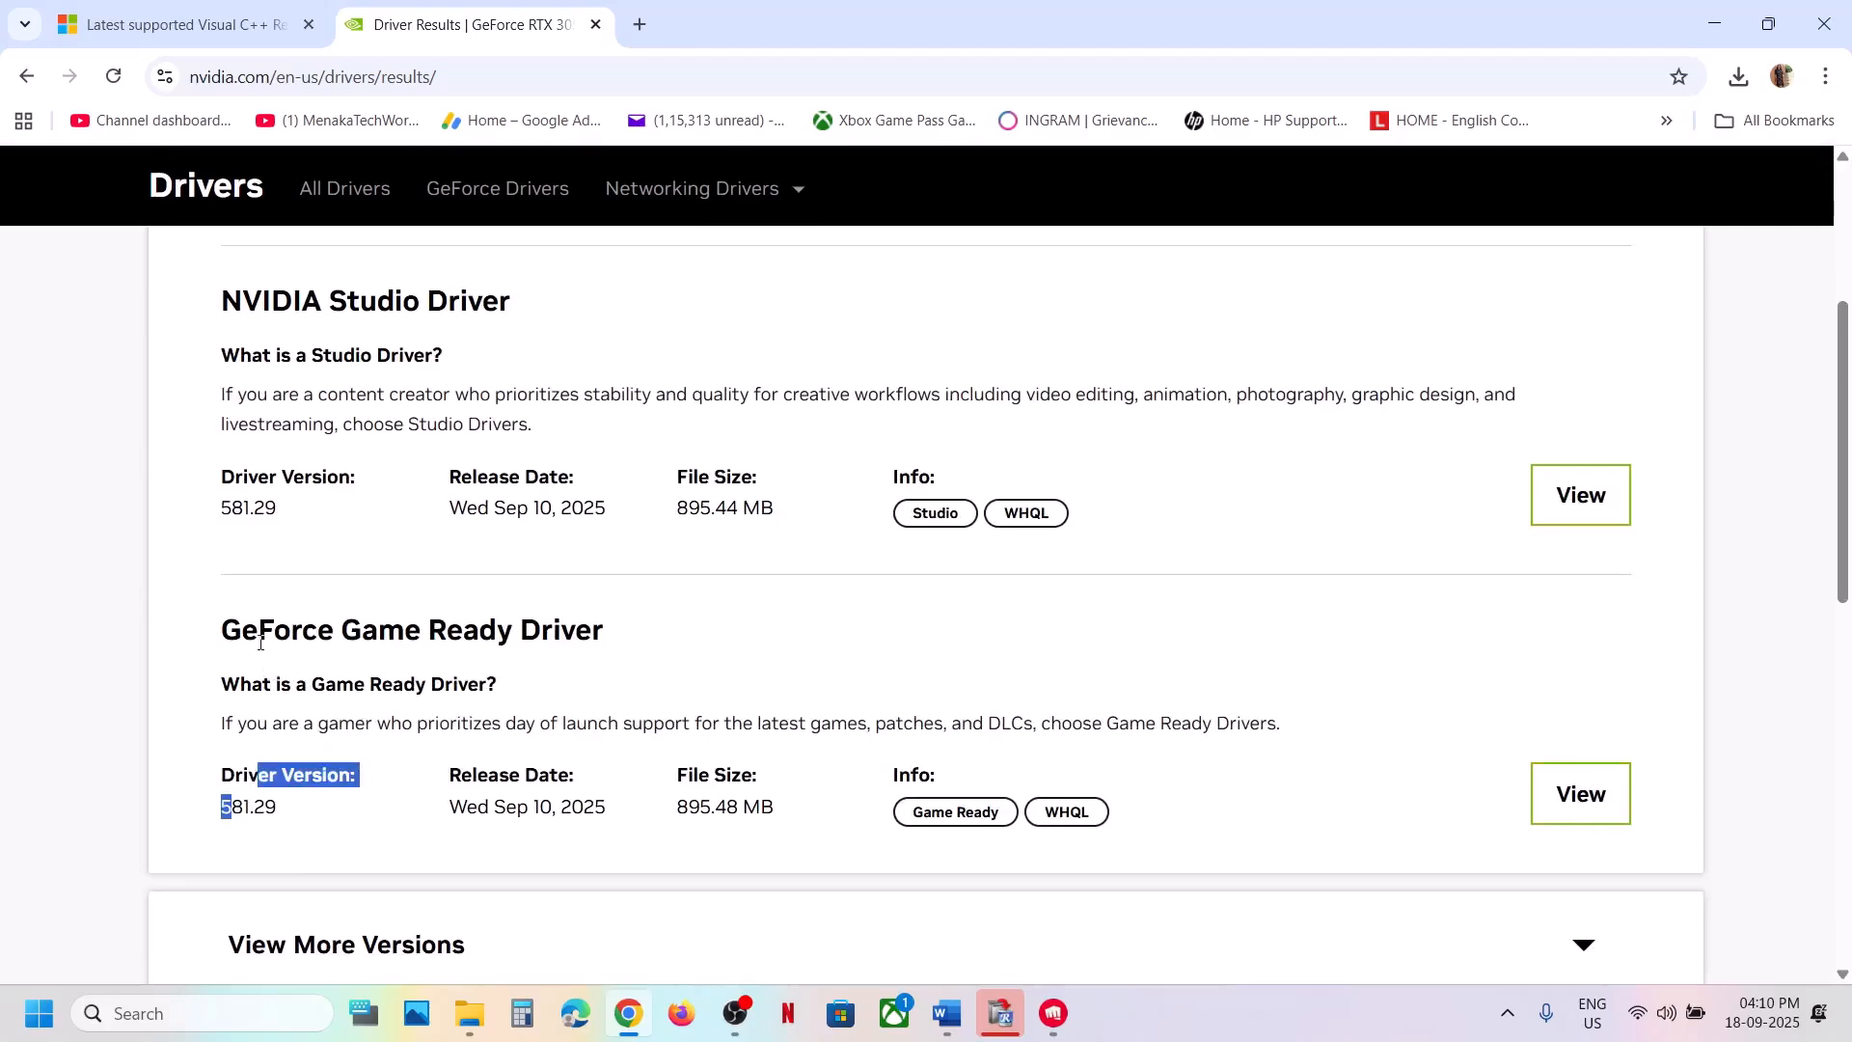
pyautogui.moveTo(260, 643); pyautogui.dragTo(671, 567)
pyautogui.click(1580, 796)
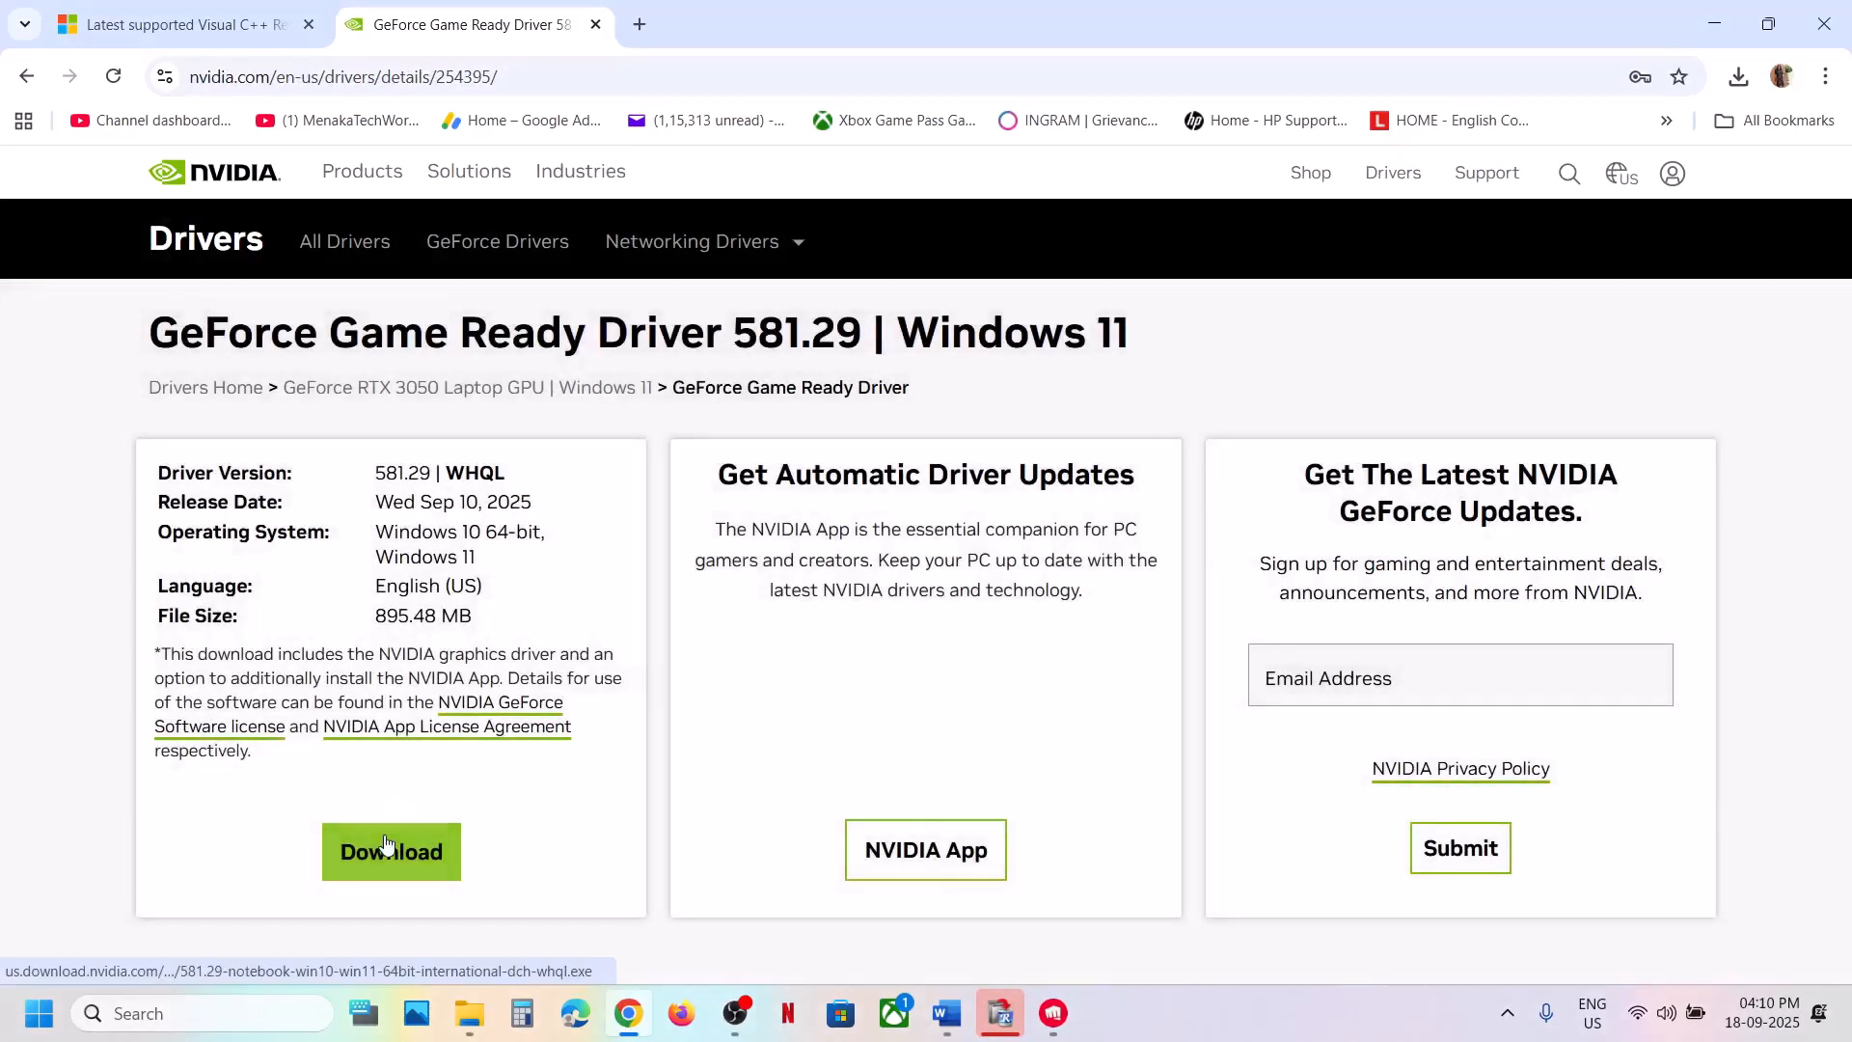
pyautogui.click(393, 849)
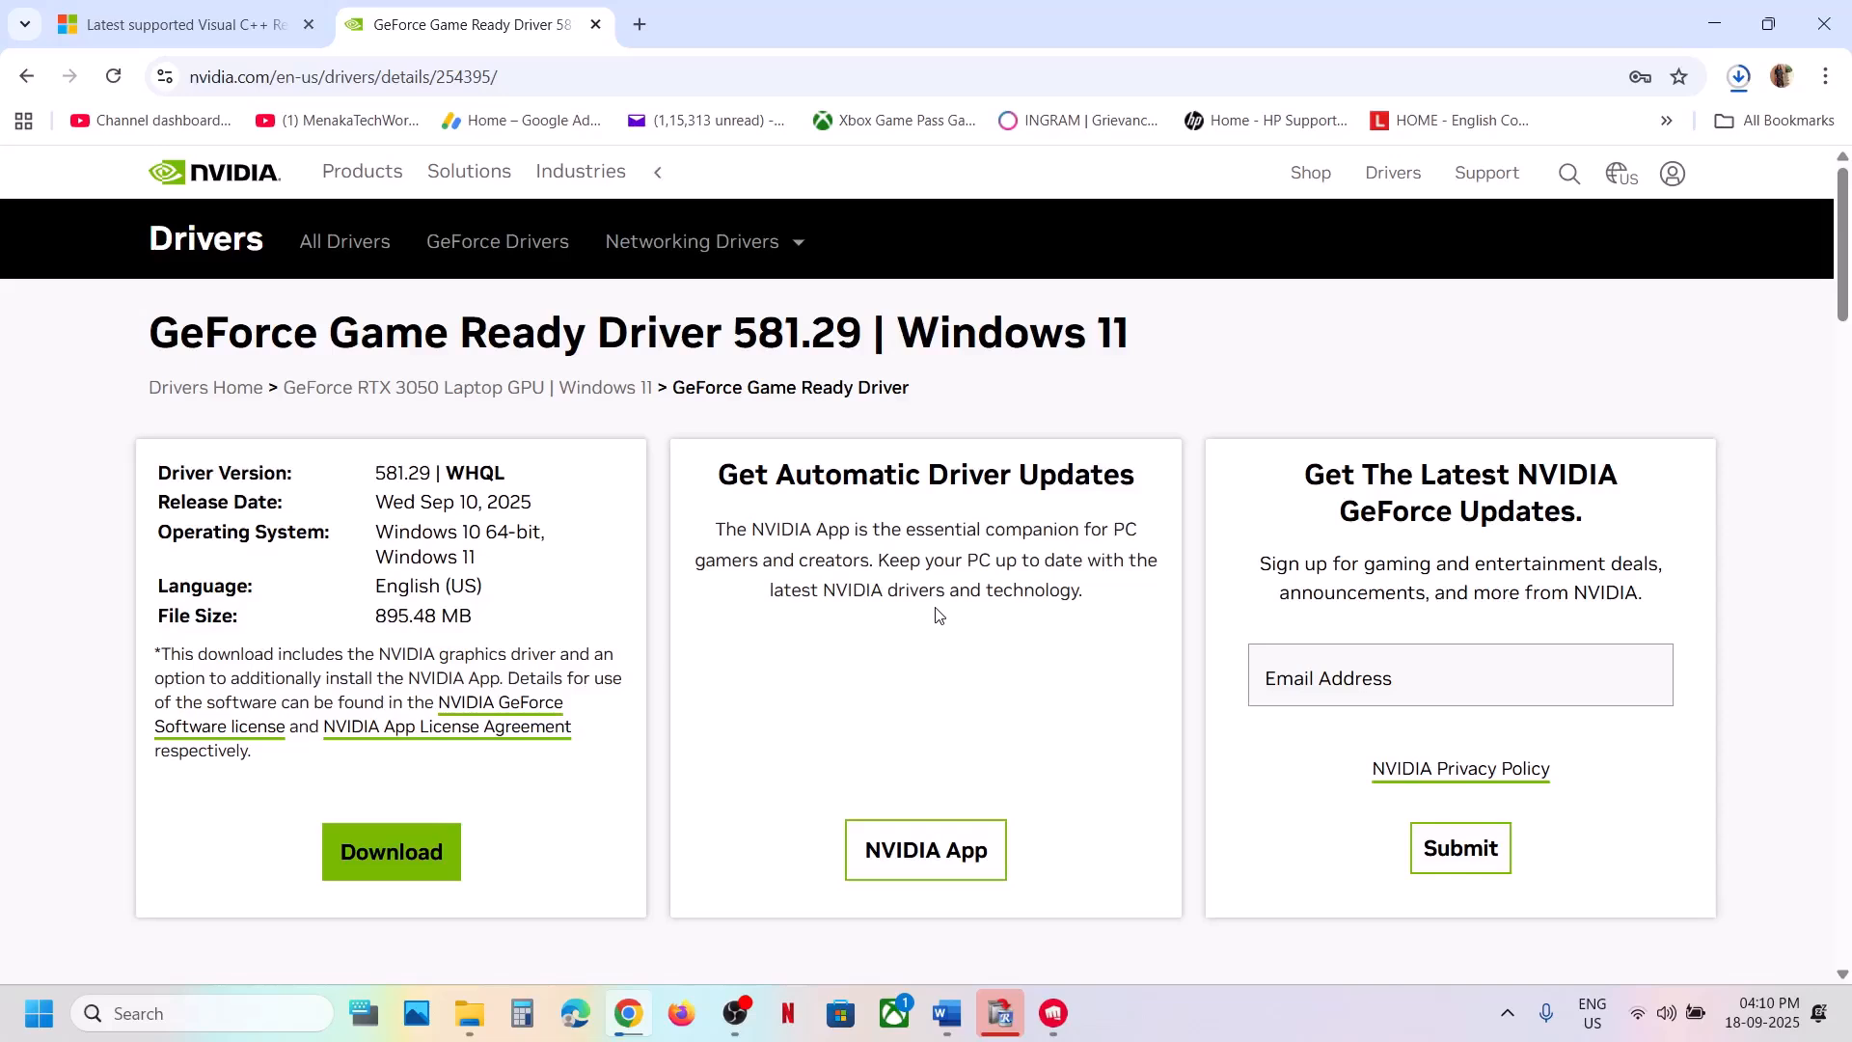
# Show the computer's power options without restarting, and return to Step 22 in the Word notes
pyautogui.click(39, 1013)
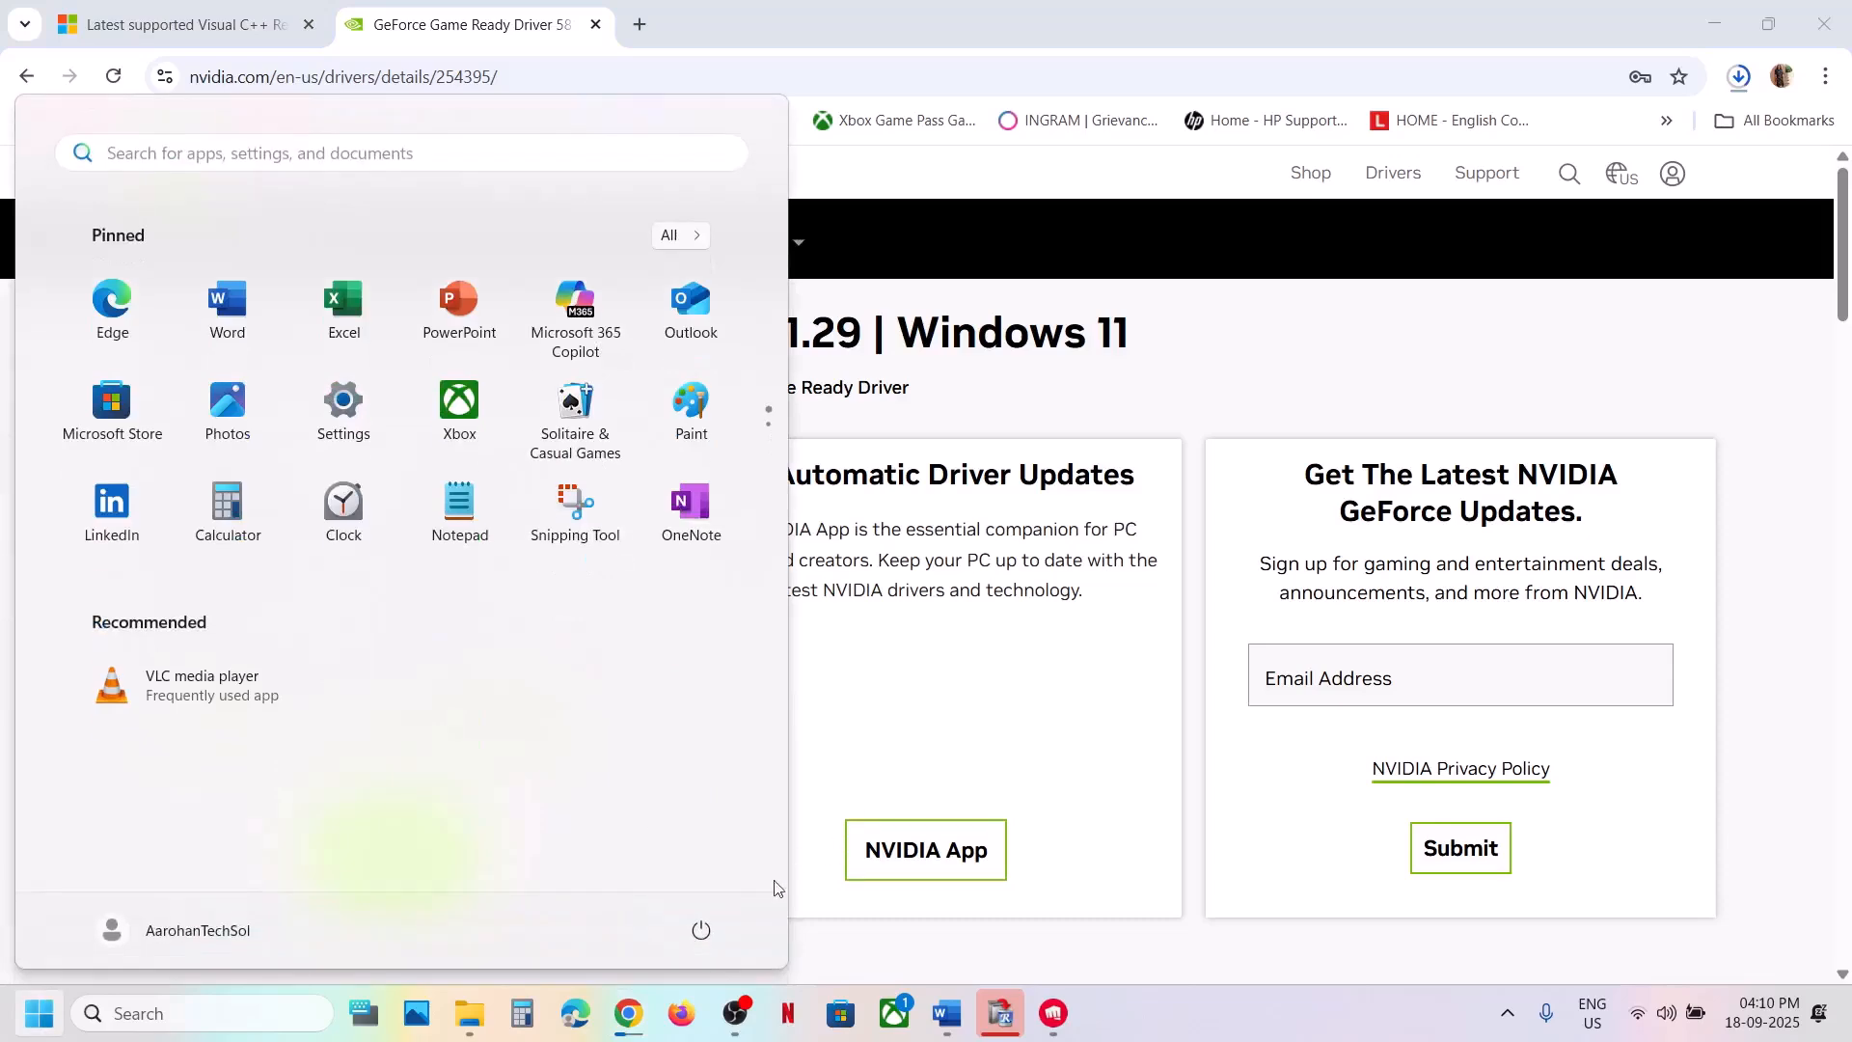
pyautogui.click(704, 932)
pyautogui.click(946, 1013)
pyautogui.scroll(-5, 584, 588)
pyautogui.scroll(3, 584, 587)
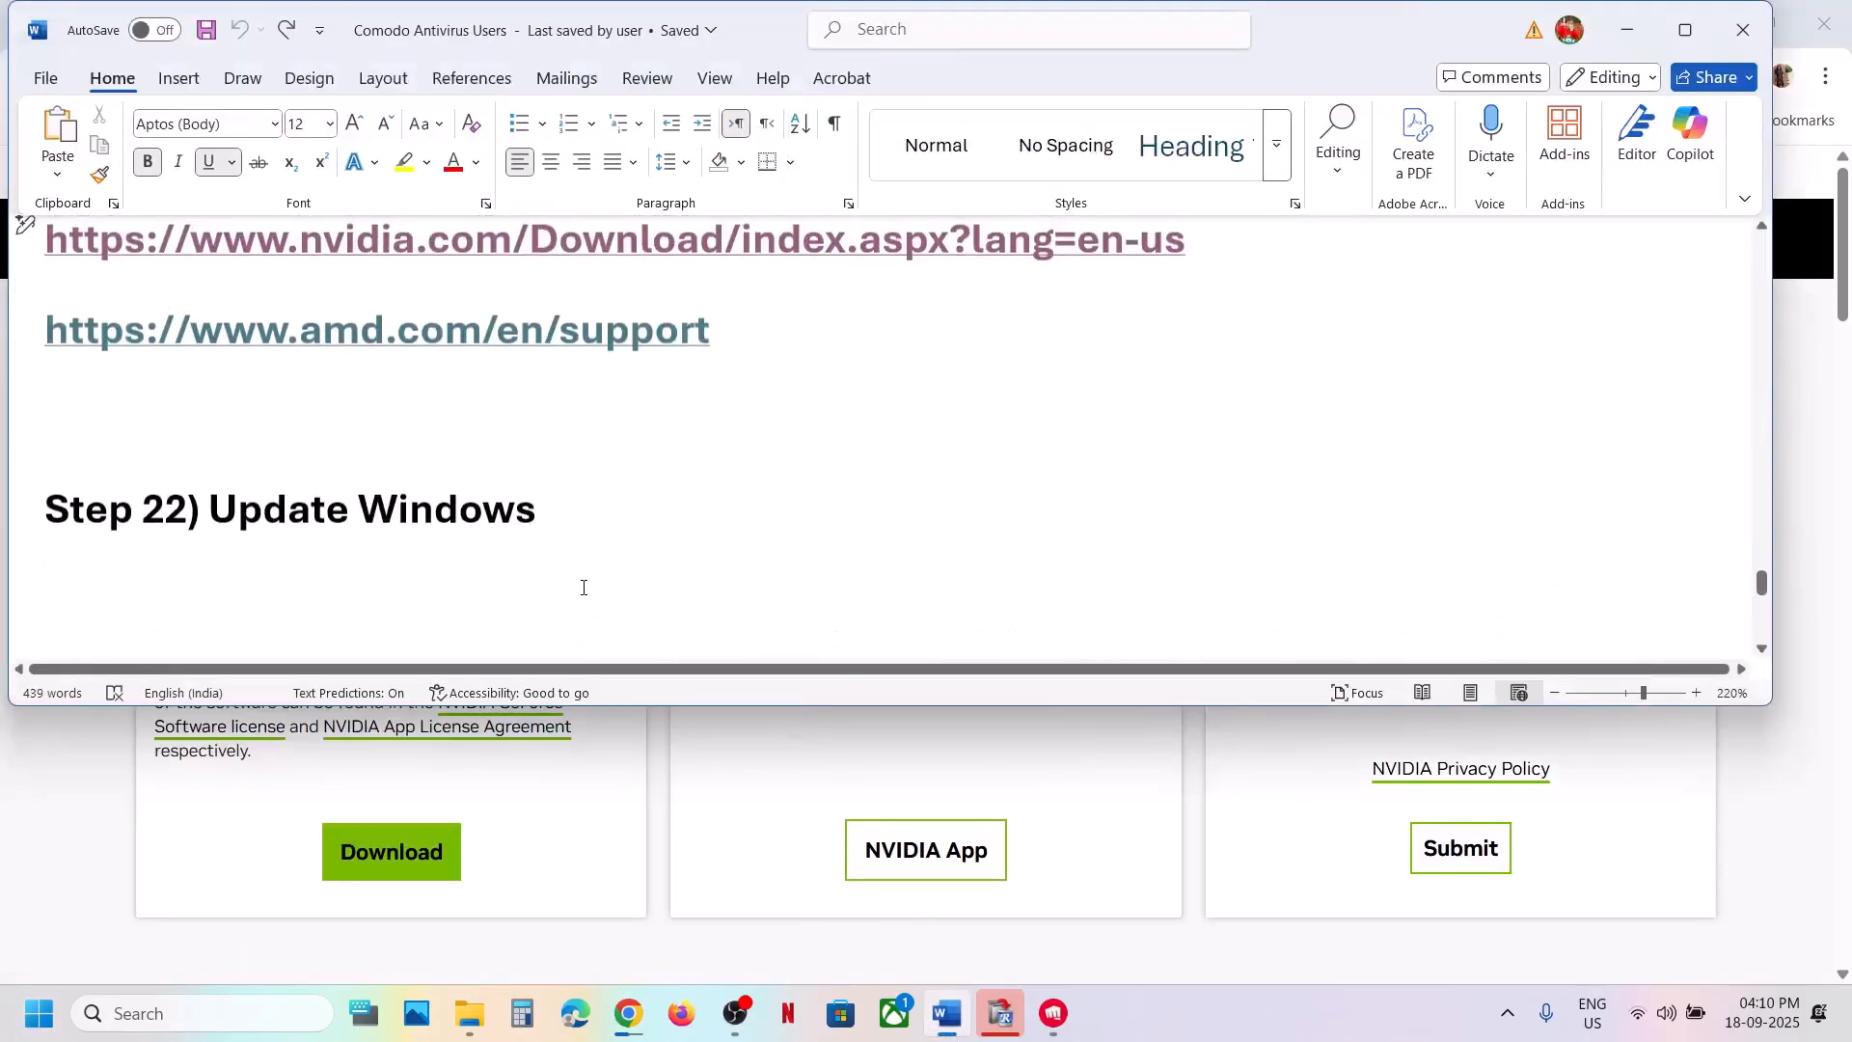
# Check for Windows updates in the Settings app, and show the computer's Restart option without using it
pyautogui.press('super+i')
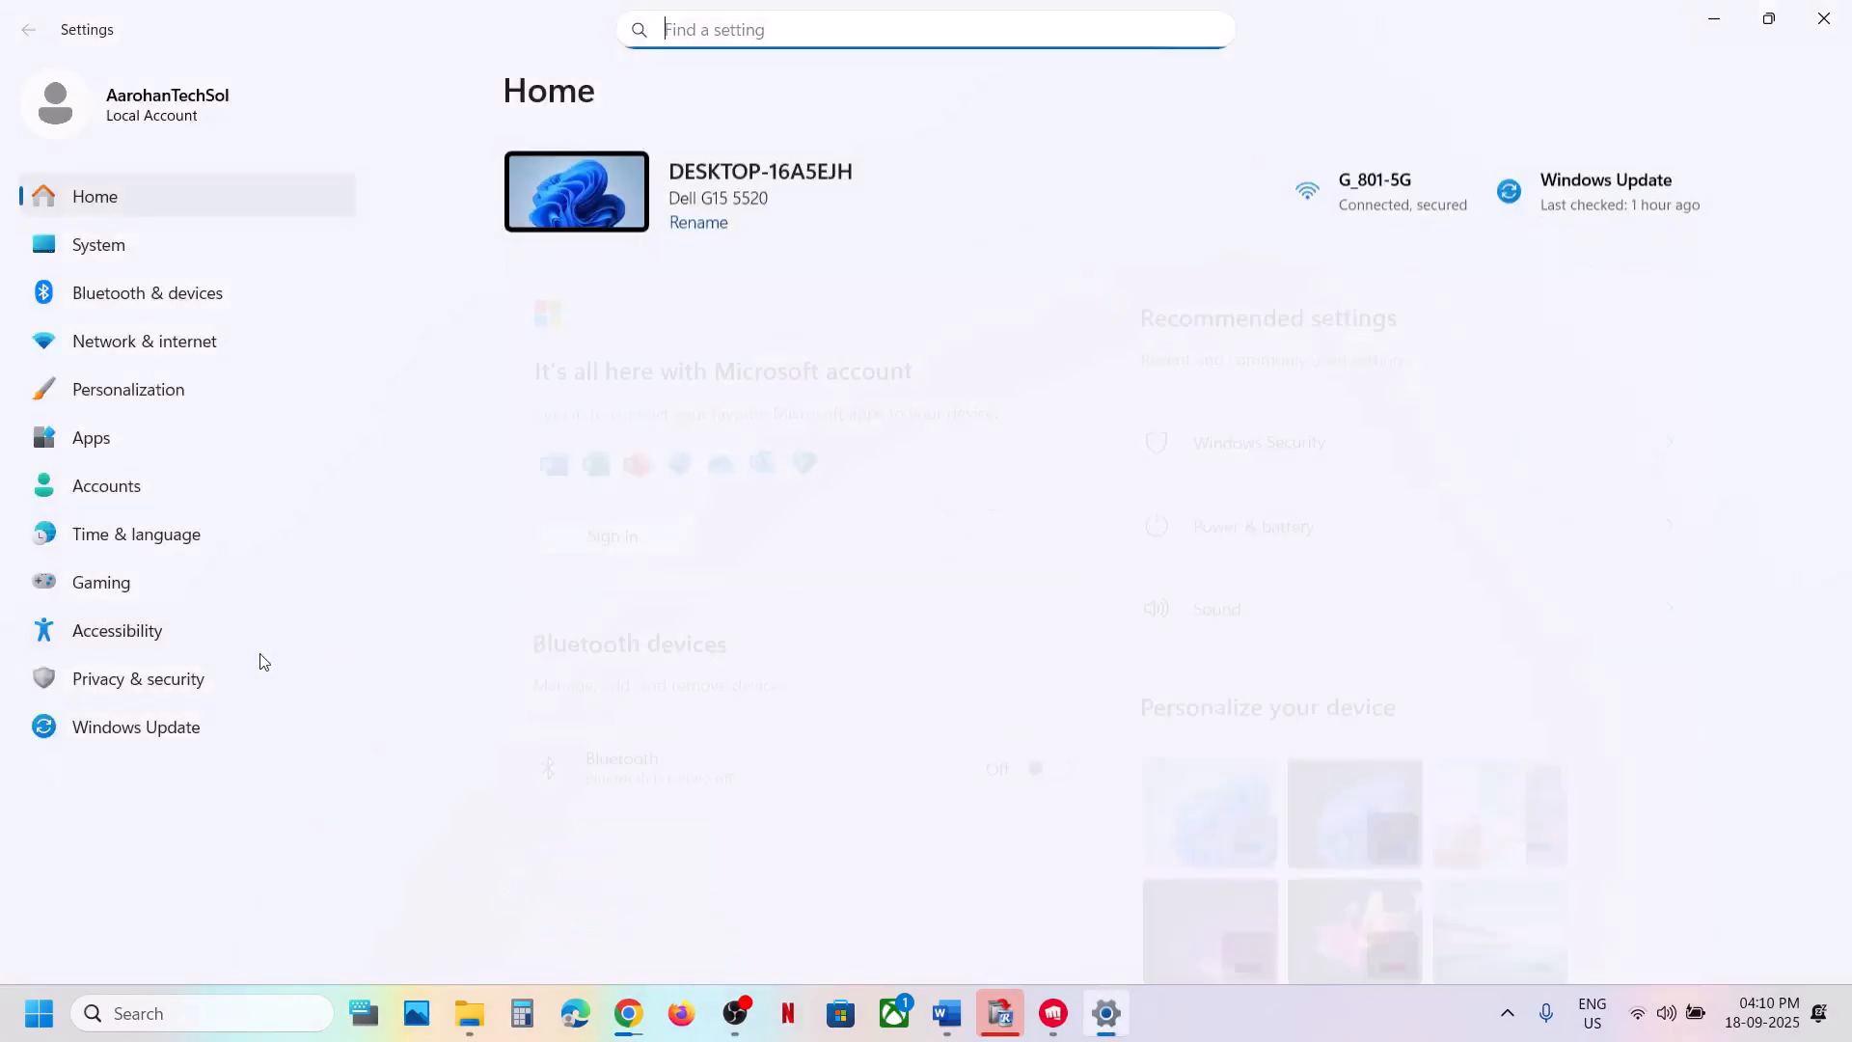
pyautogui.click(187, 725)
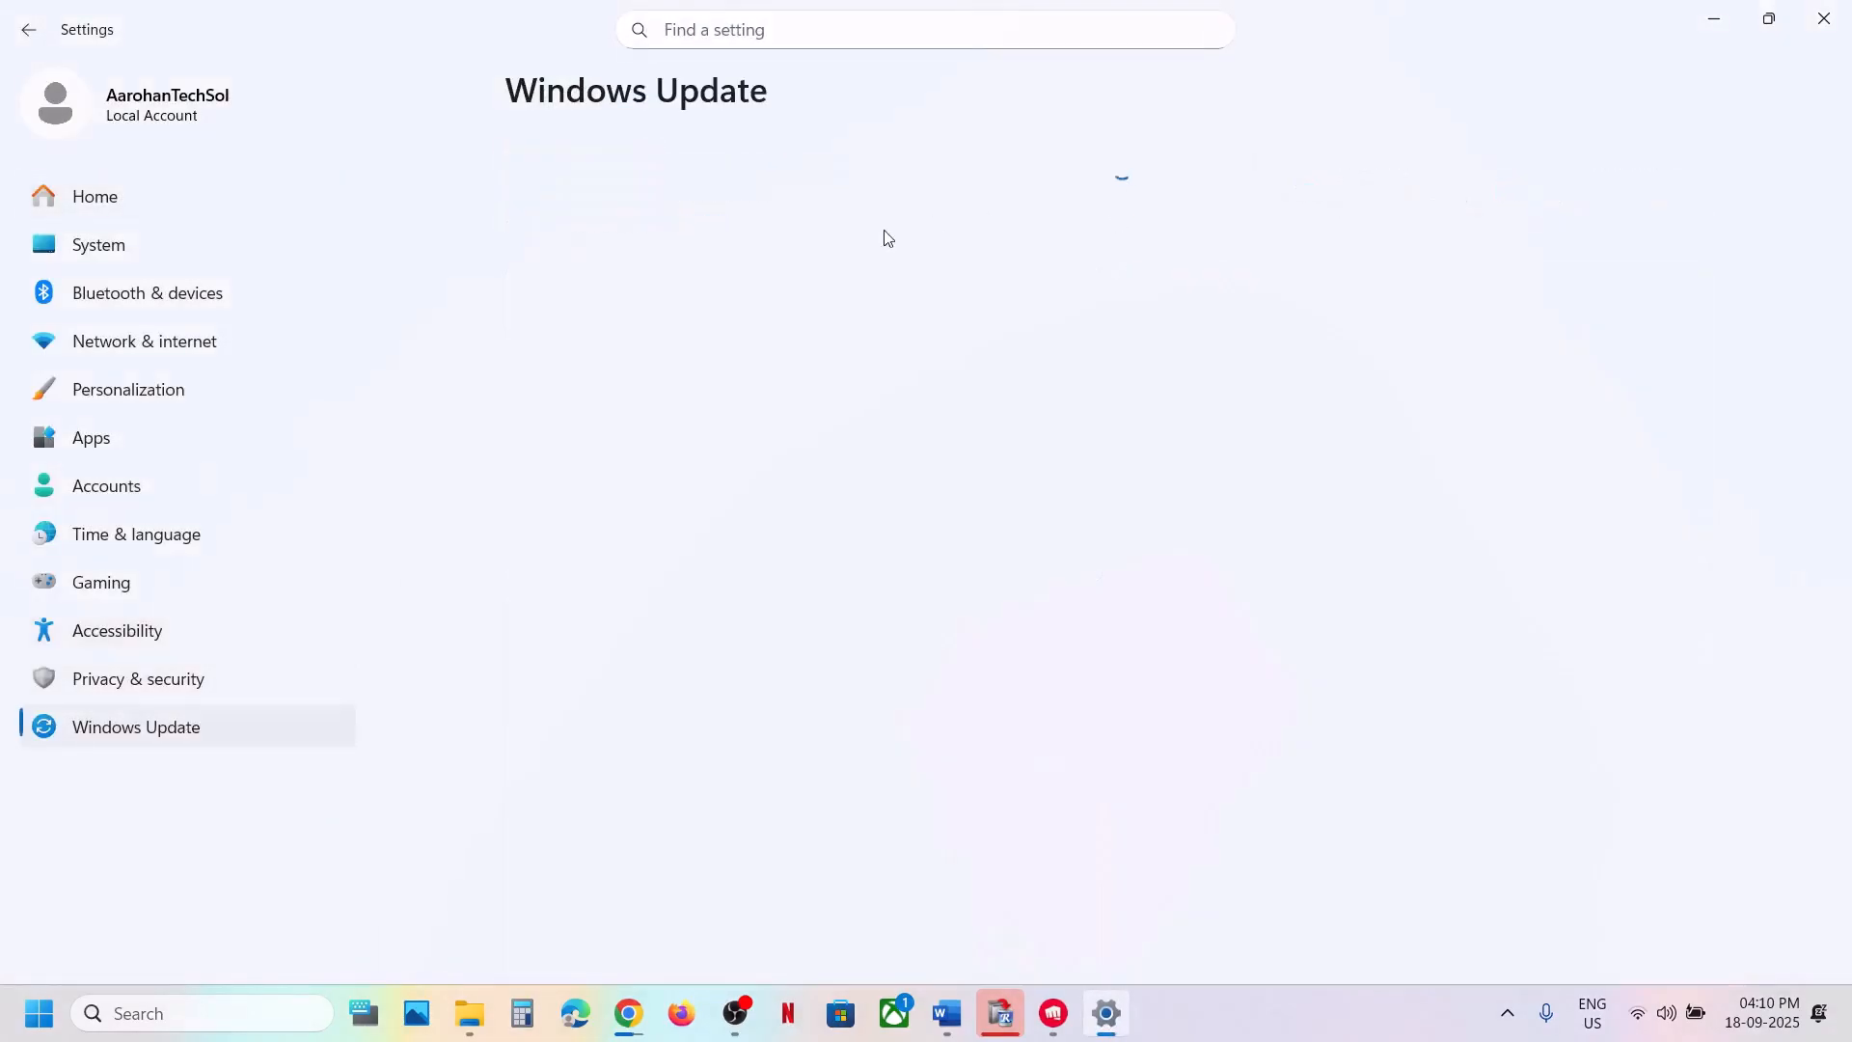
pyautogui.click(1589, 209)
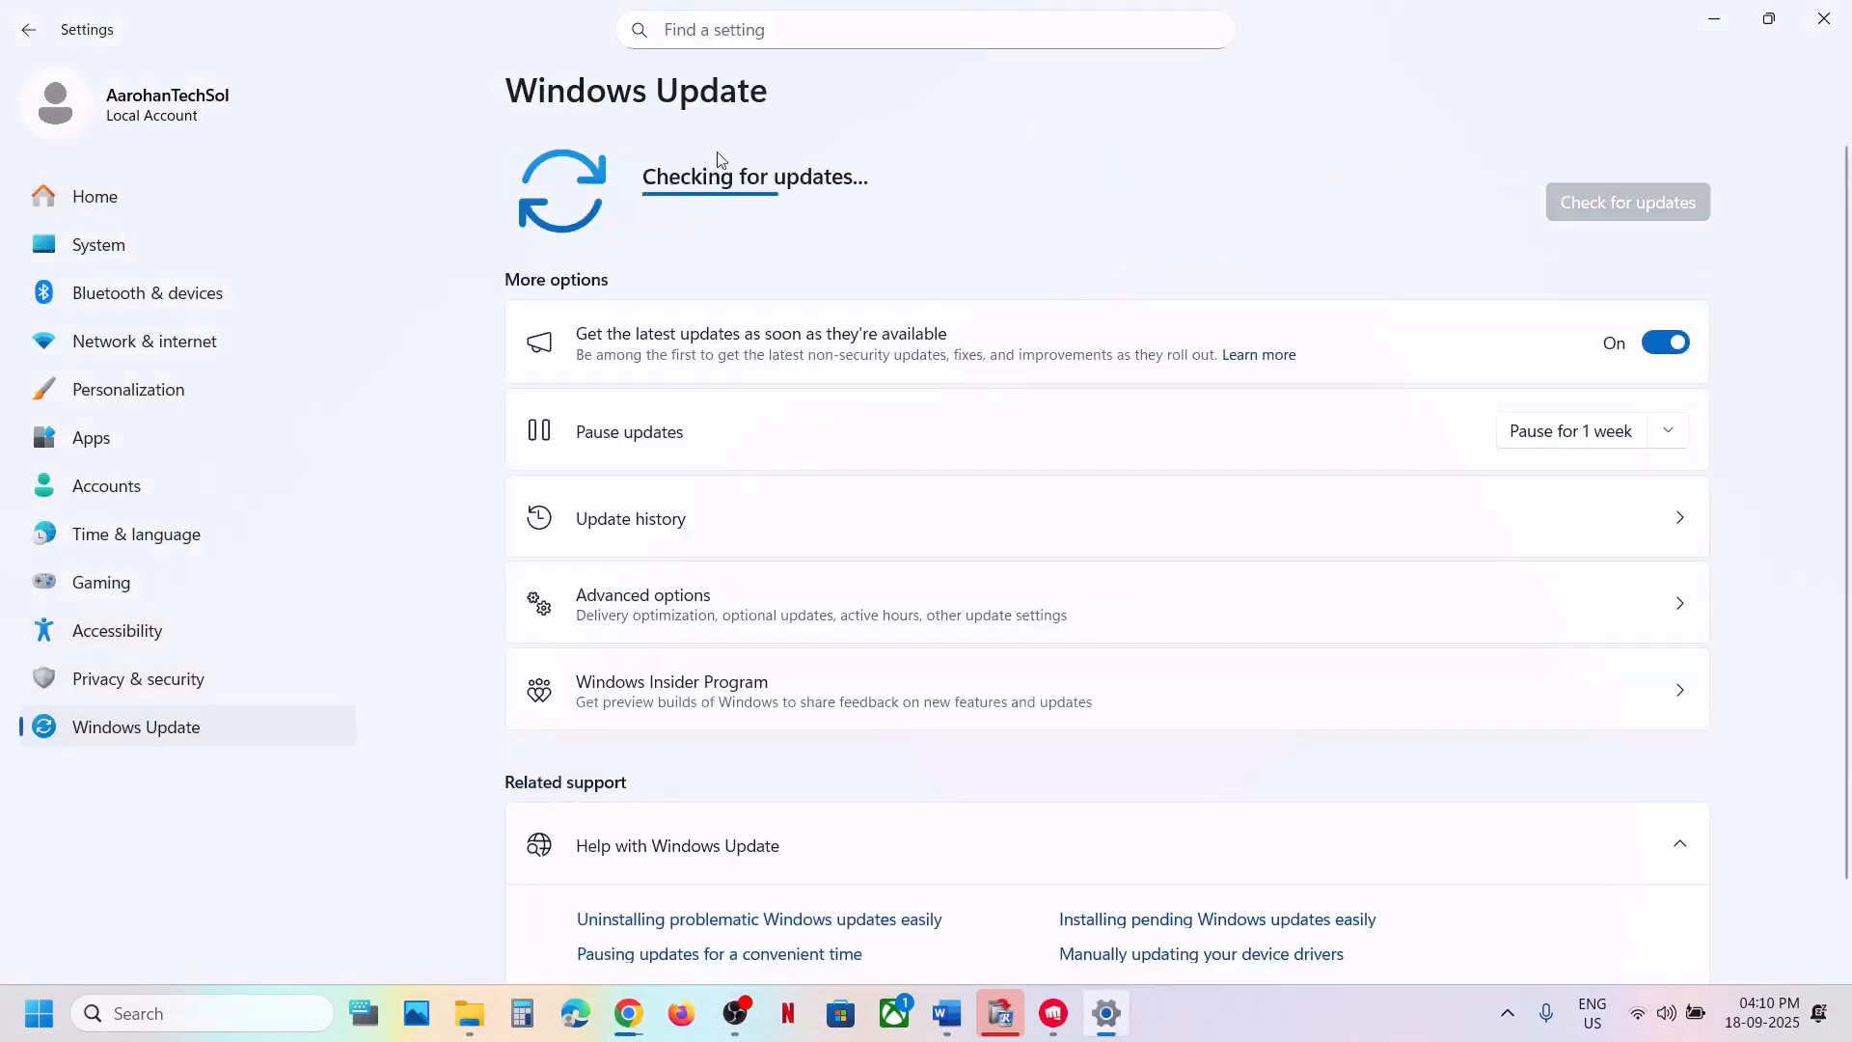
pyautogui.click(58, 1015)
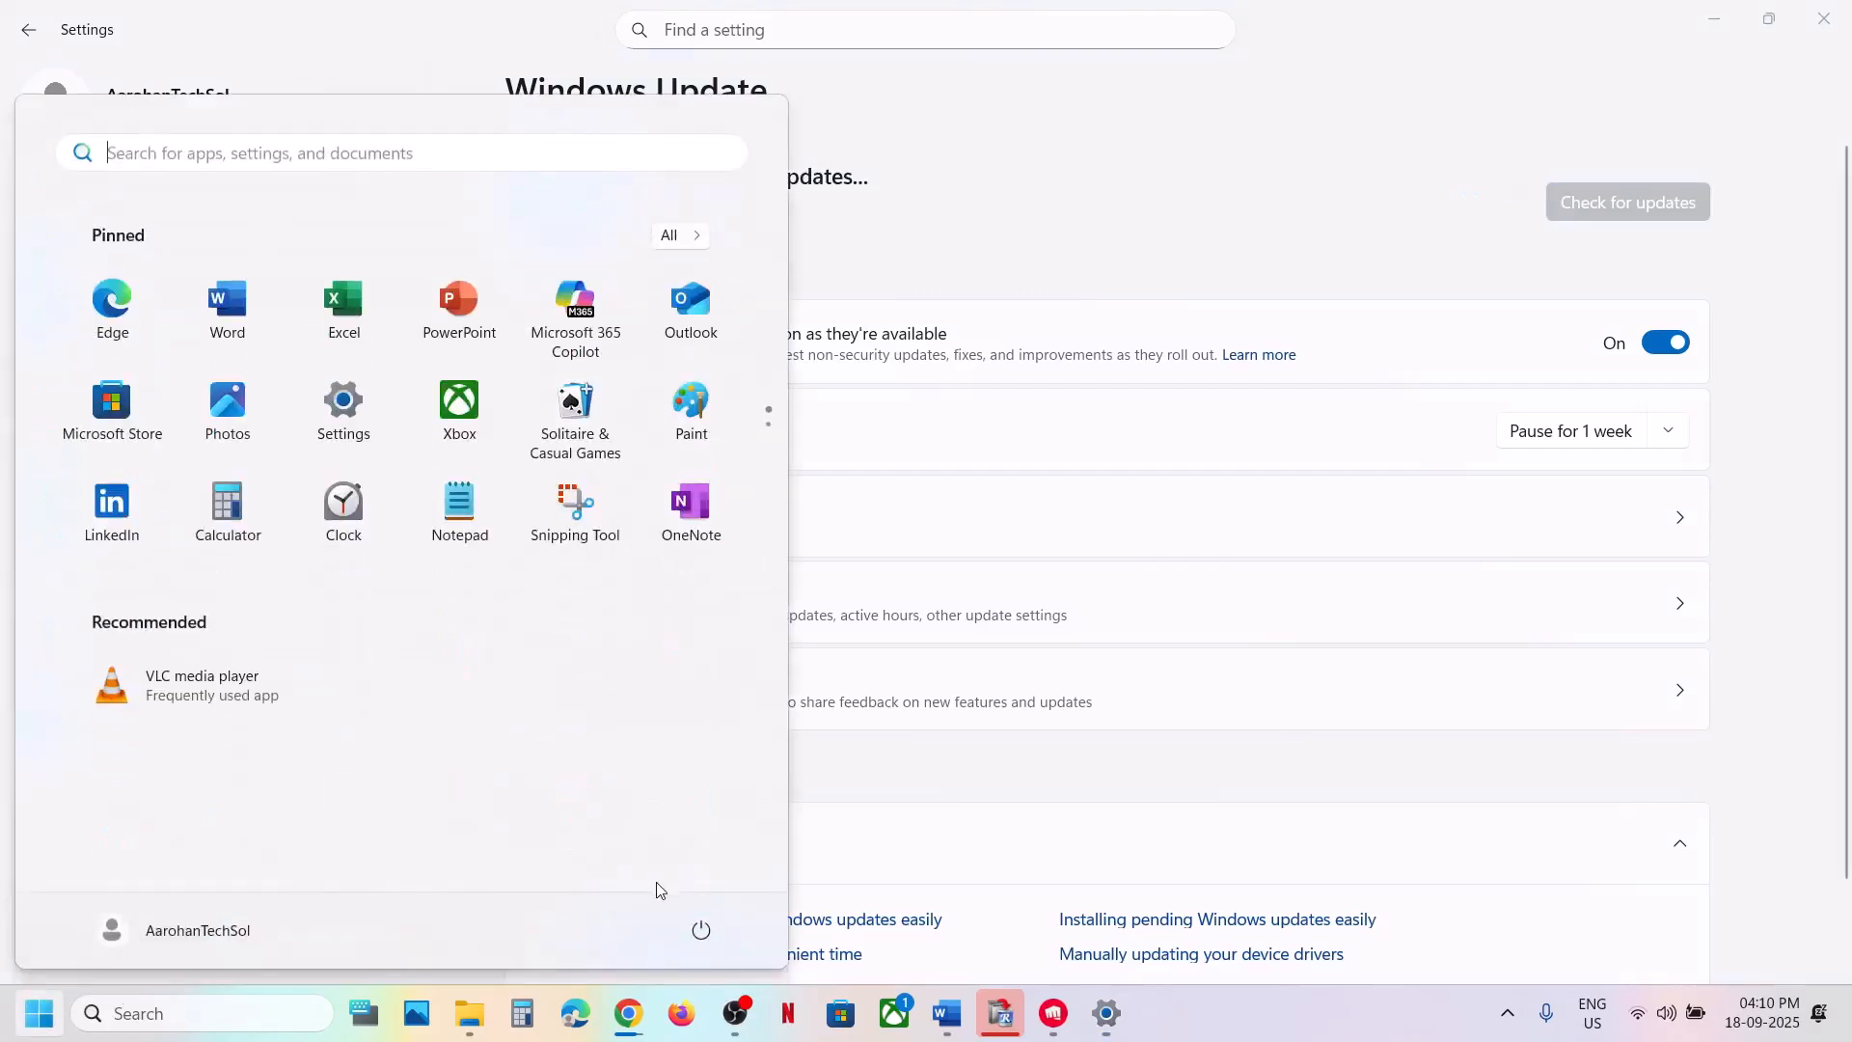
pyautogui.click(701, 929)
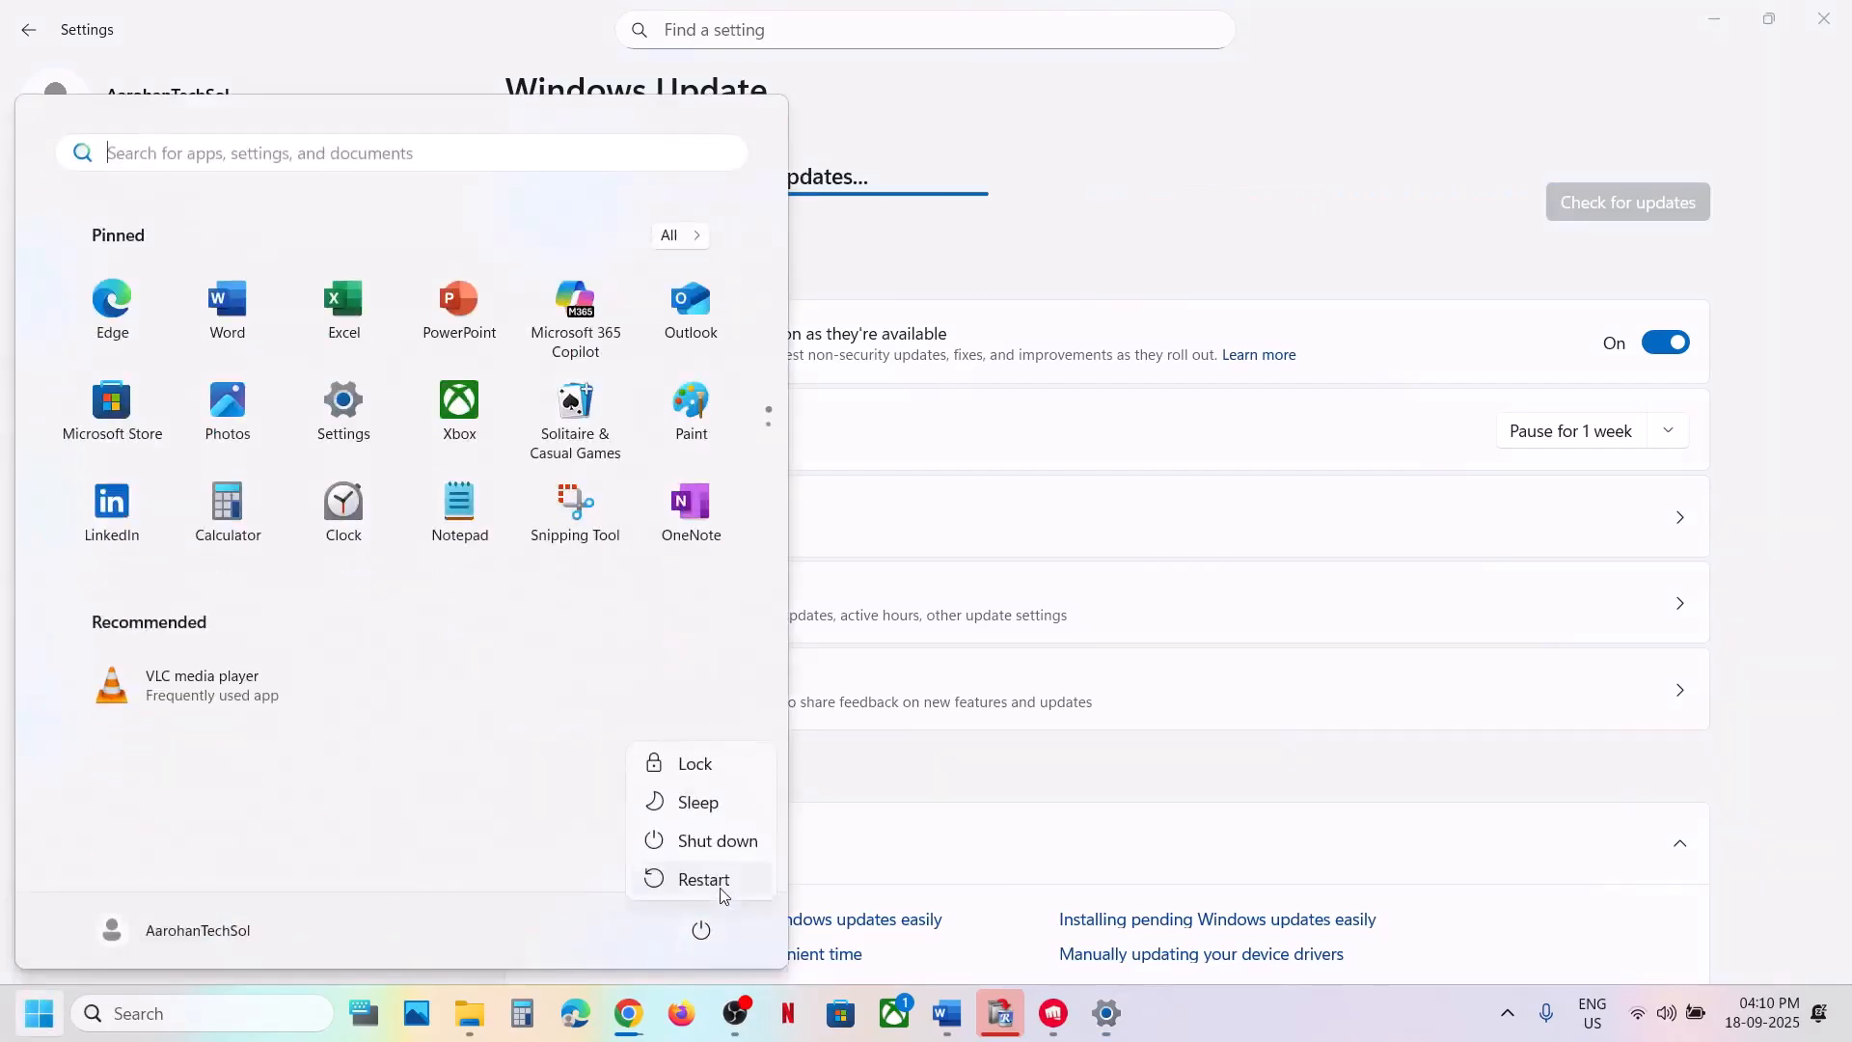
# Return to the Word notes and highlight the Step 23 advice on unplugging external devices and closing overclocking applications
pyautogui.click(946, 1013)
pyautogui.scroll(-3, 674, 579)
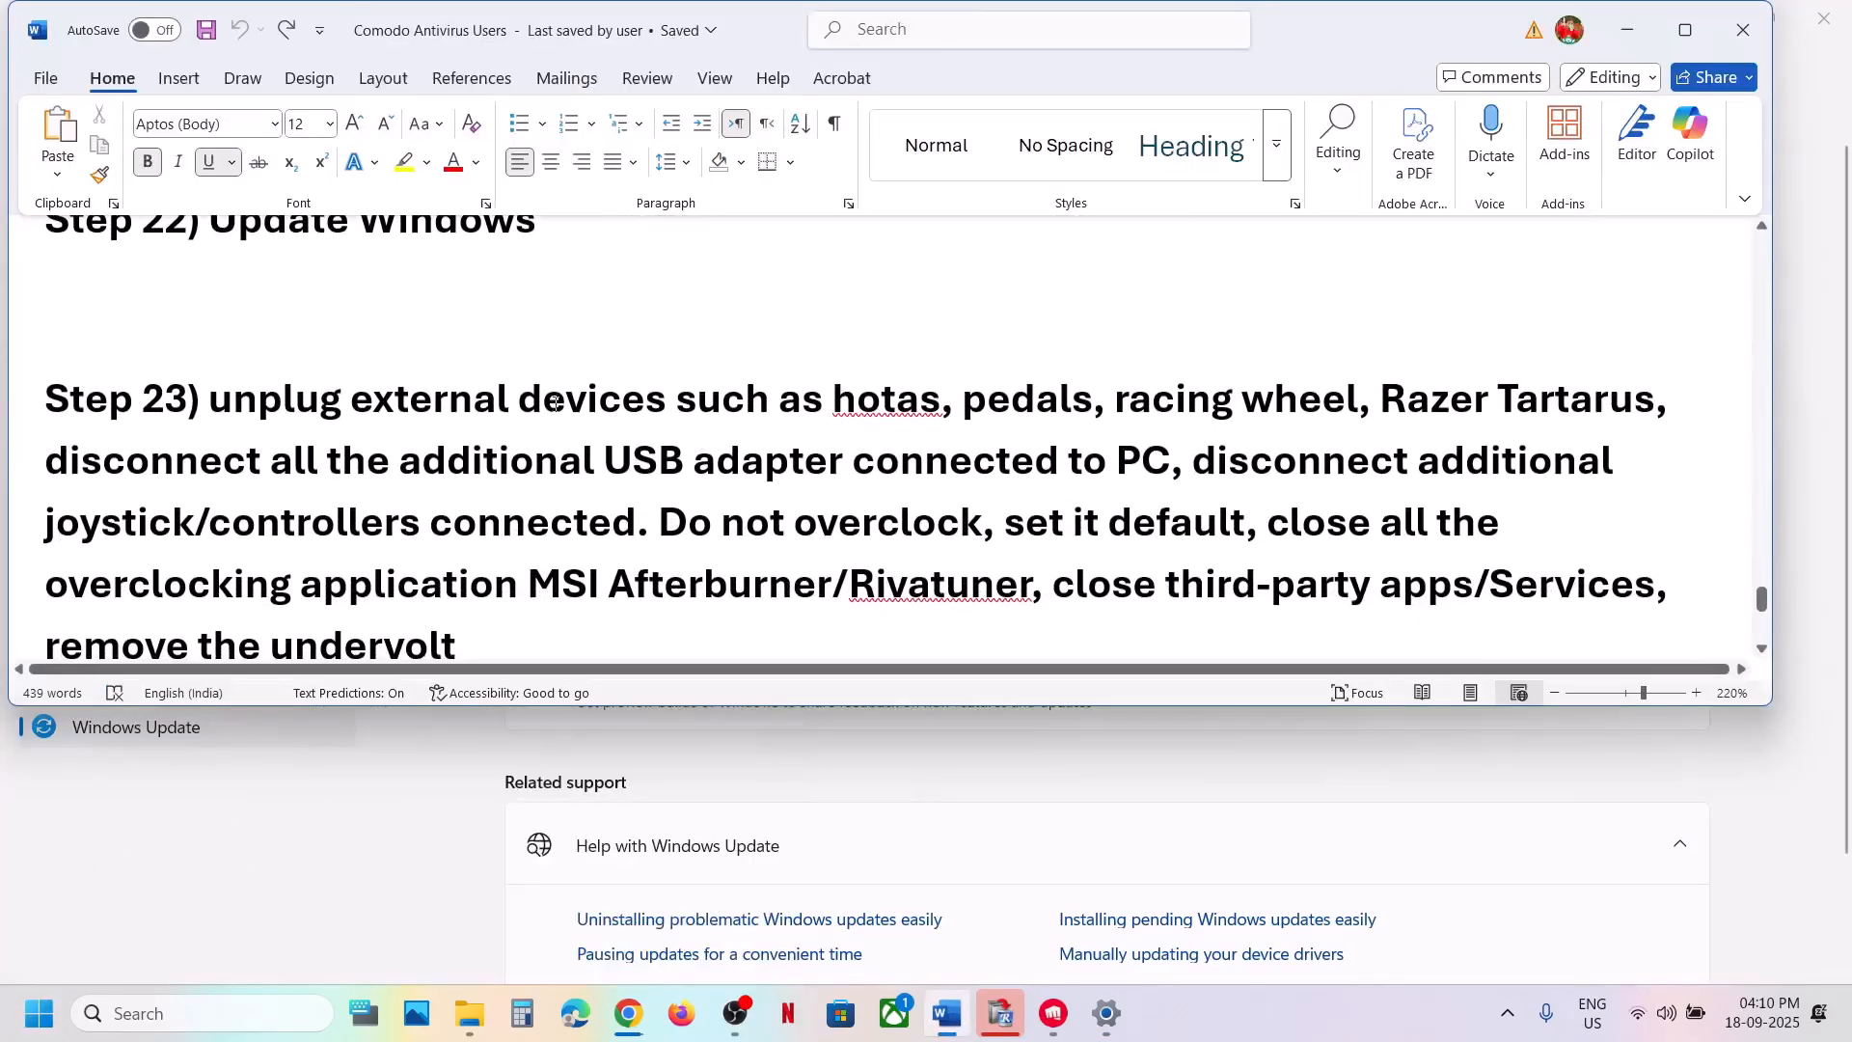
pyautogui.moveTo(622, 386); pyautogui.dragTo(1116, 473)
pyautogui.scroll(-1, 1116, 473)
pyautogui.moveTo(1230, 357); pyautogui.dragTo(1018, 436)
pyautogui.moveTo(1320, 419); pyautogui.dragTo(425, 550)
pyautogui.click(424, 552)
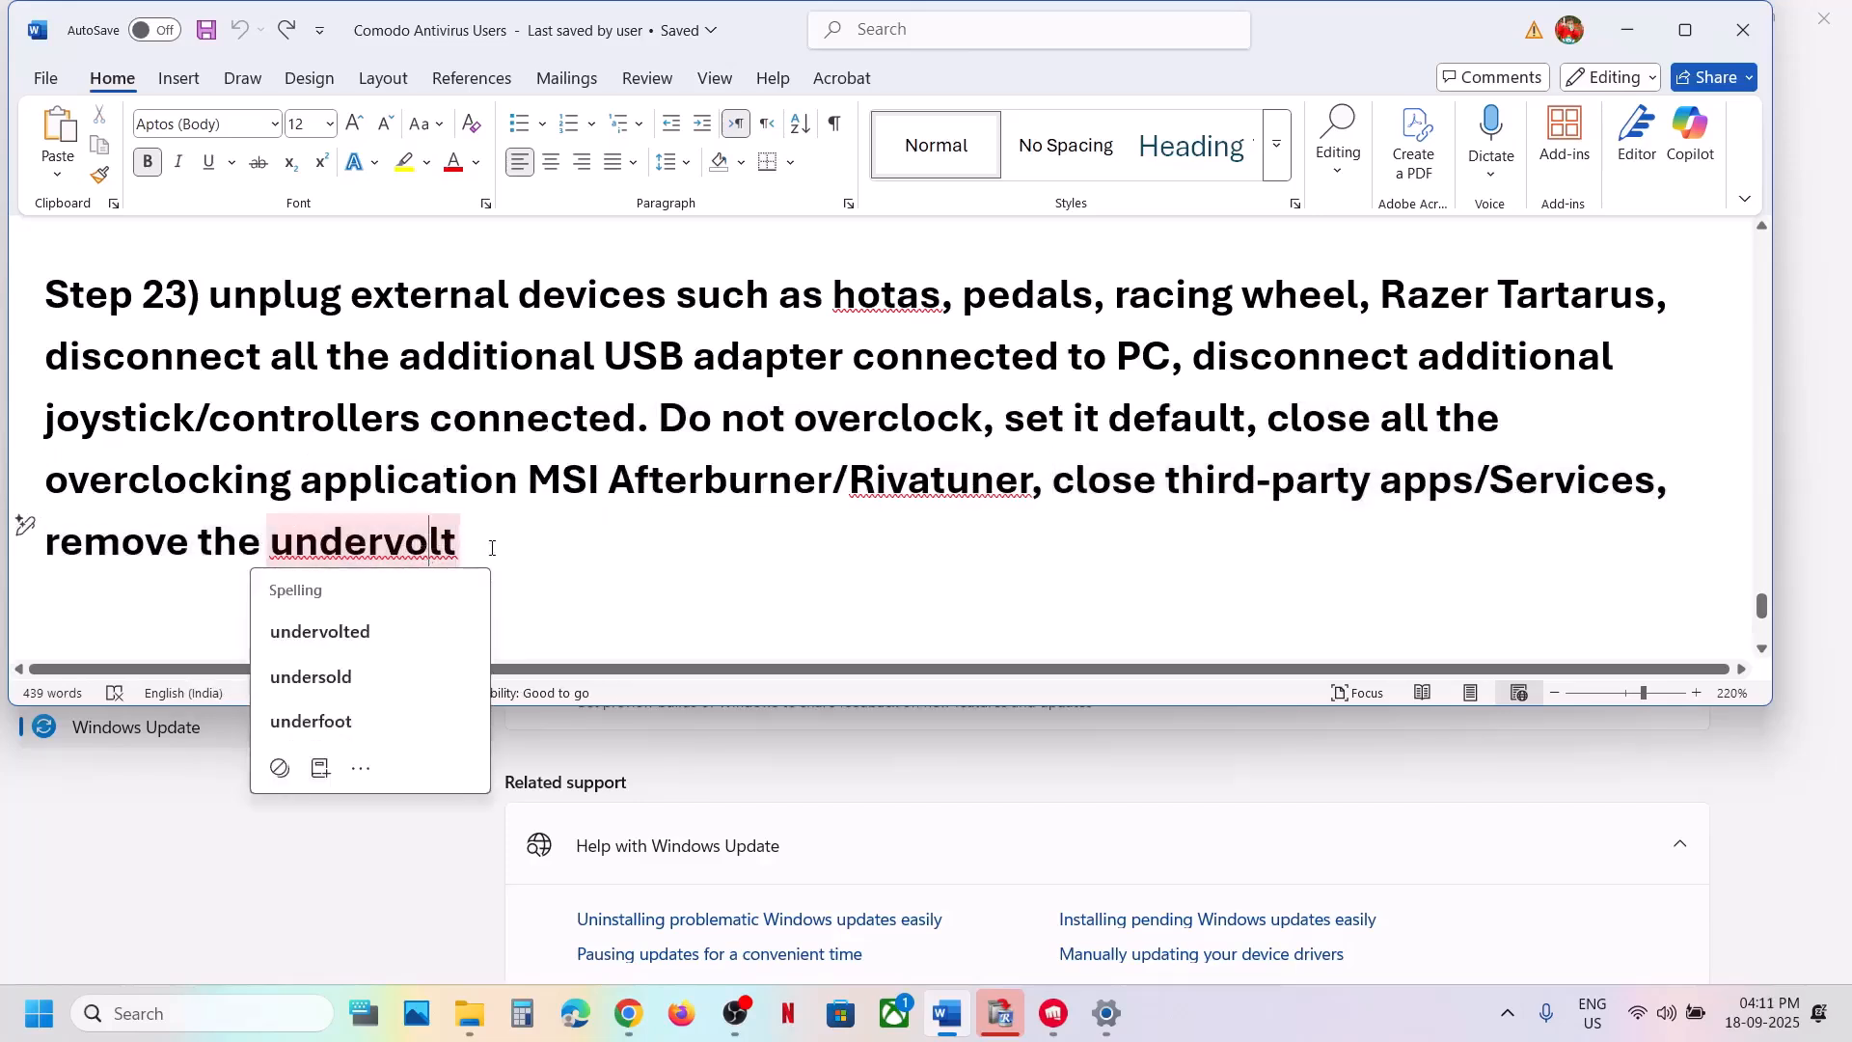
# Highlight the Step 24 instructions on uninstalling and reinstalling the game, and clear the selection
pyautogui.scroll(-1, 492, 543)
pyautogui.scroll(-1, 493, 547)
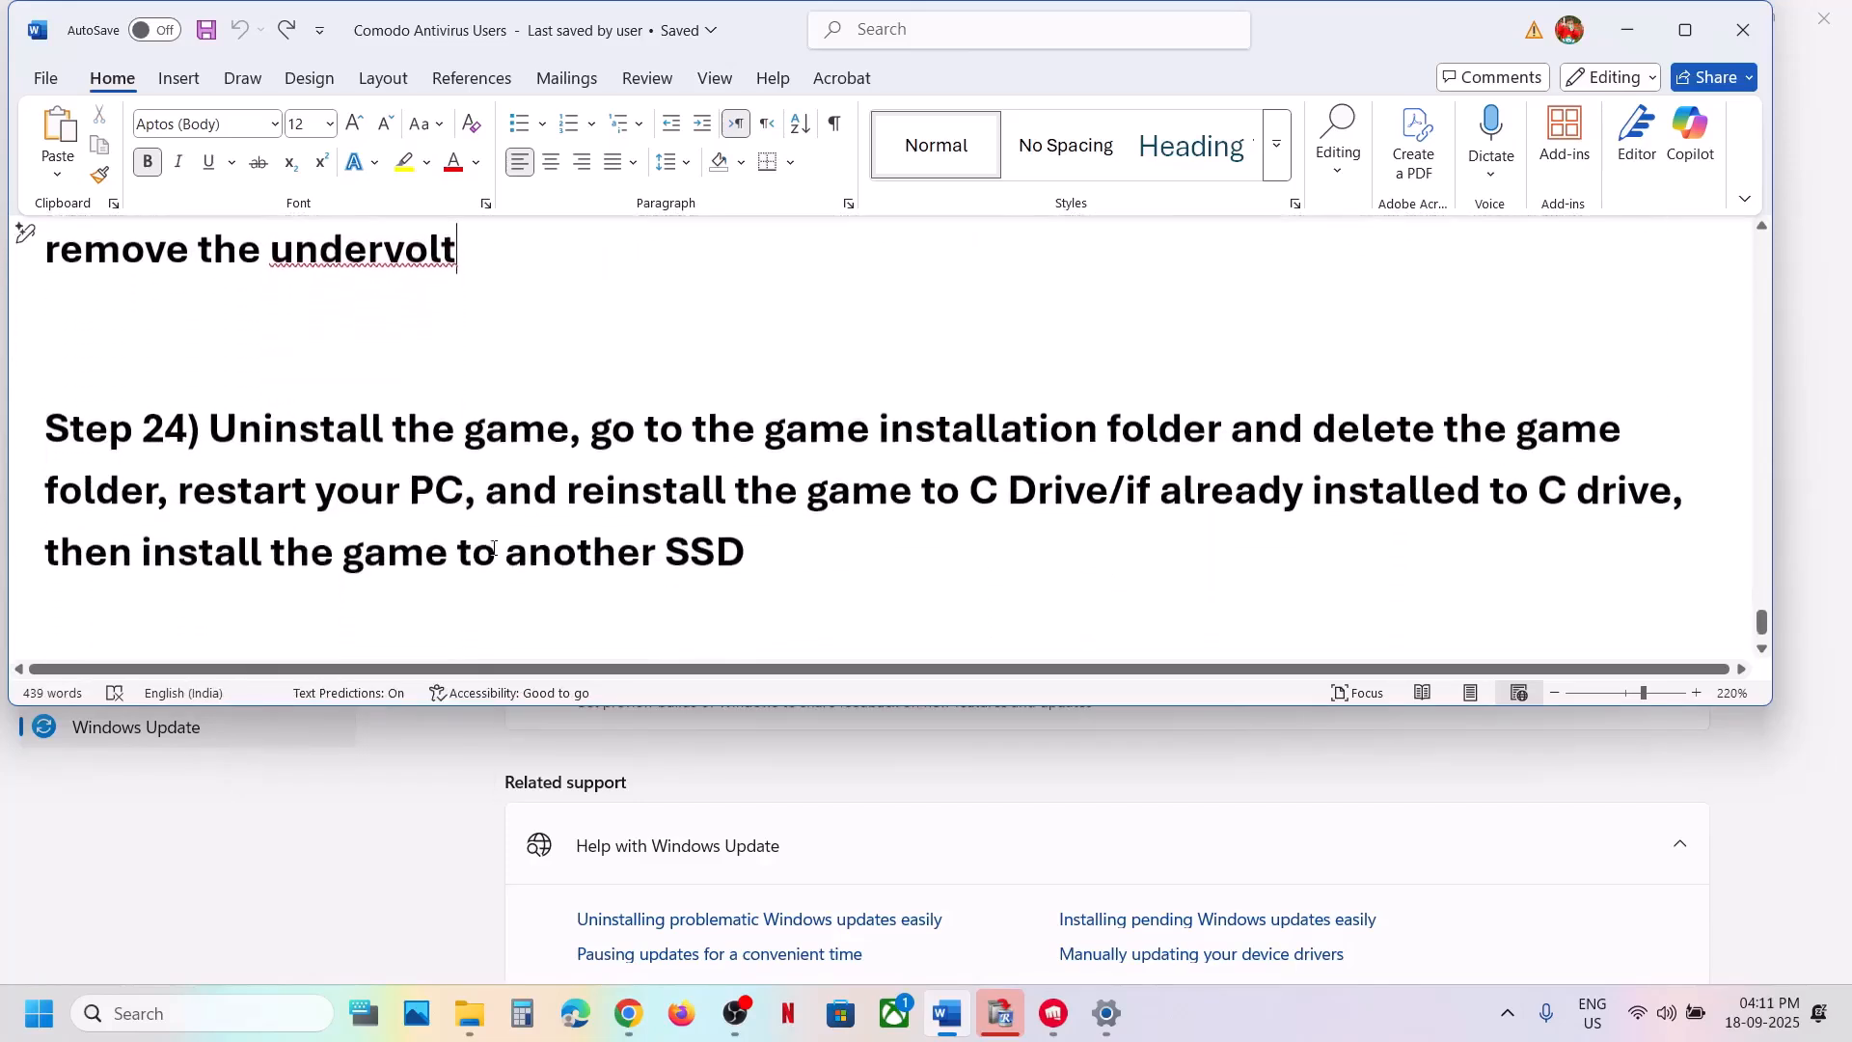
pyautogui.moveTo(269, 439); pyautogui.dragTo(1046, 558)
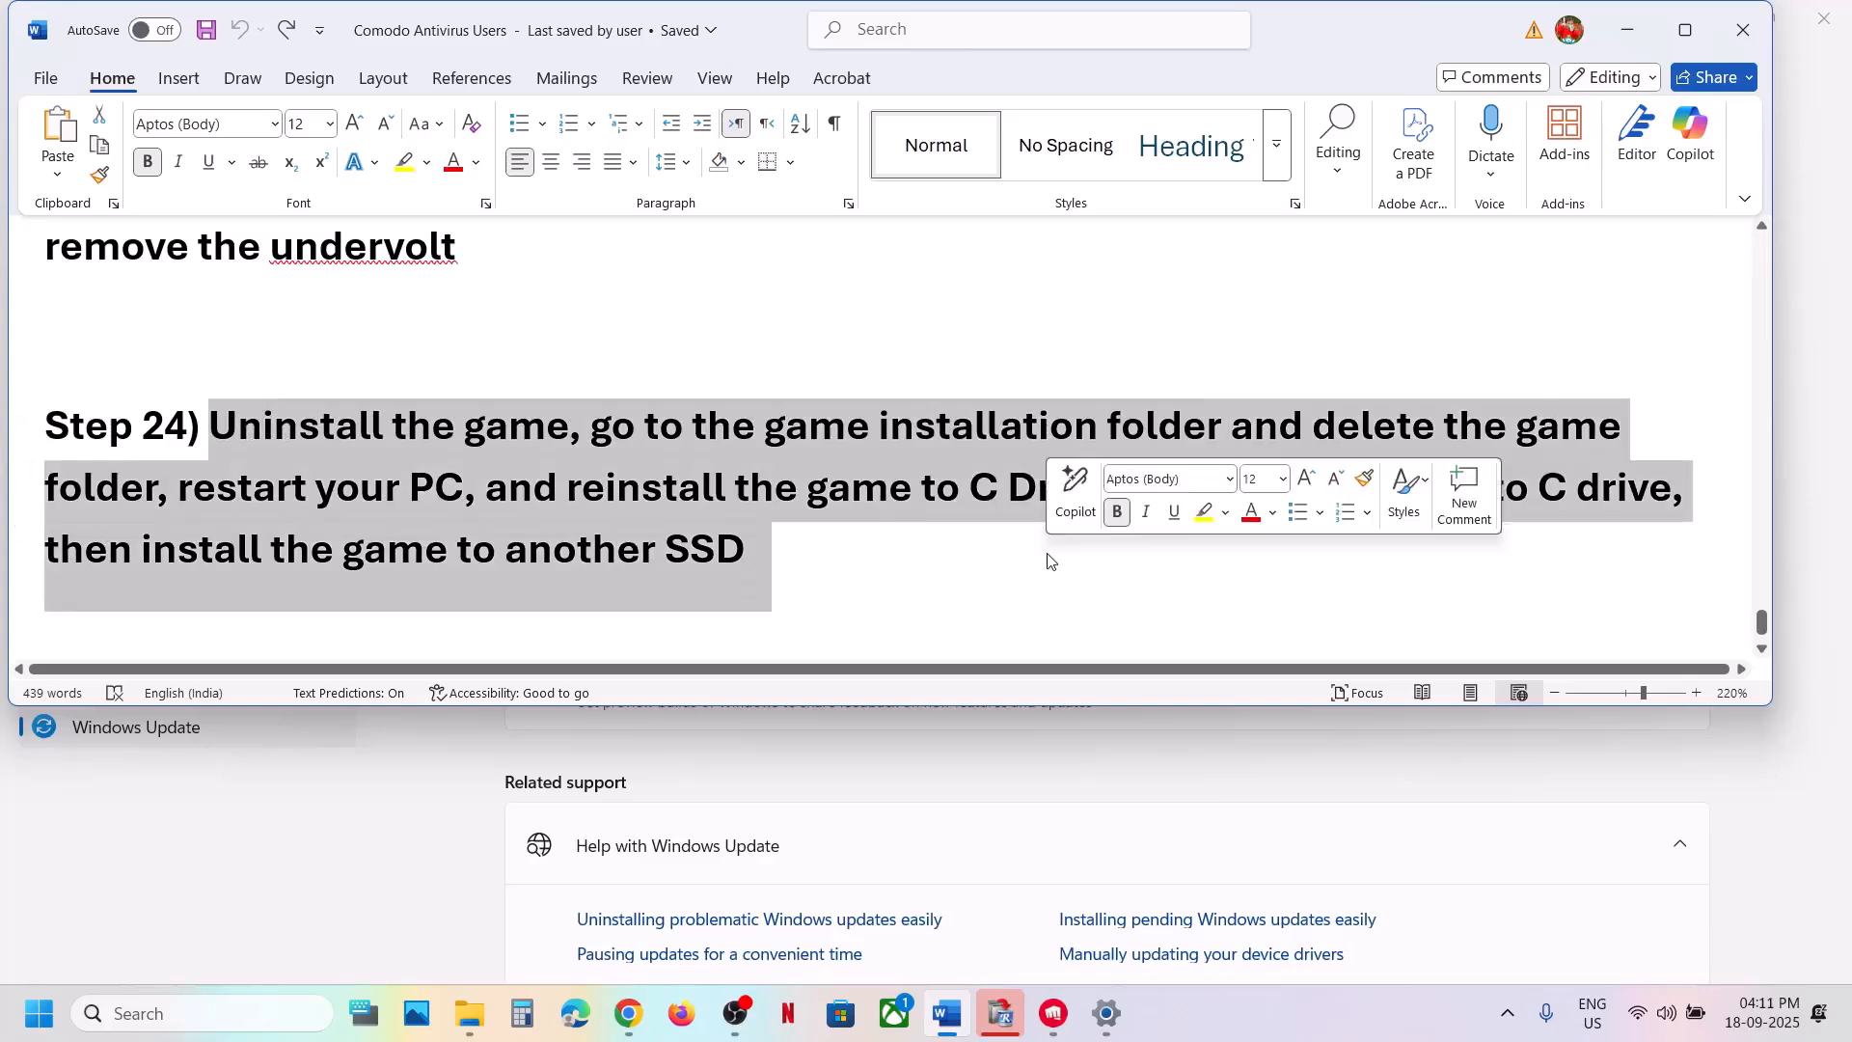
pyautogui.click(1050, 562)
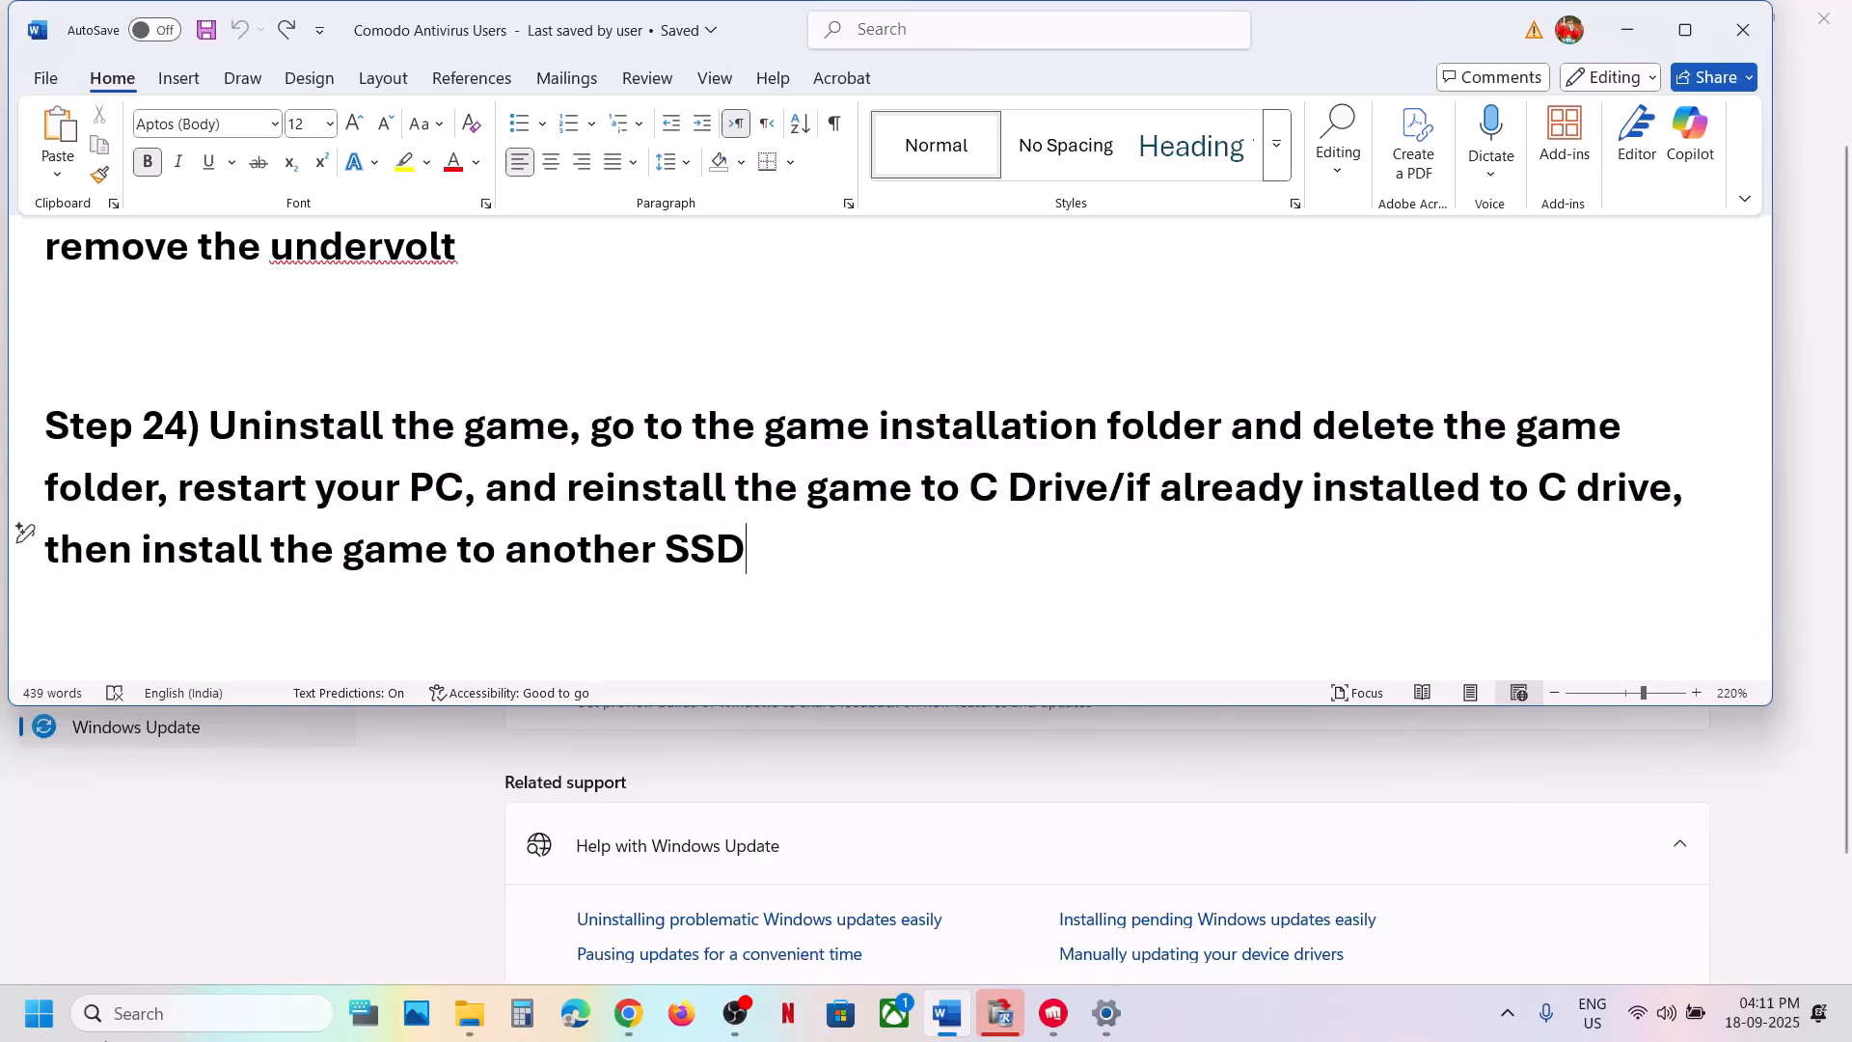
# Search Windows for 2XKO and show the app's Uninstall option, dismissing it without uninstalling
pyautogui.click(128, 1010)
pyautogui.write('2x')
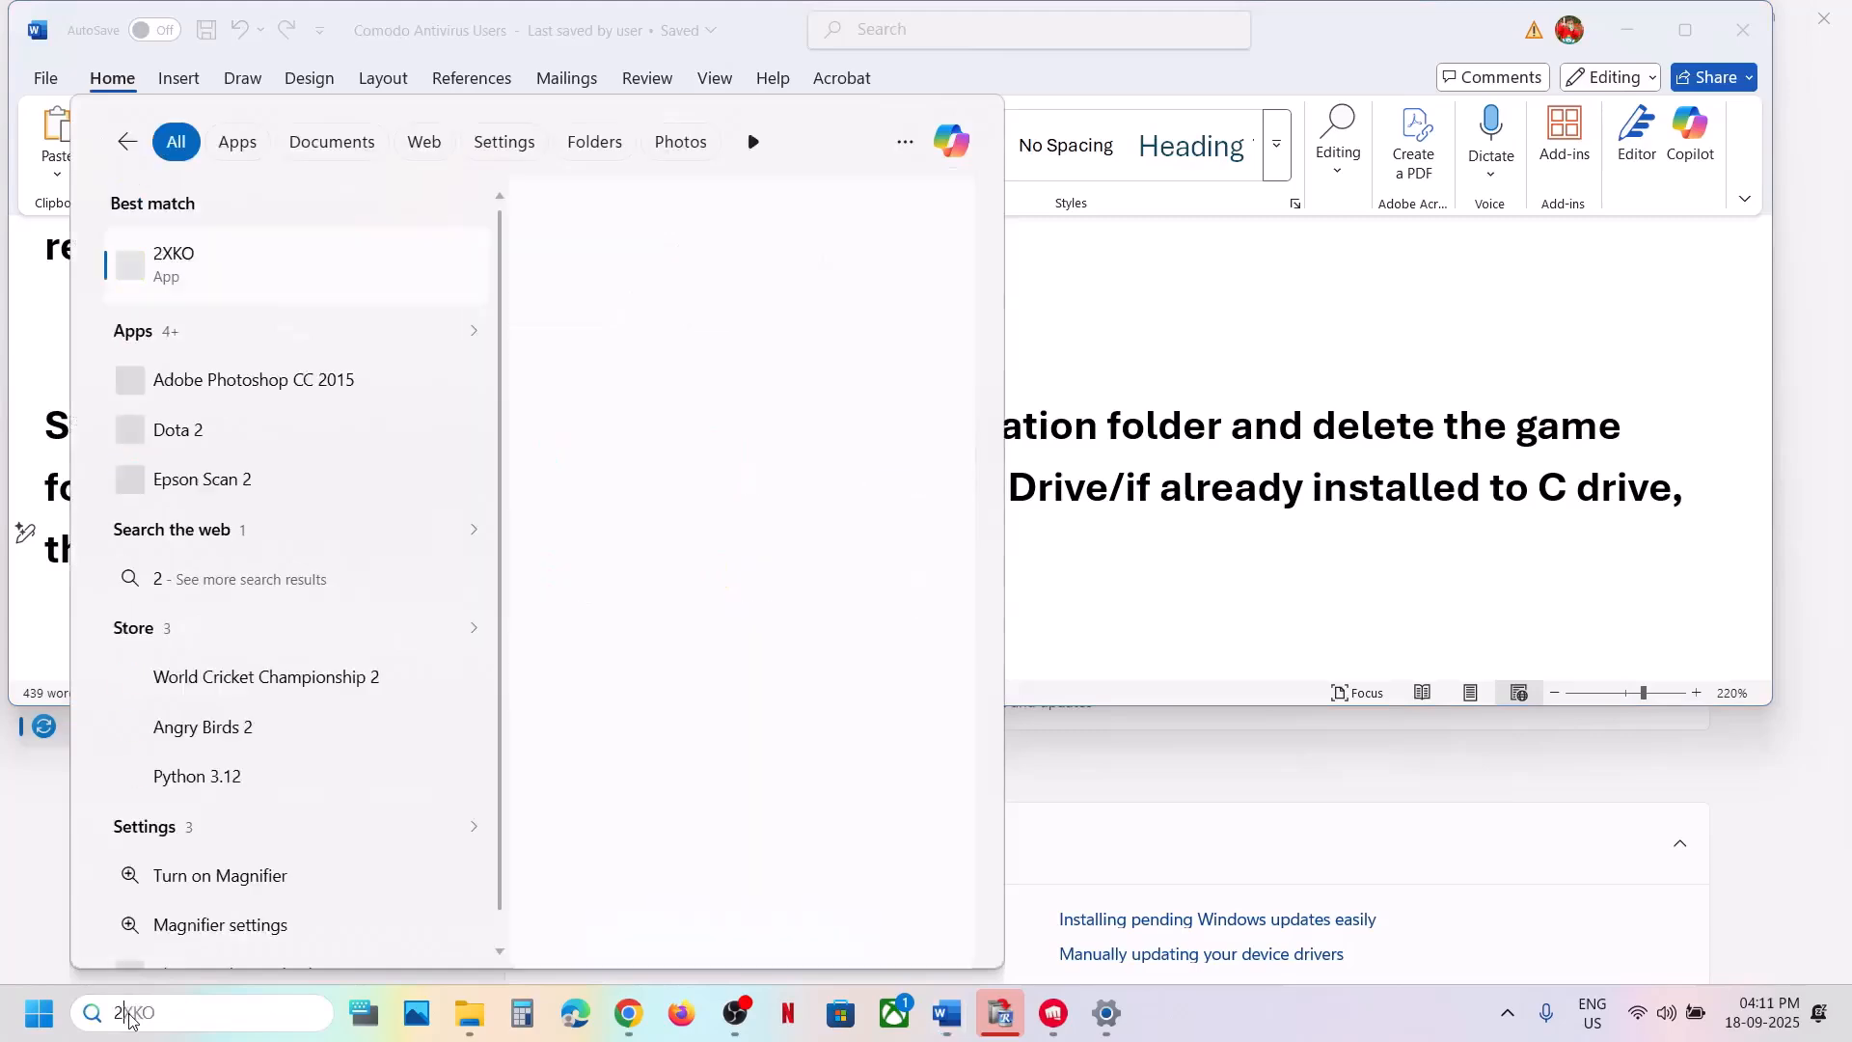
pyautogui.rightClick(238, 261)
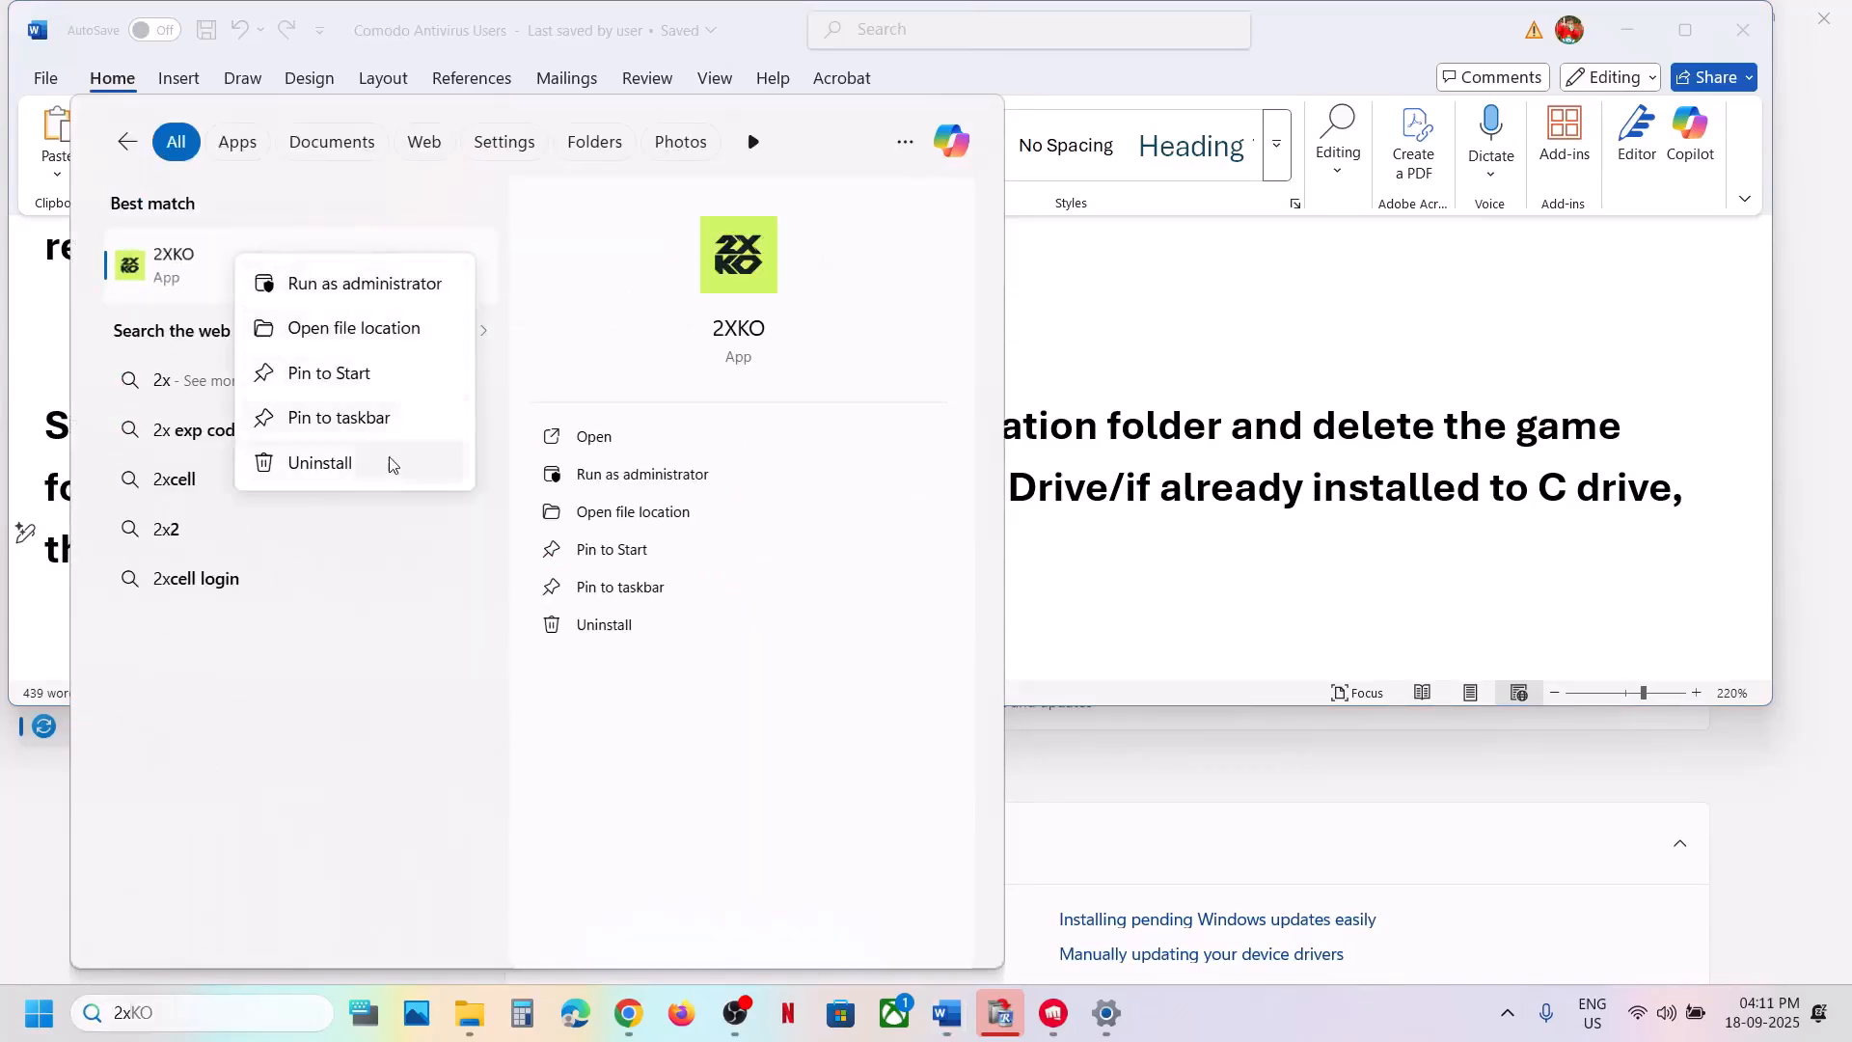
pyautogui.click(1274, 484)
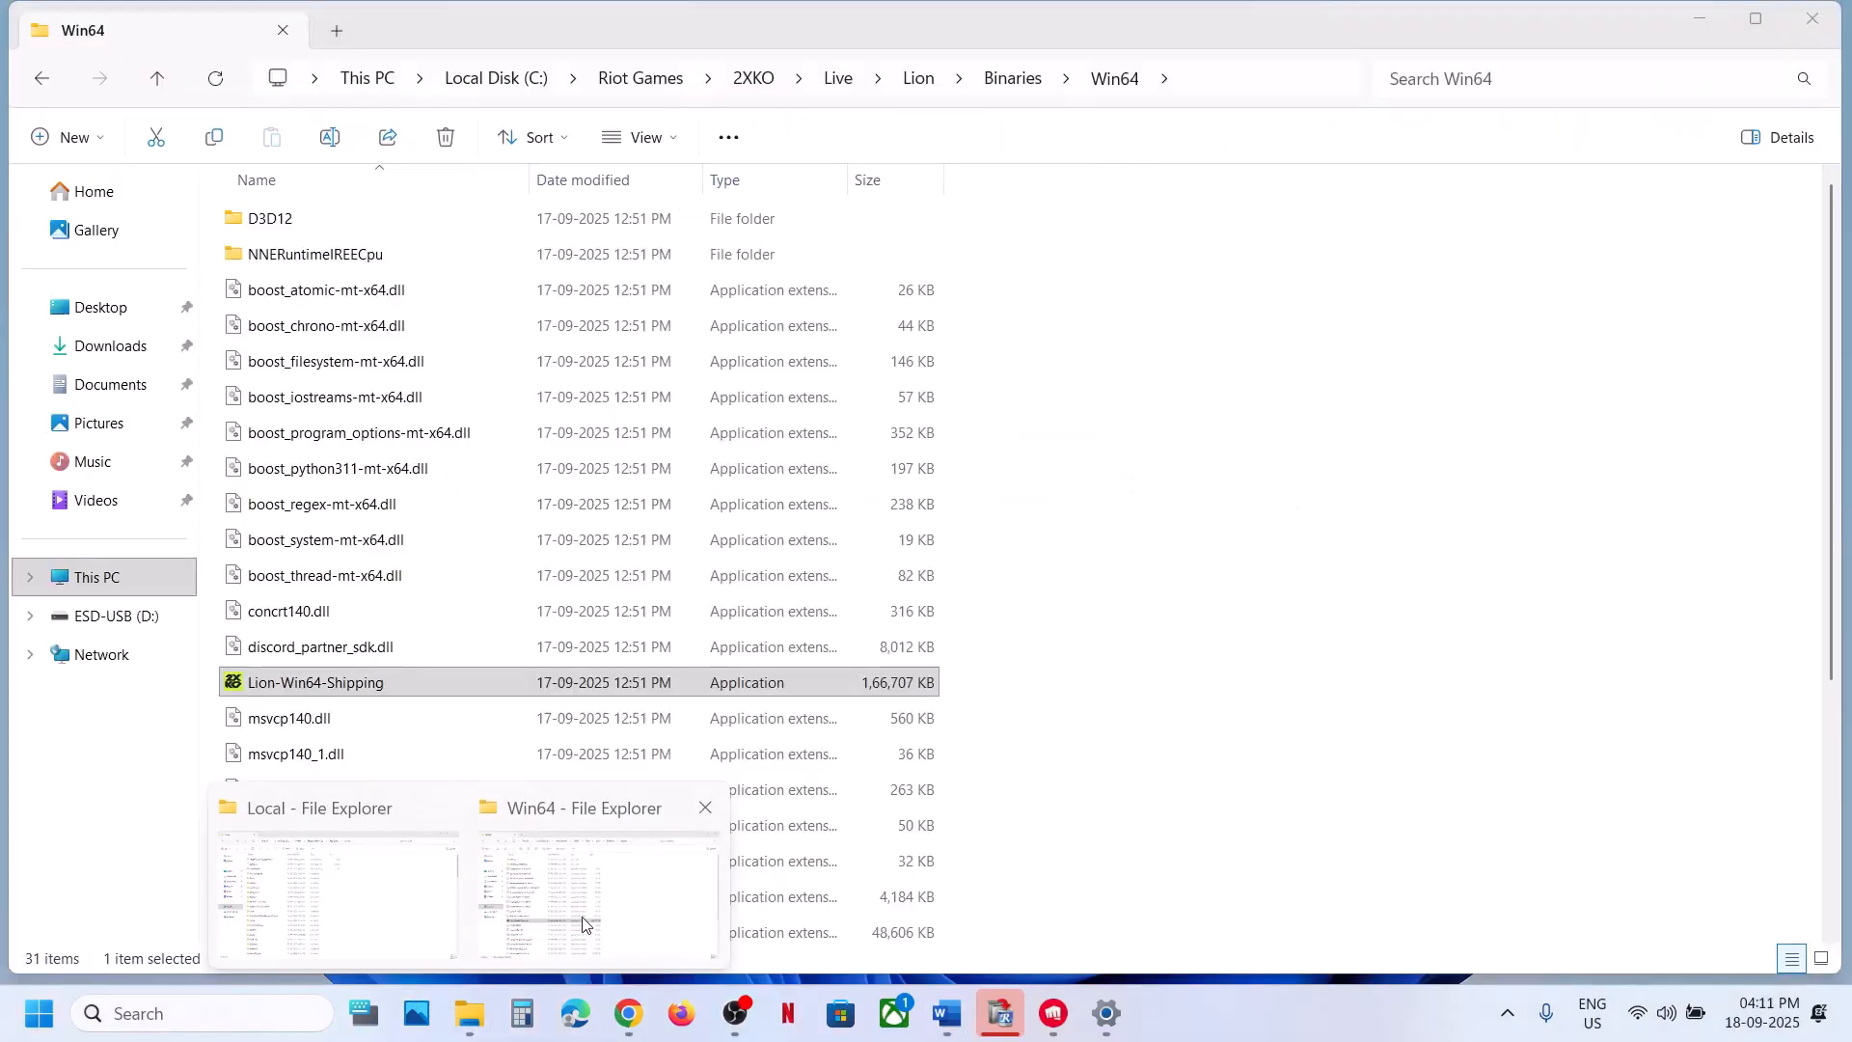
# Open Local Disk (C:) in File Explorer and show the Delete option for the Riot Games folder without deleting it
pyautogui.click(579, 878)
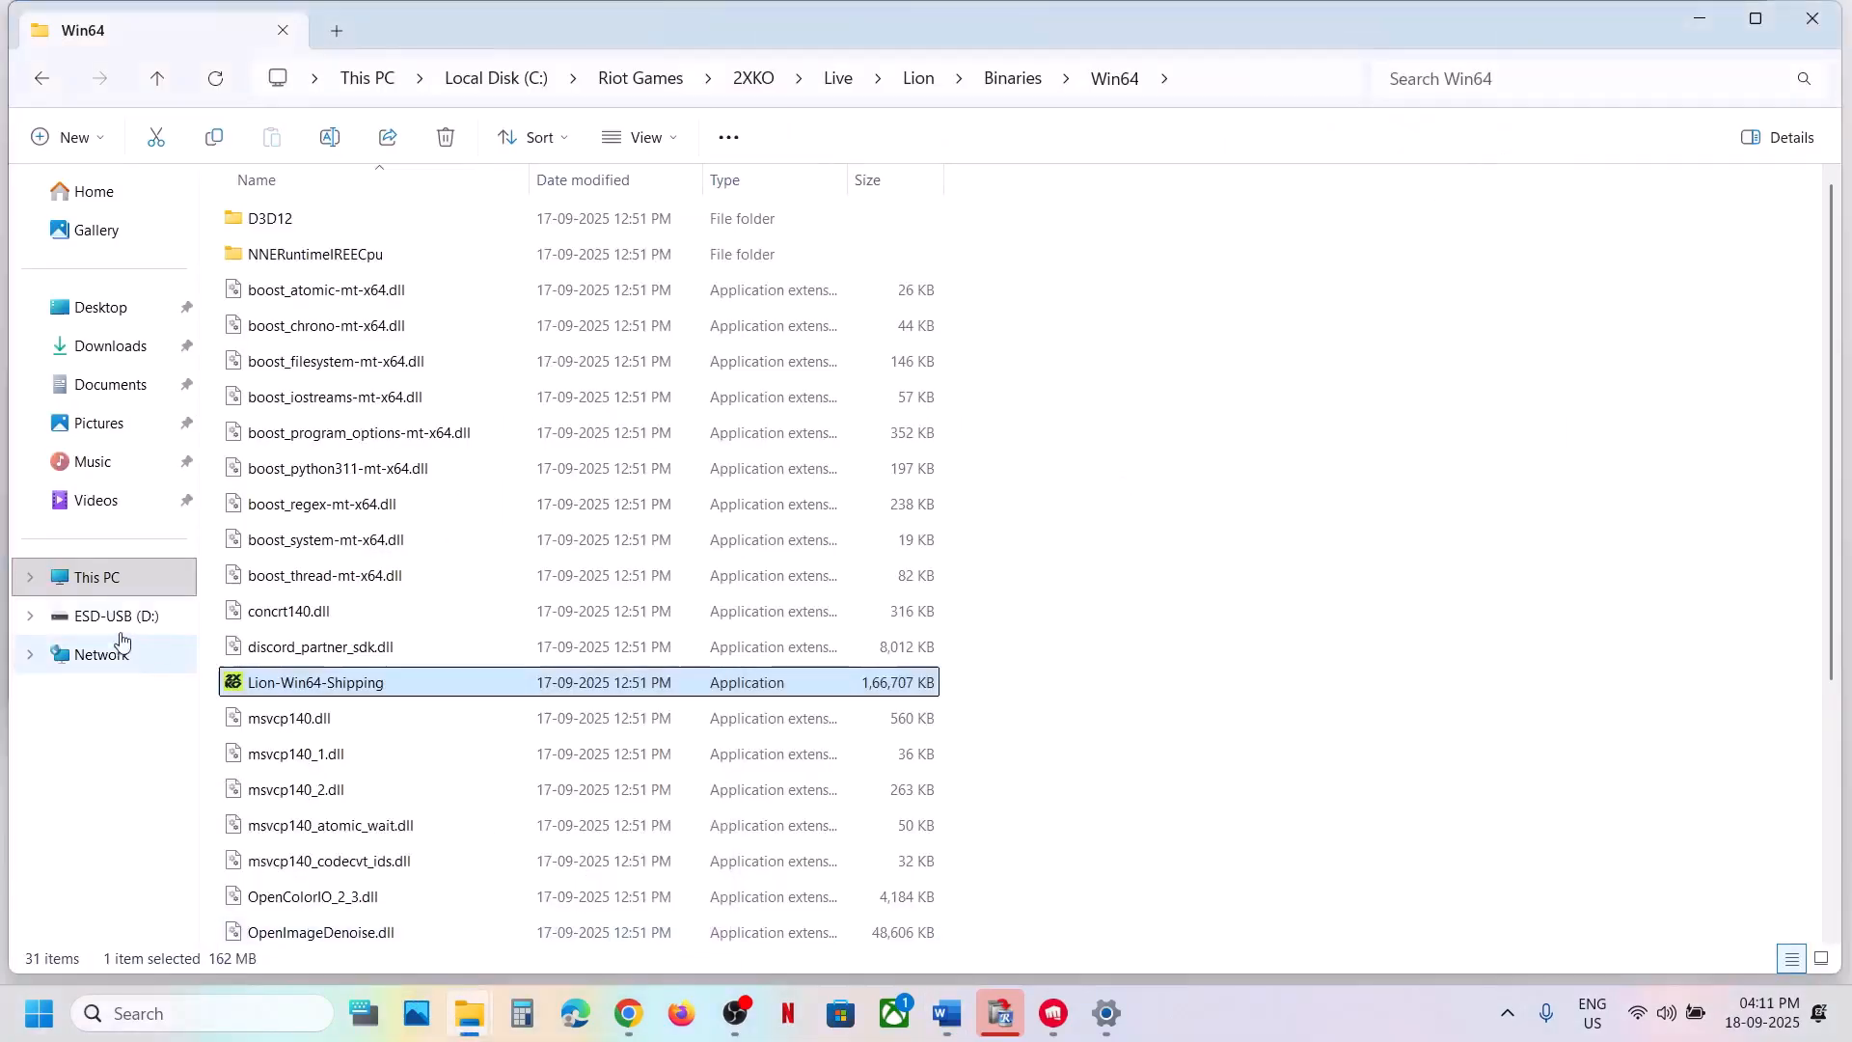
pyautogui.click(104, 583)
pyautogui.doubleClick(396, 252)
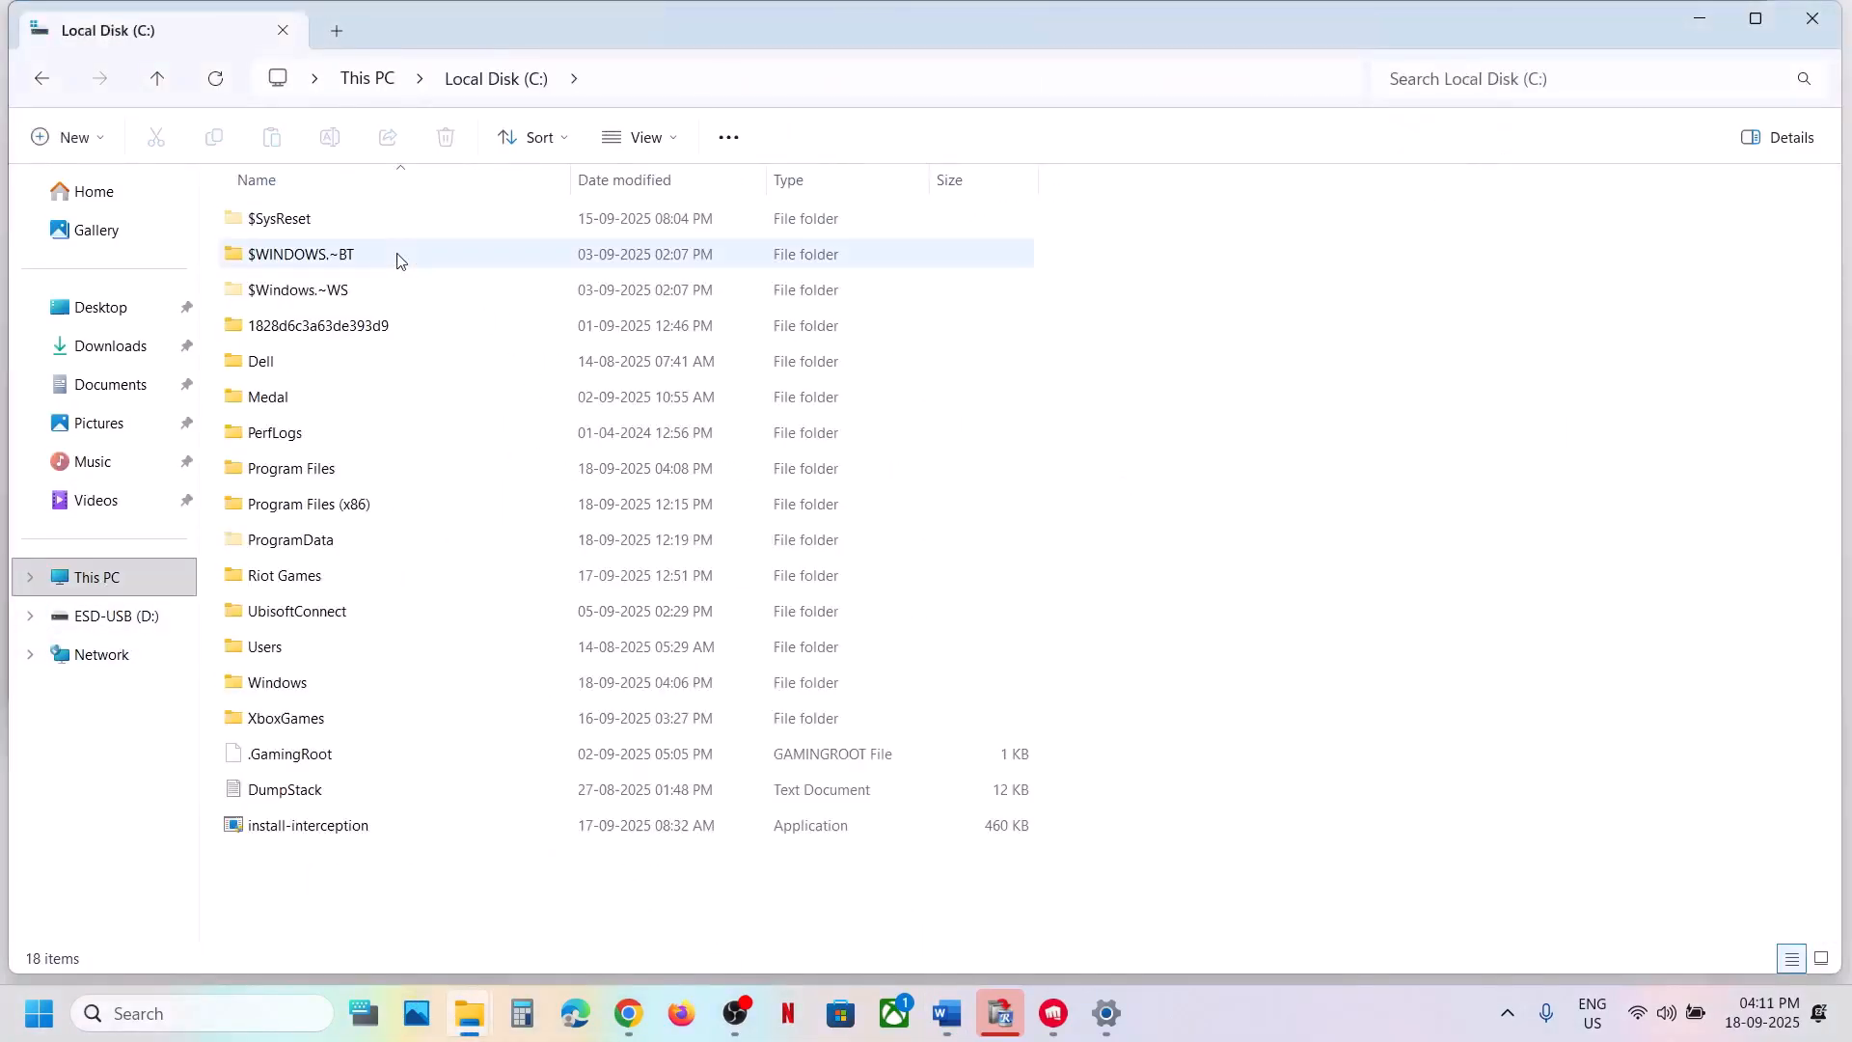
pyautogui.rightClick(325, 576)
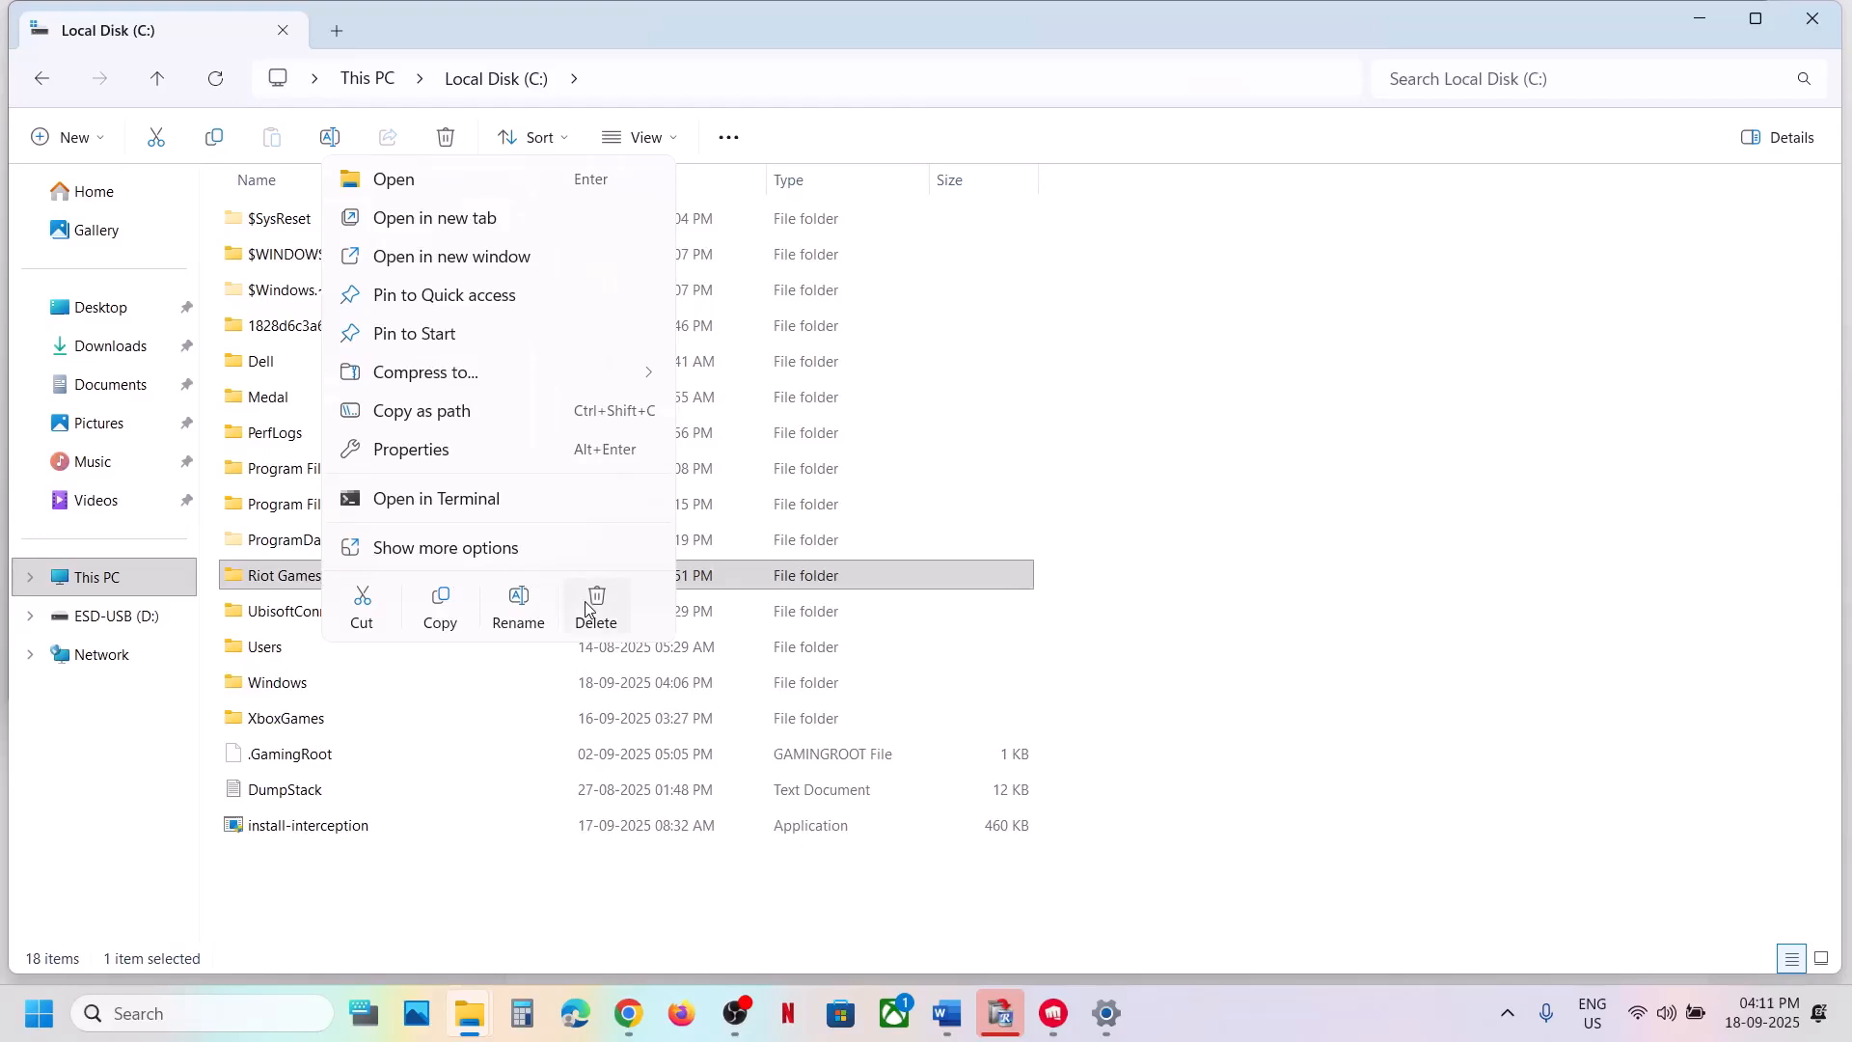
pyautogui.click(490, 899)
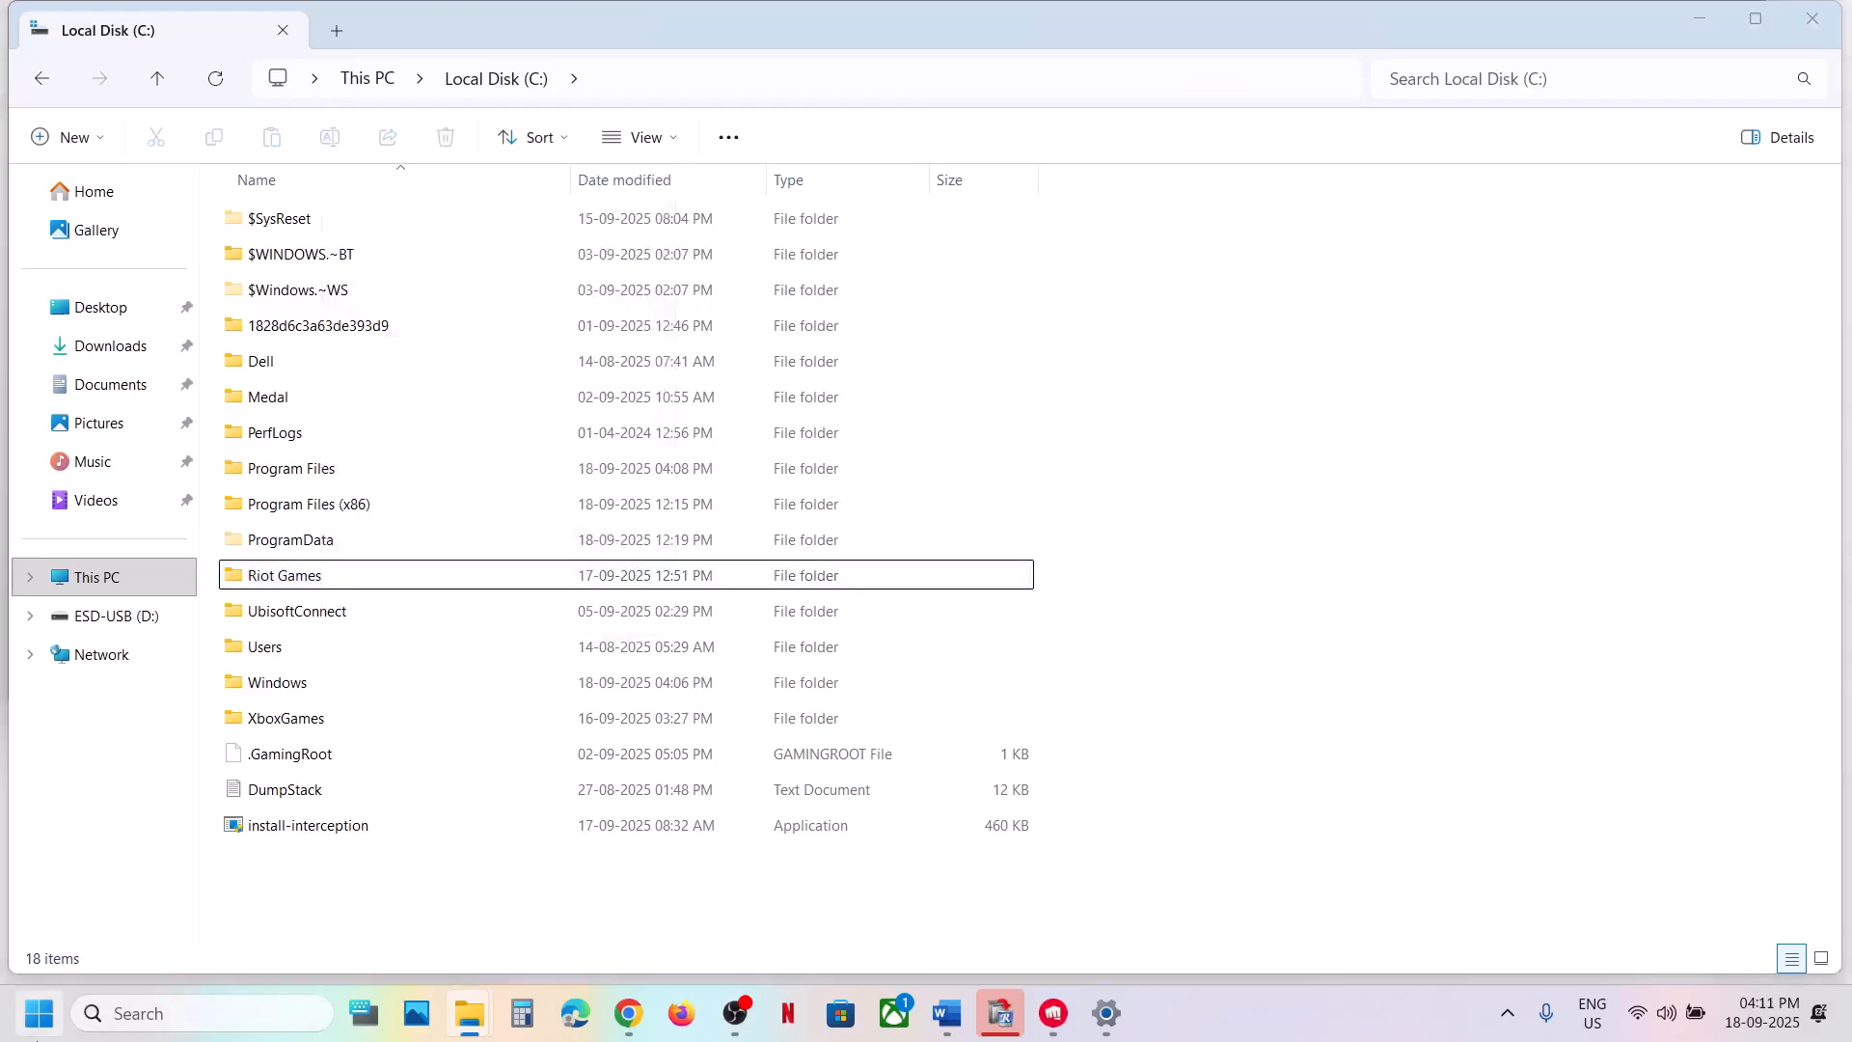
# Show the computer's Restart option and dismiss it without restarting
pyautogui.click(38, 1013)
pyautogui.click(702, 929)
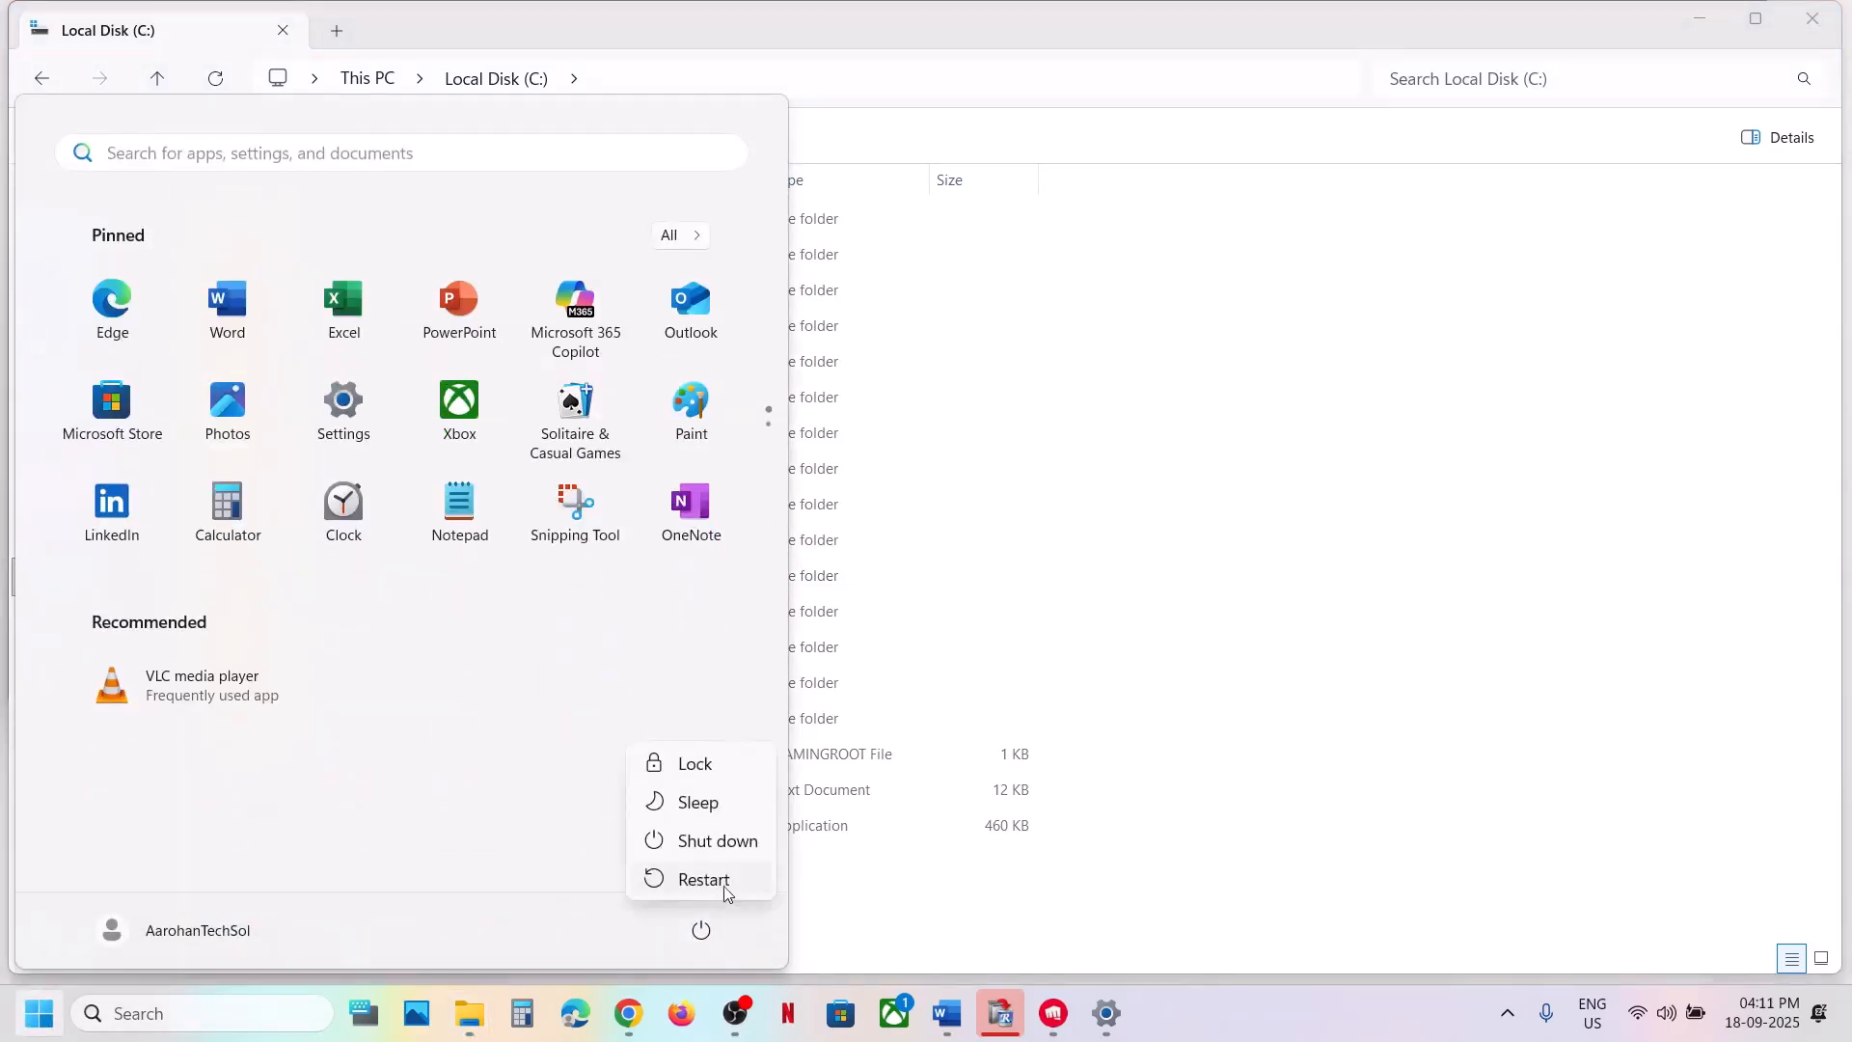
pyautogui.press('Escape')
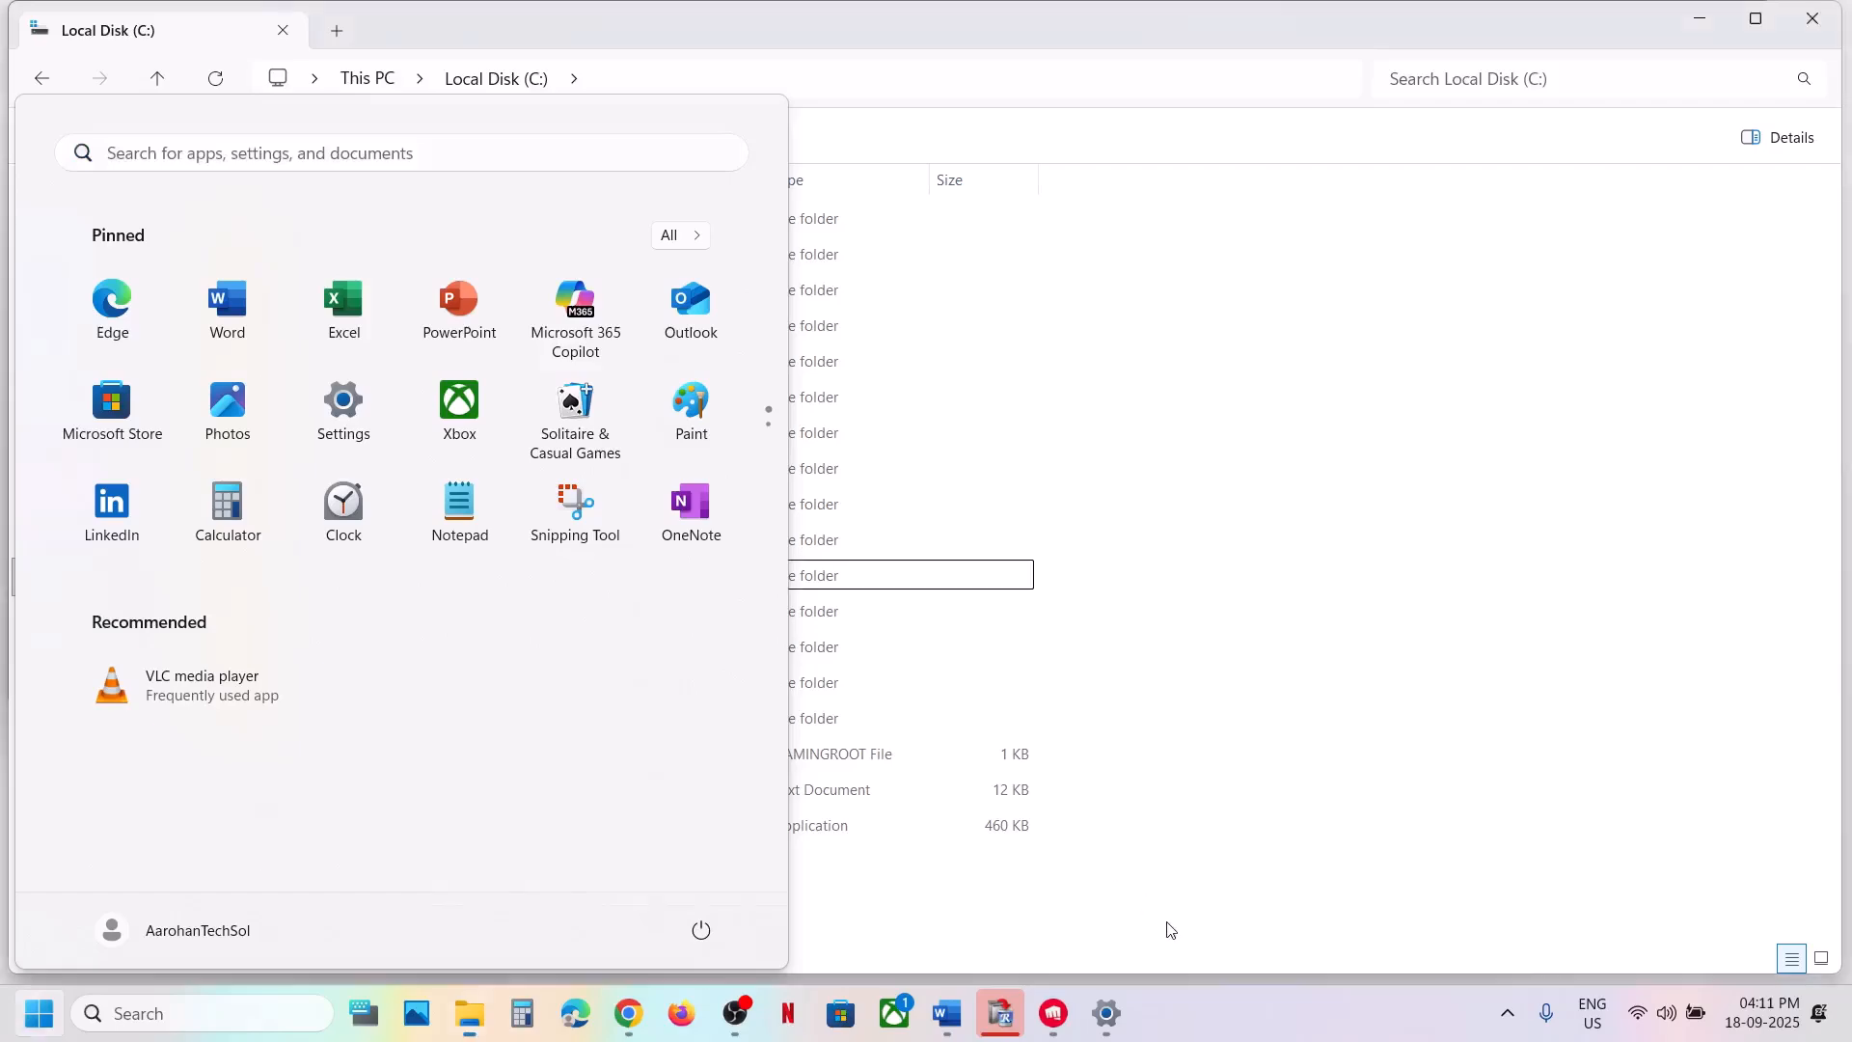
pyautogui.click(1172, 929)
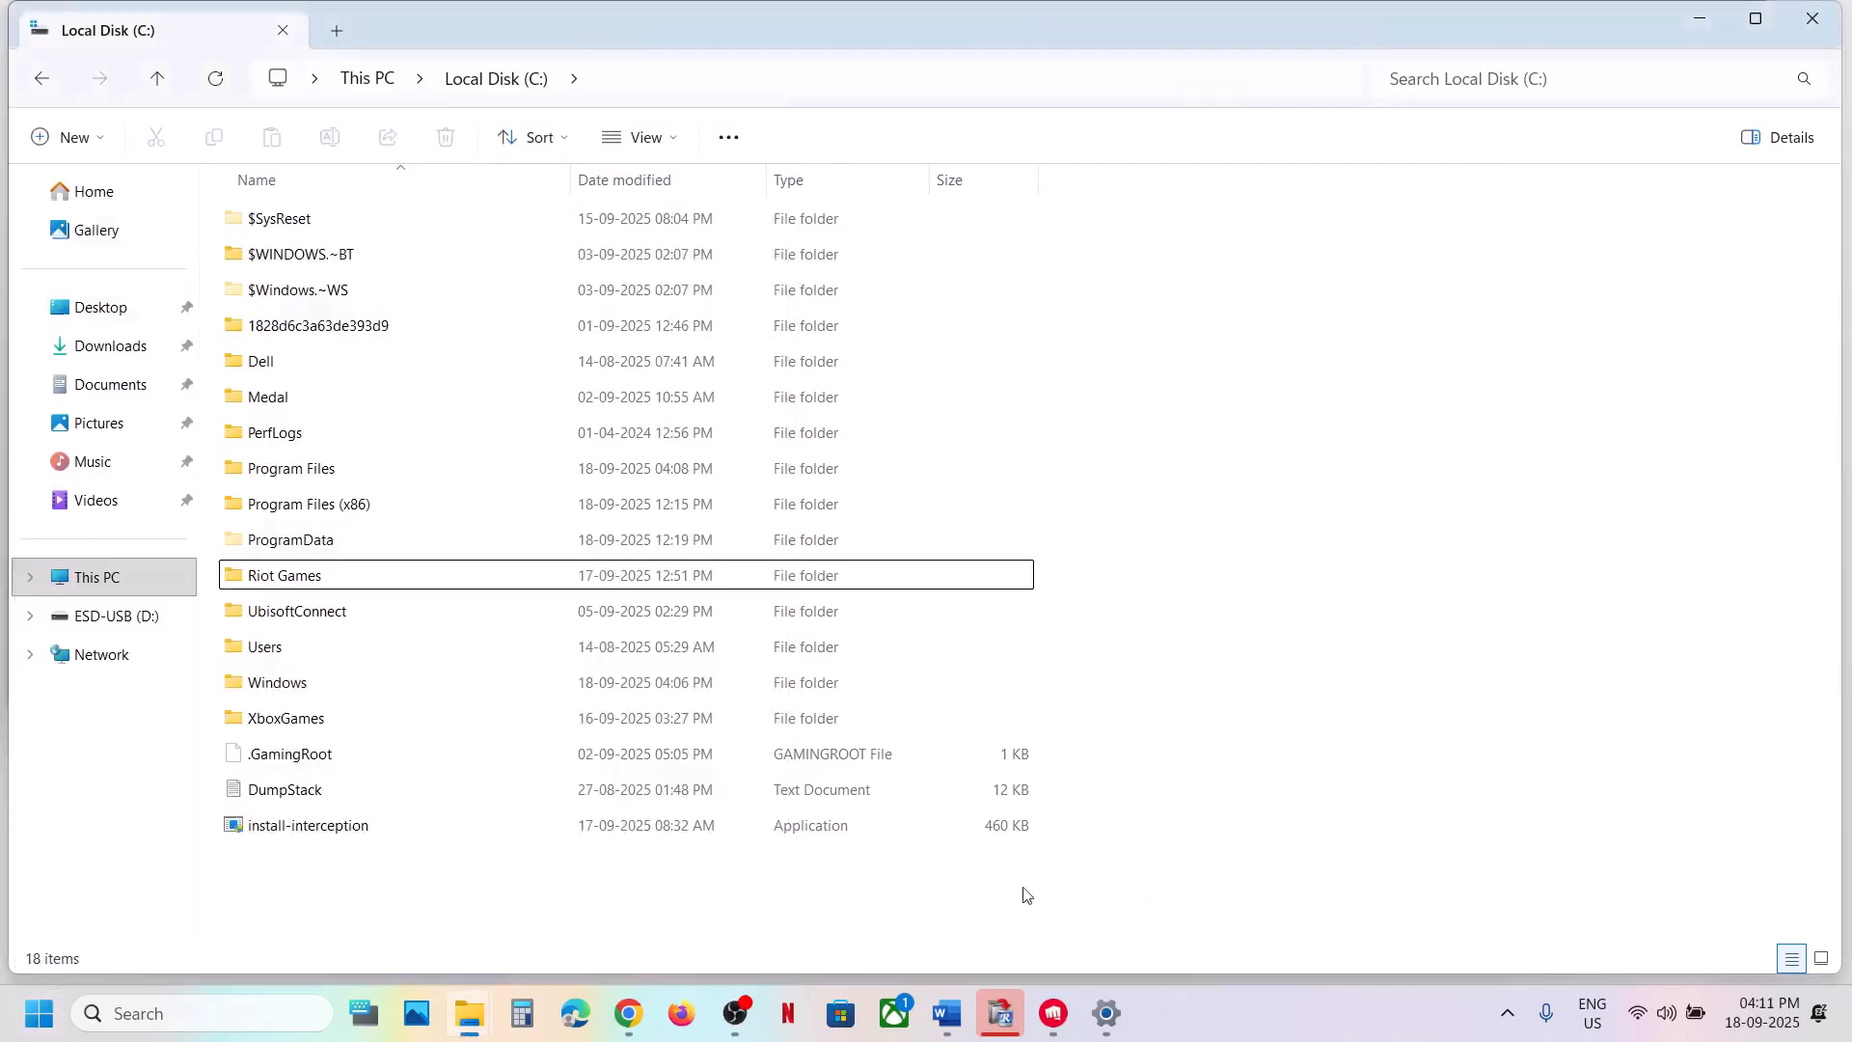
# View the 2XKO page in the Riot Client, and highlight the reinstall drive options under Step 24 in the Word notes
pyautogui.click(1056, 1032)
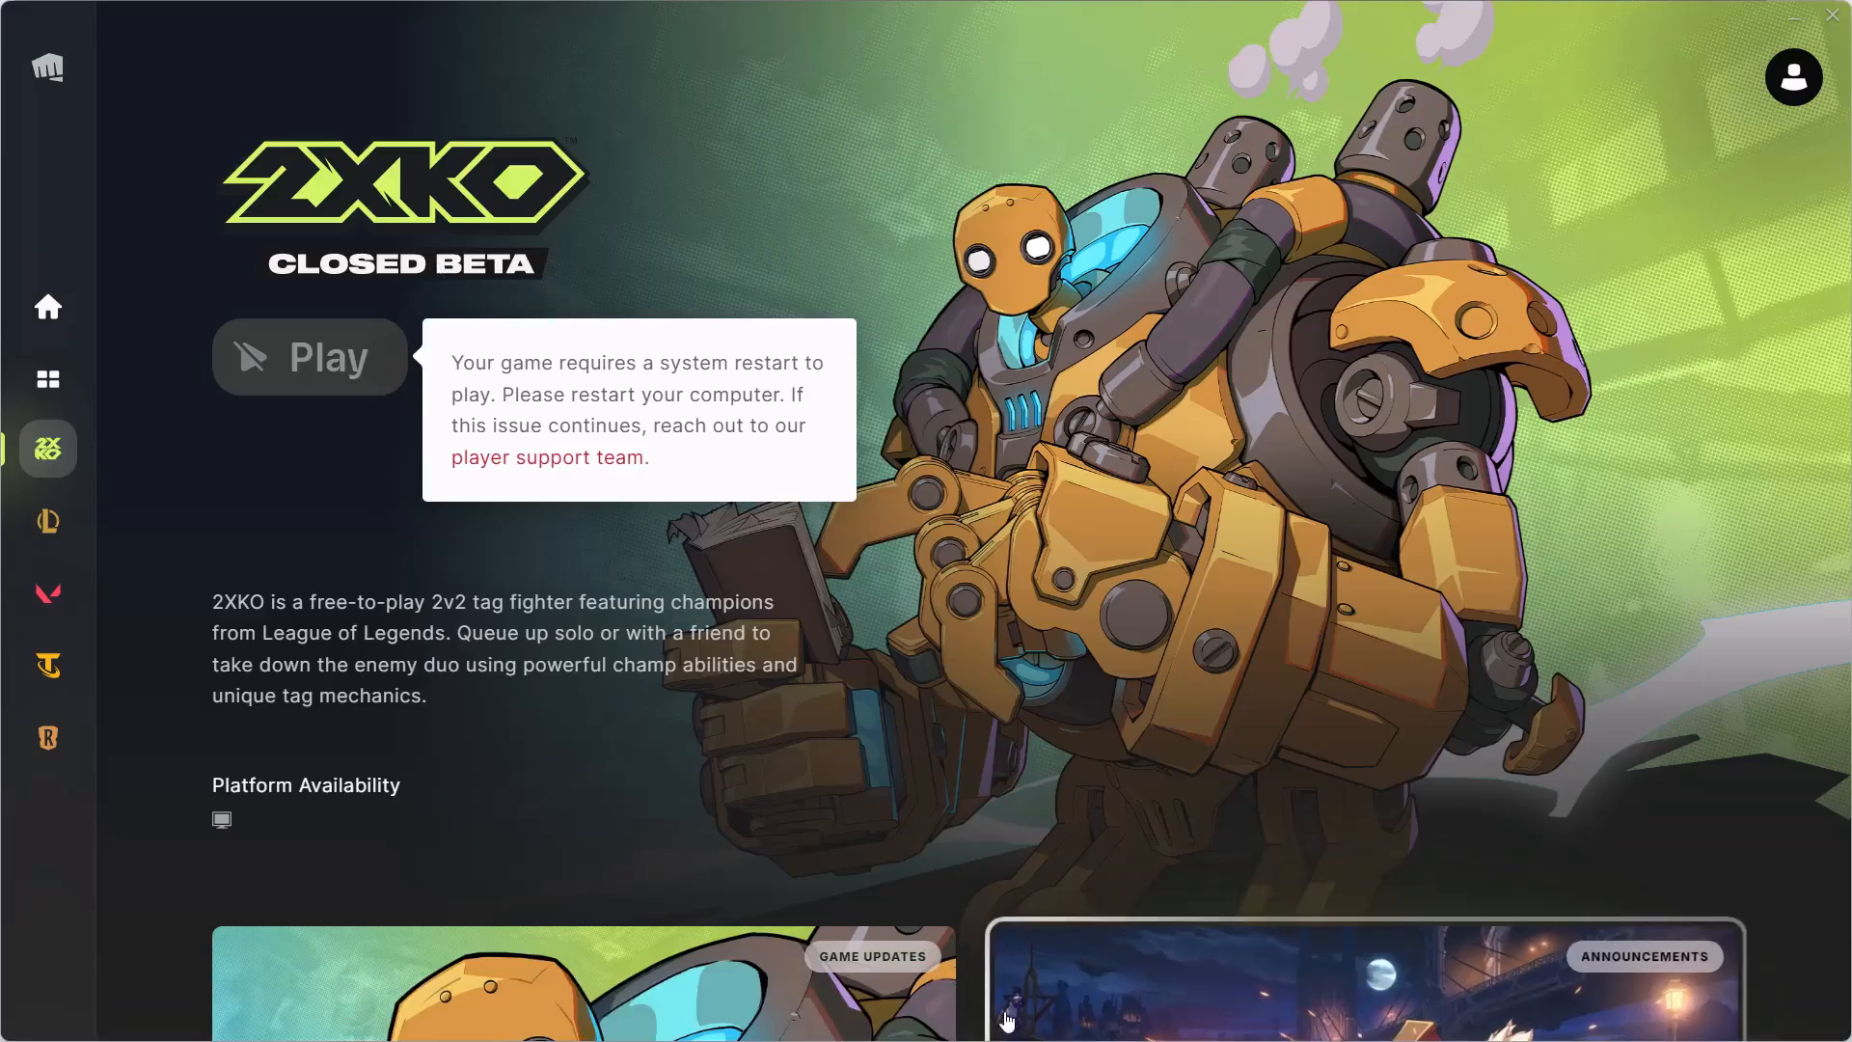
pyautogui.hotkey('alt', 'Tab')
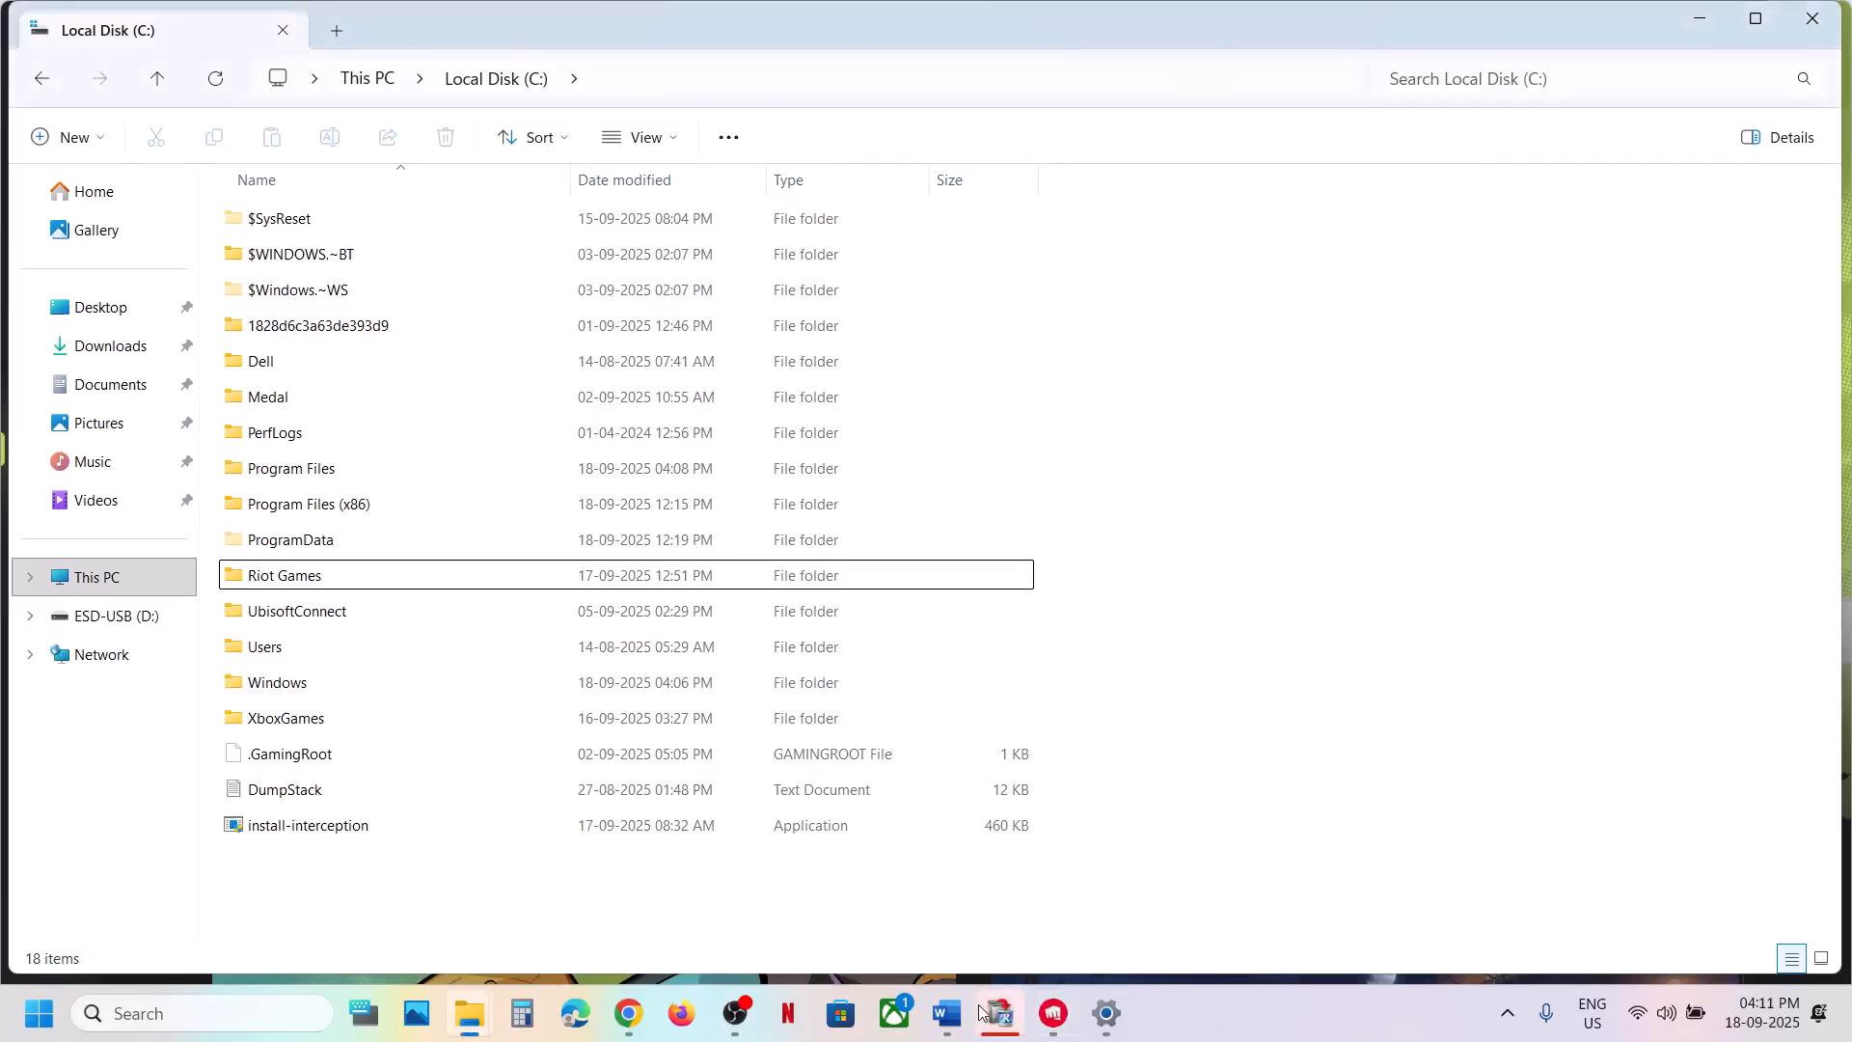
pyautogui.click(946, 1013)
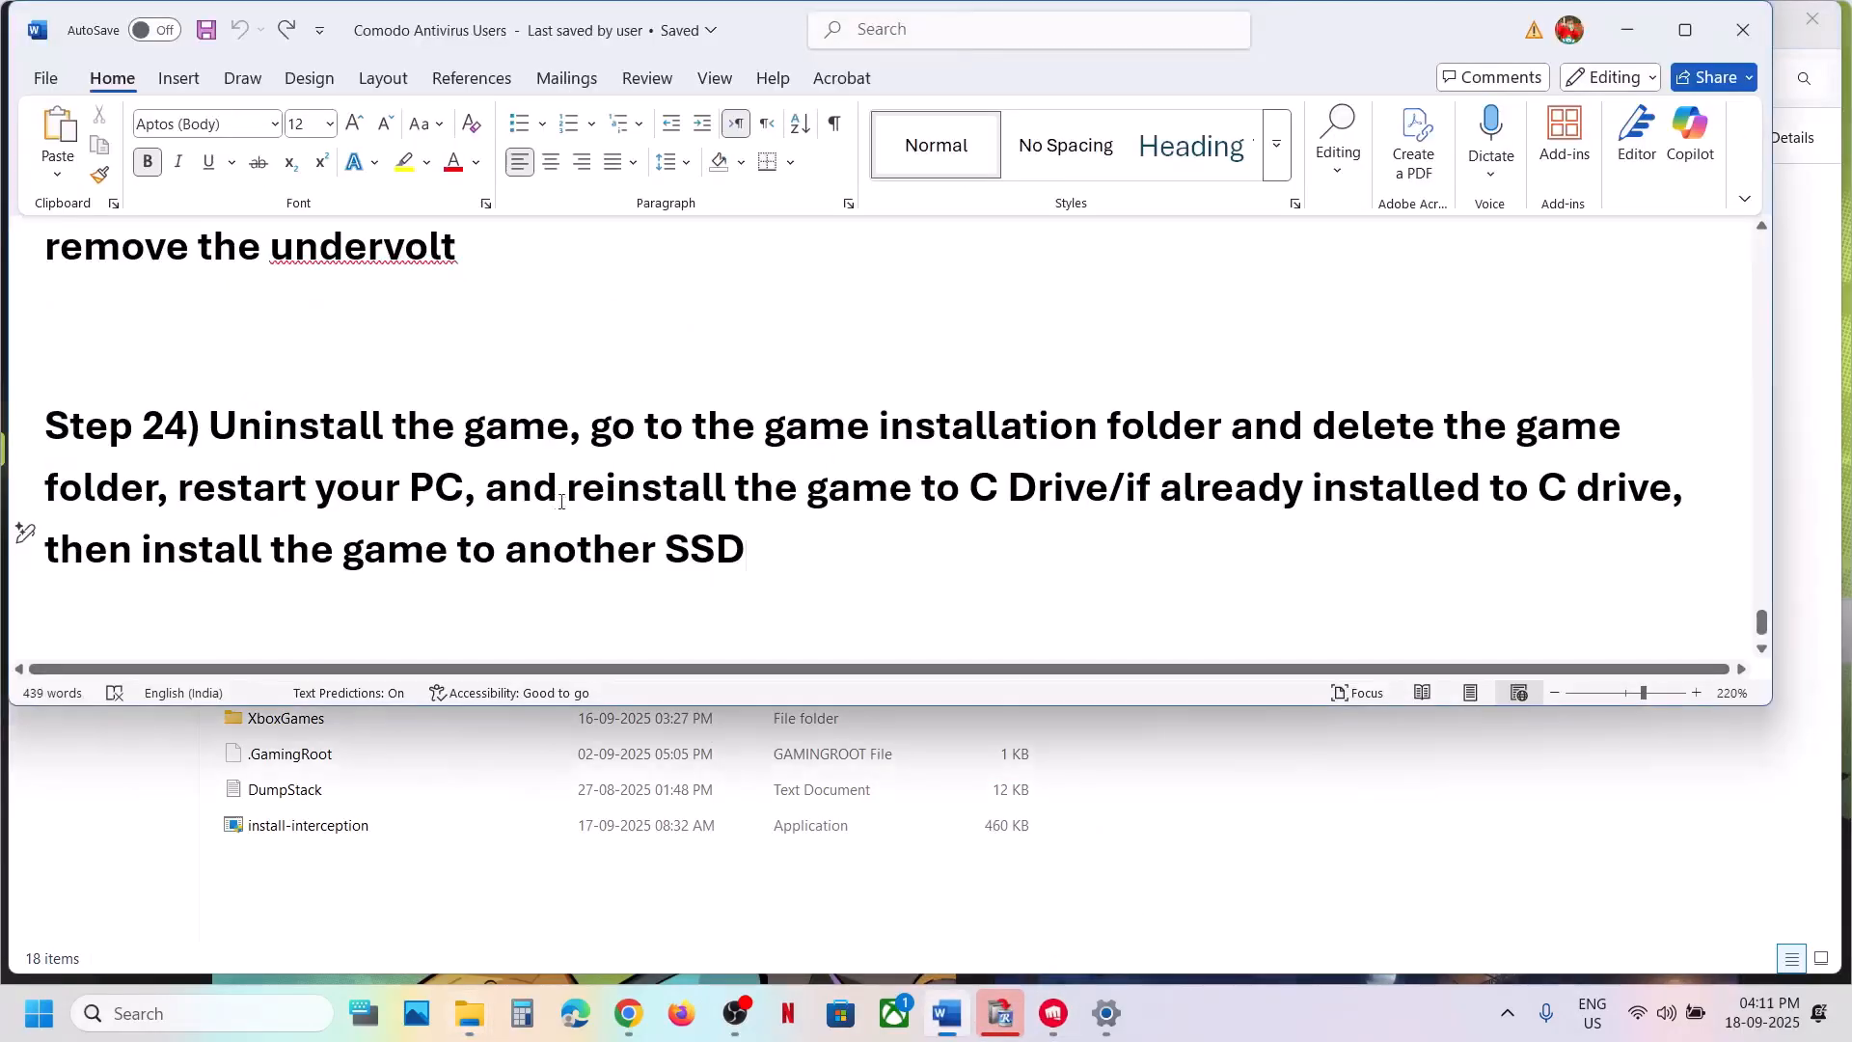
pyautogui.moveTo(747, 490); pyautogui.dragTo(1074, 506)
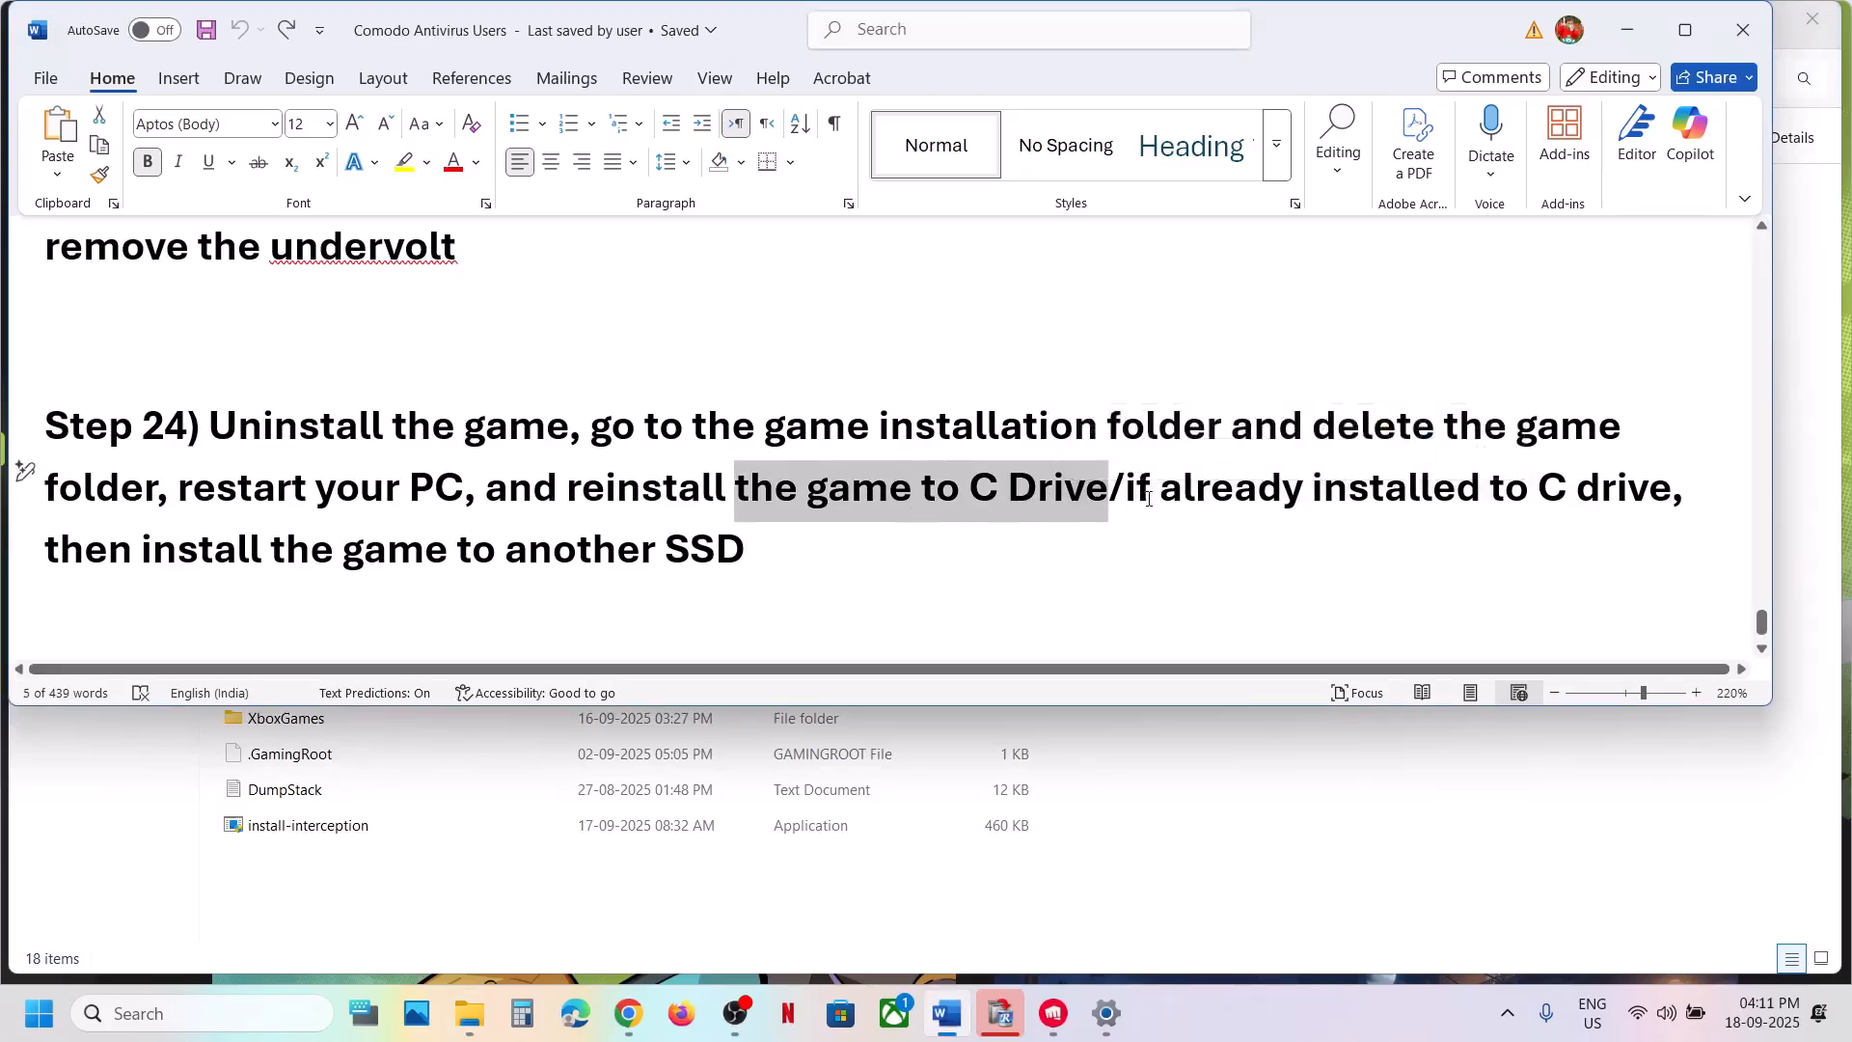
pyautogui.moveTo(1127, 497); pyautogui.dragTo(1585, 497)
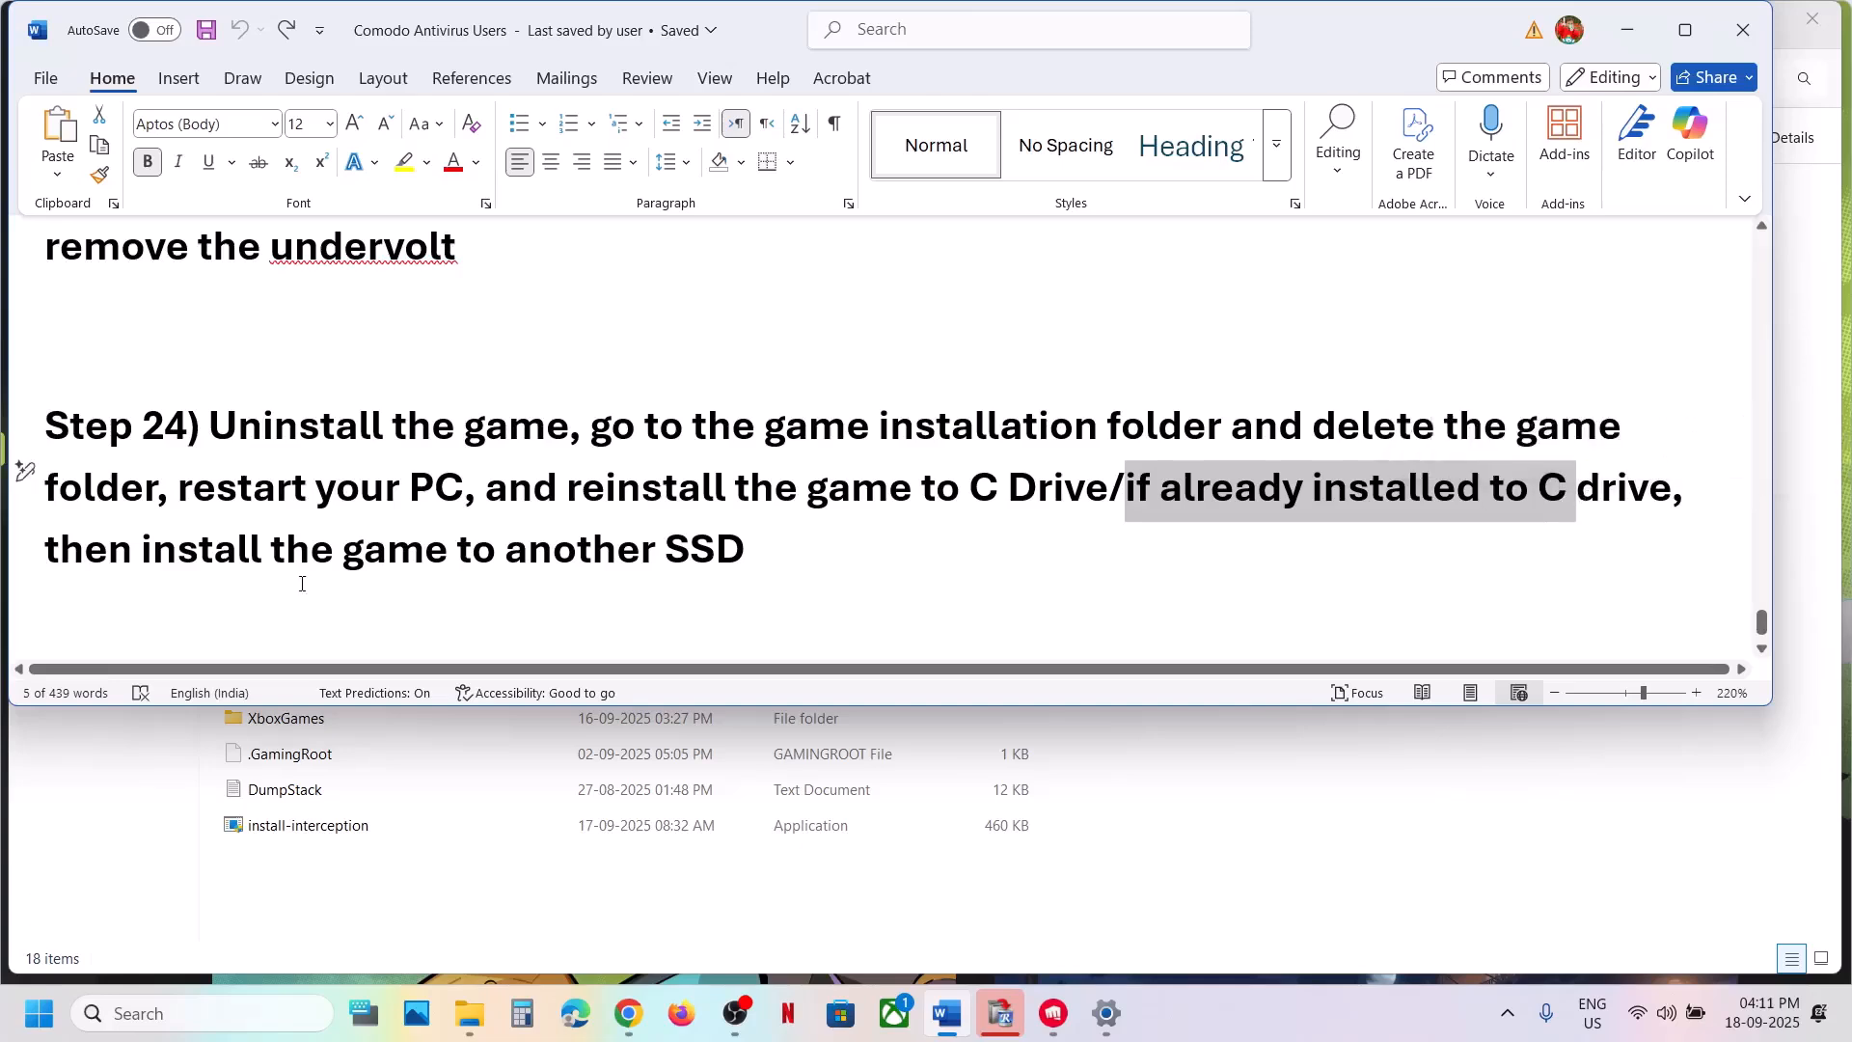
pyautogui.moveTo(104, 541); pyautogui.dragTo(741, 494)
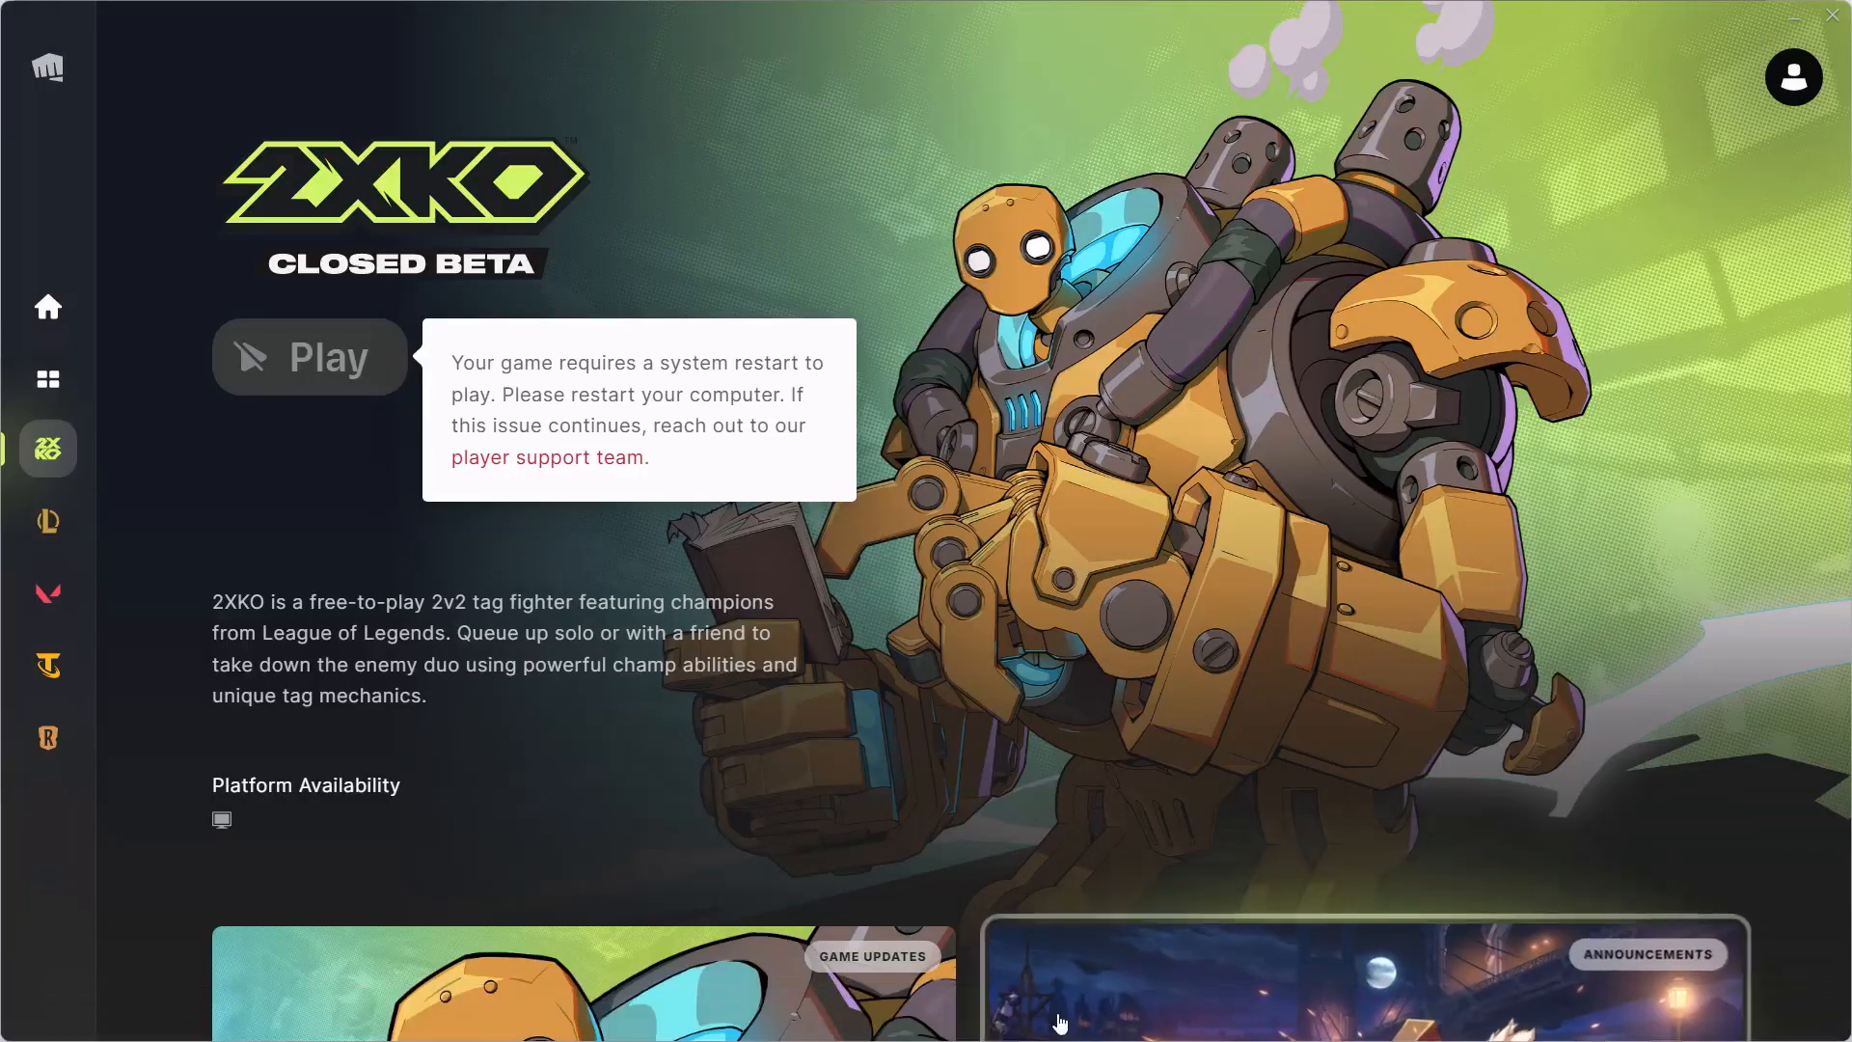
# Bring up the 2XKO page in the Riot Client again and return to the Word notes
pyautogui.click(1055, 1012)
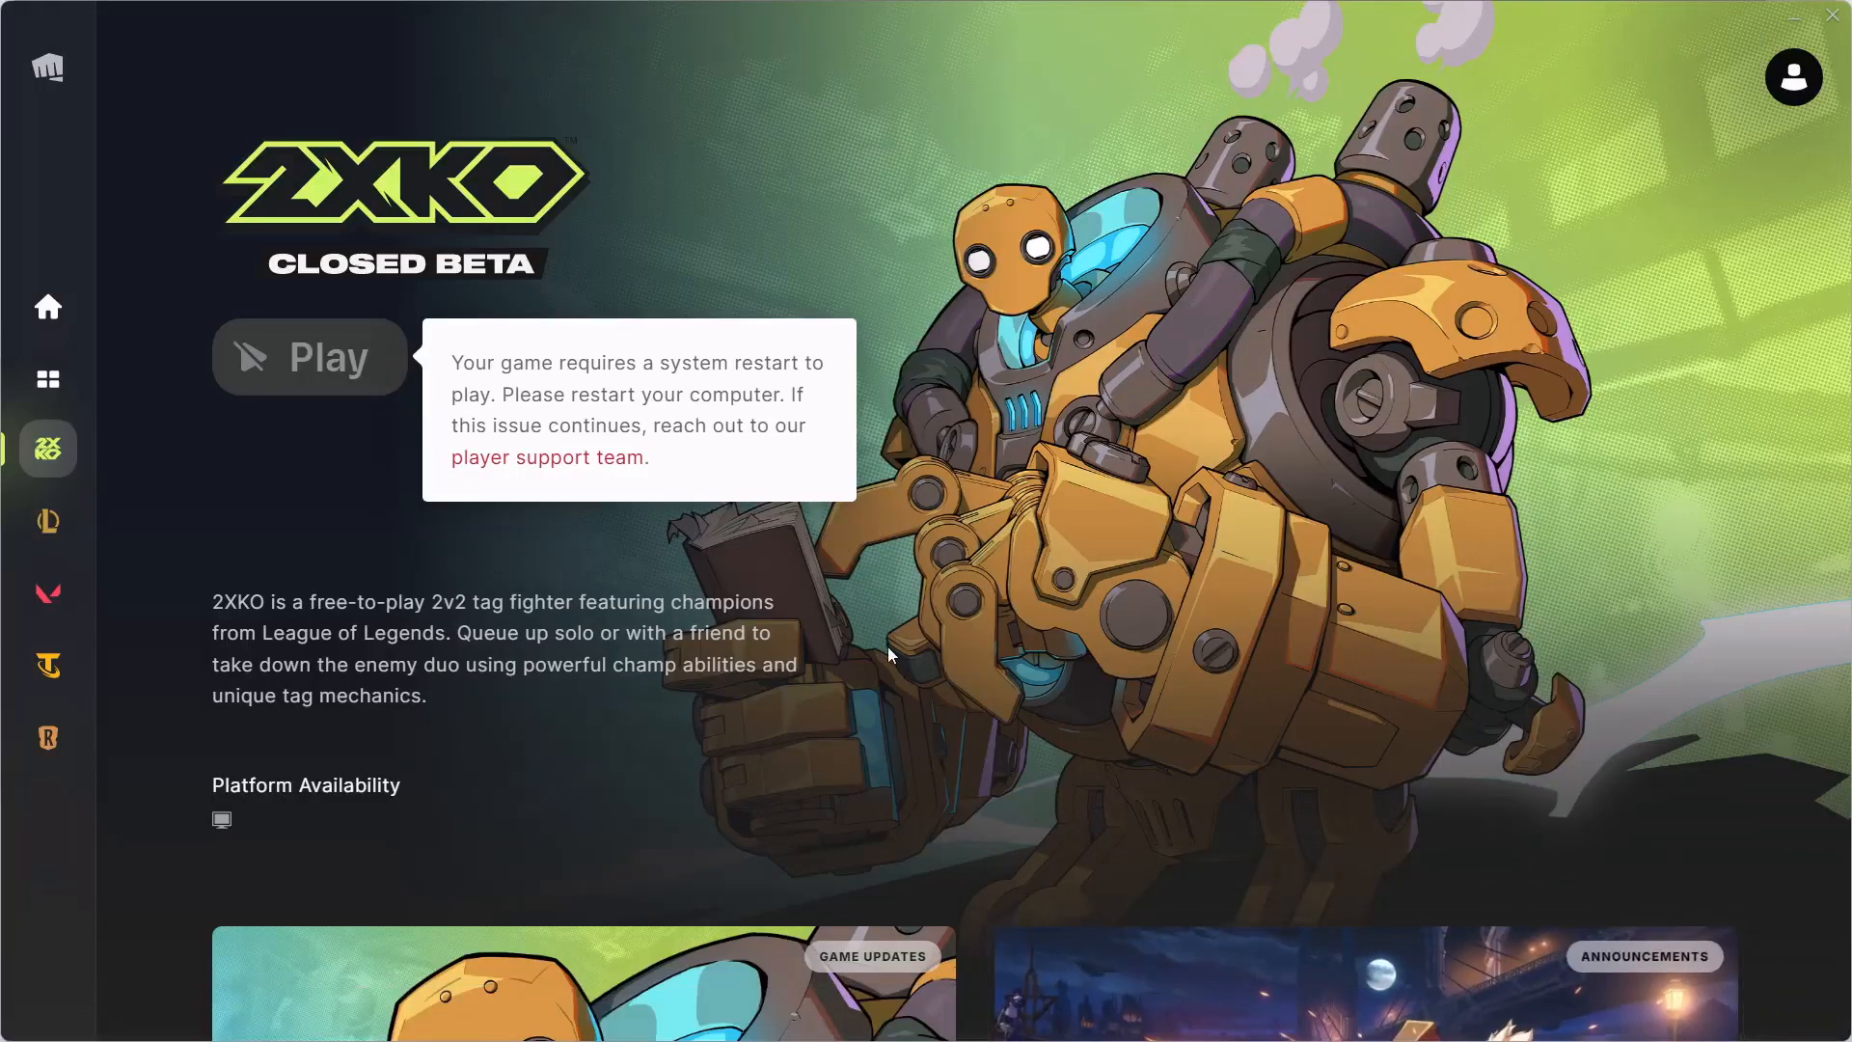
pyautogui.hotkey('alt', 'Tab')
pyautogui.click(1167, 993)
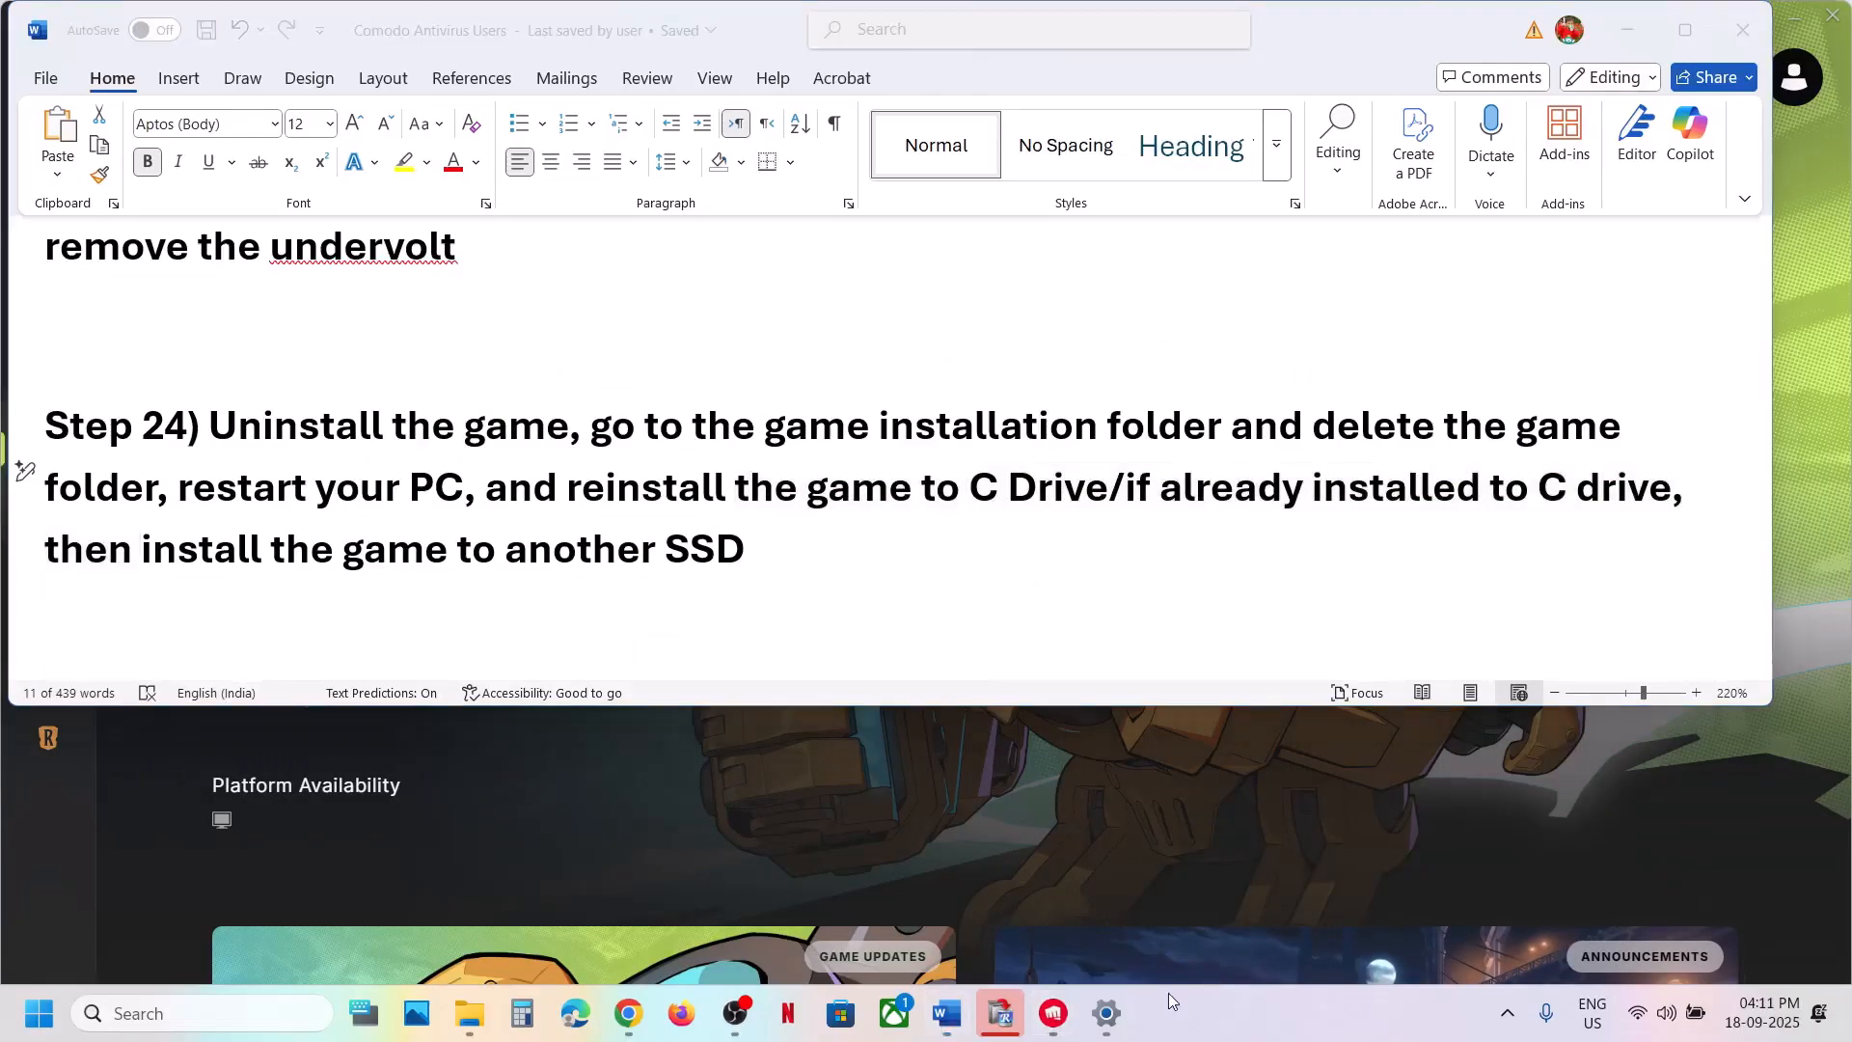